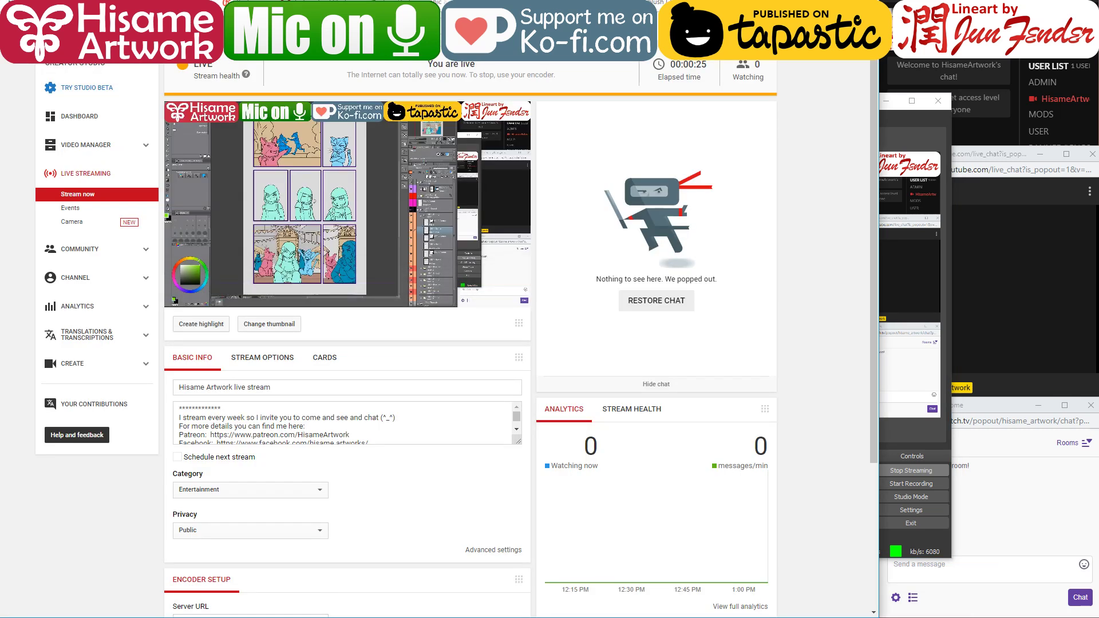
- Reload the YouTube live streaming page and check the stream preview's sound by unmuting and muting it
mouse_move(505, 148)
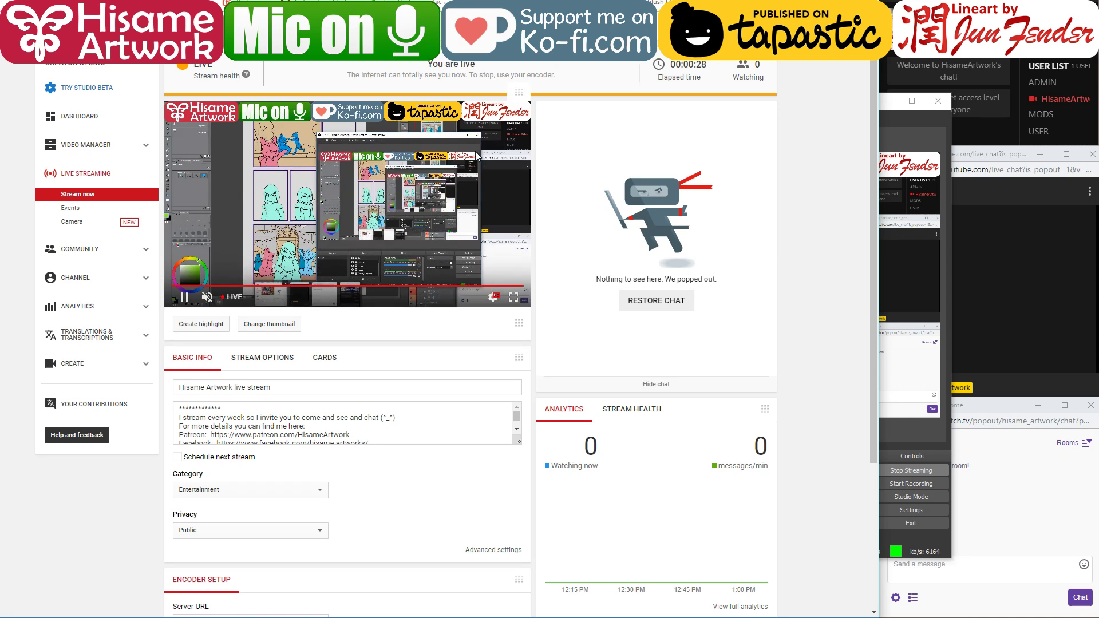
key("F5")
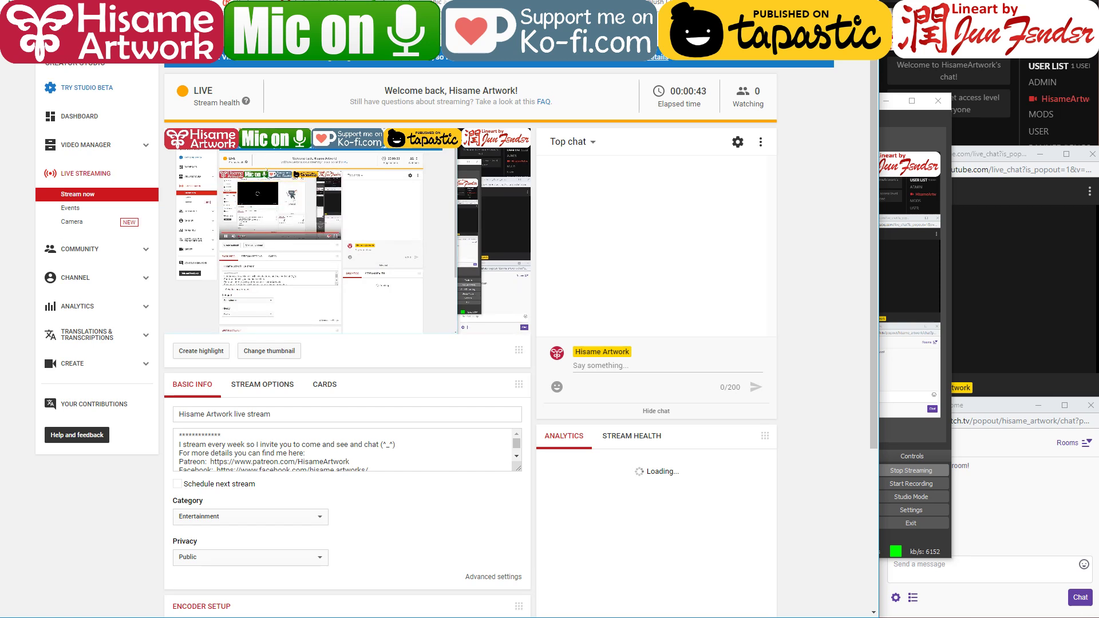
mouse_move(245, 316)
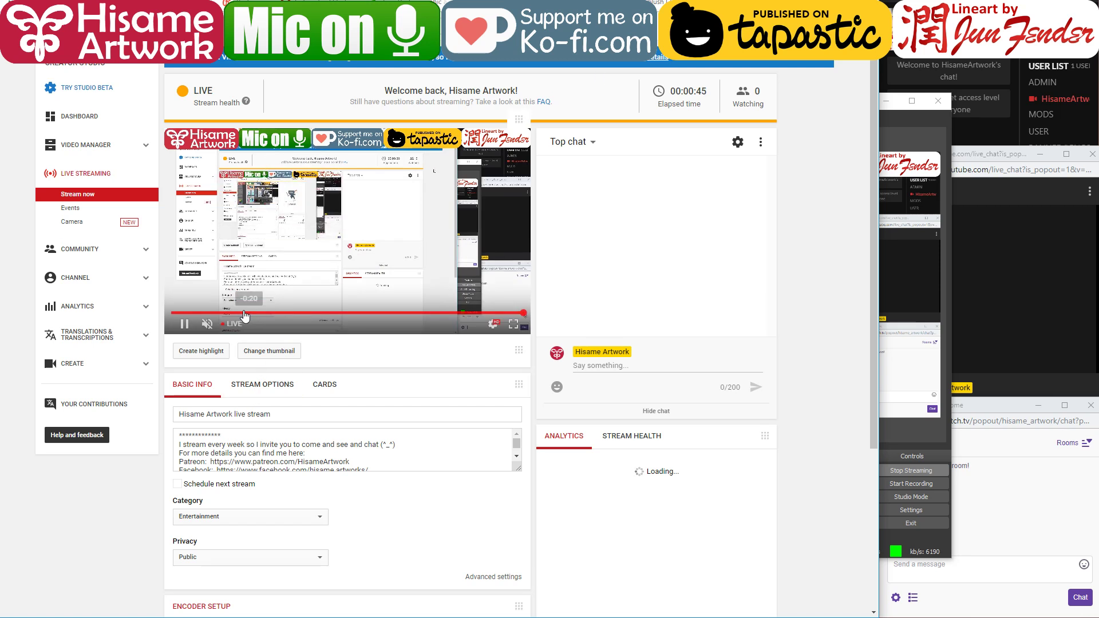
left_click(207, 324)
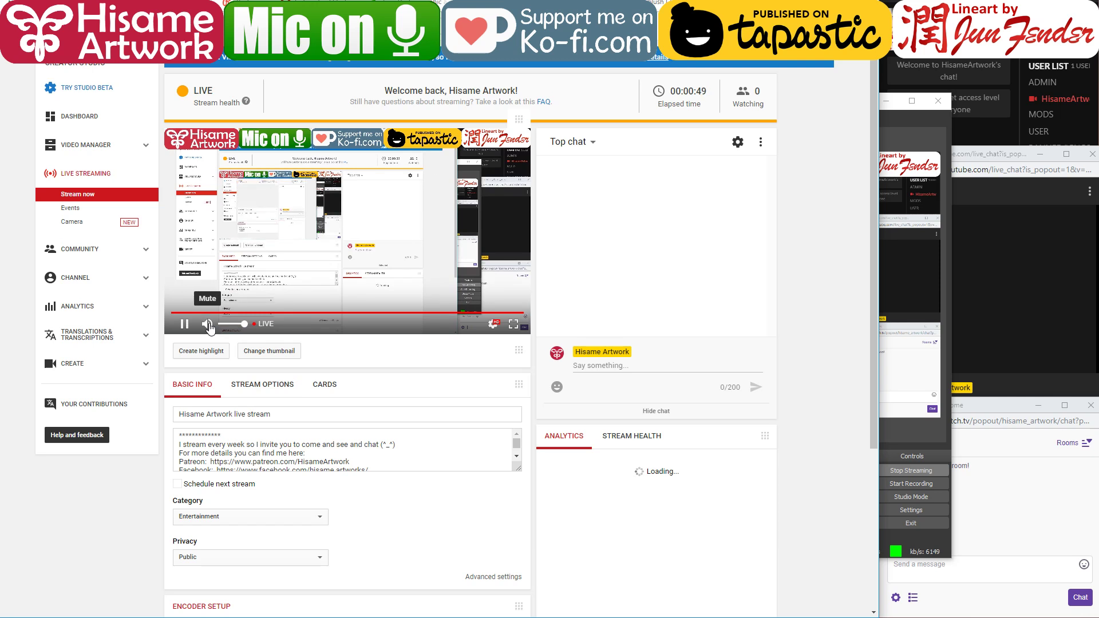
left_click(208, 324)
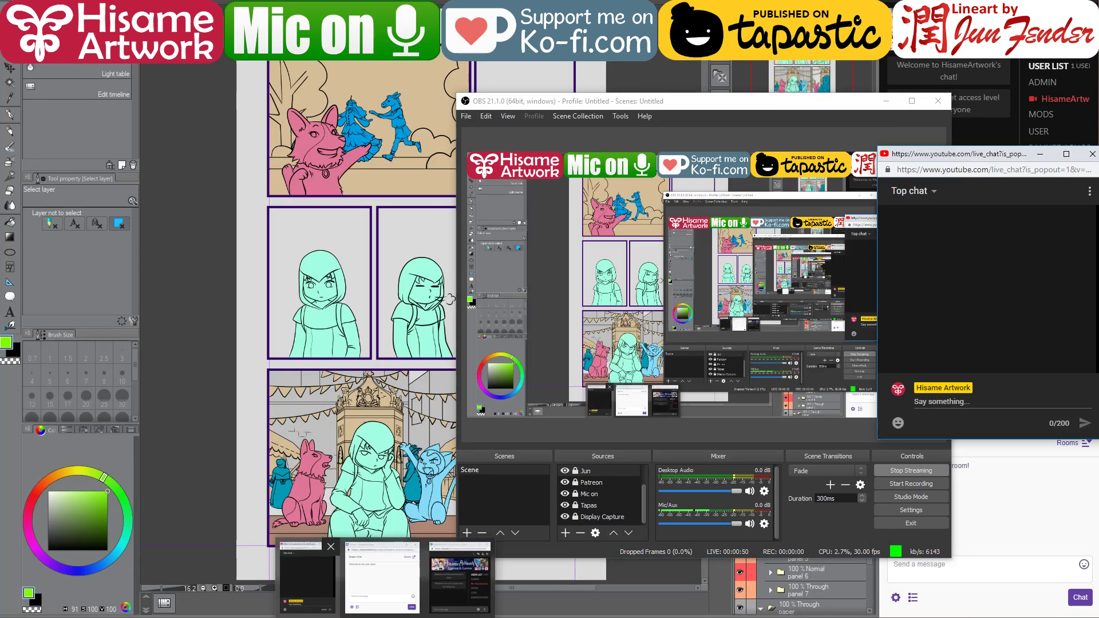
- Bring the Twitch chat pop-out to the front and recheck the live streaming page in Google Chrome
left_click(382, 576)
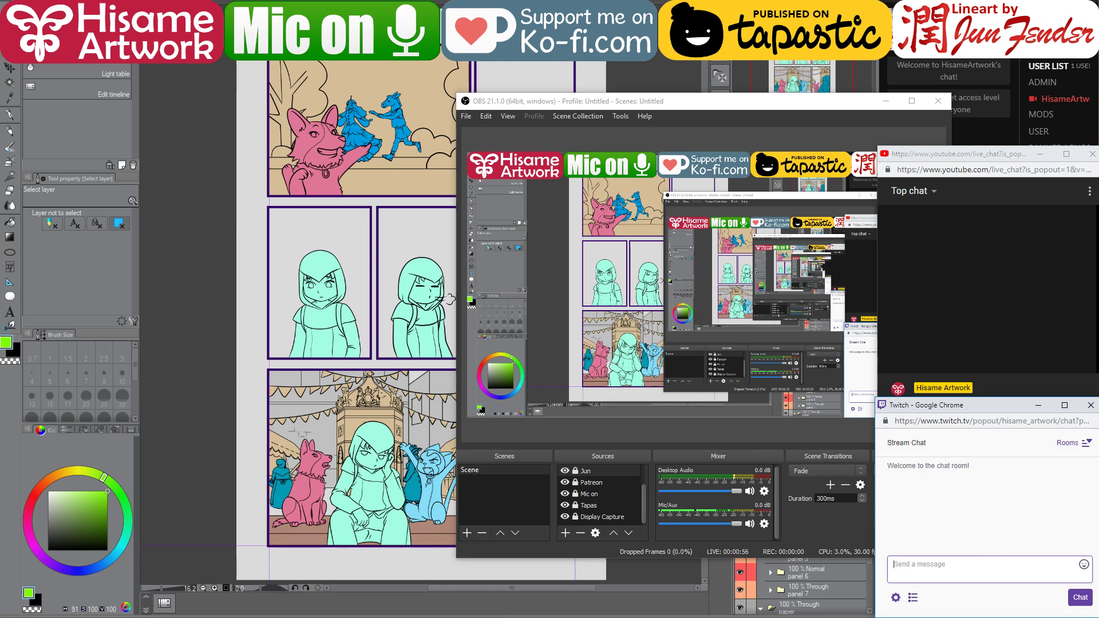
key("super")
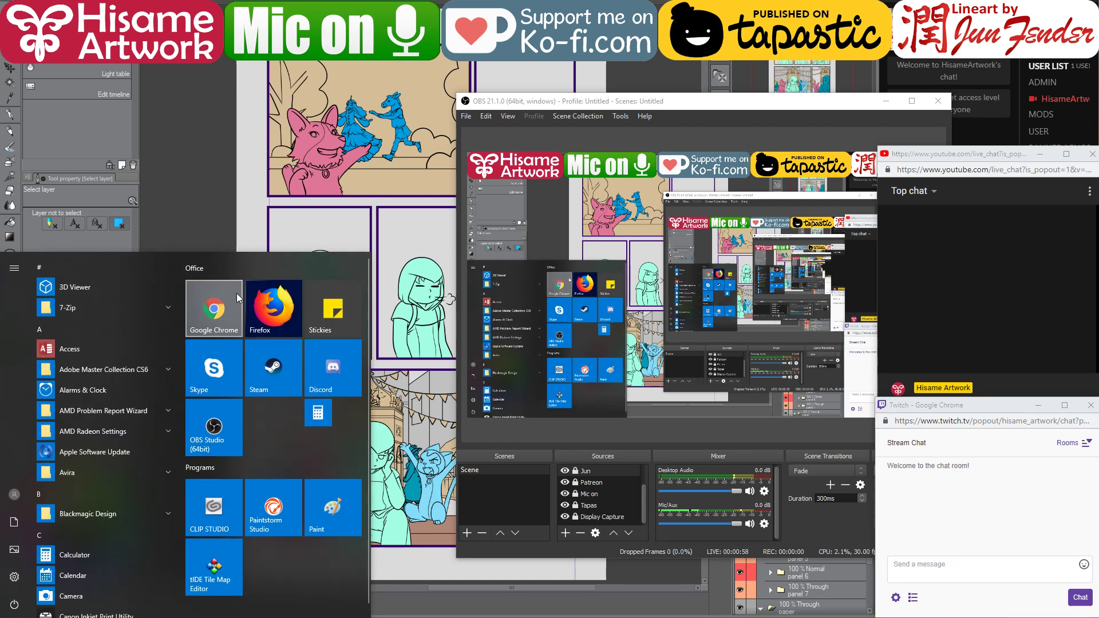
left_click(232, 308)
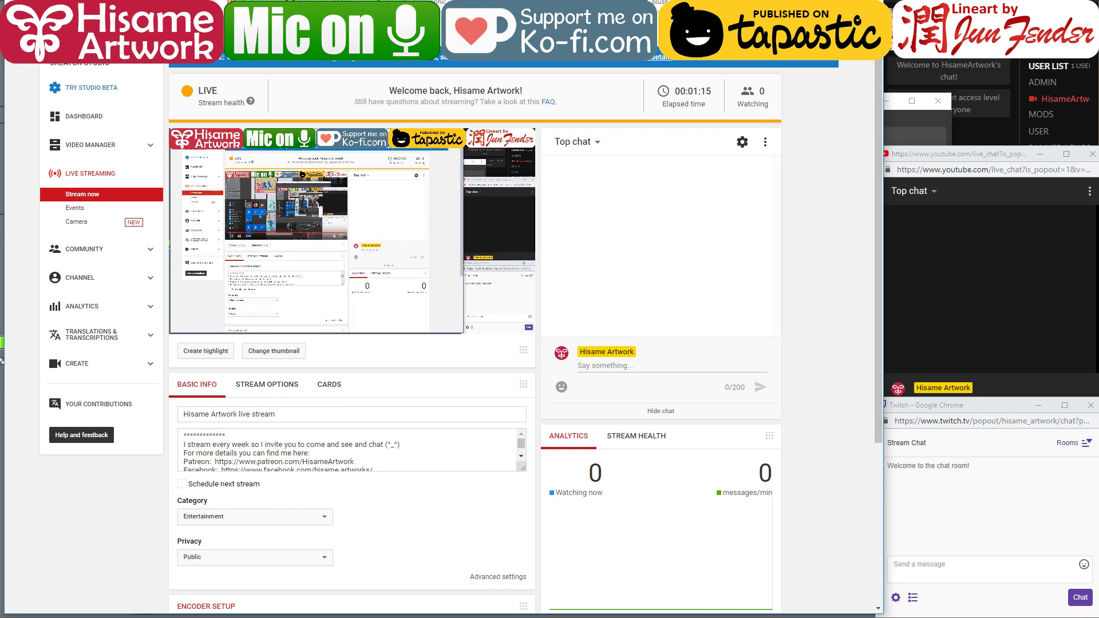
key("alt+Tab")
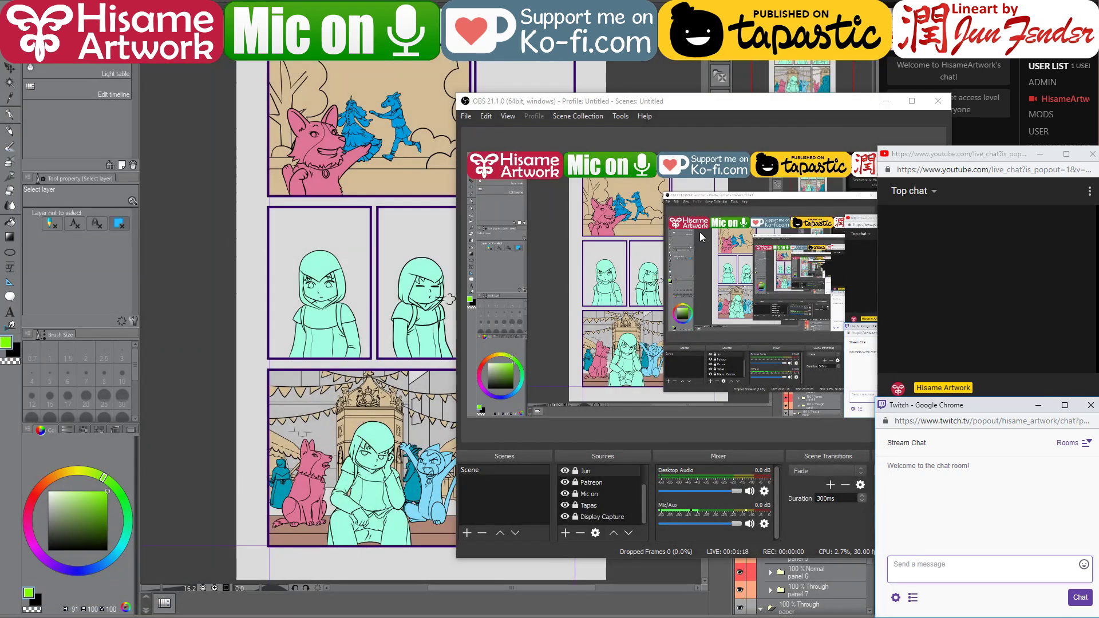
- Switch to Clip Studio Paint and open page_93.jpg from the comic's file folder as a color reference
left_click(199, 361)
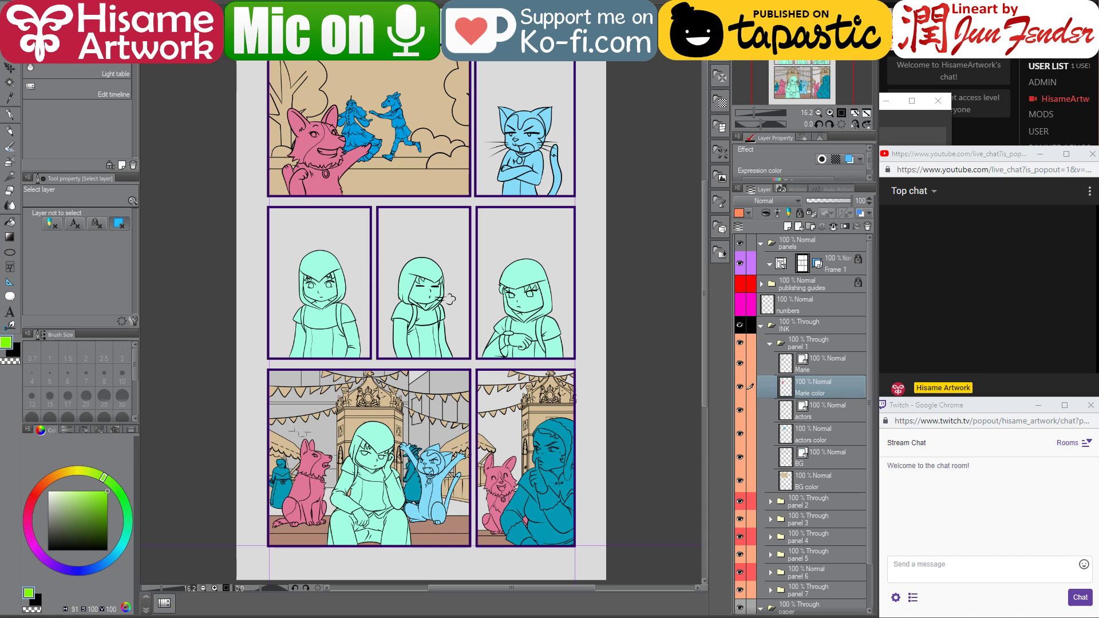
scroll(285, 170, "up", 2)
left_click_drag(500, 68, 443, 191)
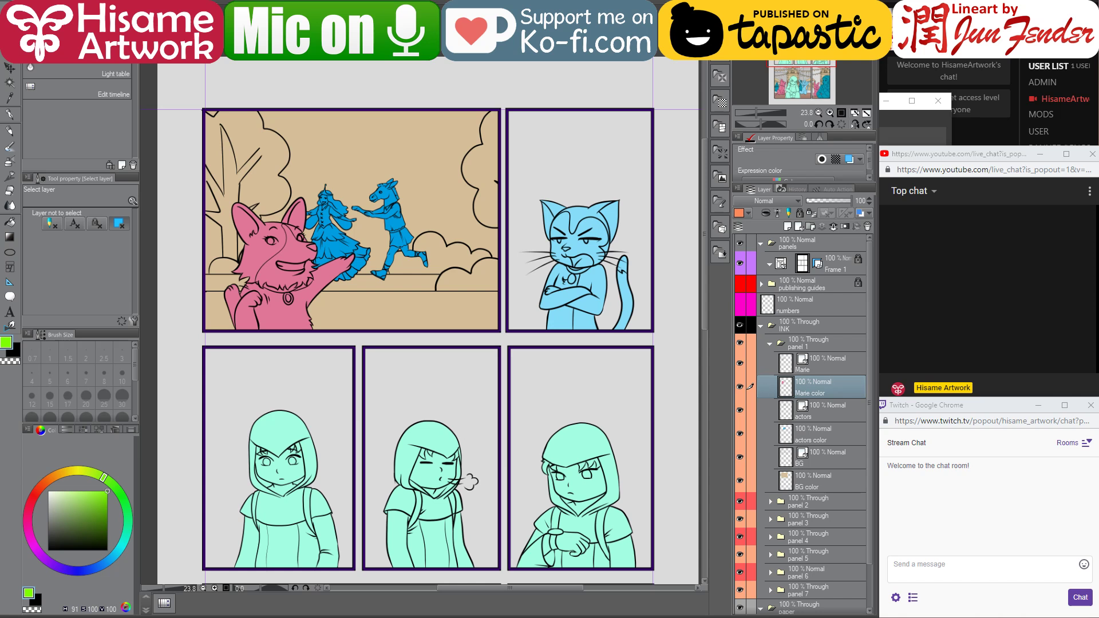
key("alt+Tab")
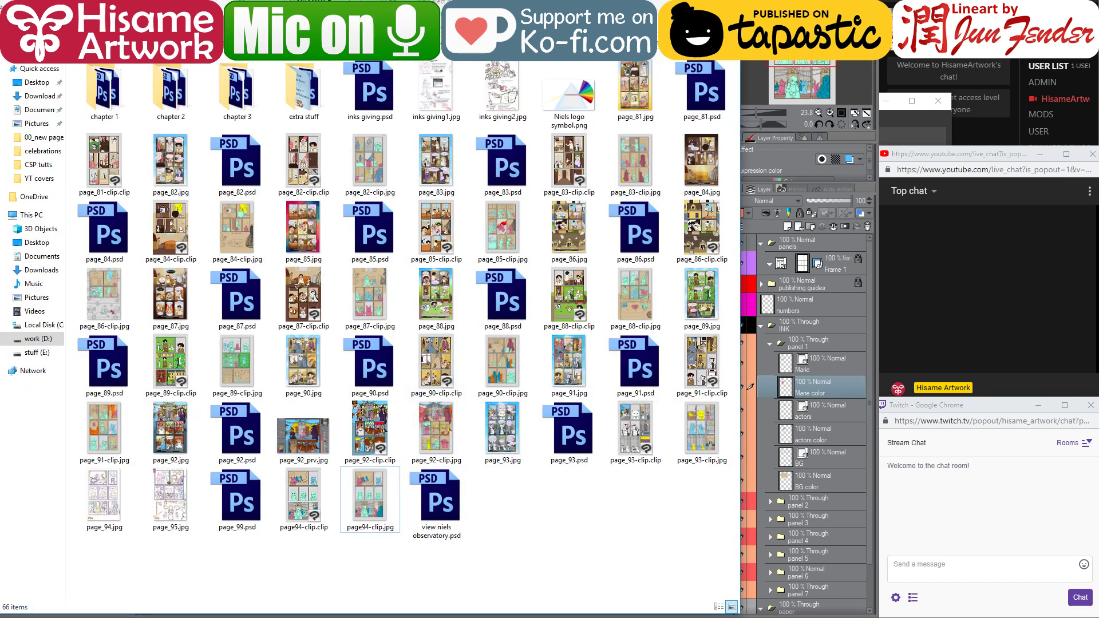
left_click(708, 614)
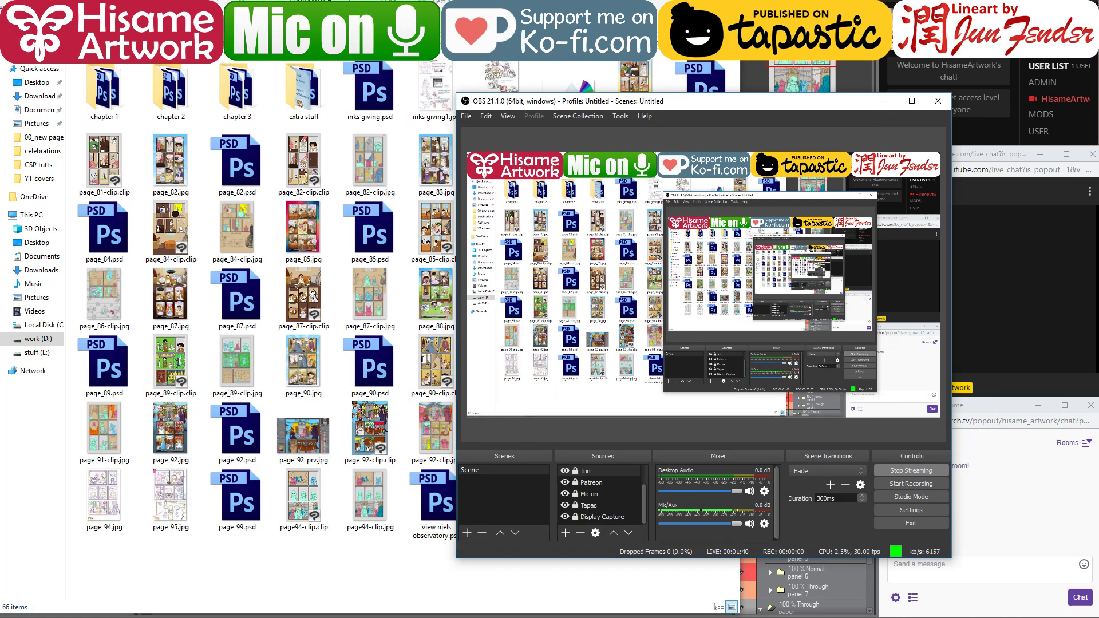
left_click(693, 603)
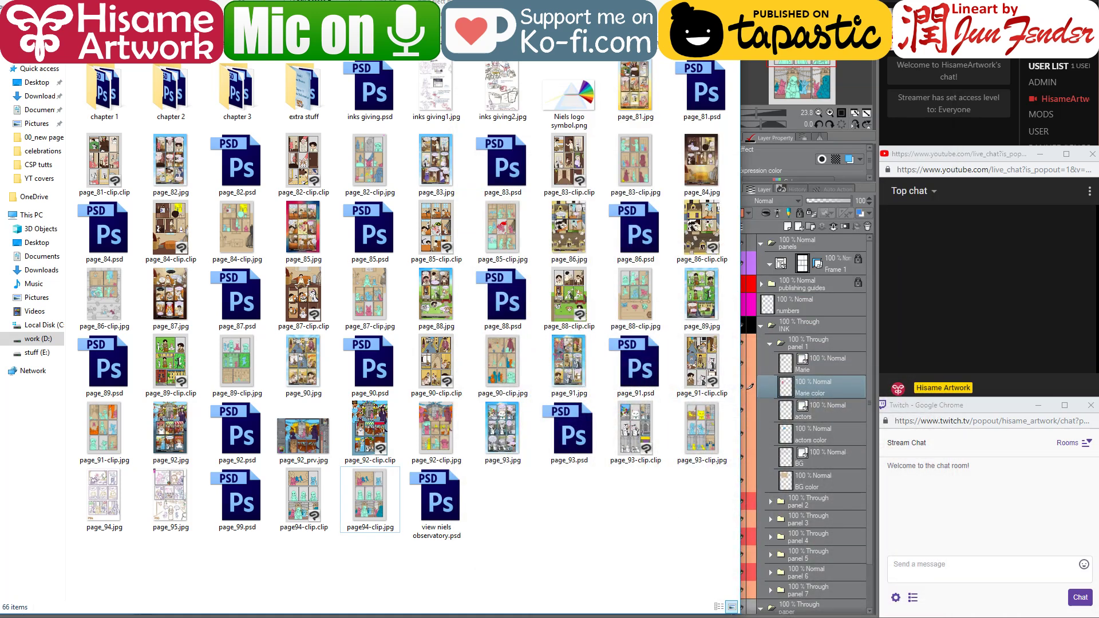
key("alt+Tab")
key("alt+Tab")
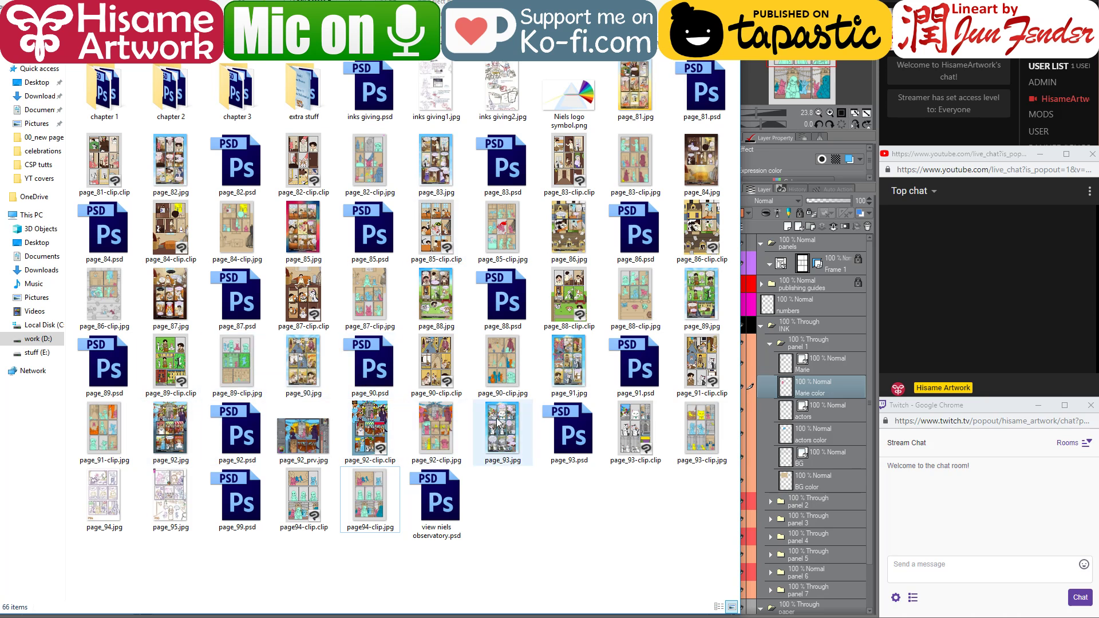
left_click(505, 436)
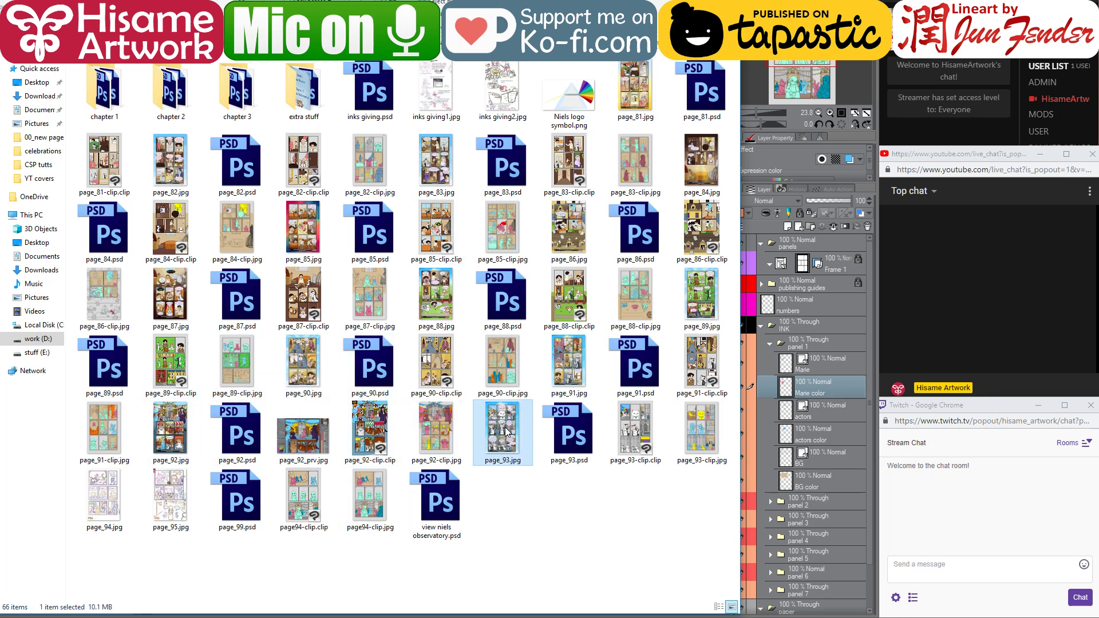
mouse_move(504, 425)
left_mouse_down()
mouse_move(590, 591)
mouse_move(664, 601)
mouse_move(555, 601)
mouse_move(530, 387)
left_mouse_up()
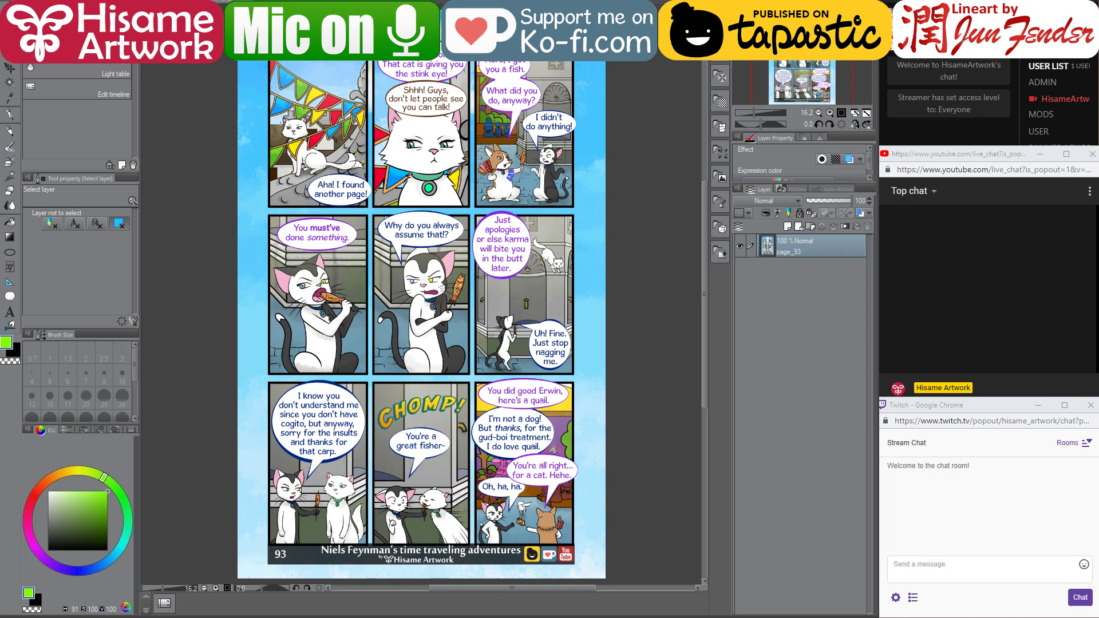
- With the G-pen active, sample the dark grey fur of the black-and-white cat in the top row of page_93
scroll(305, 80, "up", 2)
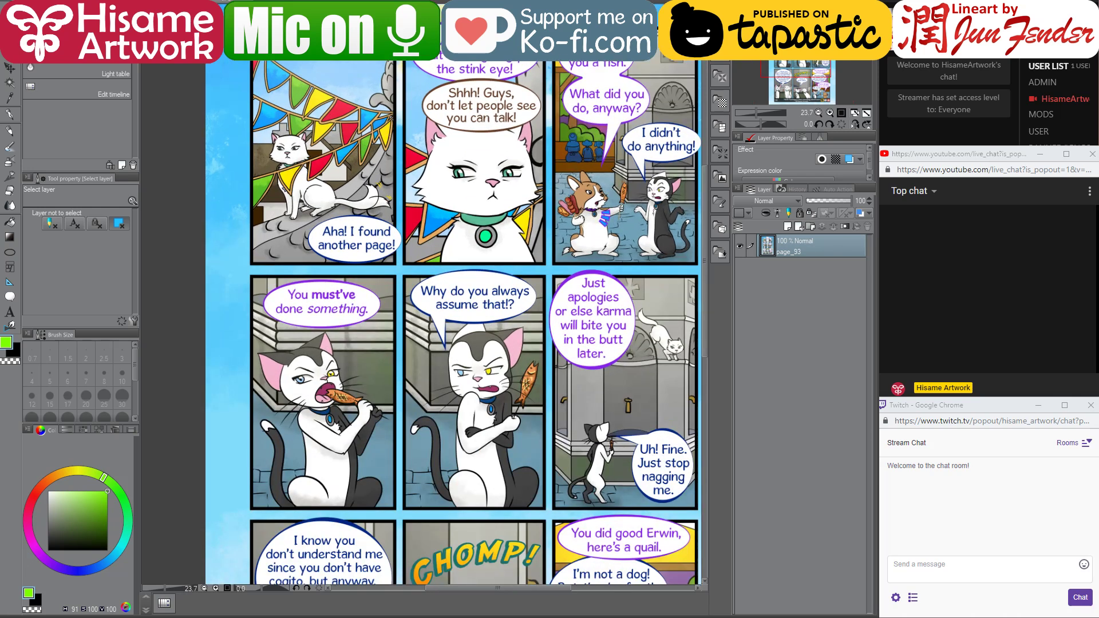
left_click_drag(547, 112, 455, 203)
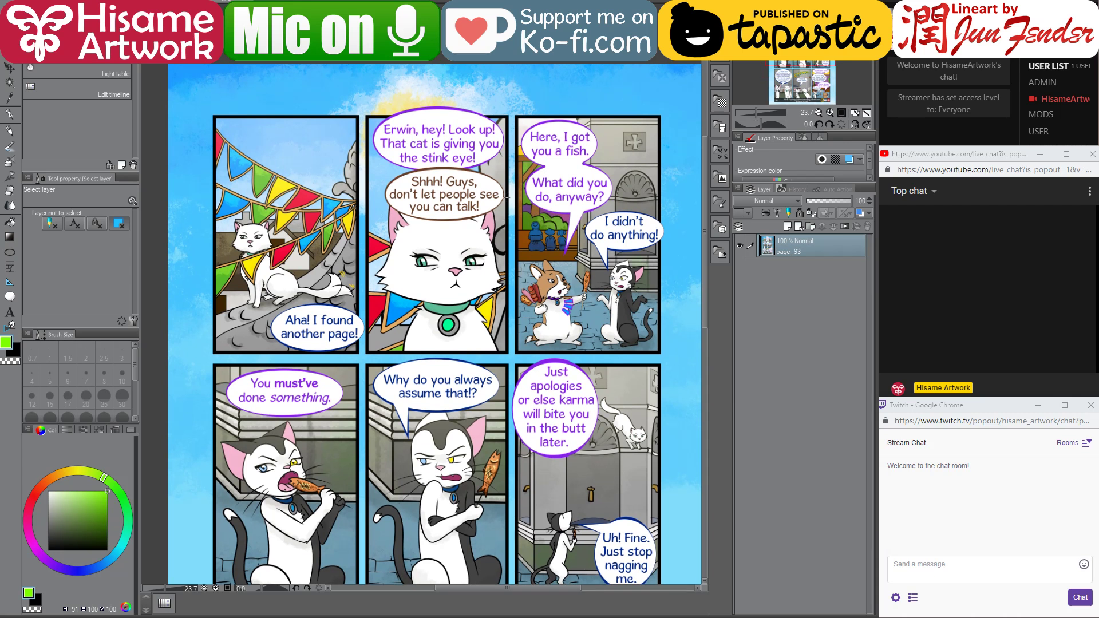
scroll(493, 193, "up", 1)
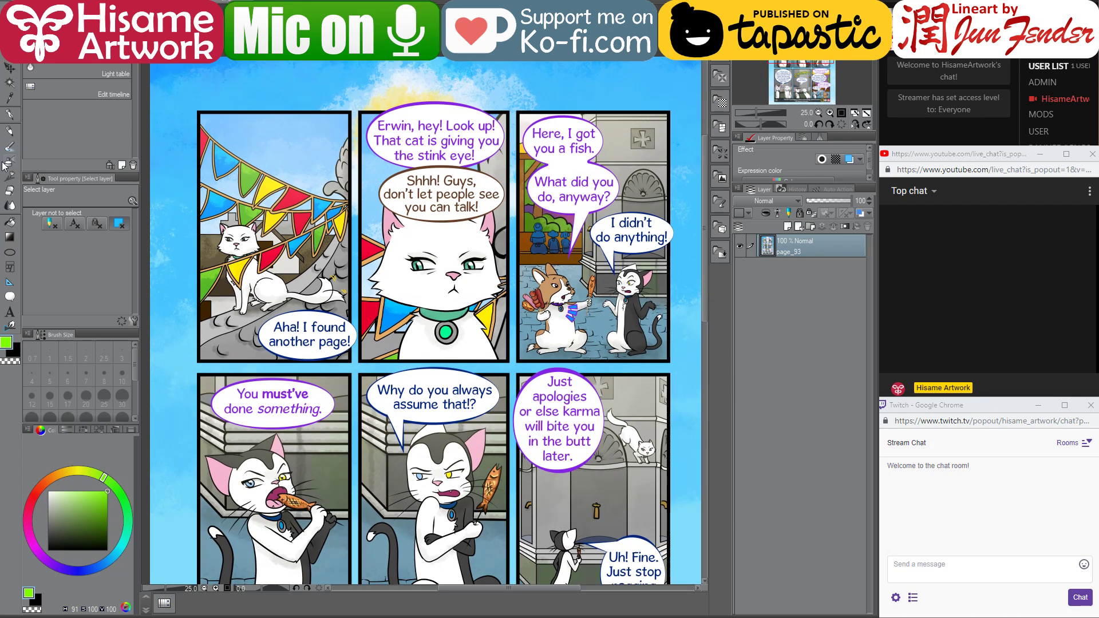
left_click(9, 114)
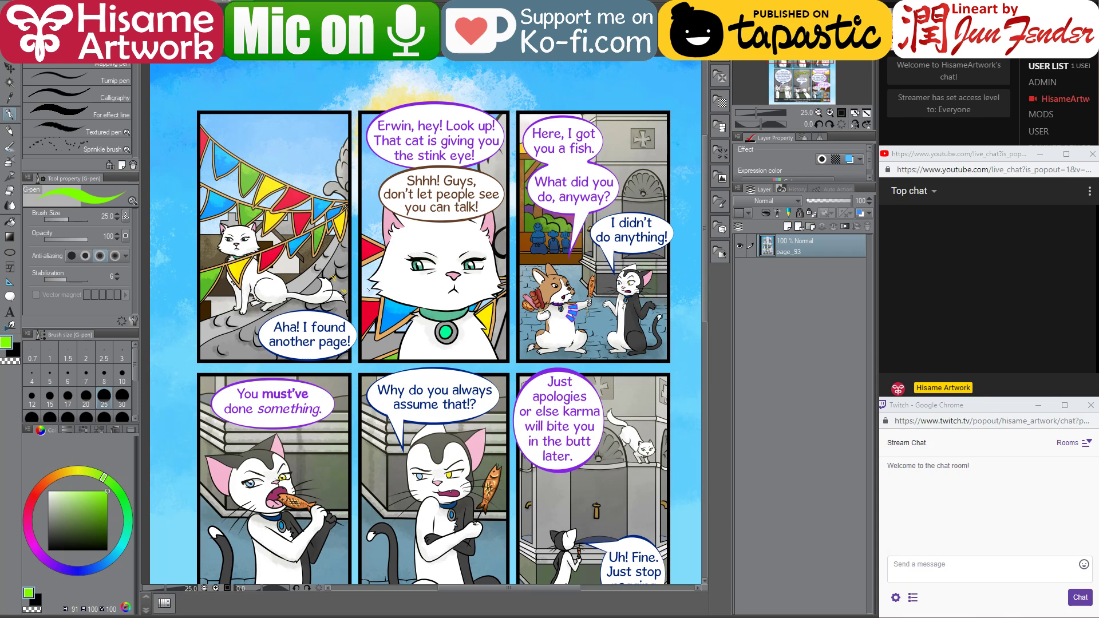
scroll(289, 272, "up", 1)
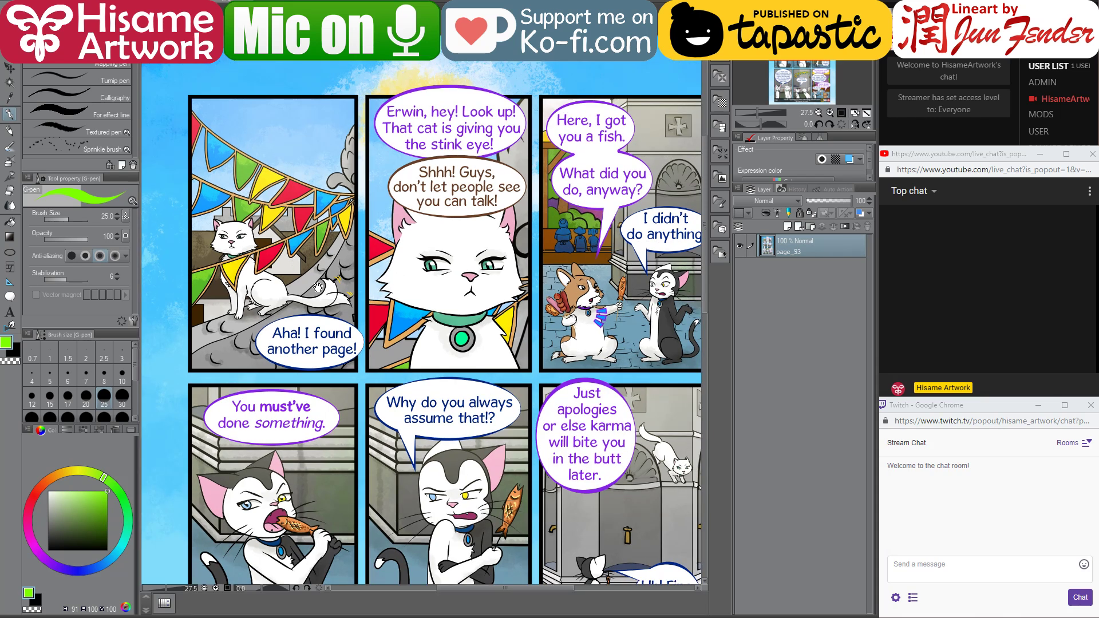
left_click_drag(318, 287, 295, 291)
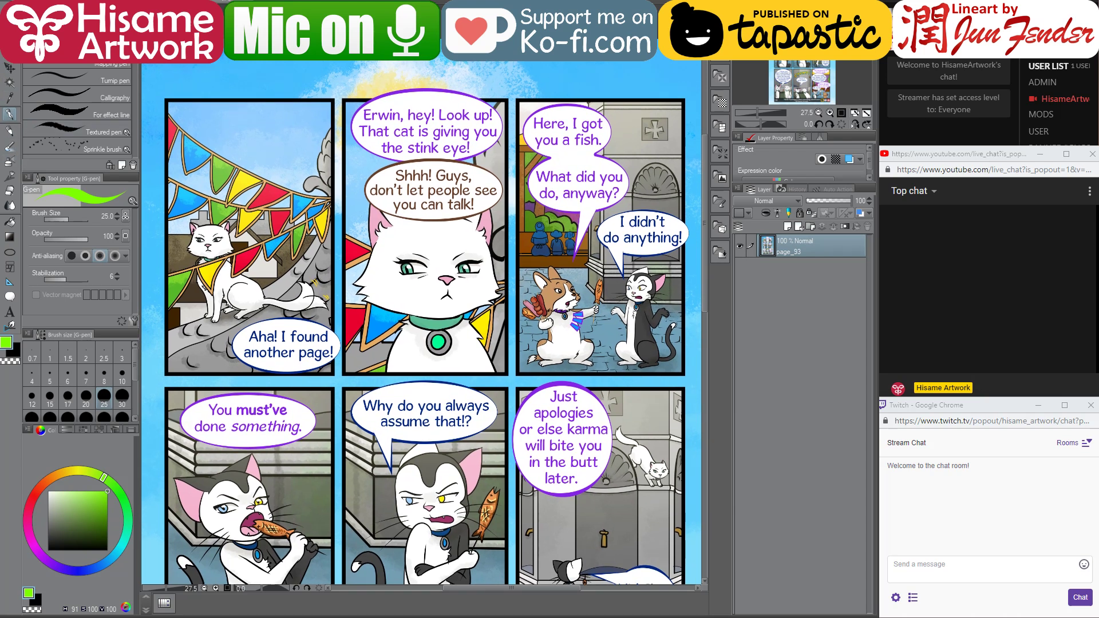
scroll(632, 309, "up", 5)
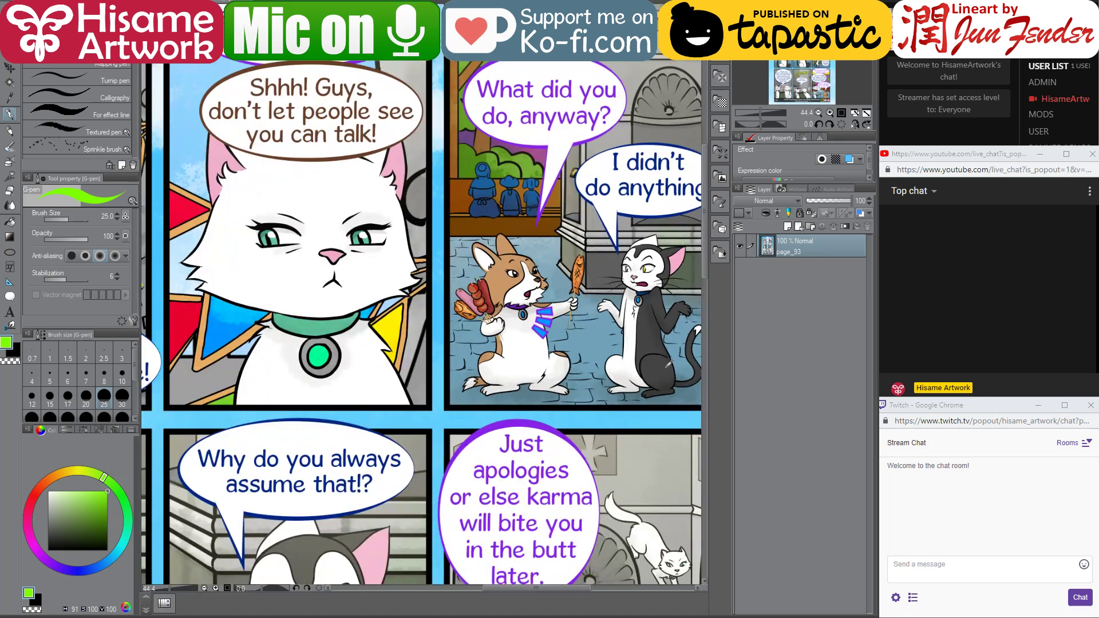
left_click(659, 363, "alt")
- Back on the comic page in progress, choose the panel 2 cat's Erwin color layer and select its painted area
key("ctrl+Tab")
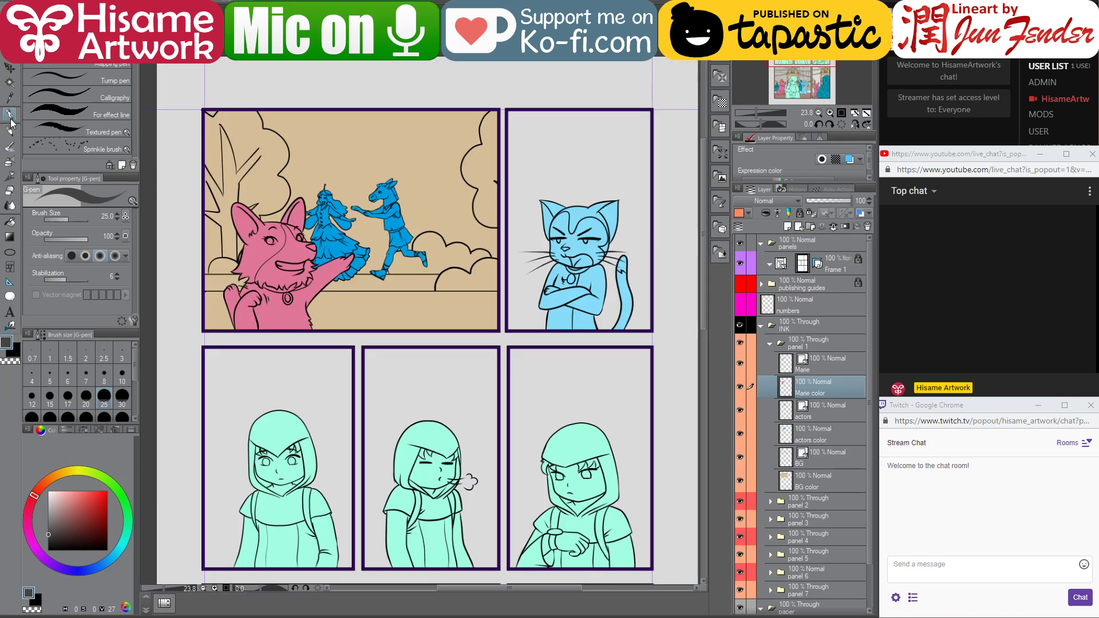
key("o")
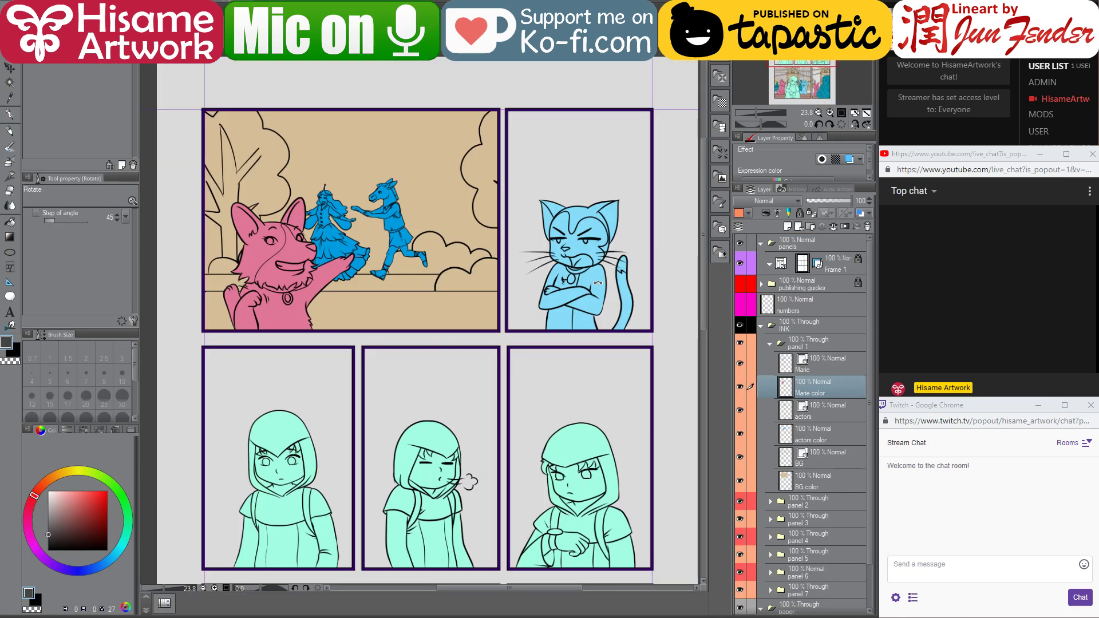
left_click(597, 282)
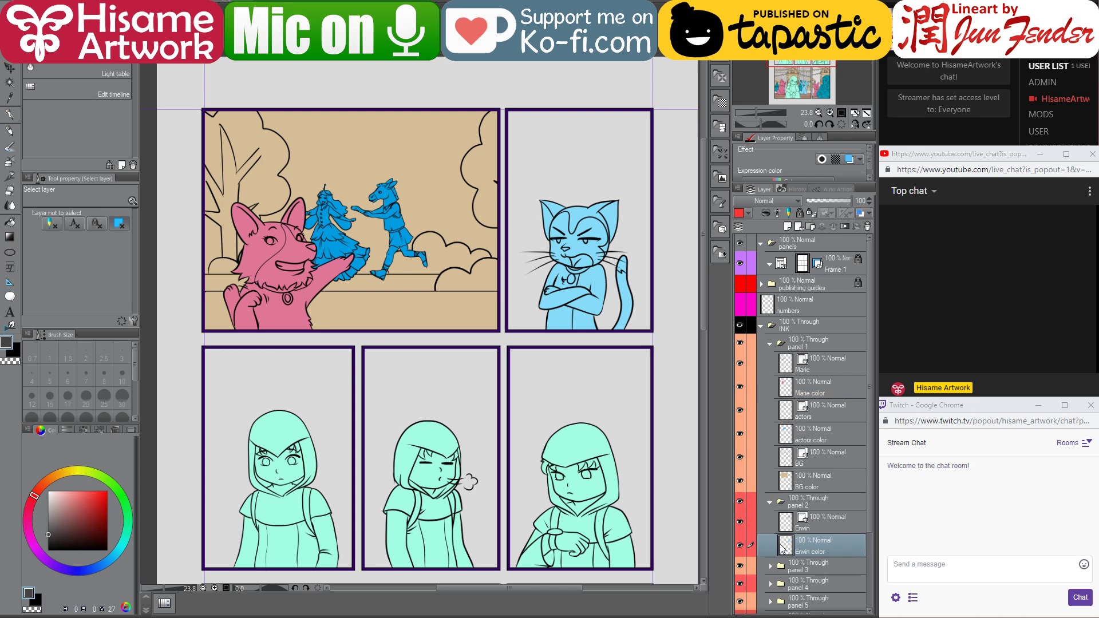
scroll(633, 218, "up", 1)
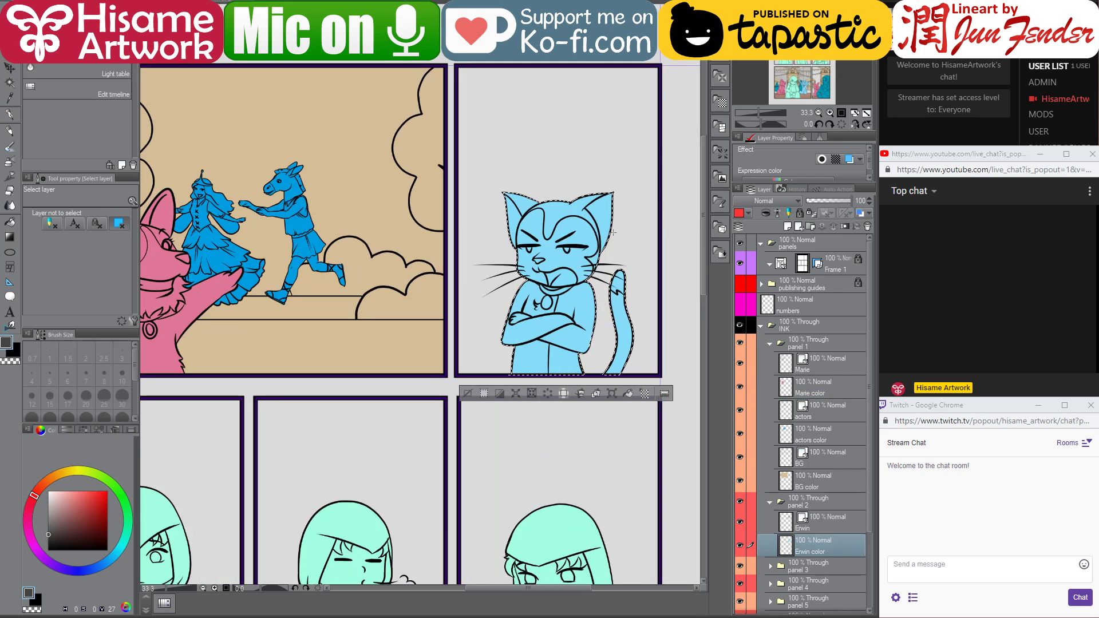
- Paint the whole selected cat dark grey using the G-pen at brush size 600
left_click(10, 115)
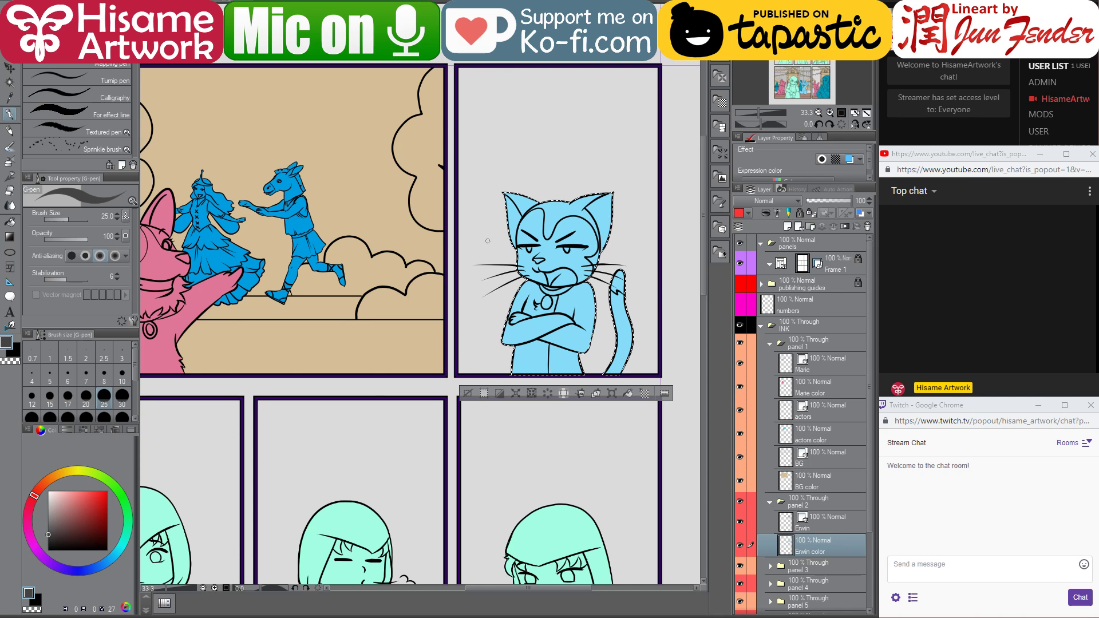
key("bracketright")
key("bracketright")
key("bracketright")
key("bracketright")
key("bracketright")
key("bracketright")
key("bracketright")
key("bracketright")
key("bracketright")
key("bracketright")
key("bracketright")
key("bracketright")
key("bracketright")
key("bracketright")
mouse_move(549, 203)
left_mouse_down()
mouse_move(523, 251)
mouse_move(531, 370)
mouse_move(598, 183)
mouse_move(601, 392)
left_mouse_up()
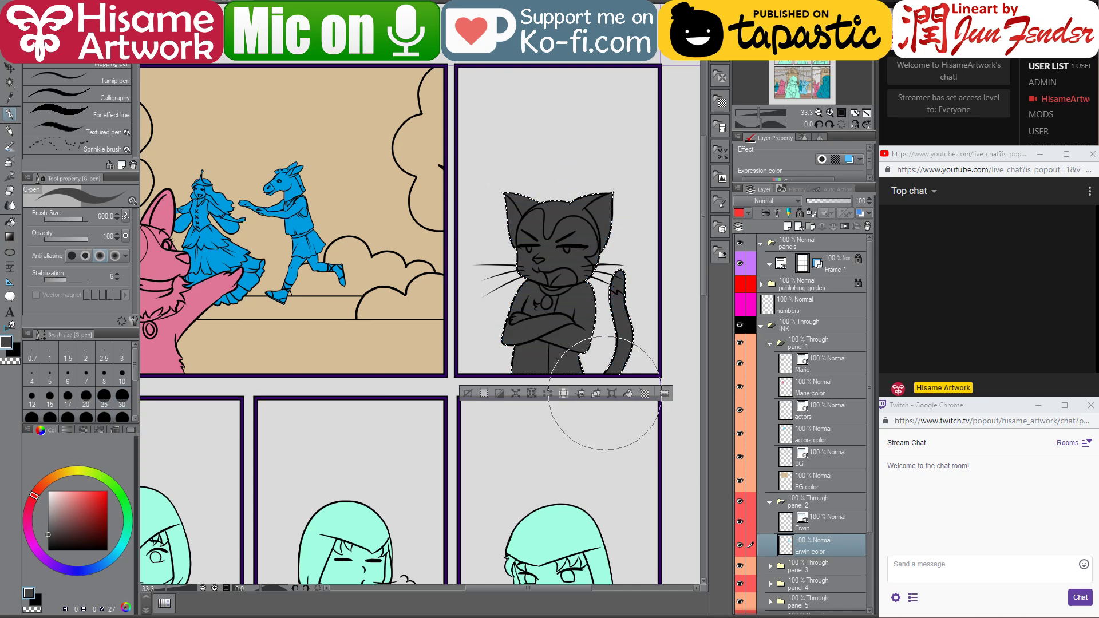
key("bracketright")
key("bracketright")
- Fill the panel 2 cat's chest, forearm, face, one ear and tail tip with white, using the Fill tool
left_click_drag(484, 264, 537, 269)
left_click(48, 491)
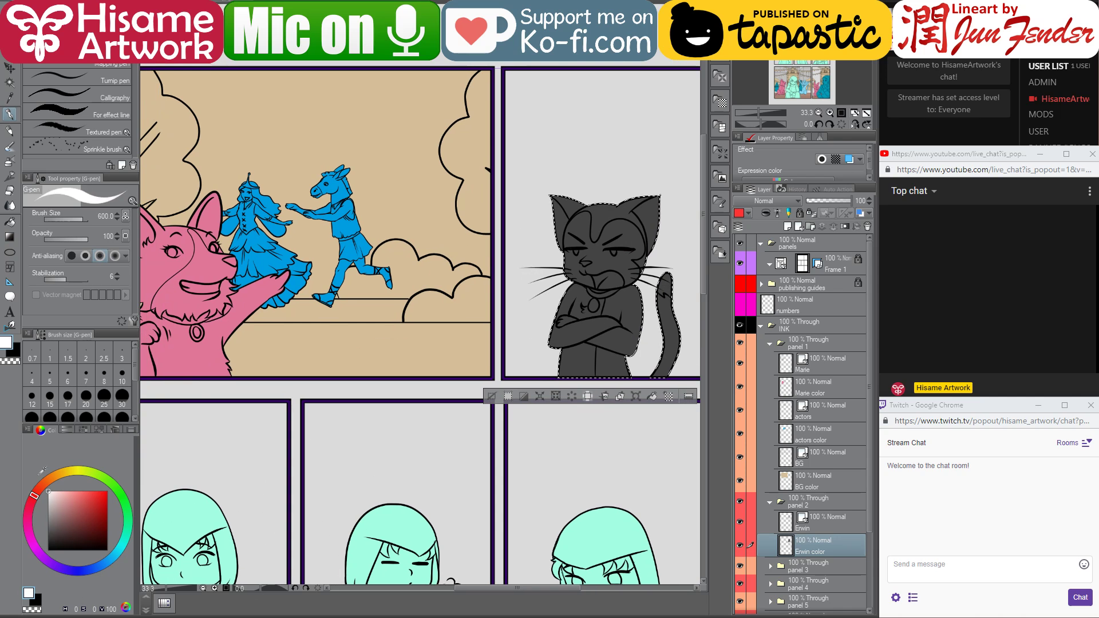
left_click(12, 223)
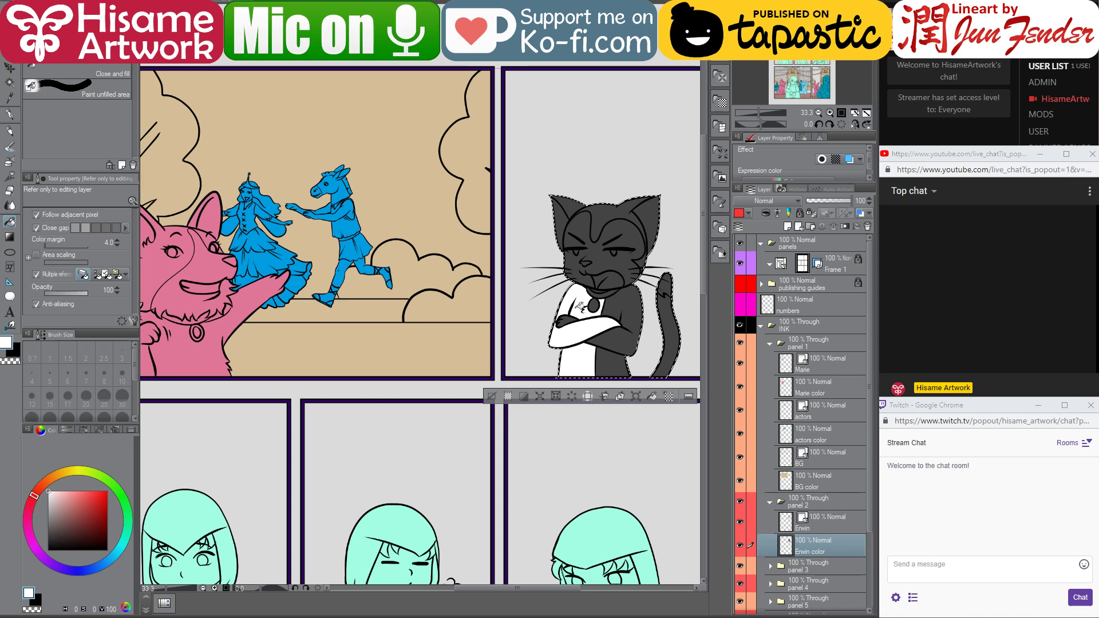
left_click(621, 255)
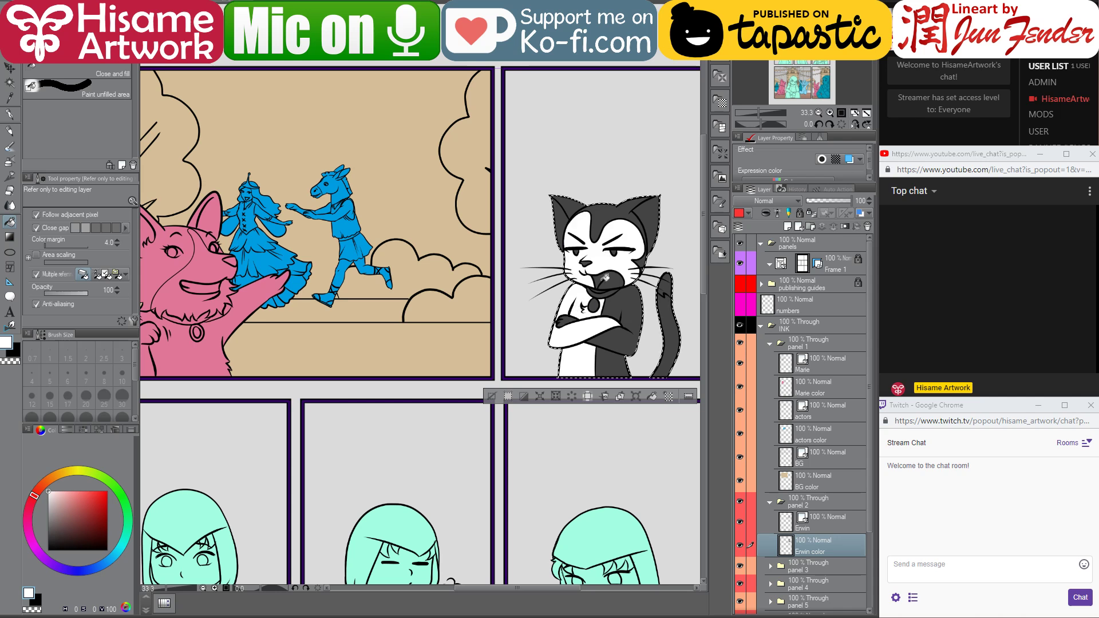
left_click(664, 287)
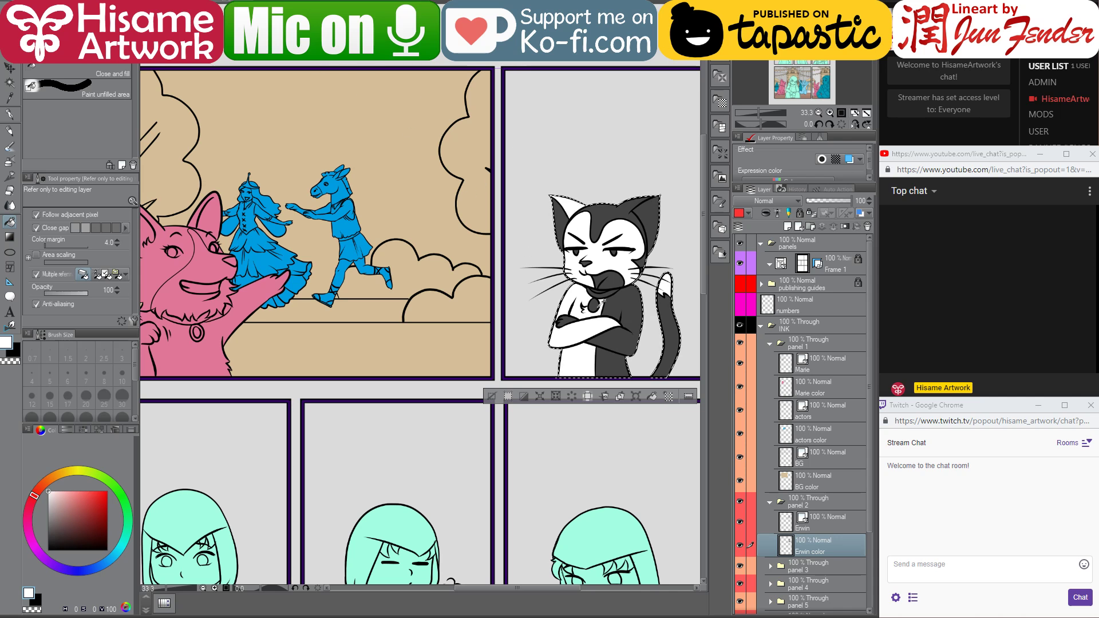
scroll(591, 305, "up", 5)
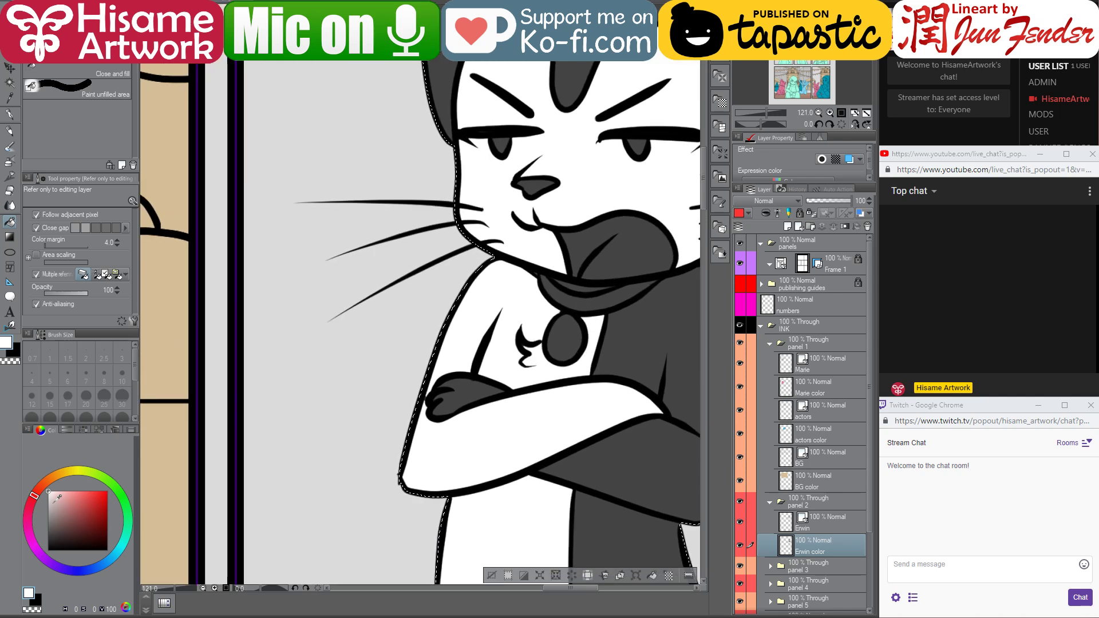
- Fill the small neck area inside the panel 2 cat's collar, just under the chin, with light grey
left_click(49, 498)
left_click(567, 274)
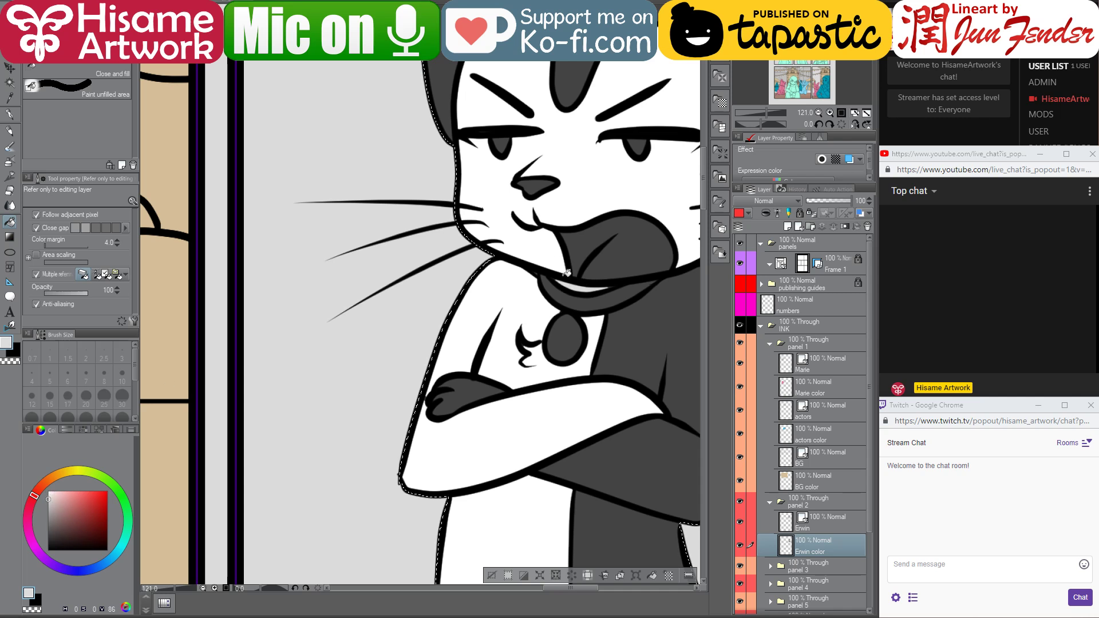
scroll(392, 504, "down", 2)
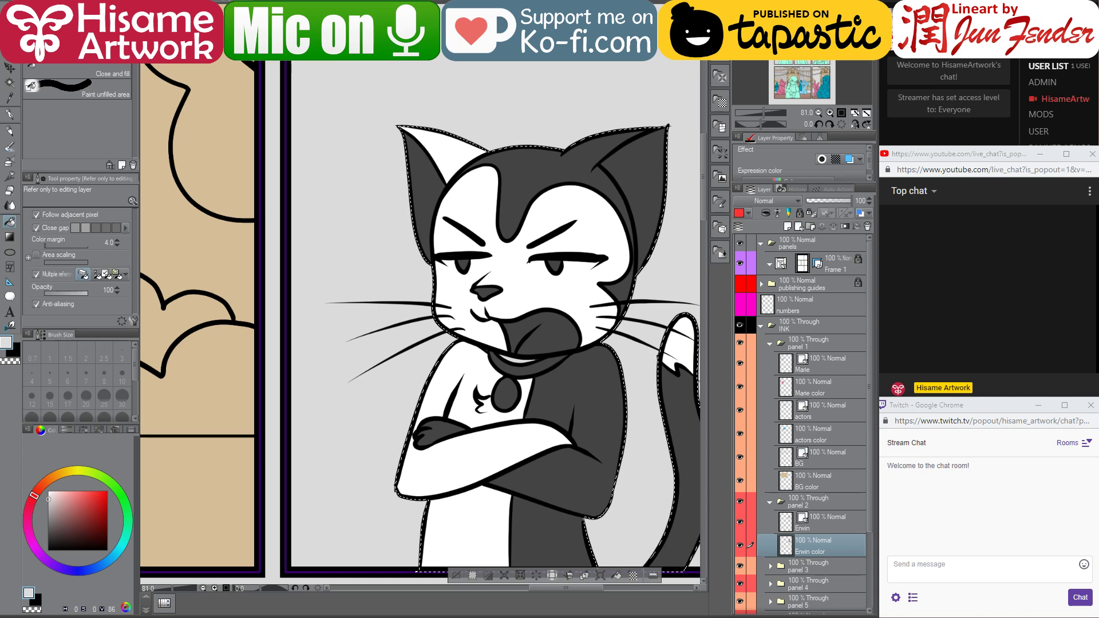
- Fill the panel 2 cat's inner ears, open mouth and nose with the pink sampled from the black-and-white cat's ear on page_93
left_click(509, 2)
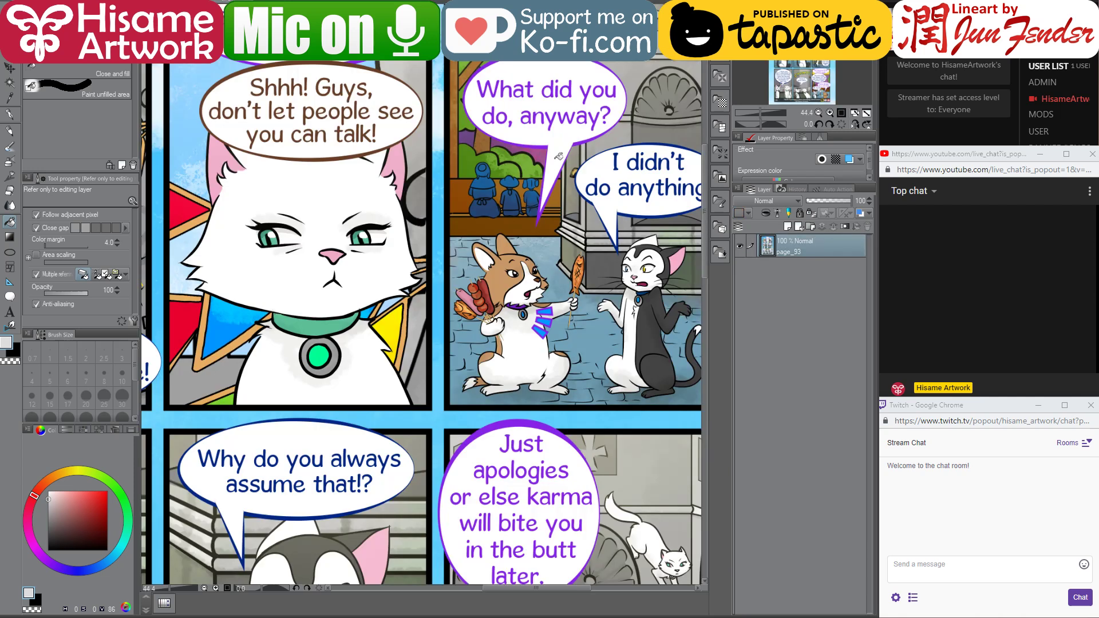
left_click(680, 258, "alt")
key("ctrl+Tab")
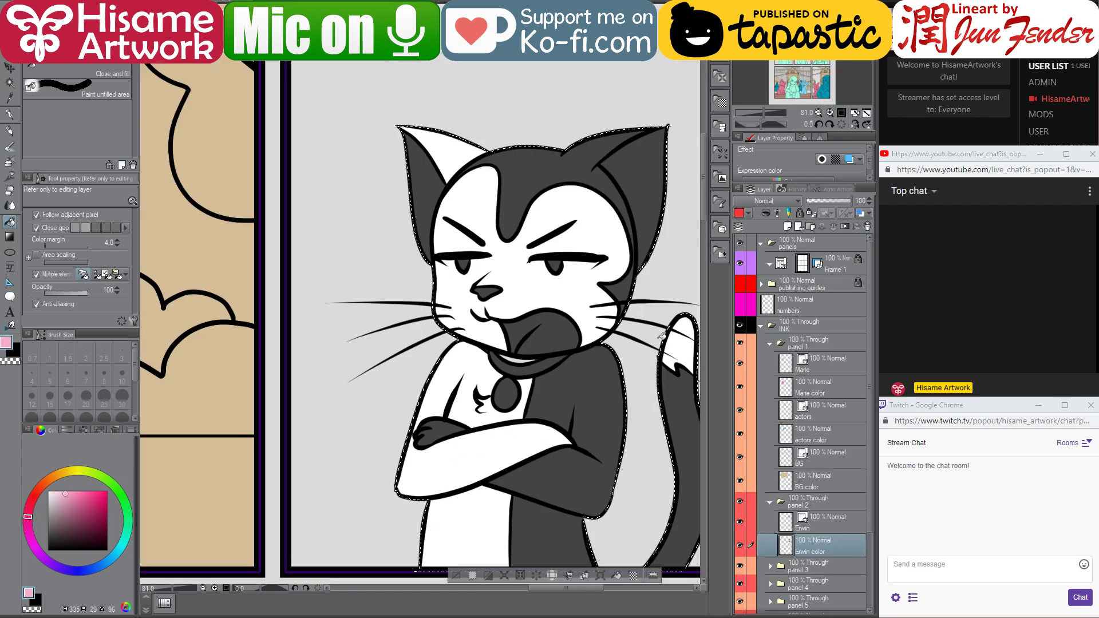
left_click(635, 179)
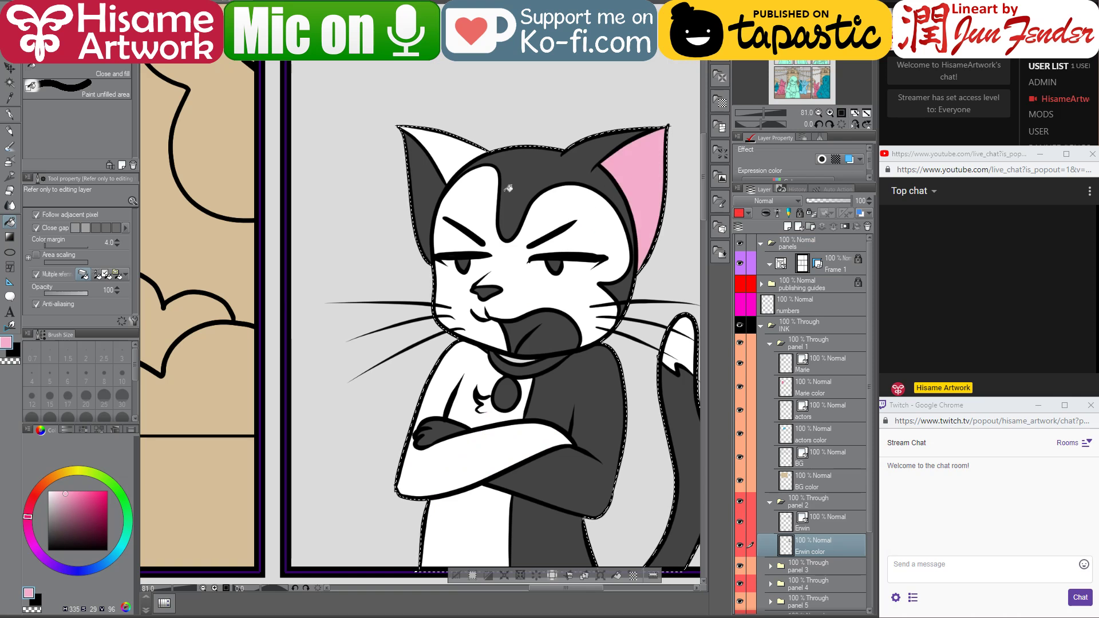
left_click(433, 186)
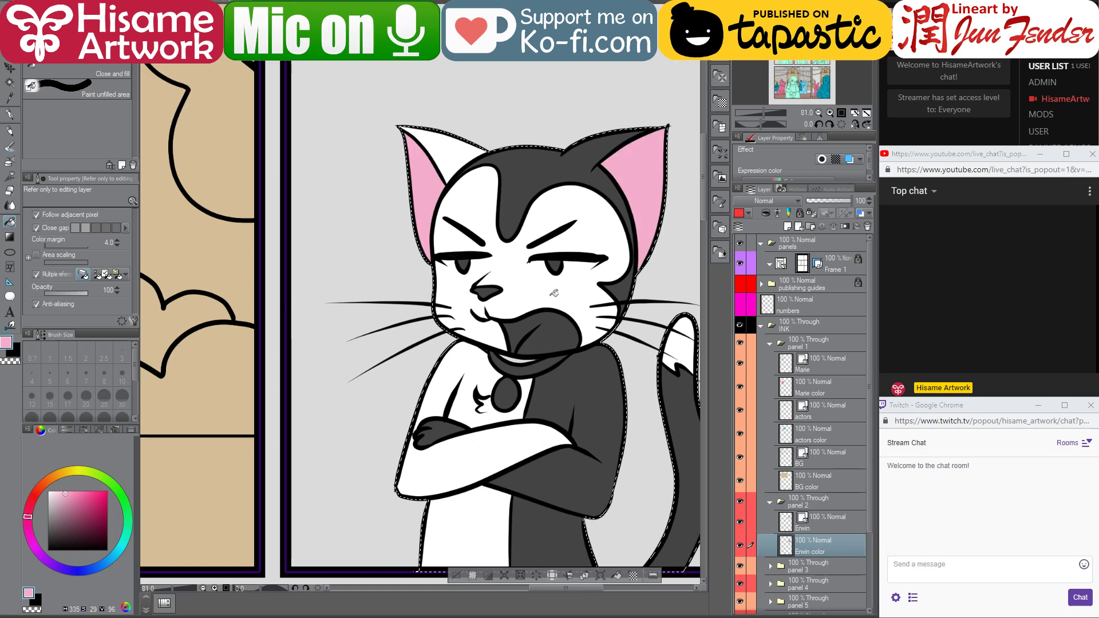
scroll(554, 321, "up", 2)
left_click(561, 347)
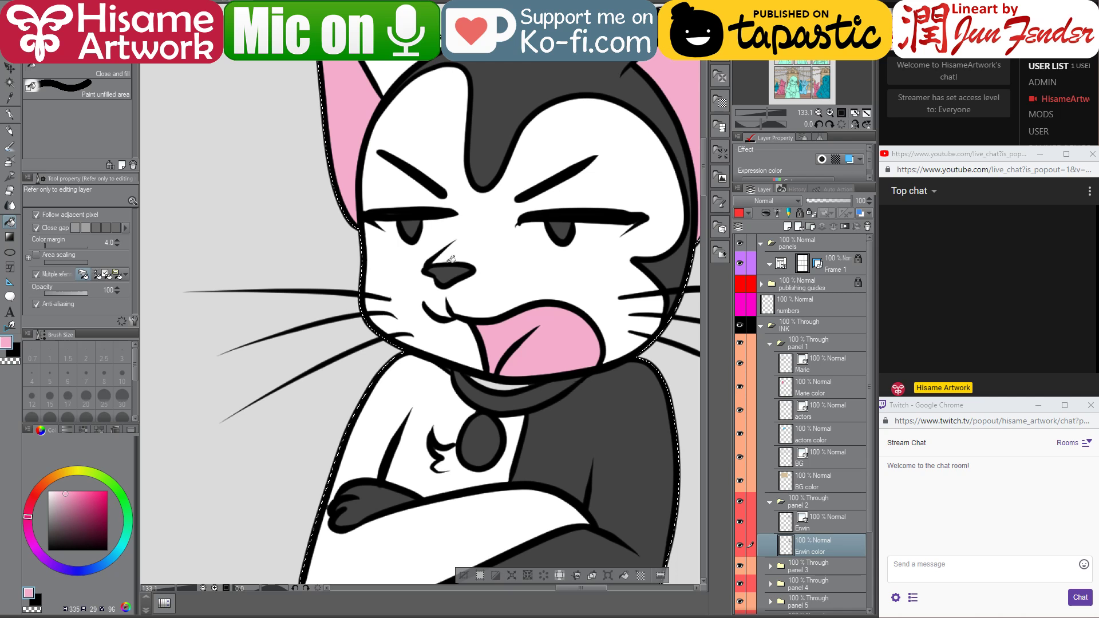
left_click(456, 272)
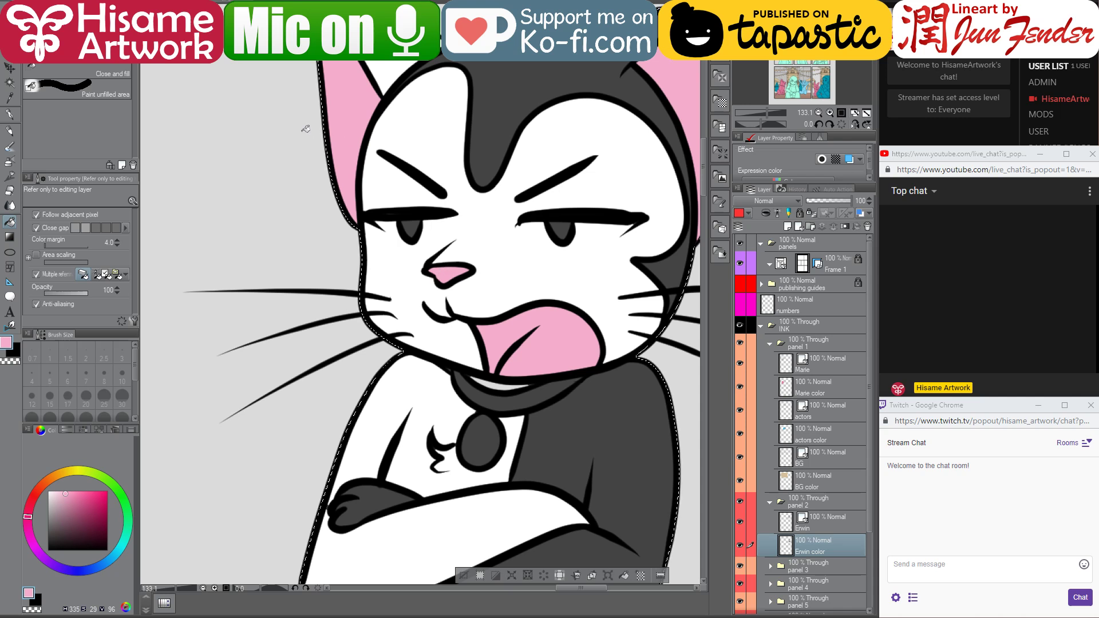
- Sample the dark magenta of the black-and-white cat's mouth on page_93 and return to the comic page
left_click(221, 4)
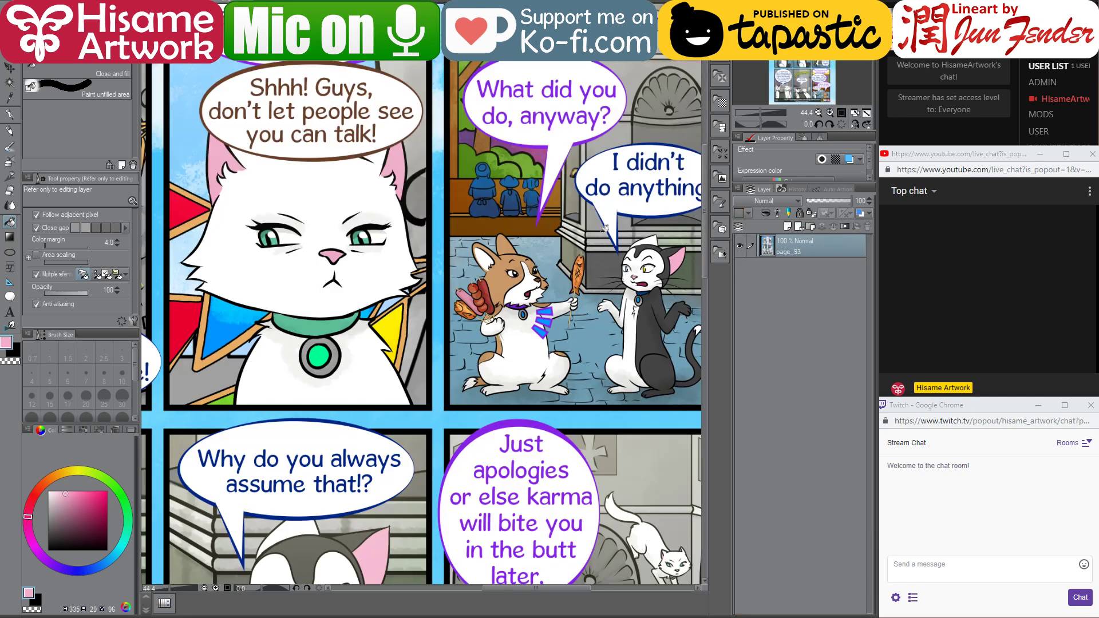
scroll(677, 289, "up", 5)
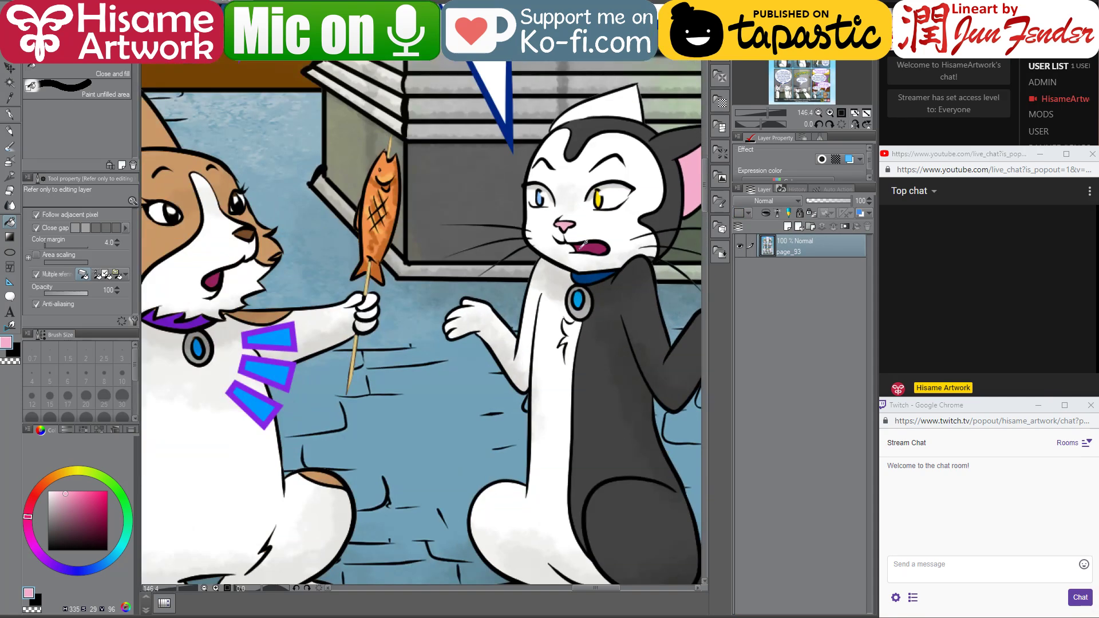
left_click(602, 244, "alt")
left_click(177, 4)
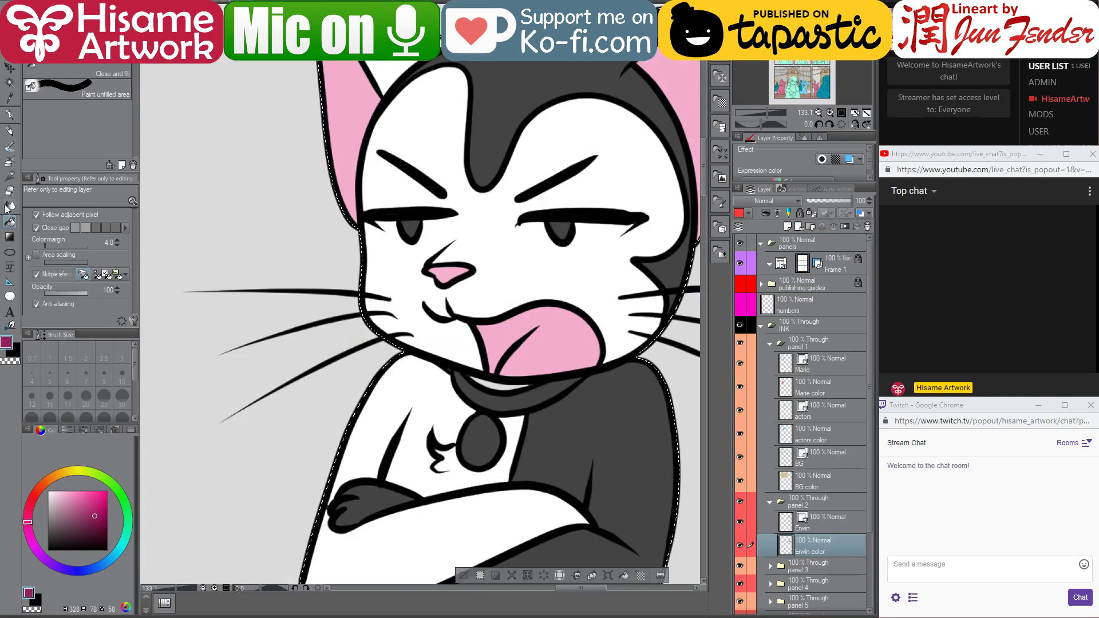
- Paint the mouth interior behind the tongue dark magenta with the G-pen at brush size 17, and cover the overspill above the lip with white
left_click(9, 114)
scroll(529, 318, "up", 1)
left_click_drag(529, 318, 493, 317)
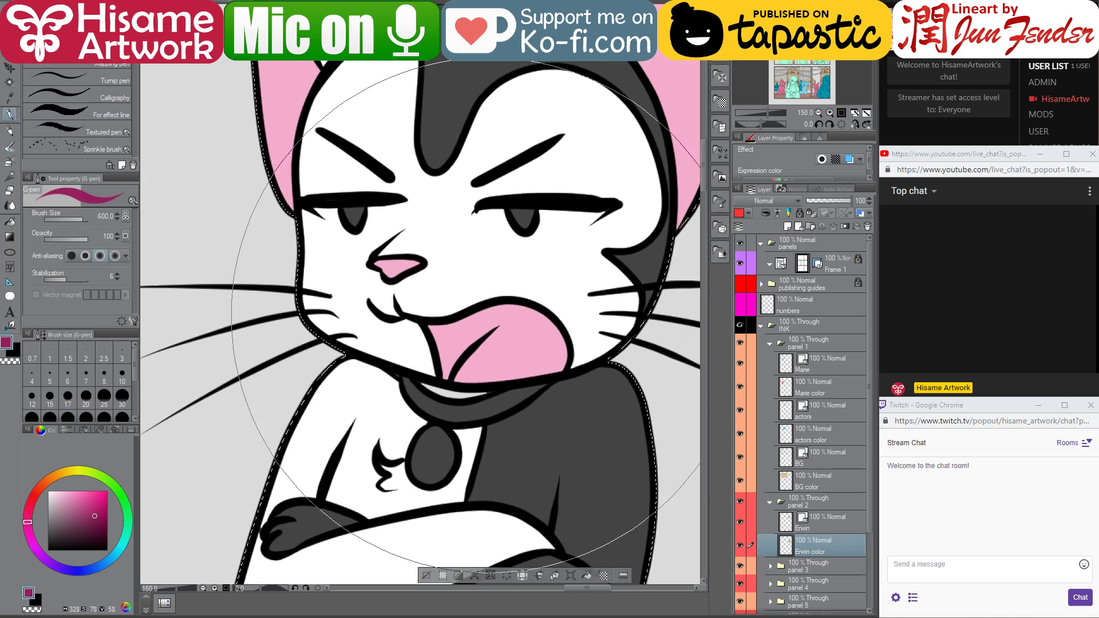
key("bracketleft")
key("bracketleft")
key("bracketleft")
key("bracketleft")
key("bracketleft")
key("bracketleft")
key("bracketleft")
key("bracketleft")
key("bracketleft")
key("bracketleft")
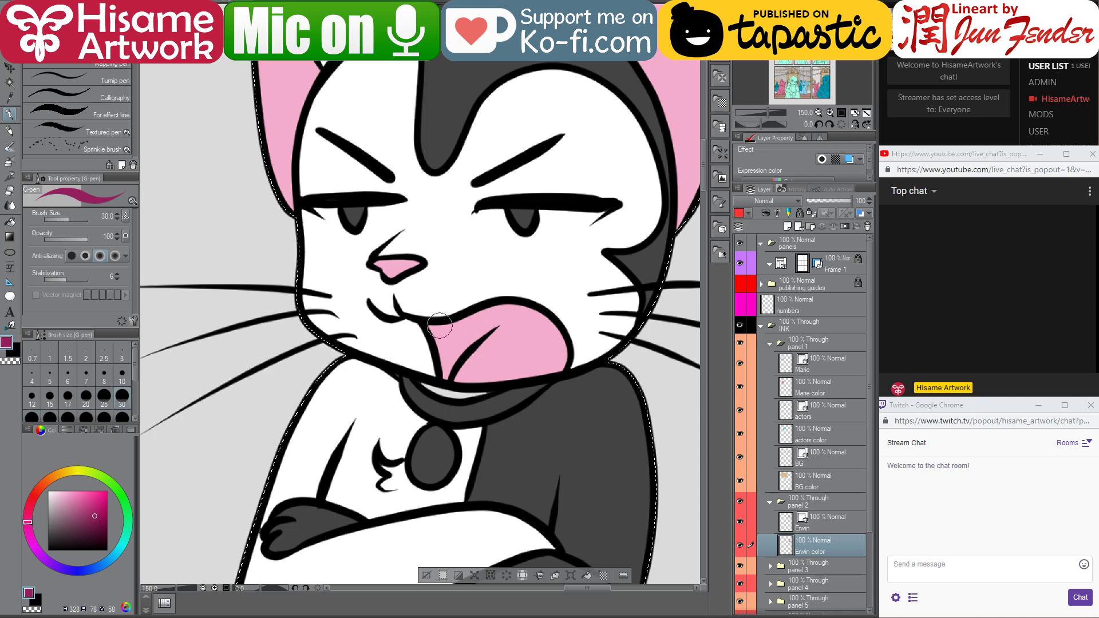
key("bracketleft")
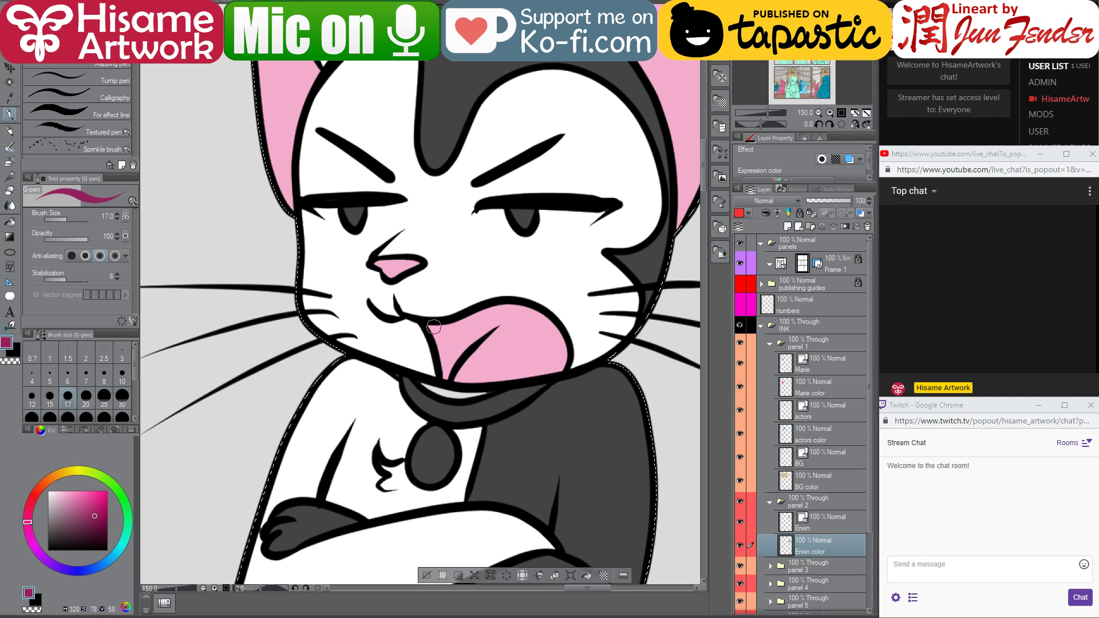
scroll(469, 325, "up", 1)
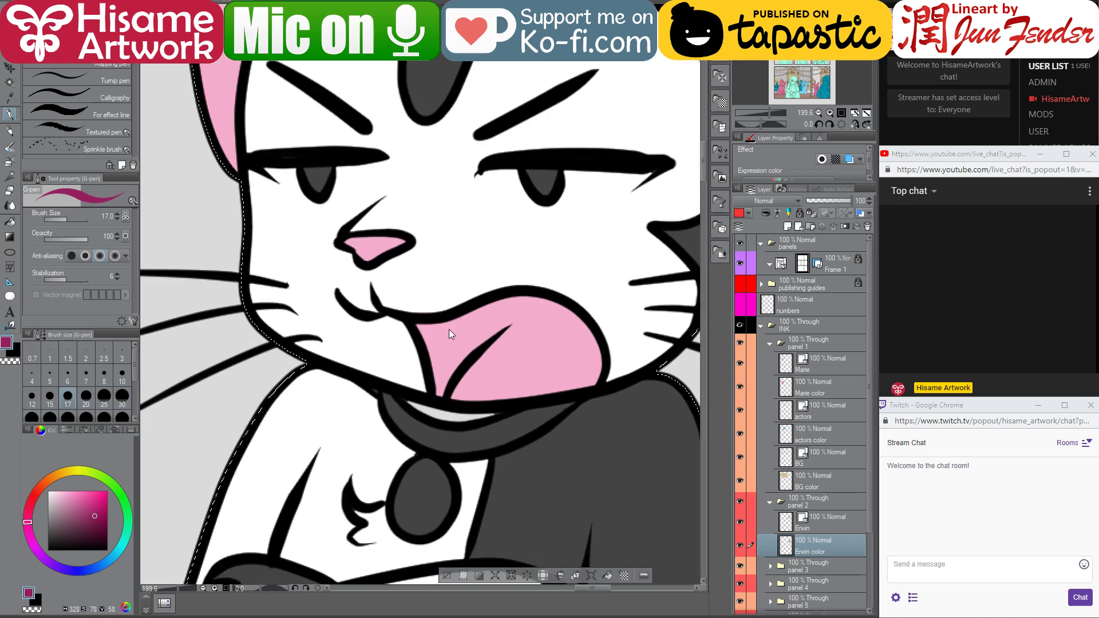
scroll(441, 326, "up", 1)
mouse_move(405, 324)
left_mouse_down()
mouse_move(431, 359)
mouse_move(432, 403)
mouse_move(433, 346)
mouse_move(443, 376)
mouse_move(483, 332)
mouse_move(550, 291)
mouse_move(419, 323)
mouse_move(439, 349)
mouse_move(477, 318)
mouse_move(417, 338)
mouse_move(571, 286)
left_mouse_up()
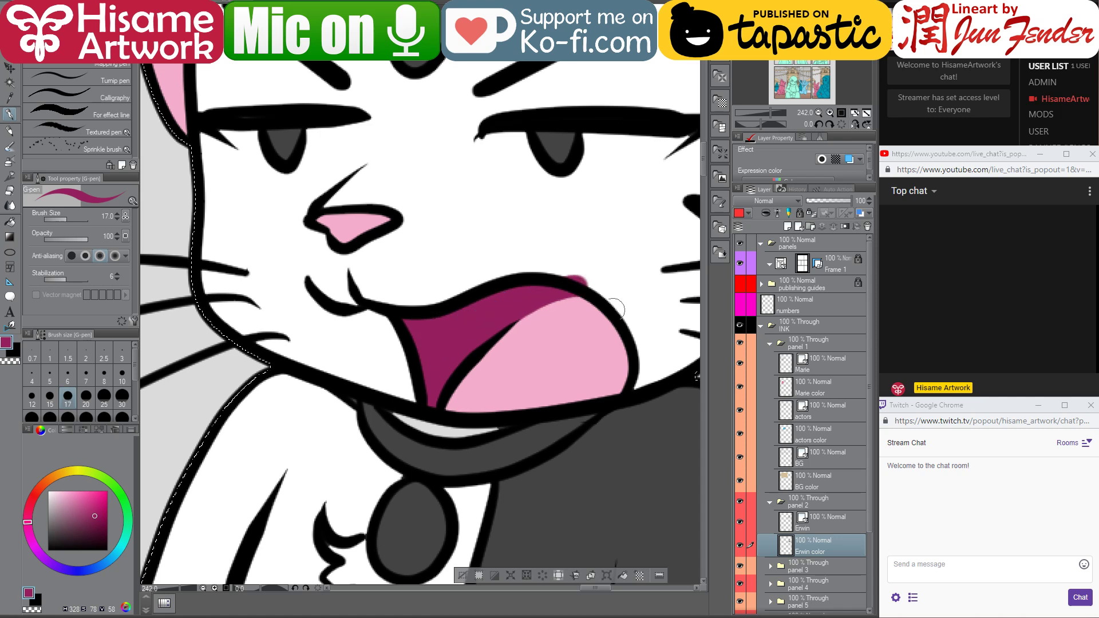
left_click(601, 279, "alt")
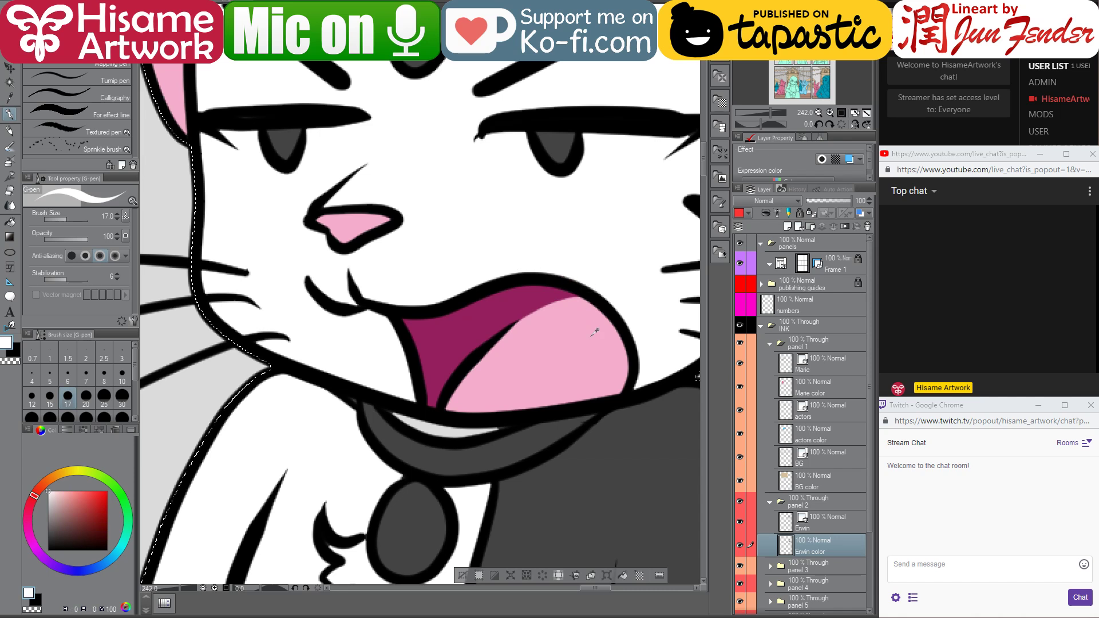
key("ctrl+minus")
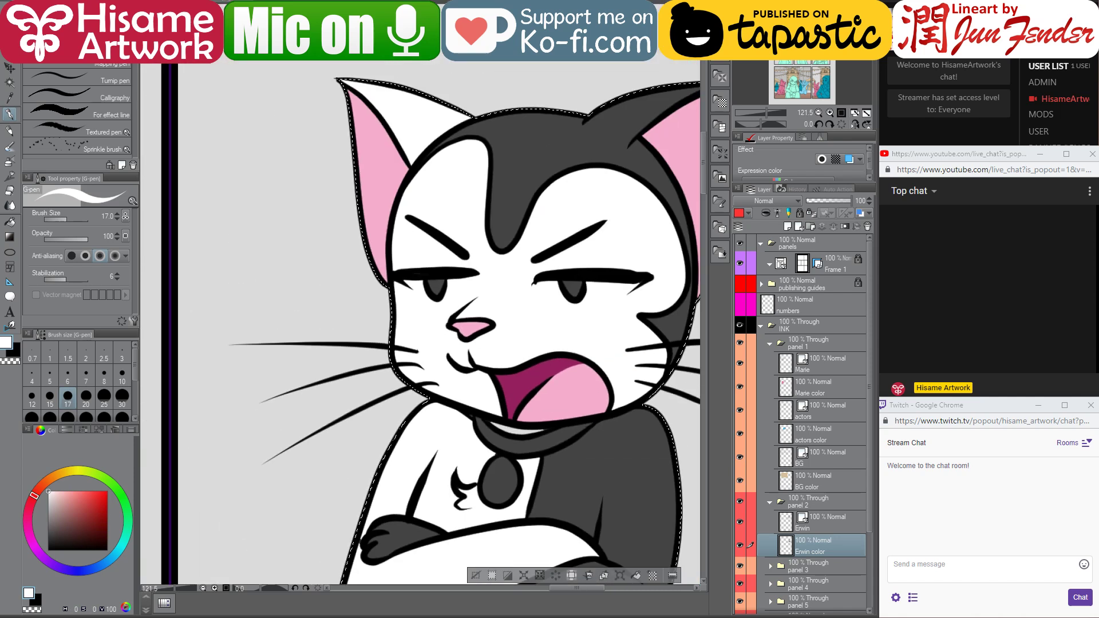
- Paint the iris on the cat's dark-ear side with yellow sampled from page_93, shifting it to a warmer hue of 48
left_click(224, 3)
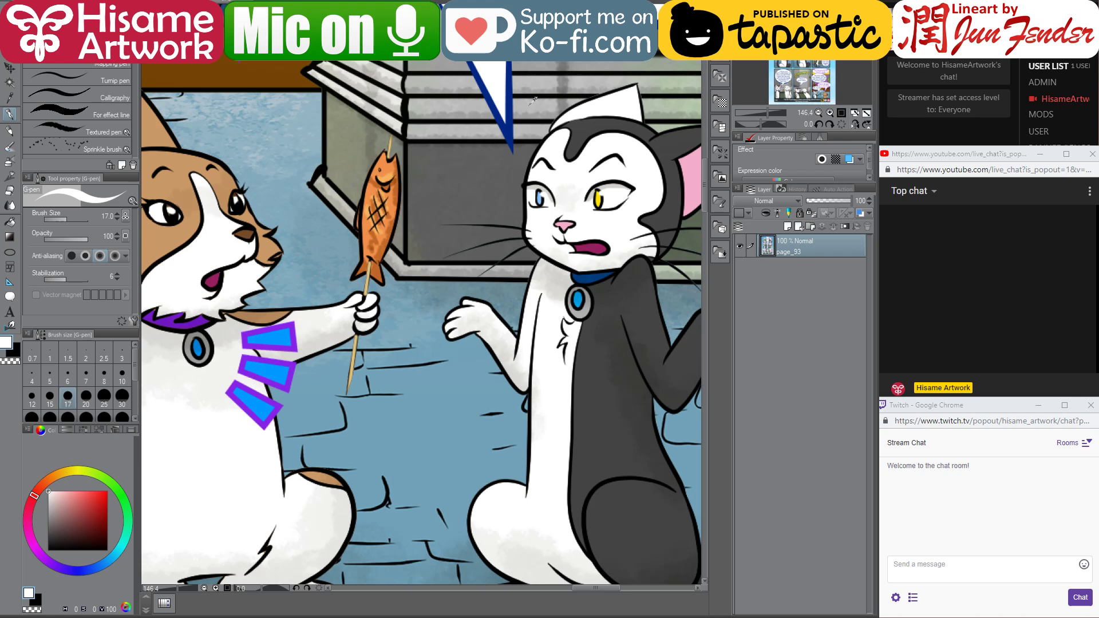
scroll(544, 155, "up", 3)
left_click(641, 232, "alt")
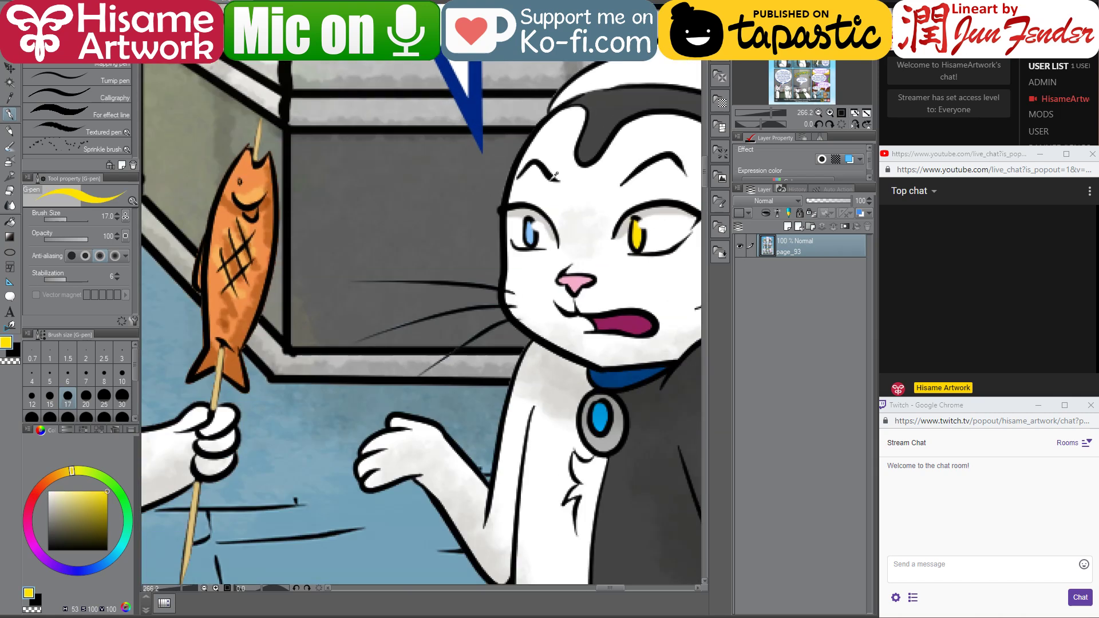
key("ctrl+Tab")
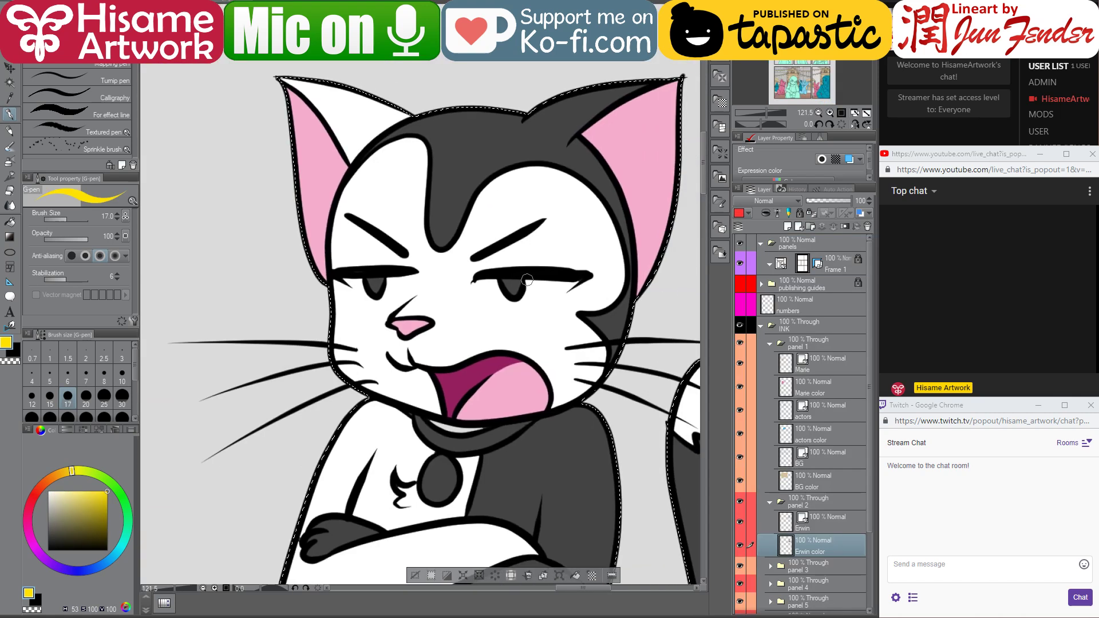
left_click_drag(513, 291, 509, 286)
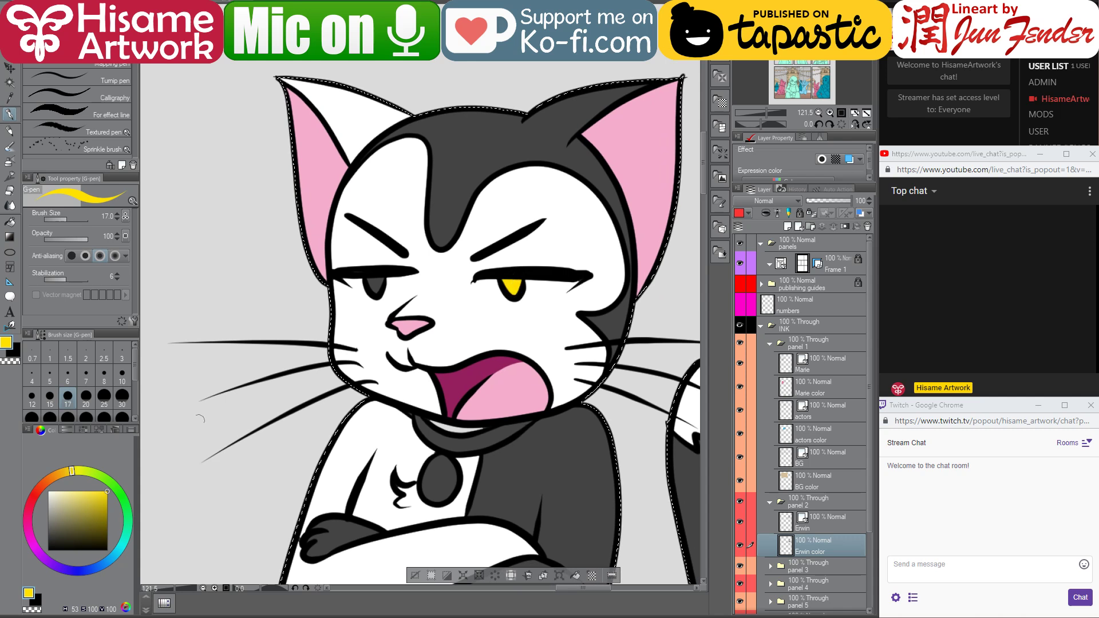
left_click(67, 473)
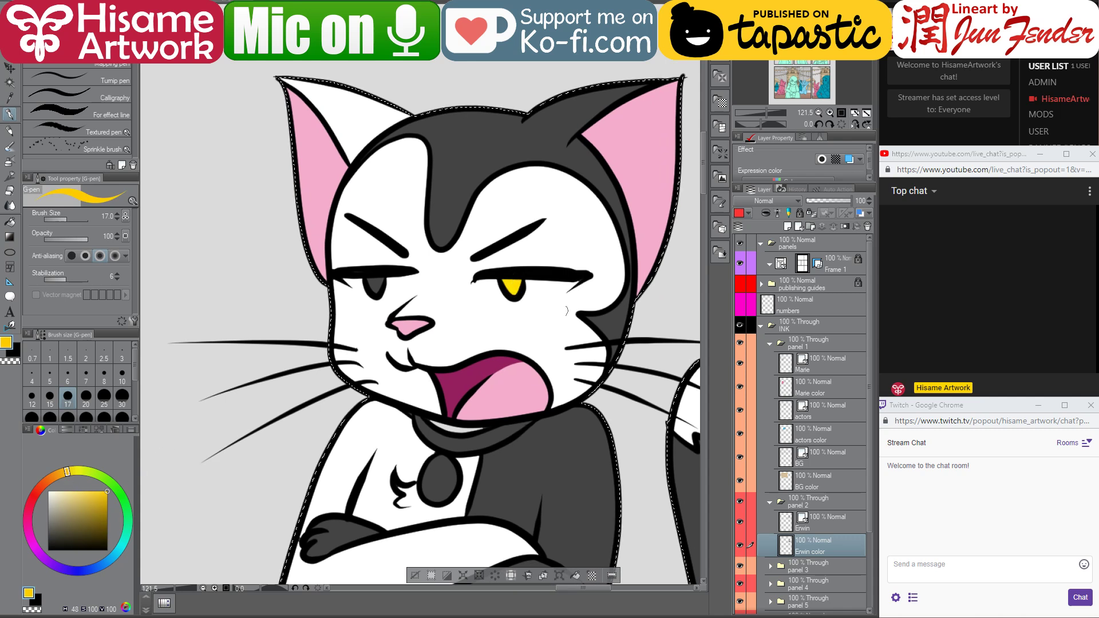
left_click_drag(499, 286, 515, 280)
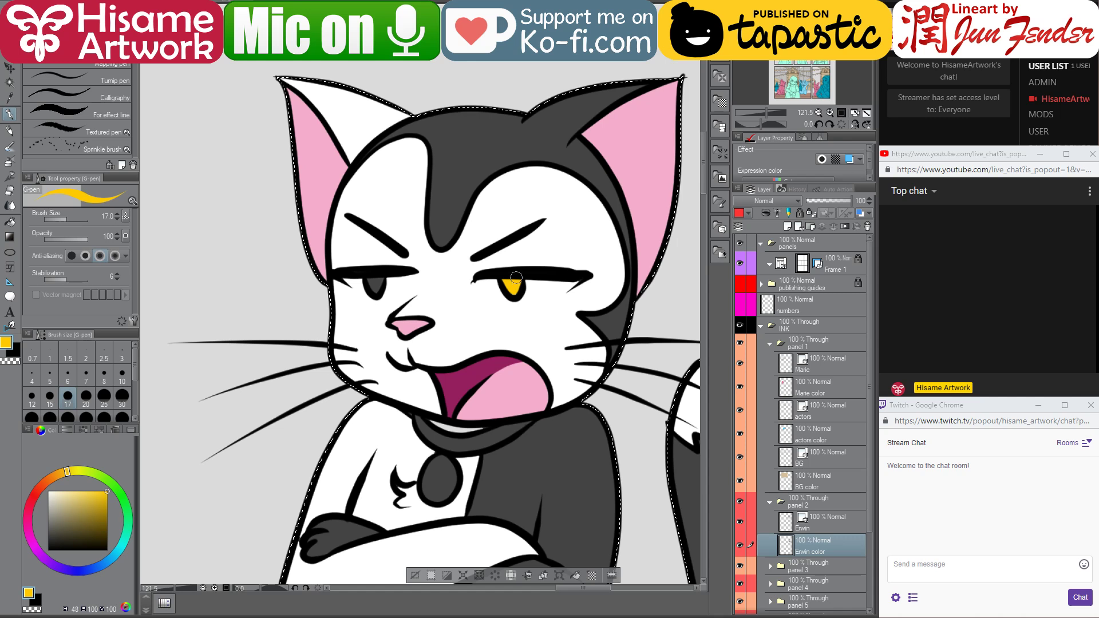
- Paint the iris on the cat's white-ear side with the light blue sampled from the same cat's eye on page_93
key("ctrl+Tab")
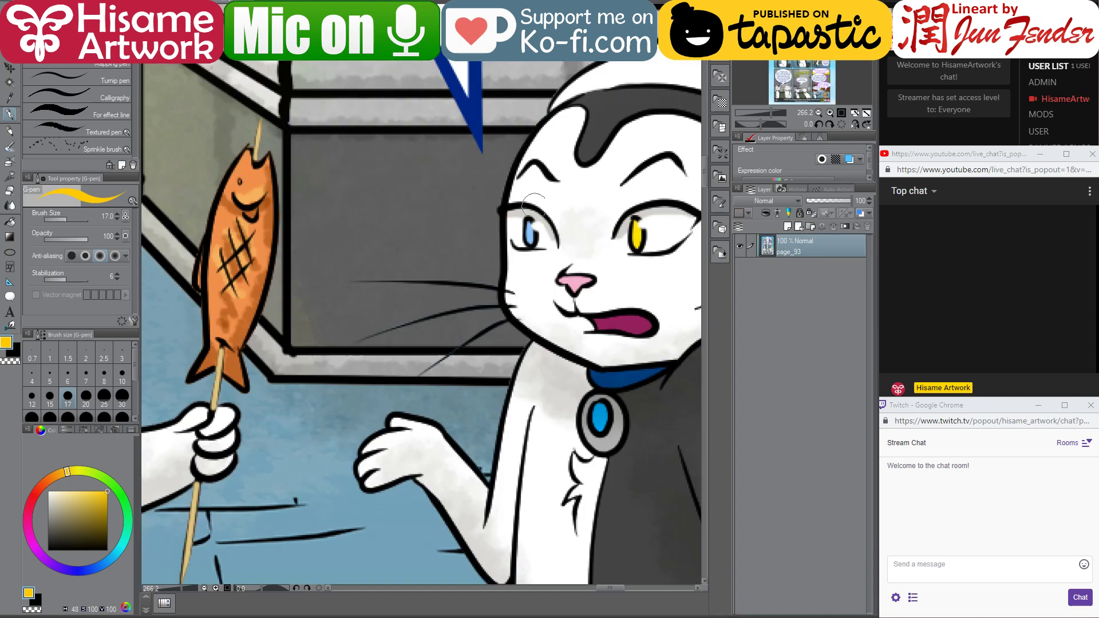
scroll(551, 225, "up", 3)
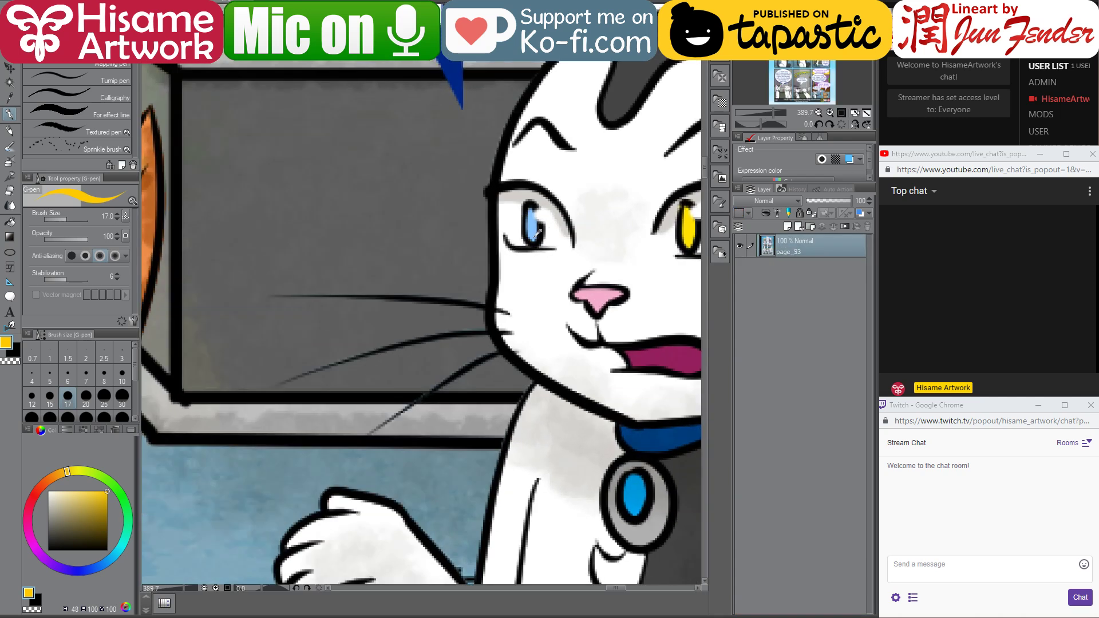
left_click(534, 234, "alt")
key("ctrl+Tab")
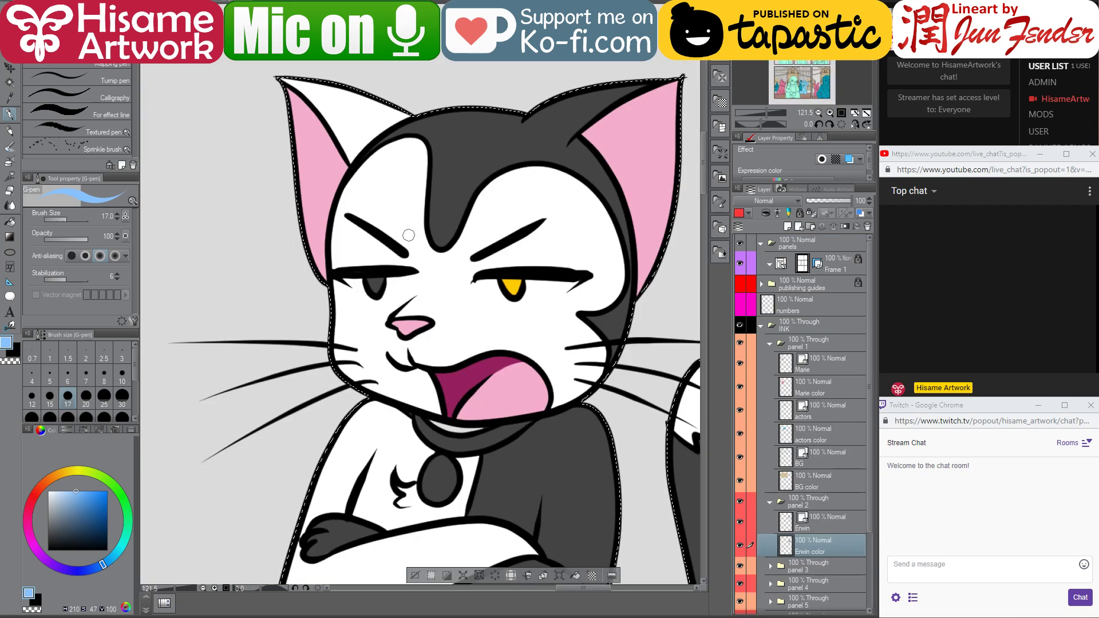
scroll(366, 263, "up", 2)
scroll(370, 265, "up", 1)
left_click_drag(373, 286, 392, 295)
scroll(490, 278, "down", 4)
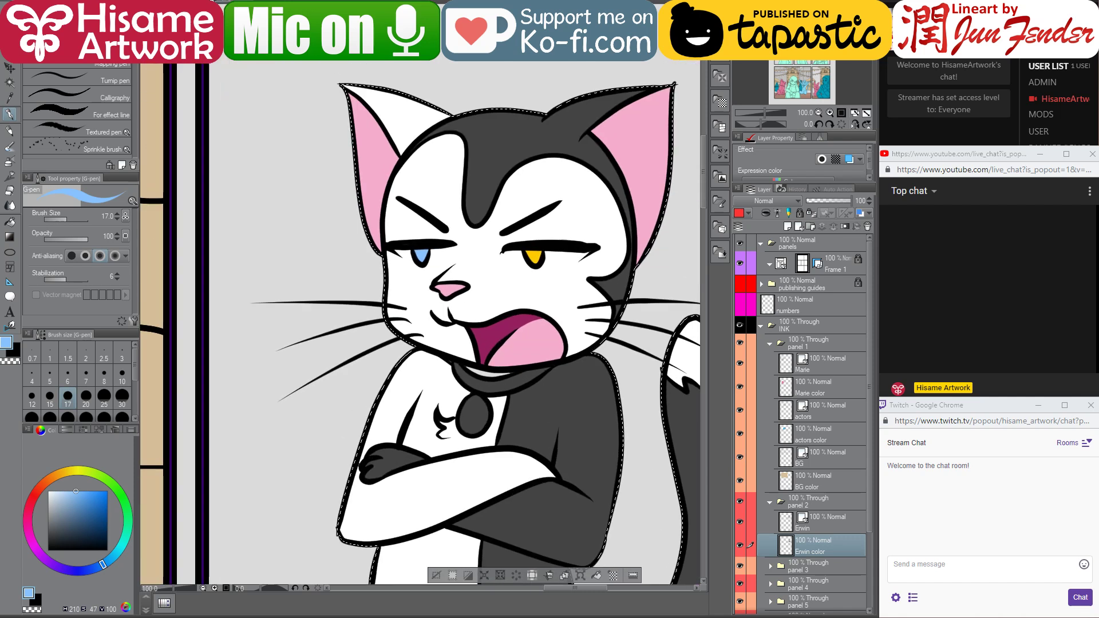
- Fill the panel 2 cat's collar with the dark blue sampled from the collar on page_93, using the Fill tool
key("ctrl+Tab")
left_click(662, 428, "alt")
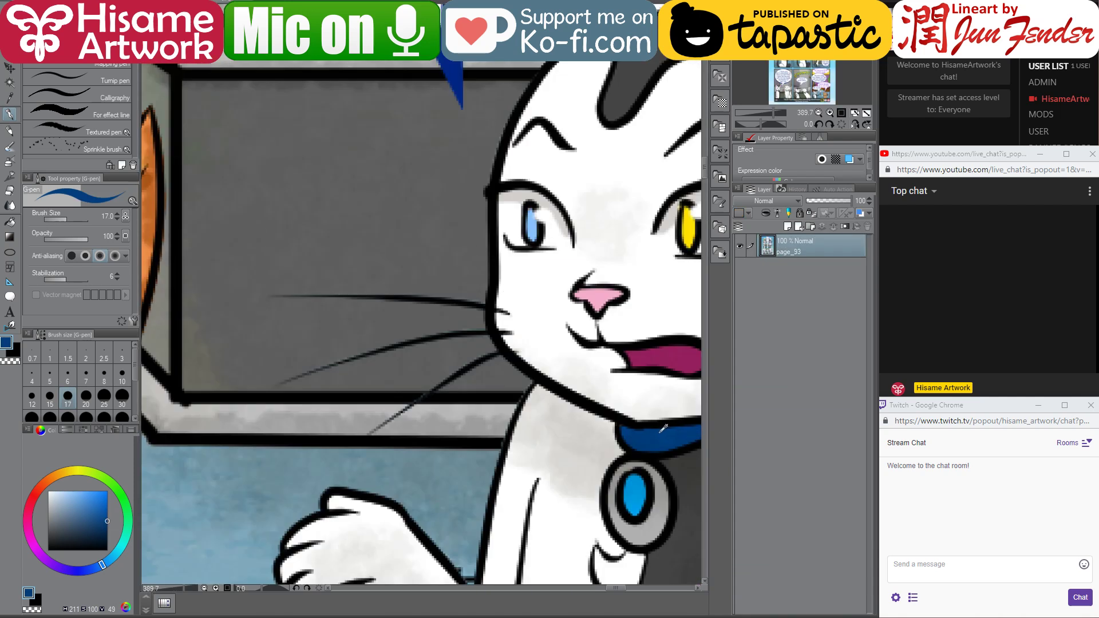
key("ctrl+Tab")
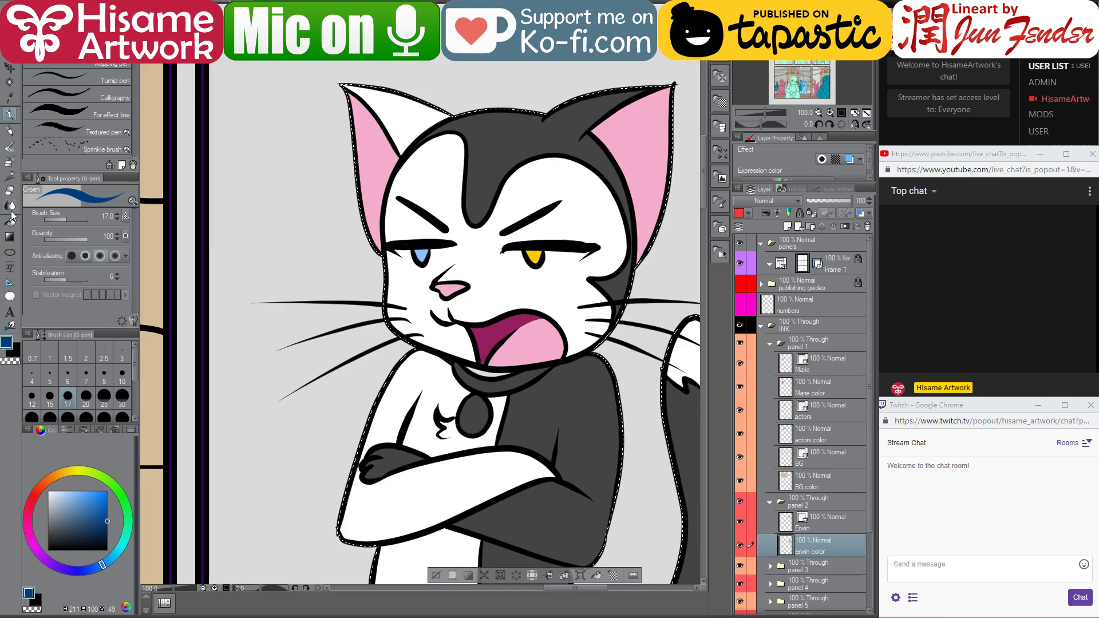
left_click(10, 220)
left_click(507, 391)
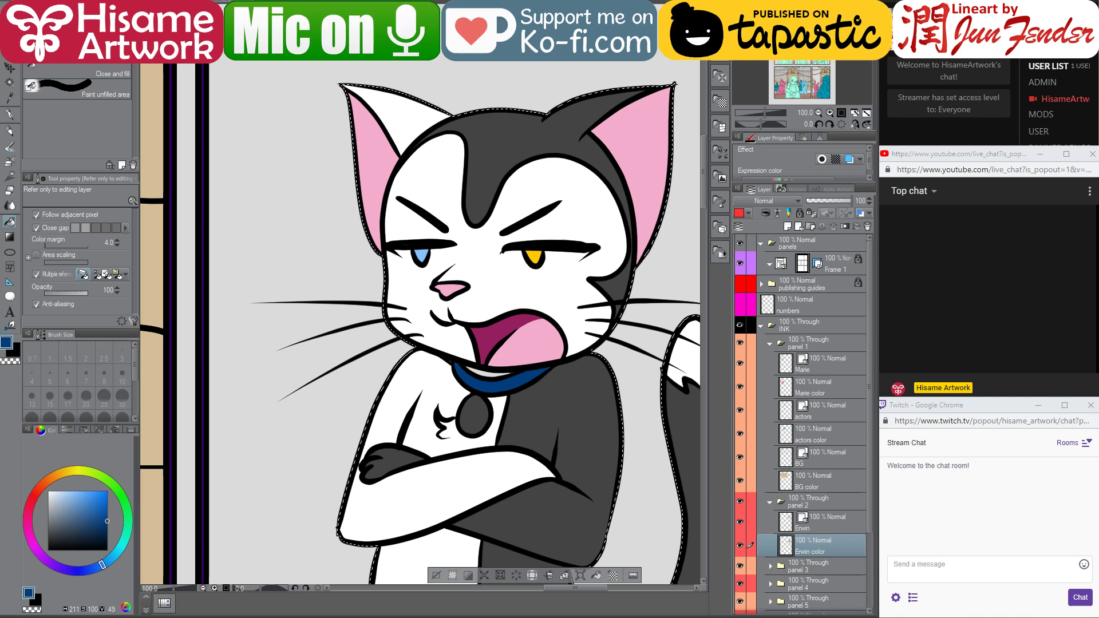
- Fill the collar pendant with the grey sampled from the pendant's rim on page_93
key("ctrl+Tab")
left_click(654, 518, "alt")
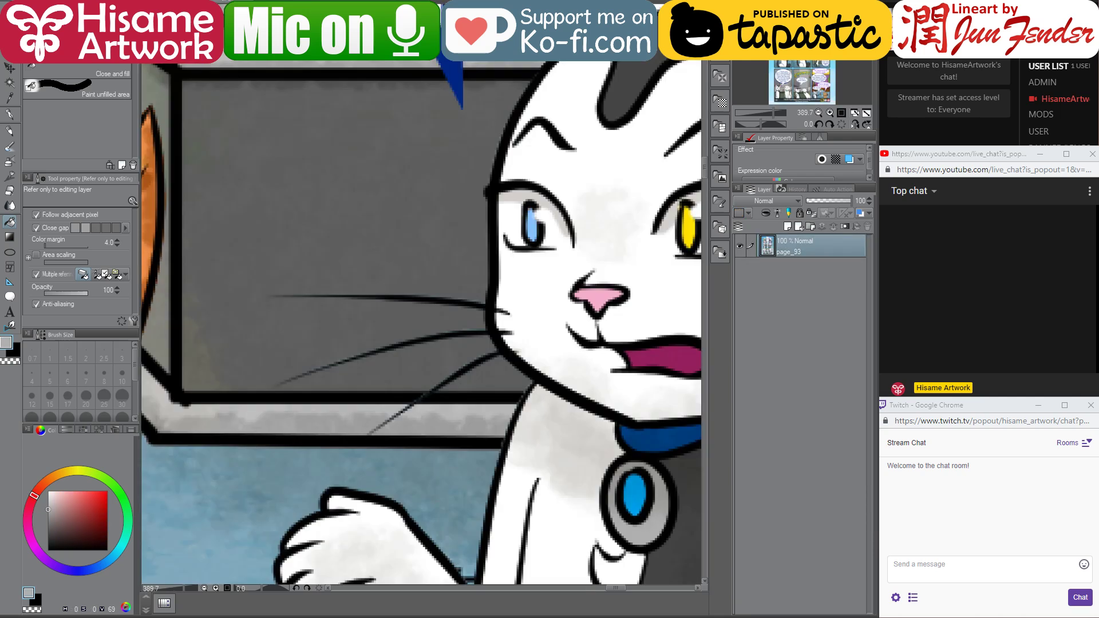
key("ctrl+Tab")
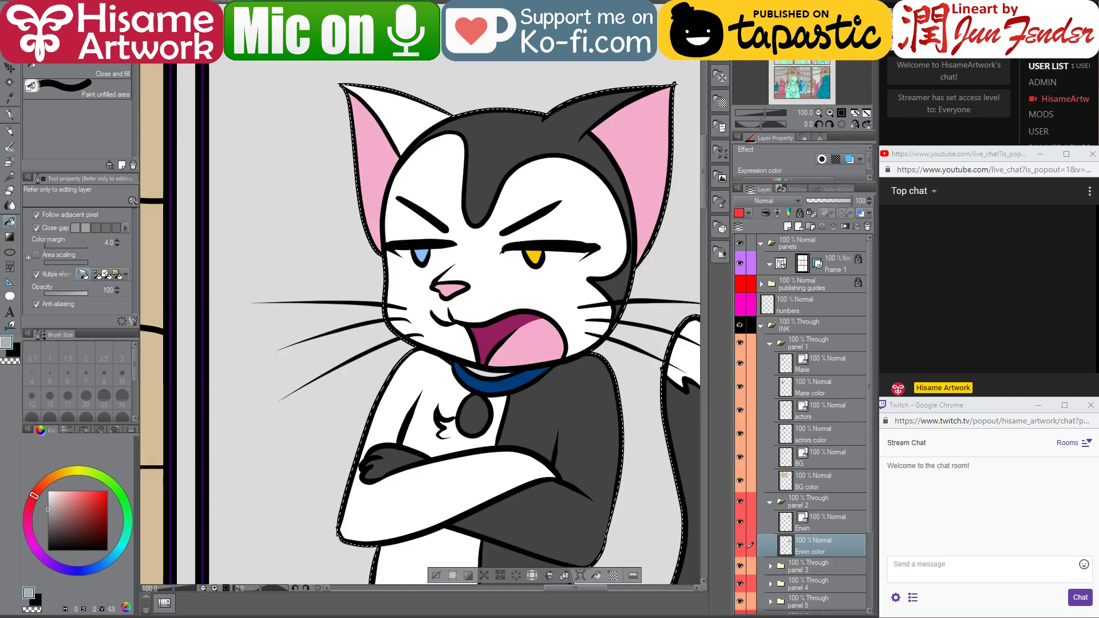
left_click(472, 413)
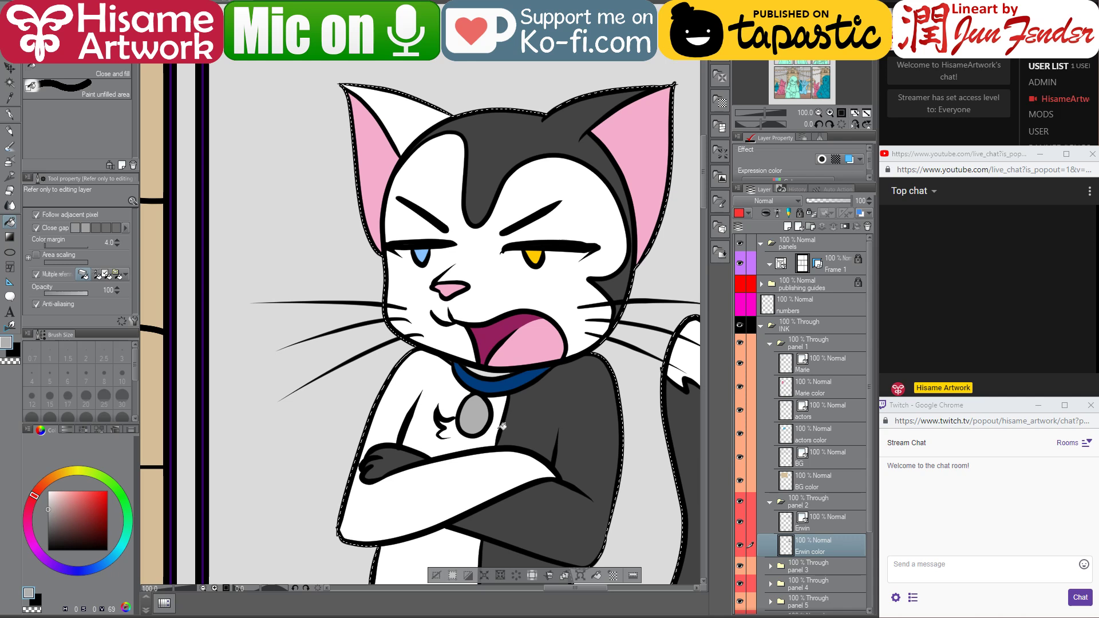
- Sample the blue of the cat's pendant gem on page_93 and brighten it to hue 195, saturation 100, value 100
left_click(10, 114)
key("ctrl+Tab")
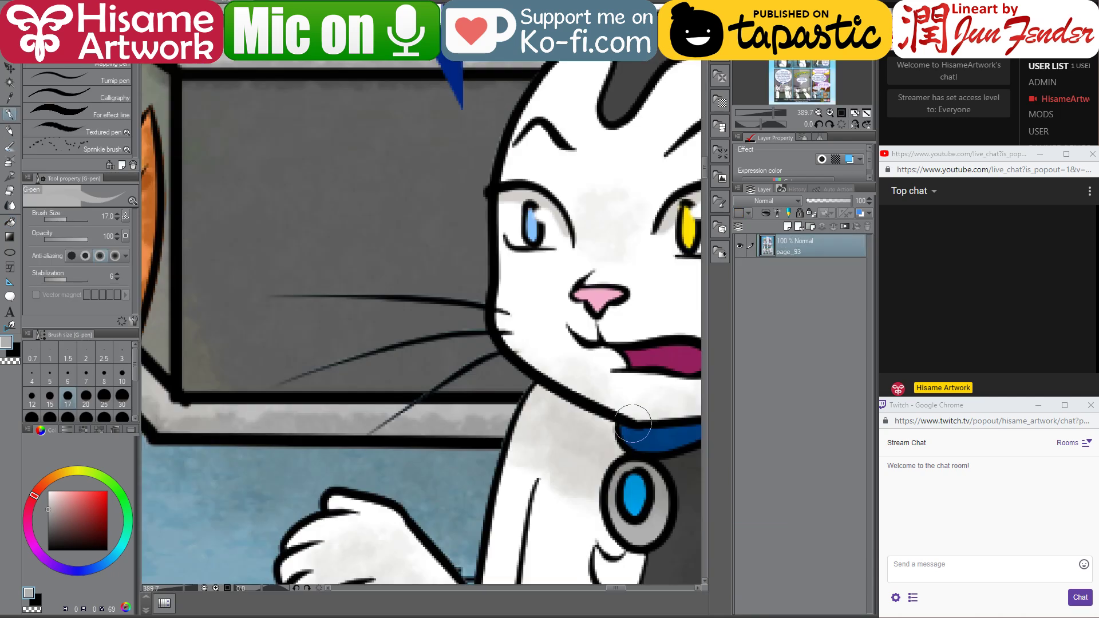
left_click(645, 498, "alt")
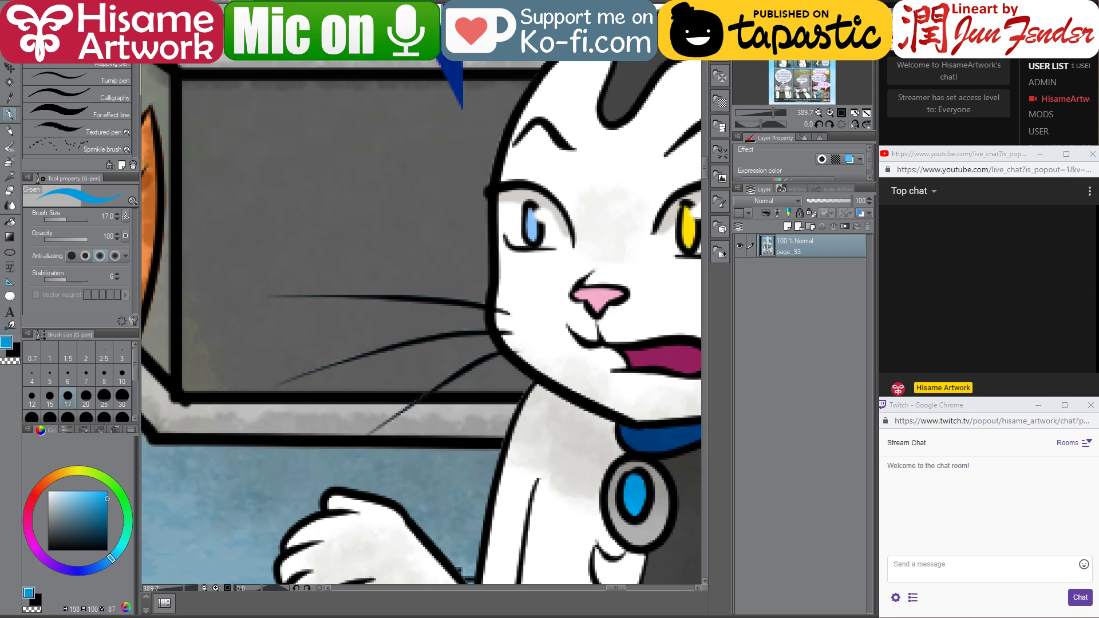
key("ctrl+Tab")
left_click_drag(107, 499, 115, 486)
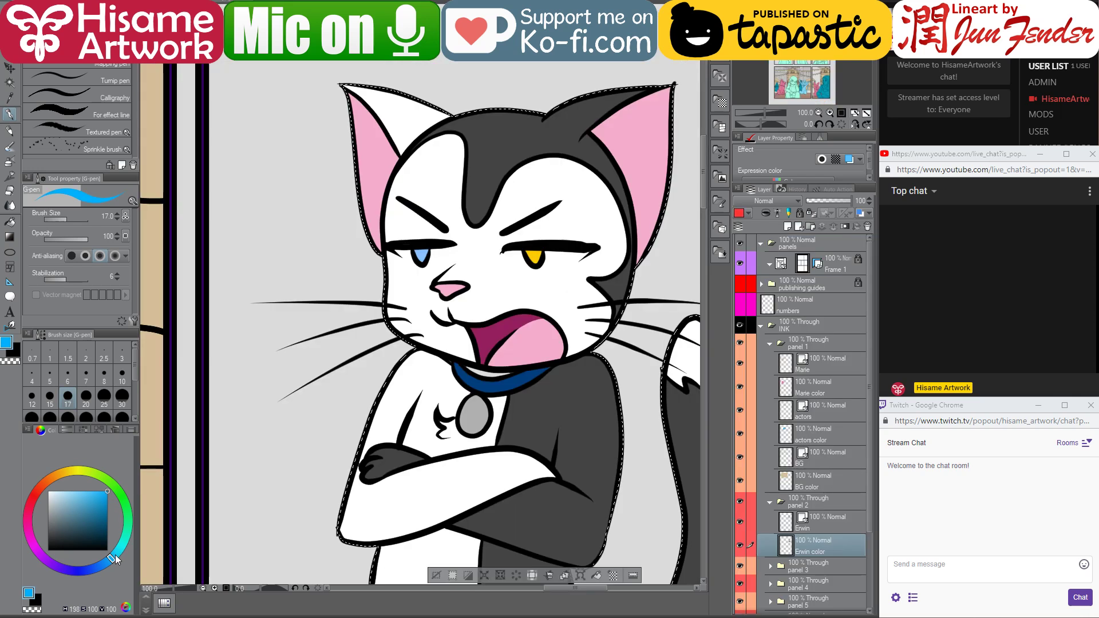
left_click(114, 558)
- Paint a bright blue oval gem in the middle of the panel 2 cat's grey pendant with the G-pen at size 25
scroll(462, 434, "up", 5)
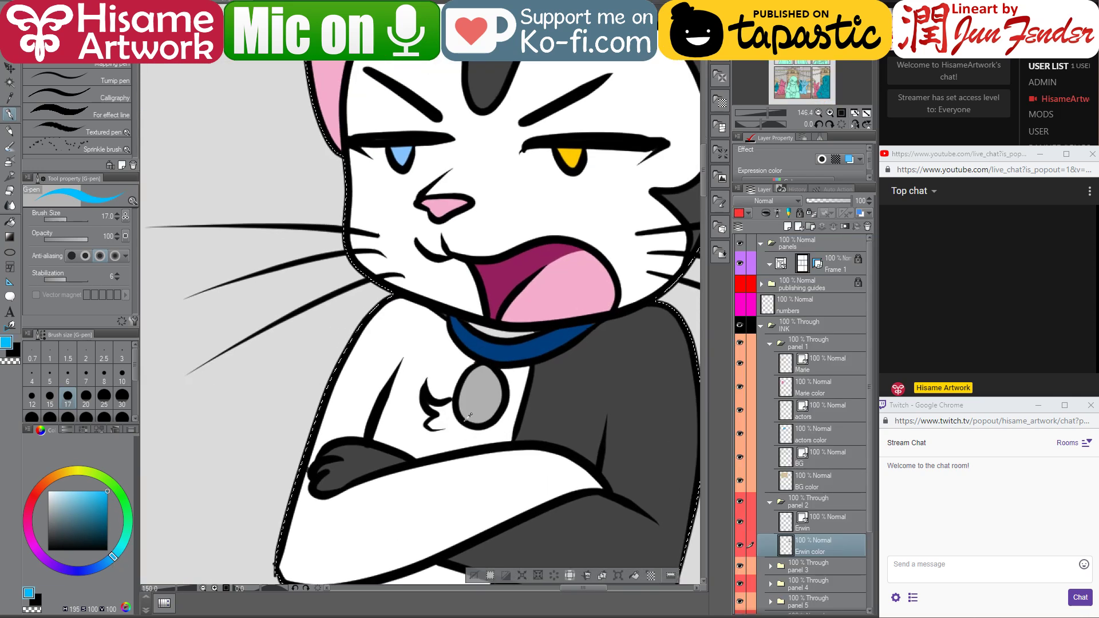
key("bracketright")
key("bracketright")
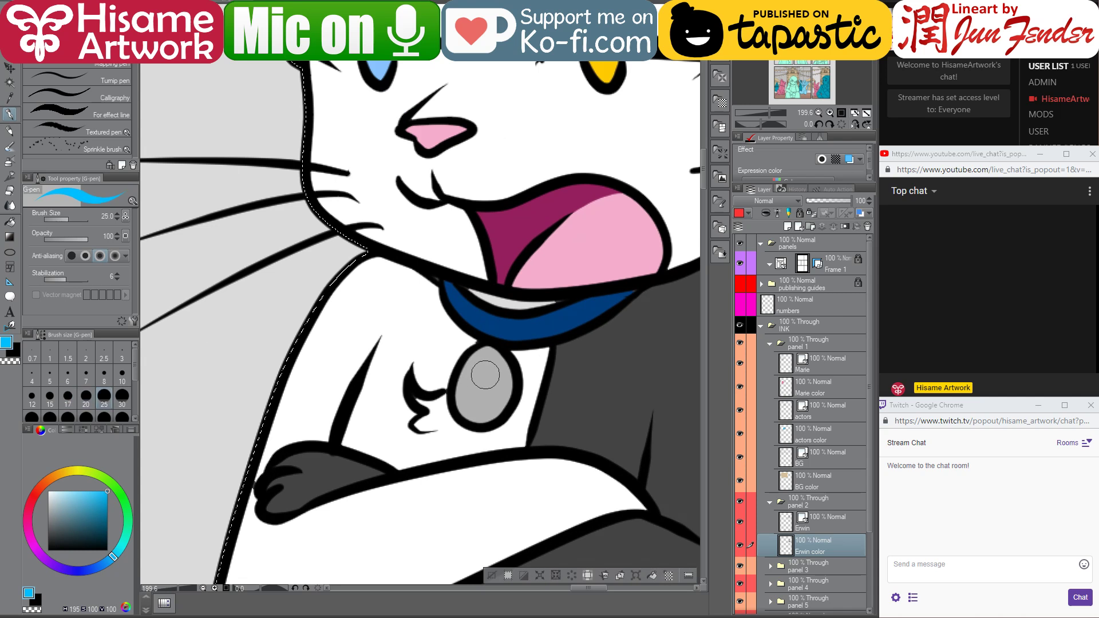
left_click_drag(485, 375, 482, 393)
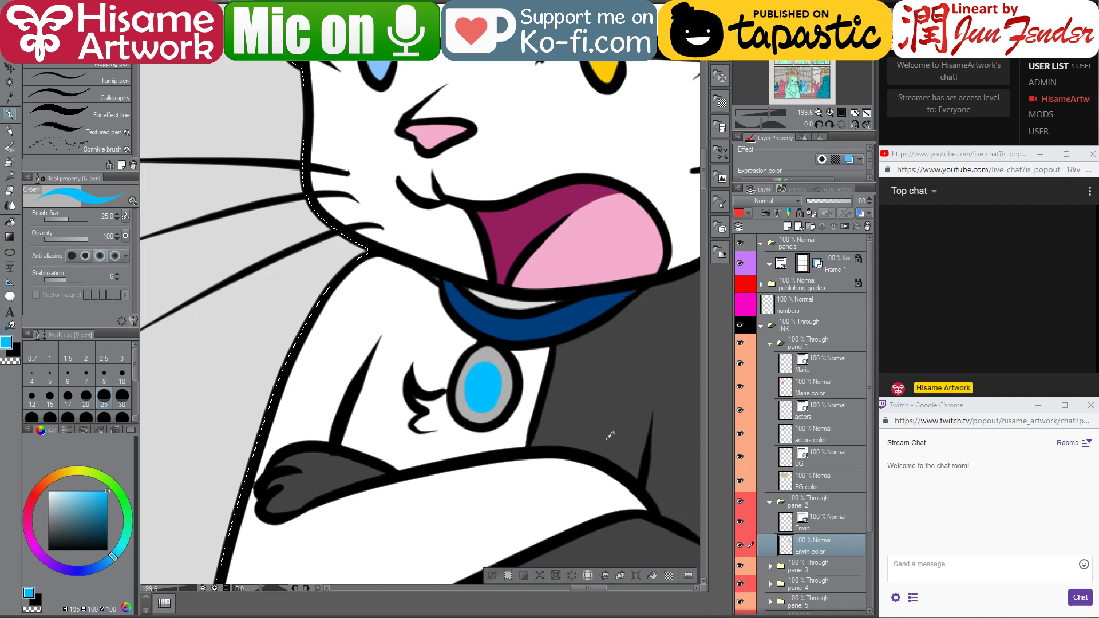
- Select only the blue gem area of the panel 2 cat's pendant by its color
scroll(610, 435, "down", 6)
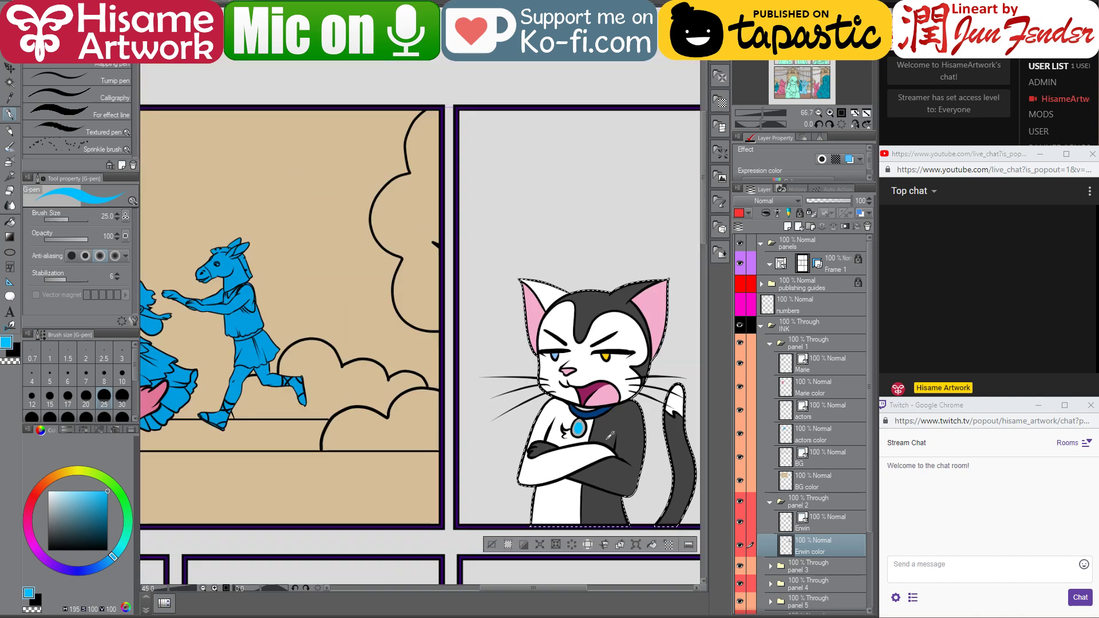
scroll(610, 435, "down", 3)
left_click_drag(609, 459, 642, 422)
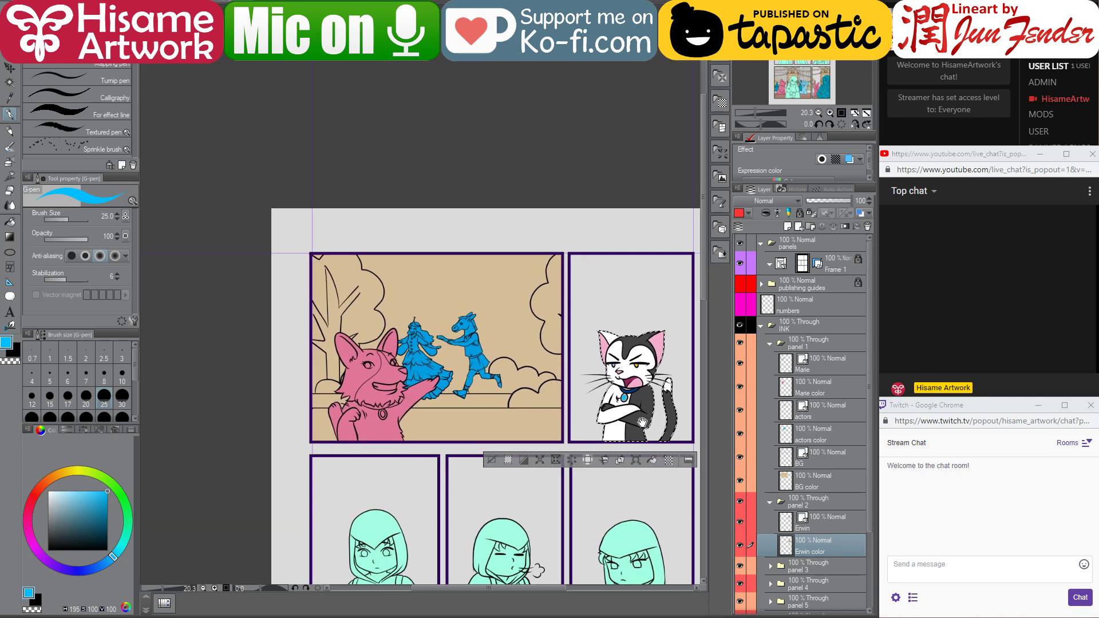
scroll(652, 388, "up", 5)
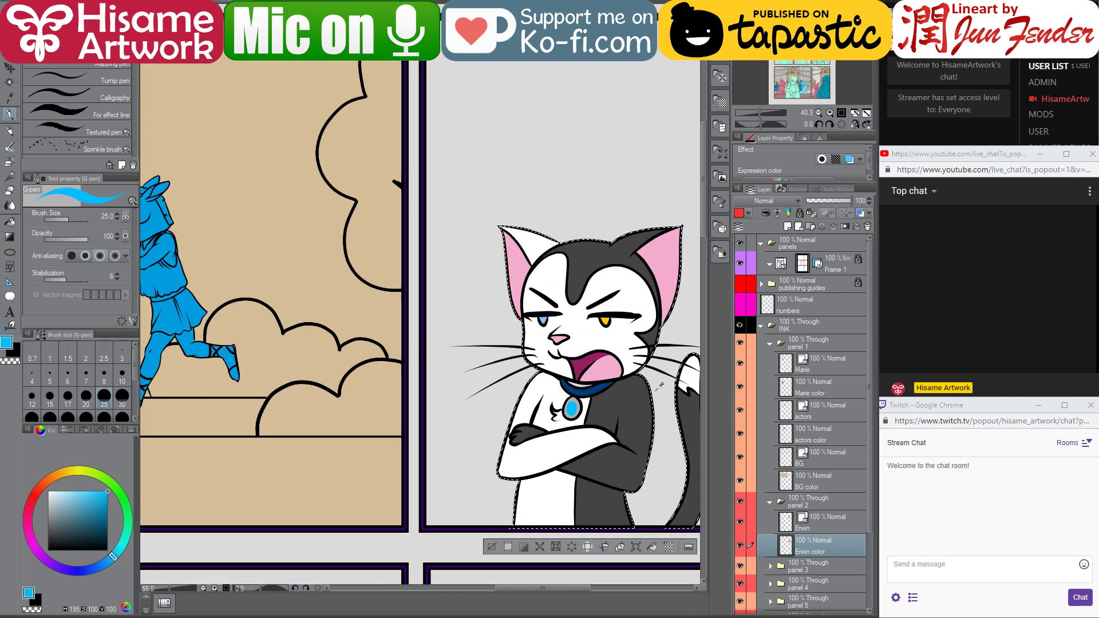
scroll(616, 381, "up", 5)
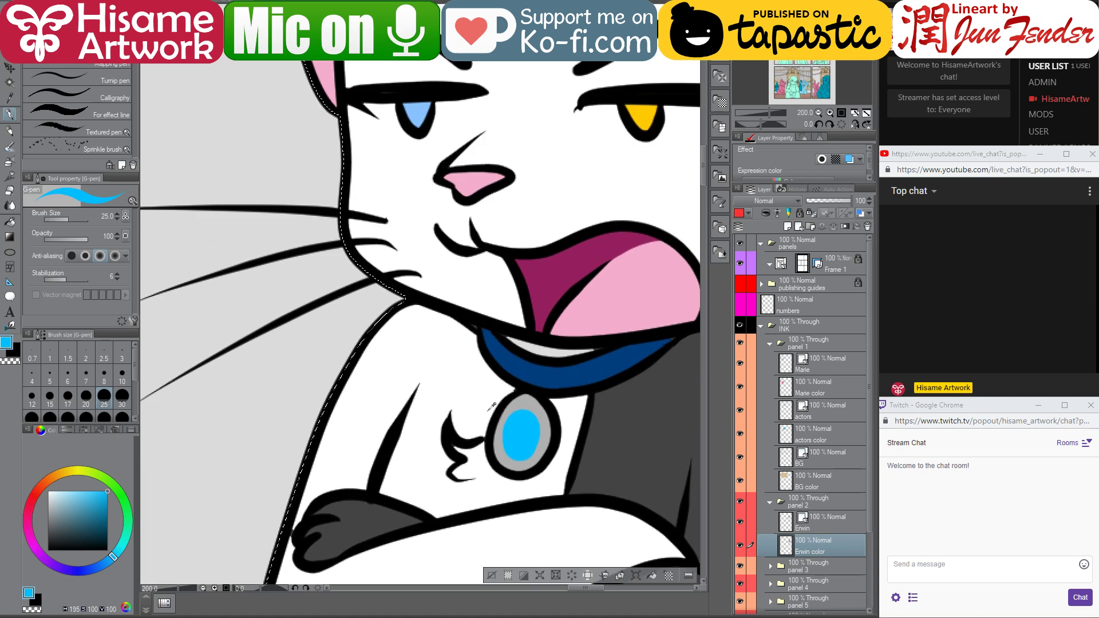
scroll(491, 407, "up", 1)
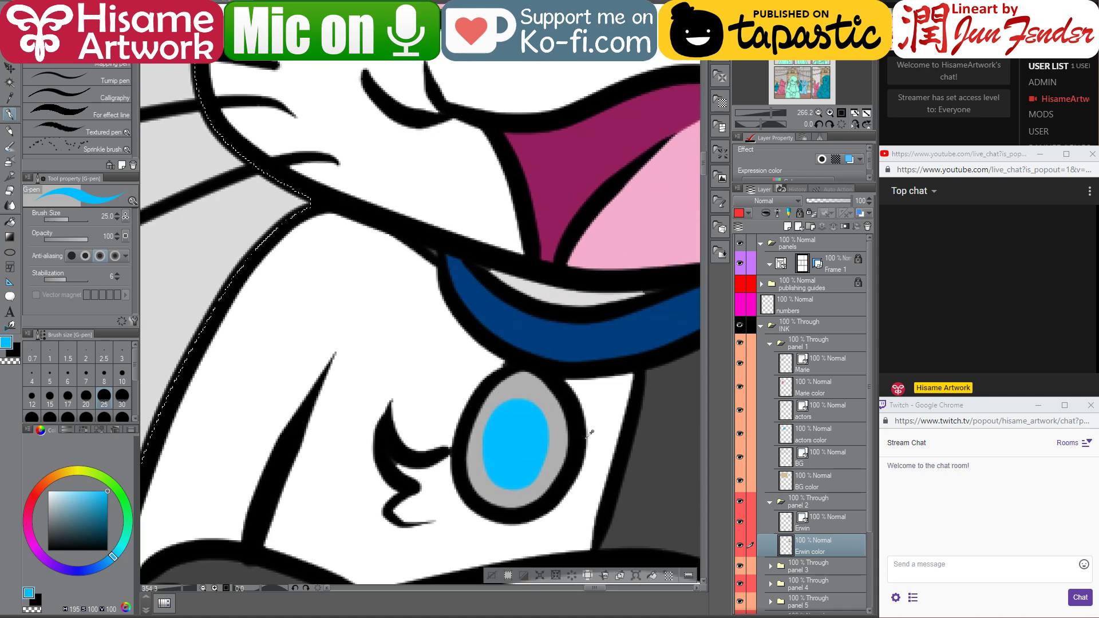
left_click(9, 82)
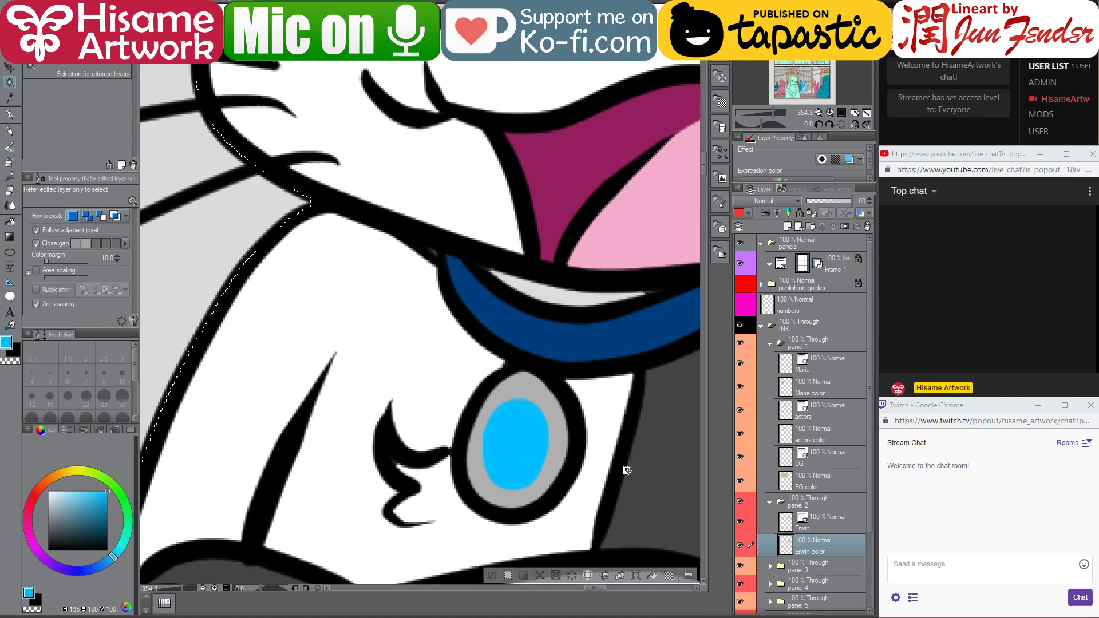
left_click(527, 432)
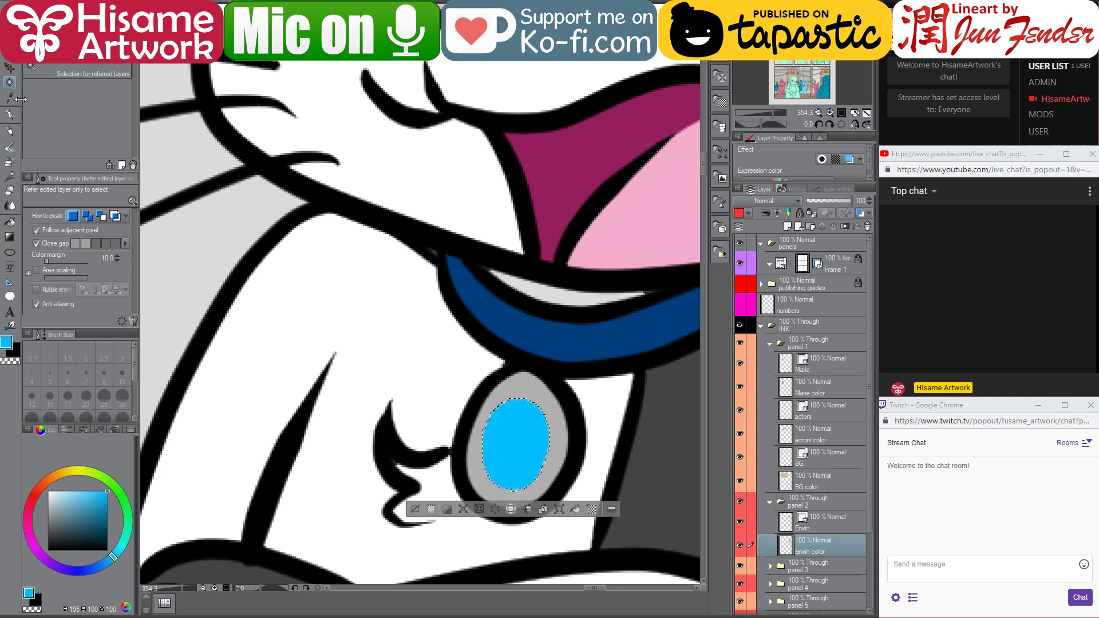
- Paint a thin black rim along the gem's inner edge with the G-pen at size 17 in sampled line-art black, and clear the selection
left_click(10, 115)
left_click(435, 246, "alt")
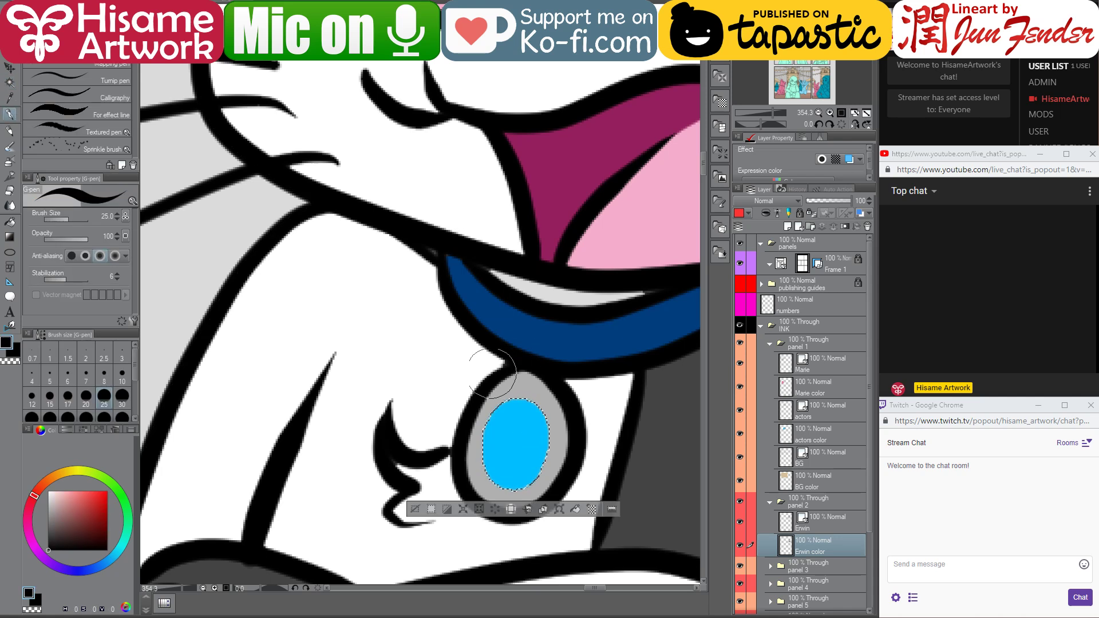
key("bracketleft")
key("bracketleft")
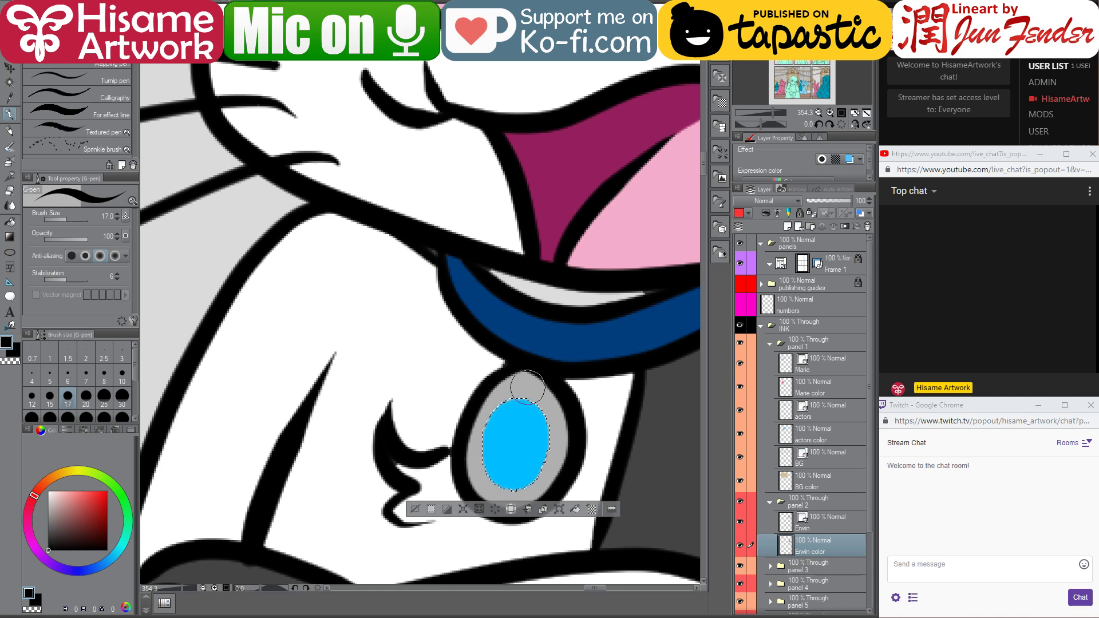
left_click(513, 388)
mouse_move(514, 388)
left_mouse_down()
mouse_move(492, 407)
mouse_move(481, 461)
mouse_move(507, 501)
mouse_move(541, 491)
mouse_move(557, 431)
mouse_move(544, 397)
mouse_move(515, 390)
mouse_move(478, 444)
mouse_move(472, 468)
mouse_move(495, 492)
mouse_move(532, 470)
mouse_move(510, 507)
mouse_move(512, 492)
mouse_move(497, 503)
mouse_move(467, 452)
mouse_move(469, 426)
mouse_move(567, 394)
left_mouse_up()
key("ctrl+d")
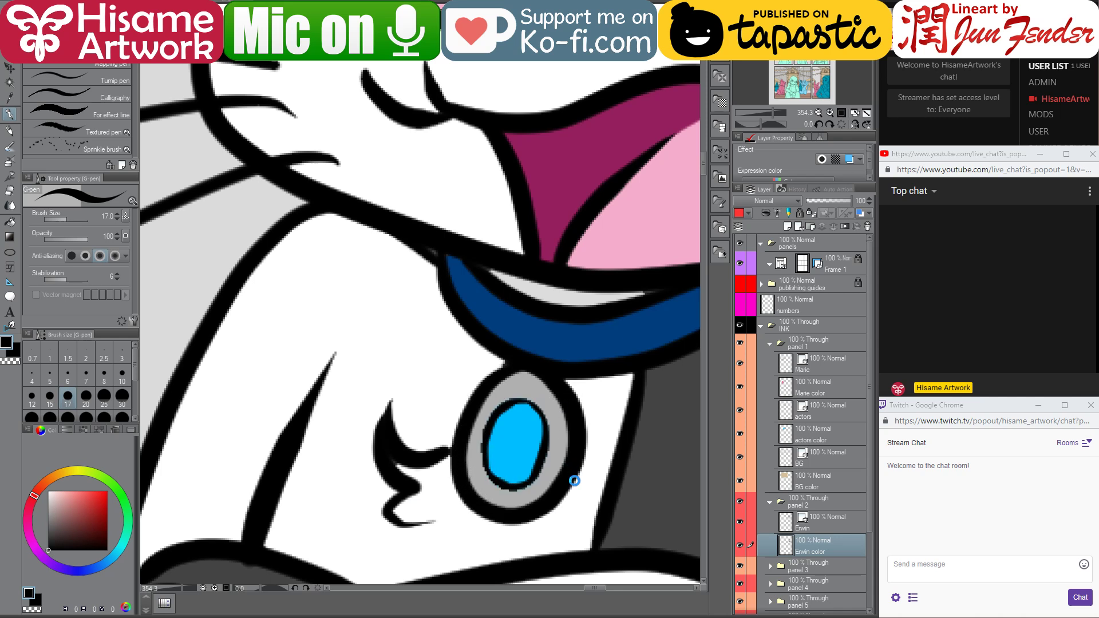
- Make panel 1's Marie color layer active and load the pink corgi's painted area as a selection
scroll(574, 481, "down", 5)
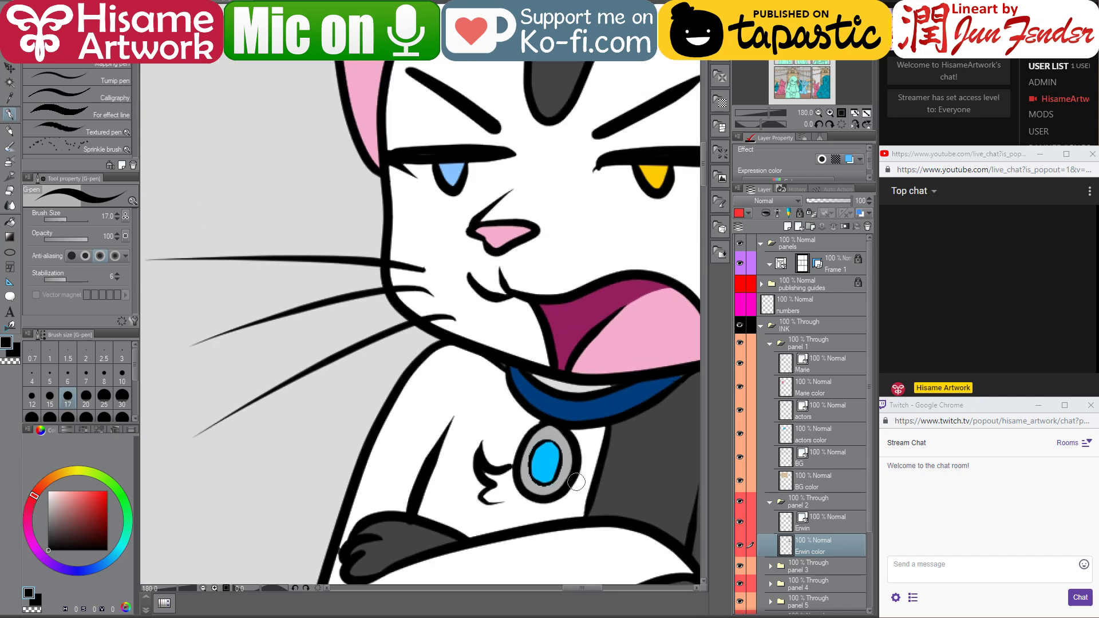
scroll(576, 482, "down", 3)
scroll(590, 475, "left", 4)
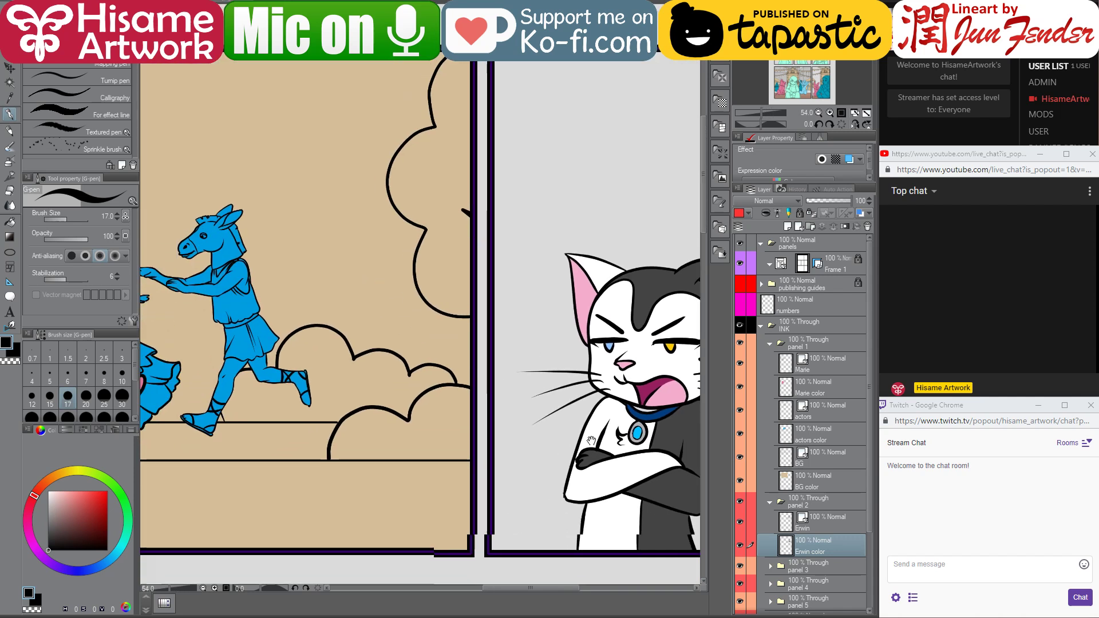
scroll(609, 465, "down", 3)
left_click_drag(571, 479, 618, 479)
scroll(376, 433, "up", 1)
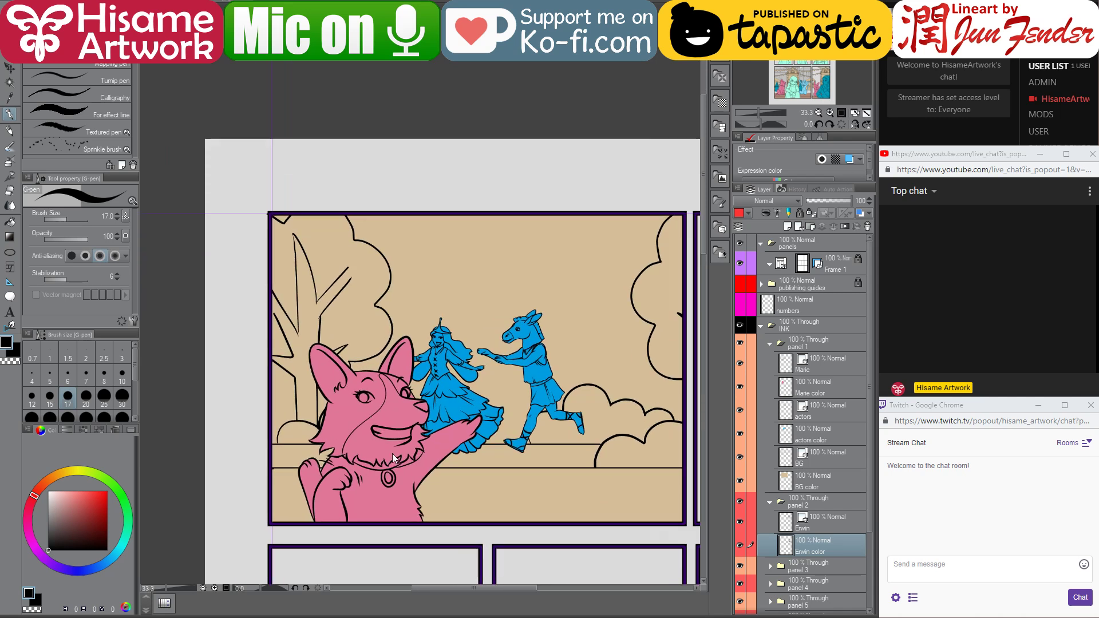
left_click(373, 486, "ctrl+shift")
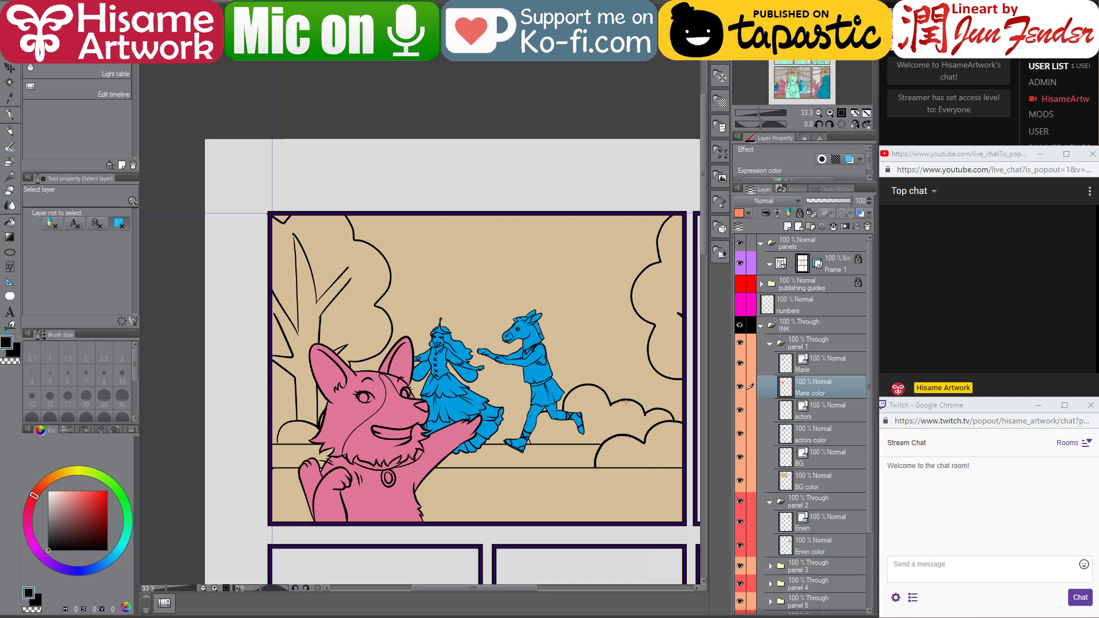
left_click(790, 386, "ctrl")
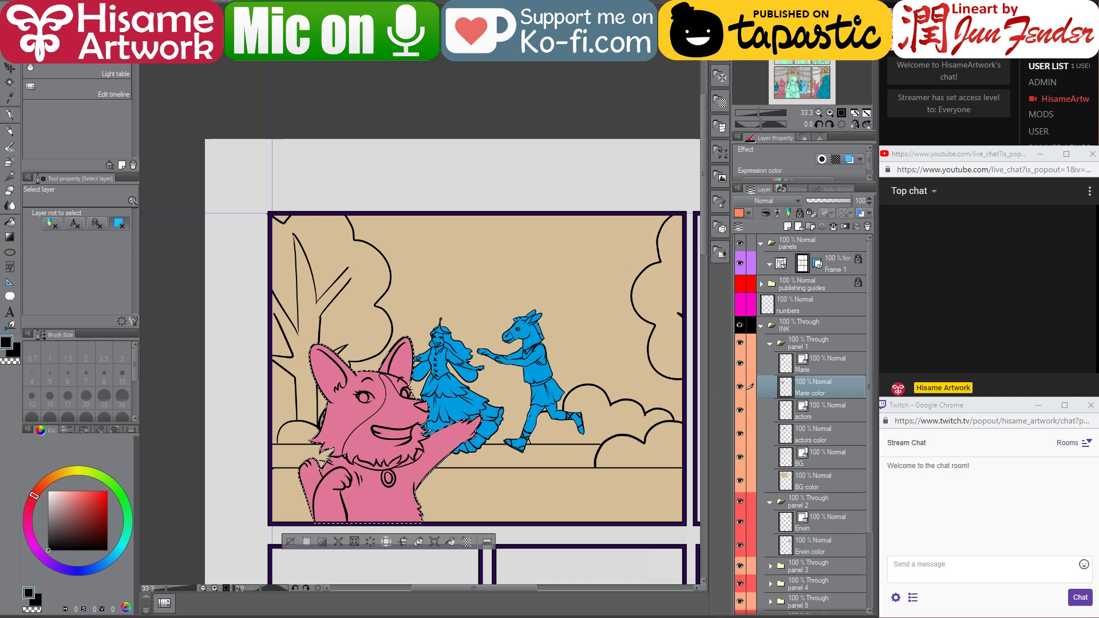
- Examine the corgi beside the cat on page_93 as the color reference
left_click(228, 1)
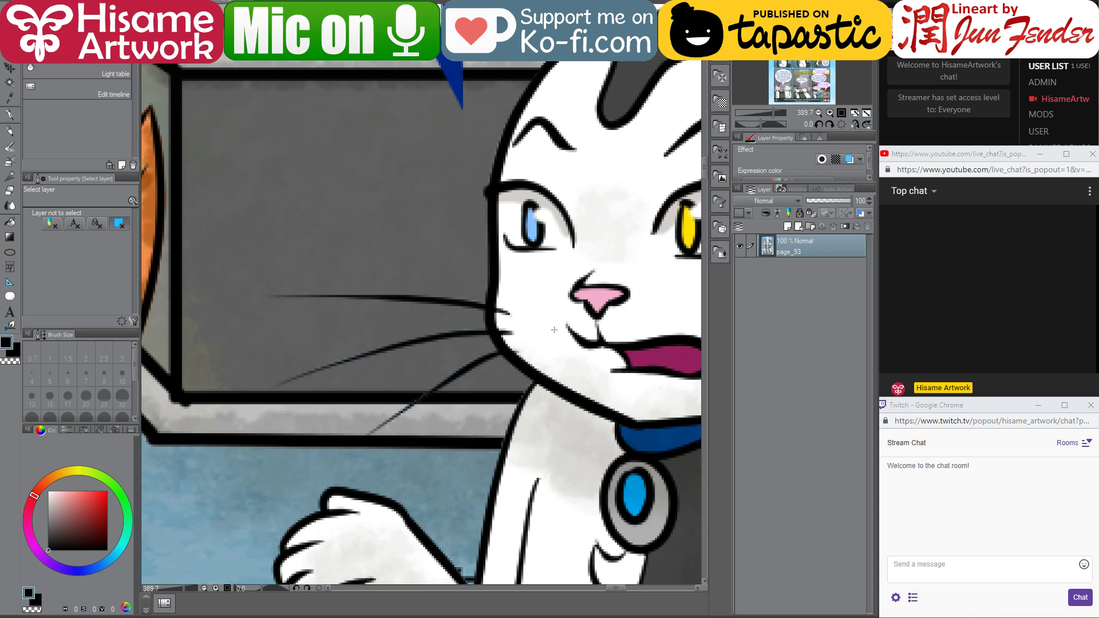
scroll(554, 329, "down", 5)
scroll(462, 352, "up", 2)
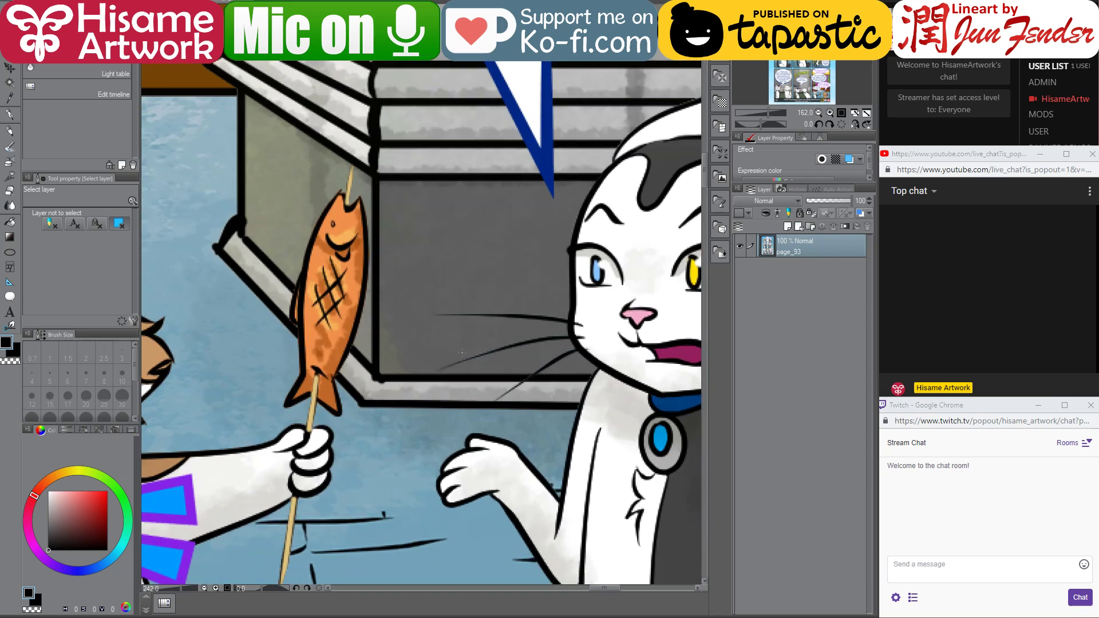
scroll(462, 353, "up", 1)
scroll(422, 345, "down", 2)
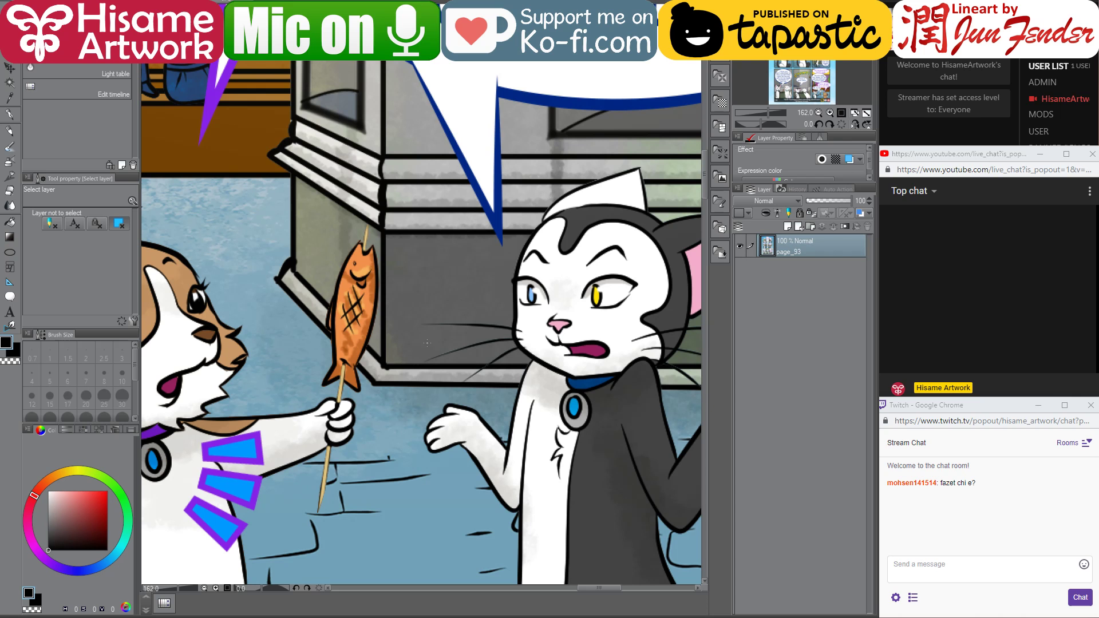
- Send the greeting "Hi there :)" in the Twitch stream chat and return to the comic
left_click(918, 571)
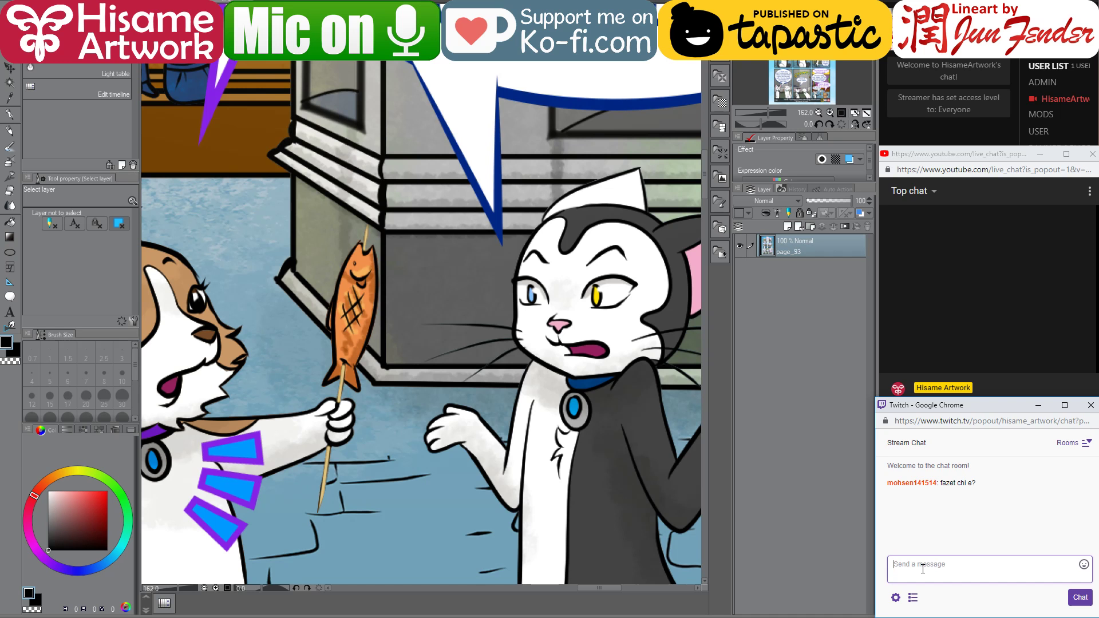
type("Hi there :)")
key("Return")
left_click(724, 453)
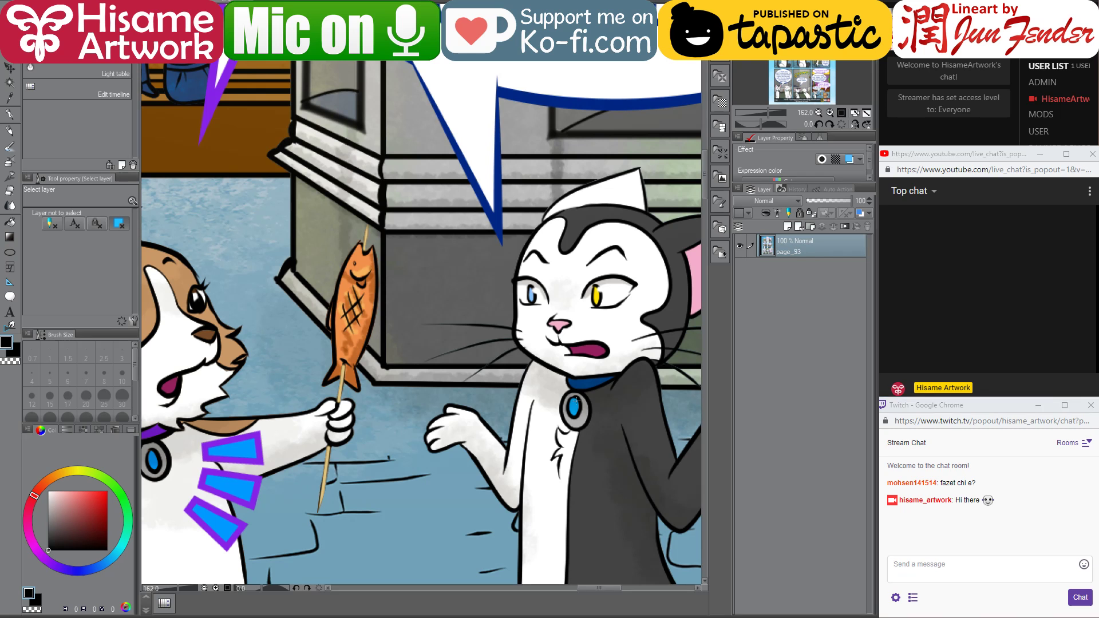
- Sample the light brown fur color from the corgi on page_93 and return to the comic page in progress
left_click_drag(616, 334, 570, 367)
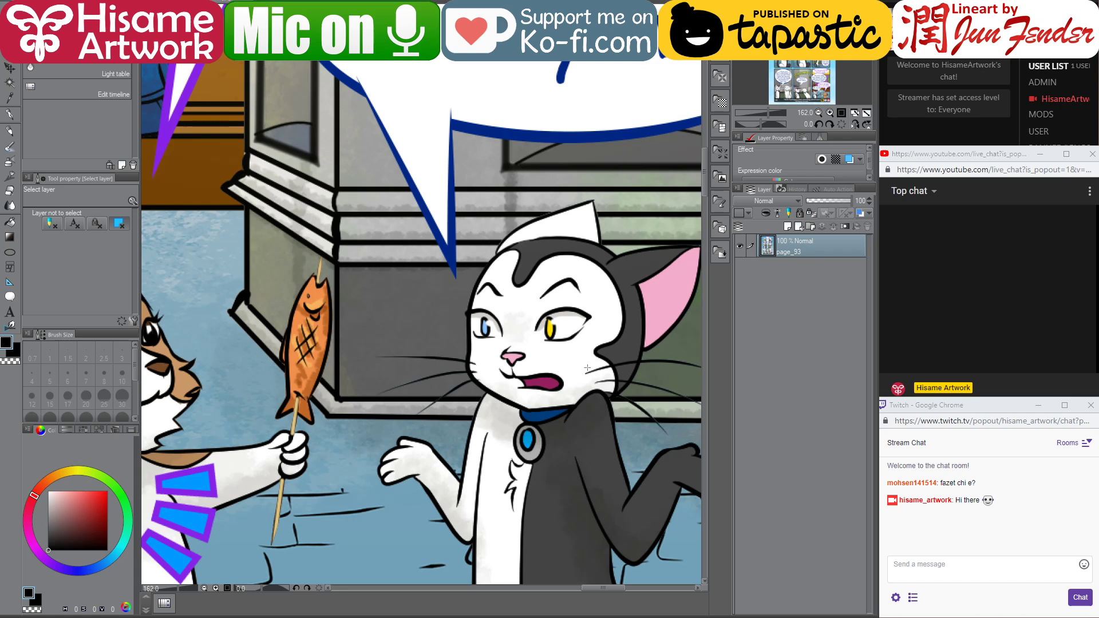
scroll(566, 365, "up", 1)
scroll(563, 366, "down", 4)
scroll(564, 365, "up", 2)
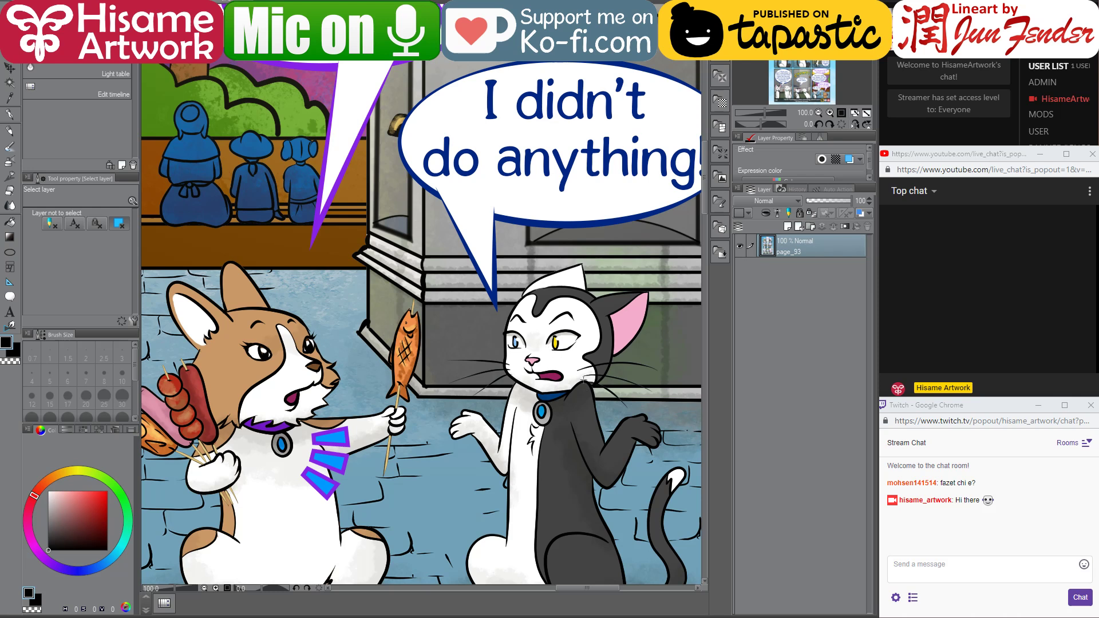
scroll(586, 450, "down", 2)
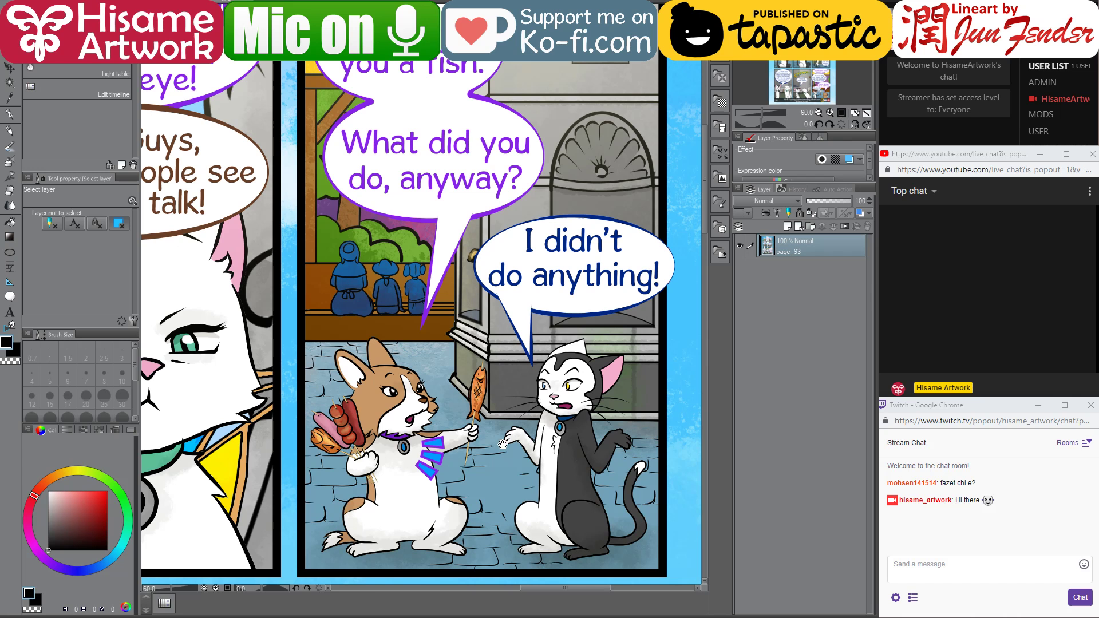
left_click_drag(502, 445, 525, 493)
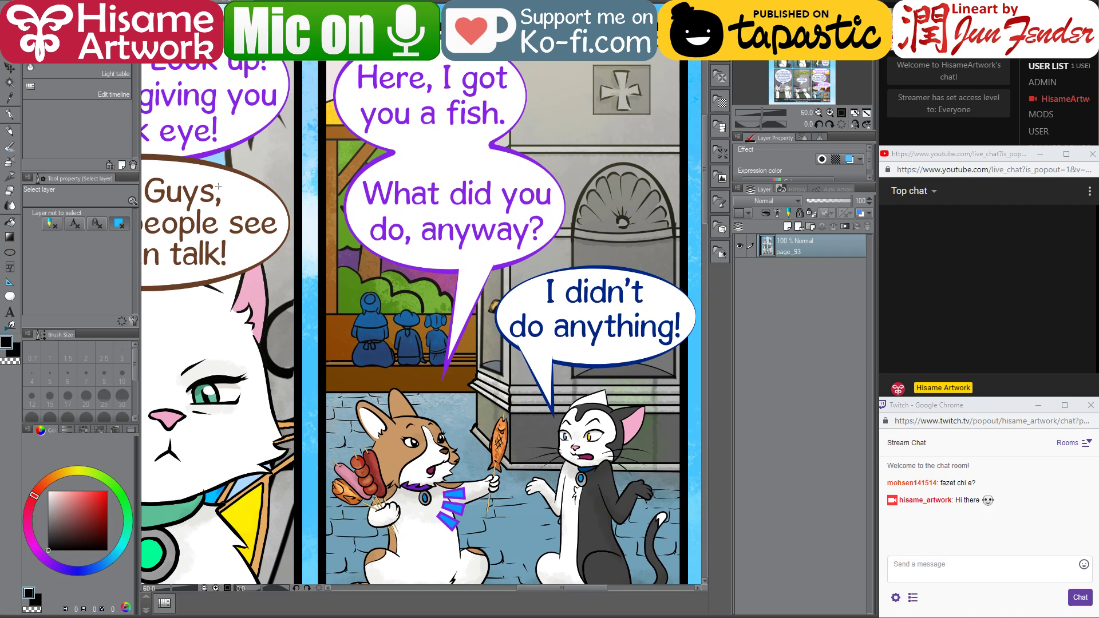
key("ctrl+Tab")
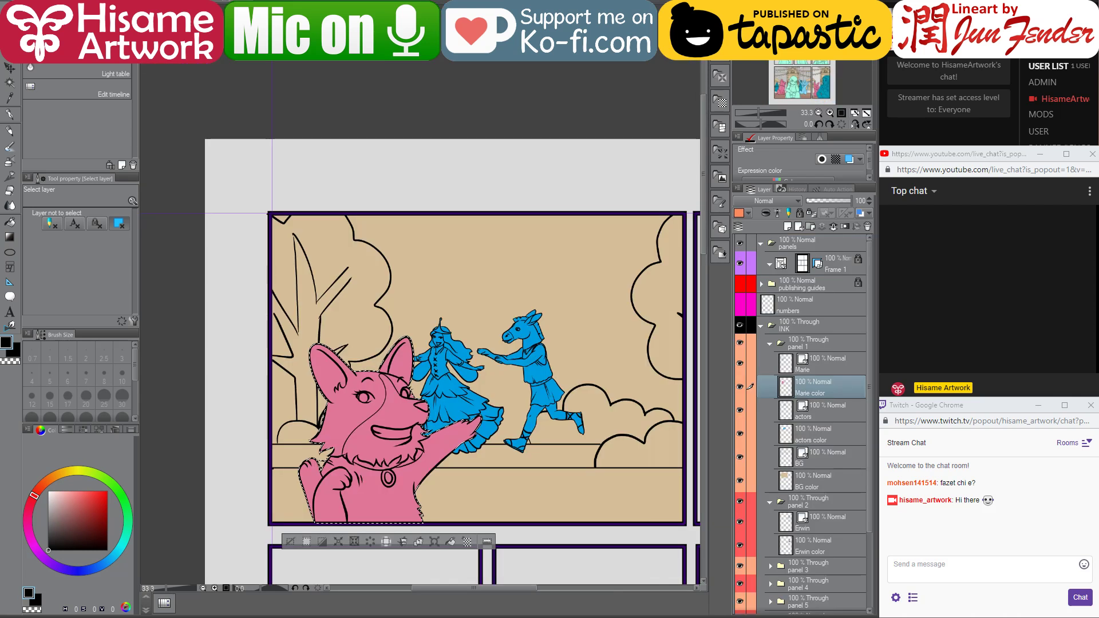
key("ctrl+Tab")
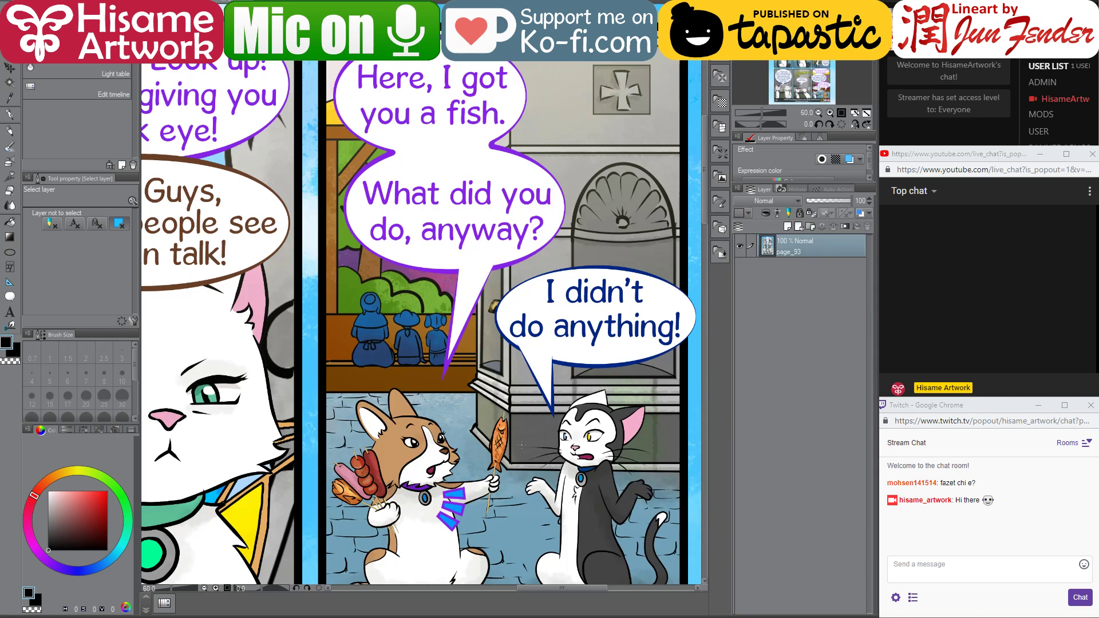
left_click(9, 114)
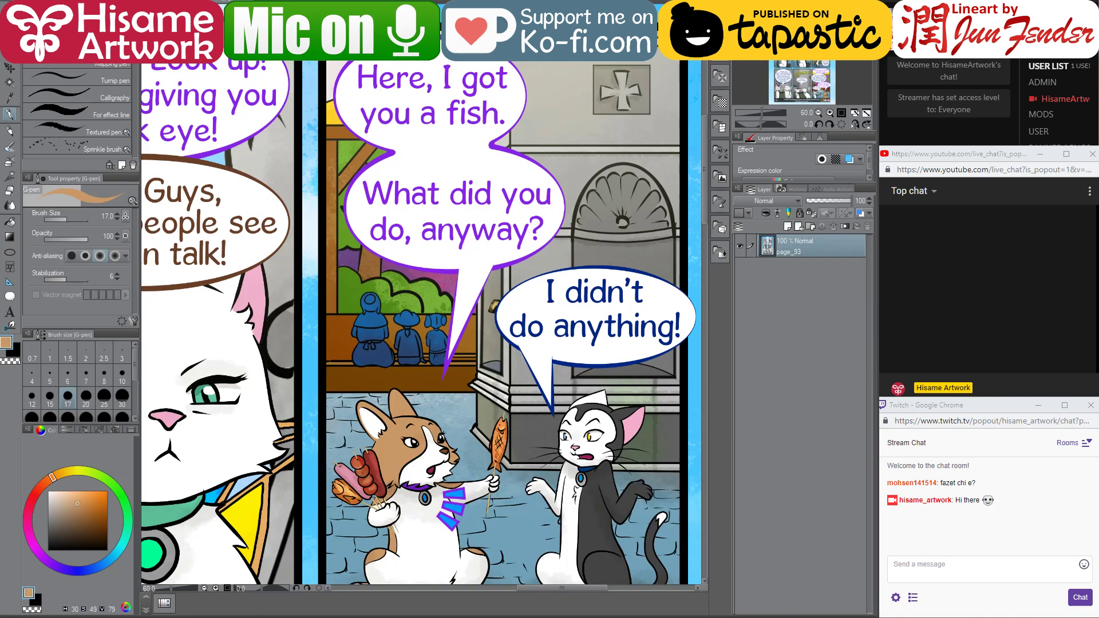
key("ctrl+Tab")
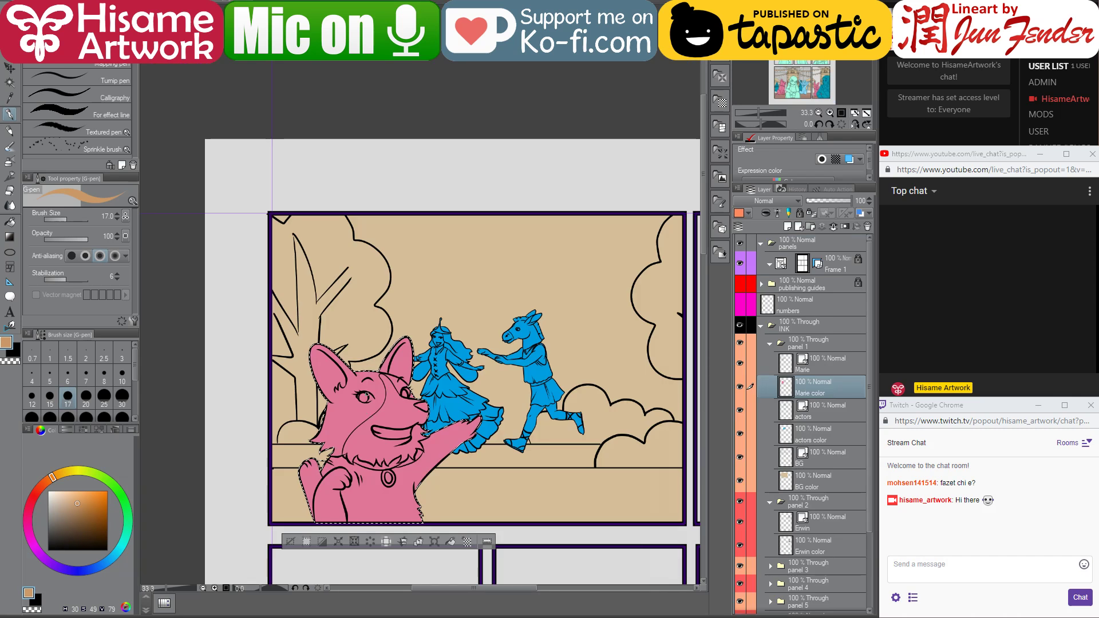
- Cover the selected panel 1 corgi with the sampled light brown, using the G-pen at size 800
key("bracketright")
key("bracketright")
key("bracketright")
key("bracketright")
key("bracketright")
key("bracketright")
key("bracketright")
key("bracketright")
key("bracketright")
key("bracketright")
key("bracketright")
key("bracketright")
key("bracketright")
key("bracketright")
key("bracketright")
key("bracketright")
key("bracketright")
key("bracketright")
key("bracketright")
key("bracketright")
left_click_drag(377, 356, 321, 475)
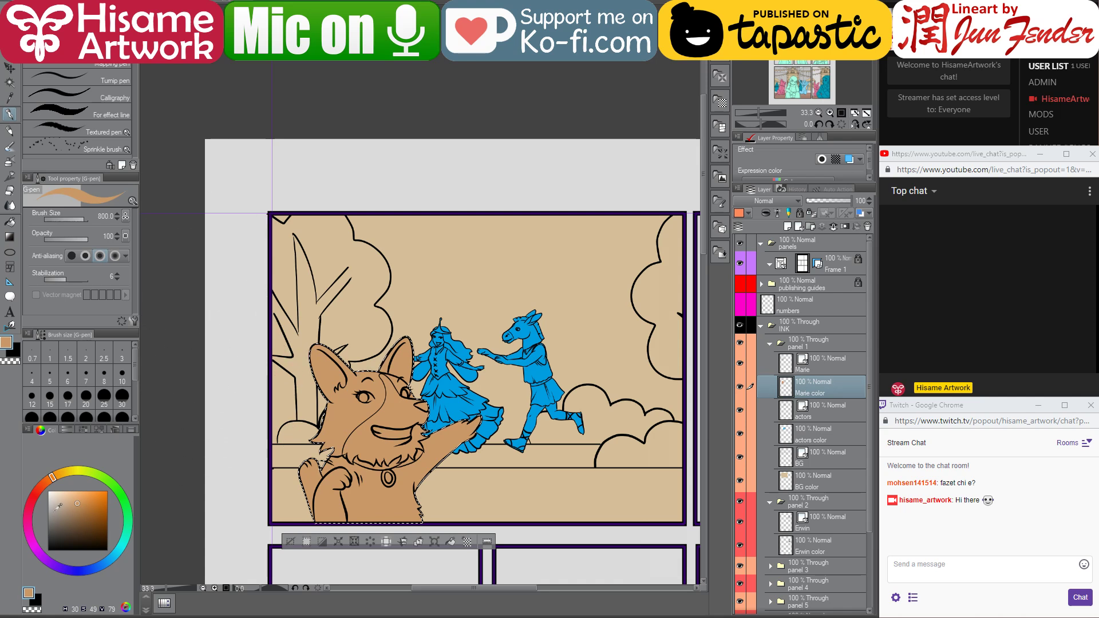
- Fill the panel 1 corgi's muzzle, chest, arms and paws with white, keeping the upper head and ears light brown
left_click(48, 492)
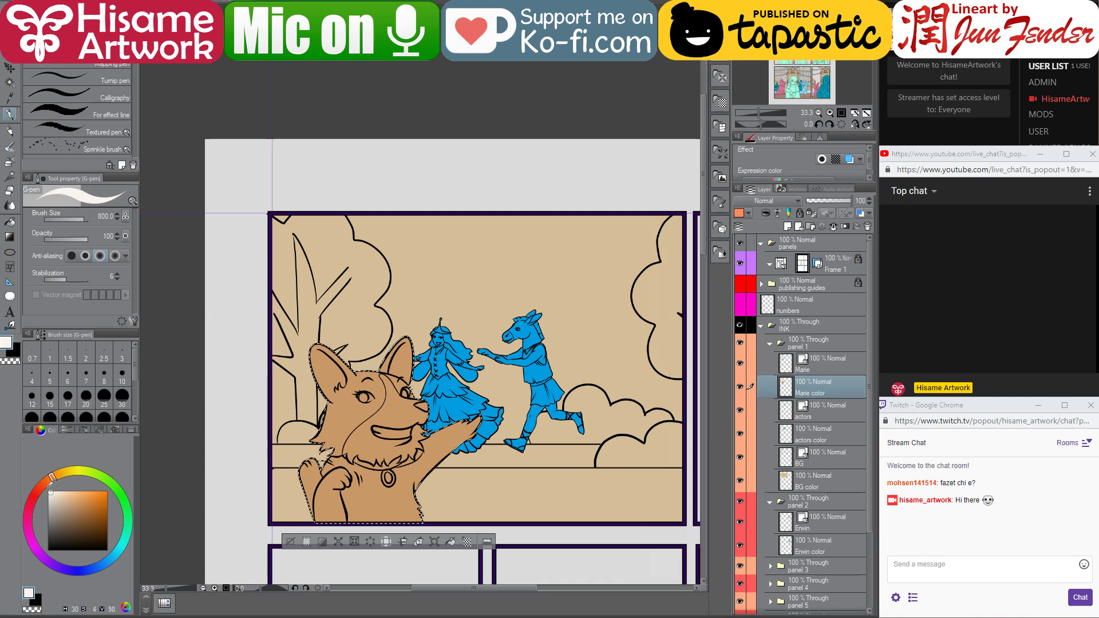
left_click(11, 223)
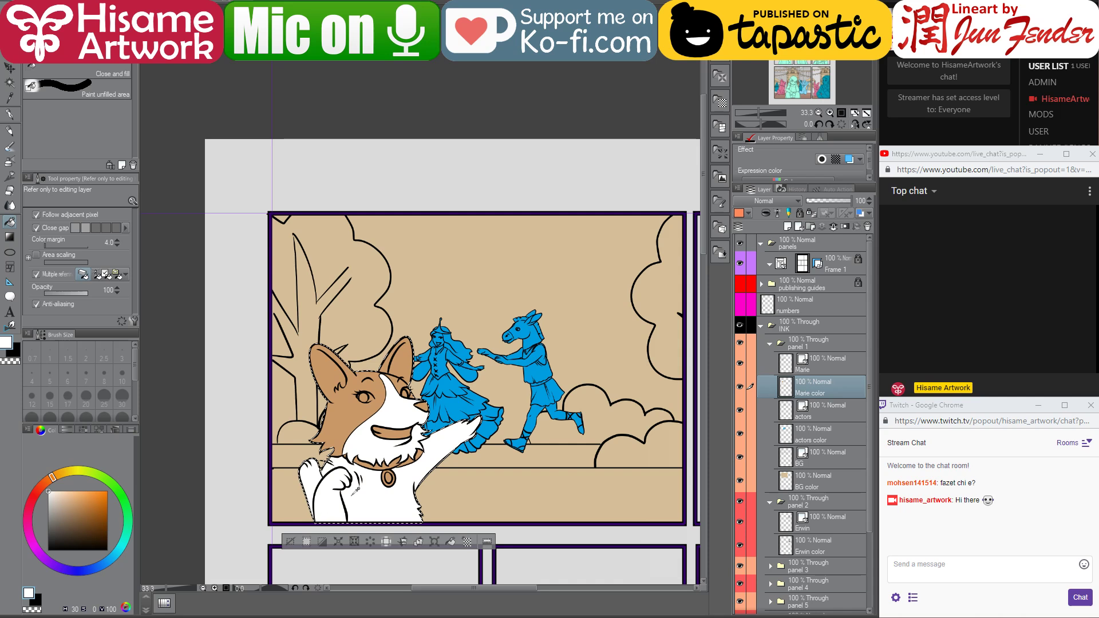
- Sample the purple from the corgi artwork on page_93 and fill the front of the panel 1 corgi's collar with it
scroll(339, 485, "up", 4)
scroll(411, 480, "up", 1)
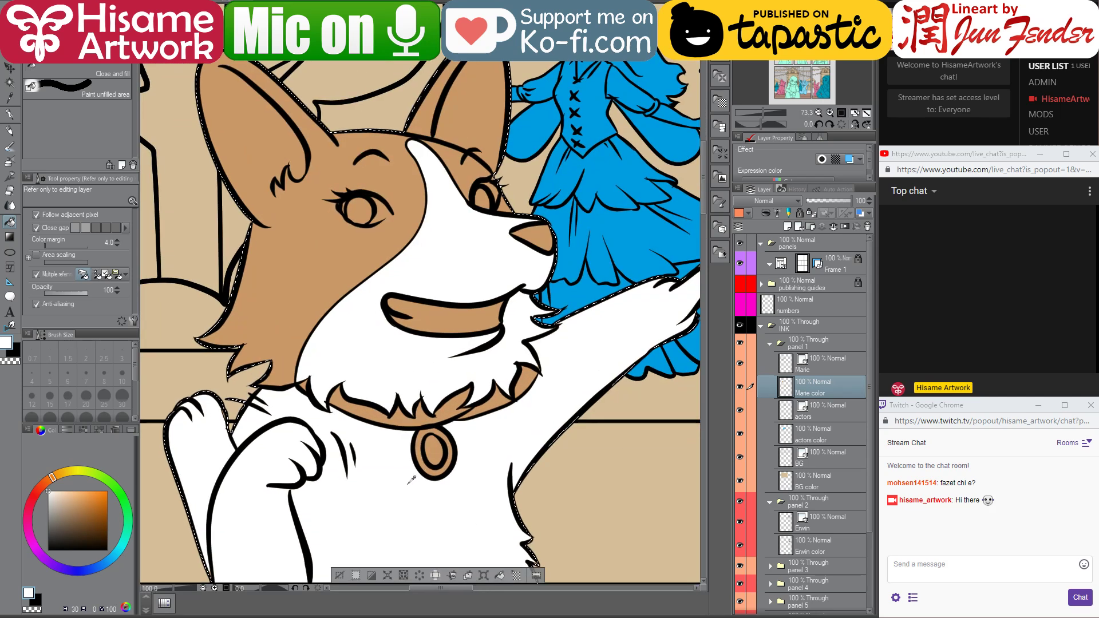
key("ctrl+Tab")
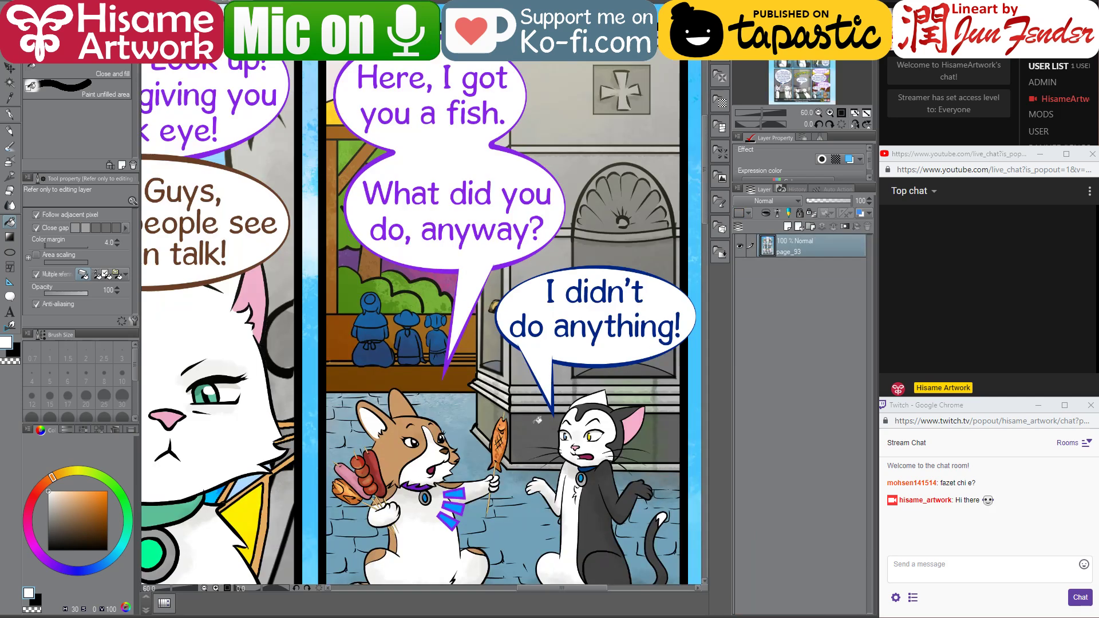
scroll(414, 507, "up", 5)
scroll(413, 508, "up", 1)
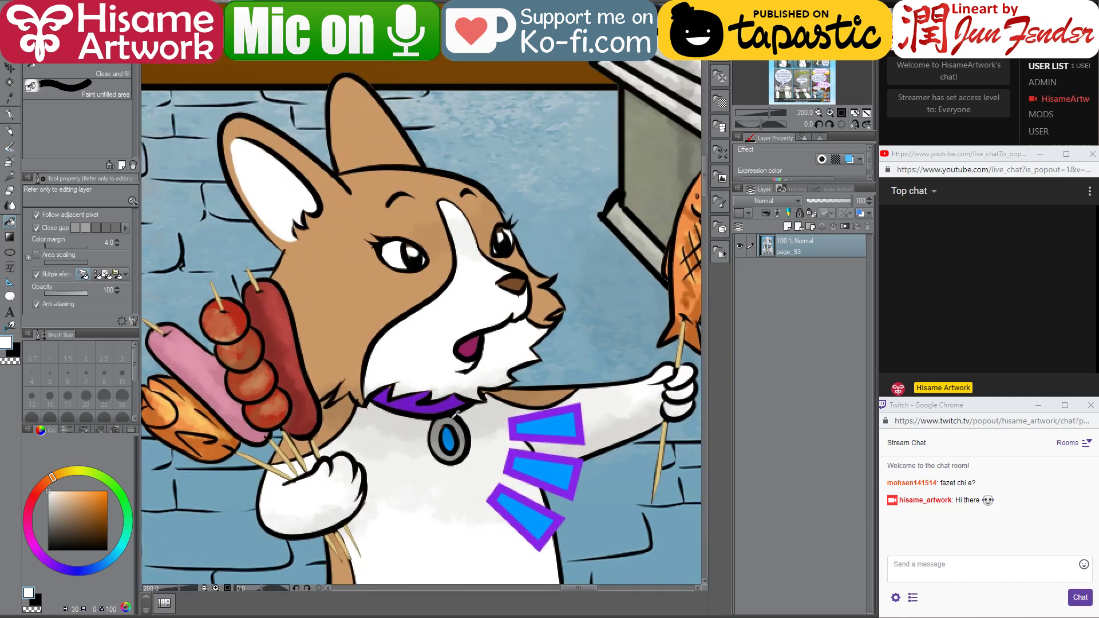
left_click(583, 433, "alt")
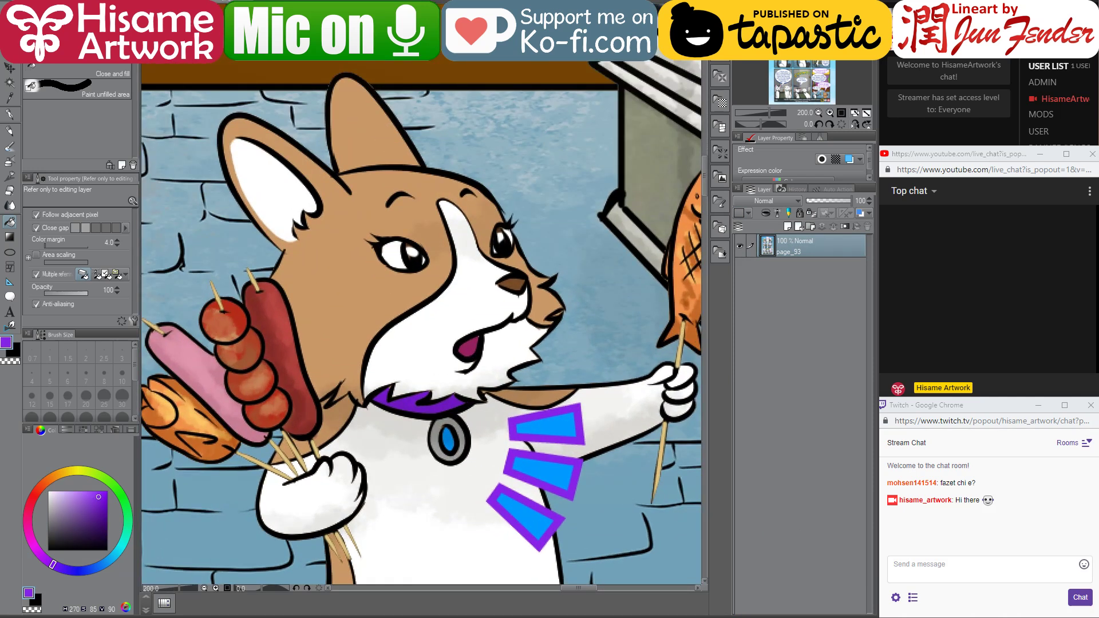
key("ctrl+Tab")
key("ctrl+Tab")
key("ctrl+Tab")
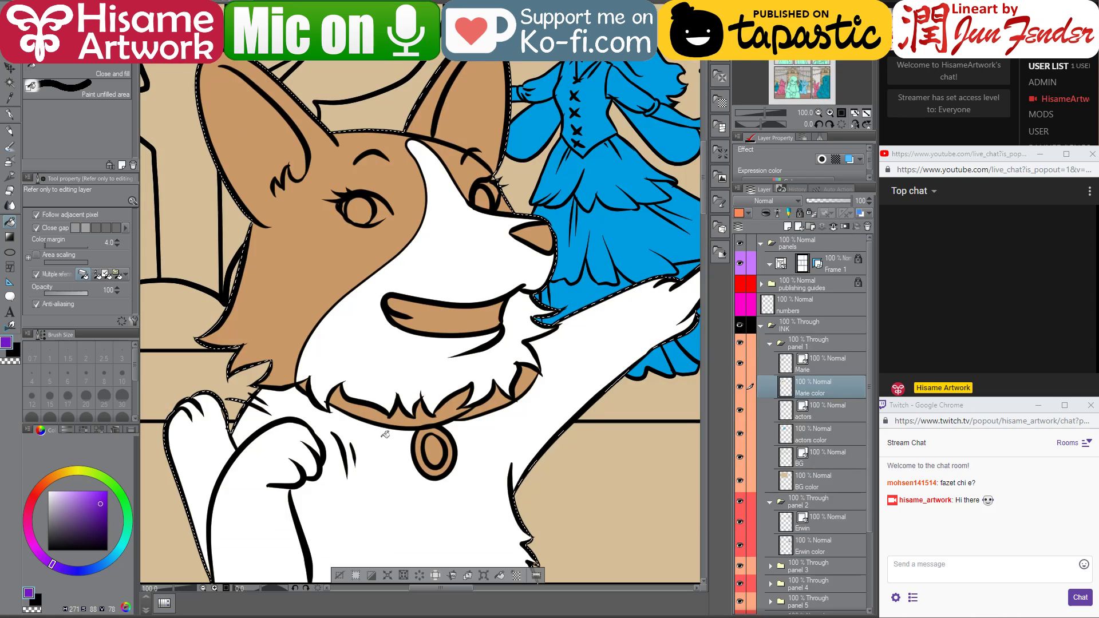
left_click(362, 405)
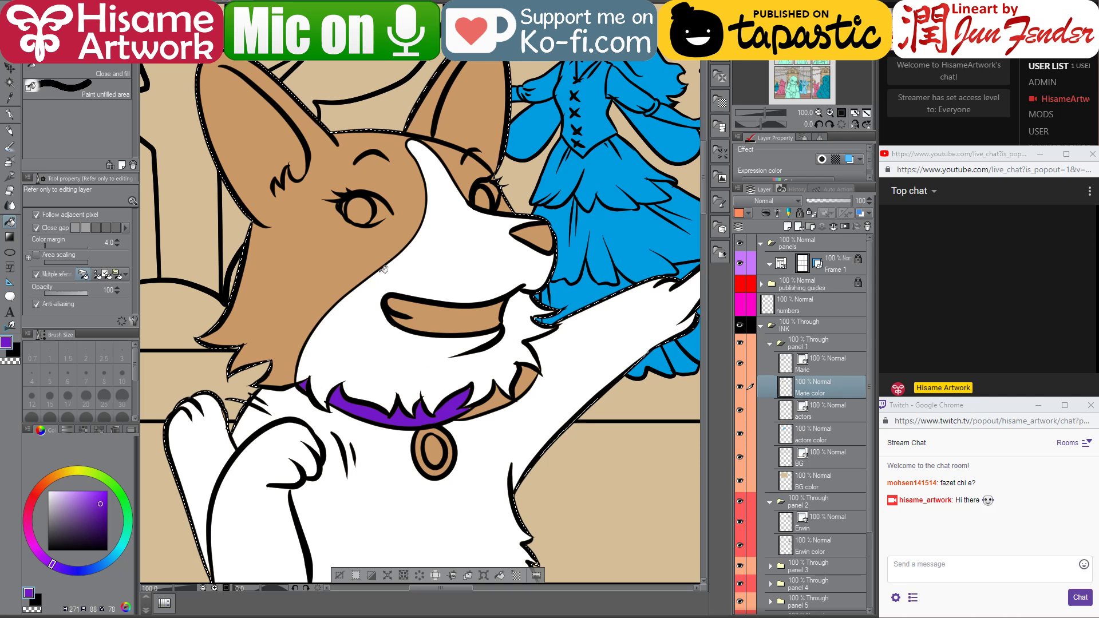
- Fill the corgi's smiling mouth with white and its nose with the dark brown sampled from the corgi on page_93
left_click(404, 349, "alt")
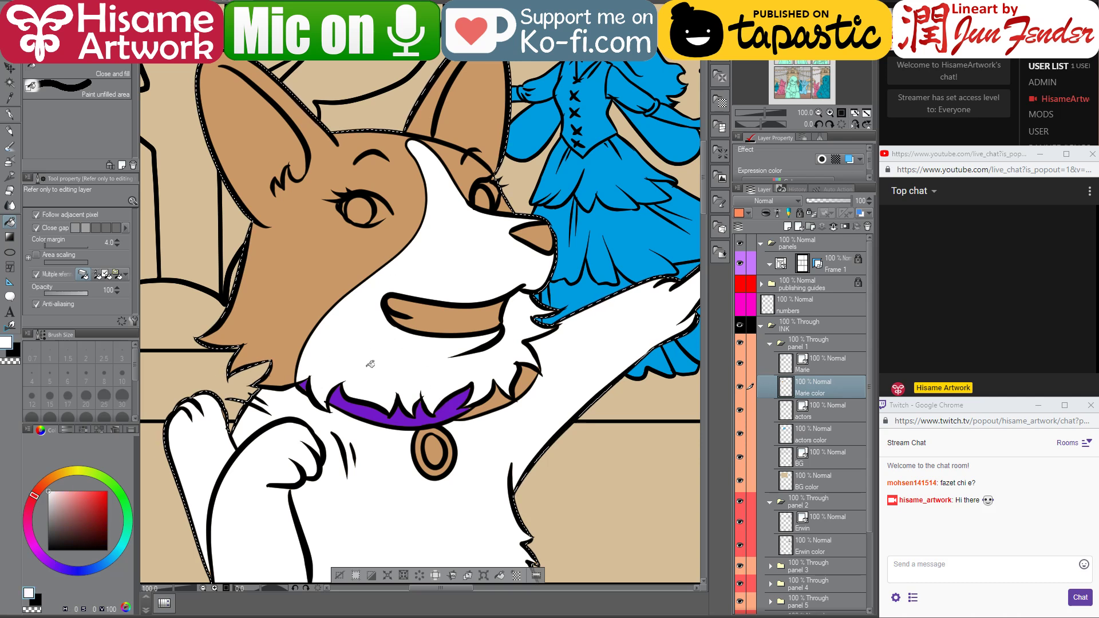
left_click(433, 323)
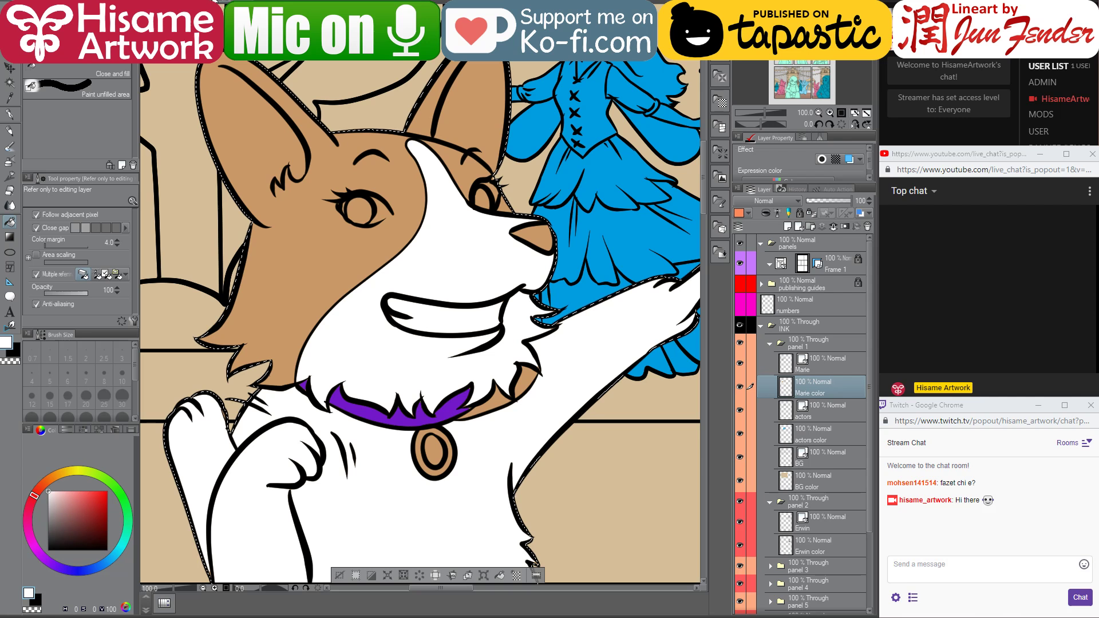
key("ctrl+Tab")
left_click(519, 282, "alt")
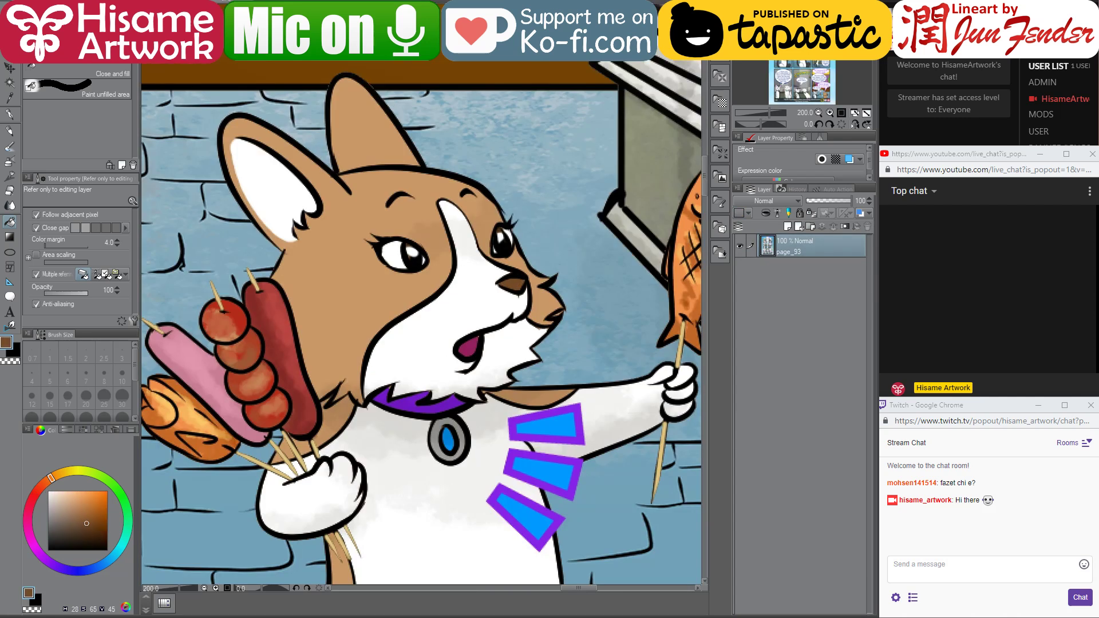
key("ctrl+Tab")
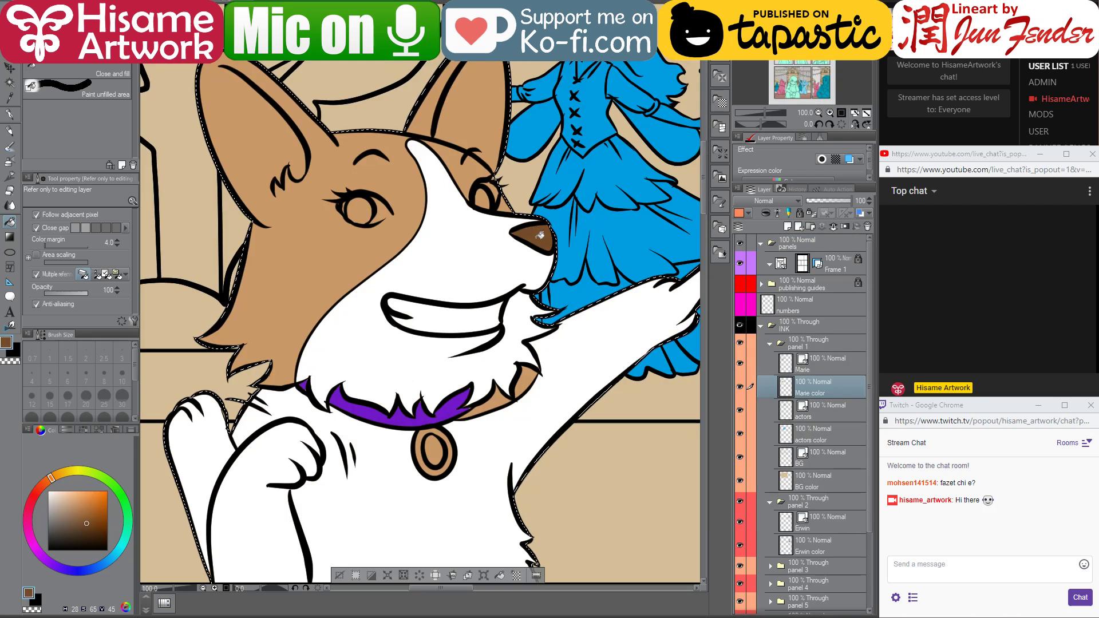
- Paint the whites of both corgi eyes using the G-pen at size 30, tidying the edges with the light brown fur color
scroll(398, 286, "up", 3)
left_click(417, 263, "alt")
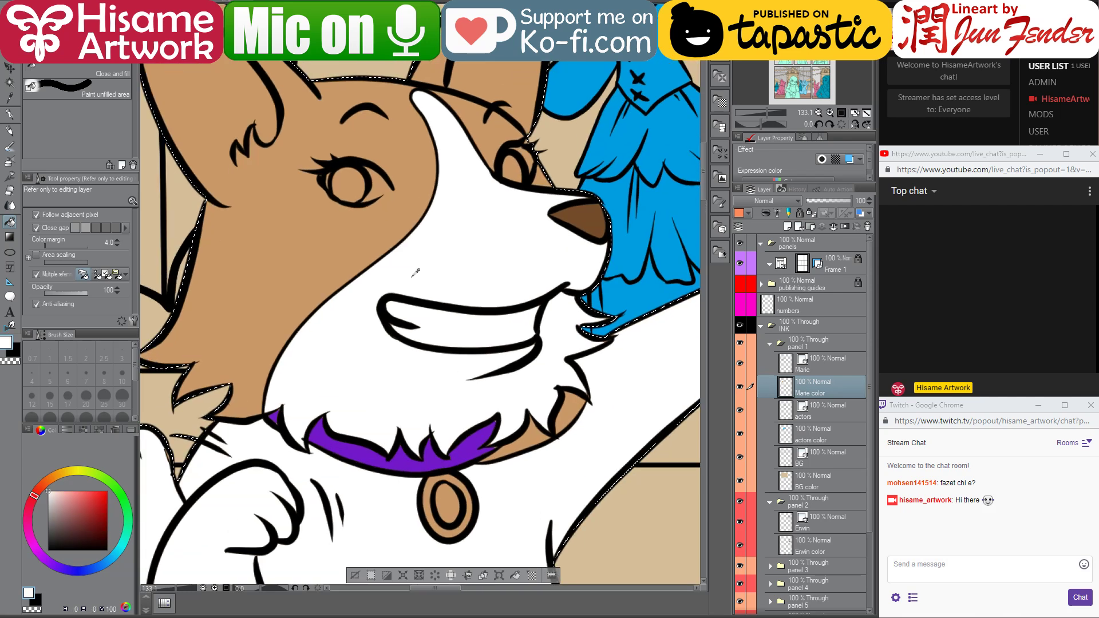
left_click(10, 113)
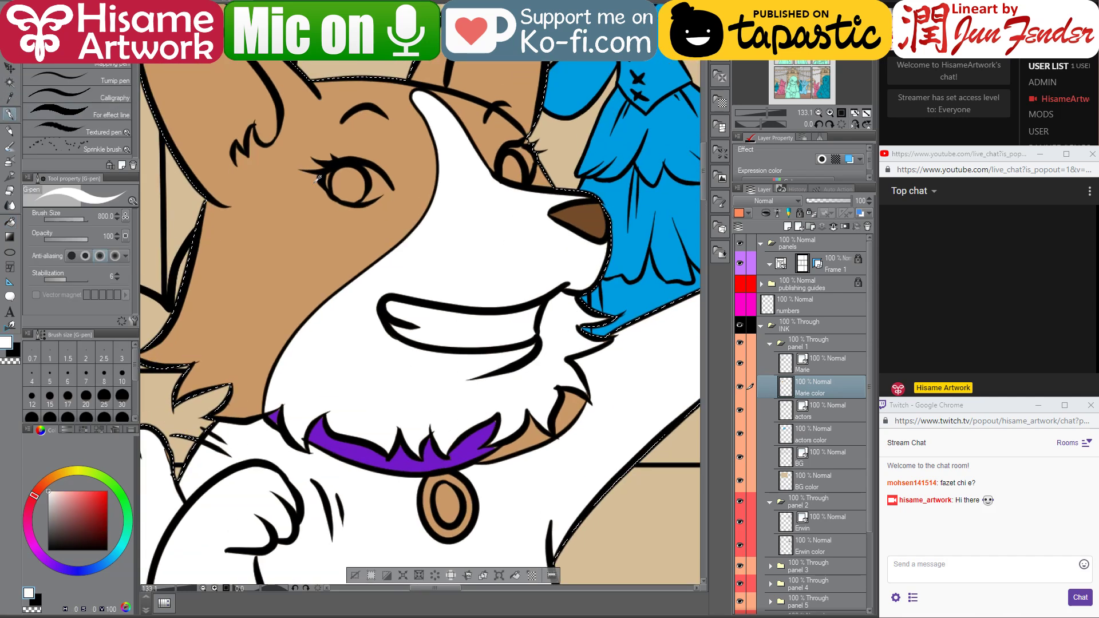
scroll(344, 201, "up", 2)
key("bracketleft")
key("bracketleft")
key("bracketleft")
key("bracketleft")
key("bracketleft")
key("bracketleft")
key("bracketleft")
key("bracketleft")
key("bracketleft")
key("bracketleft")
key("bracketleft")
key("bracketleft")
key("bracketleft")
key("bracketleft")
key("bracketleft")
key("bracketleft")
key("bracketleft")
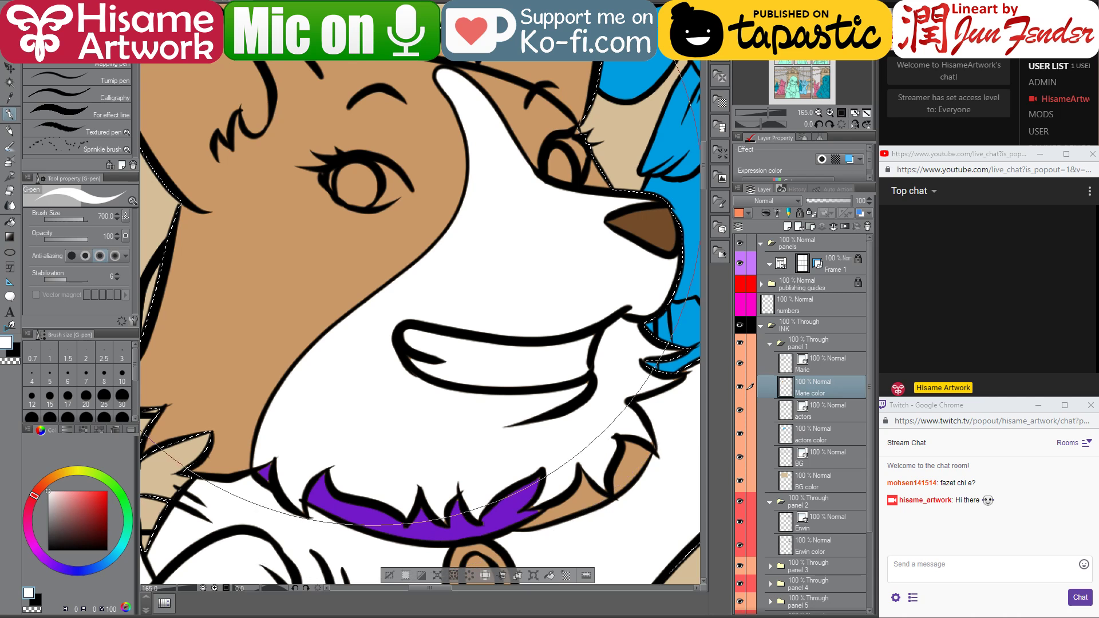
mouse_move(334, 175)
left_mouse_down()
mouse_move(370, 197)
mouse_move(393, 186)
mouse_move(374, 169)
mouse_move(346, 172)
mouse_move(378, 182)
left_mouse_up()
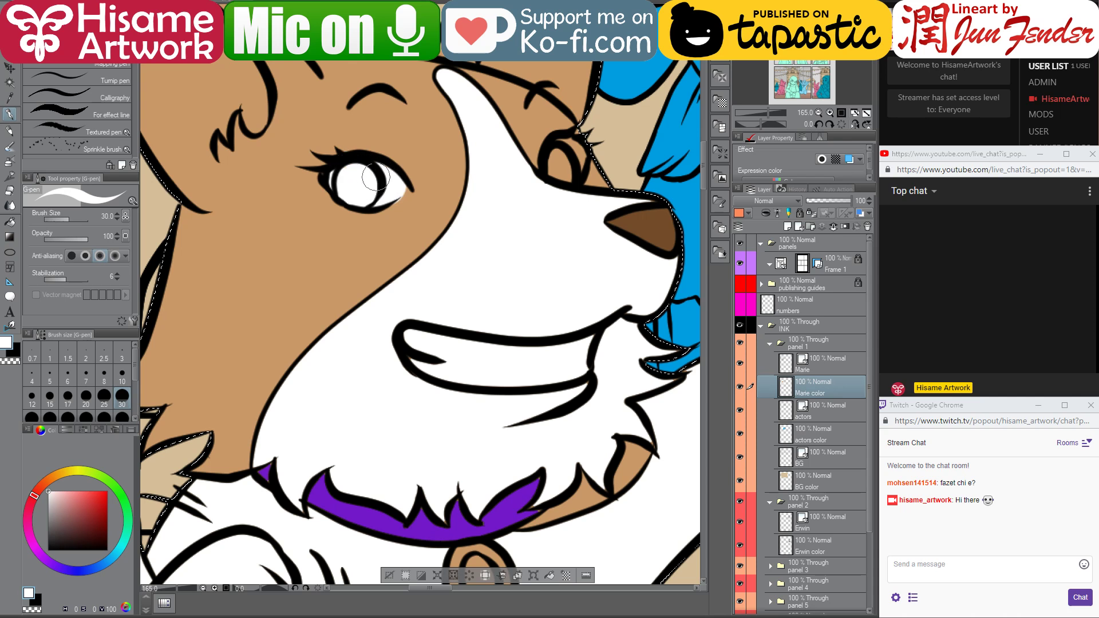
left_click(371, 145, "alt")
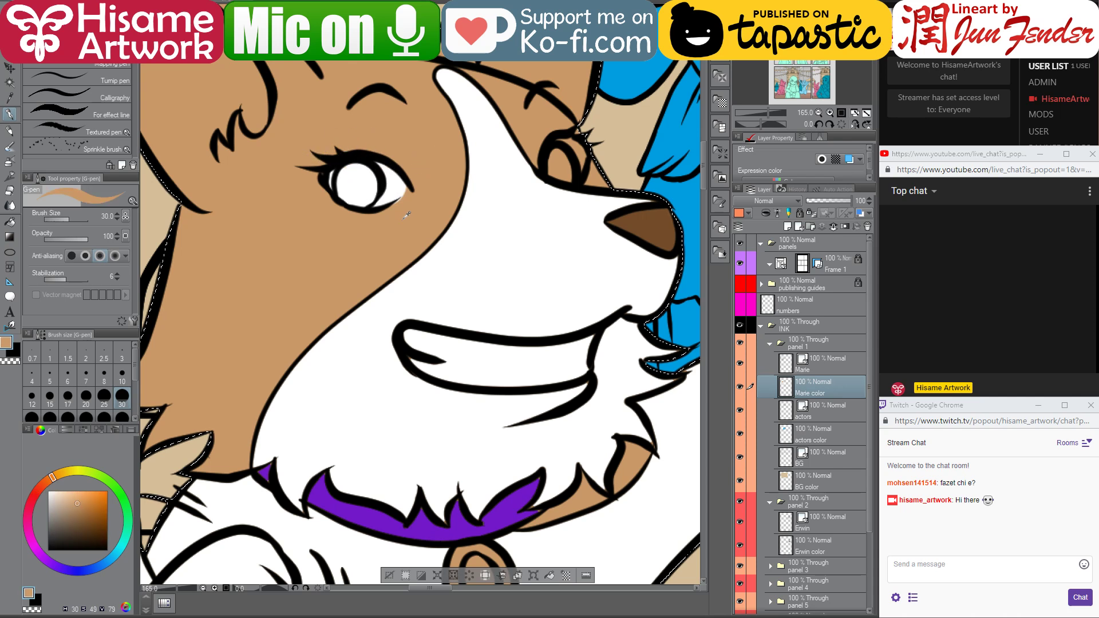
left_click(395, 186, "alt")
left_click(394, 224, "alt")
left_click(394, 171, "alt")
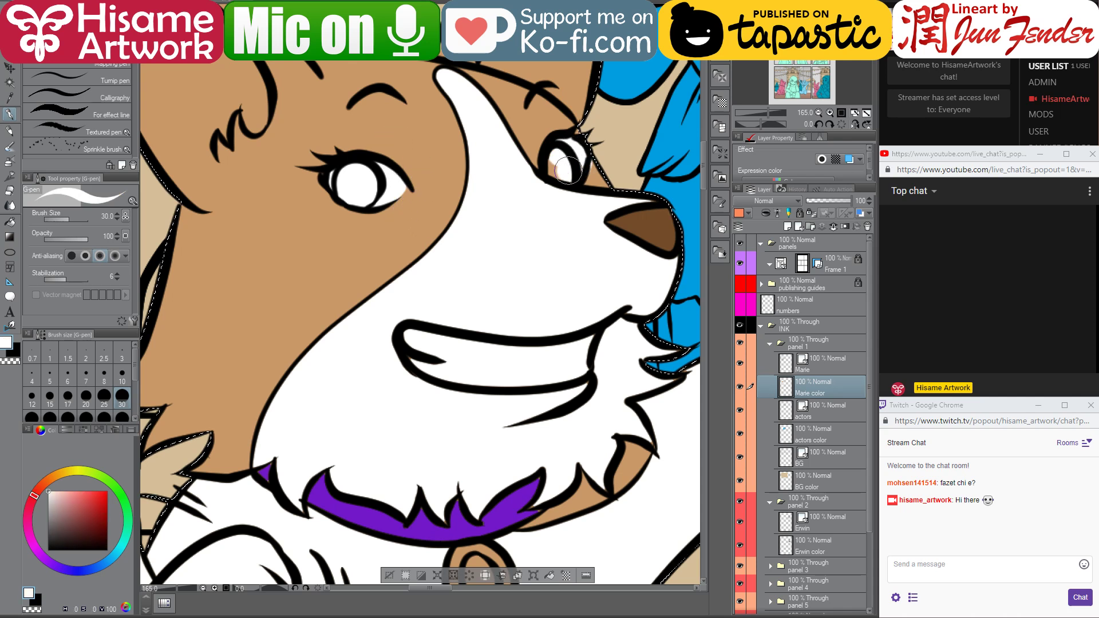
mouse_move(567, 155)
left_mouse_down()
mouse_move(567, 166)
mouse_move(574, 153)
left_mouse_up()
- Paint the irises of both corgi eyes with the dark brown sampled from the nose
left_click(598, 175, "alt")
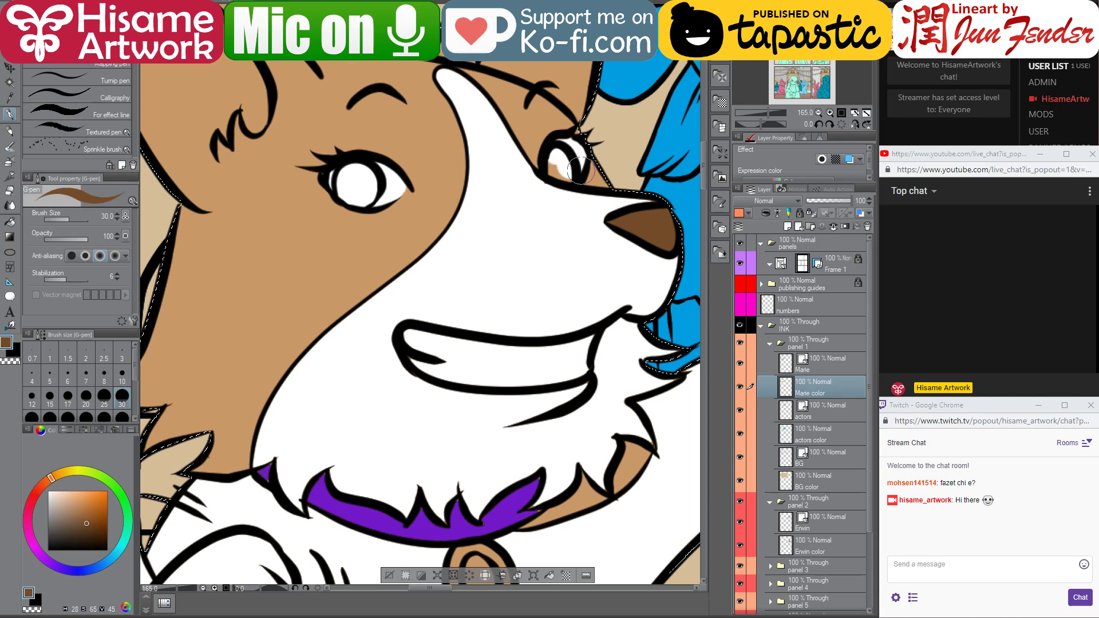
mouse_move(557, 158)
left_mouse_down()
mouse_move(554, 169)
mouse_move(566, 165)
left_mouse_up()
mouse_move(349, 171)
left_mouse_down()
mouse_move(348, 187)
mouse_move(376, 188)
left_mouse_up()
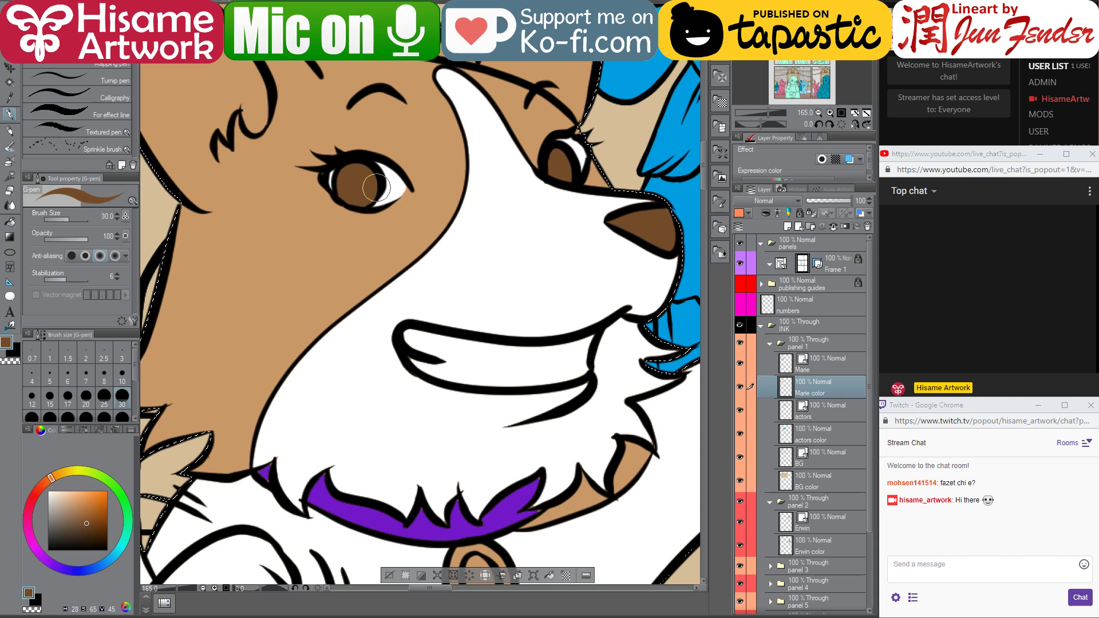
- Clean up the collar's edges against the chin fur with sampled purple and white, using the G-pen at size 10
scroll(457, 238, "down", 2)
scroll(535, 391, "up", 5)
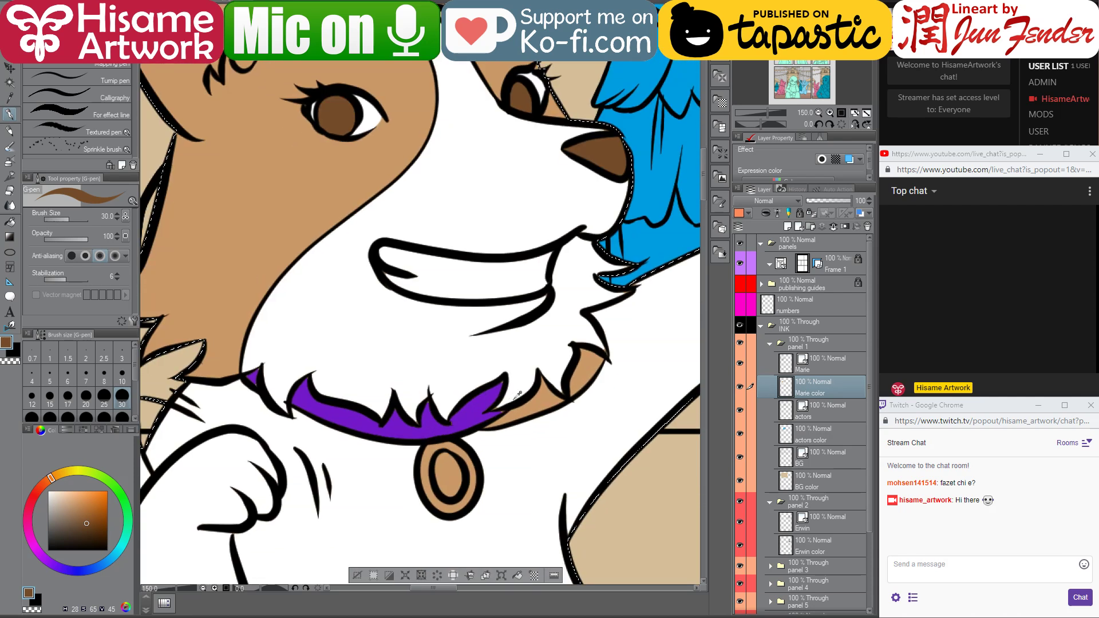
left_click(487, 390, "alt")
key("bracketleft")
key("bracketleft")
key("bracketleft")
key("bracketleft")
key("bracketleft")
key("bracketleft")
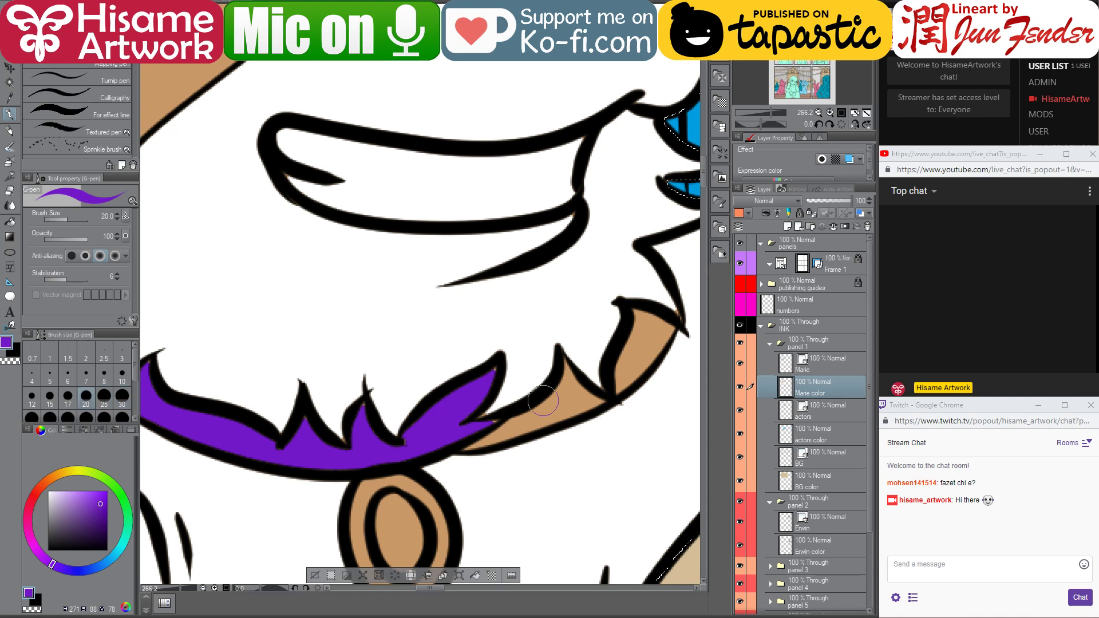
left_click(500, 403, "alt")
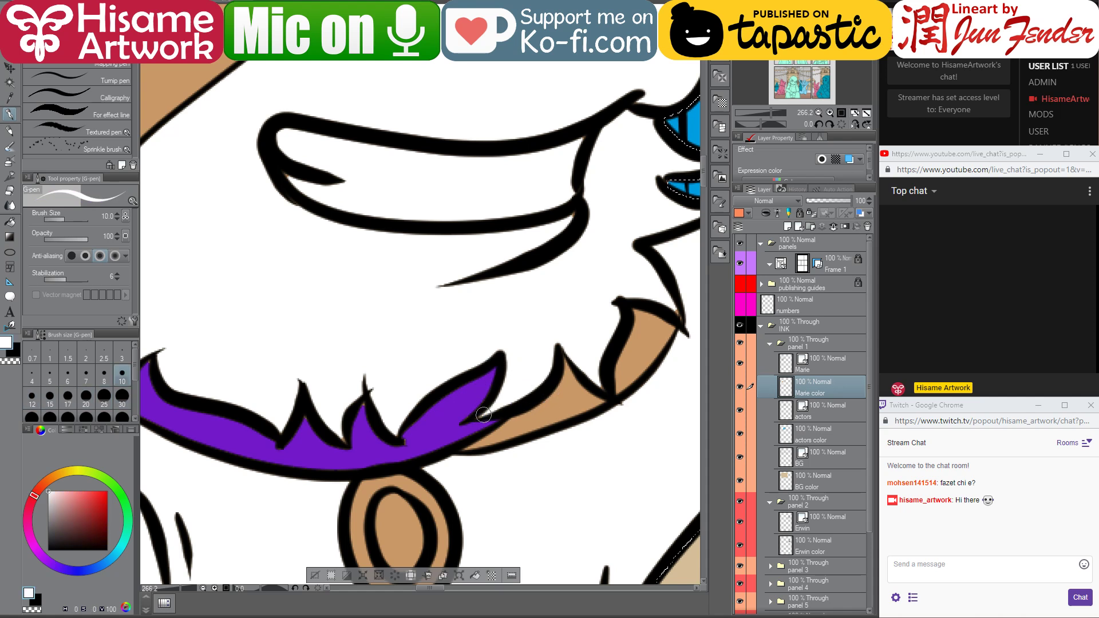
left_click(364, 416, "alt")
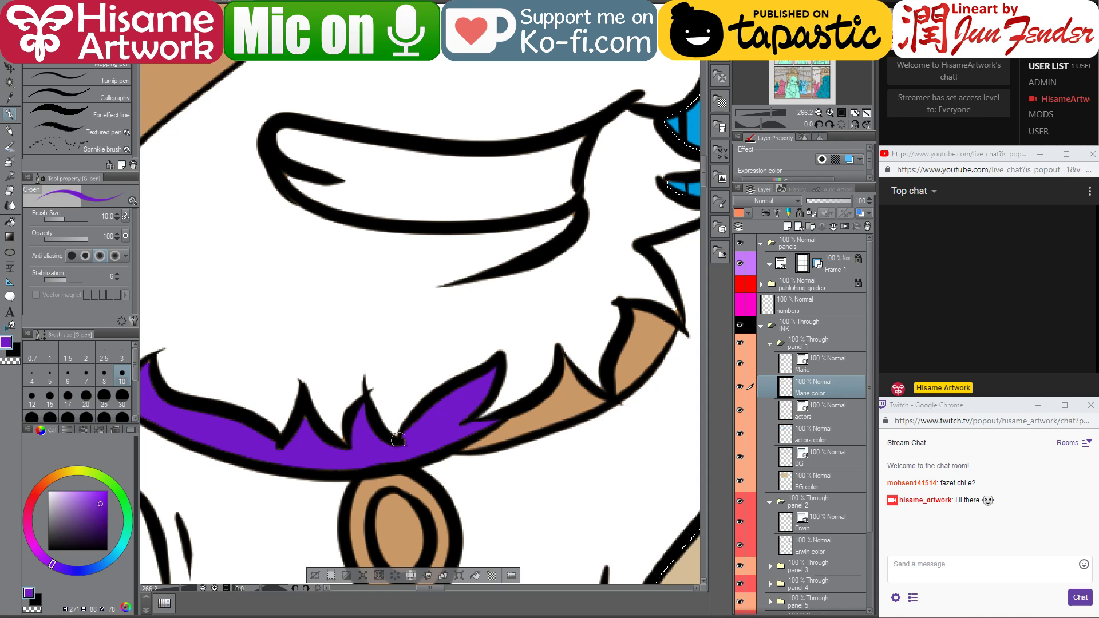
- Cover the brown remnants along the fur tufts between the chin and the outstretched arm with white
left_click(339, 389, "alt")
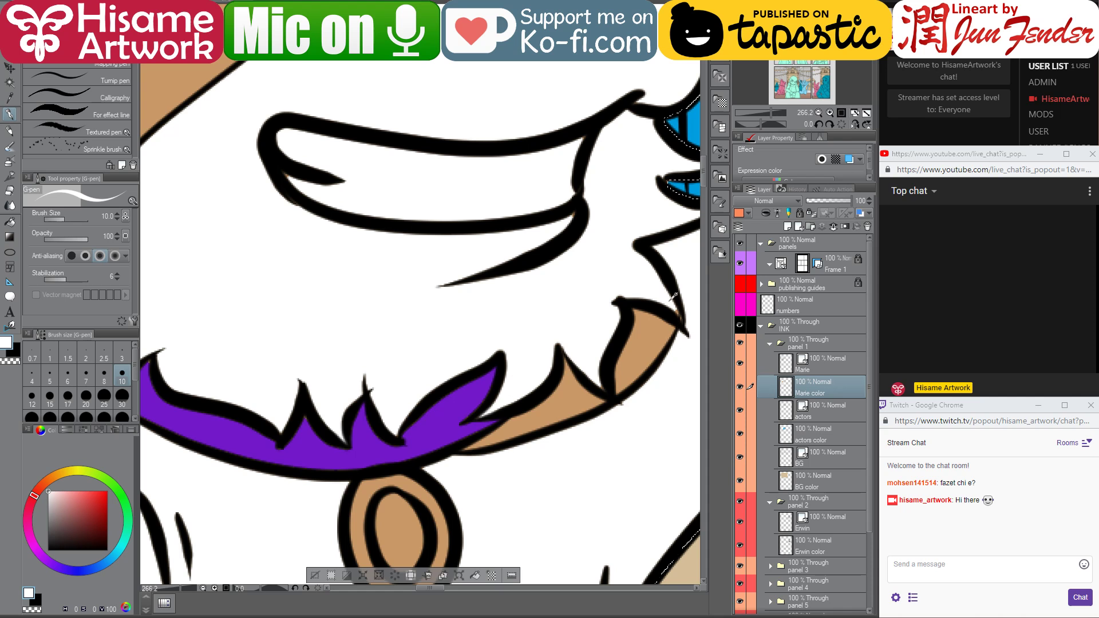
left_click_drag(680, 321, 412, 430)
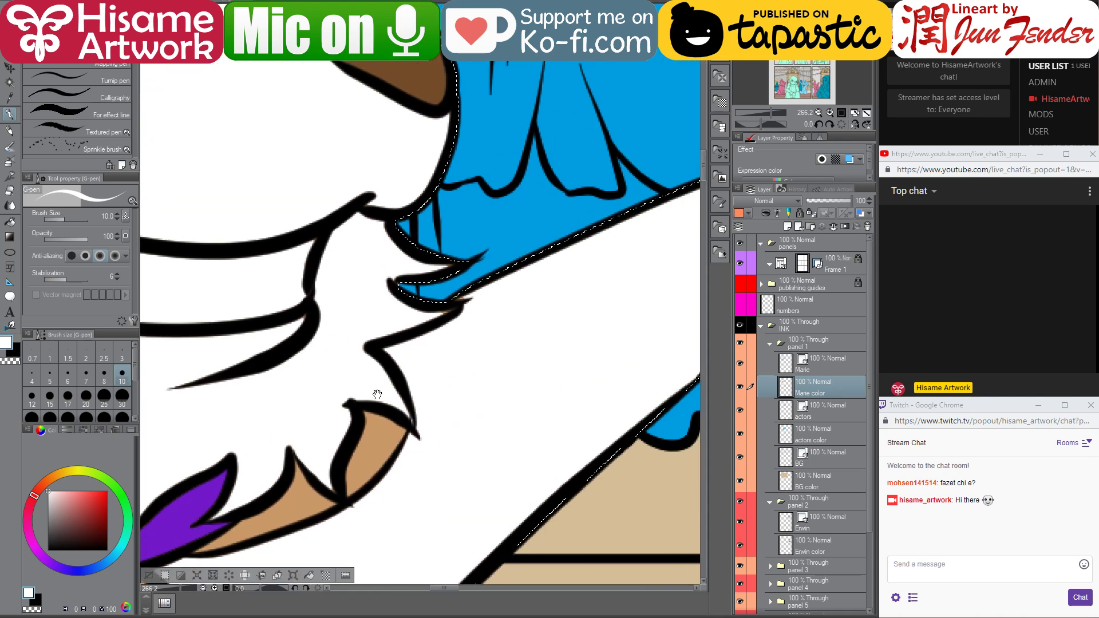
left_click_drag(435, 323, 466, 298)
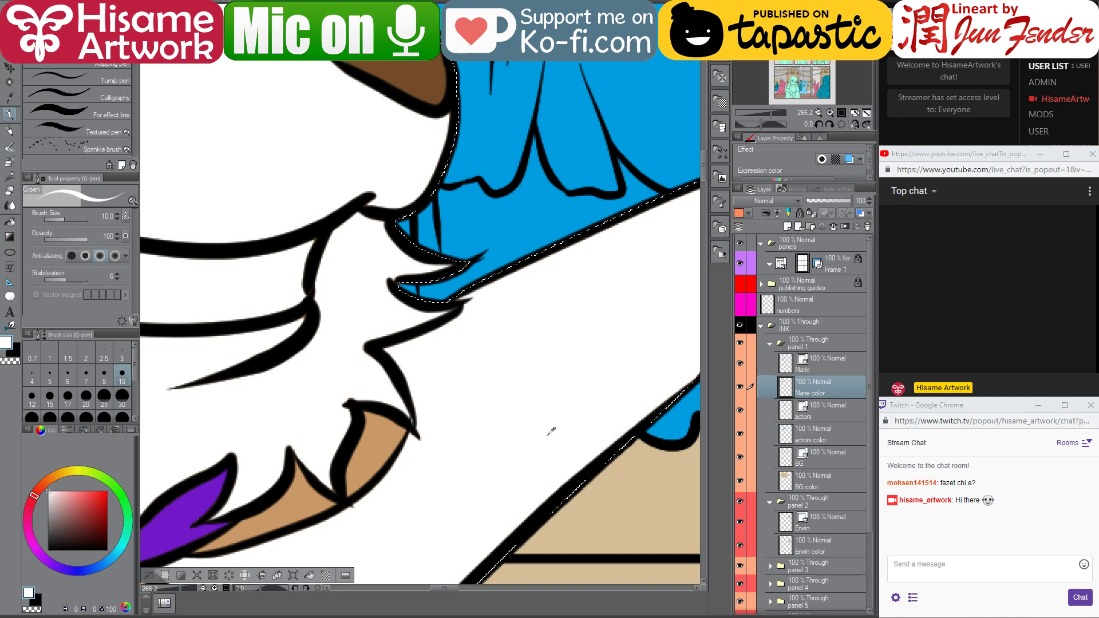
- Paint a light brown fur patch on the corgi's shoulder around the bent paw, using the G-pen at size 40
scroll(550, 432, "down", 3)
scroll(549, 431, "down", 1)
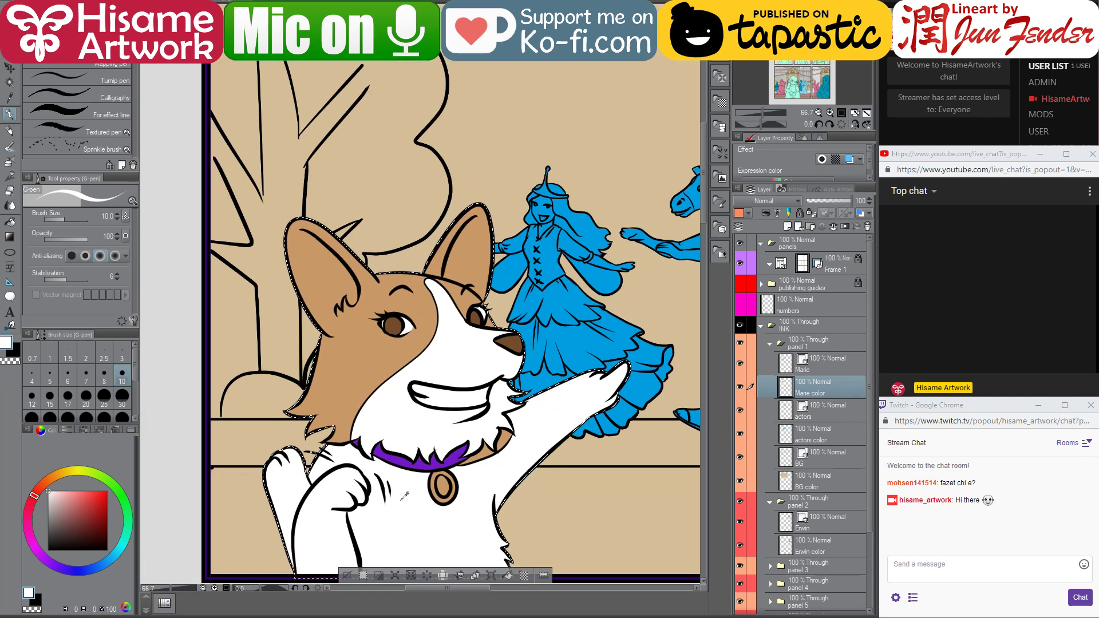
scroll(322, 350, "up", 3)
left_click(322, 350, "alt")
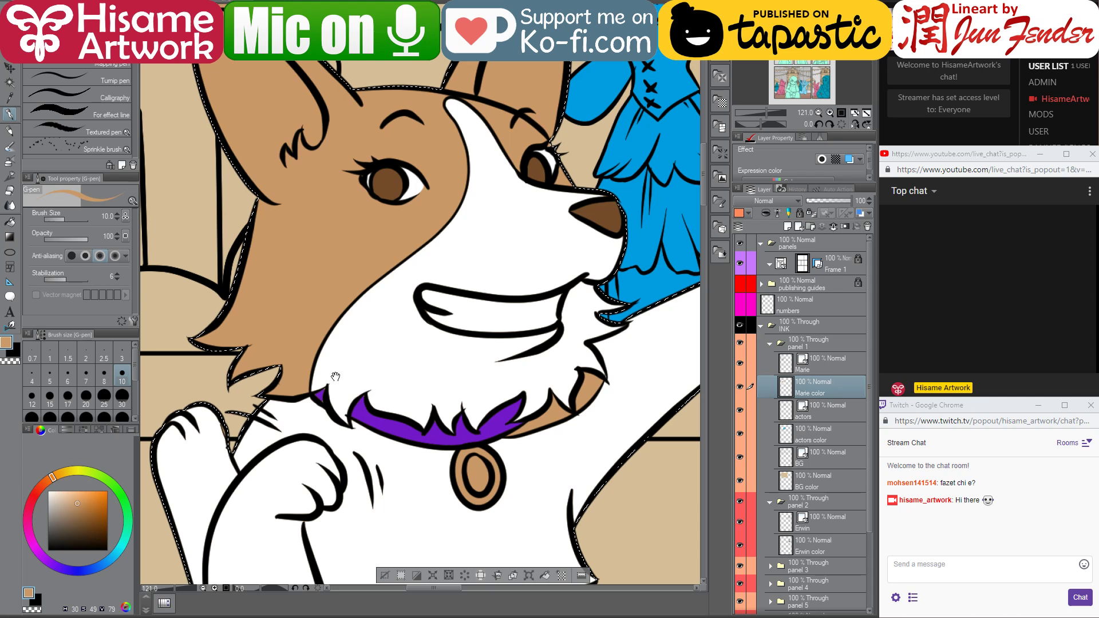
scroll(335, 377, "down", 1)
scroll(346, 380, "up", 3)
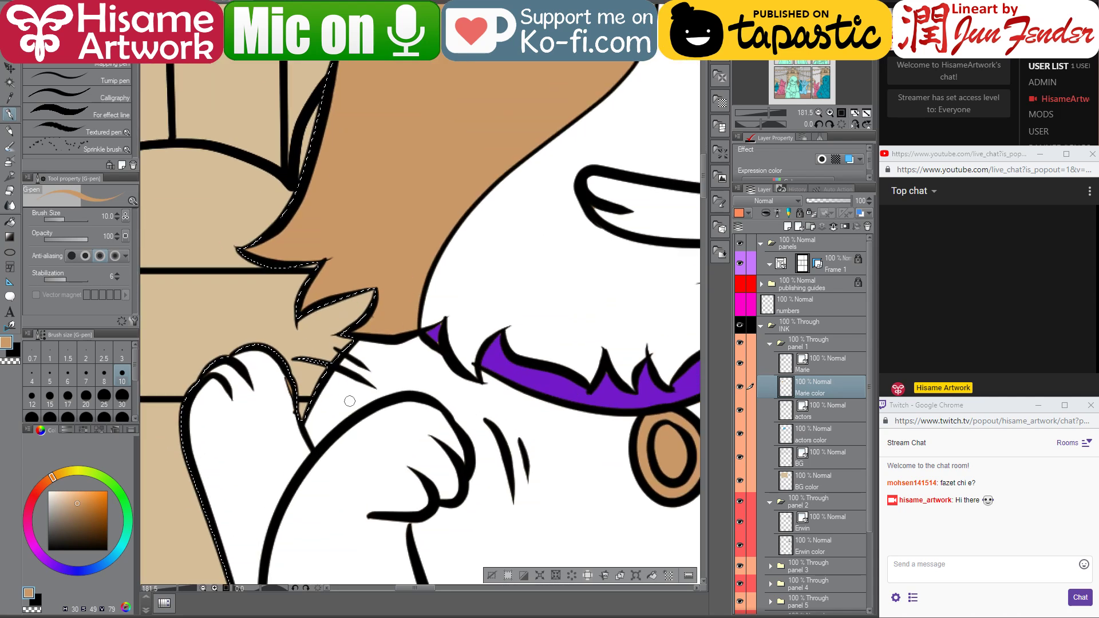
left_click_drag(378, 413, 332, 289)
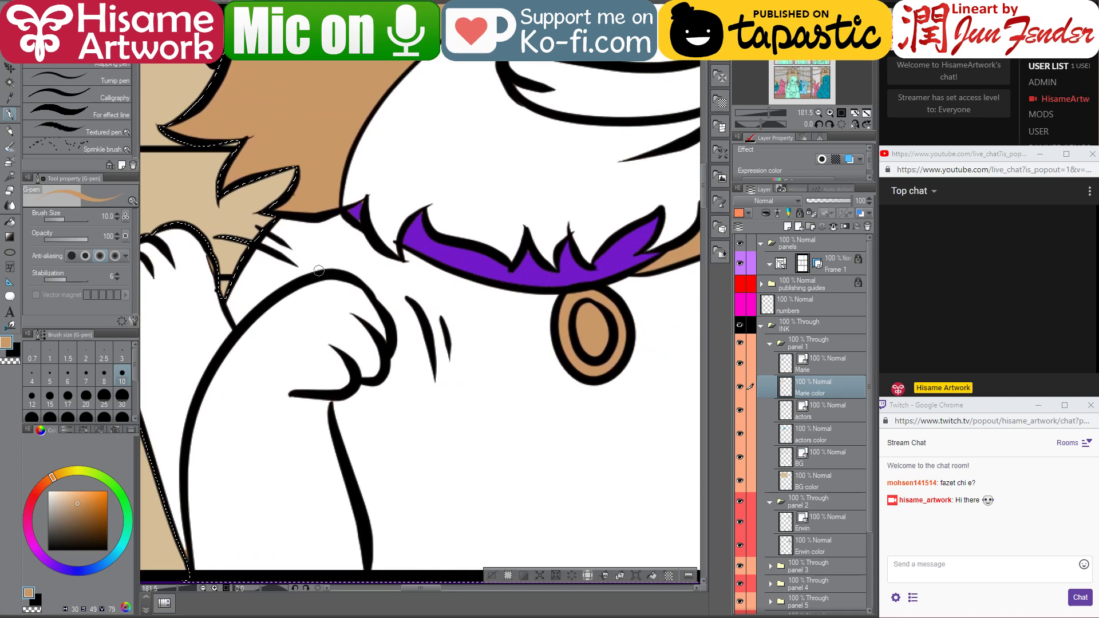
key("bracketright")
key("bracketright")
key("bracketright")
key("bracketright")
key("bracketright")
key("bracketright")
key("bracketright")
mouse_move(286, 232)
left_mouse_down()
mouse_move(333, 234)
mouse_move(326, 231)
mouse_move(366, 266)
mouse_move(393, 378)
mouse_move(369, 416)
mouse_move(240, 432)
mouse_move(305, 411)
mouse_move(373, 359)
mouse_move(333, 275)
mouse_move(301, 255)
mouse_move(247, 305)
mouse_move(245, 280)
mouse_move(271, 238)
mouse_move(326, 256)
mouse_move(380, 248)
left_mouse_up()
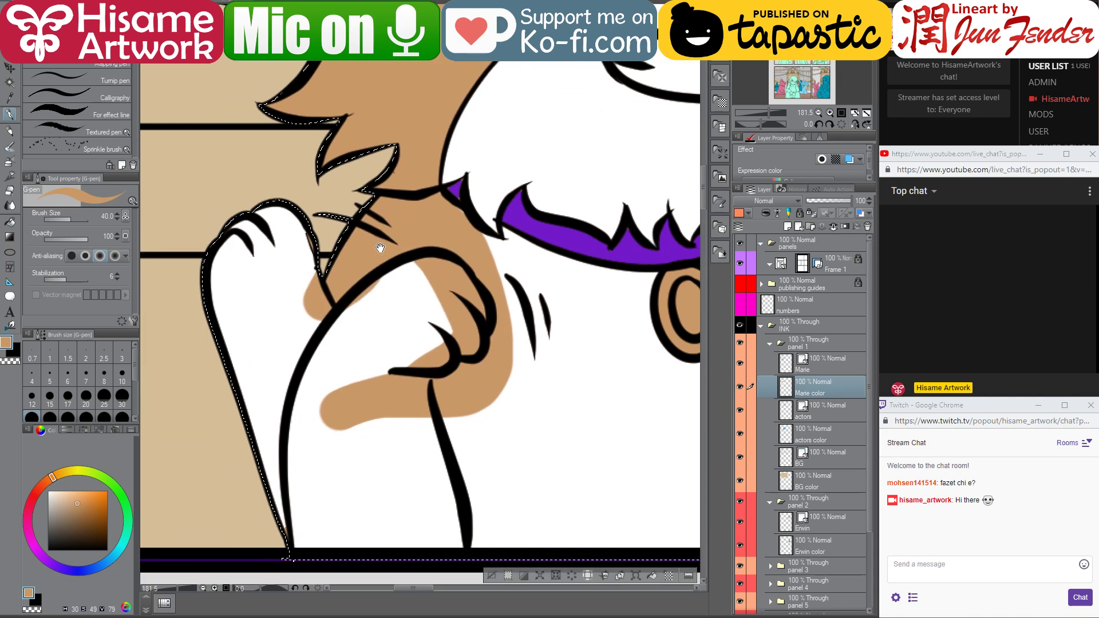
- Paint white over the light brown that spills onto the corgi's raised paw and bent arm
left_click(304, 232, "alt")
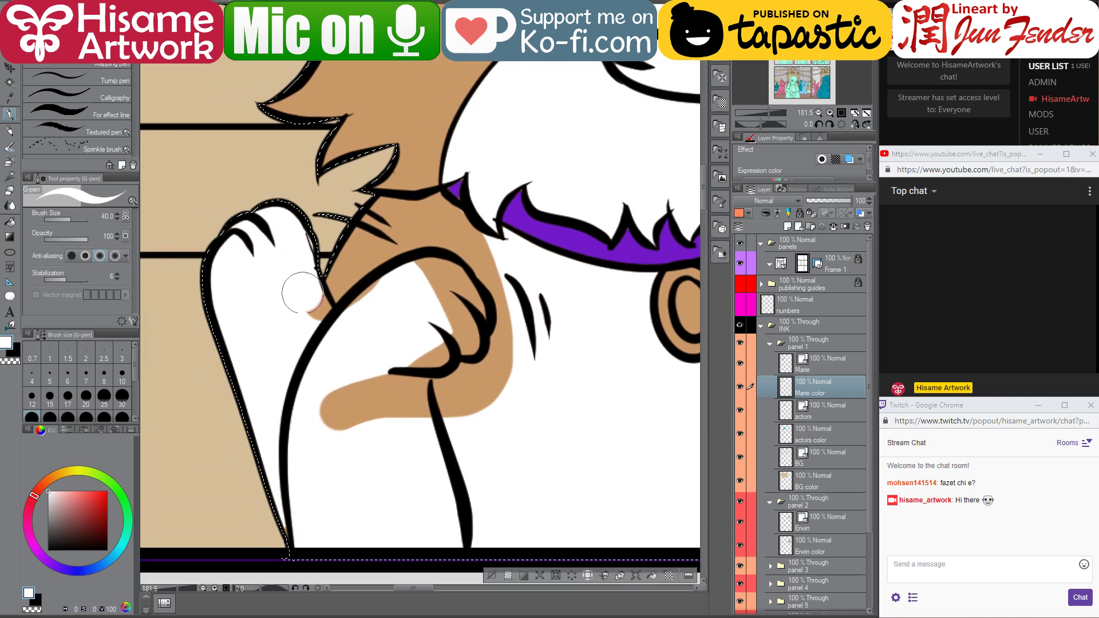
mouse_move(302, 292)
left_mouse_down()
mouse_move(330, 328)
mouse_move(423, 284)
mouse_move(380, 295)
mouse_move(421, 271)
mouse_move(447, 272)
mouse_move(469, 312)
left_mouse_up()
key("ctrl+z")
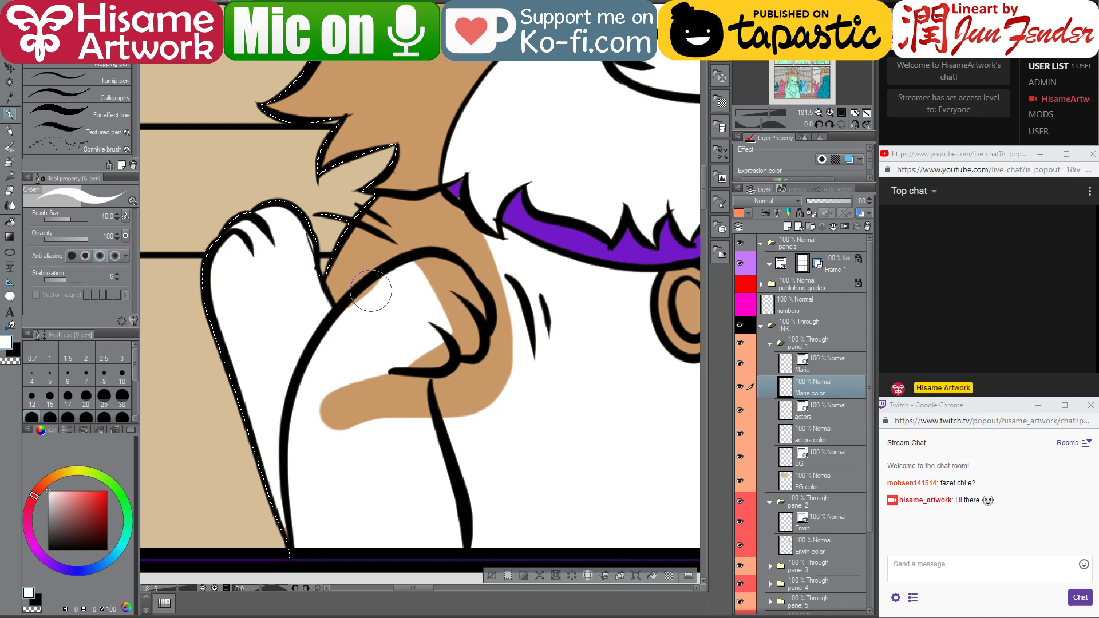
mouse_move(371, 290)
left_mouse_down()
mouse_move(354, 318)
mouse_move(419, 277)
mouse_move(388, 287)
mouse_move(359, 327)
mouse_move(436, 273)
mouse_move(467, 325)
mouse_move(447, 282)
mouse_move(432, 310)
mouse_move(462, 340)
mouse_move(416, 289)
mouse_move(430, 355)
mouse_move(376, 352)
mouse_move(381, 383)
mouse_move(411, 385)
mouse_move(419, 428)
mouse_move(398, 383)
mouse_move(331, 408)
mouse_move(397, 409)
mouse_move(332, 411)
left_mouse_up()
- Cover the remaining brown on the bent arm with white and touch up the collar's small corner with sampled purple and white at brush size 15
mouse_move(422, 396)
left_mouse_down()
mouse_move(405, 396)
mouse_move(262, 514)
left_mouse_up()
left_click(307, 309, "alt")
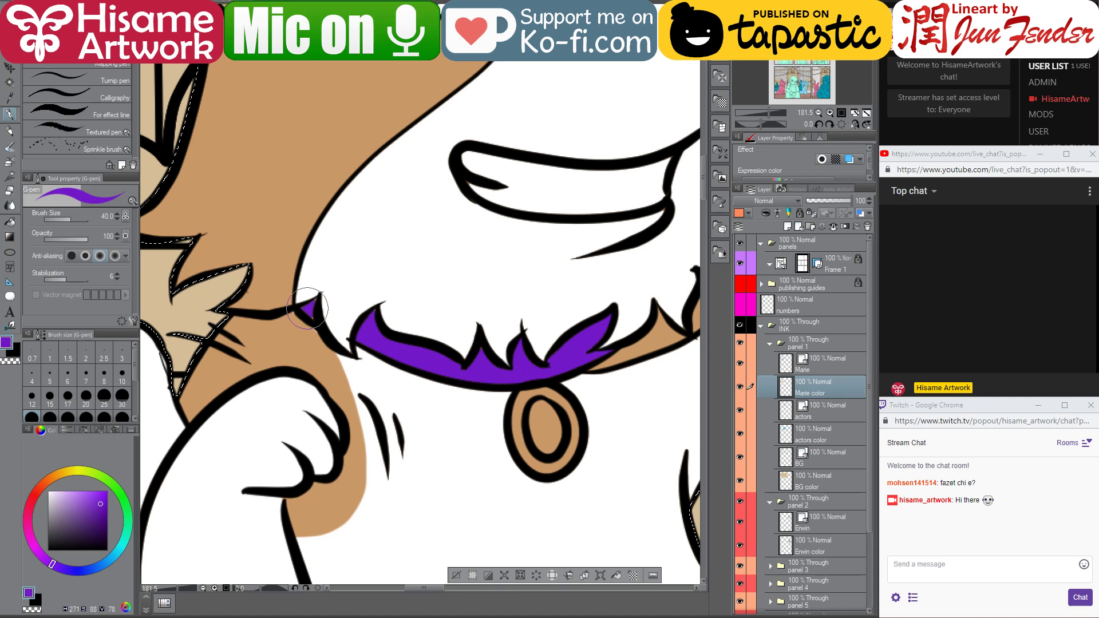
key("bracketleft")
key("bracketleft")
key("bracketleft")
key("bracketleft")
key("bracketleft")
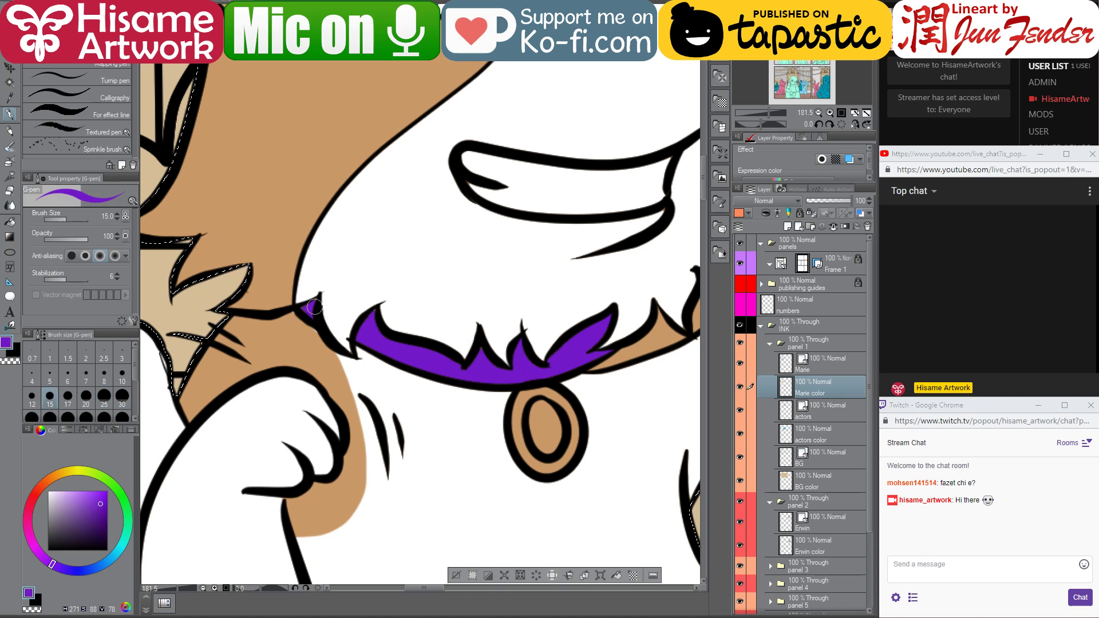
left_click(338, 283, "alt")
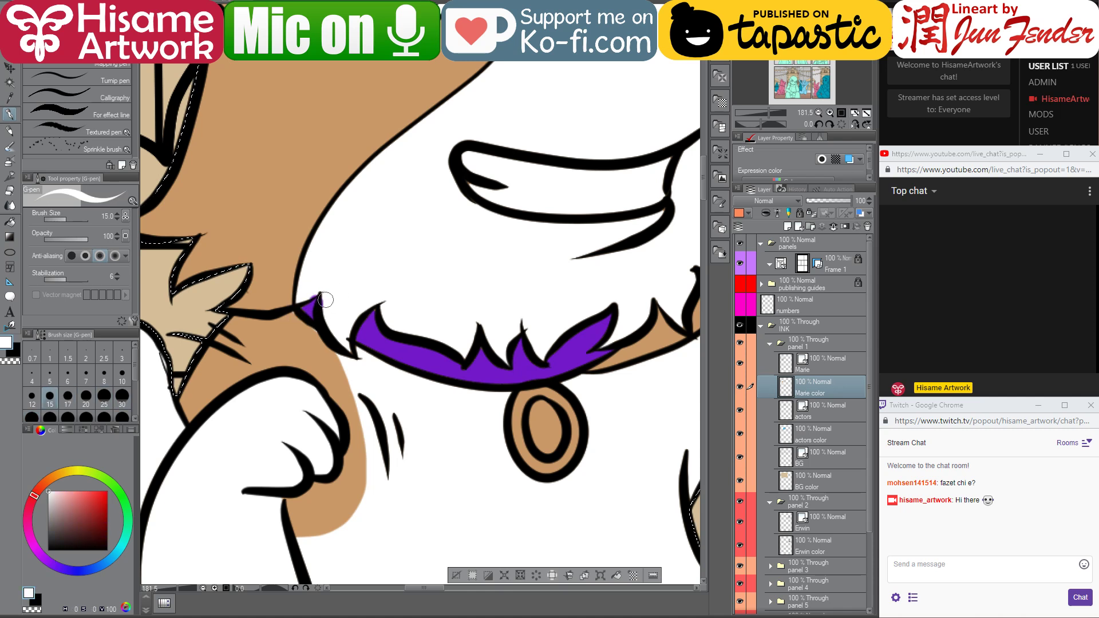
left_click_drag(325, 318, 311, 293)
- Paint white fur inside both of the corgi's ears with the G-pen at size 30, and clear the selection
scroll(316, 479, "down", 5)
left_click_drag(316, 479, 486, 498)
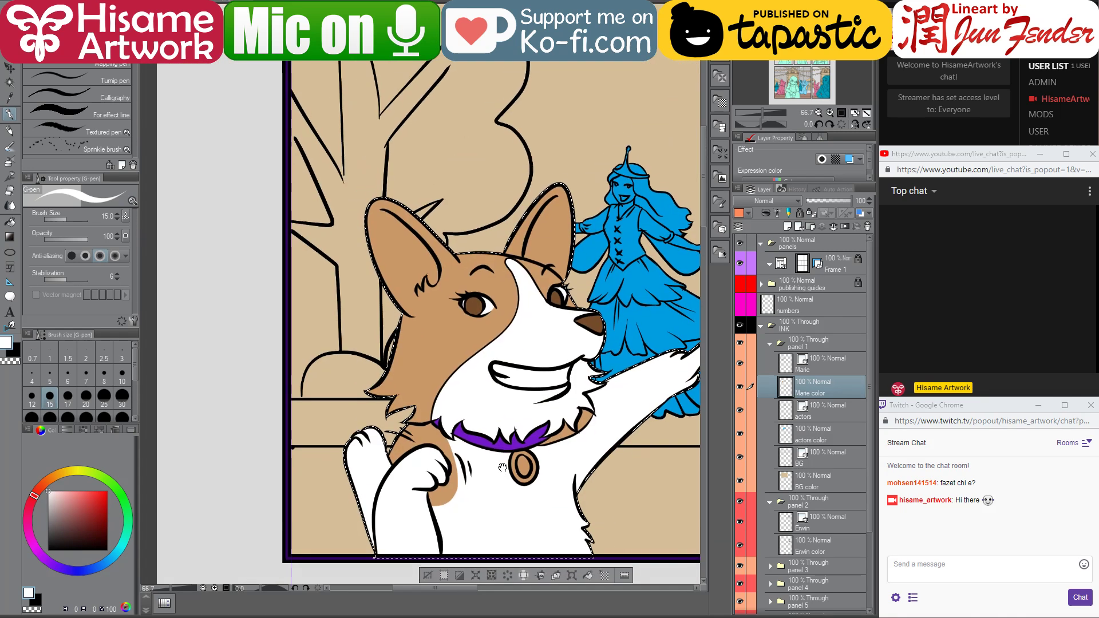
scroll(530, 235, "up", 2)
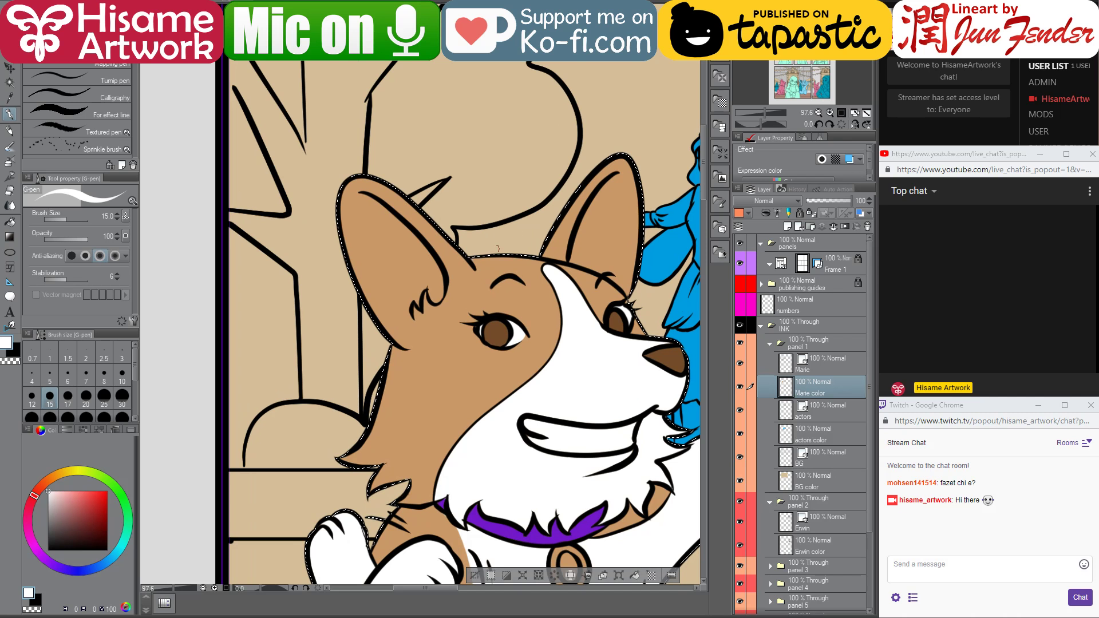
key("bracketright")
key("bracketright")
key("bracketright")
key("bracketright")
key("bracketright")
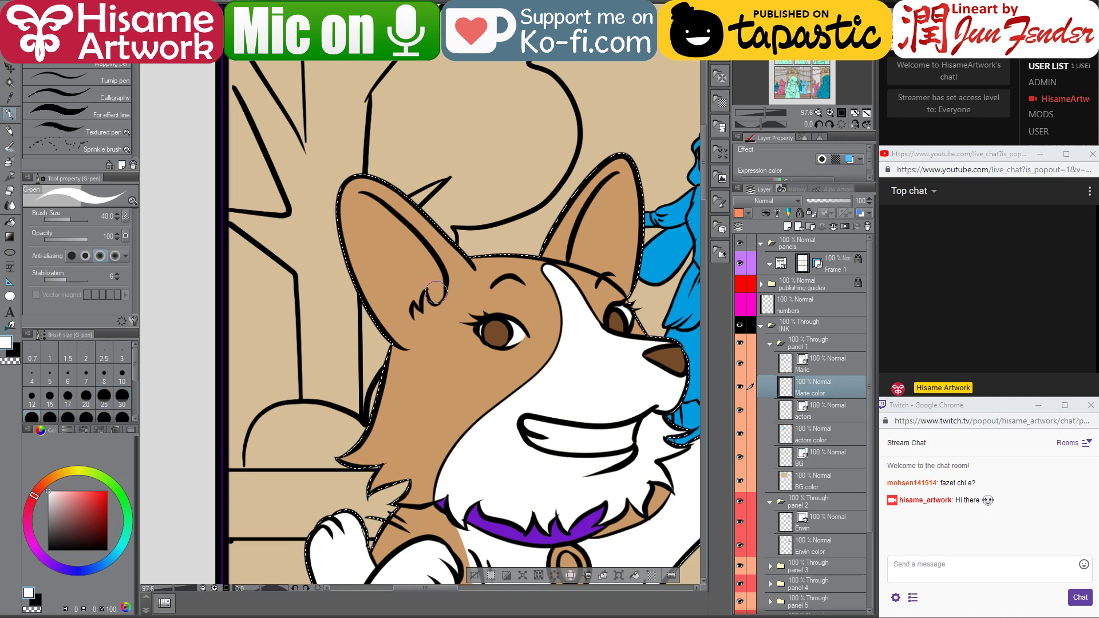
key("bracketleft")
mouse_move(435, 300)
left_mouse_down()
mouse_move(412, 249)
mouse_move(430, 263)
left_mouse_up()
left_click_drag(534, 282, 586, 303)
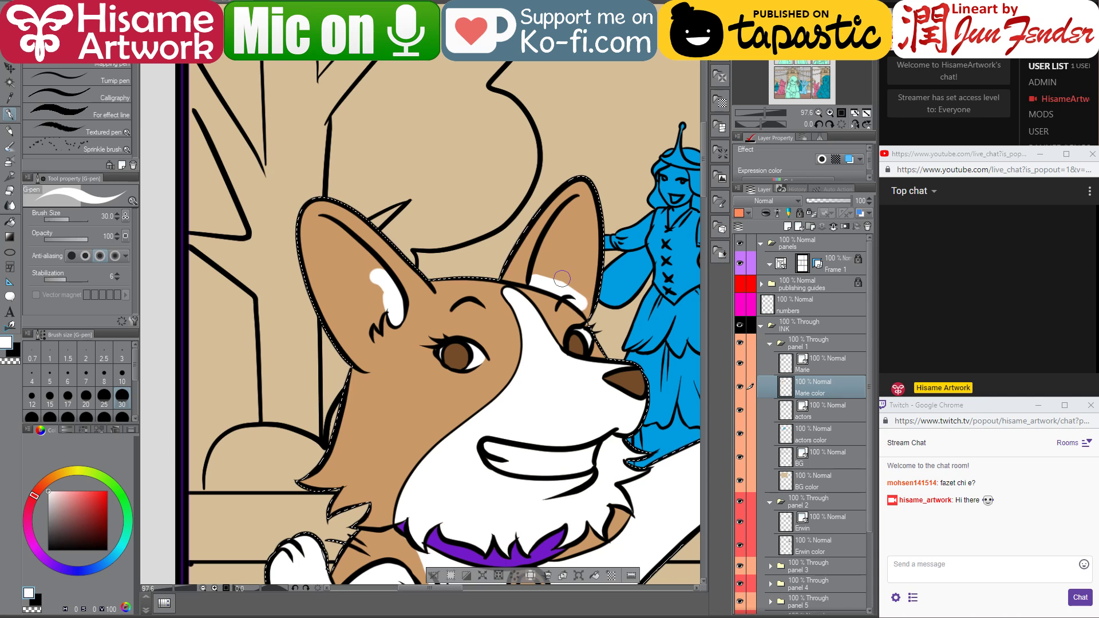
mouse_move(550, 264)
left_mouse_down()
mouse_move(553, 229)
mouse_move(547, 272)
mouse_move(558, 258)
mouse_move(555, 280)
mouse_move(563, 268)
mouse_move(572, 290)
mouse_move(559, 240)
left_mouse_up()
left_click_drag(424, 372, 309, 190)
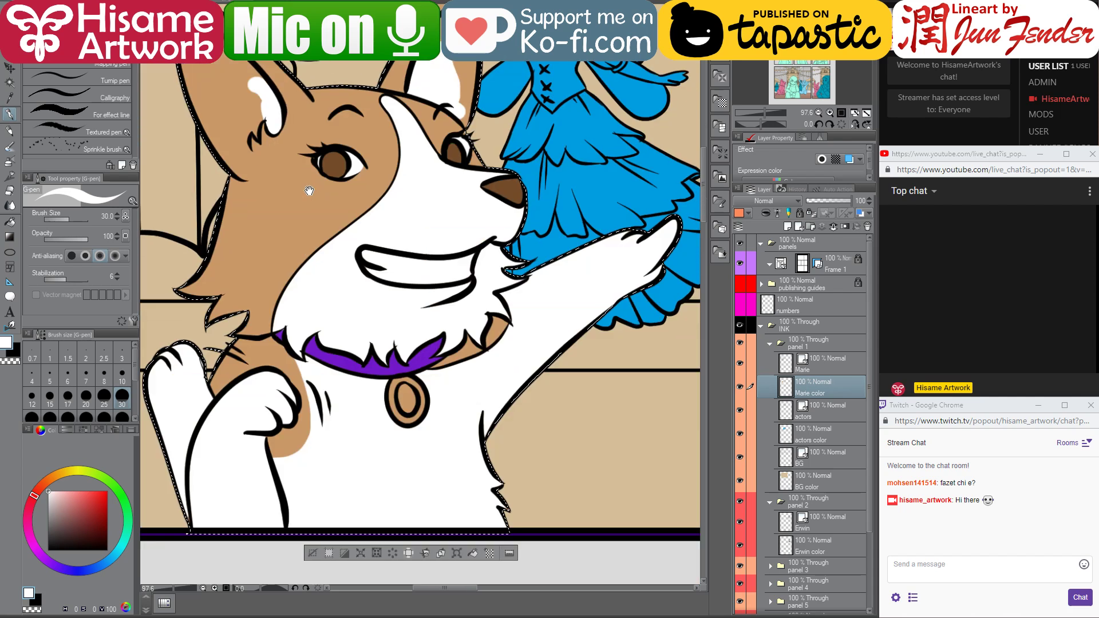
scroll(346, 368, "down", 3)
scroll(346, 368, "down", 2)
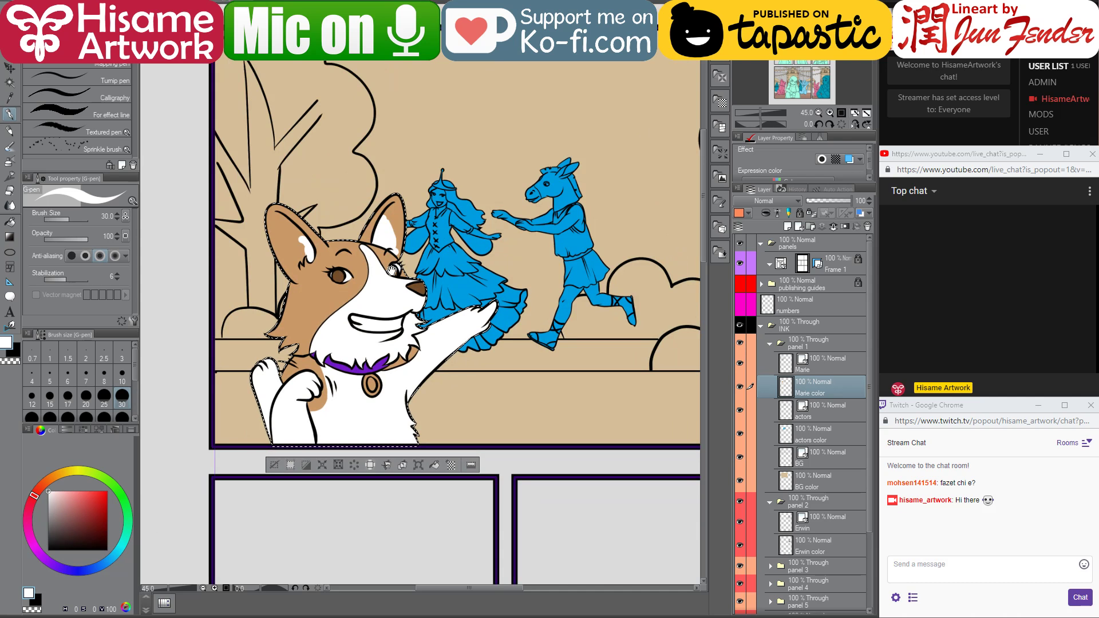
left_click_drag(393, 270, 382, 347)
key("ctrl+d")
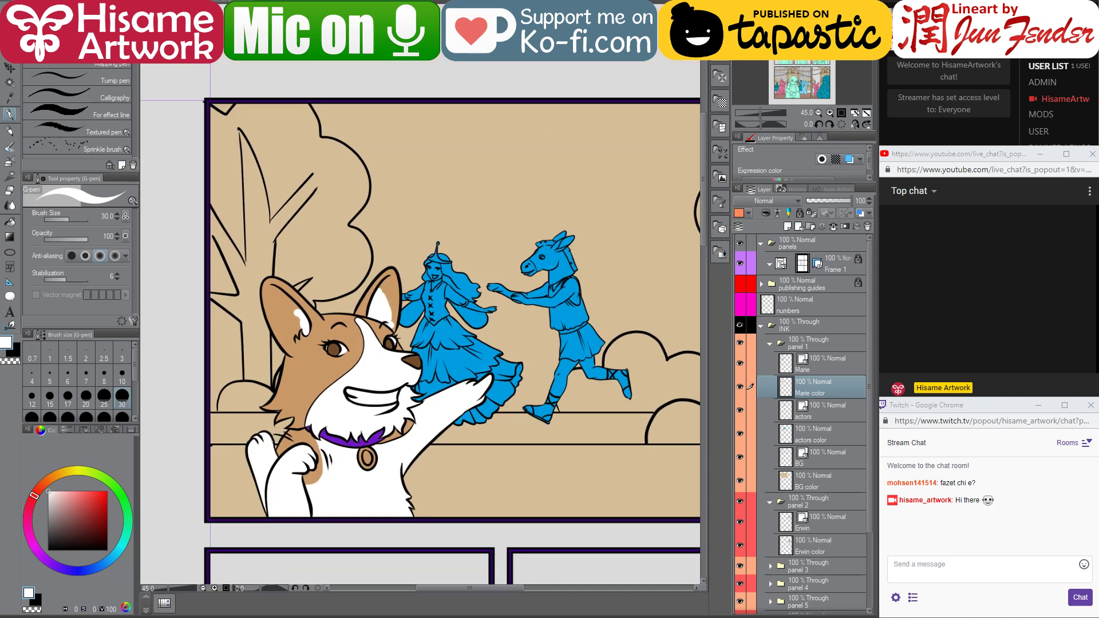
- With the Marie layers hidden, select the painted area of the actors color layer and paint the princess pink using the G-pen at size 150
left_click_drag(504, 350, 439, 380)
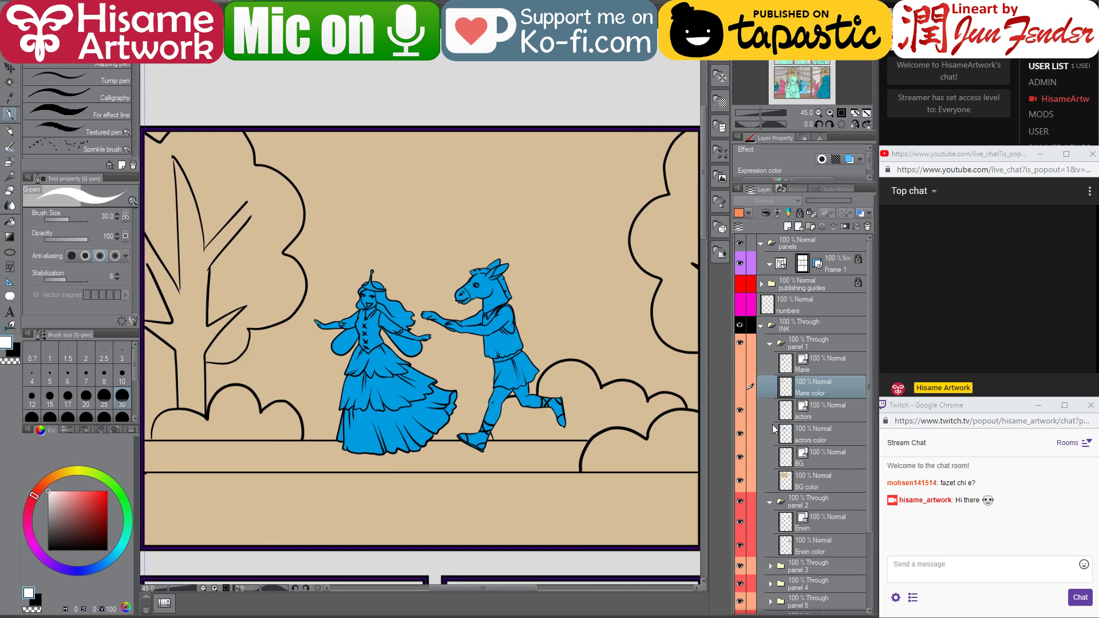
left_click(785, 438)
left_click(783, 435, "ctrl")
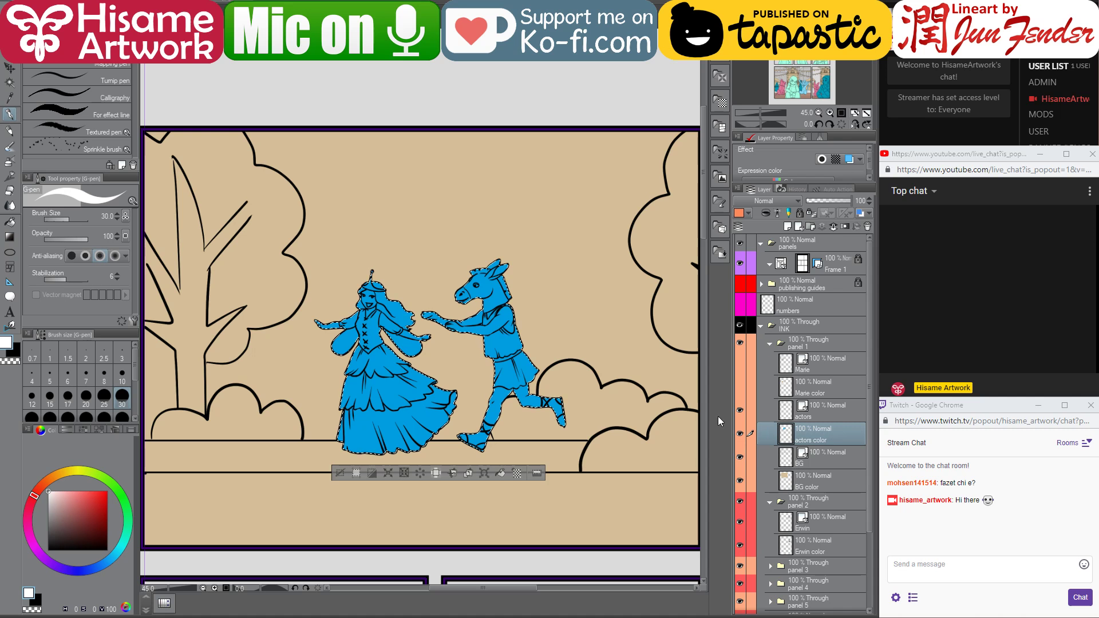
left_click(29, 525)
left_click(76, 490)
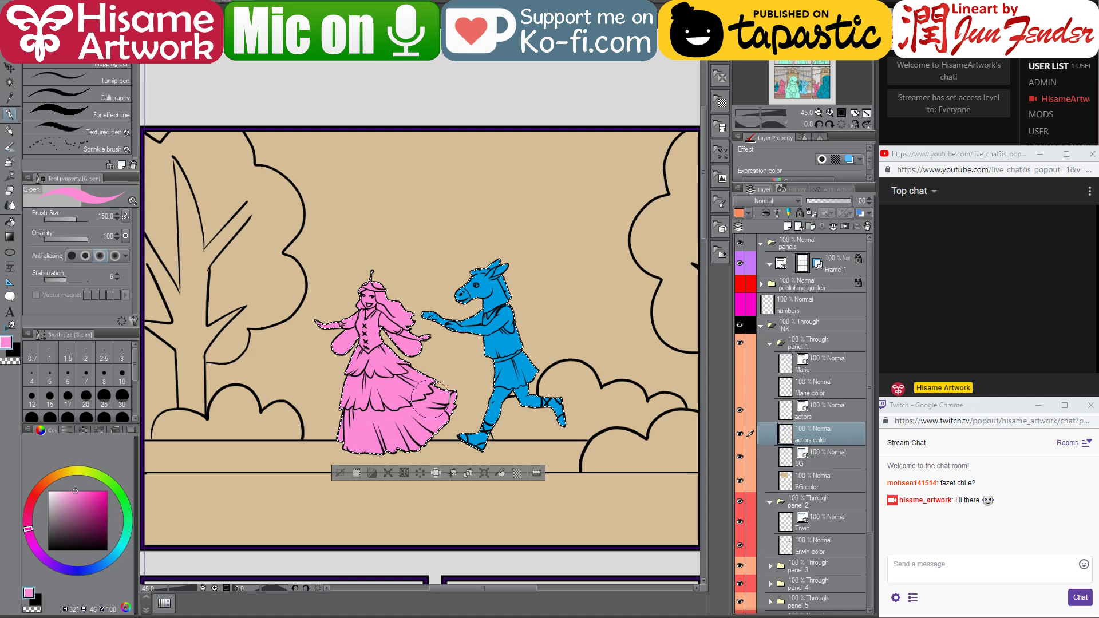
- Paint the donkey-headed actor medium gray on the actors color layer and clear the selection
left_click(49, 518)
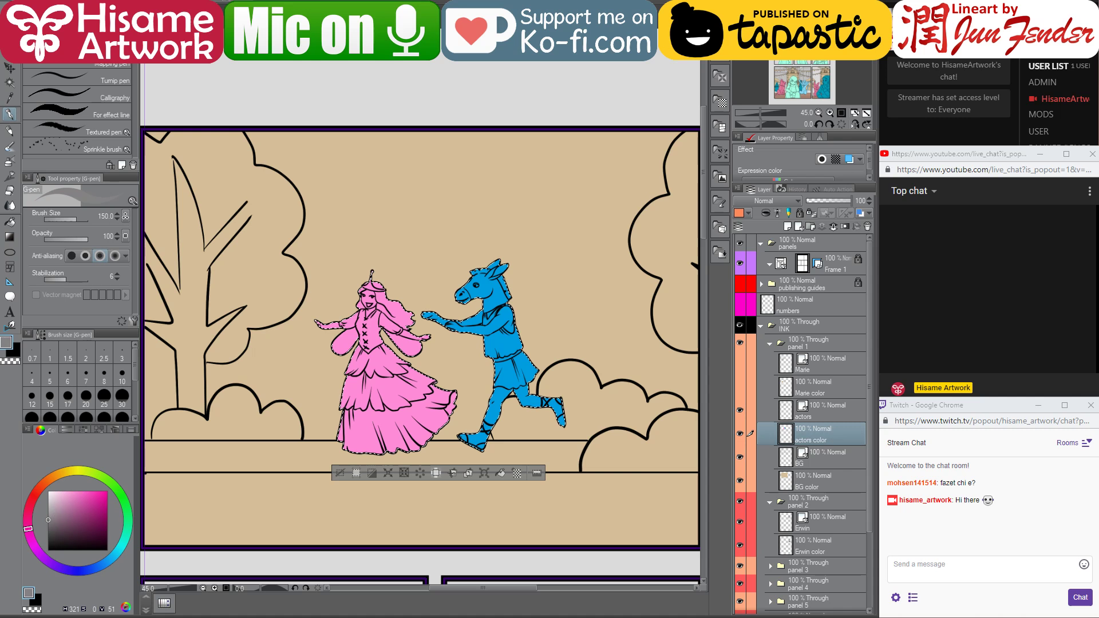
mouse_move(471, 324)
left_mouse_down()
mouse_move(456, 292)
mouse_move(474, 274)
mouse_move(510, 310)
left_mouse_up()
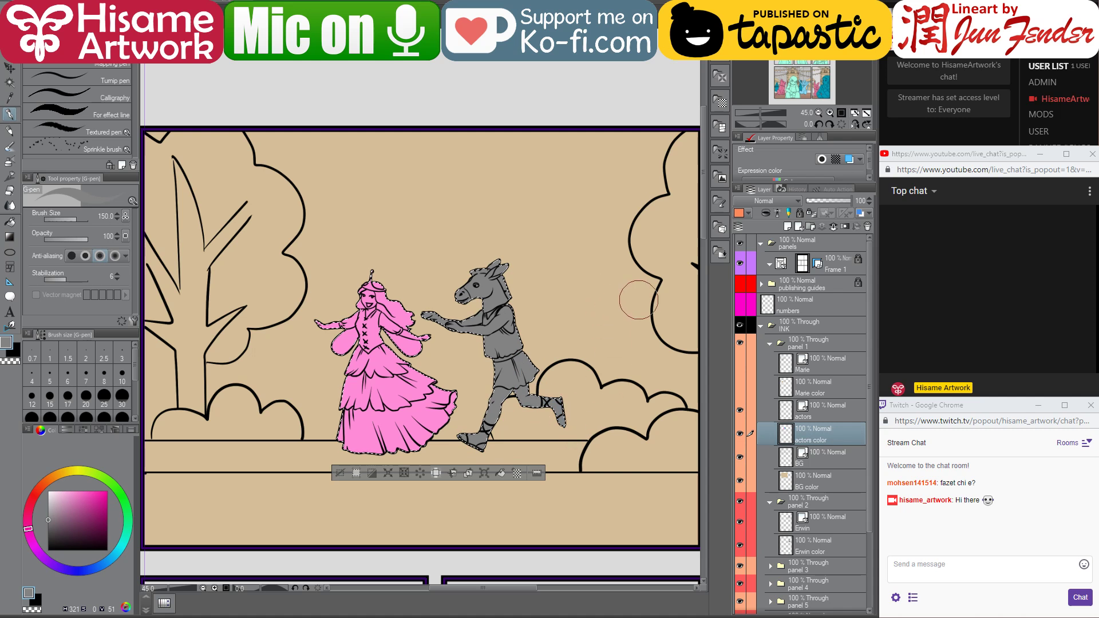
mouse_move(562, 294)
left_mouse_down()
mouse_move(578, 295)
mouse_move(577, 309)
left_mouse_up()
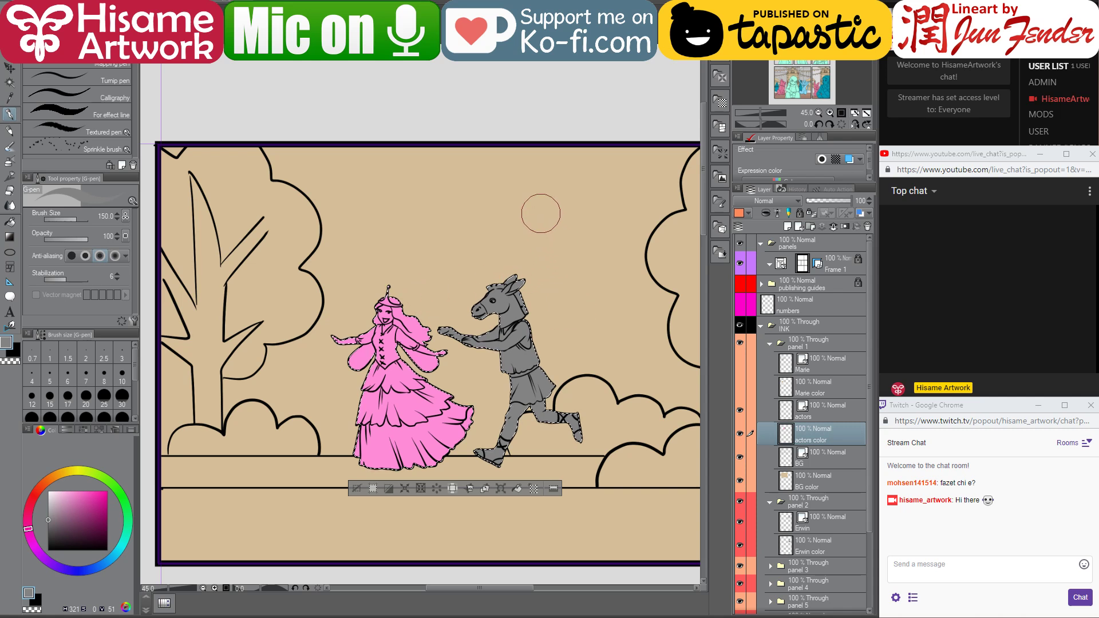
key("ctrl+d")
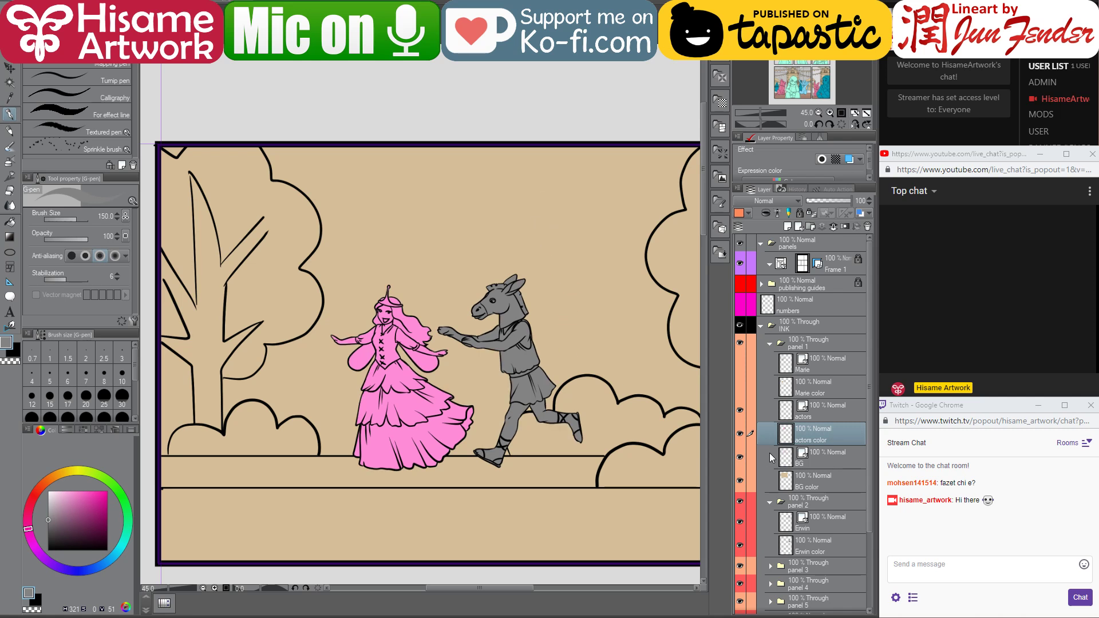
- Select panel 1's BG color layer and check page_93 as a reference for the background colors
left_click(804, 477)
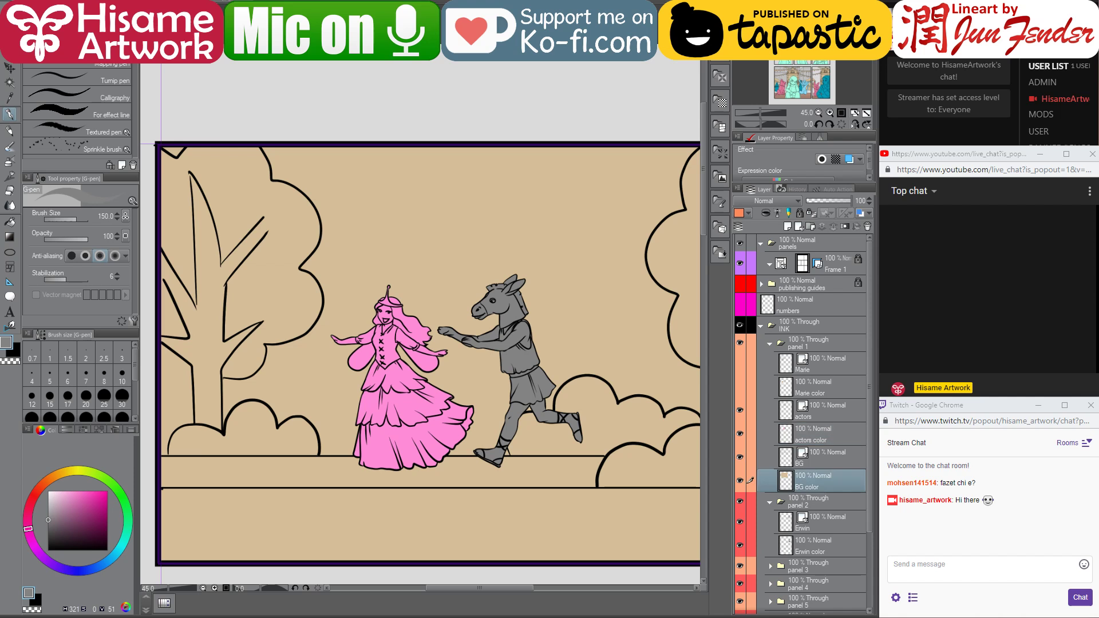
key("ctrl+Tab")
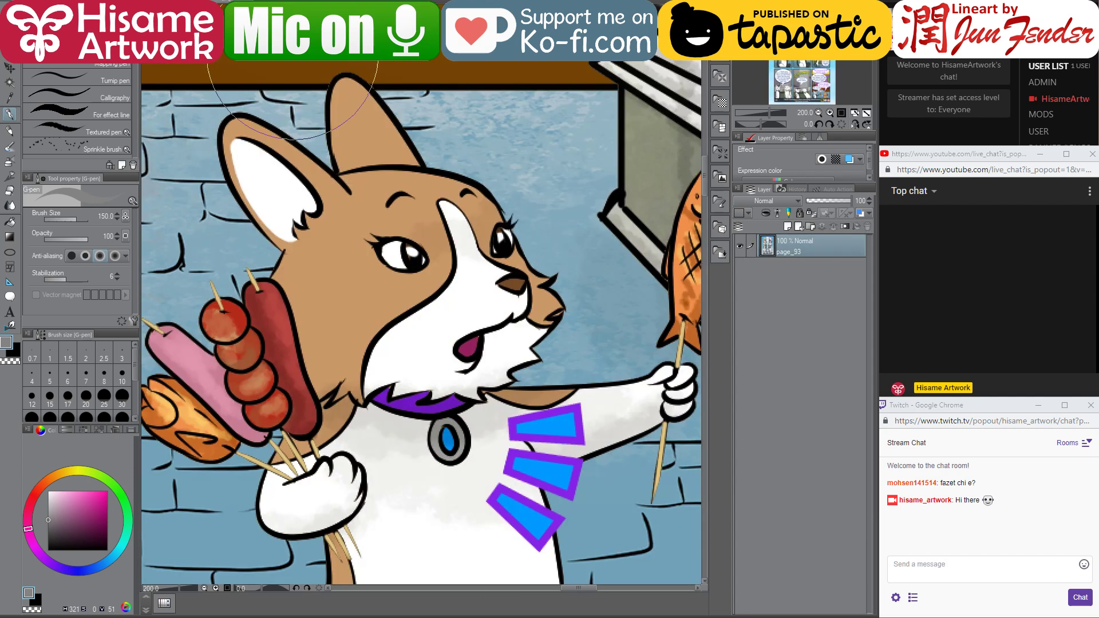
key("ctrl+Tab")
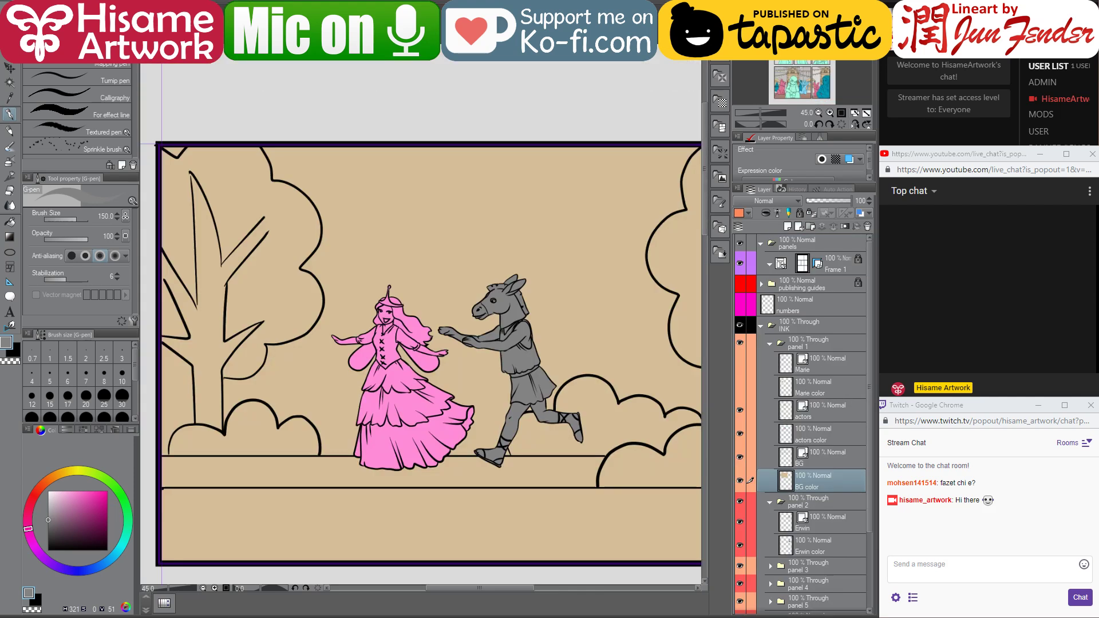
- Open page_92.jpg from the folder of finished comic pages as a color reference
key("alt+Tab")
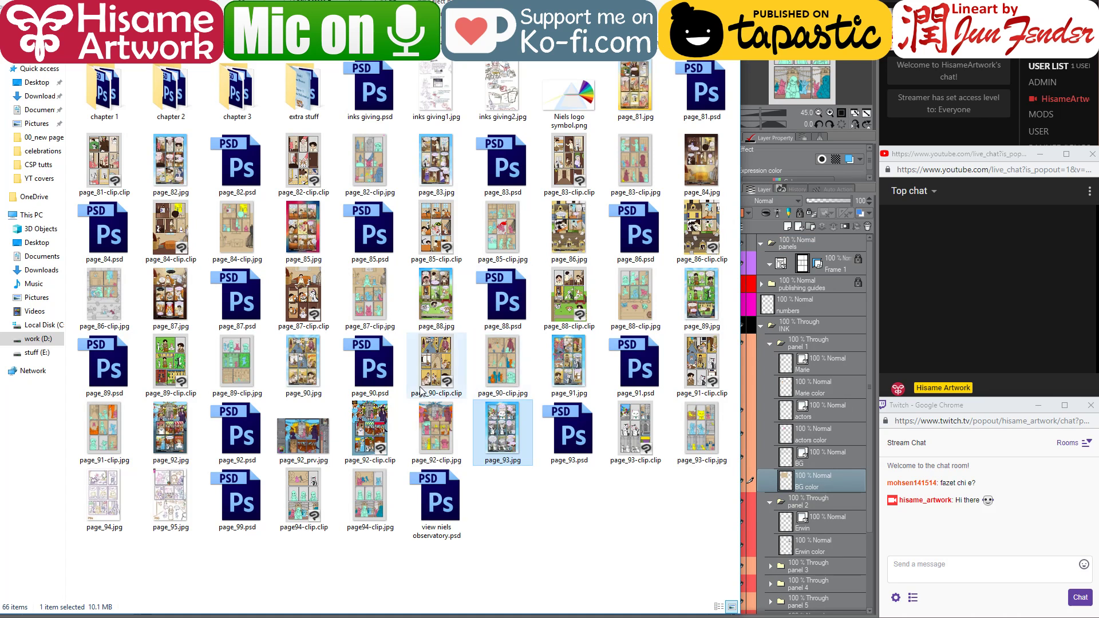
left_click(385, 427)
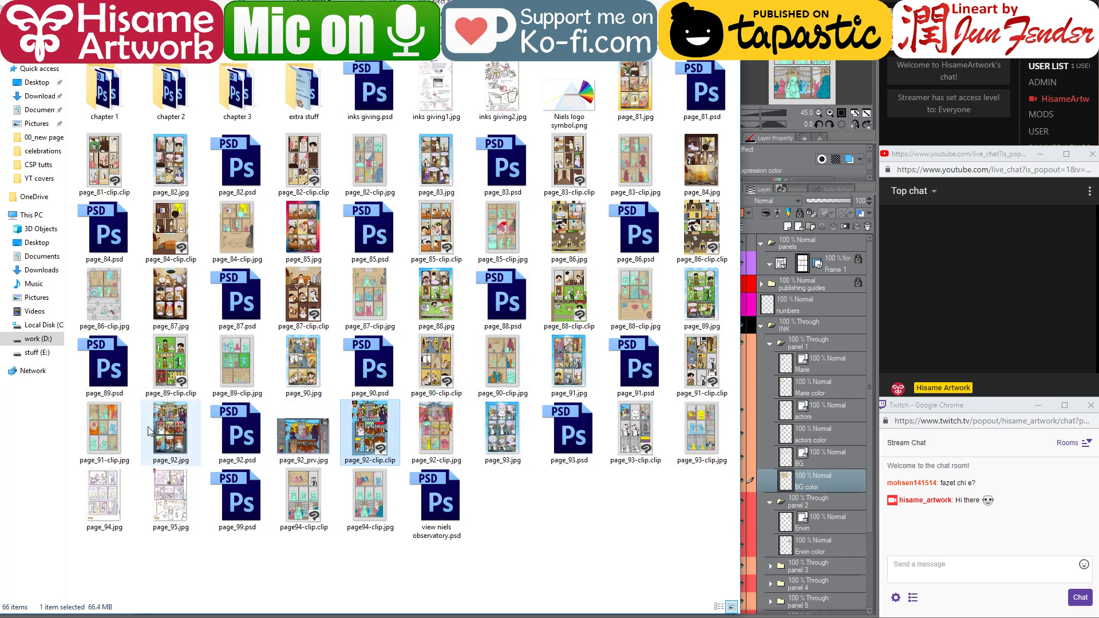
left_click(172, 432)
left_click_drag(360, 2, 601, 18)
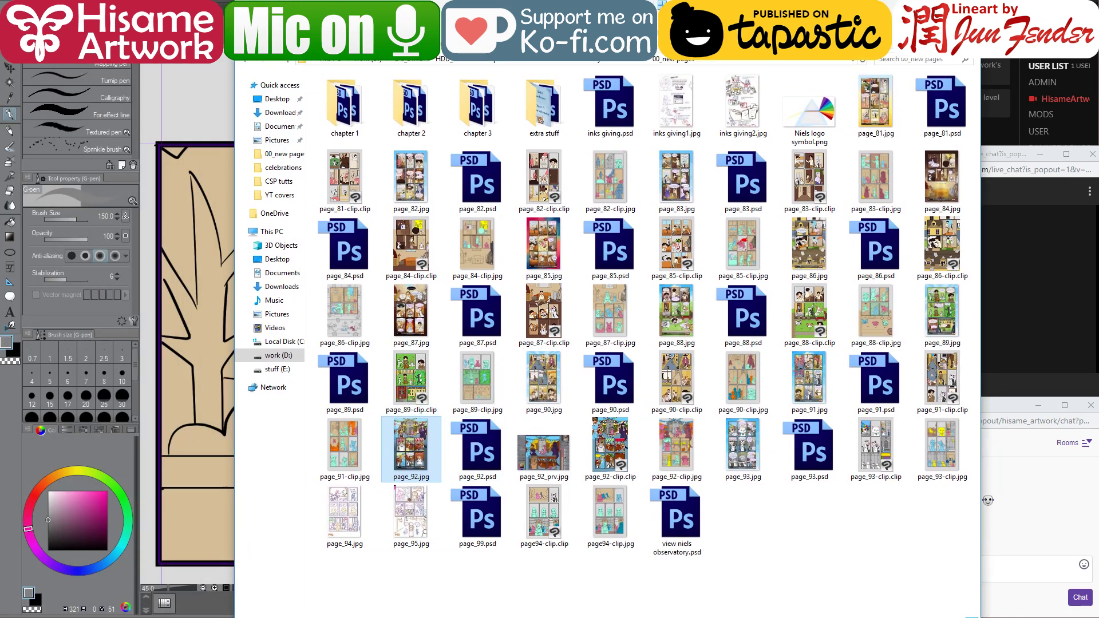
key("ctrl+0")
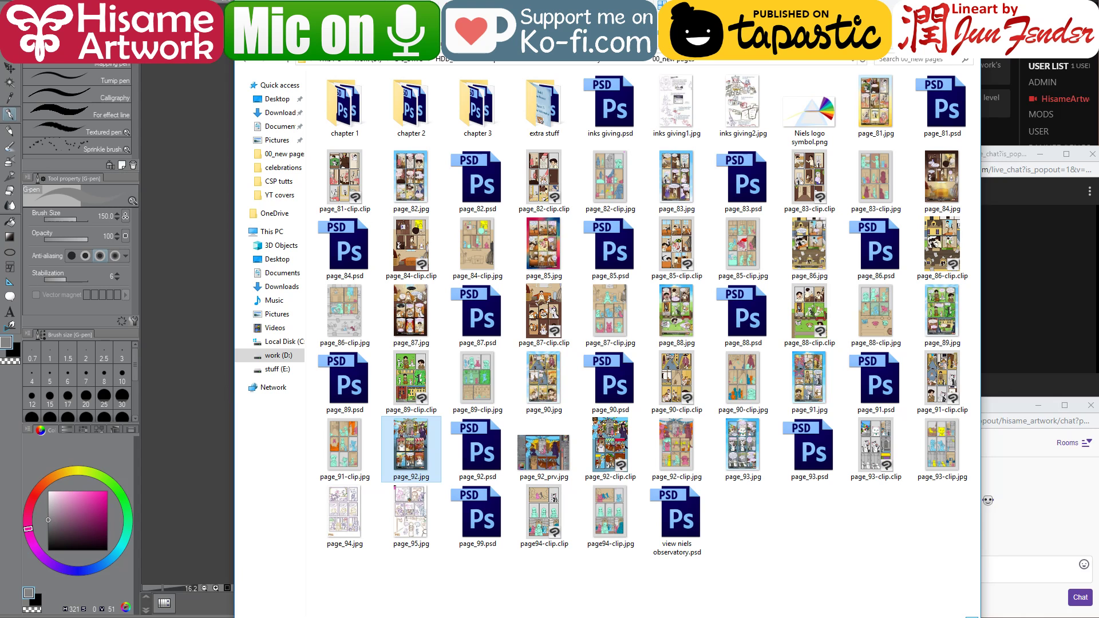
key("ctrl+w")
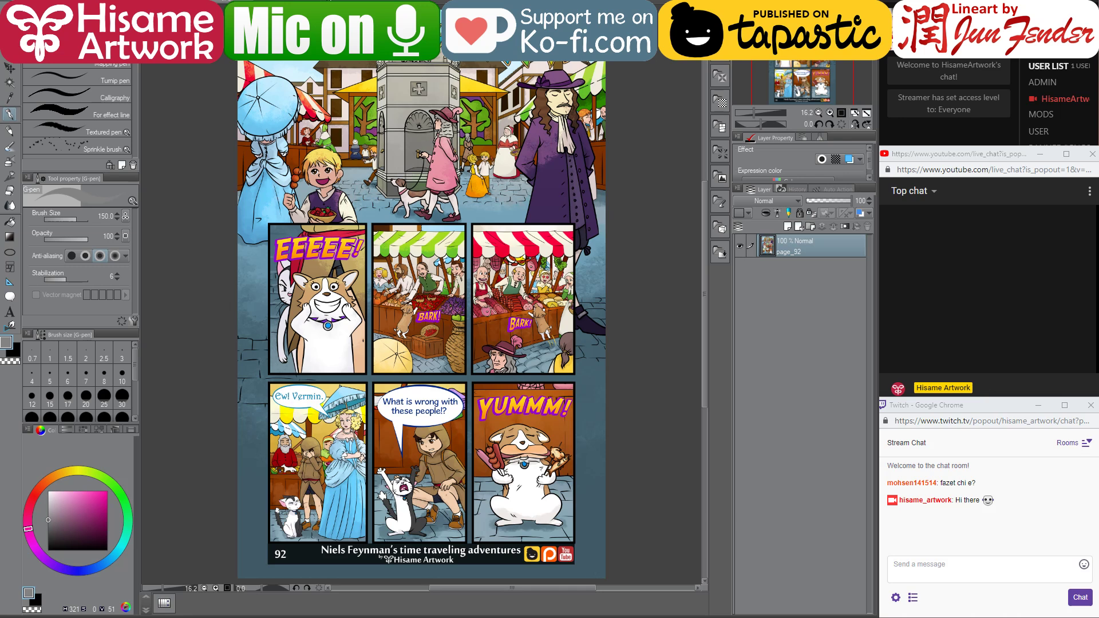
- Sample the green of the stage-backdrop tree on page_92 and fill both trees in panel 1 with it on the BG color layer
scroll(378, 58, "up", 4)
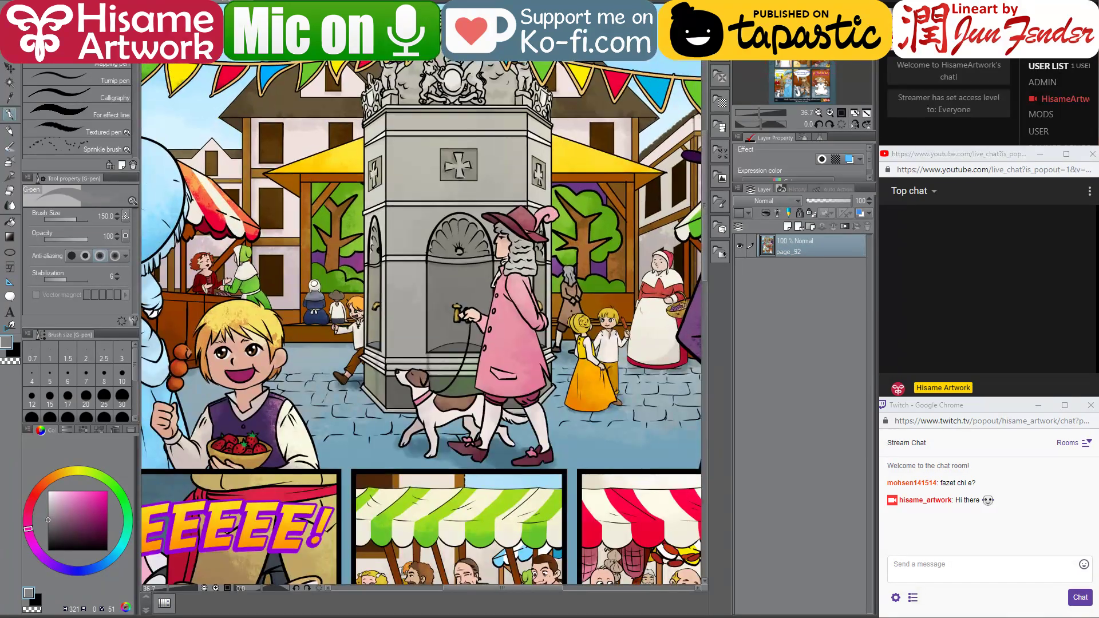
scroll(406, 171, "up", 3)
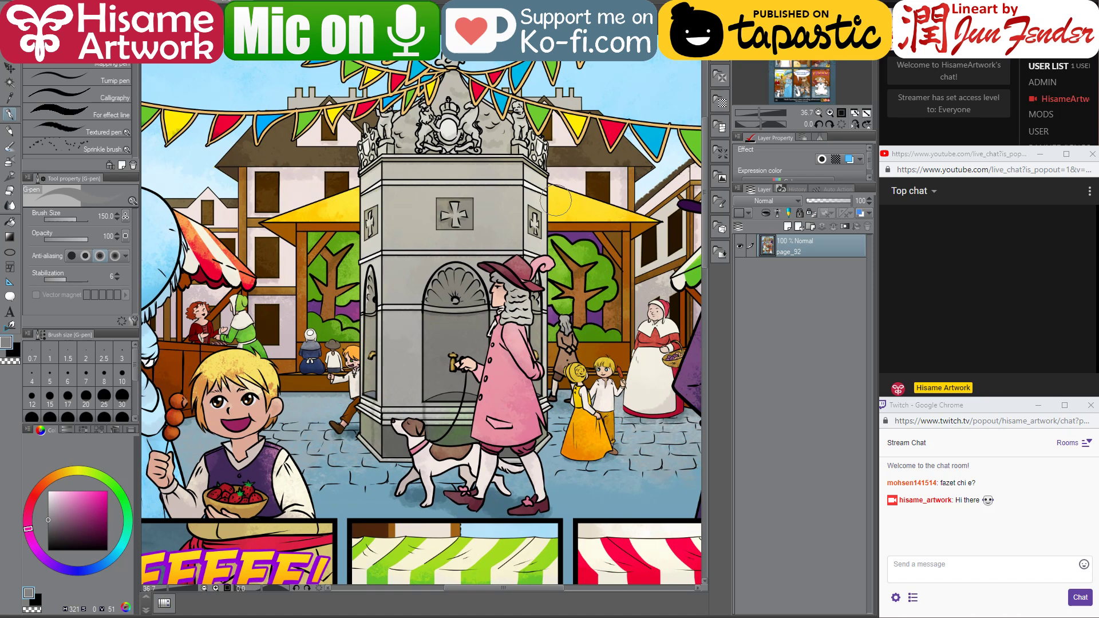
scroll(341, 294, "up", 1)
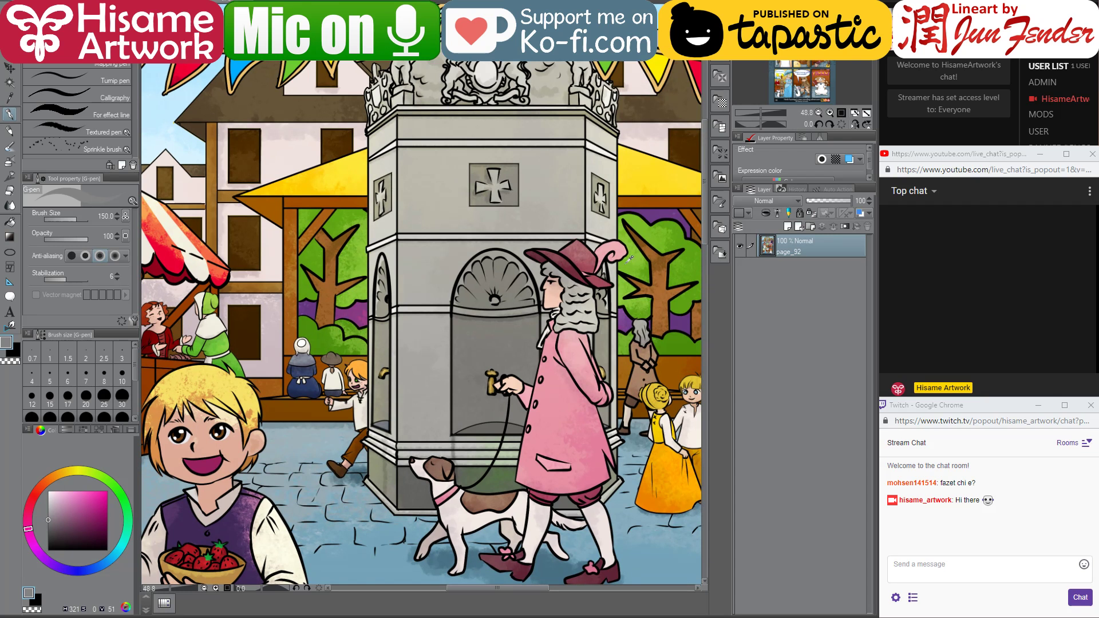
left_click(642, 256, "alt")
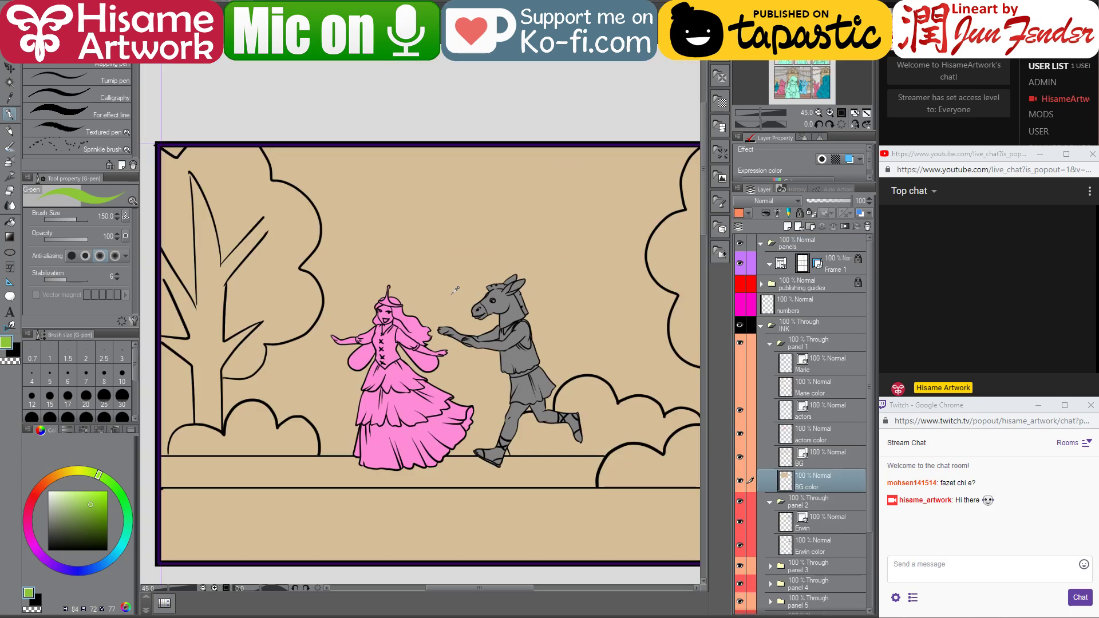
scroll(461, 275, "down", 1)
scroll(388, 298, "up", 1)
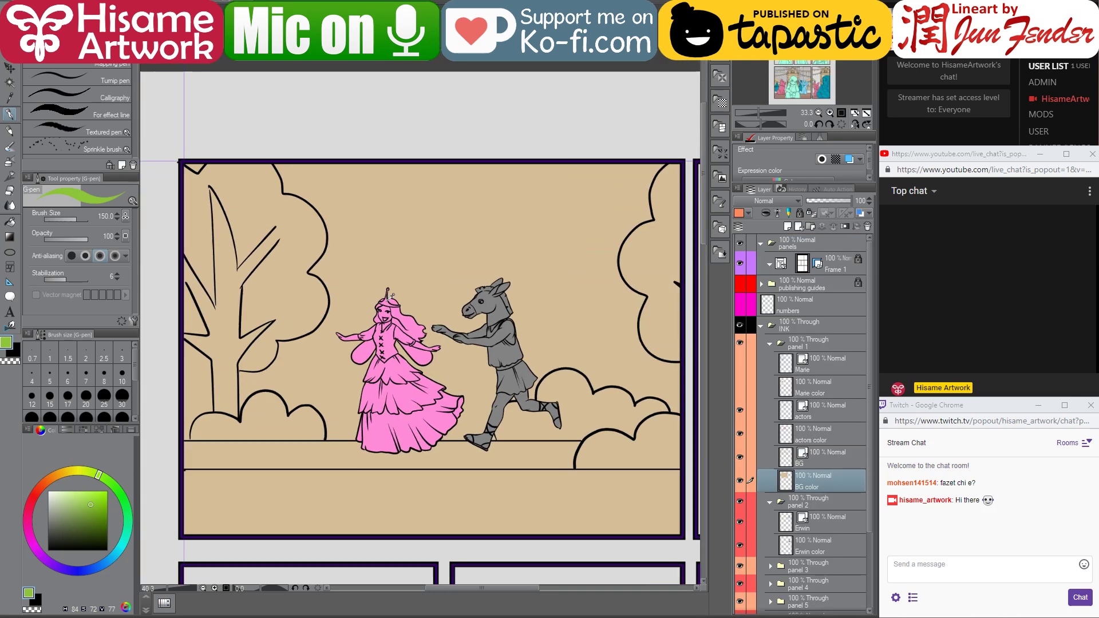
left_click(9, 222)
left_click(276, 279)
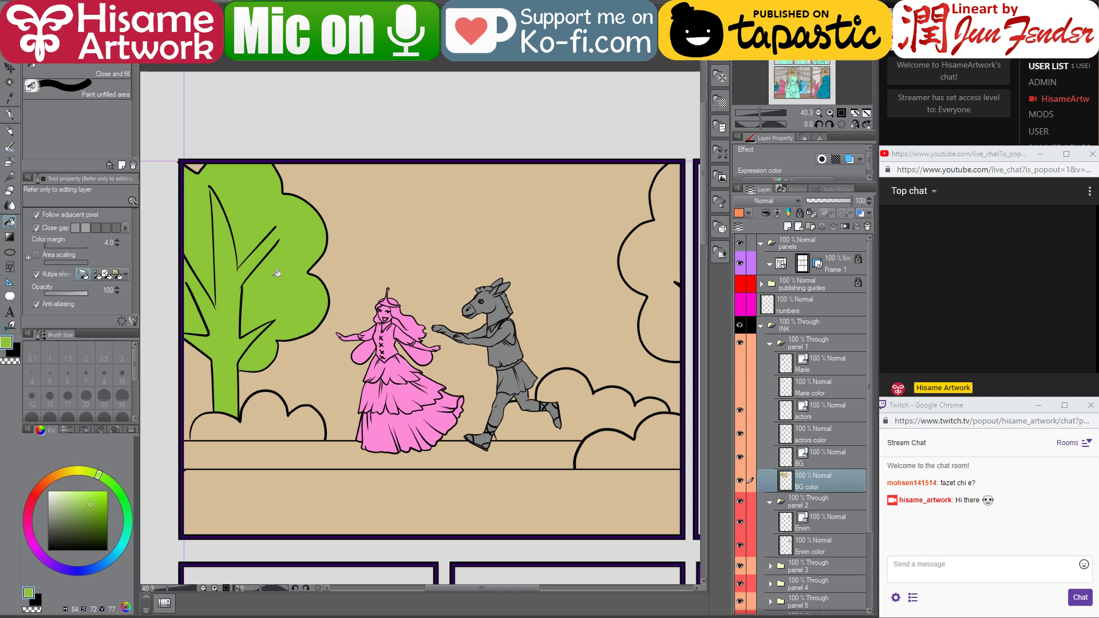
left_click(664, 259)
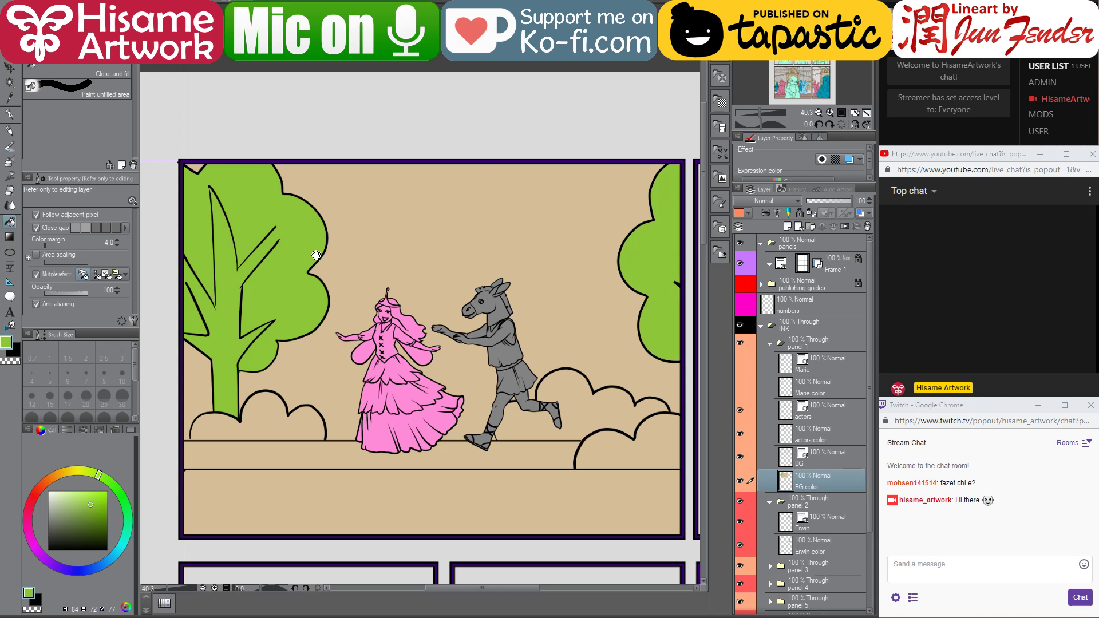
left_click_drag(315, 256, 361, 263)
left_click(219, 3)
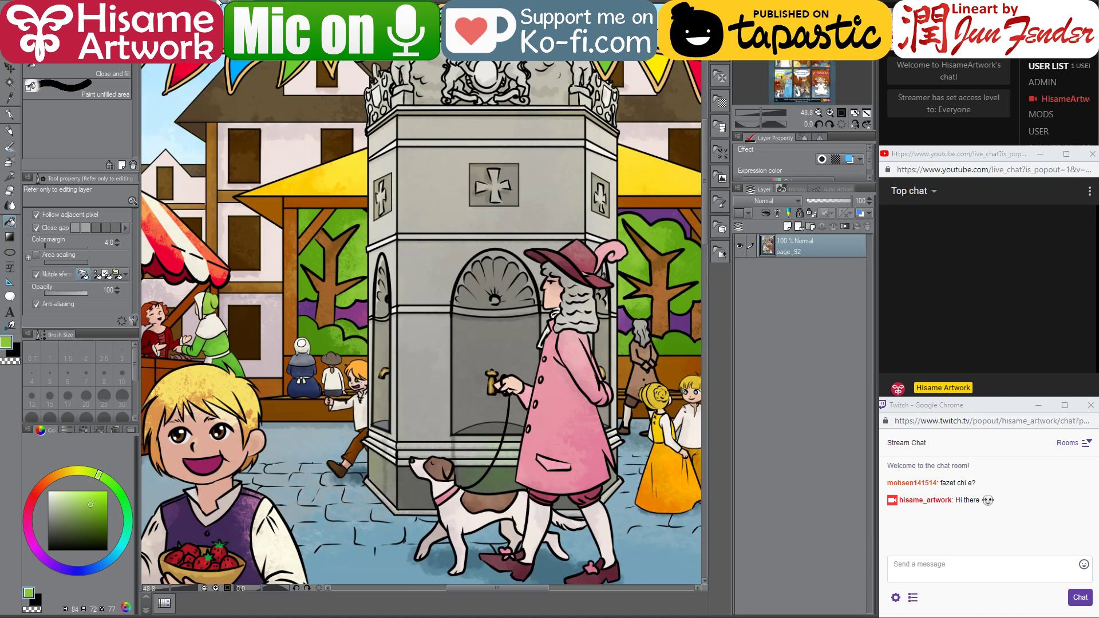
left_click(667, 290, "alt")
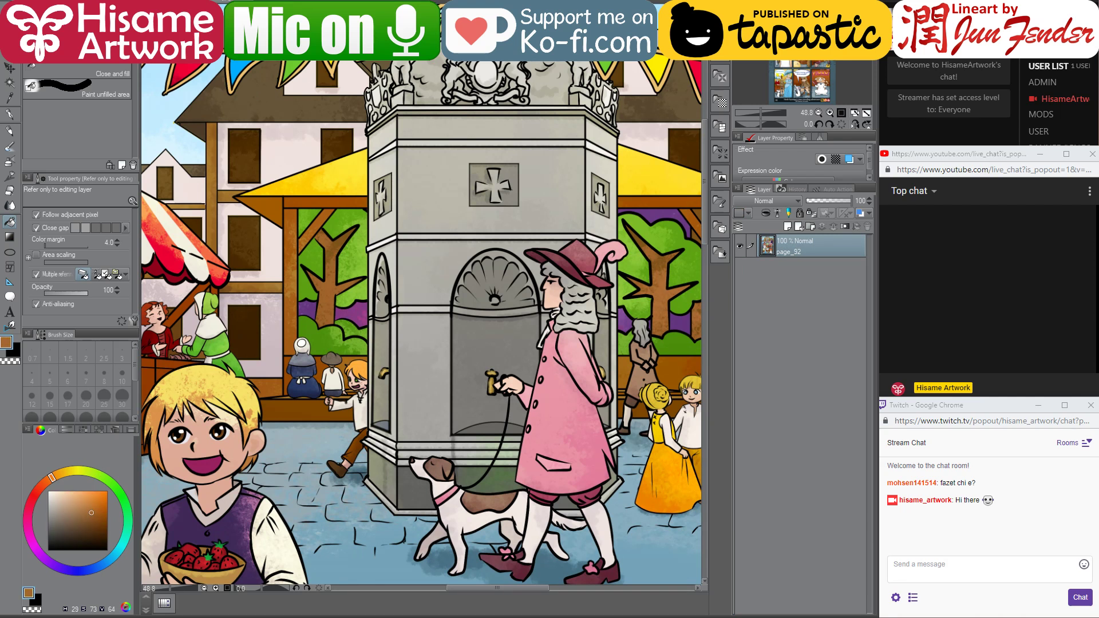
key("ctrl+Tab")
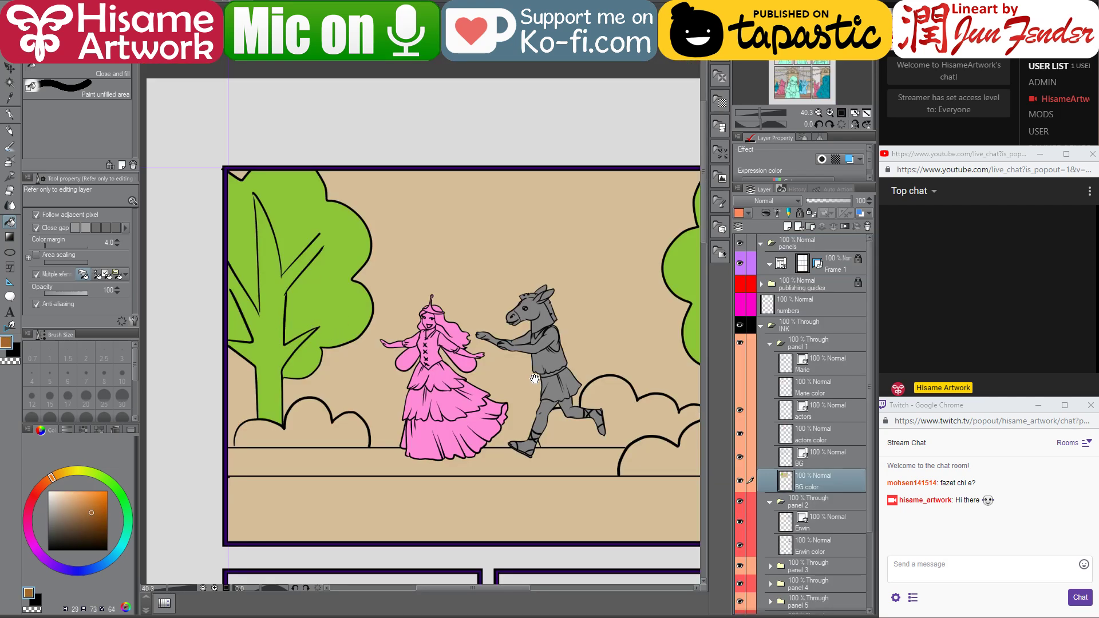
left_click_drag(535, 379, 496, 382)
- Sample the dark green of the bushes on page_92 and fill all the bushes in panel 1 with it
left_click(267, 60)
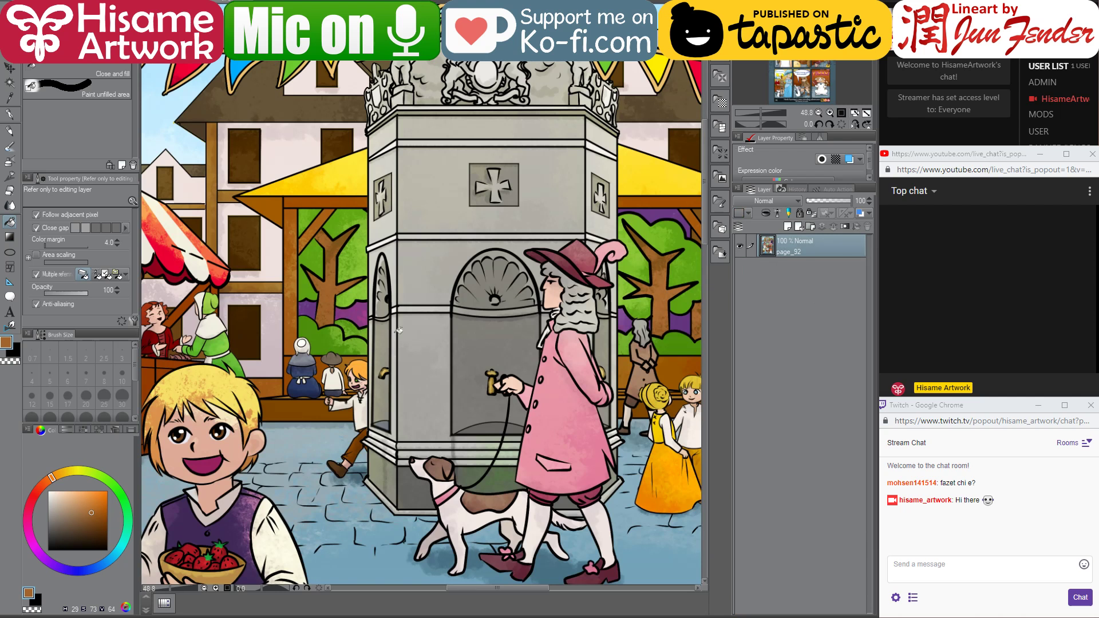
left_click(305, 315, "alt")
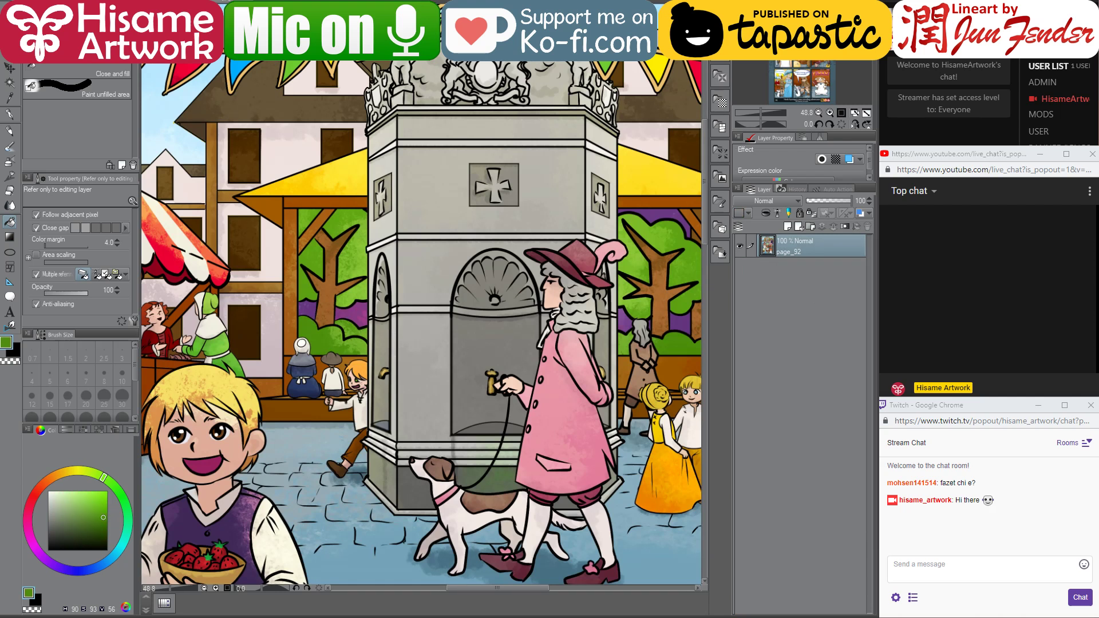
key("ctrl+Tab")
left_click(308, 433)
left_click(635, 458)
left_click(604, 422)
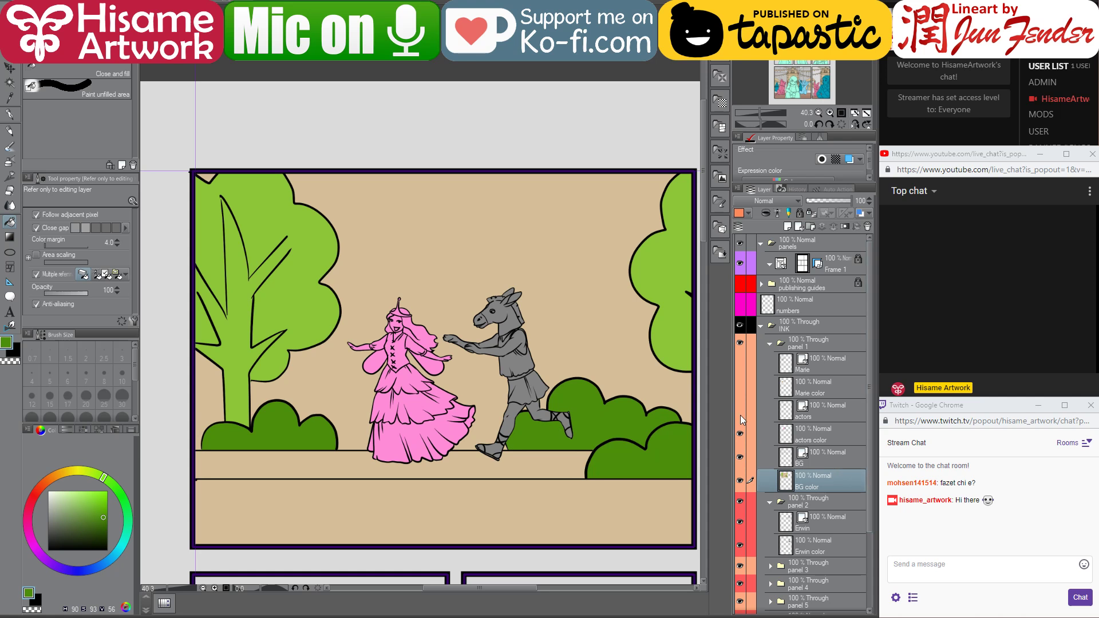
- Hide the actors and actors color layers, and fill panel 1's backdrop with the purple sampled from page_92's stage backdrop
left_click_drag(740, 415, 739, 434)
left_click(516, 420)
left_click_drag(515, 420, 541, 439)
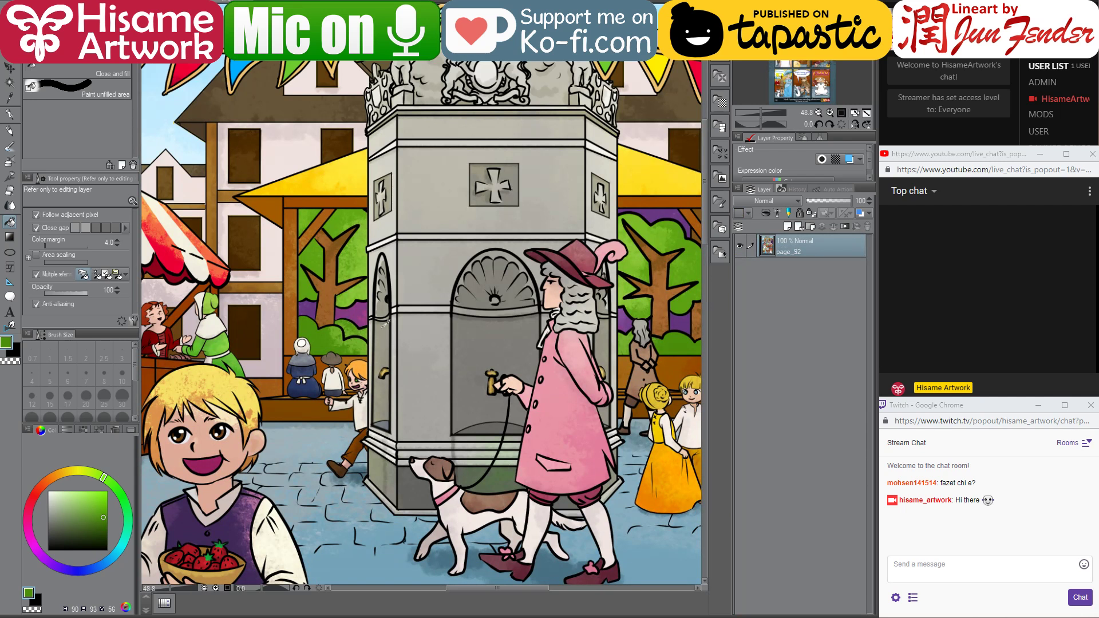
left_click(308, 309, "alt")
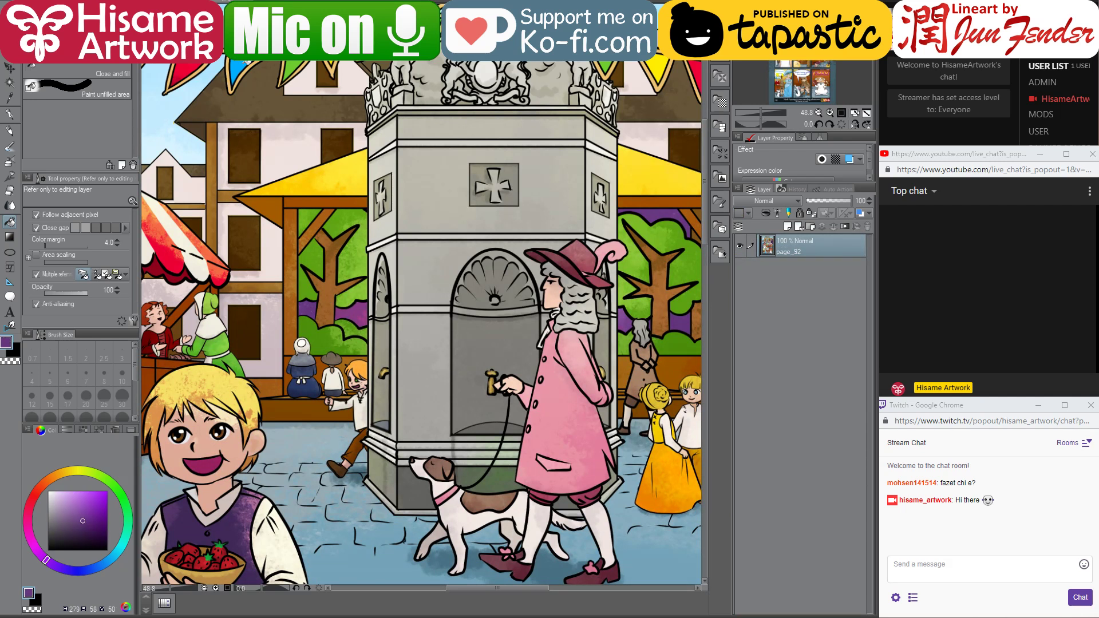
key("ctrl+Tab")
left_click(401, 377)
left_click(221, 405)
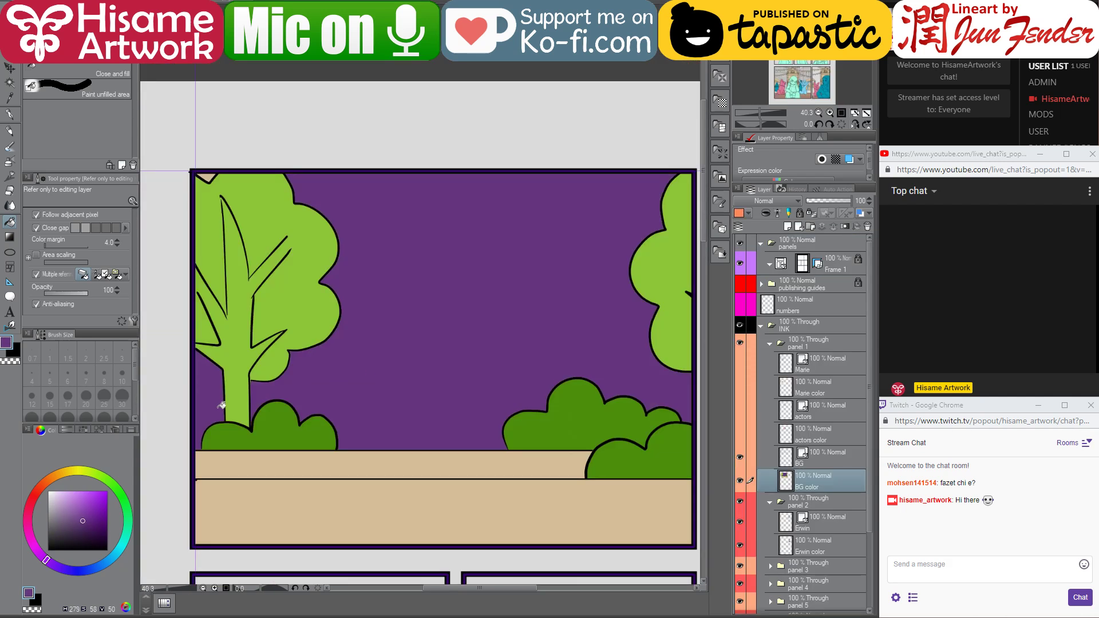
- Sample the light brown of the stage floor on page_92 and fill the narrow stage floor strip in panel 1
key("ctrl+Tab")
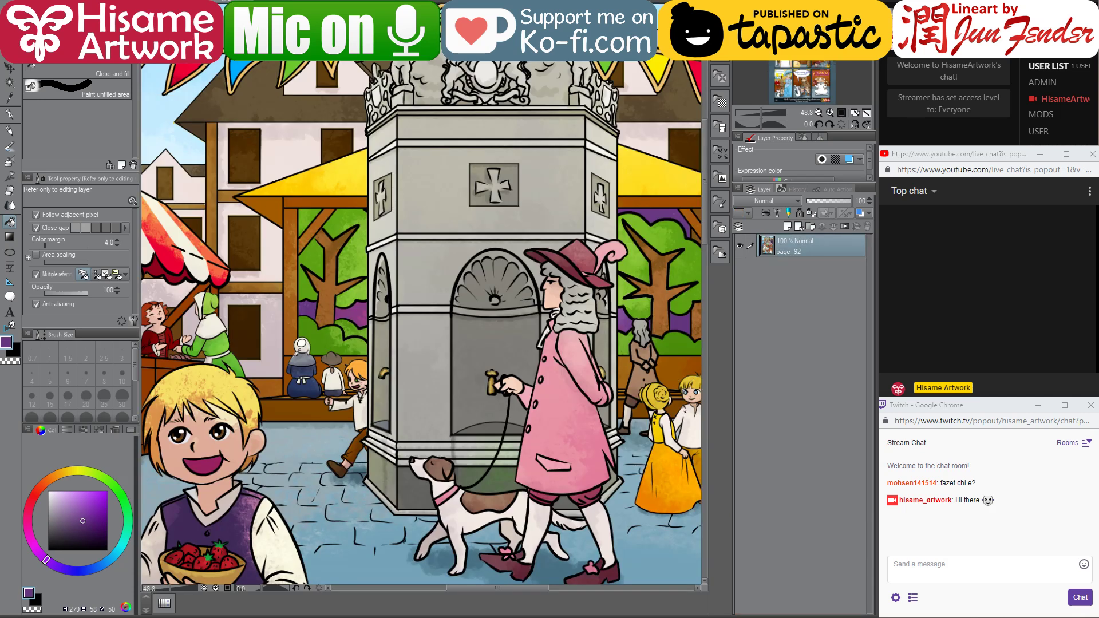
scroll(288, 401, "up", 2)
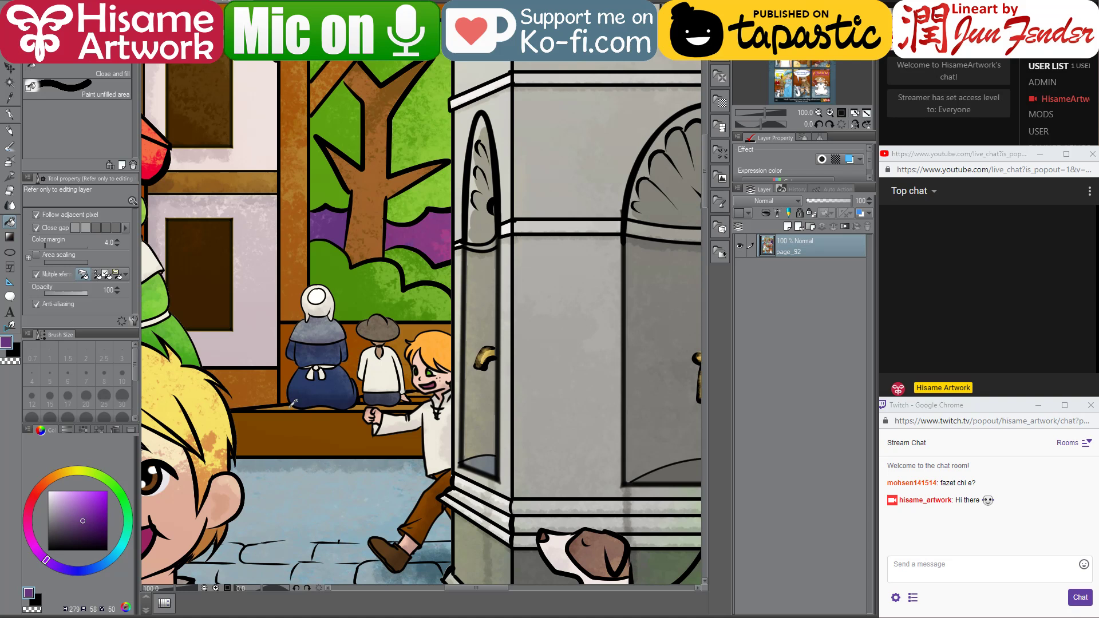
left_click(289, 405, "alt")
scroll(289, 406, "down", 3)
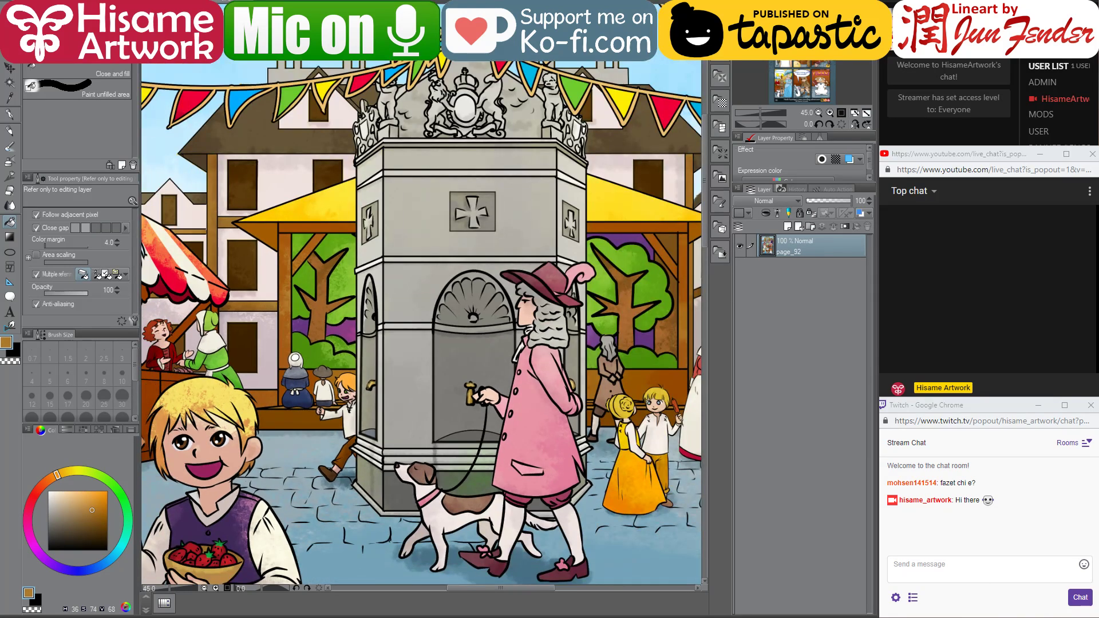
key("ctrl+Tab")
left_click(374, 463)
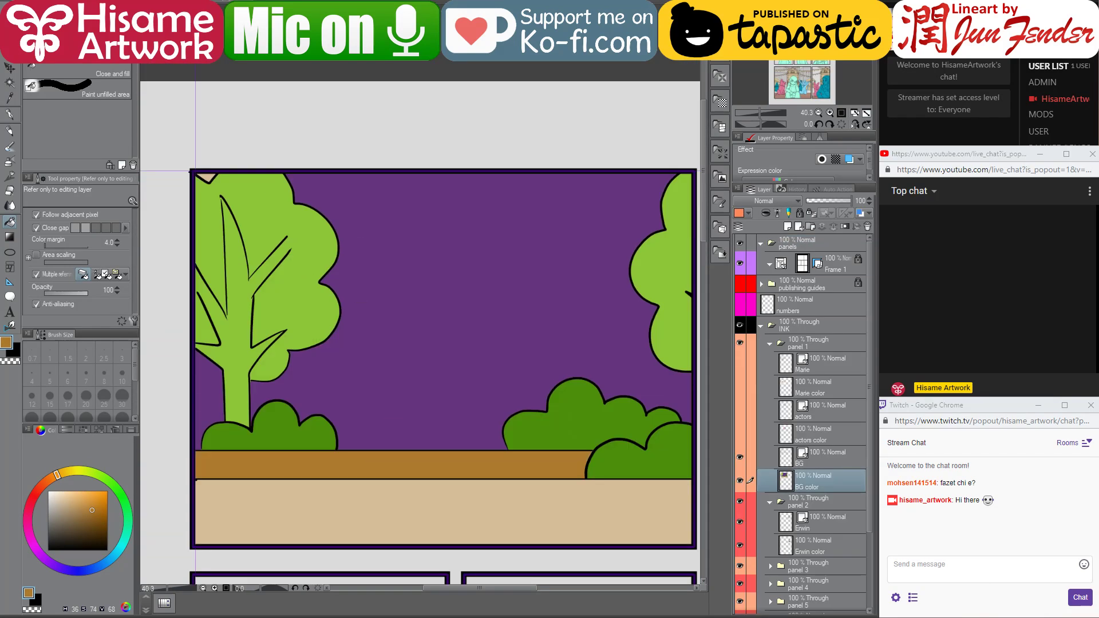
- Sample the dark brown of the stage front on page_92 and fill the wide band below panel 1's stage floor
key("ctrl+Tab")
left_click(293, 417, "alt")
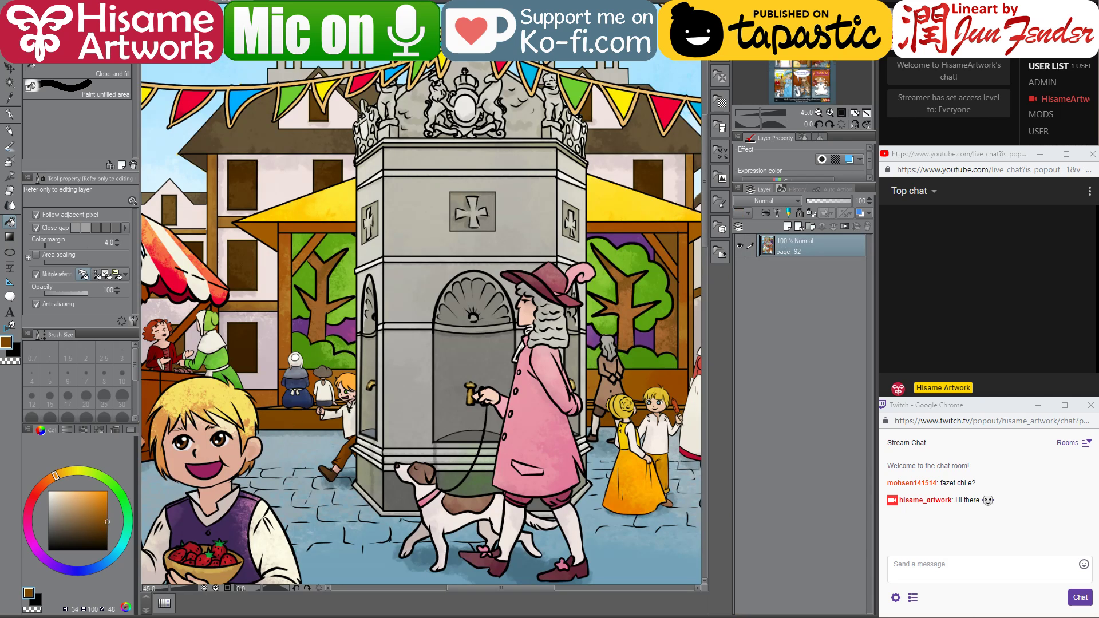
key("ctrl+Tab")
left_click(404, 511)
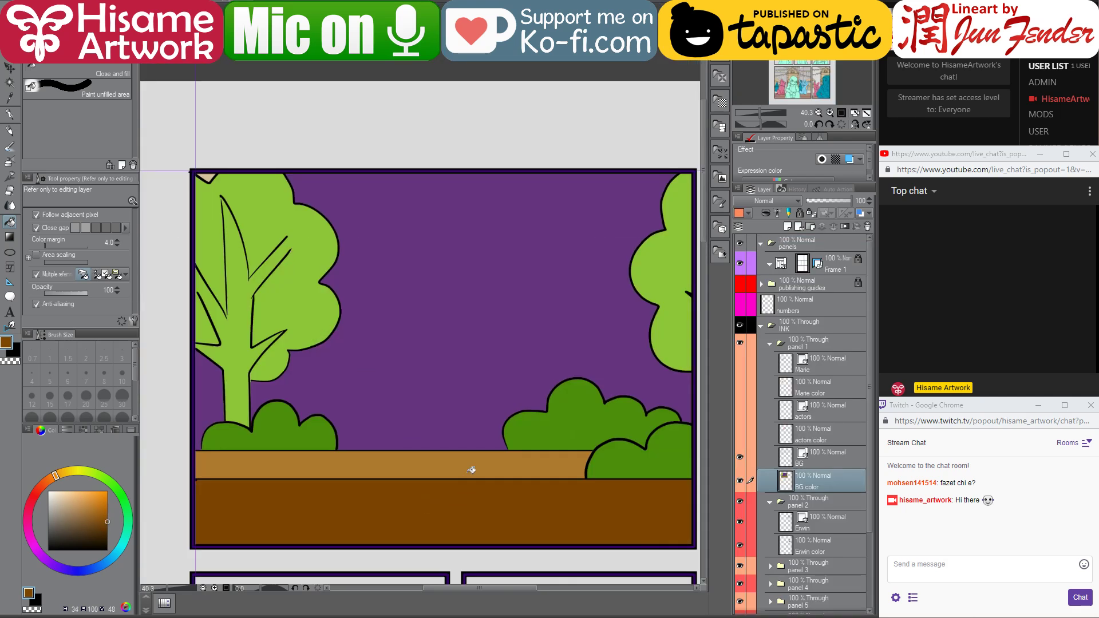
- Sample the tree-trunk brown on page_92 and paint a G-pen stroke down the trunk of panel 1's left tree
mouse_move(458, 386)
left_mouse_down()
mouse_move(441, 383)
mouse_move(446, 403)
left_mouse_up()
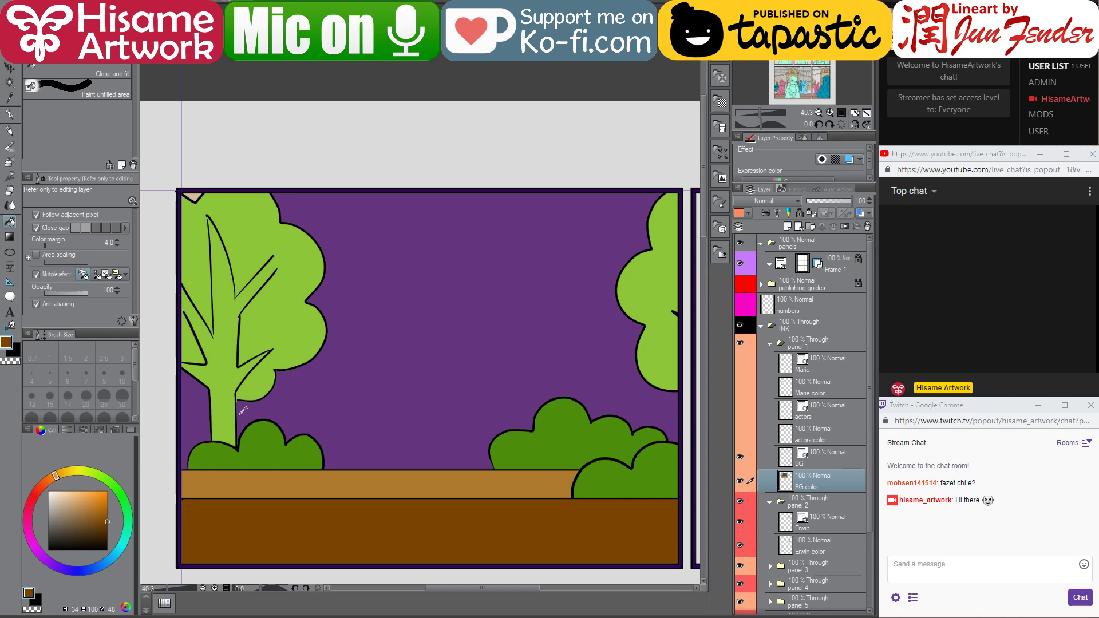
key("ctrl+Tab")
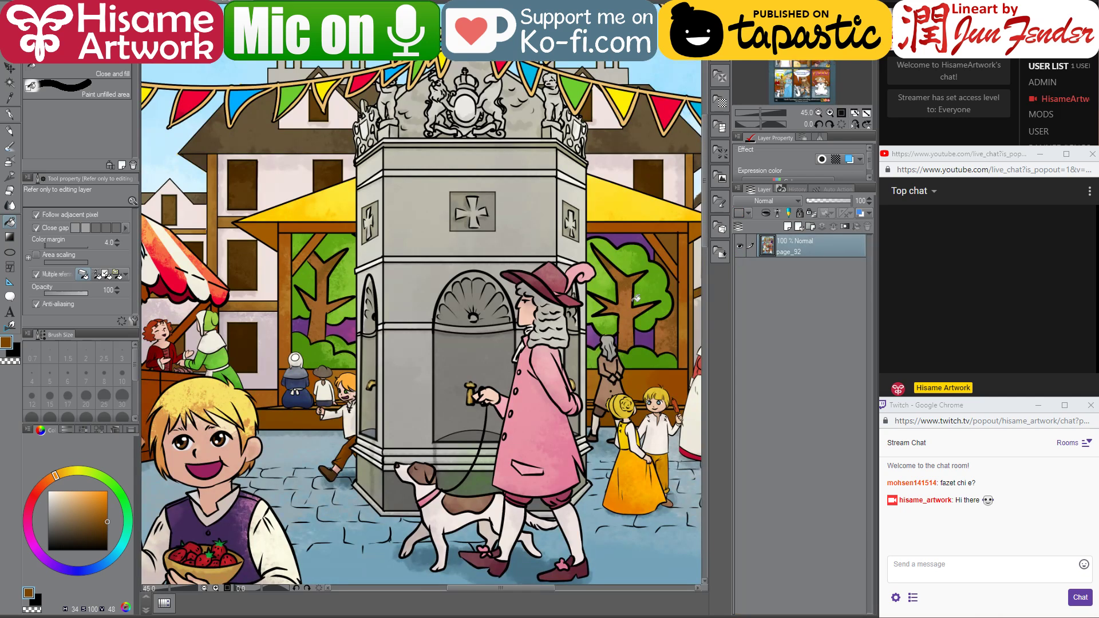
left_click(633, 302, "alt")
key("ctrl+Tab")
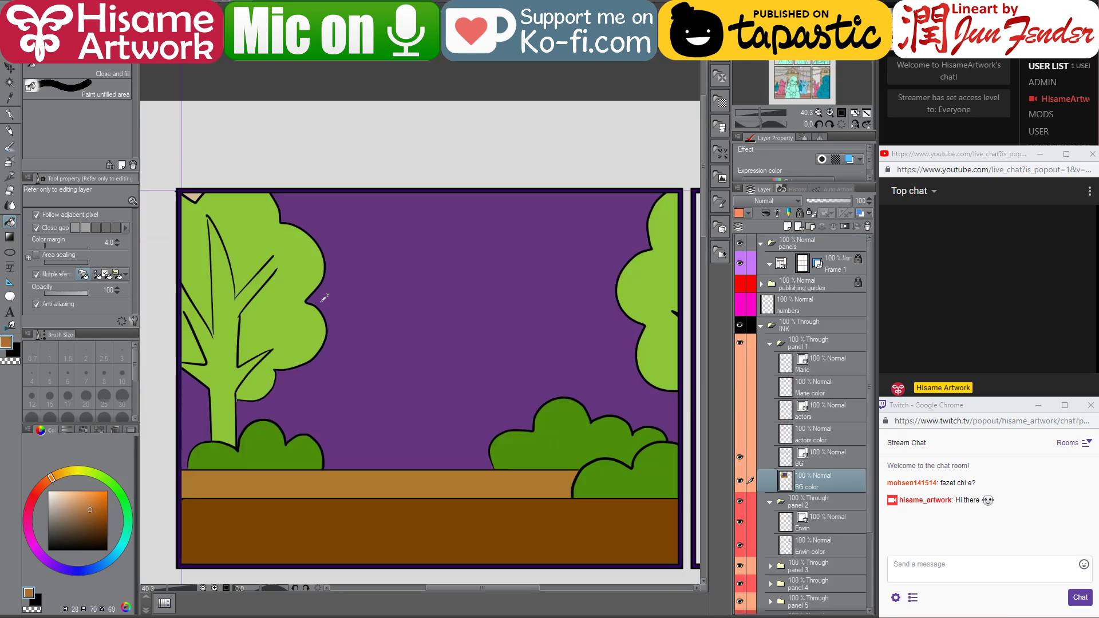
scroll(478, 346, "up", 2)
scroll(478, 346, "up", 2)
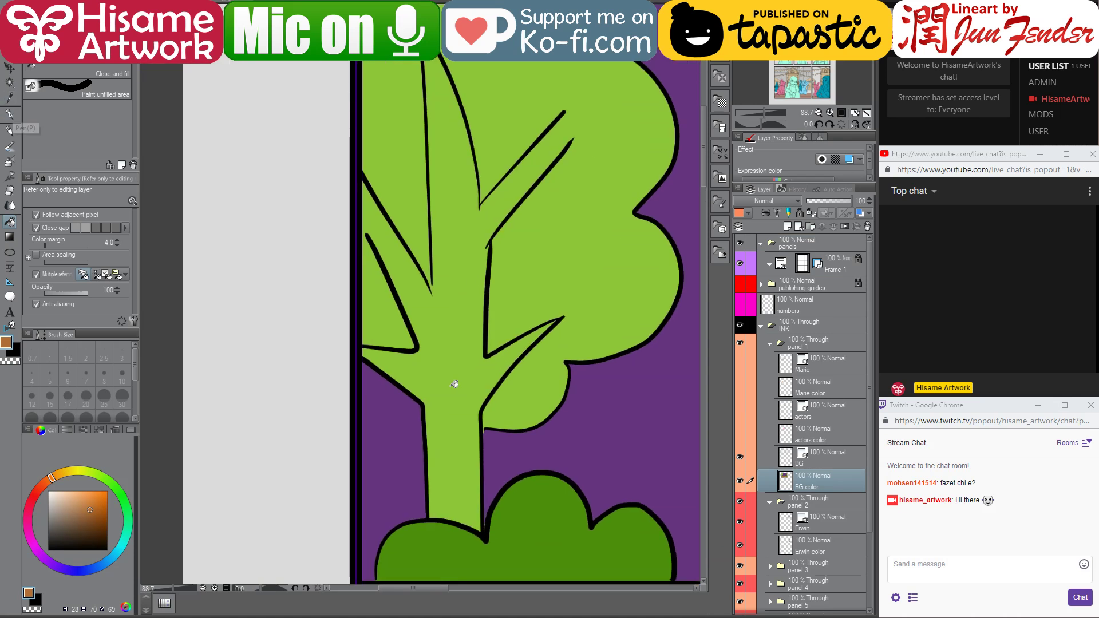
left_click(9, 117)
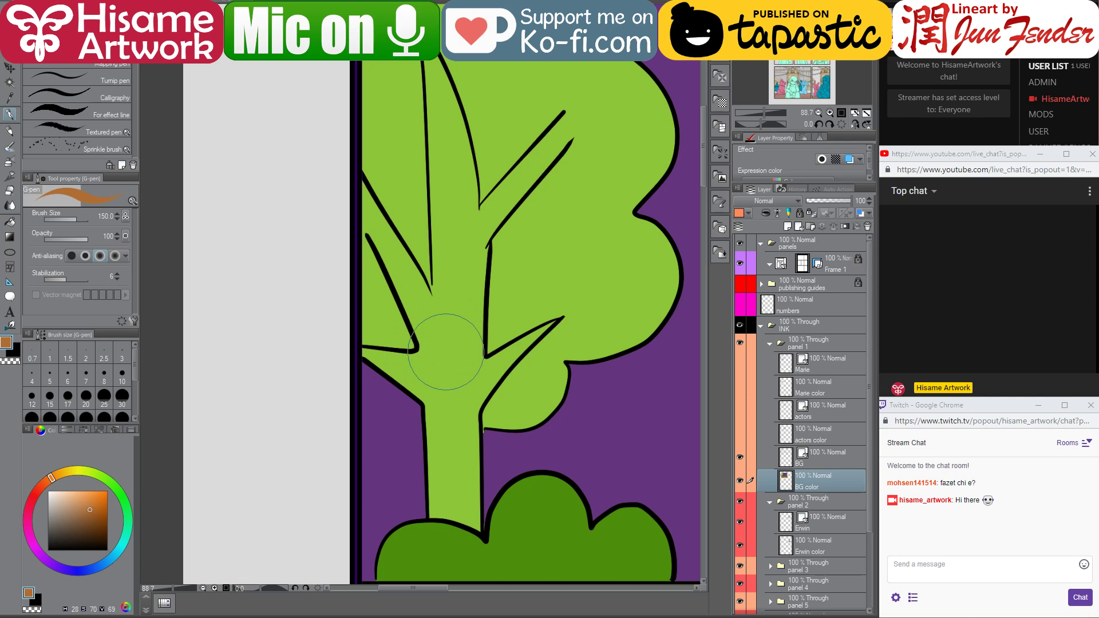
left_click_drag(452, 303, 458, 418)
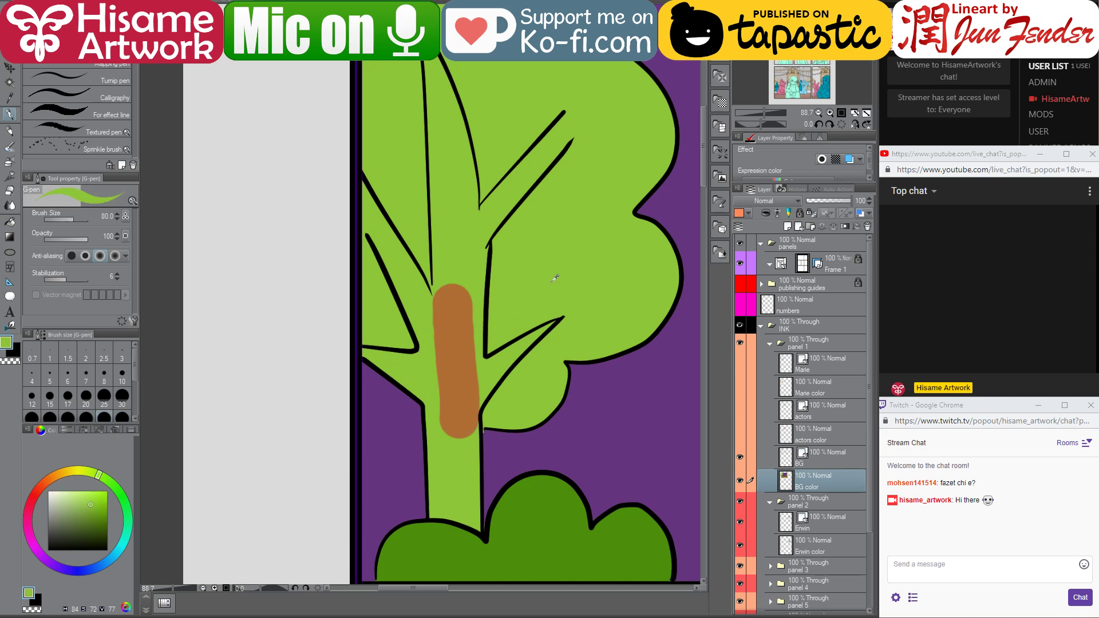
- Paint the missing foliage at the left tree's panel edge with the sampled leaf green, using the G-pen at size 300
left_click(500, 364, "alt")
key("bracketright")
key("bracketright")
key("bracketright")
key("bracketright")
key("bracketright")
key("bracketright")
left_click(405, 335)
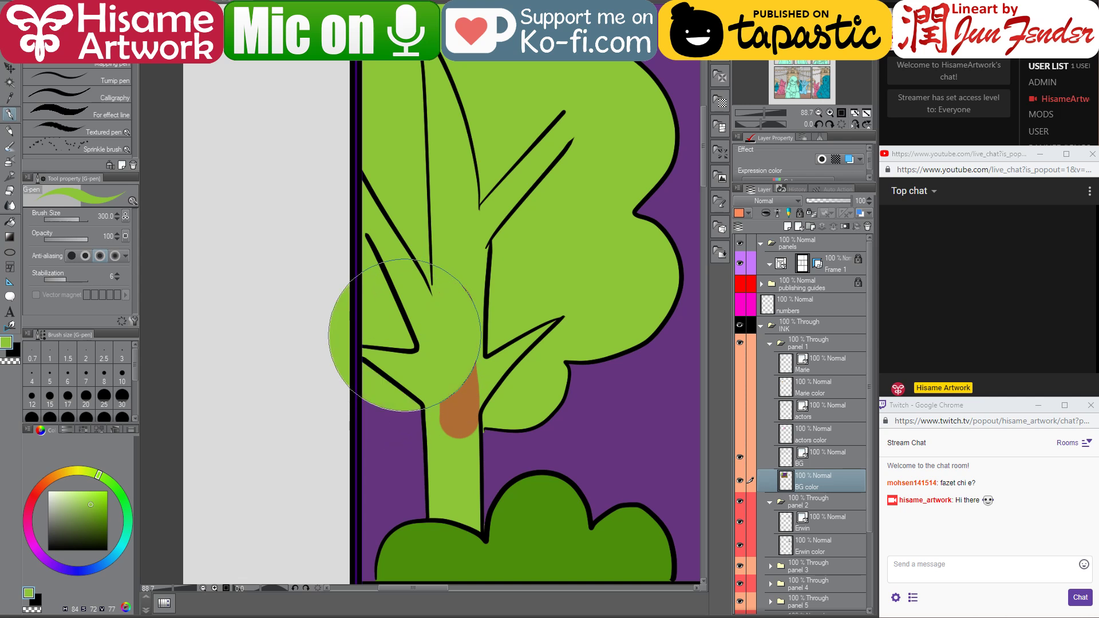
- Close the left tree's open branch ends with the trunk brown at G-pen size 30, and fill the trunk and branches
left_click(470, 408, "alt")
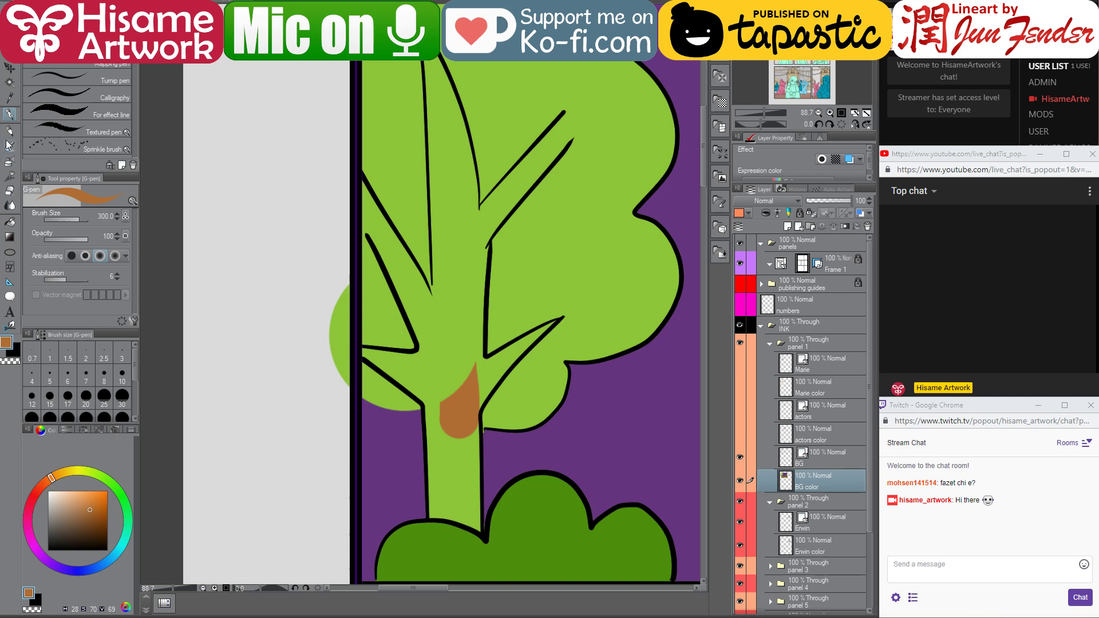
key("bracketleft")
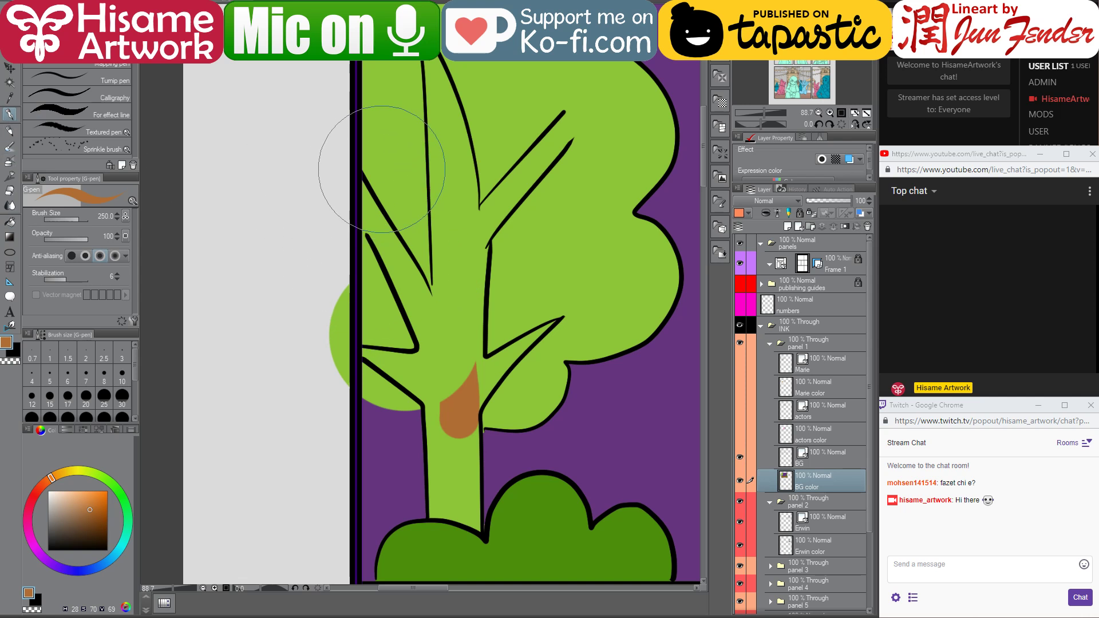
key("bracketleft")
key("bracketleft")
key("bracketleft")
key("bracketleft")
key("bracketleft")
mouse_move(373, 232)
left_mouse_down()
mouse_move(359, 183)
mouse_move(356, 207)
mouse_move(388, 258)
left_mouse_up()
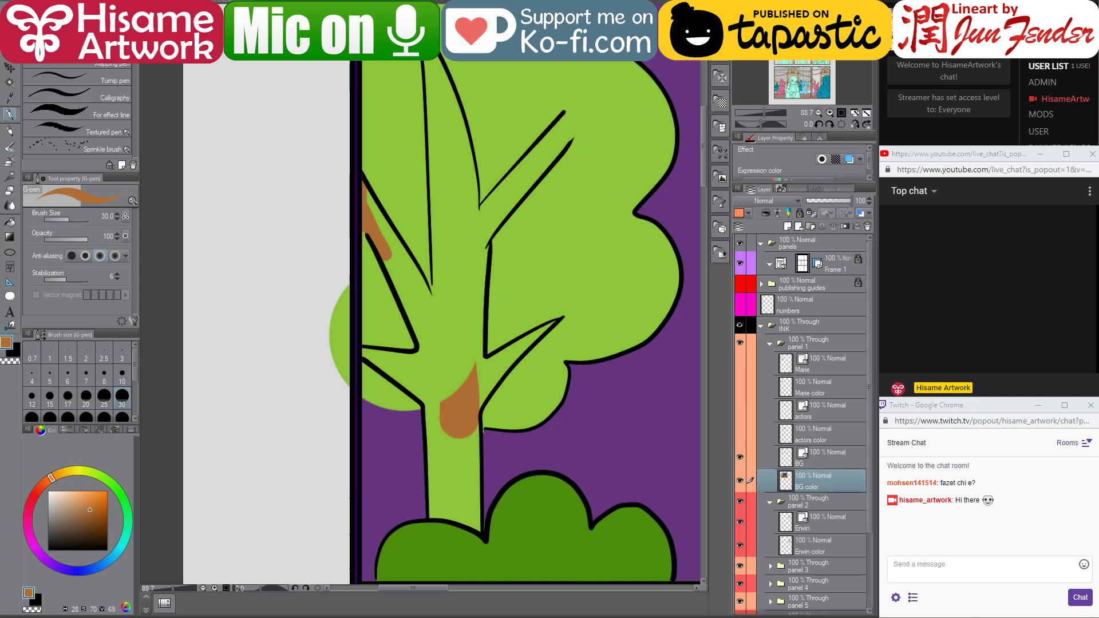
left_click_drag(567, 117, 572, 134)
left_click(9, 222)
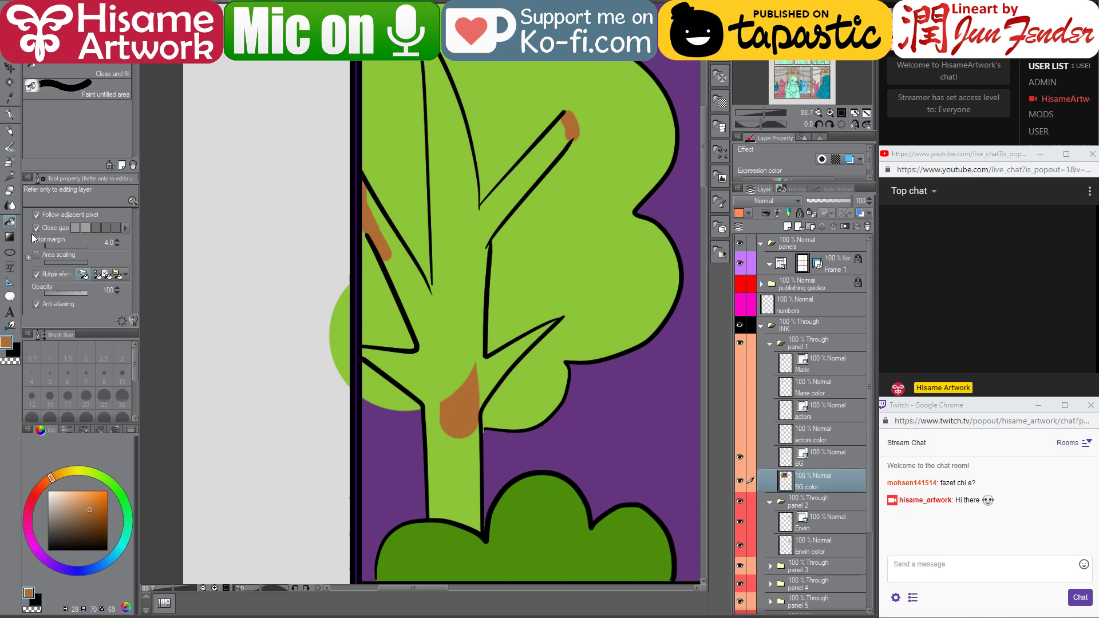
left_click(455, 285)
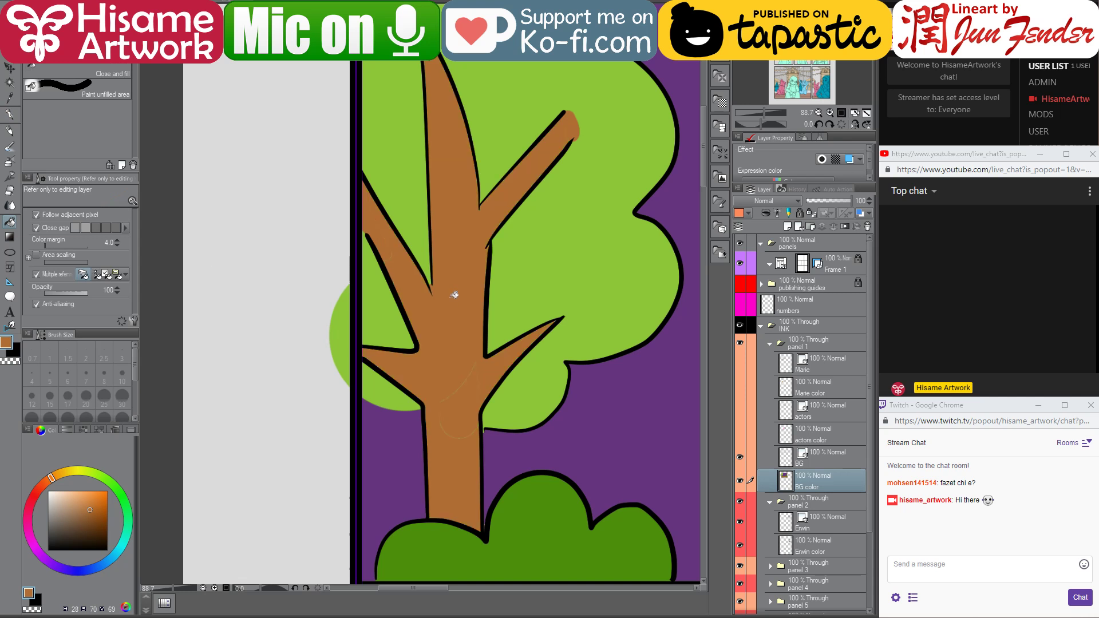
- Trim the brown overflow at the upper-right branch tip of the left tree with the sampled leaf green
left_click(9, 114)
left_click(577, 67, "alt")
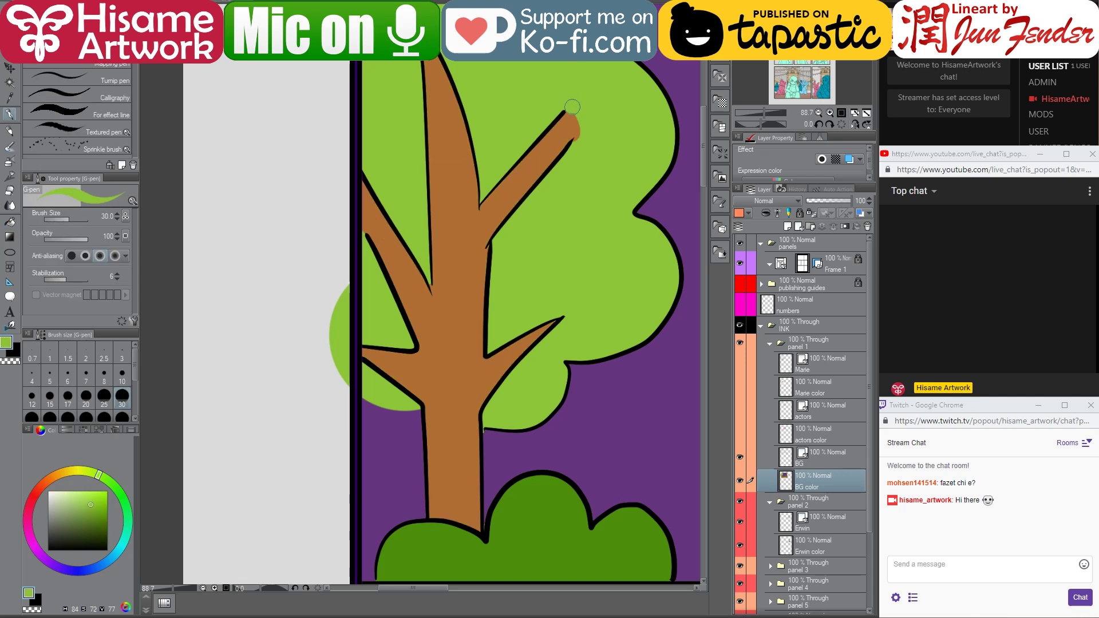
left_click_drag(570, 106, 572, 140)
left_click_drag(565, 102, 572, 140)
- Sample the backdrop purple and fill the small unpainted gap above the left tree in panel 1's corner
scroll(289, 284, "down", 5)
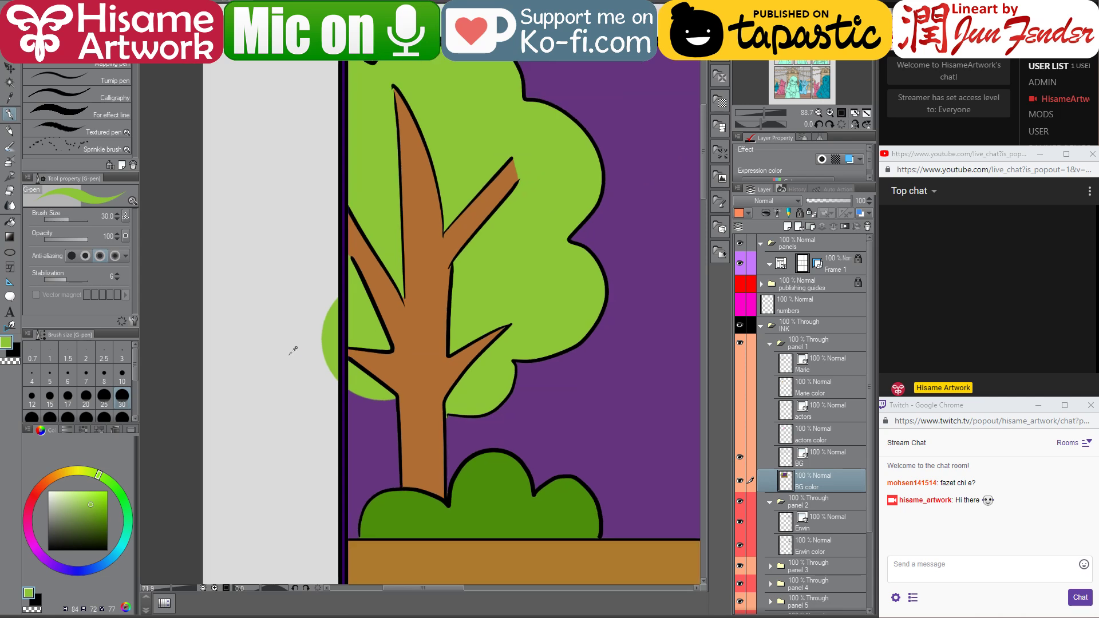
scroll(316, 280, "up", 2)
left_click(467, 259, "alt")
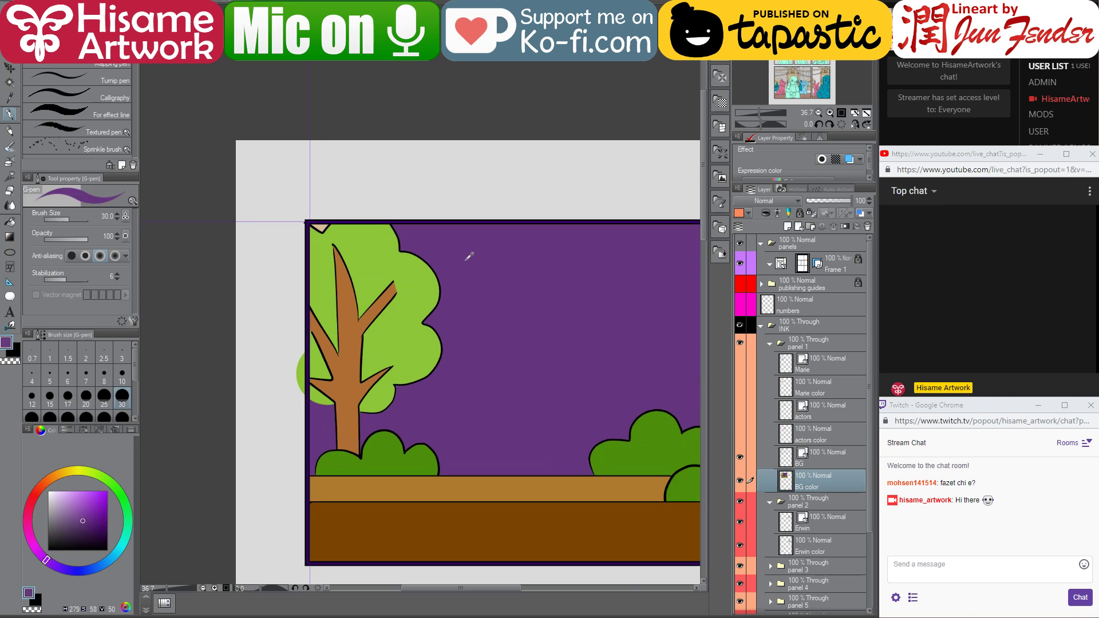
left_click(10, 223)
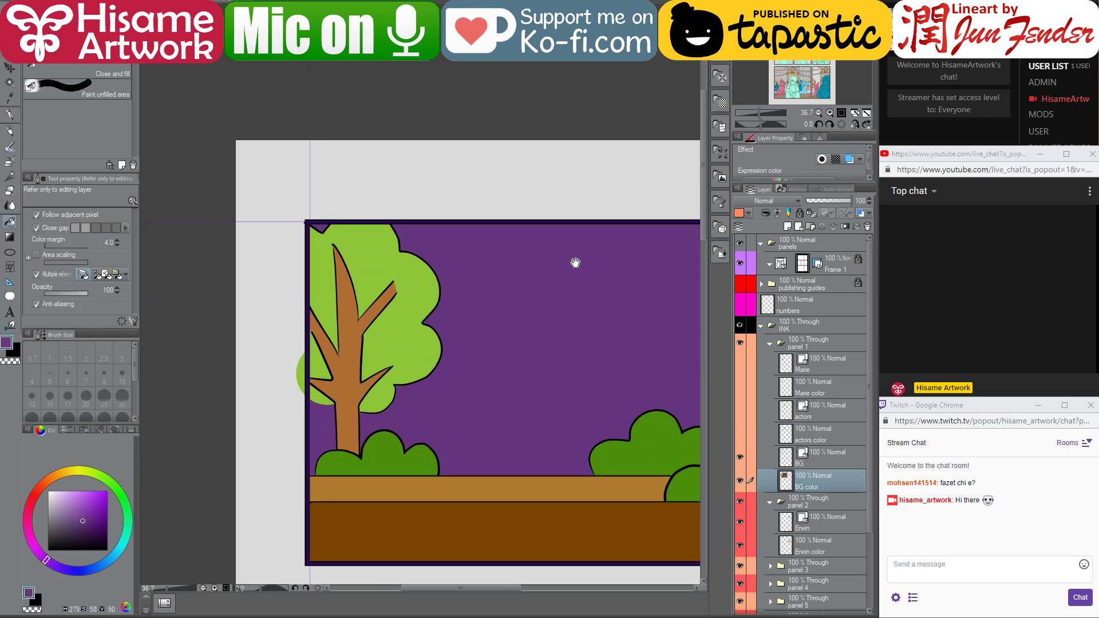
- Show the Marie, Marie color, actors and actors color layers again, and switch to the Move layer tool
left_click_drag(575, 263, 460, 261)
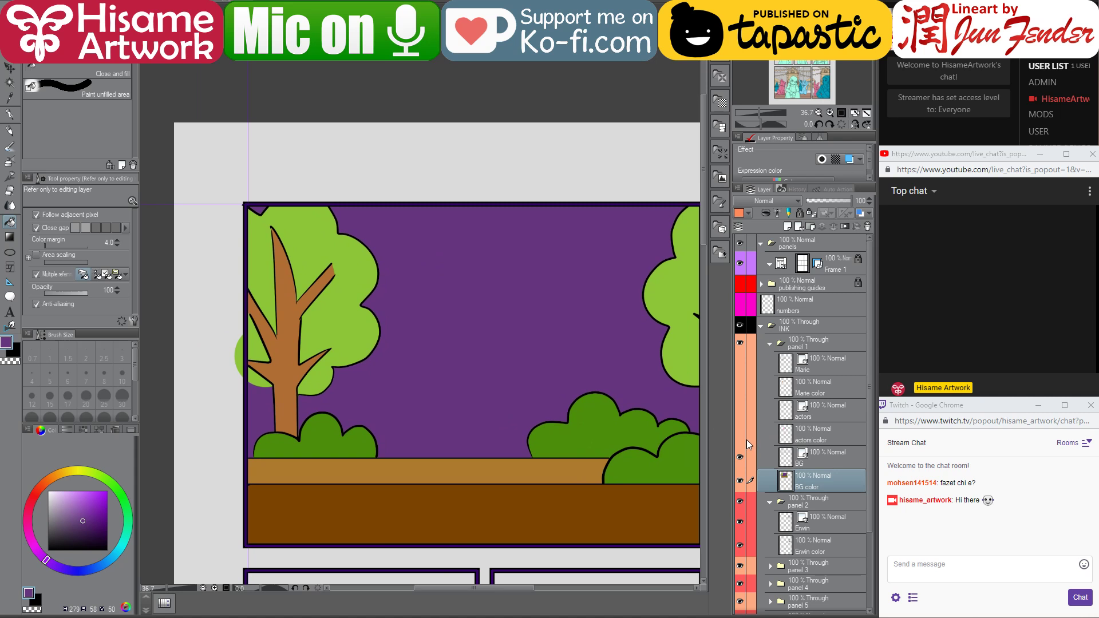
left_click_drag(748, 364, 748, 434)
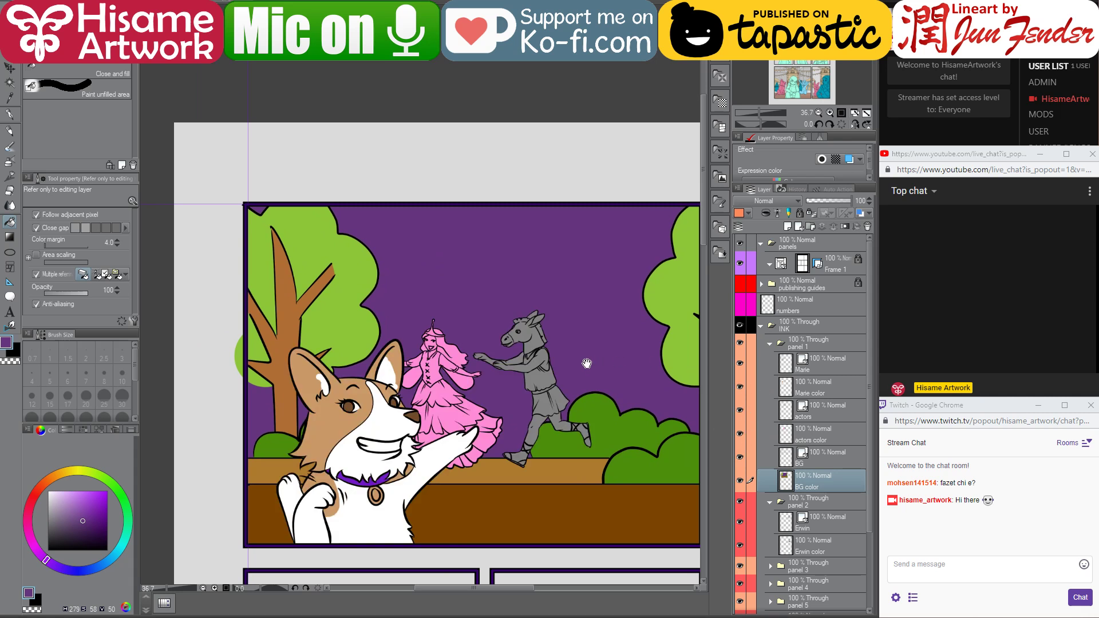
left_click_drag(586, 363, 535, 345)
scroll(361, 372, "down", 1)
scroll(393, 390, "down", 1)
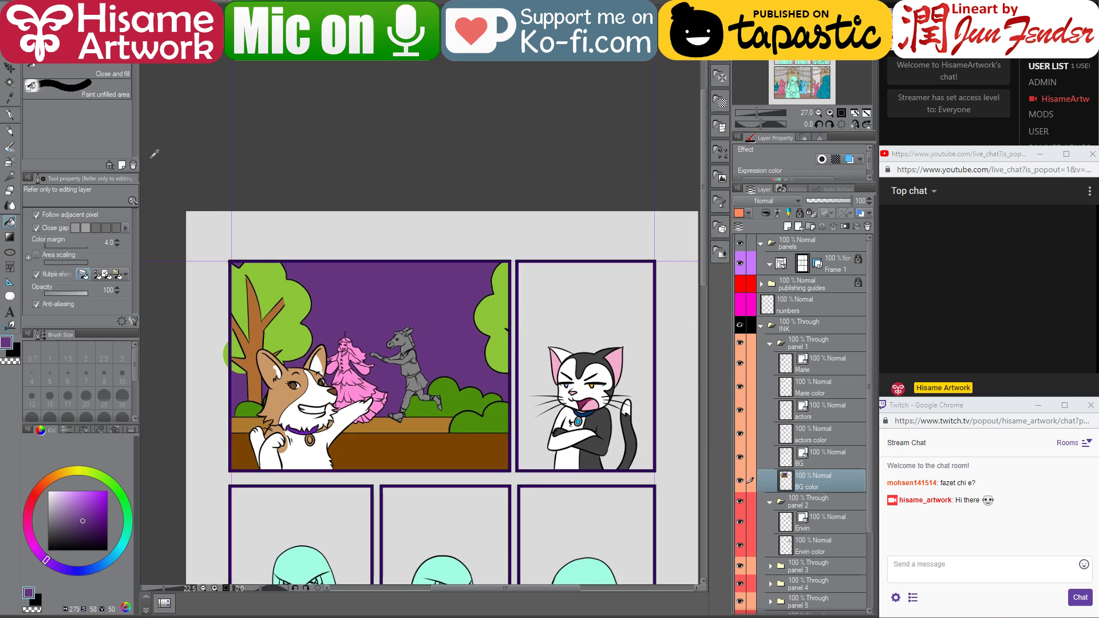
key("k")
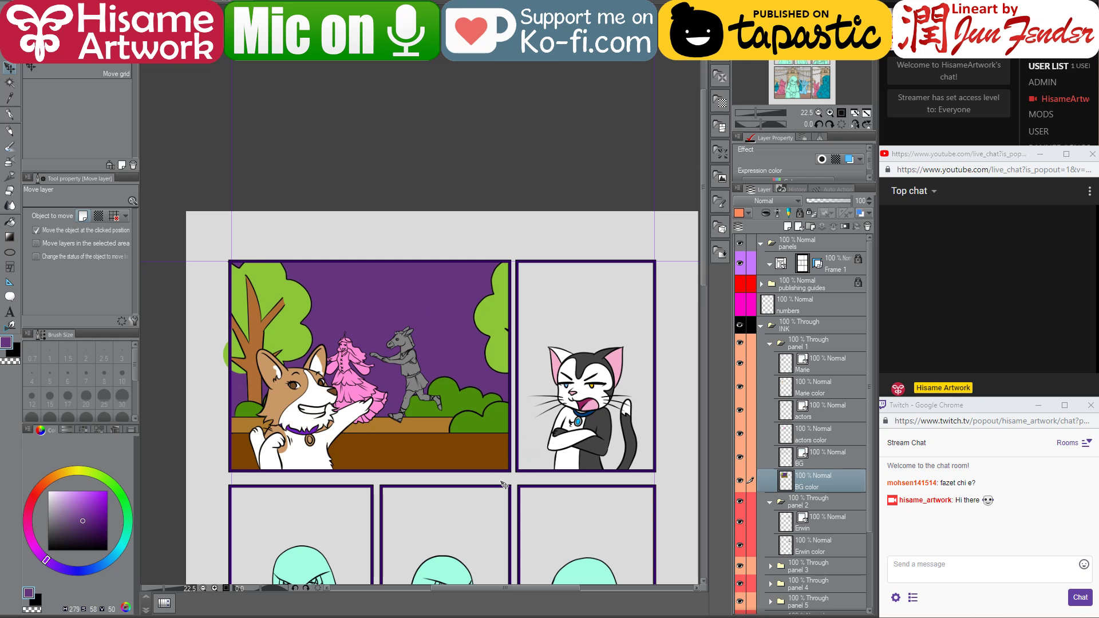
- Switch to panel 3's Niels color layer and load the flat hooded figure on it as a selection
scroll(503, 484, "up", 2)
left_click_drag(531, 453, 510, 406)
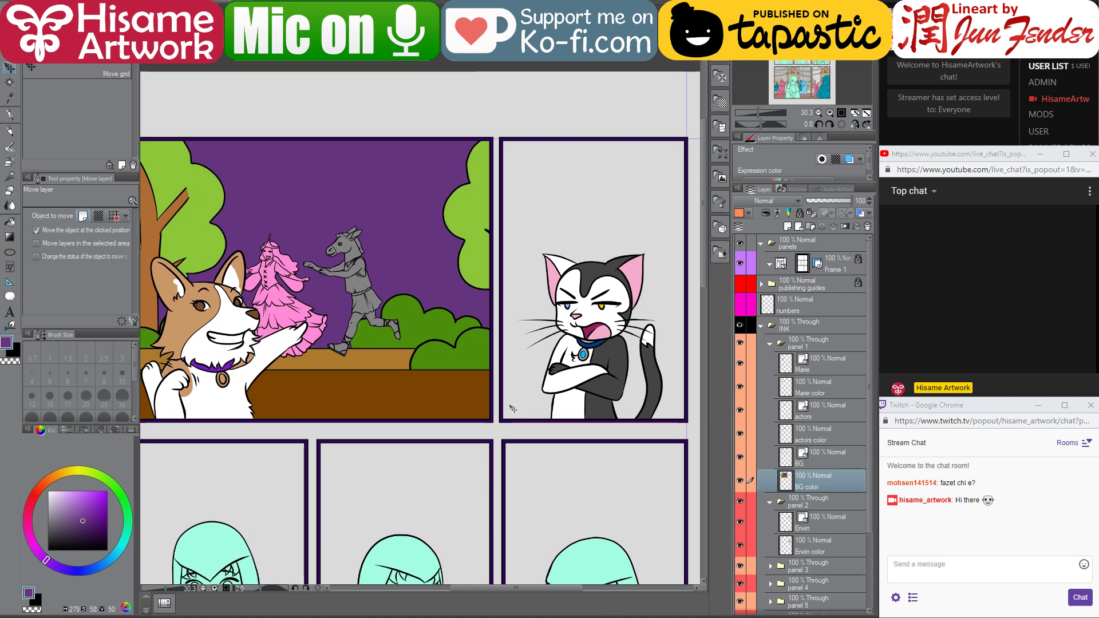
left_click_drag(502, 401, 516, 184)
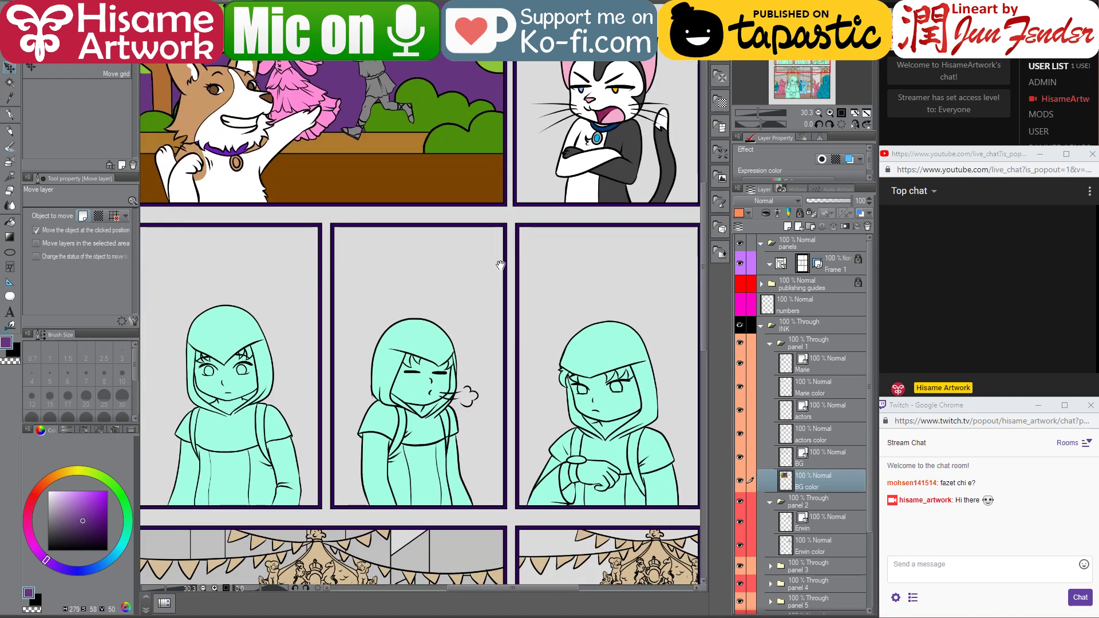
left_click_drag(493, 249, 518, 293)
key("o")
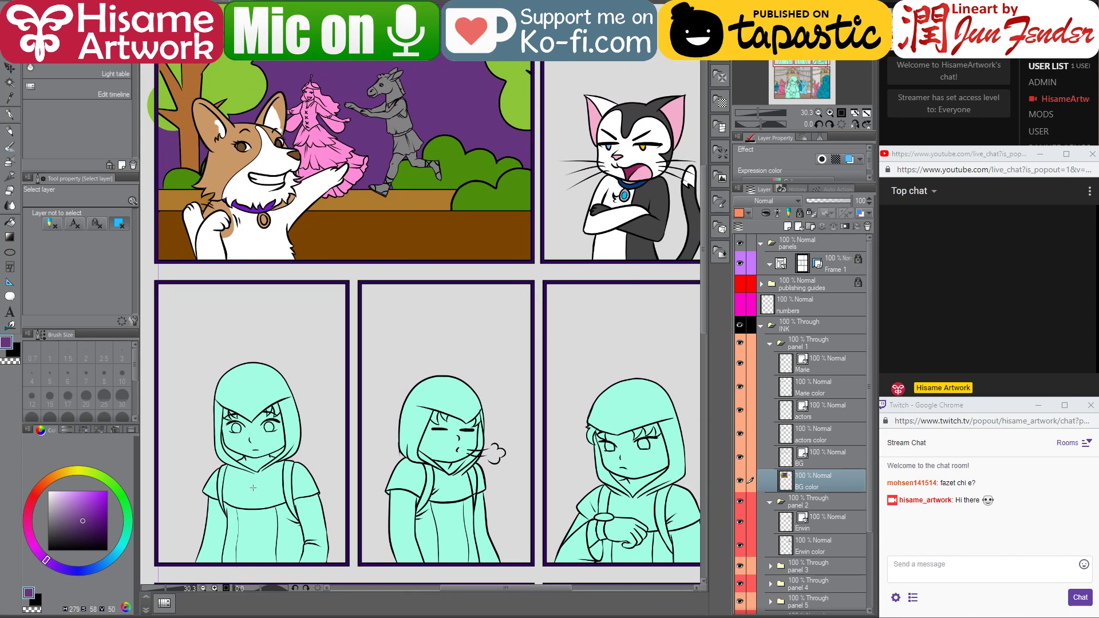
left_click(253, 488)
left_click(788, 599, "ctrl")
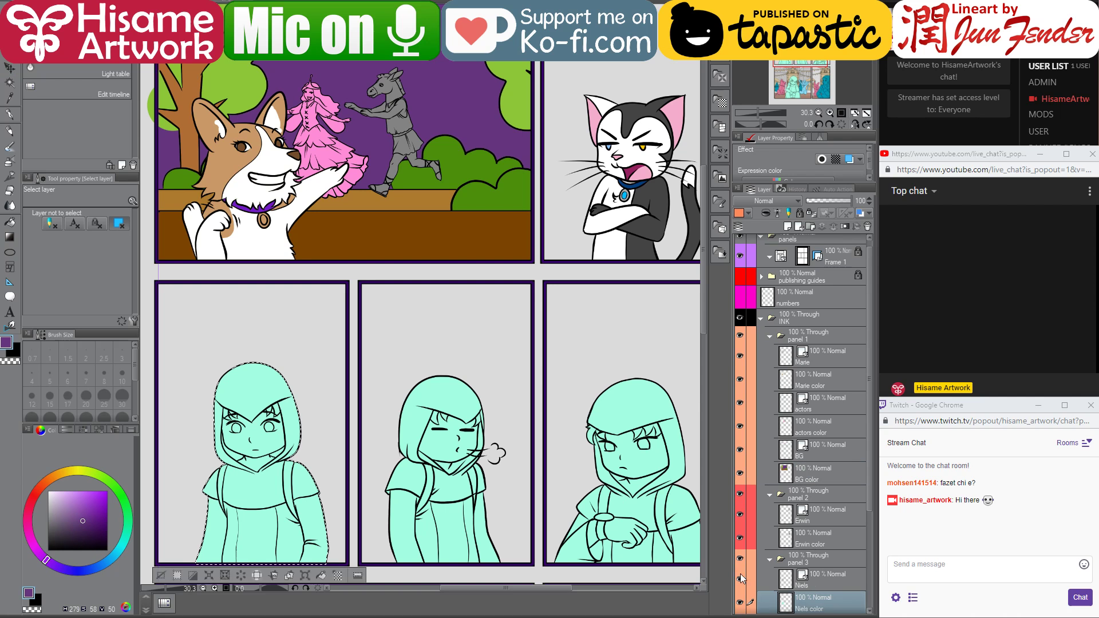
- Sample the cloak brown from page_92 and paint over the selected panel 3 figure with the G-pen at size 500
left_click(10, 113)
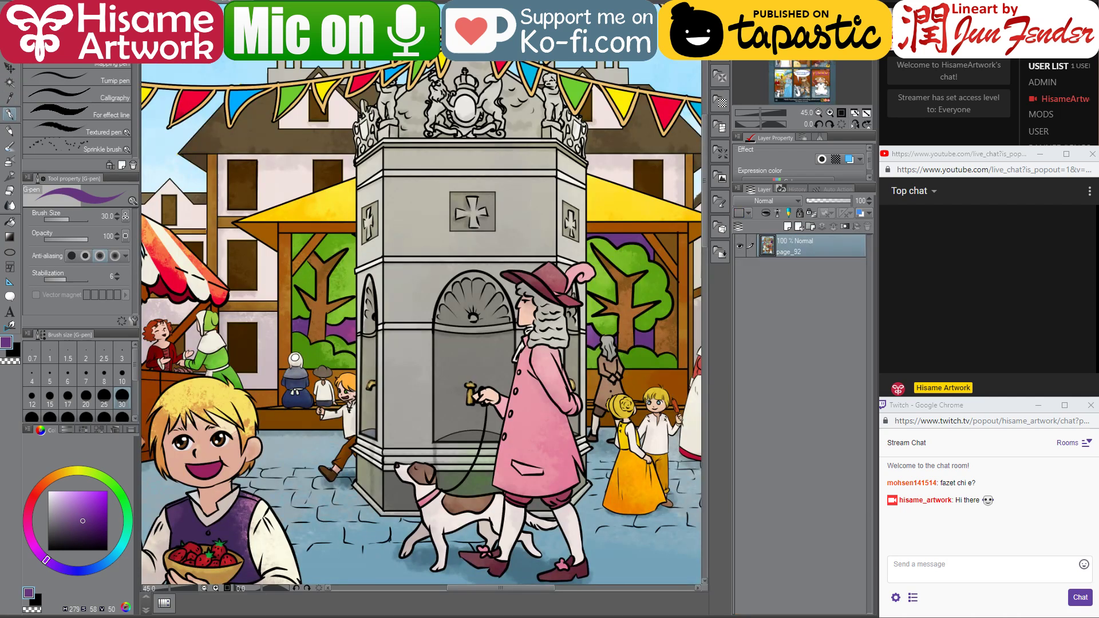
scroll(485, 360, "down", 10)
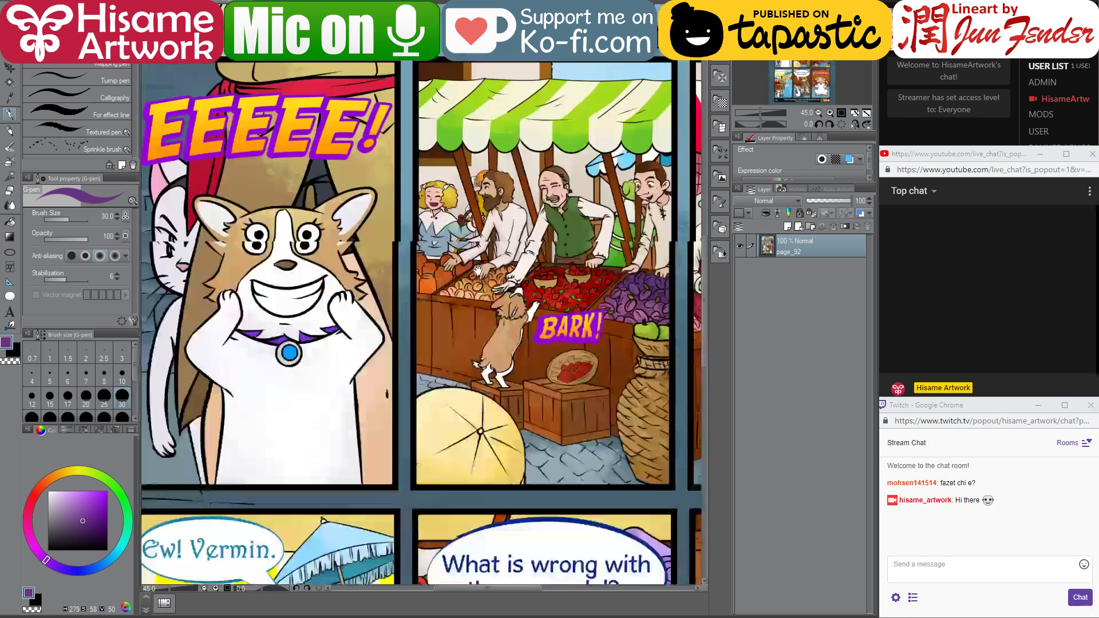
left_click_drag(478, 269, 579, 295)
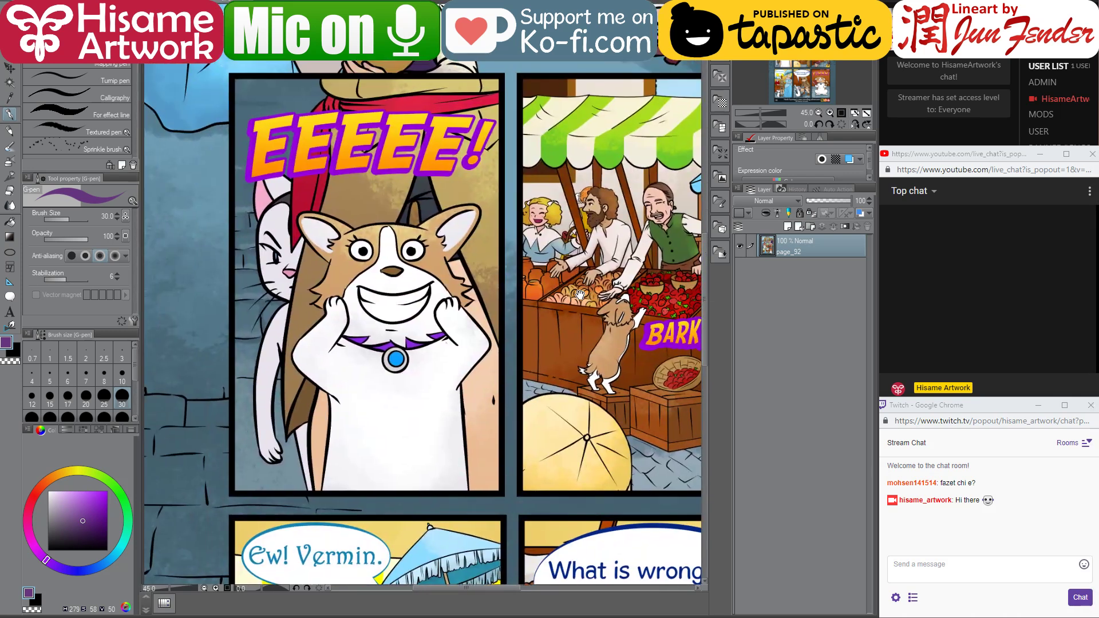
left_click(297, 384, "alt")
mouse_move(583, 453)
left_mouse_down()
mouse_move(464, 305)
mouse_move(408, 304)
mouse_move(431, 252)
mouse_move(479, 193)
mouse_move(496, 193)
mouse_move(473, 144)
left_mouse_up()
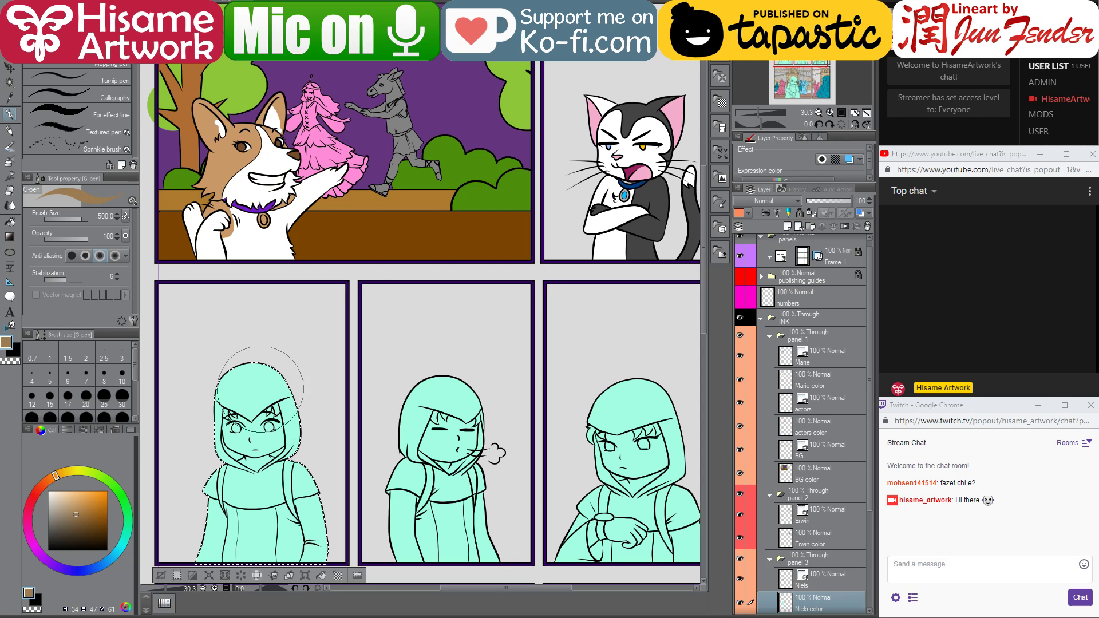
mouse_move(252, 372)
left_mouse_down()
mouse_move(229, 543)
mouse_move(295, 515)
left_mouse_up()
- Select the figure's flat area on panel 4's Niels color layer and paint it with the same cloak brown
left_click_drag(497, 458, 477, 391)
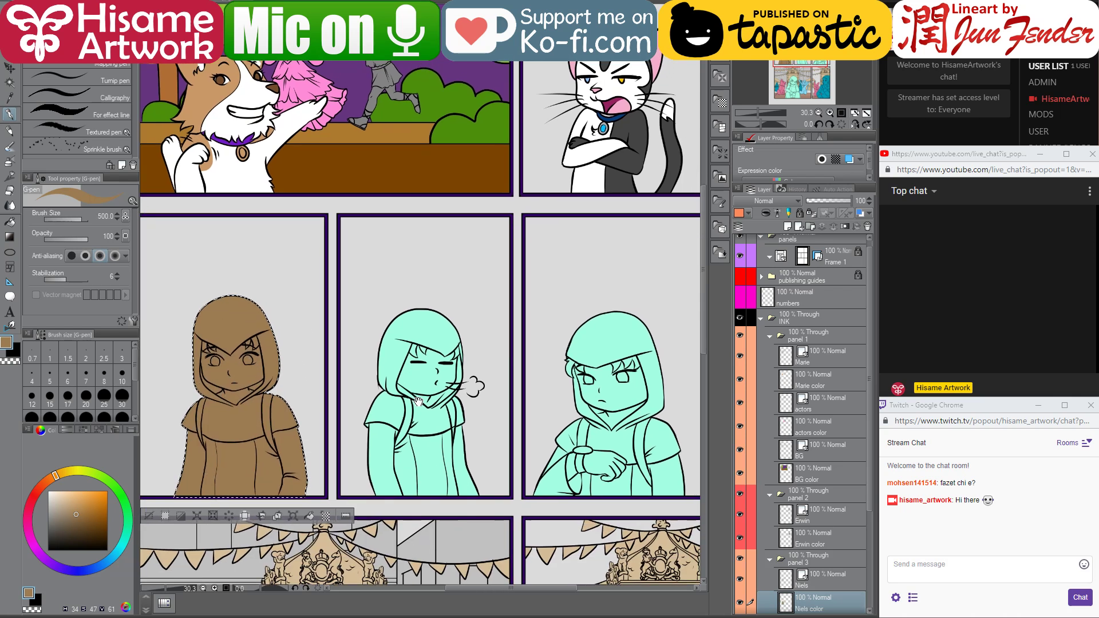
scroll(822, 559, "down", 3)
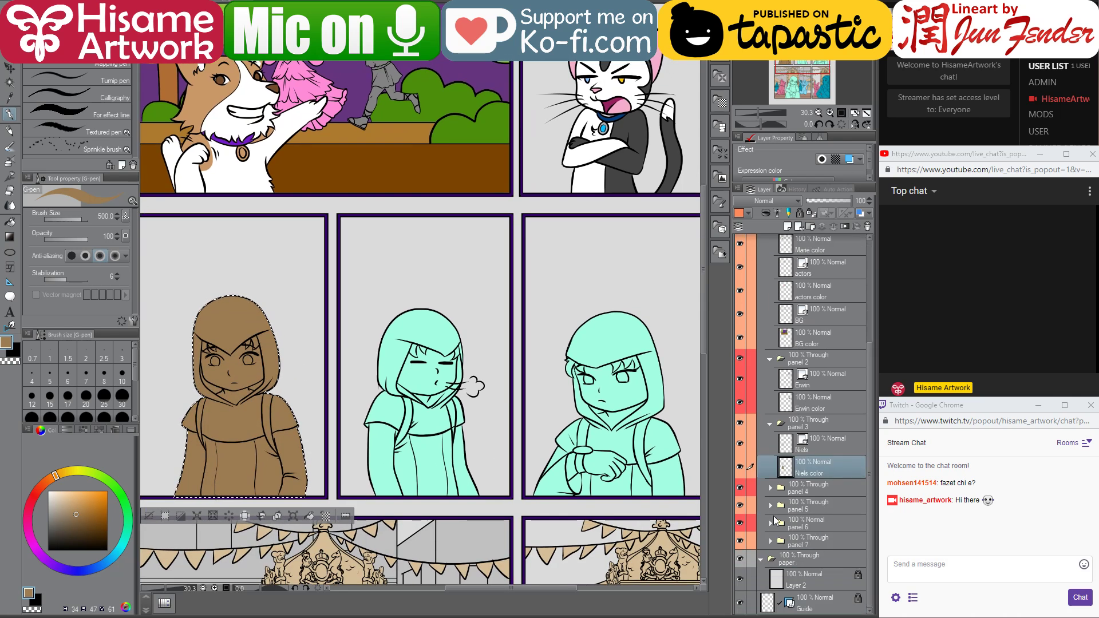
left_click(769, 487)
left_click(824, 532)
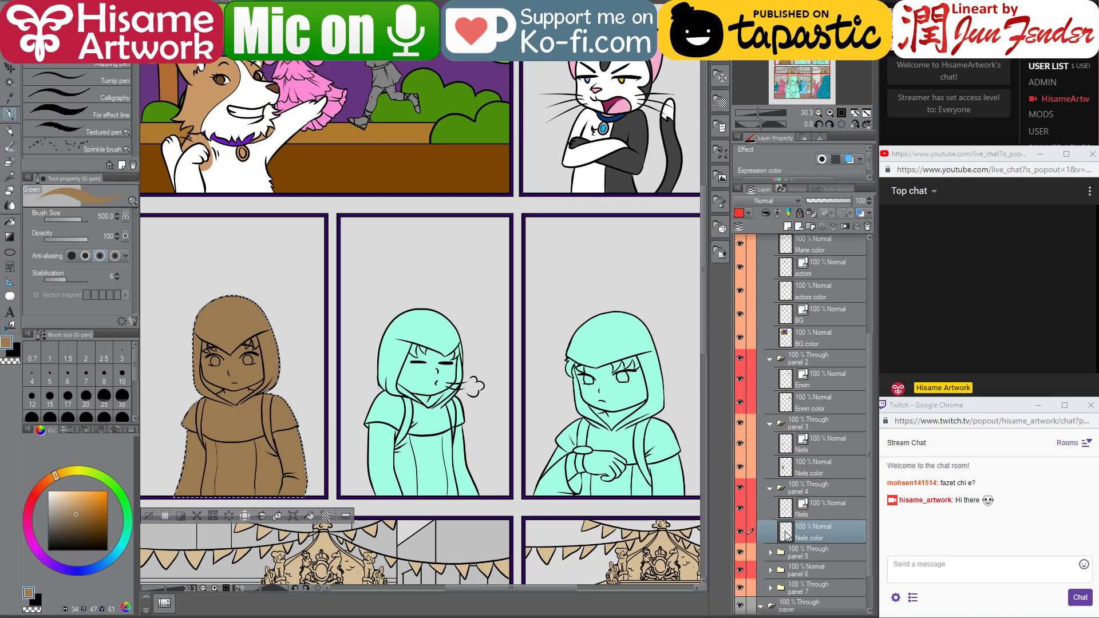
left_click(785, 532, "ctrl")
mouse_move(412, 343)
left_mouse_down()
mouse_move(411, 461)
mouse_move(452, 400)
left_mouse_up()
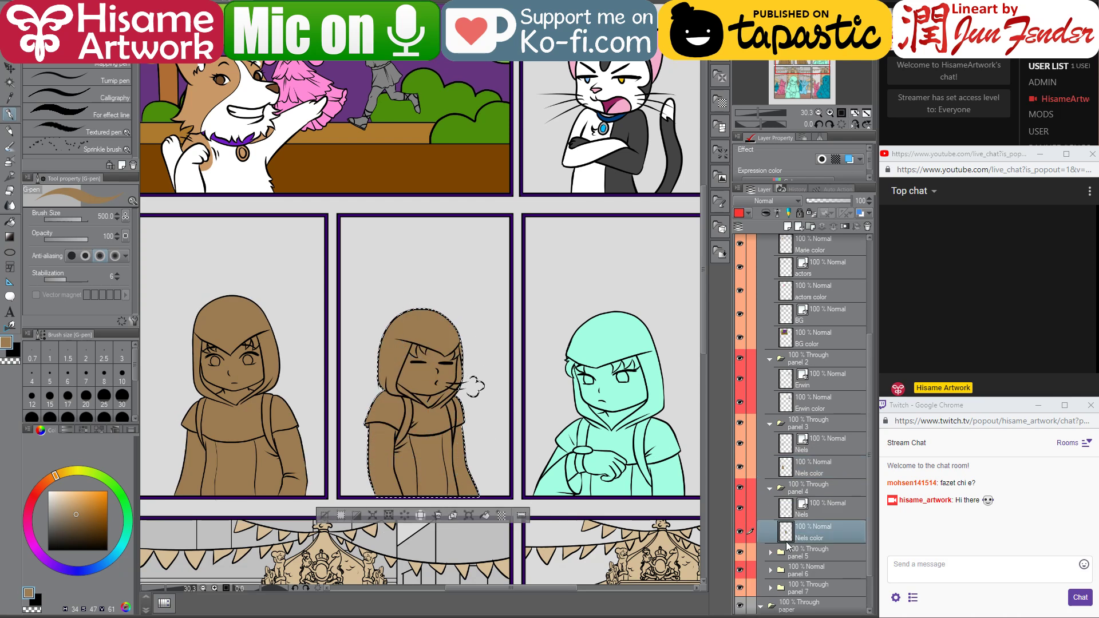
- Recolor the hooded figure on panel 5's Niels color layer with the cloak brown, within a selection of its flat area
scroll(770, 506, "down", 1)
left_click(771, 506)
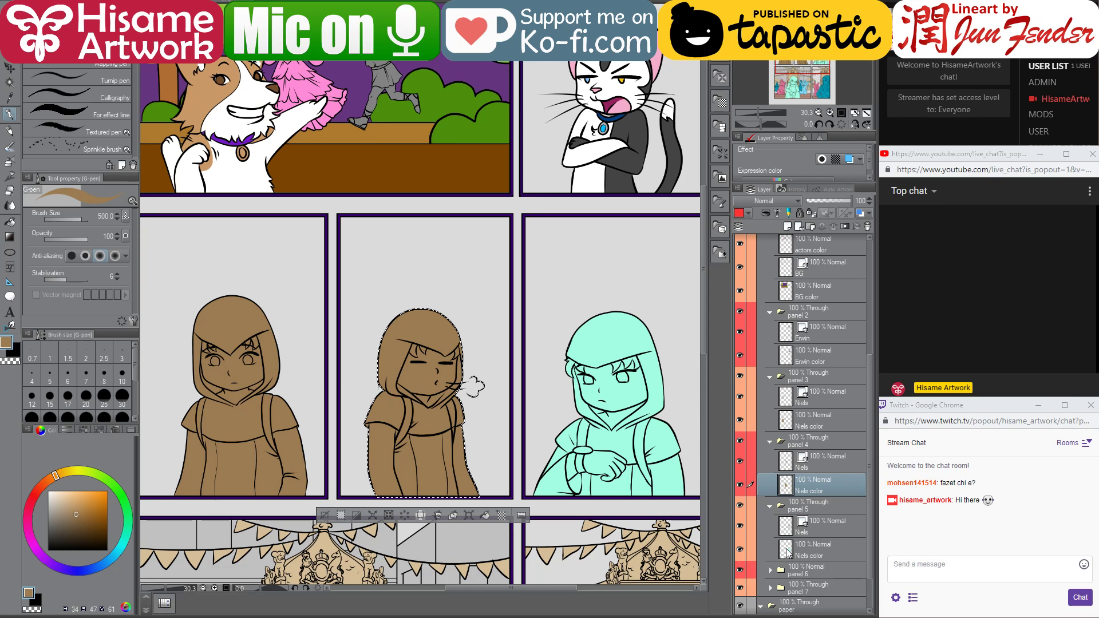
left_click(785, 549)
left_click(785, 549, "ctrl")
mouse_move(591, 376)
left_mouse_down()
mouse_move(526, 493)
mouse_move(658, 458)
left_mouse_up()
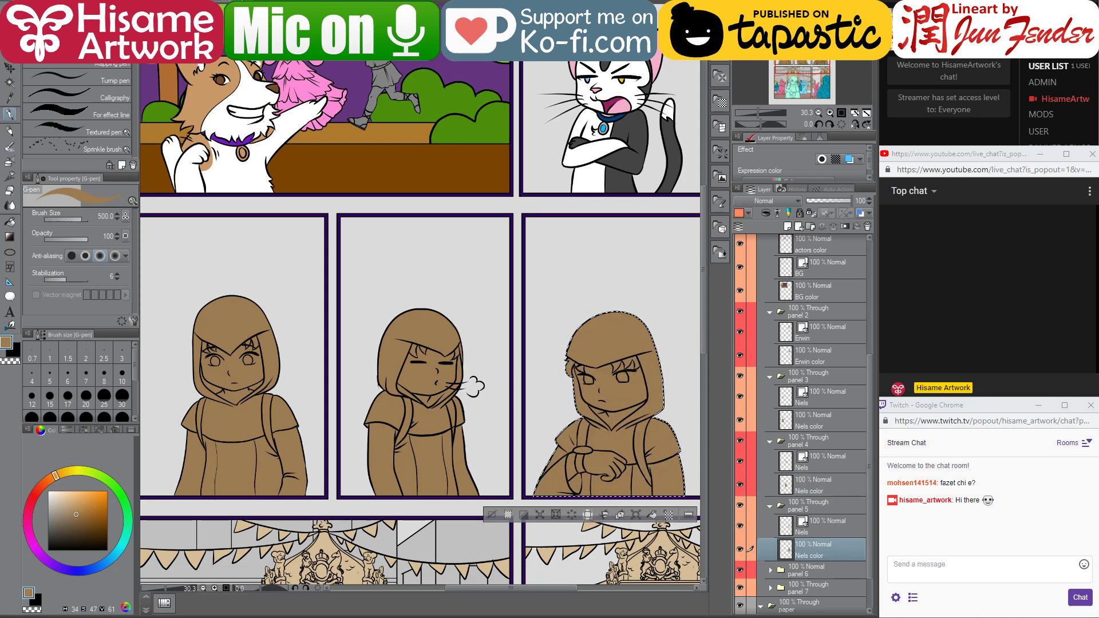
- Fill the panel 3 figure's face on the Erwin color layer with skin tone sampled from page_92, and its neck with a darker shade
key("ctrl+Tab")
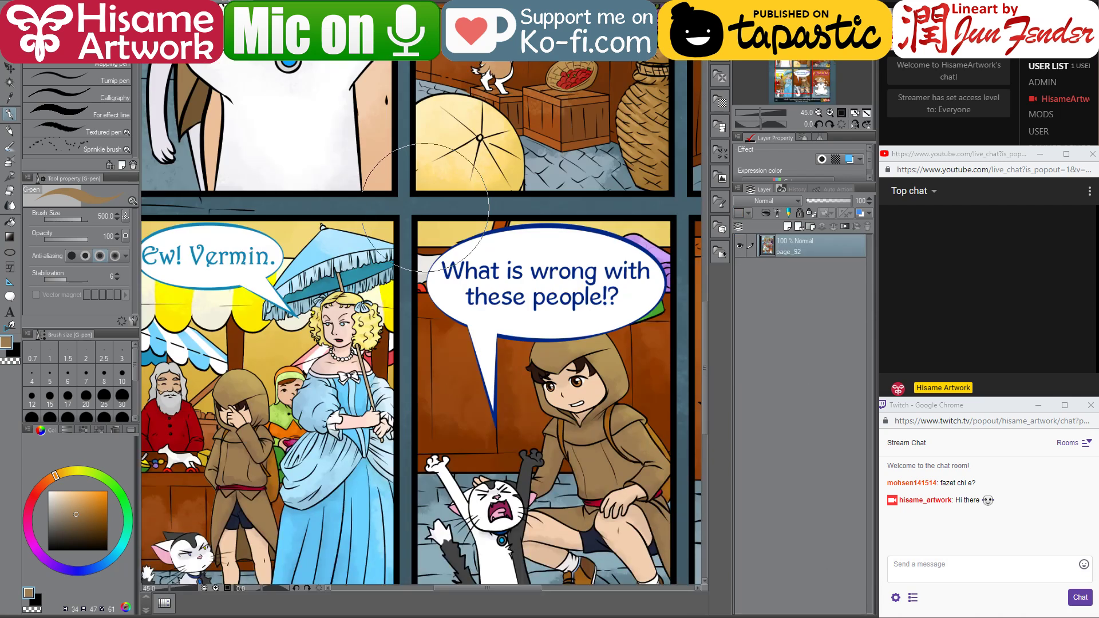
left_click(631, 537, "alt")
key("ctrl+Tab")
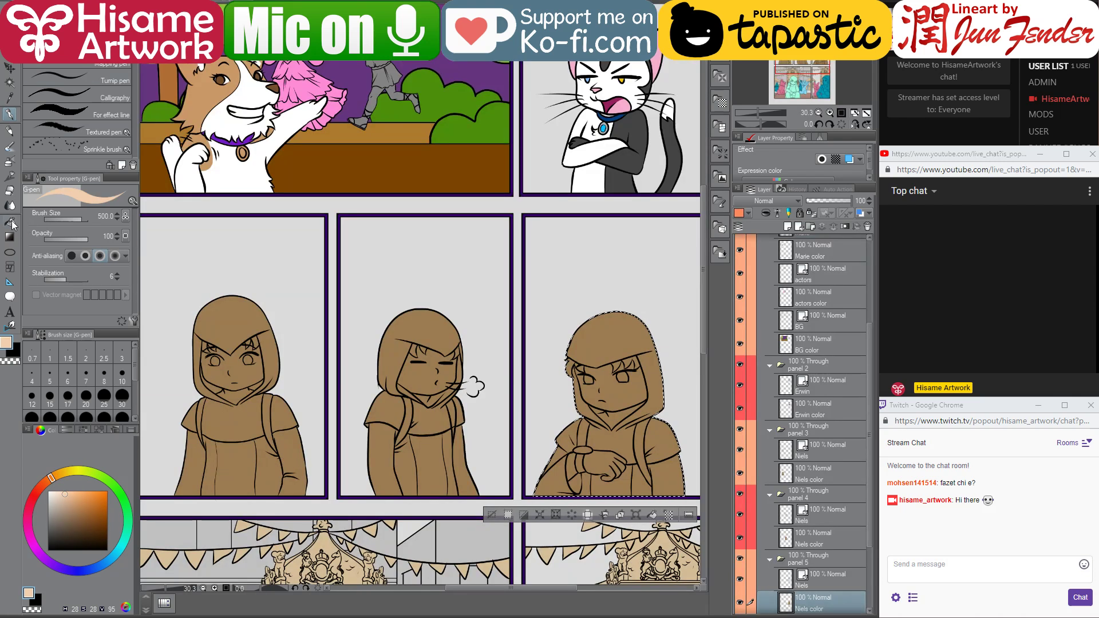
key("g")
left_click(805, 409)
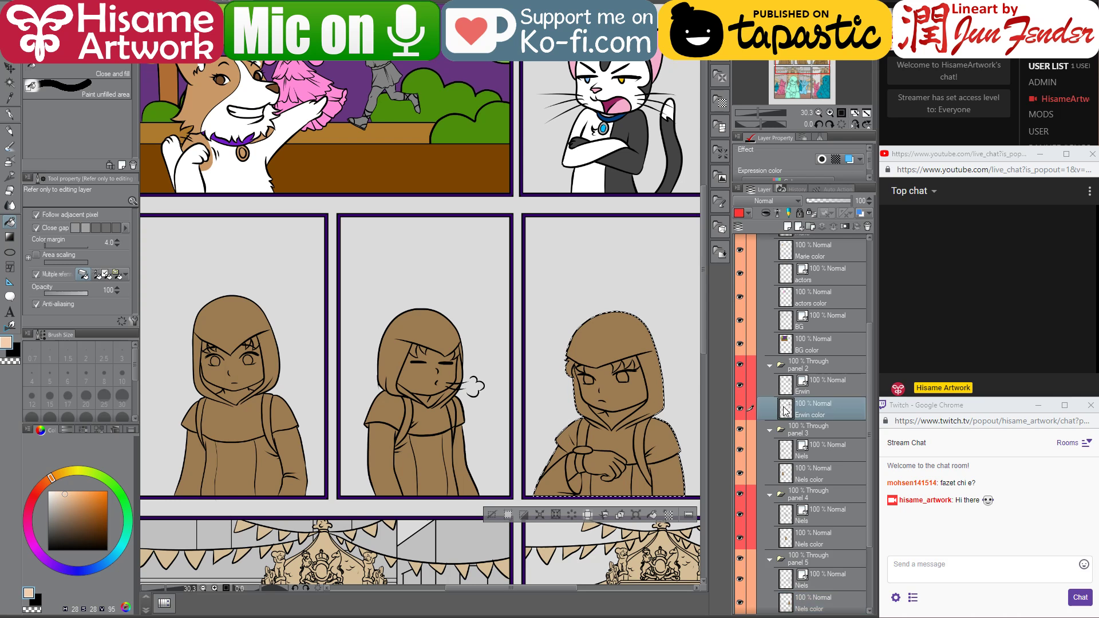
left_click(786, 409, "ctrl")
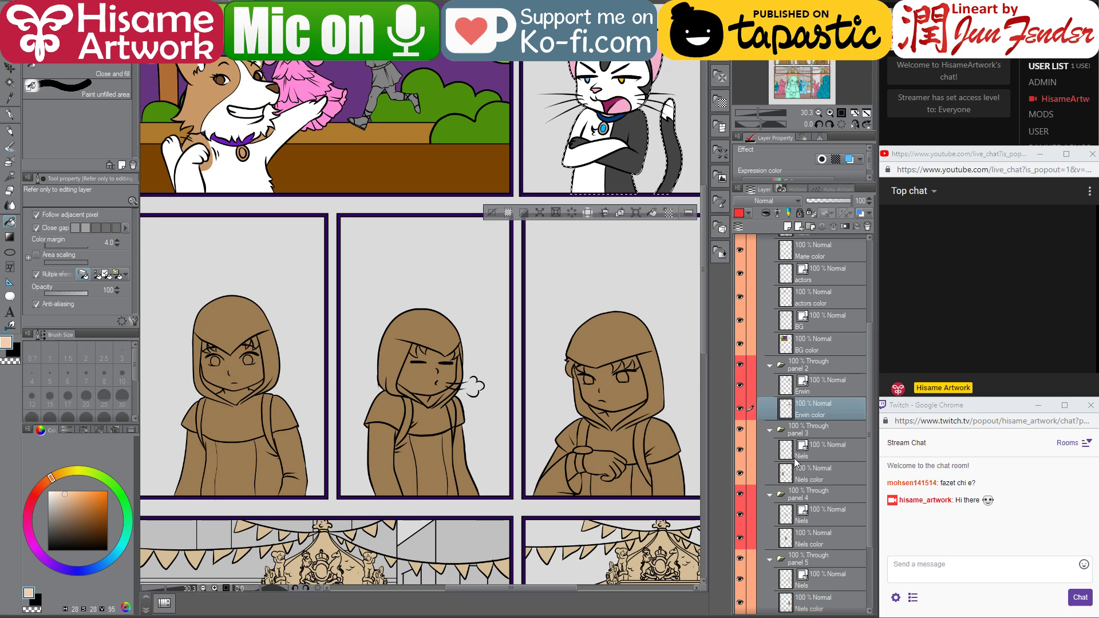
left_click(787, 473, "ctrl")
left_click(240, 366)
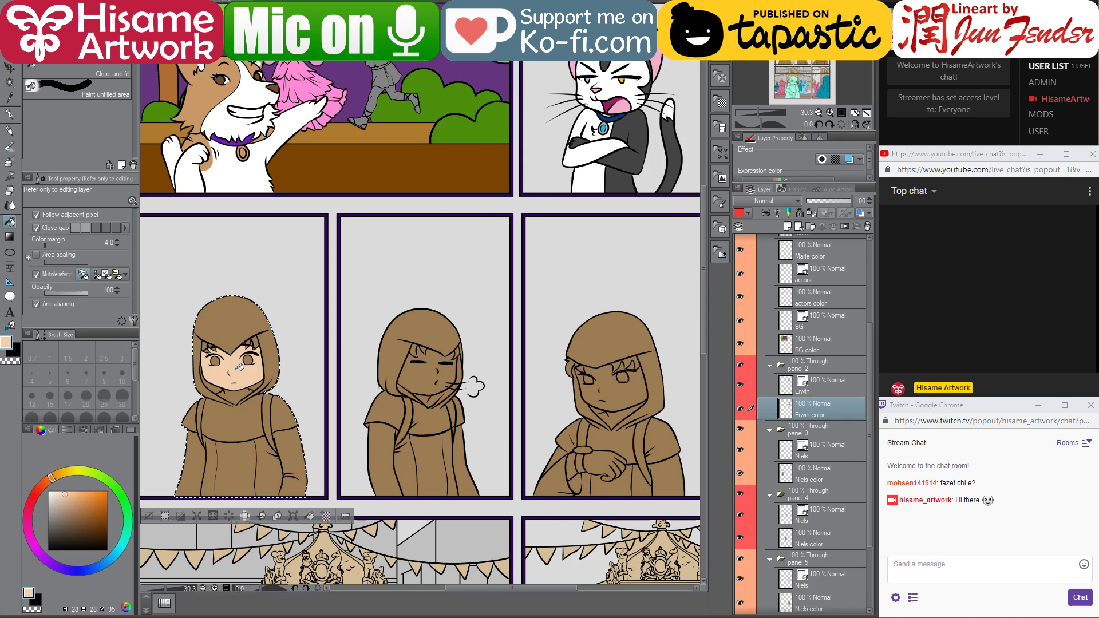
left_click_drag(263, 373, 294, 355)
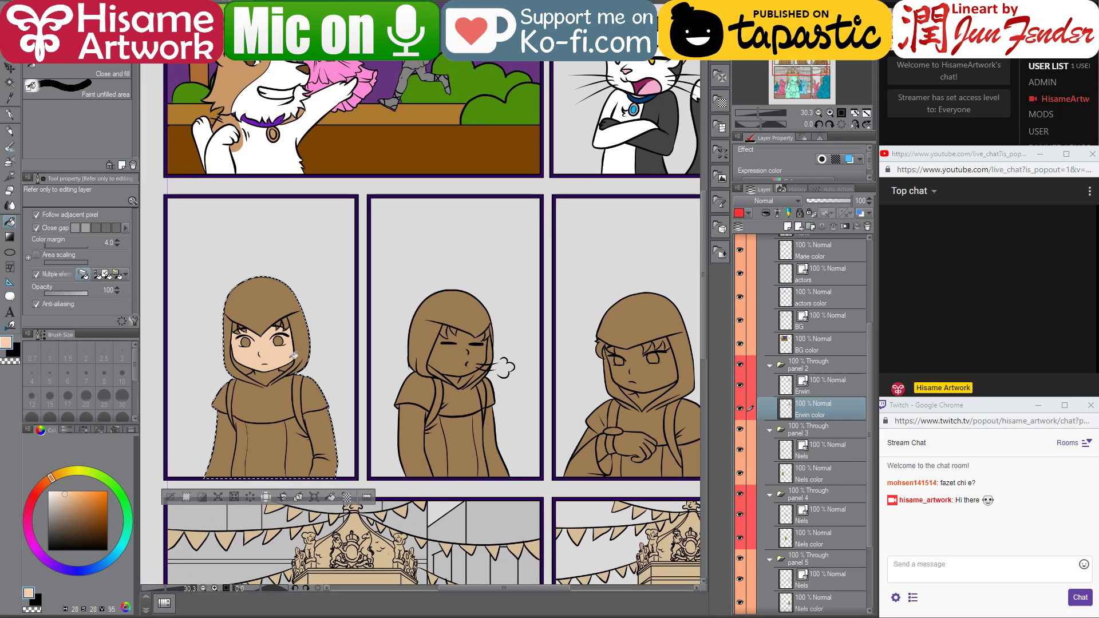
left_click(67, 499)
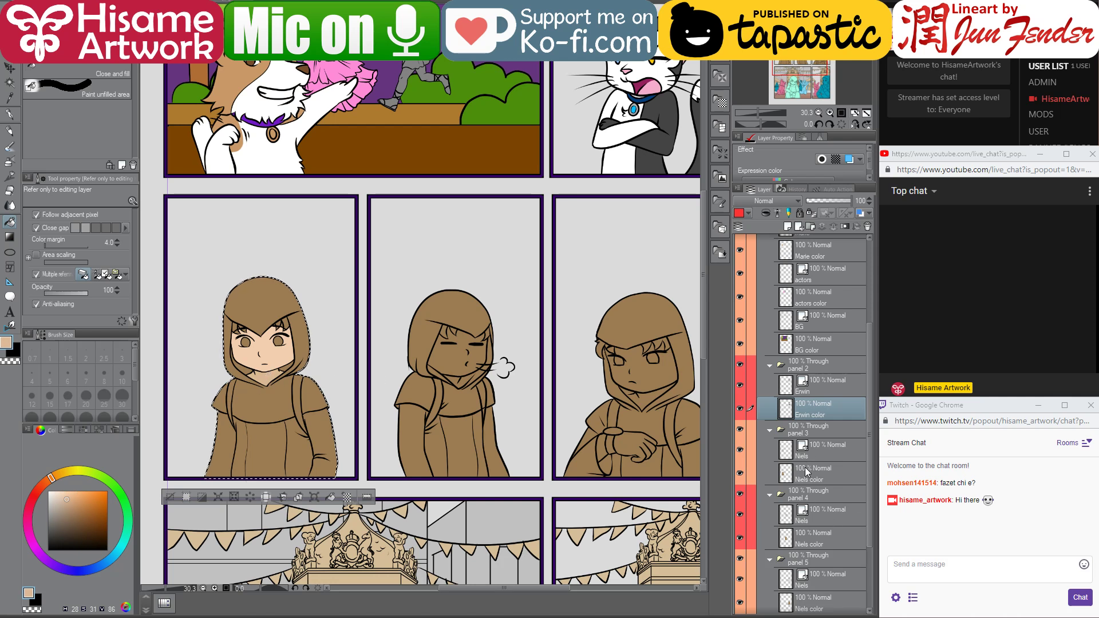
- On panel 3's Niels color layer, clear the selection and fill the panel 4 figure's neck in darker skin and face in light skin
left_click(475, 371, "ctrl+shift")
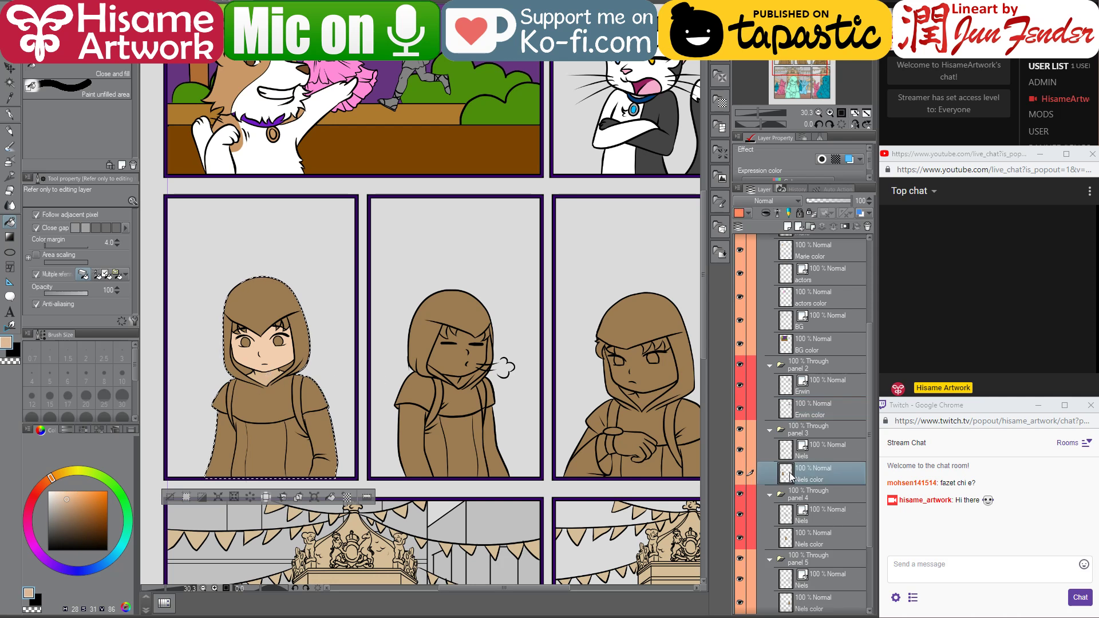
key("ctrl+d")
left_click(461, 375)
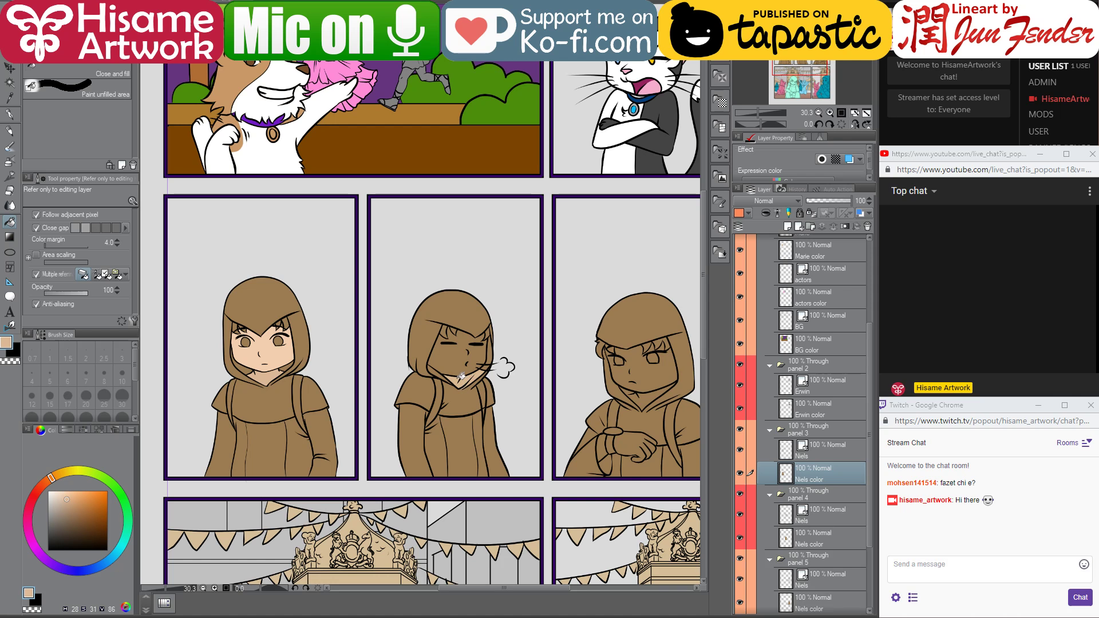
left_click(268, 348, "alt")
left_click(447, 357)
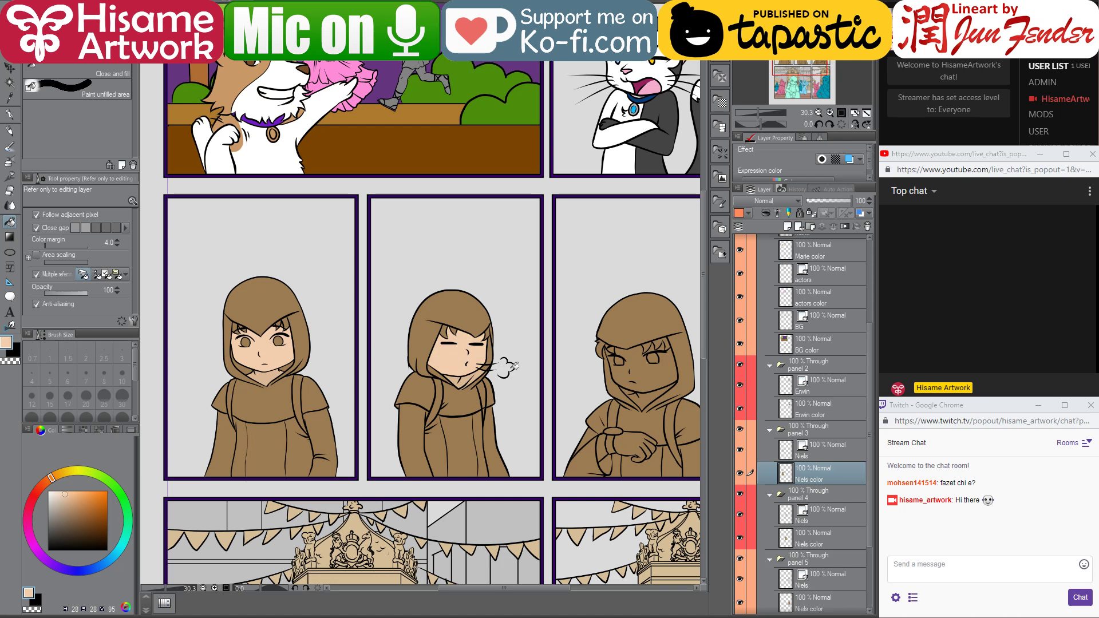
- On panel 4's Niels color layer, fill the panel 5 figure's face and hand with light skin and the neck with the darker shade
left_click(801, 544)
left_click(667, 373)
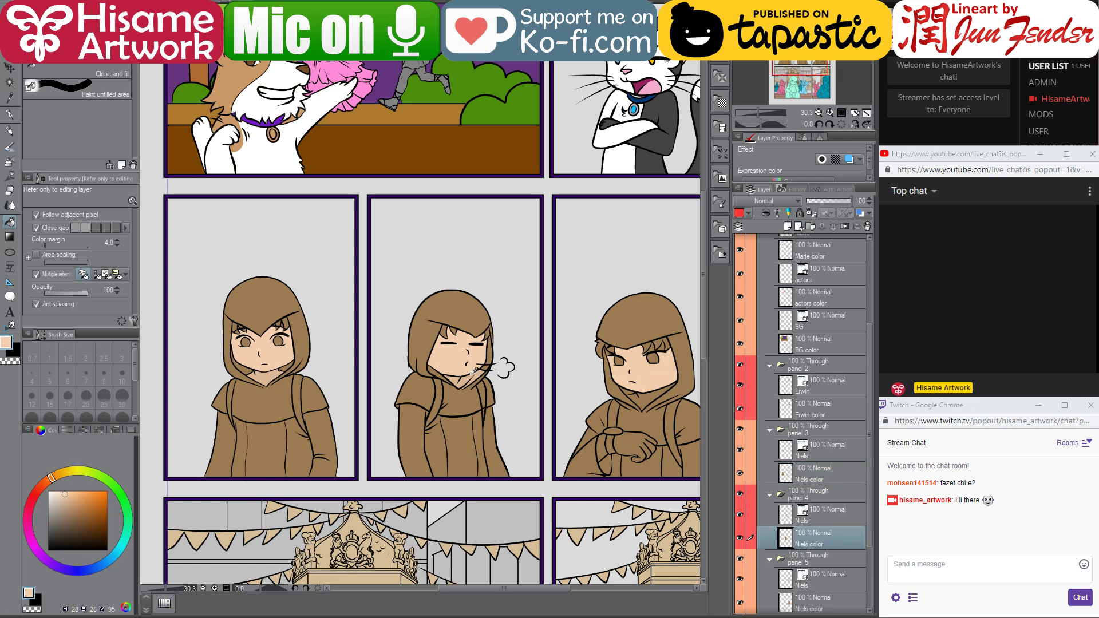
left_click(467, 378, "alt")
left_click(649, 397)
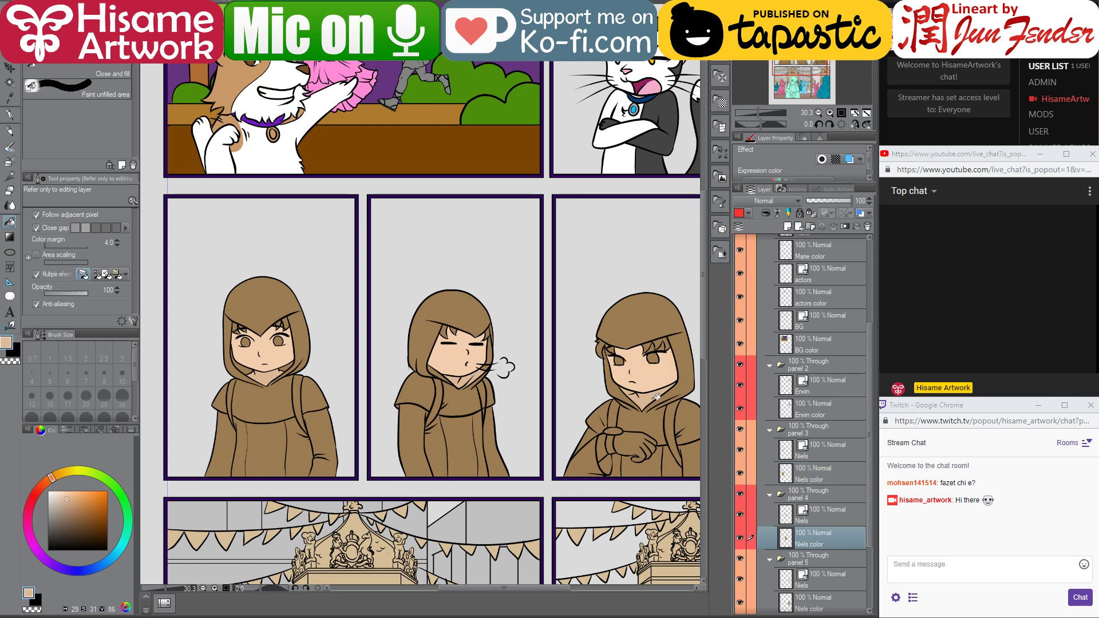
left_click(649, 347, "alt")
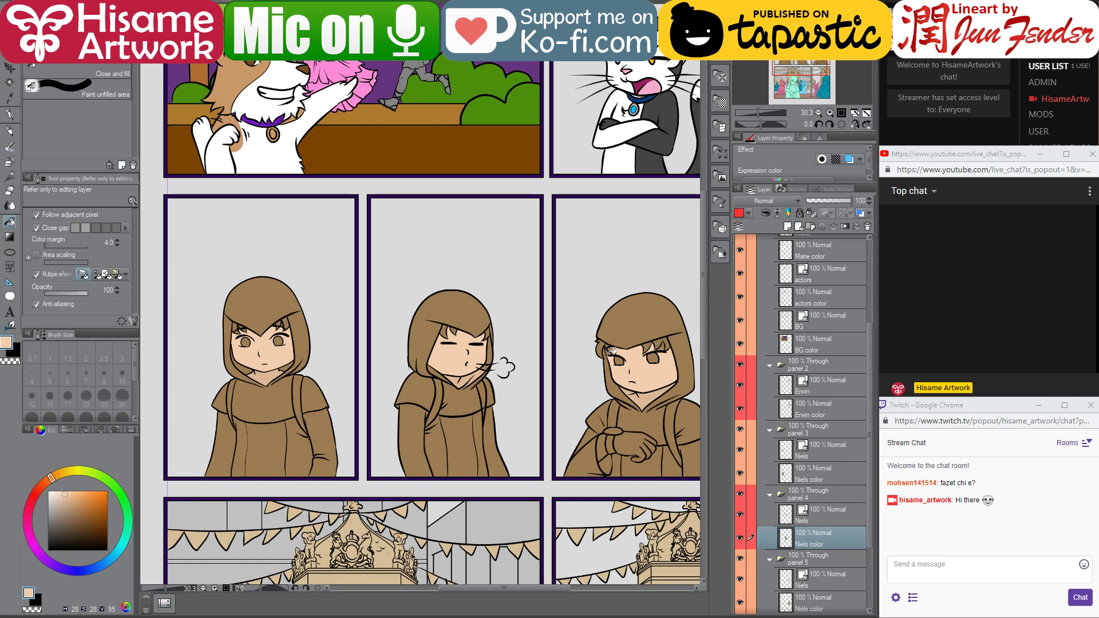
left_click(644, 441)
left_click(614, 442)
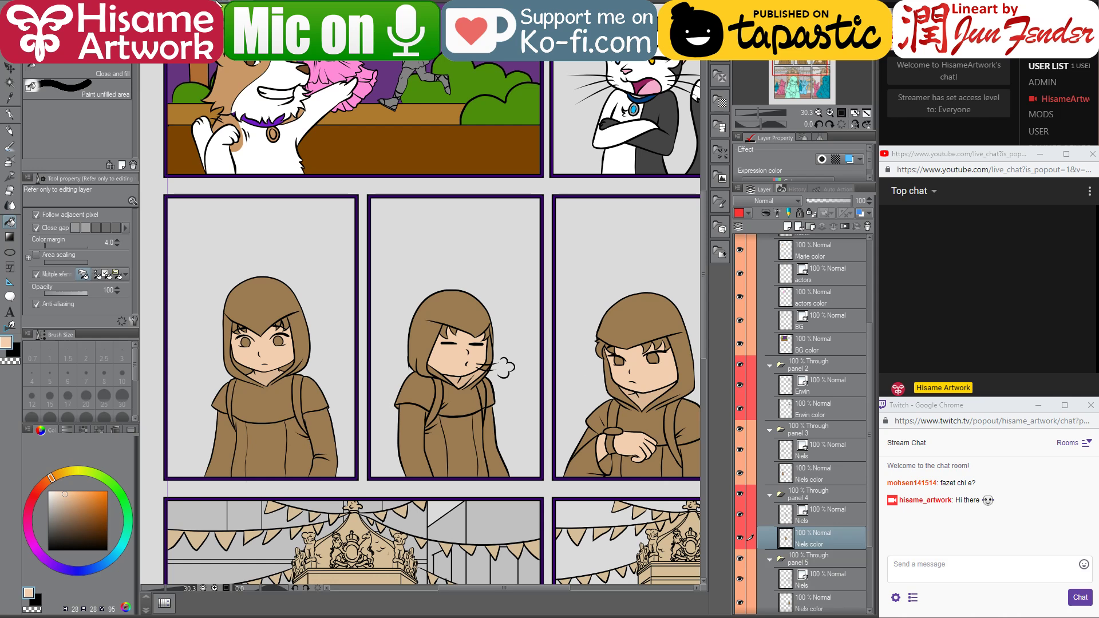
- Fill the panel 3 and 4 figures' backpack straps with orange-brown sampled from page_92, and check panel 3's Niels color layer by toggling its visibility
key("ctrl+Tab")
scroll(662, 430, "up", 3)
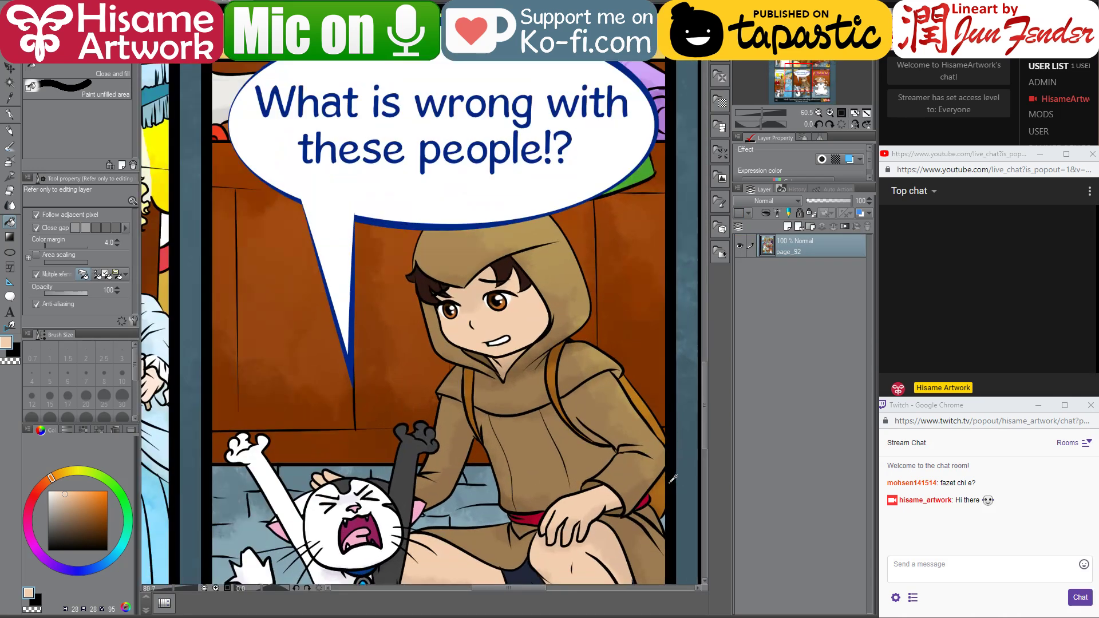
left_click(647, 404, "alt")
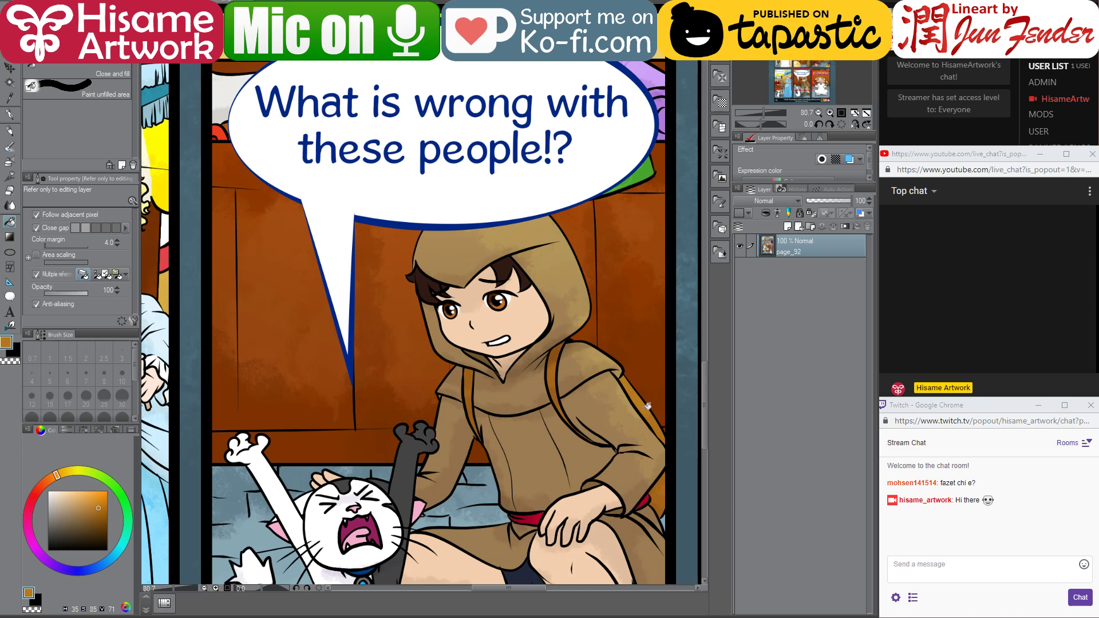
key("ctrl+Tab")
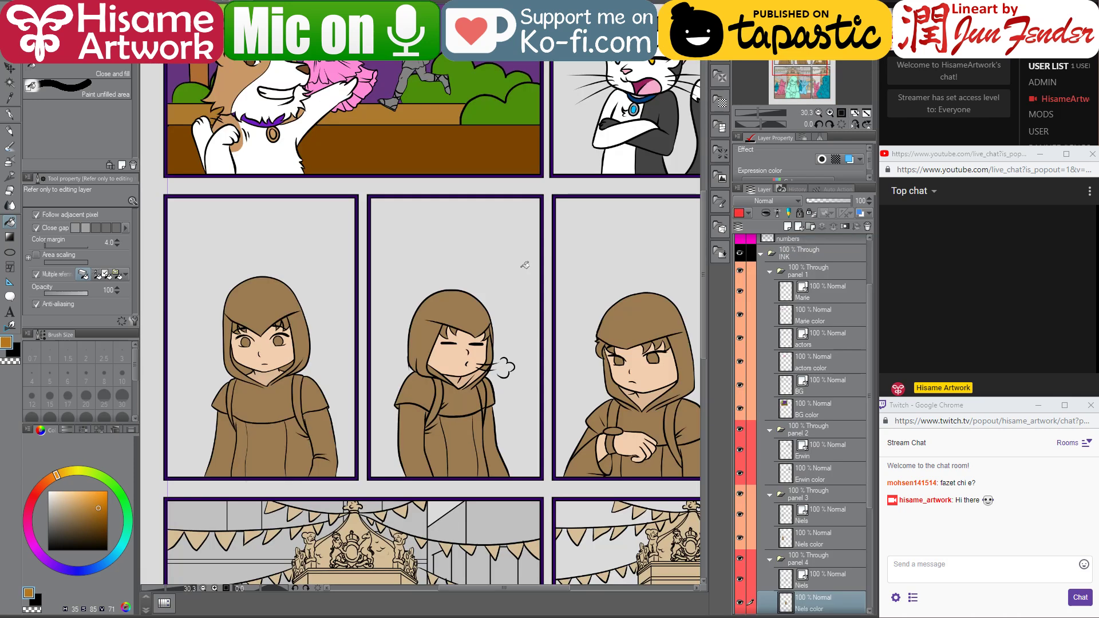
left_click(794, 468)
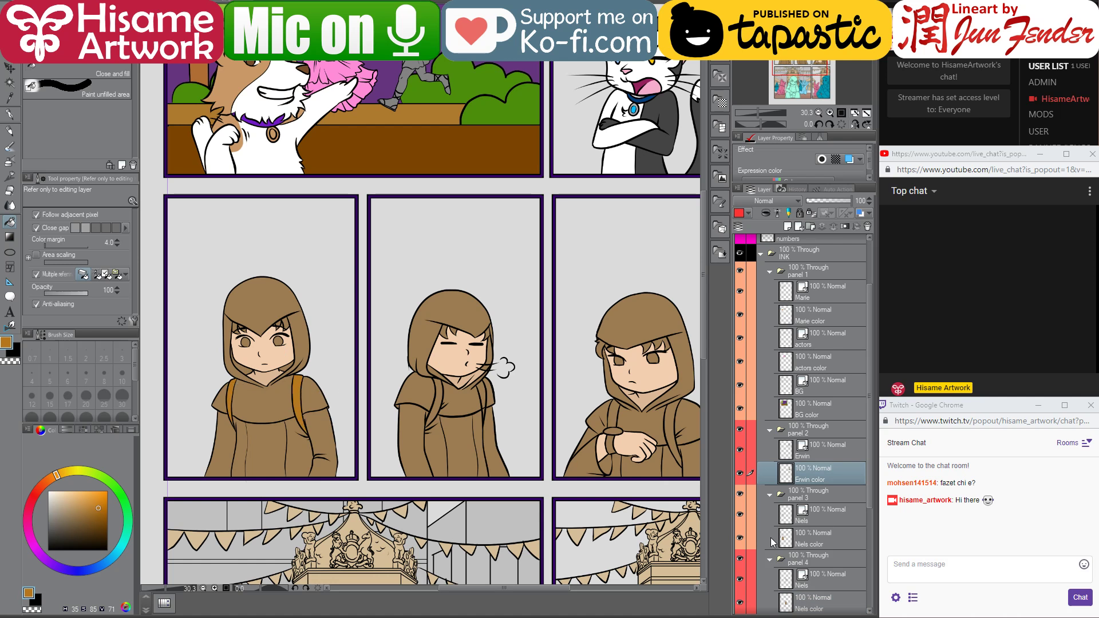
left_click(790, 535)
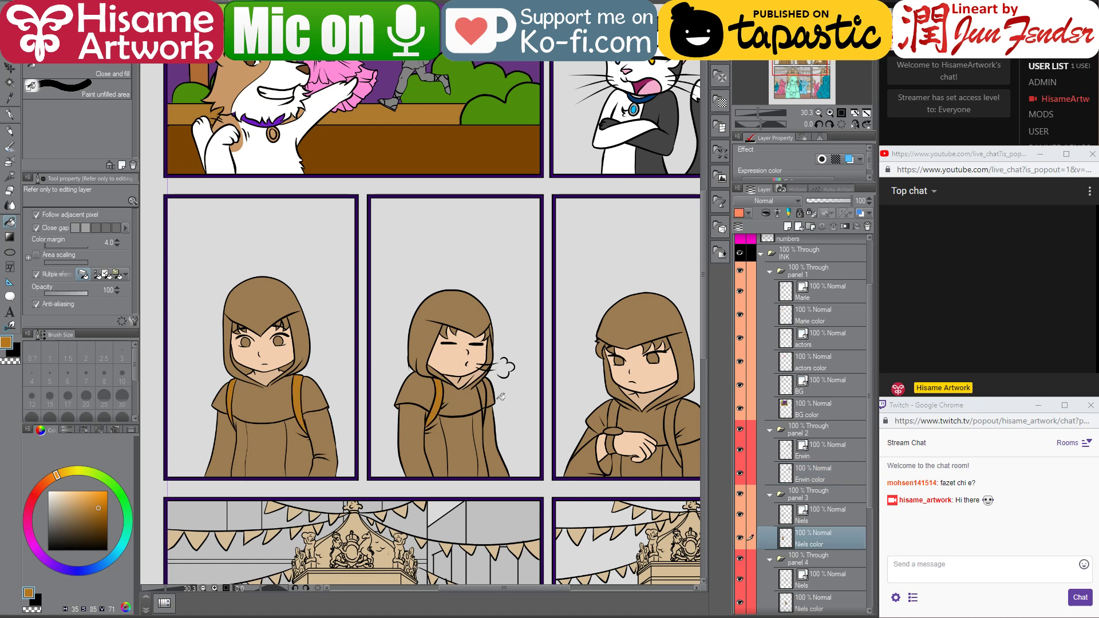
left_click(742, 538)
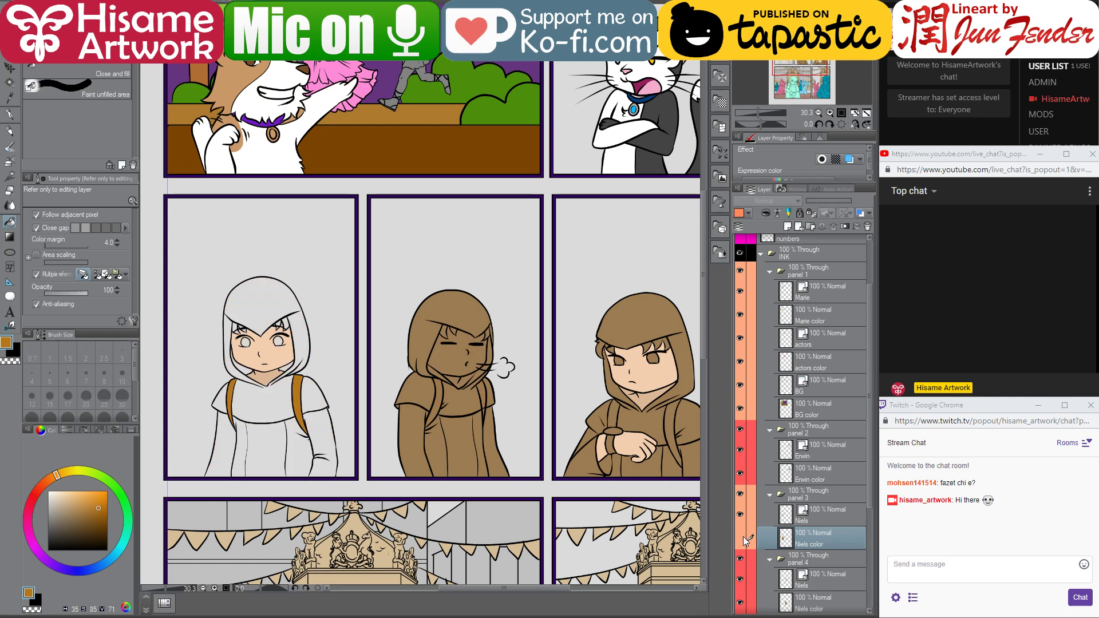
left_click(742, 538)
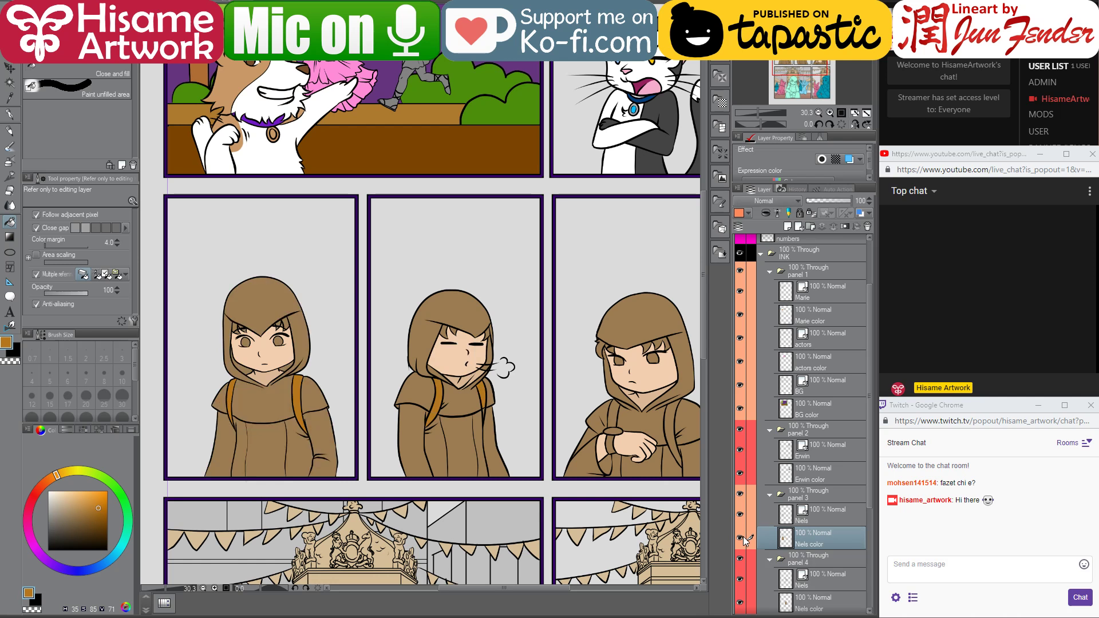
- Examine what panel 3's Niels color layer contains by toggling its visibility and outlining its painted areas as a selection
left_click(743, 539)
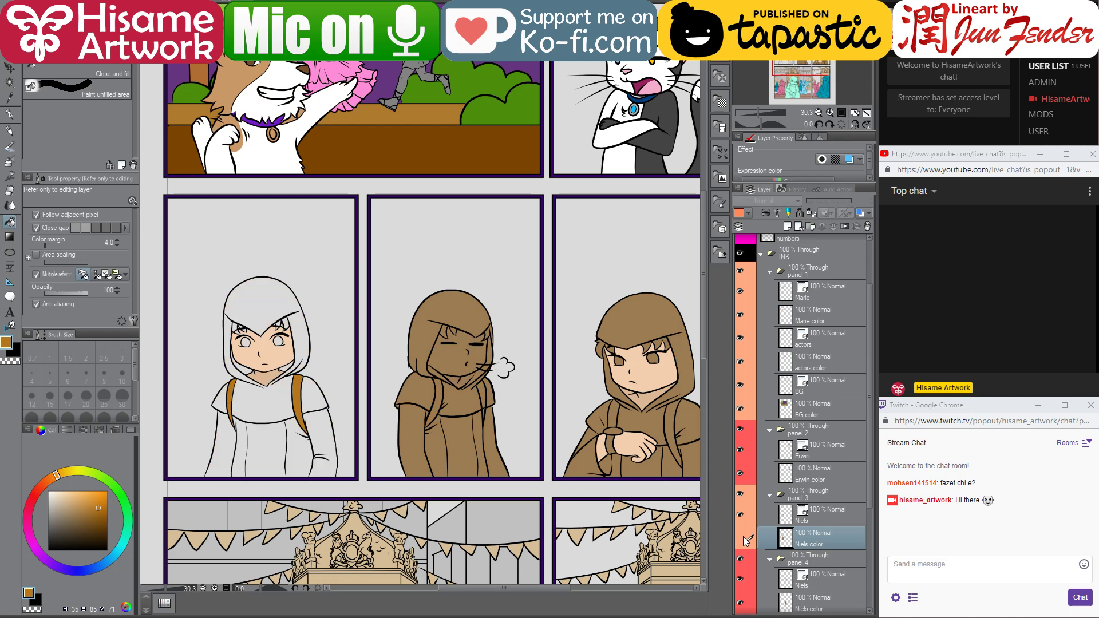
left_click(741, 538)
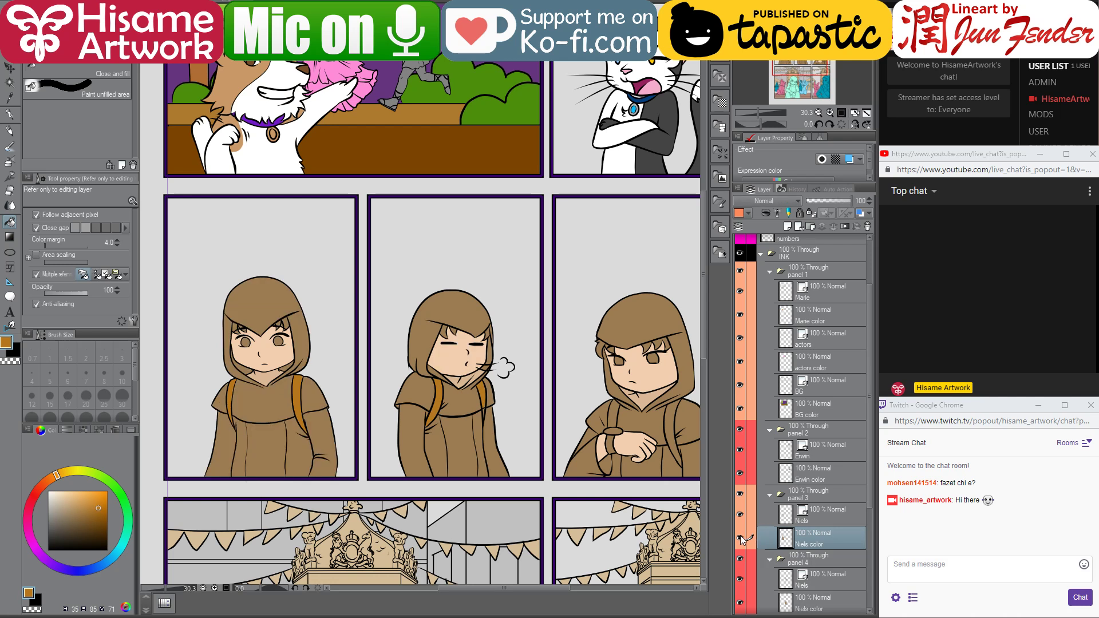
left_click(785, 541, "ctrl")
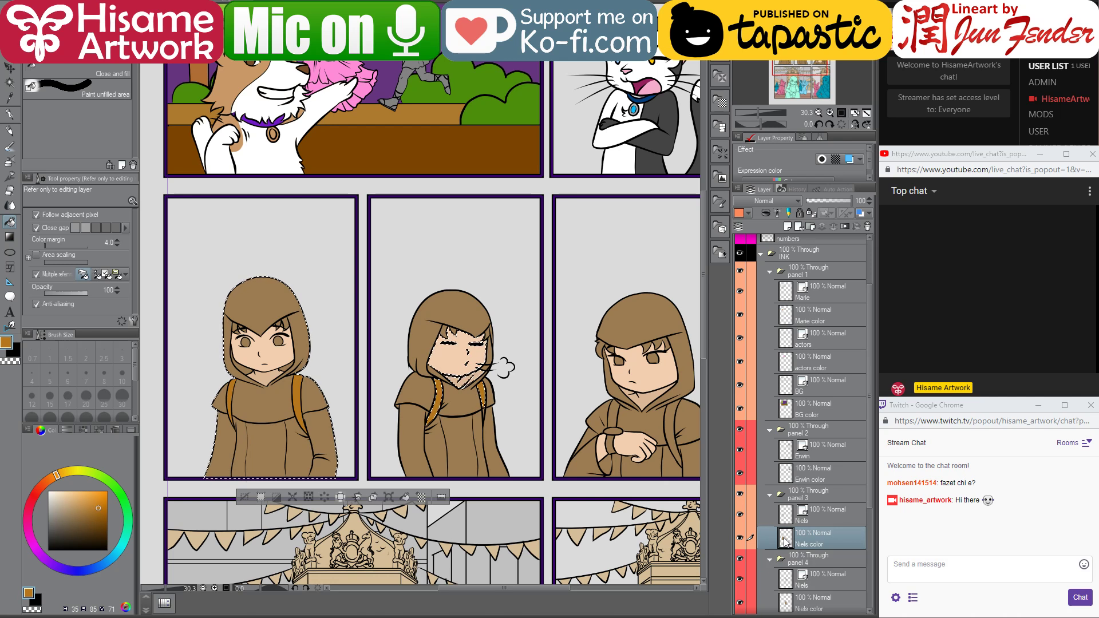
key("ctrl+d")
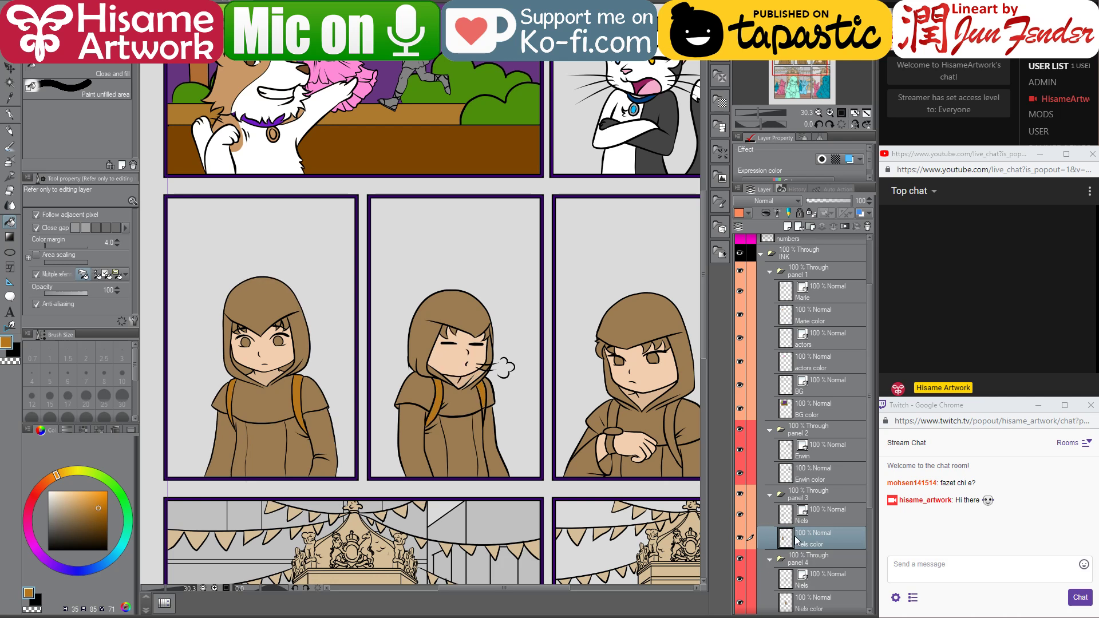
scroll(799, 542, "down", 3)
left_click(739, 450)
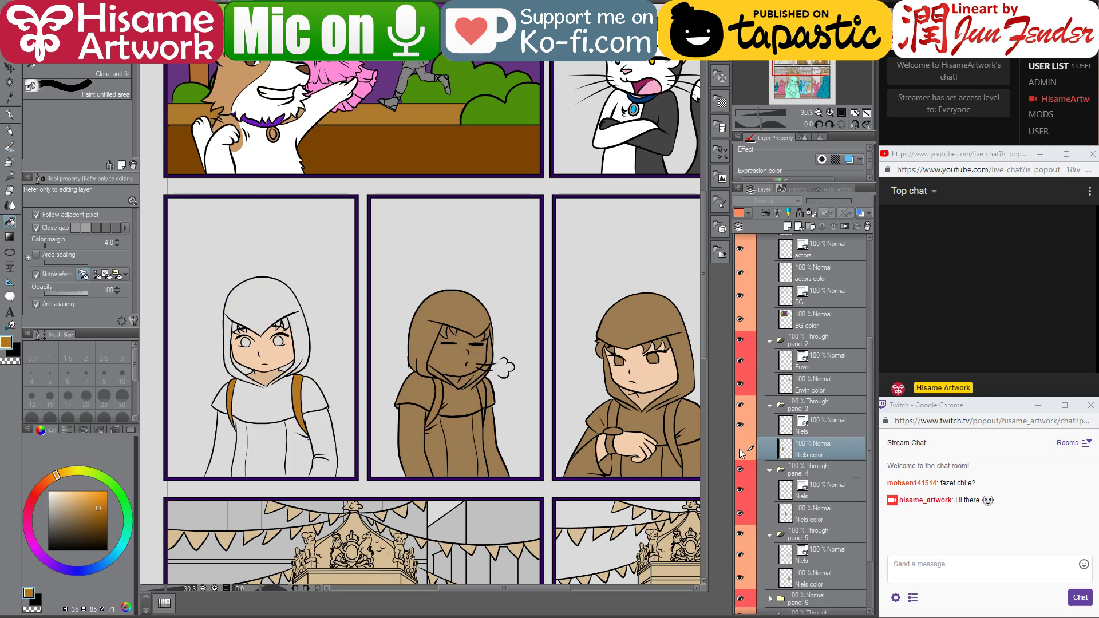
left_click(740, 449)
left_click(739, 449)
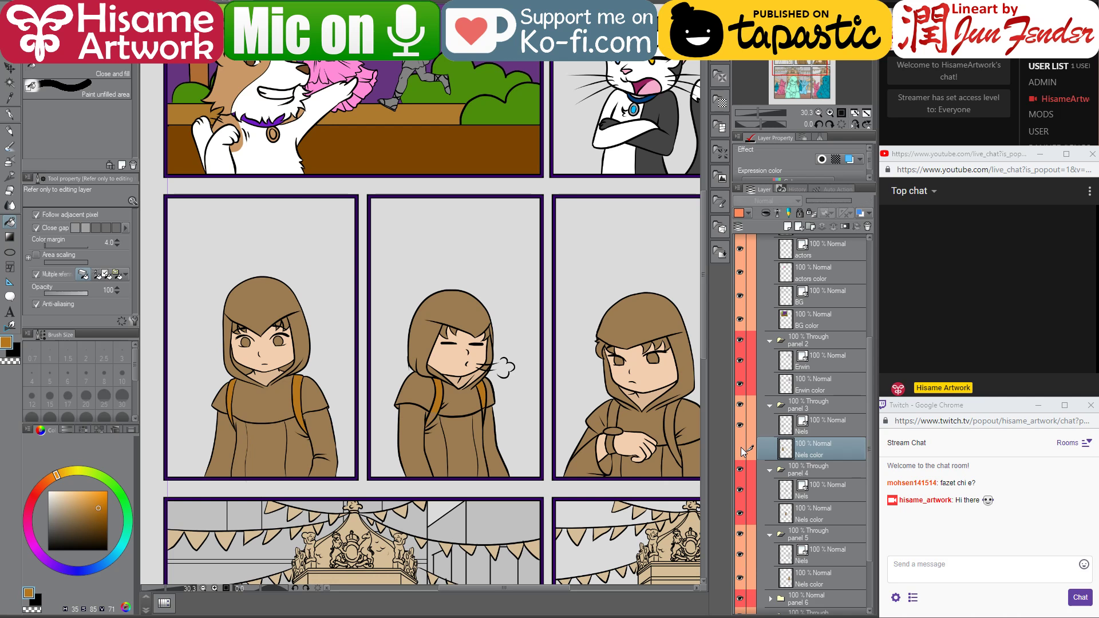
left_click(740, 450)
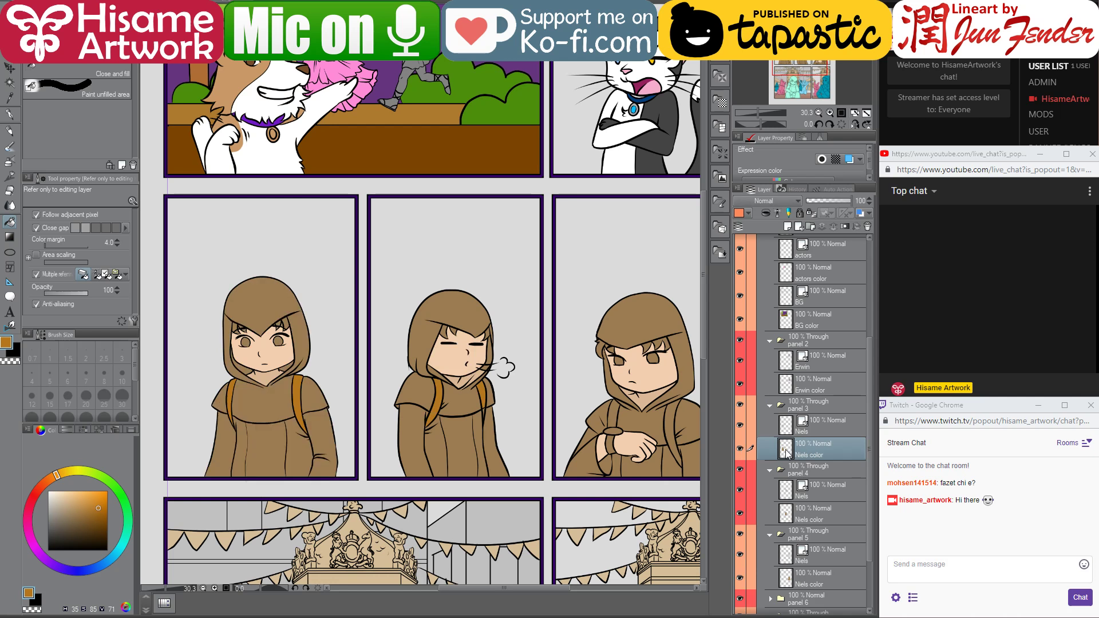
- Lasso the panel 4 figure and cut its face, neck and strap colors from panel 3's Niels color layer
left_click(12, 68)
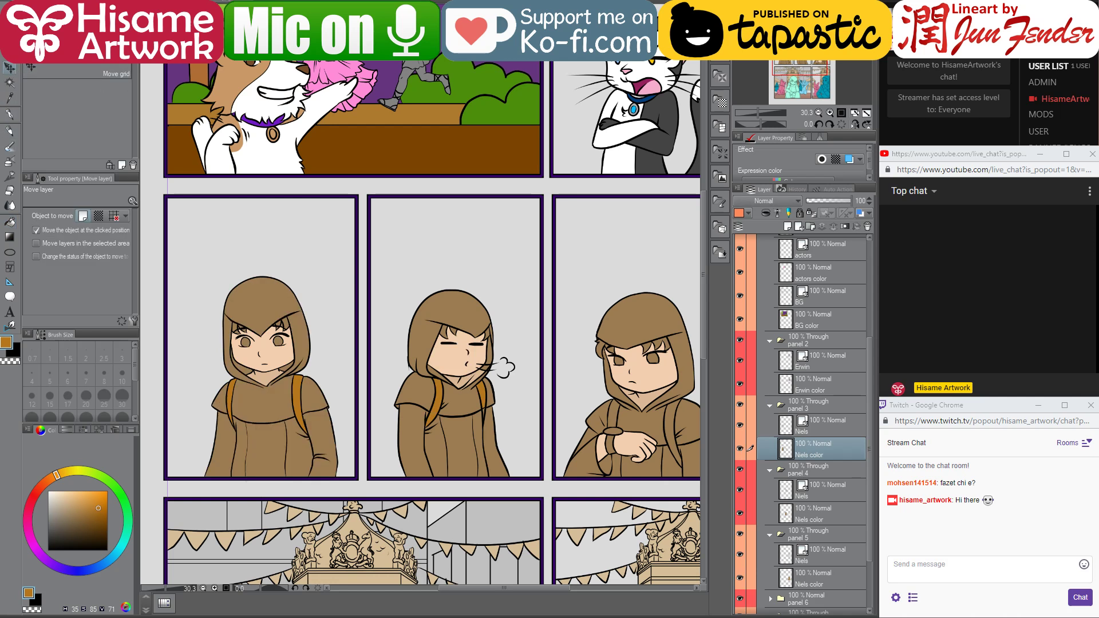
left_click(10, 82)
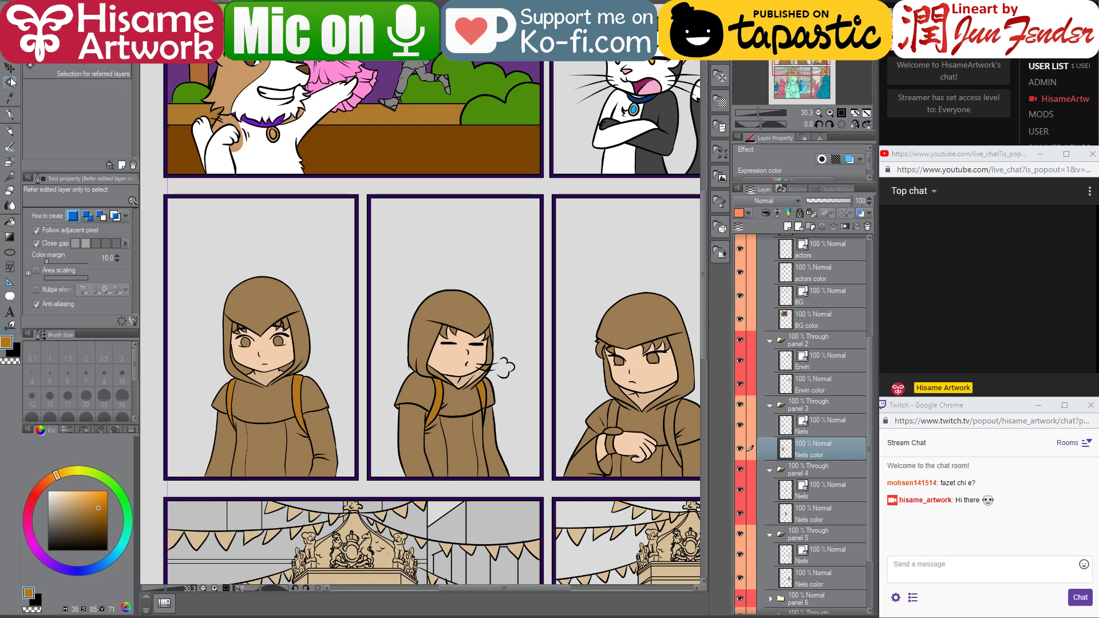
left_click(8, 67)
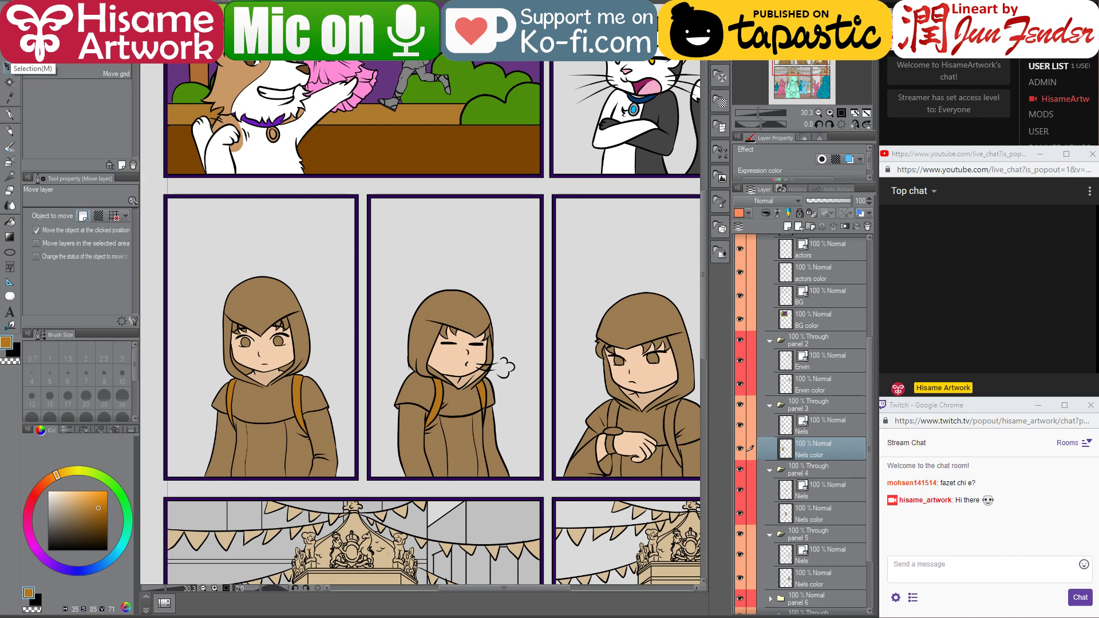
left_click(9, 113)
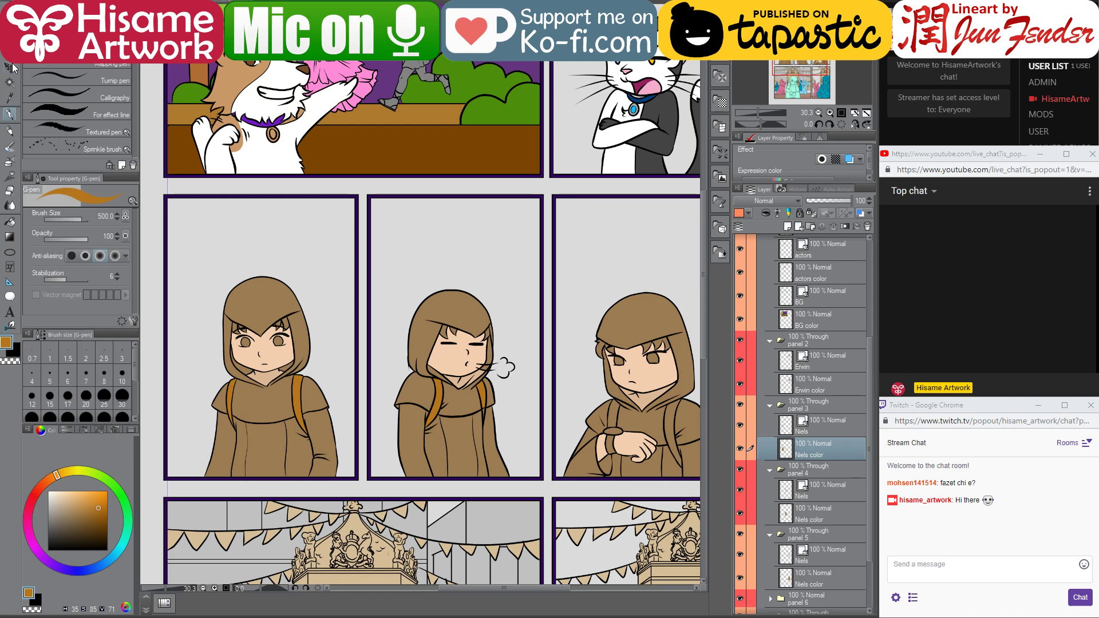
key("m")
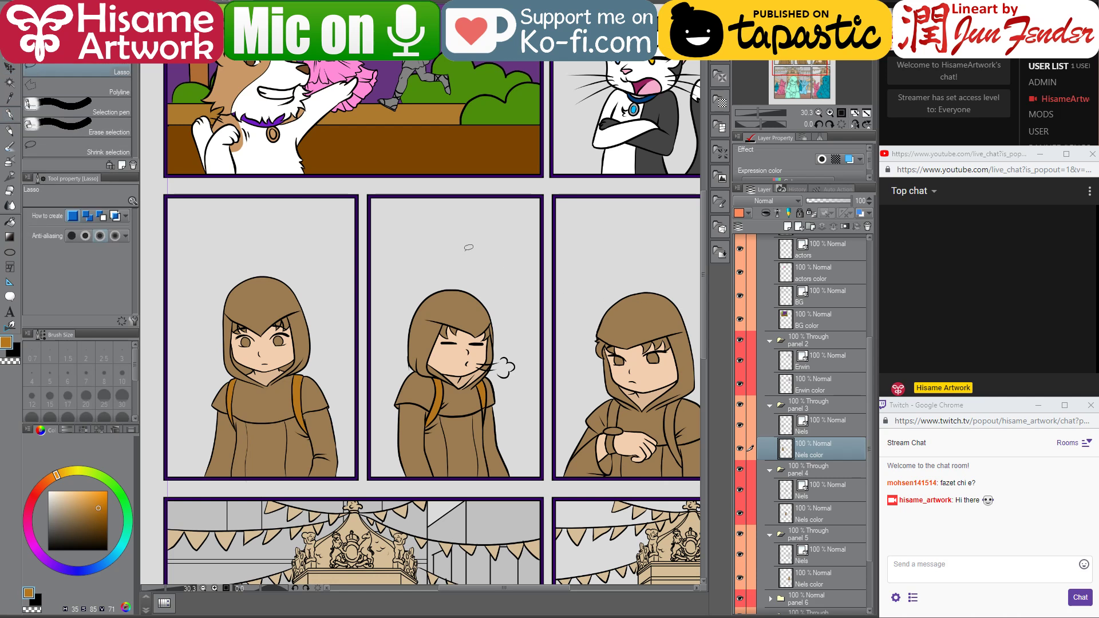
left_click_drag(464, 250, 395, 386)
mouse_move(457, 242)
left_mouse_down()
mouse_move(427, 261)
mouse_move(379, 458)
mouse_move(532, 440)
mouse_move(457, 240)
left_mouse_up()
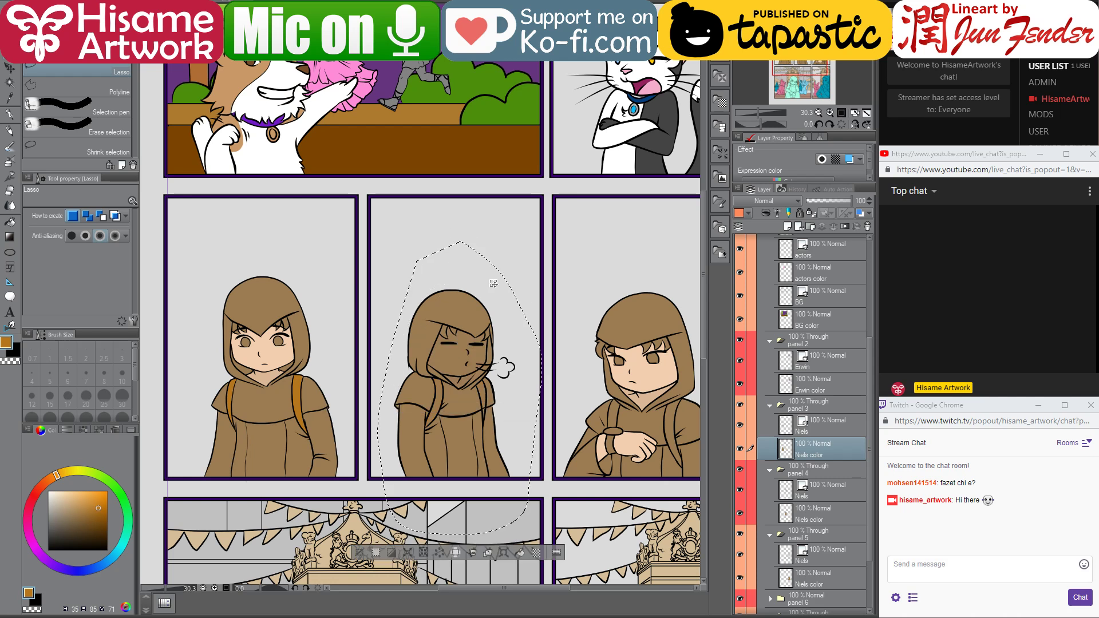
- Paste the cut colors above panel 4's Niels color layer, merge the two layers, and check the result by toggling visibility
scroll(822, 523, "down", 2)
left_click(823, 432)
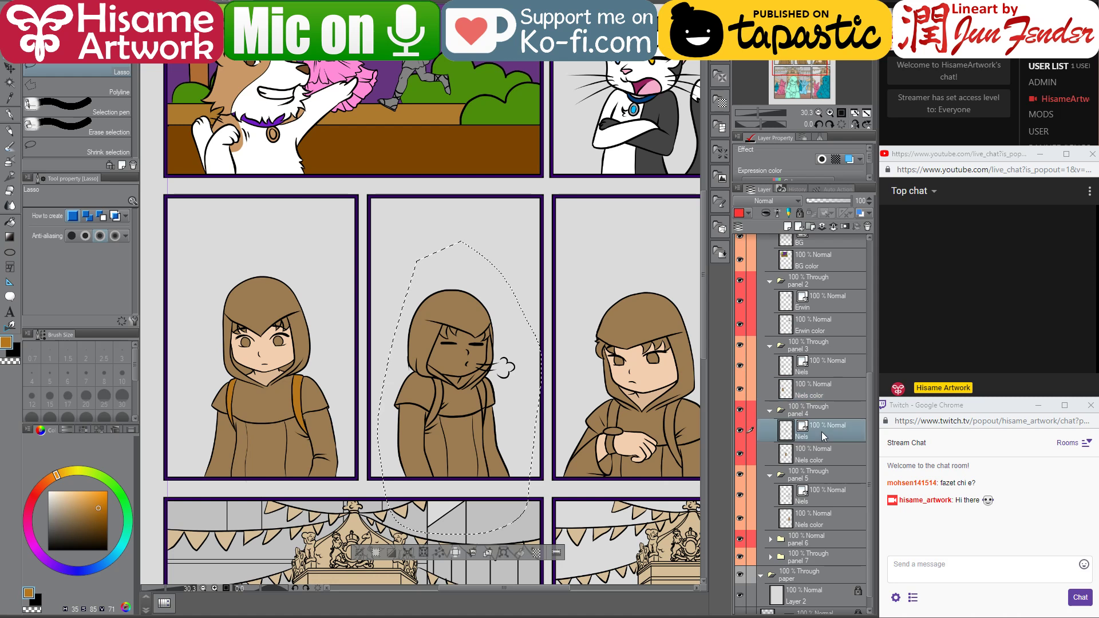
left_click(809, 460)
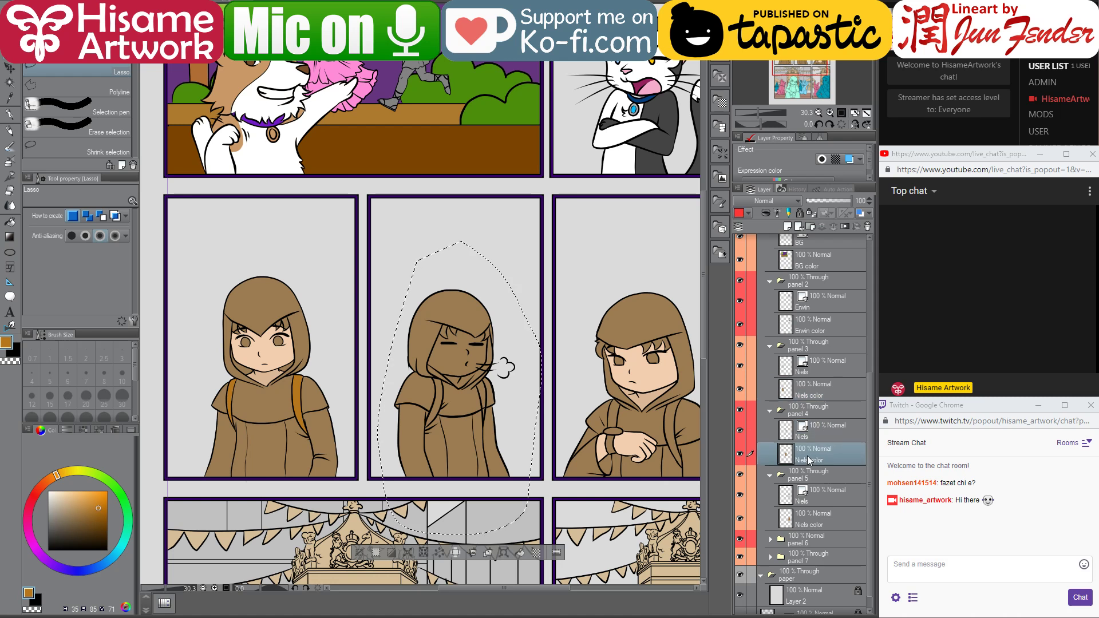
key("ctrl+j")
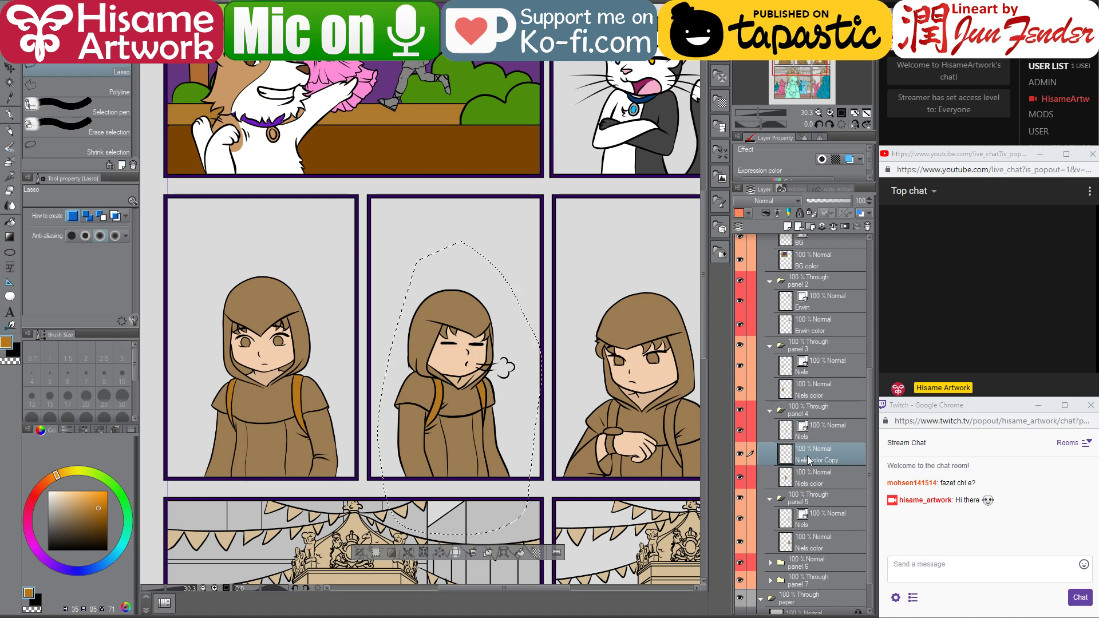
left_click(837, 475, "ctrl")
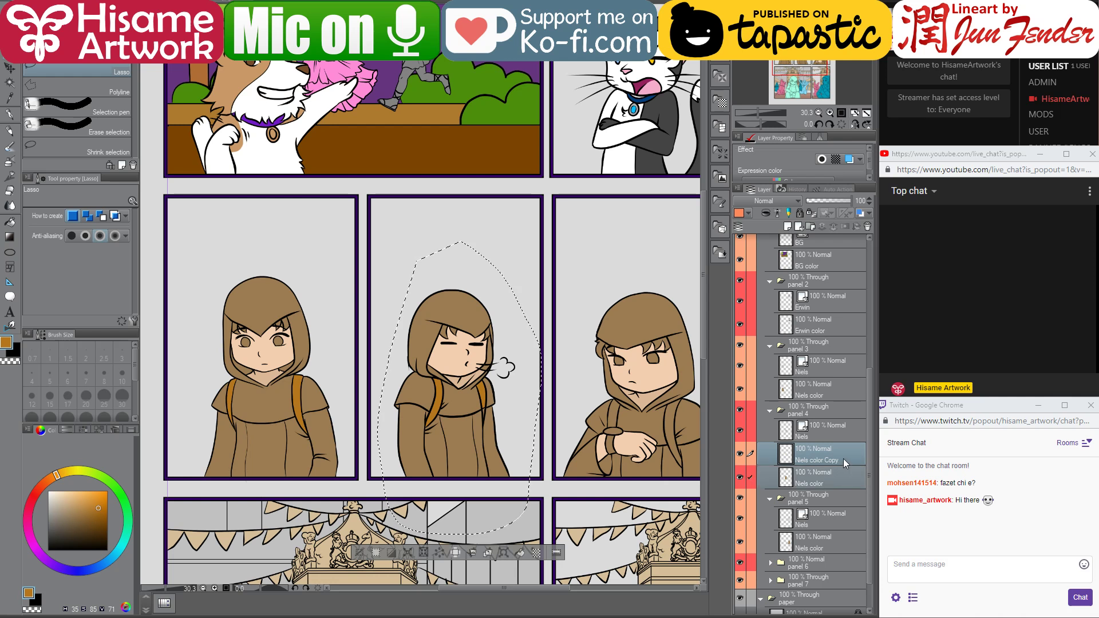
right_click(843, 458)
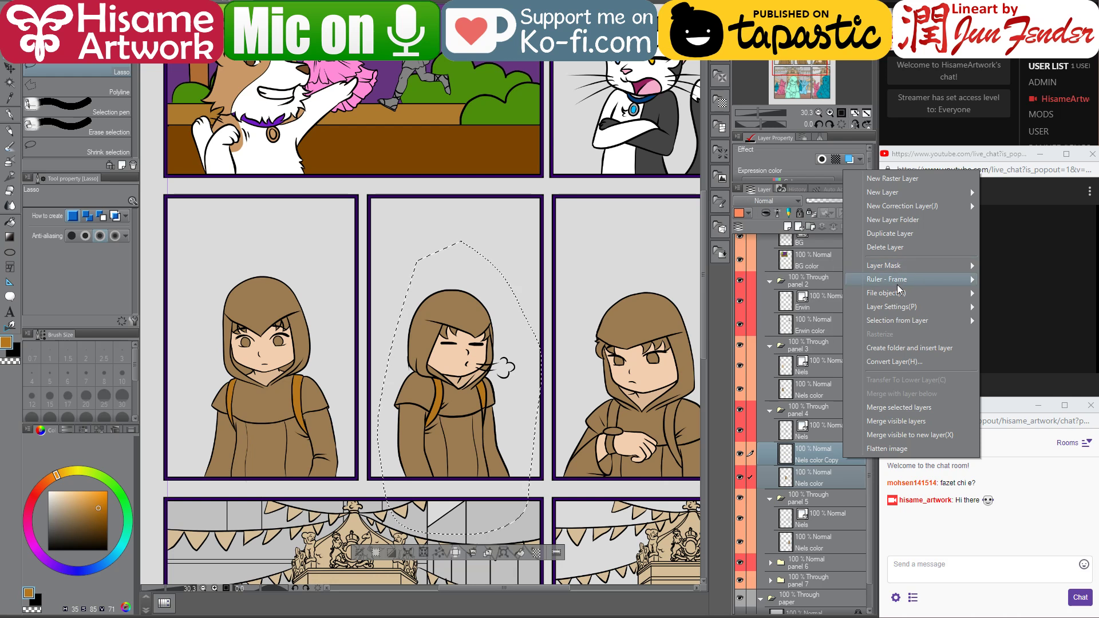
left_click(897, 418)
left_click(741, 454)
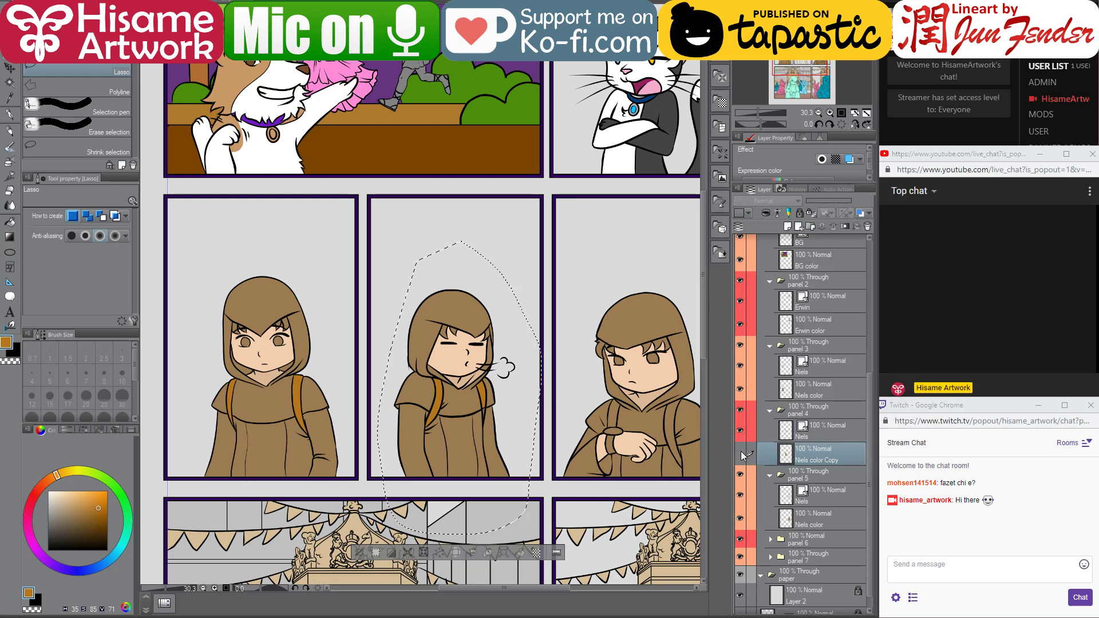
left_click(742, 454)
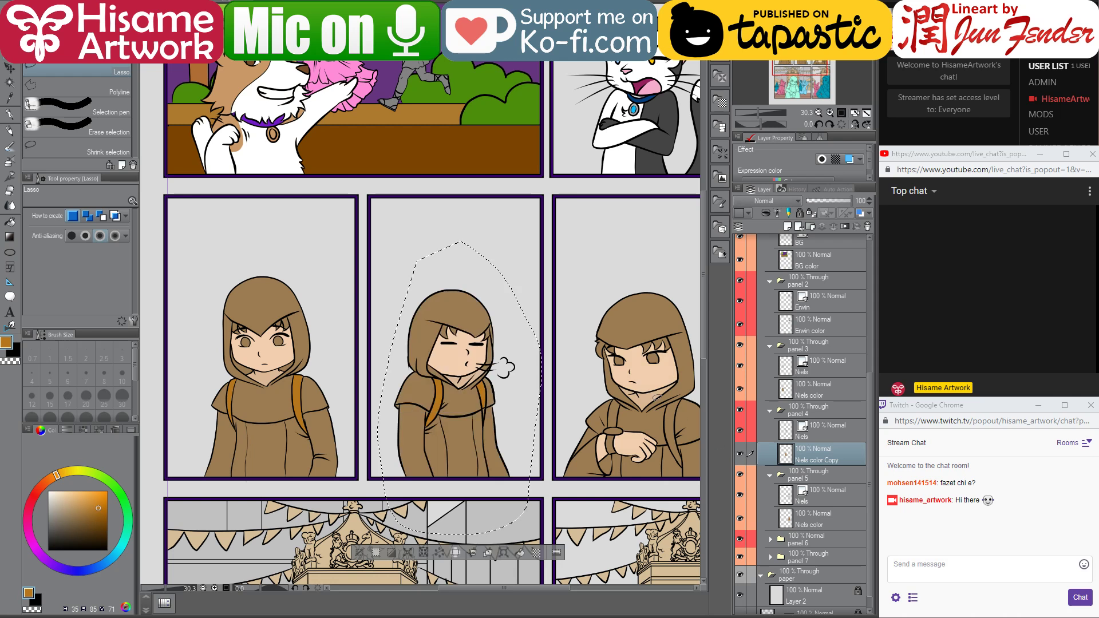
- Lasso the panel 5 figure, cut its skin colors from panel 4's merged color layer, and paste them above panel 5's Niels color layer
left_click_drag(640, 367, 566, 340)
mouse_move(549, 240)
left_mouse_down()
mouse_move(512, 301)
mouse_move(480, 455)
mouse_move(558, 516)
mouse_move(683, 429)
mouse_move(628, 270)
mouse_move(558, 236)
left_mouse_up()
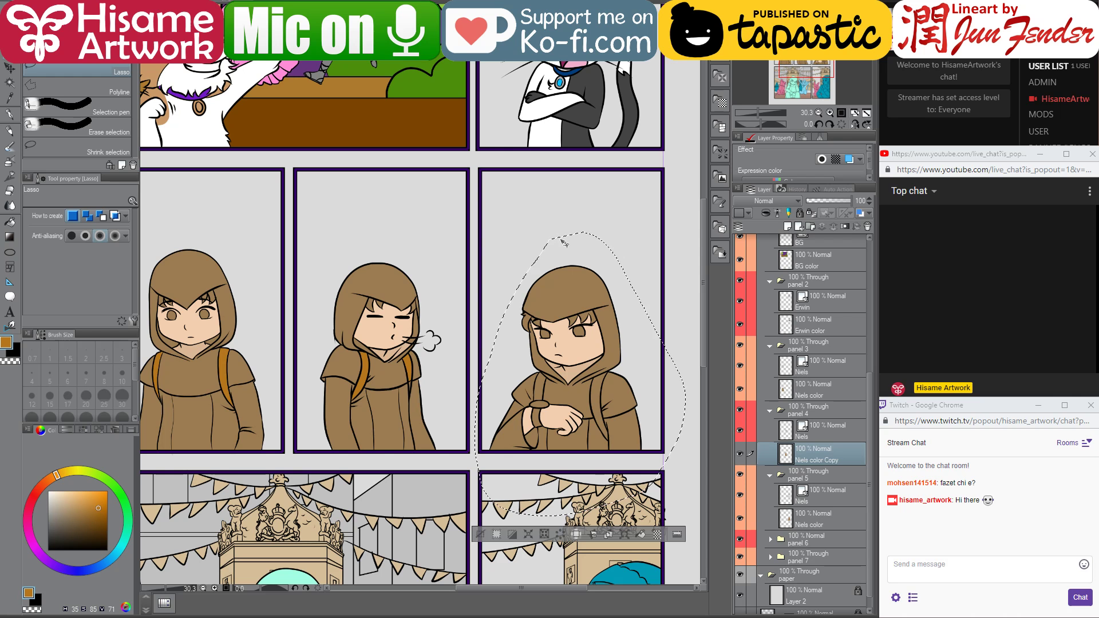
key("alt+Delete")
left_click(800, 524)
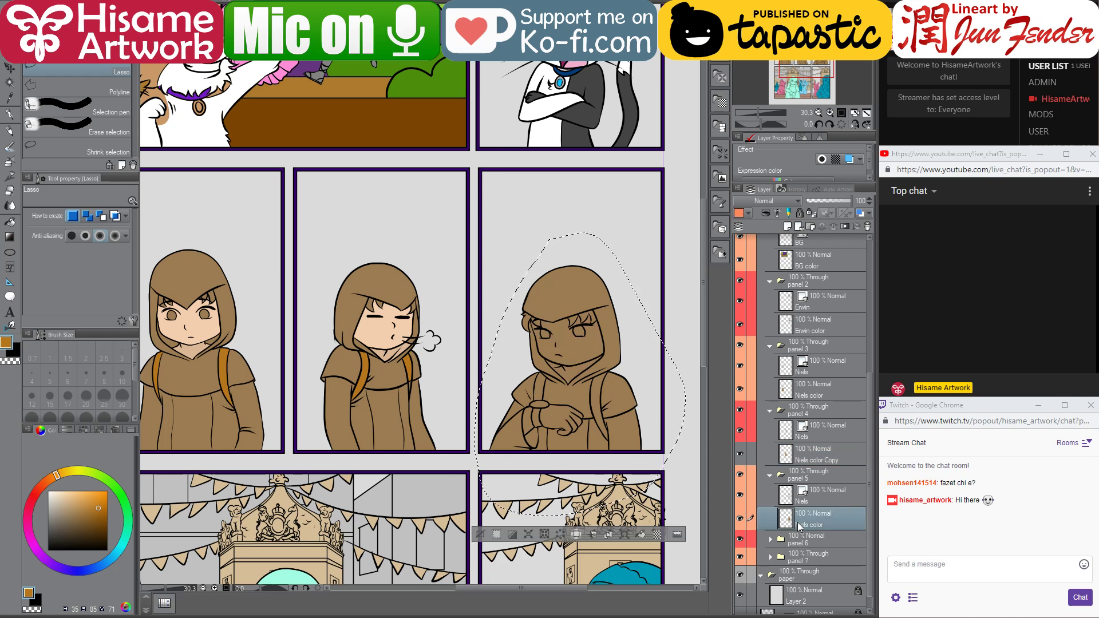
key("ctrl+c")
key("ctrl+v")
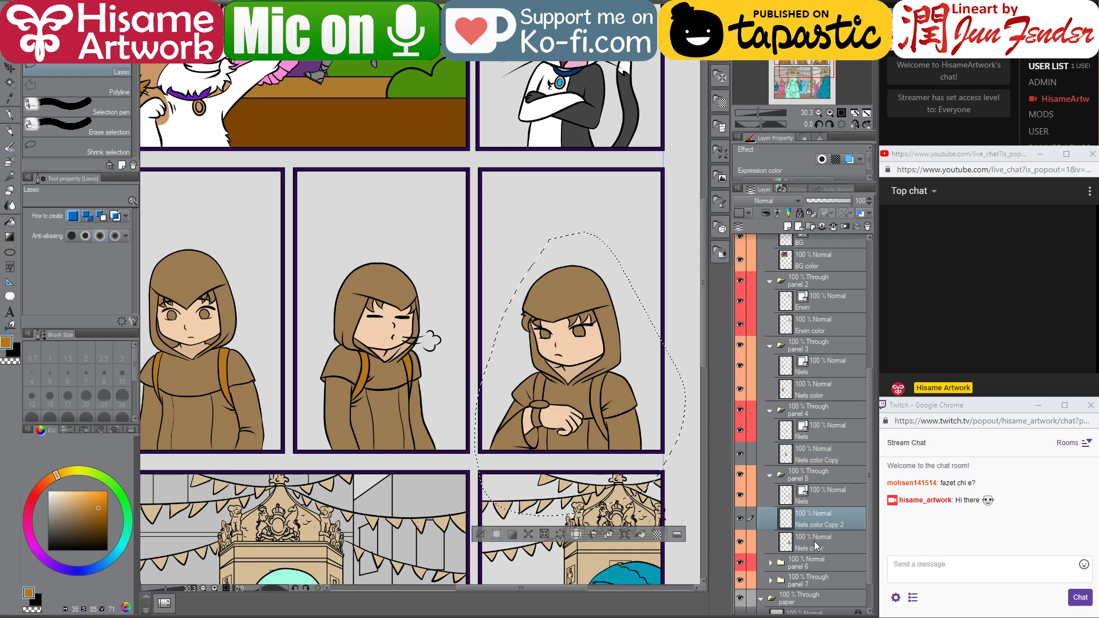
- Merge the pasted skin colors with panel 5's Niels color layer and check the merged layer by toggling its visibility
right_click(819, 522)
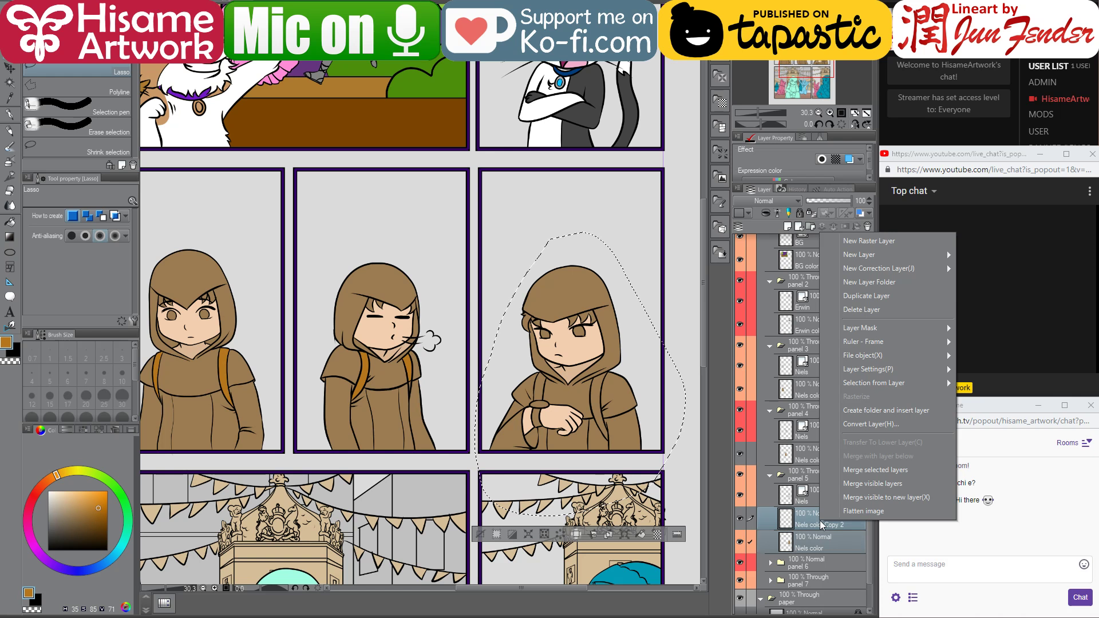
left_click(865, 470)
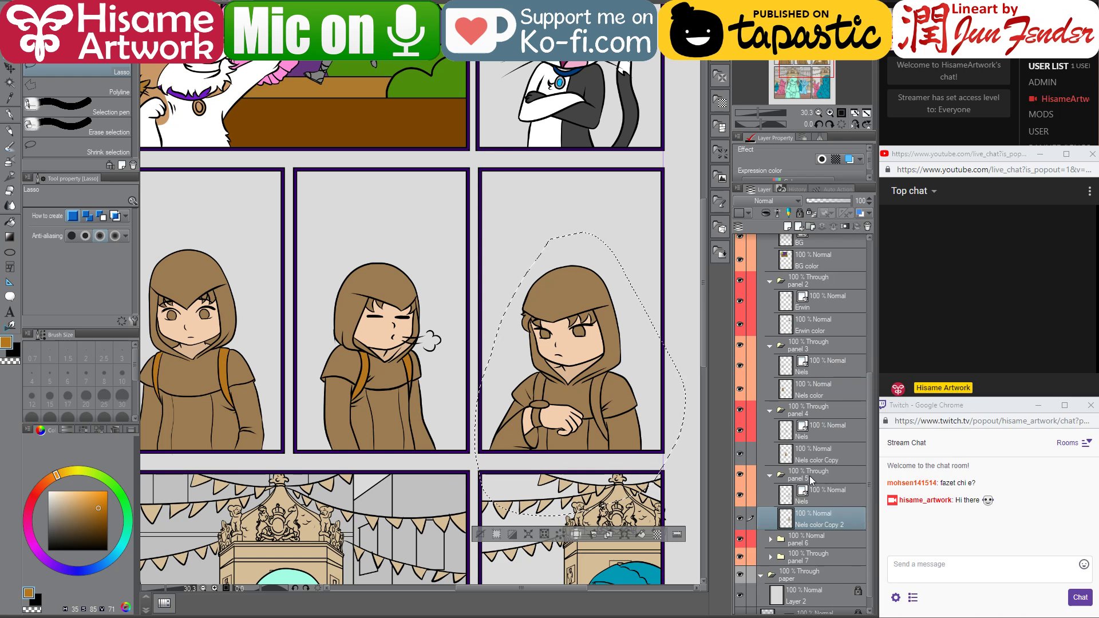
left_click(741, 518)
left_click(741, 518)
- Check the Niels line art and color layers of panels 3 to 5 by toggling their visibility
left_click(740, 496)
left_click(739, 495)
left_click(742, 427)
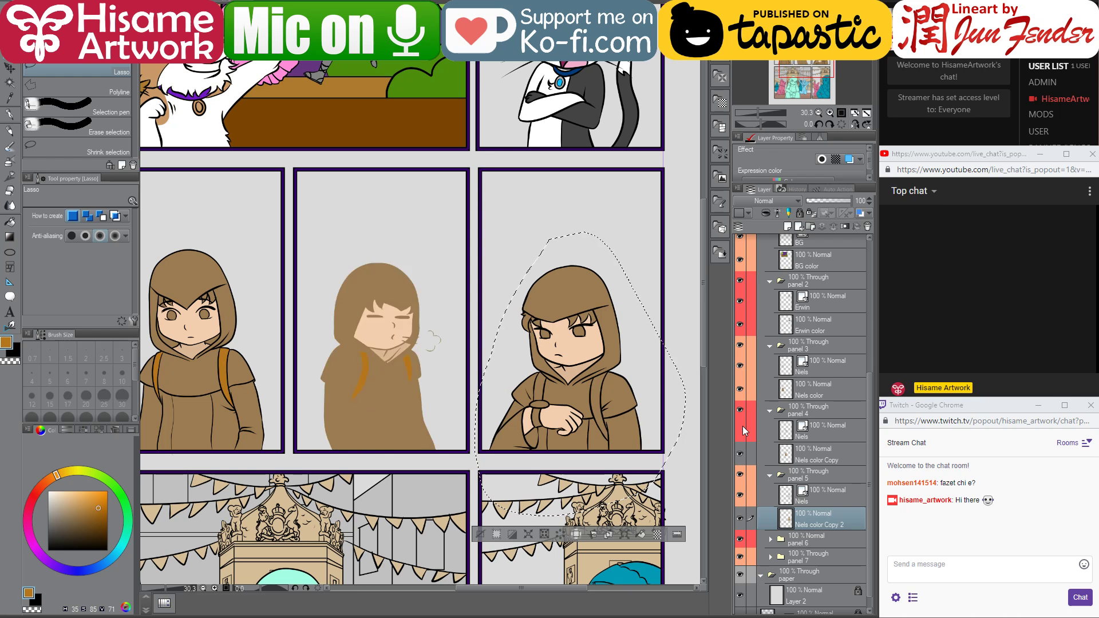
left_click(742, 450)
left_click(742, 450)
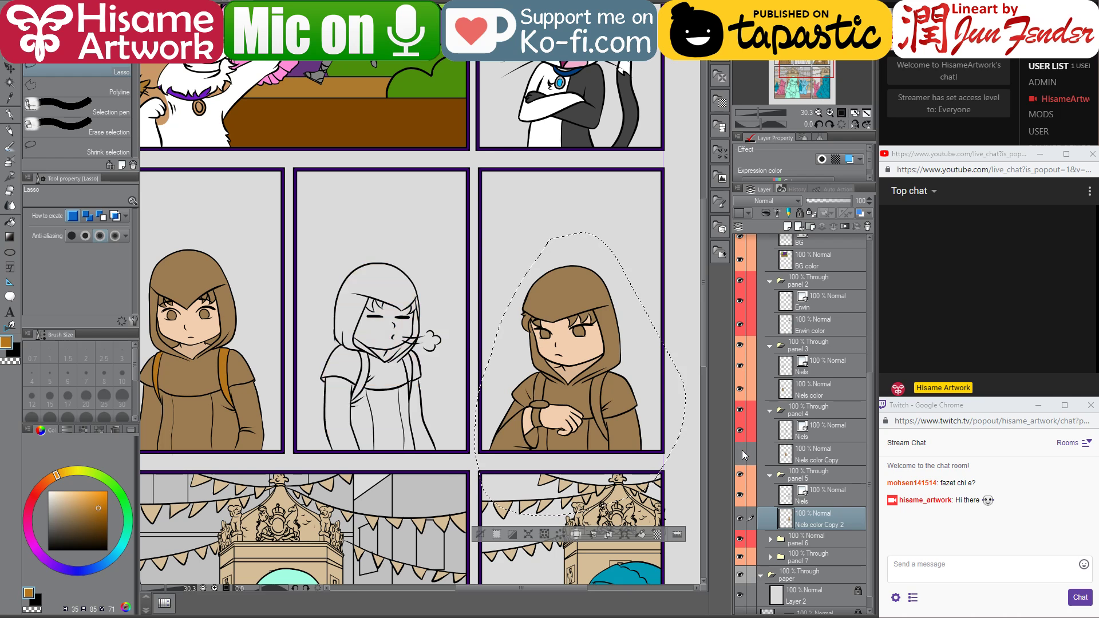
left_click(742, 450)
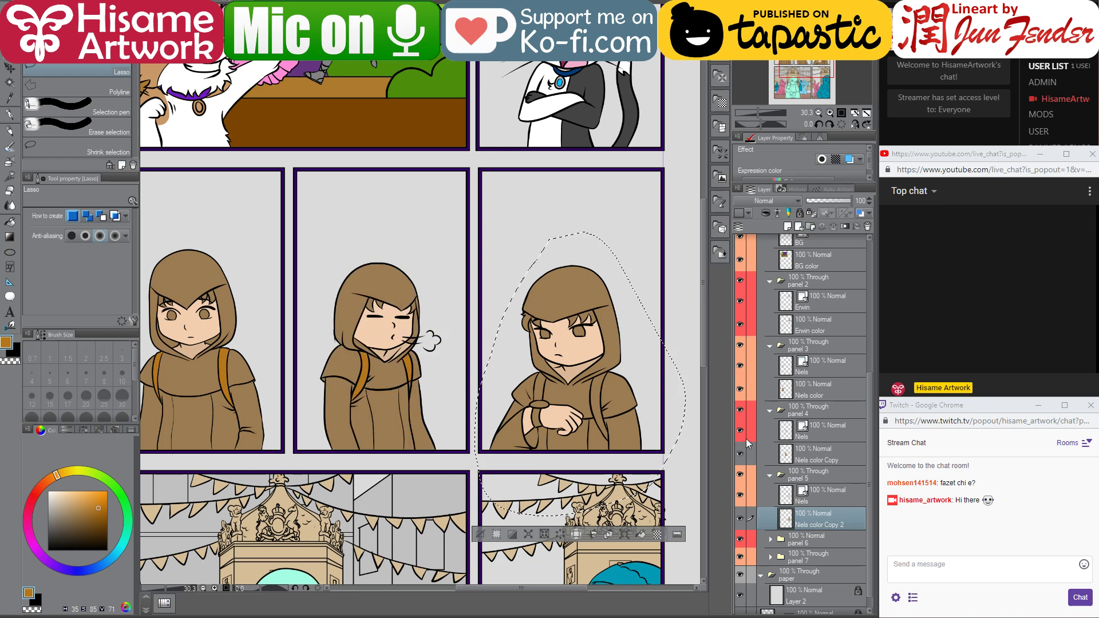
left_click(740, 390)
left_click(740, 389)
left_click_drag(473, 384, 675, 411)
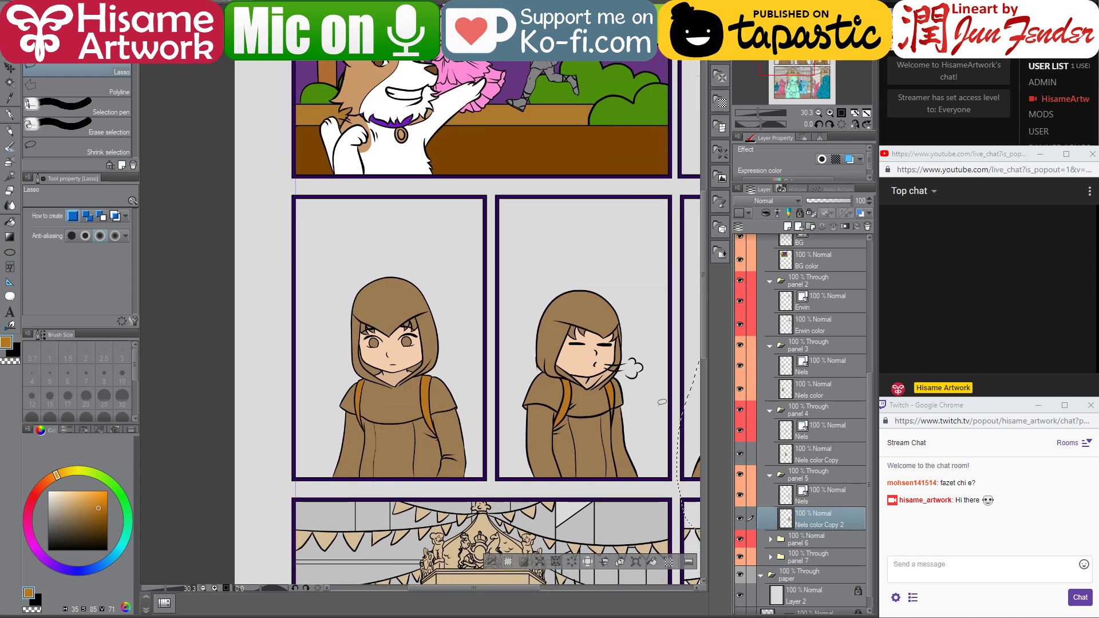
left_click_drag(591, 407, 554, 392)
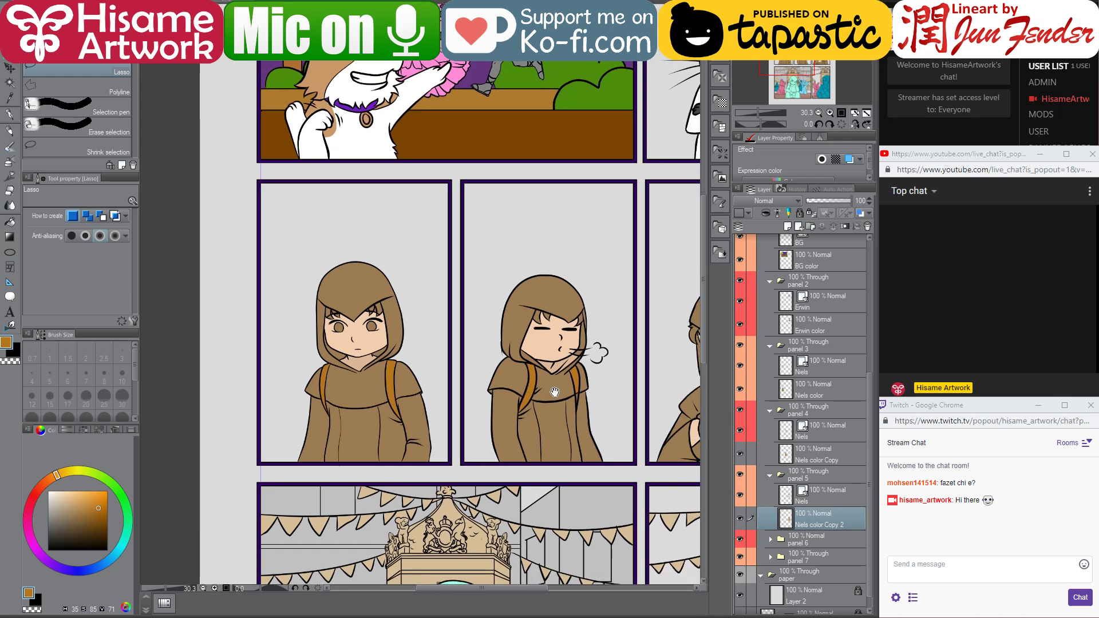
left_click(388, 376, "ctrl")
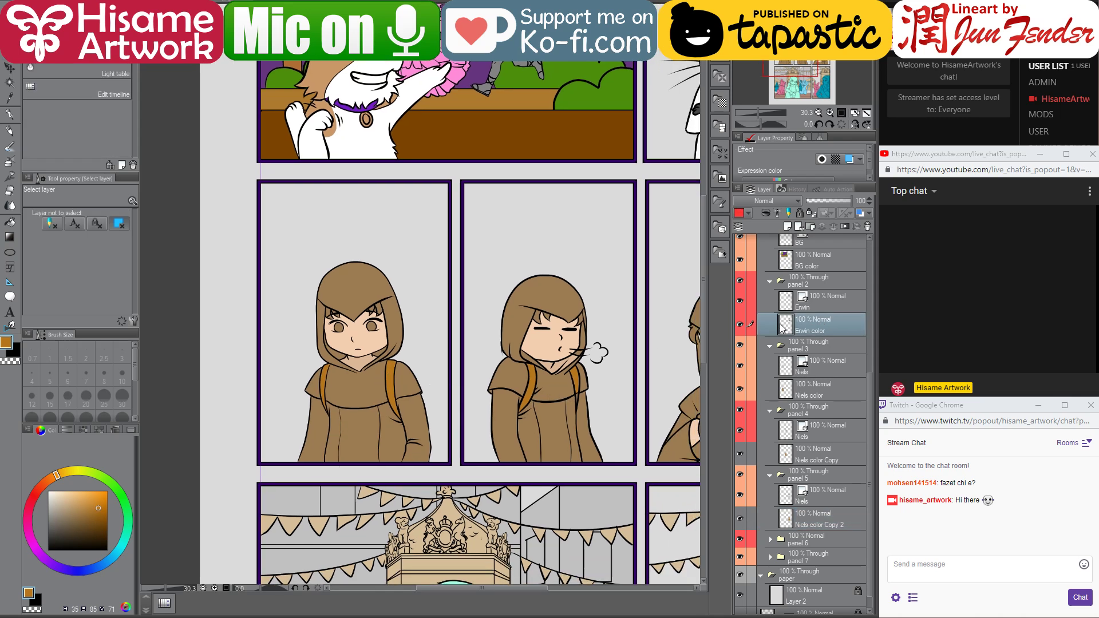
left_click_drag(572, 344, 503, 371)
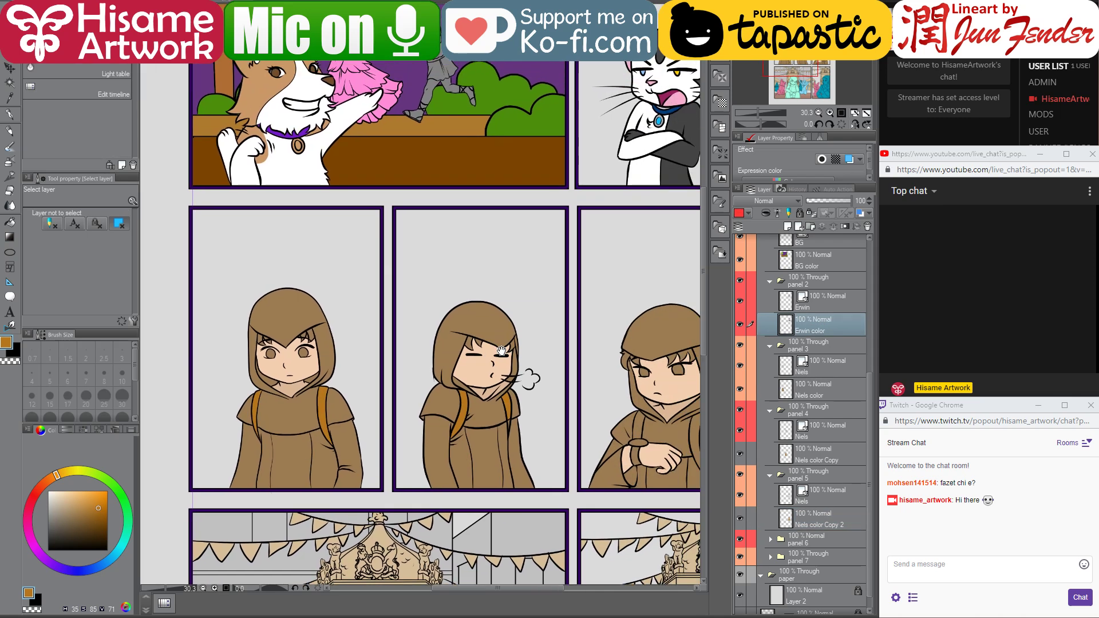
left_click(15, 66)
mouse_move(279, 236)
left_mouse_down()
mouse_move(188, 425)
mouse_move(364, 406)
left_mouse_up()
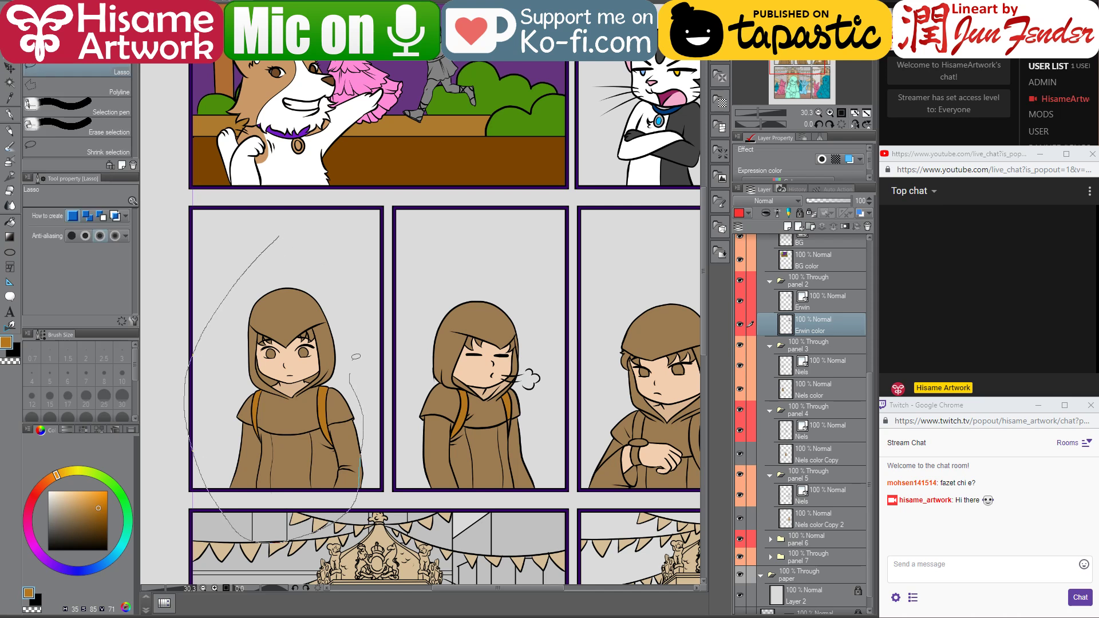
left_click_drag(252, 269, 247, 273)
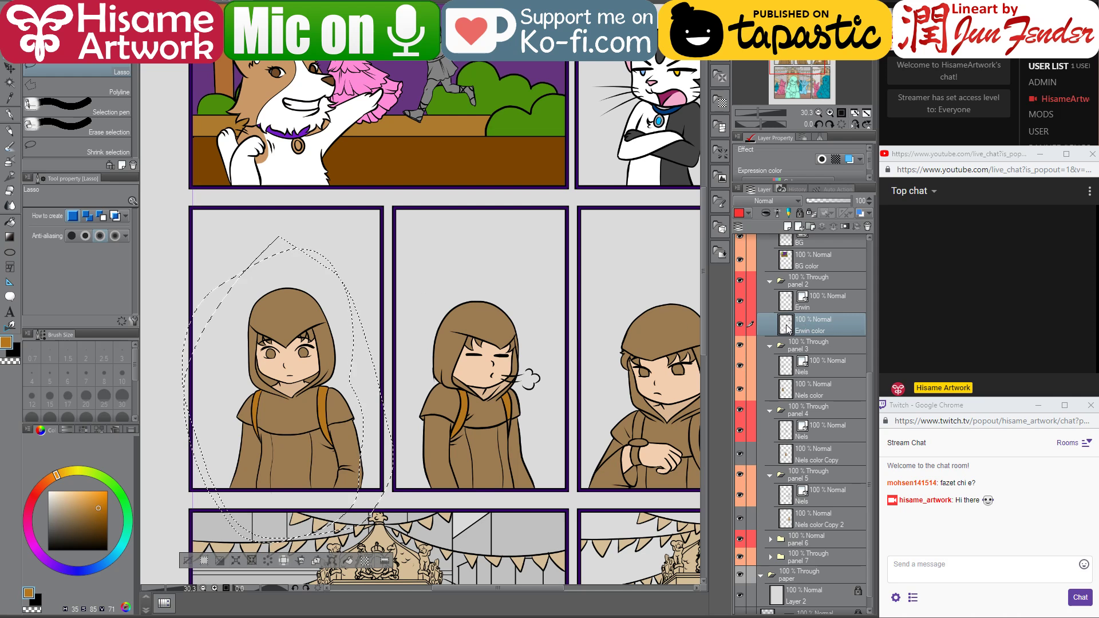
- Check the Niels color layers of panels 3, 4 and 5 by toggling each one's visibility, and clear the selection
left_click(792, 304)
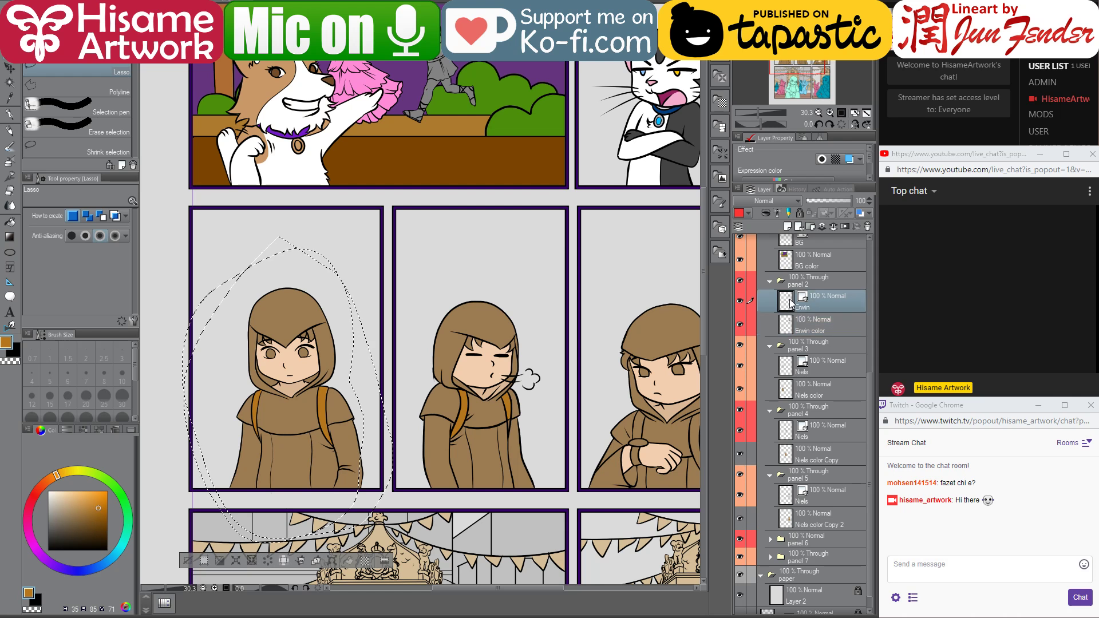
left_click(788, 331)
left_click(794, 390)
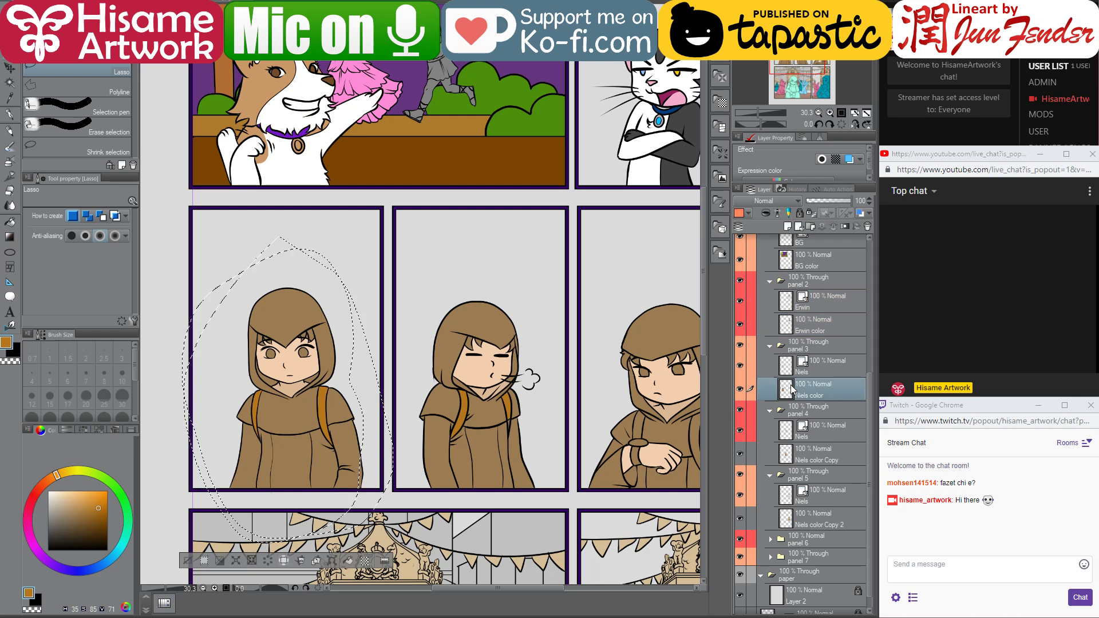
left_click(741, 390)
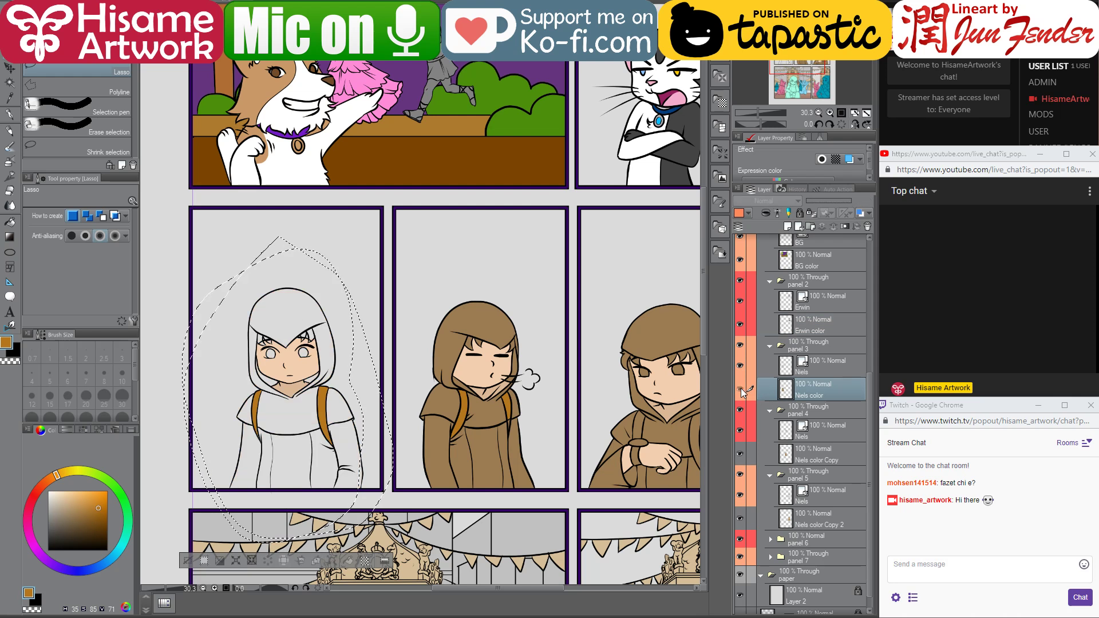
left_click(741, 390)
left_click(741, 454)
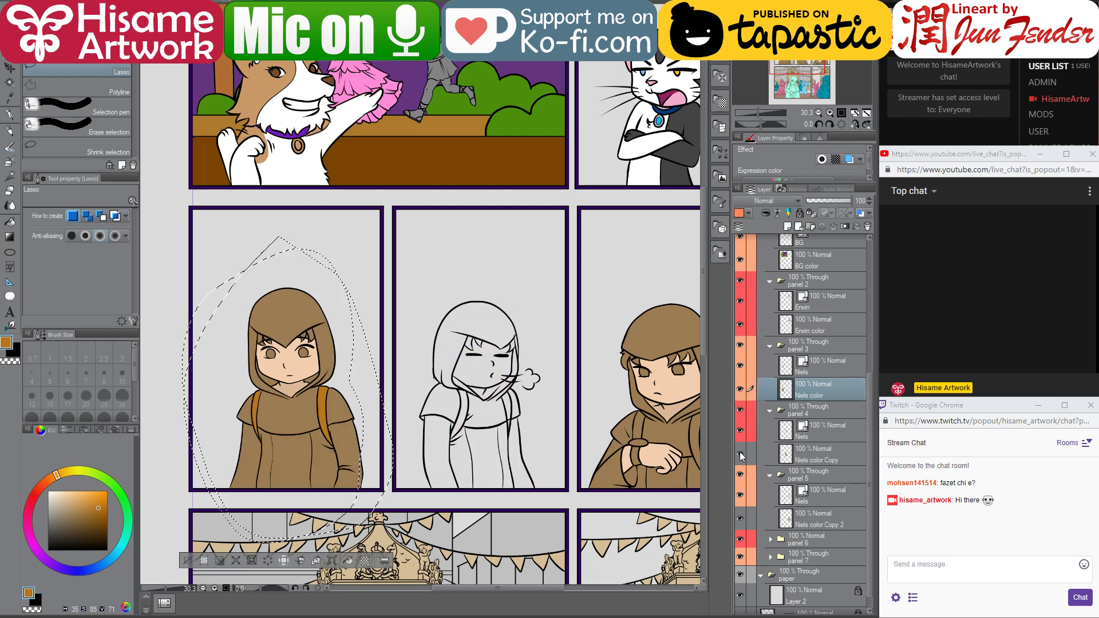
left_click(741, 455)
left_click(741, 519)
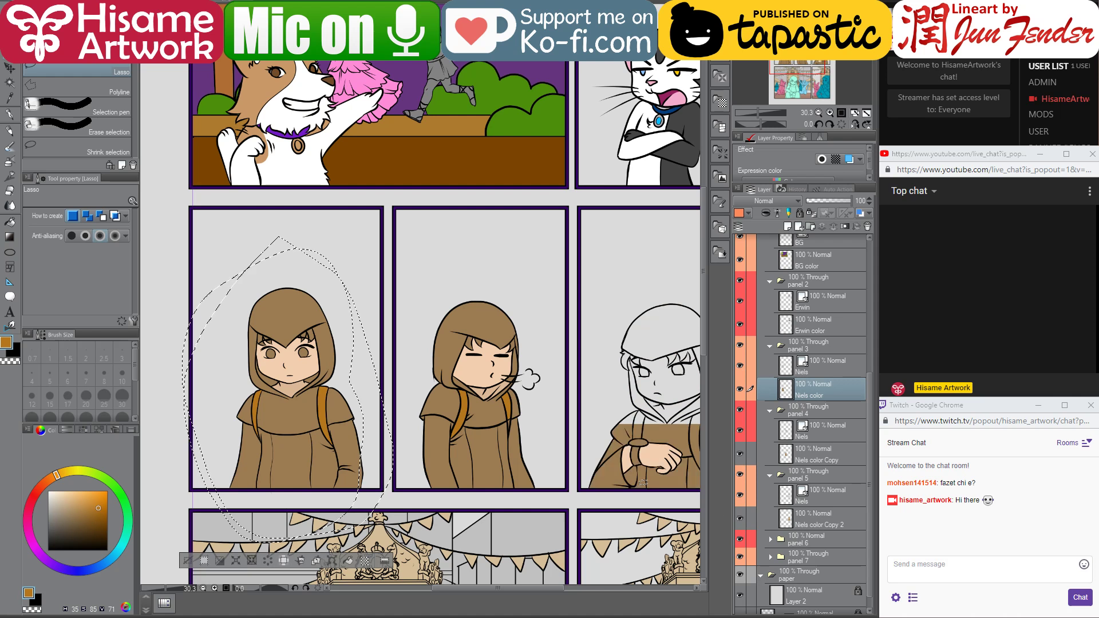
left_click(741, 519)
key("ctrl+d")
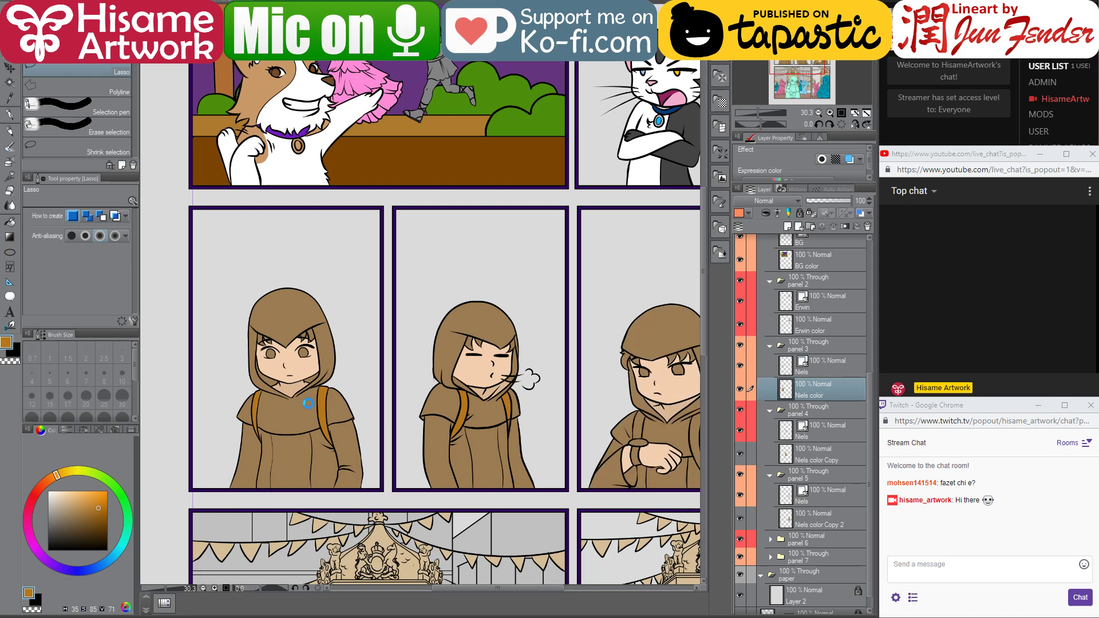
- Lasso the panel 3 figure, cut its skin and strap colors from the Erwin color layer, and paste them above panel 3's Niels color layer
left_click(321, 404, "ctrl+shift")
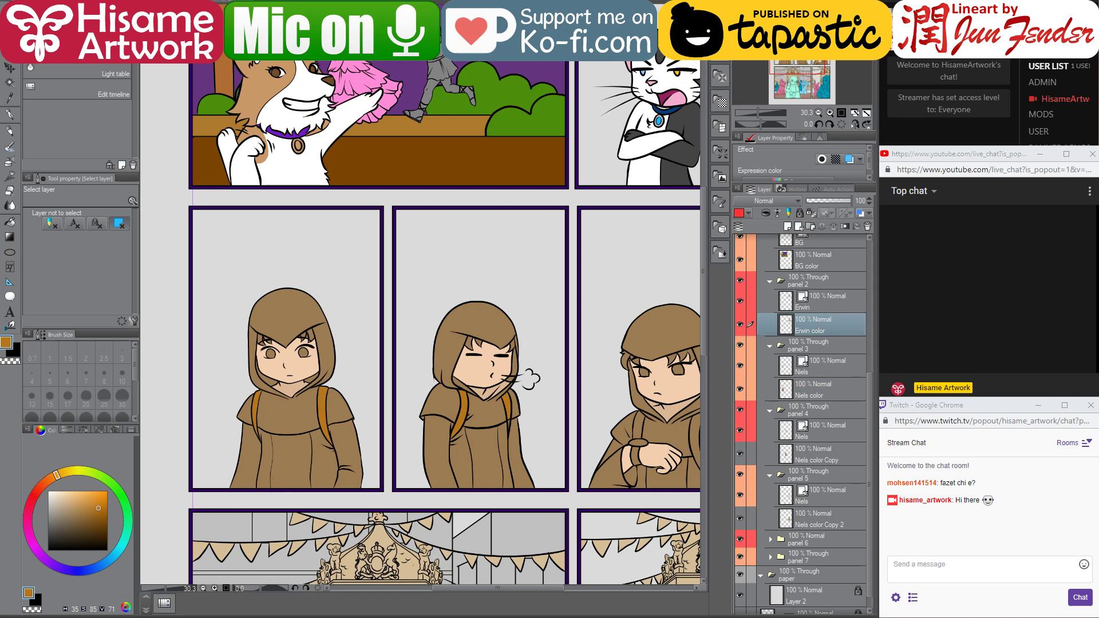
mouse_move(296, 242)
left_mouse_down()
mouse_move(169, 486)
mouse_move(348, 534)
mouse_move(384, 494)
mouse_move(364, 322)
mouse_move(340, 256)
left_mouse_up()
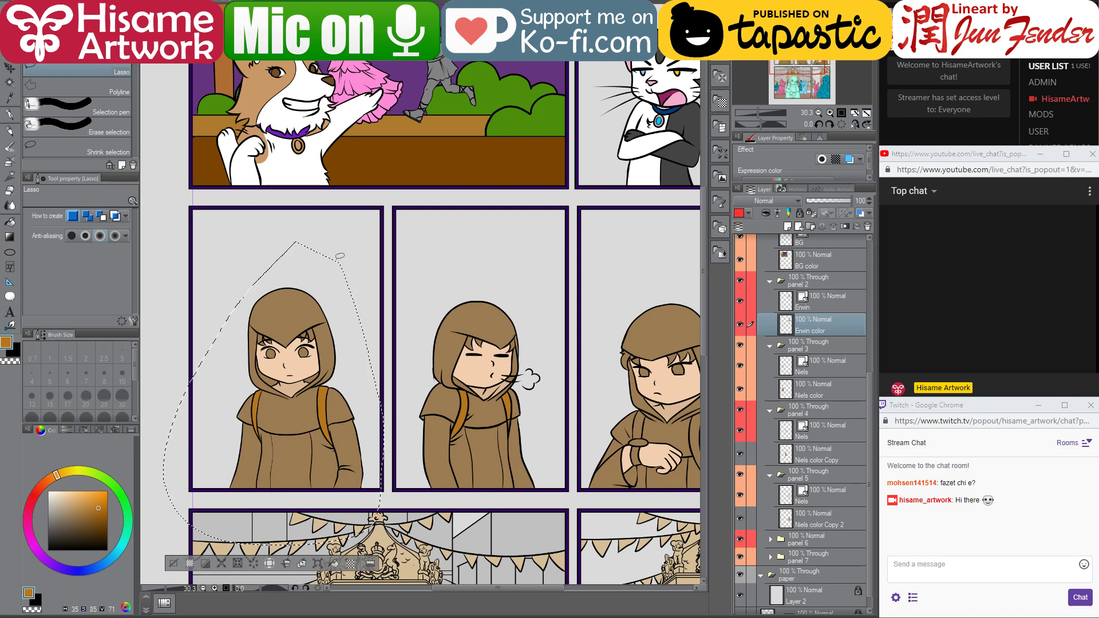
key("alt+BackSpace")
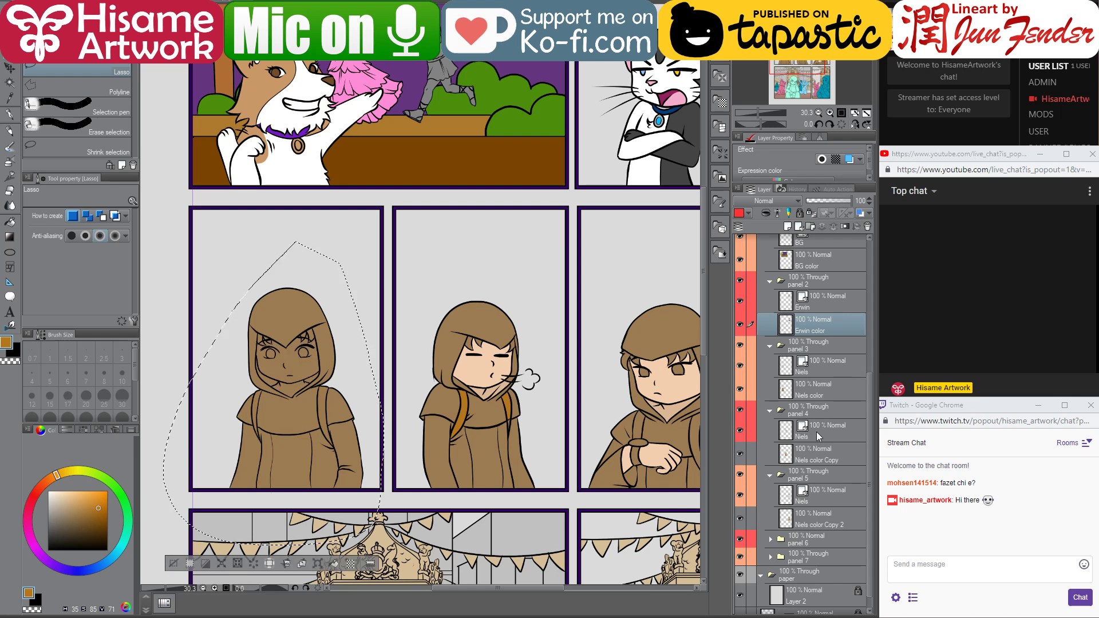
key("ctrl+x")
left_click(823, 392)
key("ctrl+v")
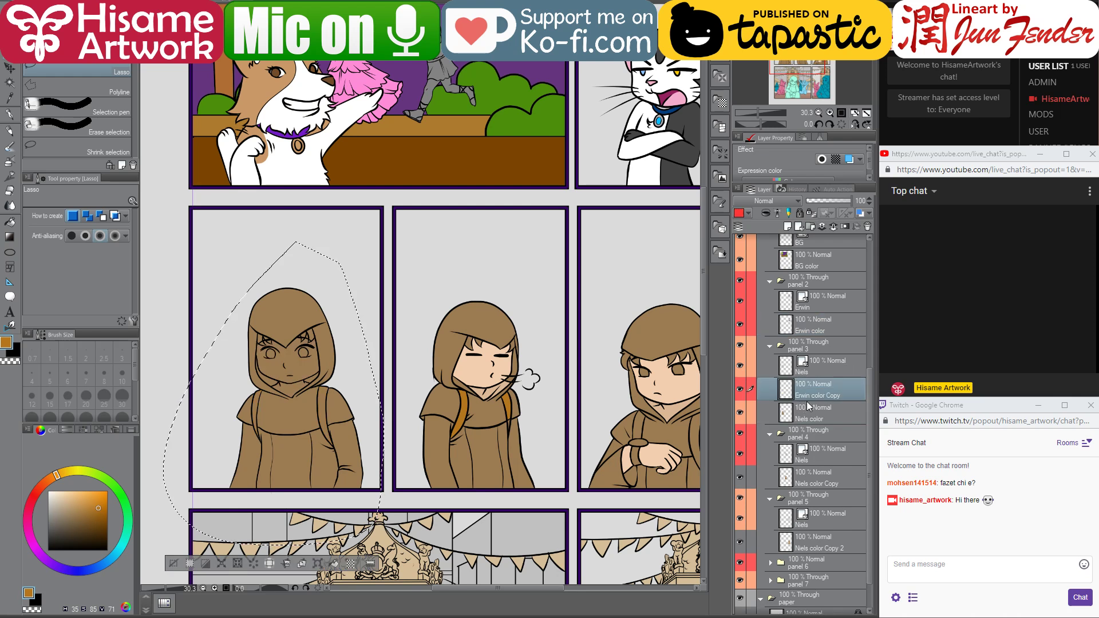
- Merge the pasted colors with panel 3's Niels color layer, check the merged layer's visibility, and clear the selection
left_click(819, 408, "ctrl")
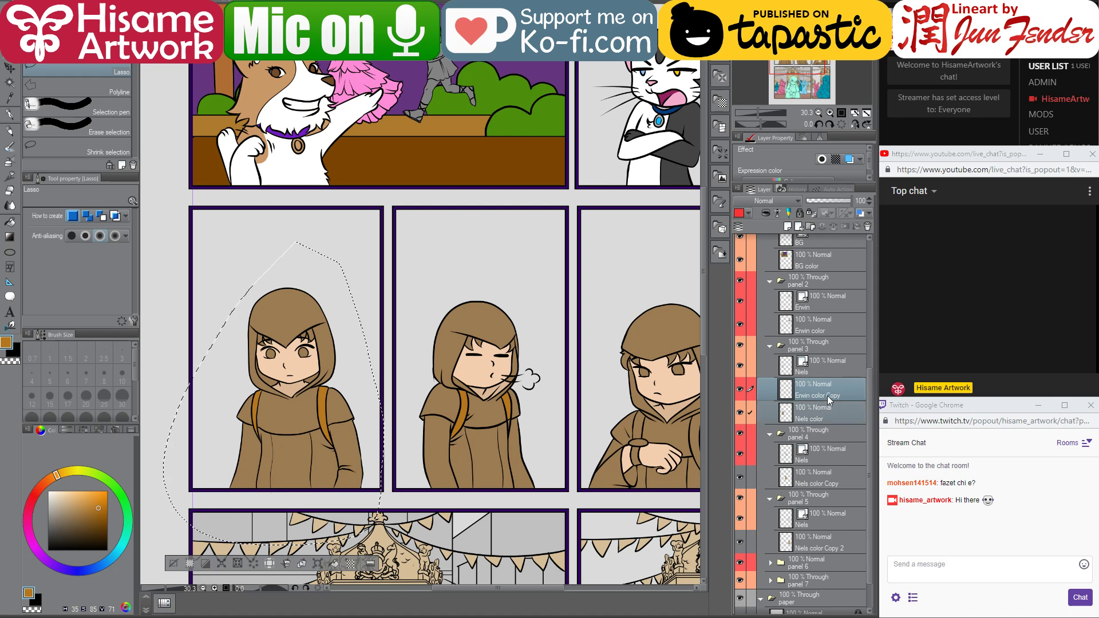
right_click(826, 395)
left_click(873, 345)
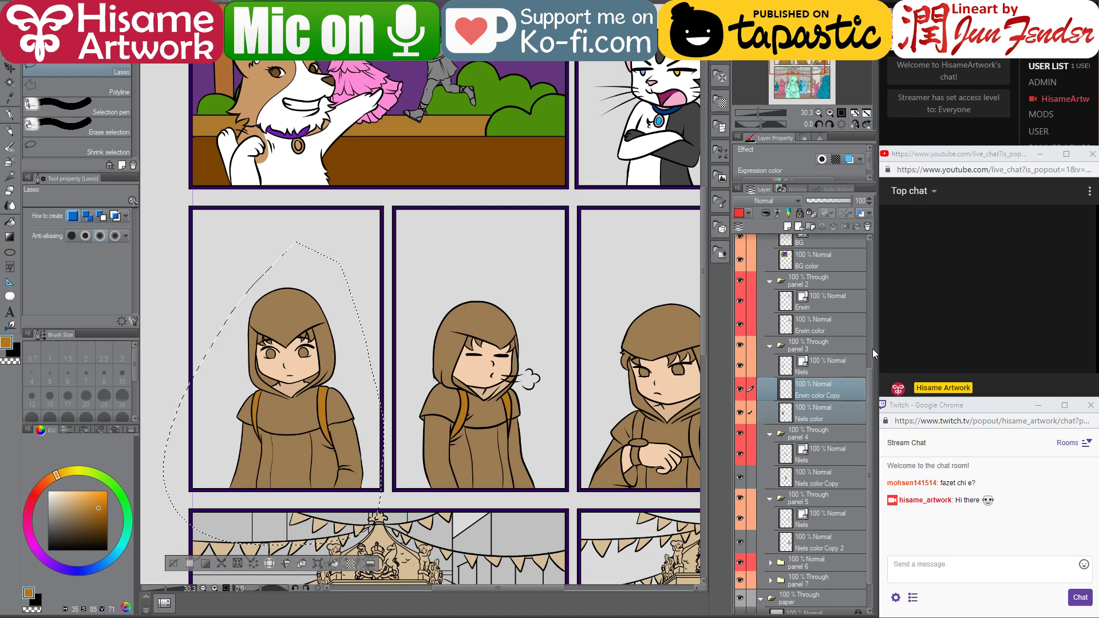
left_click(740, 390)
left_click(740, 389)
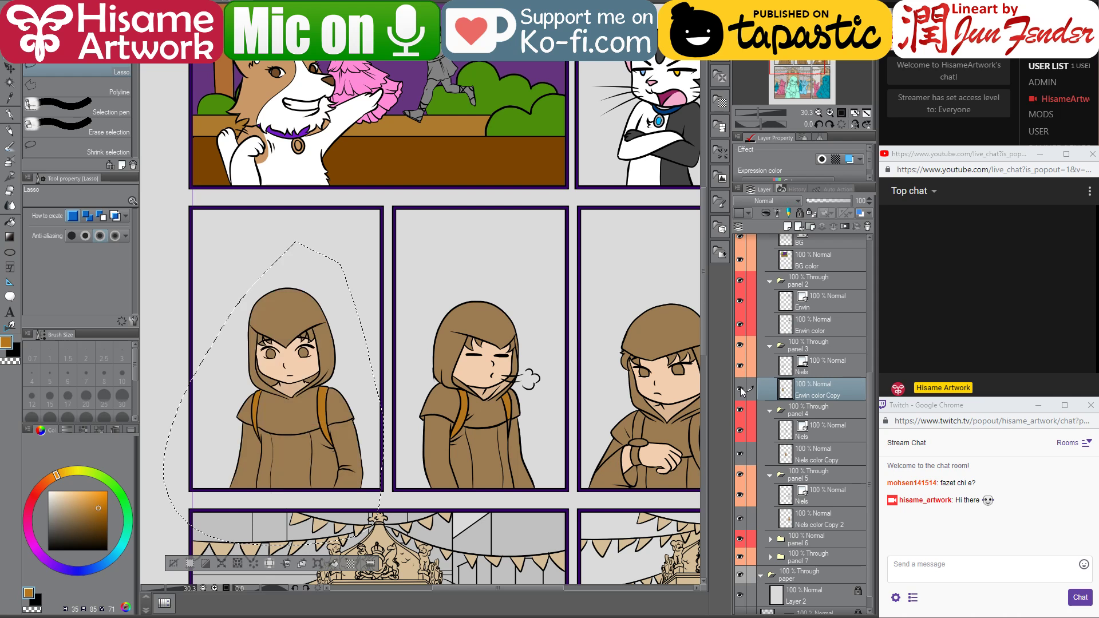
left_click(740, 389)
left_click(740, 390)
key("ctrl+d")
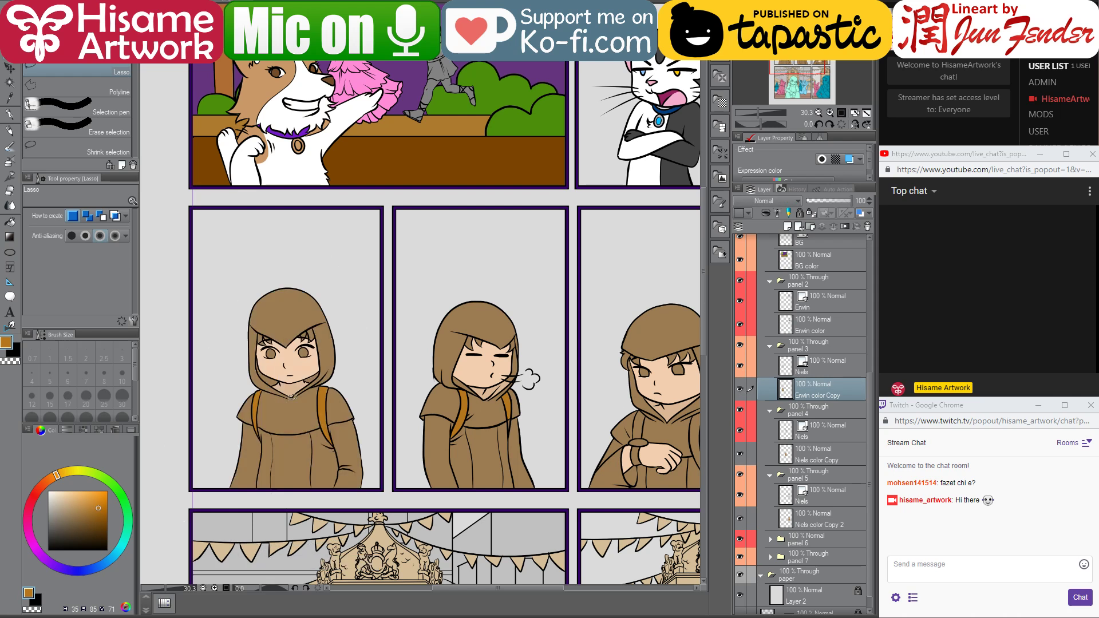
- Paint both eyes of the panel 3 figure white, including the irises, with the G-pen at size 60
key("g")
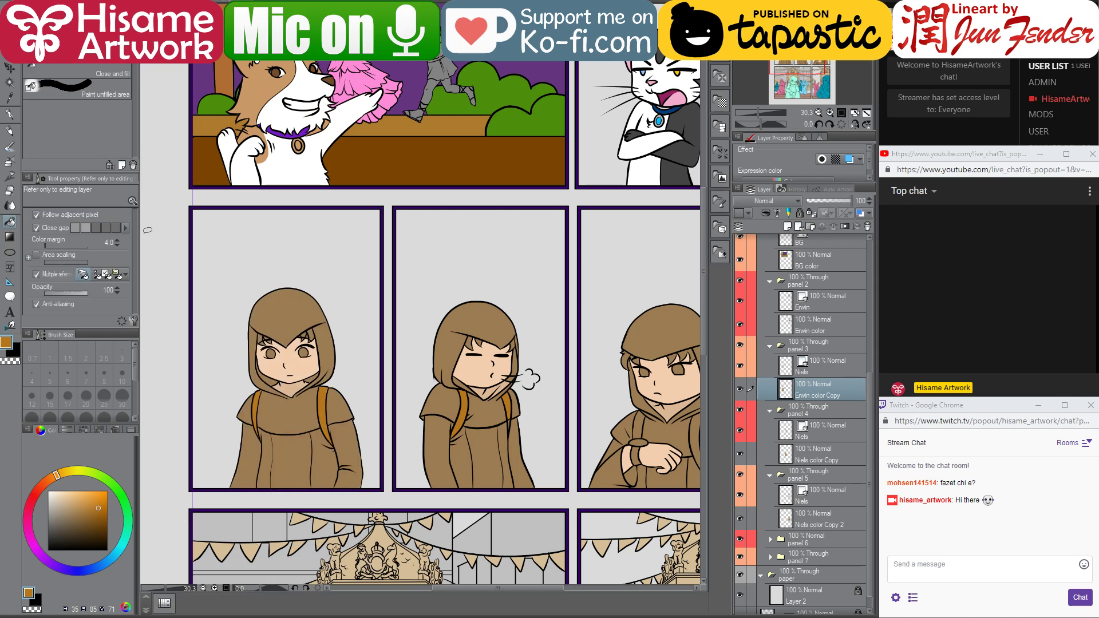
left_click(231, 383, "alt")
scroll(286, 355, "up", 8)
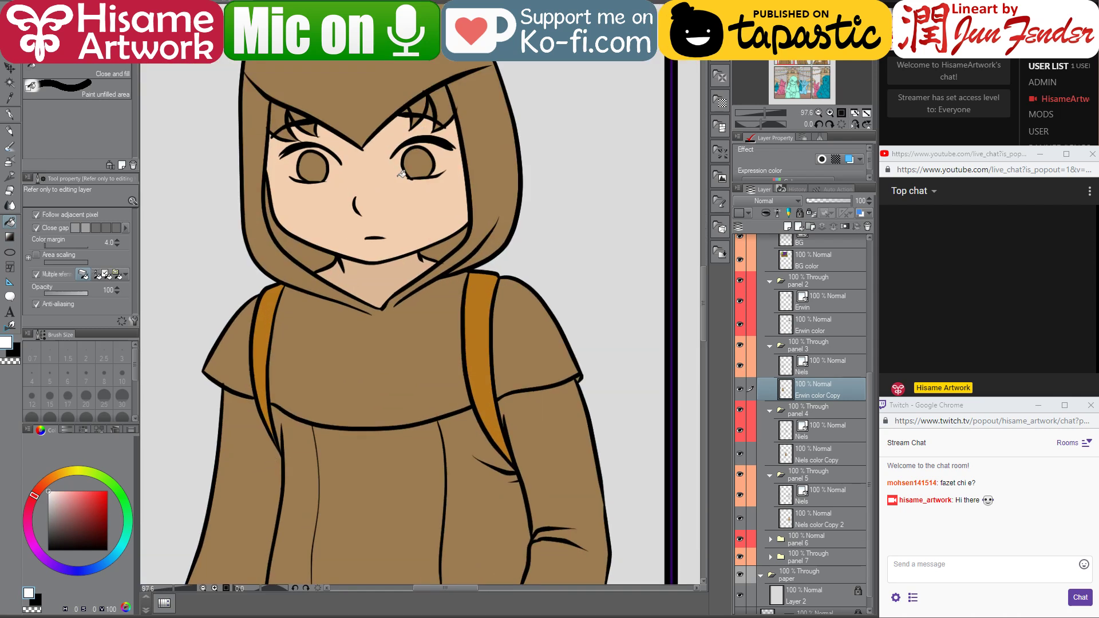
left_click_drag(377, 178, 436, 332)
left_click(9, 113)
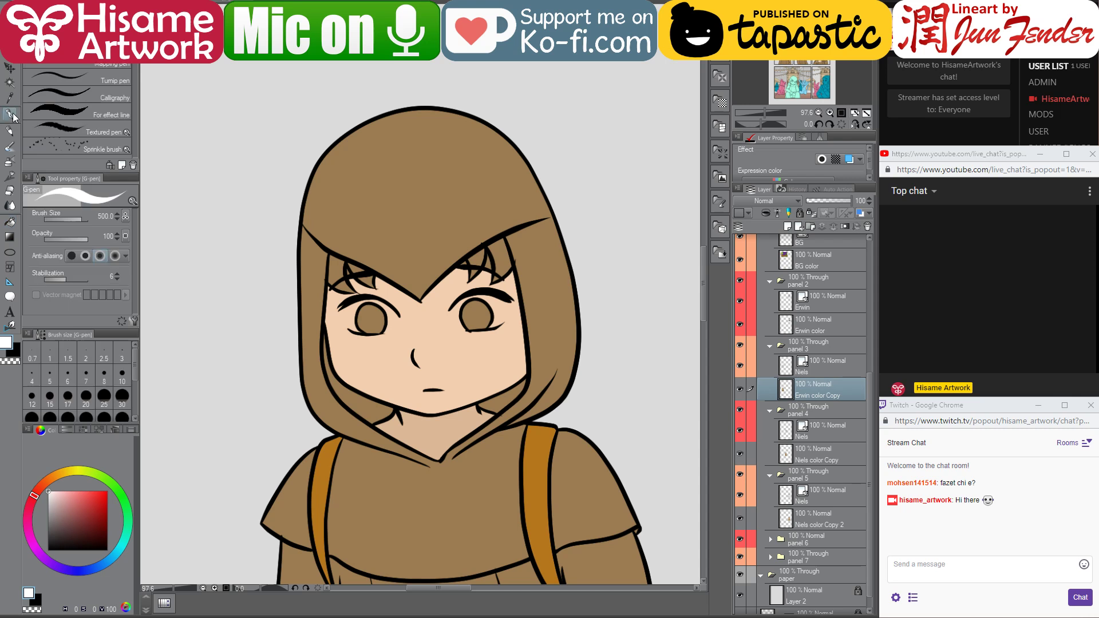
scroll(457, 332, "up", 3)
key("bracketleft")
key("bracketleft")
key("bracketleft")
key("bracketleft")
key("bracketleft")
key("bracketleft")
key("bracketleft")
key("bracketleft")
key("bracketleft")
key("bracketleft")
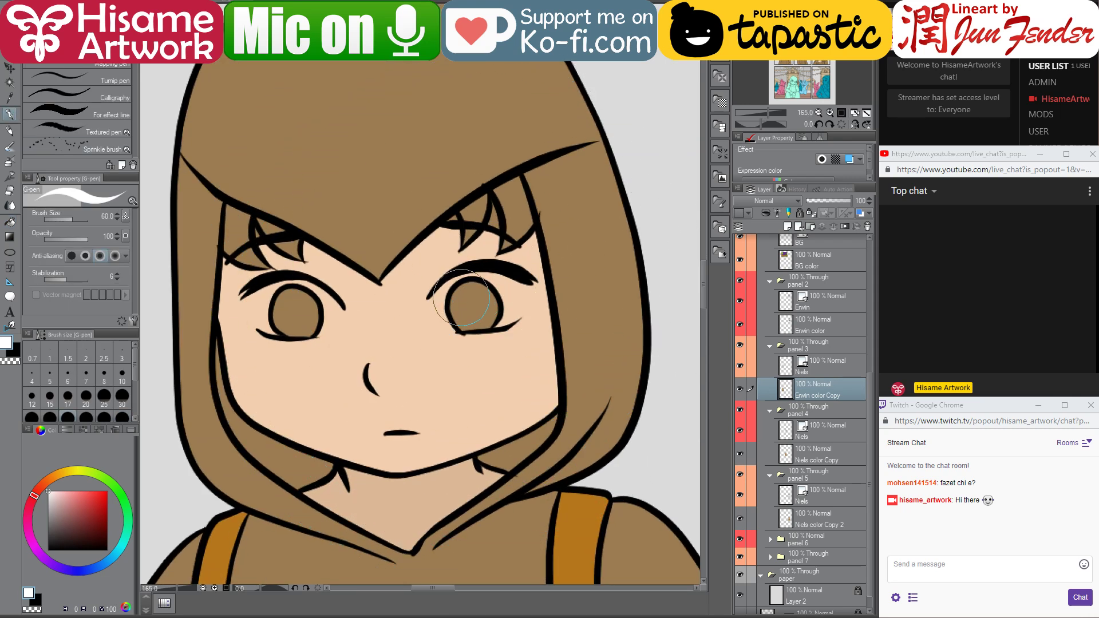
mouse_move(458, 300)
left_mouse_down()
mouse_move(500, 295)
mouse_move(452, 304)
left_mouse_up()
left_click(529, 339, "alt")
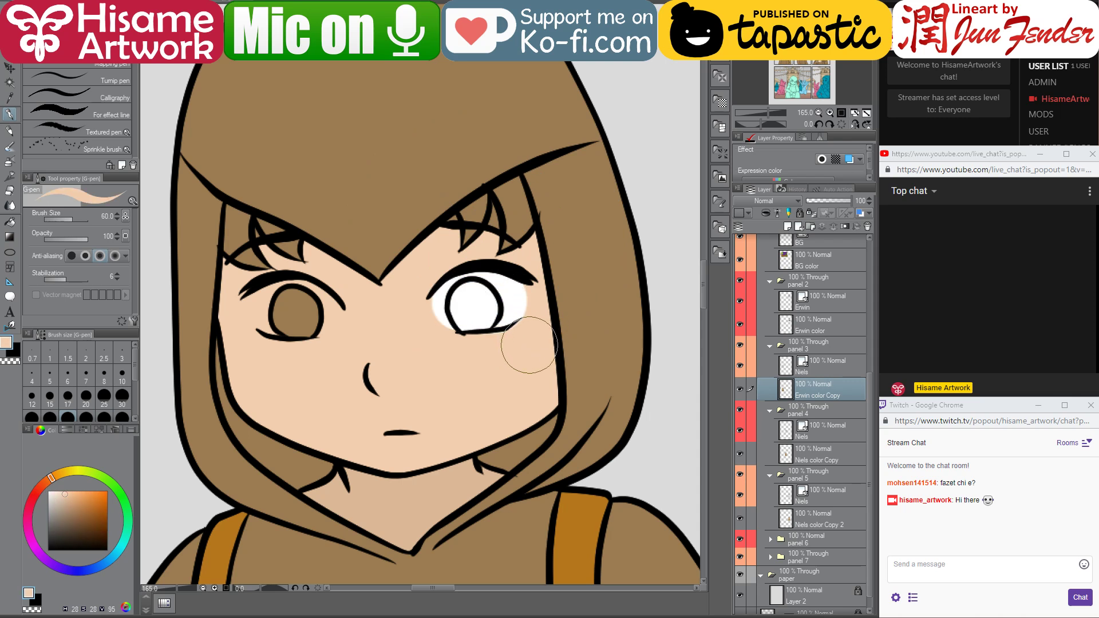
left_click(473, 318, "alt")
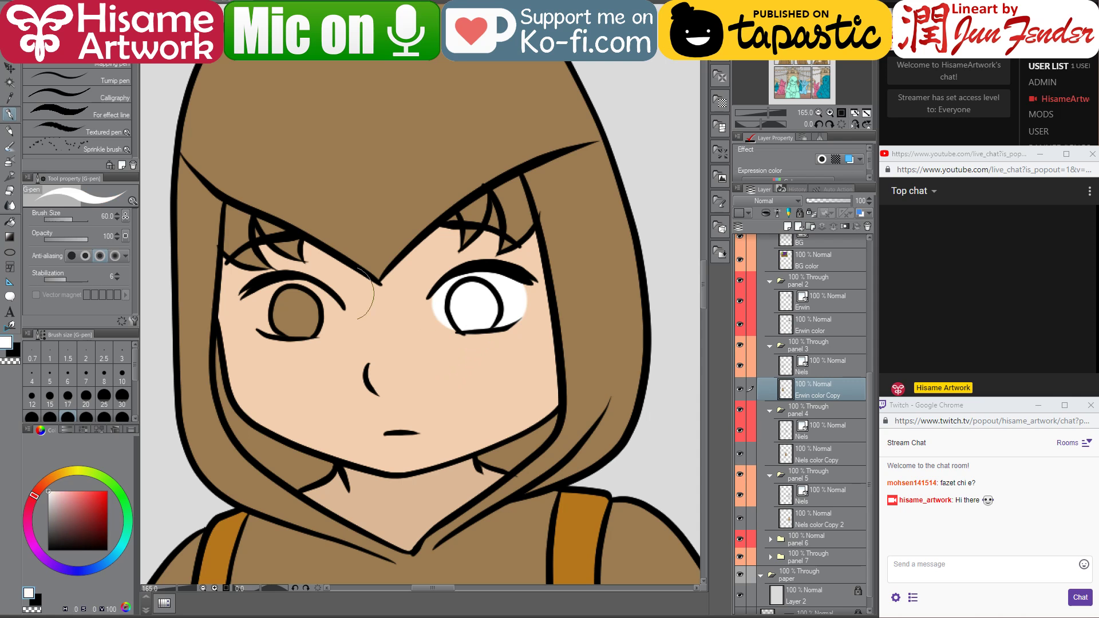
left_click_drag(257, 309, 309, 310)
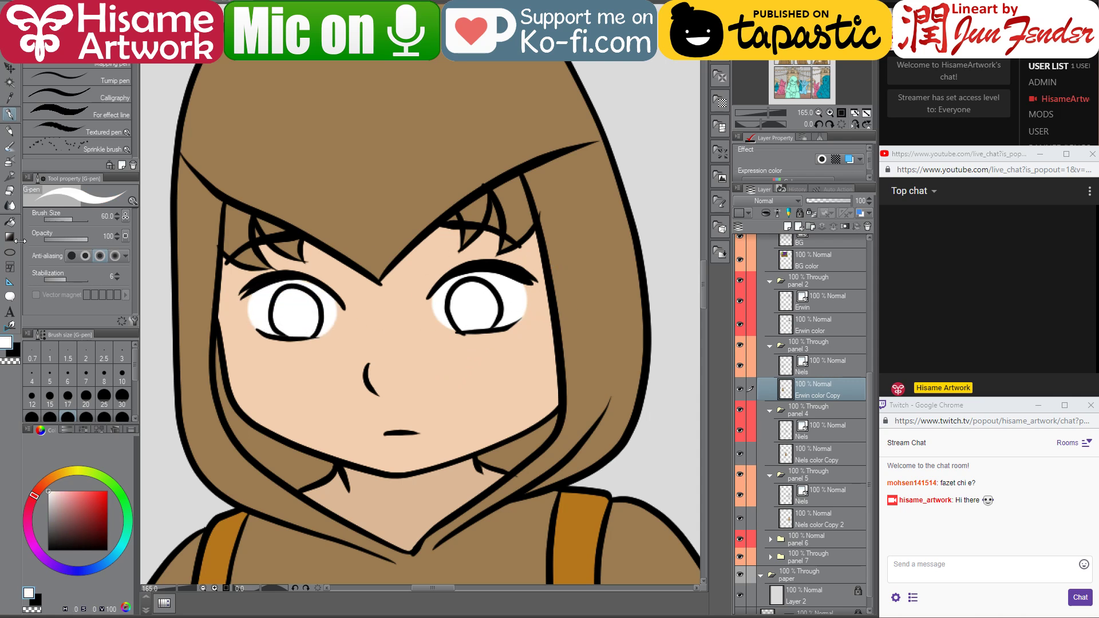
- Try erasing the colors across the panel 3 face with the Hard eraser at size 250, and undo the stroke
left_click(10, 222)
left_click(246, 266, "alt")
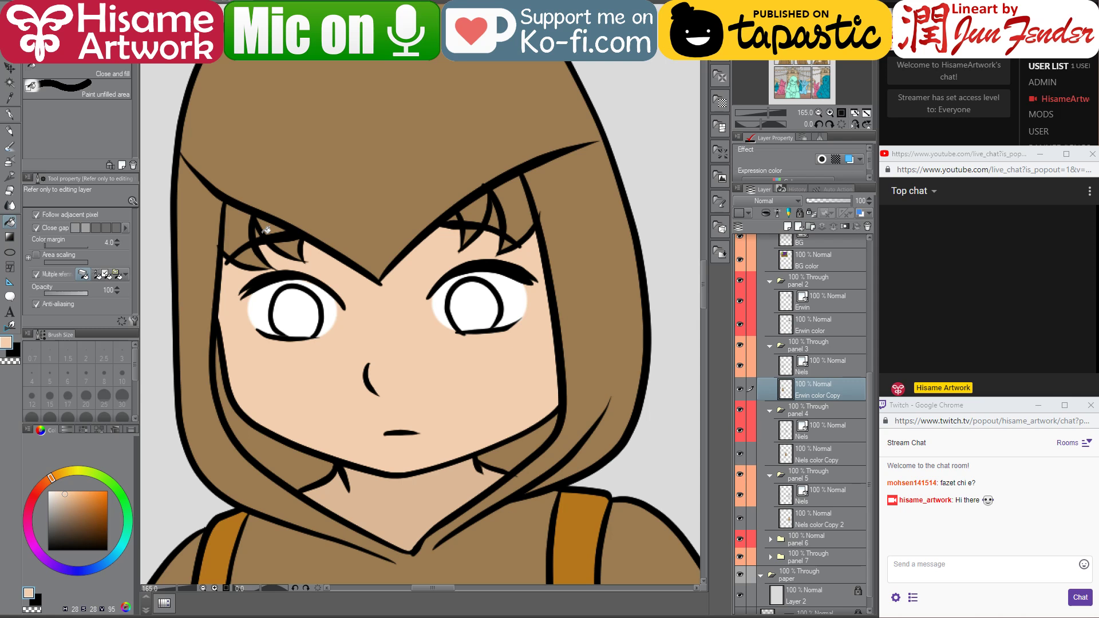
left_click(9, 191)
key("bracketright")
key("bracketright")
key("bracketright")
key("bracketright")
key("bracketright")
key("bracketright")
key("bracketright")
key("bracketright")
key("bracketright")
key("bracketright")
key("bracketright")
key("bracketright")
key("bracketright")
key("bracketright")
key("bracketright")
key("bracketright")
key("bracketright")
key("bracketright")
key("bracketright")
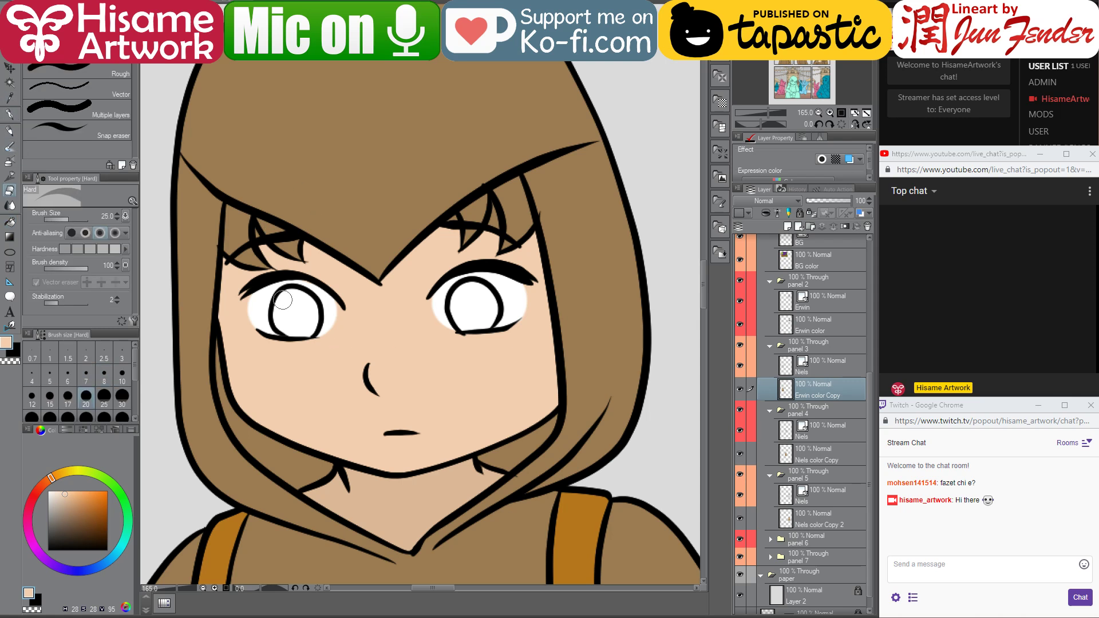
left_click_drag(291, 299, 515, 300)
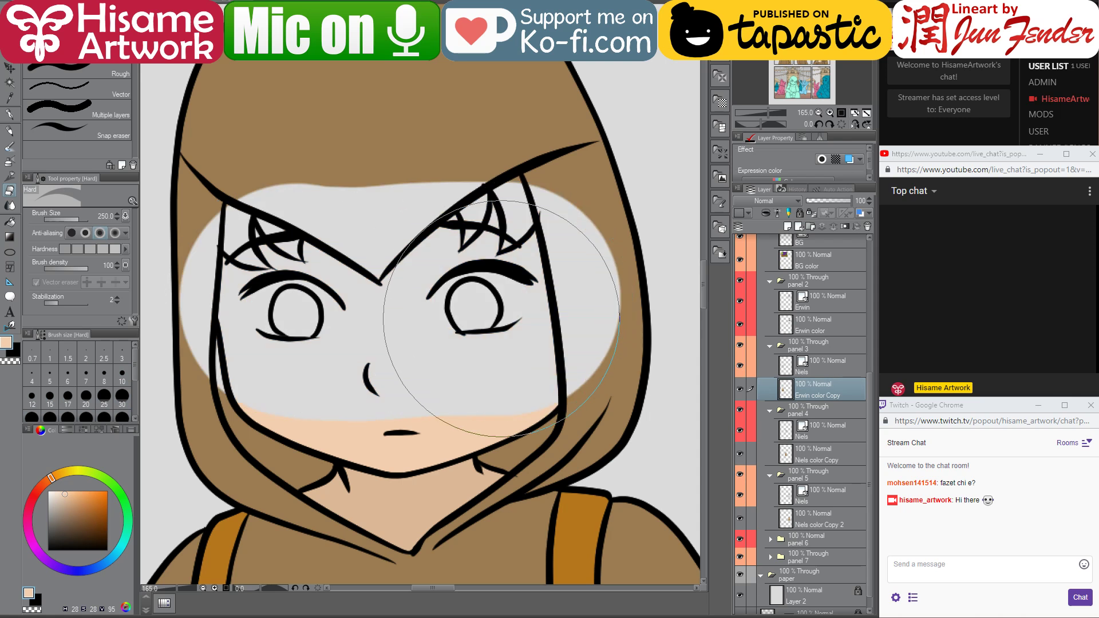
key("ctrl+z")
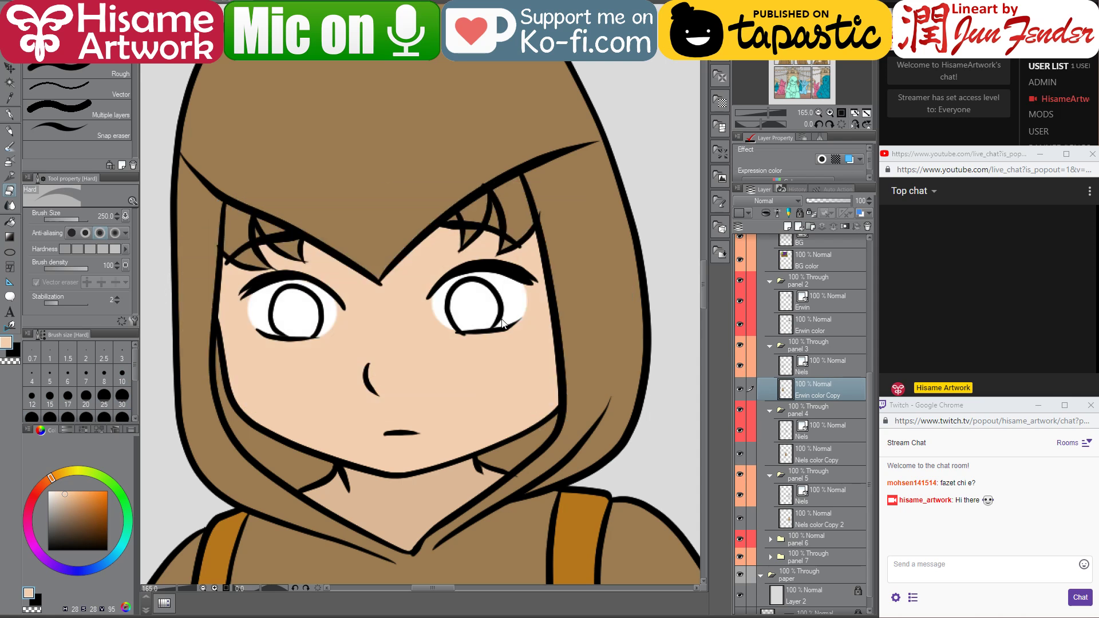
- Rename panel 3's merged color layer to "niels color" and check the layer by toggling its visibility
left_click(740, 394)
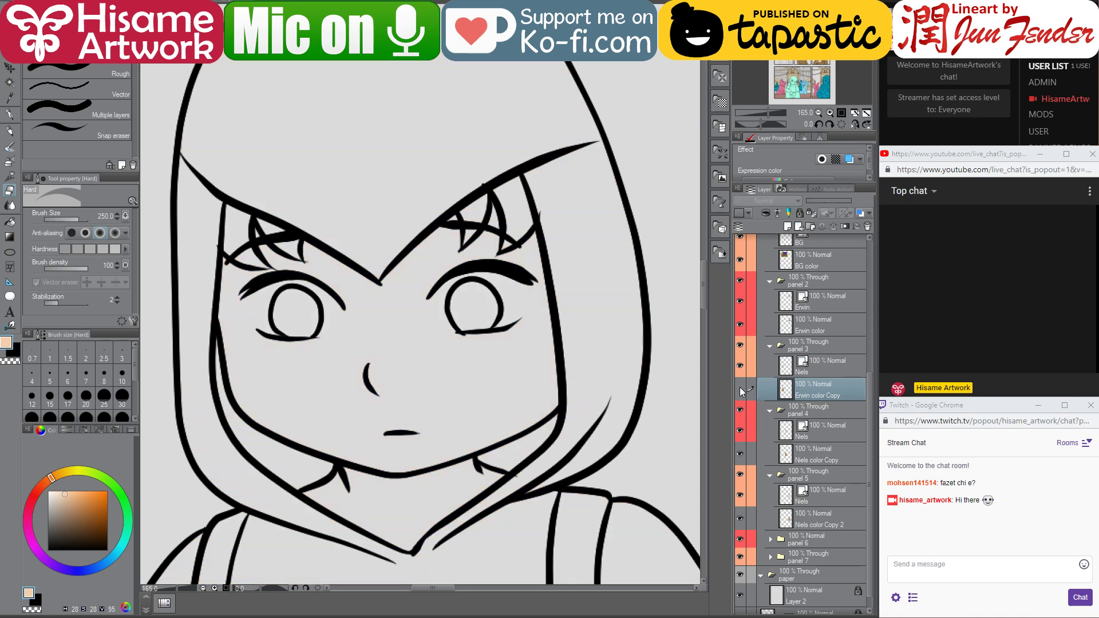
left_click(740, 394)
double_click(811, 394)
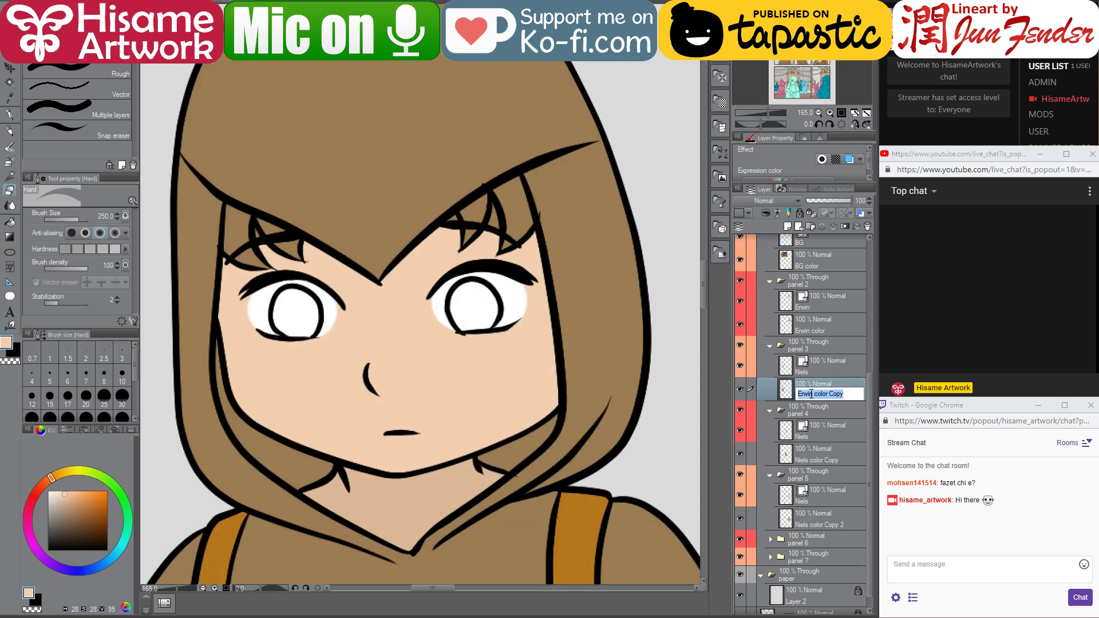
type("niels color")
key("Return")
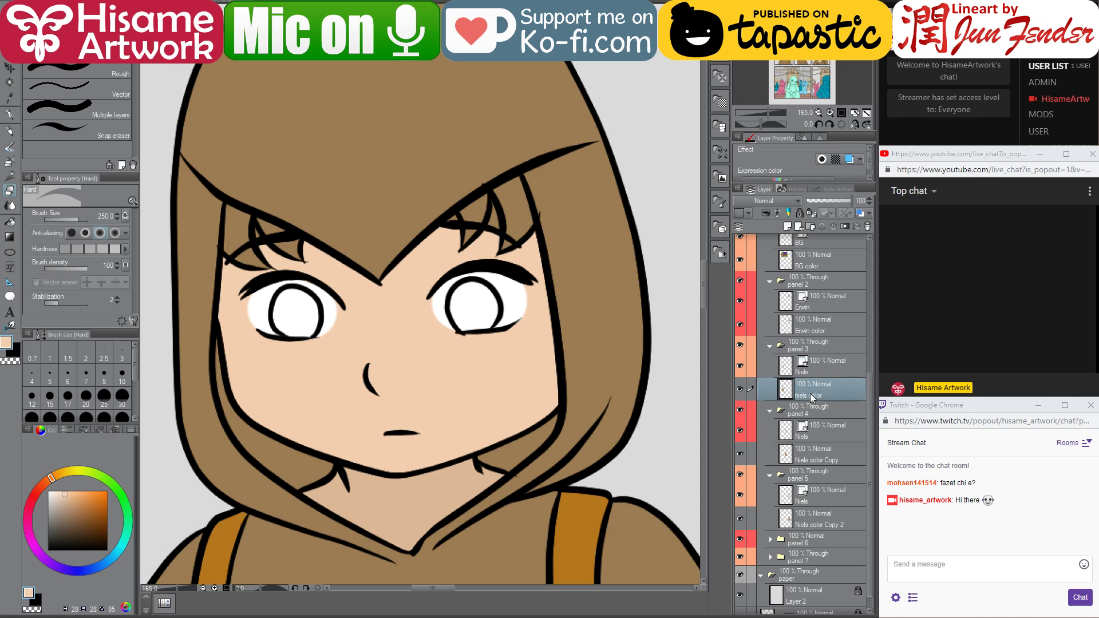
left_click(745, 390)
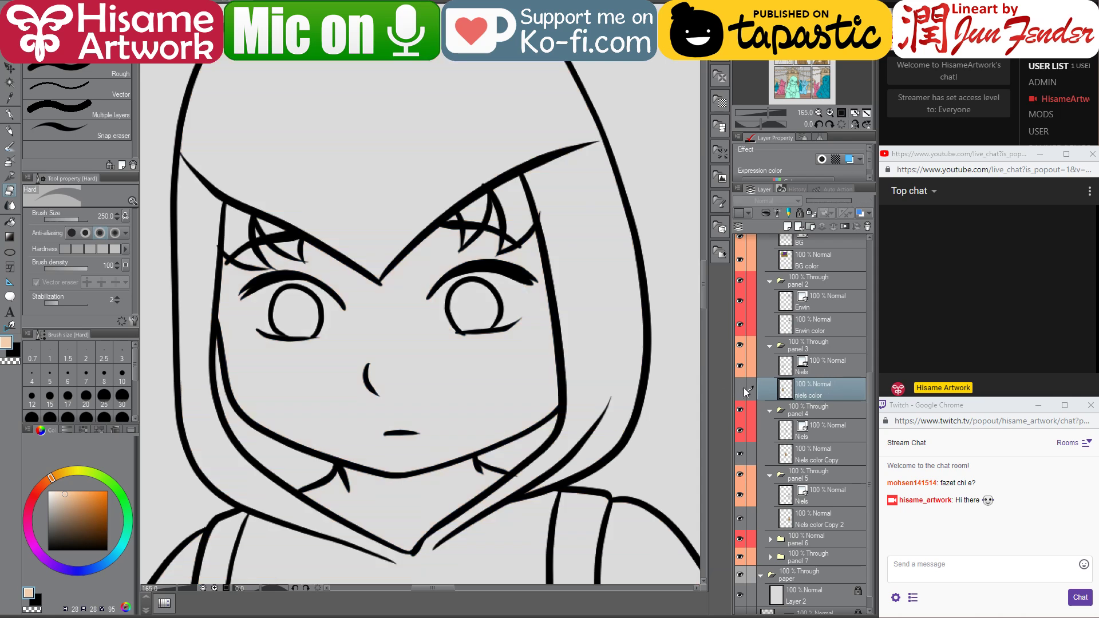
- Show panel 3's niels color layer again and fill both of Niels's irises with the brown sampled from the corgi in panel 1
left_click(745, 389)
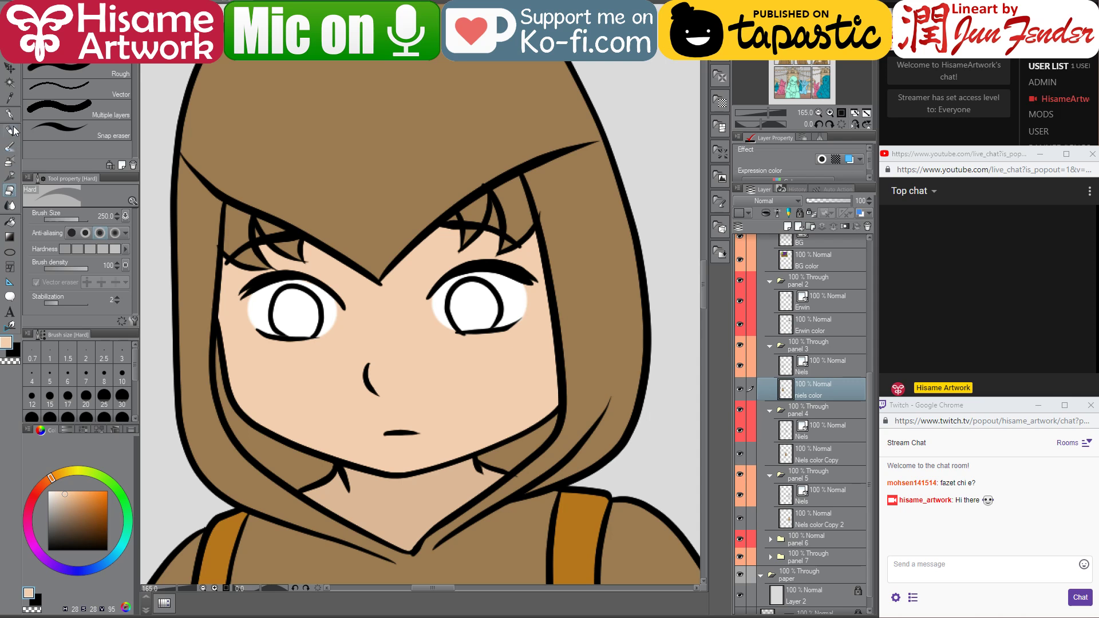
left_click(11, 220)
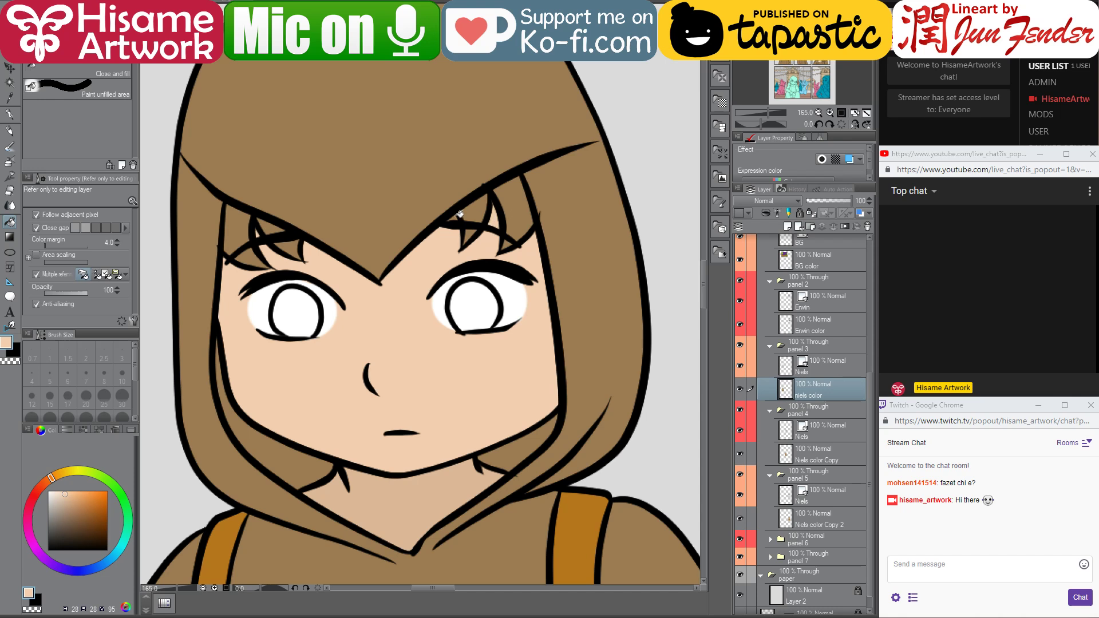
scroll(378, 504, "down", 8)
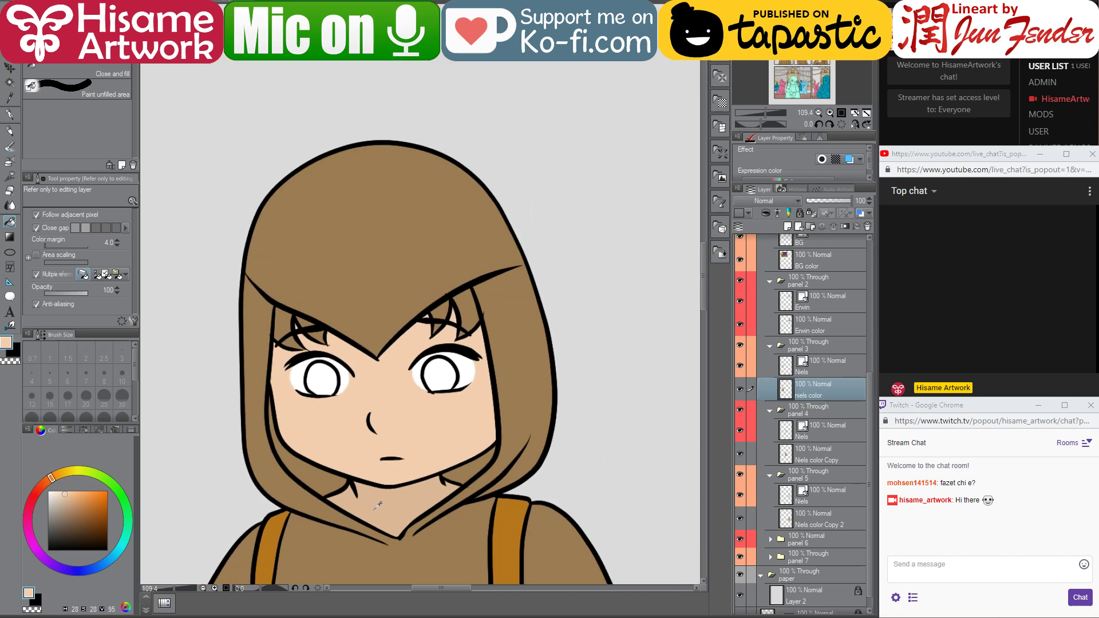
scroll(377, 505, "down", 2)
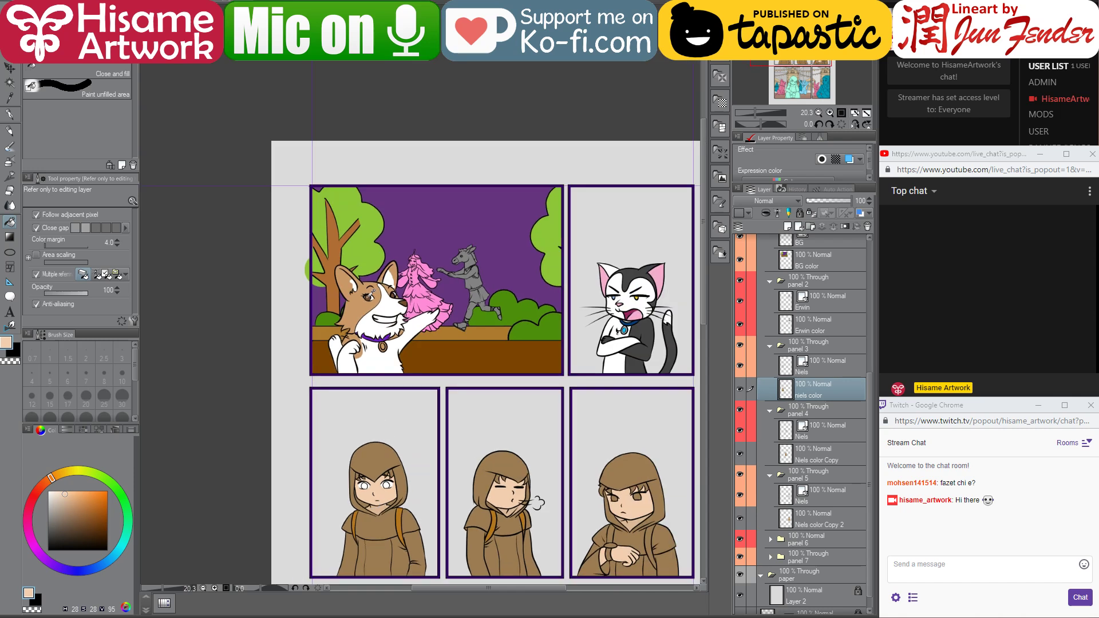
left_click(370, 294, "alt")
scroll(384, 474, "up", 6)
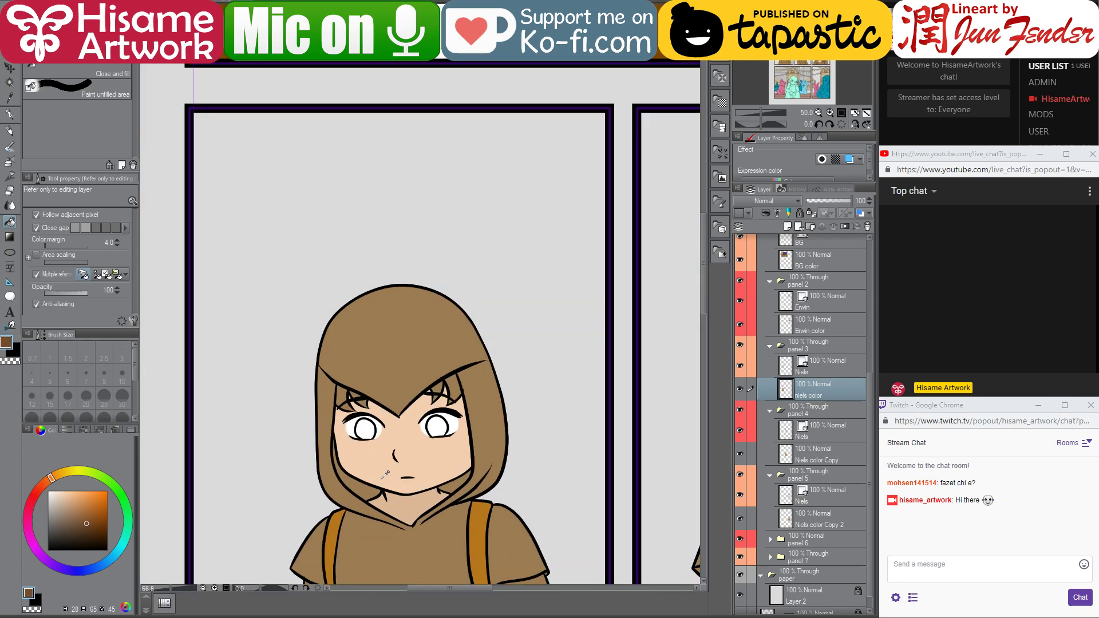
scroll(385, 474, "up", 5)
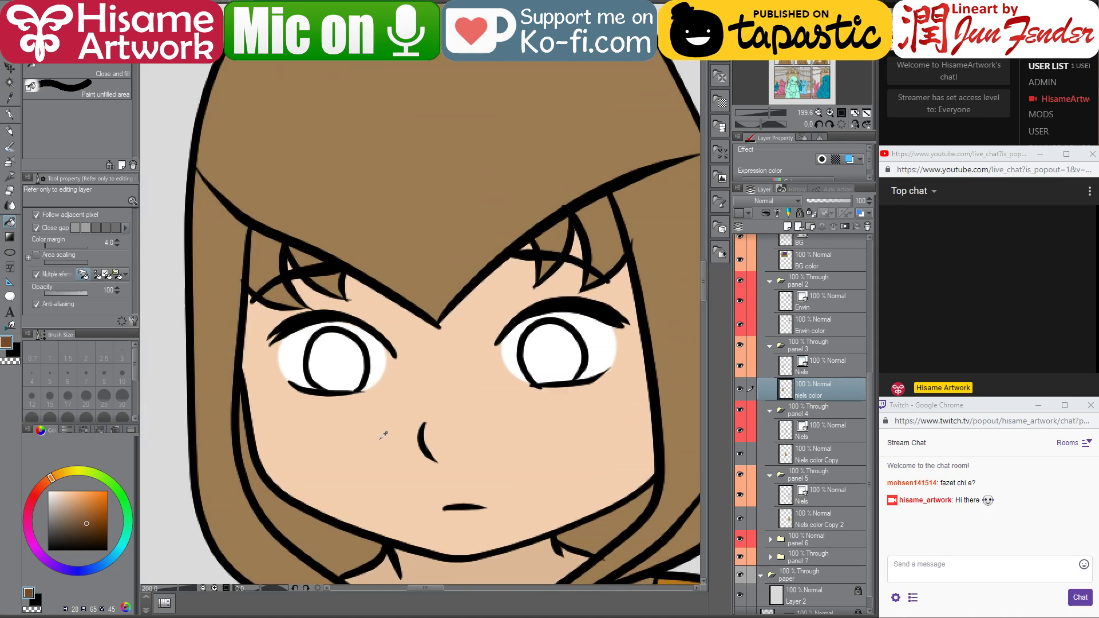
scroll(383, 435, "up", 1)
left_click(346, 334)
left_click(621, 337)
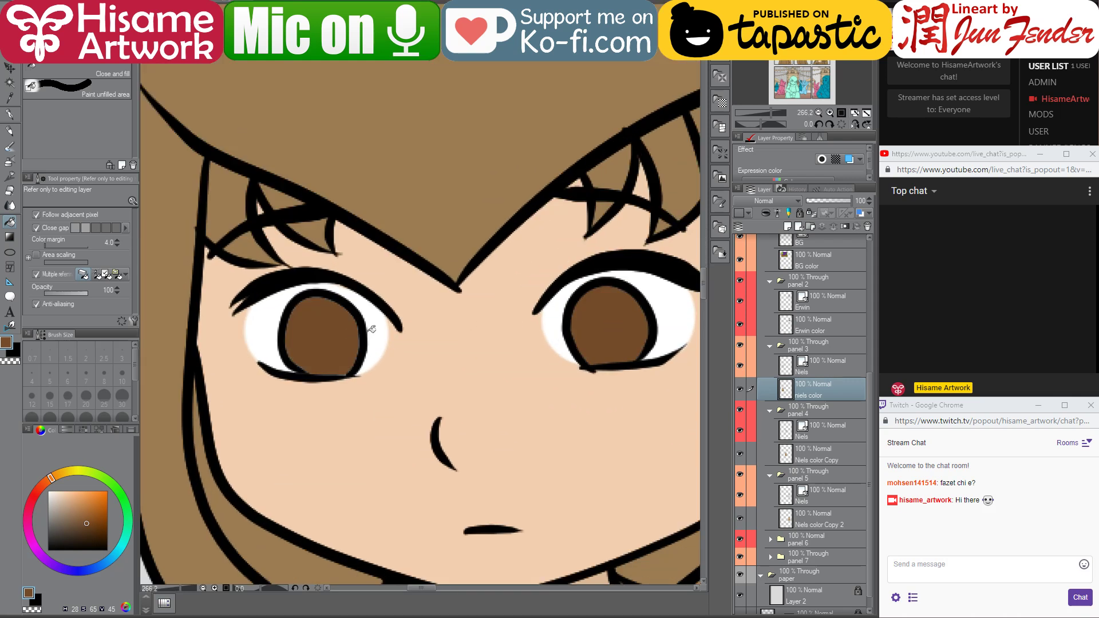
left_click(315, 337)
- Sample Niels's dark brown hair color from the page_92 reference and fill all his hair strands in panel 3 with it
left_click_drag(546, 339, 481, 360)
left_click(283, 68)
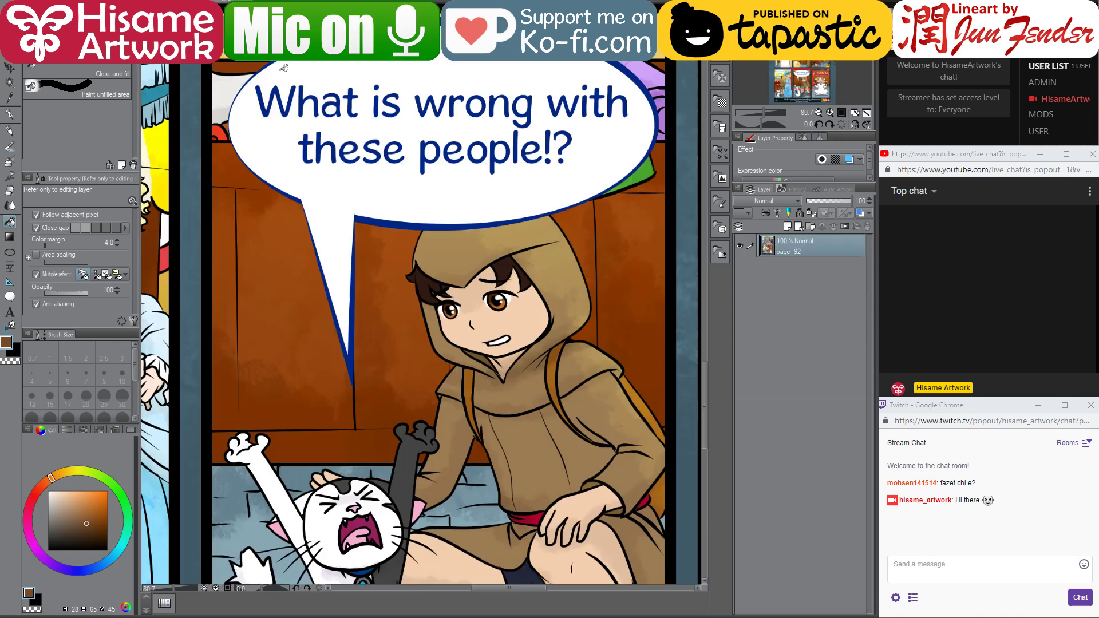
left_click(426, 276, "alt")
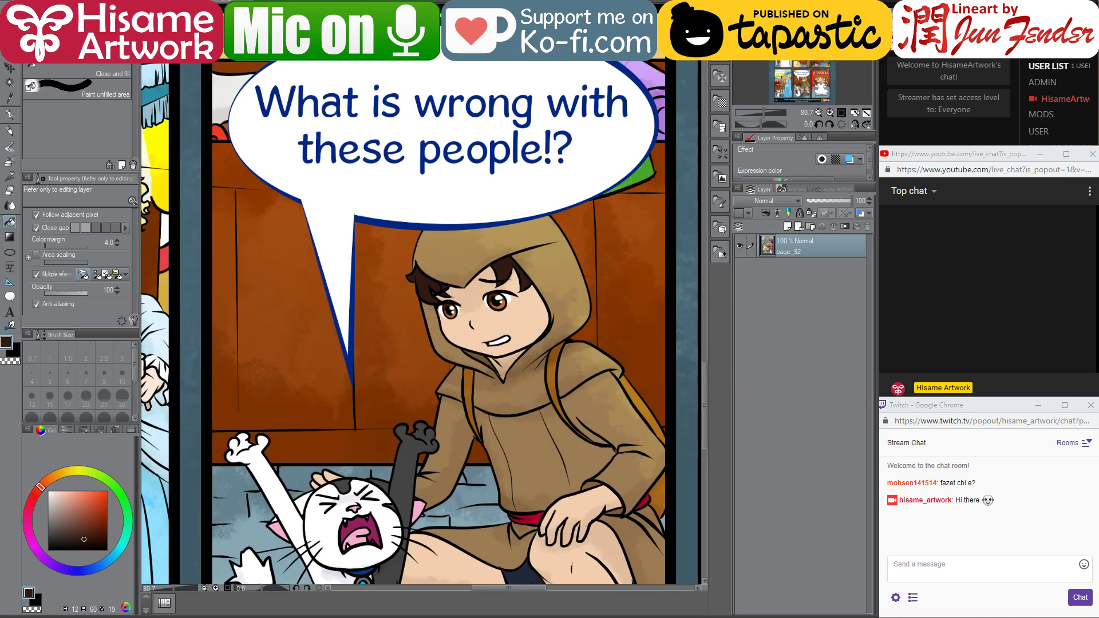
left_click(231, 3)
left_click(192, 245)
left_click(197, 285)
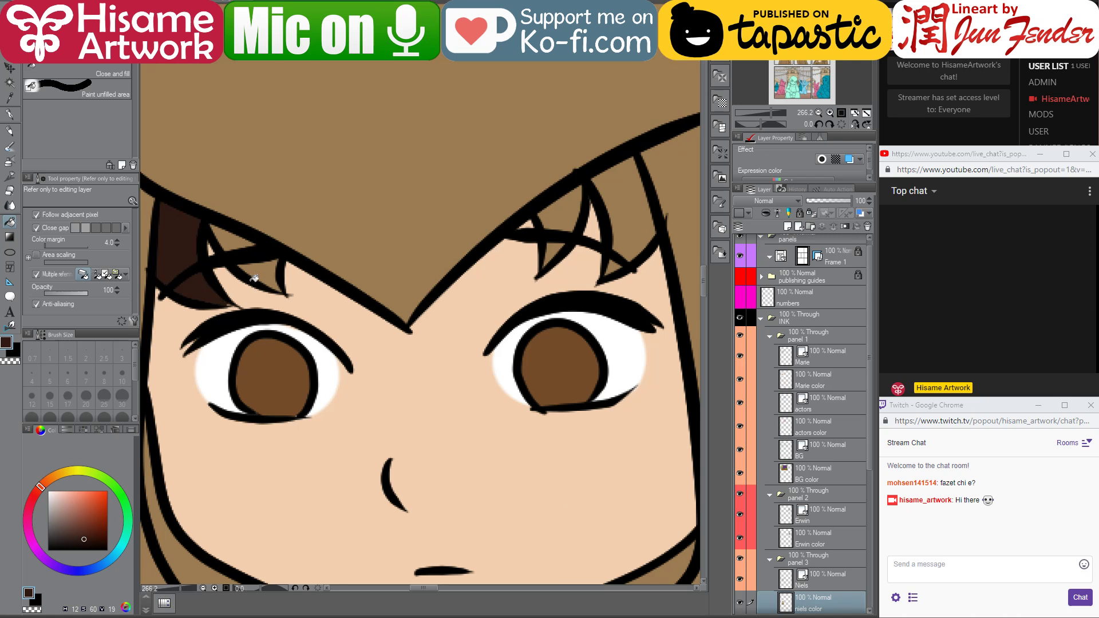
left_click(262, 275)
left_click(240, 238)
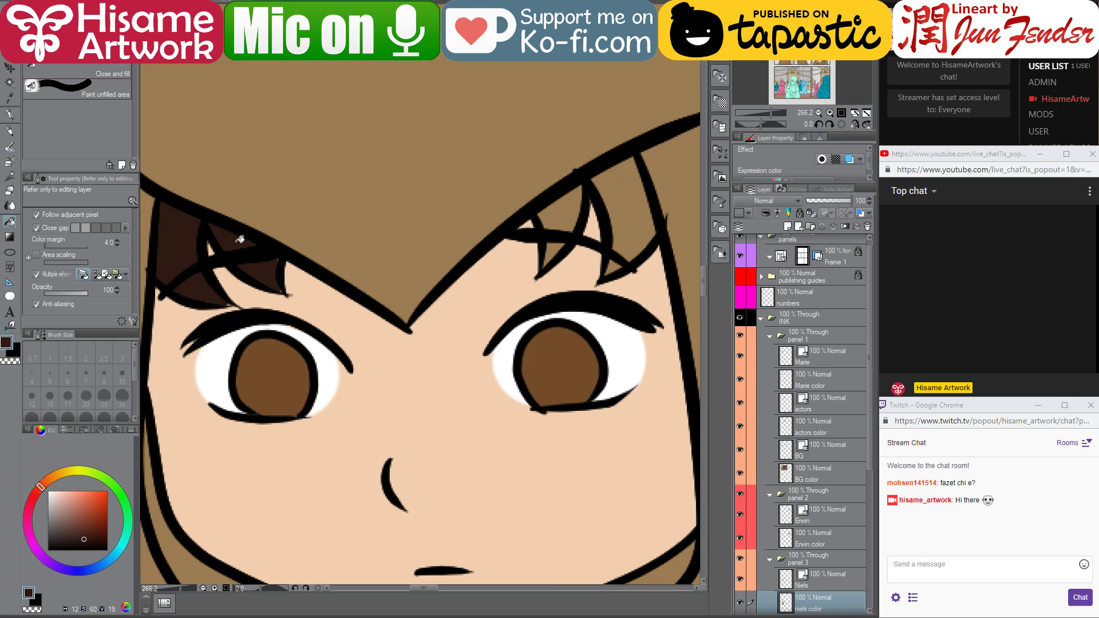
left_click(564, 221)
left_click(646, 204)
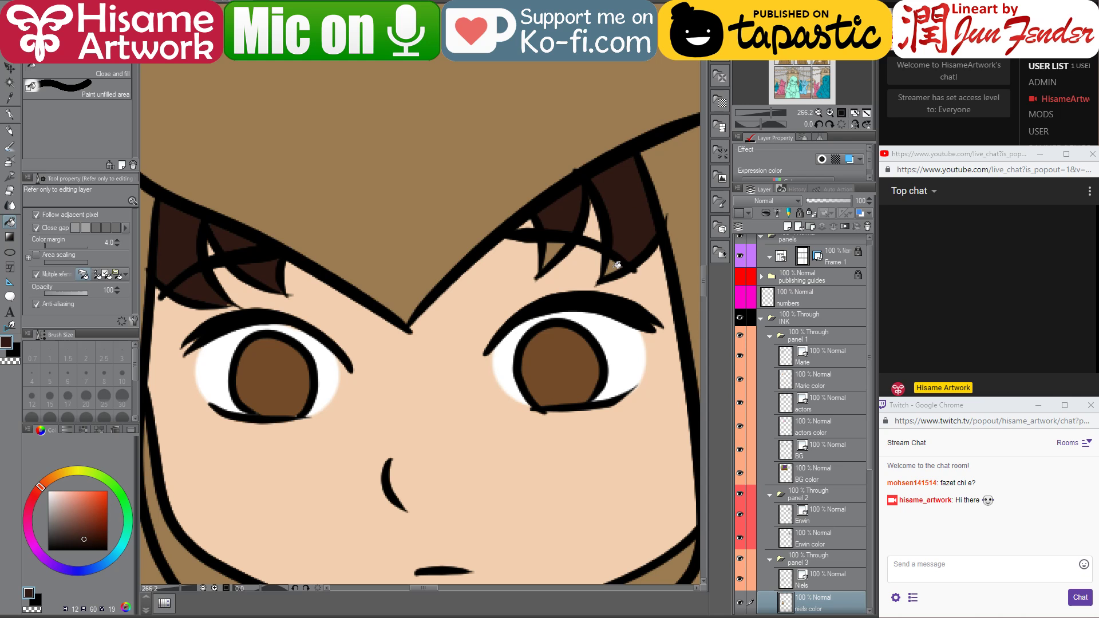
left_click(552, 248)
- Fill the inside of Niels's hood on both sides of the neck in panel 3 with a darker shade of the sampled hood brown
left_click_drag(543, 248, 480, 331)
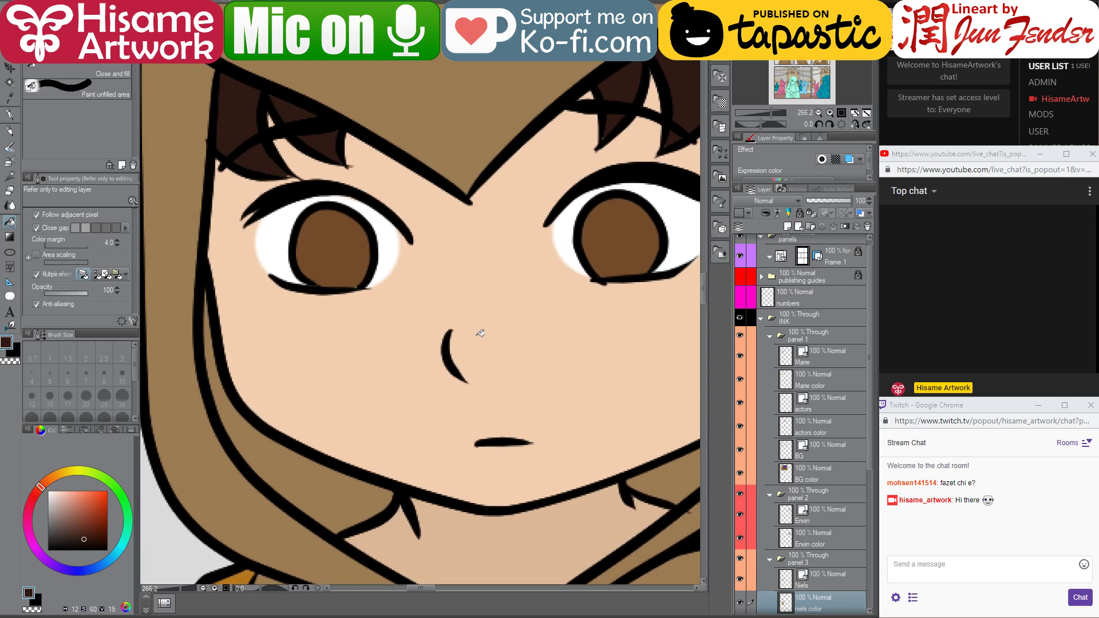
left_click(466, 552, "alt")
left_click(293, 535, "alt")
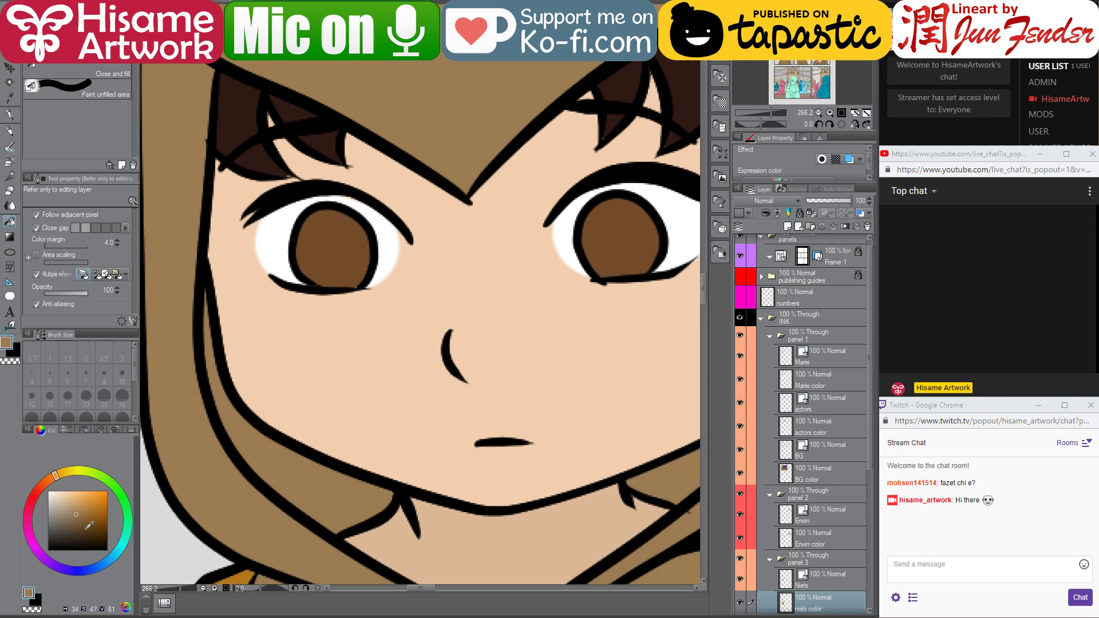
left_click(81, 523)
left_click(305, 477)
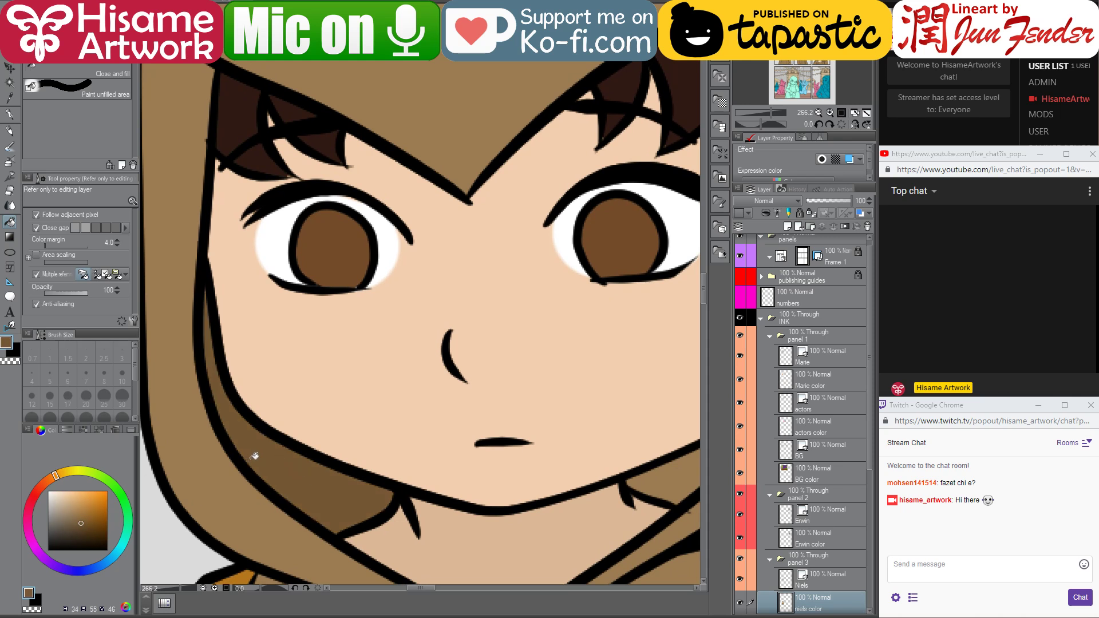
scroll(254, 456, "down", 3)
left_click(520, 475)
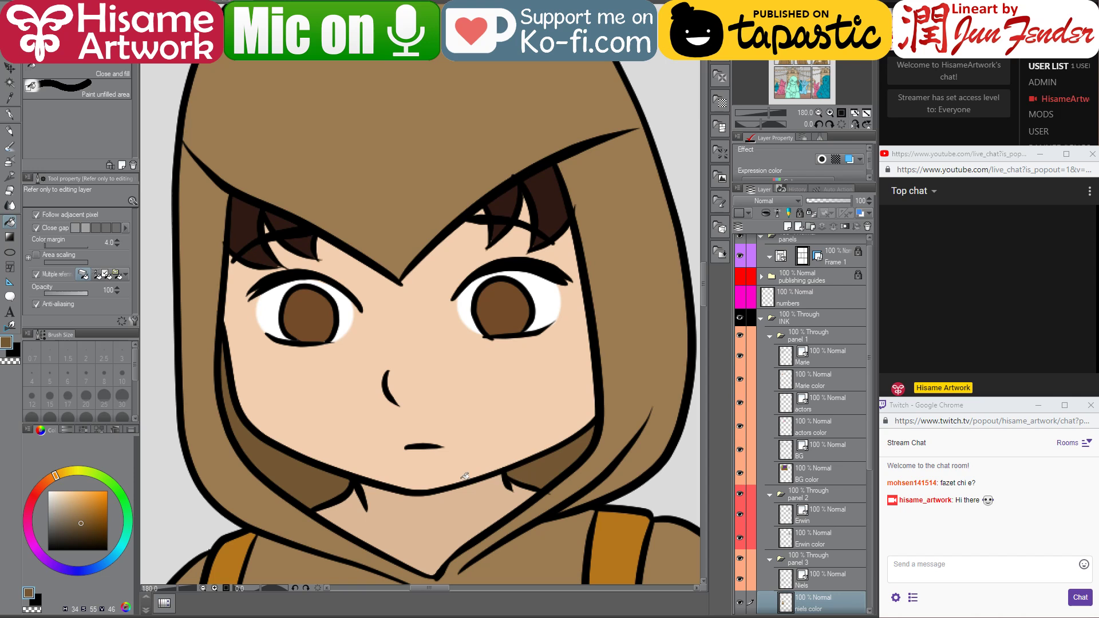
- Select panel 4's Niels color layer and fill the left part of the hood lining below Niels's face with the dark hood brown
scroll(337, 442, "down", 4)
left_click_drag(439, 441, 276, 375)
left_click_drag(511, 338, 380, 351)
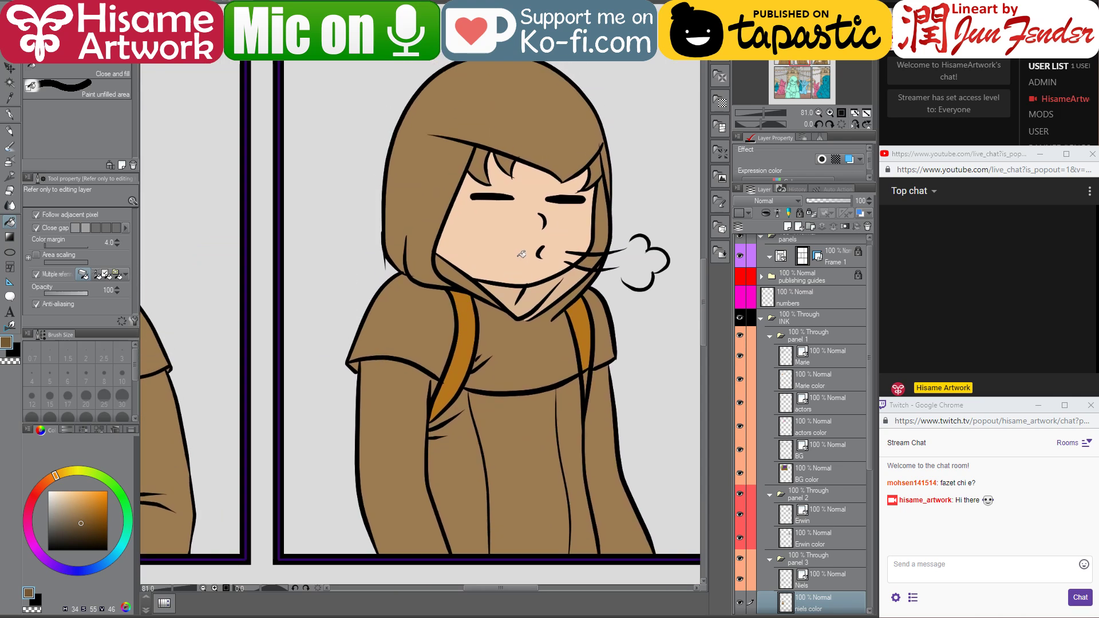
left_click(522, 269, "ctrl+shift")
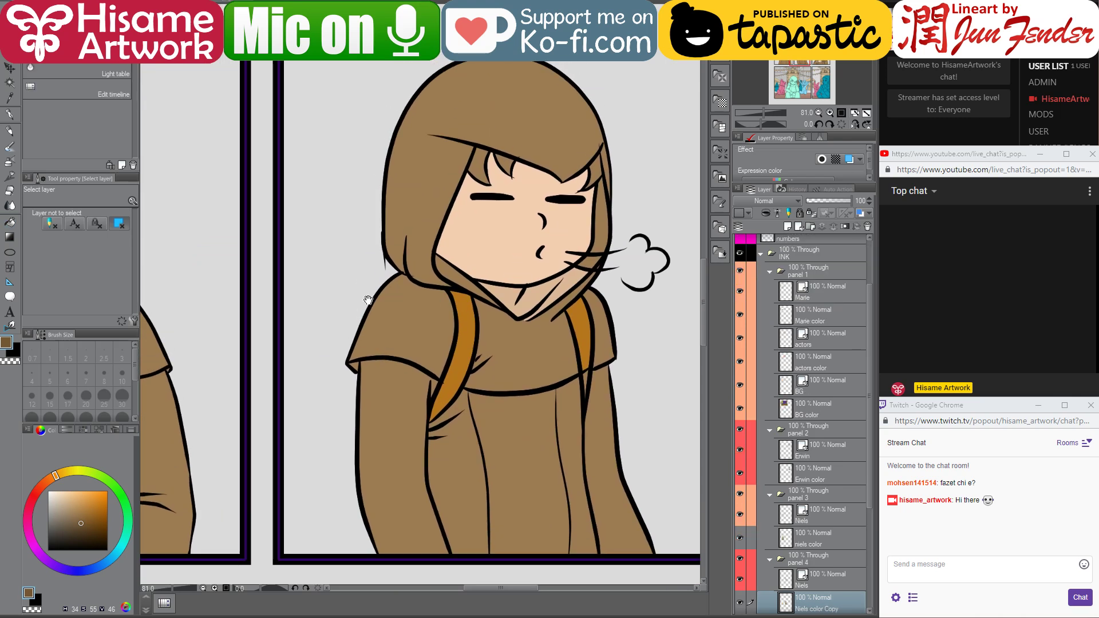
left_click_drag(368, 300, 541, 341)
left_click(9, 116)
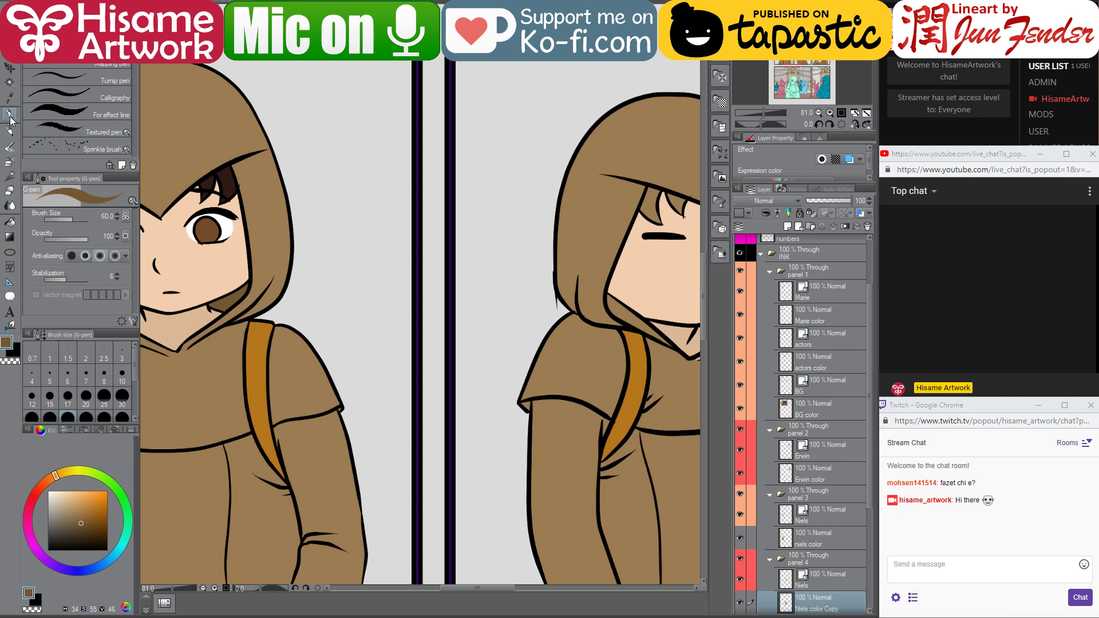
scroll(321, 319, "right", 5)
scroll(245, 331, "up", 1)
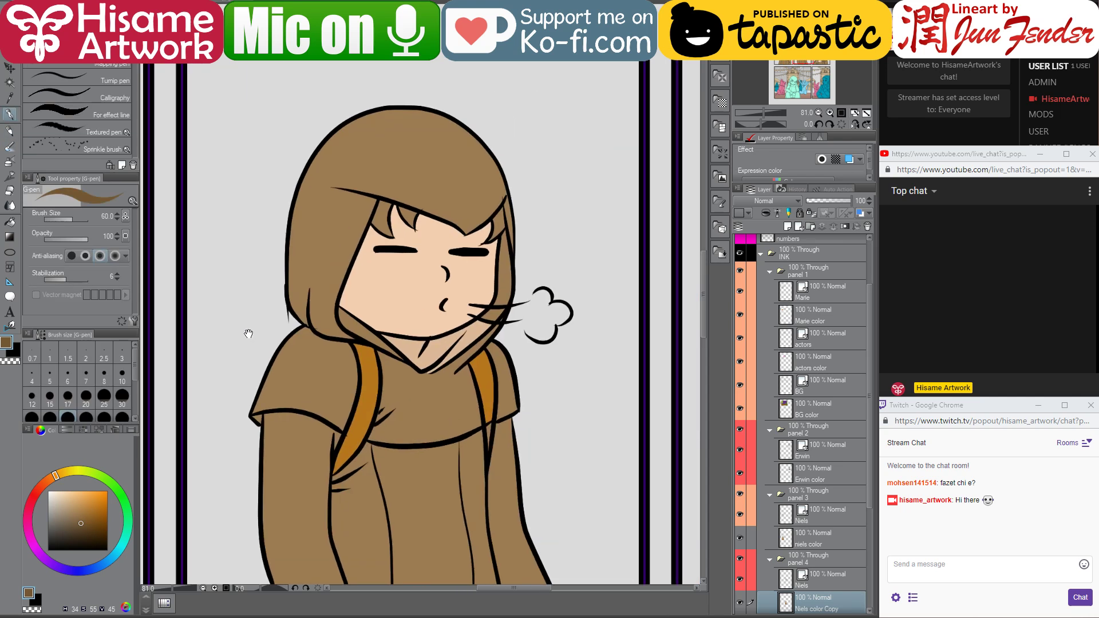
scroll(406, 345, "up", 4)
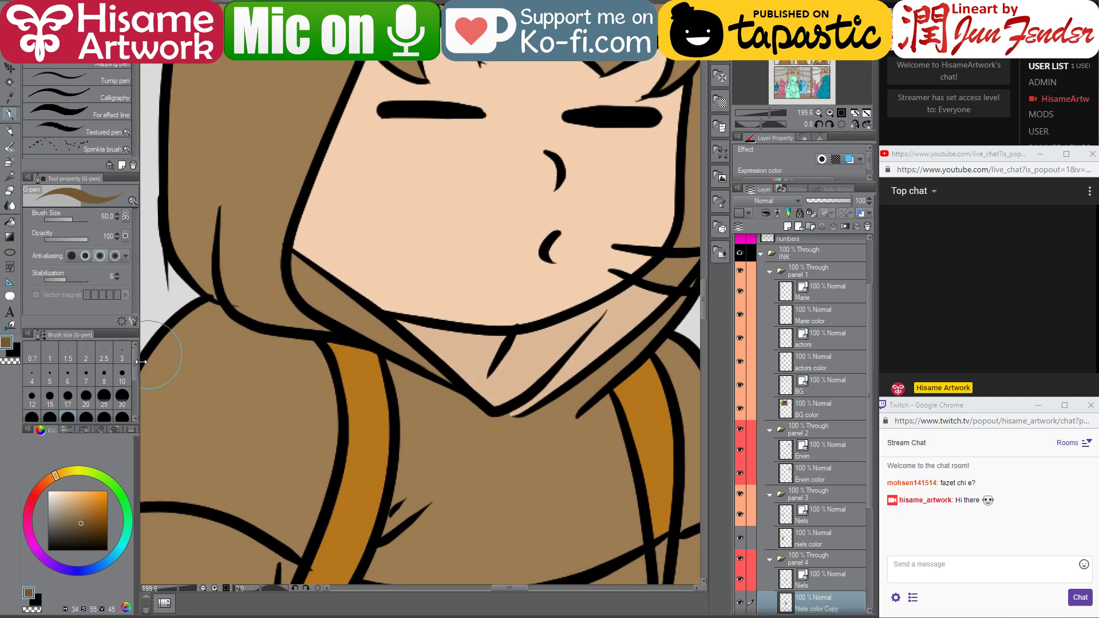
left_click(9, 221)
left_click(339, 305)
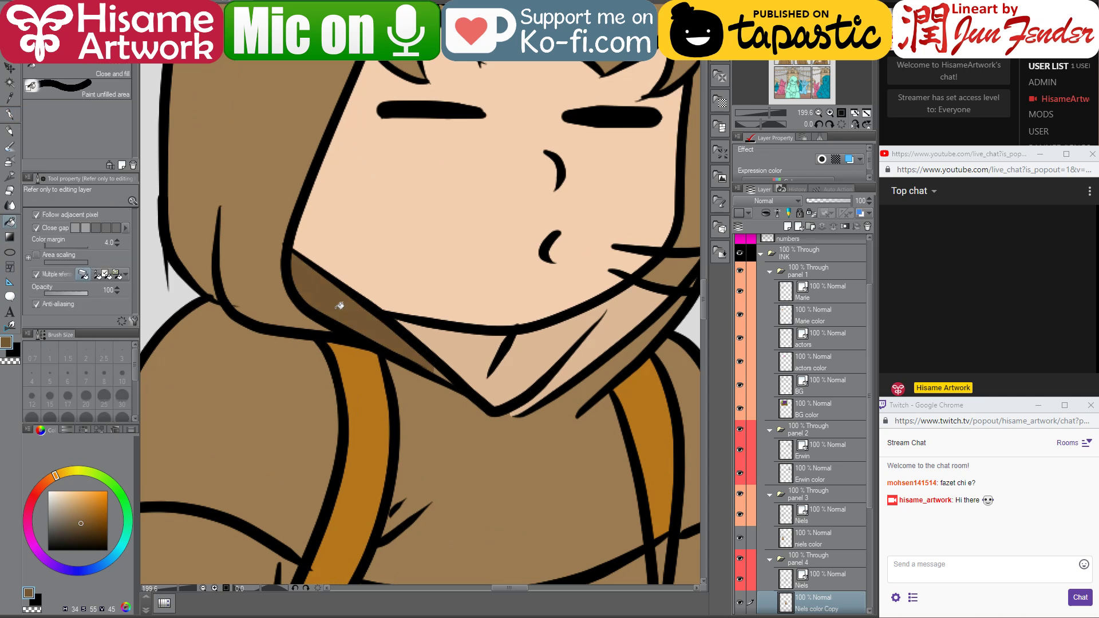
- Paint the hood lining between the chin and the right hood edge in panel 4 dark brown, using the G-pen at size 25
scroll(452, 385, "right", 3)
scroll(439, 406, "up", 2)
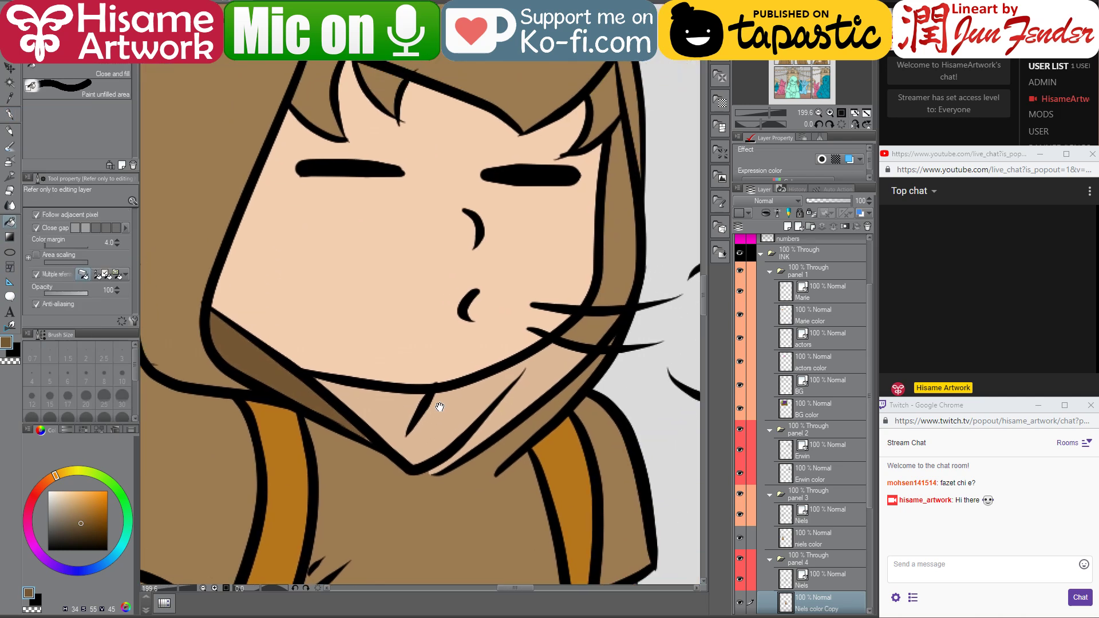
scroll(458, 401, "up", 1)
left_click(10, 114)
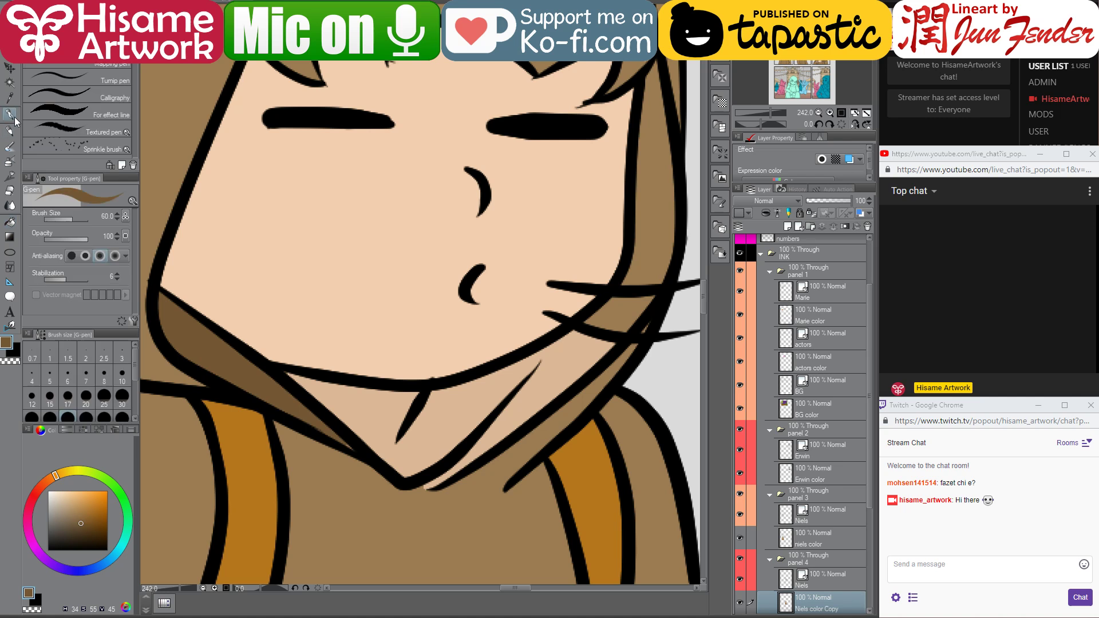
key("bracketleft")
key("bracketleft")
mouse_move(448, 394)
left_mouse_down()
mouse_move(410, 449)
mouse_move(427, 475)
mouse_move(487, 438)
mouse_move(600, 334)
mouse_move(468, 388)
mouse_move(431, 450)
mouse_move(582, 375)
mouse_move(455, 414)
mouse_move(572, 363)
left_mouse_up()
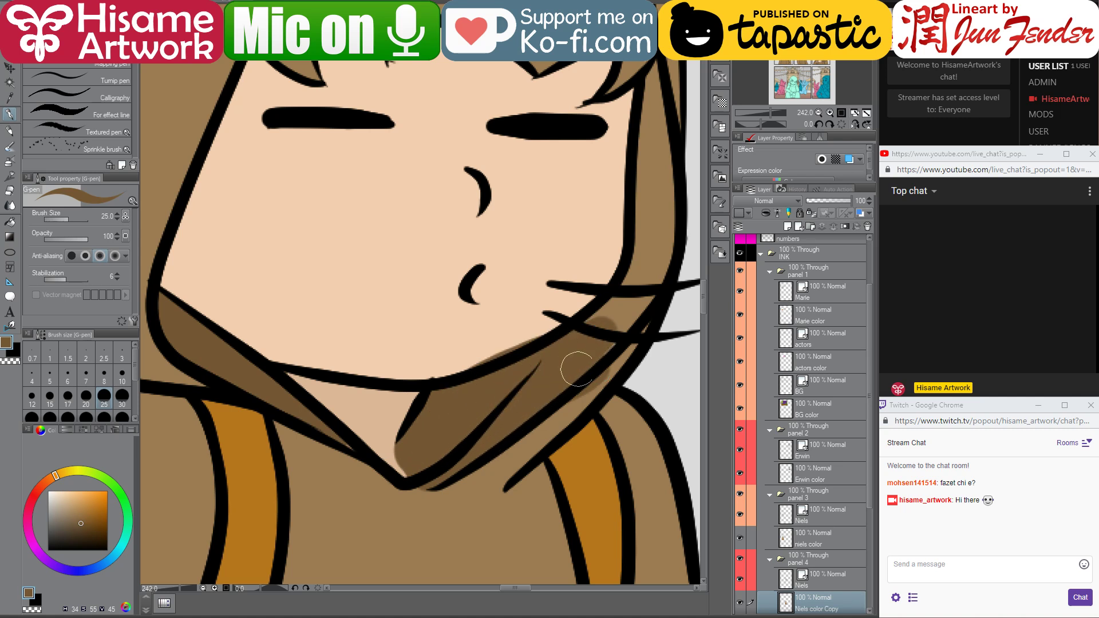
- Clean up the outer hood rim beside the dark lining in panel 4 with the sampled hood brown and the G-pen at size 15
left_click_drag(508, 432, 441, 480)
left_click(467, 494, "alt")
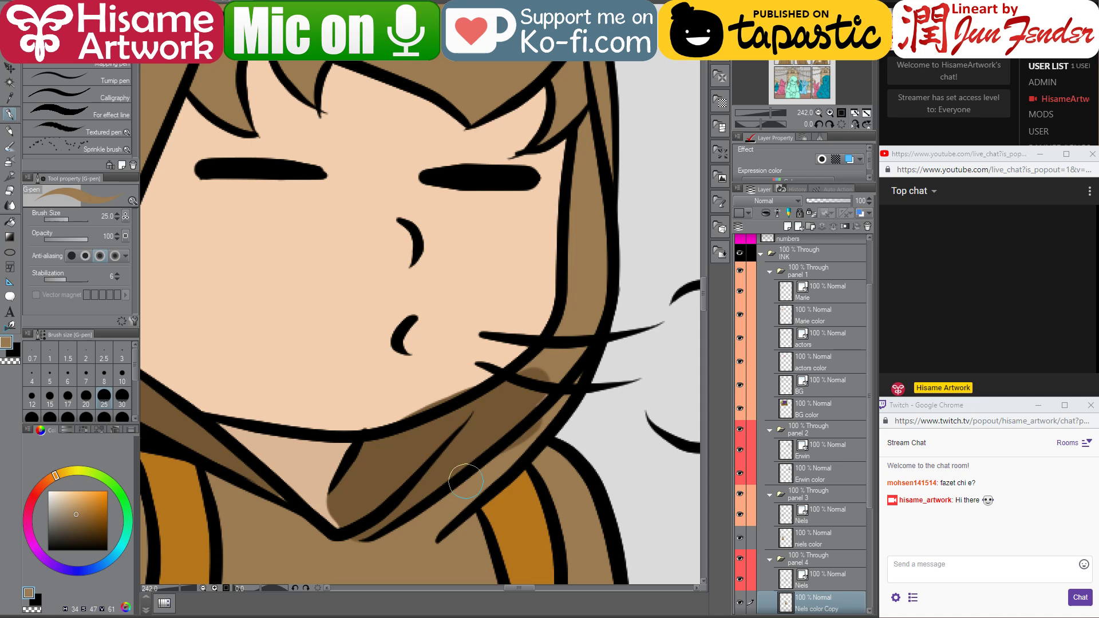
key("bracketleft")
key("bracketleft")
key("bracketleft")
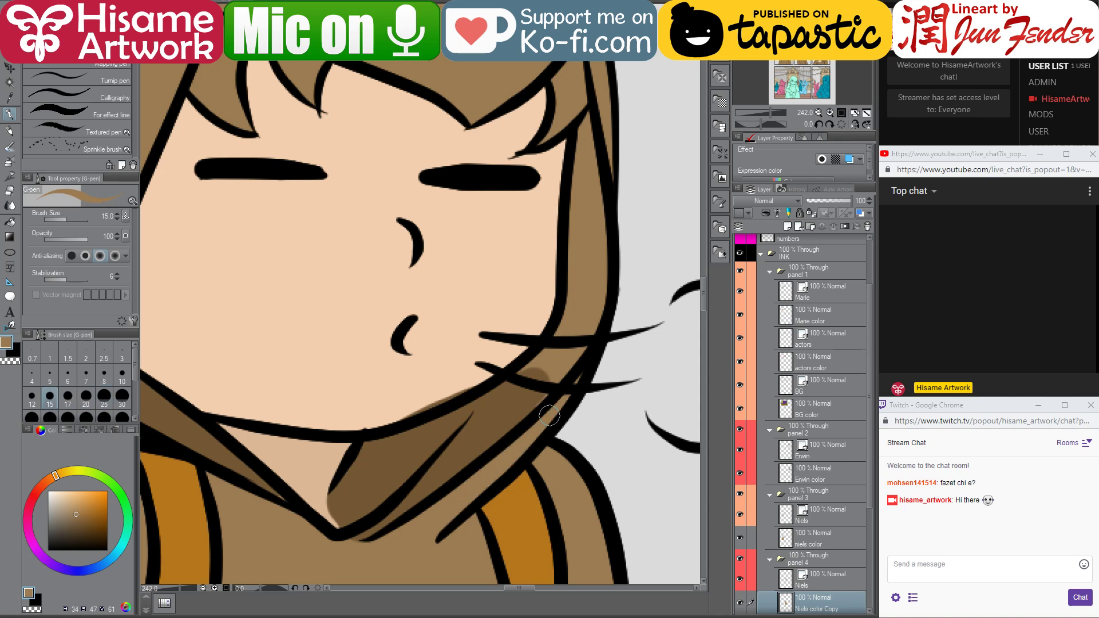
left_click_drag(506, 397, 520, 413)
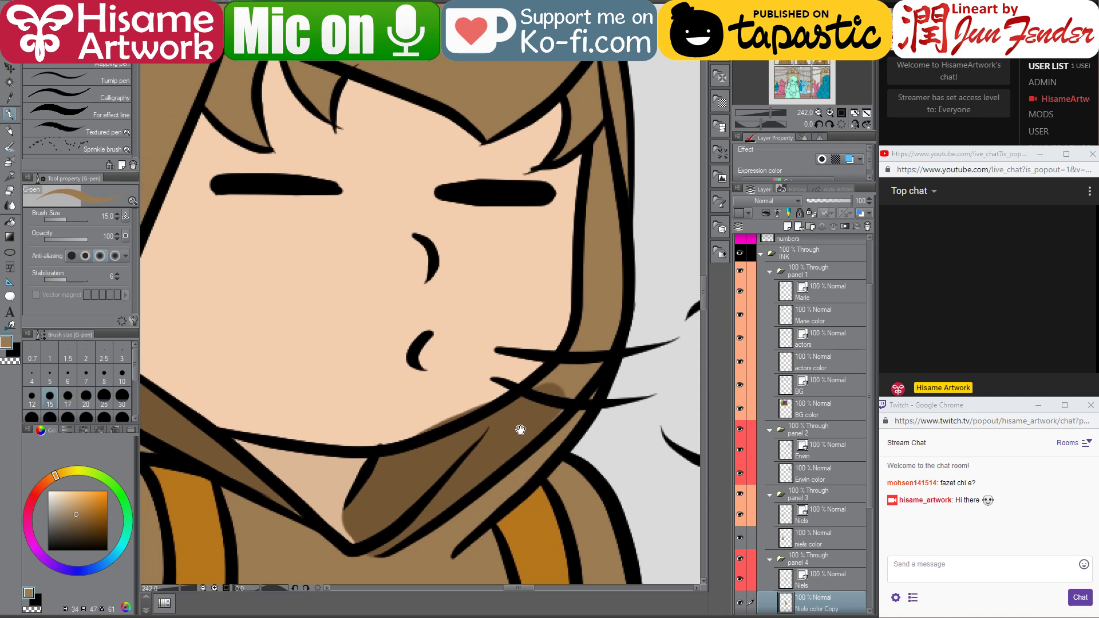
- Clean up the chin edge and repaint the lower neck in panel 4 with the sampled face and neck skin colors
left_click(469, 382, "alt")
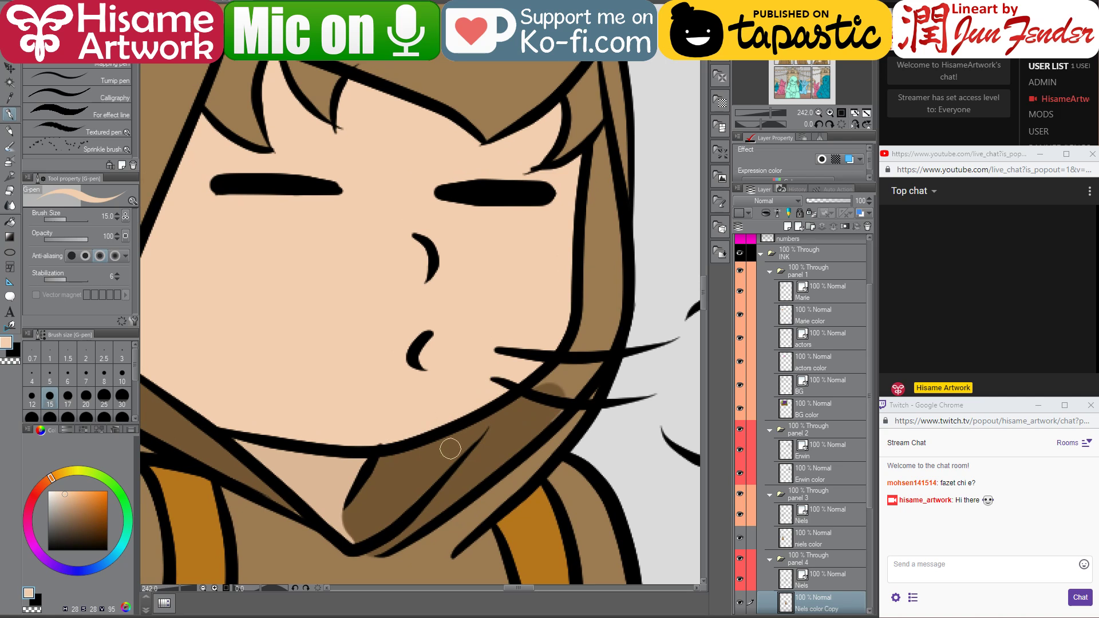
left_click(327, 479, "alt")
mouse_move(355, 493)
left_mouse_down()
mouse_move(386, 525)
mouse_move(350, 497)
mouse_move(351, 541)
mouse_move(366, 514)
mouse_move(354, 517)
mouse_move(364, 534)
mouse_move(394, 519)
mouse_move(358, 493)
mouse_move(407, 522)
left_mouse_up()
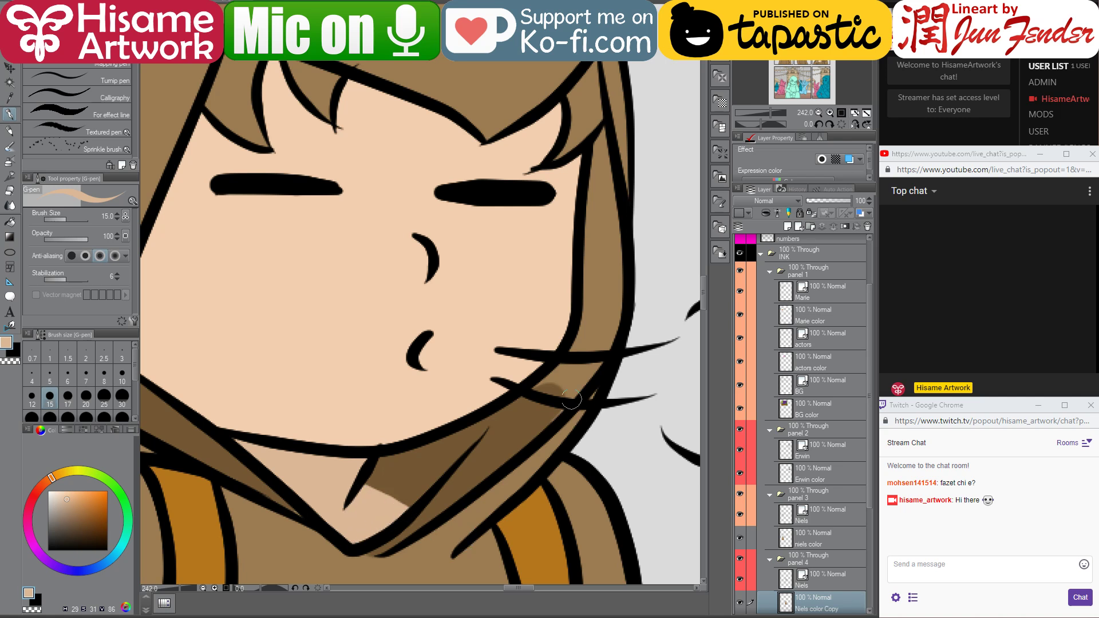
- Fill the remaining hood lining along the right side of Niels's face in panel 4 with the sampled dark brown and touch up the gaps
left_click(511, 416, "alt")
left_click(8, 224)
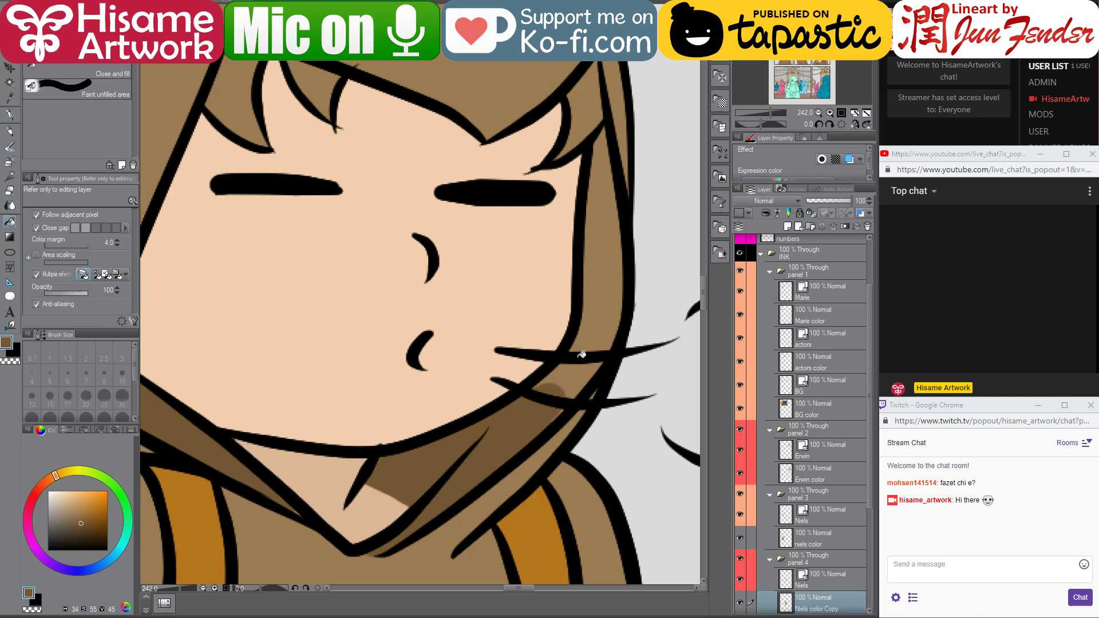
left_click(566, 376)
left_click(609, 311)
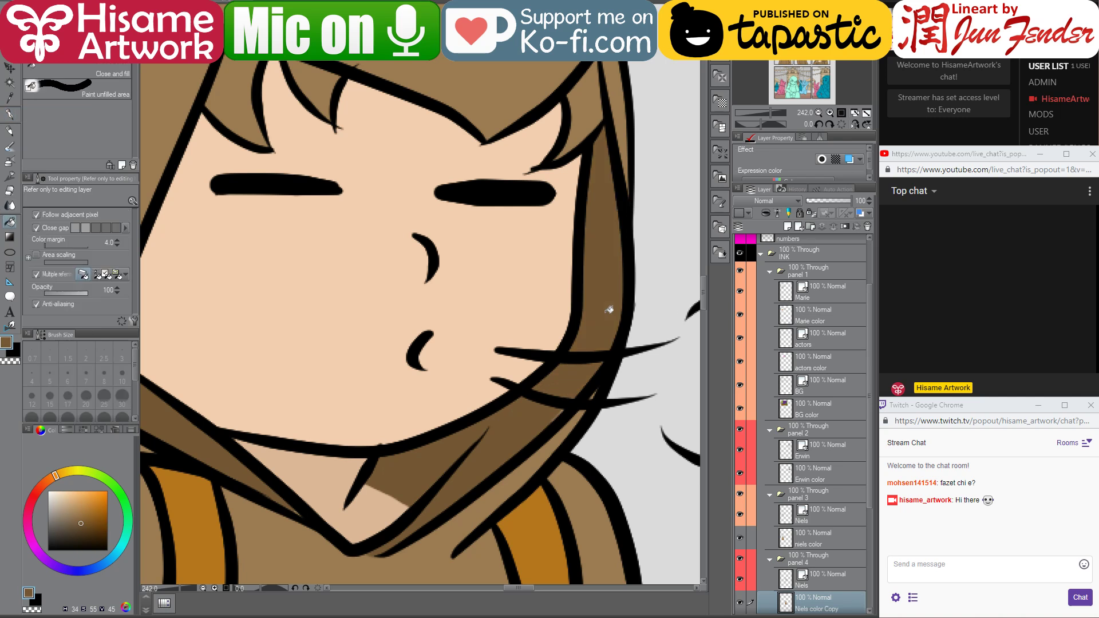
left_click(10, 113)
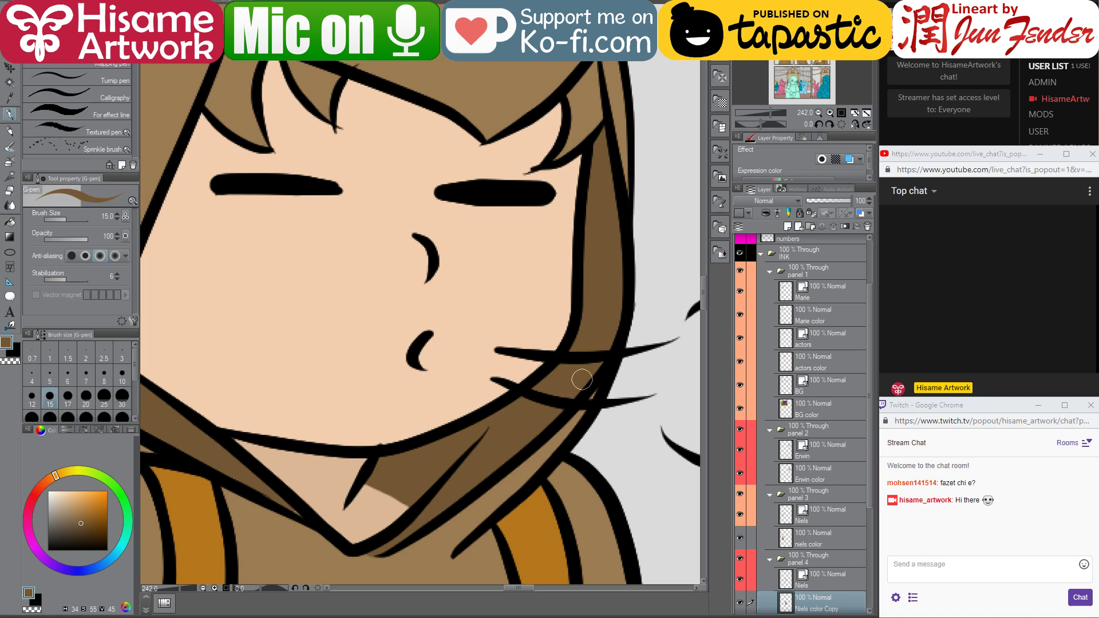
scroll(690, 484, "down", 2)
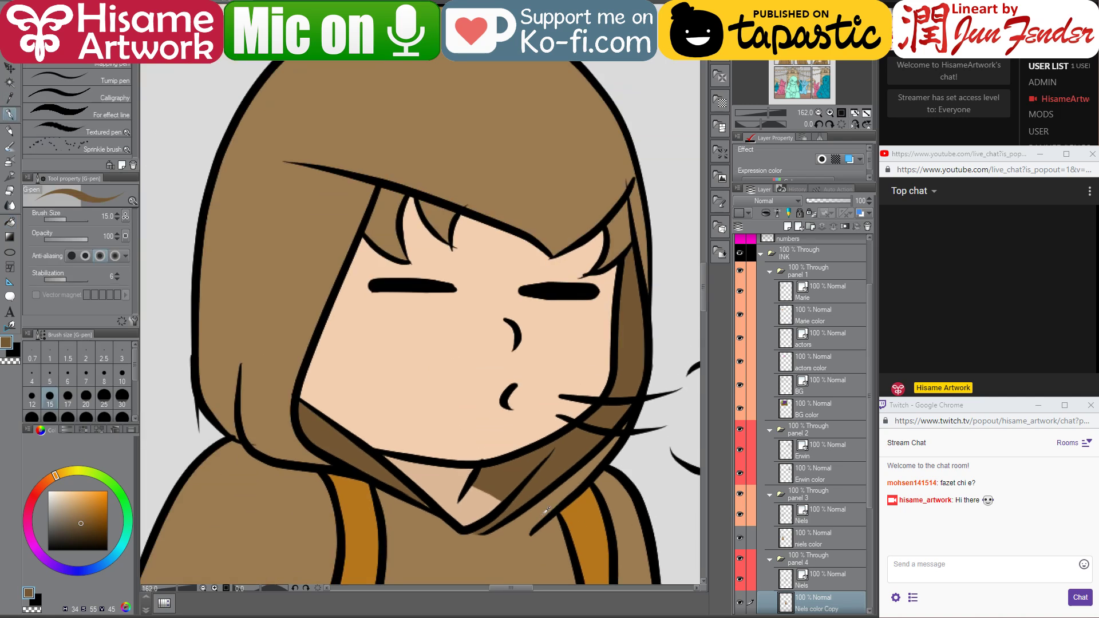
scroll(546, 509, "up", 1)
left_click(519, 538, "alt")
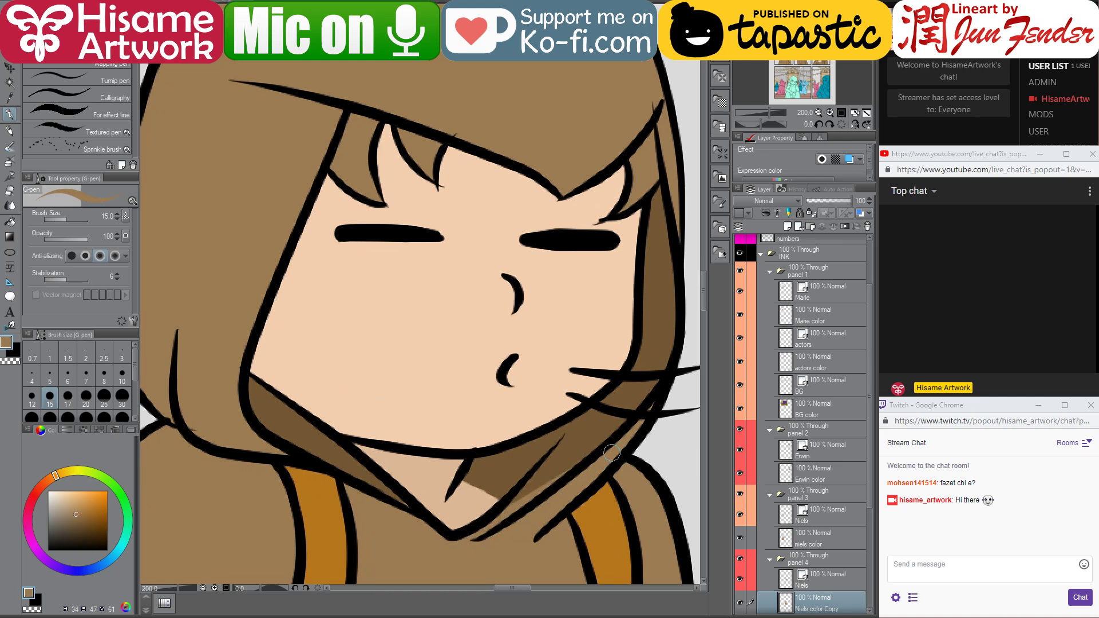
left_click_drag(611, 453, 623, 487)
- Fill Niels's hair strands in panel 4 with the dark brown sampled from his hair in panel 3
left_click(11, 223)
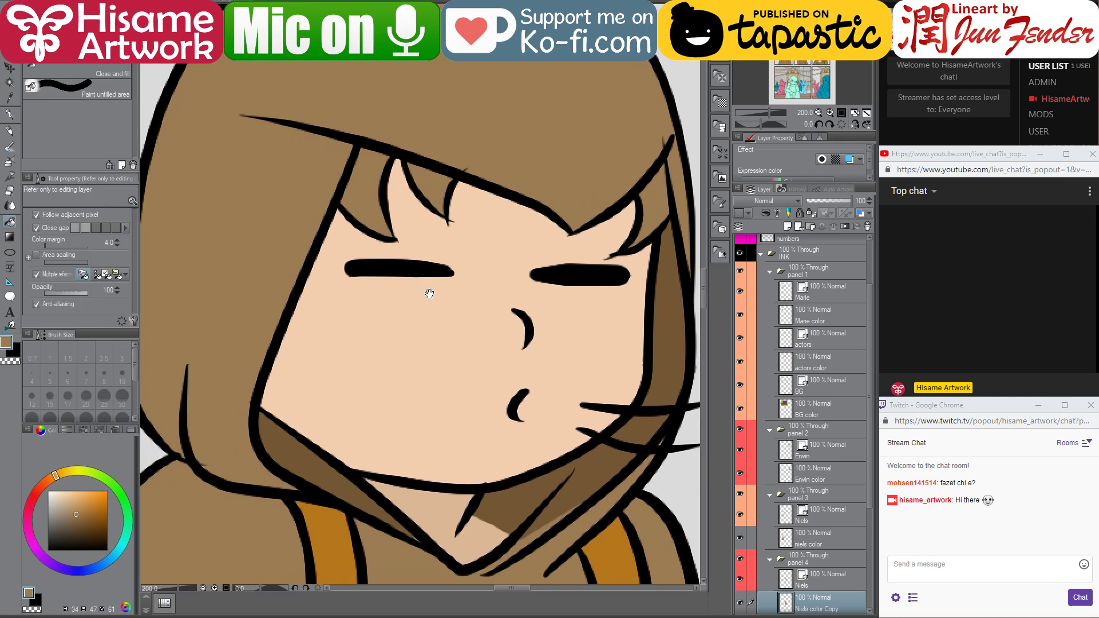
scroll(429, 294, "down", 5)
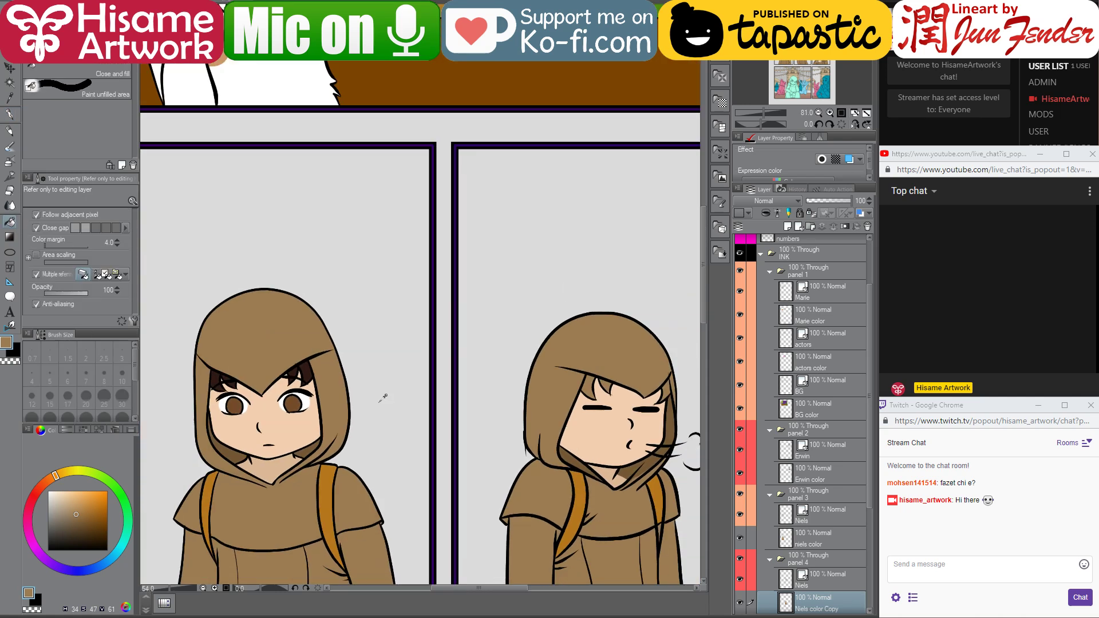
left_click(314, 370, "alt")
left_click_drag(663, 416, 515, 409)
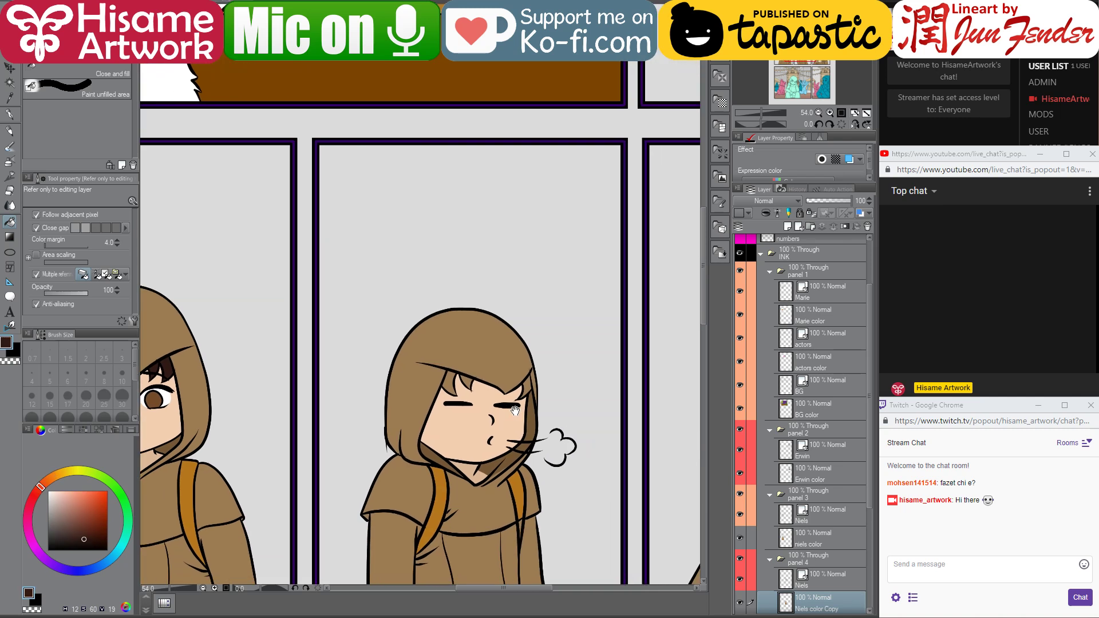
scroll(453, 439, "up", 5)
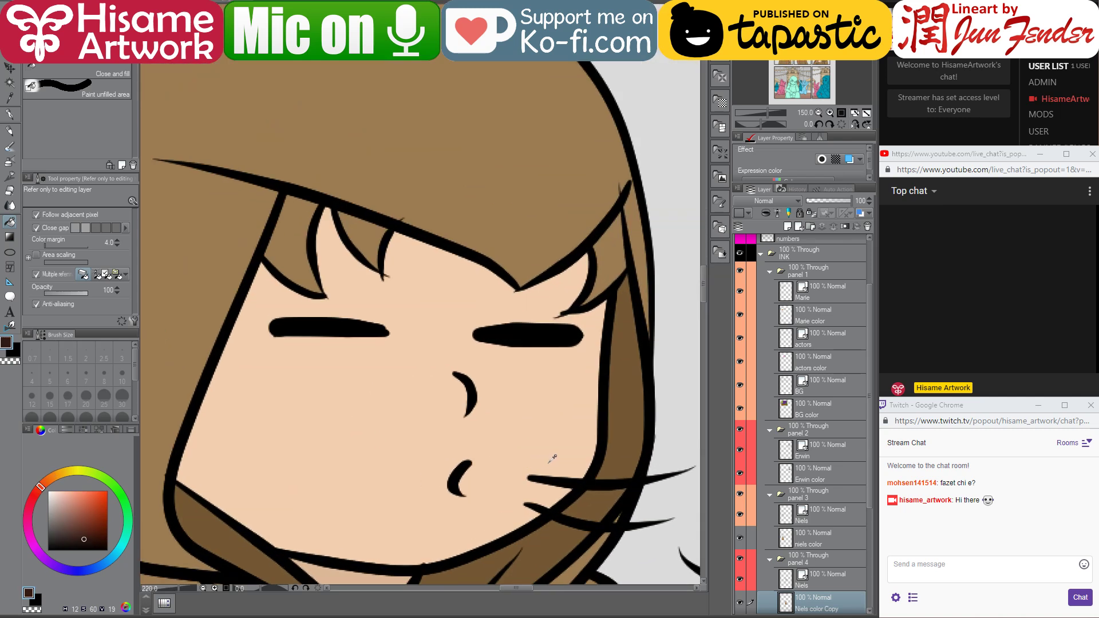
left_click_drag(565, 309, 561, 257)
left_click(613, 150)
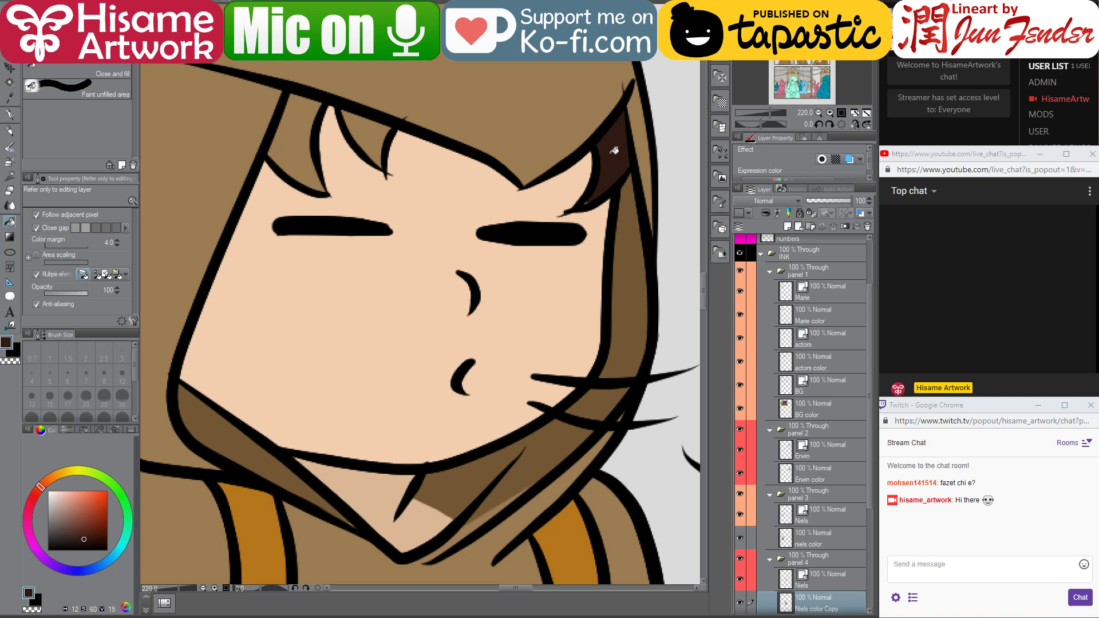
left_click(378, 132)
left_click(299, 144)
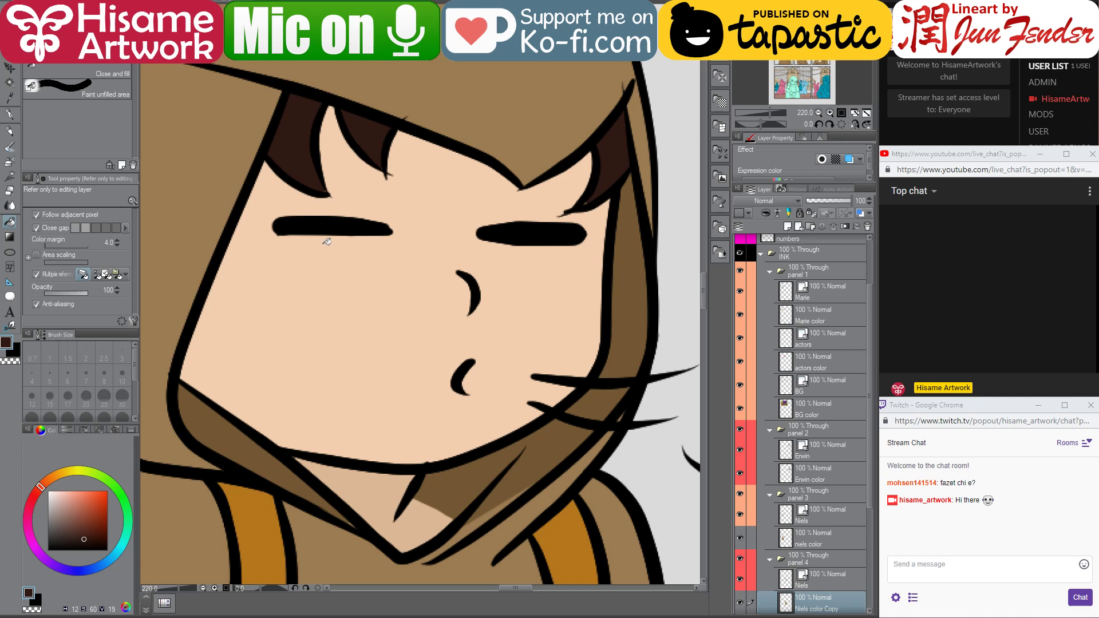
- Switch to Niels's color layer in panel 5, Niels color Copy 2, and select its painted area
scroll(384, 302, "down", 8)
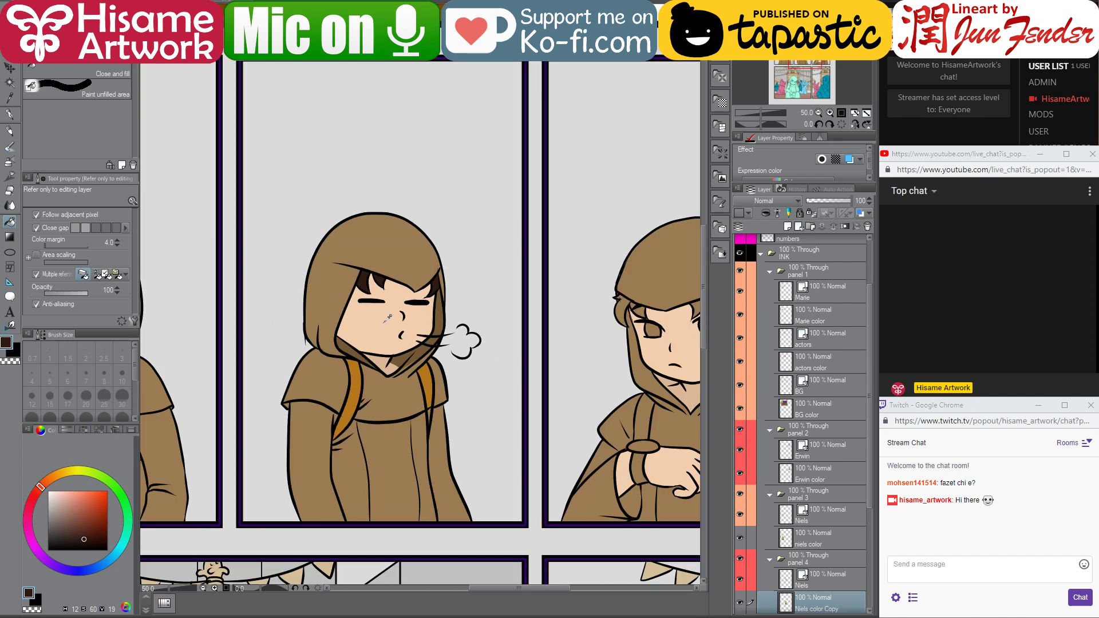
left_click_drag(567, 284, 573, 298)
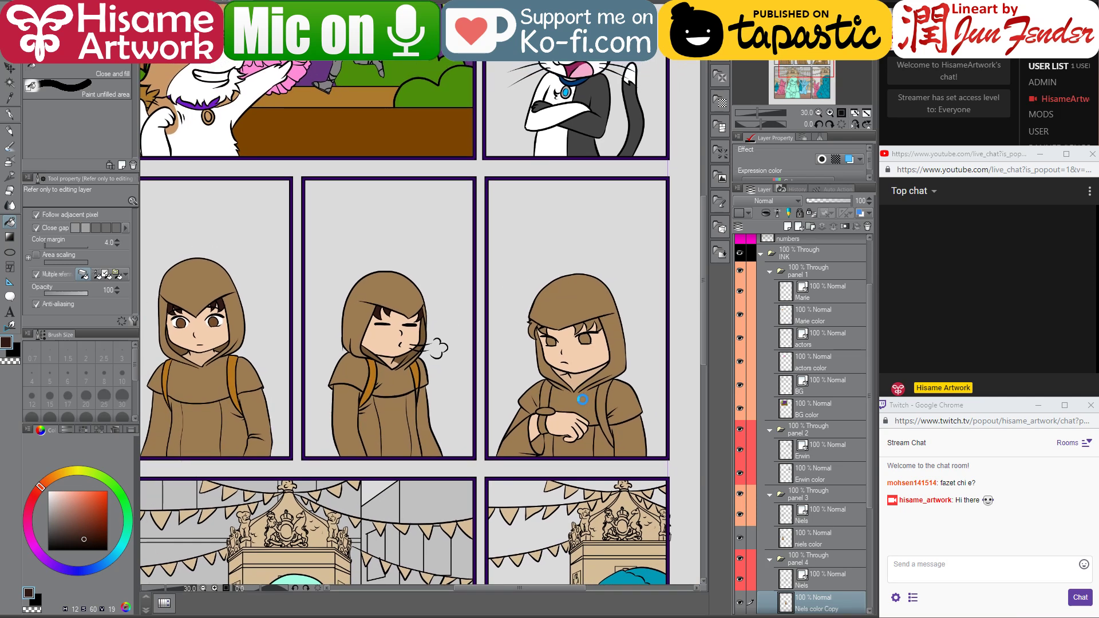
key("o")
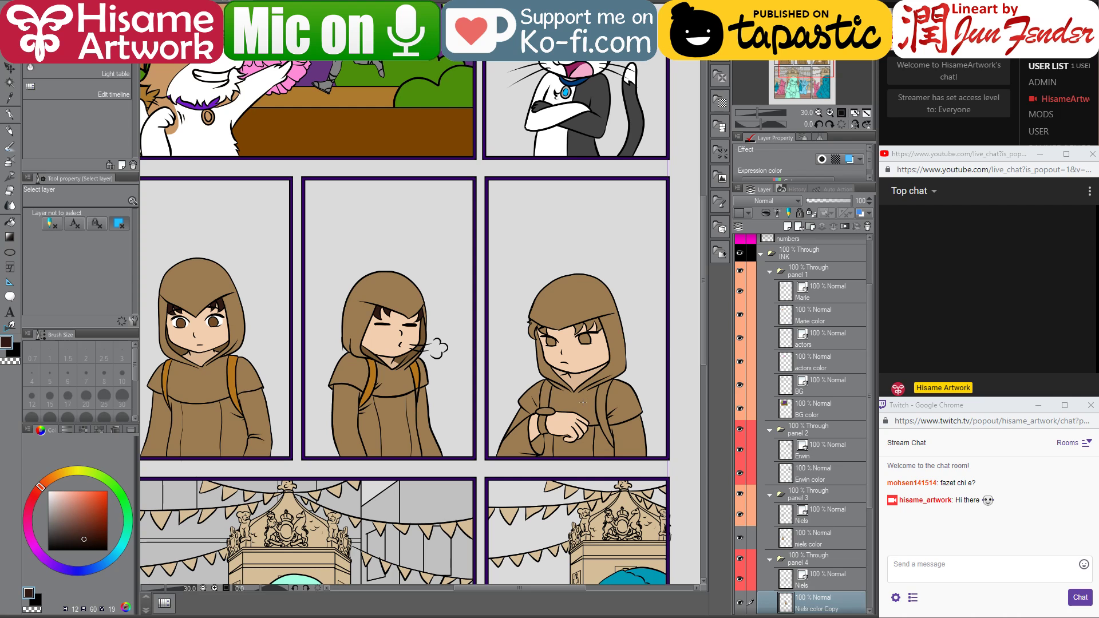
left_click(587, 395)
scroll(820, 597, "down", 3)
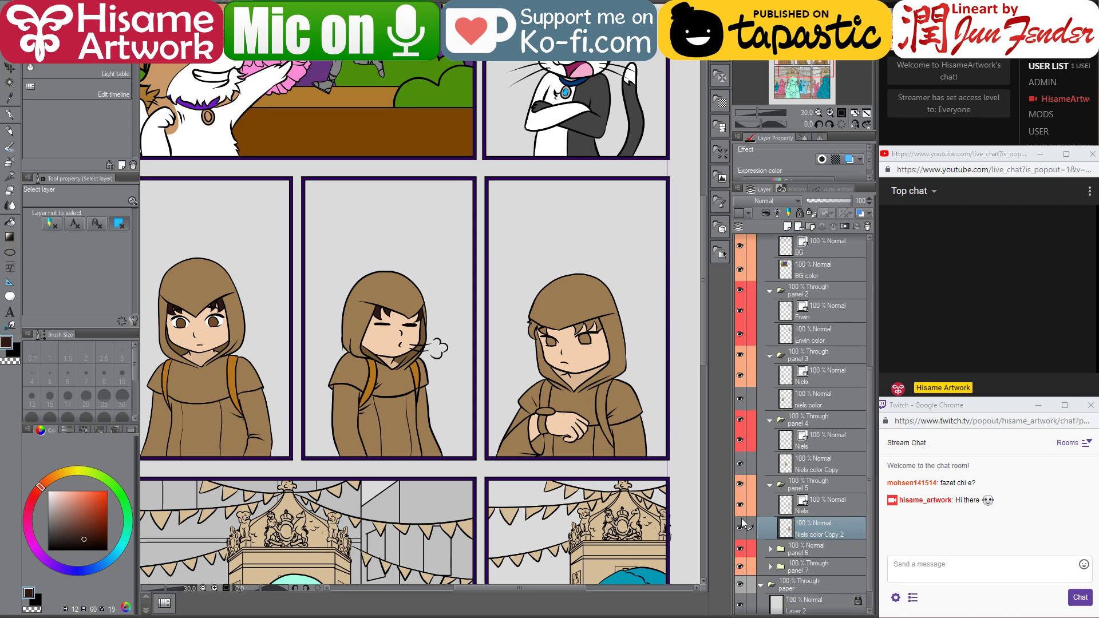
- Fill both backpack straps in panel 5 with the orange-brown sampled from the straps in panel 4
scroll(589, 400, "up", 2)
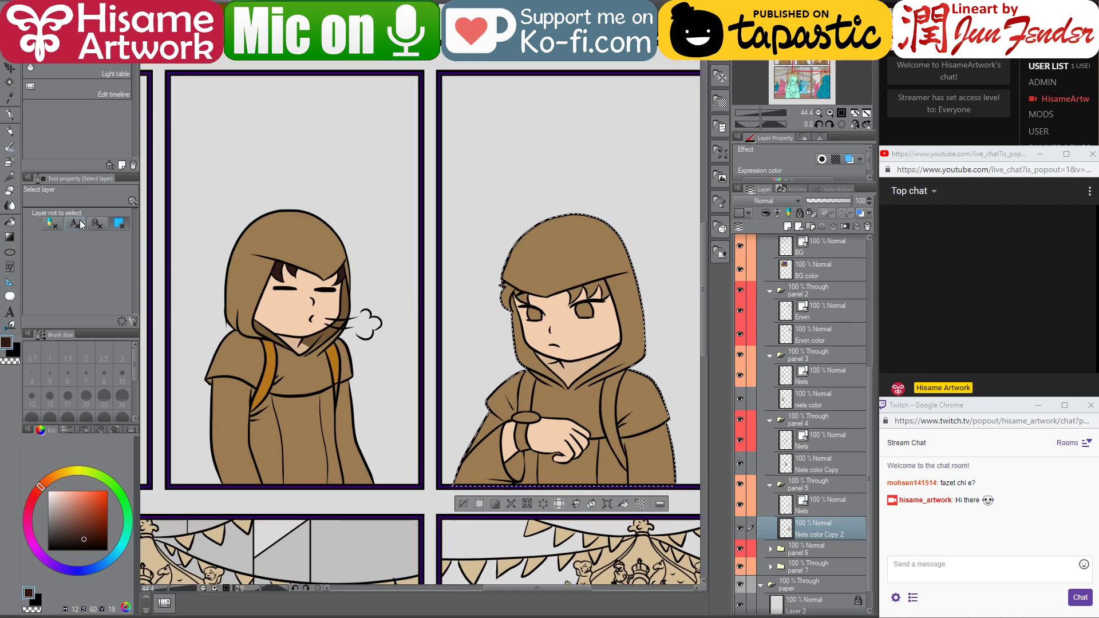
key("g")
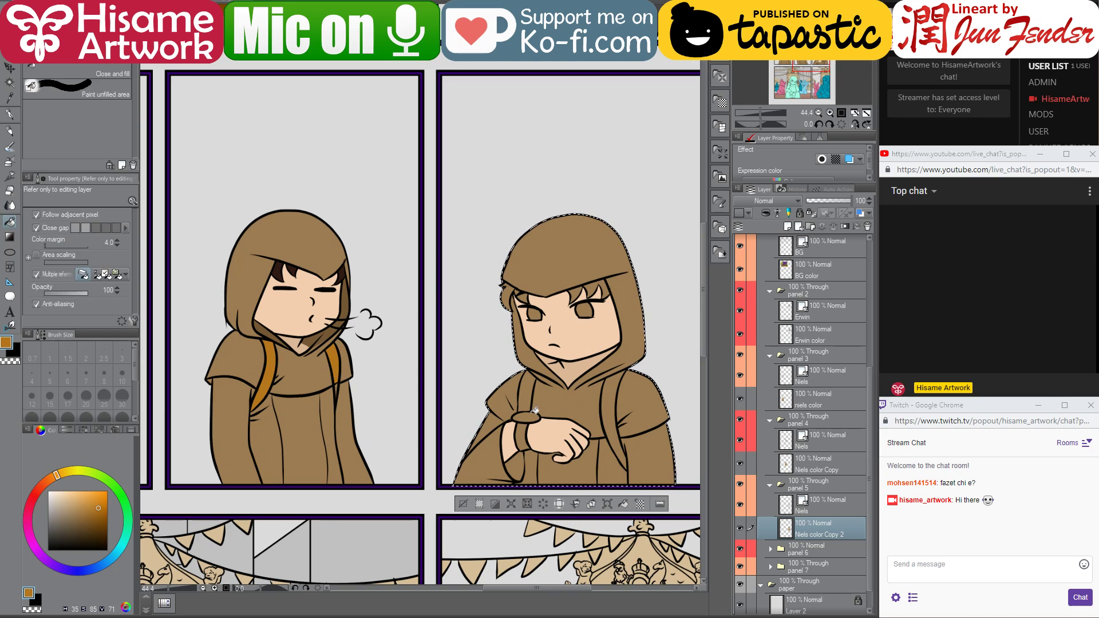
left_click(525, 399)
left_click(612, 419)
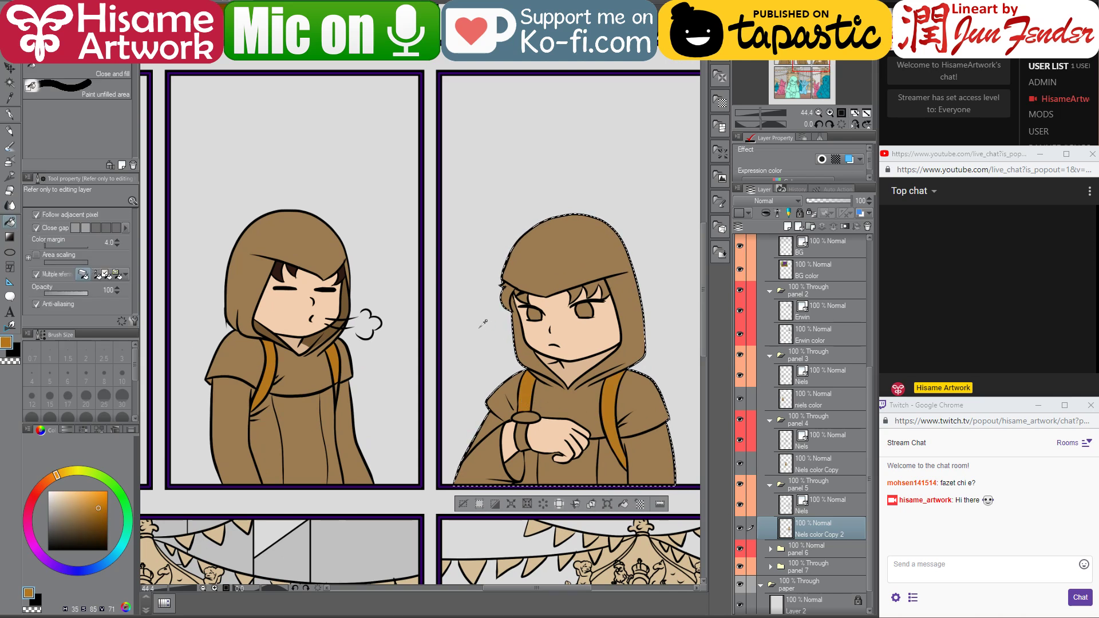
- Fill Niels's hair strands on both sides of the forehead in panel 5 with the sampled dark hair brown
scroll(484, 322, "up", 2)
left_click(578, 299, "alt")
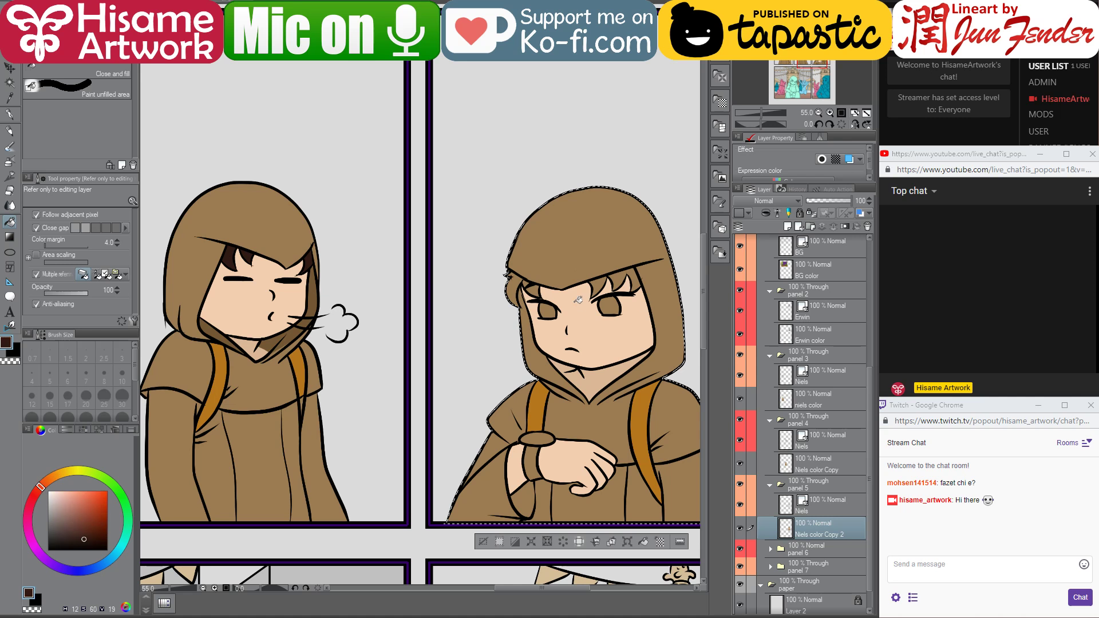
left_click(512, 283)
left_click(530, 283)
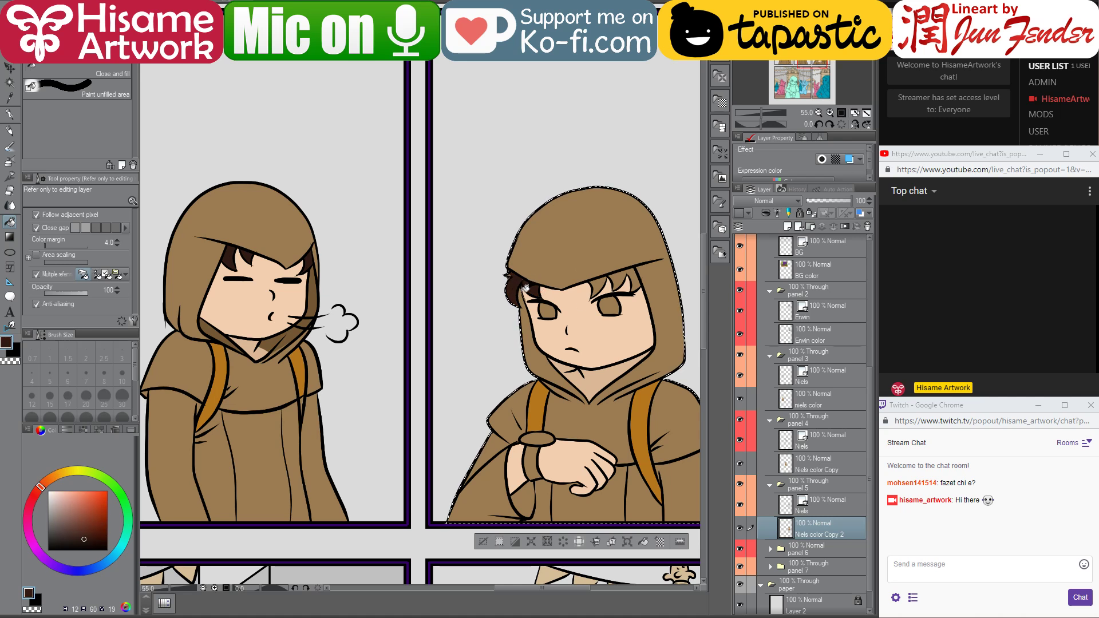
left_click(632, 284)
left_click(636, 280)
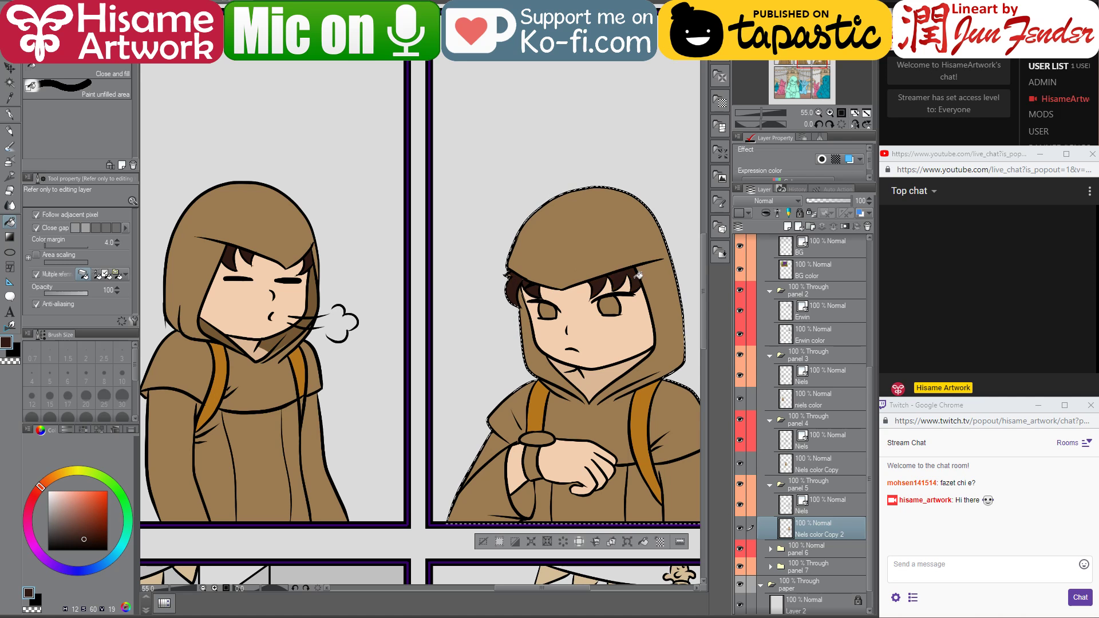
- Paint the hood lining under the chin in panel 5 with the dark brown sampled from panel 4, using the G-pen at size 15
left_click(279, 335, "alt")
scroll(554, 373, "up", 4)
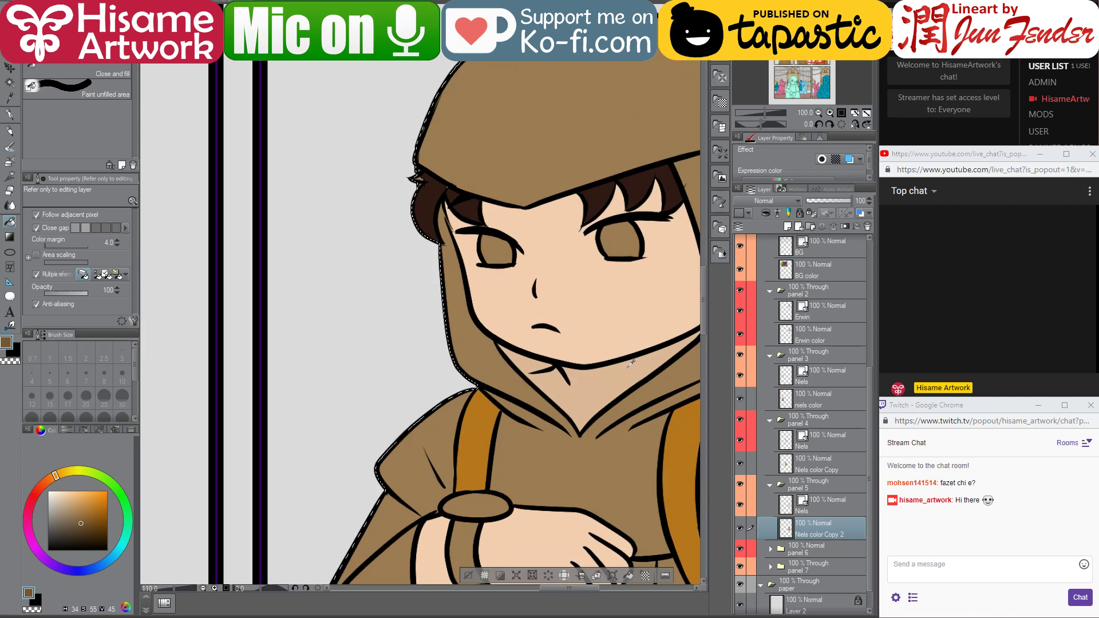
left_click_drag(551, 350, 521, 352)
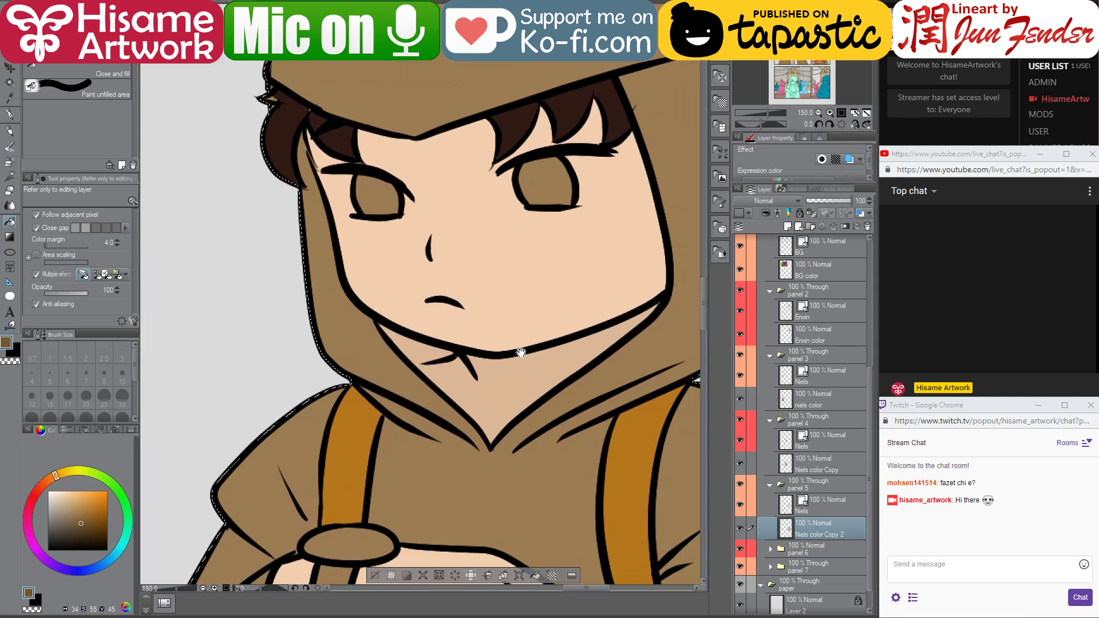
left_click(9, 113)
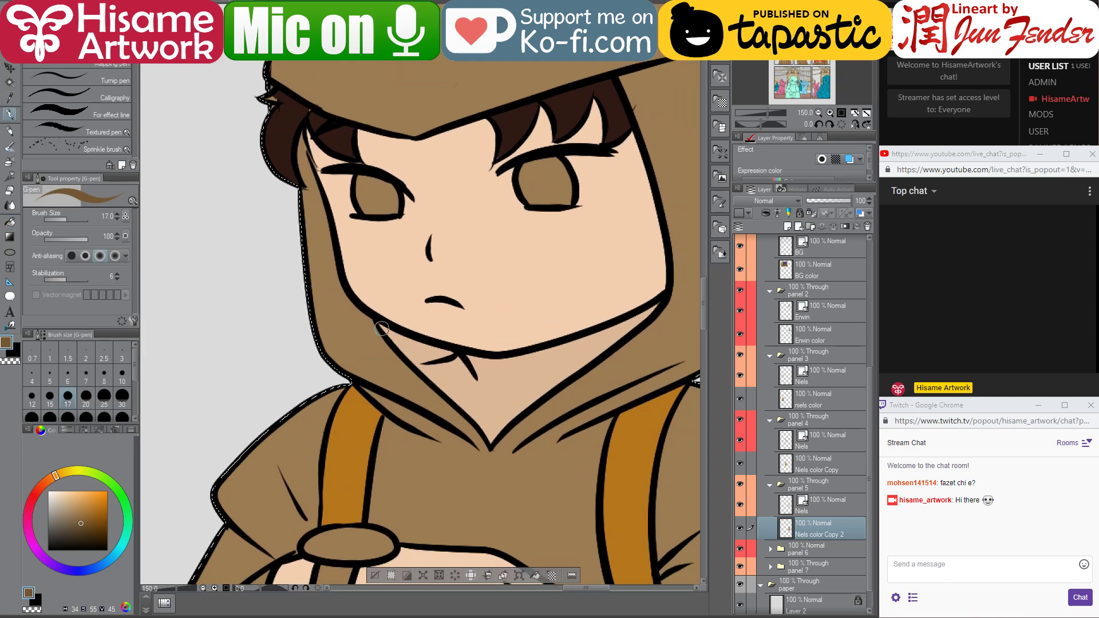
mouse_move(410, 347)
left_mouse_down()
mouse_move(381, 337)
mouse_move(452, 358)
left_mouse_up()
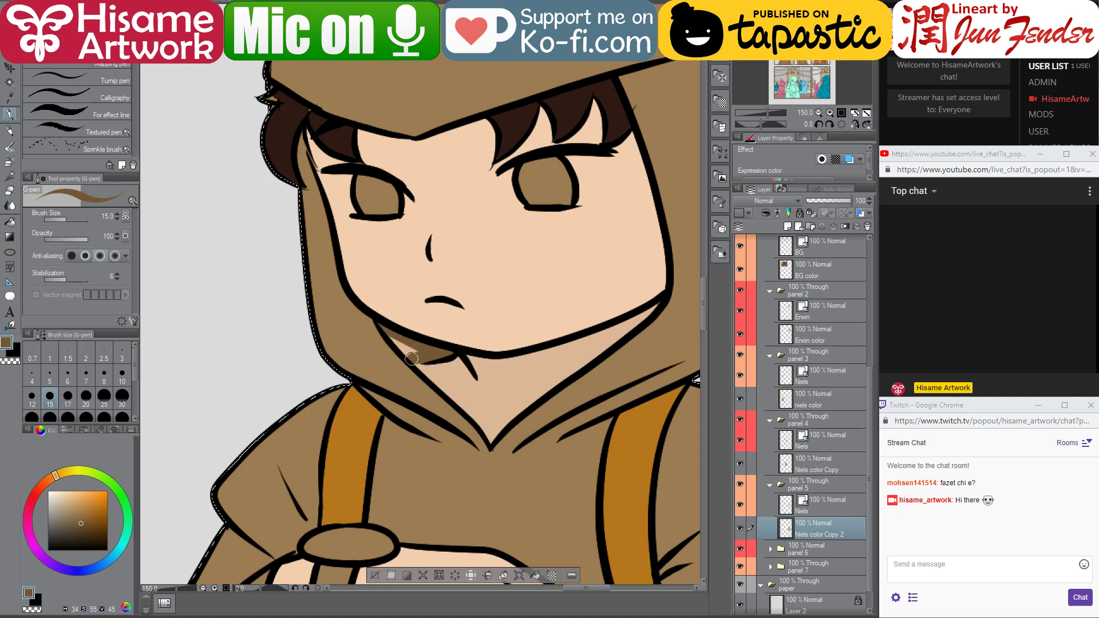
left_click_drag(388, 335, 419, 349)
- Paint Niels's larger eye in panel 5 white, covering the iris area, with an enlarged G-pen
scroll(413, 418, "down", 5)
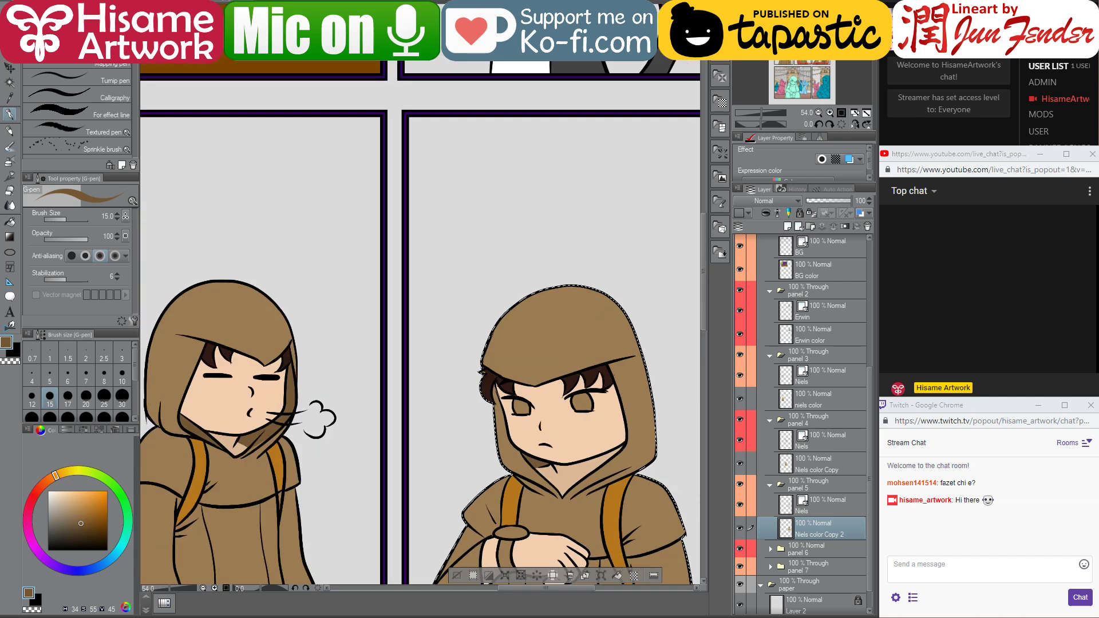
key("x")
scroll(588, 425, "up", 5)
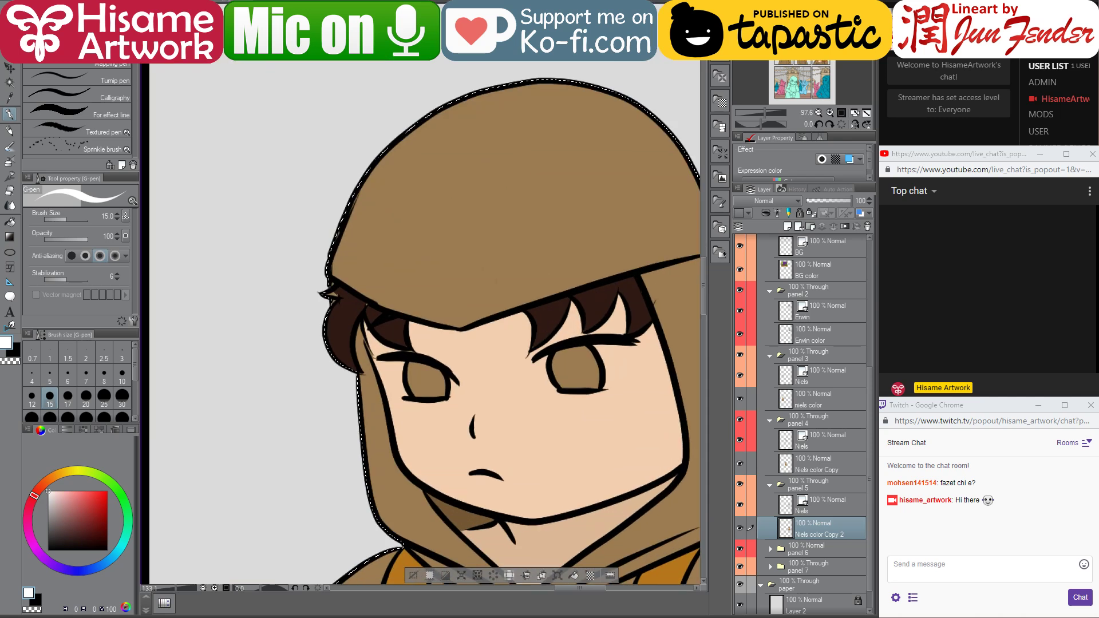
left_click_drag(535, 357, 492, 358)
key("bracketright")
key("bracketright")
key("bracketright")
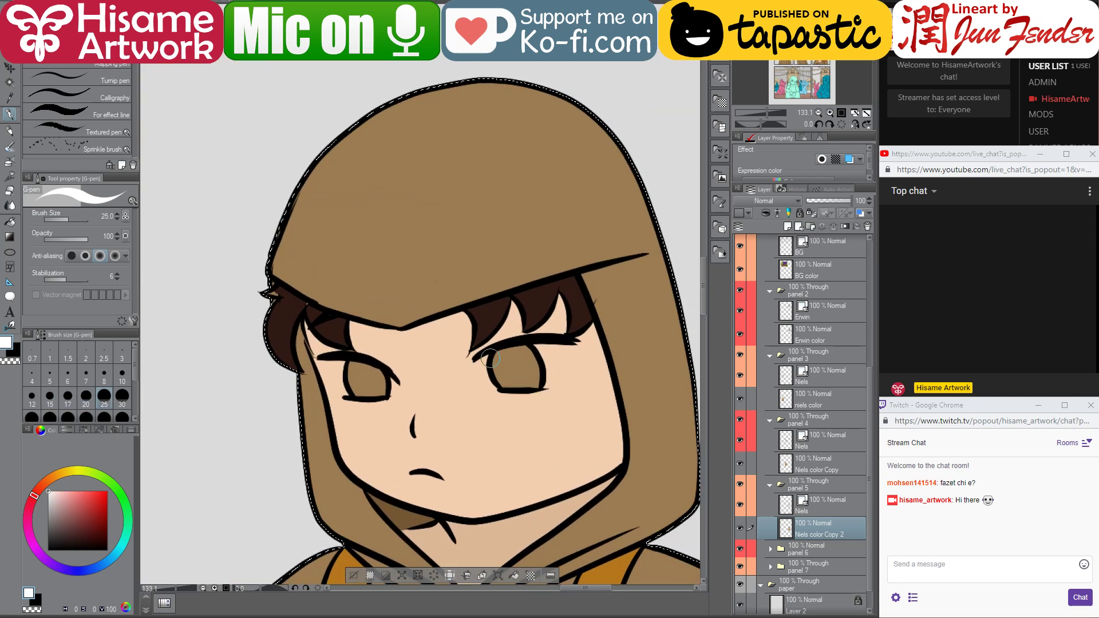
key("bracketright")
key("bracketright")
key("bracketright")
left_click(491, 371)
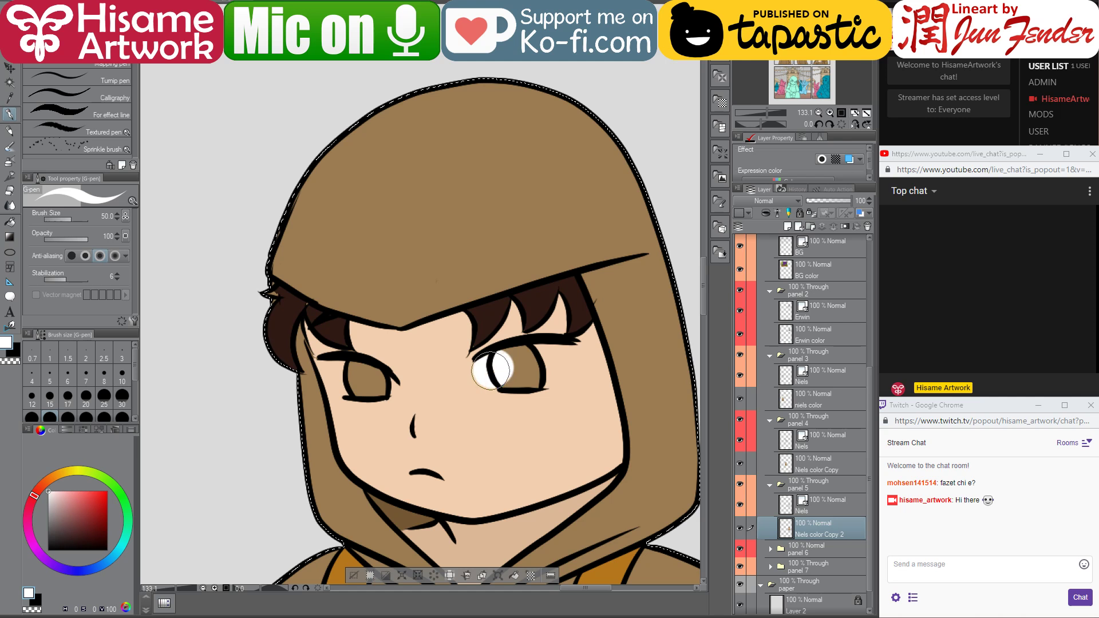
mouse_move(491, 371)
left_mouse_down()
mouse_move(541, 368)
mouse_move(544, 356)
mouse_move(511, 362)
mouse_move(547, 357)
left_mouse_up()
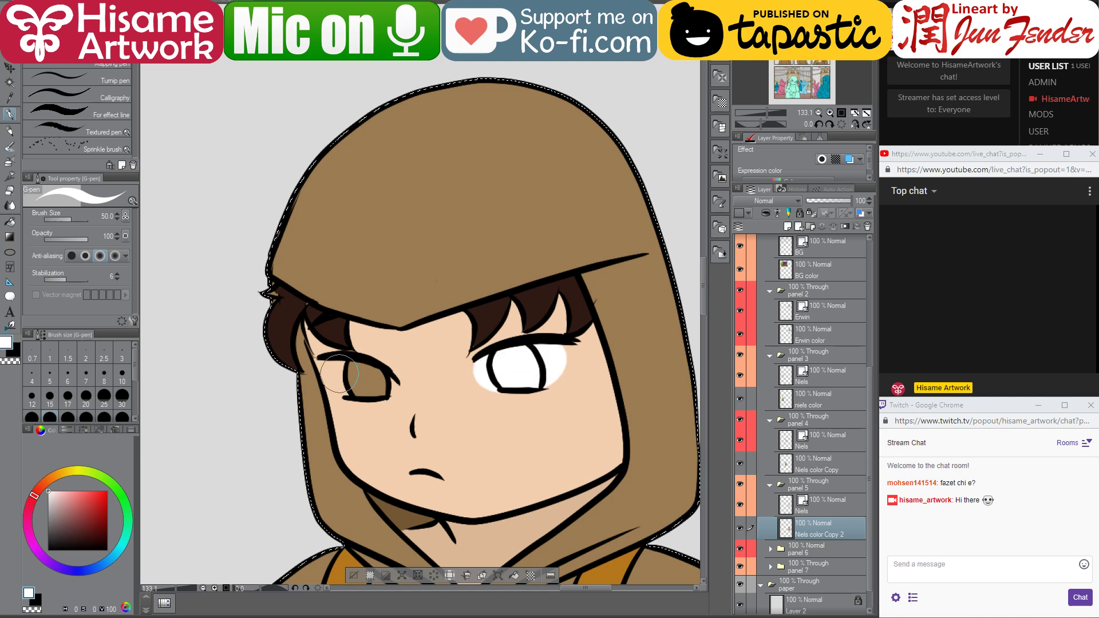
- Paint Niels's smaller eye in panel 5 white with the G-pen at size 30 and sample the face skin color
key("bracketleft")
key("bracketleft")
mouse_move(340, 375)
left_mouse_down()
mouse_move(339, 384)
mouse_move(334, 368)
mouse_move(345, 387)
mouse_move(352, 371)
mouse_move(385, 390)
left_mouse_up()
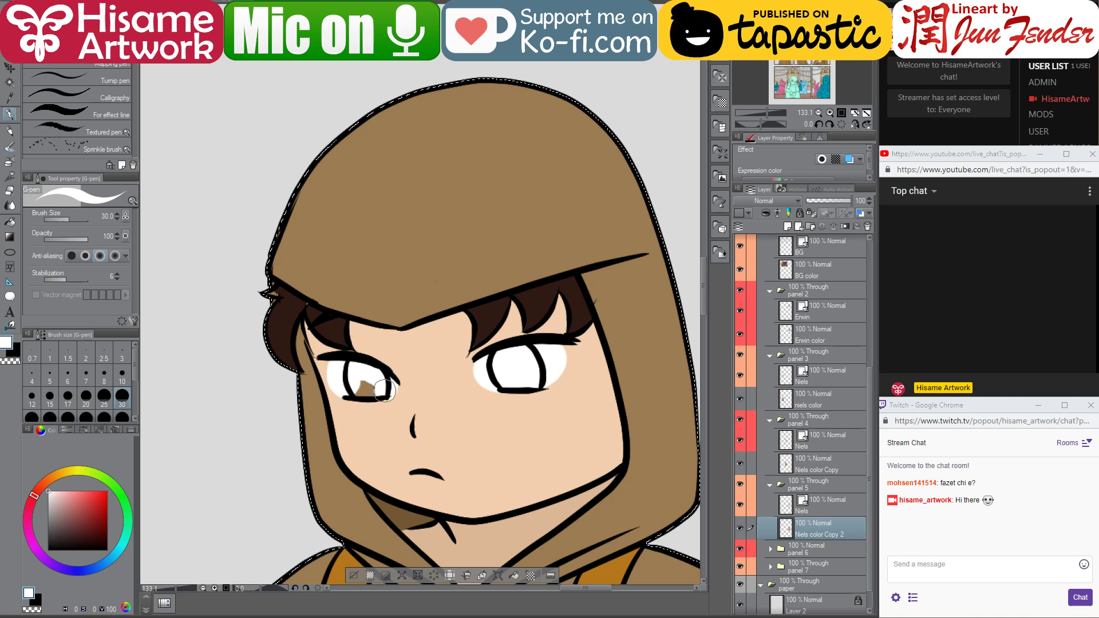
left_click(415, 401, "alt")
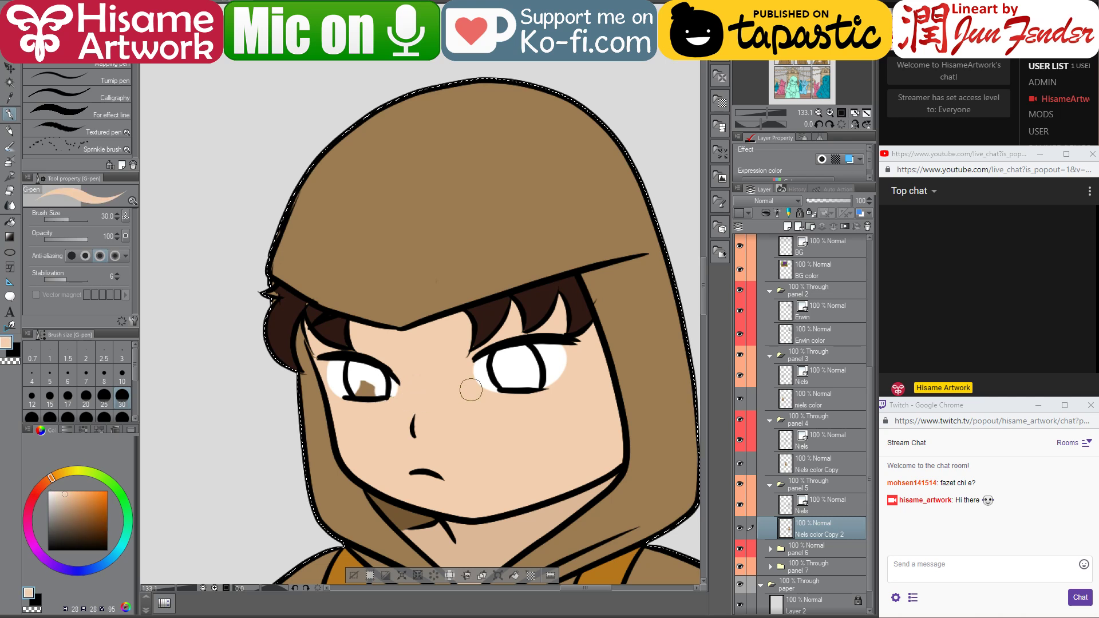
- Fill both of Niels's irises in panel 5 with the eye brown sampled from his panel 3 eyes, including the leftover patch
scroll(598, 437, "down", 5)
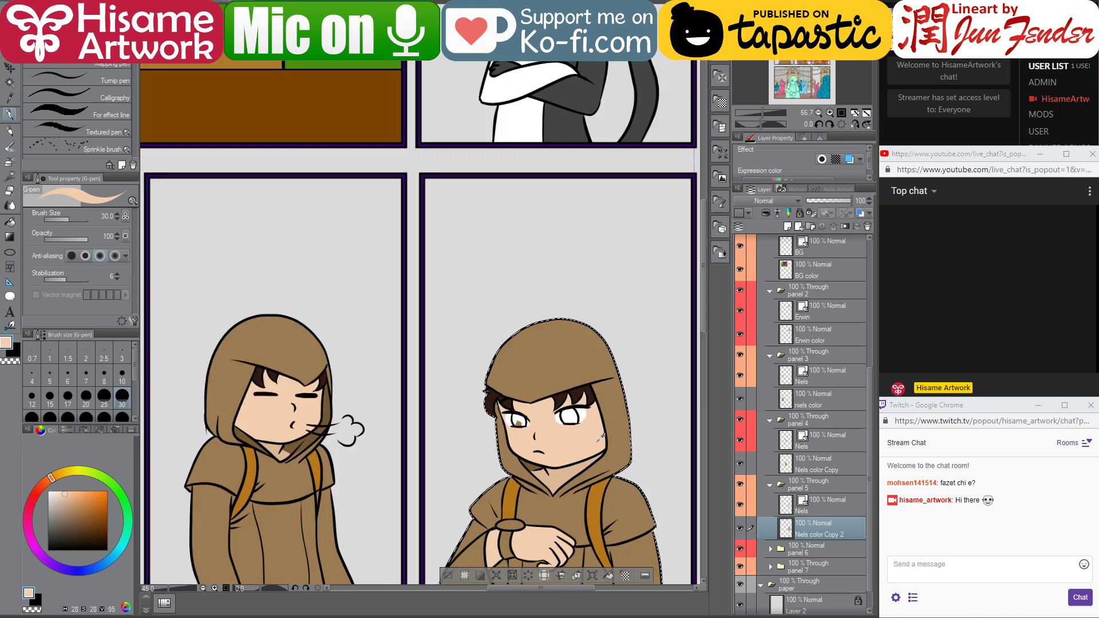
scroll(599, 437, "down", 1)
left_click_drag(383, 496, 587, 458)
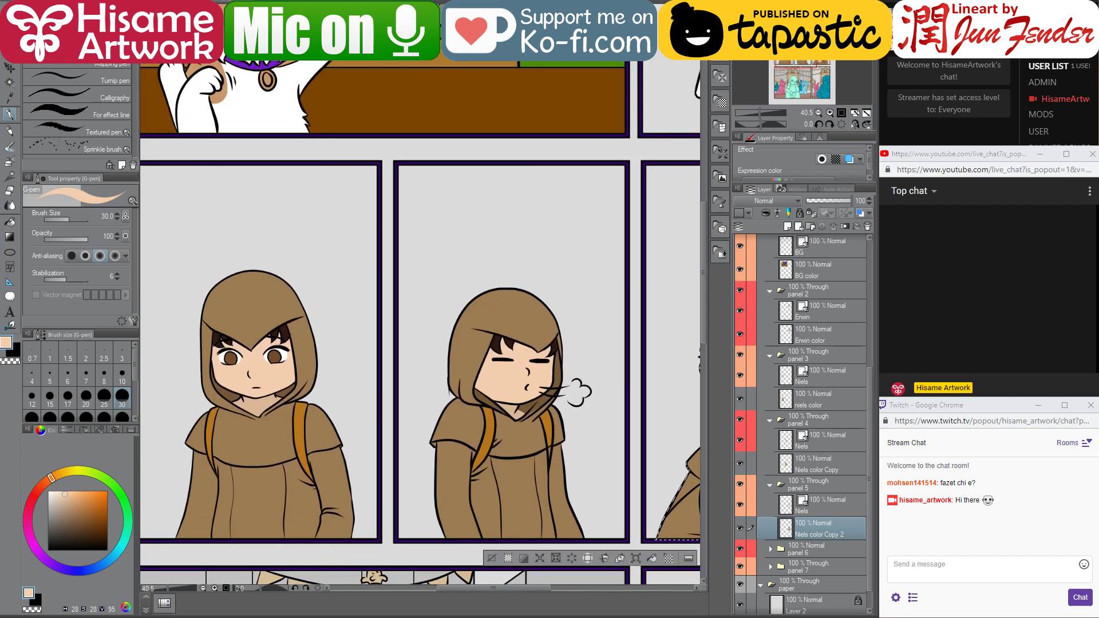
left_click(277, 353, "alt")
left_click_drag(584, 359, 386, 384)
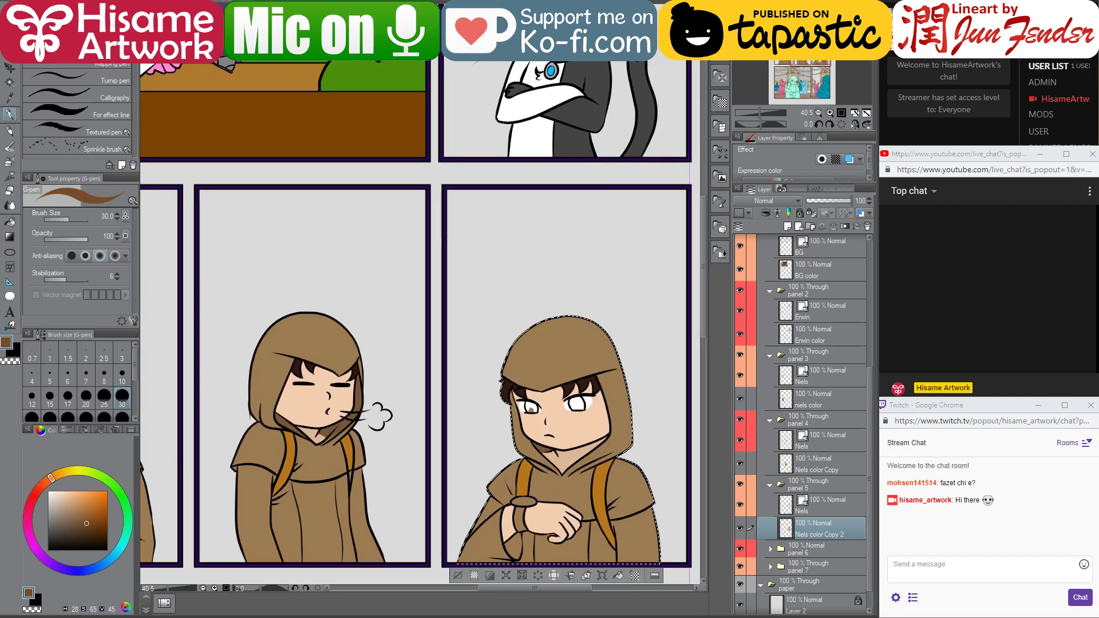
scroll(584, 416, "up", 3)
scroll(578, 413, "up", 5)
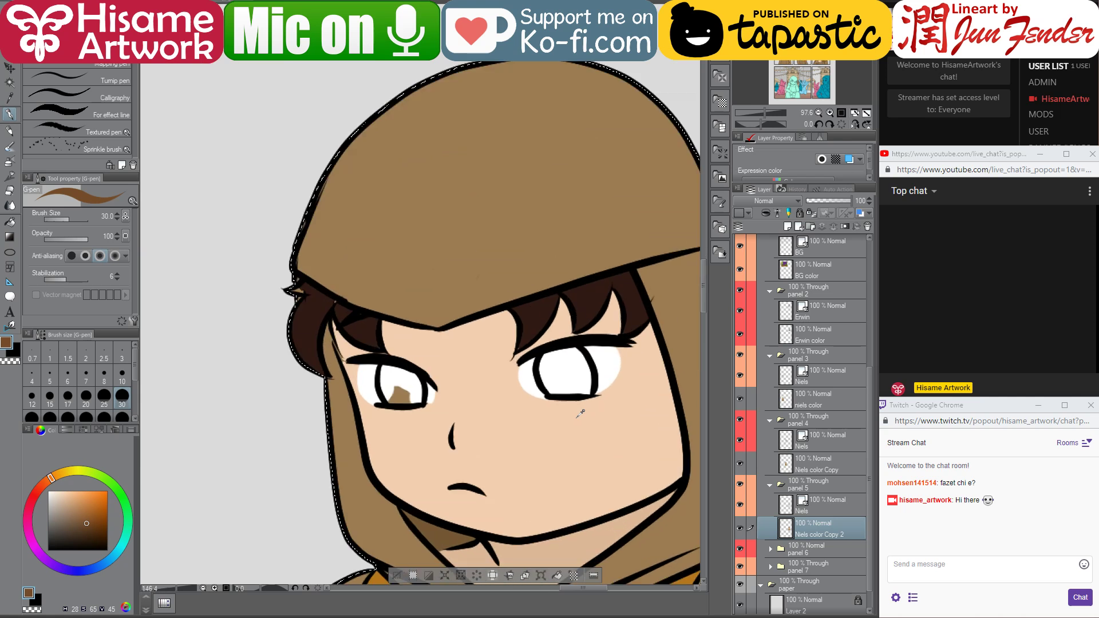
left_click(10, 221)
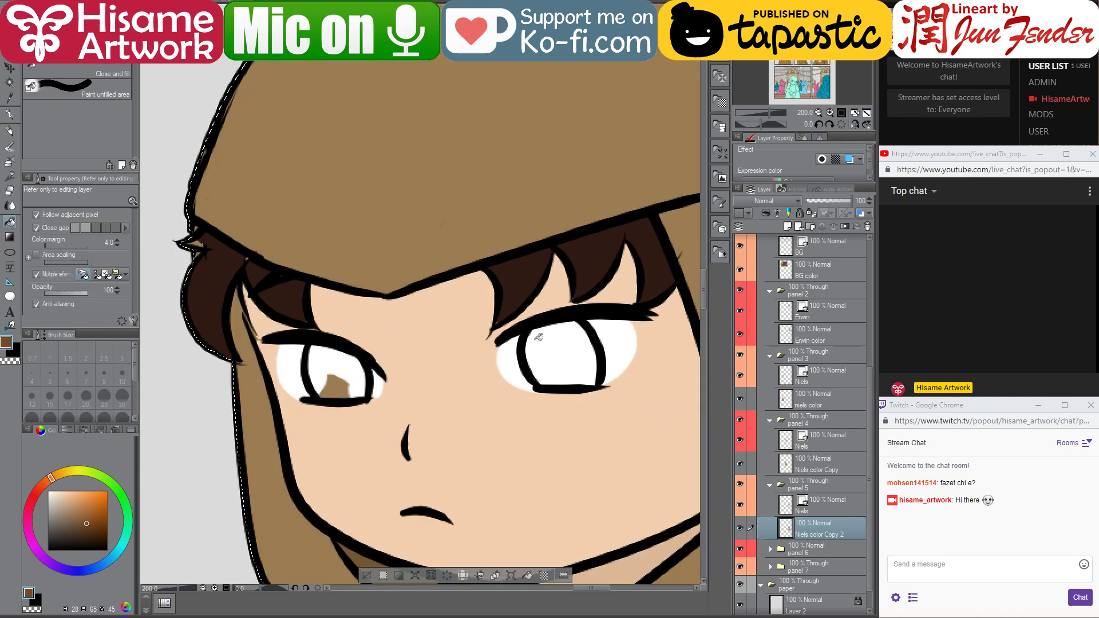
left_click(558, 349)
left_click(355, 356)
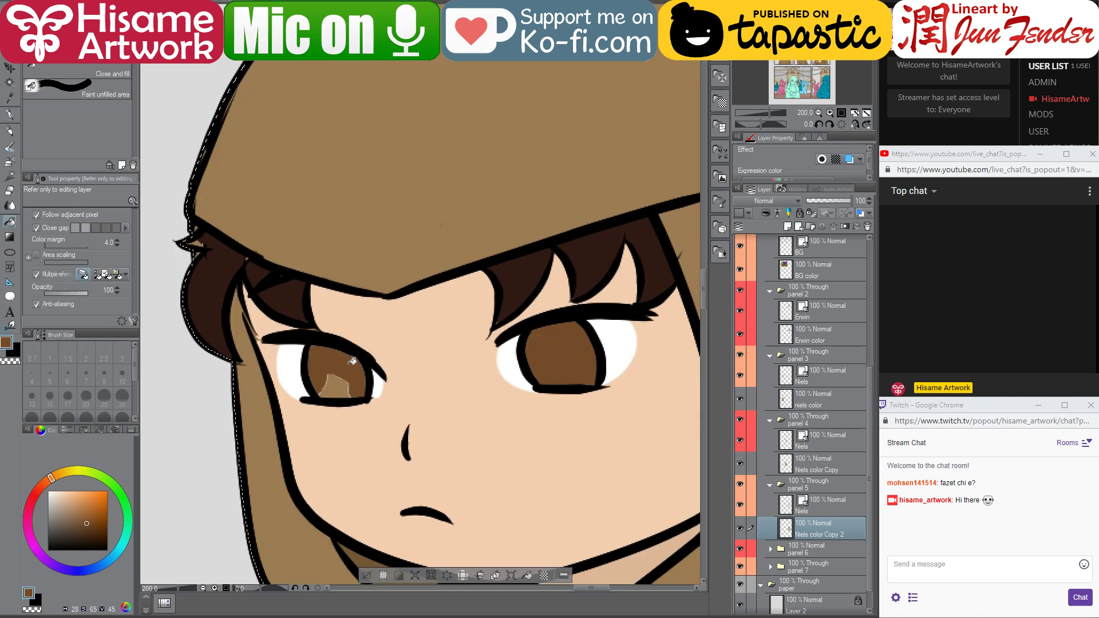
left_click(340, 387)
left_click(340, 387)
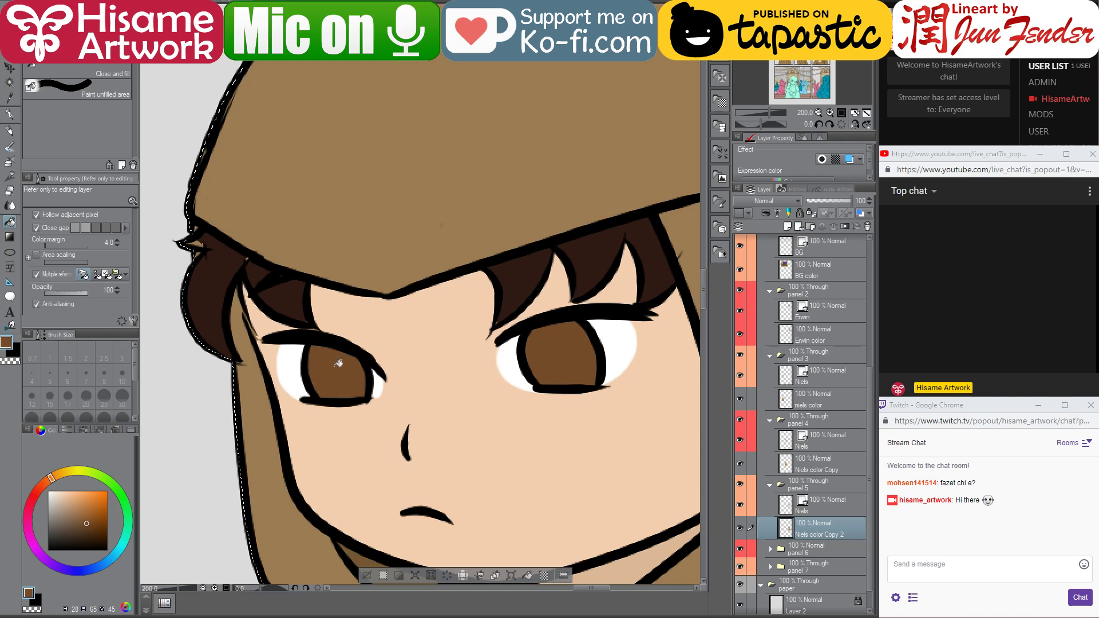
- Touch up the hair tip by the hood with the hair brown, then the smaller eye's upper edge with skin color at G-pen size 15
key("p")
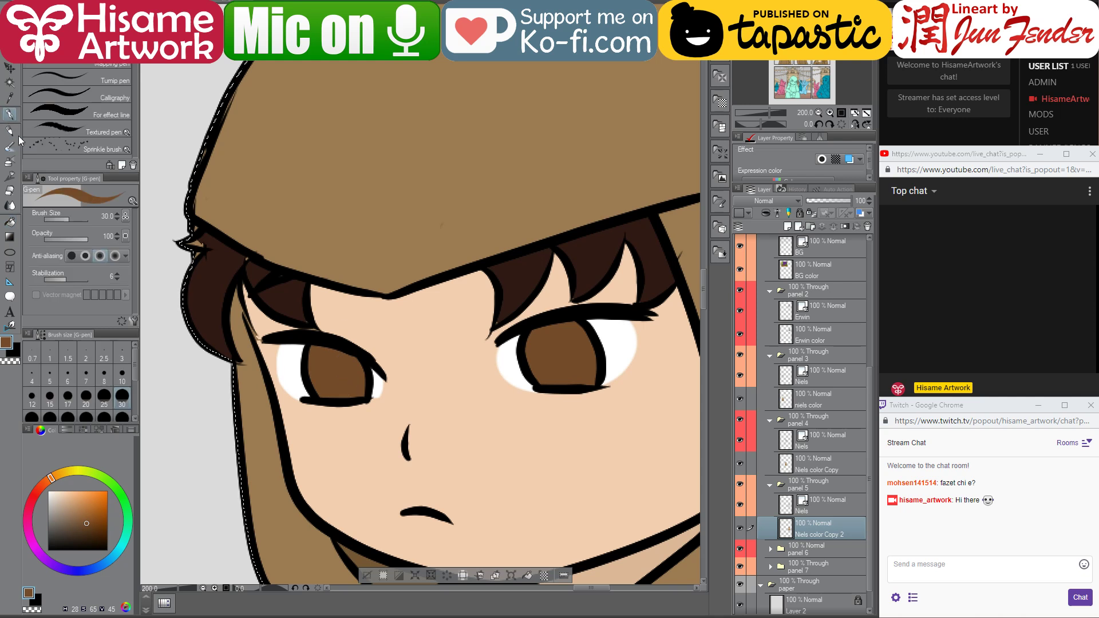
left_click(209, 270, "alt")
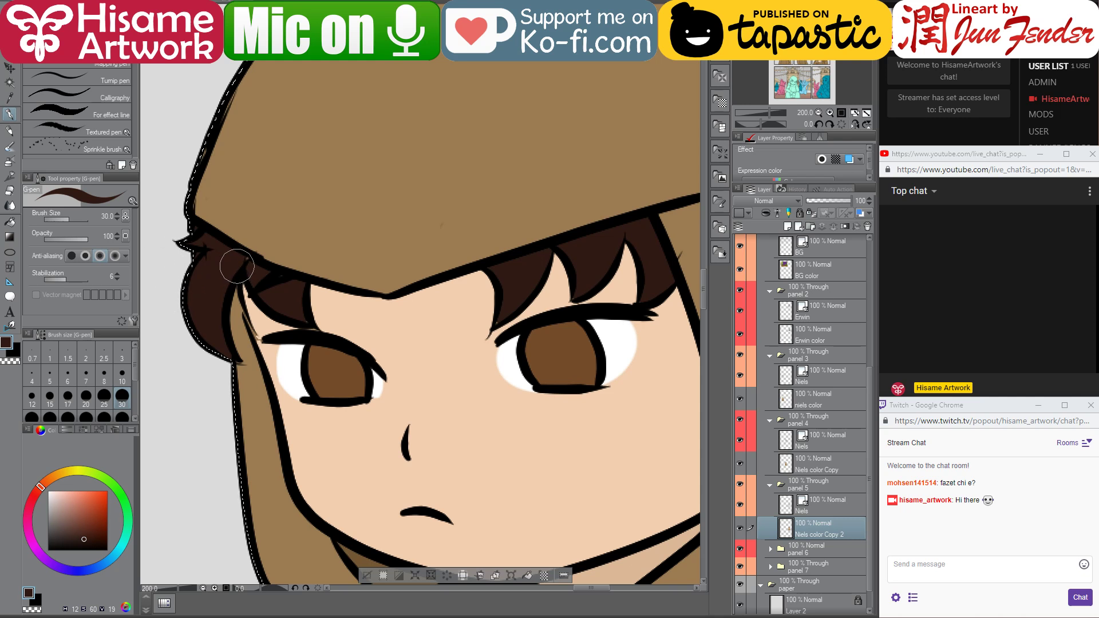
key("bracketleft")
key("bracketleft")
left_click(397, 318, "alt")
key("bracketleft")
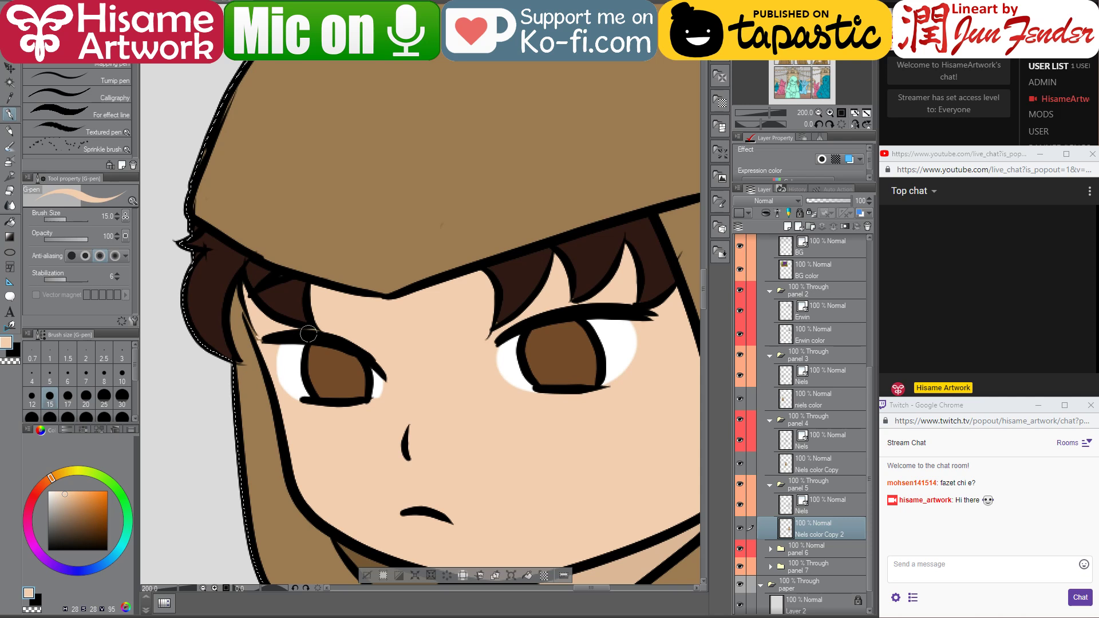
left_click_drag(309, 334, 318, 332)
- Fill Niels's wristband in panel 5 with the dark blue sampled from the cat's collar in panel 2
scroll(475, 317, "down", 5)
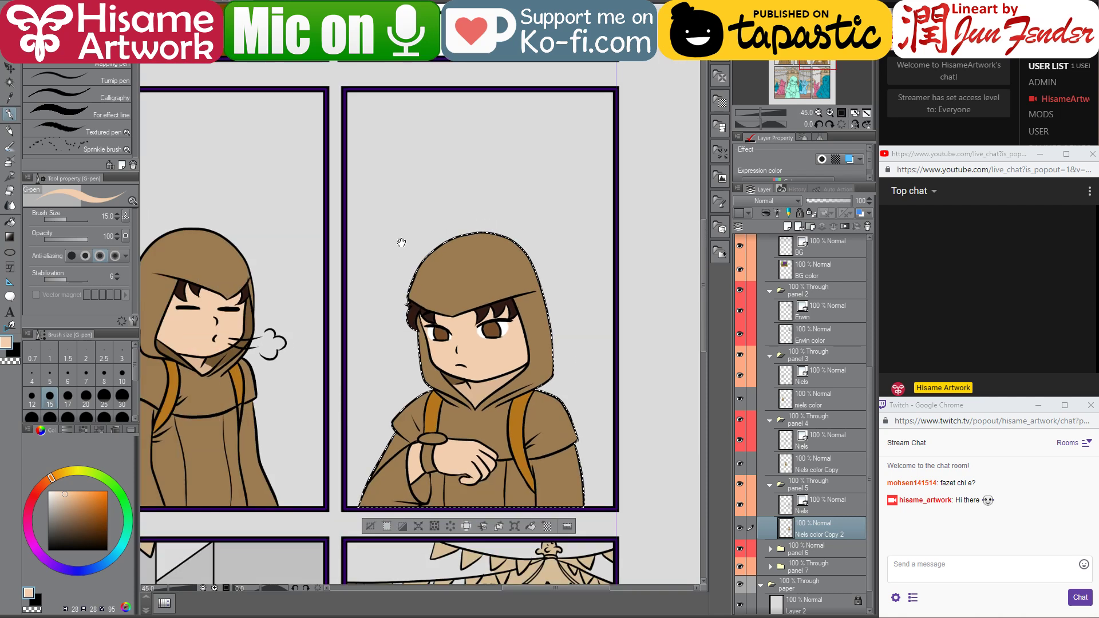
left_click_drag(402, 243, 442, 369)
left_click(490, 66, "alt")
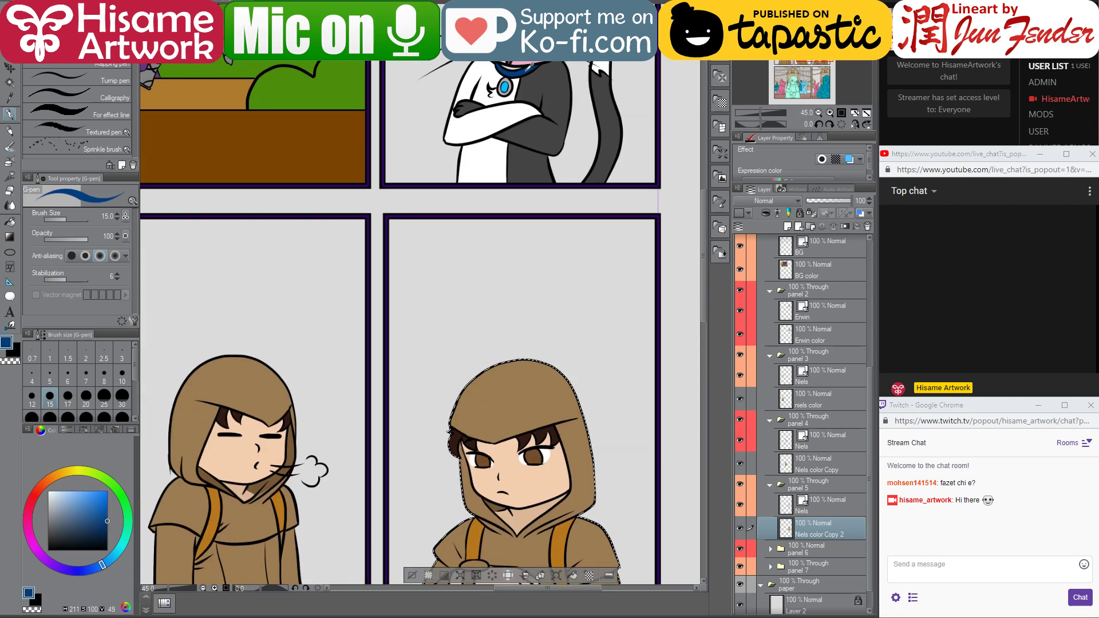
scroll(454, 191, "down", 3)
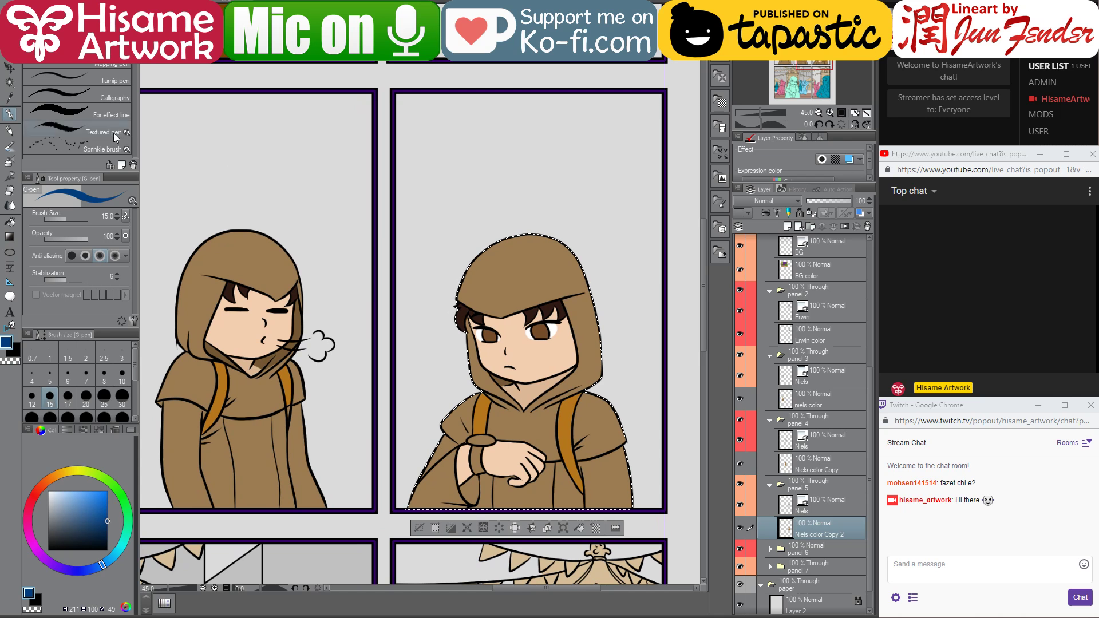
left_click(10, 222)
left_click(480, 454)
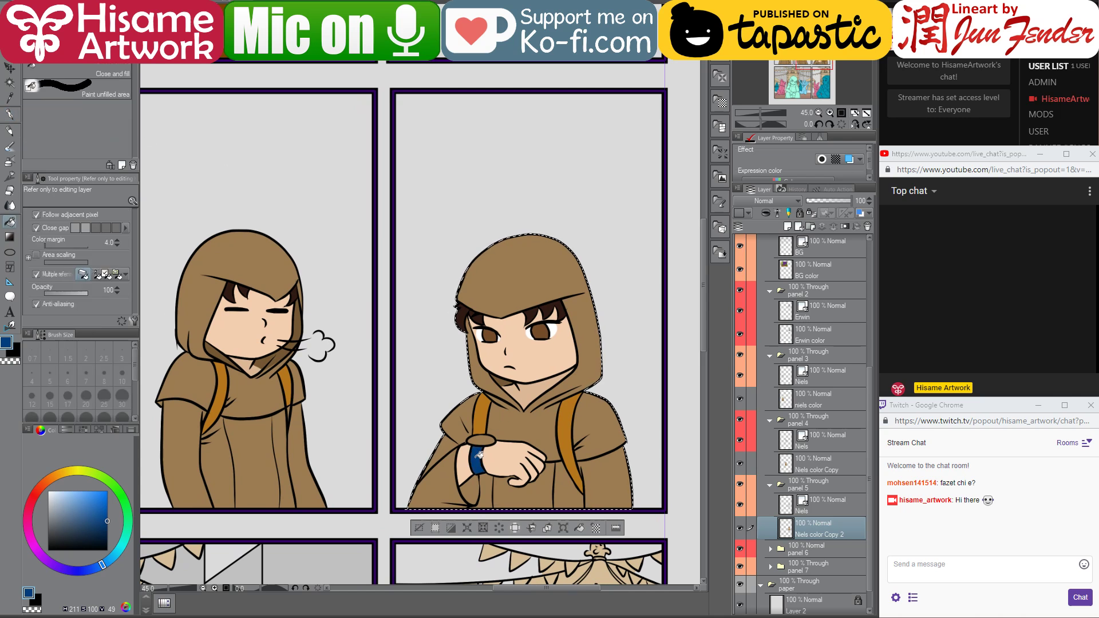
- Fill the round piece on Niels's wristband with light gray and clear the selection
left_click_drag(498, 208, 522, 289)
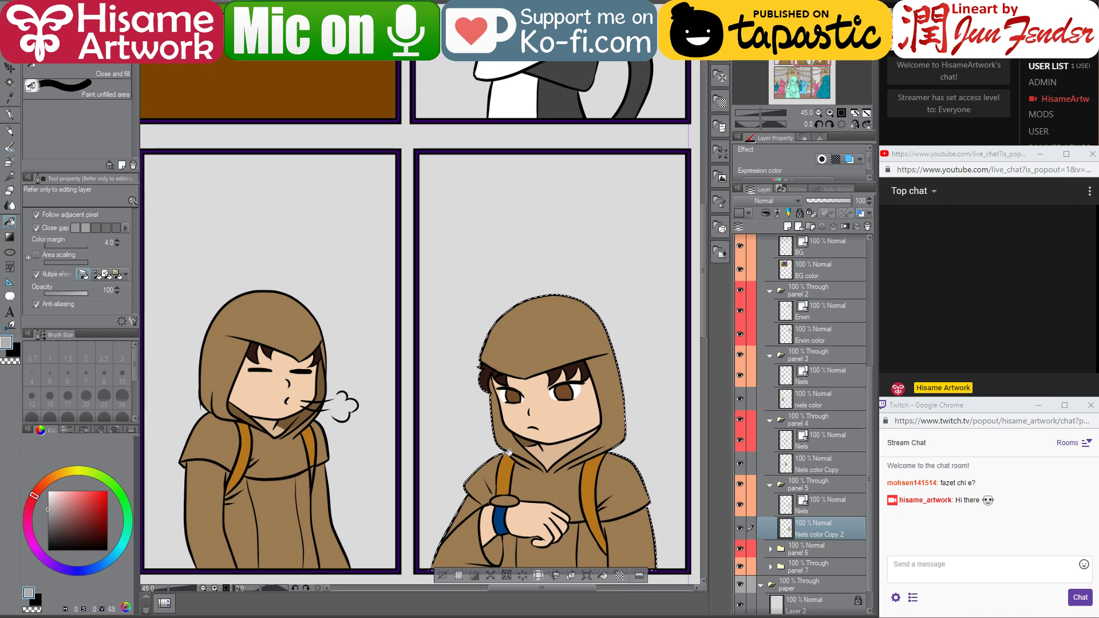
left_click(504, 501)
scroll(626, 388, "down", 5)
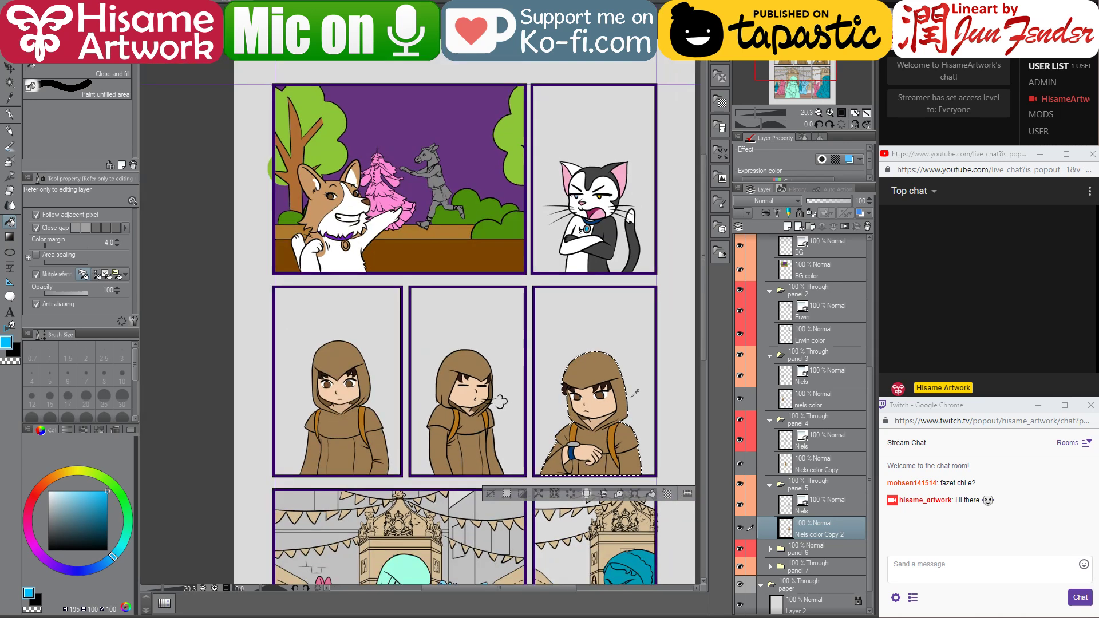
left_click(10, 67)
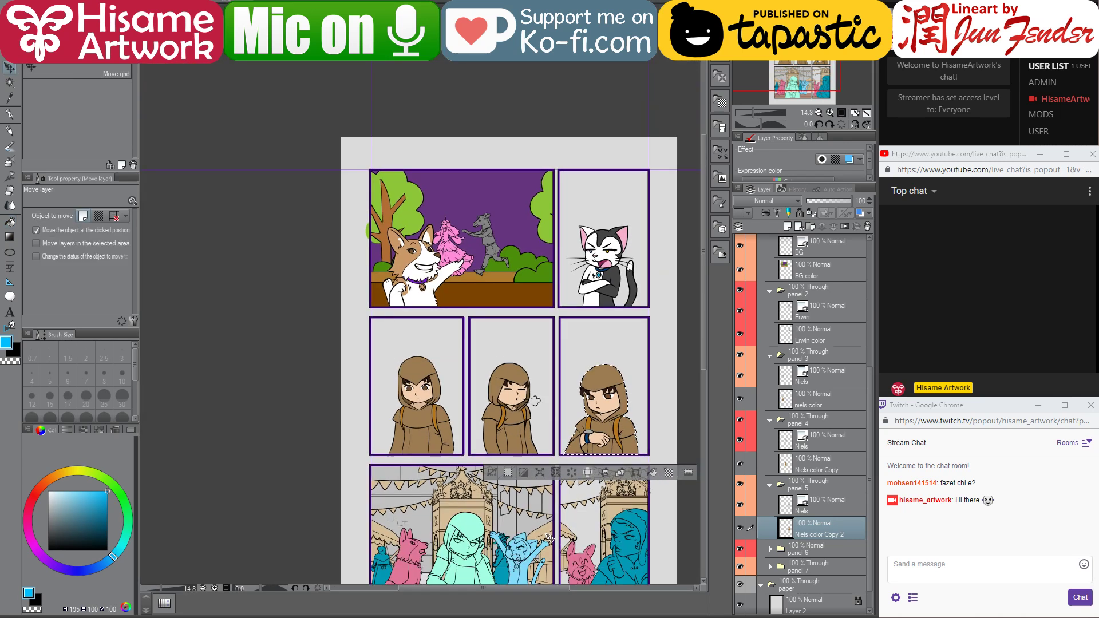
key("ctrl+d")
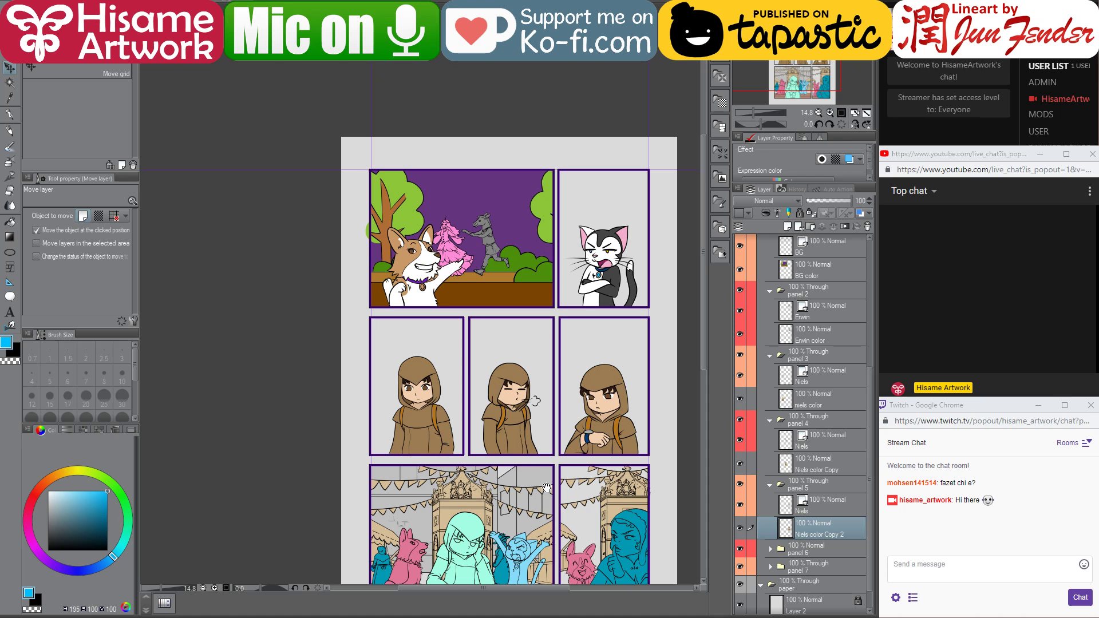
- Sample a light skin color from a market character on the finished page_92 for the G-pen and return to the current comic page
left_click_drag(549, 490, 536, 468)
left_click(11, 115)
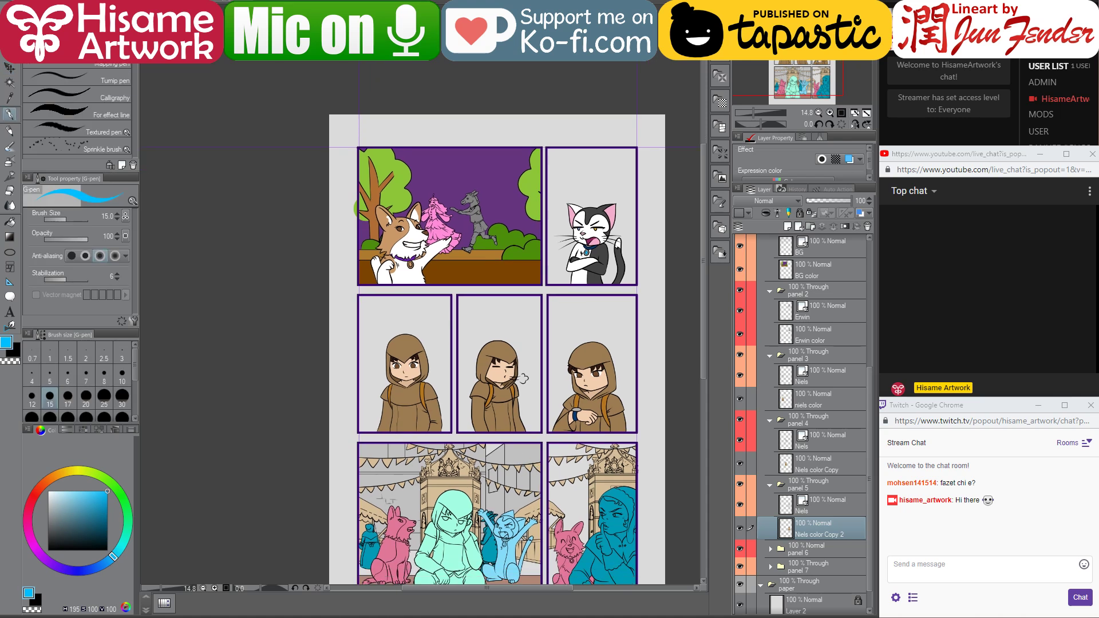
left_click(216, 2)
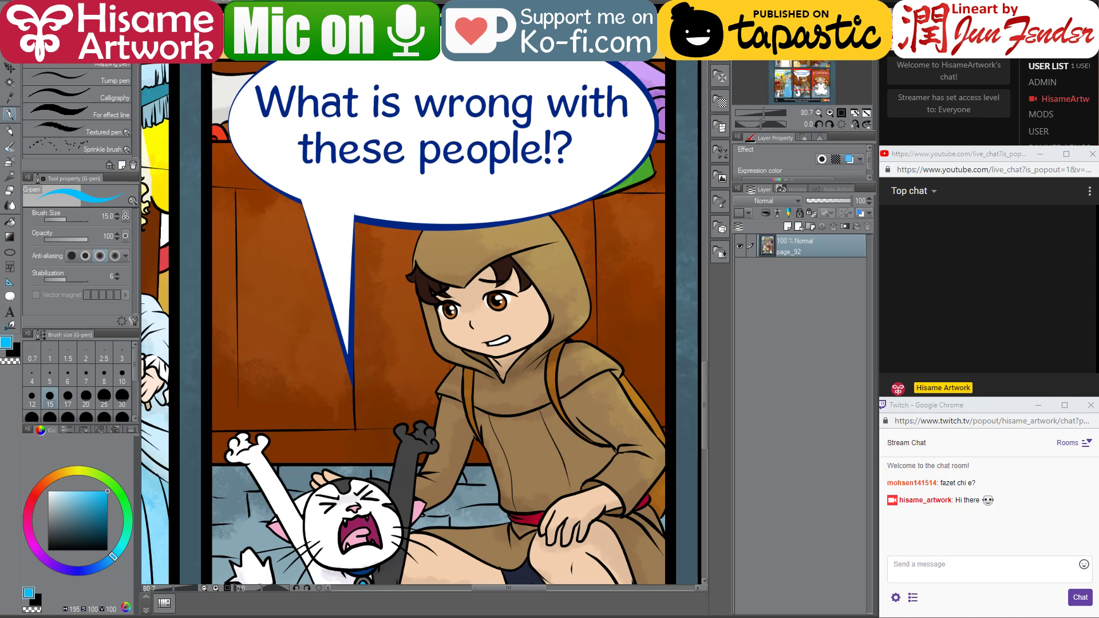
left_click_drag(250, 204, 756, 351)
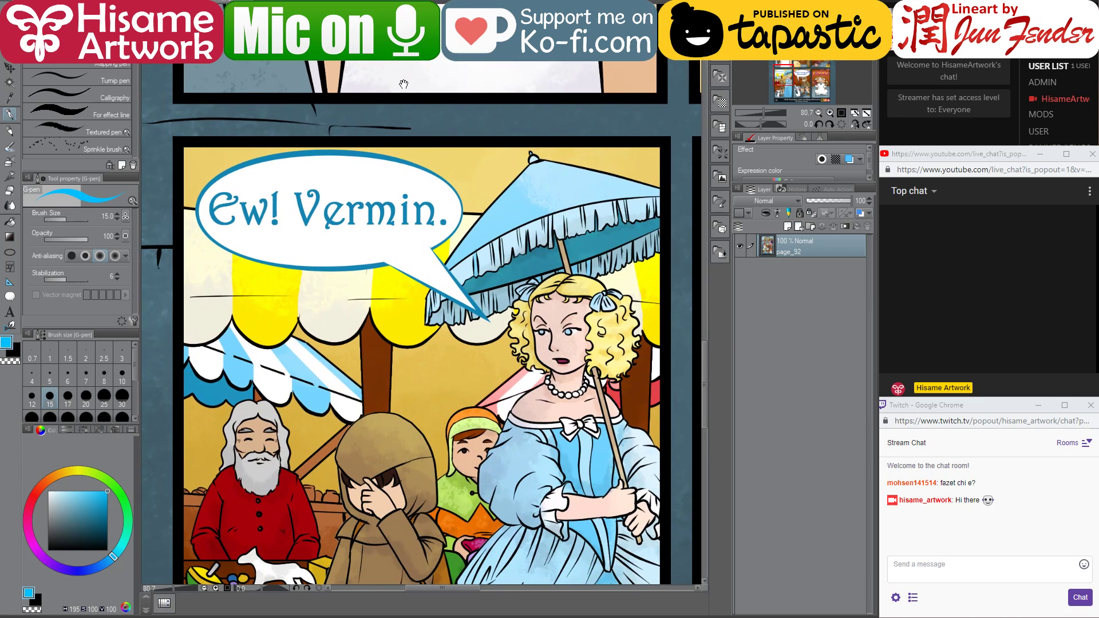
left_click_drag(404, 84, 346, 307)
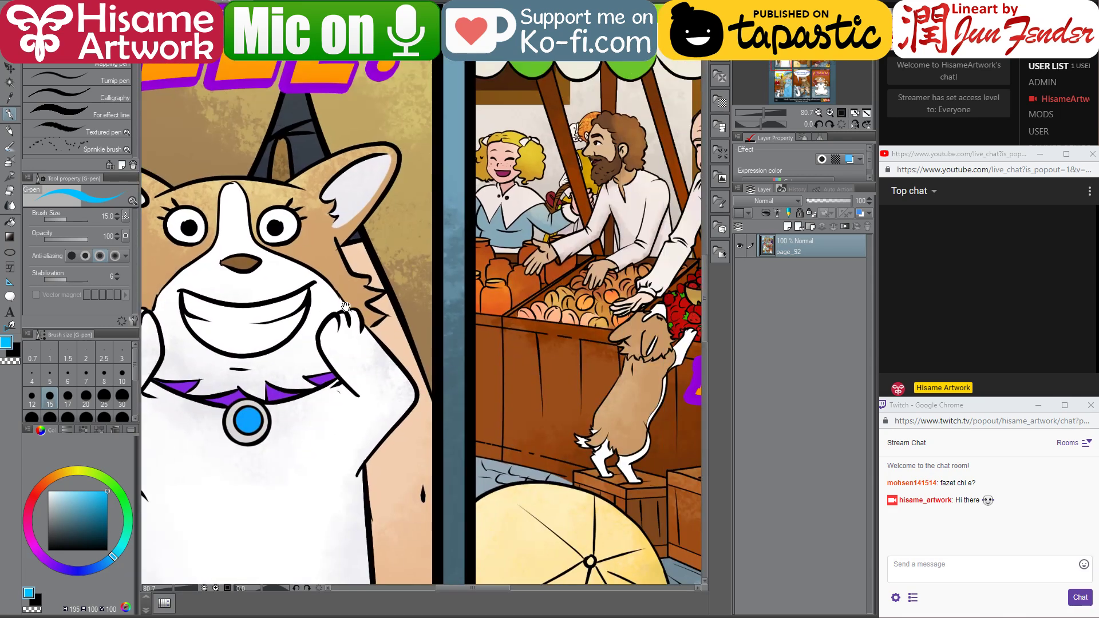
left_click_drag(620, 213, 331, 173)
left_click_drag(452, 172, 452, 242)
left_click_drag(574, 234, 524, 302)
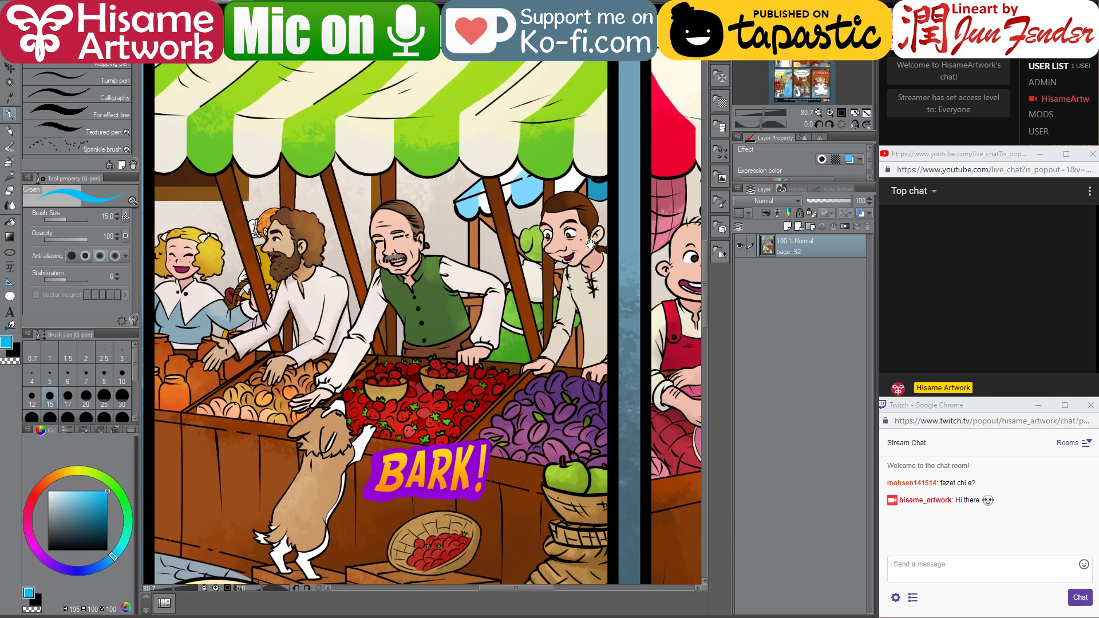
left_click_drag(590, 243, 343, 221)
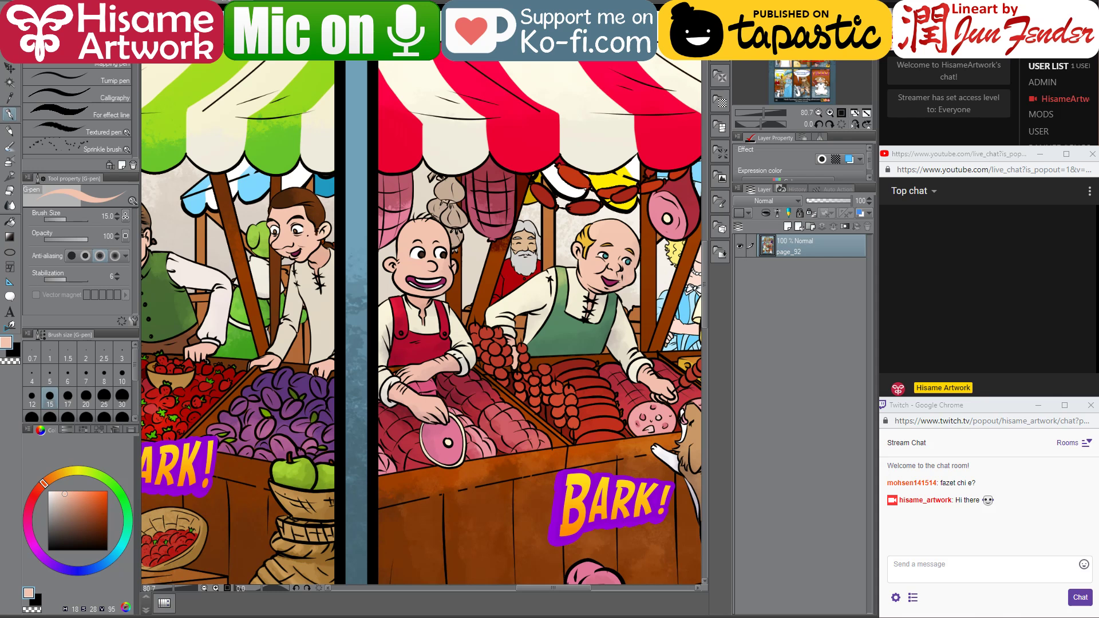
key("ctrl+Tab")
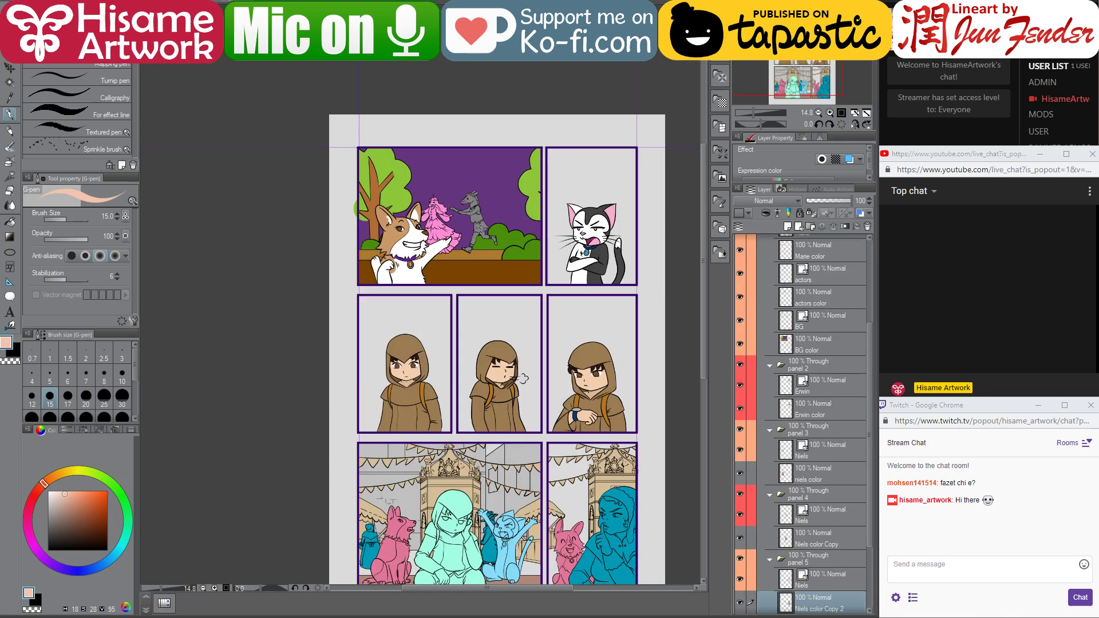
- Fill the donkey actor's front leg and foot in panel 1 with the sampled skin color on the actors color layer
key("o")
left_click(427, 236)
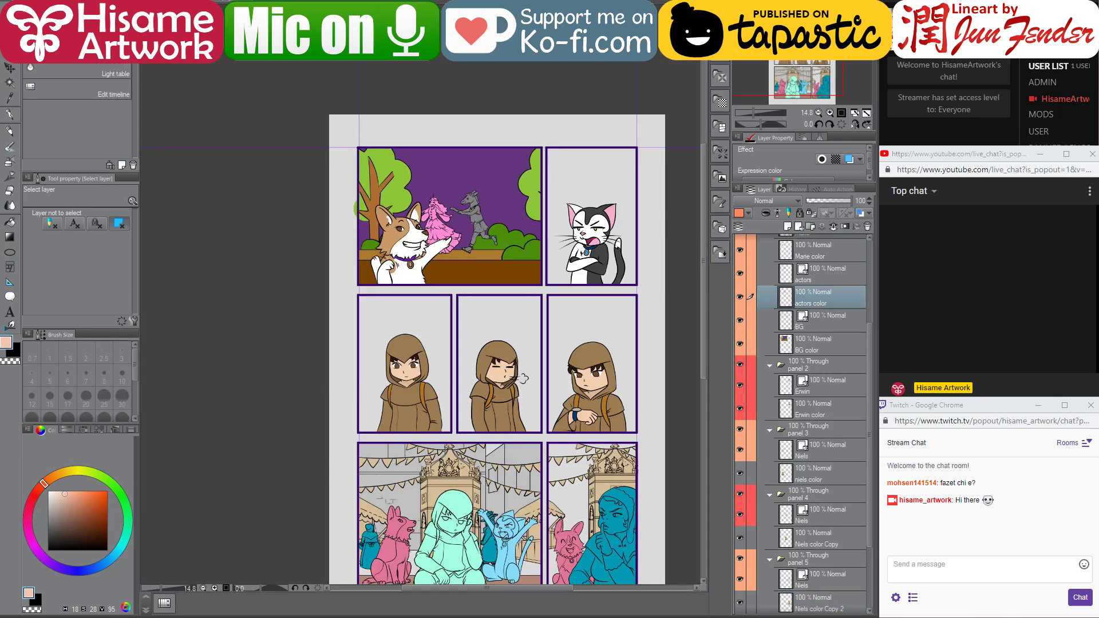
scroll(426, 236, "up", 5)
scroll(426, 236, "up", 3)
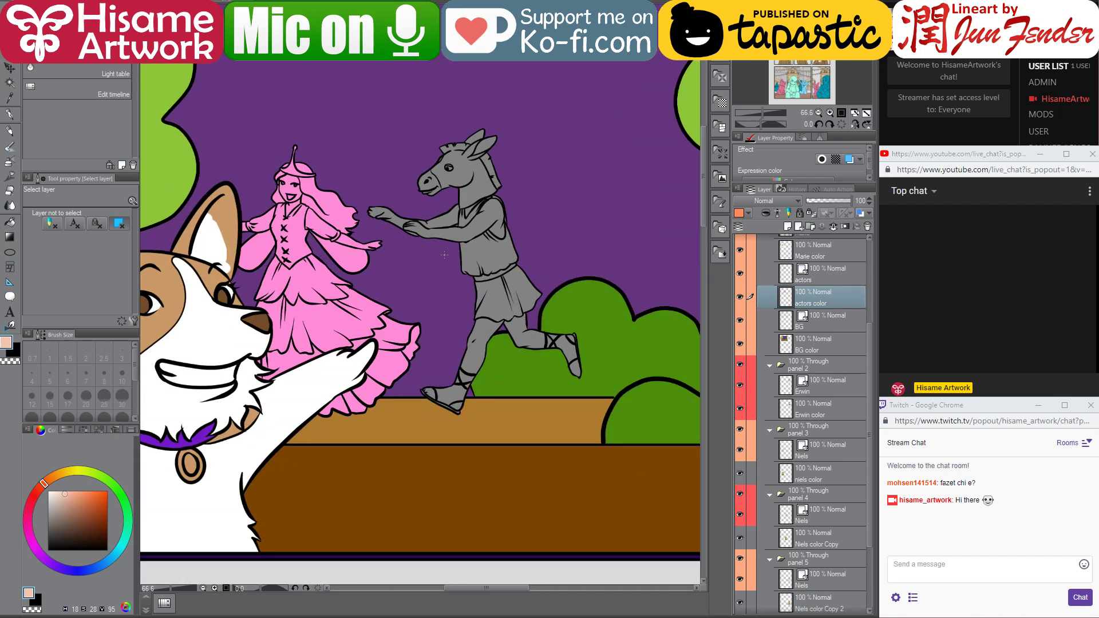
left_click(10, 222)
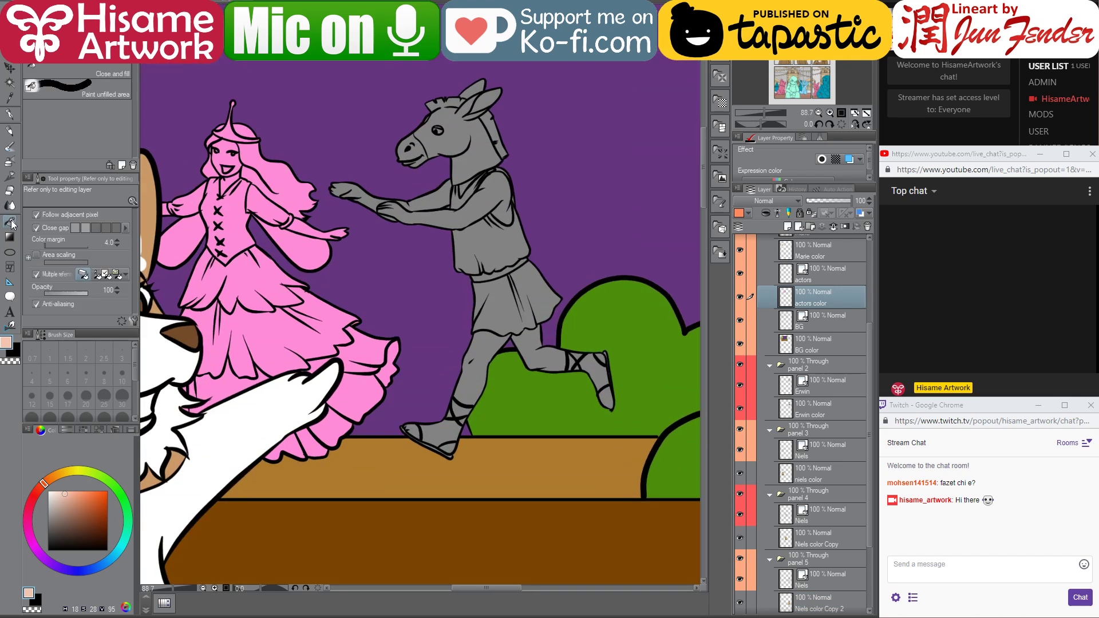
left_click(444, 428)
left_click(418, 429)
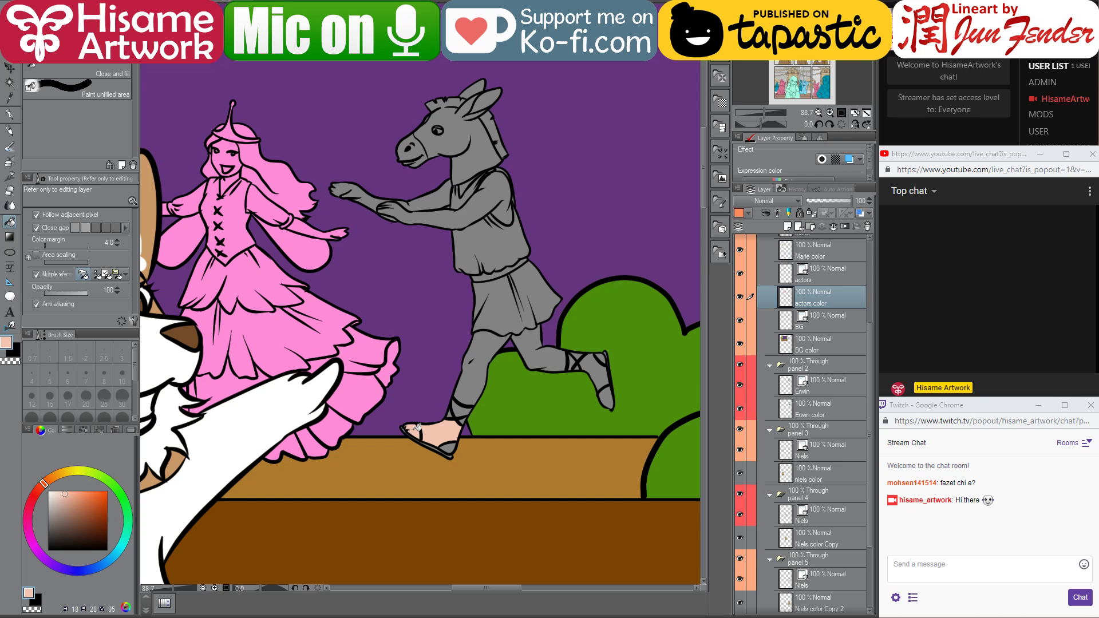
left_click(464, 409)
left_click(487, 384)
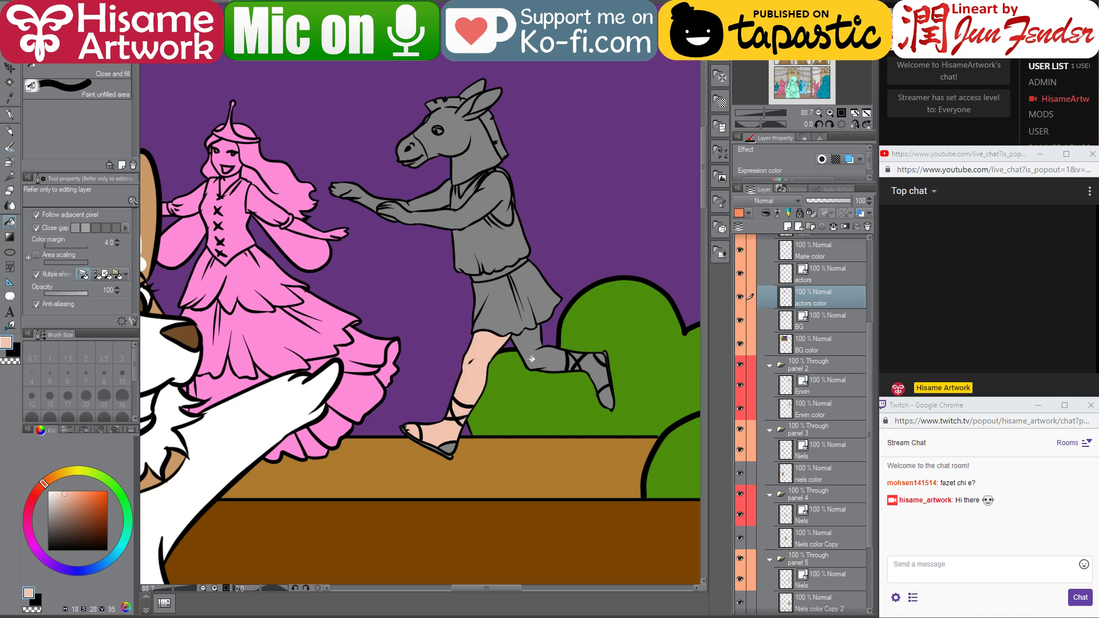
- Fill the donkey actor's raised back leg and foot, including the areas between the sandal straps, with the same skin color
left_click(562, 357)
left_click(587, 360)
left_click(602, 371)
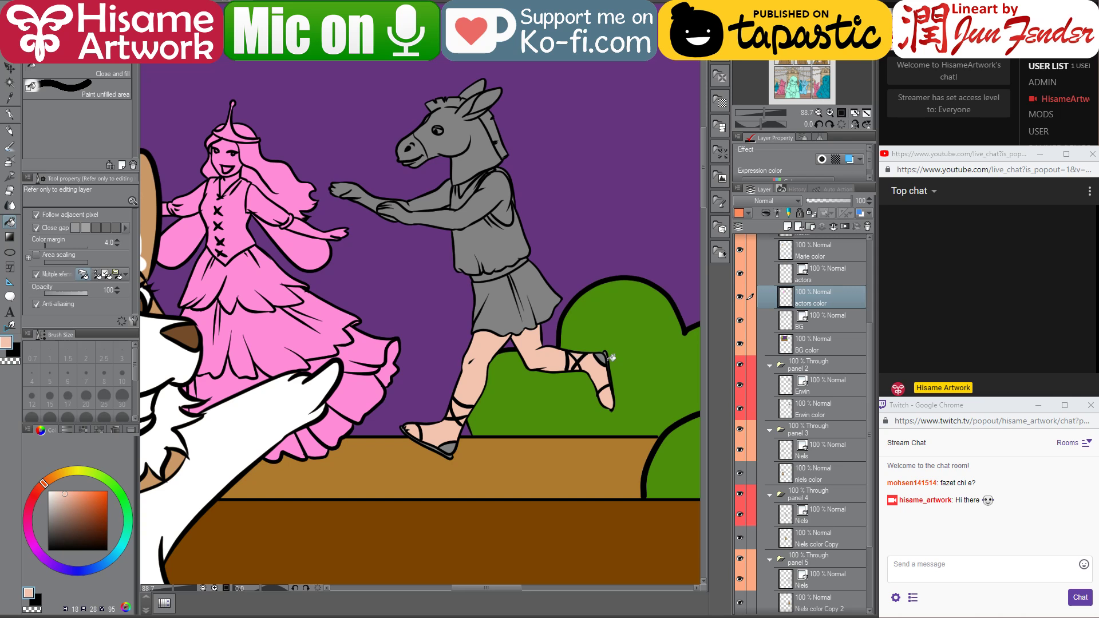
- Choose a dark reddish brown and fill the heel of the donkey actor's front sandal
scroll(531, 382, "up", 2)
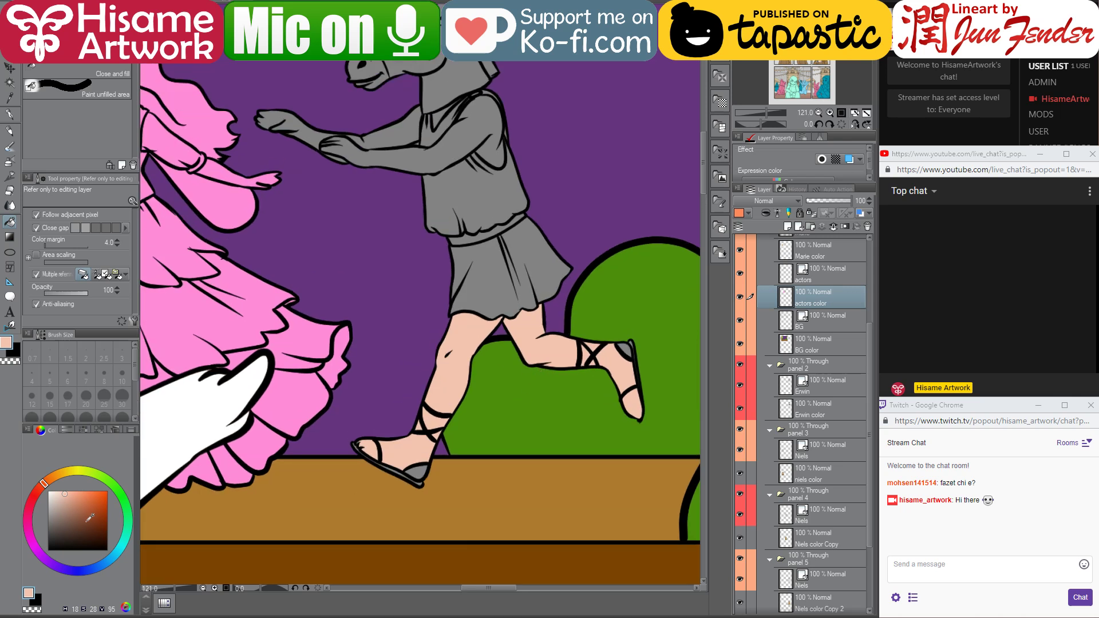
left_click(80, 526)
scroll(432, 492, "up", 3)
left_click(413, 455)
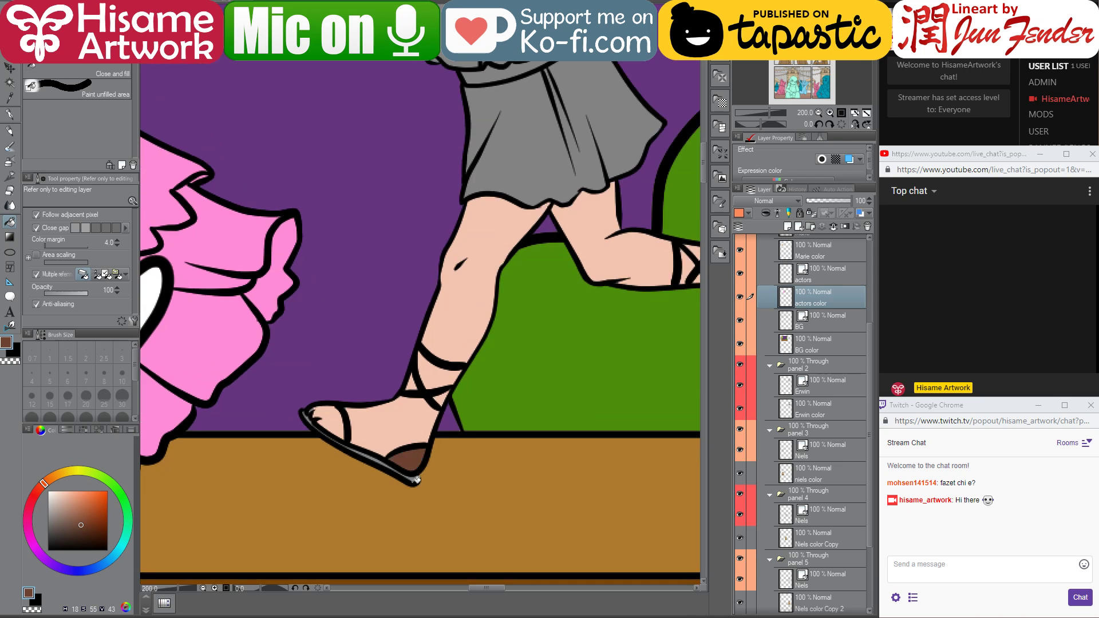
- Select the painted area of the actors color layer and paint the front sandal's sole brown with the G-pen
left_click(785, 298, "ctrl")
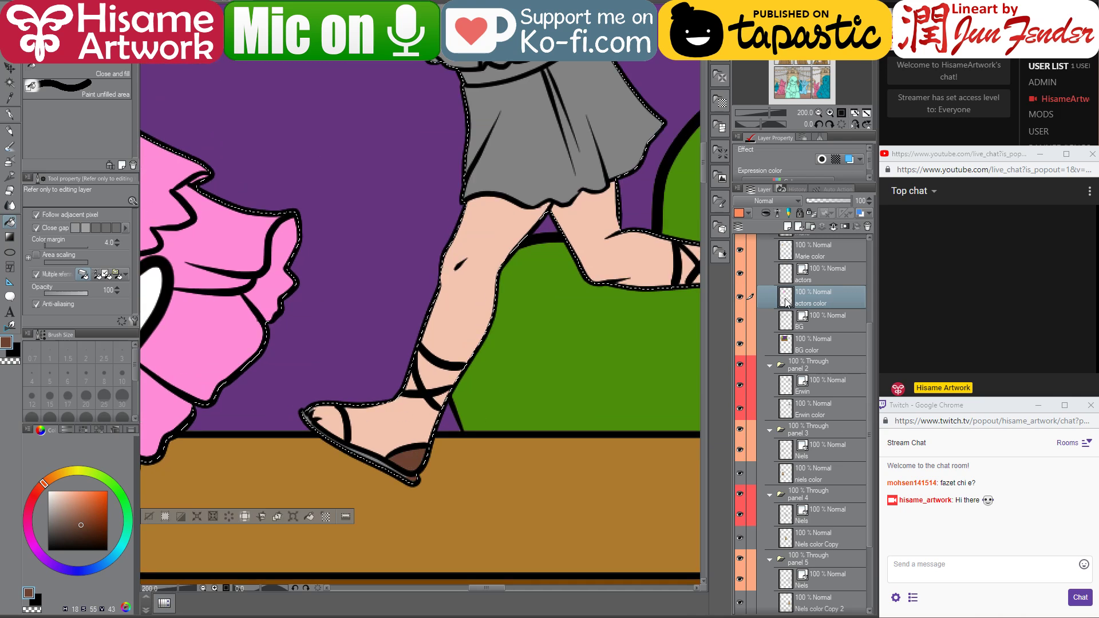
left_click(9, 114)
mouse_move(303, 420)
left_mouse_down()
mouse_move(320, 442)
mouse_move(399, 475)
left_mouse_up()
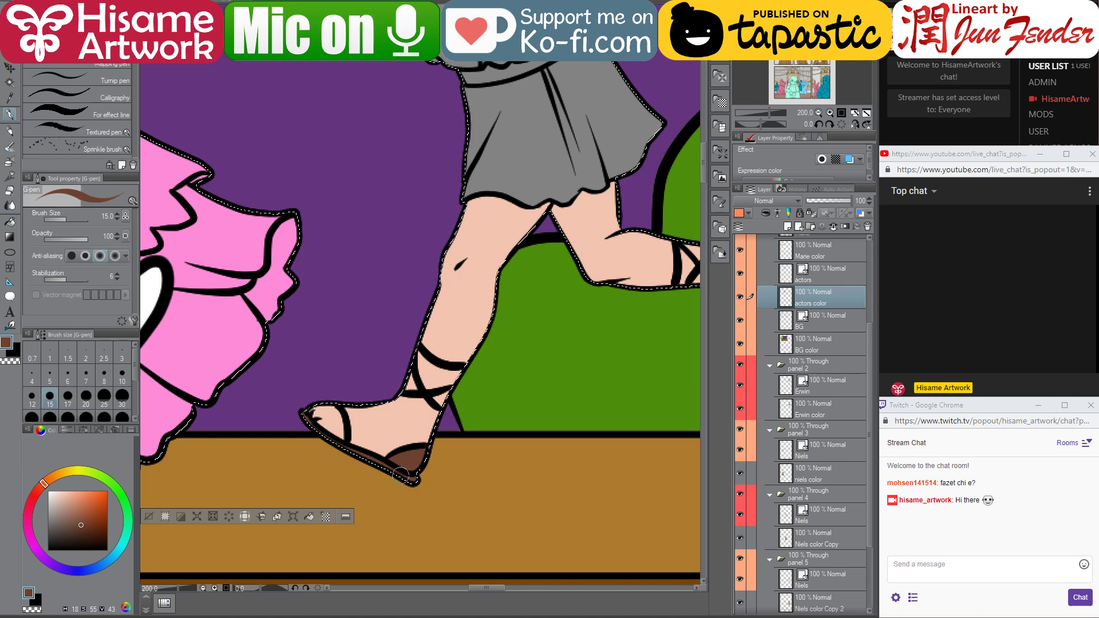
left_click(327, 409, "alt")
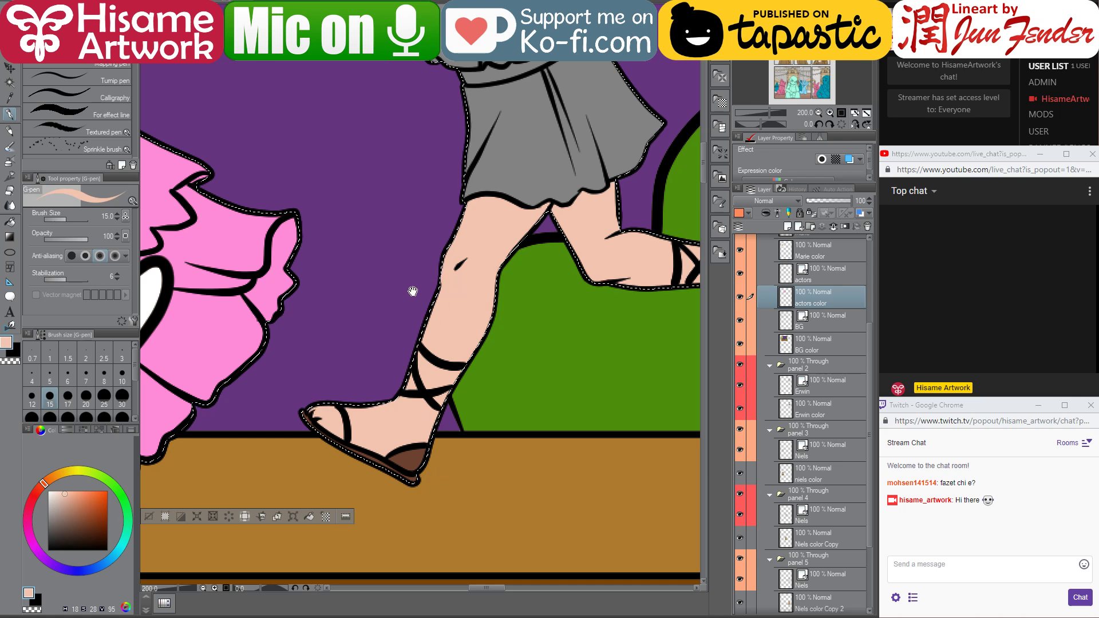
- Paint the heel and sole edge of the raised back sandal in the same brown as the front sandal
left_click_drag(413, 289, 226, 311)
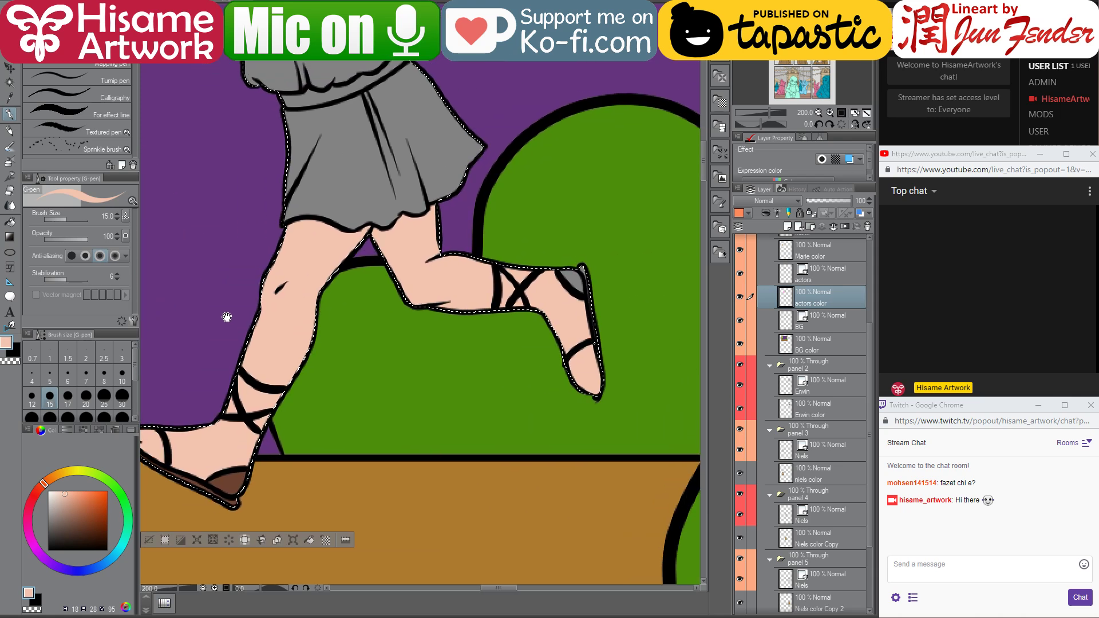
left_click(236, 481, "alt")
left_click_drag(568, 273, 585, 274)
left_click(610, 350, "shift")
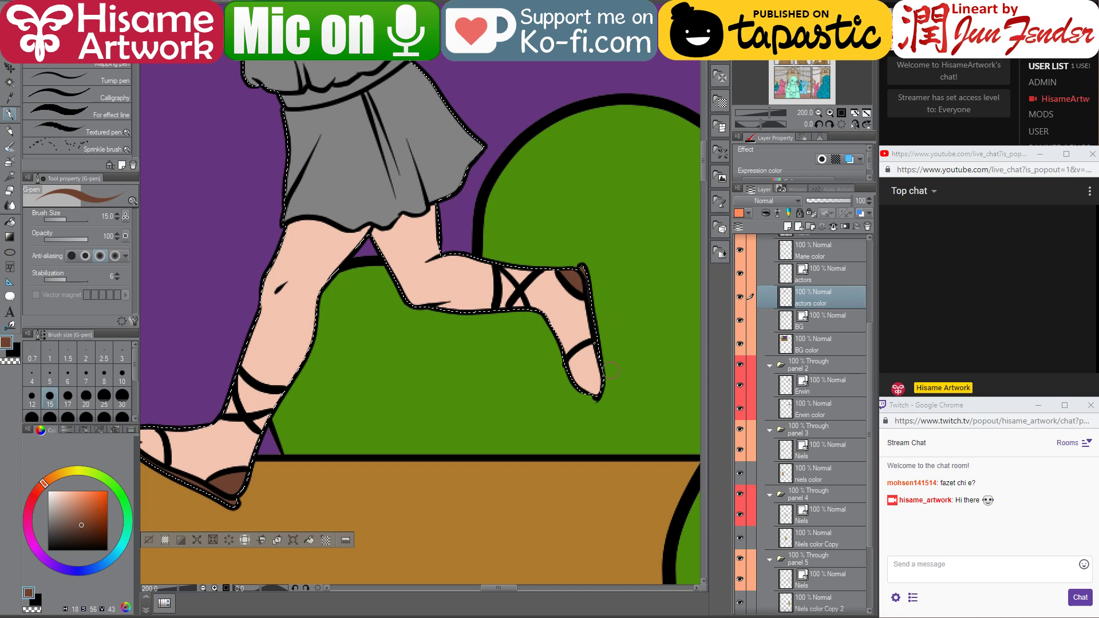
- Set the brush size to 8 and paint brown along the sandal straps on both feet and ankles
left_click_drag(430, 287, 467, 332)
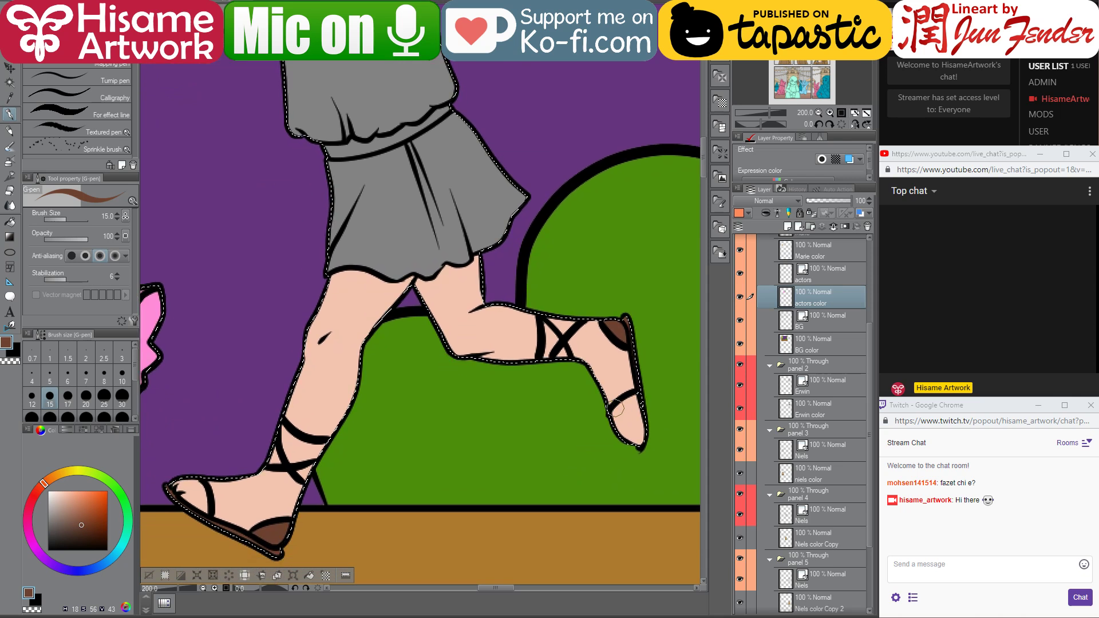
key("bracketleft")
key("bracketleft")
key("bracketleft")
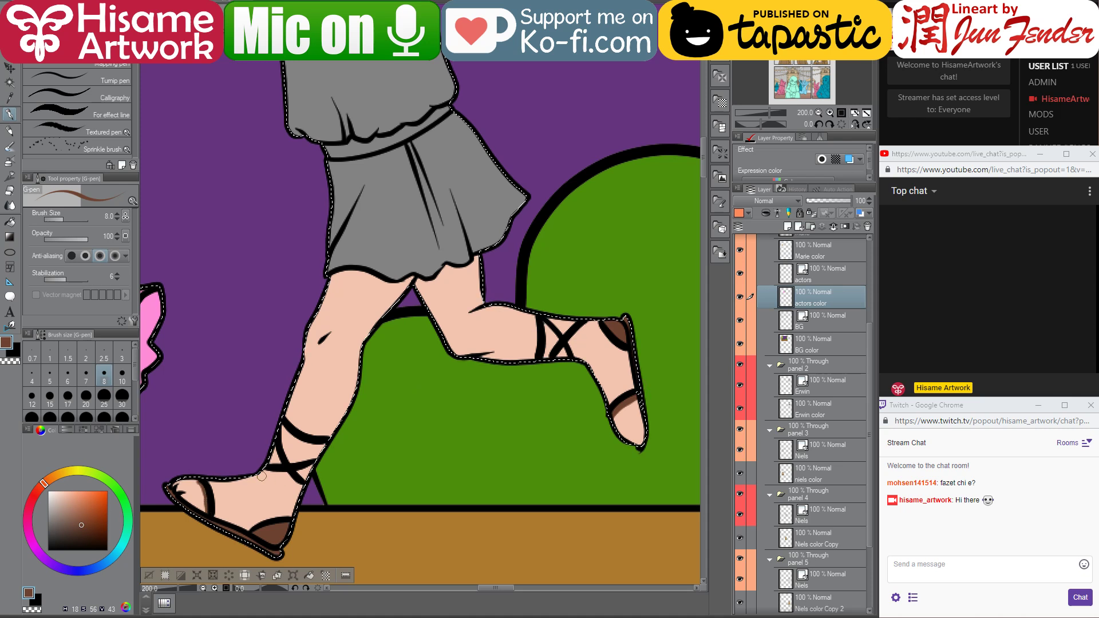
left_click_drag(281, 434, 327, 447)
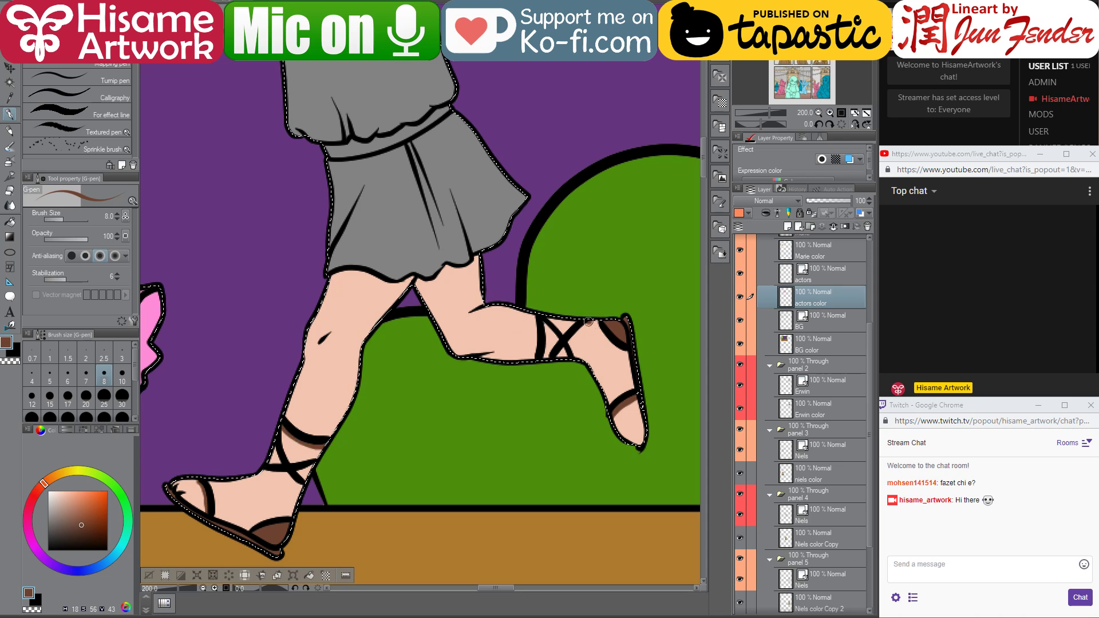
- Fill the tunic's belt with the sandal brown
left_click_drag(545, 356, 540, 542)
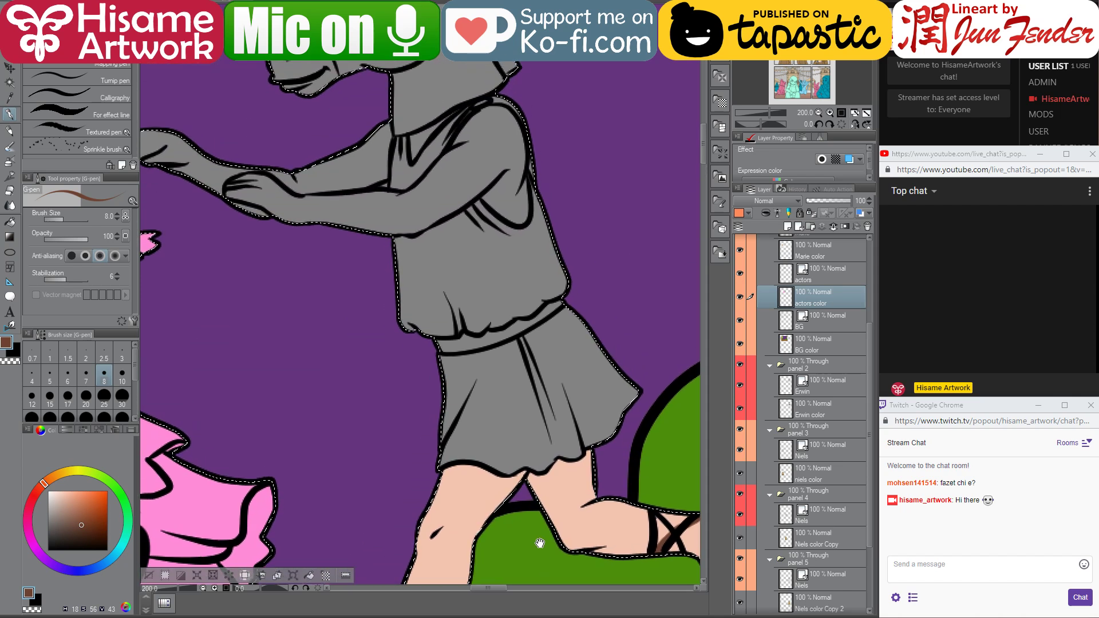
left_click(9, 224)
left_click(544, 318)
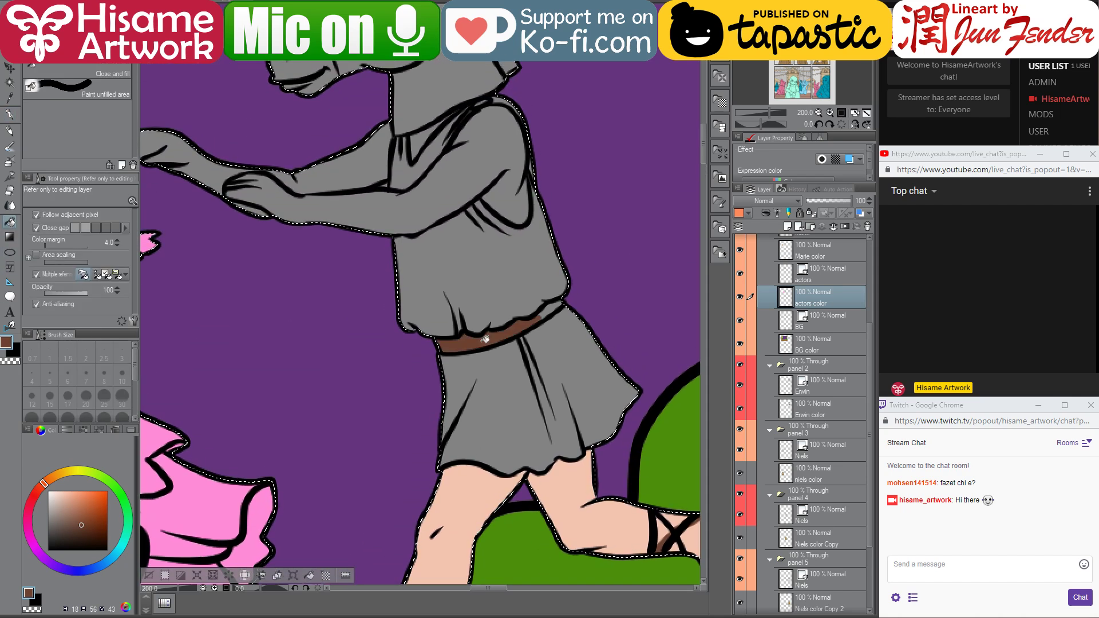
- Fill the donkey-headed actor's tunic skirt and top with a pale beige
left_click_drag(543, 317, 566, 343)
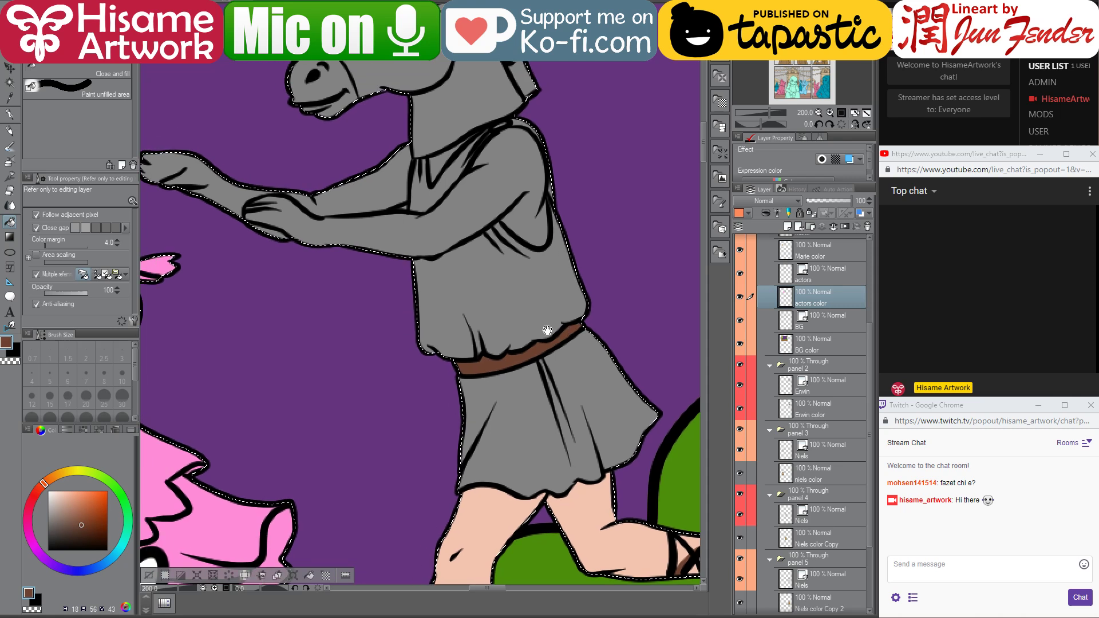
left_click(53, 499)
left_click(492, 418)
left_click(507, 294)
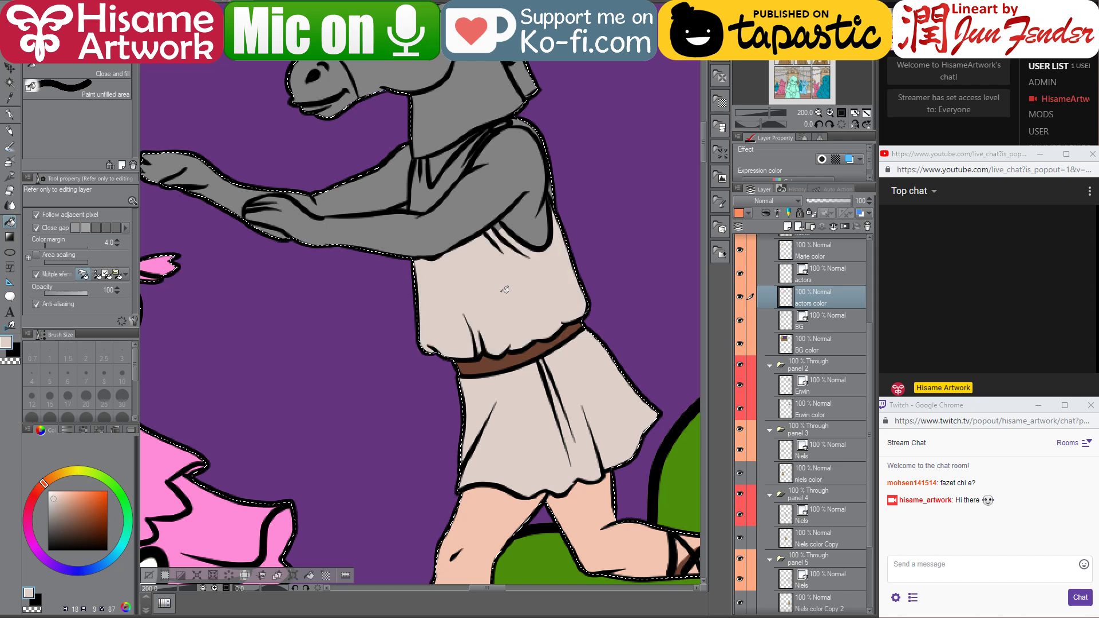
- Fill both of the donkey-headed actor's outstretched arms and hands with the leg's skin tone
left_click_drag(478, 364, 542, 517)
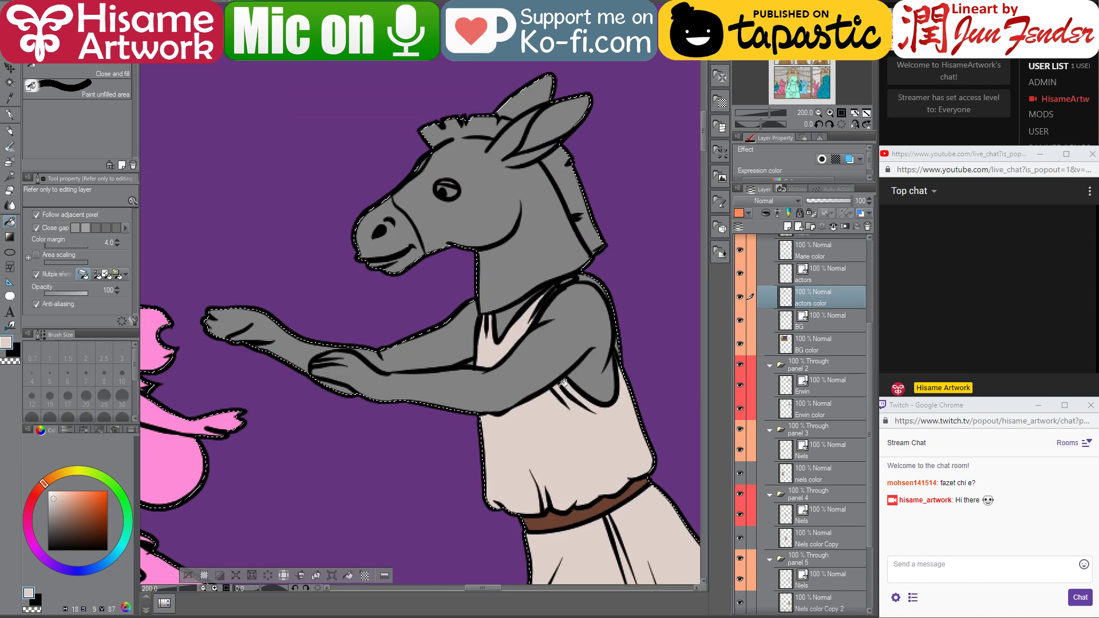
scroll(567, 378, "down", 2)
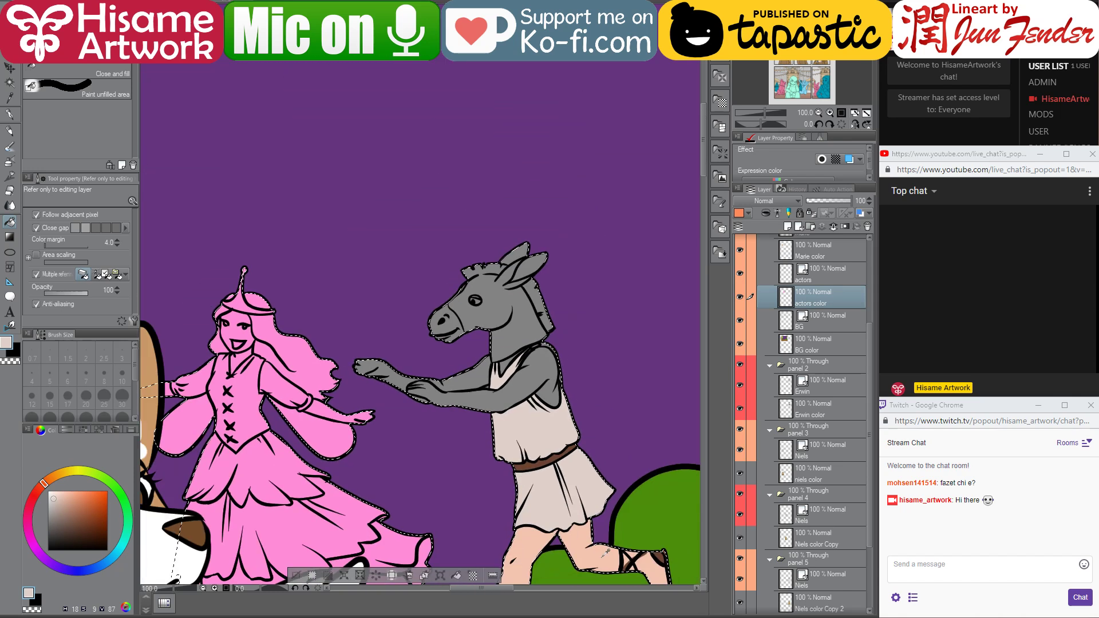
scroll(542, 456, "up", 3)
left_click(555, 320)
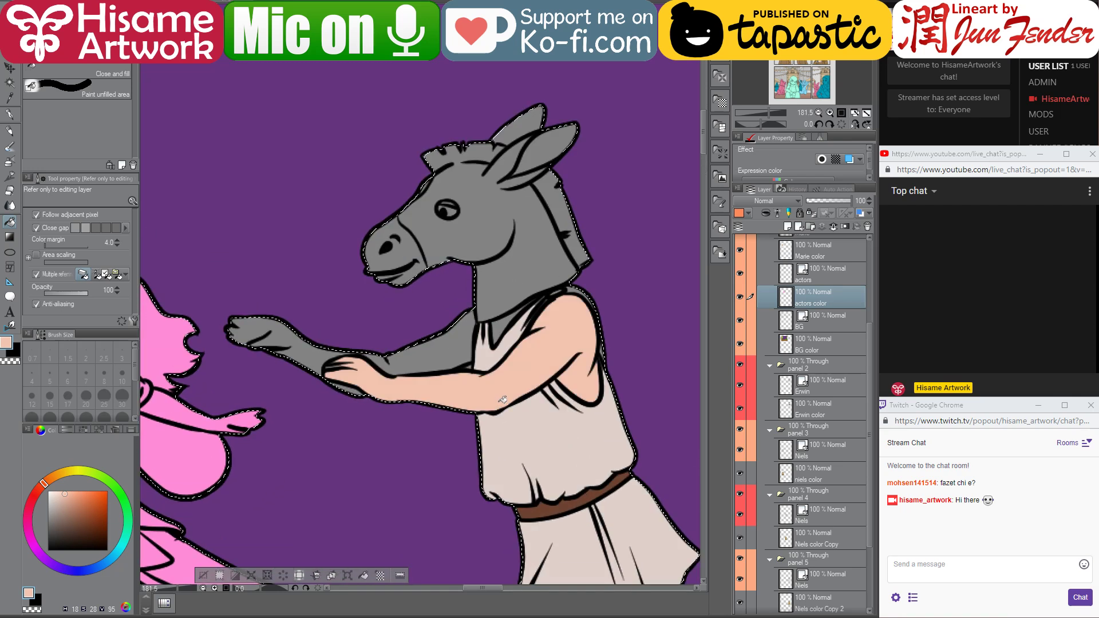
left_click(400, 383)
left_click(431, 355)
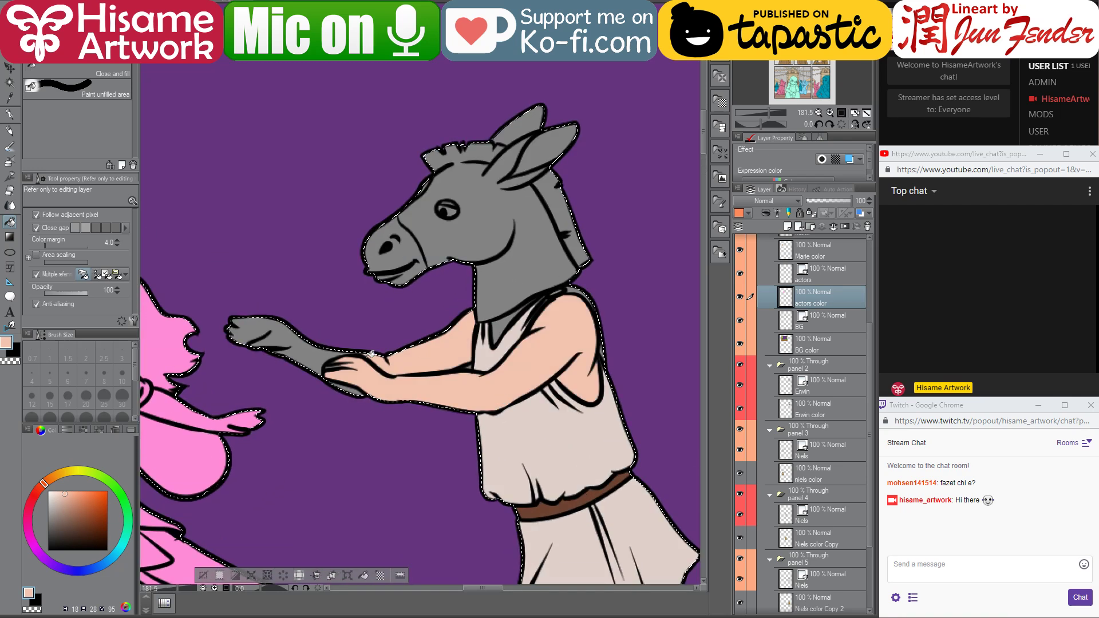
left_click(340, 366)
- Fill the donkey's muzzle with a light pink of hue 347, saturation 25 and value 100
scroll(385, 403, "up", 3)
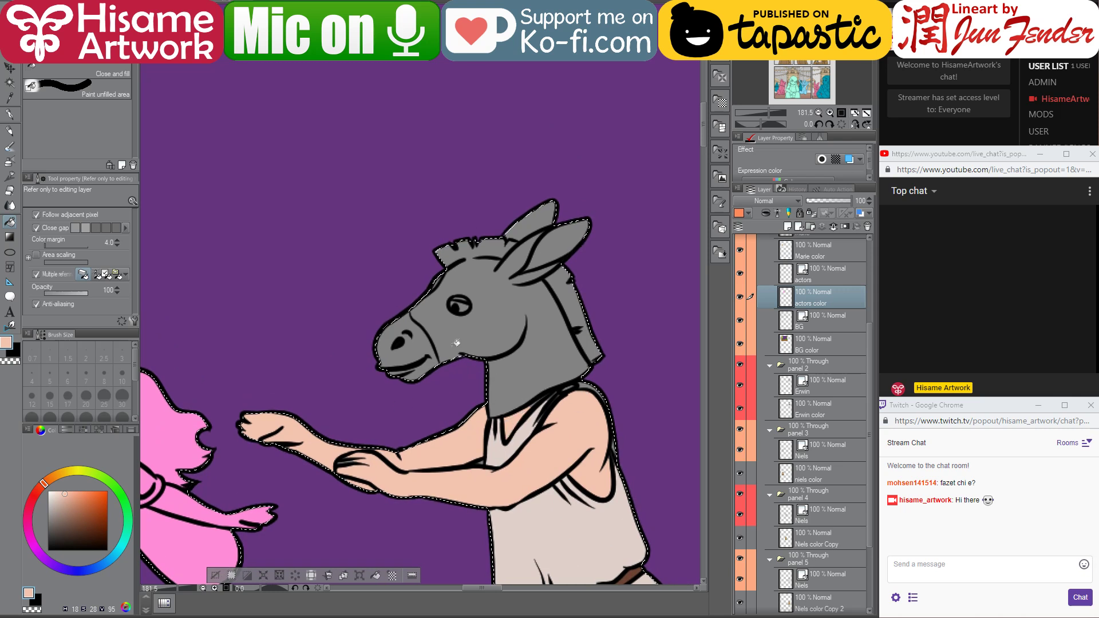
scroll(408, 349, "up", 1)
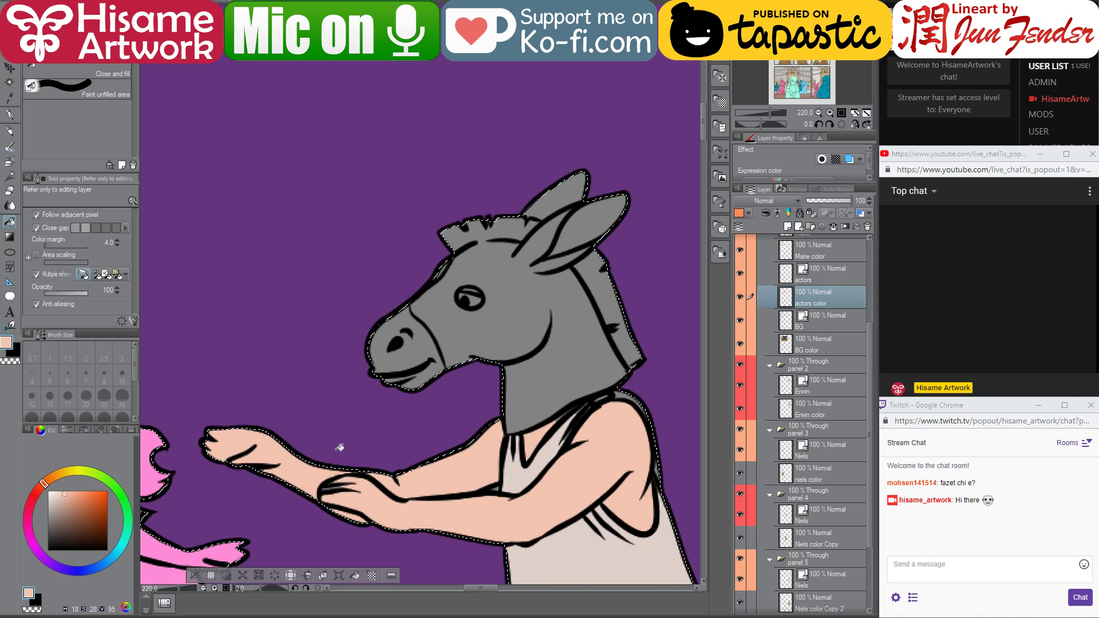
left_click(158, 458, "alt")
left_click(63, 491)
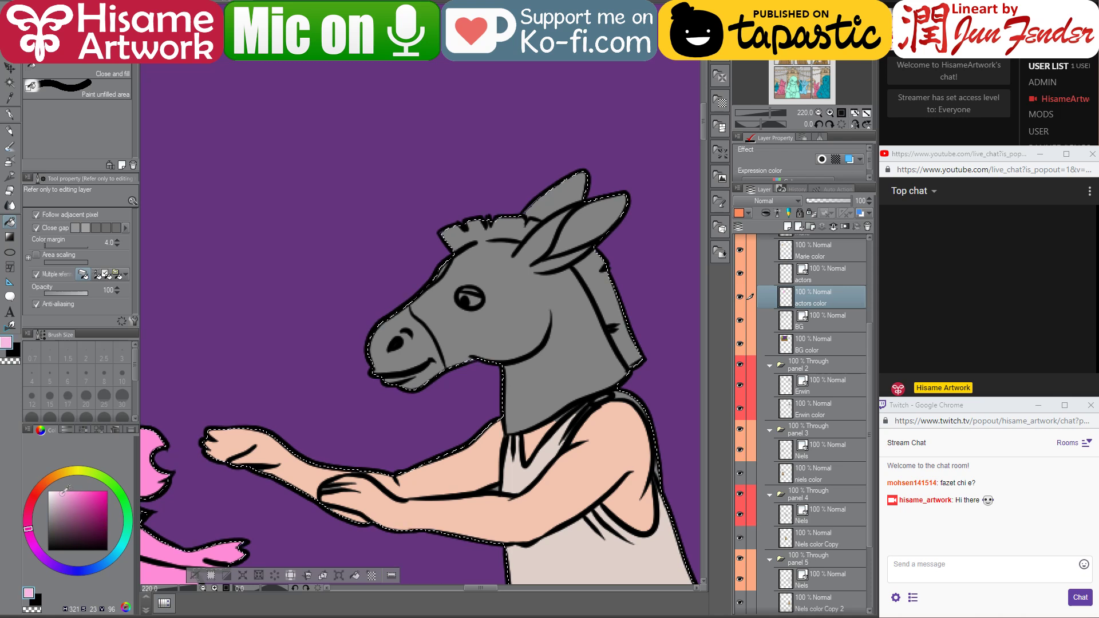
left_click(391, 351)
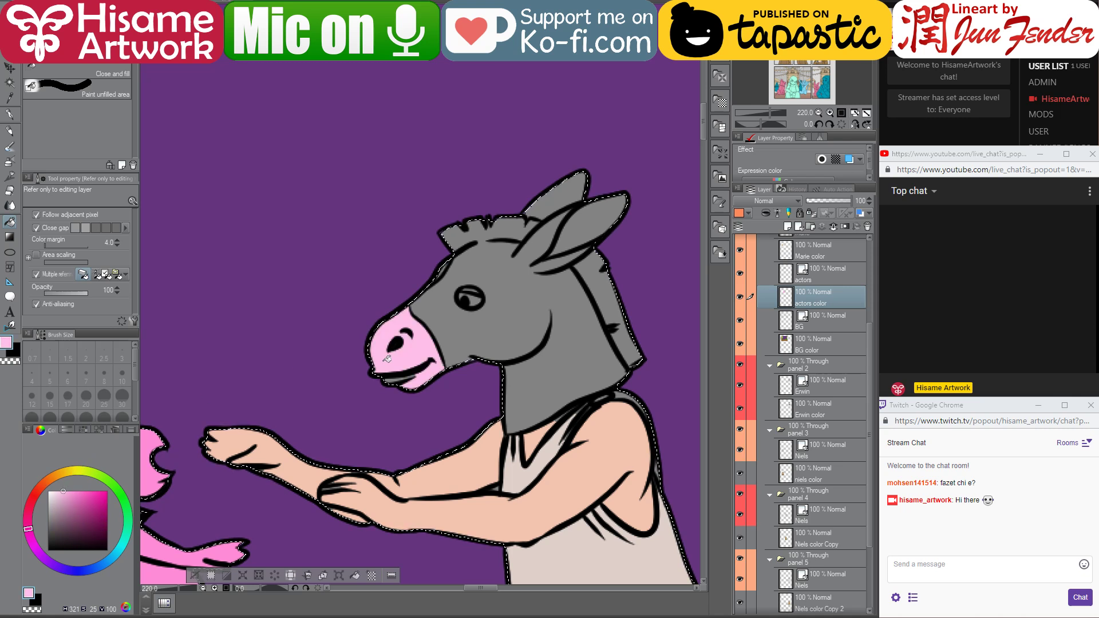
left_click(29, 506)
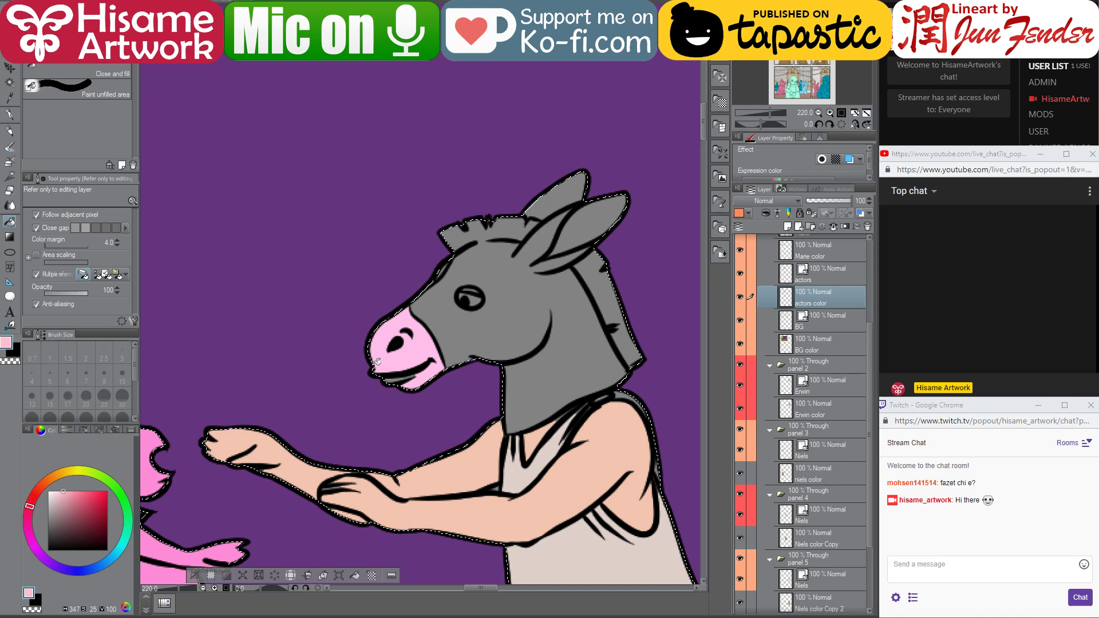
- Paint the white of the donkey's eye with the G-pen at size 8
left_click(9, 113)
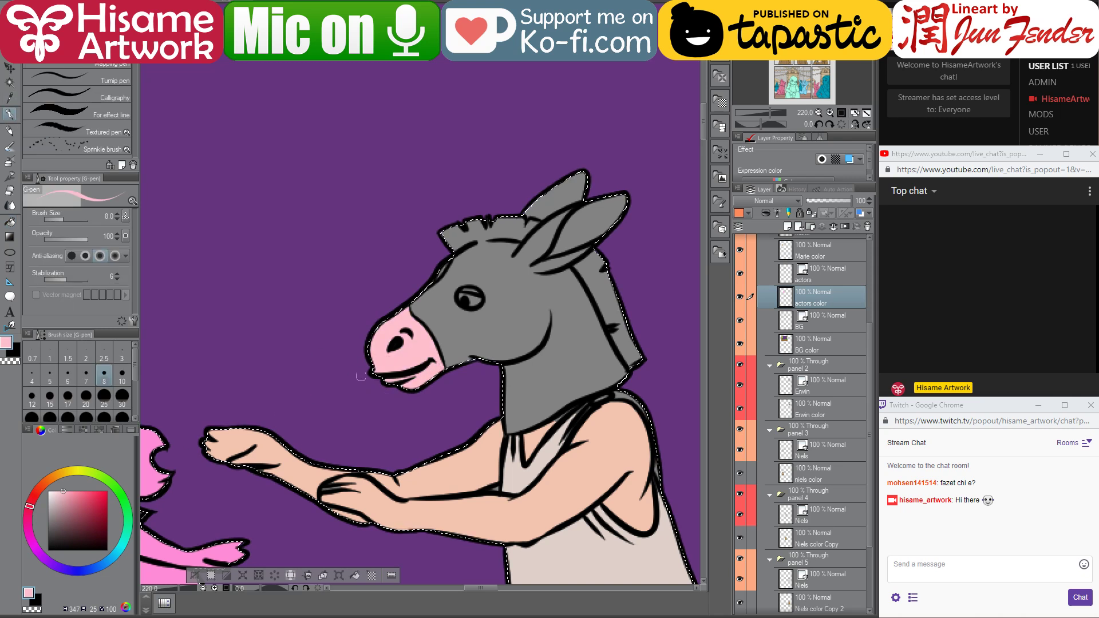
scroll(441, 297, "up", 1)
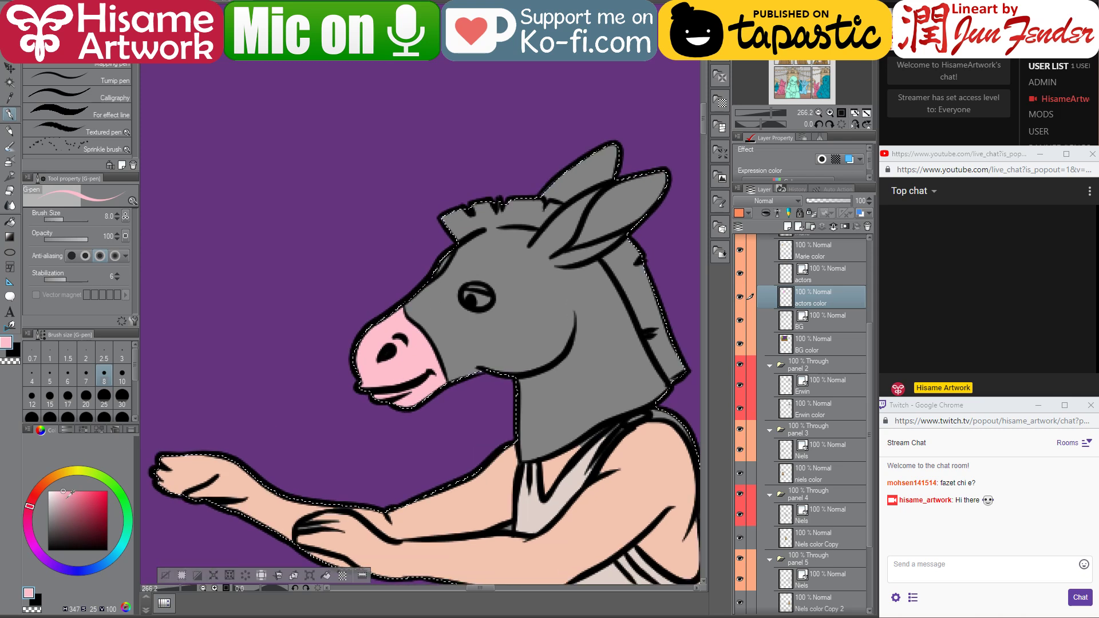
left_click_drag(64, 492, 49, 491)
left_click(466, 294)
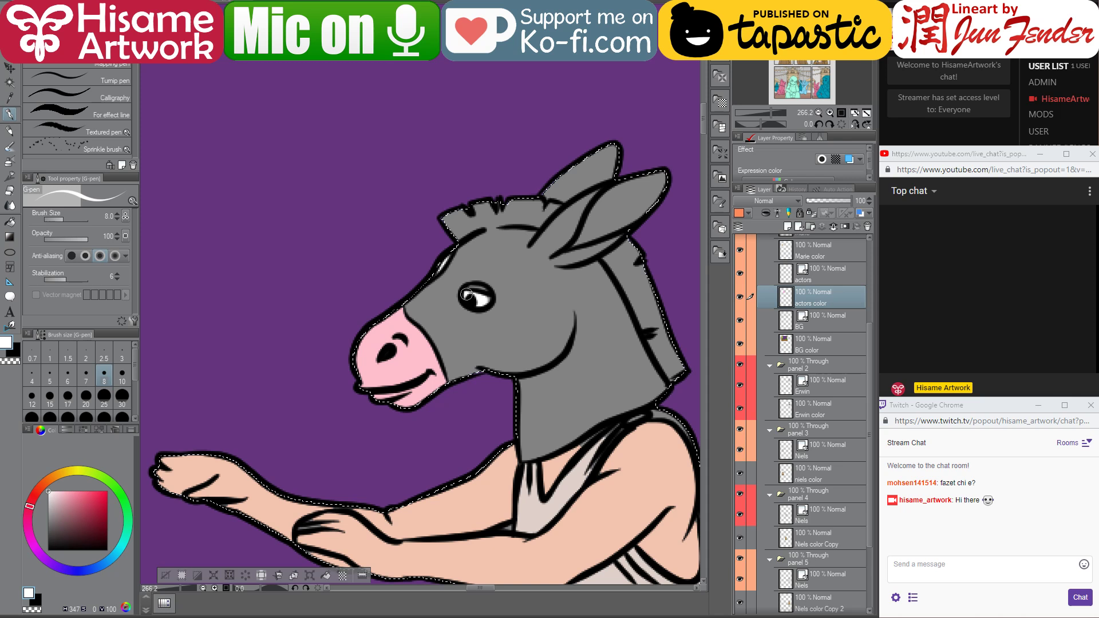
left_click(486, 297)
- Paint the tunic's shoulder clasp golden yellow with hue 45, saturation 100 and value 100
left_click_drag(544, 295, 494, 320)
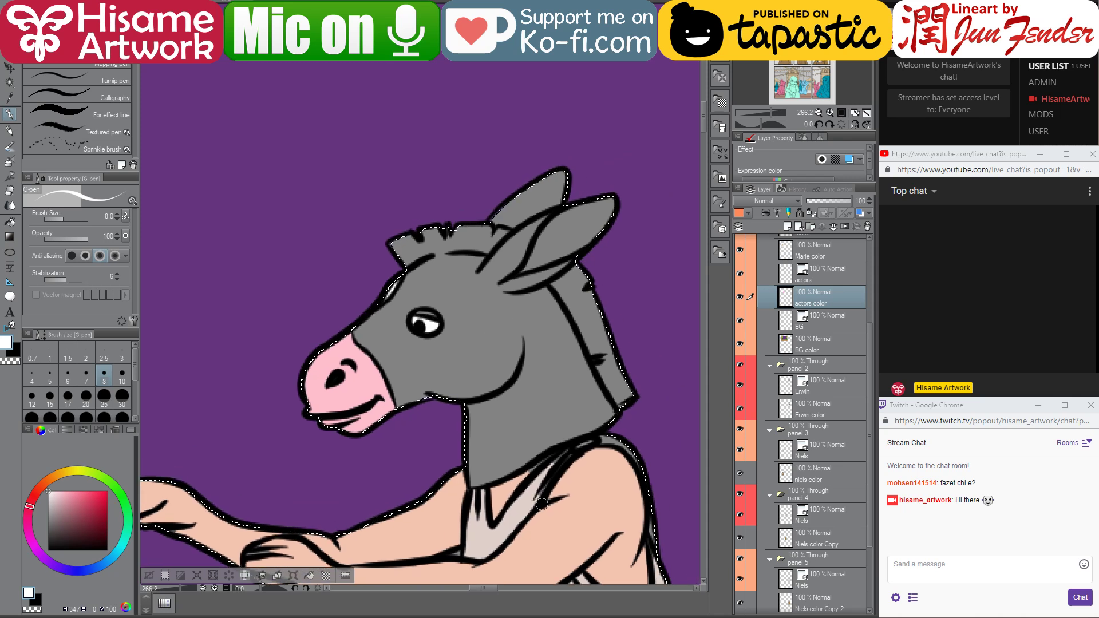
left_click(507, 502, "alt")
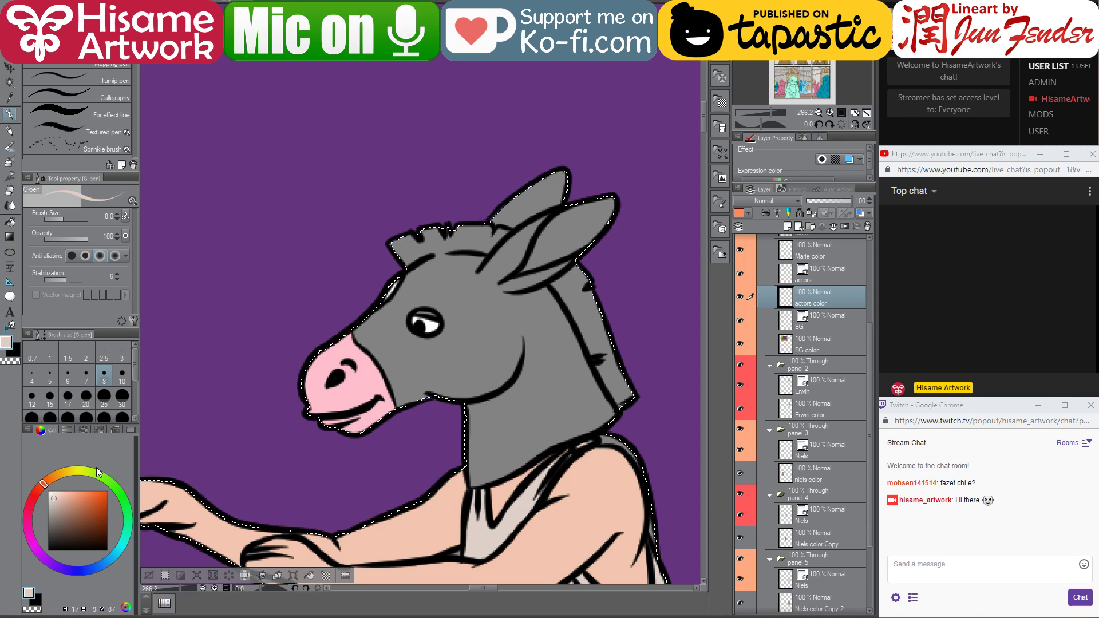
left_click(71, 470)
left_click(107, 491)
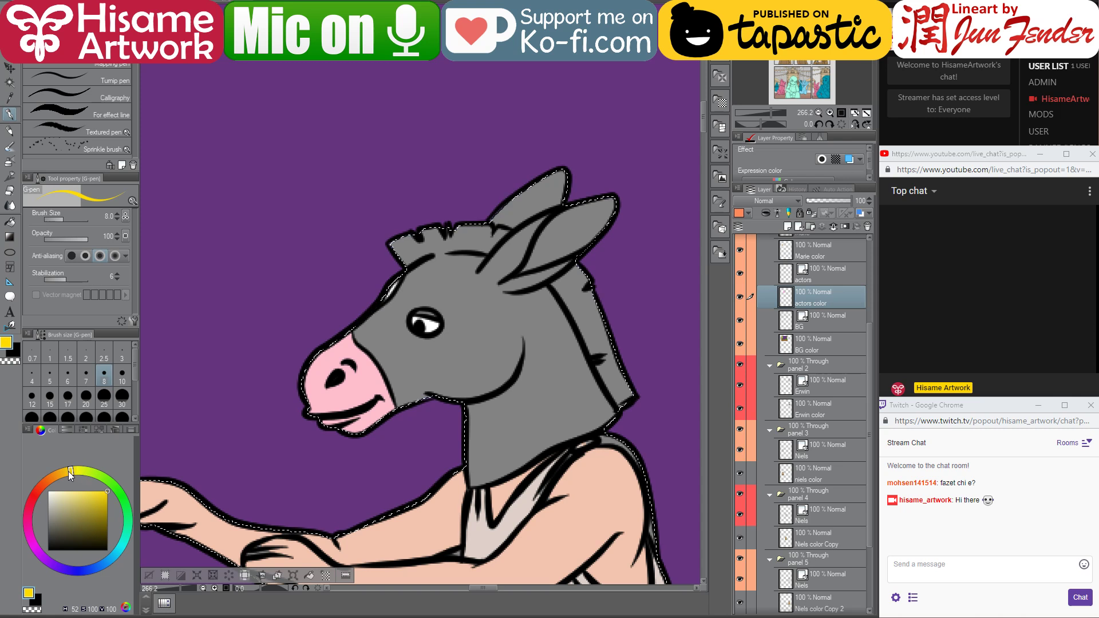
left_click_drag(68, 471, 64, 470)
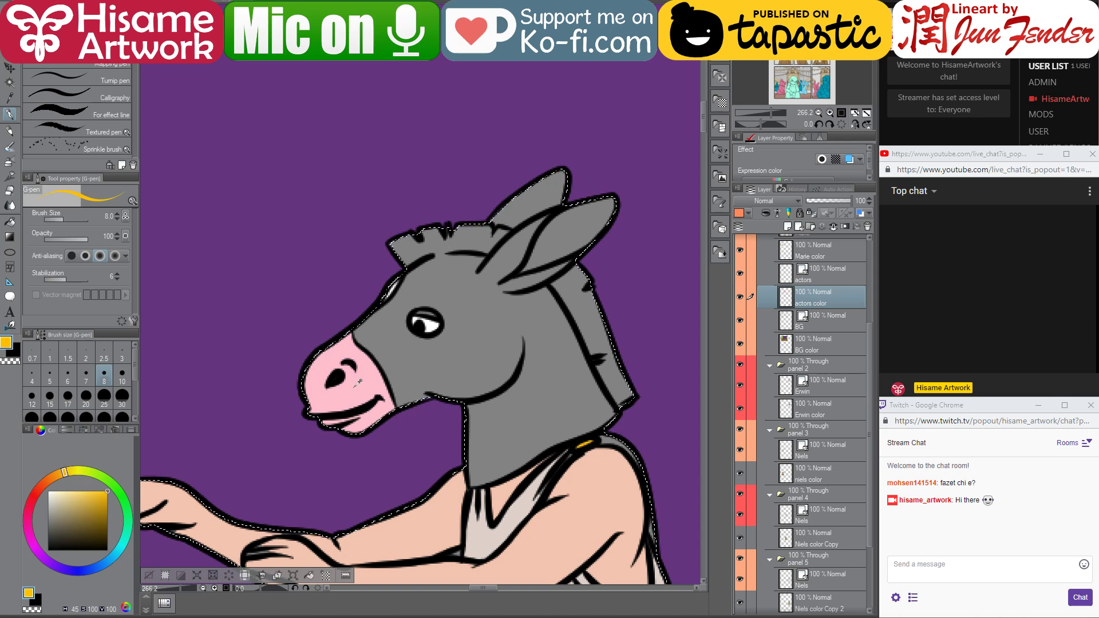
- Fill the inside of the donkey's near ear with the muzzle pink
left_click(359, 380, "alt")
left_click(9, 222)
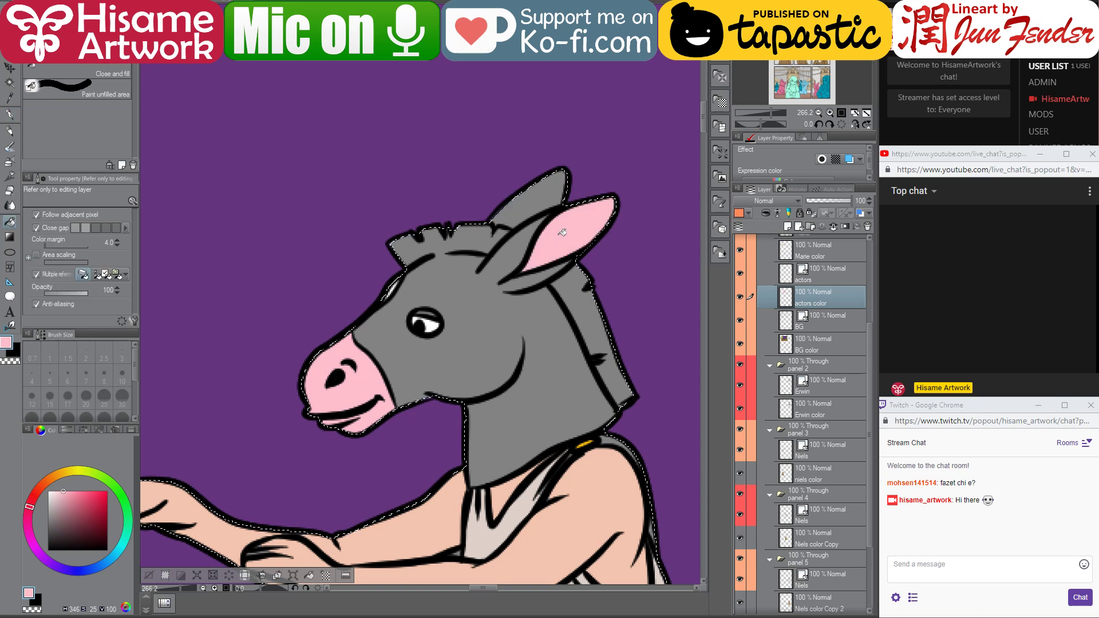
left_click(55, 492)
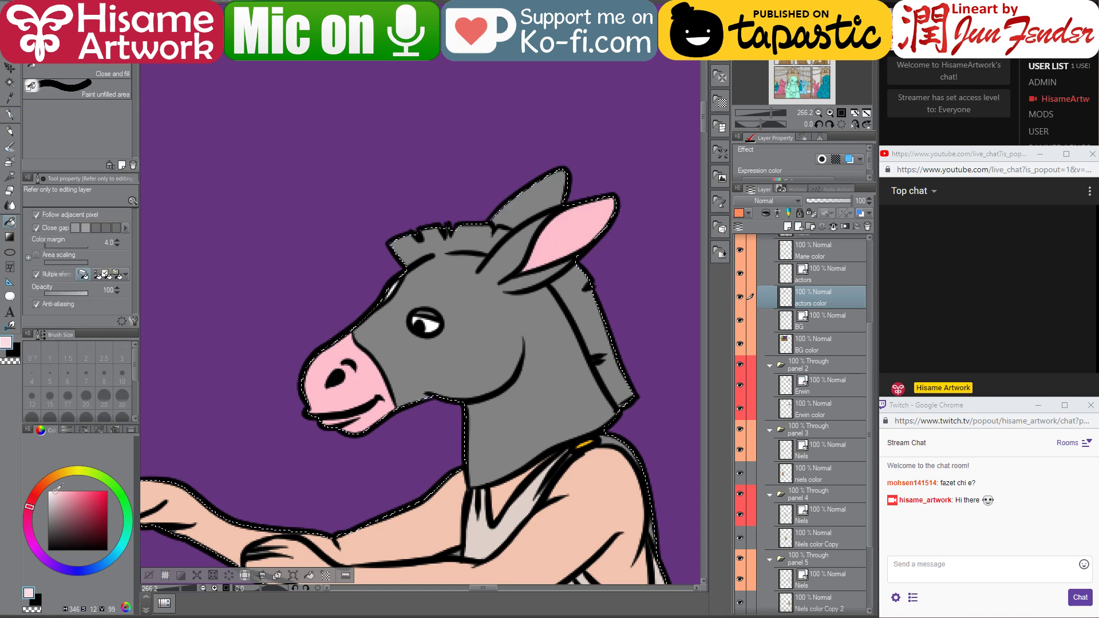
- Paint the tuft of mane on the donkey's forehead dark grey using the G-pen at size 17
left_click(13, 114)
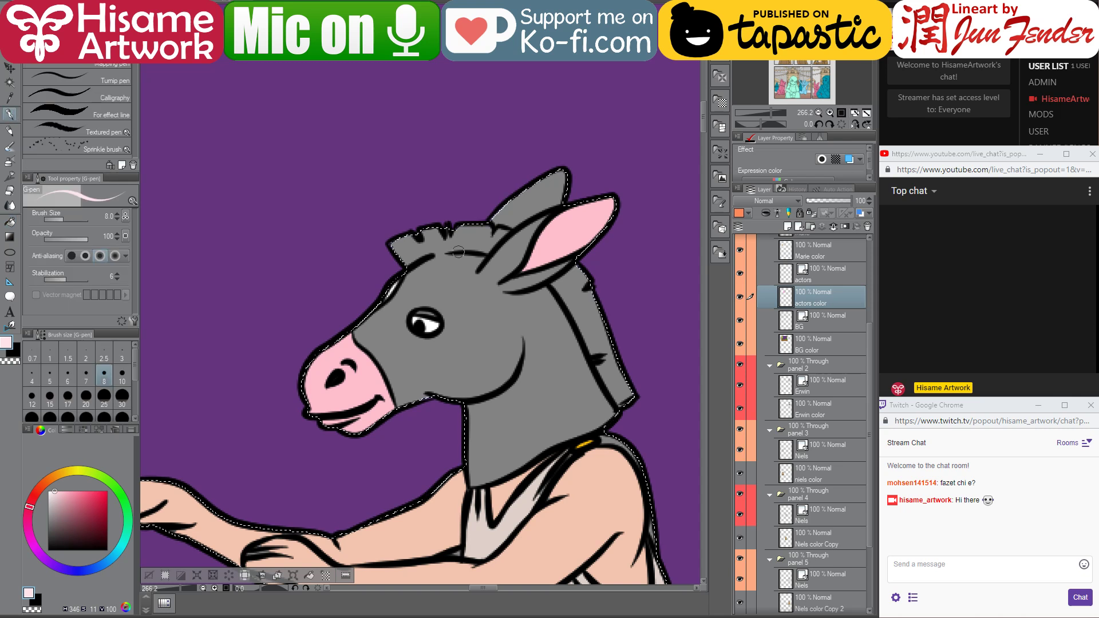
left_click_drag(57, 541, 59, 527)
key("bracketright")
key("bracketright")
key("bracketright")
key("bracketright")
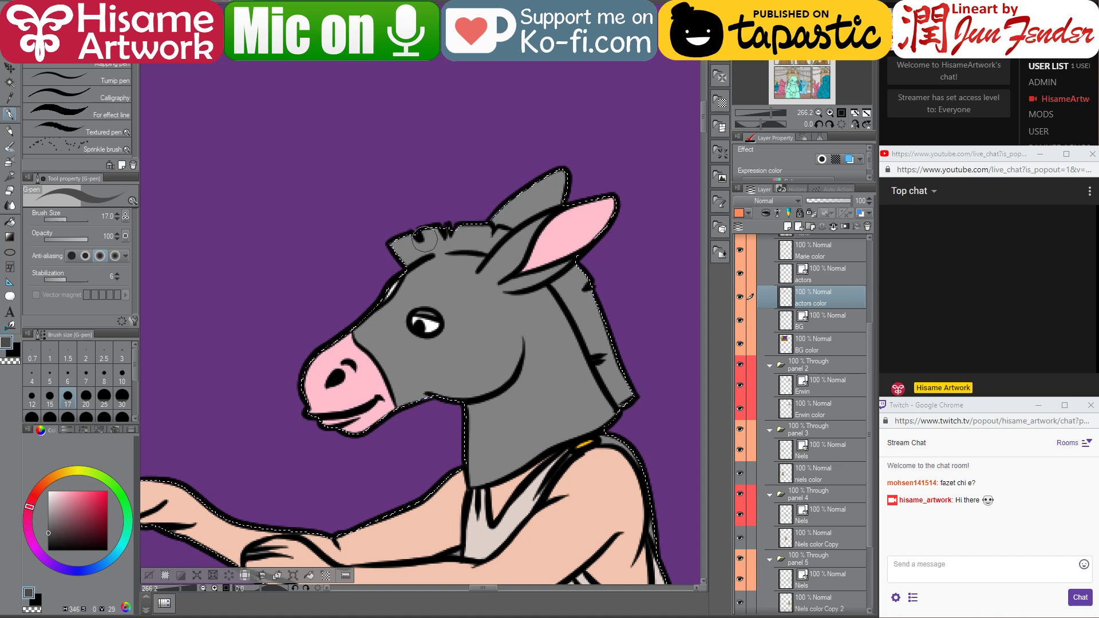
scroll(424, 239, "up", 2)
key("super")
key("super")
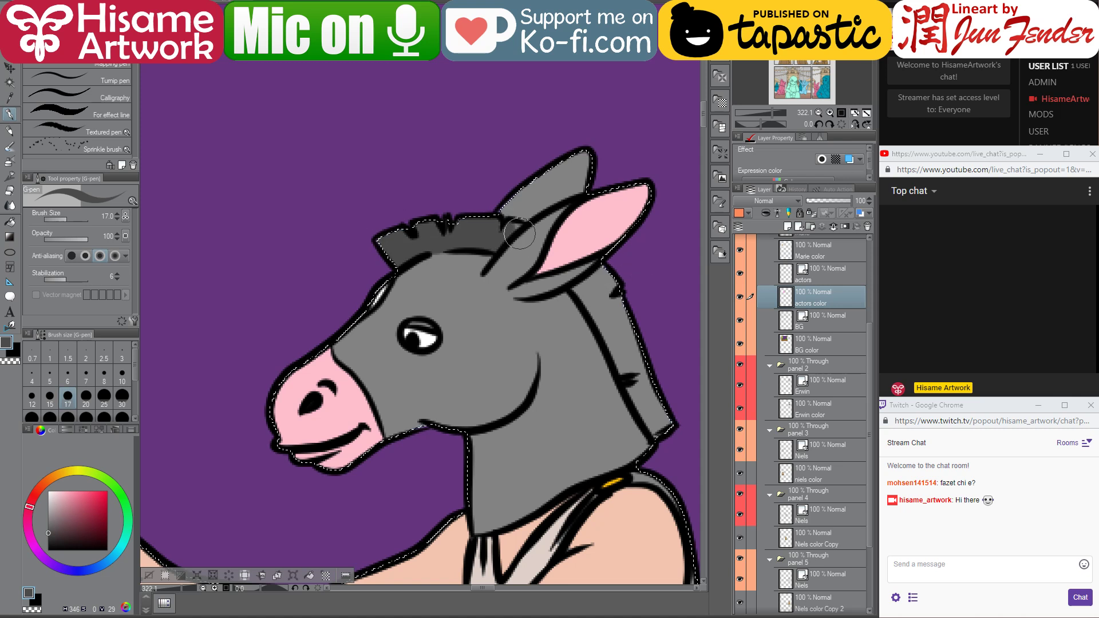
- Reduce the brush size to 10 and paint the mane along the back of the donkey's neck dark grey
key("bracketleft")
key("bracketleft")
key("bracketleft")
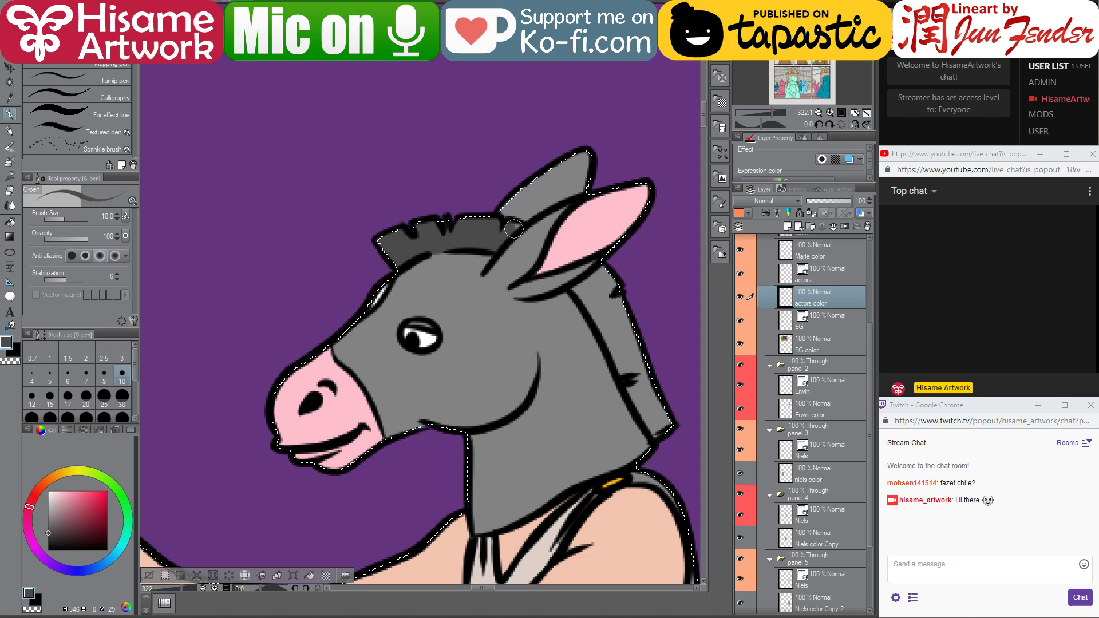
mouse_move(575, 292)
left_mouse_down()
mouse_move(660, 432)
mouse_move(606, 282)
mouse_move(588, 294)
mouse_move(634, 395)
mouse_move(606, 301)
mouse_move(661, 396)
left_mouse_up()
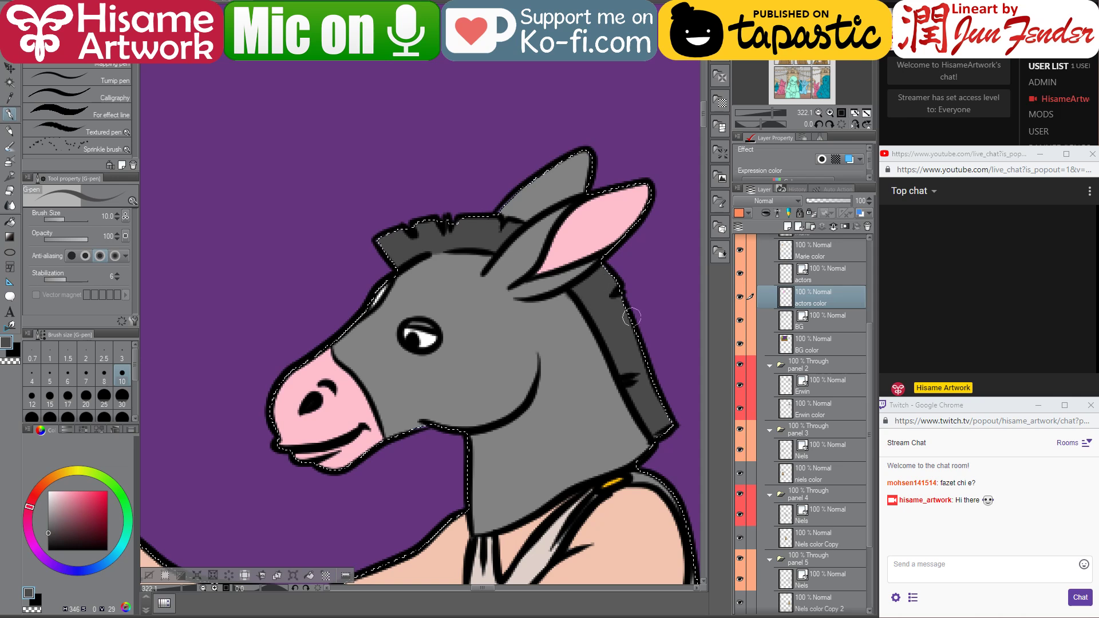
- Examine the coloured donkey actor up close and against the rest of the first comic panel
scroll(474, 388, "down", 3)
scroll(474, 388, "down", 5)
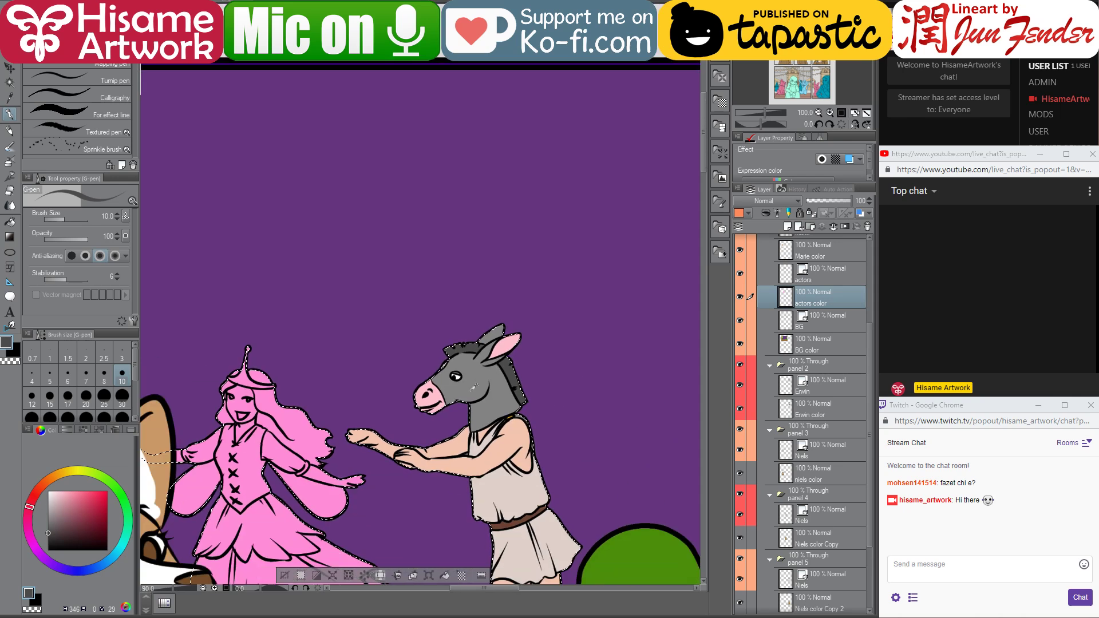
left_click_drag(557, 478, 453, 372)
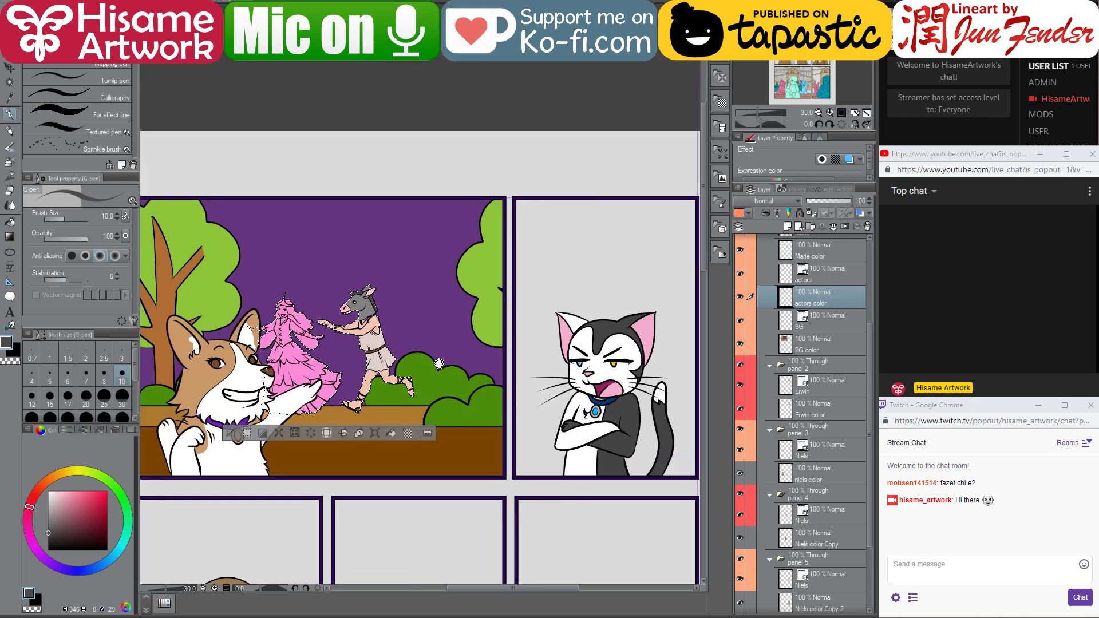
scroll(258, 249, "up", 4)
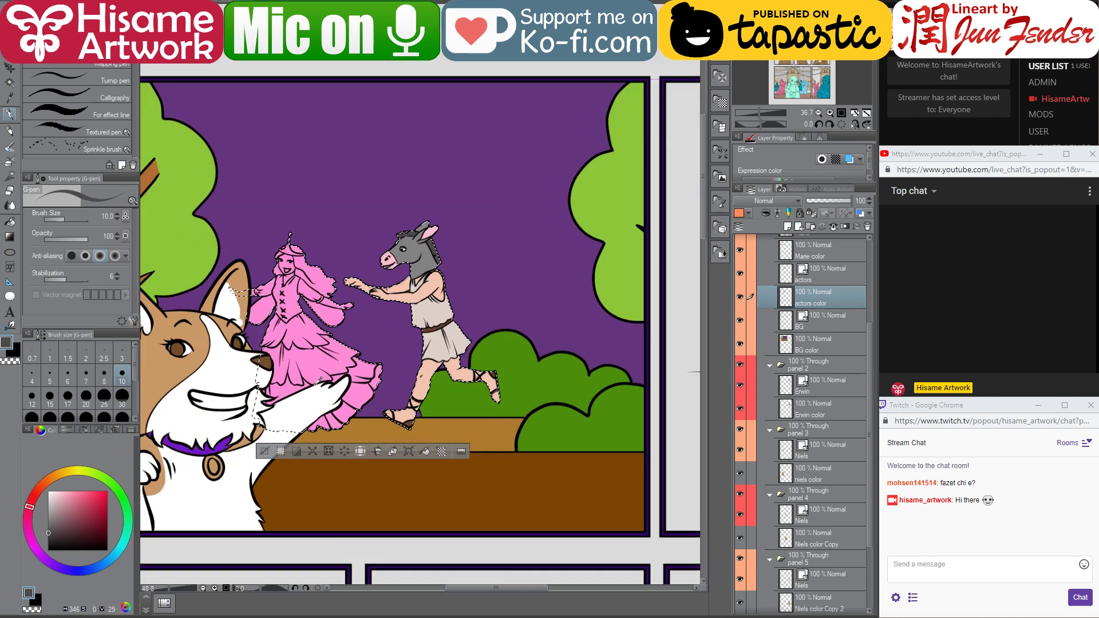
scroll(518, 421, "up", 3)
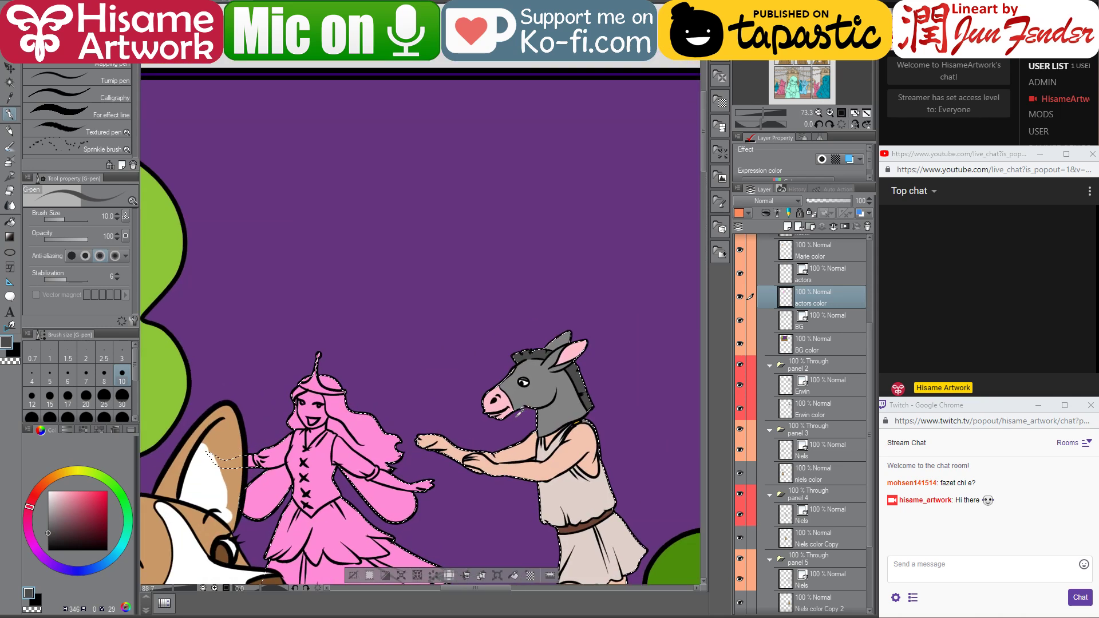
key("super+e")
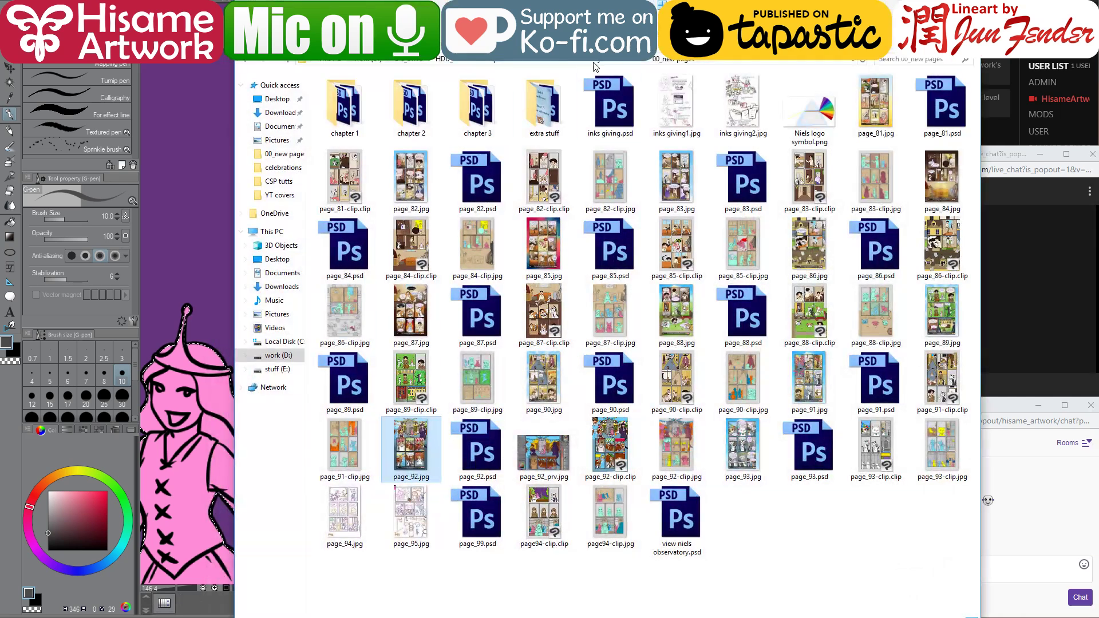
key("alt+Tab")
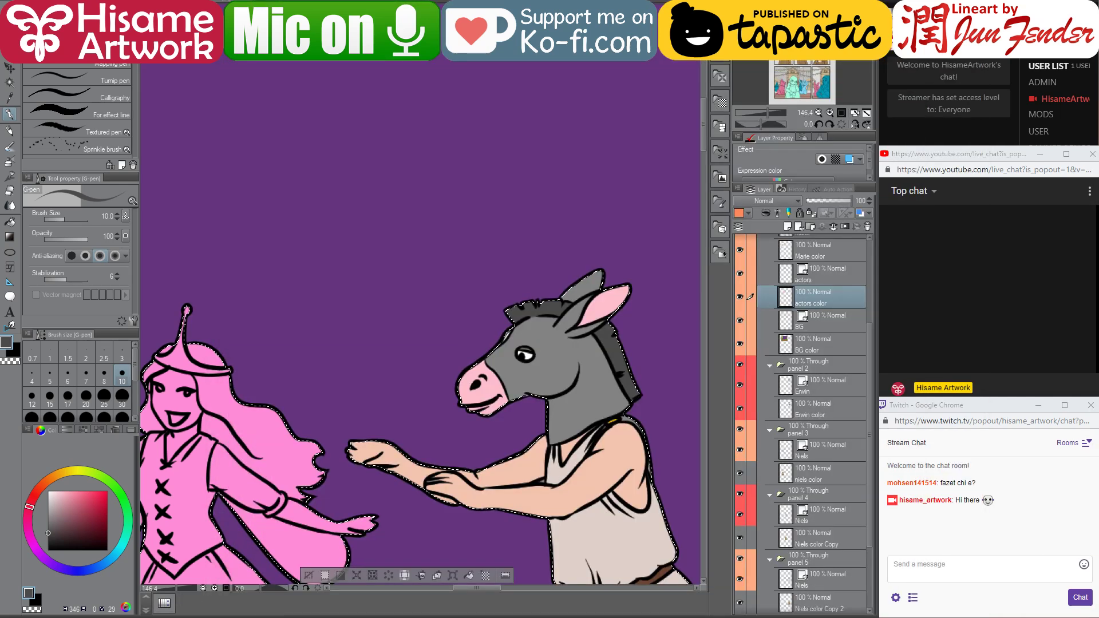
scroll(396, 303, "down", 1)
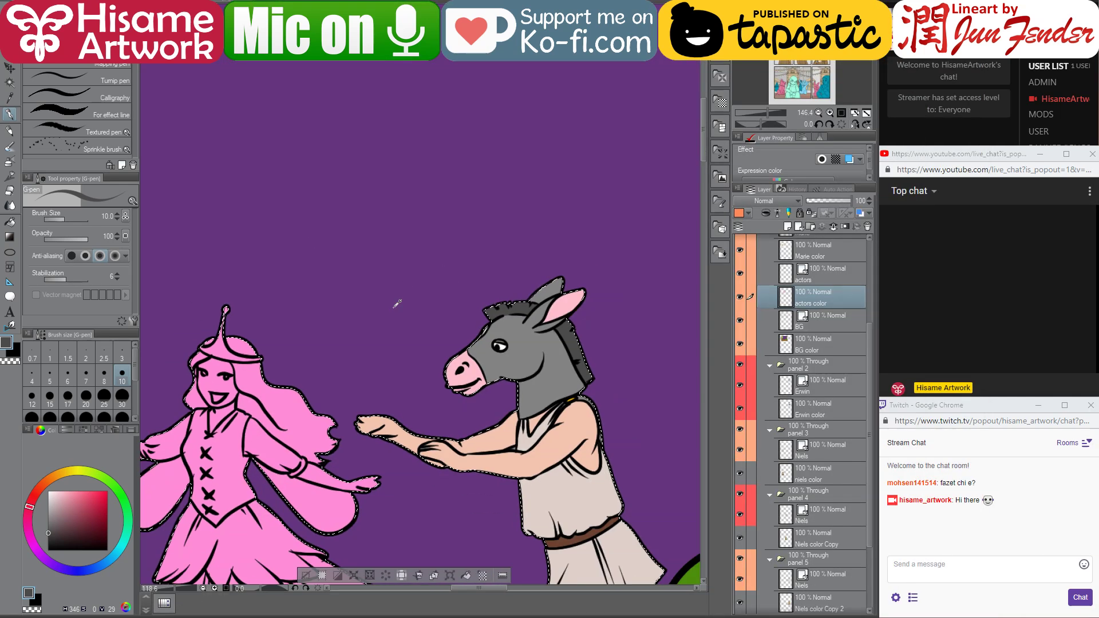
scroll(397, 303, "down", 5)
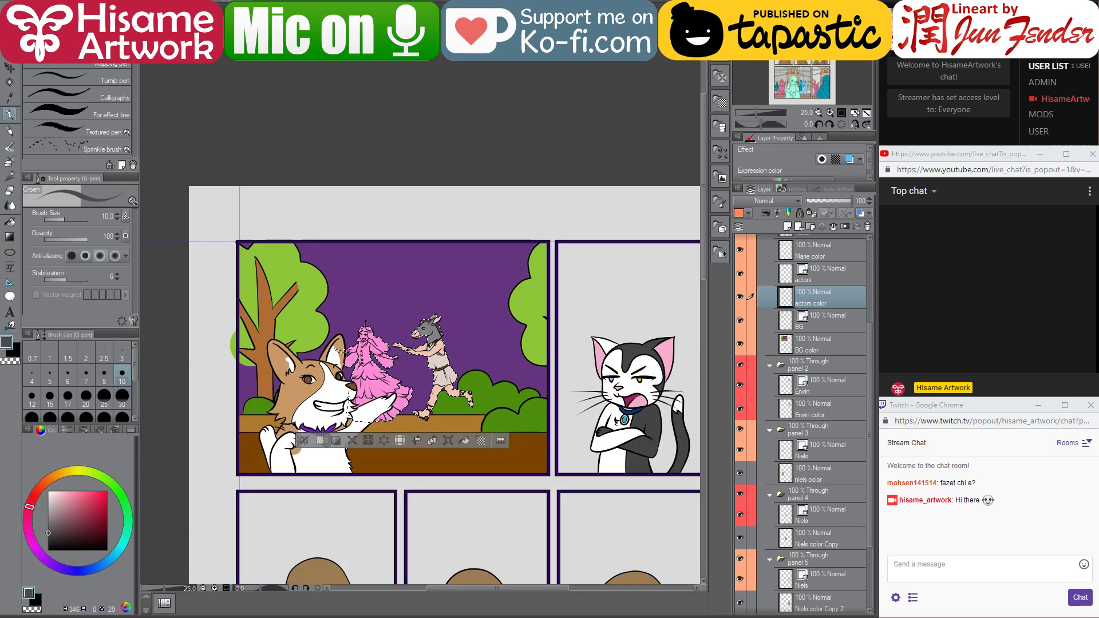
- Clear the active selection around the actors
scroll(415, 331, "down", 1)
left_click_drag(415, 330, 412, 94)
left_click(9, 69)
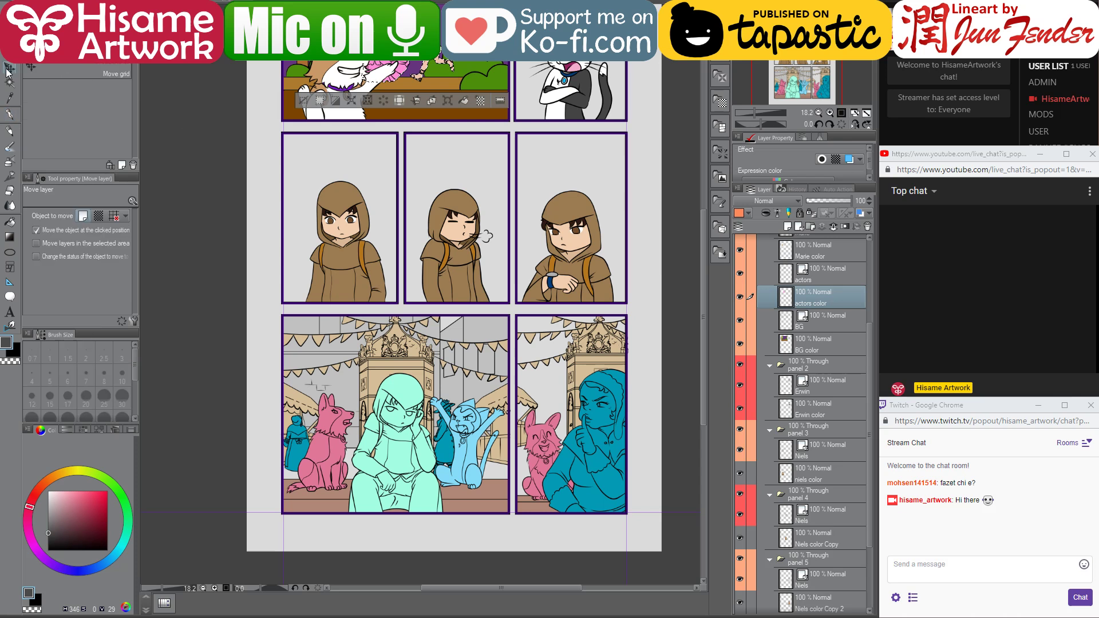
key("ctrl+d")
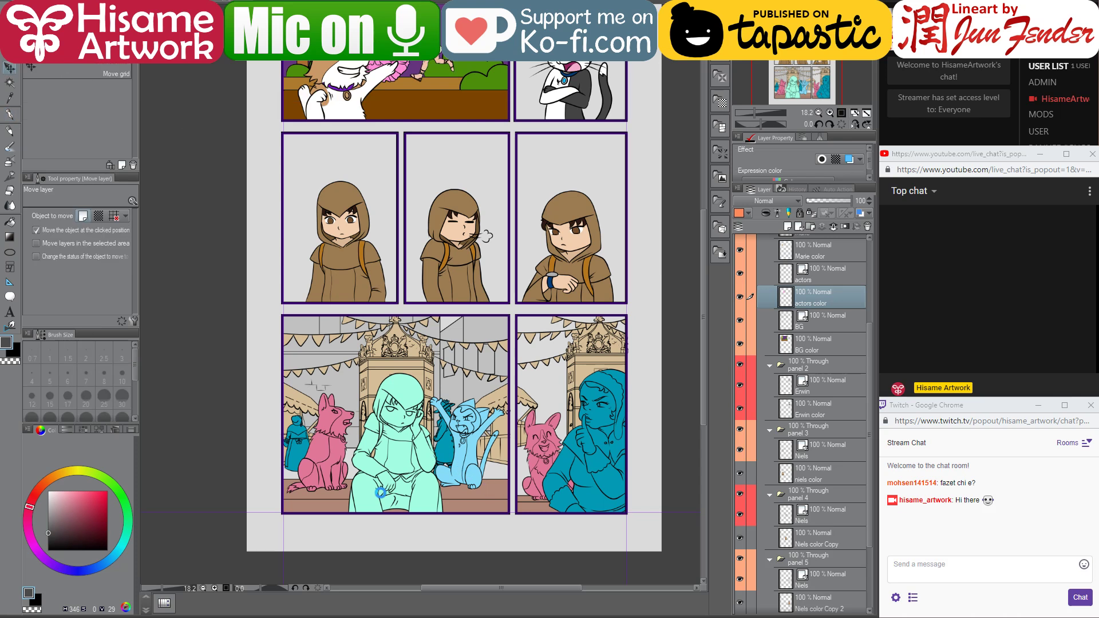
- Make the hooded boy's Niels color layer in panel 6 the active layer by picking him on the canvas
scroll(387, 506, "up", 2)
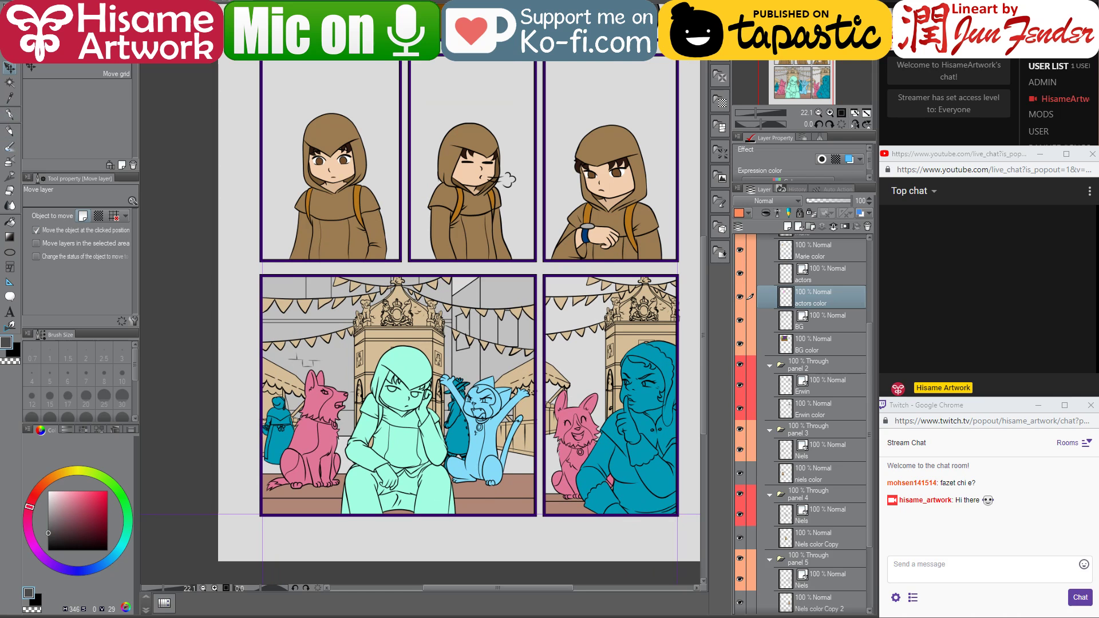
right_click(400, 495)
key("Escape")
key("o")
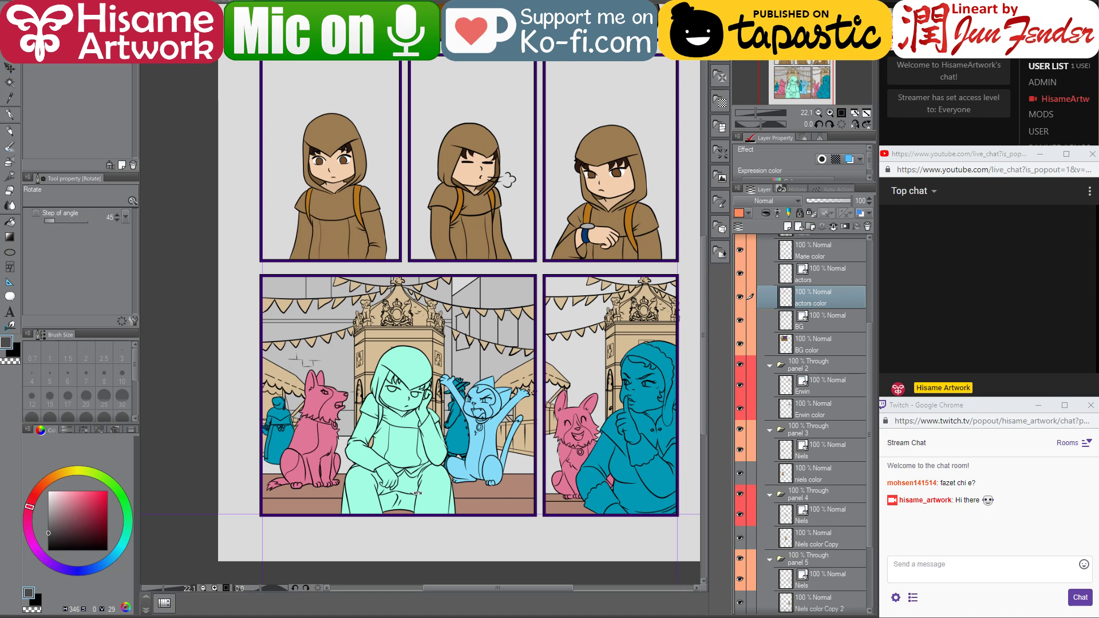
left_click(435, 492)
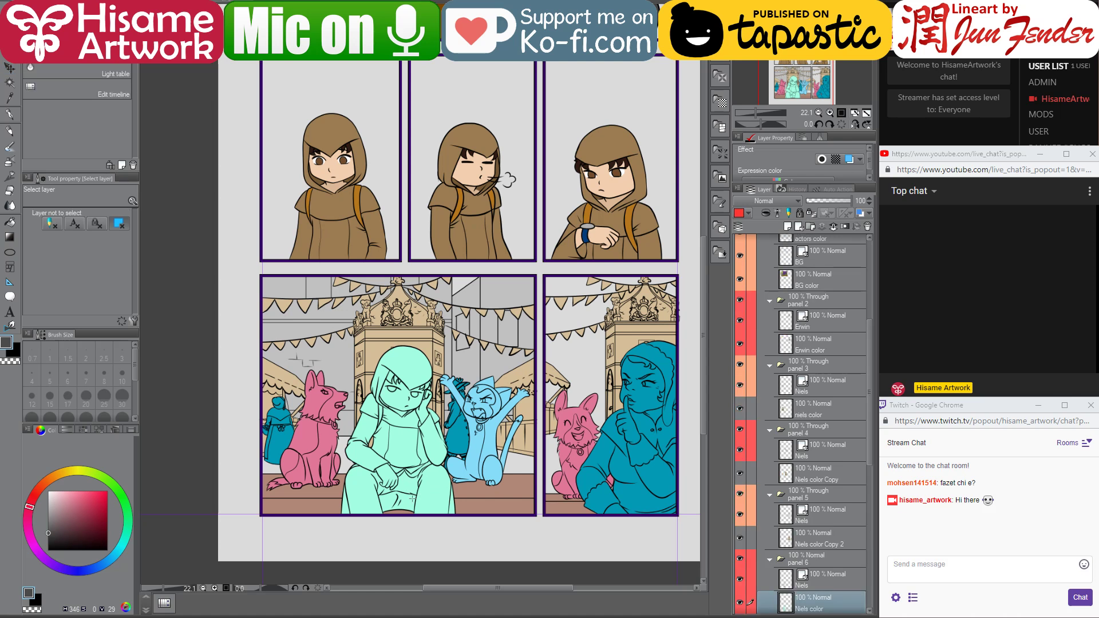
scroll(412, 498, "up", 3)
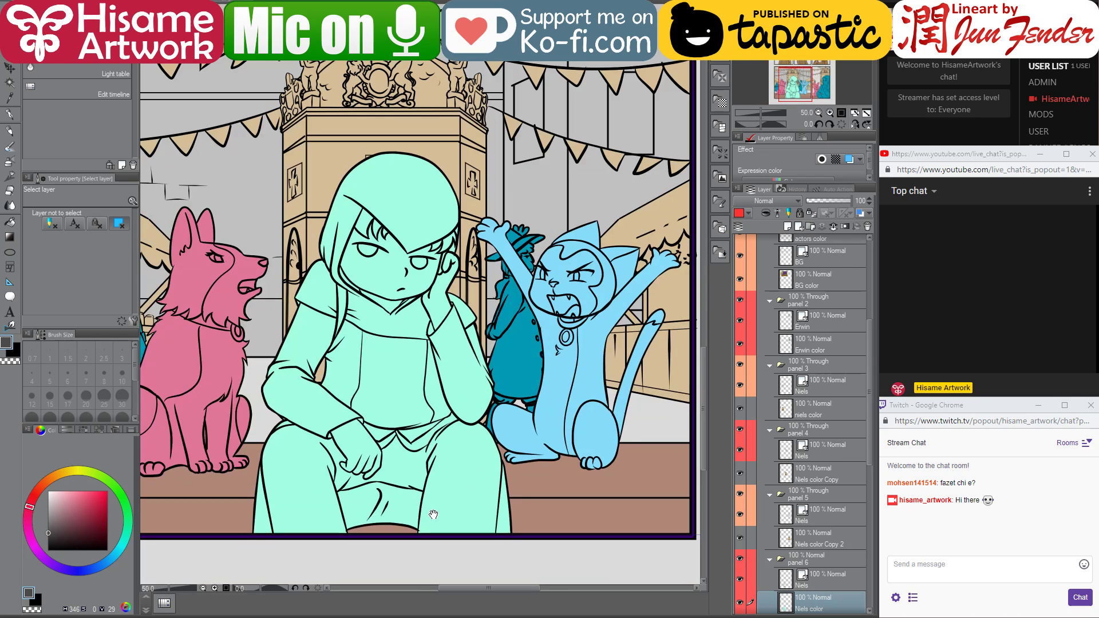
left_click_drag(433, 514, 463, 537)
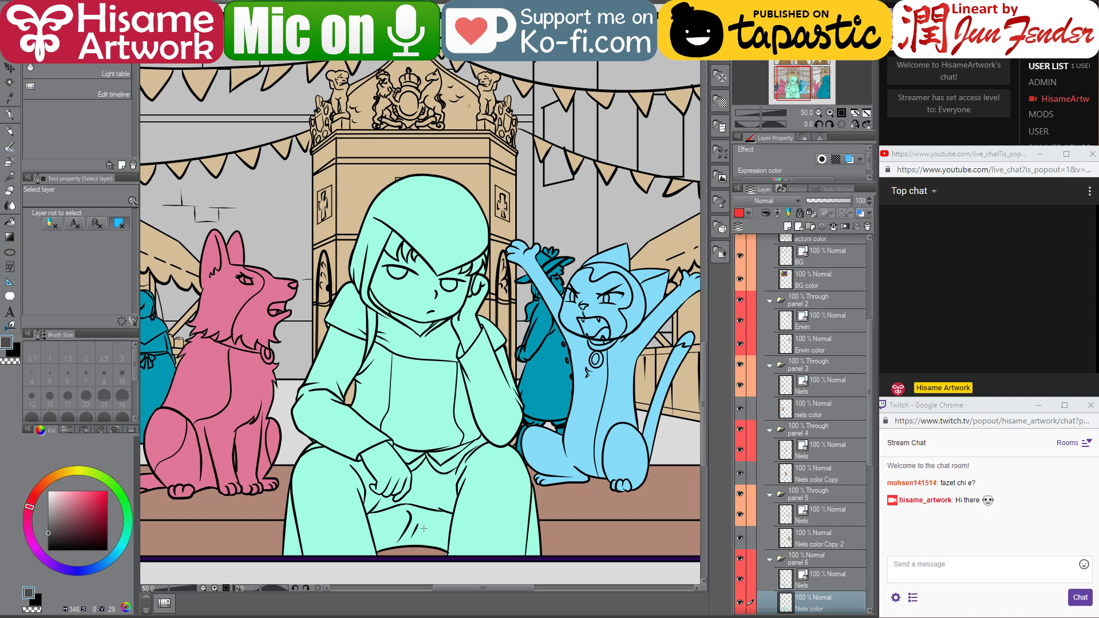
- Select the cat's silhouette on panel 6's Erwin color layer and paint it dark grey using the G-pen at size 800
left_click(615, 388)
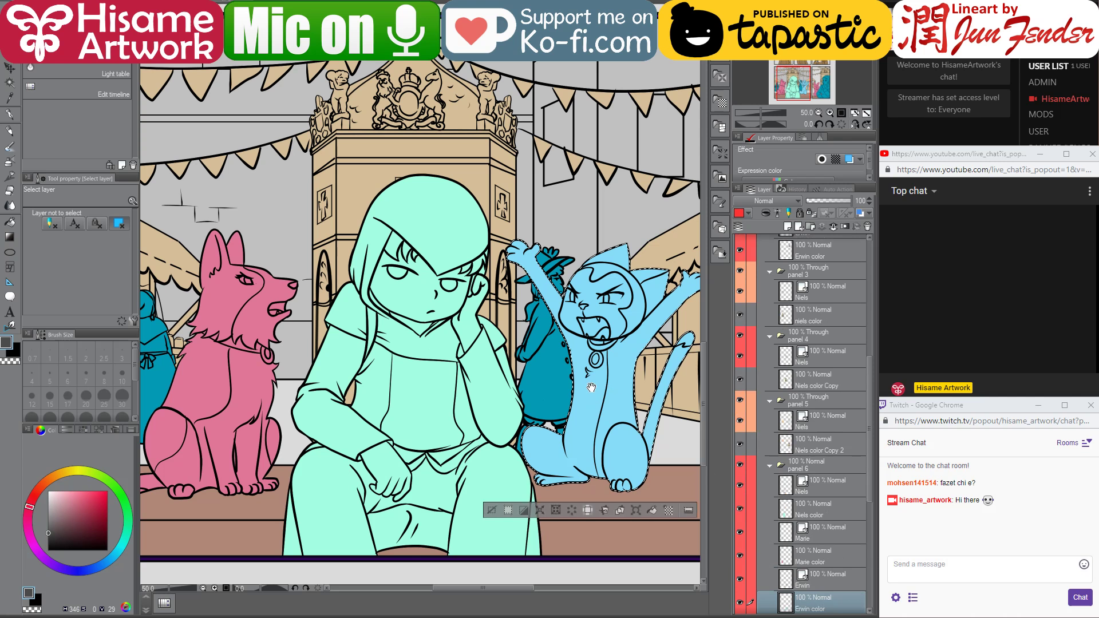
left_click_drag(591, 387, 467, 397)
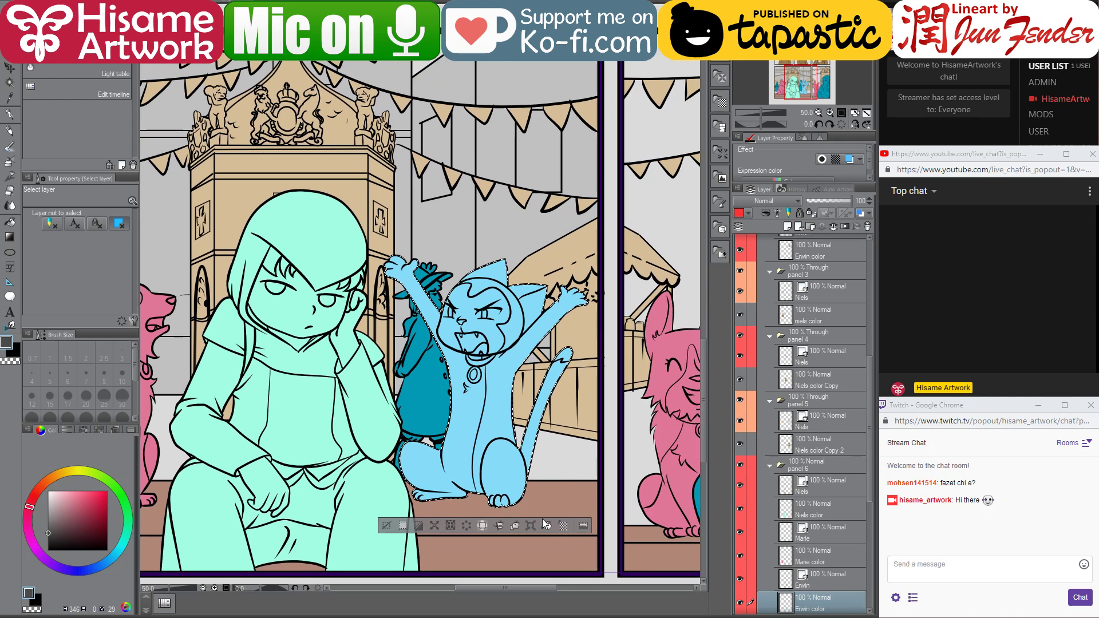
scroll(568, 398, "down", 2)
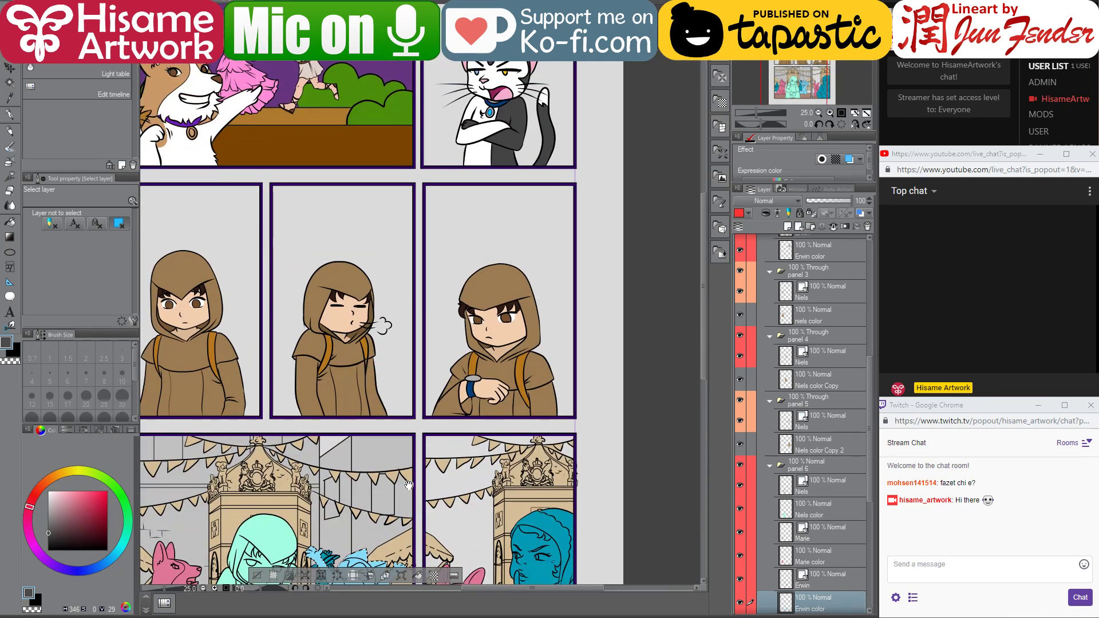
left_click_drag(567, 397, 516, 497)
left_click(10, 114)
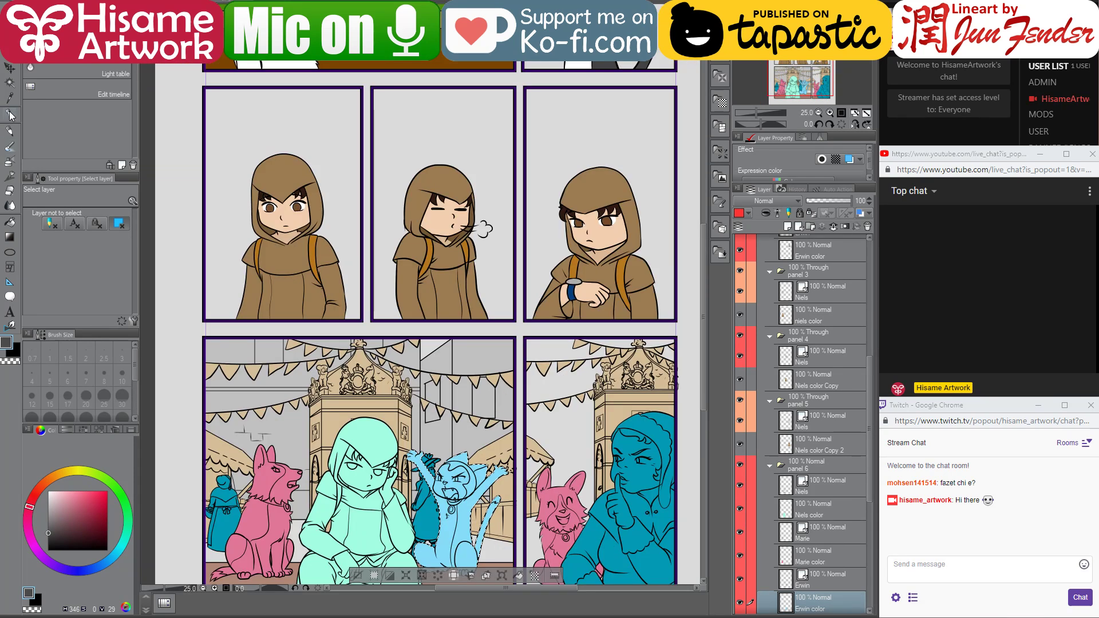
left_click_drag(482, 346, 484, 287)
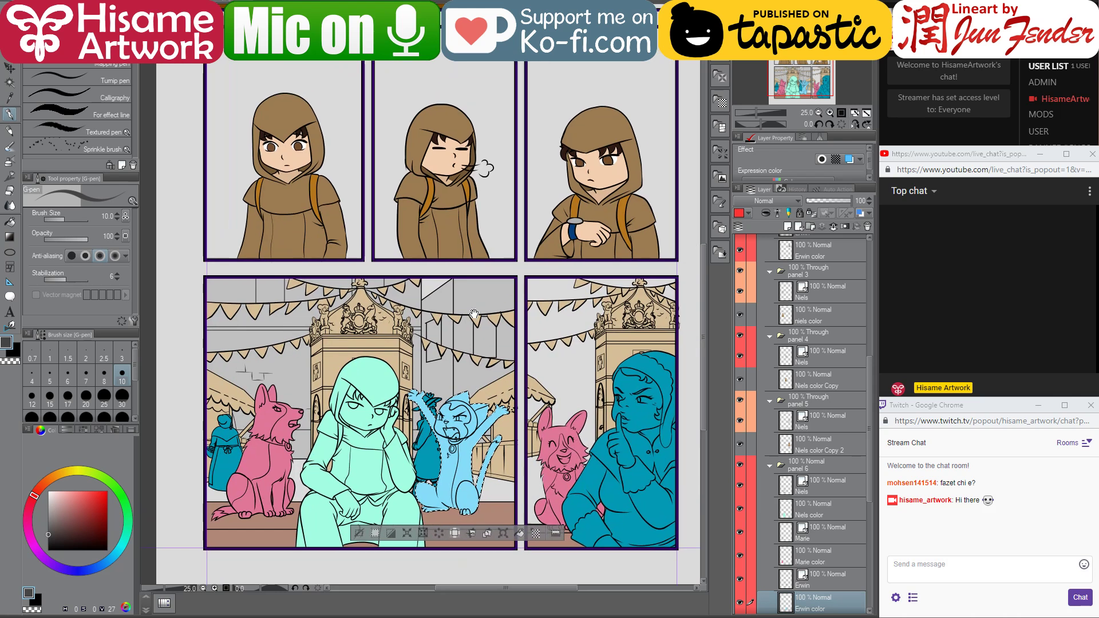
left_click_drag(71, 219, 86, 219)
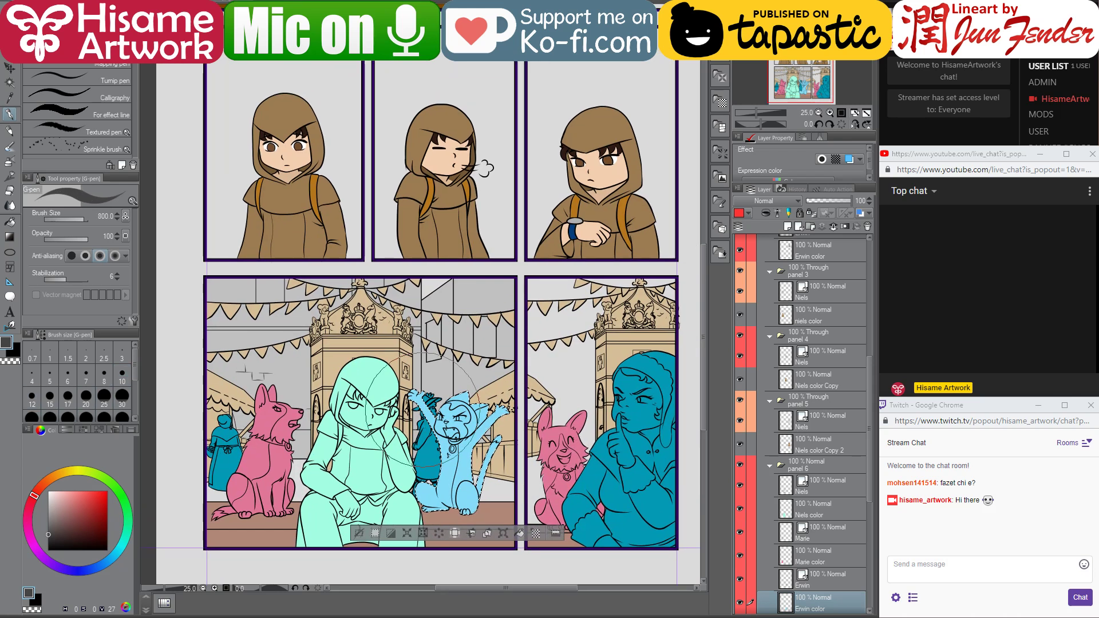
left_click_drag(441, 458, 424, 409)
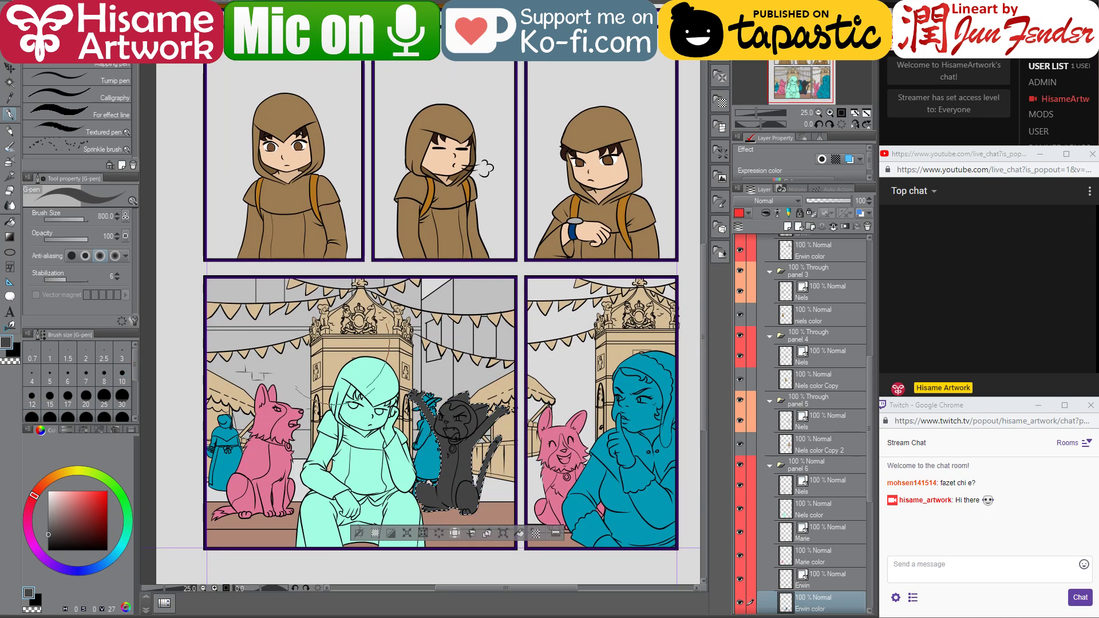
- Fill the white areas of the panel 6 cat's face, chest, raised arm and hind leg with white
left_click(10, 222)
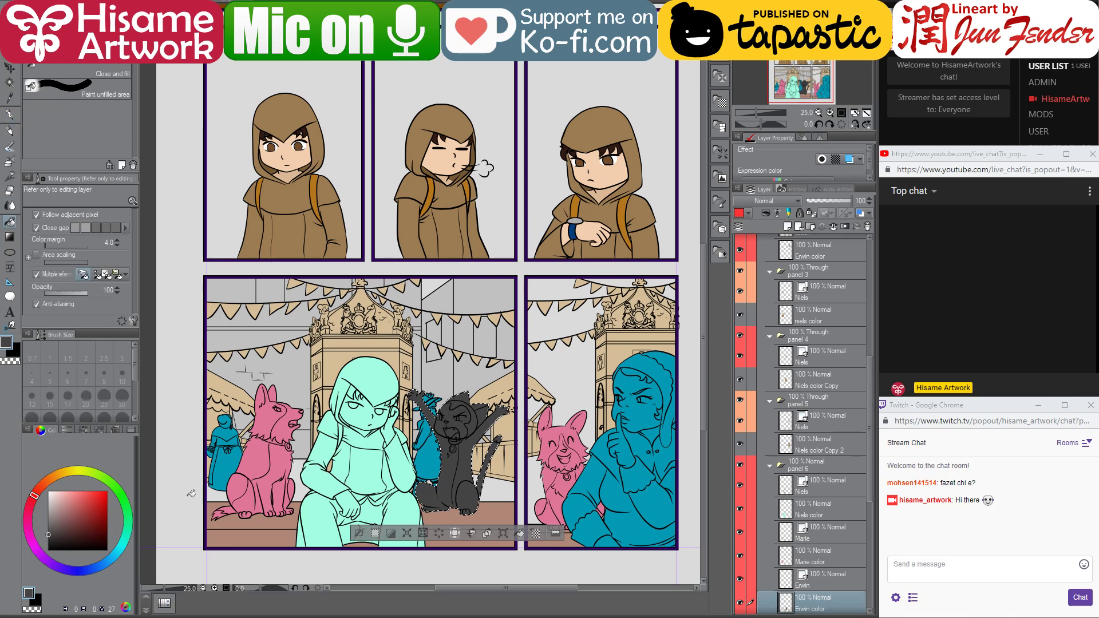
left_click(443, 463, "alt")
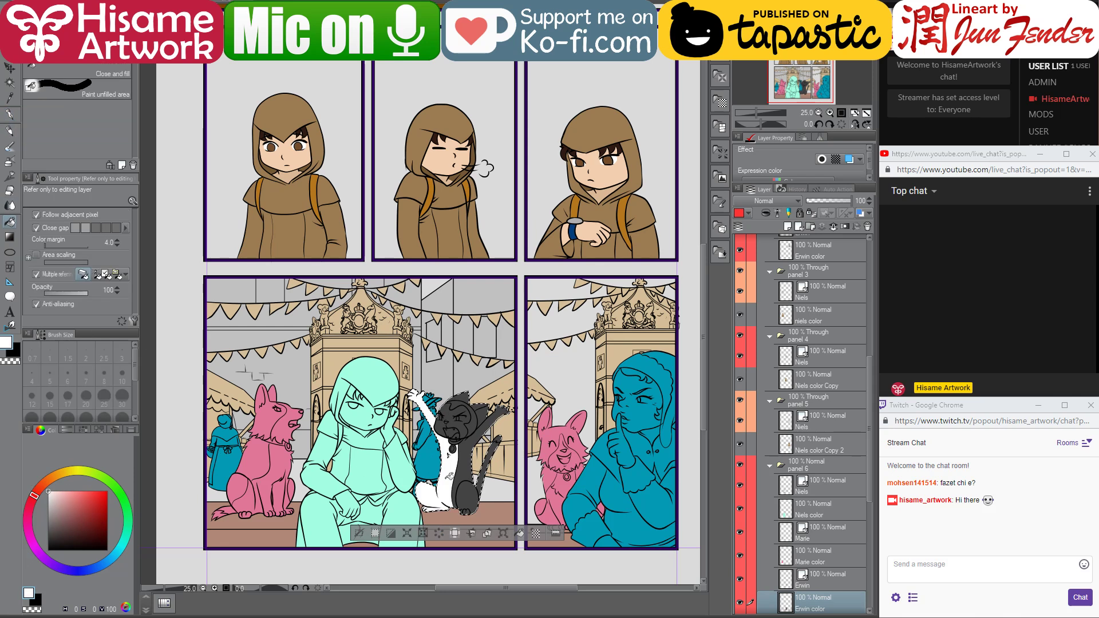
scroll(449, 475, "up", 2)
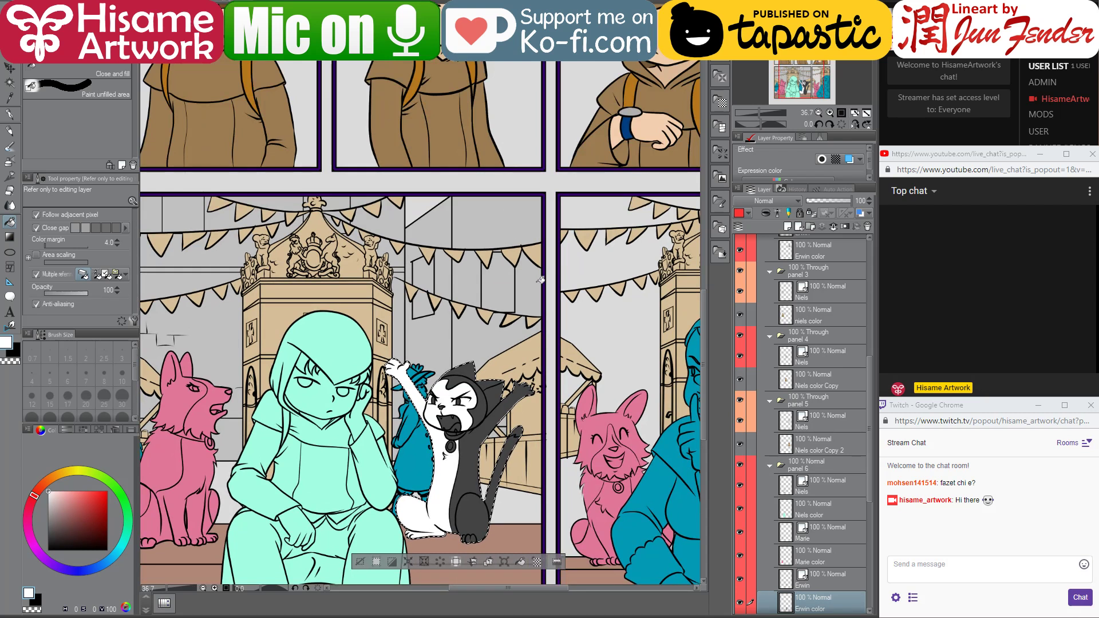
- Sample the pink from the cat in panel 2 and fill the inside of the panel 6 cat's ear with it
left_click_drag(537, 244, 517, 441)
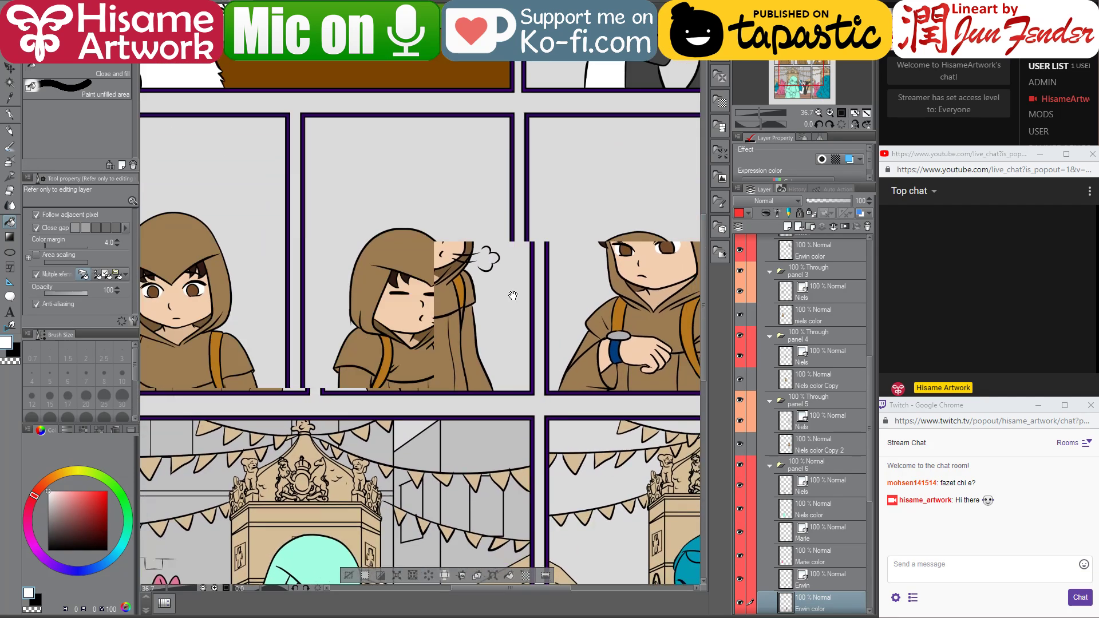
scroll(514, 291, "up", 5)
left_click(617, 97, "alt")
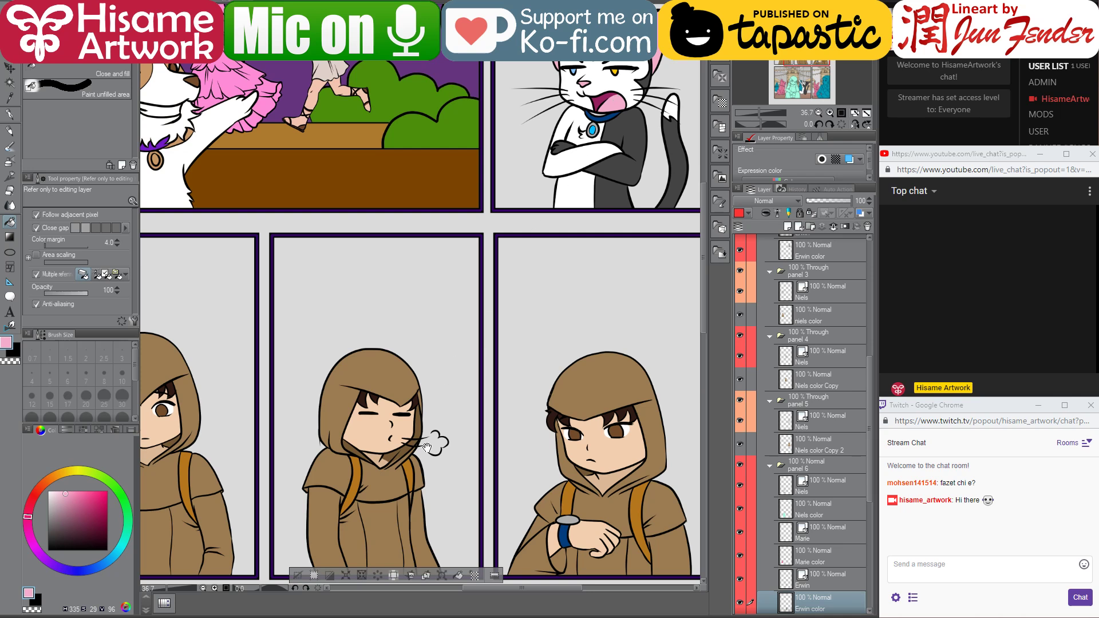
left_click_drag(427, 446, 466, 116)
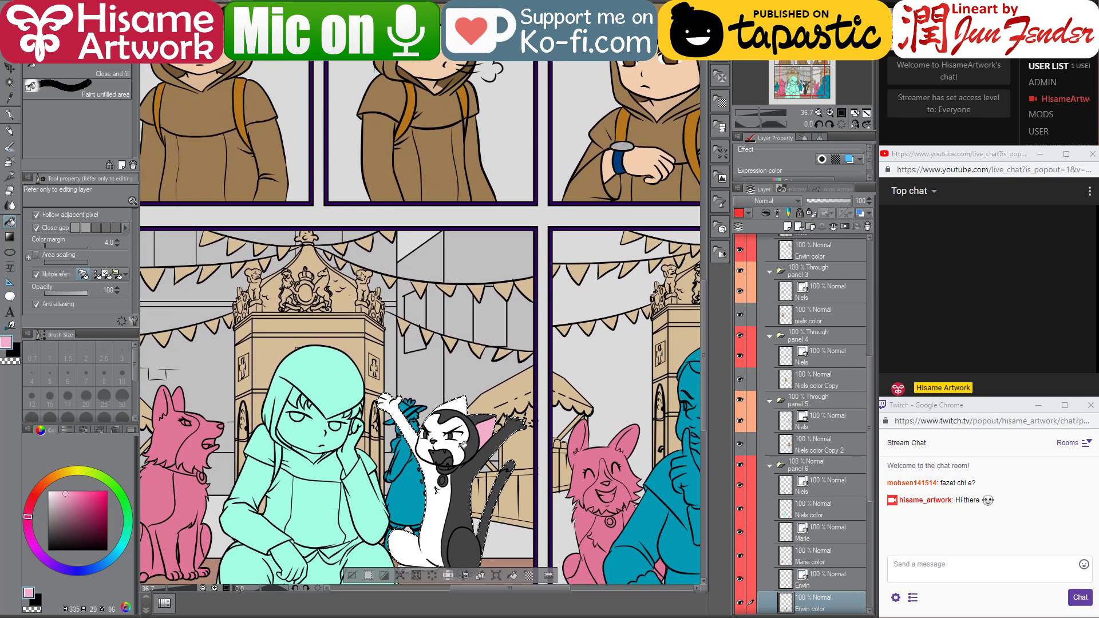
- Sample the dark magenta from the panel 2 cat's mouth and fill the panel 6 cat's open mouth with it
scroll(506, 389, "up", 8)
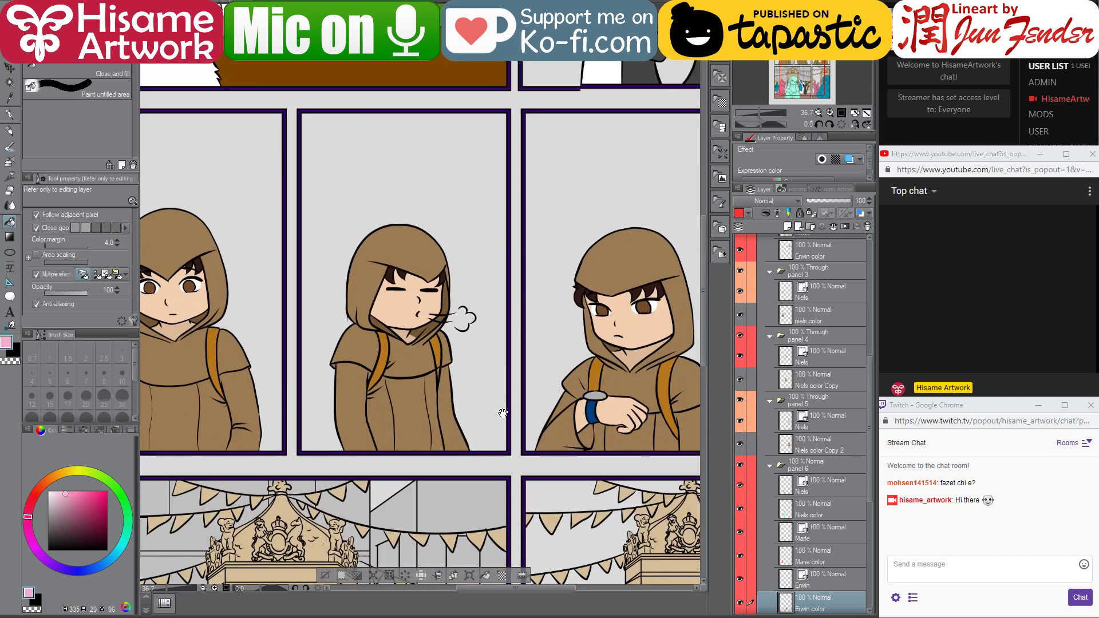
left_click(643, 75, "alt")
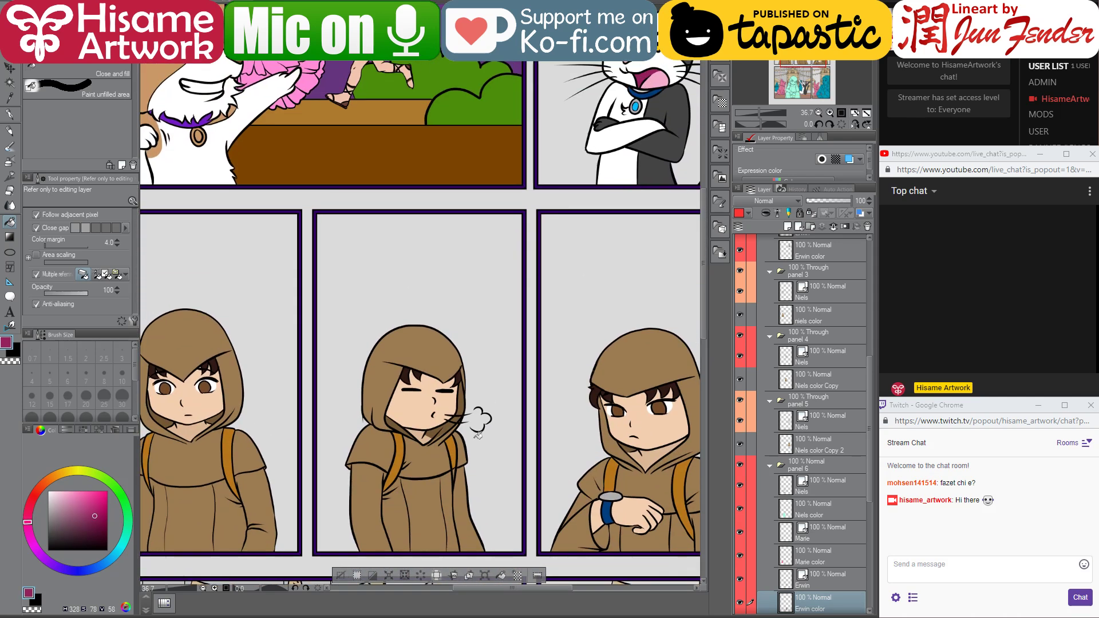
scroll(515, 377, "down", 9)
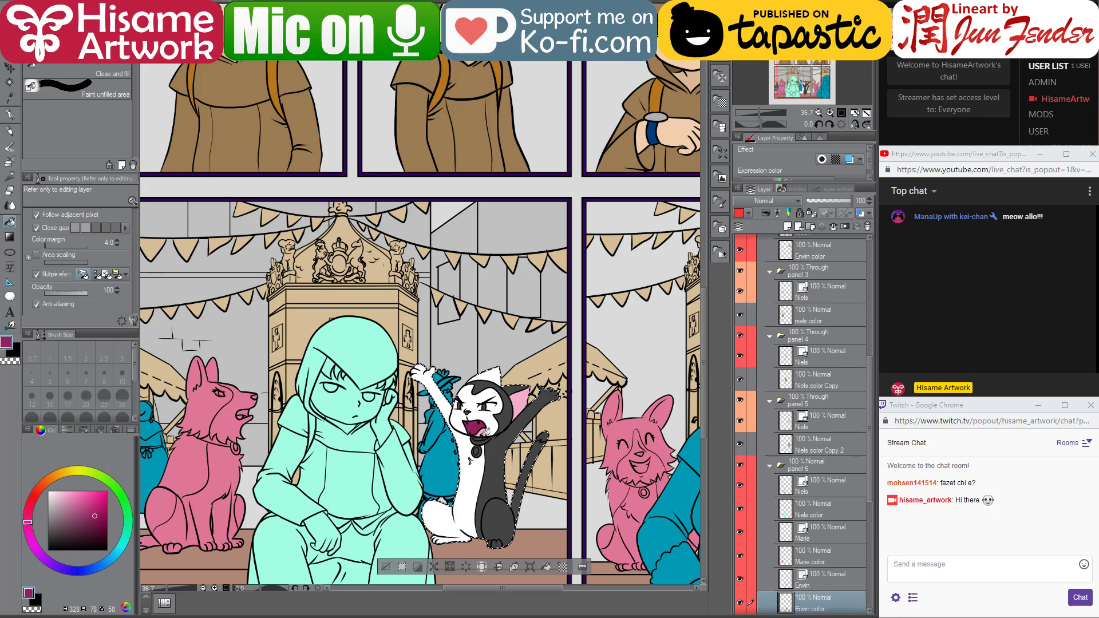
- Switch to the YouTube live chat and post the greeting "hiiii :D"
left_click(985, 319)
left_click(942, 402)
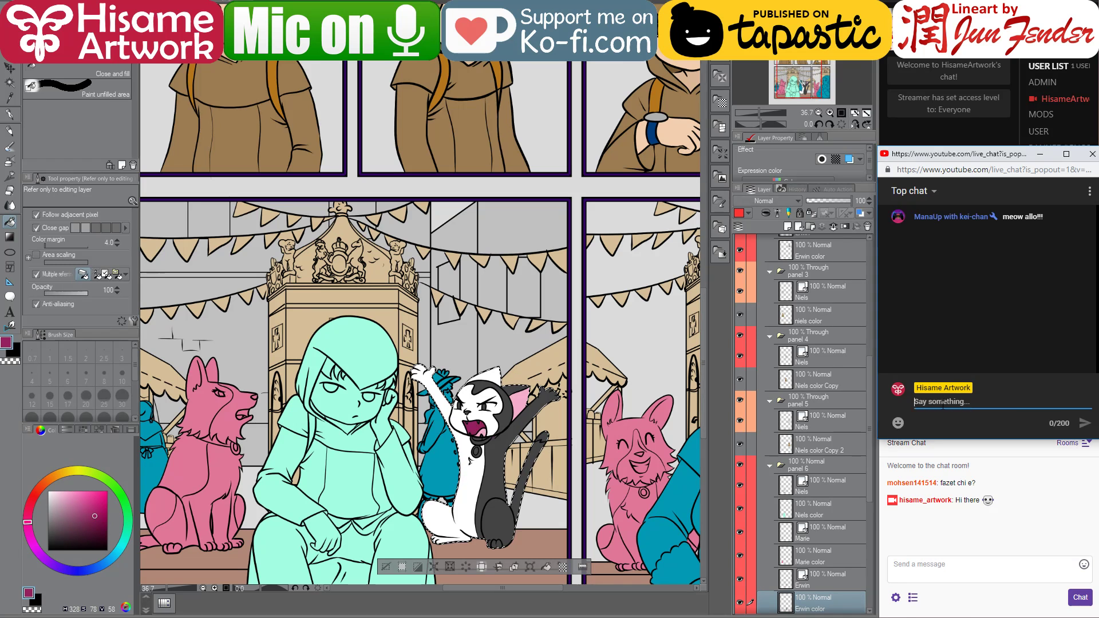
type("hiiii :D")
key("Return")
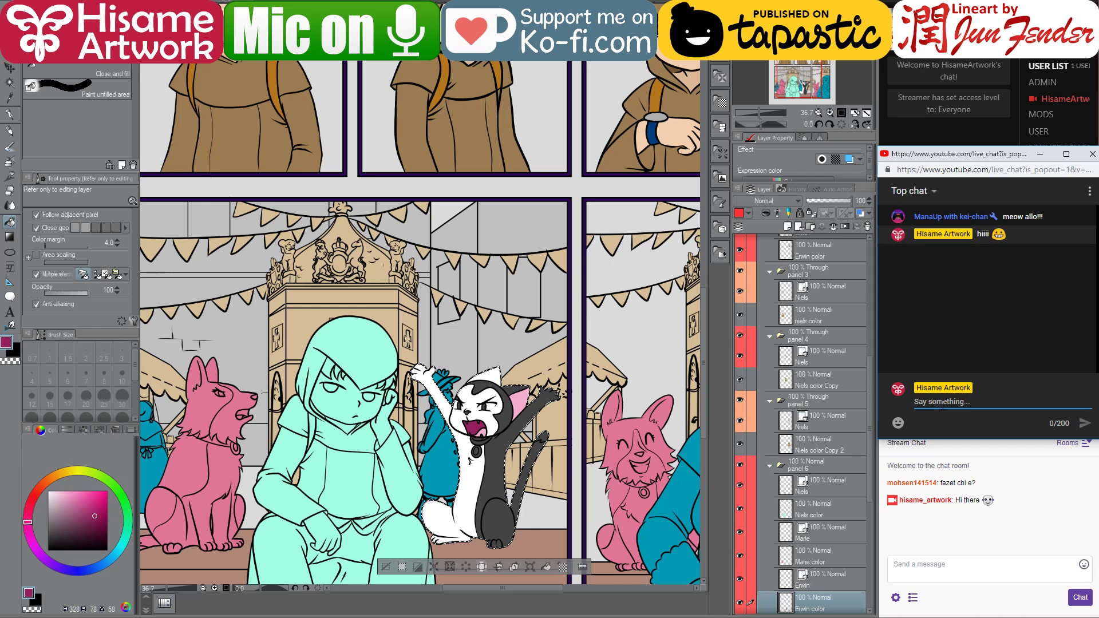
- Post the message "how are you?" in the YouTube live chat
type("how are y")
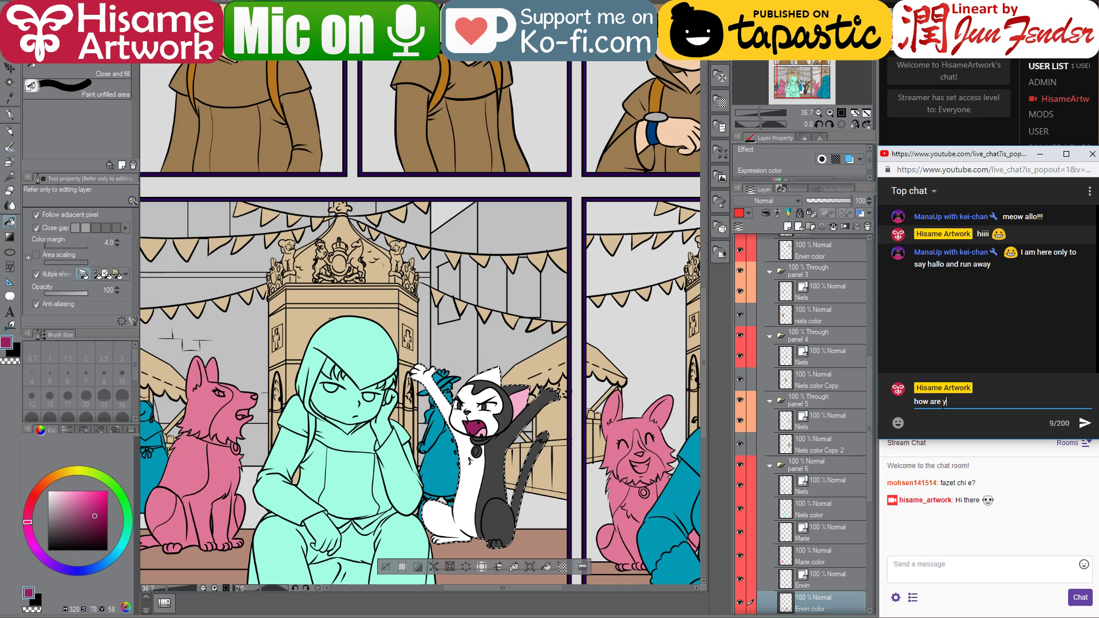
type("i")
type("o")
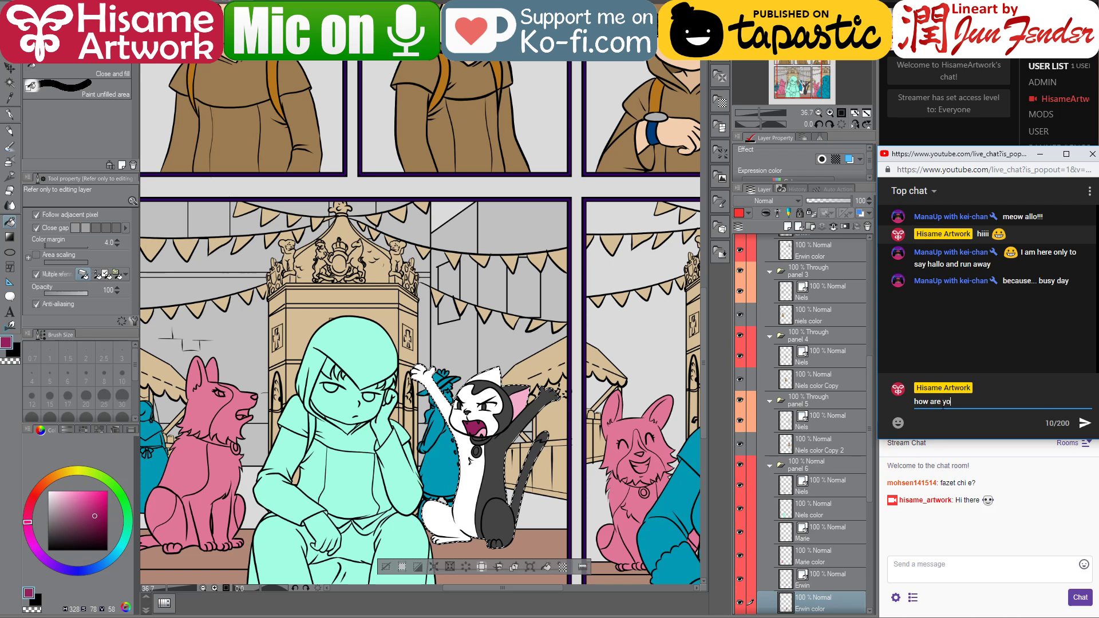
type("u?")
key("Return")
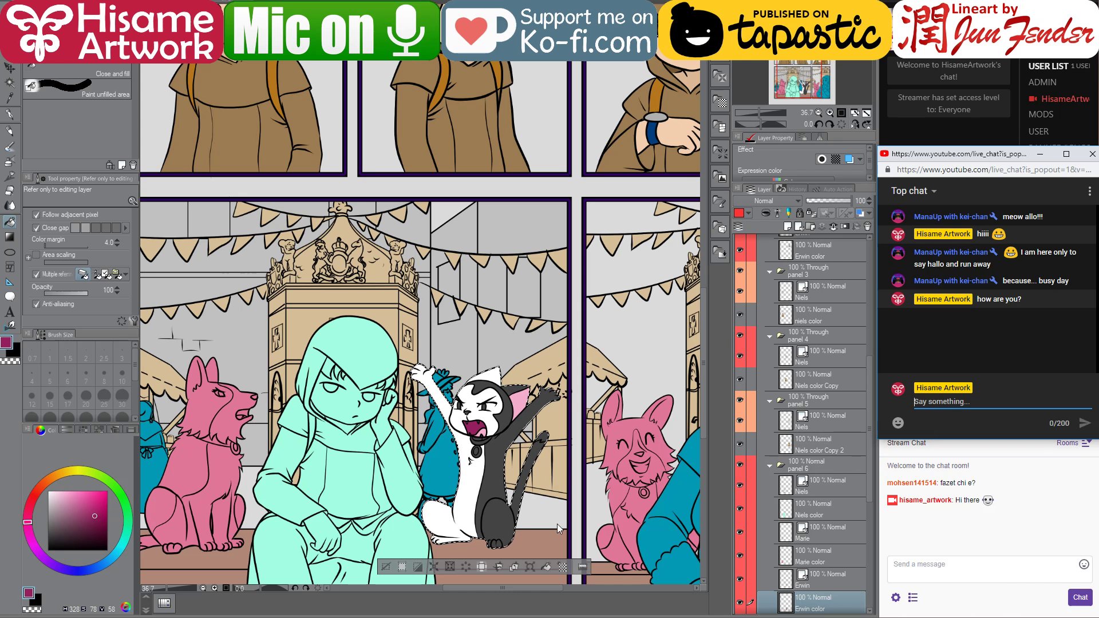
- Return to the comic page, fill the panel 6 cat's teeth with white and its nose with the pink sampled from its tongue
left_click(533, 529)
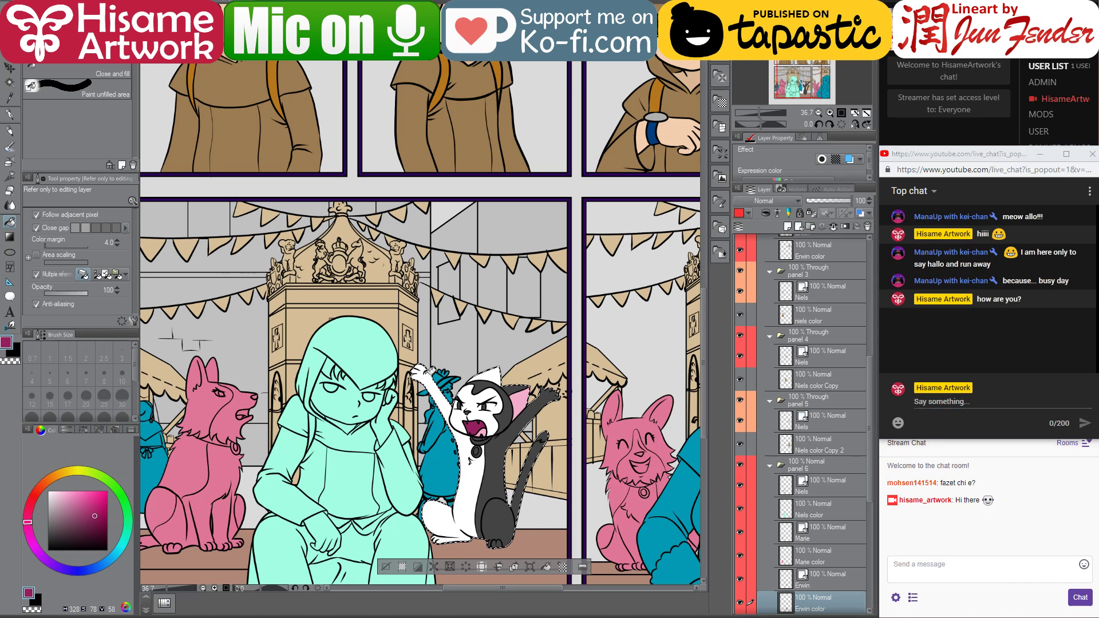
scroll(469, 334, "up", 4)
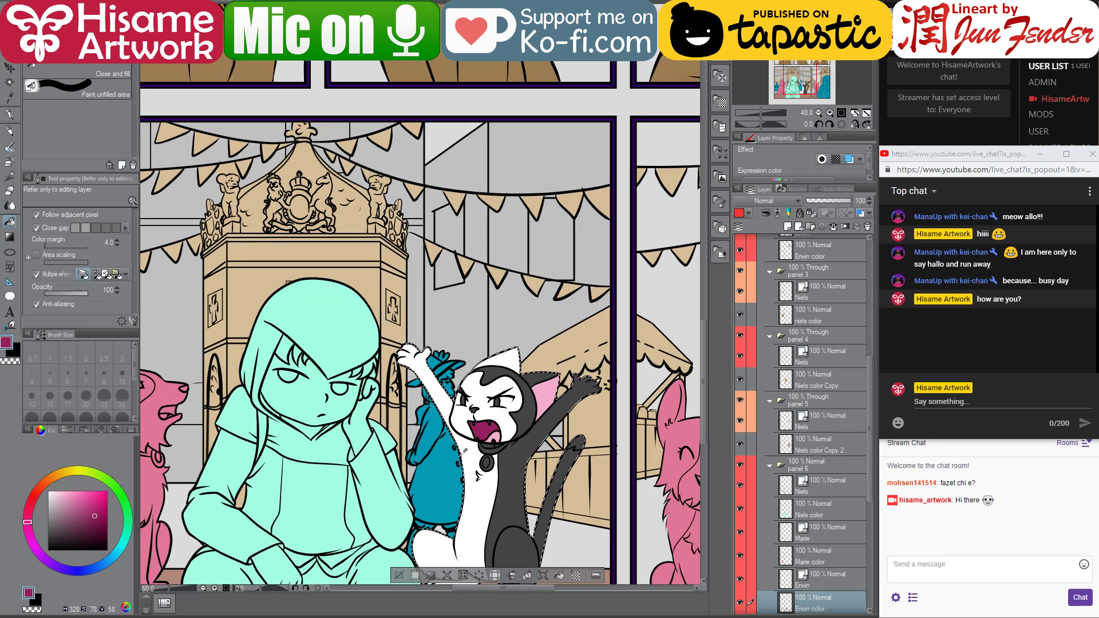
scroll(497, 468, "up", 4)
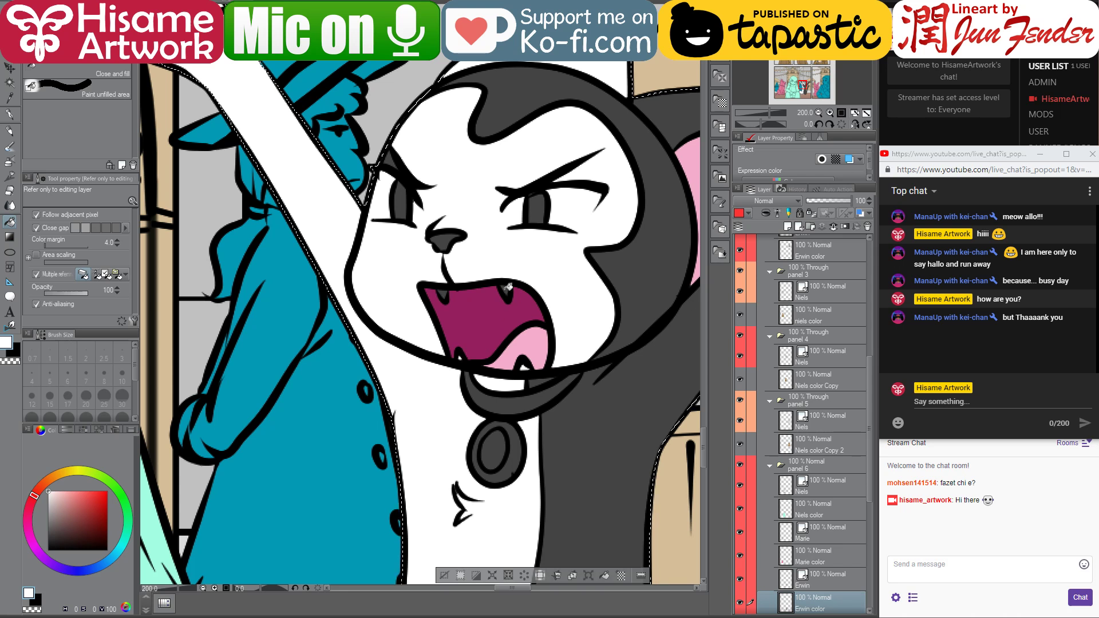
left_click(443, 294)
left_click(527, 342, "alt")
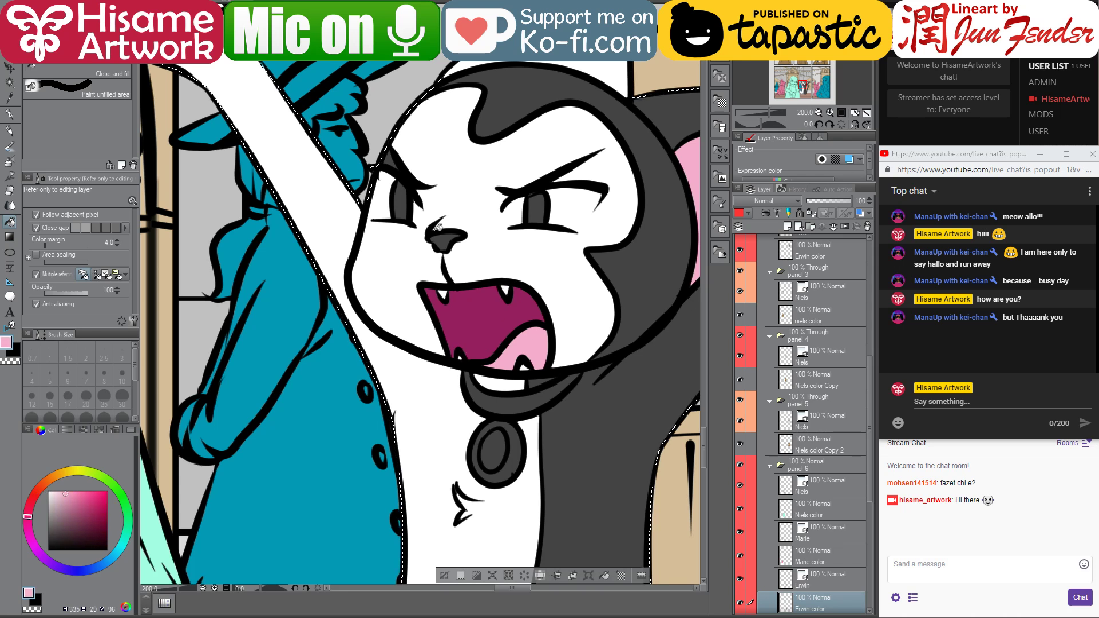
left_click(444, 236)
scroll(420, 238, "up", 4)
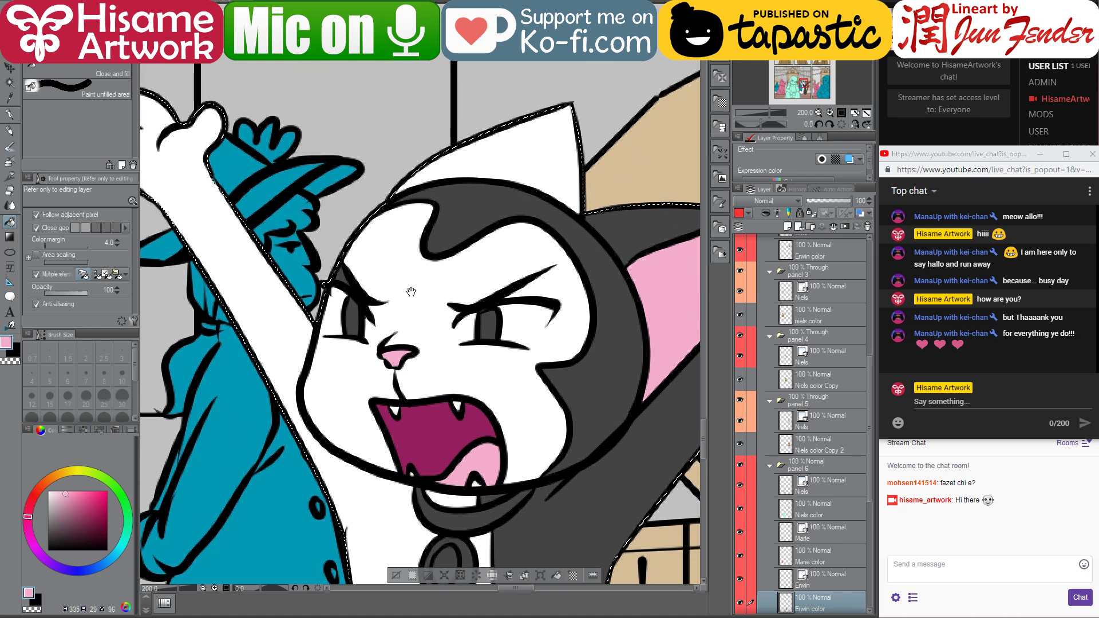
- Fill the panel 6 cat's eye on the dark-furred side with bright yellow and its other eye with light blue
left_click(408, 276, "alt")
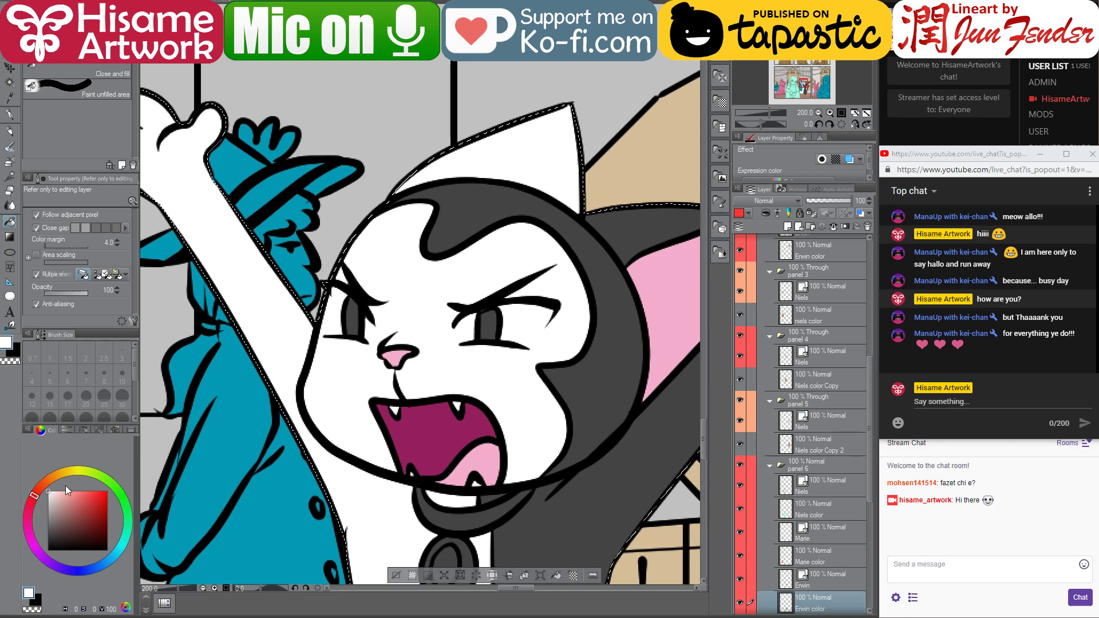
left_click(67, 470)
left_click(107, 491)
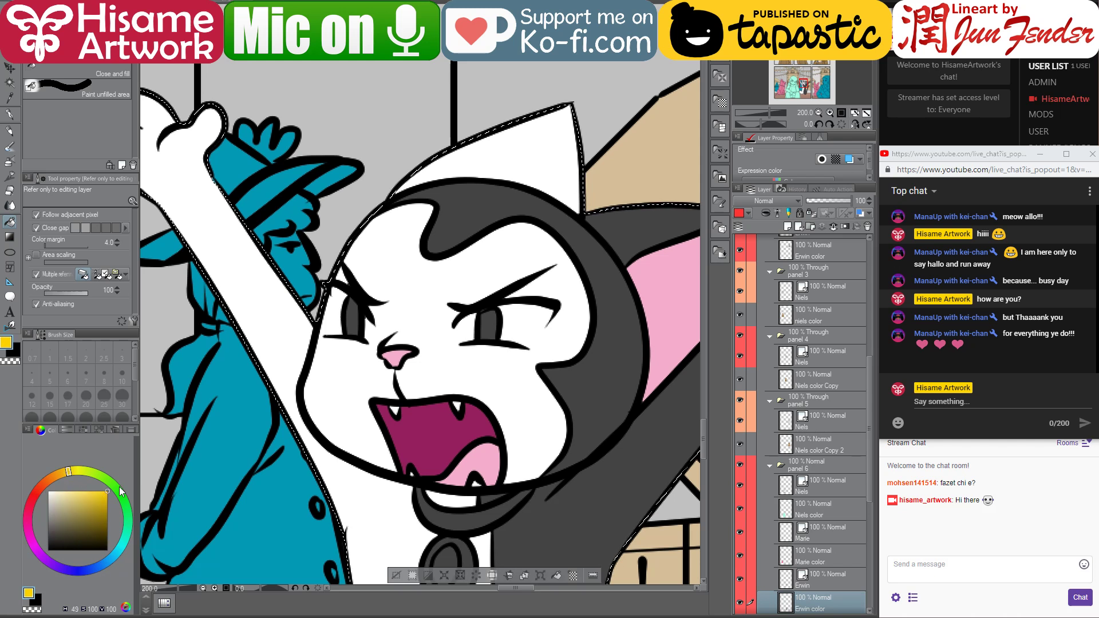
left_click(490, 323)
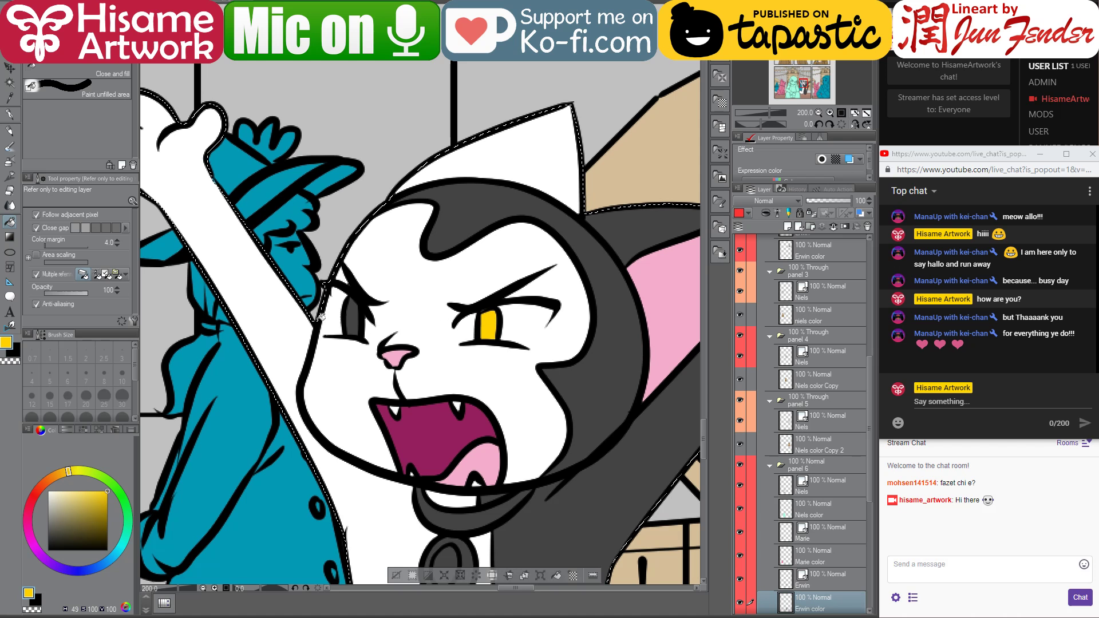
left_click(107, 560)
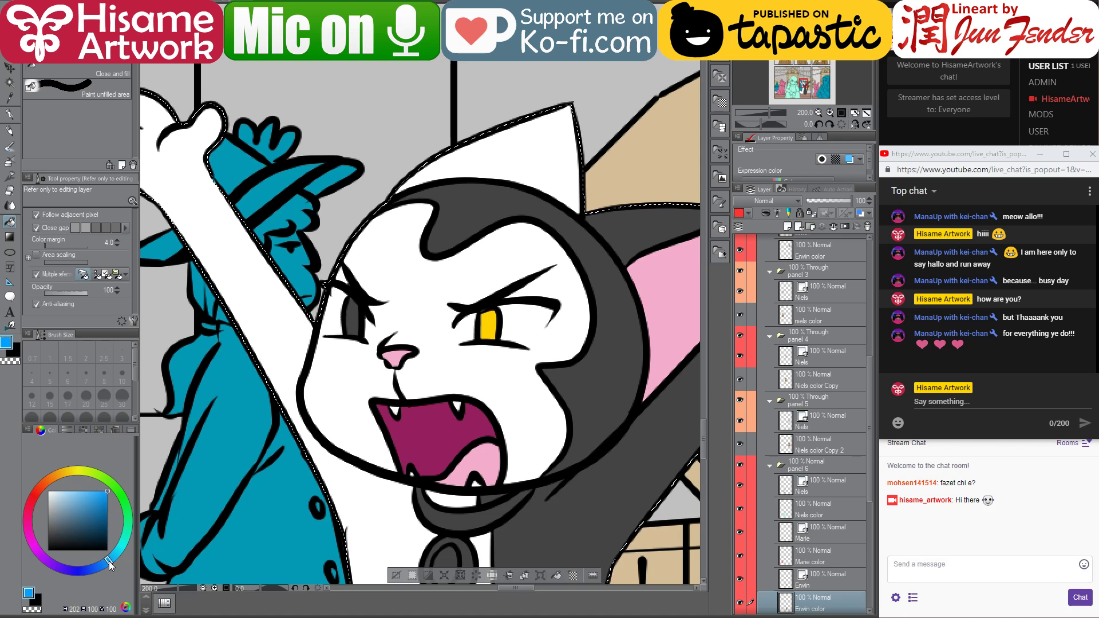
left_click(72, 491)
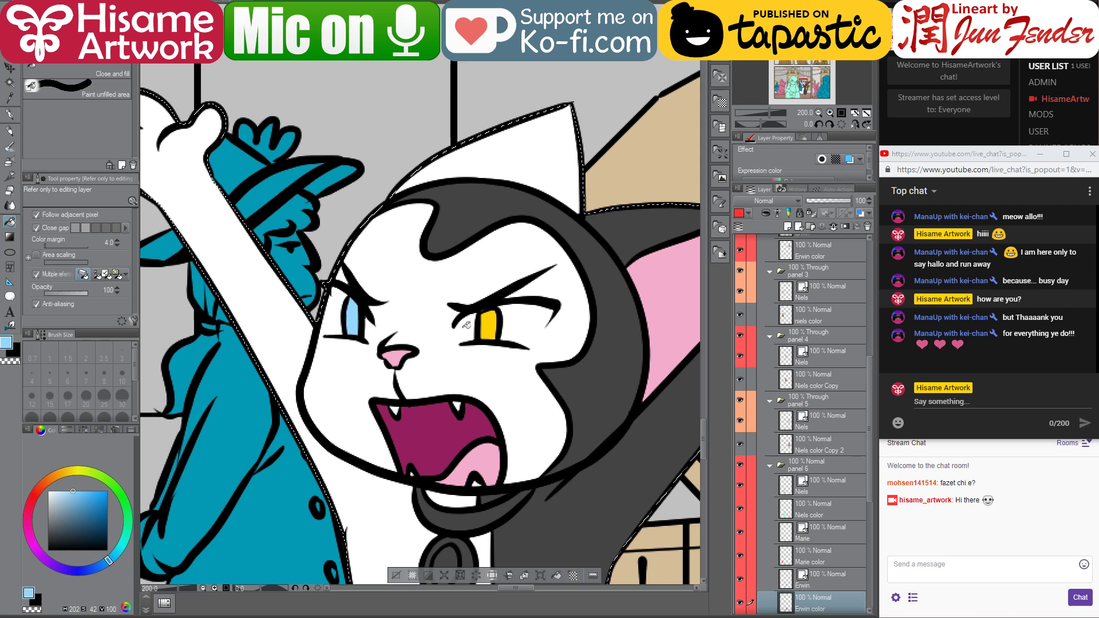
- Sample the dark blue of the cat's collar in the finished page_92 artwork and fill the panel 6 cat's collar with it
left_click_drag(468, 395, 494, 305)
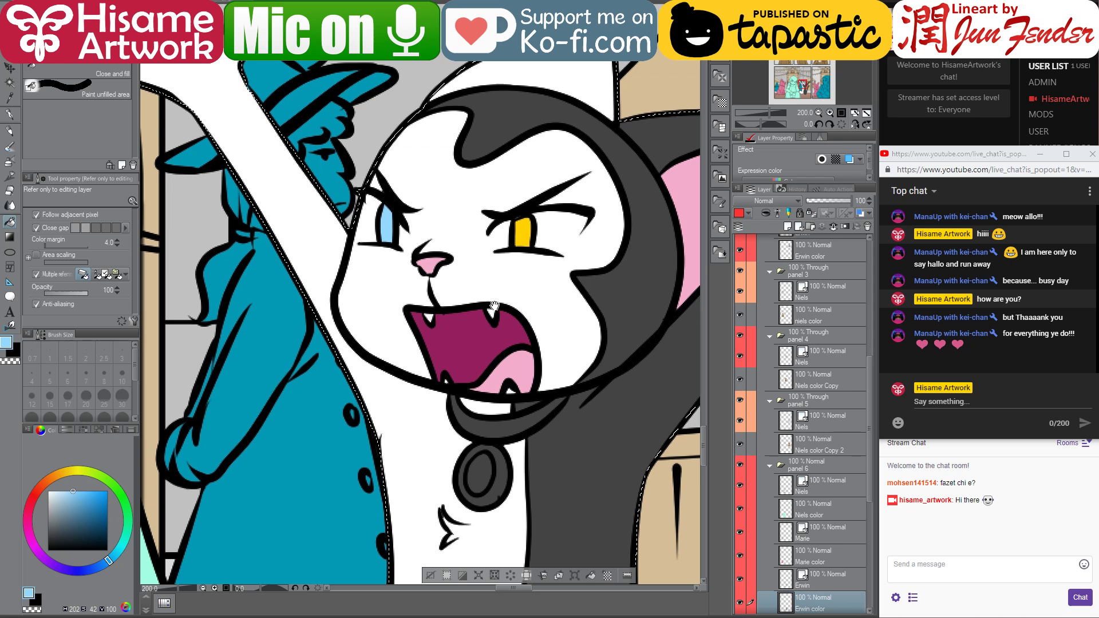
key("ctrl+Tab")
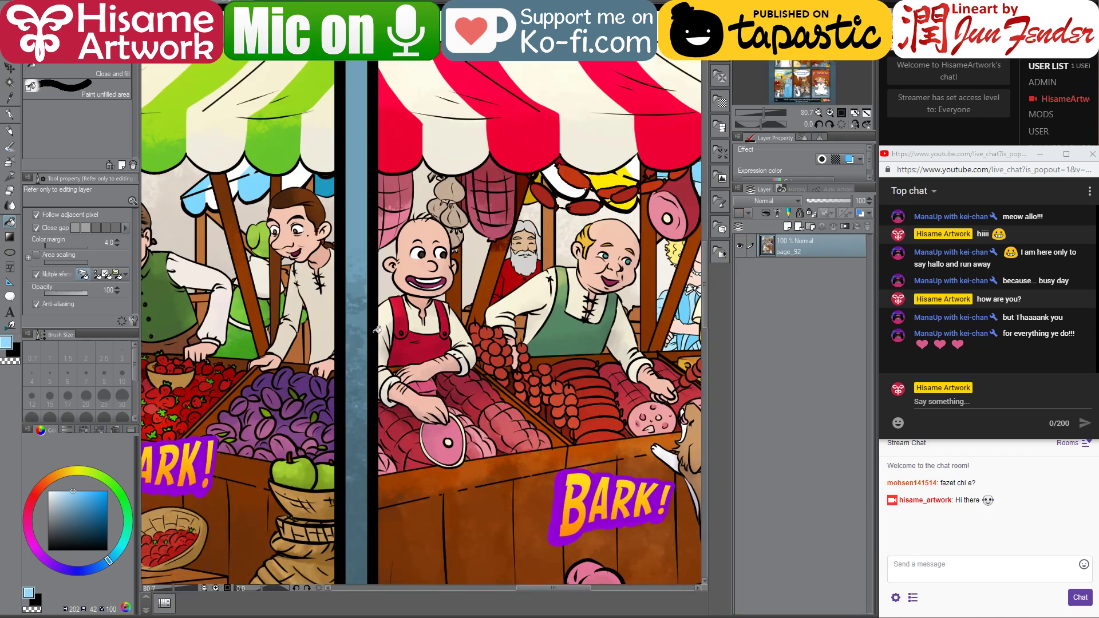
scroll(520, 324, "down", 5)
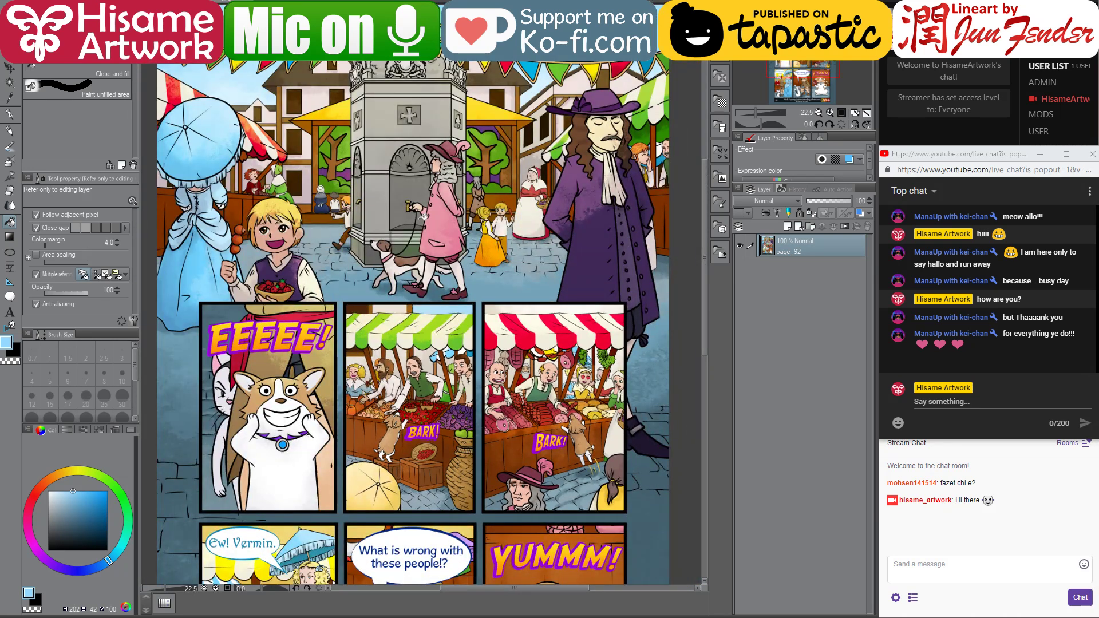
left_click_drag(454, 347, 501, 154)
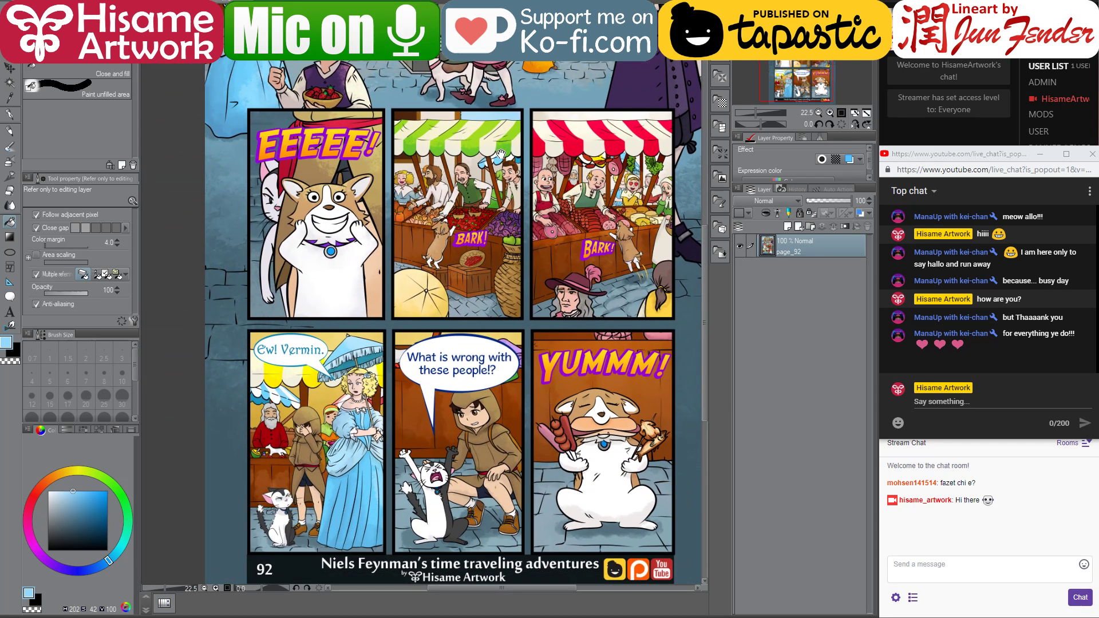
scroll(409, 563, "up", 4)
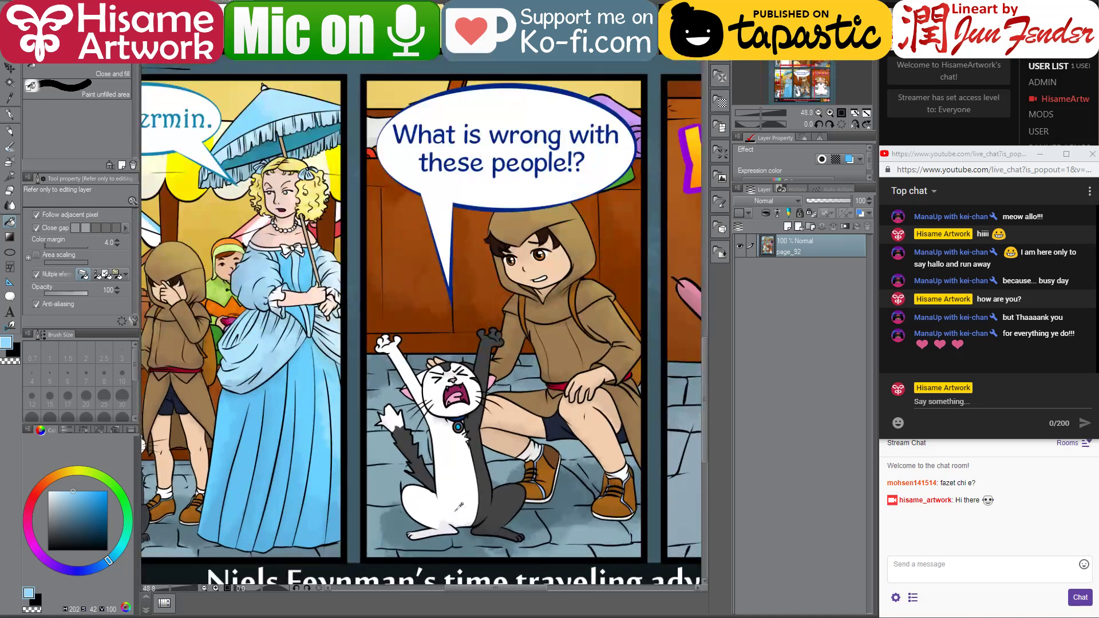
key("ctrl+Tab")
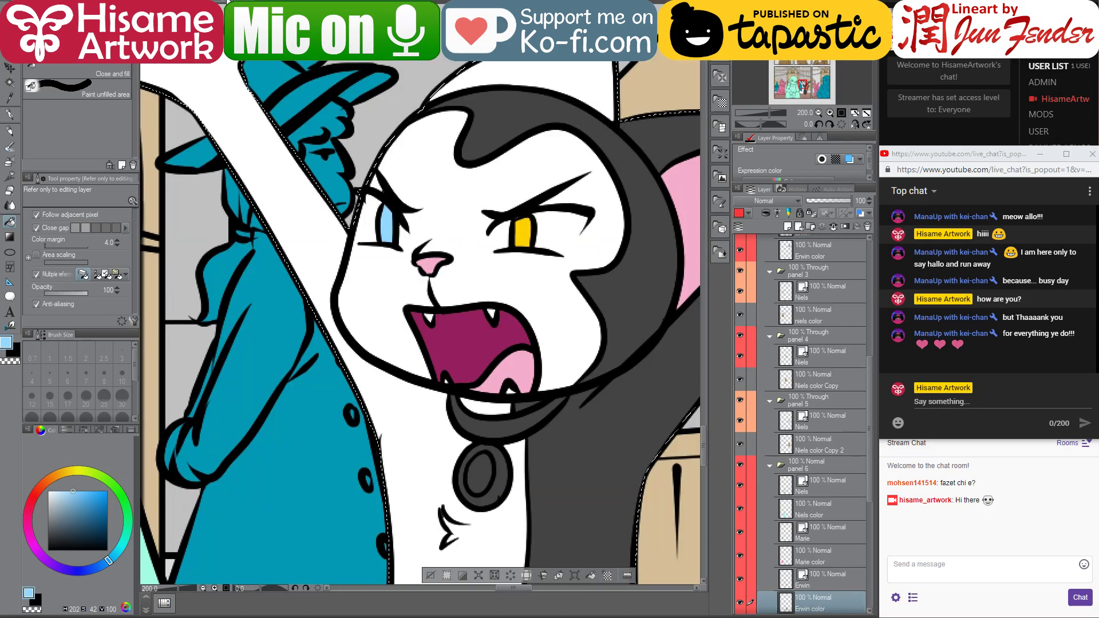
key("ctrl+Tab")
scroll(466, 408, "up", 4)
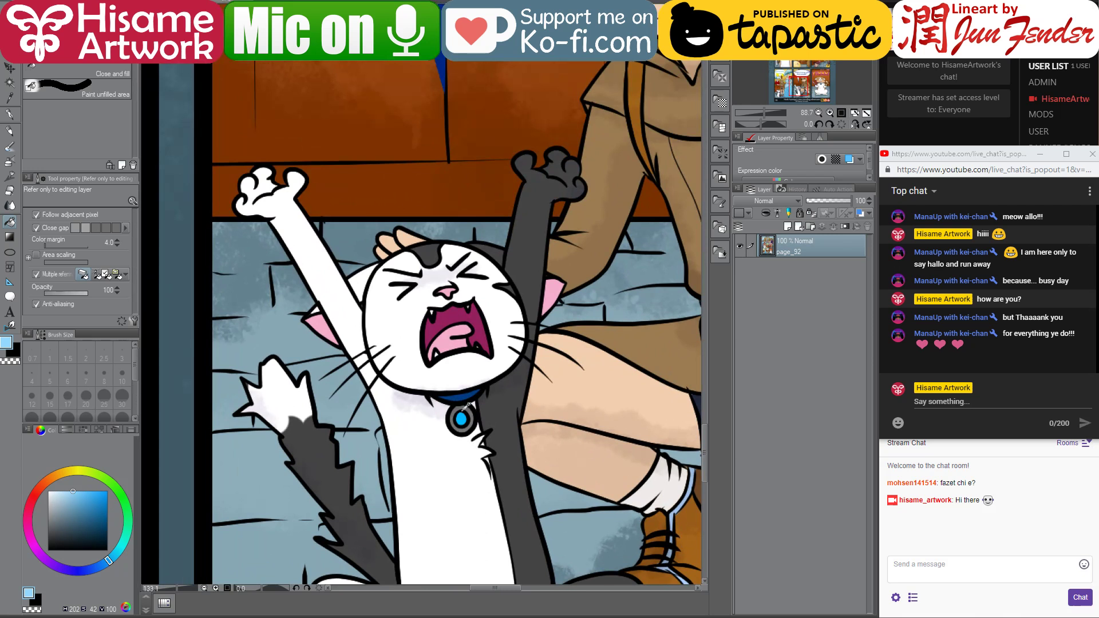
scroll(466, 407, "up", 4)
left_click(464, 388, "alt")
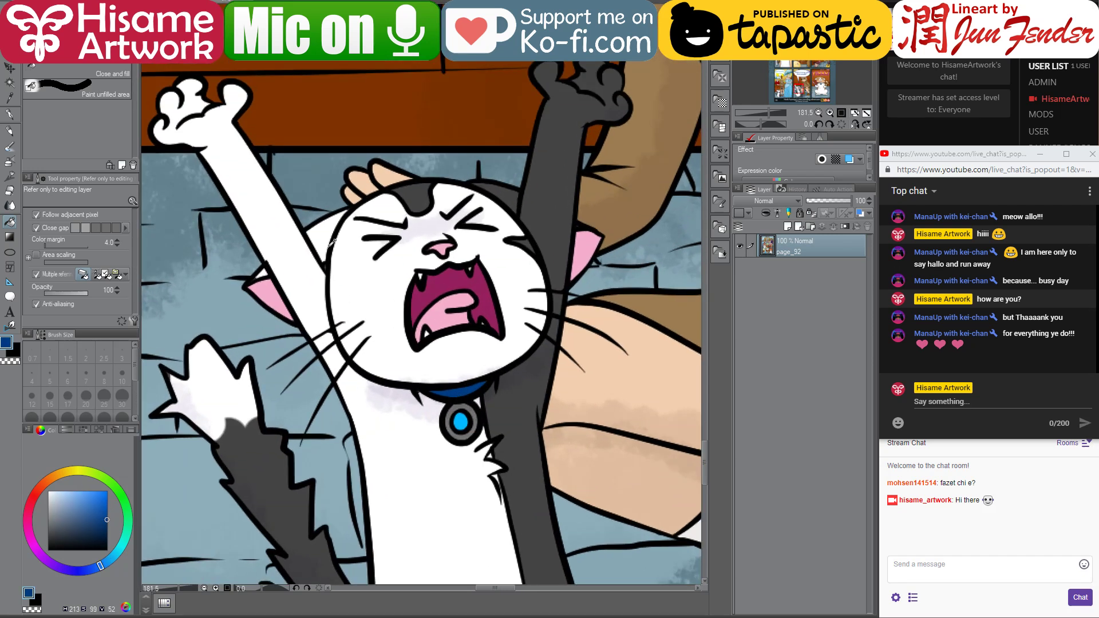
key("ctrl+Tab")
left_click(494, 433)
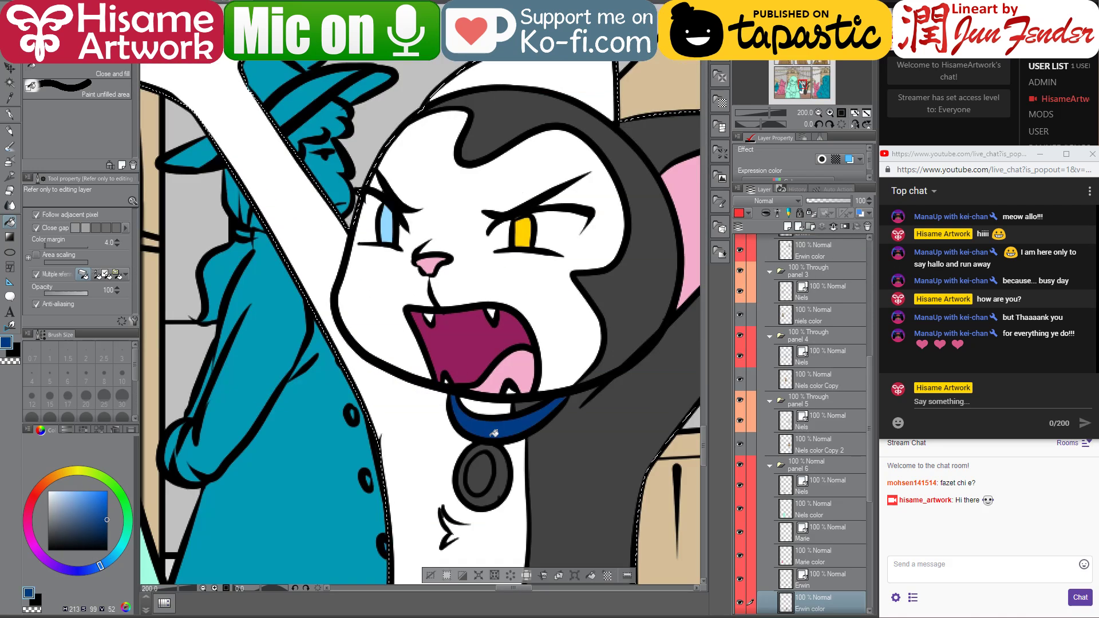
- Fill the rim of the cat's collar pendant with light grey and its centre with bright blue
left_click(47, 510)
left_click(499, 490)
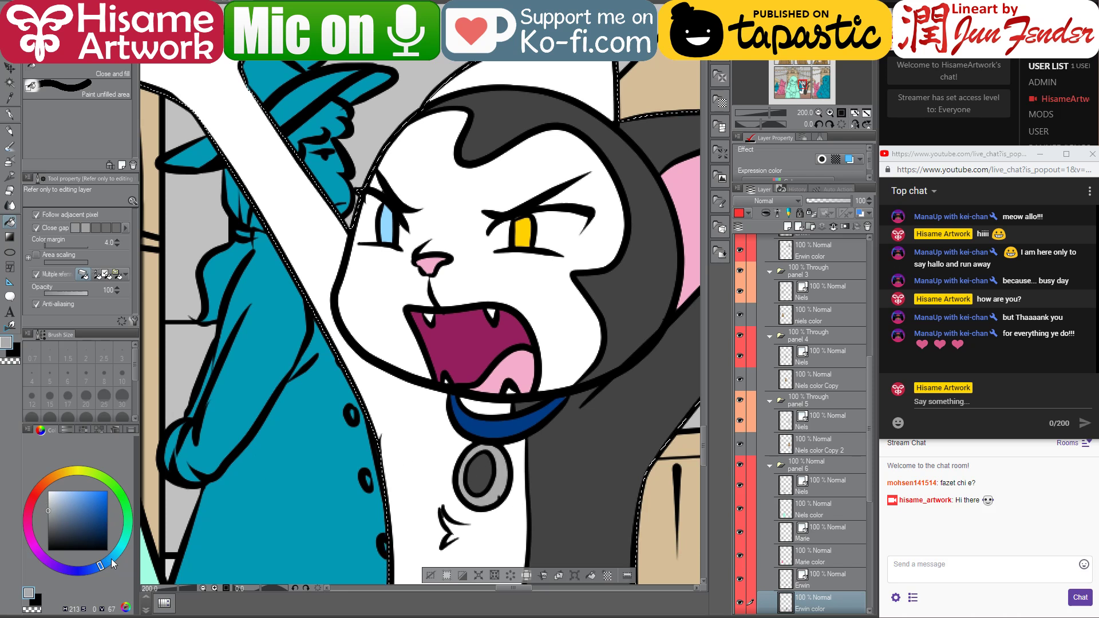
left_click(112, 559)
left_click(108, 491)
left_click(479, 471)
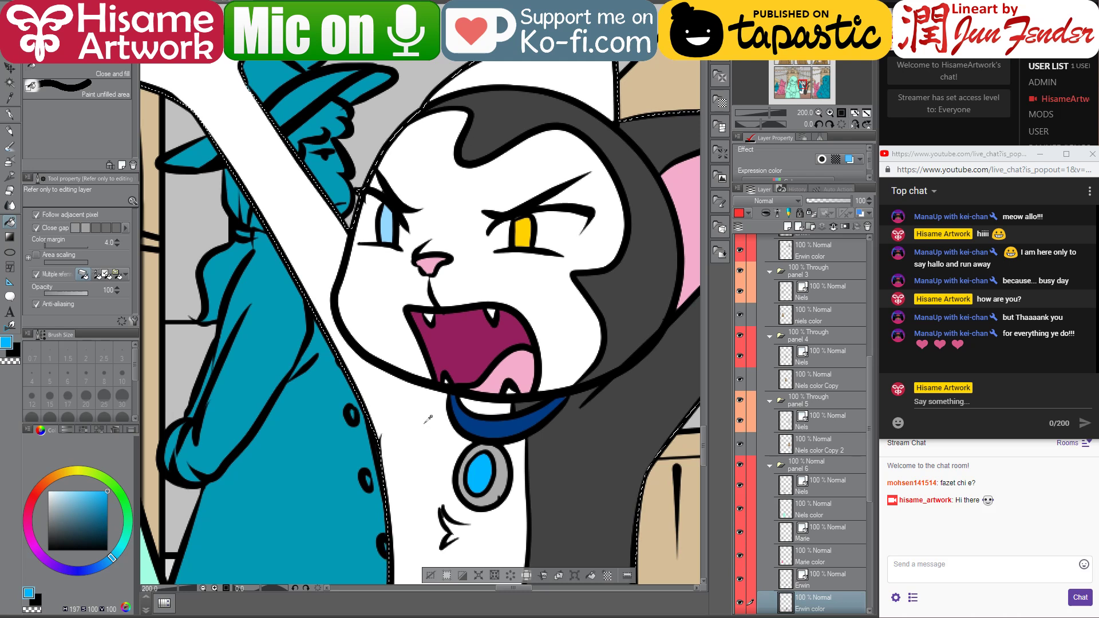
- Sample the white from the cat's chest and fill the tip of its tail with it
scroll(427, 420, "down", 5)
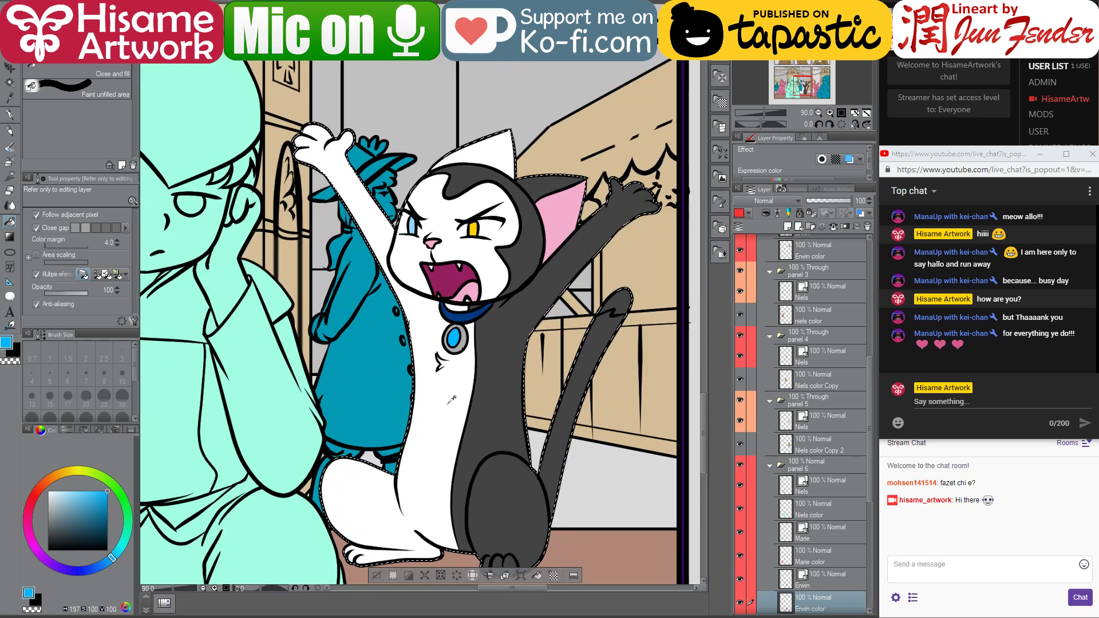
left_click(450, 400, "alt")
scroll(515, 396, "down", 2)
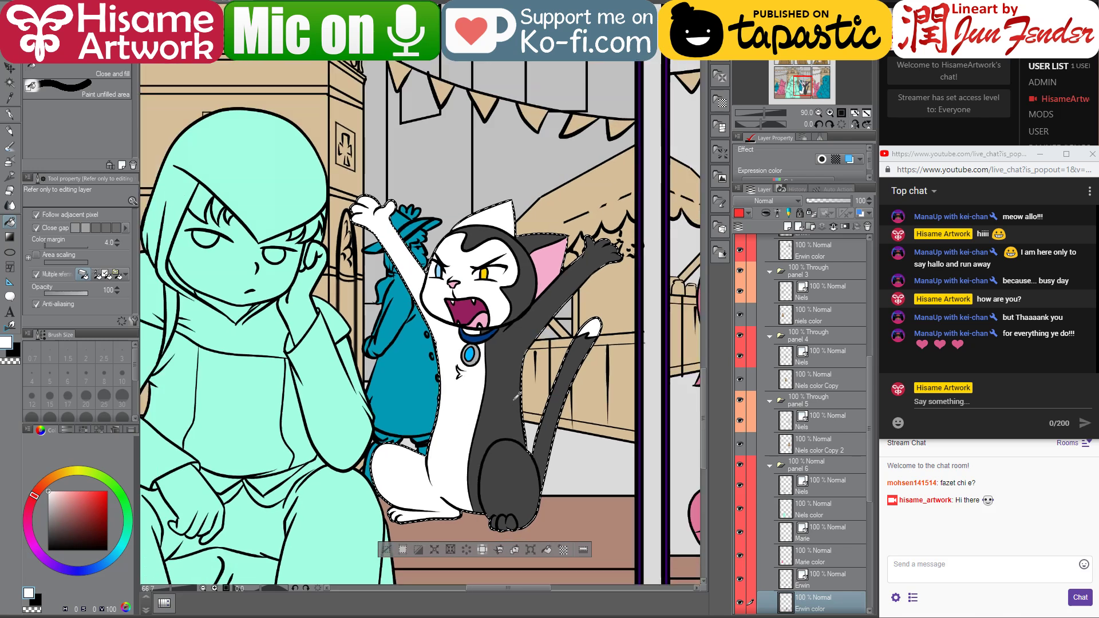
scroll(515, 396, "down", 2)
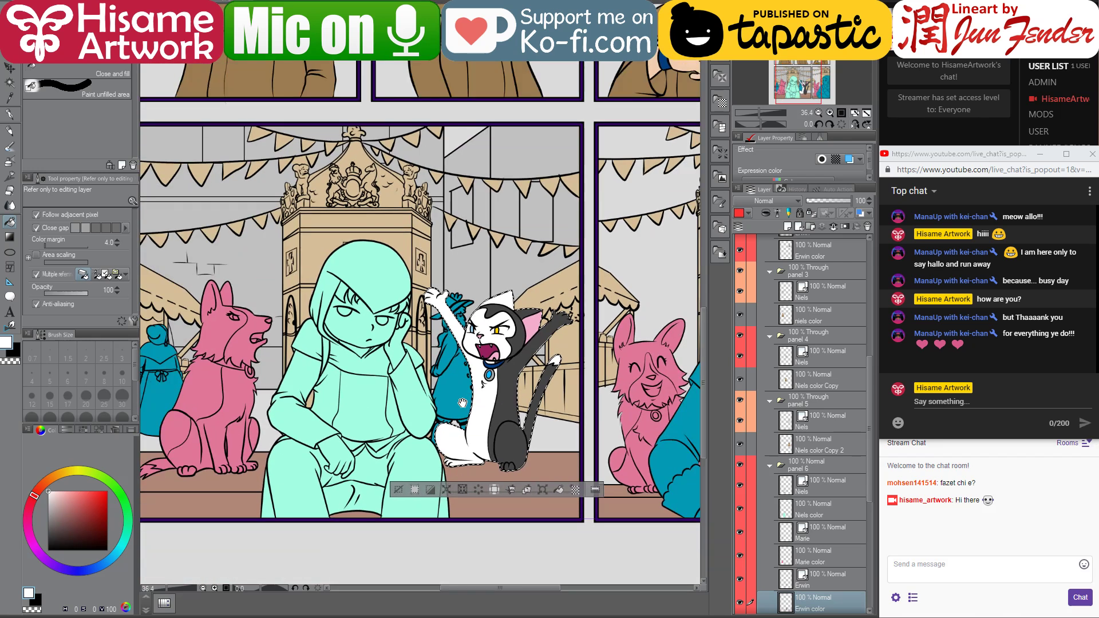
- Make the panel 6 Marie color layer active and select the dog's silhouette from its contents
left_click_drag(462, 402, 583, 437)
left_click(784, 560)
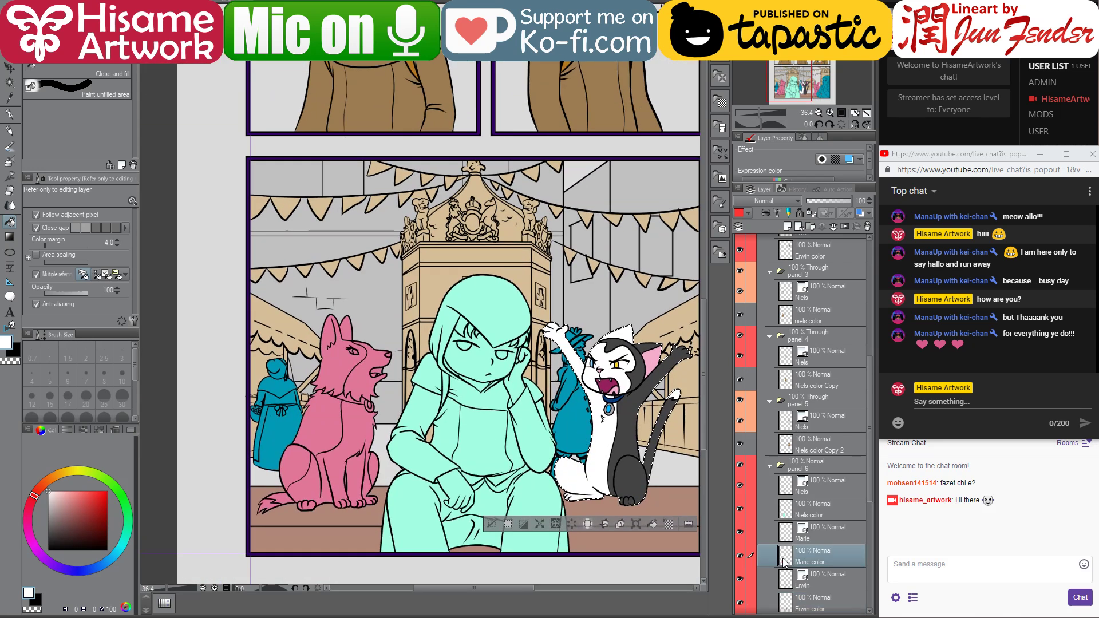
left_click(784, 561, "ctrl")
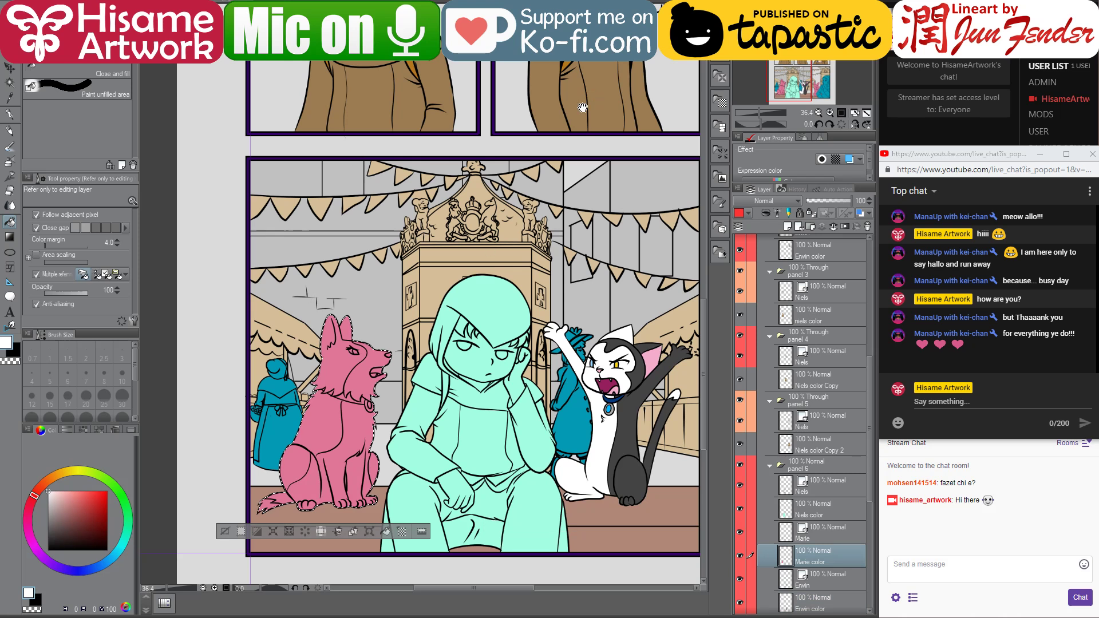
- Sample the orange-brown fur colour from the dog in panel 1 and paint the whole panel 6 dog with it using the G-pen
left_click_drag(583, 107, 585, 528)
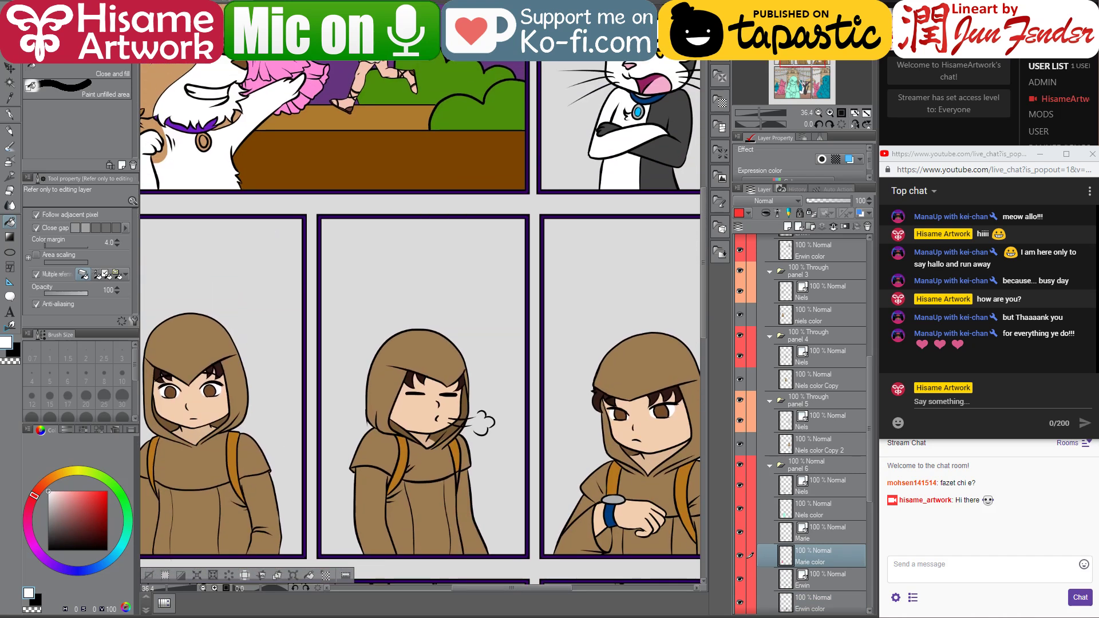
left_click(269, 446, "alt")
left_click_drag(269, 446, 359, 343)
left_click_drag(261, 572, 457, 298)
left_click_drag(481, 368, 414, 351)
scroll(426, 529, "up", 2)
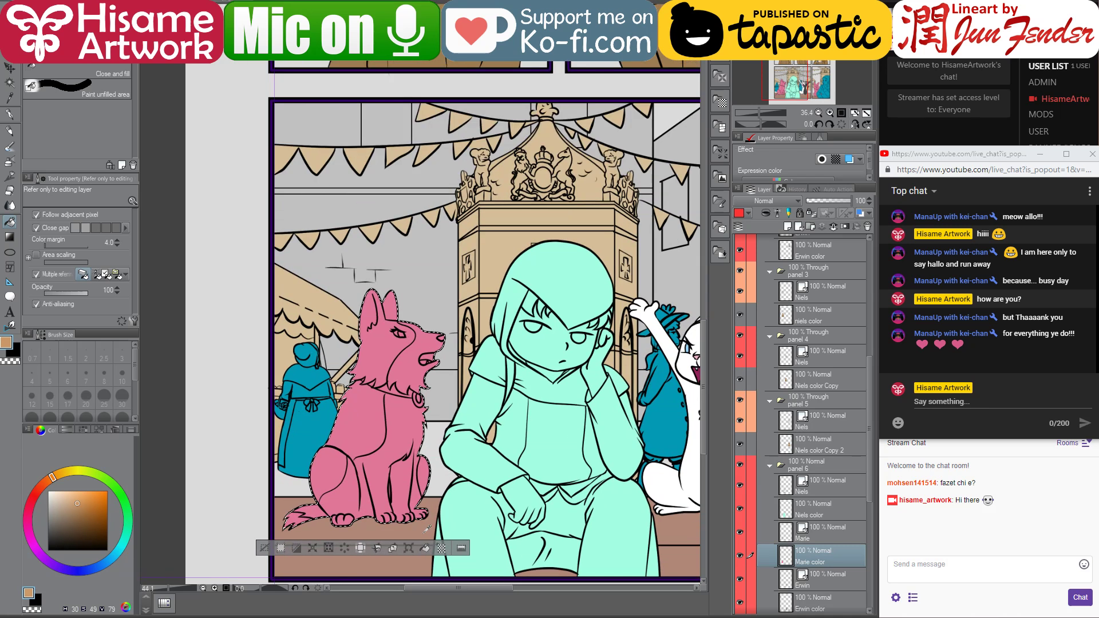
left_click(10, 115)
left_click_drag(389, 343, 355, 498)
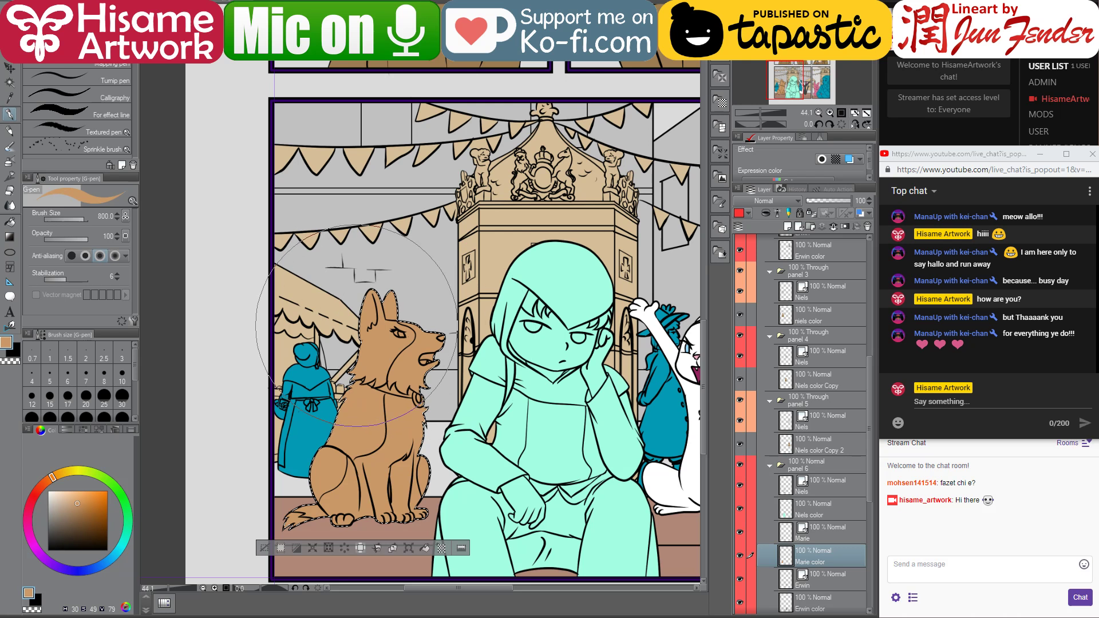
- Set the colour to white and fill the panel 6 dog's muzzle, chest, legs and tail tip with it
left_click_drag(73, 490, 26, 470)
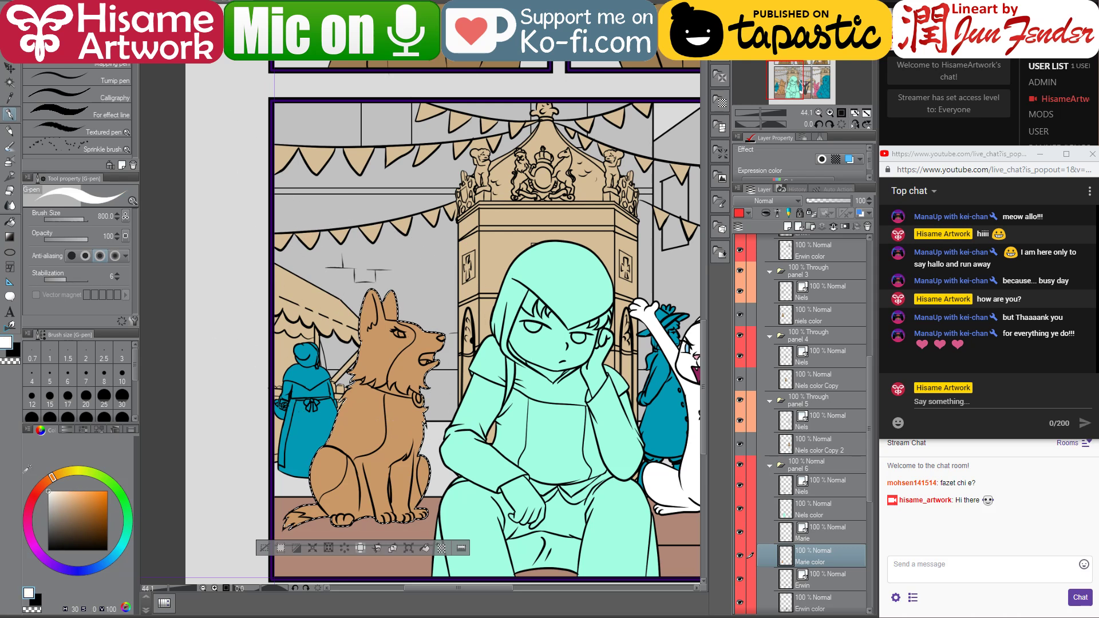
left_click(10, 222)
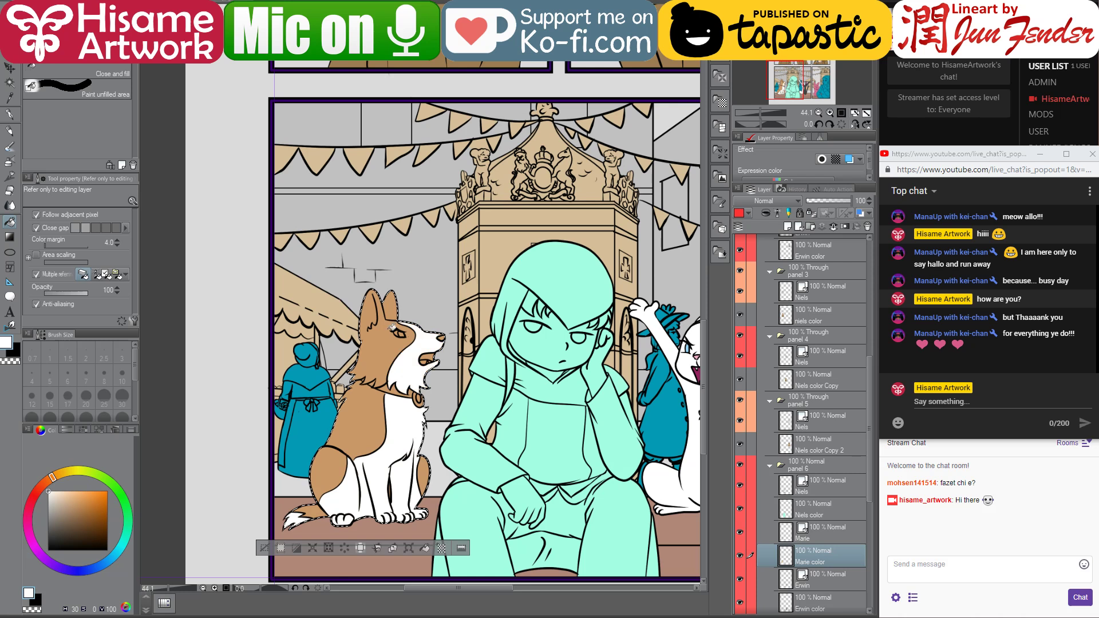
scroll(400, 359, "up", 5)
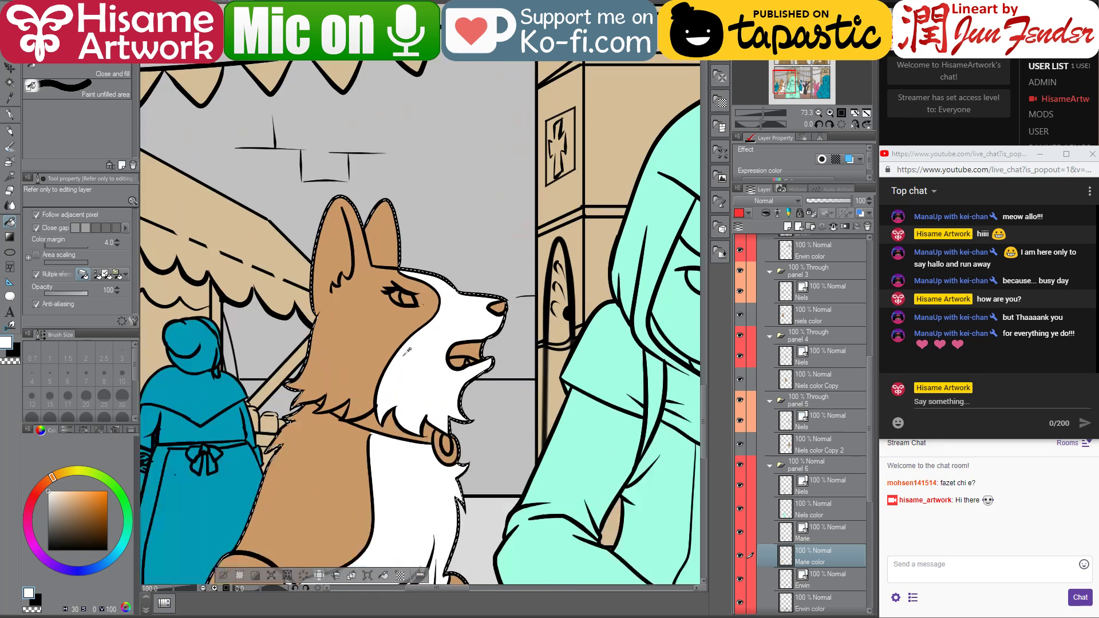
- Fill the panel 6 dog's tongue with pink sampled from the cat's tongue, and its teeth and eye white with white
scroll(396, 293, "down", 2)
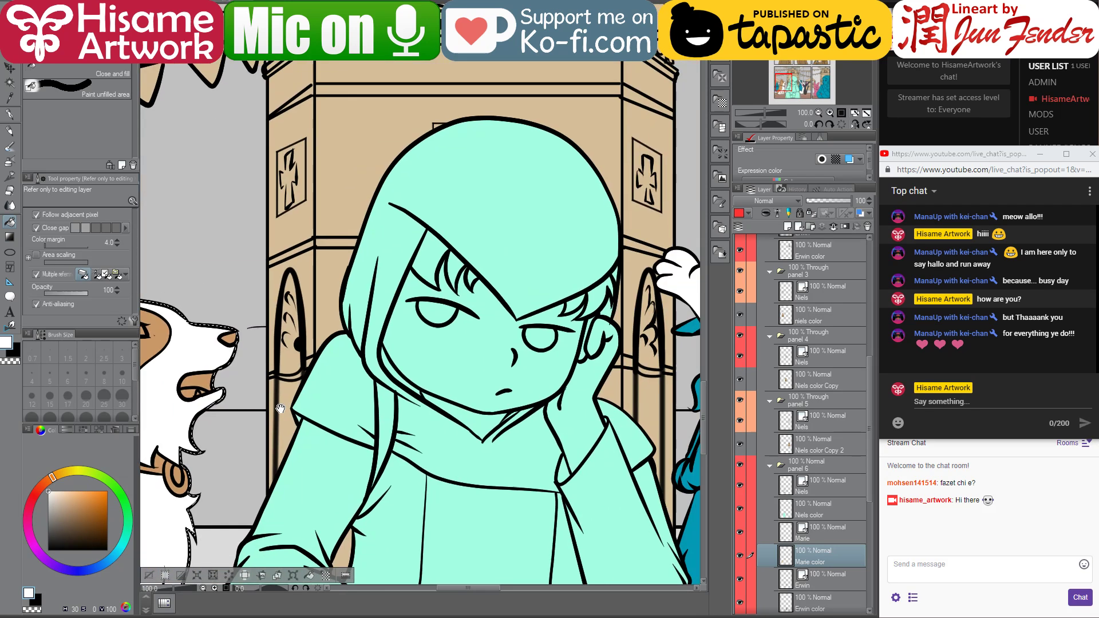
scroll(403, 444, "down", 1)
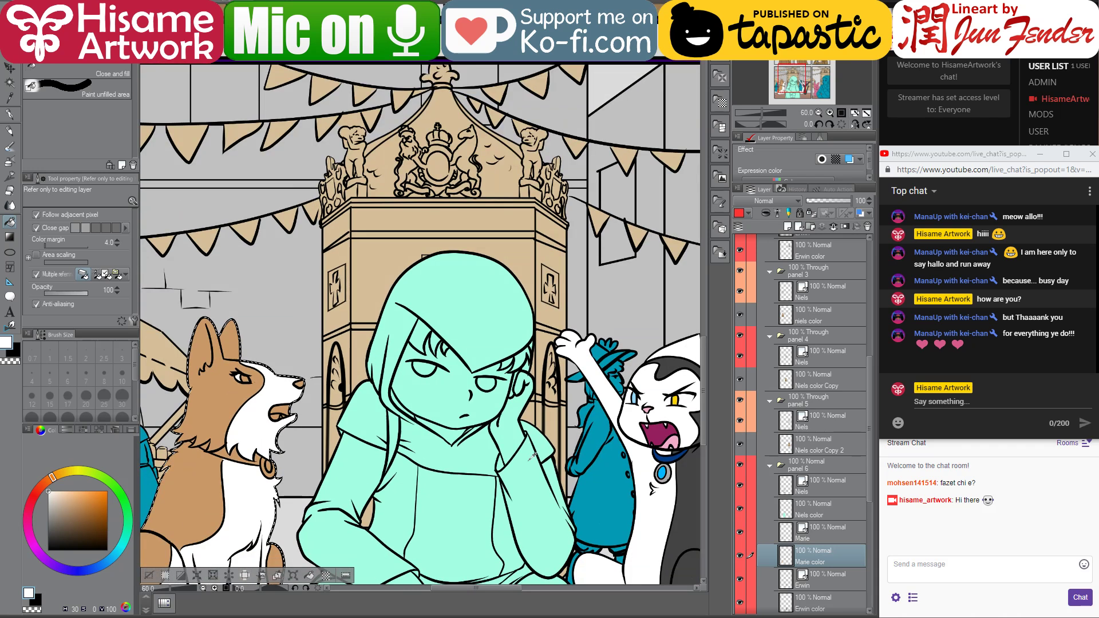
left_click(668, 436, "alt")
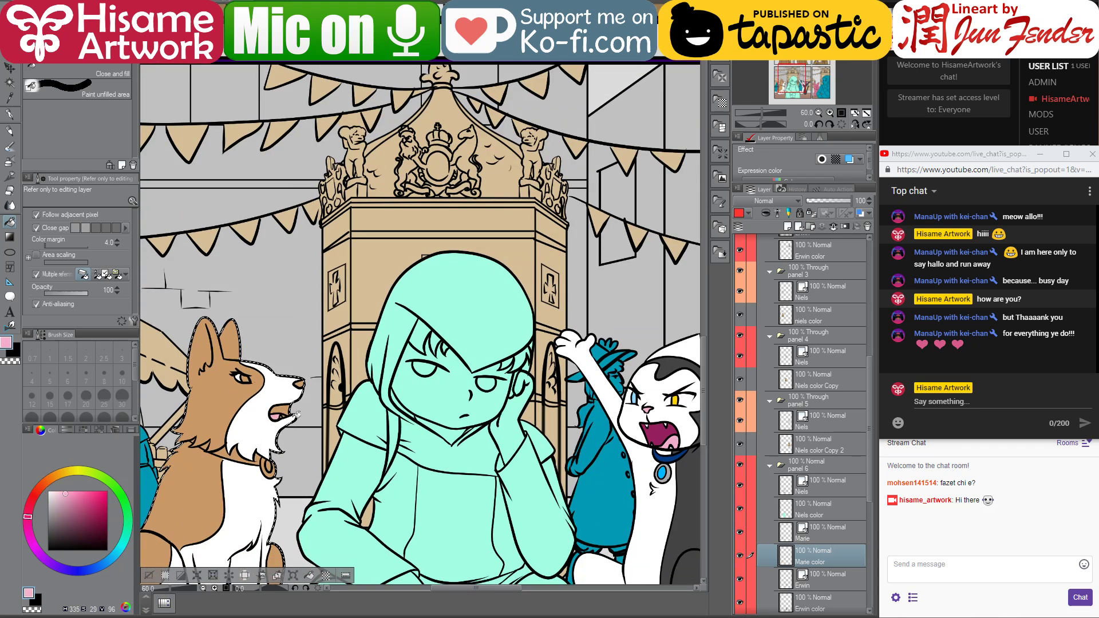
left_click(281, 423, "alt")
scroll(283, 414, "up", 6)
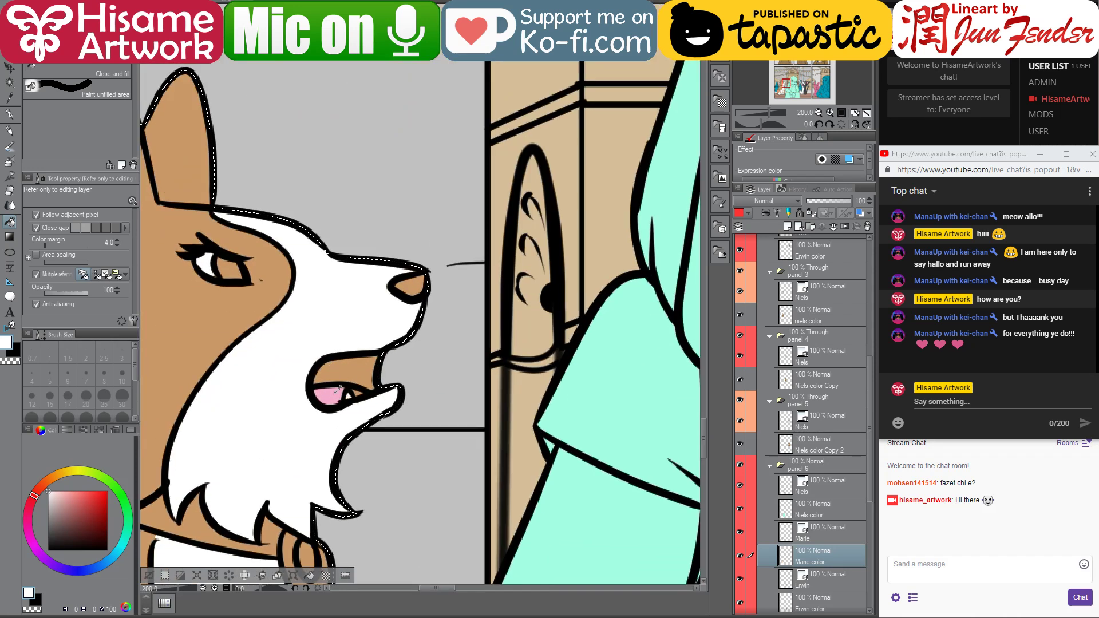
left_click(360, 391, "alt")
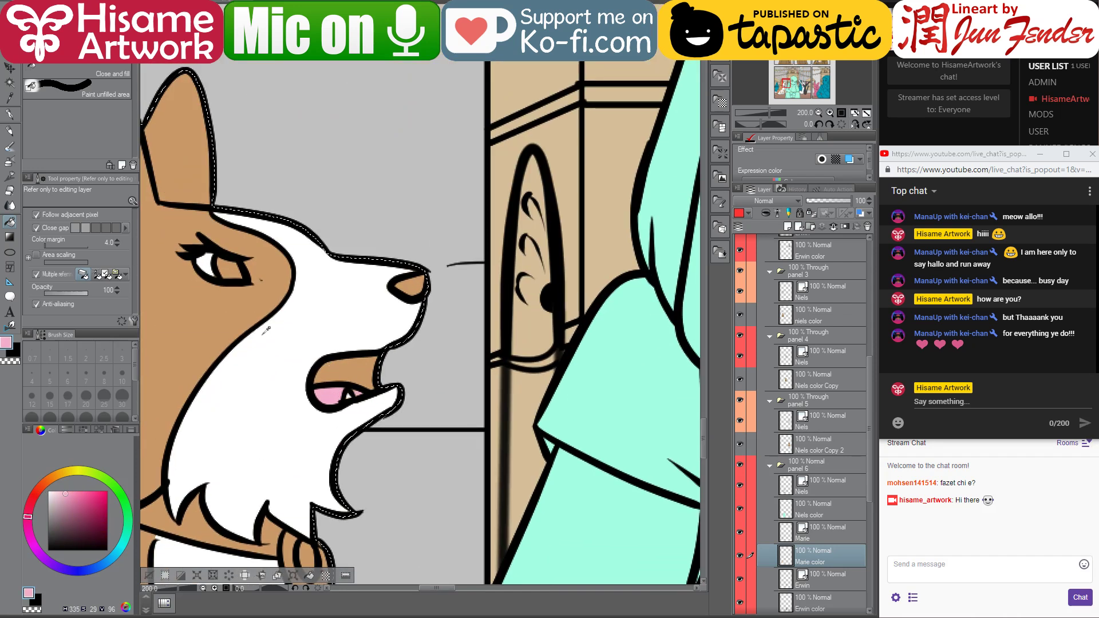
- Fill the panel 6 dog's nose and iris with dark brown and the inside of its mouth with dark magenta
scroll(259, 411, "down", 2)
scroll(259, 411, "down", 3)
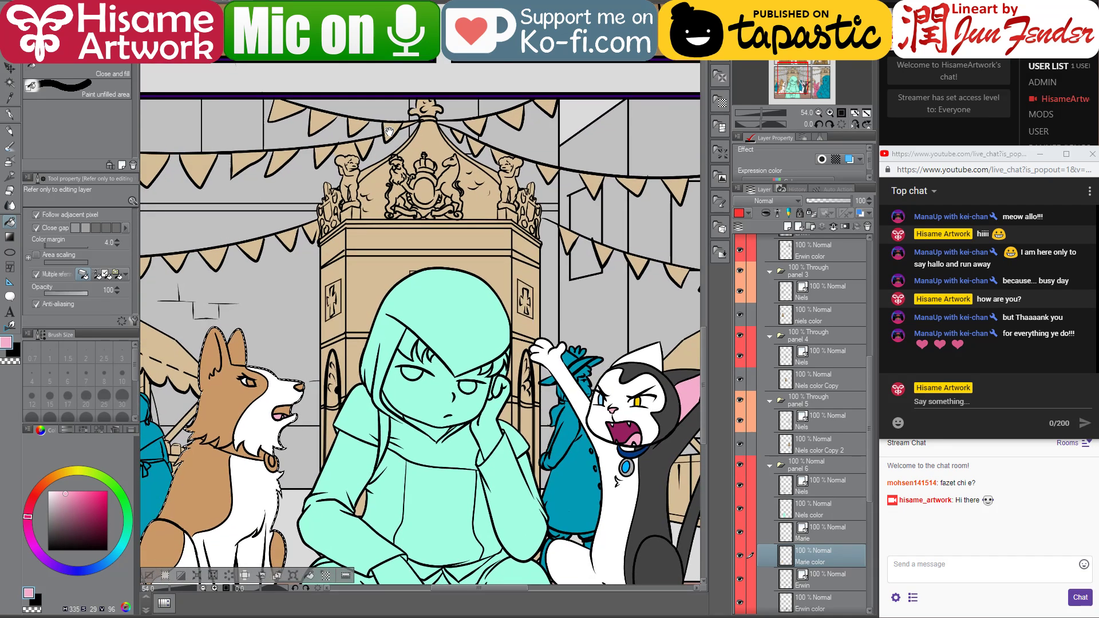
mouse_move(388, 126)
left_mouse_down()
mouse_move(419, 366)
mouse_move(424, 332)
mouse_move(387, 280)
left_mouse_up()
left_click(444, 332, "alt")
scroll(354, 357, "up", 5)
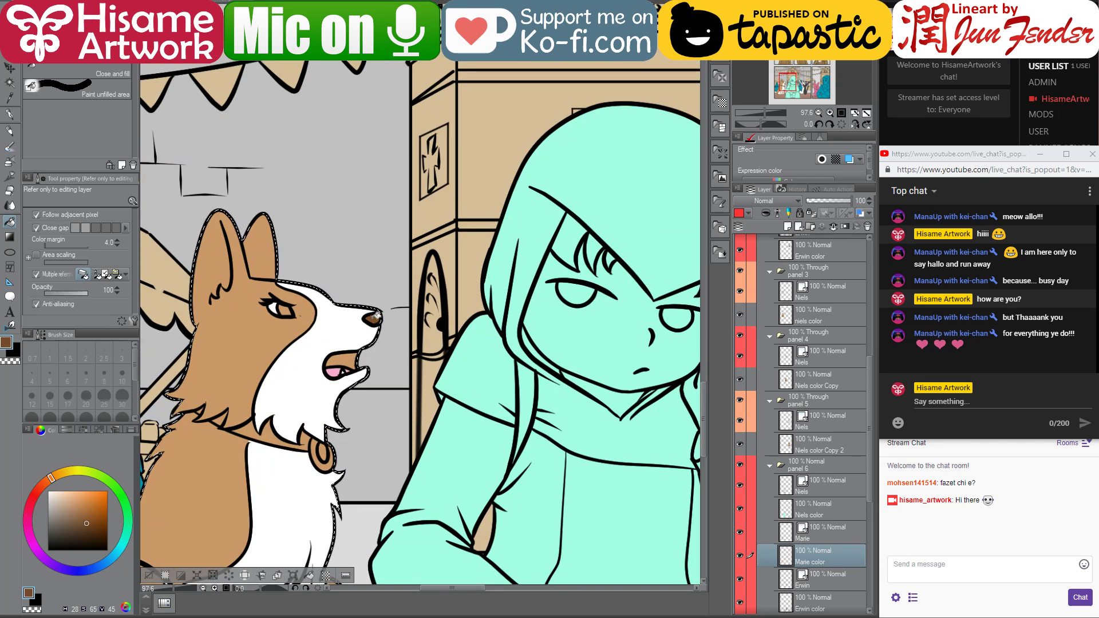
left_click_drag(296, 308, 303, 319)
mouse_move(594, 372)
left_mouse_down()
mouse_move(308, 361)
mouse_move(542, 346)
left_mouse_up()
left_click_drag(369, 344, 438, 340)
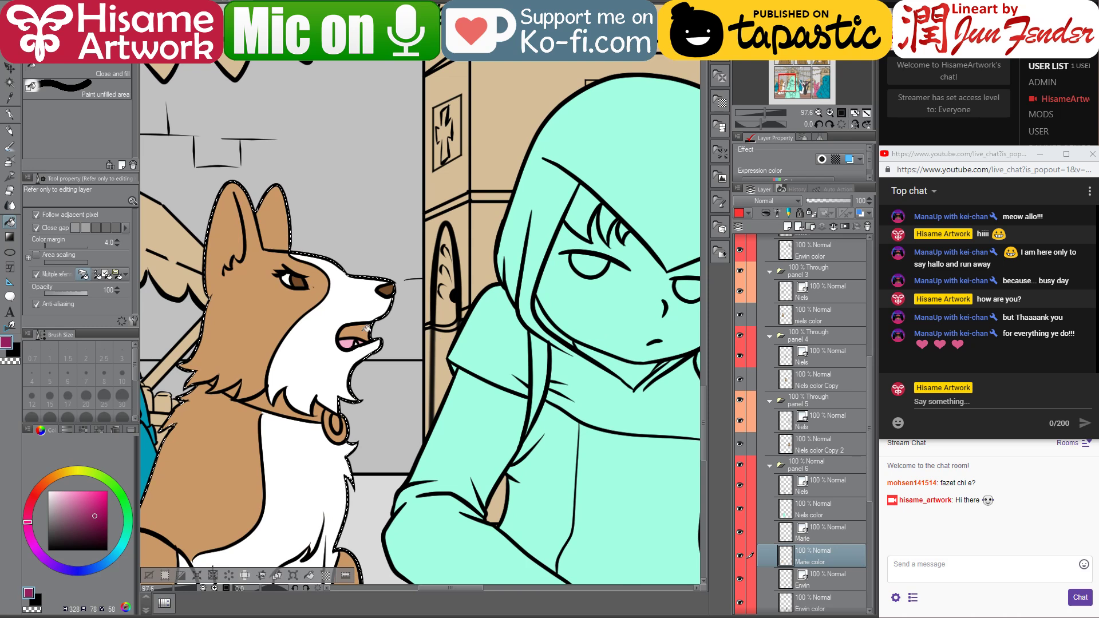
- Sample the purple from the dog's collar in the page_92 document and fill the panel 6 dog's collar with it
left_click(222, 3)
scroll(447, 297, "down", 5)
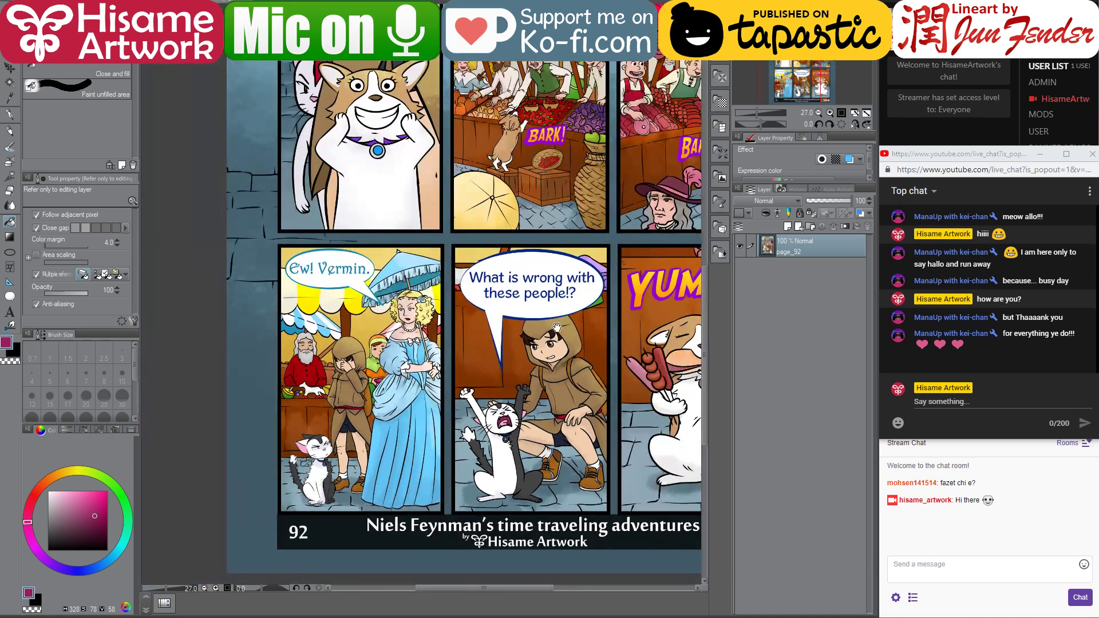
left_click_drag(557, 328, 430, 458)
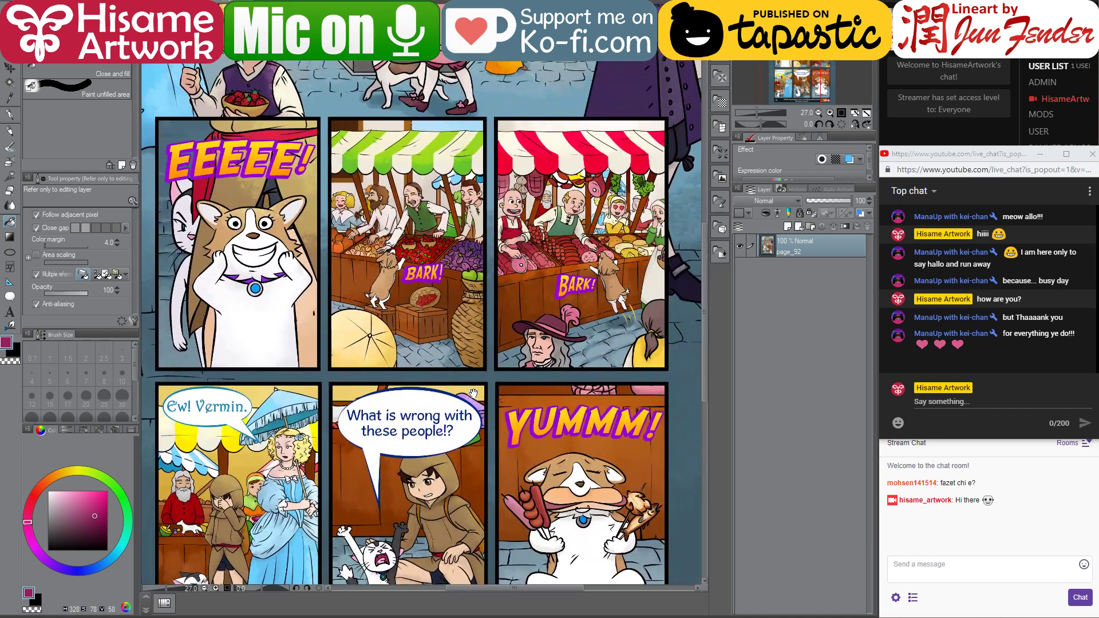
left_click_drag(423, 267, 429, 305)
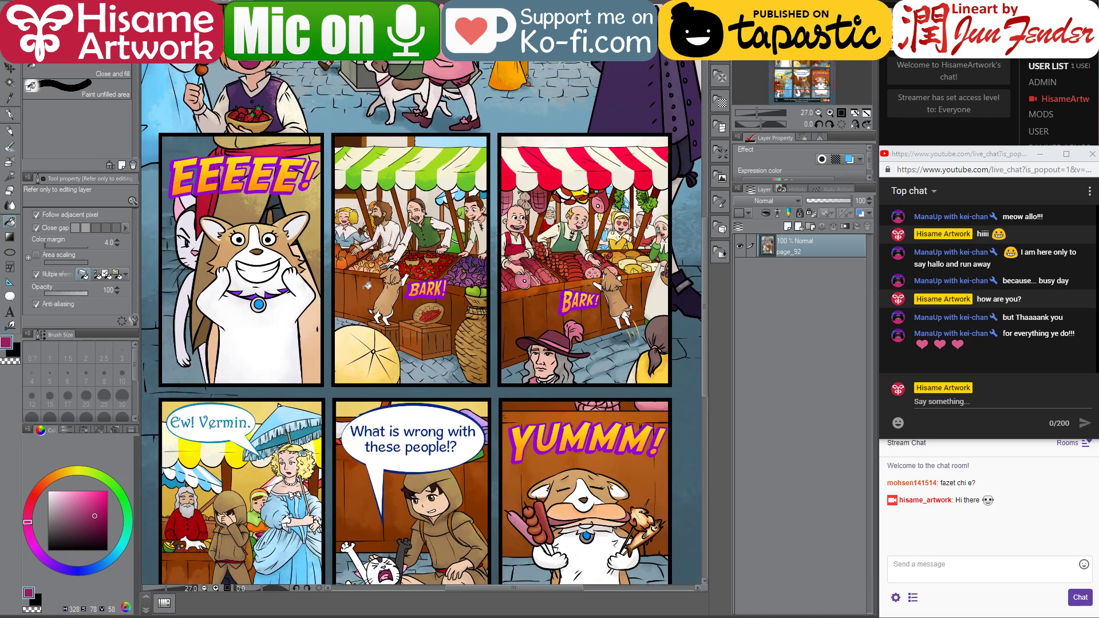
scroll(367, 286, "up", 5)
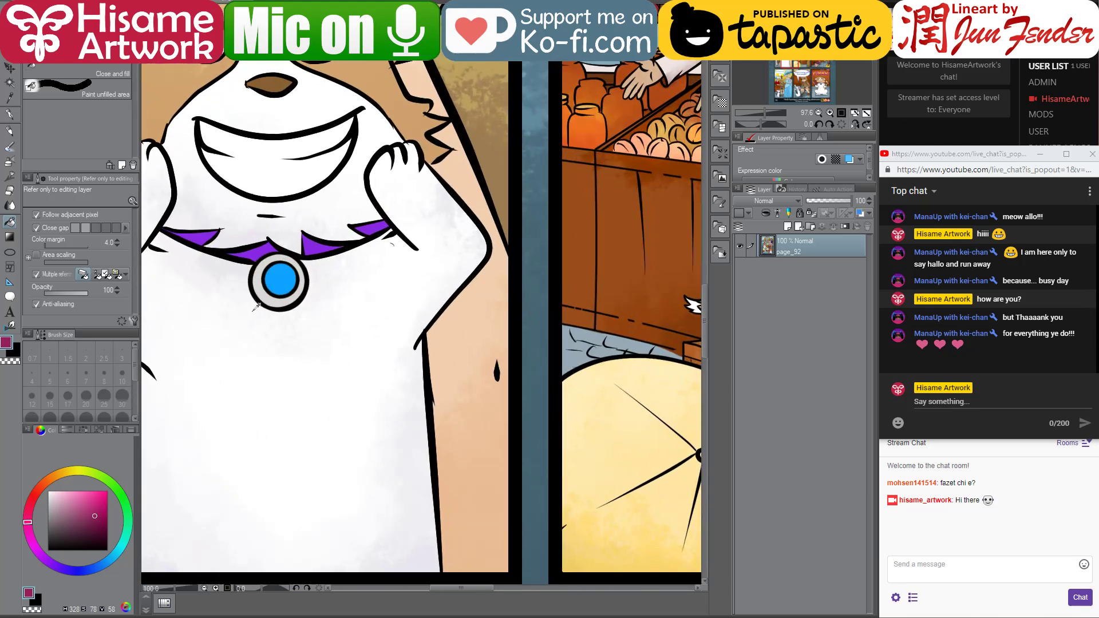
scroll(256, 308, "up", 1)
left_click(245, 227, "alt")
key("ctrl+Tab")
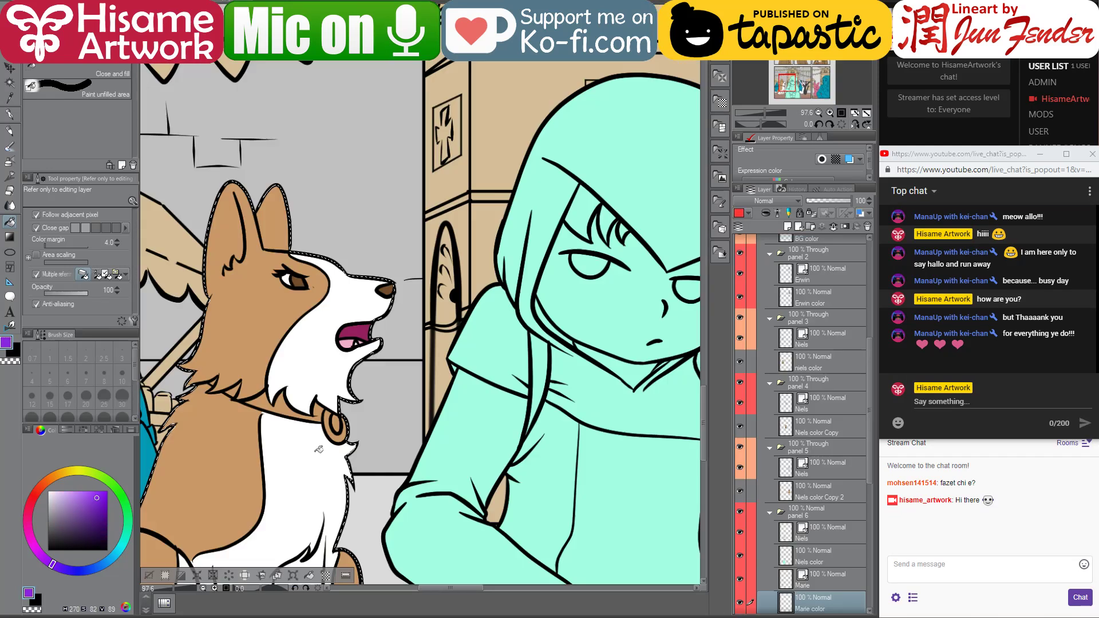
left_click(293, 403)
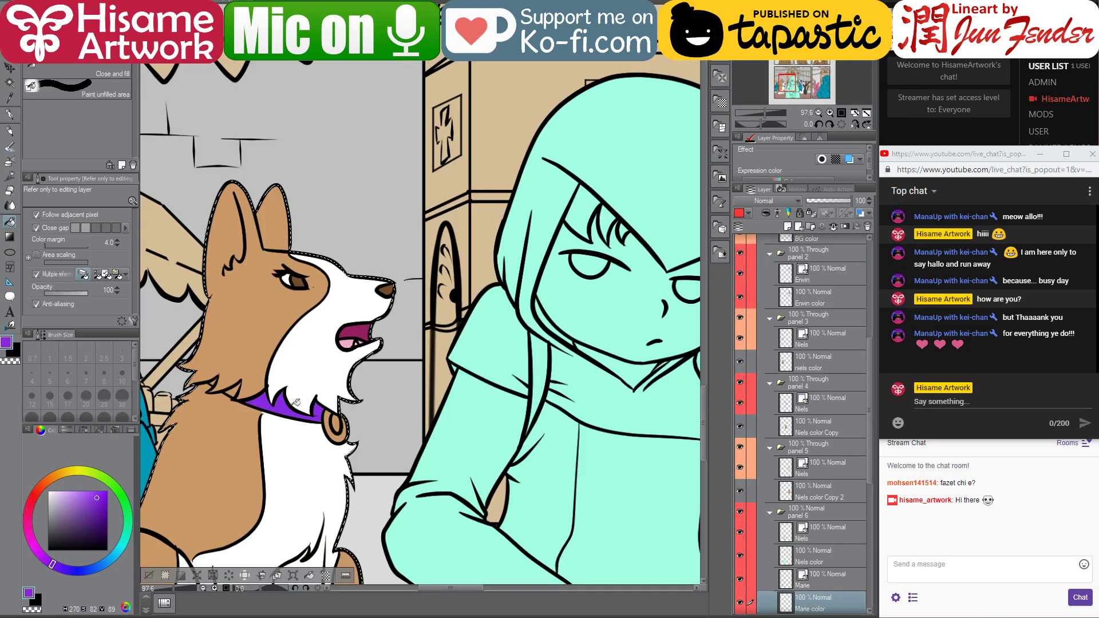
left_click(233, 385)
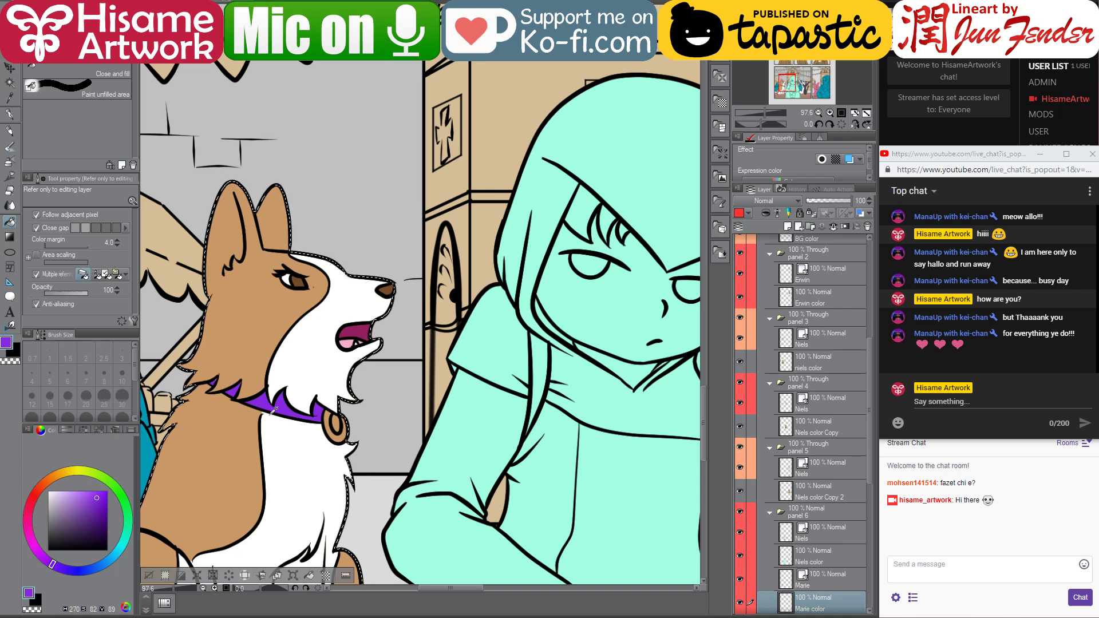
- Fill the dog's collar tag with a grey rim and a bright blue centre, and clear the selection
scroll(275, 410, "up", 3)
left_click_drag(52, 515, 31, 510)
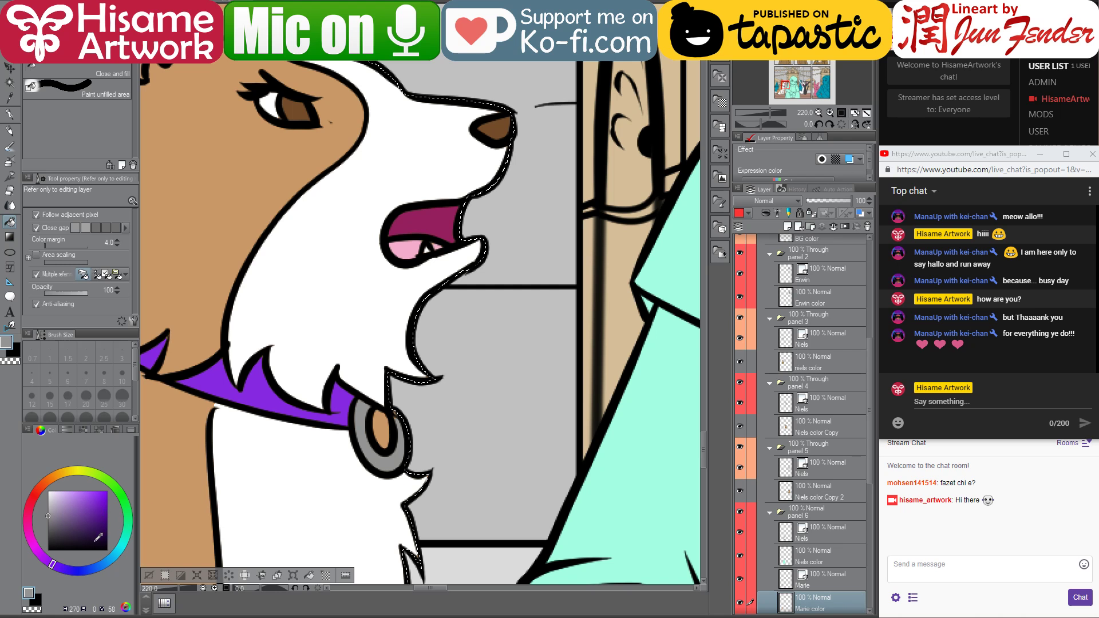
left_click(105, 564)
left_click_drag(107, 514, 112, 478)
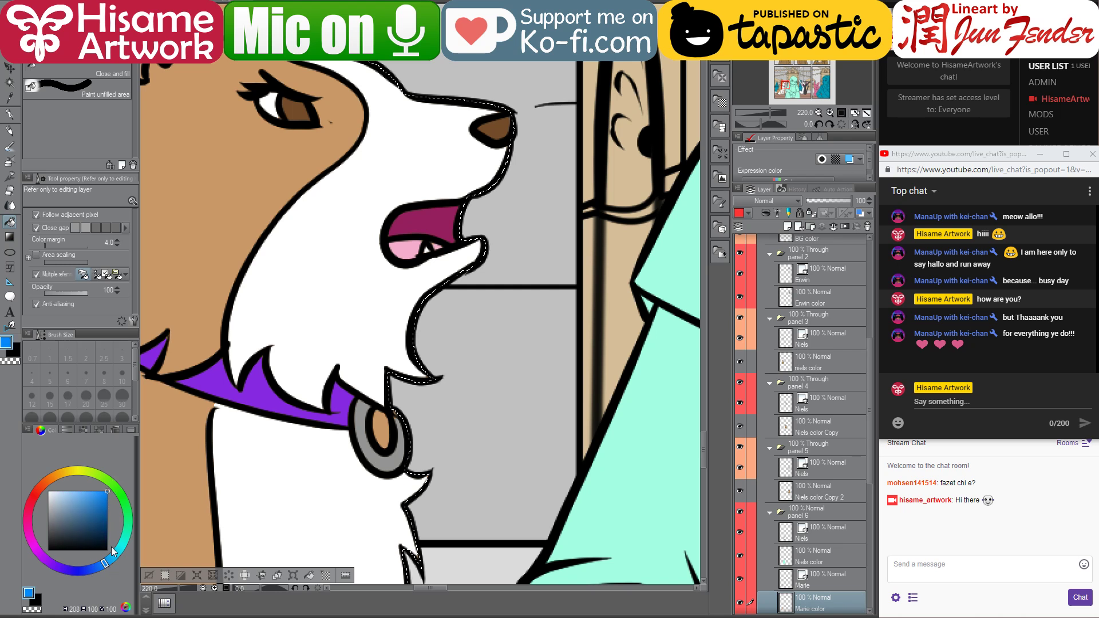
left_click(380, 429)
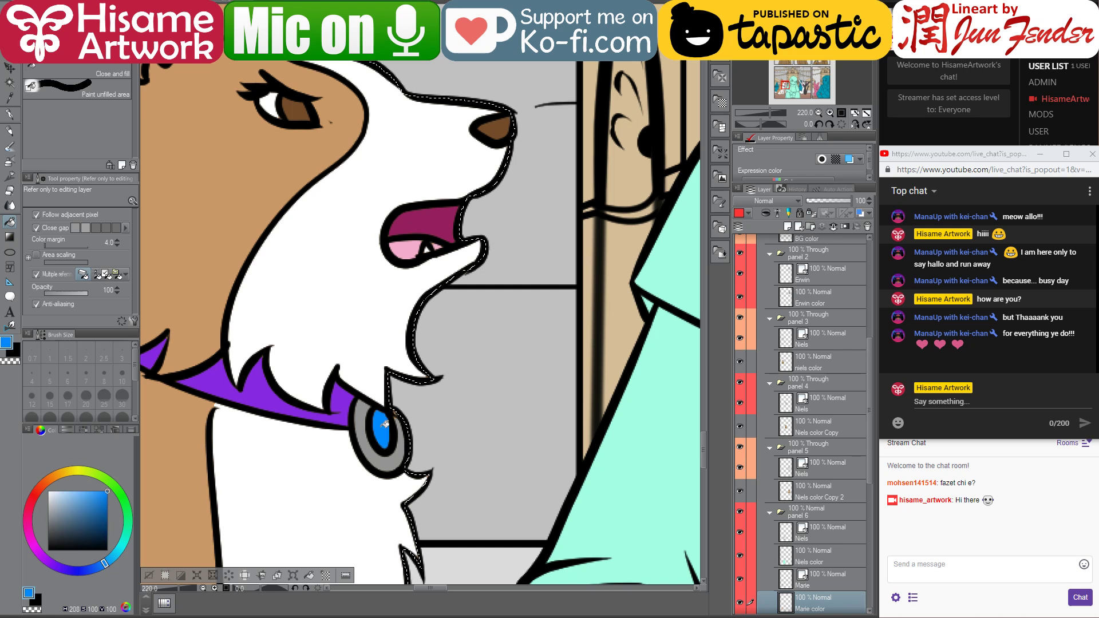
scroll(450, 450, "down", 4)
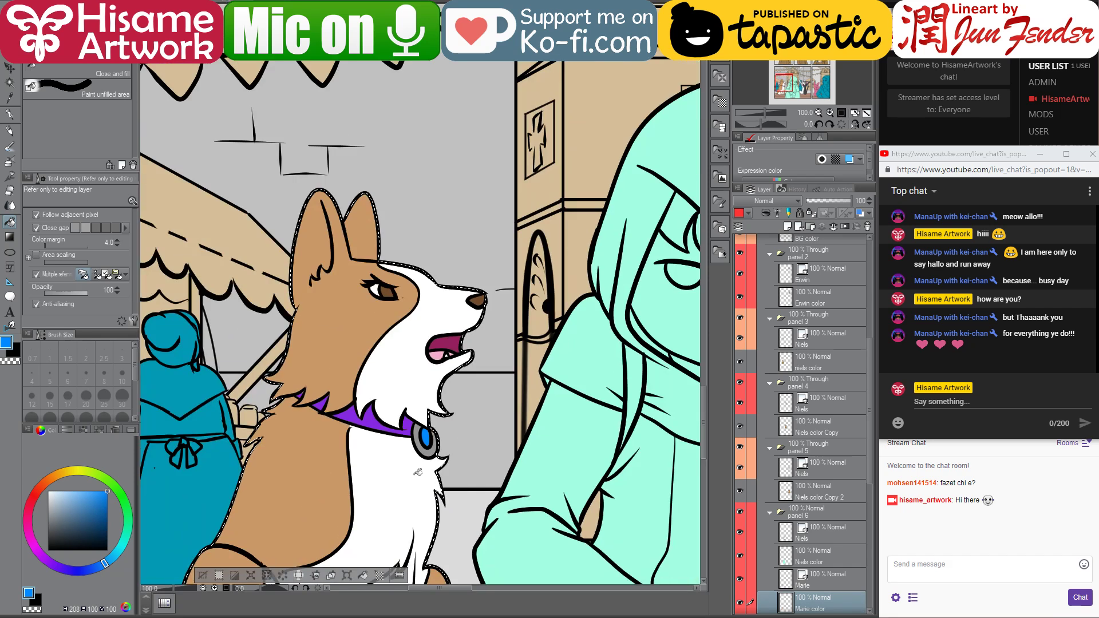
left_click(384, 501)
key("ctrl+z")
left_click_drag(437, 490, 143, 217)
scroll(540, 254, "down", 3)
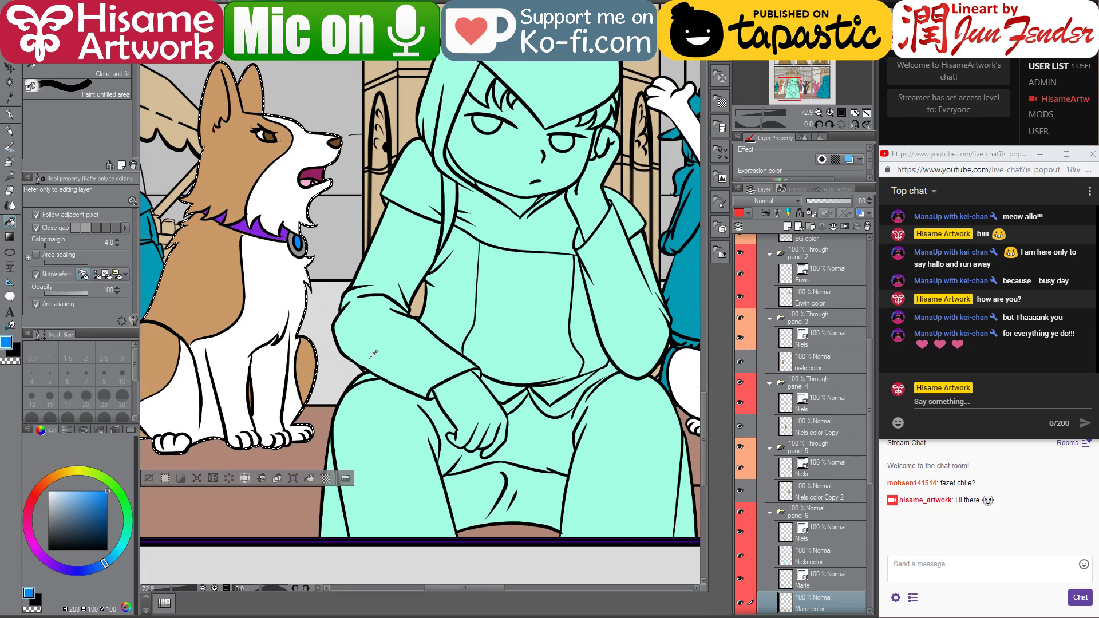
left_click_drag(539, 253, 505, 322)
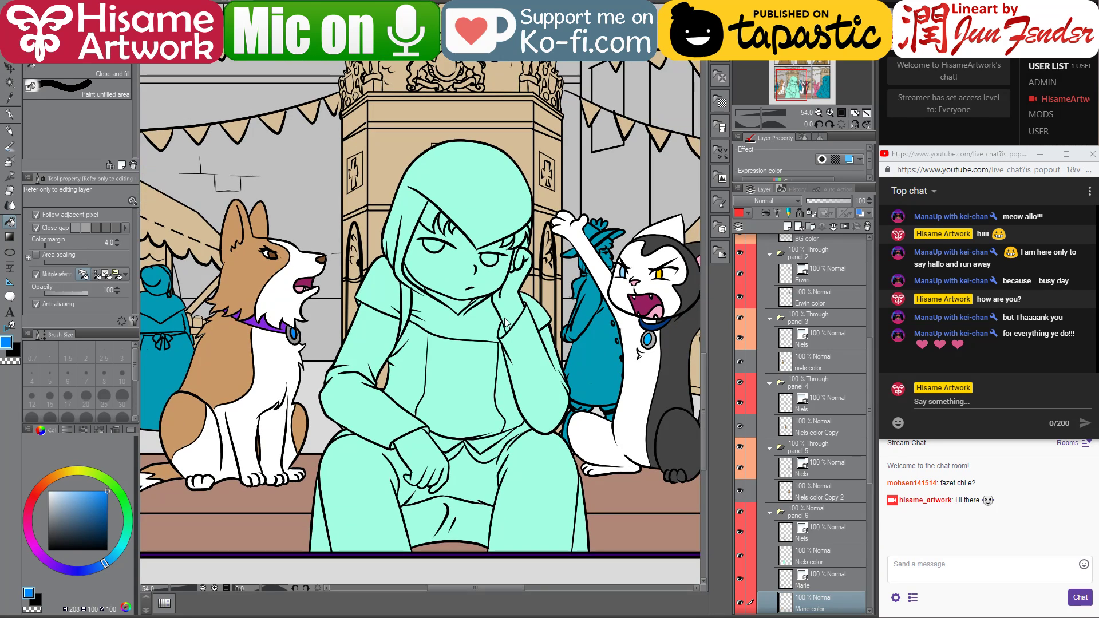
- Make the panel 6 Niels line layer active and set up the G-pen with black at brush size 17
left_click(825, 532)
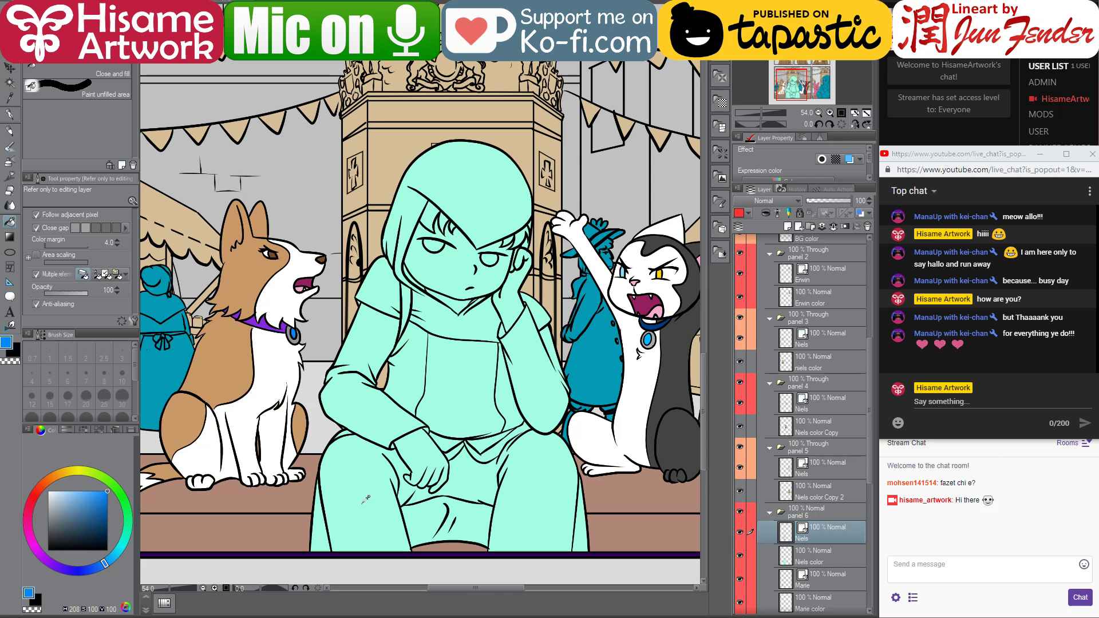
scroll(395, 526, "up", 1)
left_click(10, 119)
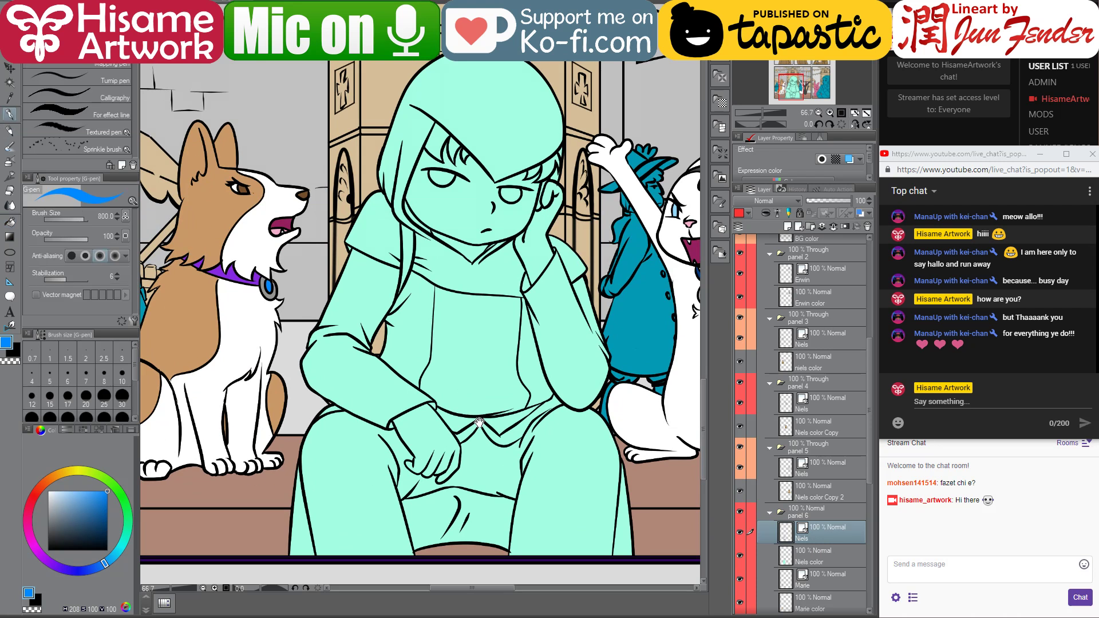
scroll(509, 428, "up", 2)
scroll(511, 425, "up", 2)
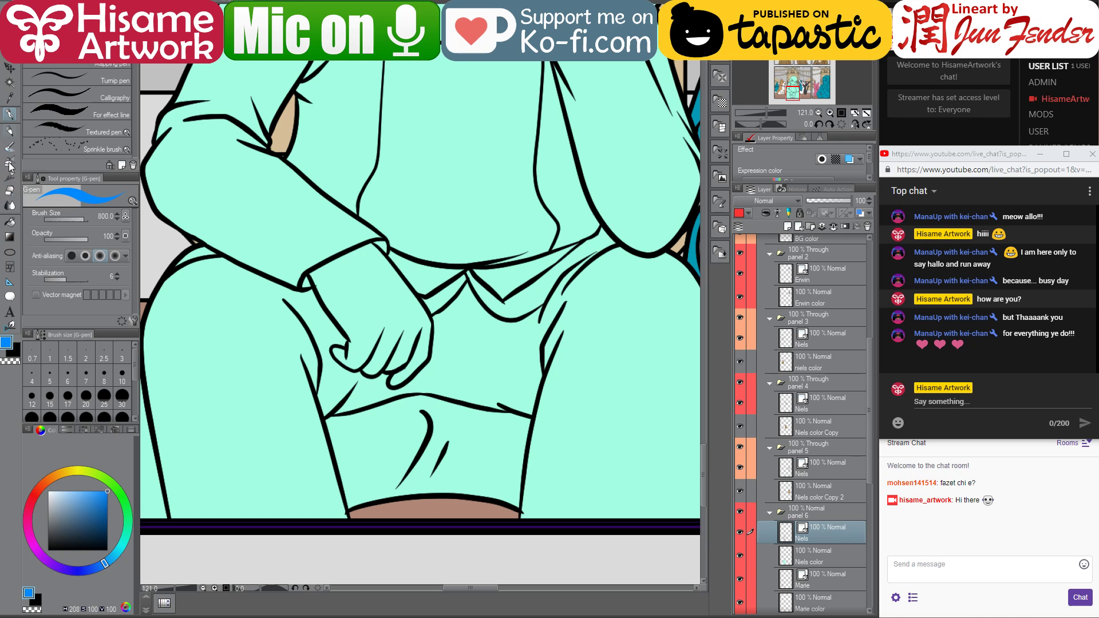
key("x")
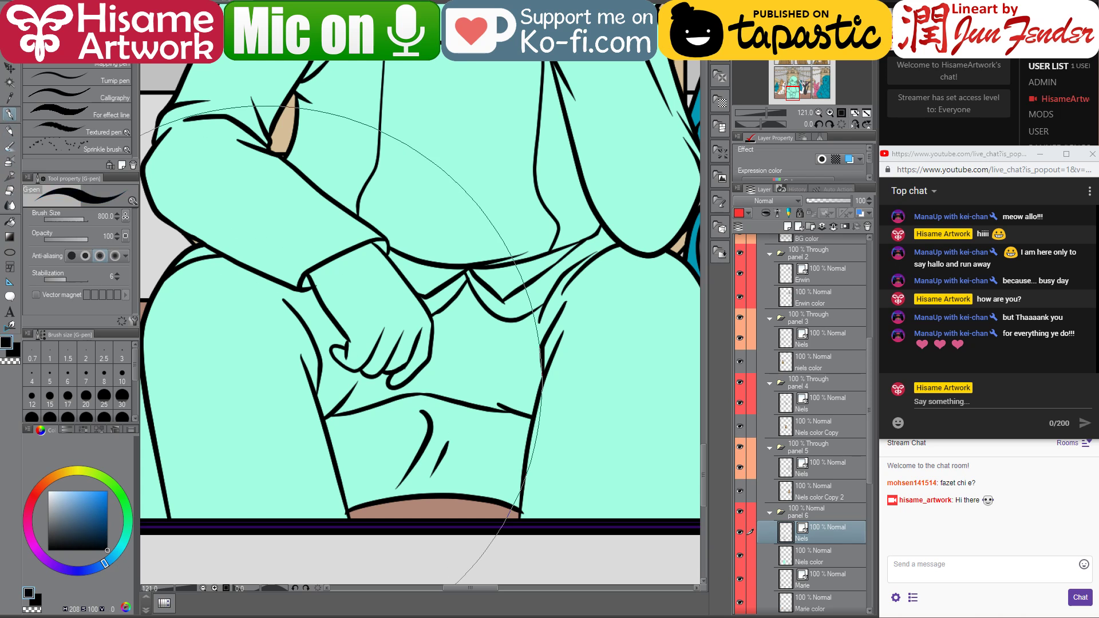
key("bracketleft")
key("bracketleft")
key("bracketleft")
key("bracketleft")
key("bracketleft")
key("bracketleft")
key("bracketleft")
key("bracketleft")
key("bracketleft")
key("bracketleft")
key("bracketleft")
key("bracketleft")
key("bracketleft")
key("bracketleft")
key("bracketleft")
key("bracketleft")
key("bracketleft")
key("bracketleft")
key("bracketleft")
key("bracketleft")
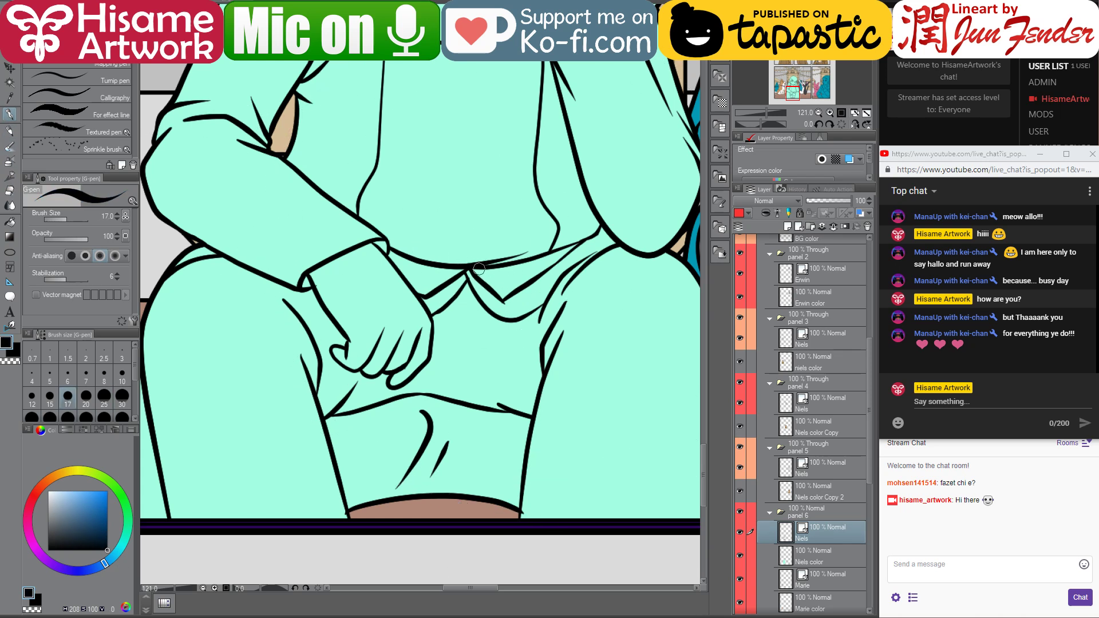
scroll(548, 323, "up", 2)
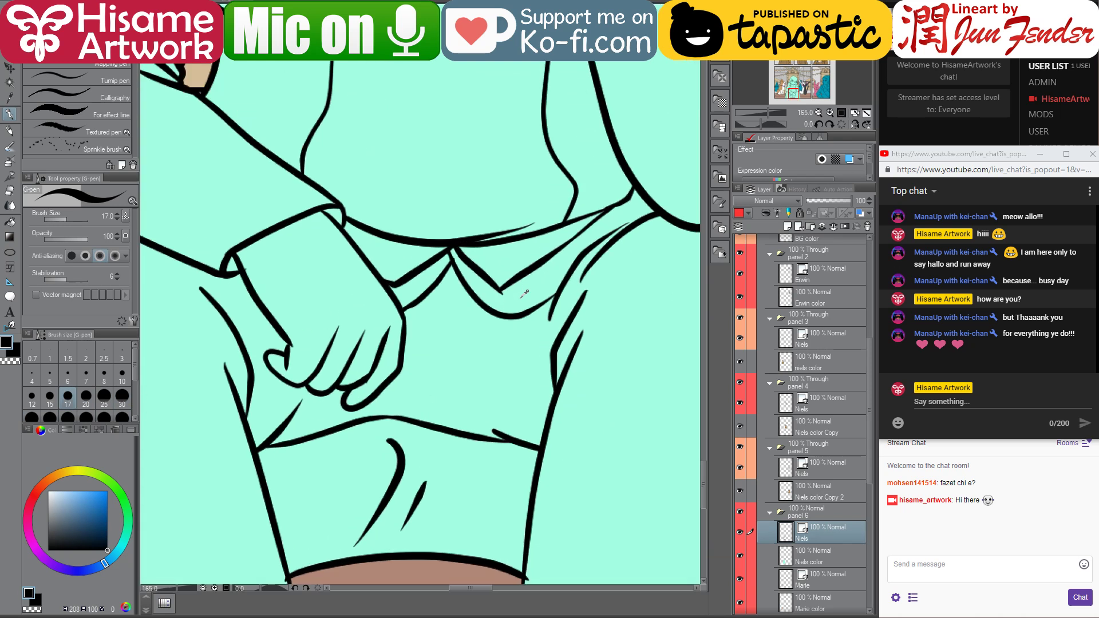
left_click_drag(540, 309, 465, 243)
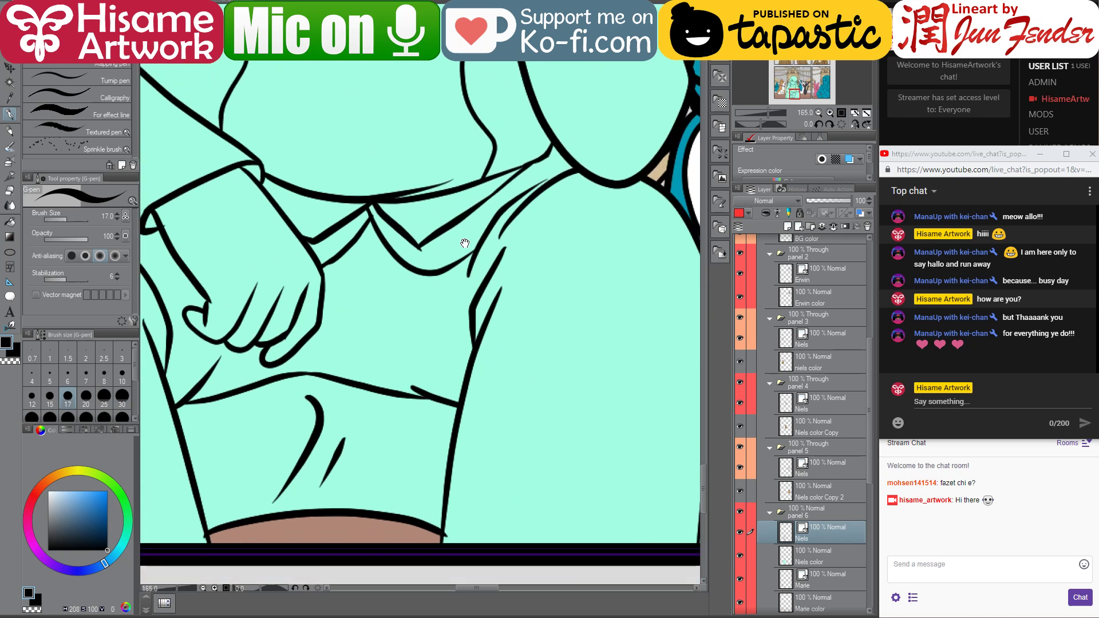
- Use the Control point tool to join the open crease and contour lines on Niels's thigh below his propping arm
left_click(11, 326)
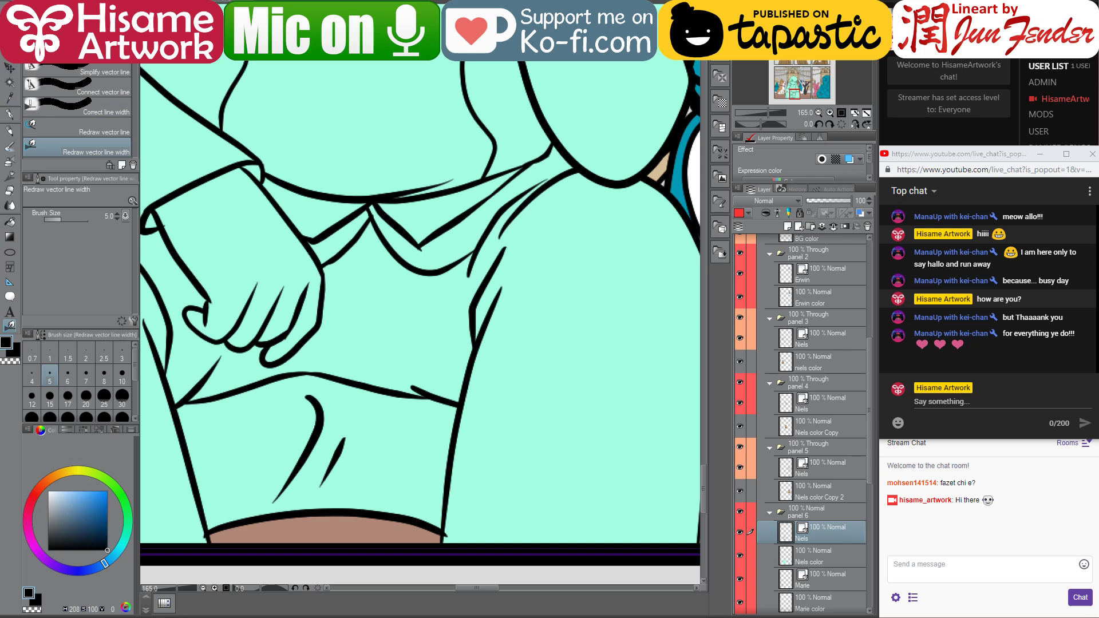
key("y")
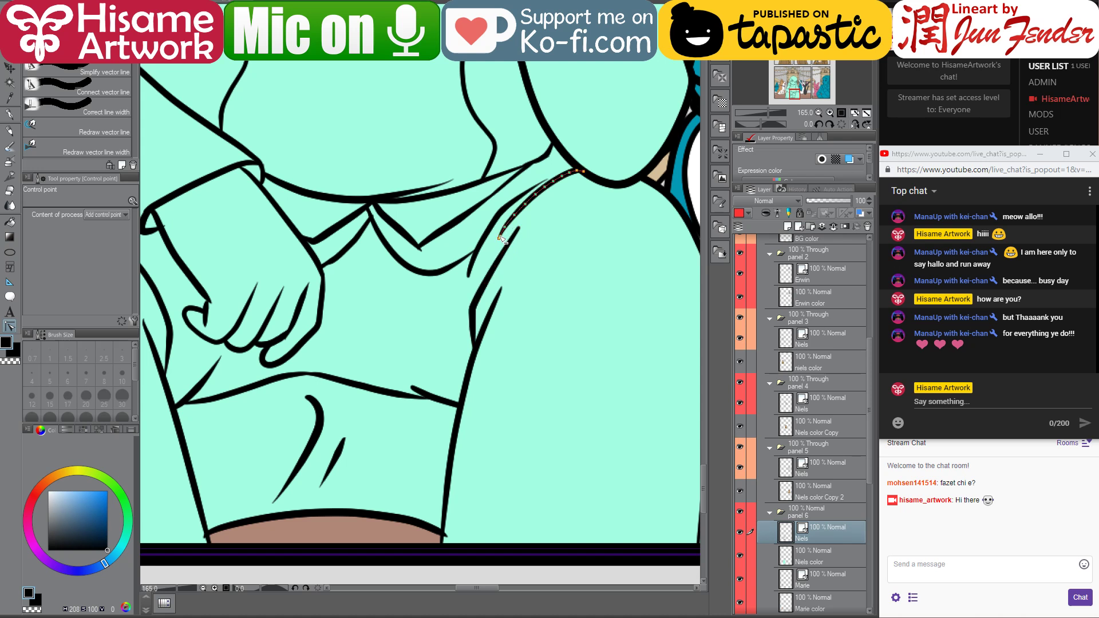
mouse_move(500, 237)
left_mouse_down()
mouse_move(519, 214)
mouse_move(512, 237)
left_mouse_up()
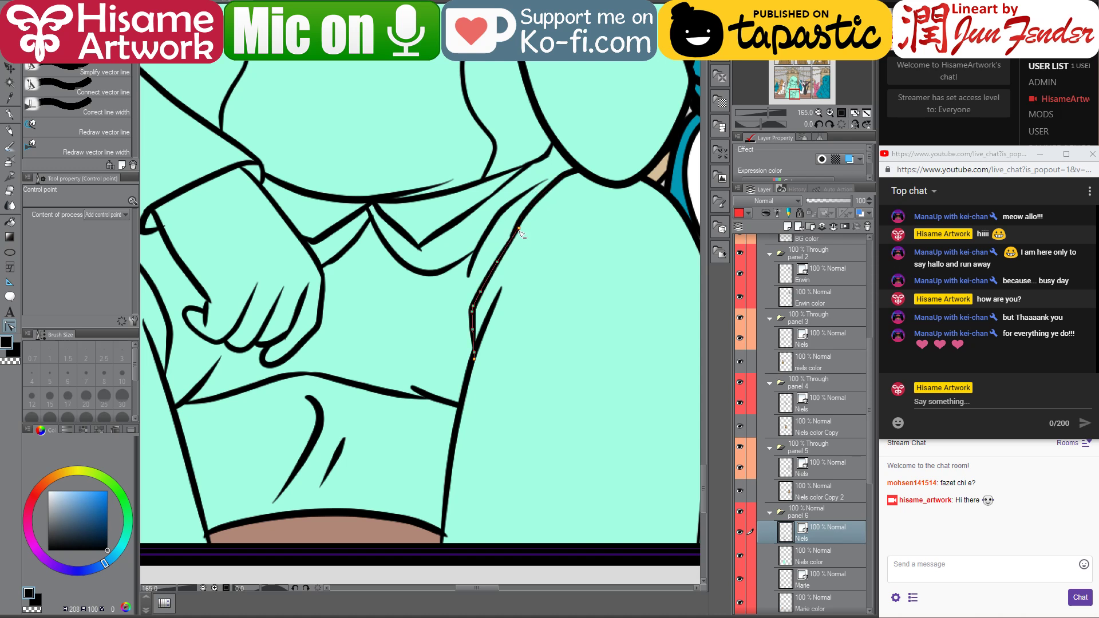
left_click_drag(517, 232, 488, 262)
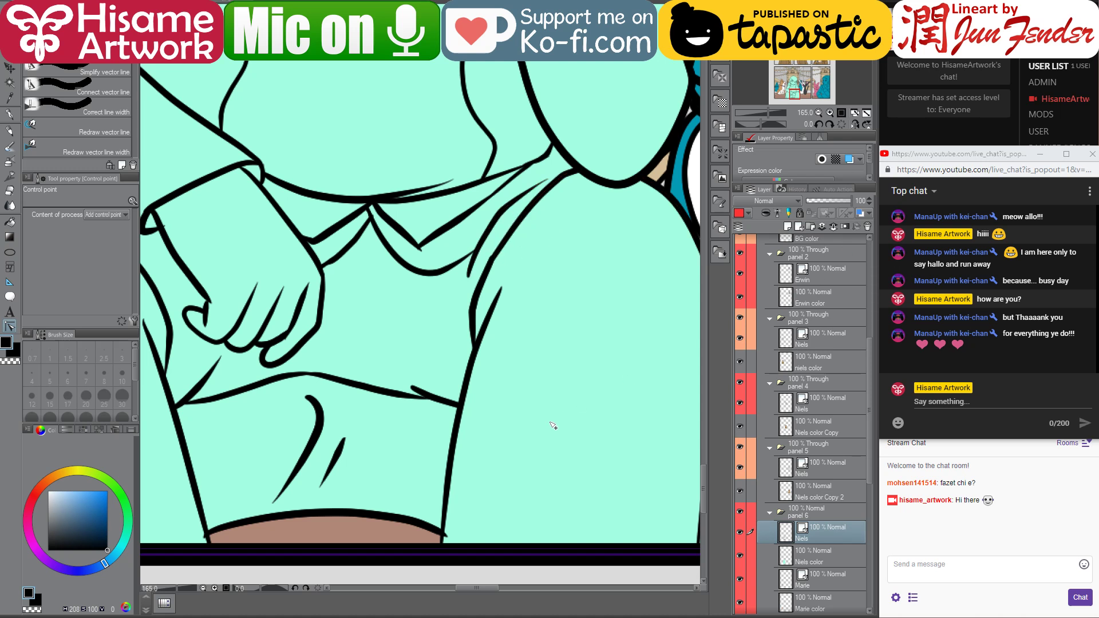
- Extend the inner contour line of Niels's other thigh up under his forearm to meet the knee outline
mouse_move(343, 360)
left_mouse_down()
mouse_move(454, 349)
mouse_move(581, 371)
left_mouse_up()
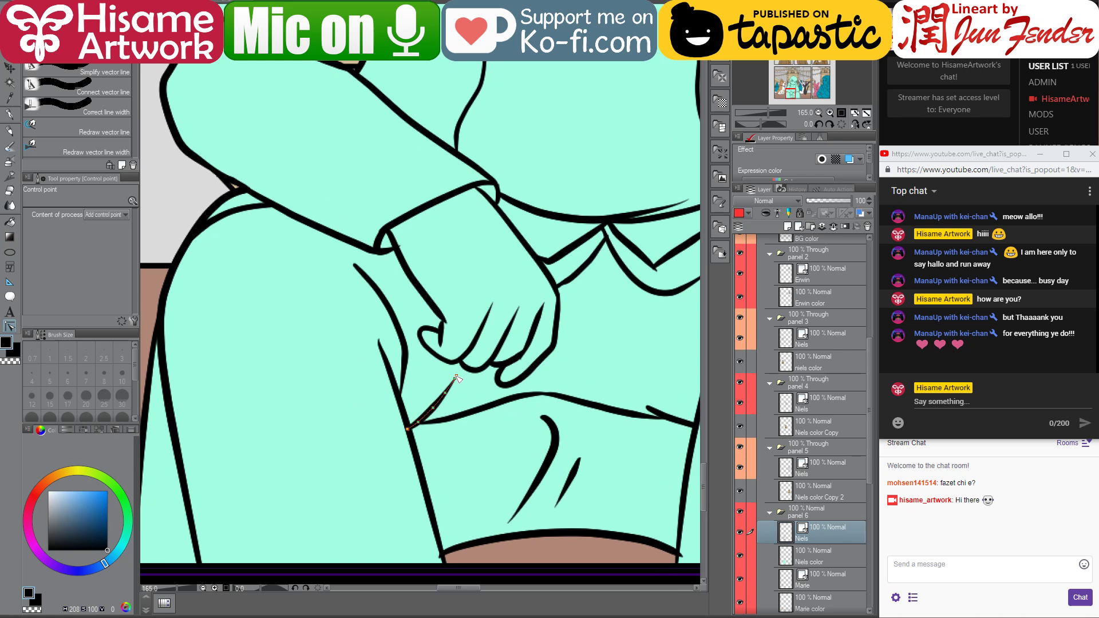
left_click_drag(336, 260, 356, 227)
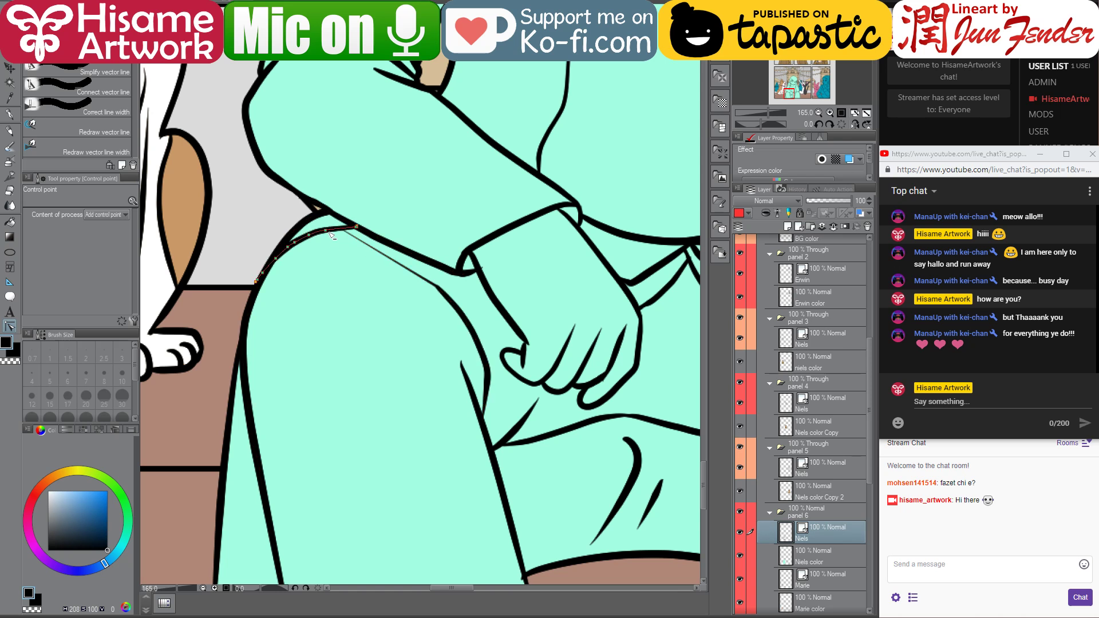
mouse_move(345, 229)
left_mouse_down()
mouse_move(436, 288)
mouse_move(312, 239)
mouse_move(331, 232)
left_mouse_up()
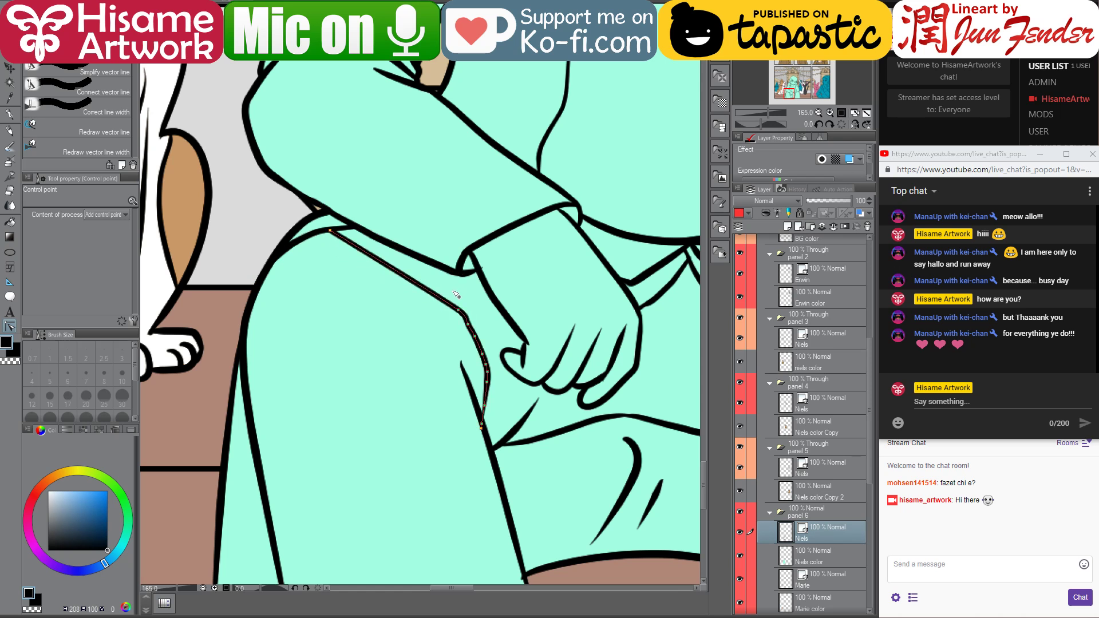
- Round off the inner thigh contour below Niels's forearm and bend the same leg's outer fold line inward toward the panel's lower border
left_click_drag(460, 311, 385, 245)
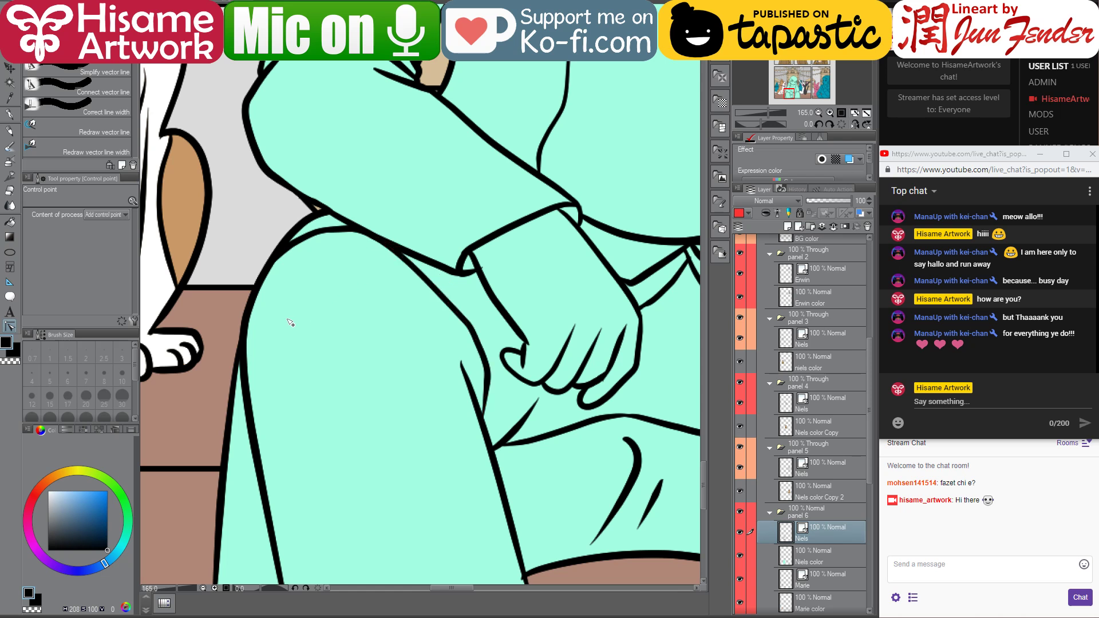
left_click_drag(386, 405, 321, 294)
scroll(345, 413, "up", 1)
scroll(380, 361, "up", 1)
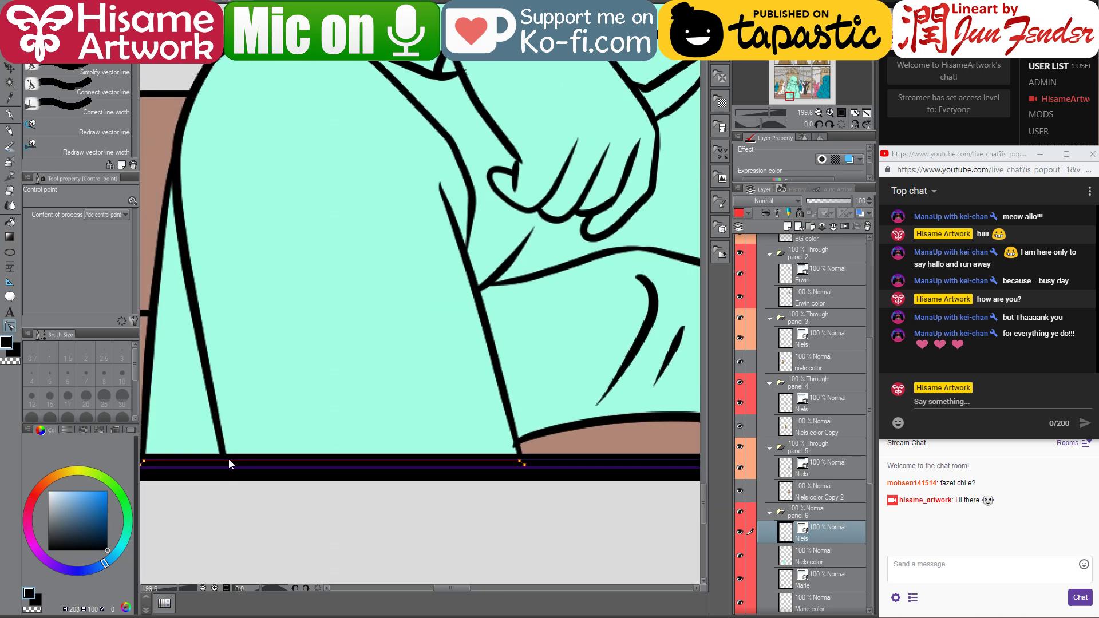
left_click_drag(225, 458, 228, 460)
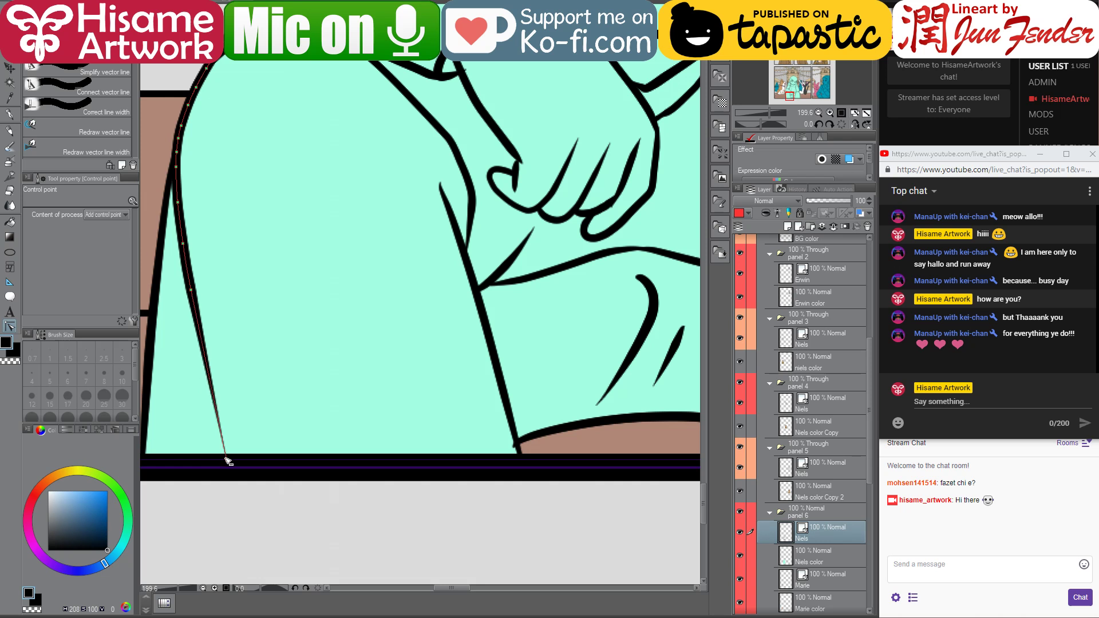
key("ctrl+z")
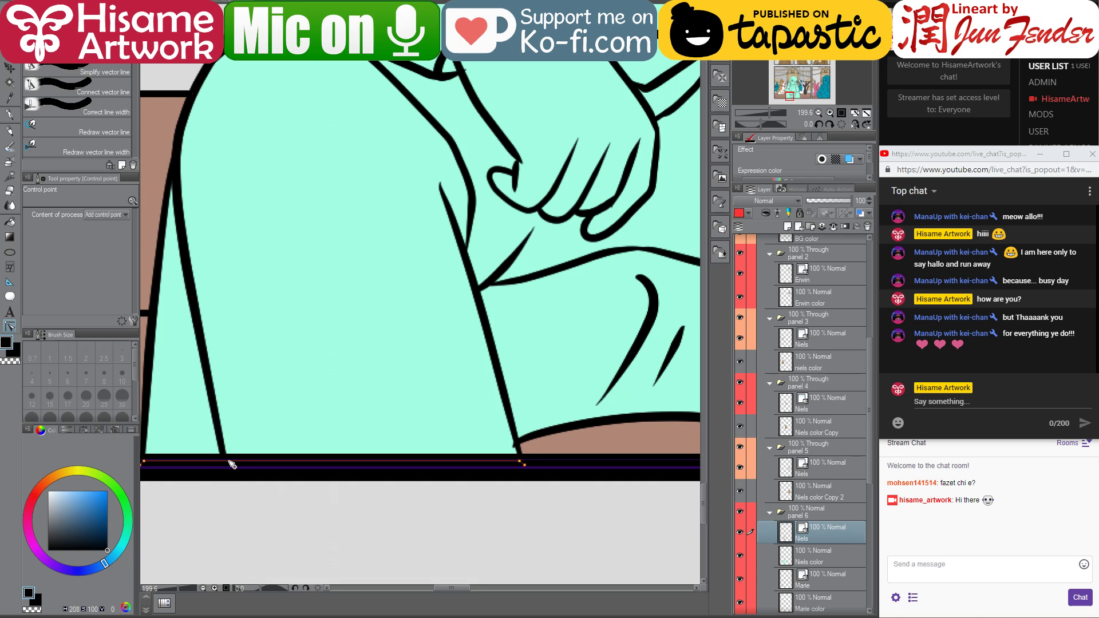
left_click_drag(225, 458, 261, 462)
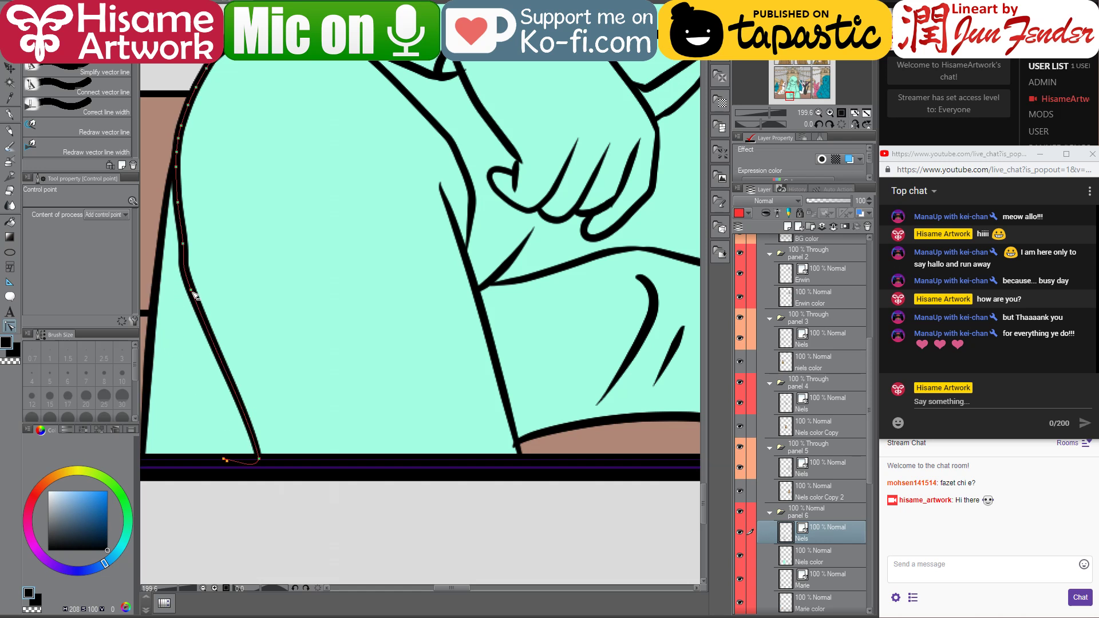
left_click_drag(191, 291, 191, 284)
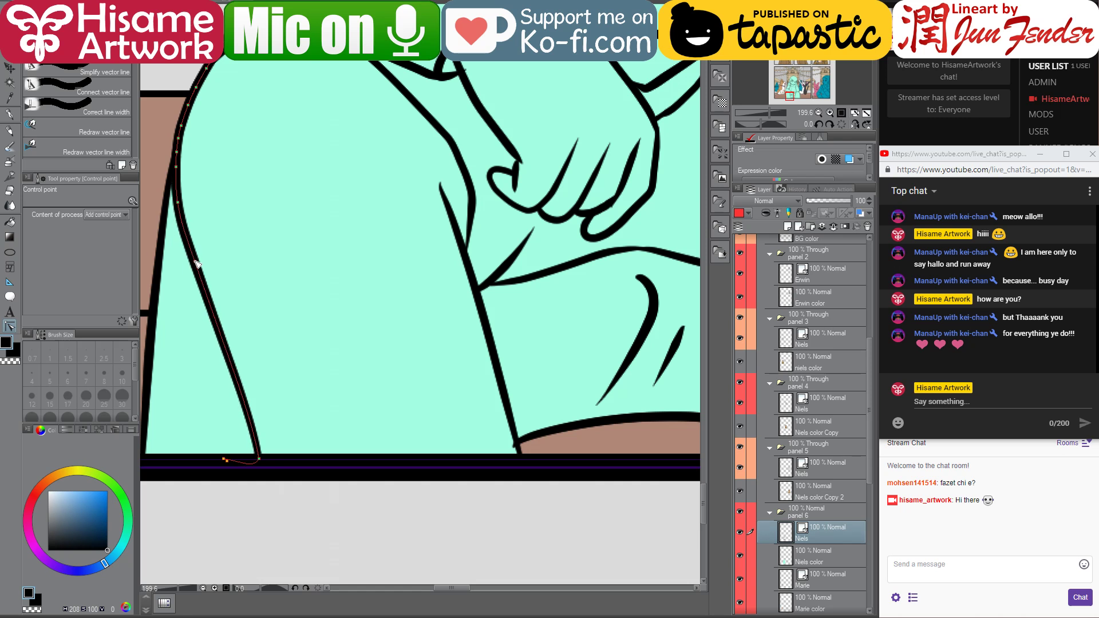
- Curve the same leg's inner contour inward at the panel border and extend the arched line between the legs to meet it
left_click(487, 423)
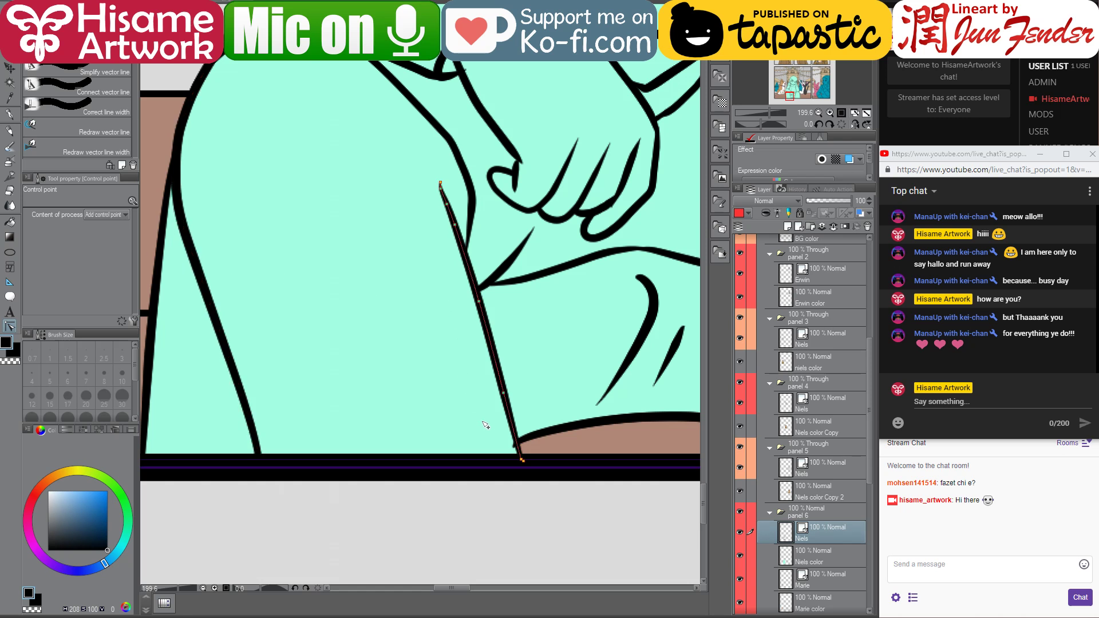
mouse_move(522, 460)
left_mouse_down()
mouse_move(502, 395)
mouse_move(501, 459)
left_mouse_up()
left_click(515, 447)
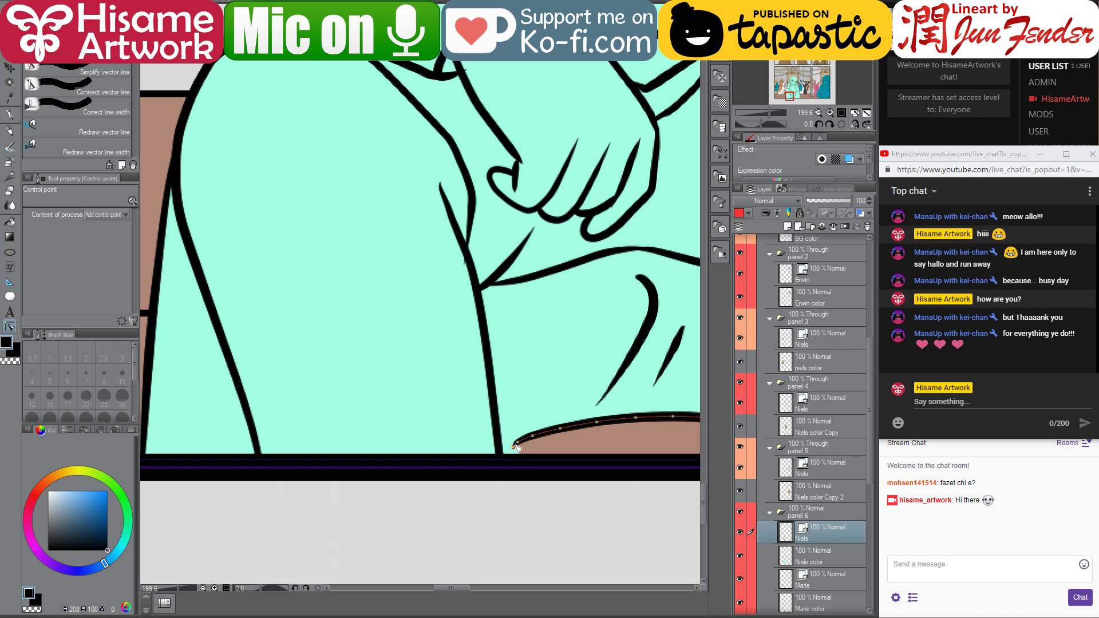
left_click_drag(517, 445, 276, 369)
- Erase the leftover mint fill beside that leg, under the arched line, on the Niels color layer with the hard eraser at size 20
left_click(9, 190)
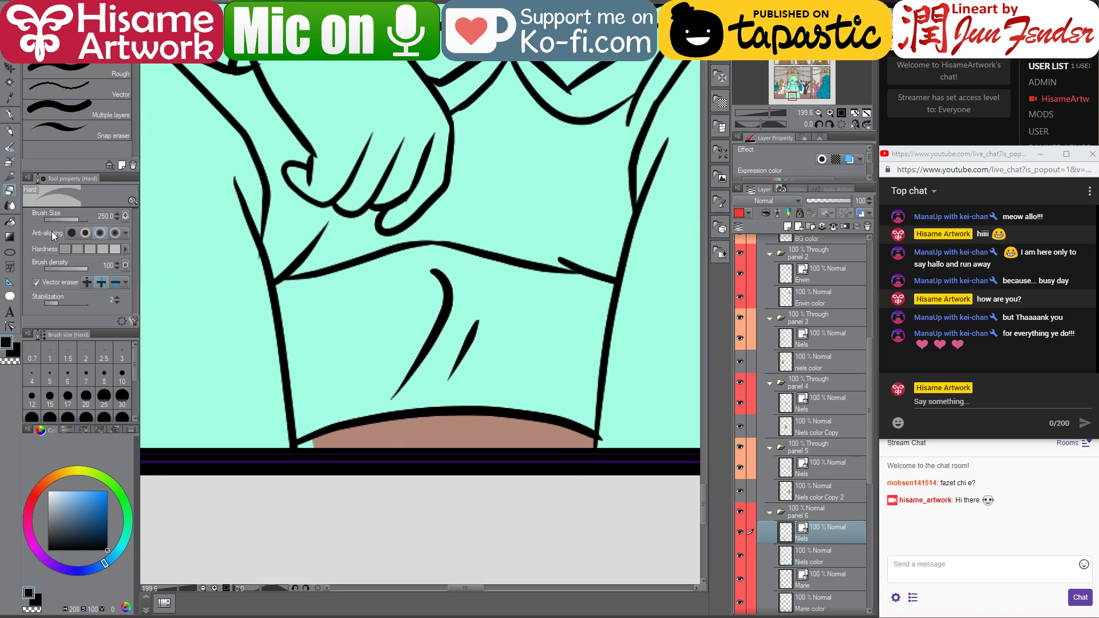
left_click(823, 554)
key("bracketleft")
key("bracketleft")
key("bracketleft")
key("bracketleft")
key("bracketleft")
key("bracketleft")
key("bracketleft")
key("bracketleft")
key("bracketleft")
key("bracketleft")
key("bracketleft")
key("bracketleft")
key("bracketleft")
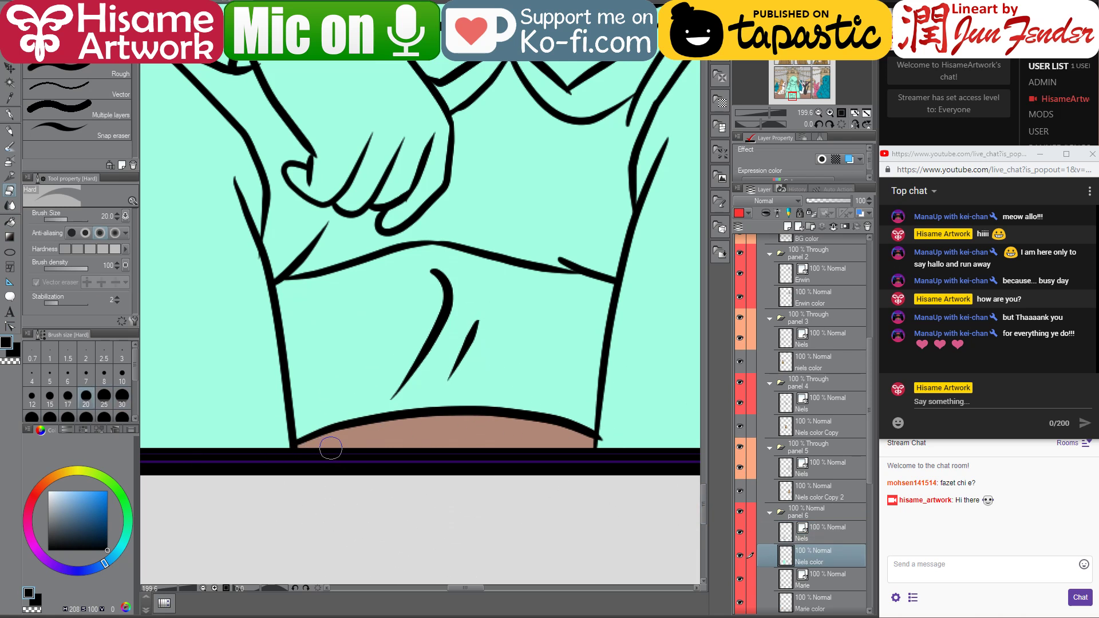
mouse_move(490, 491)
left_mouse_down()
mouse_move(203, 507)
mouse_move(214, 496)
mouse_move(176, 491)
left_mouse_up()
- On the Niels line layer, curve the other leg's inner contour inward with control points and extend the trimmed arched line to meet it
left_click(825, 539)
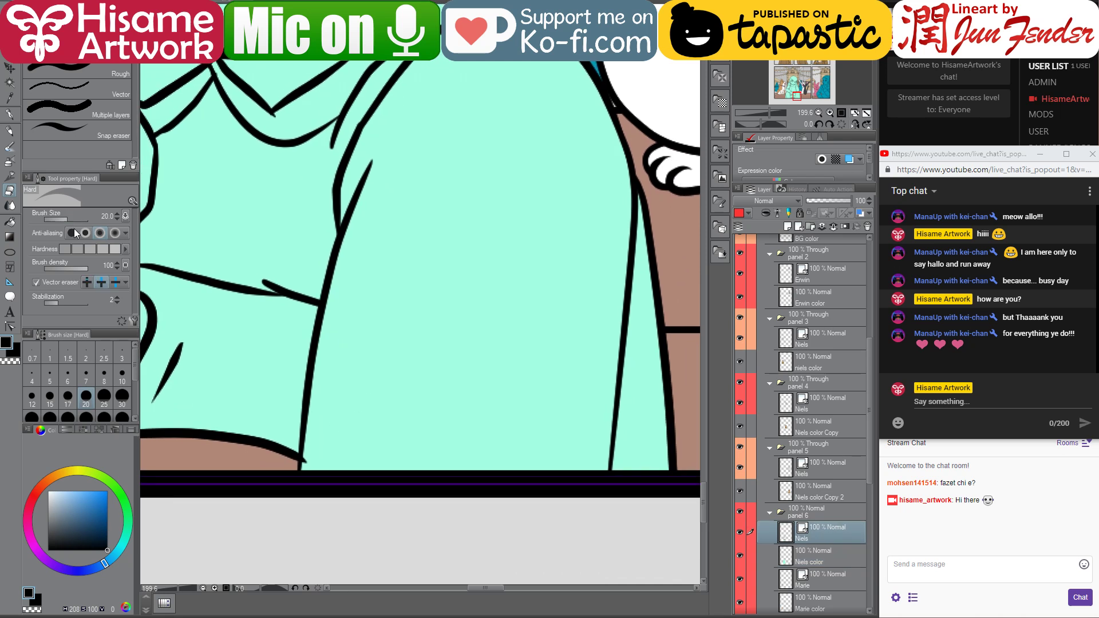
left_click(10, 325)
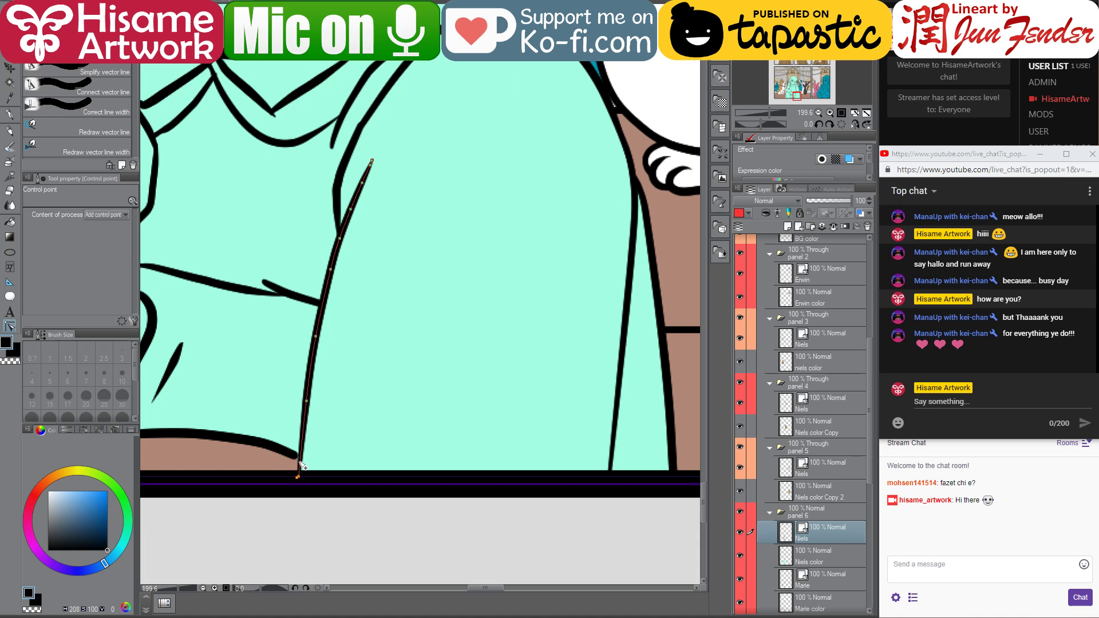
left_click_drag(299, 462, 314, 477)
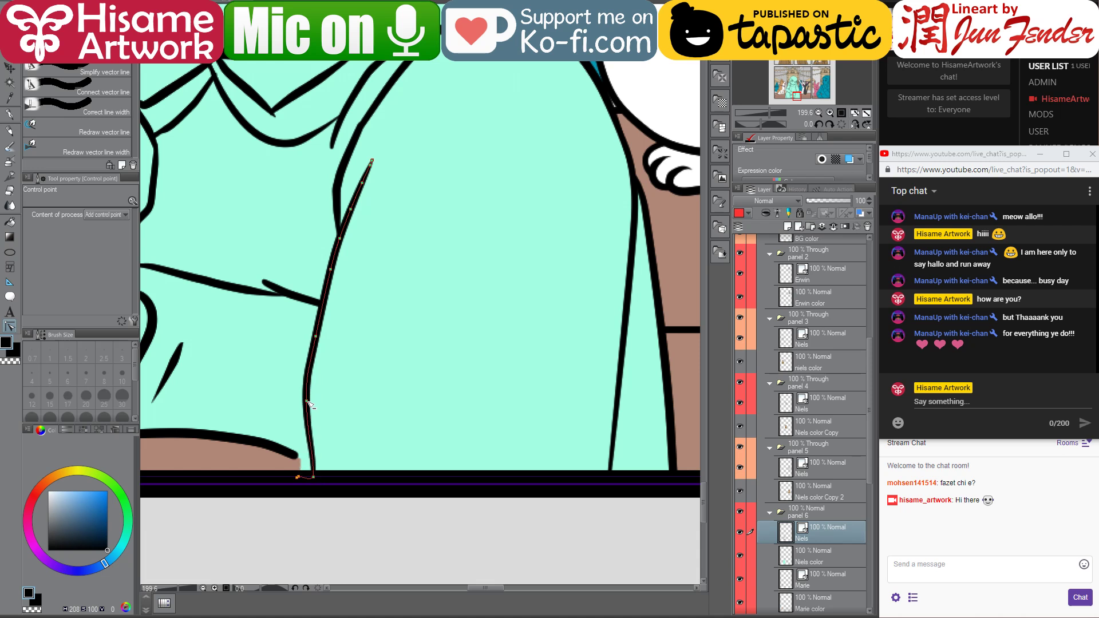
left_click_drag(308, 403, 322, 336)
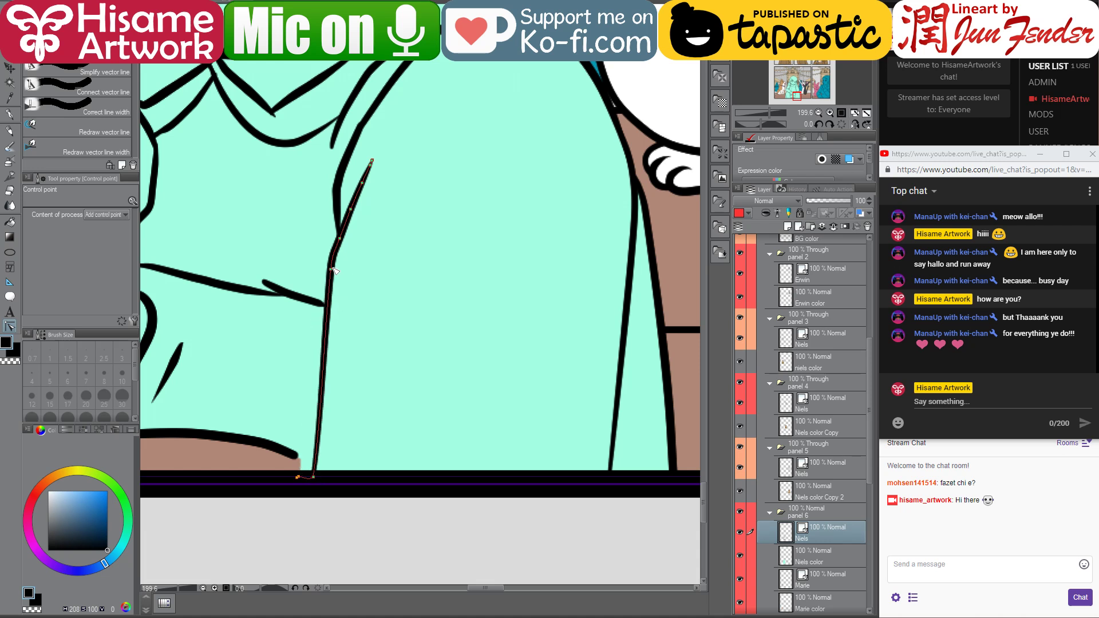
left_click(323, 328)
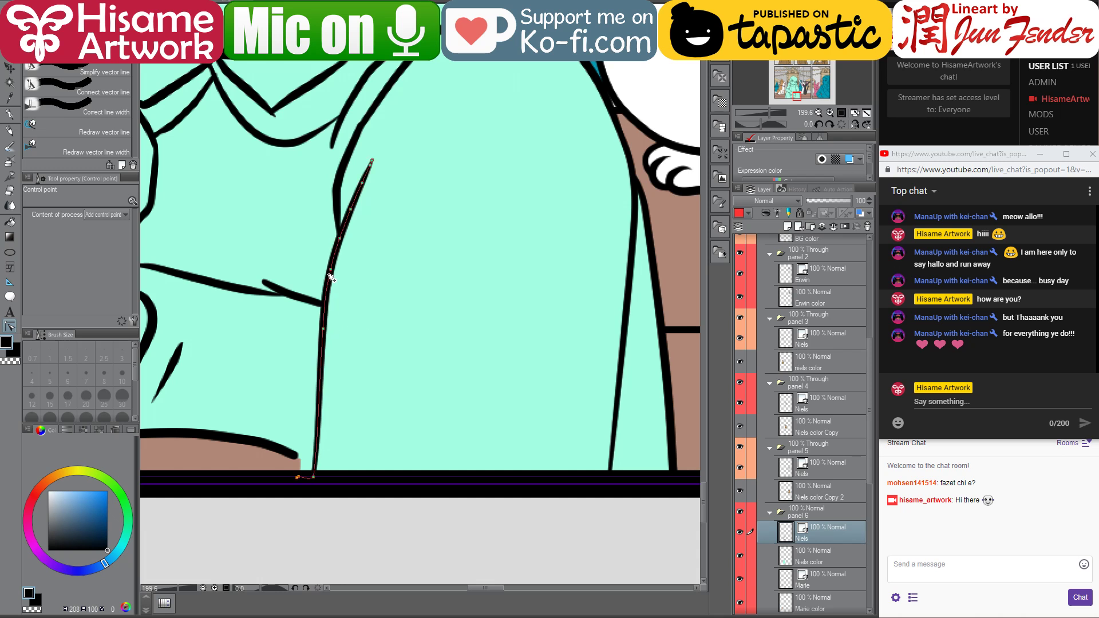
key("ctrl+z")
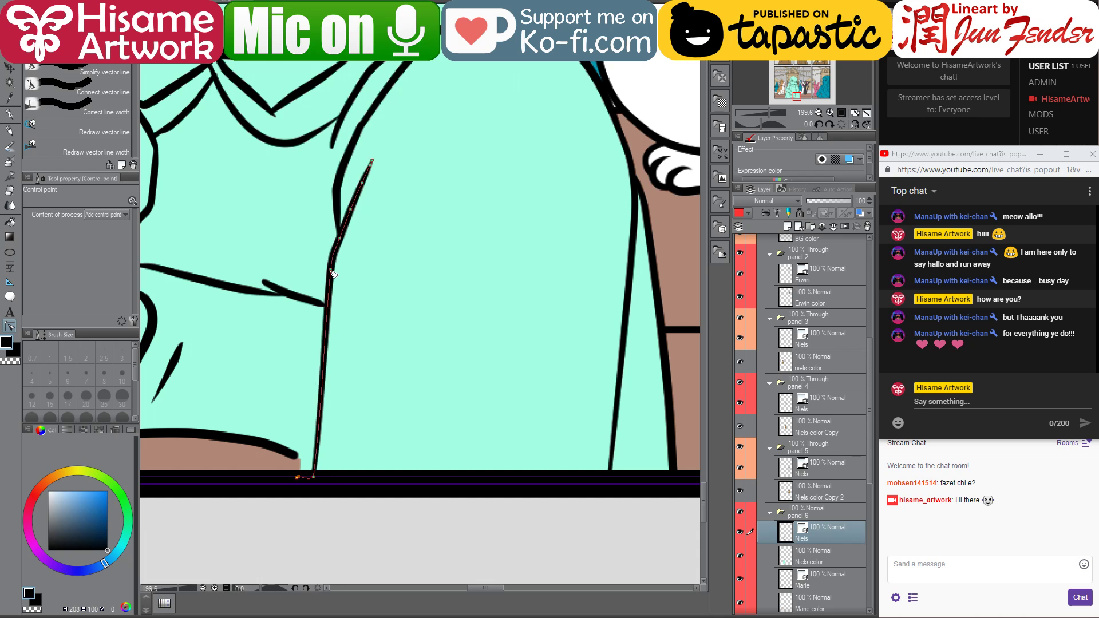
left_click_drag(331, 272, 324, 317)
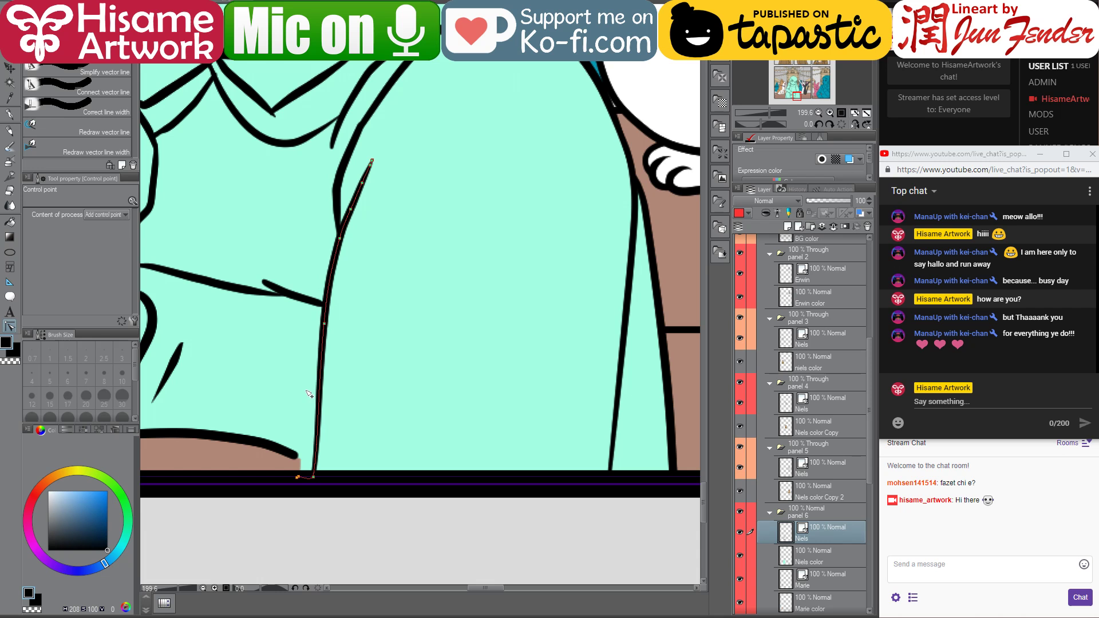
left_click(297, 456)
left_click_drag(301, 461, 314, 459)
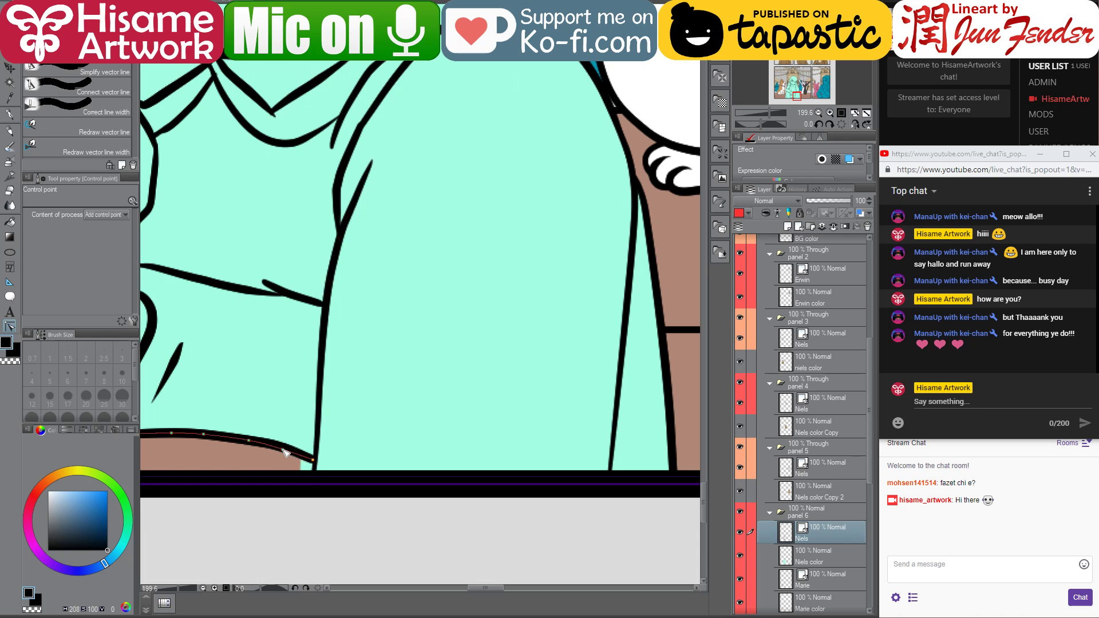
- Bend that leg's outer fold line inward at the panel border and erase the exposed mint corner on the Niels color layer
left_click(607, 448)
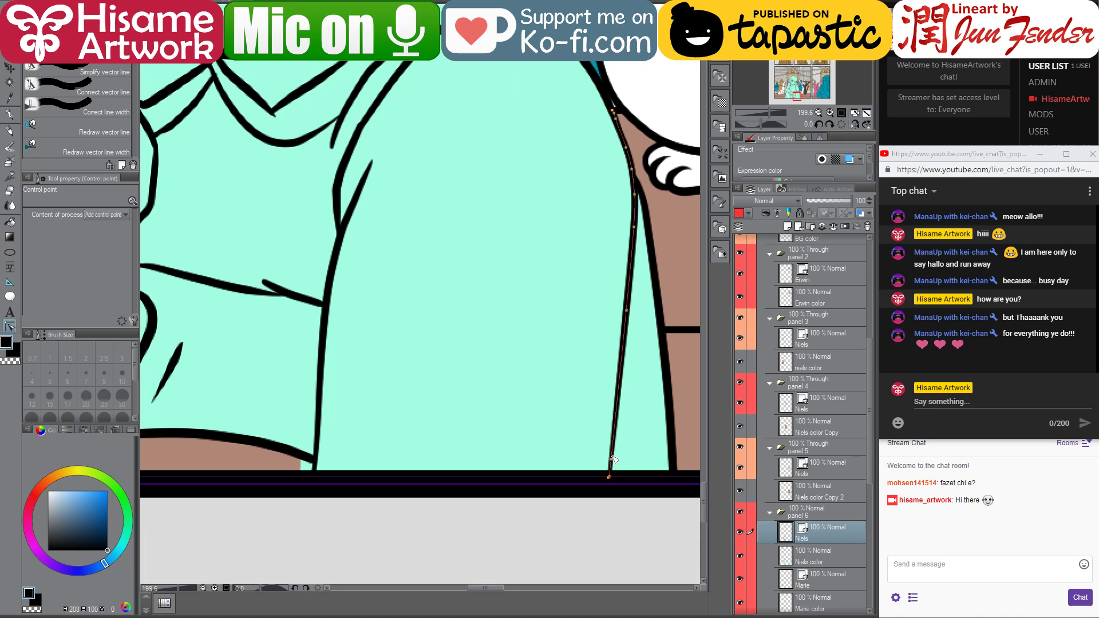
left_click_drag(608, 477, 588, 483)
left_click(365, 440)
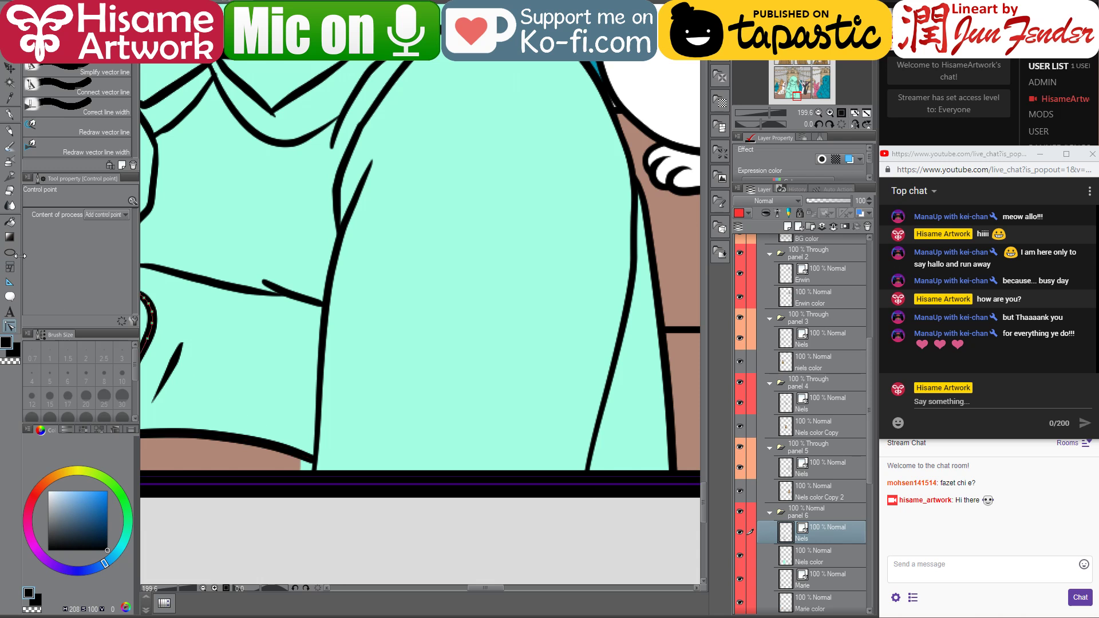
left_click(11, 193)
left_click(812, 556)
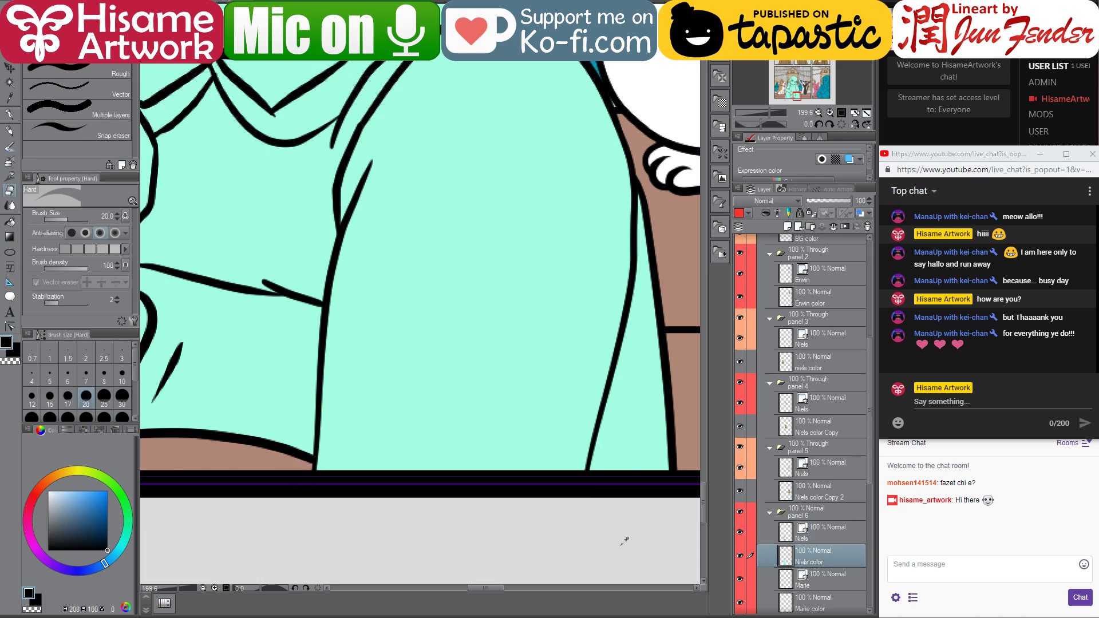
- Check the pose against the whole panel and move the fold line on the cat-side leg further inward with control points on the Niels line layer
scroll(624, 541, "down", 6)
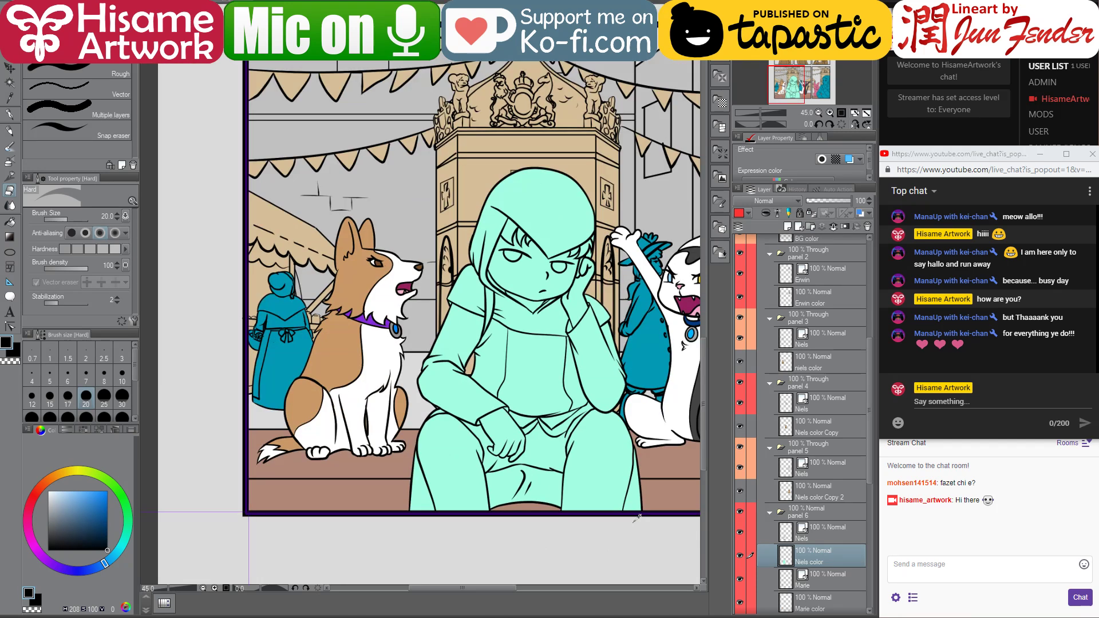
scroll(637, 518, "up", 2)
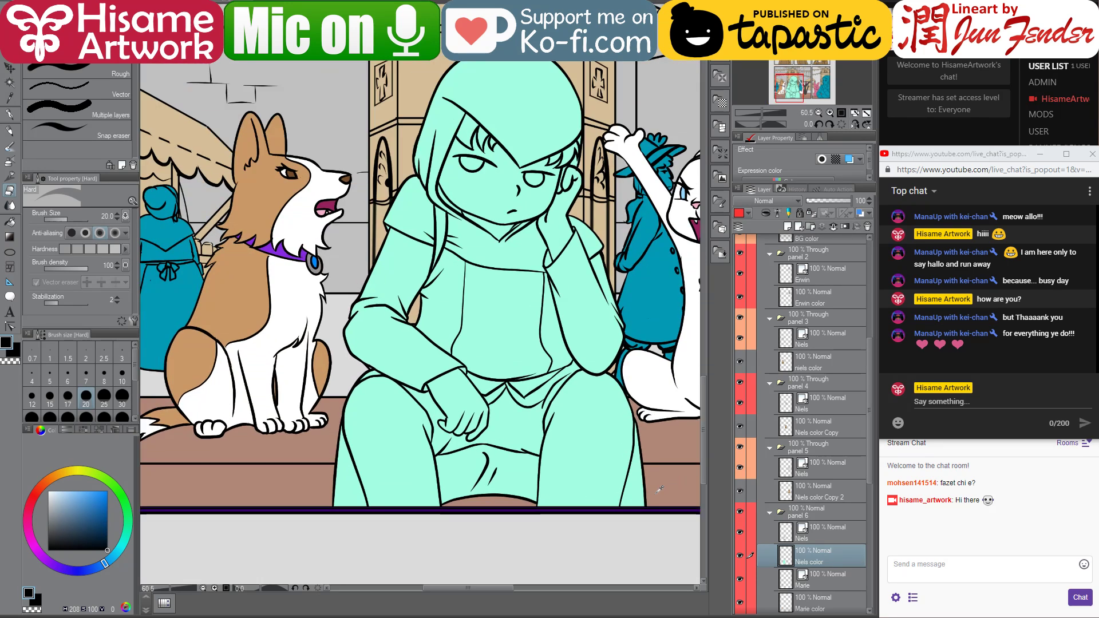
scroll(659, 489, "up", 4)
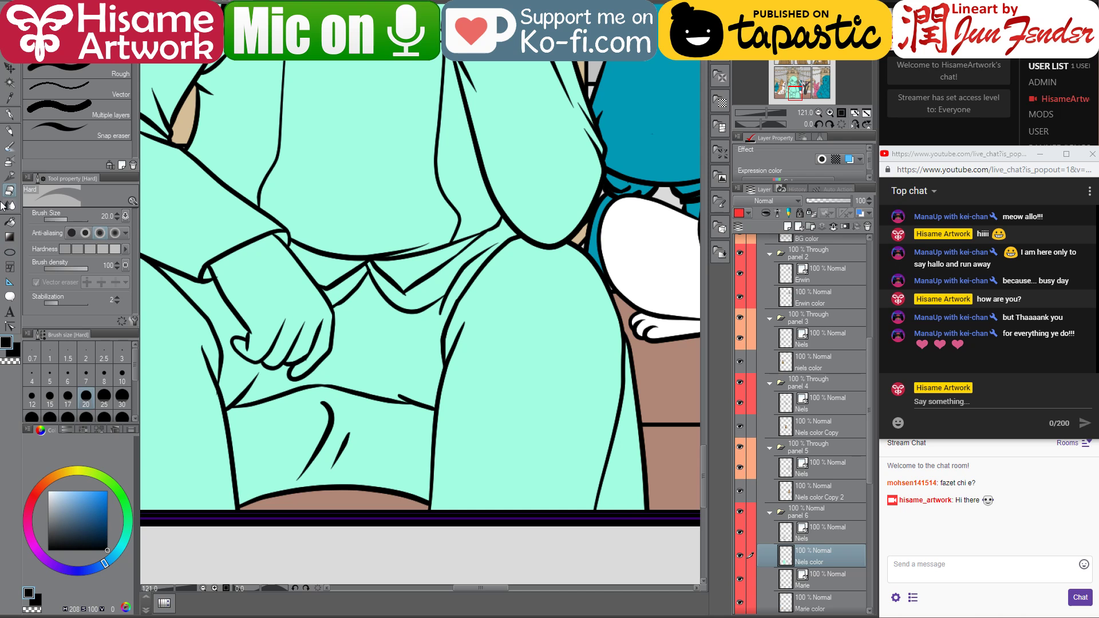
left_click(9, 327)
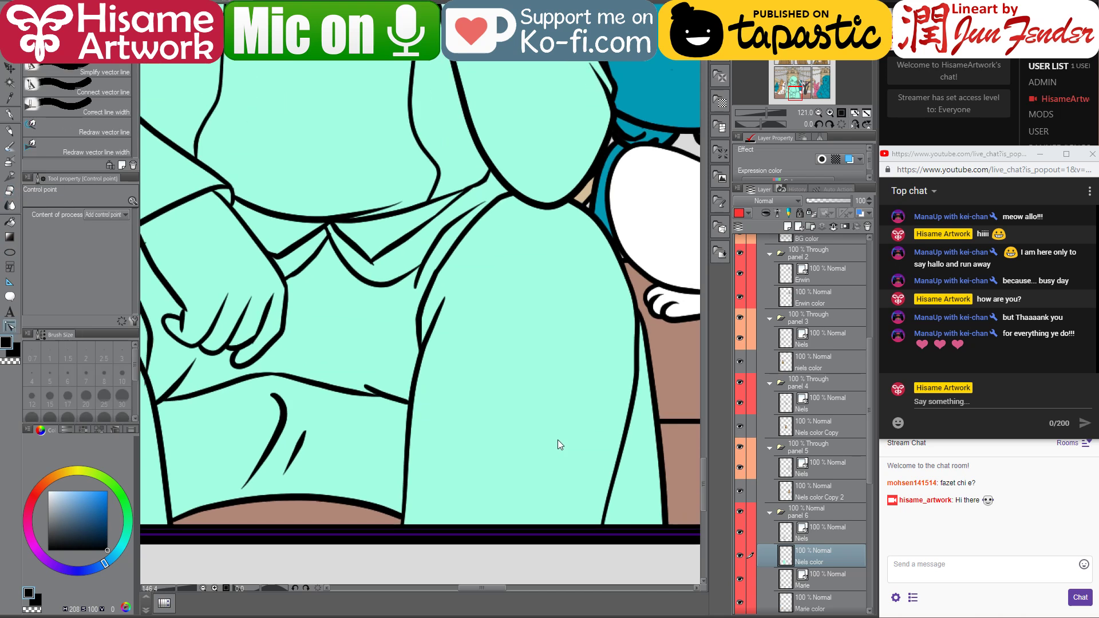
scroll(557, 441, "up", 1)
left_click(641, 373)
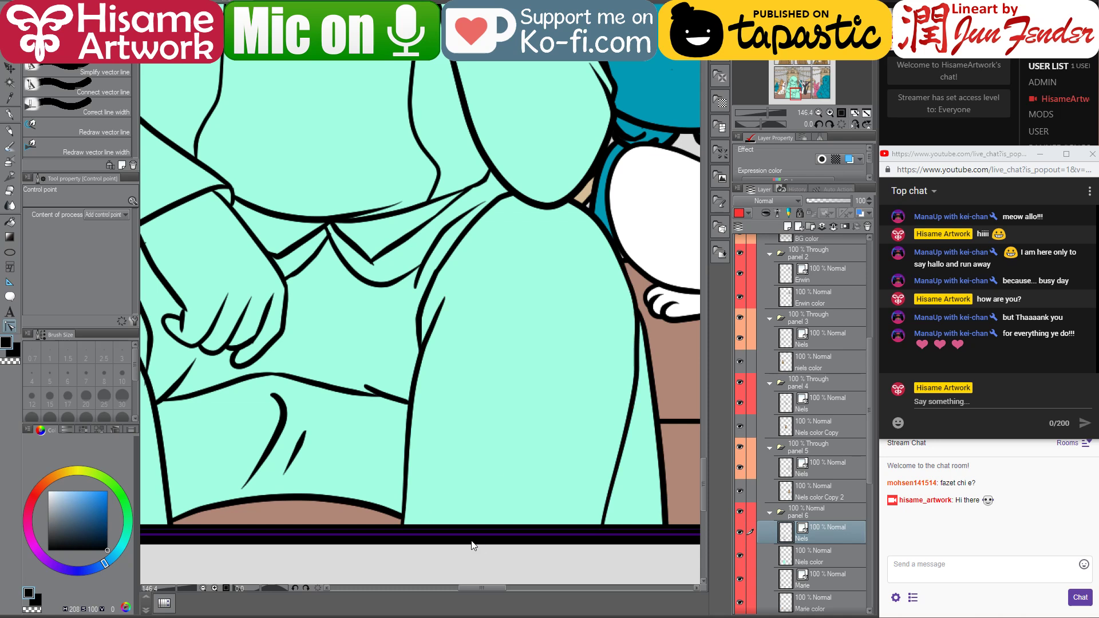
scroll(482, 561, "down", 3)
scroll(481, 562, "down", 2)
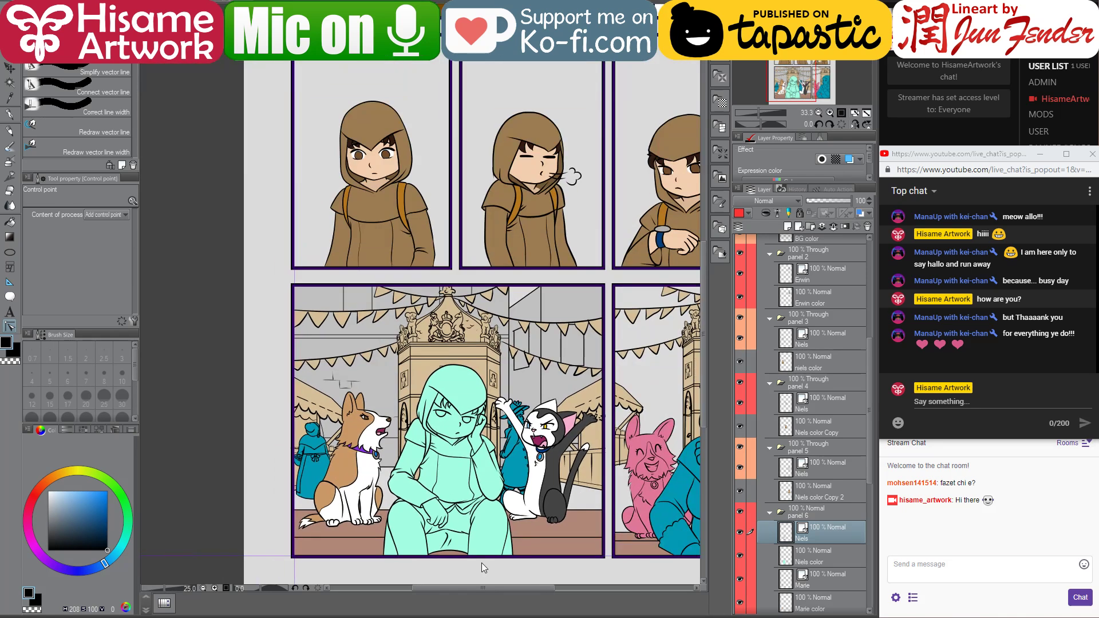
scroll(491, 566, "up", 1)
scroll(492, 561, "up", 8)
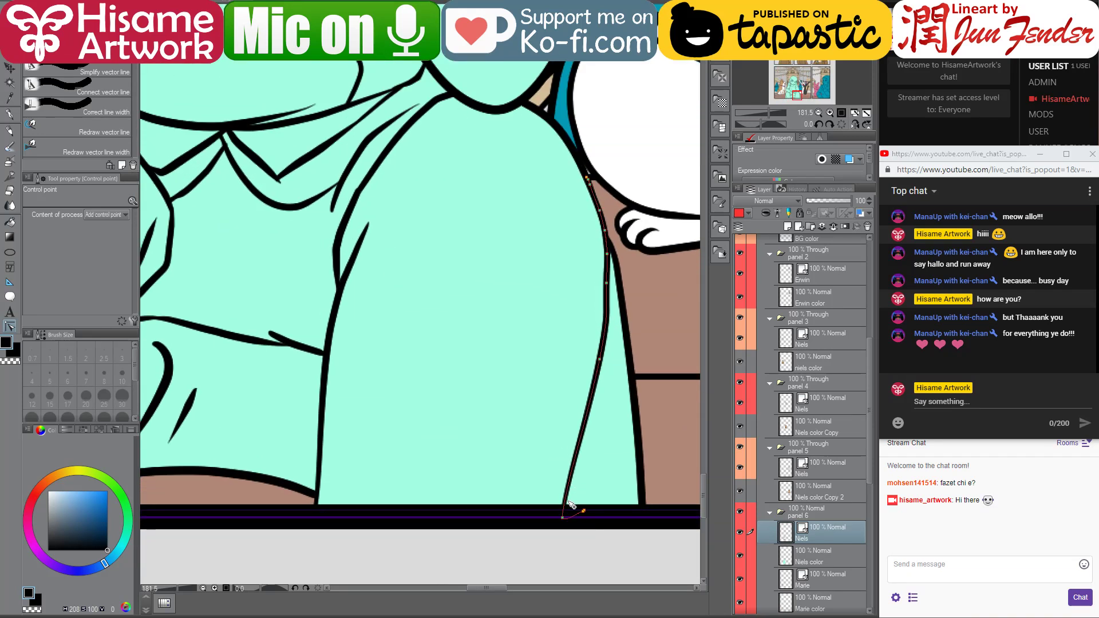
mouse_move(564, 518)
left_mouse_down()
mouse_move(521, 514)
mouse_move(549, 515)
left_mouse_up()
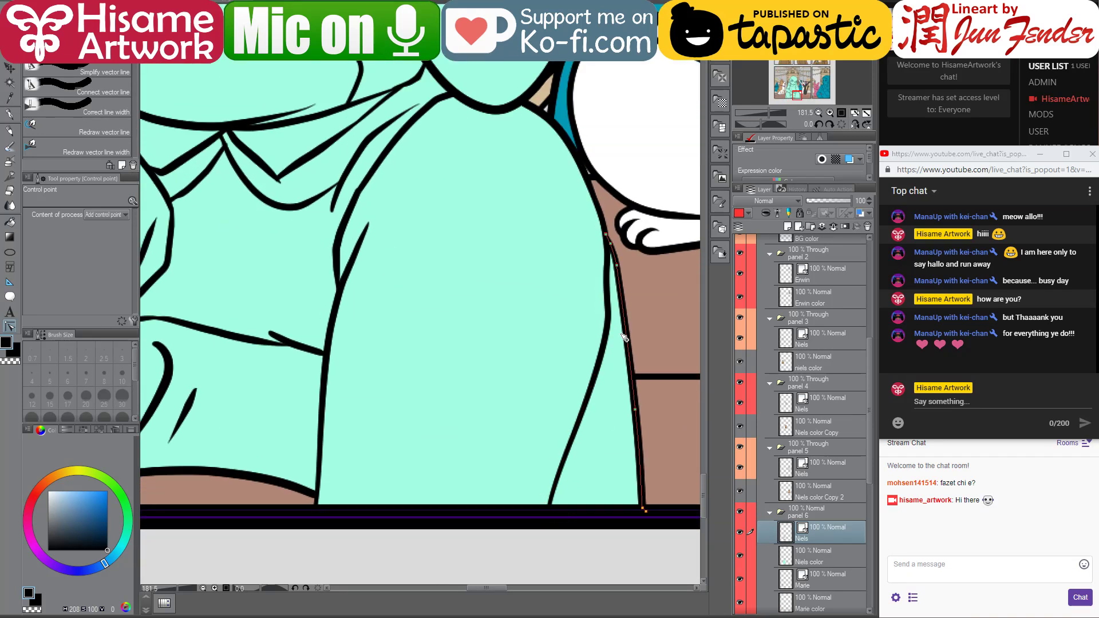
left_click_drag(601, 358, 584, 366)
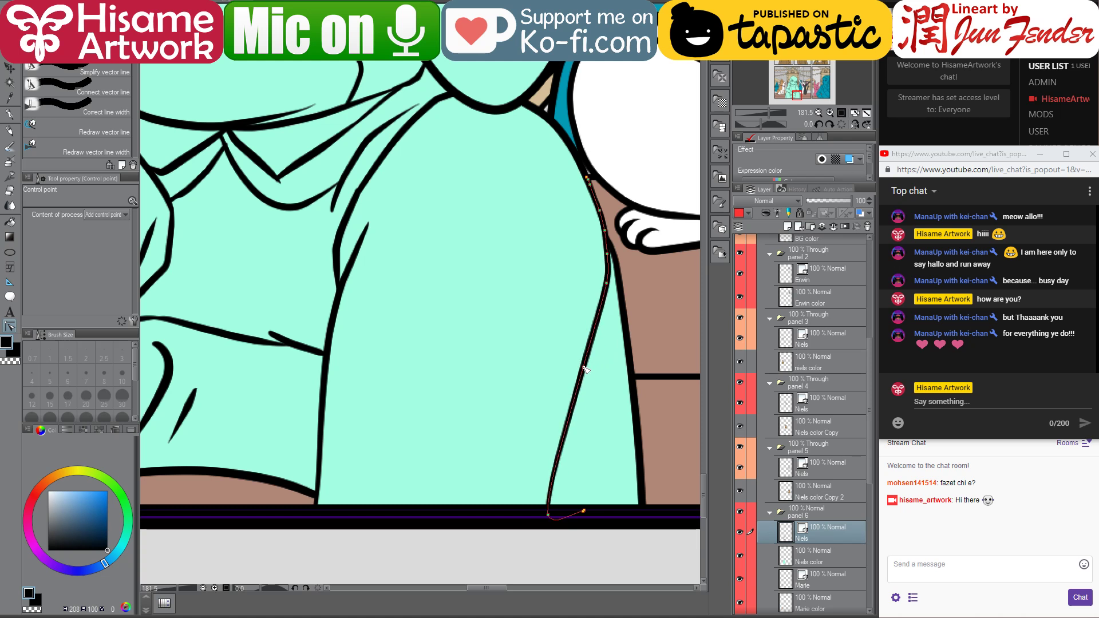
- Move the cat-side leg's inner contour away from the crotch with control points, and extend the short knee line and arched line to meet it
left_click(332, 474)
left_click_drag(318, 511, 351, 512)
left_click(325, 371)
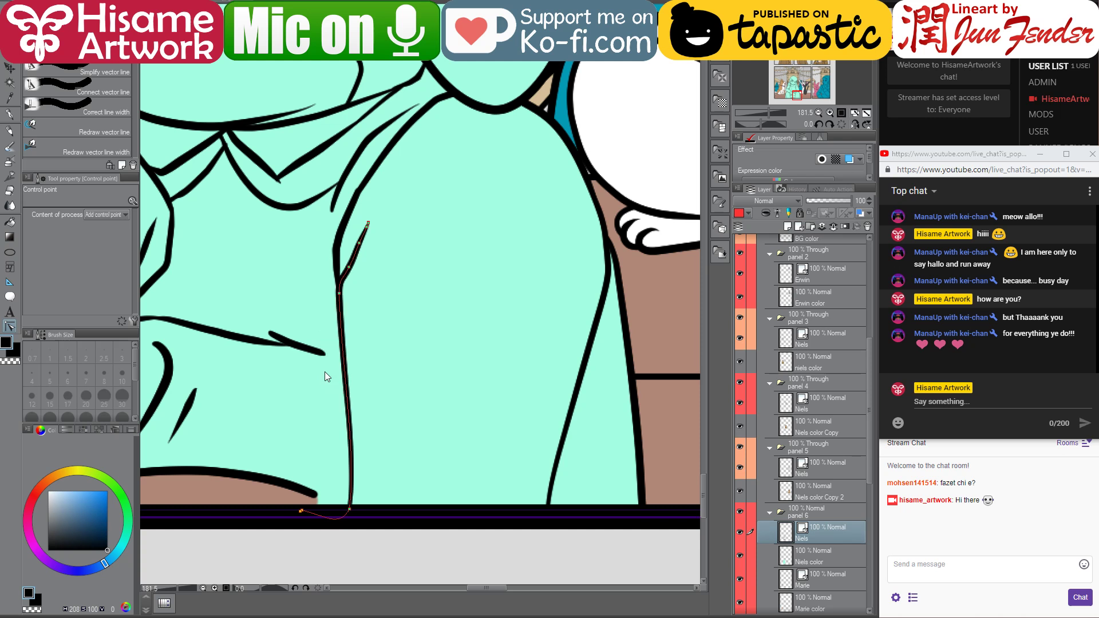
left_click(340, 294)
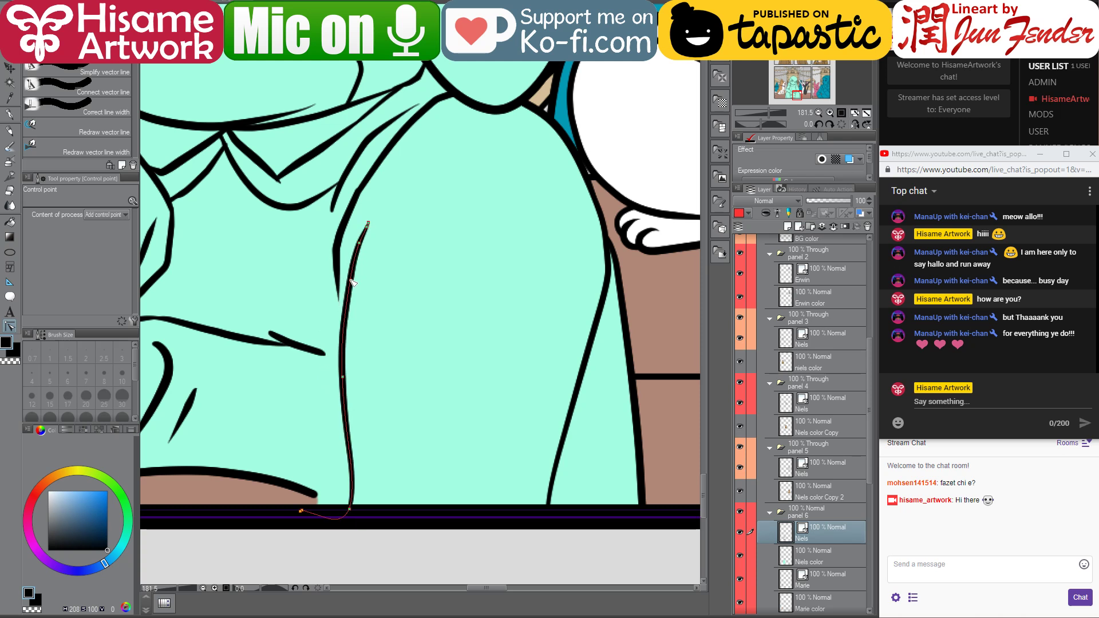
left_click(341, 296)
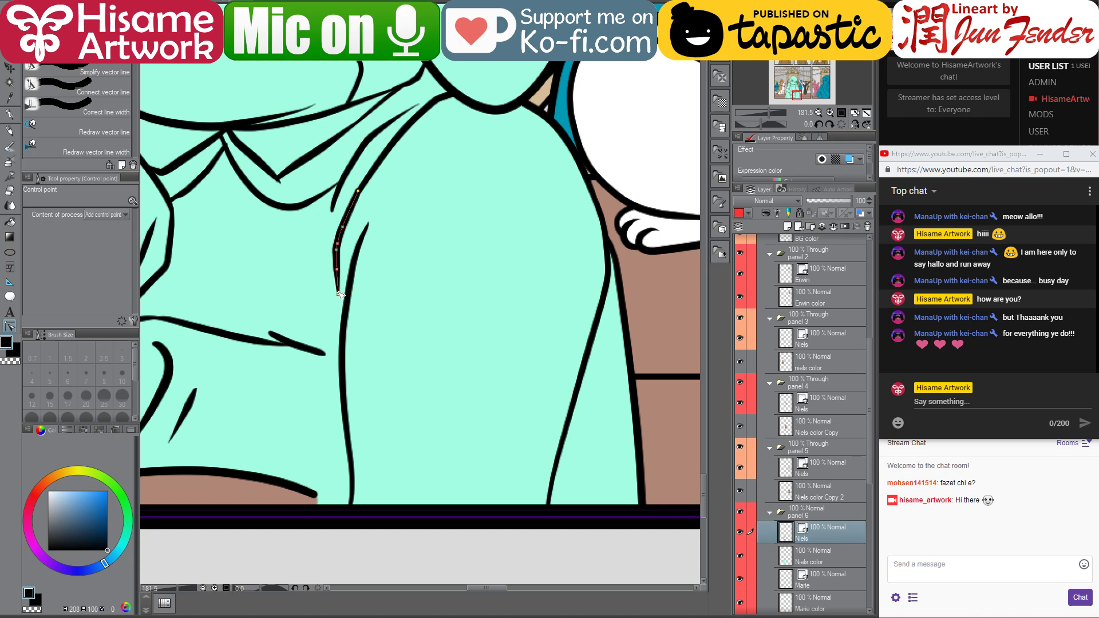
left_click_drag(340, 295, 342, 333)
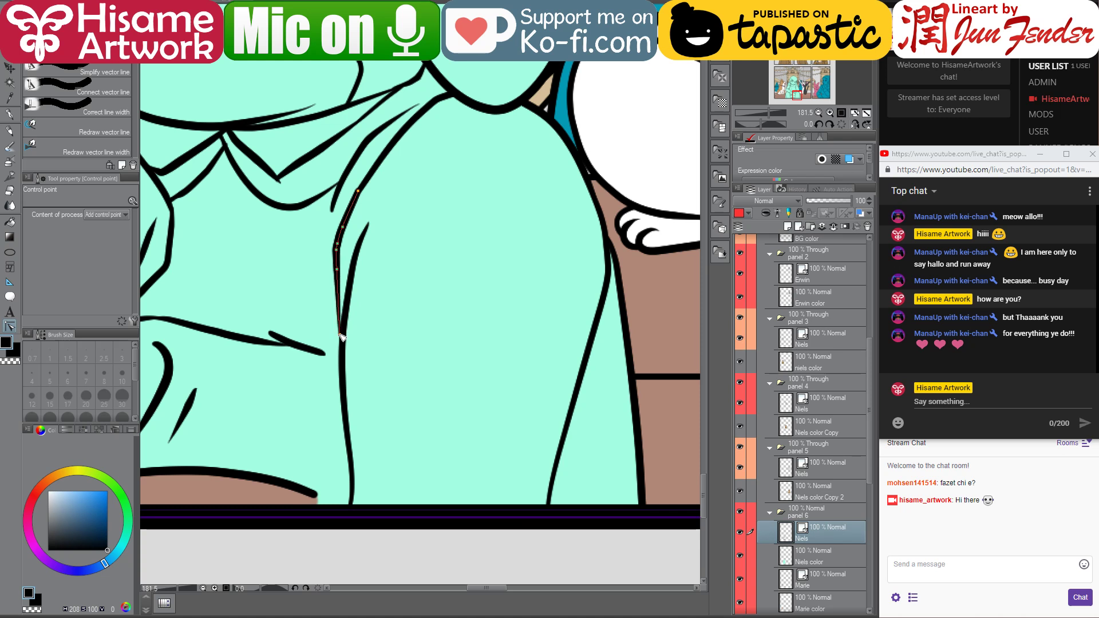
left_click(318, 353)
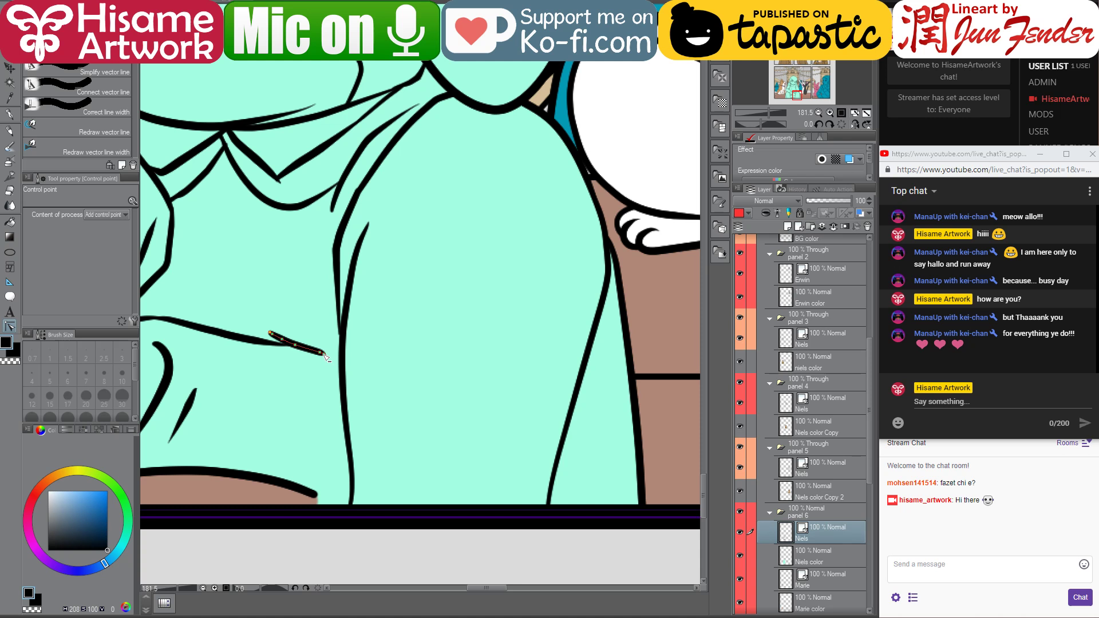
mouse_move(320, 353)
left_mouse_down()
mouse_move(339, 364)
mouse_move(337, 347)
mouse_move(296, 376)
left_mouse_up()
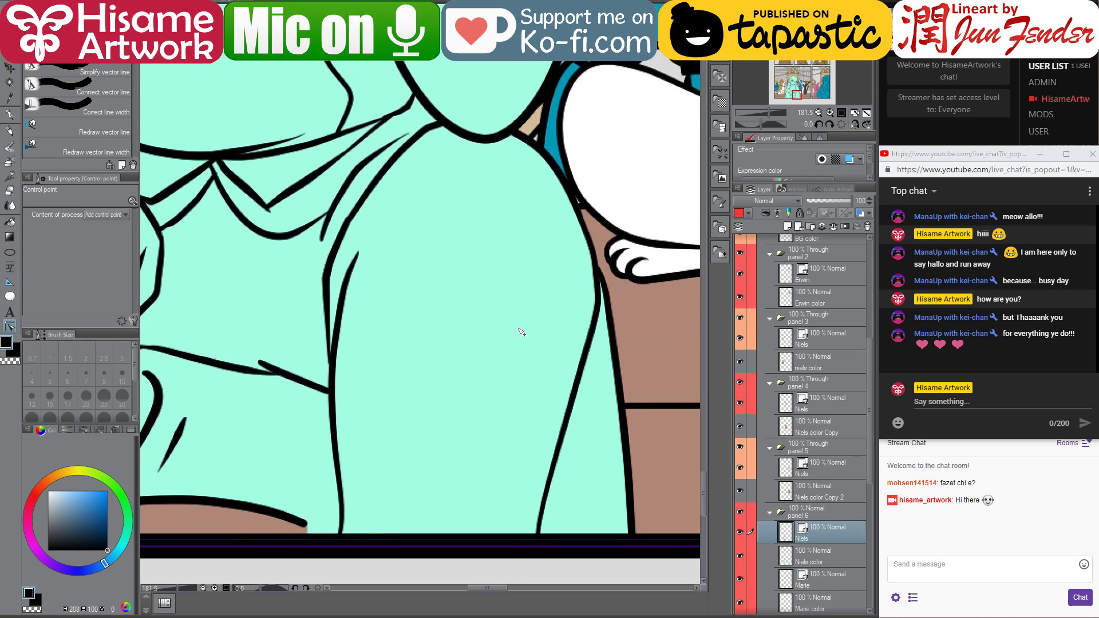
- Smooth the upper bend of the cat-side leg's fold line with control points and pull it slightly inward from the outer contour
left_click(592, 312)
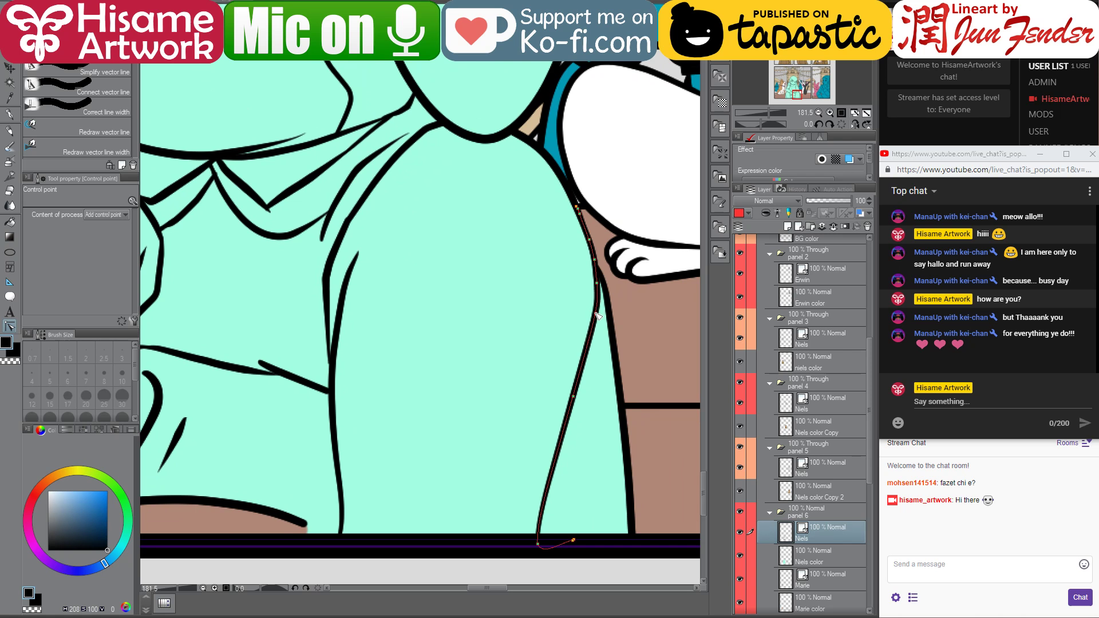
left_click_drag(597, 316, 598, 290)
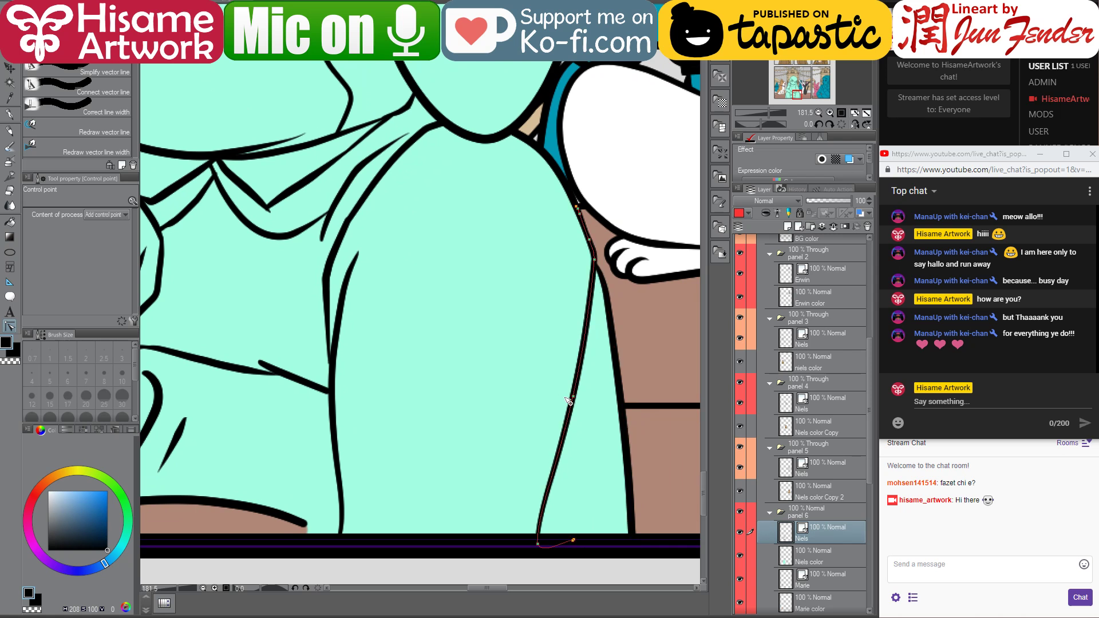
left_click(604, 279)
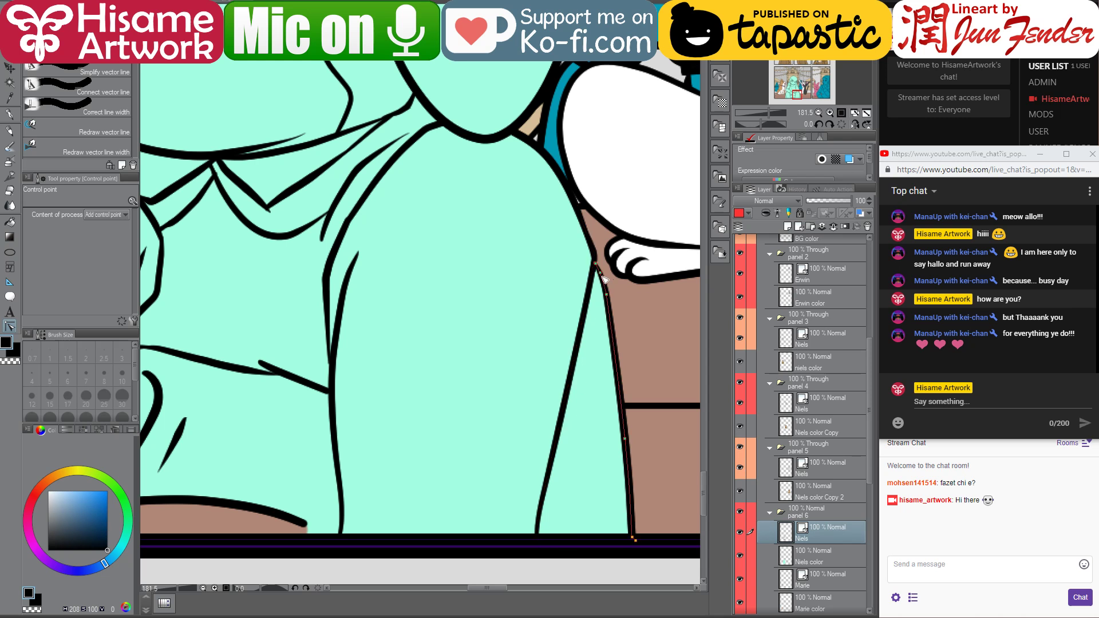
left_click(599, 265)
left_click_drag(595, 269, 591, 277)
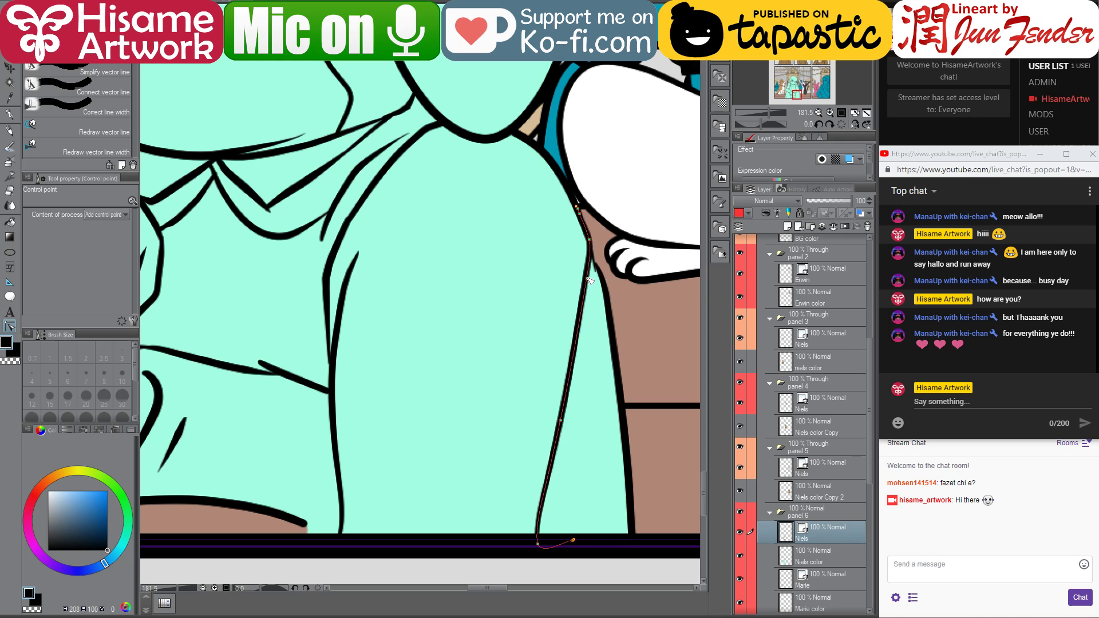
left_click(591, 277)
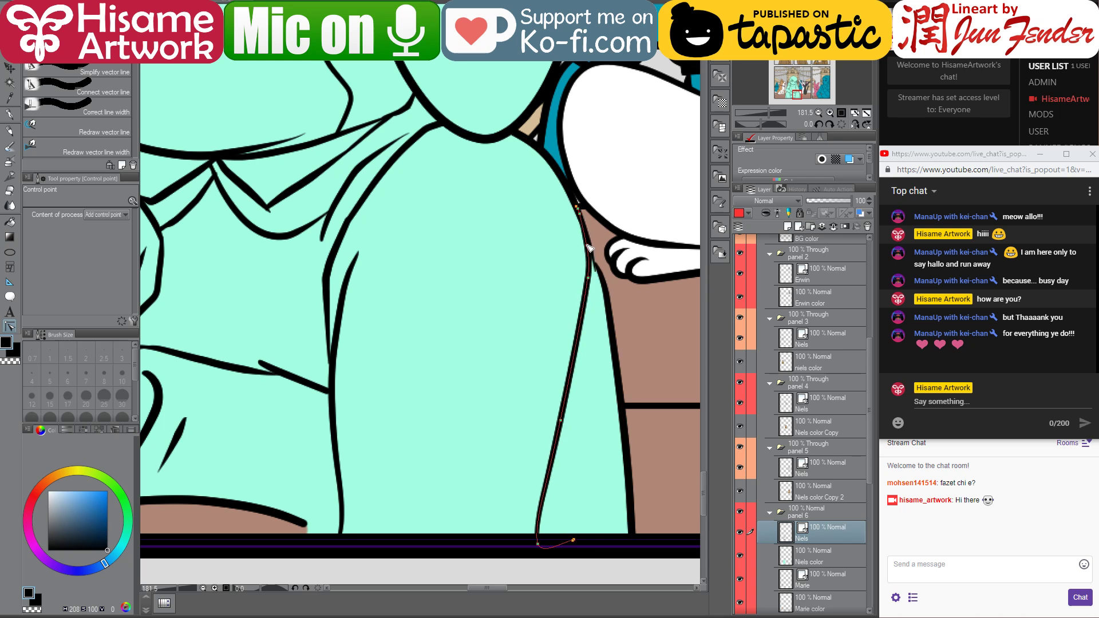
- Adjust the control points where the cat-side thigh line meets the lower outer contour so the two lines join smoothly
left_click(596, 265)
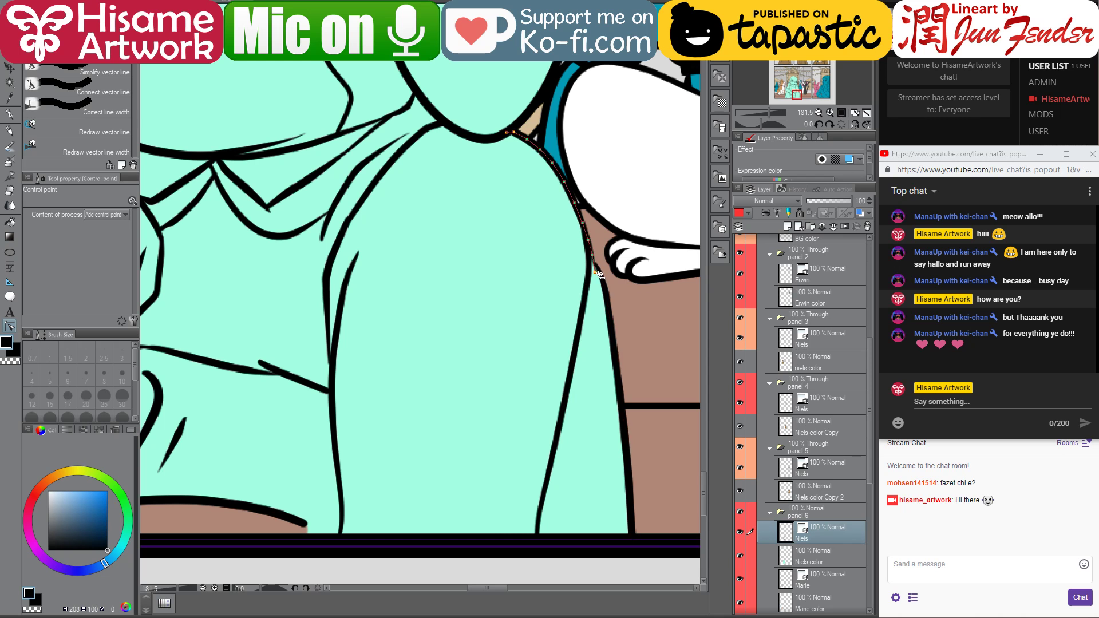
left_click(594, 258)
left_click_drag(605, 279, 608, 284)
left_click_drag(591, 244, 598, 252)
- Move the lower end of the dog-side leg's fold line further inward and smooth its upper bend with control points
mouse_move(293, 259)
left_mouse_down()
mouse_move(431, 318)
mouse_move(620, 319)
mouse_move(692, 352)
mouse_move(696, 298)
left_mouse_up()
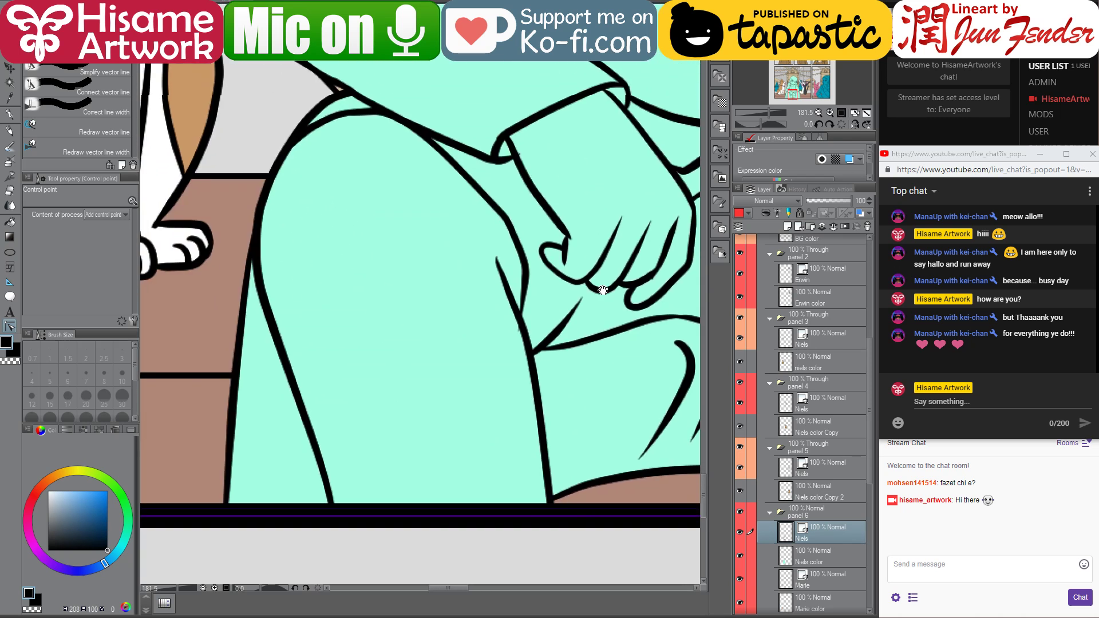
left_click(269, 189)
left_click(269, 189)
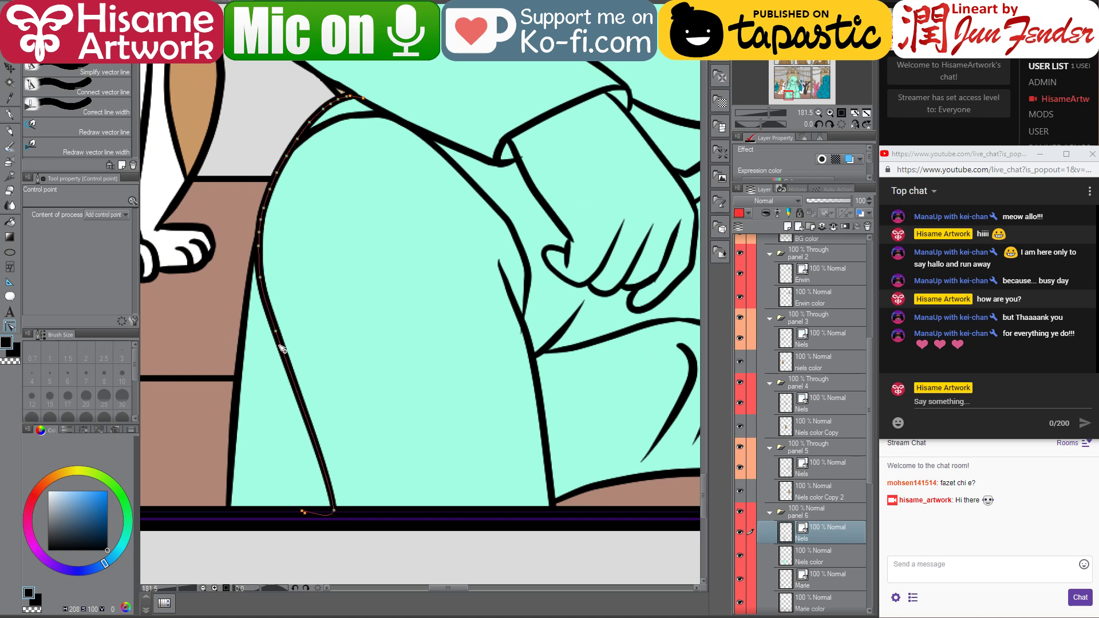
left_click_drag(334, 511, 347, 519)
left_click(263, 278)
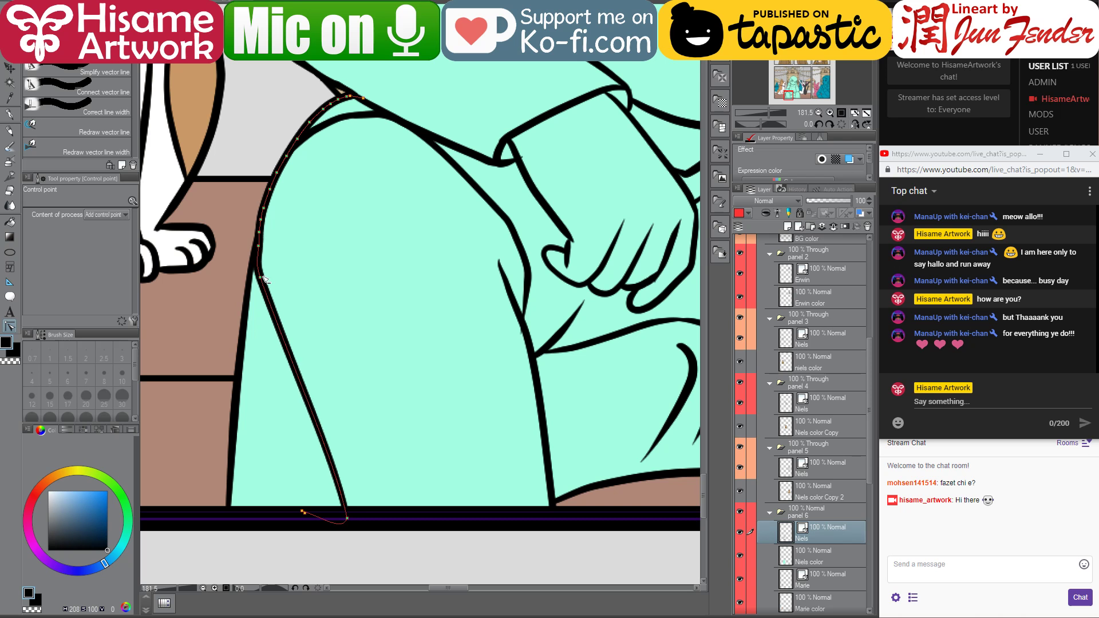
left_click_drag(262, 281, 286, 333)
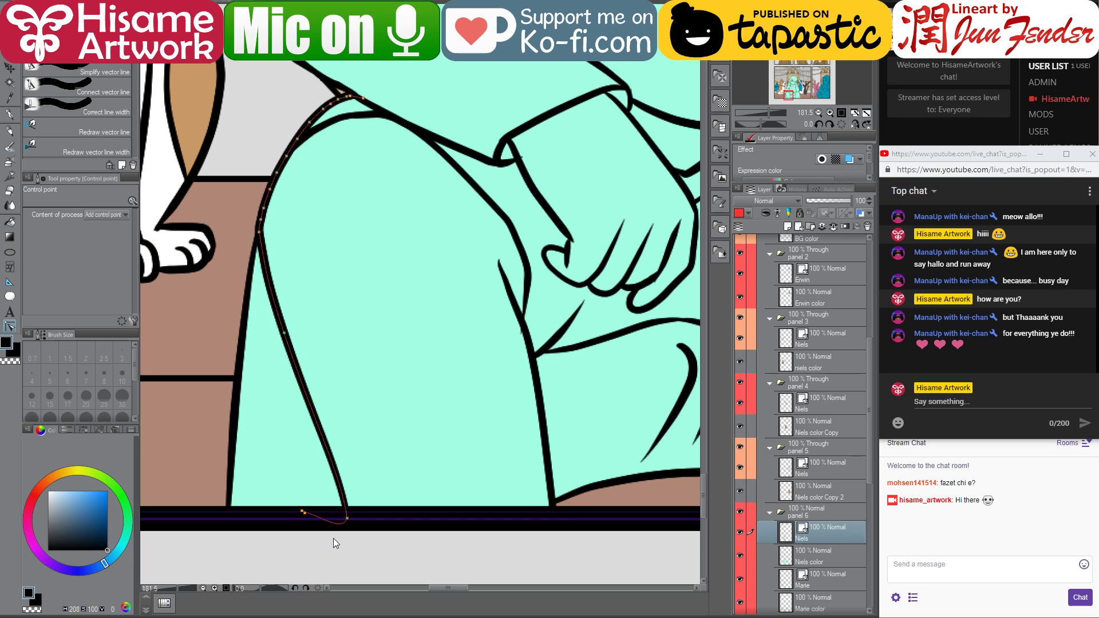
- Examine the reshaped legs against the whole panel at several zoom levels
scroll(332, 542, "down", 2)
scroll(331, 545, "down", 3)
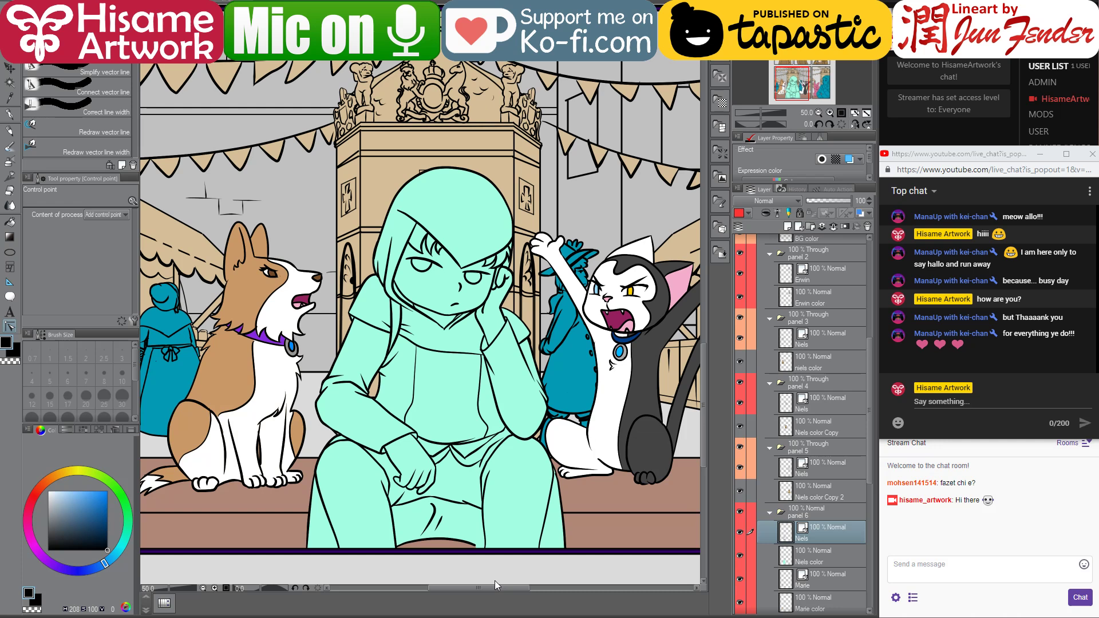
scroll(495, 580, "up", 1)
scroll(518, 557, "down", 1)
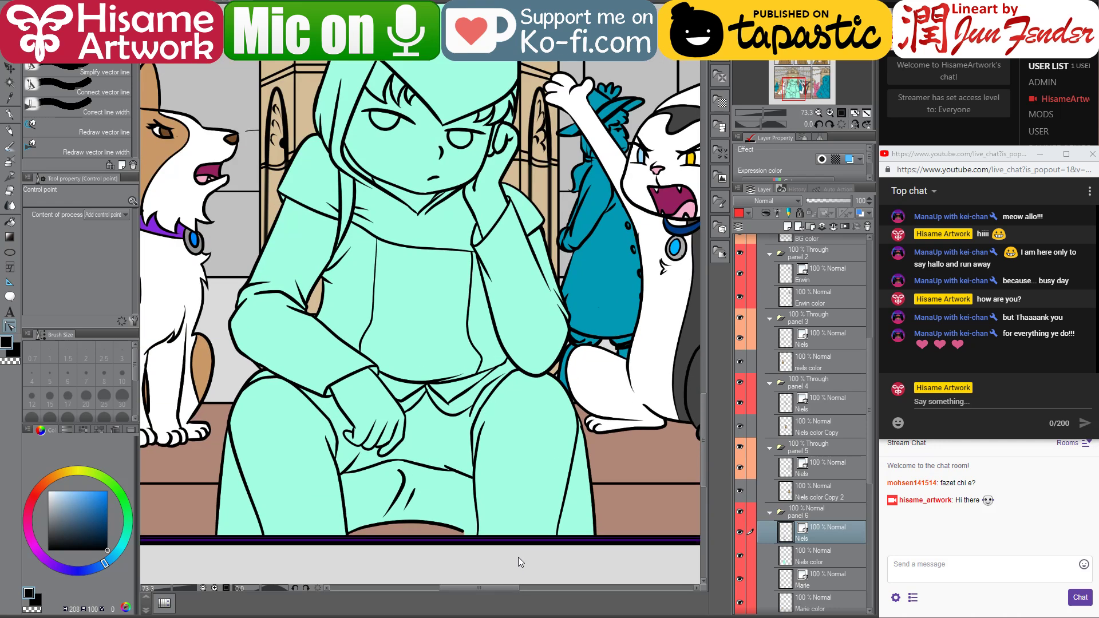
scroll(518, 558, "up", 2)
scroll(517, 558, "down", 3)
scroll(517, 557, "down", 1)
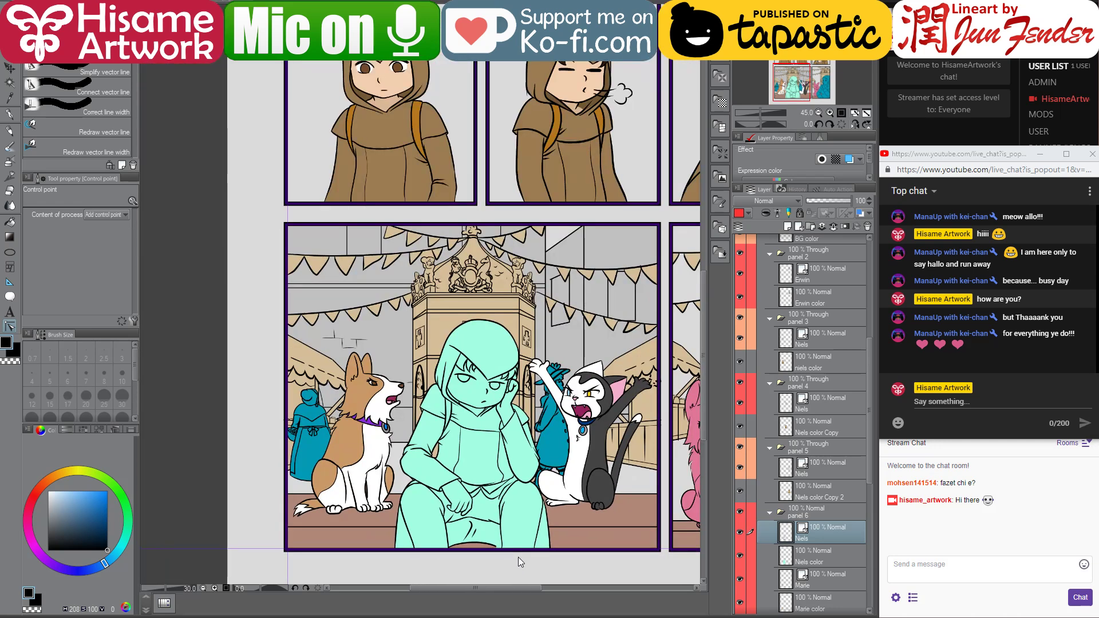
scroll(517, 558, "up", 6)
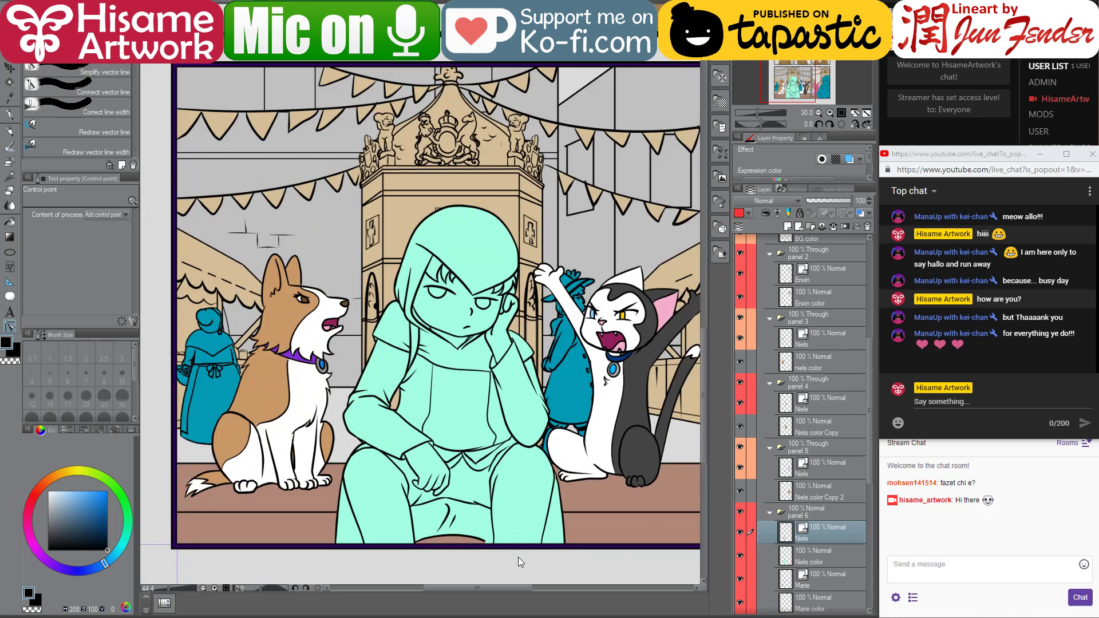
- Bend the outer contours of both legs inward below the knee with control points and check the silhouette in the whole panel
scroll(620, 535, "up", 3)
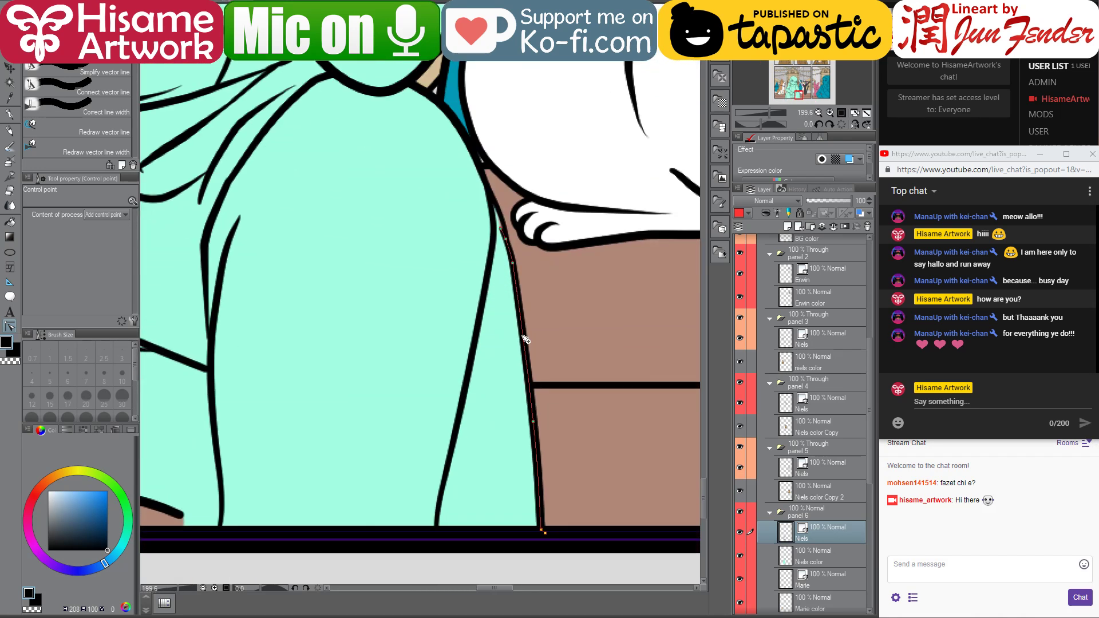
mouse_move(520, 335)
left_mouse_down()
mouse_move(517, 378)
mouse_move(512, 354)
left_mouse_up()
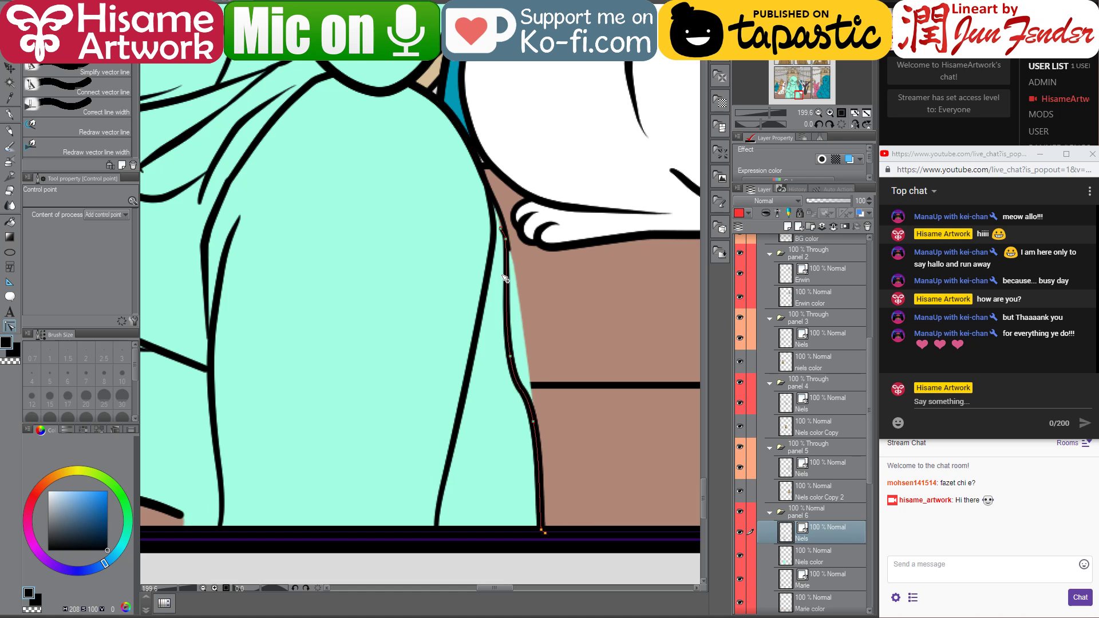
left_click_drag(307, 405, 698, 400)
left_click_drag(142, 364, 588, 373)
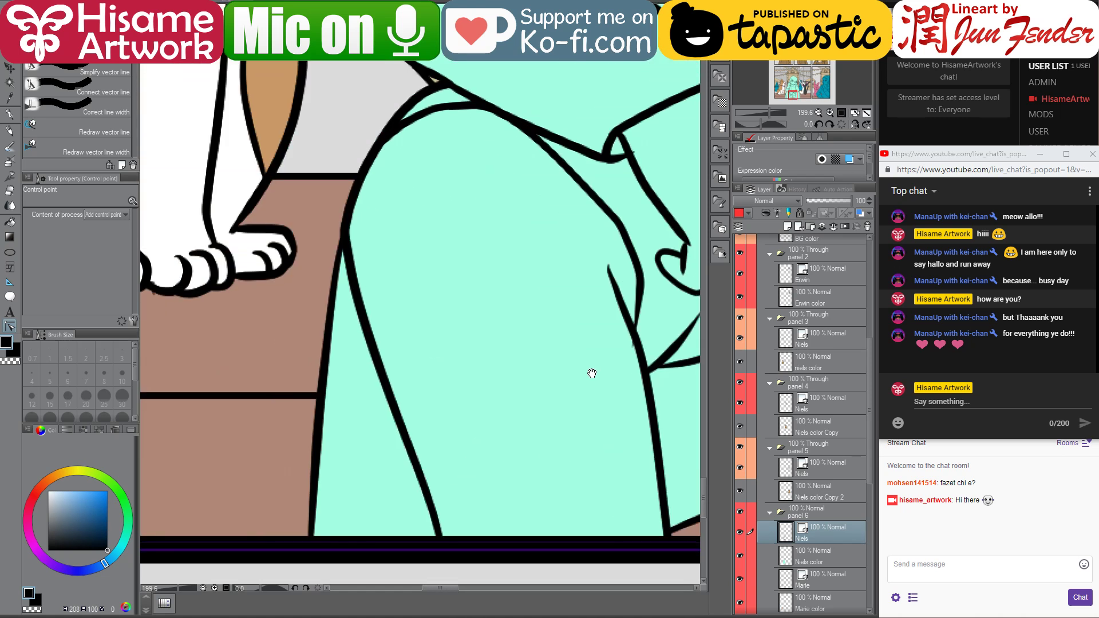
left_click_drag(324, 371, 345, 374)
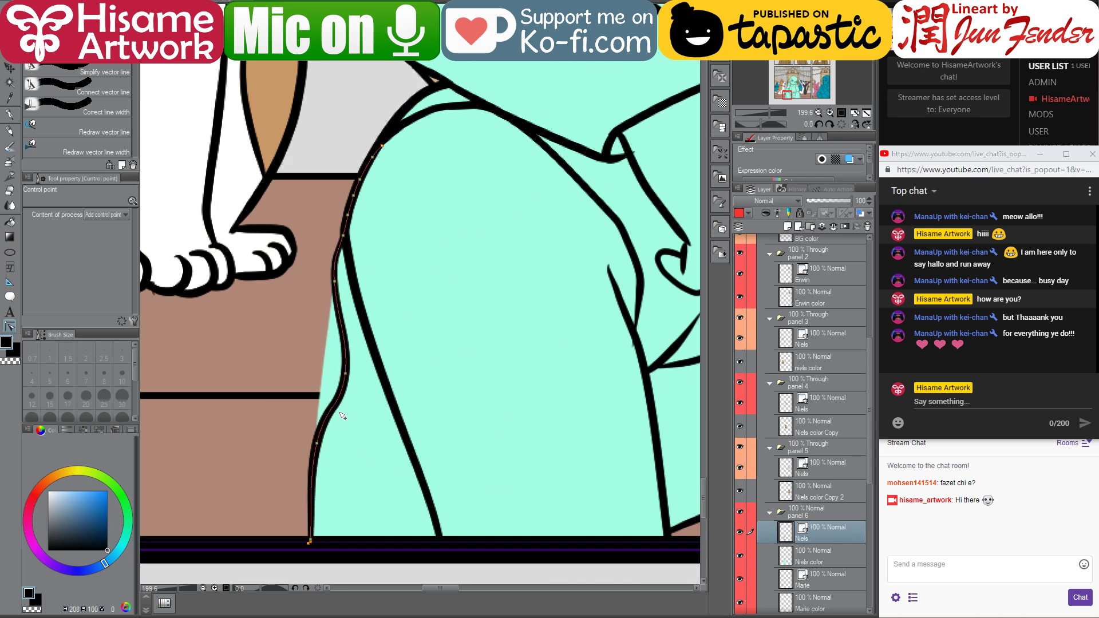
left_click_drag(318, 448, 314, 429)
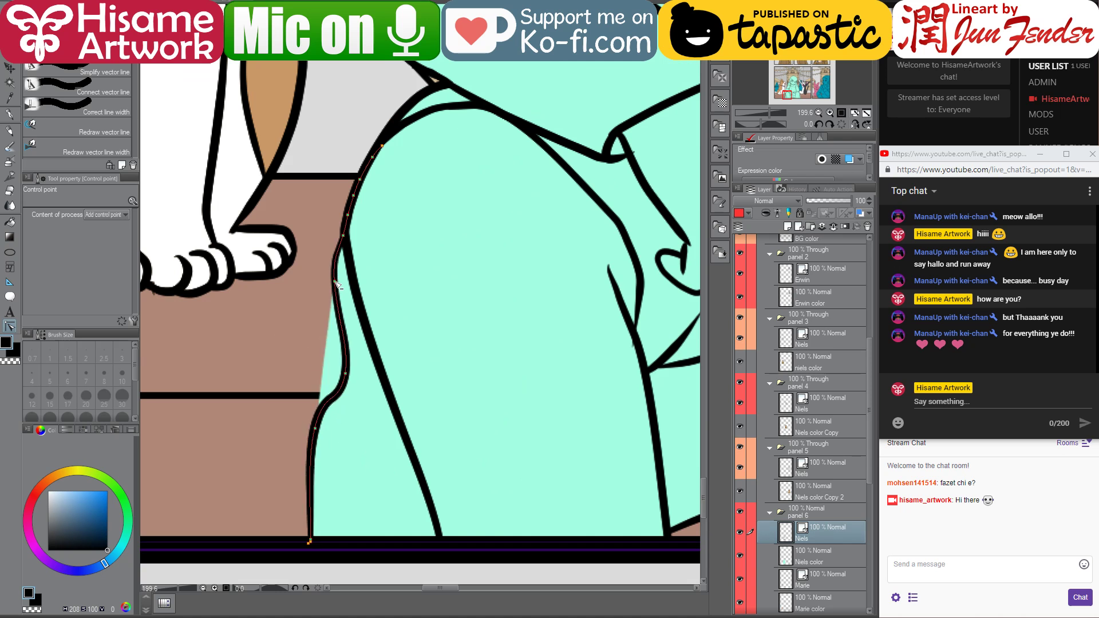
scroll(295, 472, "down", 3)
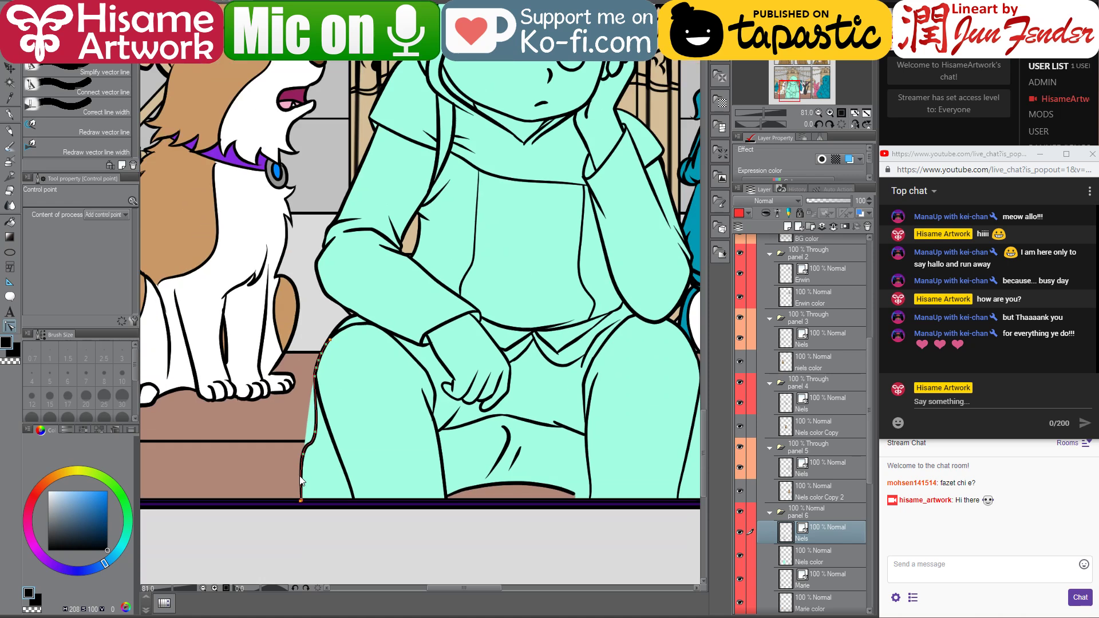
scroll(300, 476, "down", 2)
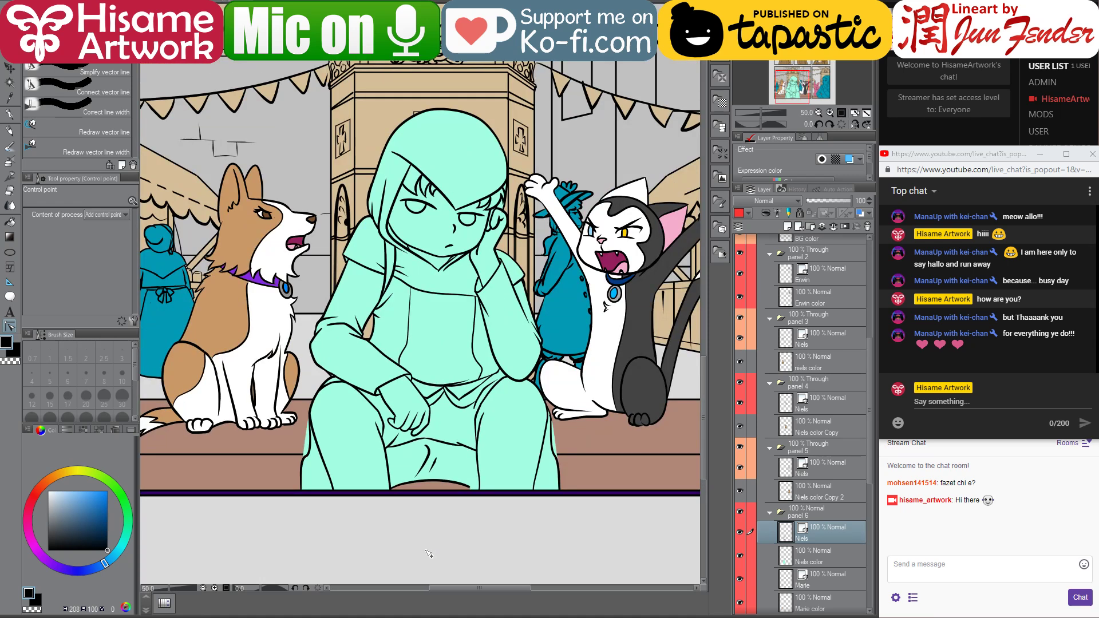
- On the Niels color layer, erase the mint fill outside both legs' outer contours with the hard eraser, enlarged to size 40
scroll(321, 515, "up", 3)
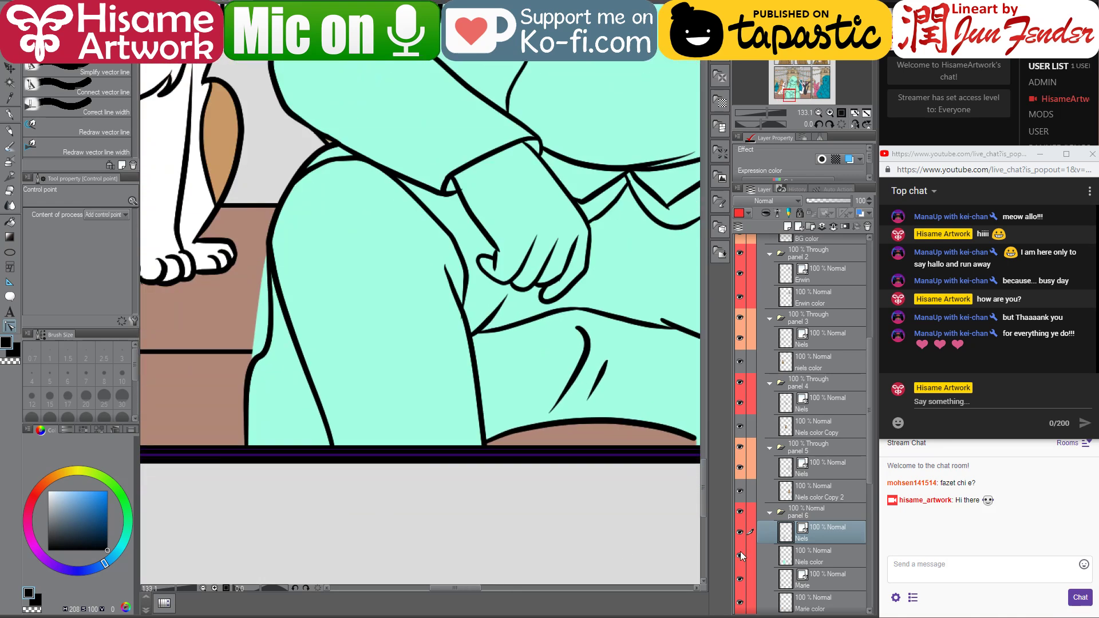
left_click(749, 555)
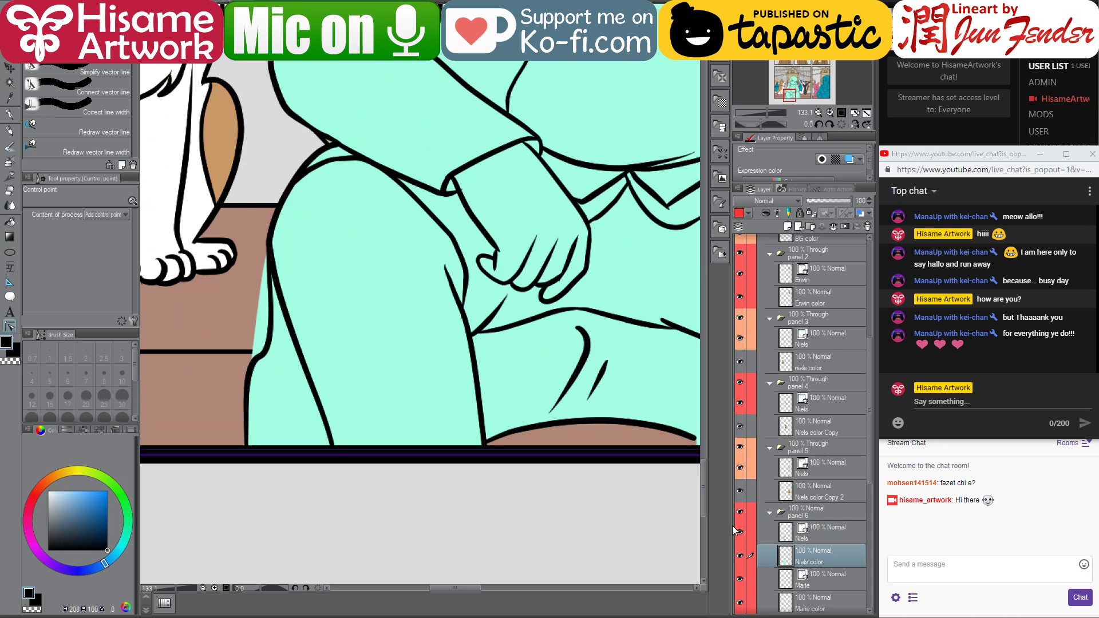
left_click(10, 192)
left_click_drag(298, 348, 435, 461)
key("bracketright")
key("bracketright")
key("bracketright")
key("bracketright")
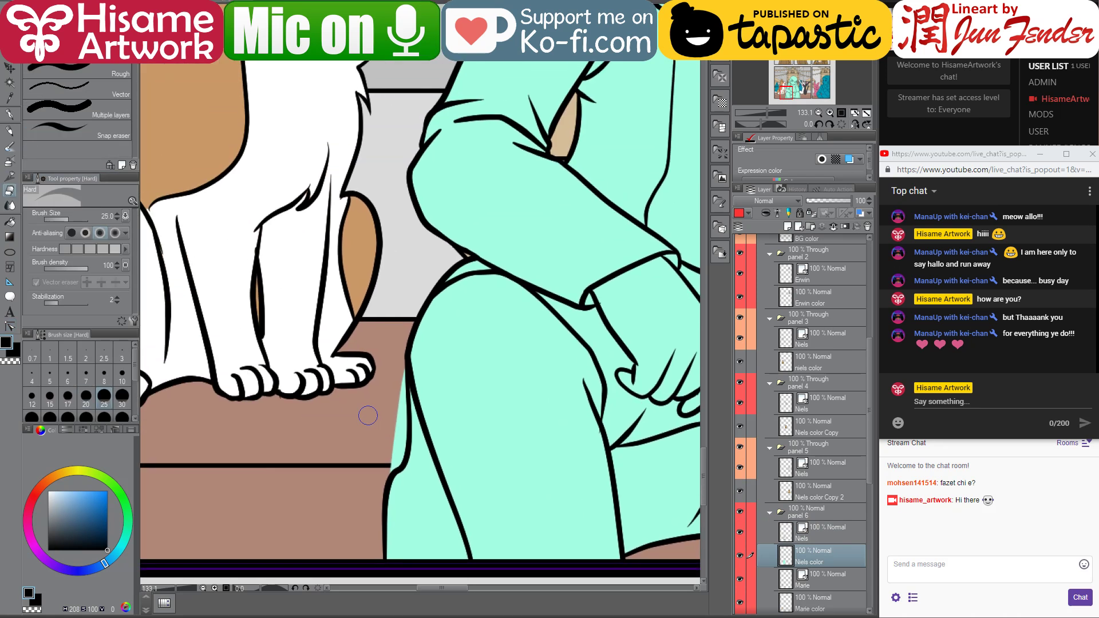
key("bracketleft")
mouse_move(392, 385)
left_mouse_down()
mouse_move(392, 362)
mouse_move(386, 459)
mouse_move(392, 404)
left_mouse_up()
mouse_move(506, 304)
left_mouse_down()
mouse_move(240, 387)
mouse_move(286, 355)
mouse_move(260, 358)
left_mouse_up()
mouse_move(494, 335)
left_mouse_down()
mouse_move(479, 358)
mouse_move(489, 449)
left_mouse_up()
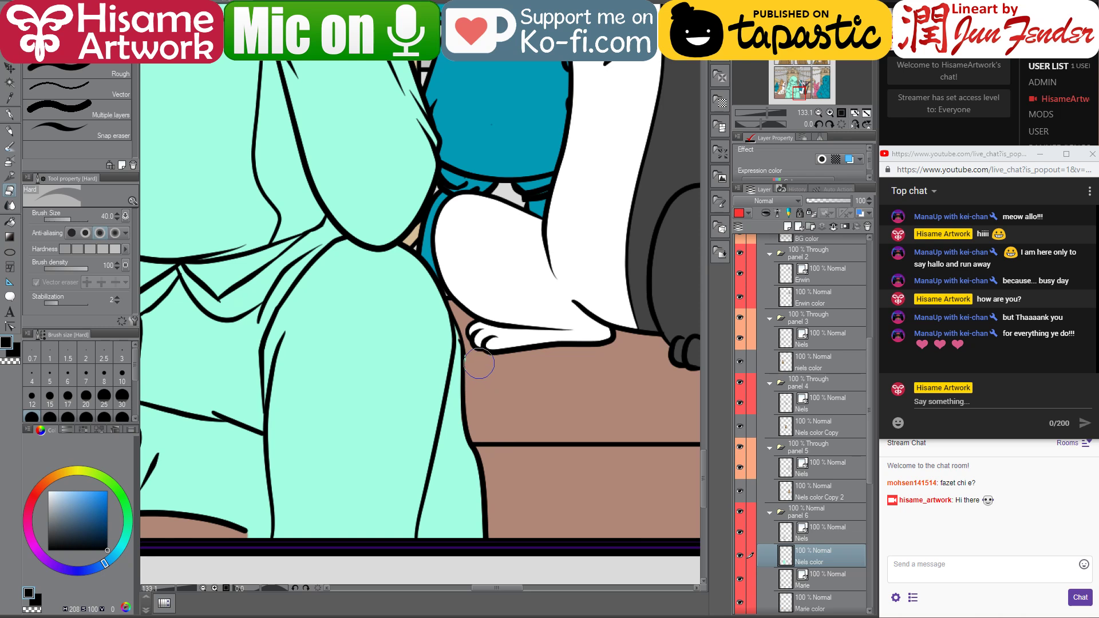
- Select Niels's silhouette from the Niels color layer and paint it entirely tunic brown (H34 S47 V61) with the G-pen at size 600
scroll(597, 436, "down", 8)
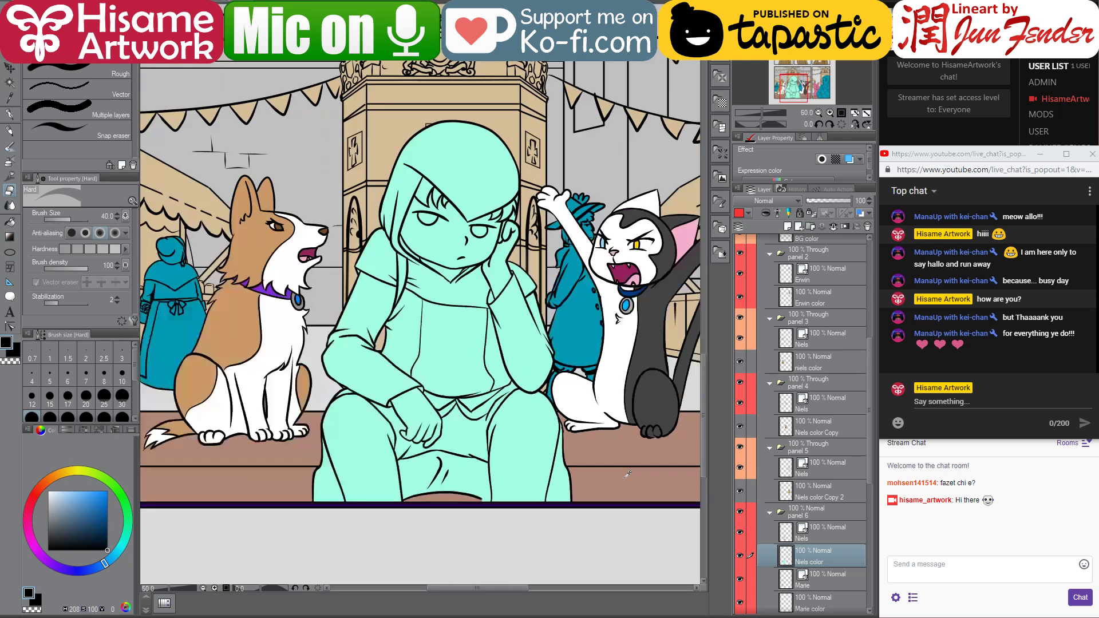
left_click_drag(498, 431, 533, 449)
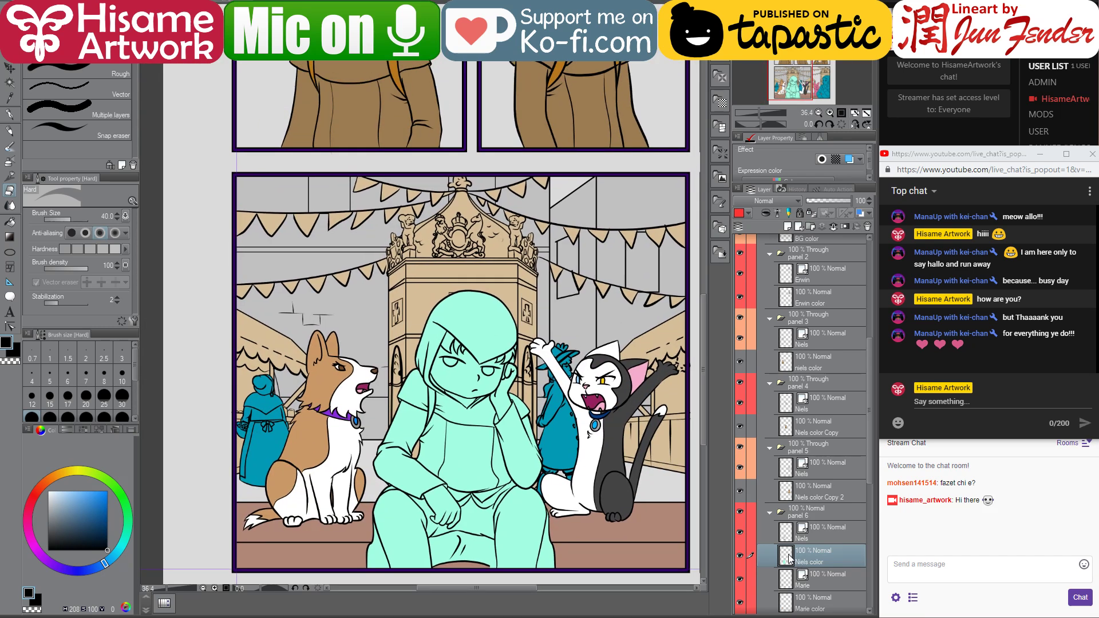
left_click(787, 555, "ctrl")
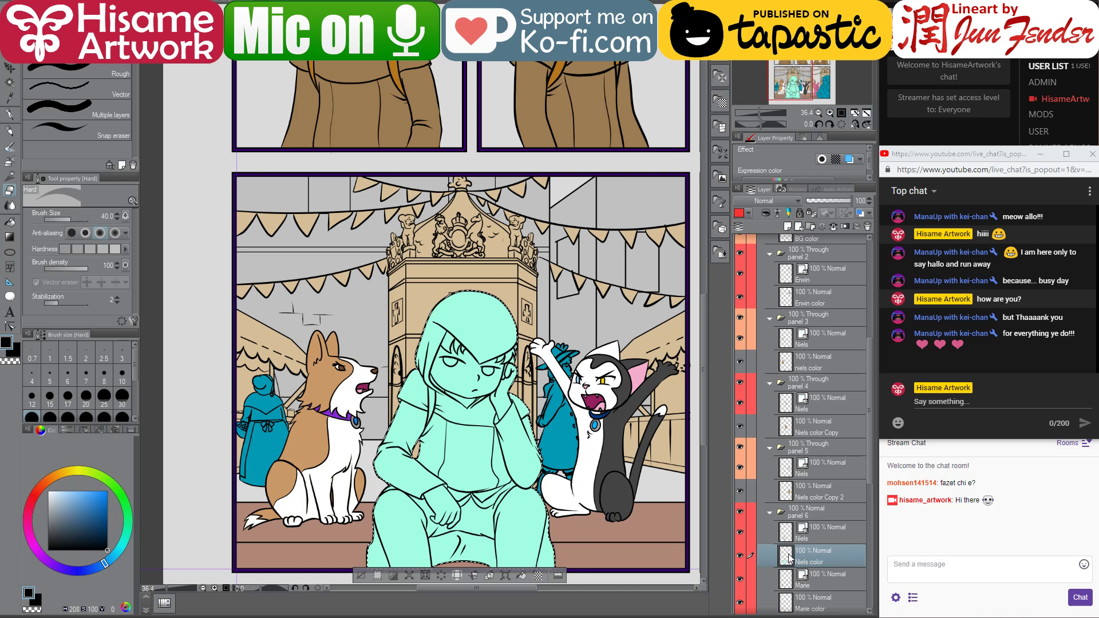
left_click(10, 114)
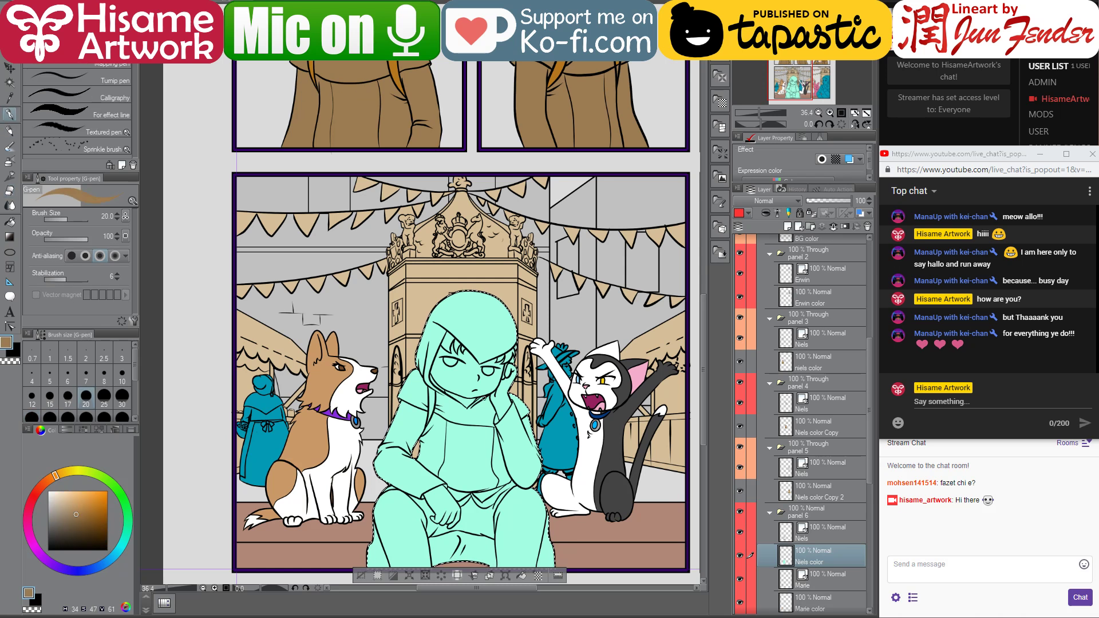
mouse_move(475, 321)
left_mouse_down()
mouse_move(407, 578)
mouse_move(559, 572)
mouse_move(502, 469)
mouse_move(498, 343)
left_mouse_up()
left_click_drag(471, 395, 420, 342)
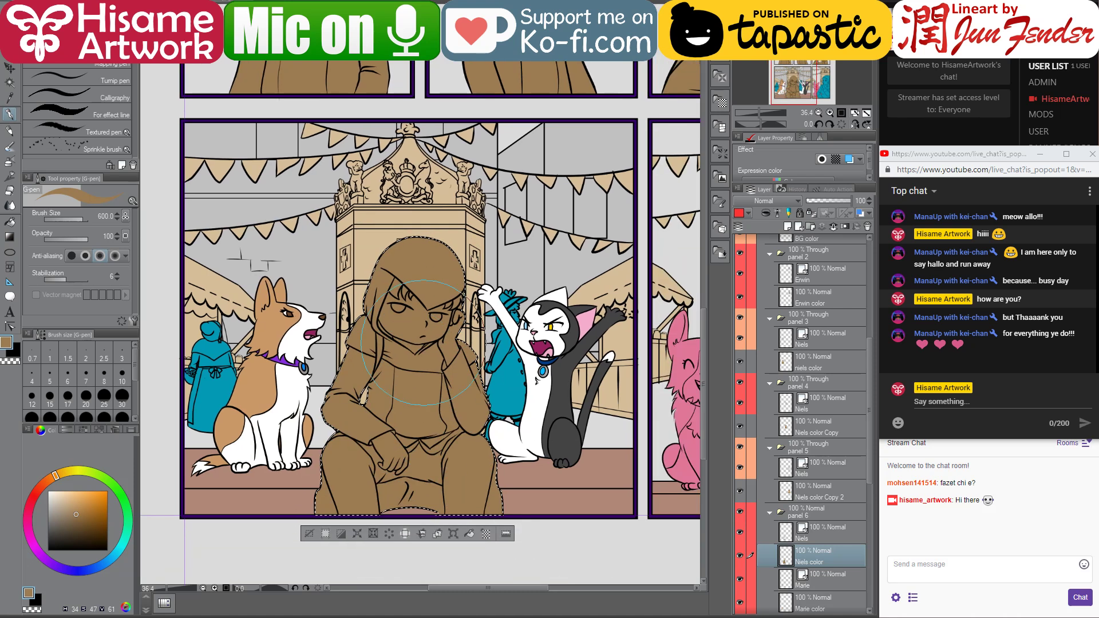
- Sample the skin tone from the panel above and fill Niels's legs, face and both hands with it
scroll(457, 406, "down", 3)
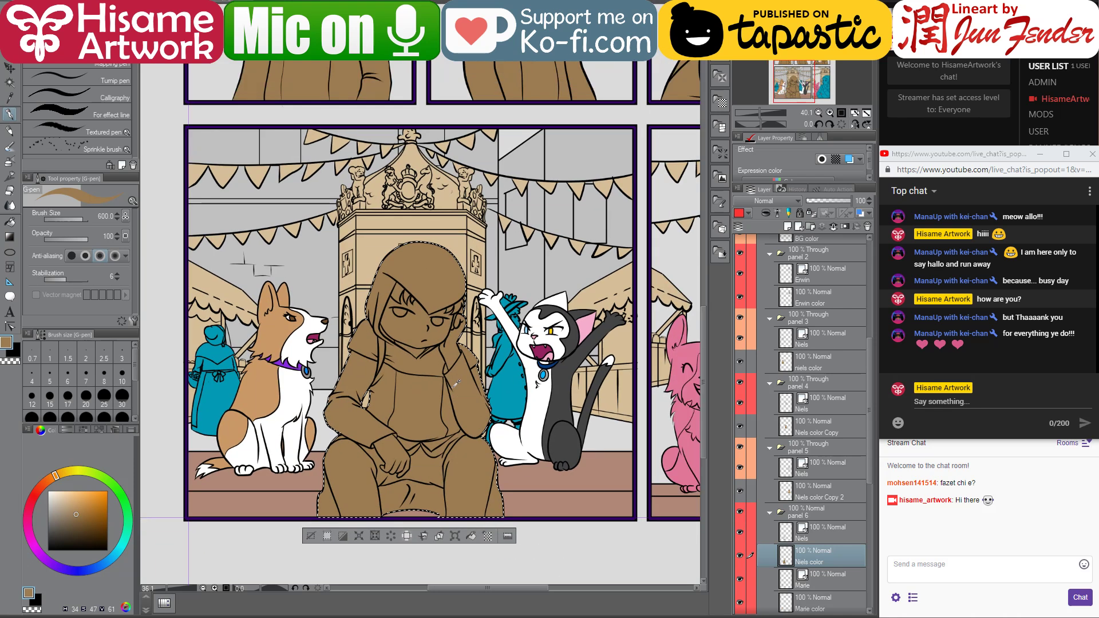
left_click(337, 40, "alt")
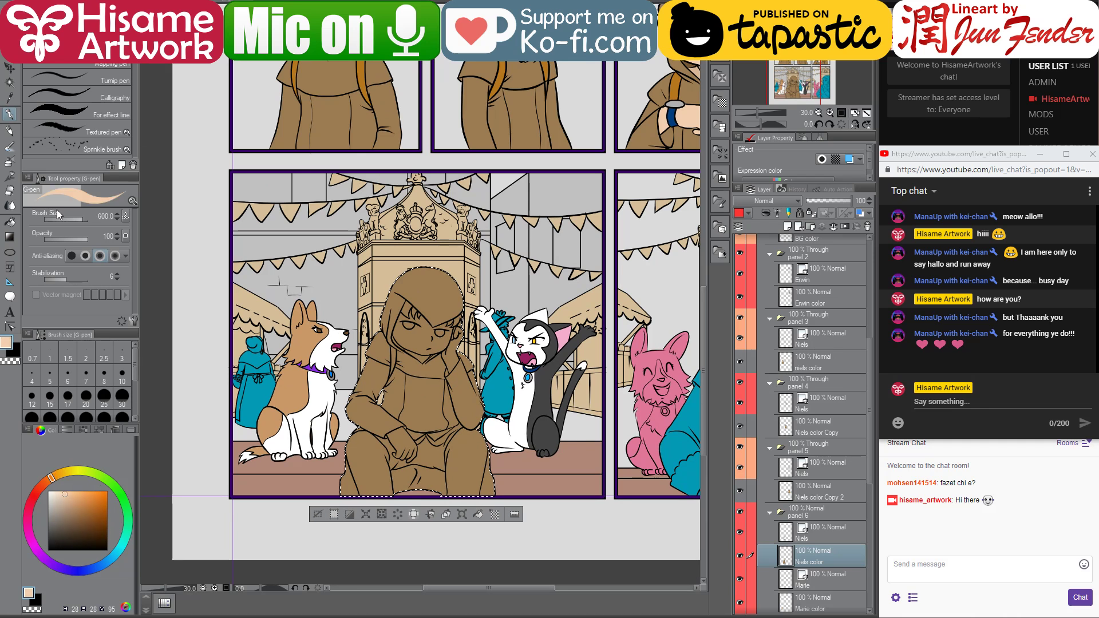
left_click(11, 222)
scroll(372, 468, "up", 2)
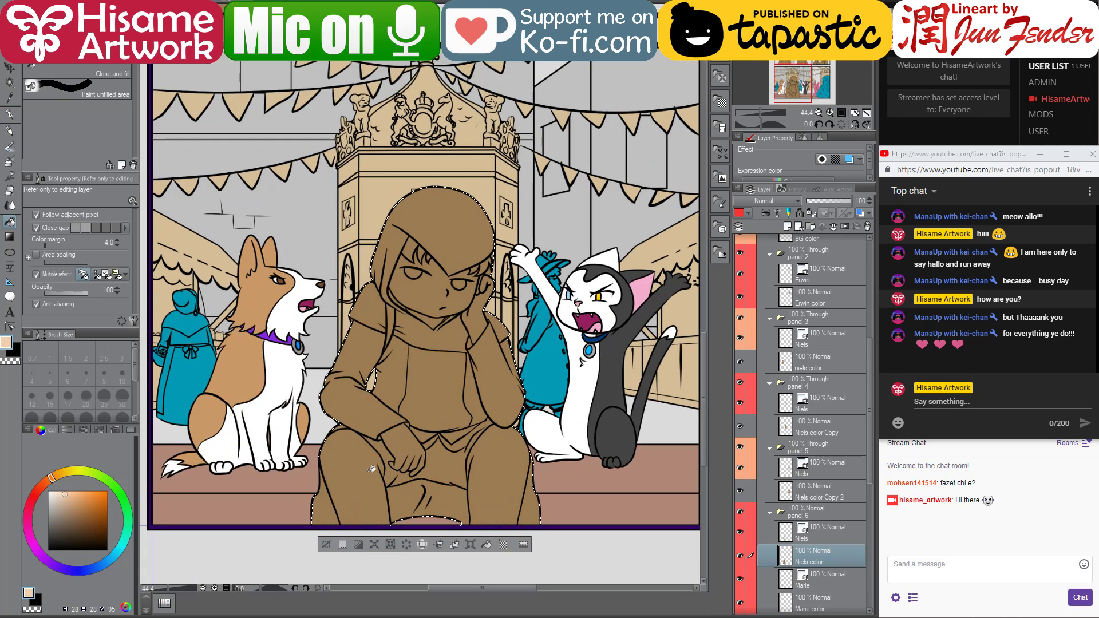
left_click(372, 468)
left_click(507, 453)
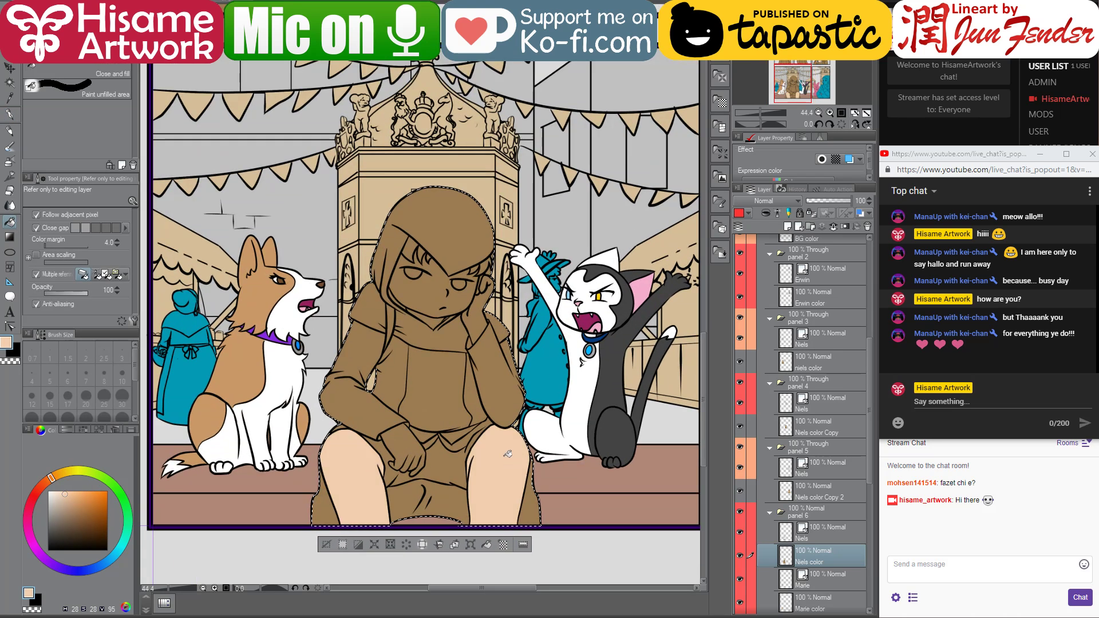
left_click(407, 436)
left_click(479, 316)
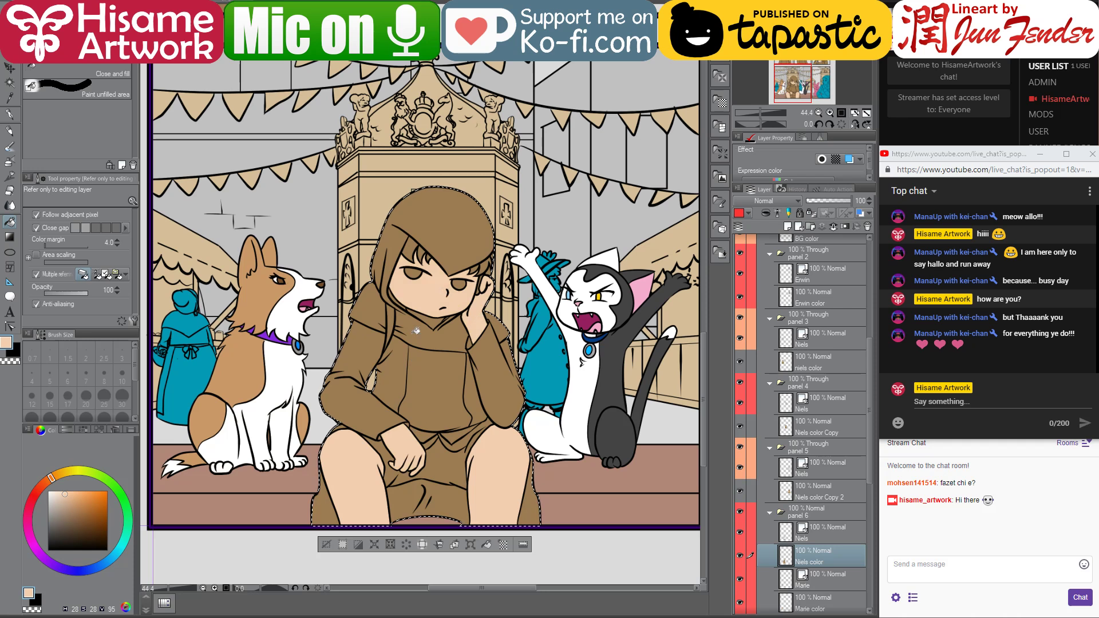
- Compare Niels with the panels above, open page_87-clip.clip to examine his colours there, and return to the current page
scroll(440, 407, "down", 2)
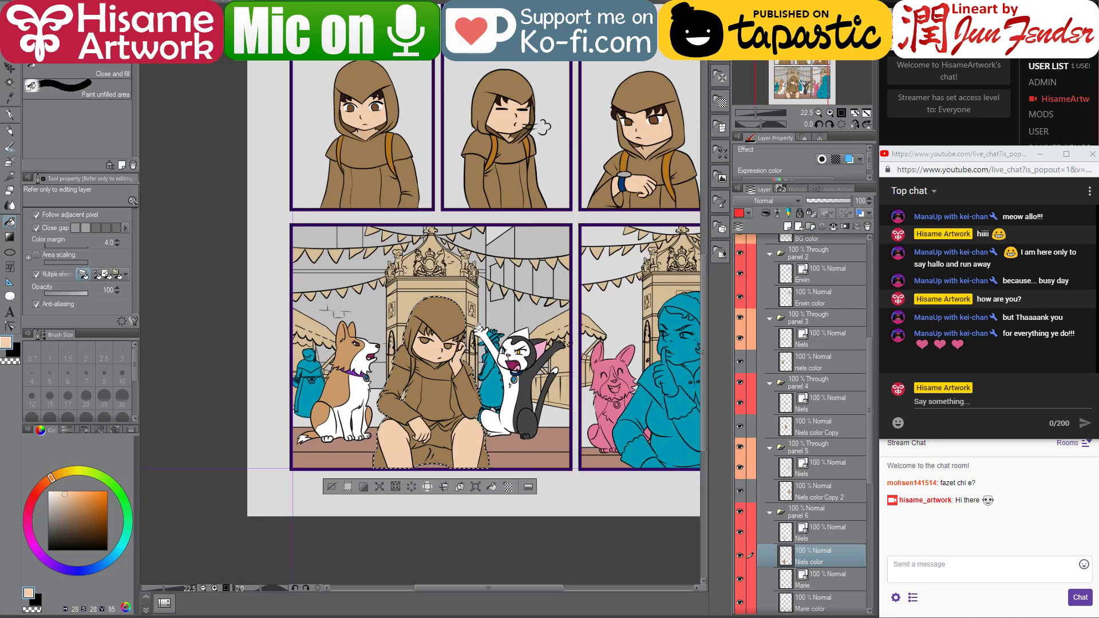
left_click_drag(586, 218, 621, 243)
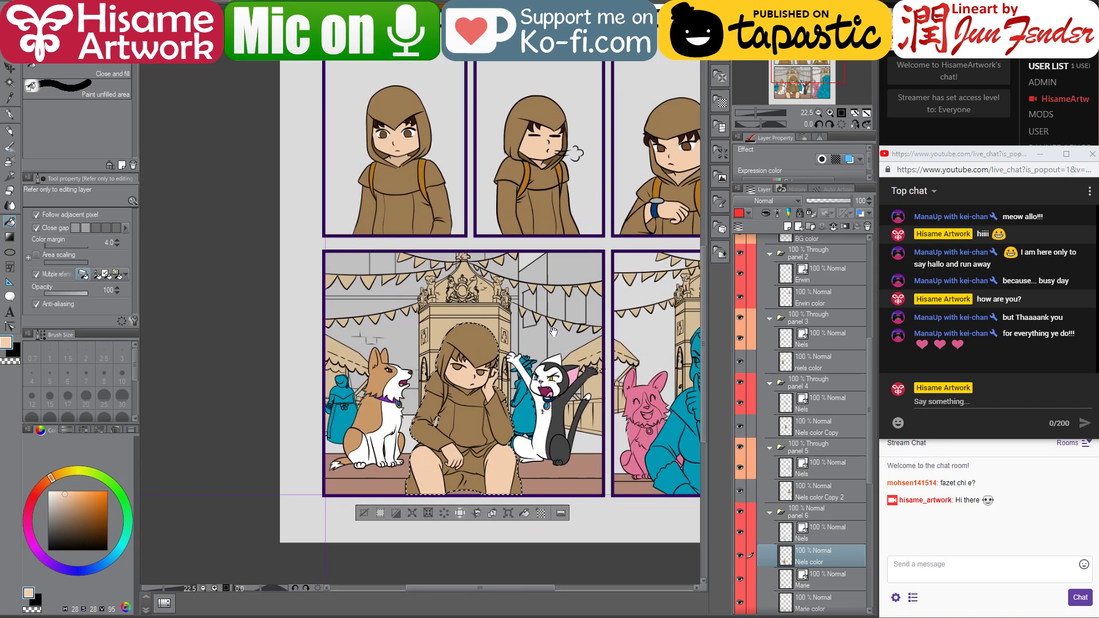
scroll(521, 391, "up", 2)
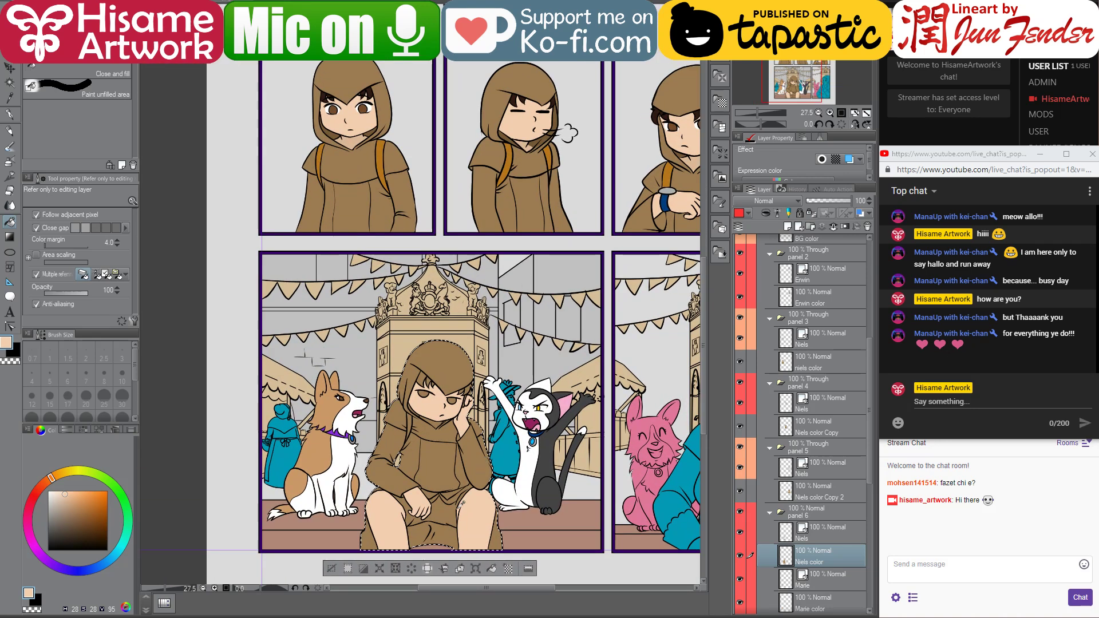
scroll(456, 507, "up", 3)
scroll(458, 506, "up", 2)
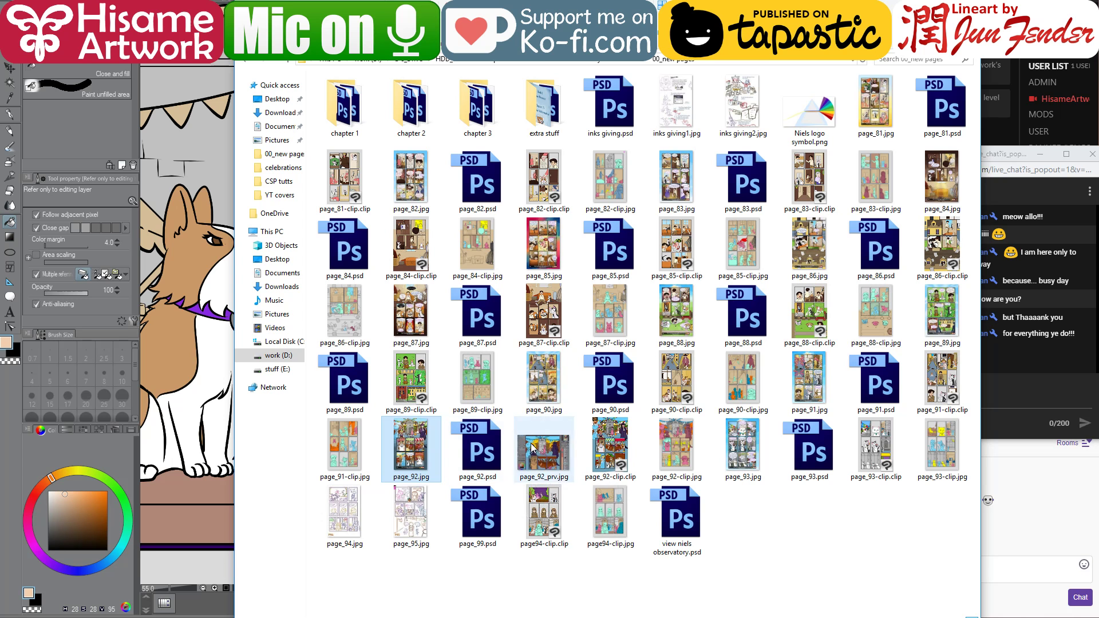
left_click(544, 312)
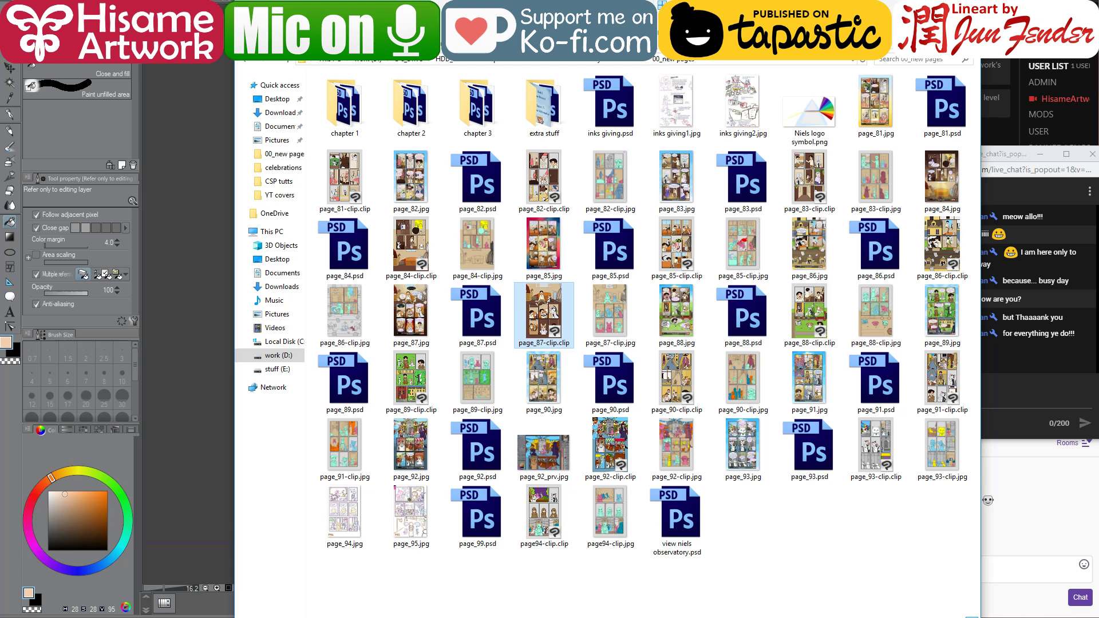
scroll(438, 290, "up", 3)
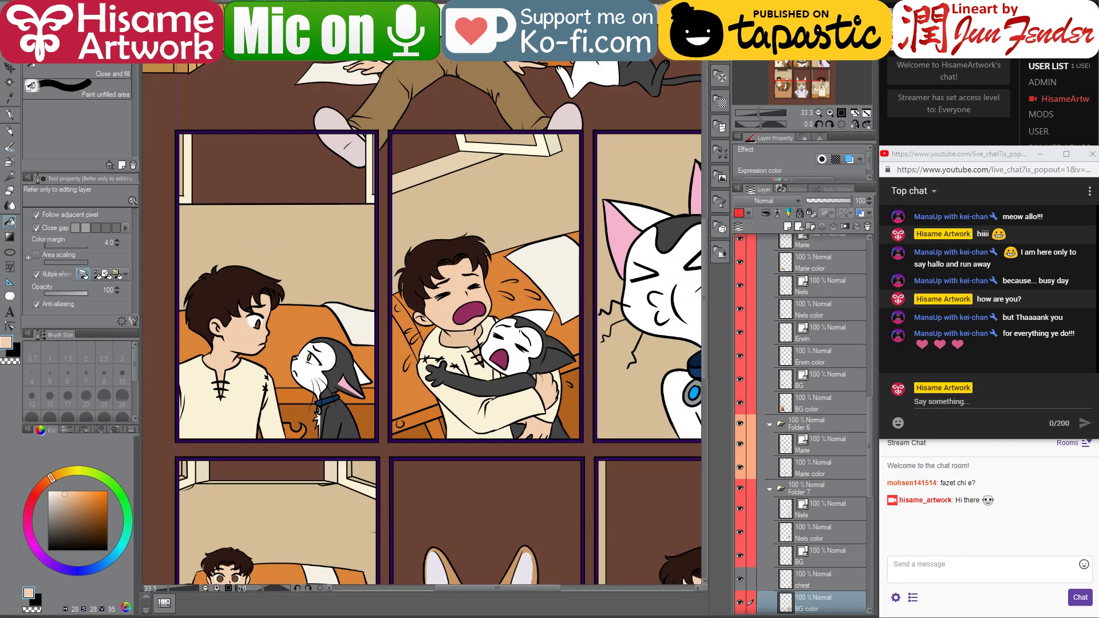
key("ctrl+Tab")
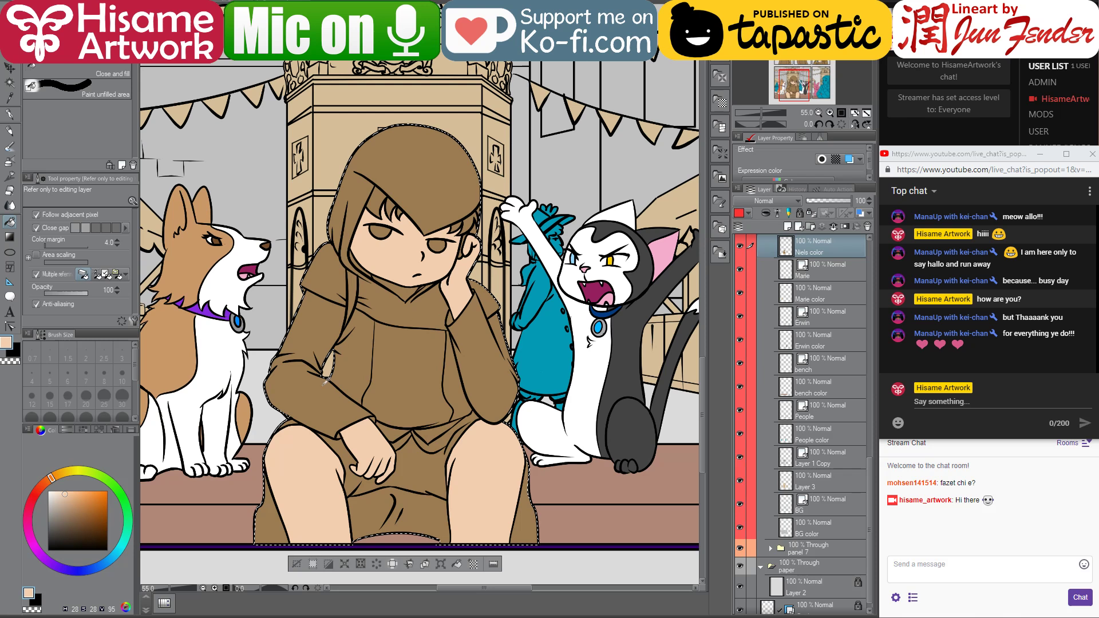
- Sample the brown eye colour (H28 S65 V45) from an upper panel and fill both of Niels's irises in panel 6
scroll(395, 300, "up", 3)
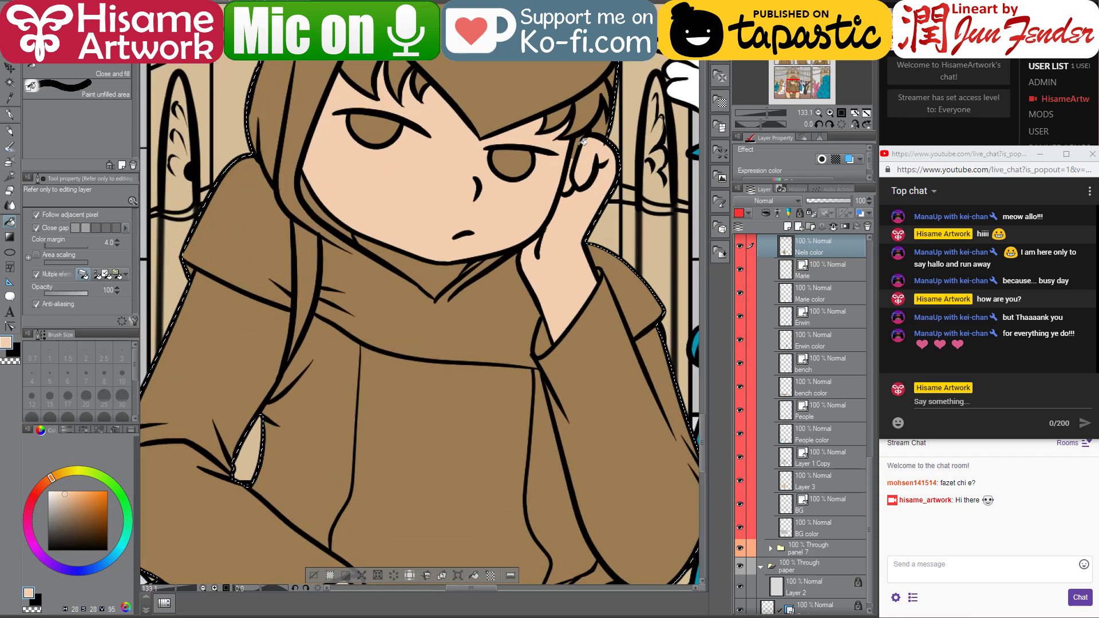
left_click_drag(505, 161, 502, 324)
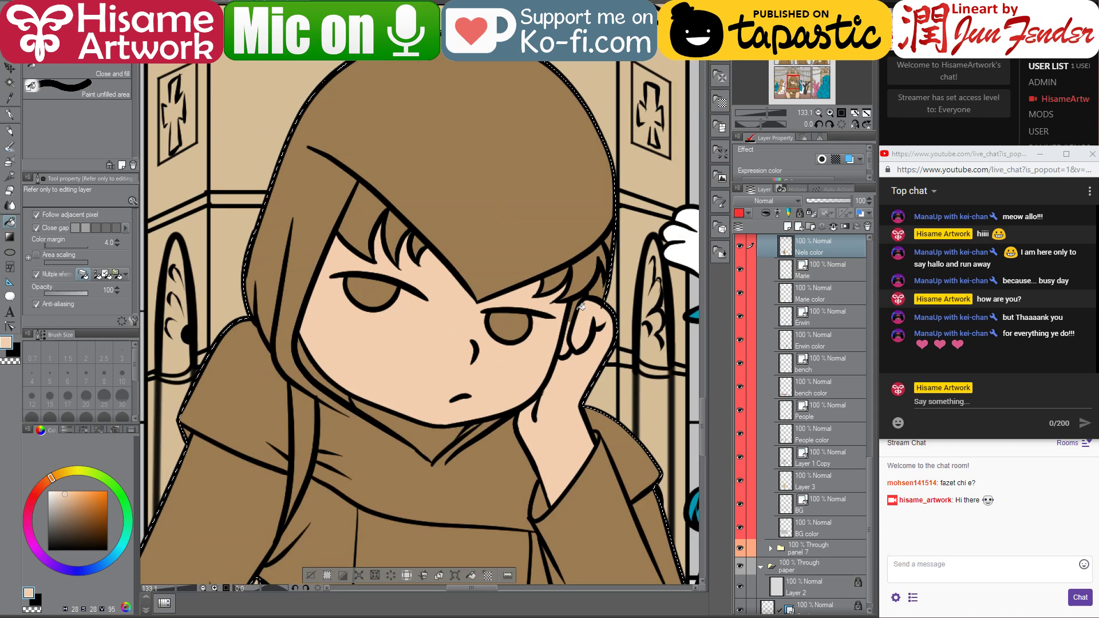
scroll(449, 192, "down", 3)
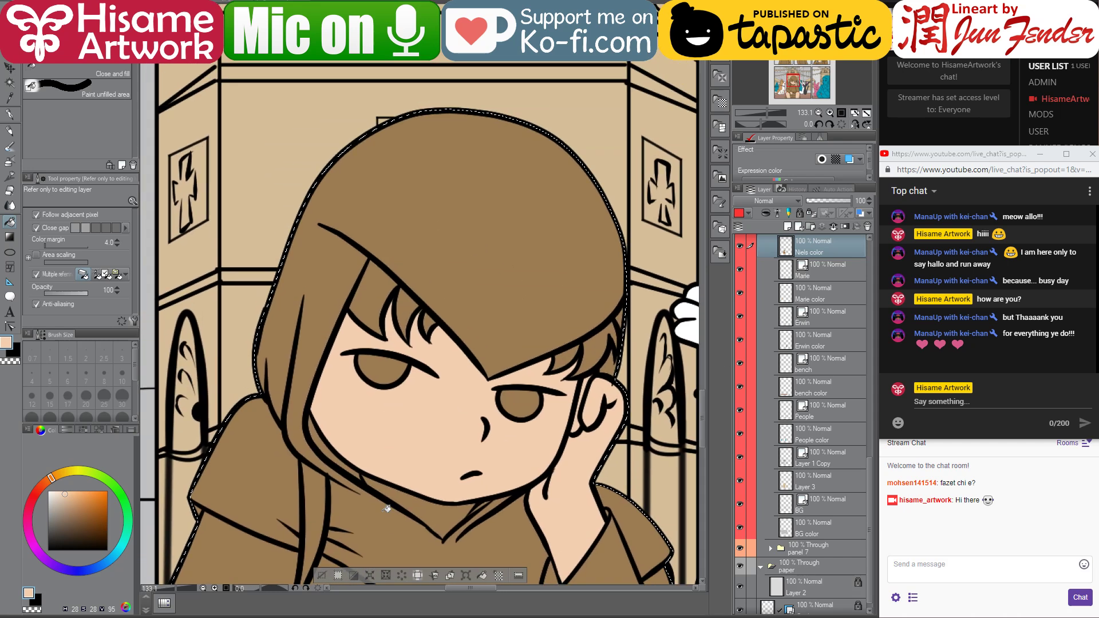
scroll(387, 507, "down", 2)
scroll(159, 406, "up", 3)
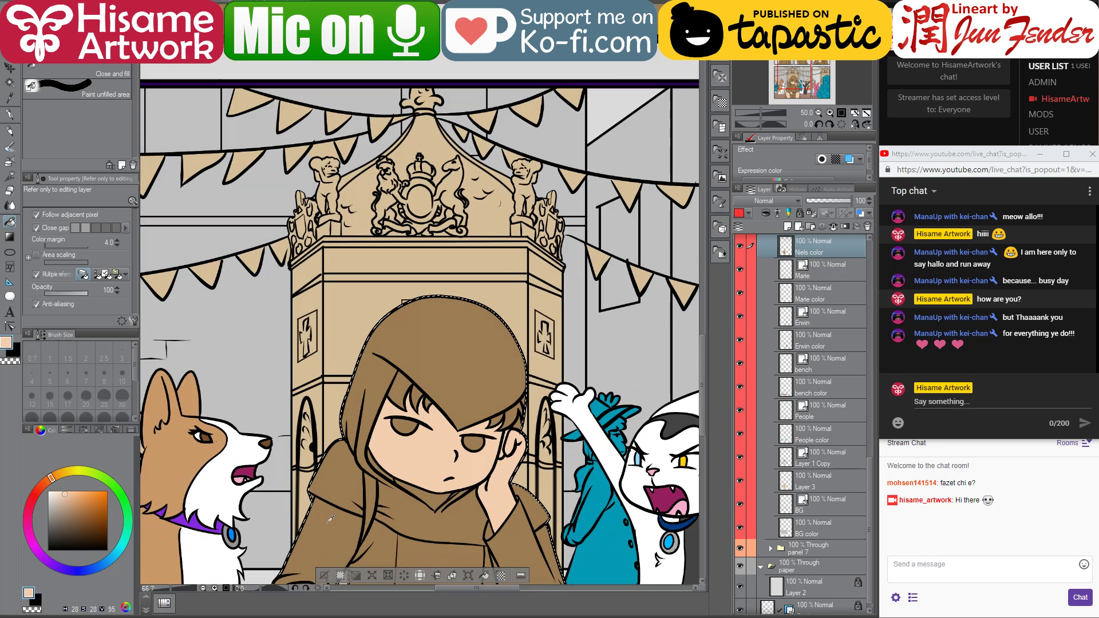
left_click(152, 400, "alt")
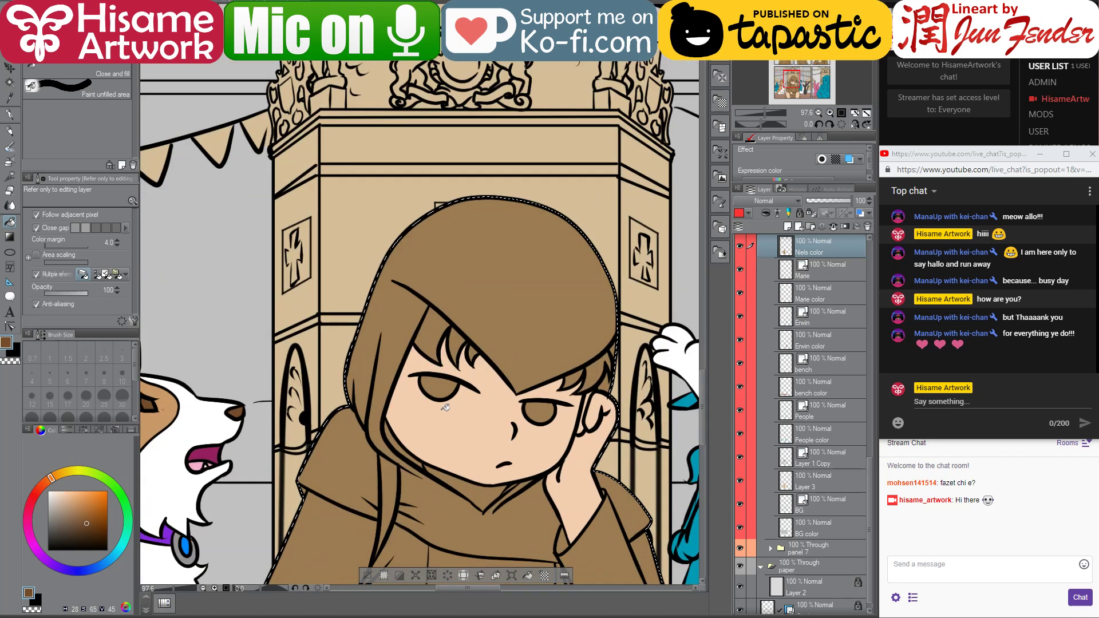
left_click(437, 385)
left_click(548, 406)
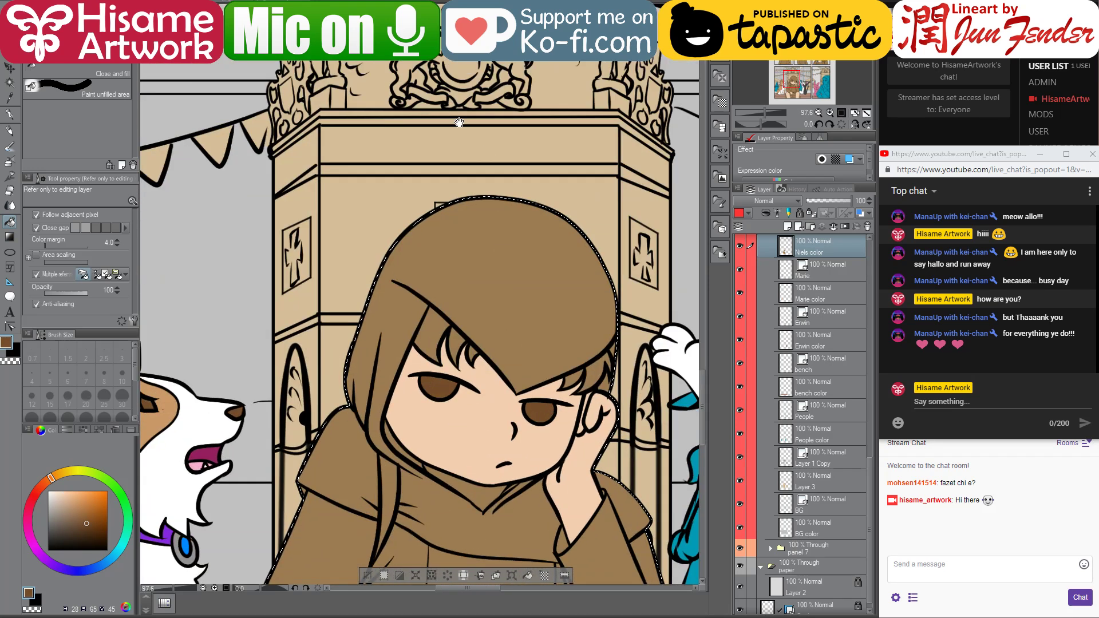
- Sample the dark hair brown (H12 S60 V19) from an upper panel and fill Niels's hair strands on both sides under the hood
left_click_drag(459, 122, 487, 493)
left_click_drag(323, 125, 372, 36)
left_click(276, 61, "alt")
left_click_drag(512, 402, 446, 319)
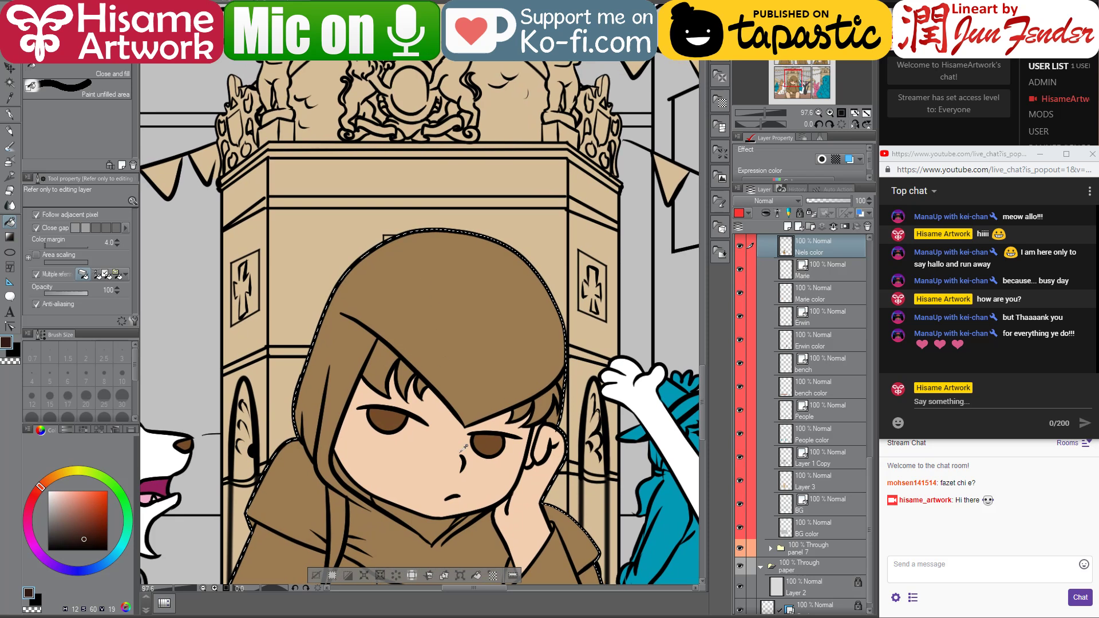
scroll(421, 280, "up", 2)
left_click_drag(349, 315, 454, 303)
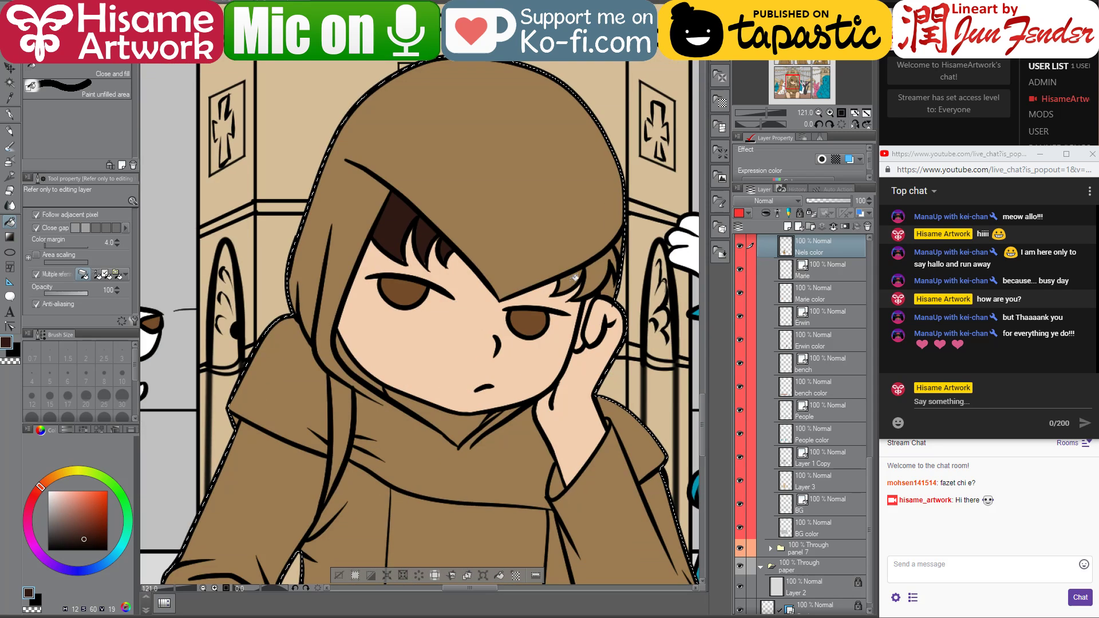
left_click_drag(574, 277, 584, 283)
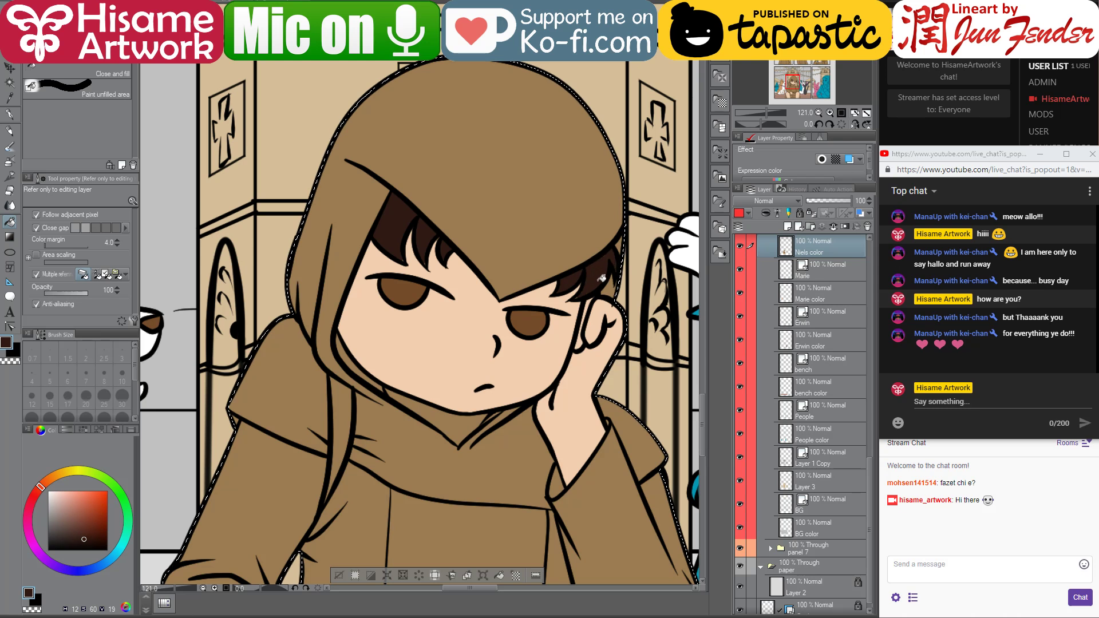
- Fill Niels's neck with a darker skin tone (H28 S33 V82) and the hood's inner lining with a darker brown (H34 S61 V44)
left_click(452, 396, "alt")
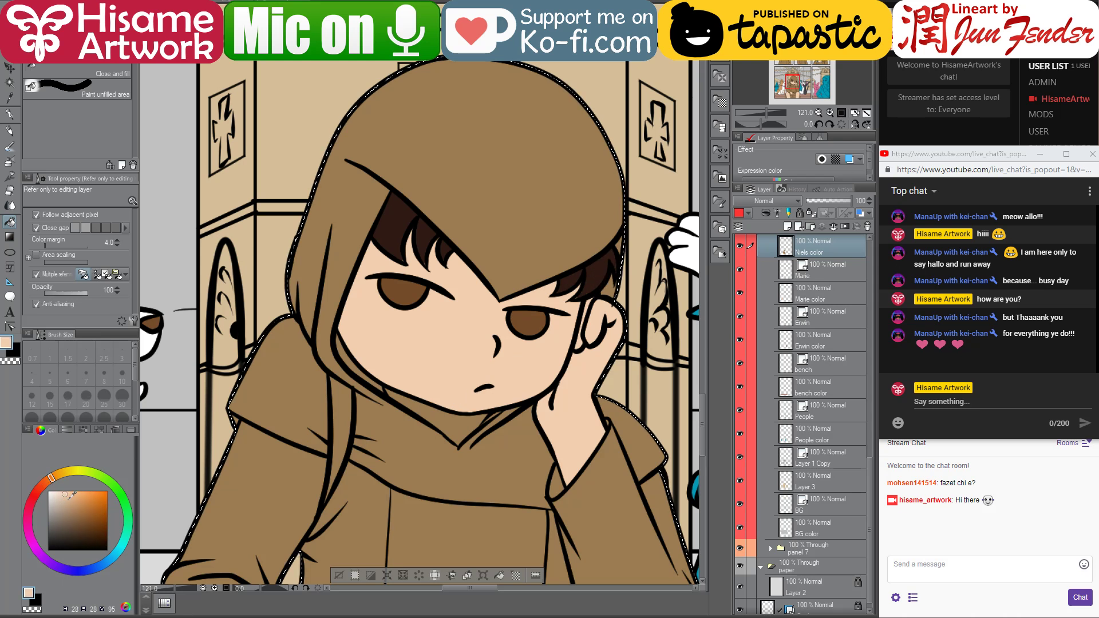
left_click(67, 502)
left_click(453, 418)
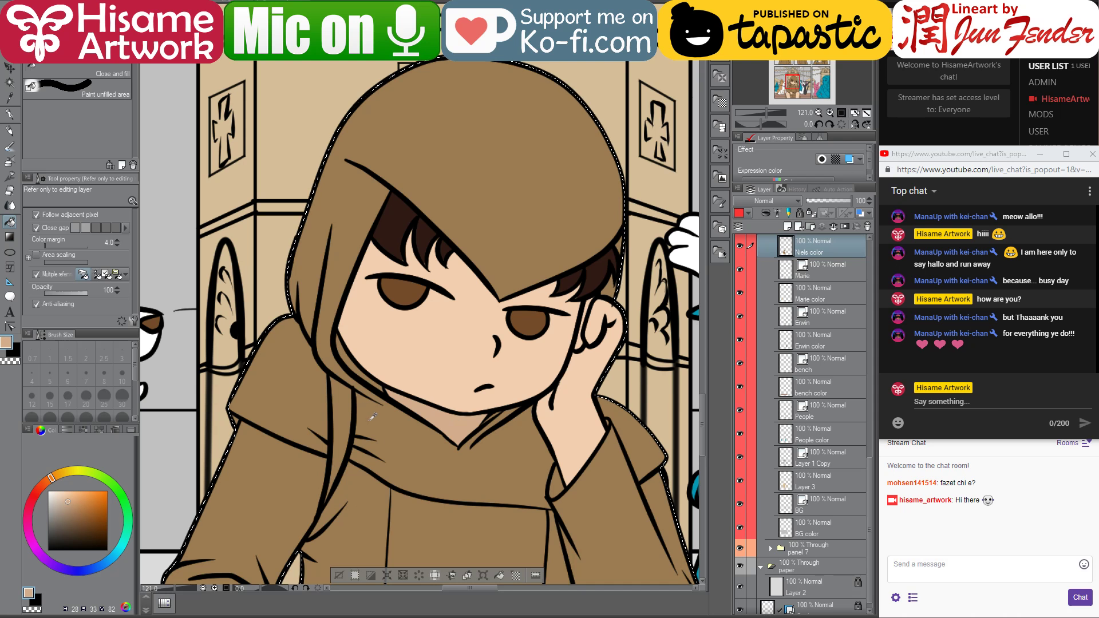
left_click(372, 417, "alt")
left_click(86, 521)
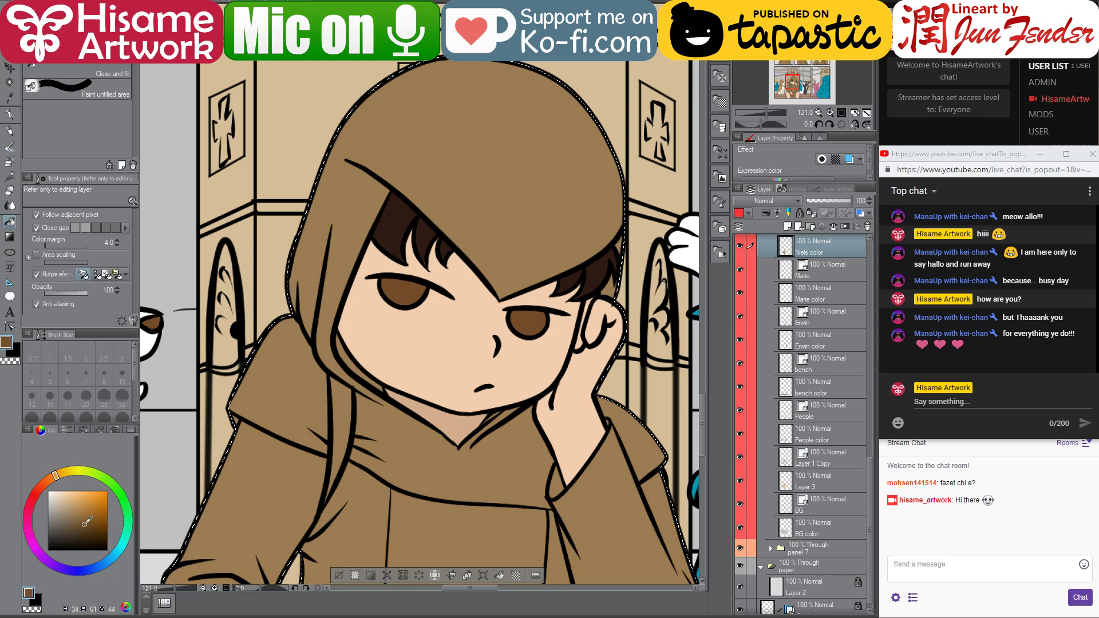
left_click(349, 352)
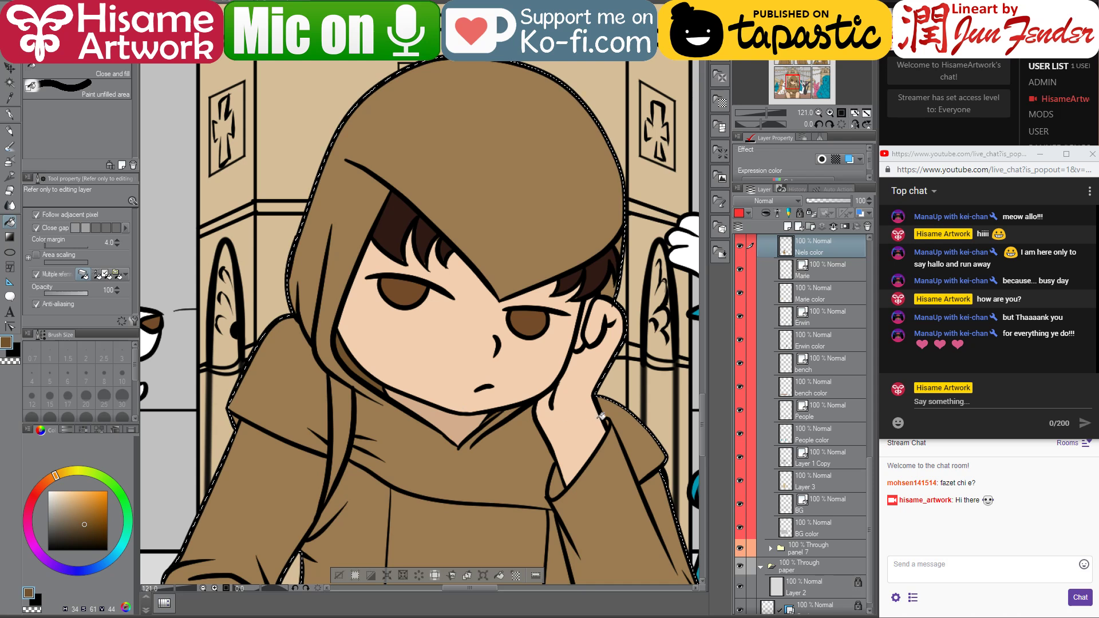
- Sample the orange backpack strap colour (H35 S85 V71) from an upper panel and fill the strap below Niels's hood
scroll(537, 411, "down", 1)
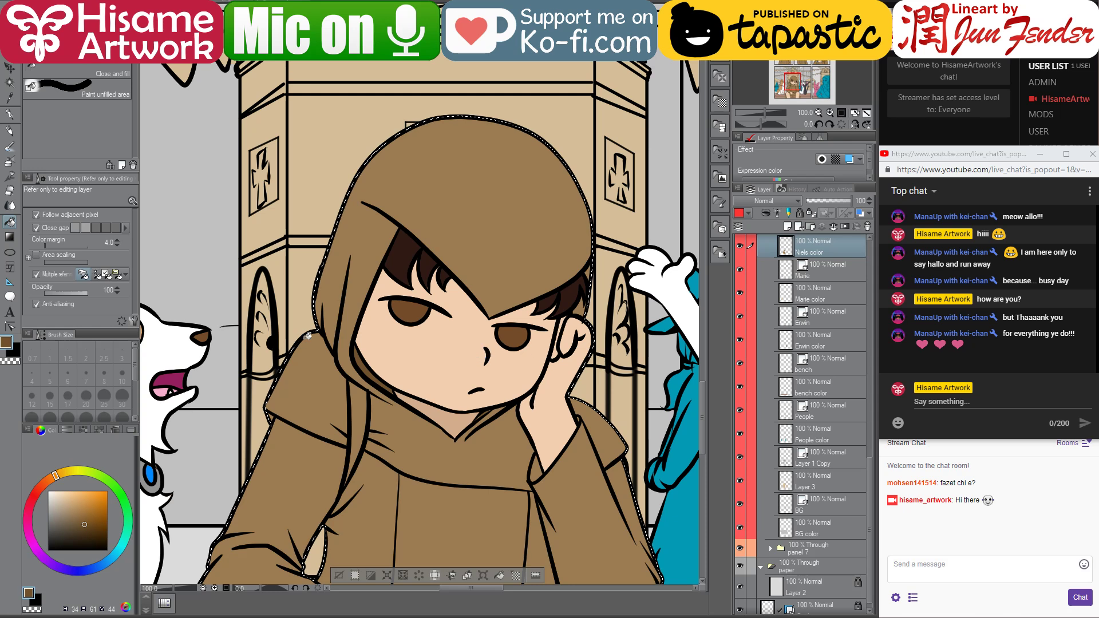
left_click_drag(364, 114, 478, 518)
left_click_drag(407, 170, 551, 484)
left_click(511, 166, "alt")
left_click_drag(513, 161, 447, 80)
left_click(400, 309)
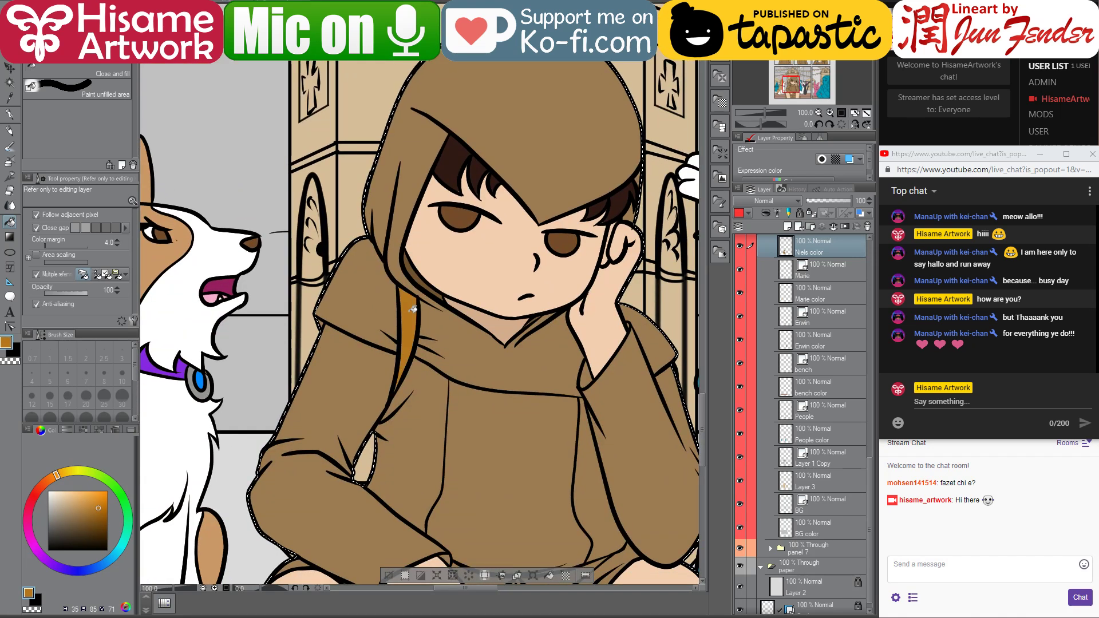
- Sample the dark navy of Niels's shorts (H224 S44 V23) from the finished page_92 and fill his shorts in panel 6
scroll(387, 343, "down", 3)
scroll(387, 344, "down", 3)
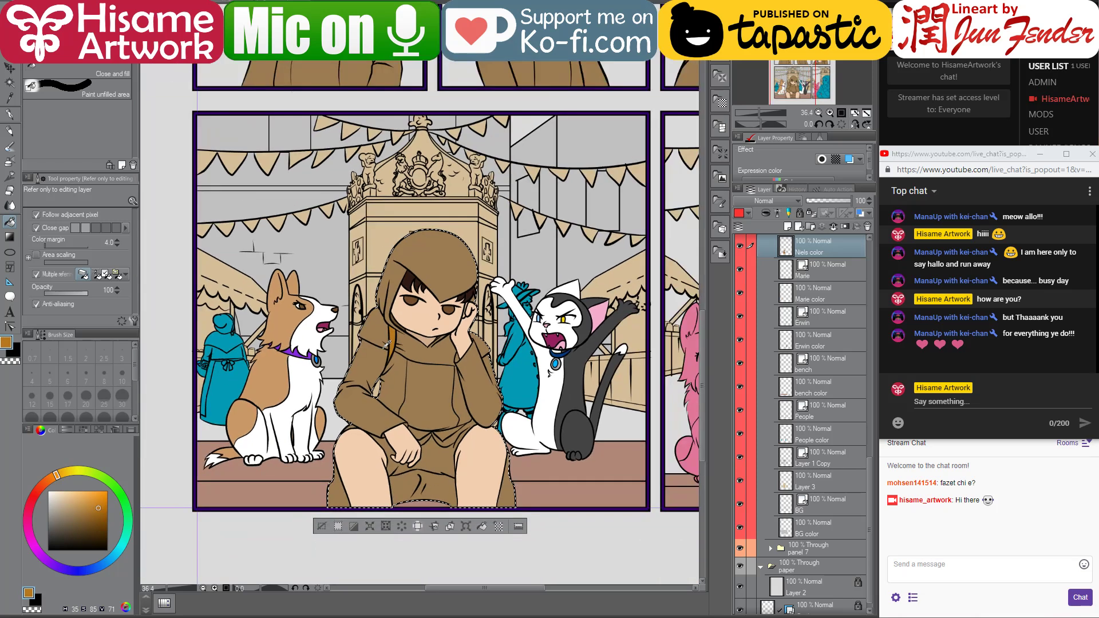
scroll(387, 355, "up", 1)
scroll(385, 358, "up", 2)
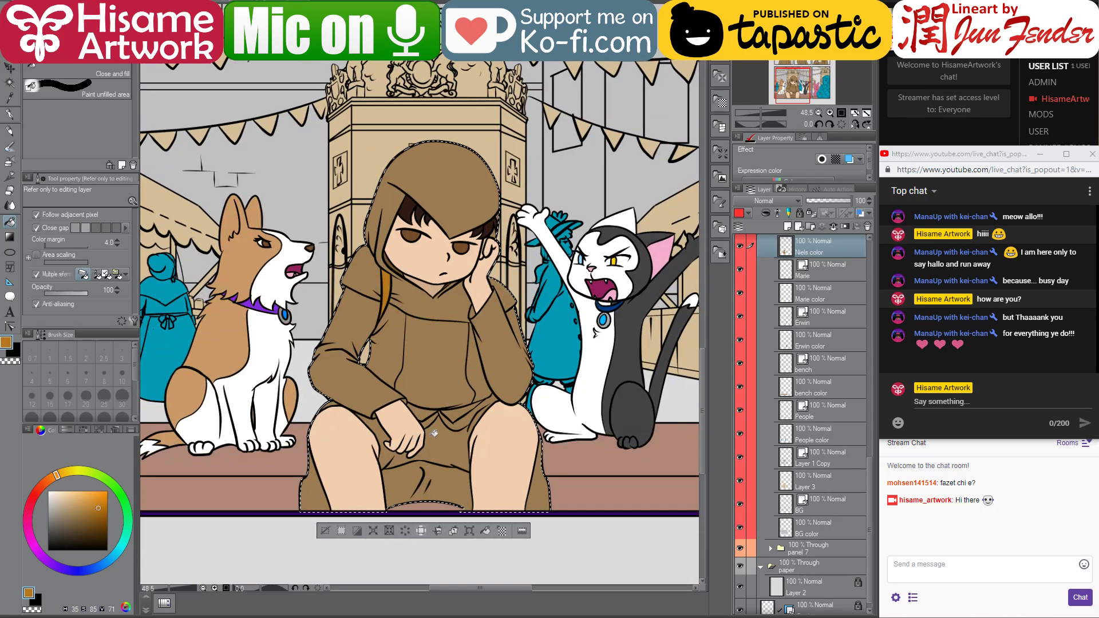
key("ctrl+Tab")
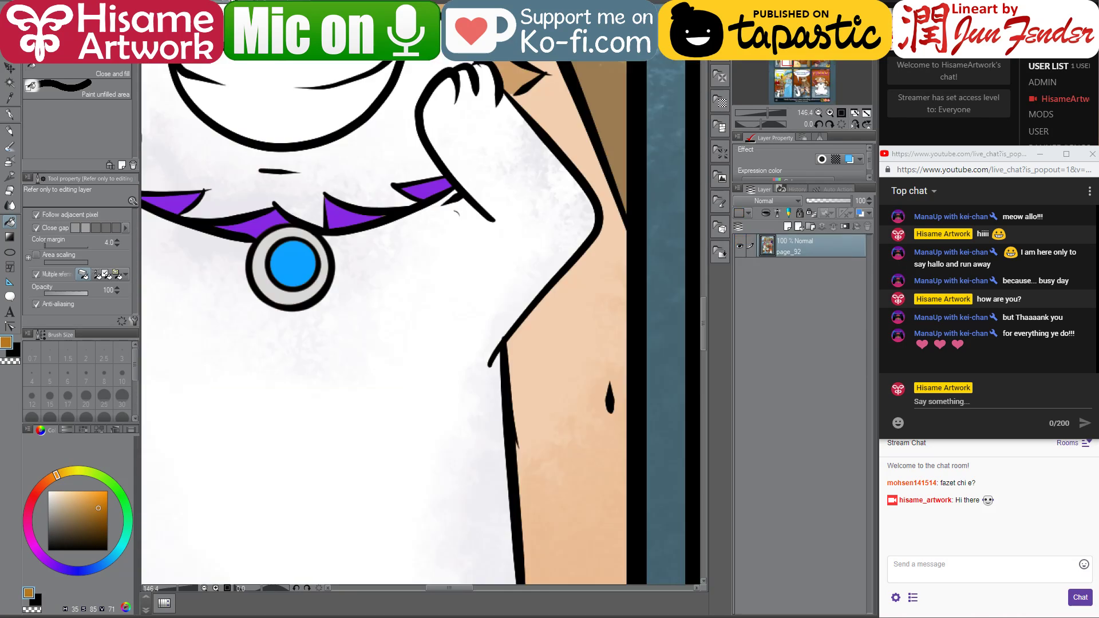
key("ctrl+Tab")
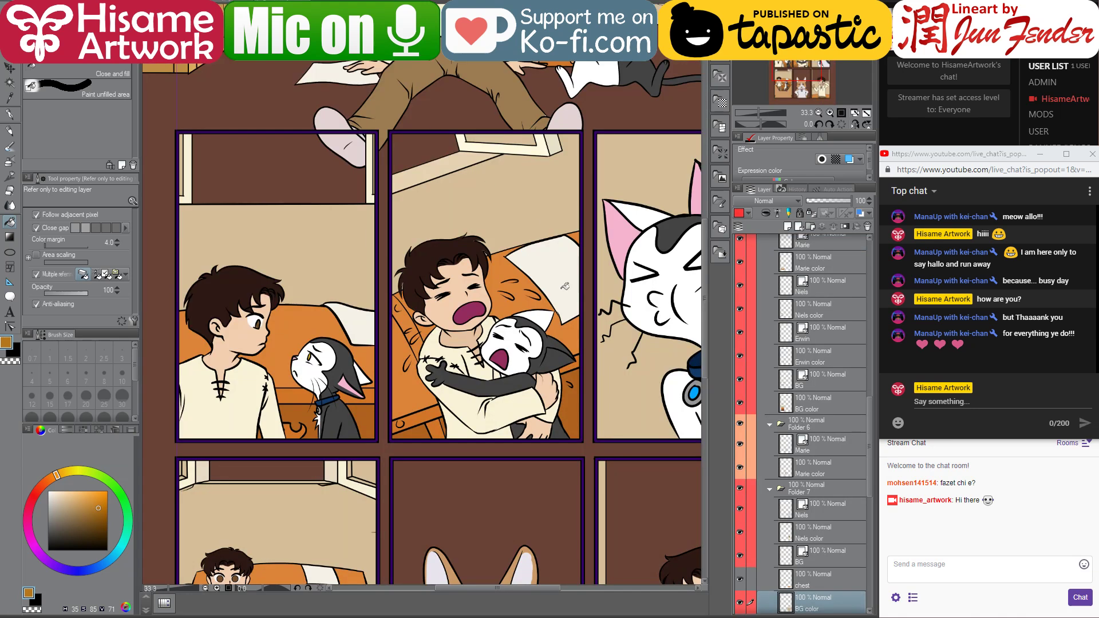
key("ctrl+Tab")
scroll(454, 314, "down", 5)
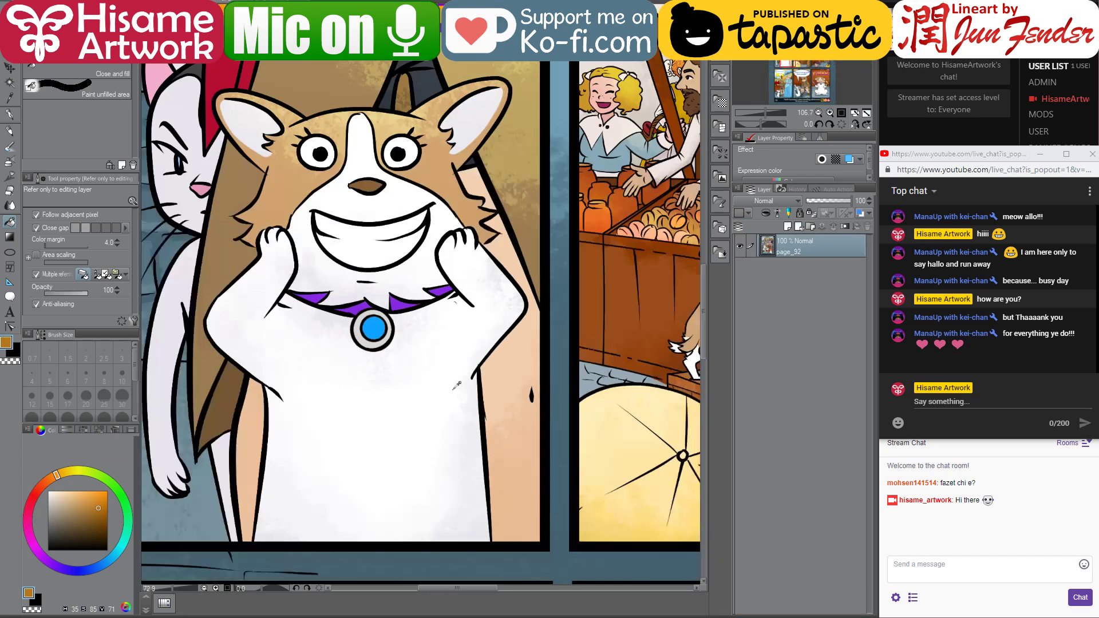
left_click_drag(395, 274, 414, 345)
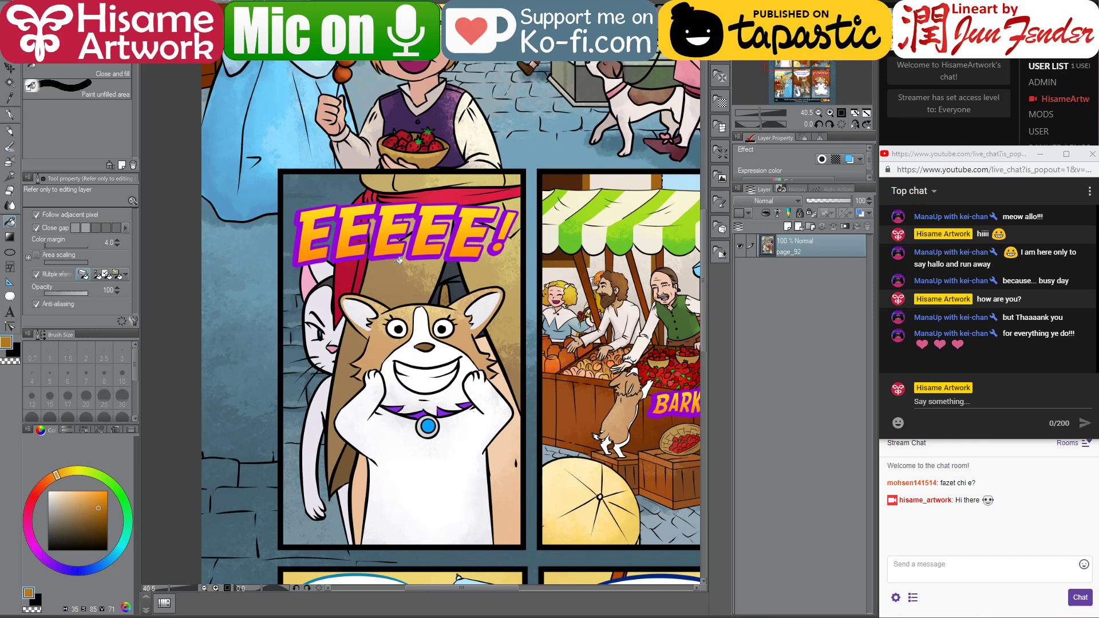
left_click_drag(457, 304, 444, 252)
left_click_drag(572, 544, 412, 172)
left_click_drag(509, 349, 579, 339)
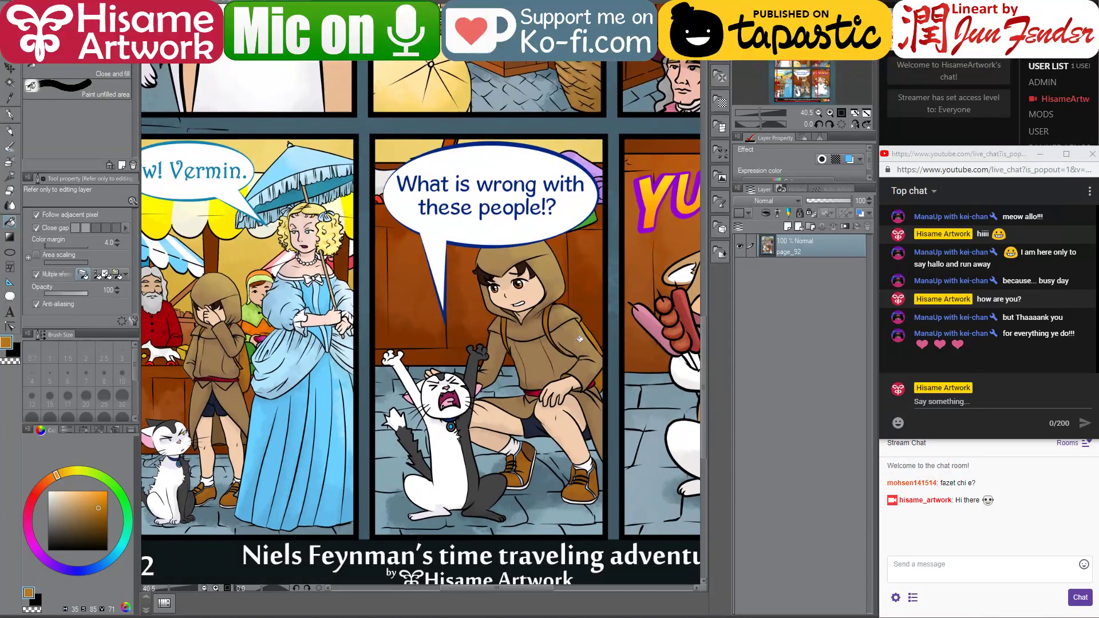
left_click(536, 420, "alt")
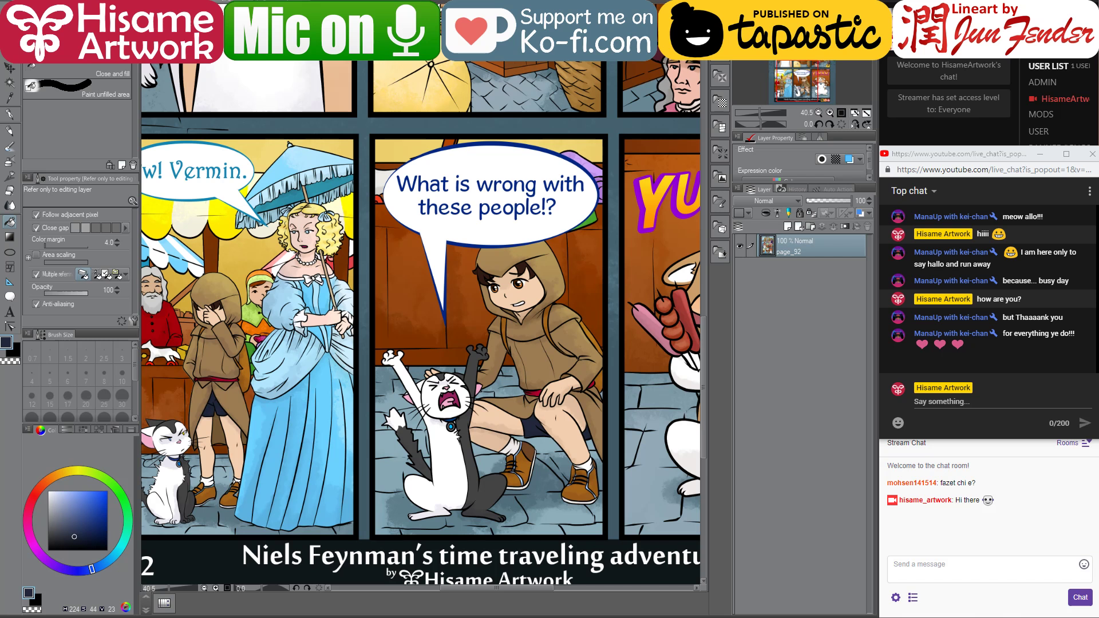
key("ctrl+Tab")
left_click(458, 443)
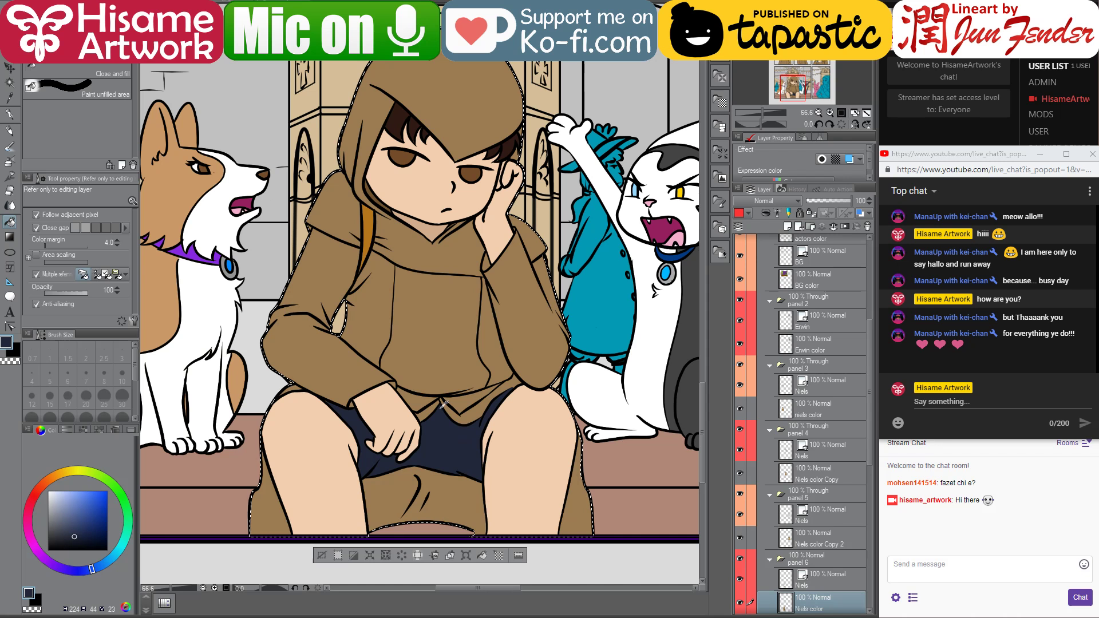
- Sample the hood lining's darker brown (H34 S61 V44), fill the robe area between Niels's legs, and clear the selection
scroll(458, 401, "up", 2)
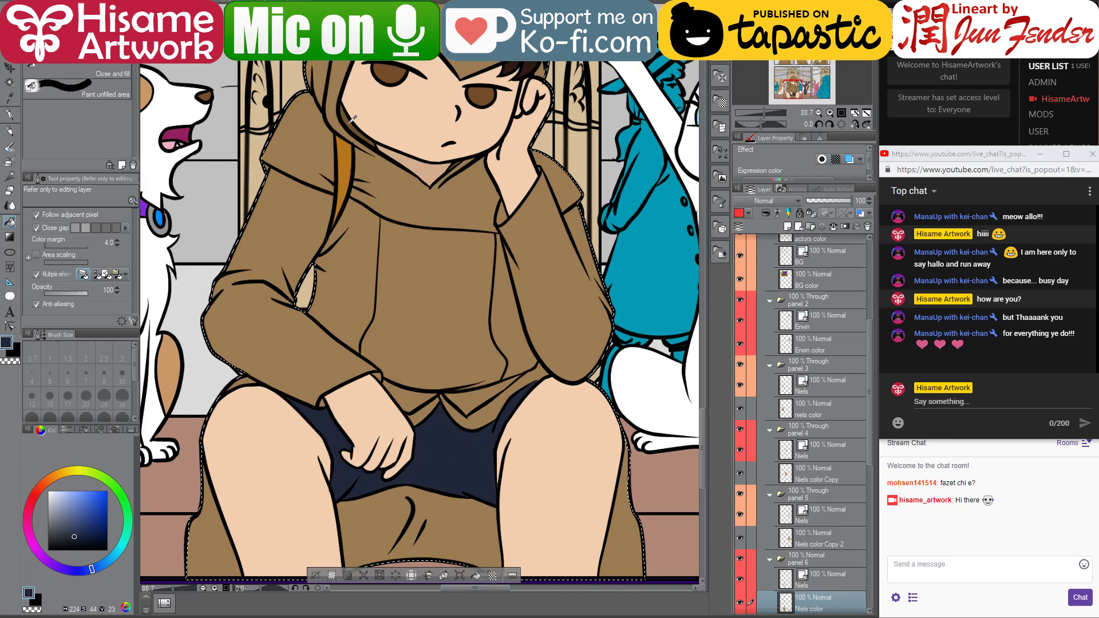
left_click(550, 209, "alt")
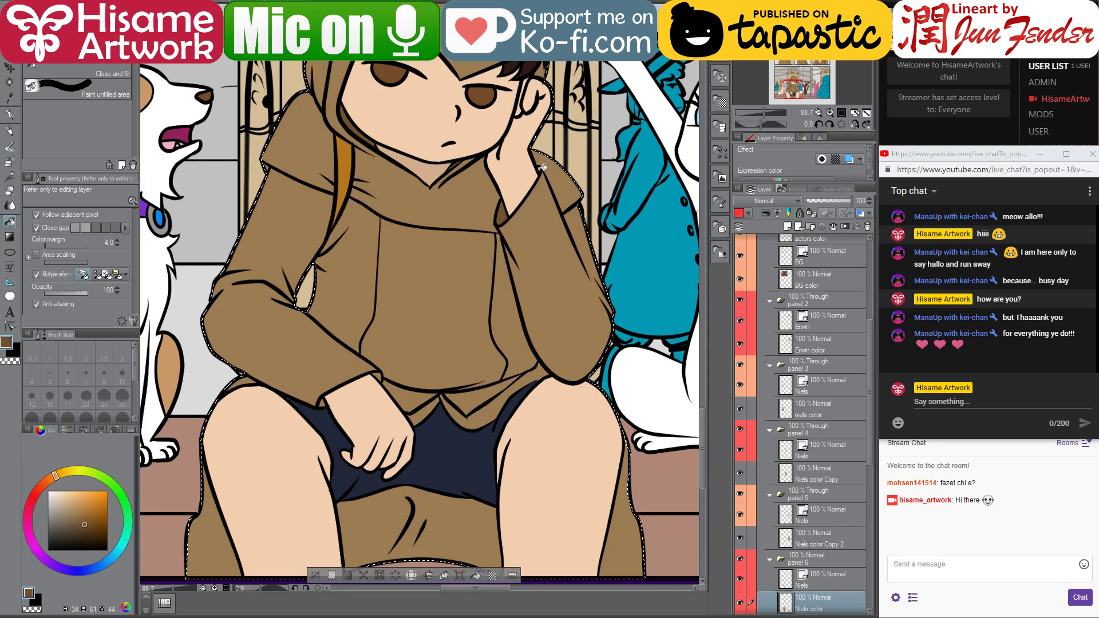
left_click_drag(491, 365, 505, 227)
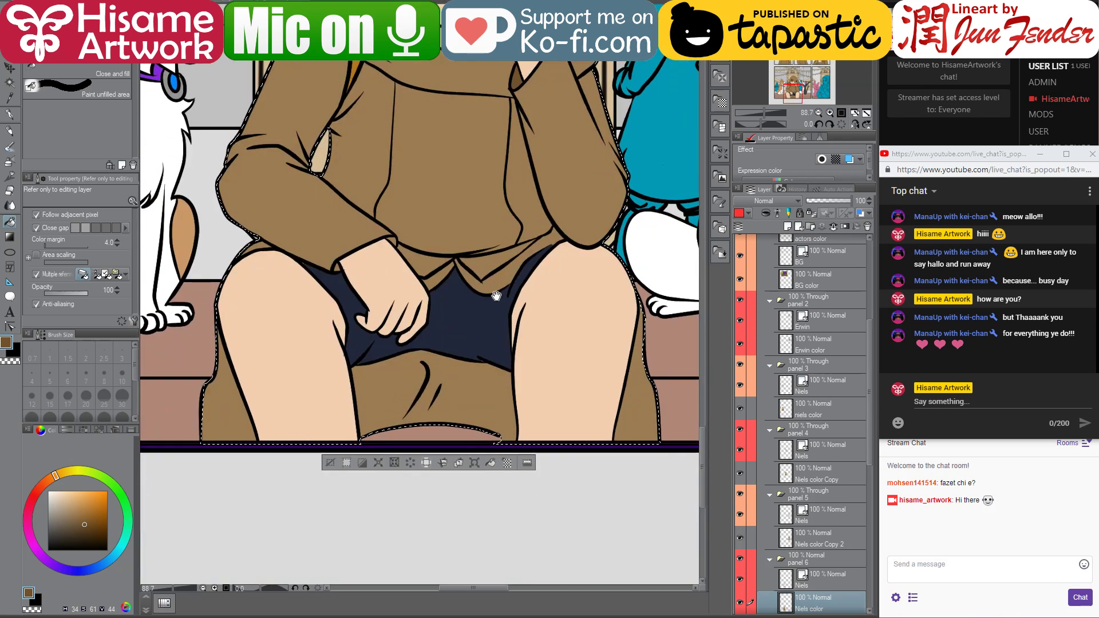
left_click(506, 388)
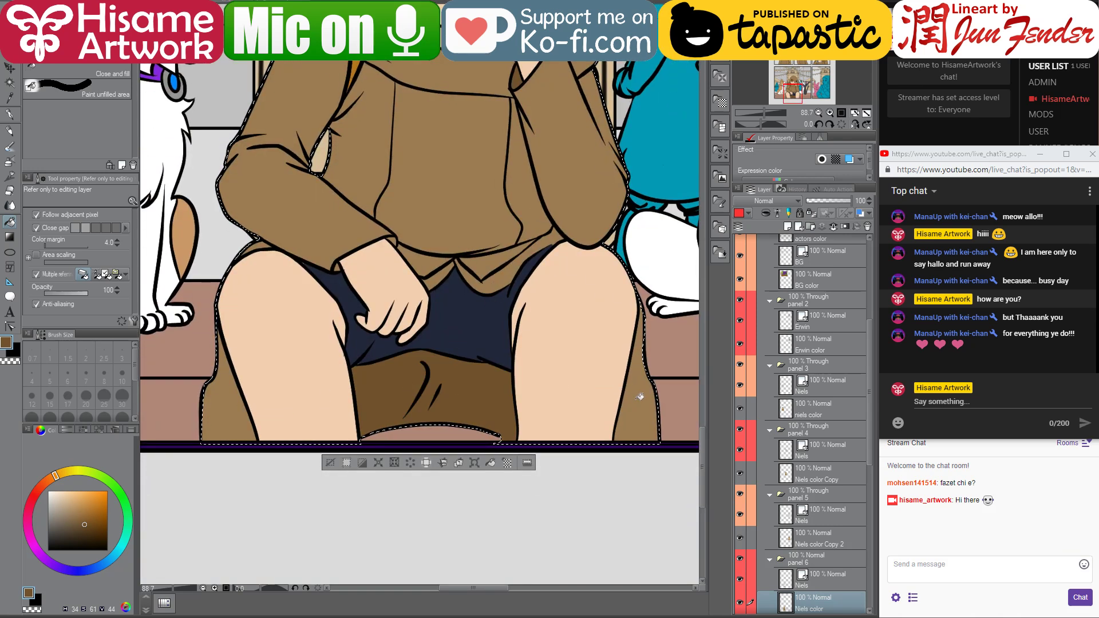
left_click_drag(368, 236, 353, 461)
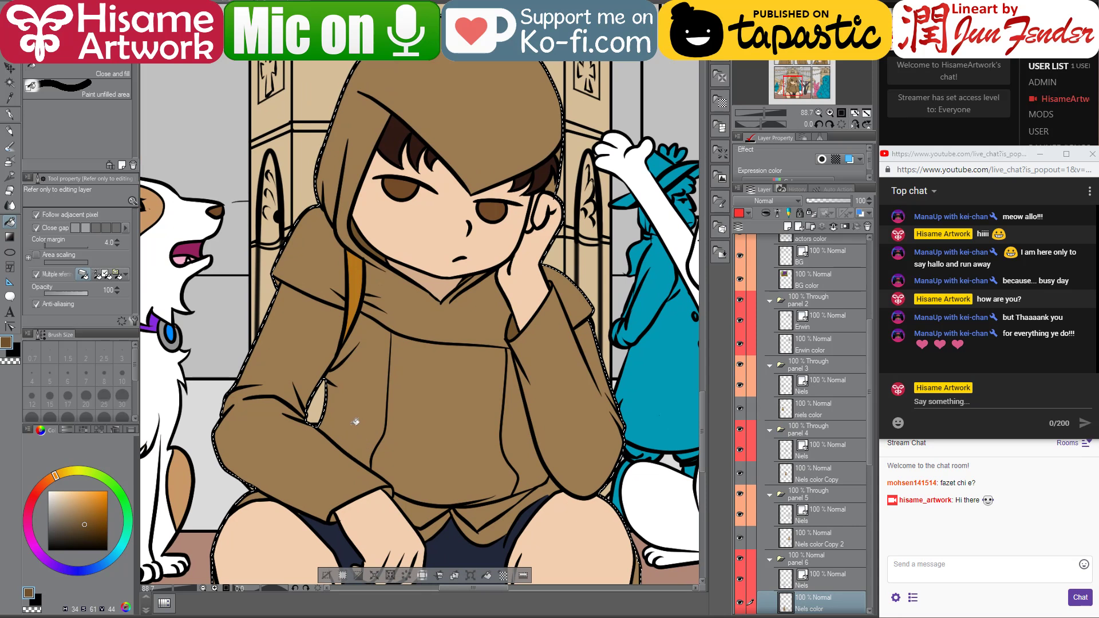
scroll(352, 462, "down", 5)
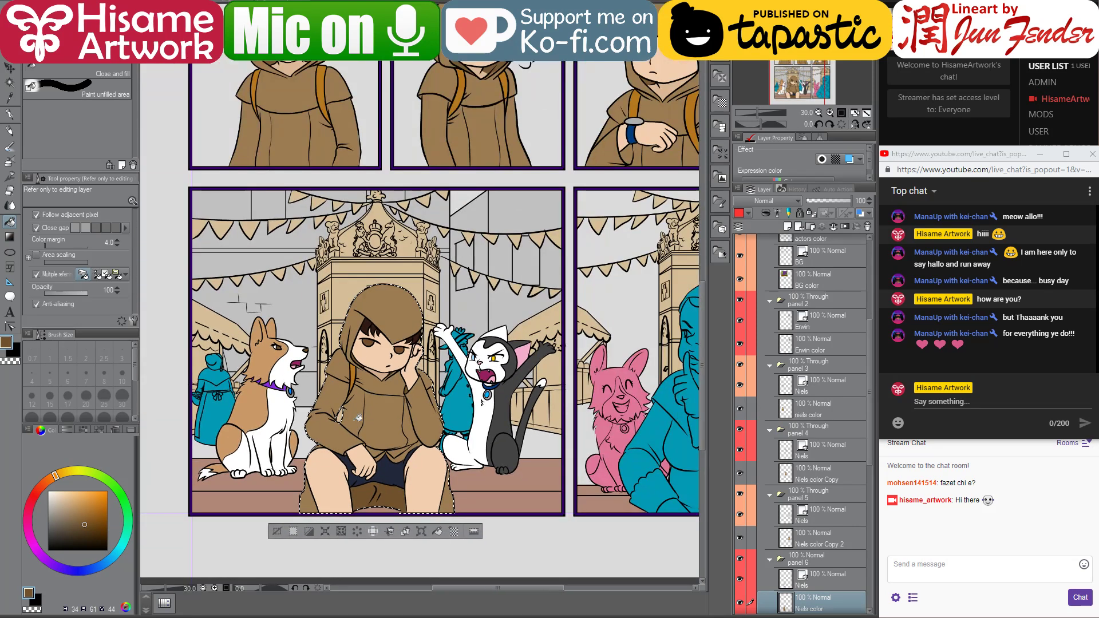
key("ctrl+d")
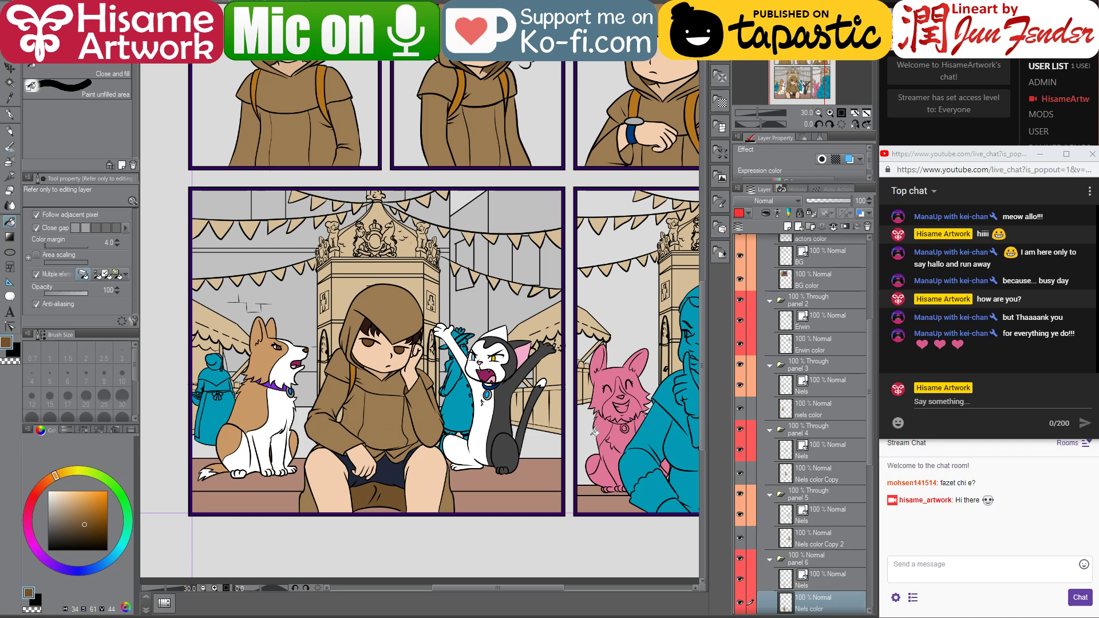
- In panel 7, select the marie color layer's painted area and hide the lady line and colour layers covering the dog
left_click_drag(595, 432, 506, 445)
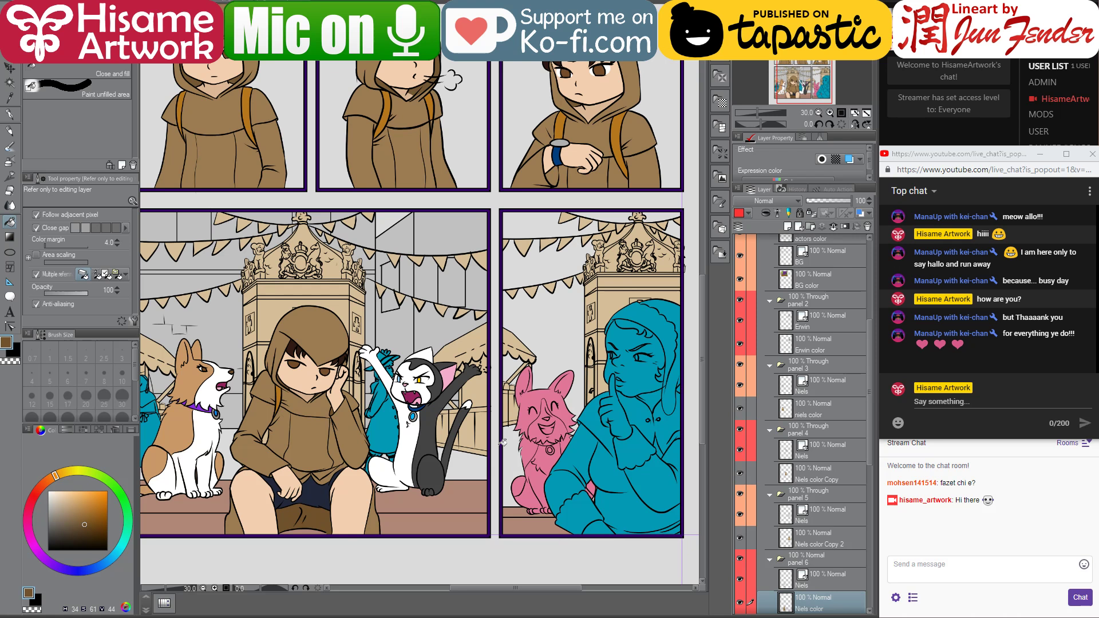
left_click_drag(546, 442, 545, 449)
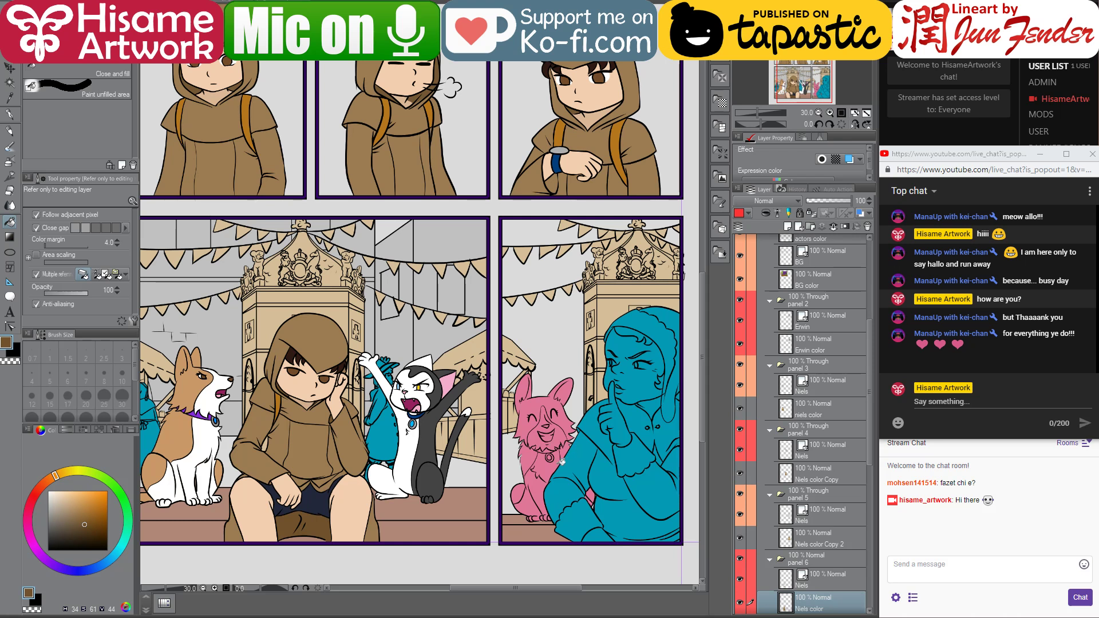
left_click(544, 465, "ctrl+shift")
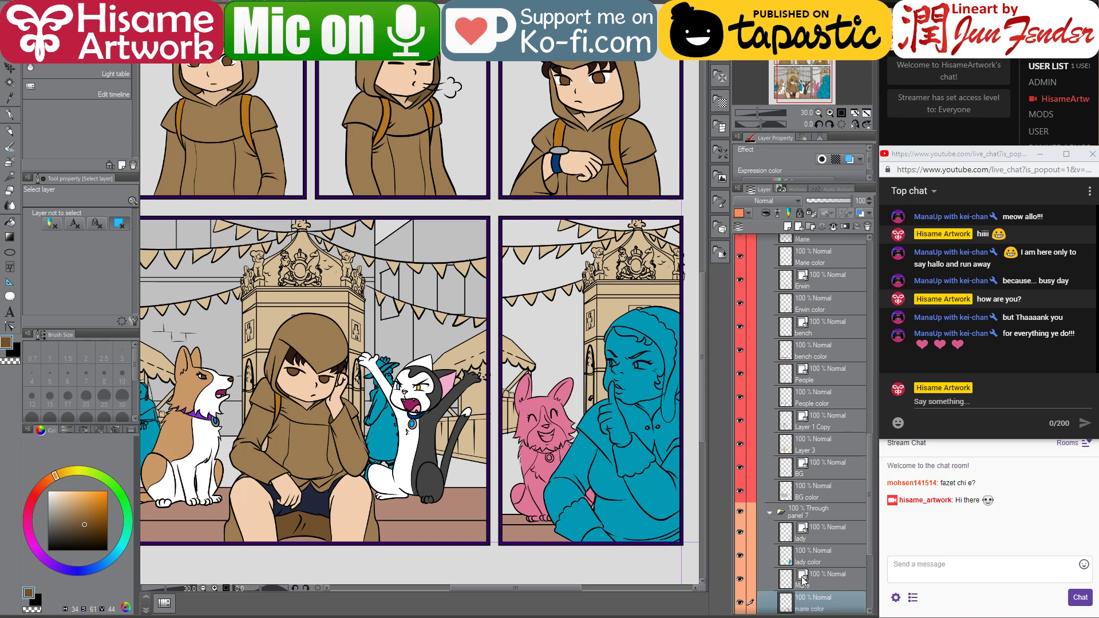
left_click(789, 603, "ctrl")
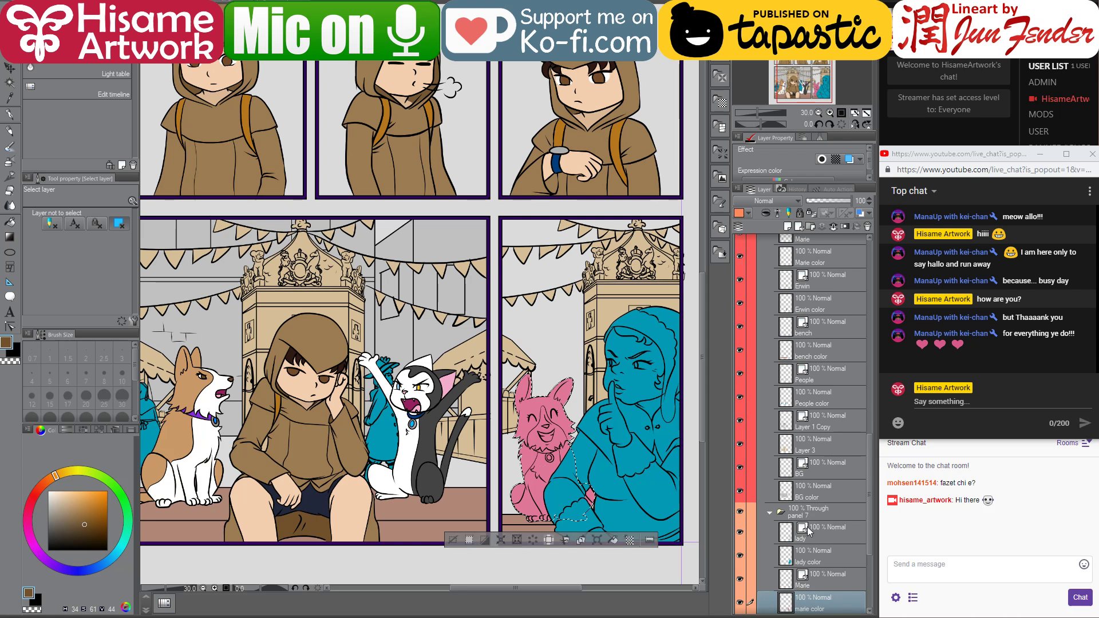
left_click_drag(739, 555, 737, 538)
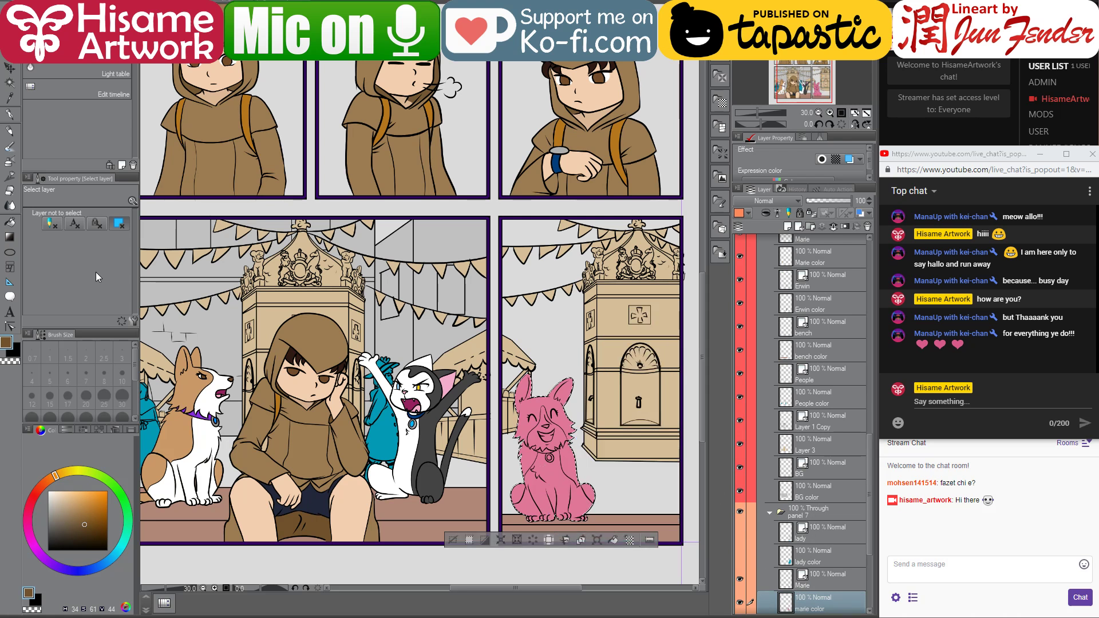
- Recolour the pink dog in panel 7 with the corgi's tan fur (H30 S49 V79) and fill its chest, muzzle and mouth white
left_click(8, 116)
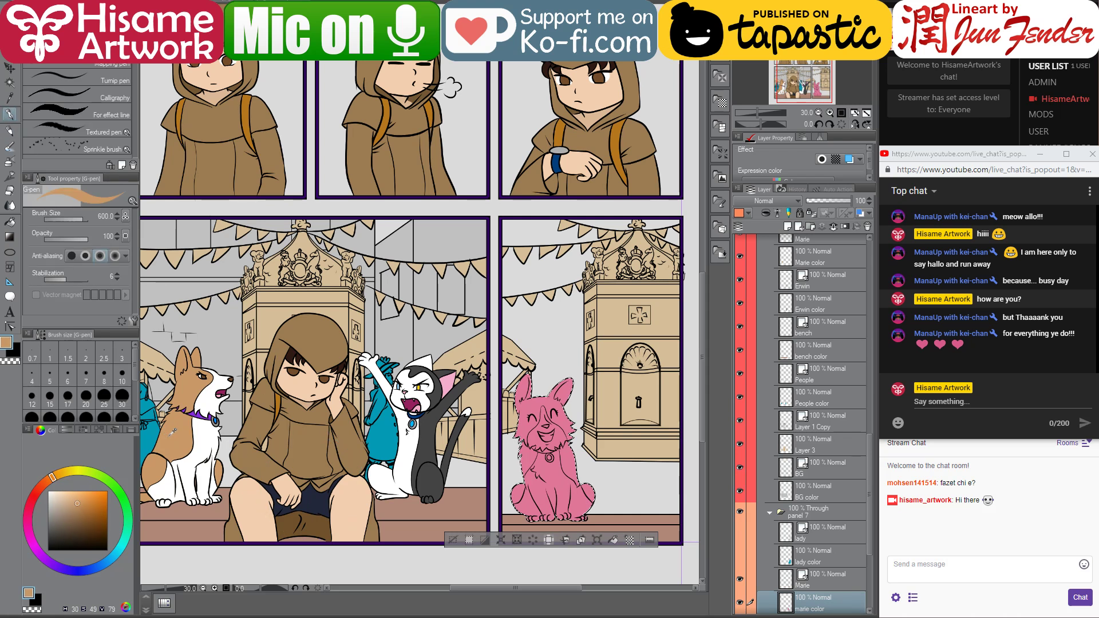
key("alt+BackSpace")
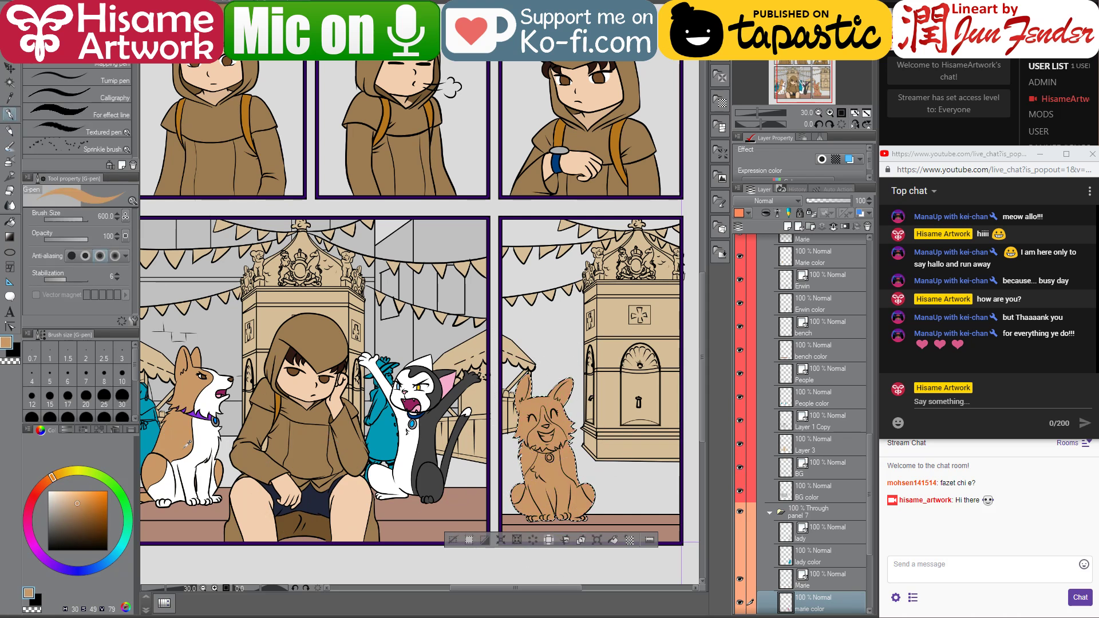
key("g")
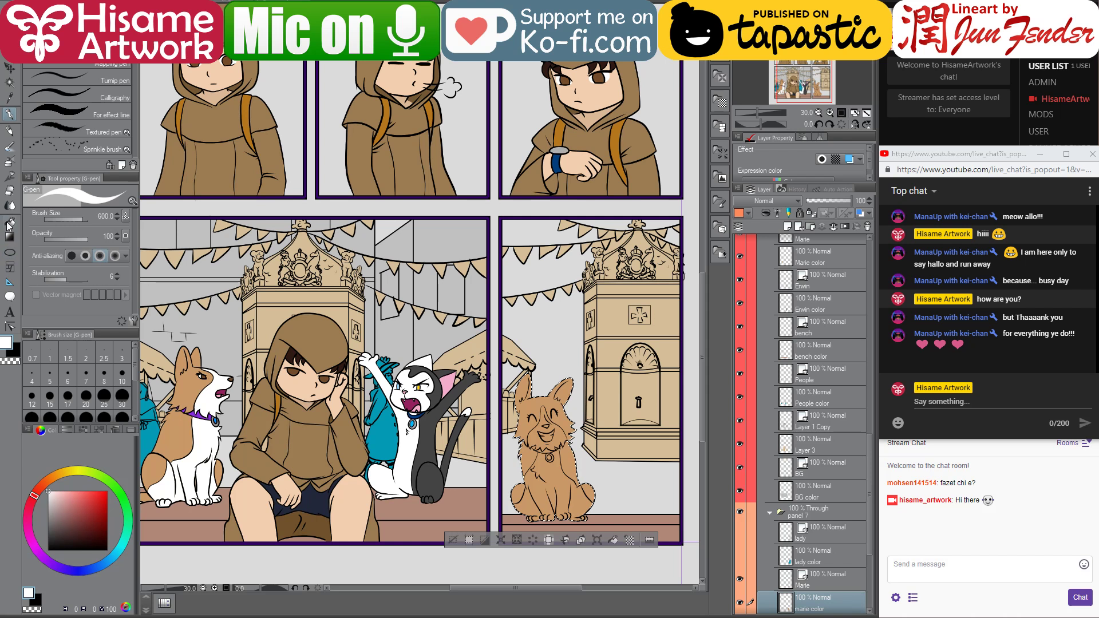
left_click(554, 477)
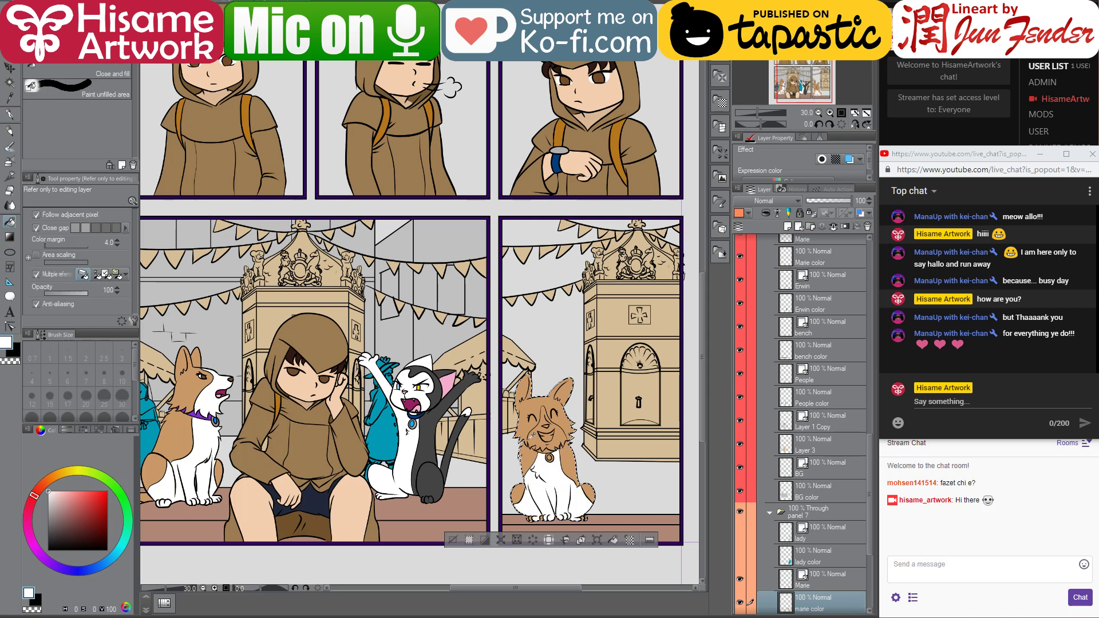
scroll(565, 427, "up", 1)
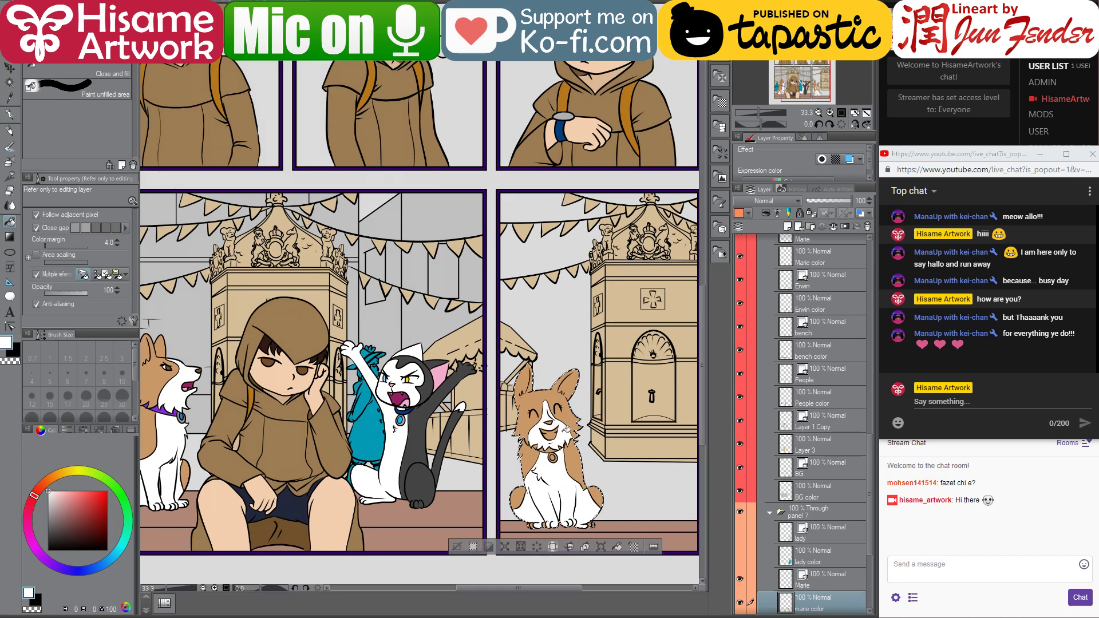
left_click(551, 431)
- Sample a dark brown (H28 S65 V45) and fill the corgi's nose in panel 7
left_click(216, 297, "alt")
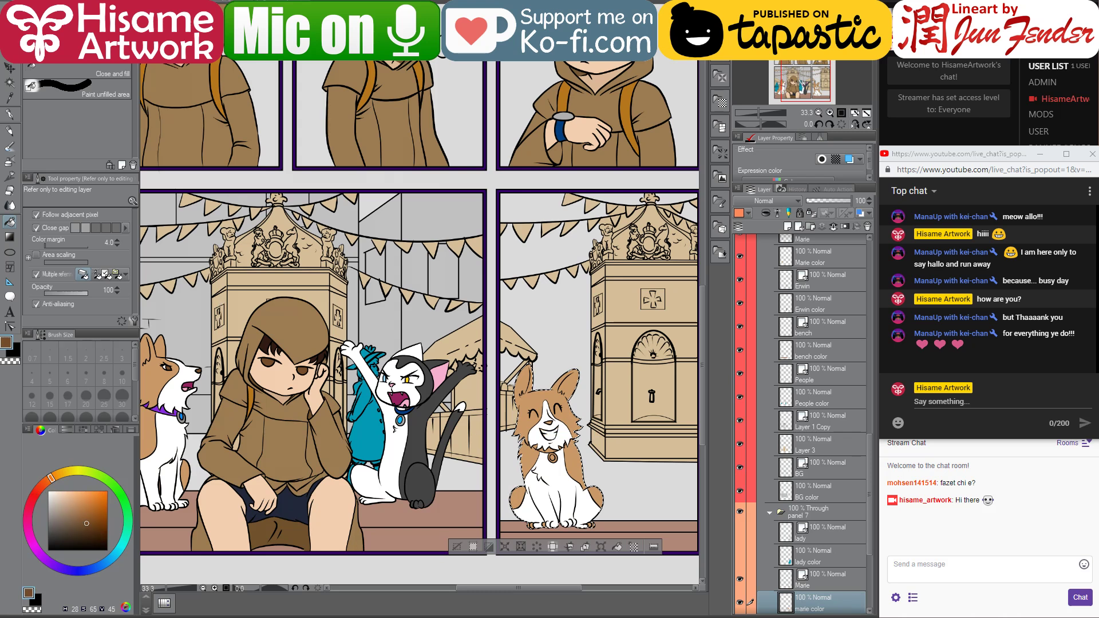
scroll(550, 438, "up", 3)
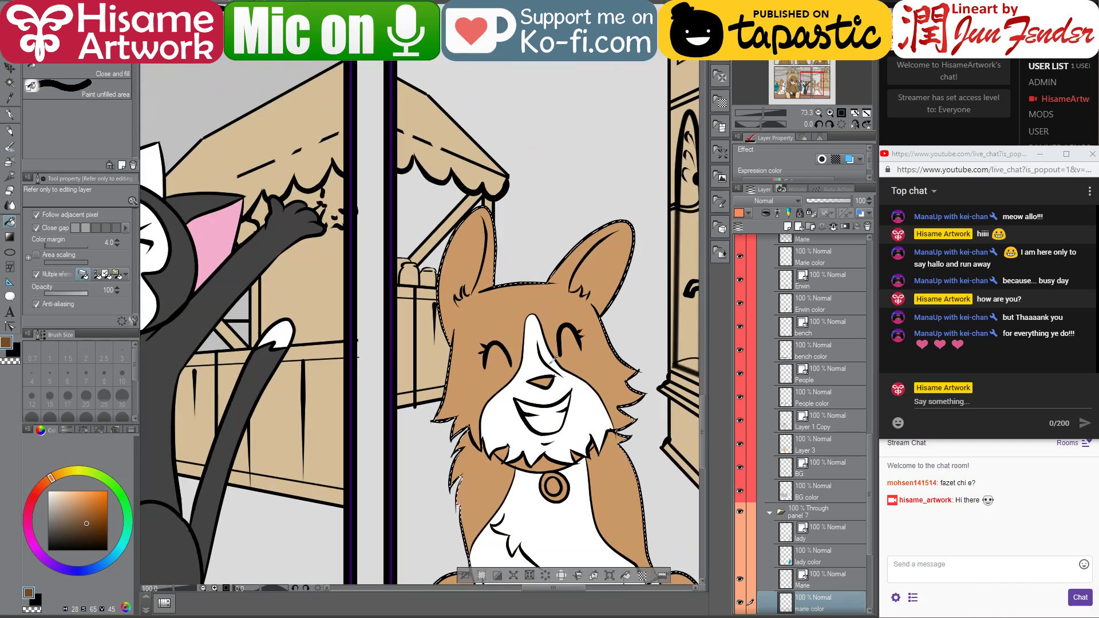
left_click(544, 381)
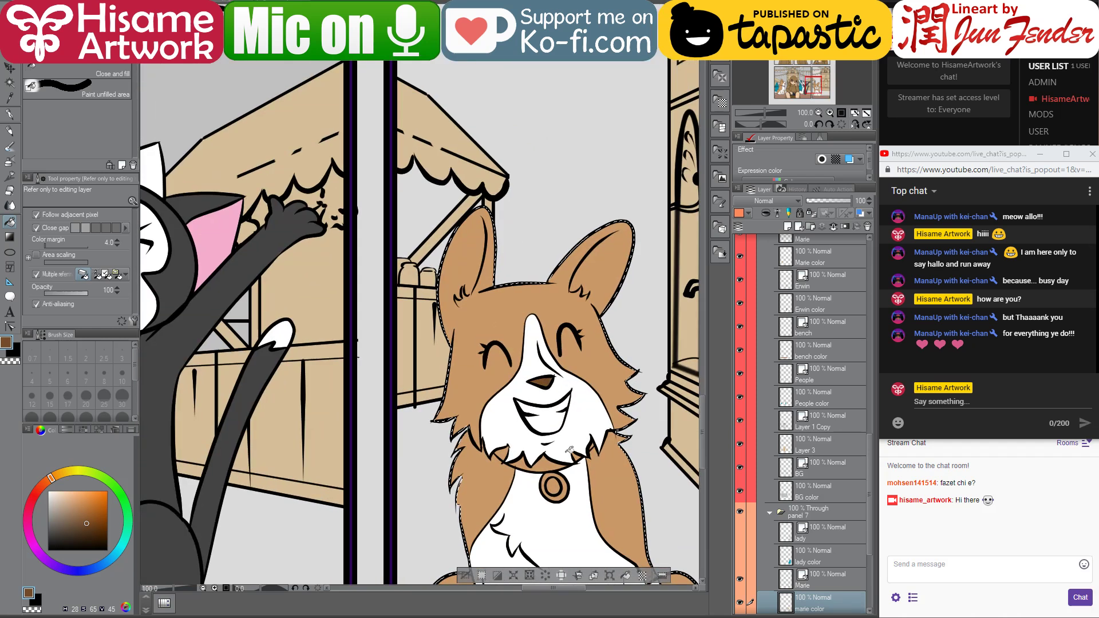
- Sample the purple collar colour (H270 S82 V89) from the panel 6 corgi and fill the collar sections in panel 7
scroll(566, 418, "down", 3)
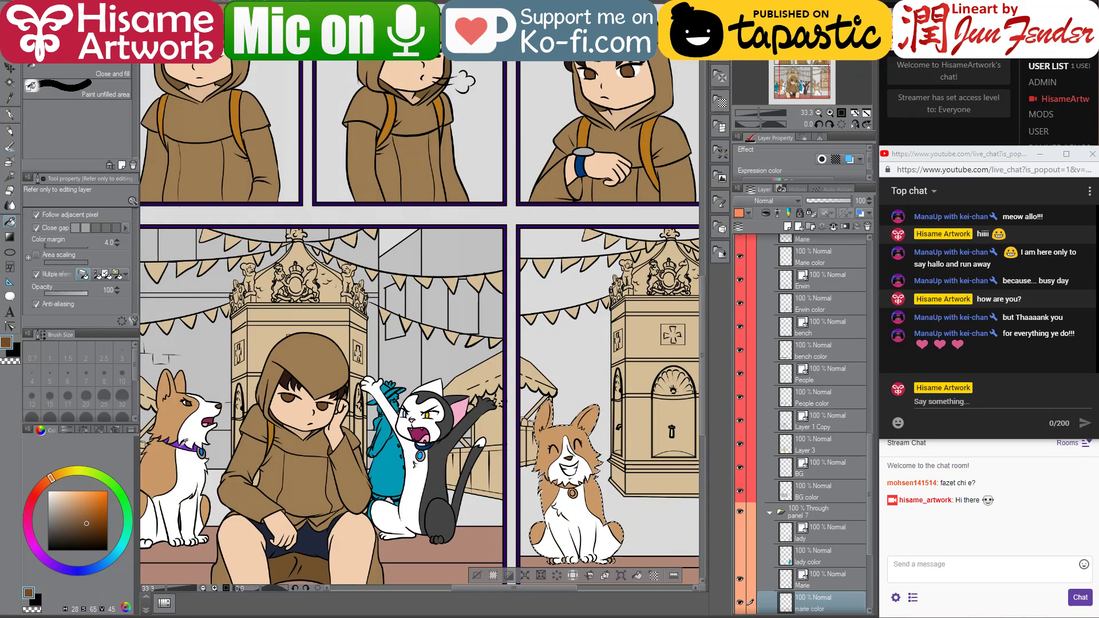
left_click(187, 442, "alt")
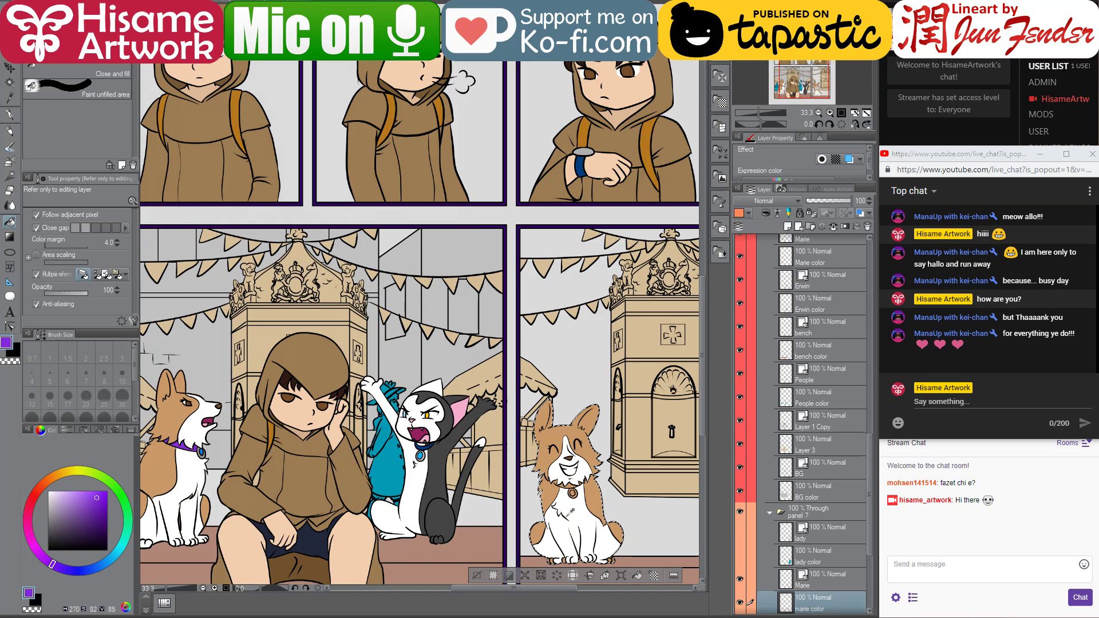
scroll(608, 504, "up", 2)
scroll(558, 478, "up", 3)
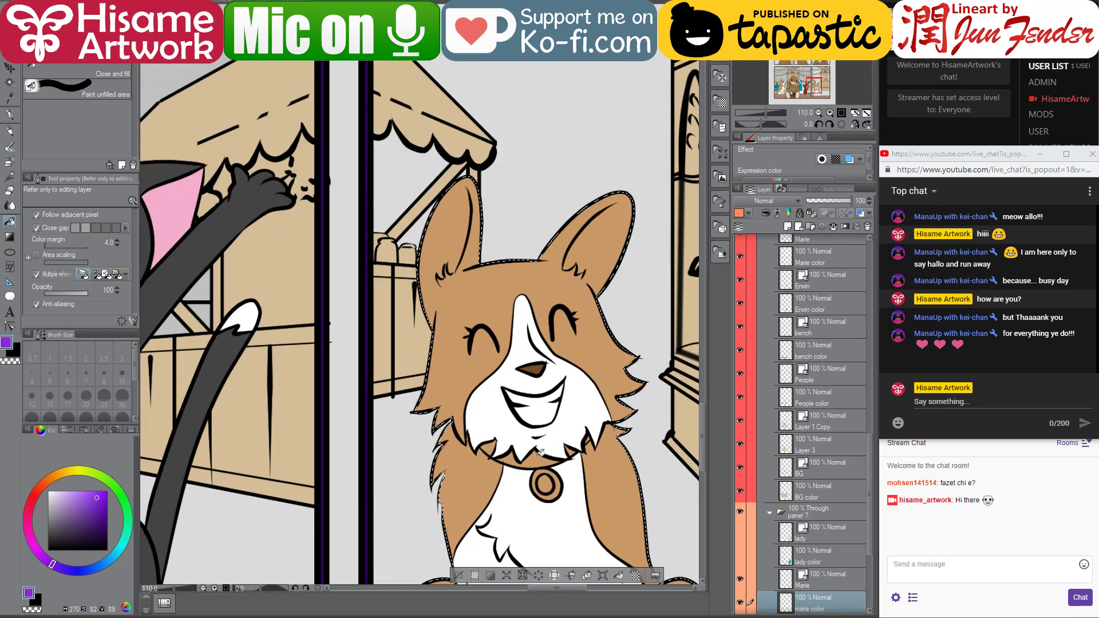
left_click(518, 458)
left_click(496, 445)
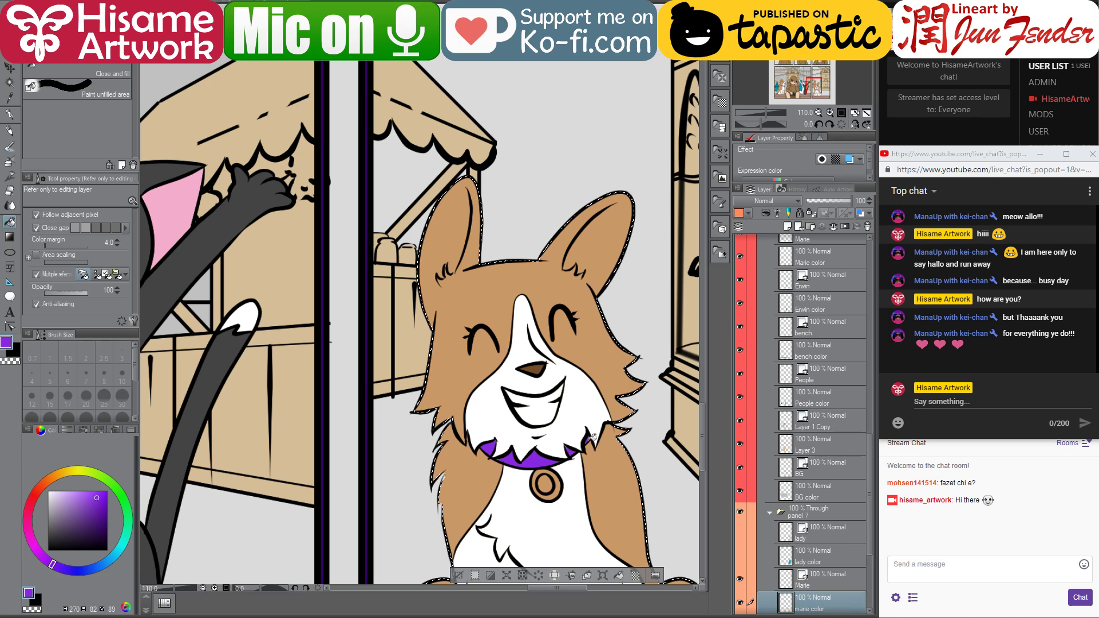
- Choose a neutral grey (S0 V48) and fill the outer ring of the corgi's collar tag in panel 7
scroll(592, 438, "up", 2)
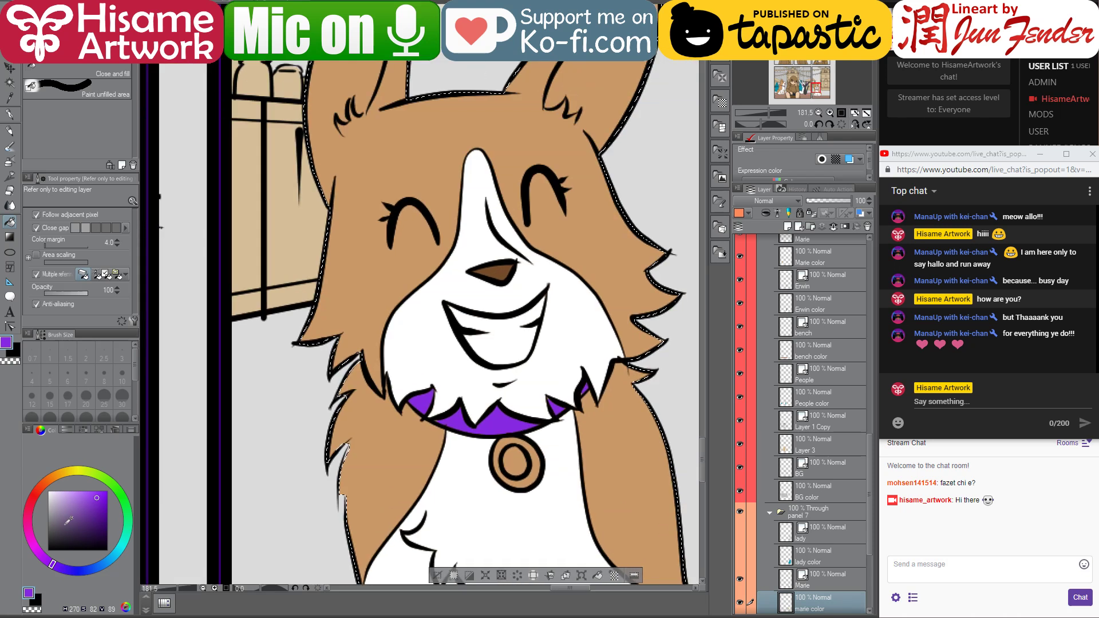
left_click(49, 522)
left_click(497, 464)
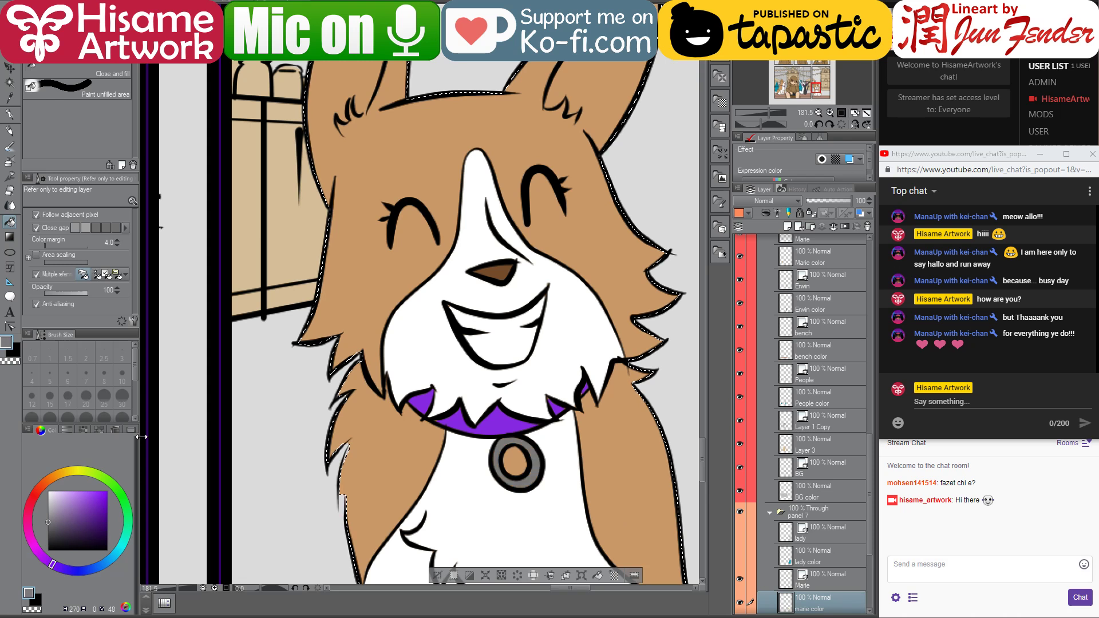
- Refill the outer ring of the corgi's collar tag in panel 7 with a lighter grey (V61) and fill its centre bright blue
left_click(48, 514)
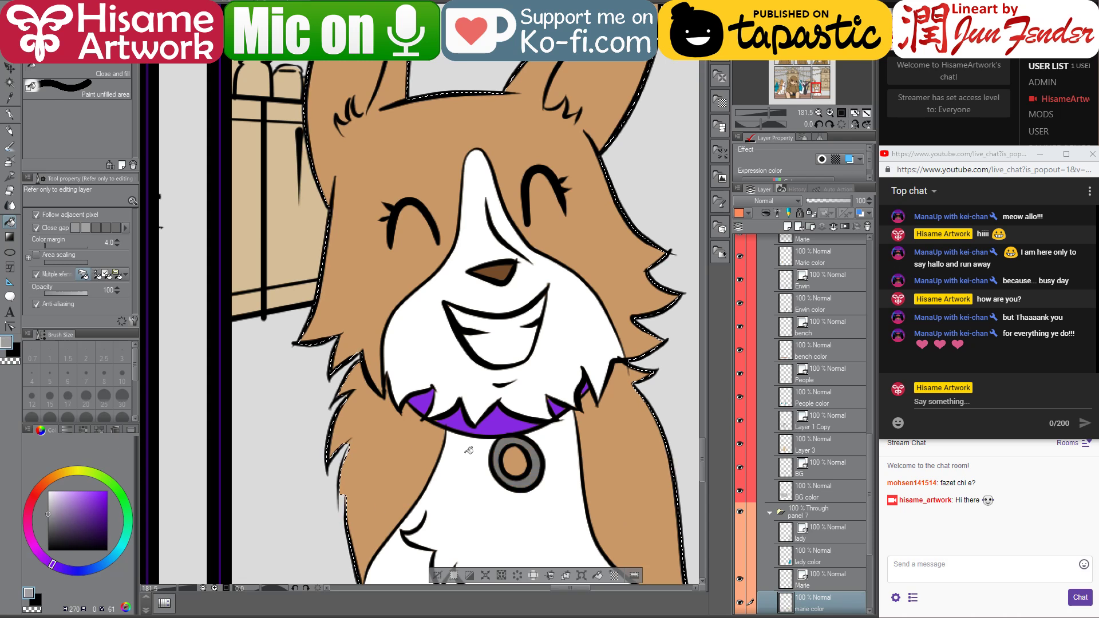
left_click(531, 475)
left_click(108, 491)
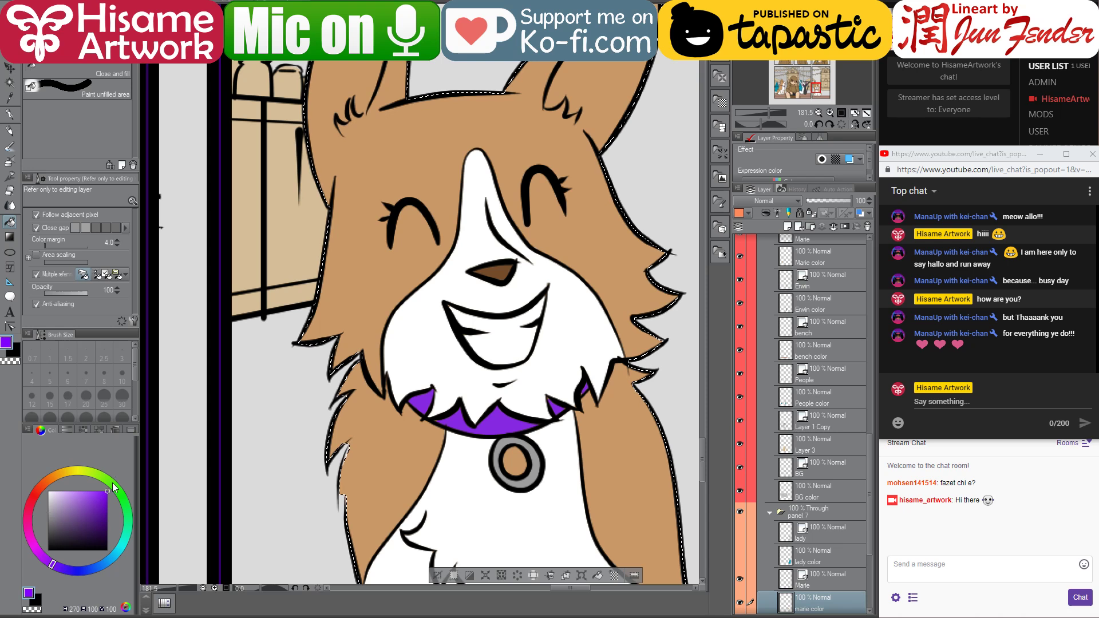
left_click(112, 556)
left_click(516, 460)
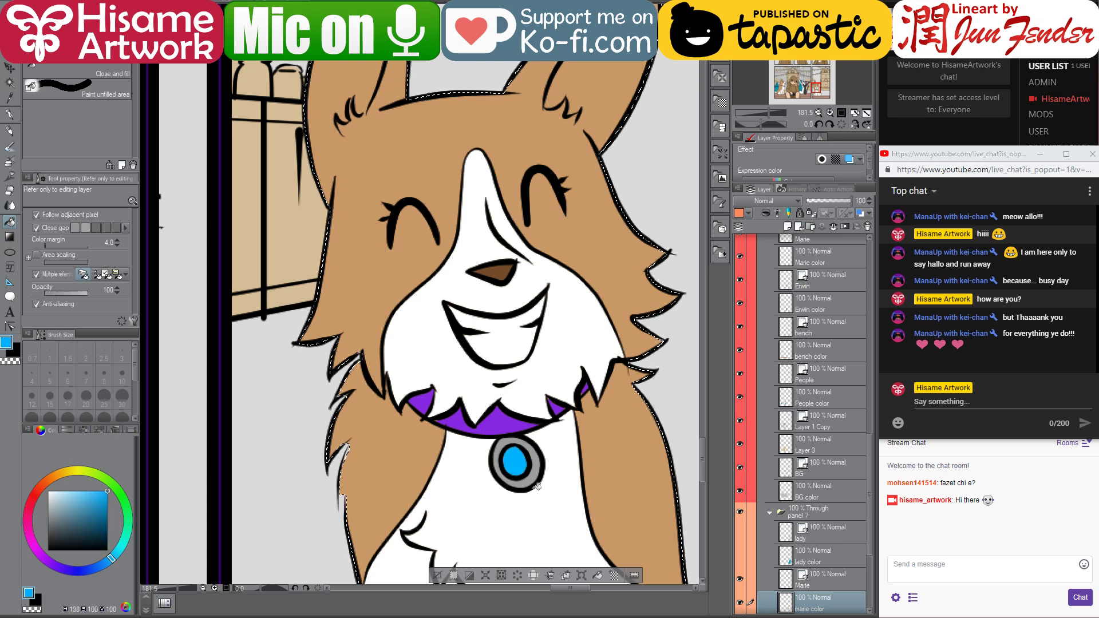
- Paint the corgi's paws in panel 7 white with the G-pen at brush size 170
scroll(476, 449, "down", 8)
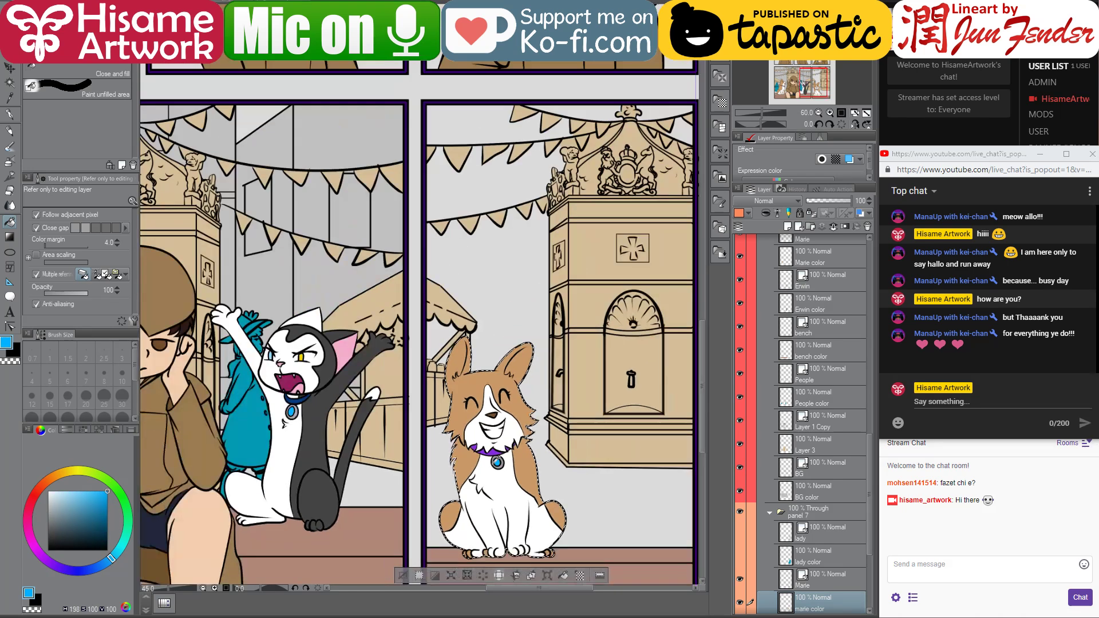
scroll(497, 462, "down", 2)
scroll(504, 538, "up", 3)
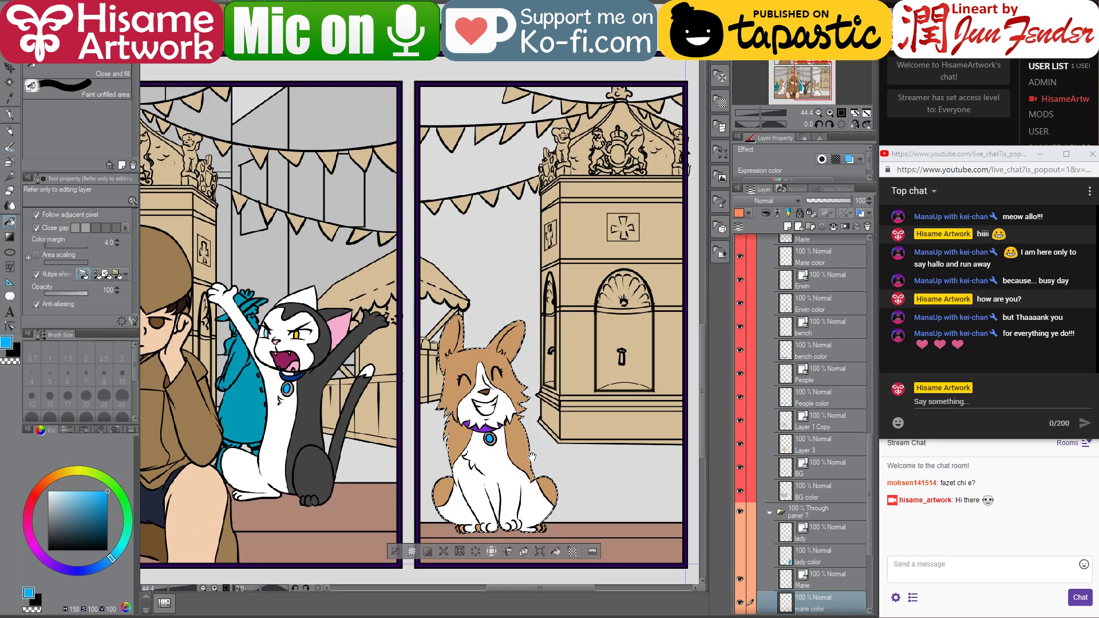
left_click_drag(504, 536, 522, 476)
left_click(11, 115)
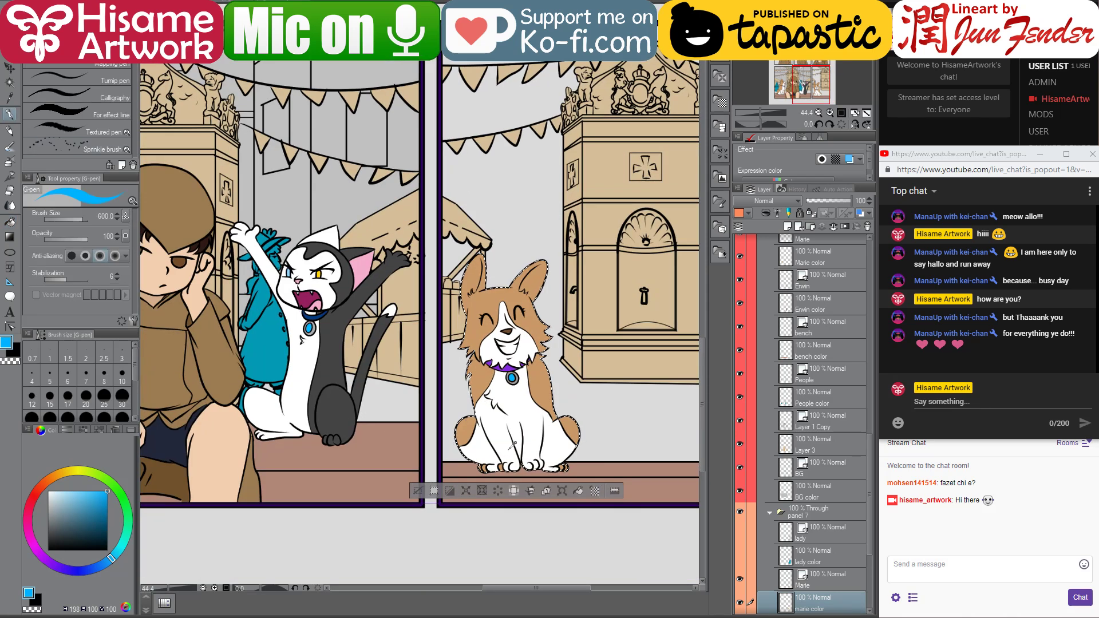
key("bracketleft")
key("bracketleft")
key("bracketleft")
key("bracketleft")
key("bracketleft")
key("bracketleft")
key("bracketleft")
key("bracketleft")
key("bracketleft")
key("bracketleft")
key("bracketleft")
key("bracketleft")
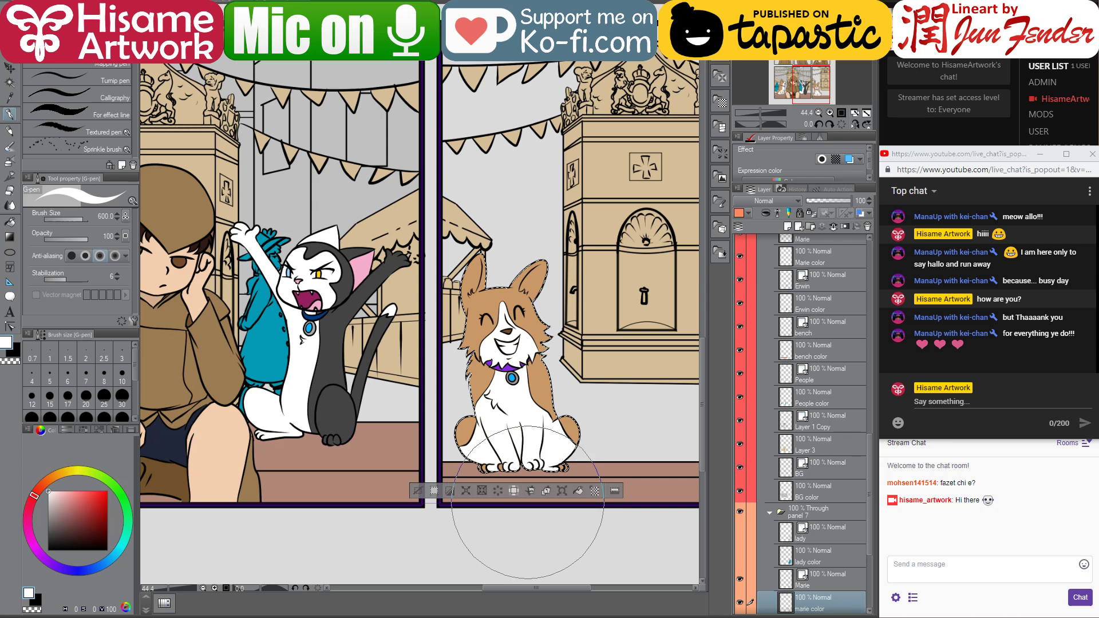
key("bracketright")
key("bracketright")
key("bracketright")
key("bracketright")
key("bracketright")
key("bracketright")
key("bracketright")
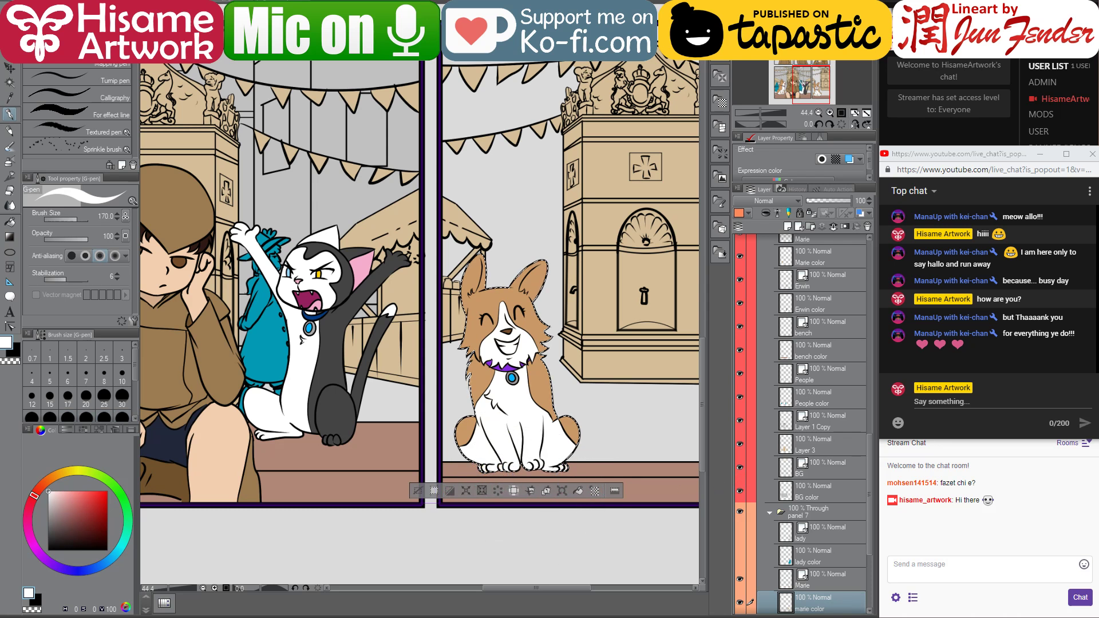
- Sample the backpack strap's orange-brown (H36 S74 V68), hide Marie's two layers in panel 7, and fill the bench top on the bench color layer
scroll(489, 565, "down", 2)
scroll(563, 553, "down", 1)
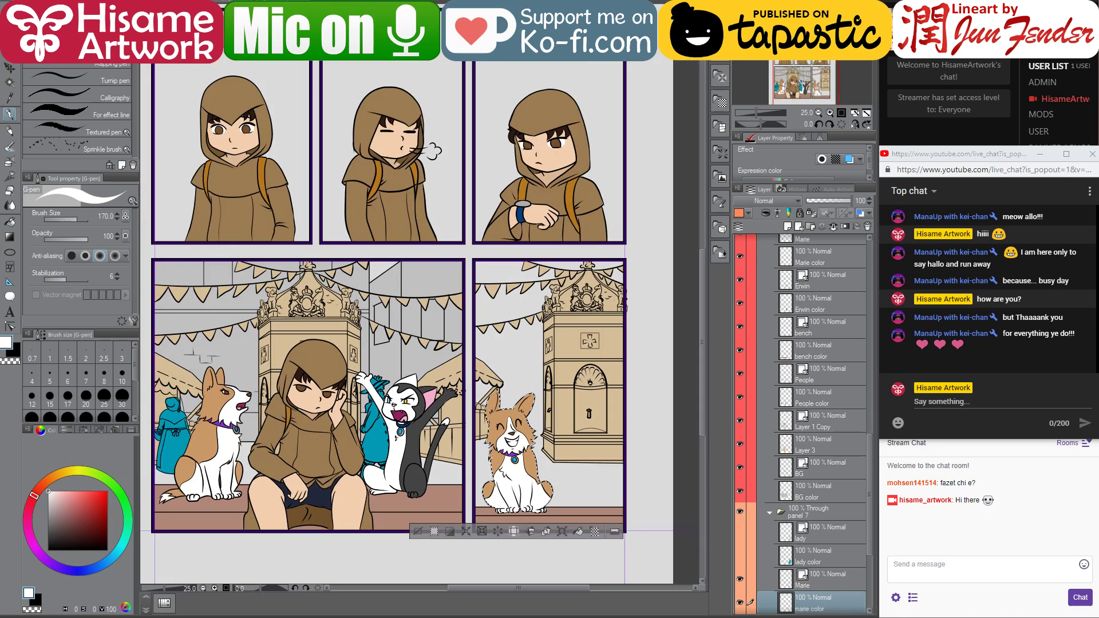
left_click_drag(335, 306, 398, 373)
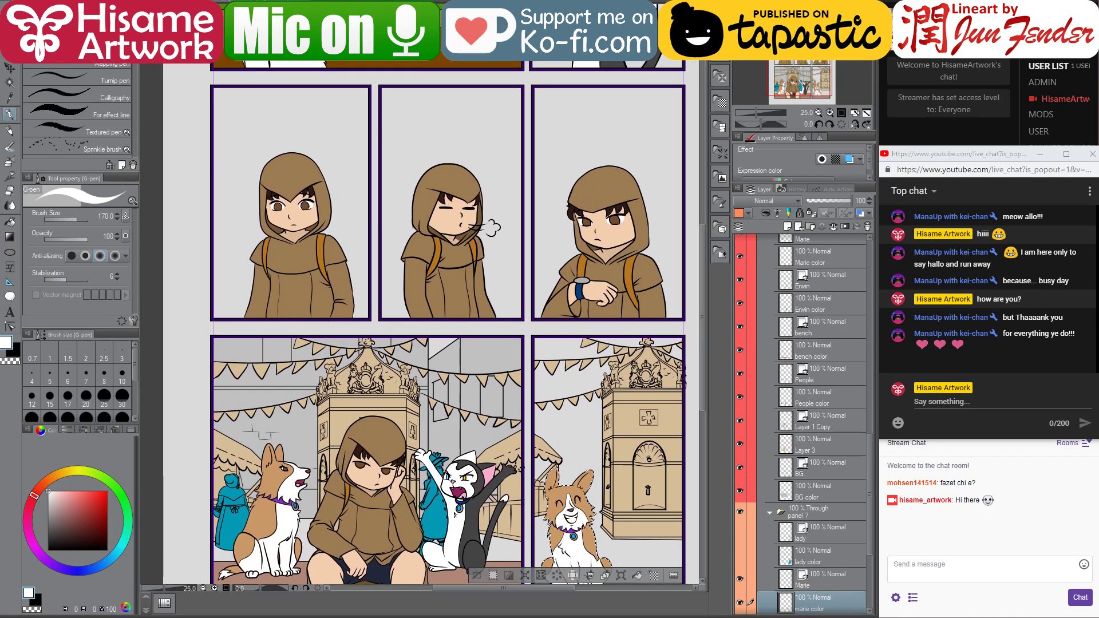
left_click(437, 252, "alt")
left_click_drag(501, 181, 449, 95)
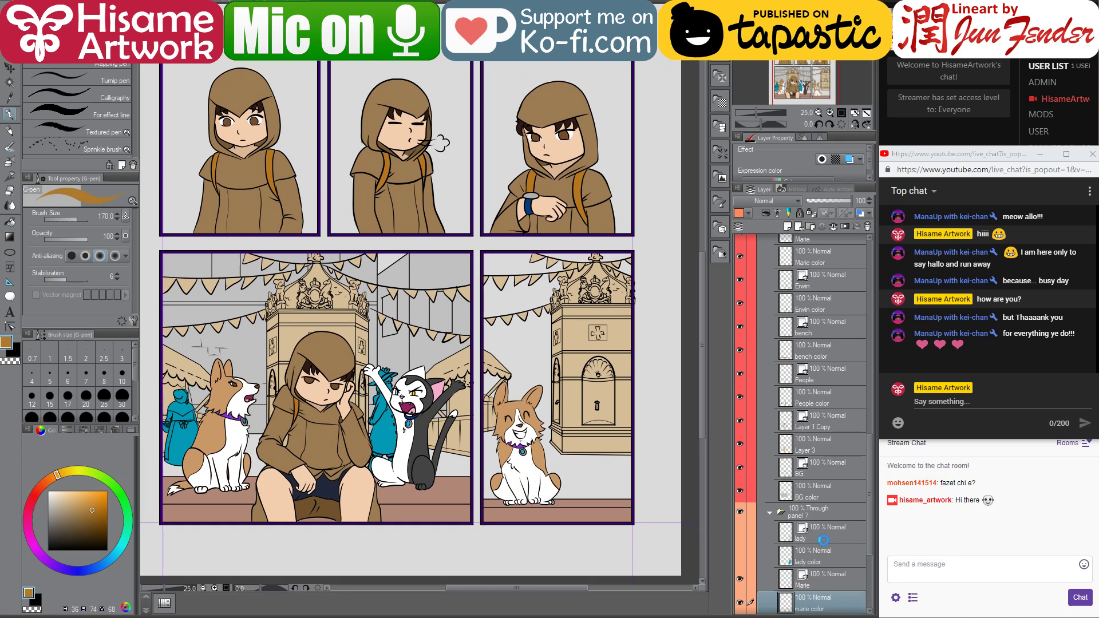
scroll(829, 534, "down", 6)
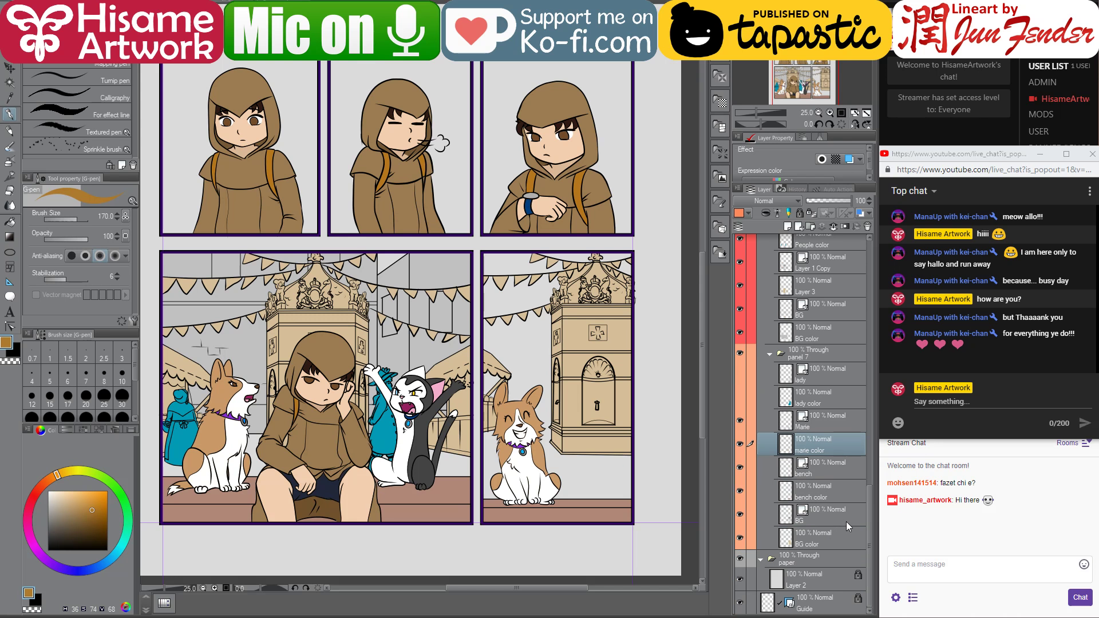
left_click(740, 421)
left_click(740, 444)
left_click(761, 489)
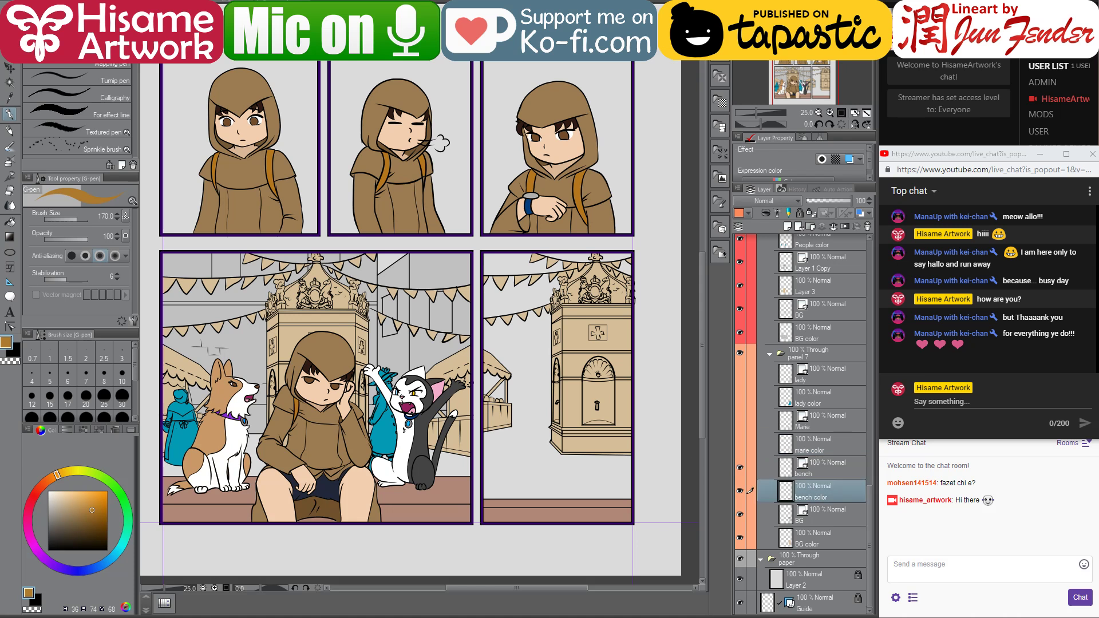
left_click(10, 222)
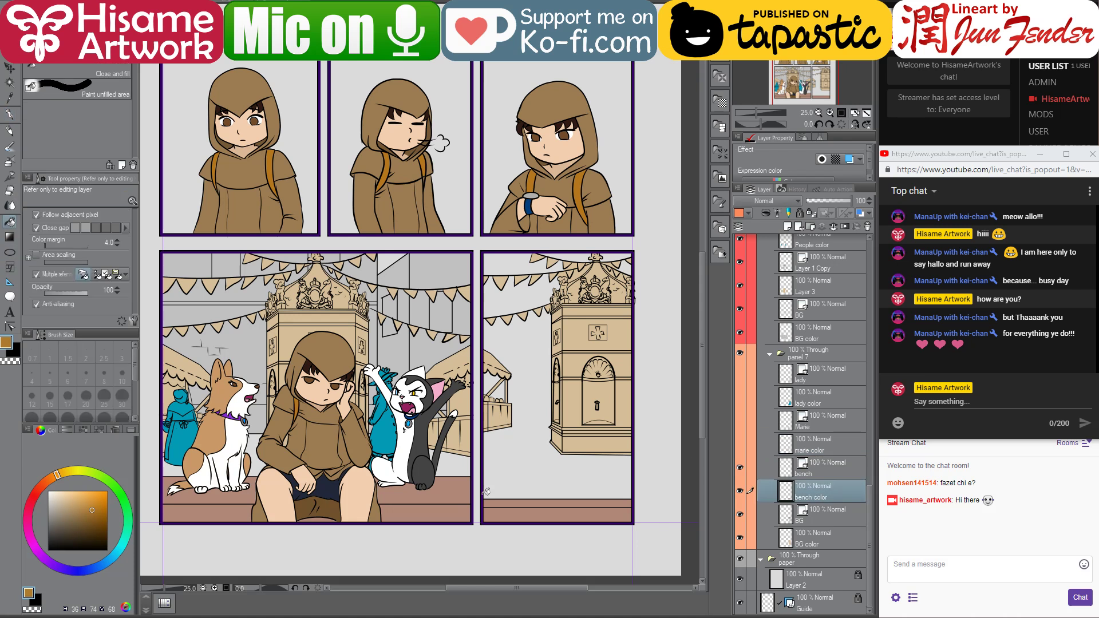
left_click(572, 501)
- Sample the dark brown (H34 S100 V48) from the background of an upper panel and fill the bench front in panel 7
scroll(538, 337, "up", 5)
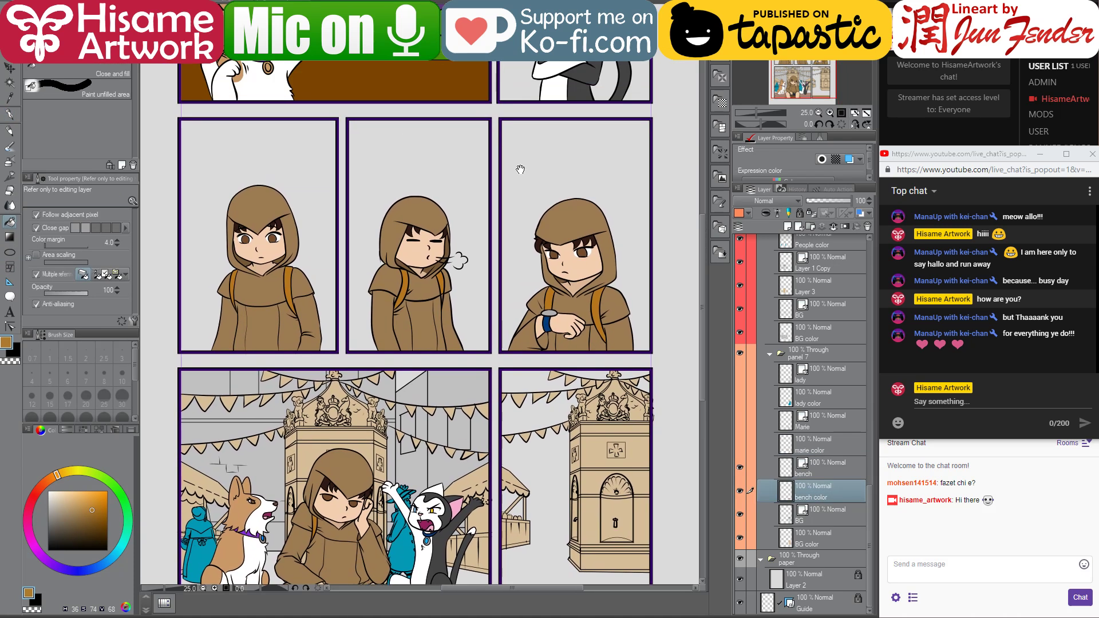
left_click_drag(527, 462, 559, 400)
left_click(621, 540)
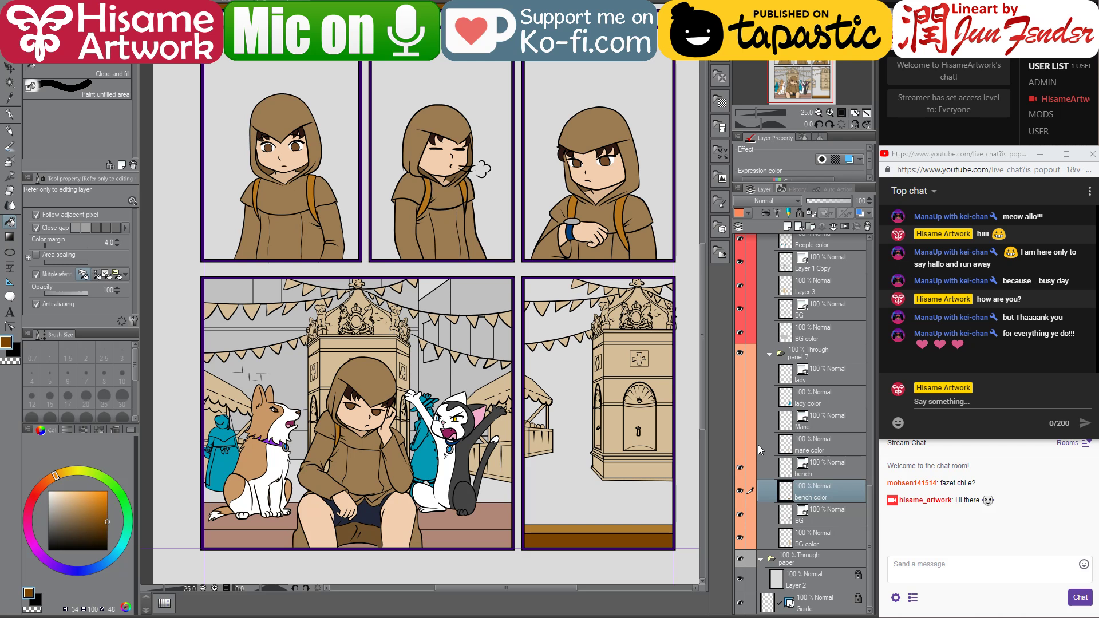
- Show the lady and Marie layers in panel 7 and hide the Niels, Marie and Erwin layers in panel 6
scroll(759, 449, "up", 2)
left_click_drag(743, 497, 746, 417)
scroll(790, 432, "up", 6)
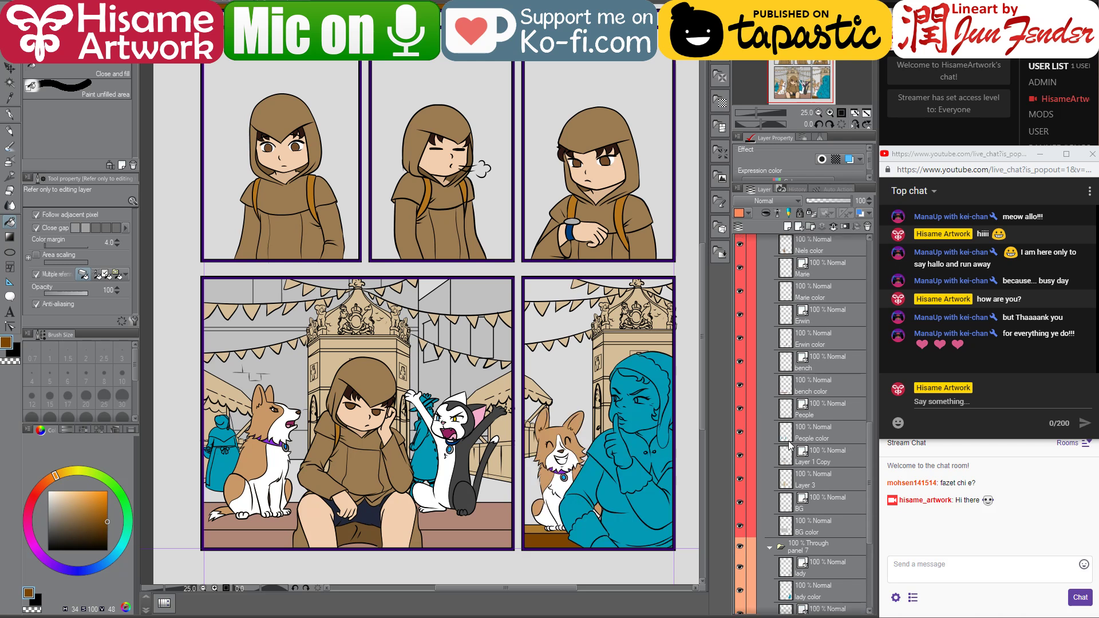
scroll(776, 485, "up", 2)
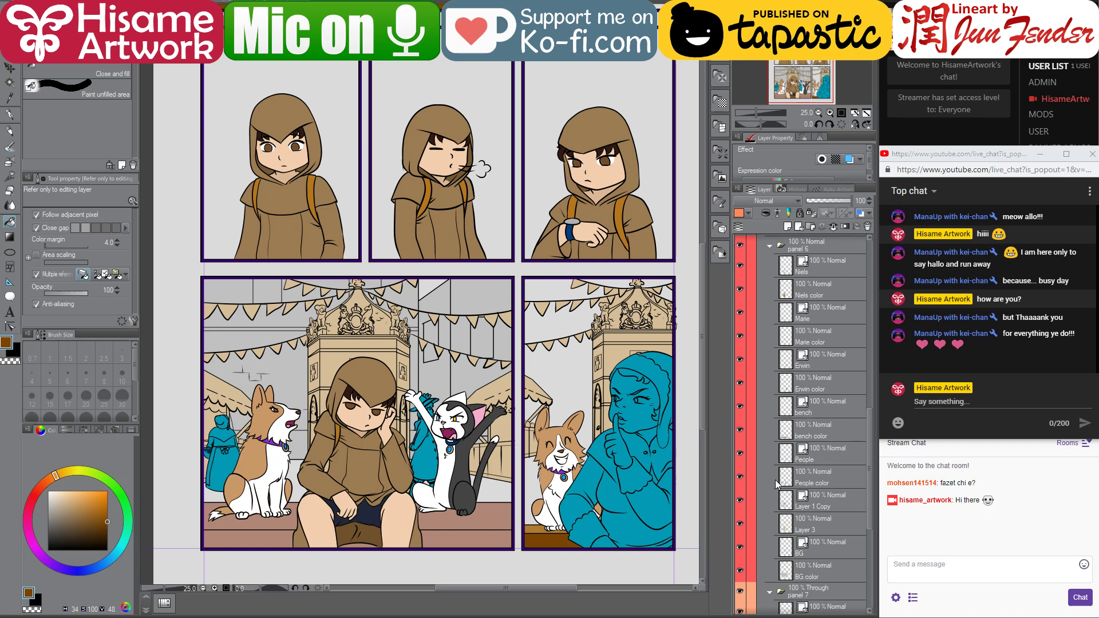
left_click_drag(742, 267, 739, 338)
- On panel 6's bench color layer, fill the bench front dark brown and its top with the orange-brown (H36 S74 V68) sampled from panel 7
left_click(787, 414)
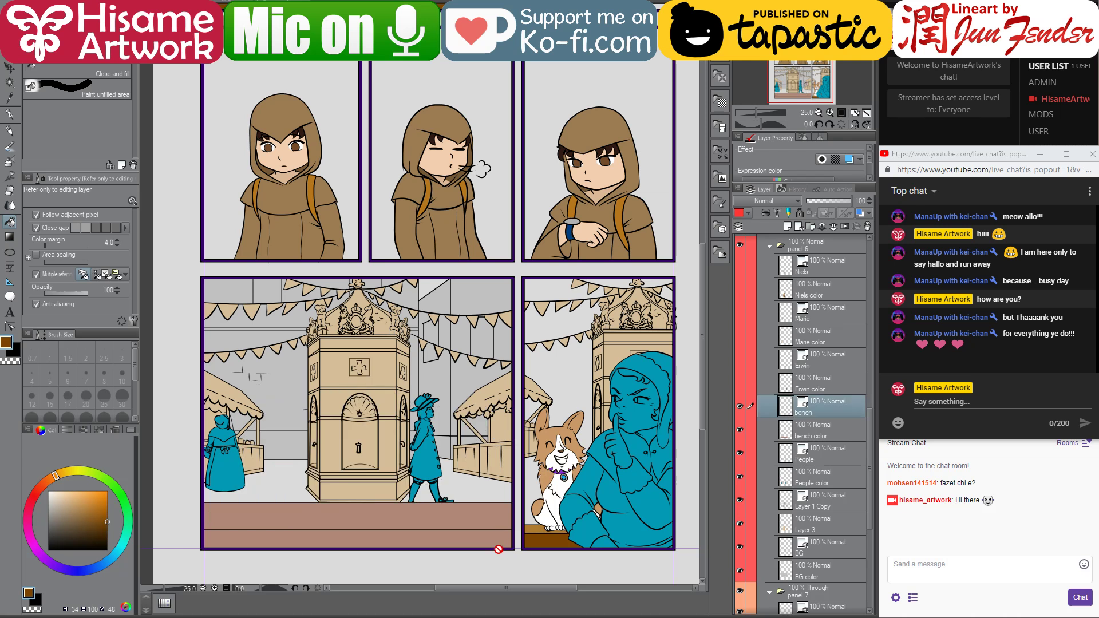
key("alt+bracketleft")
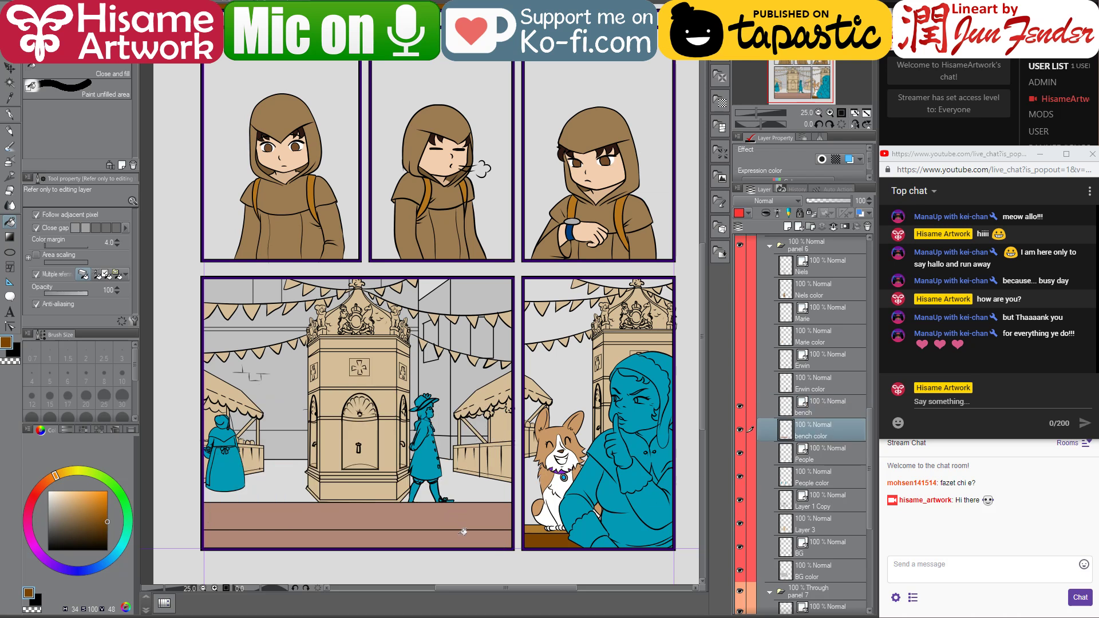
left_click(464, 531)
left_click(537, 528, "alt")
left_click(474, 512)
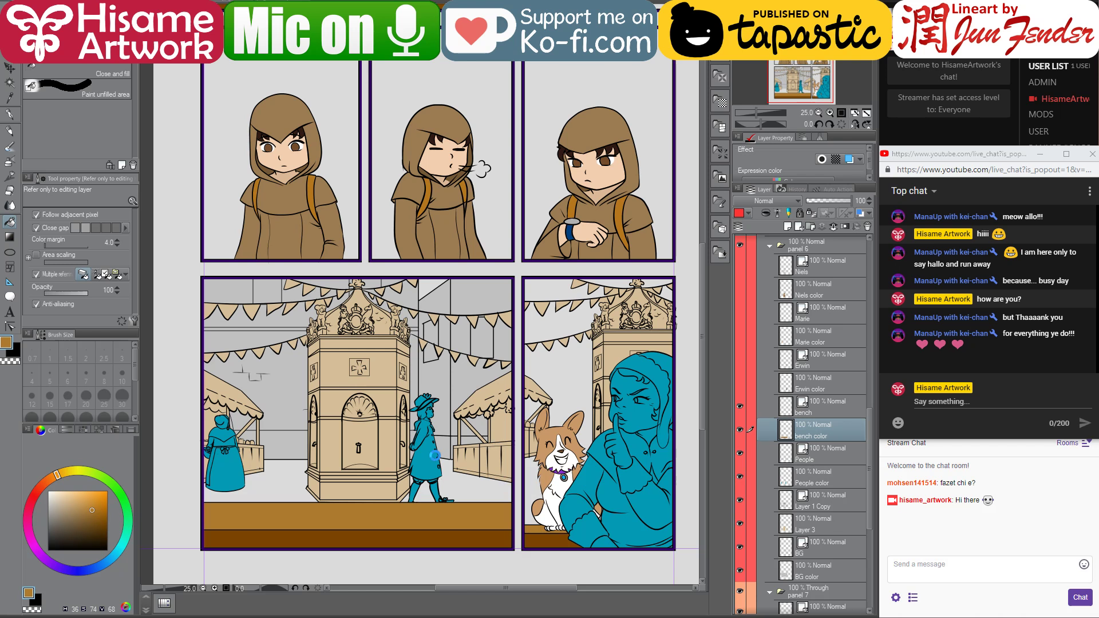
- Make Layer 3 in panel 6 active and create a selection from its tan monument, stalls and bunting
left_click_drag(408, 452, 449, 487)
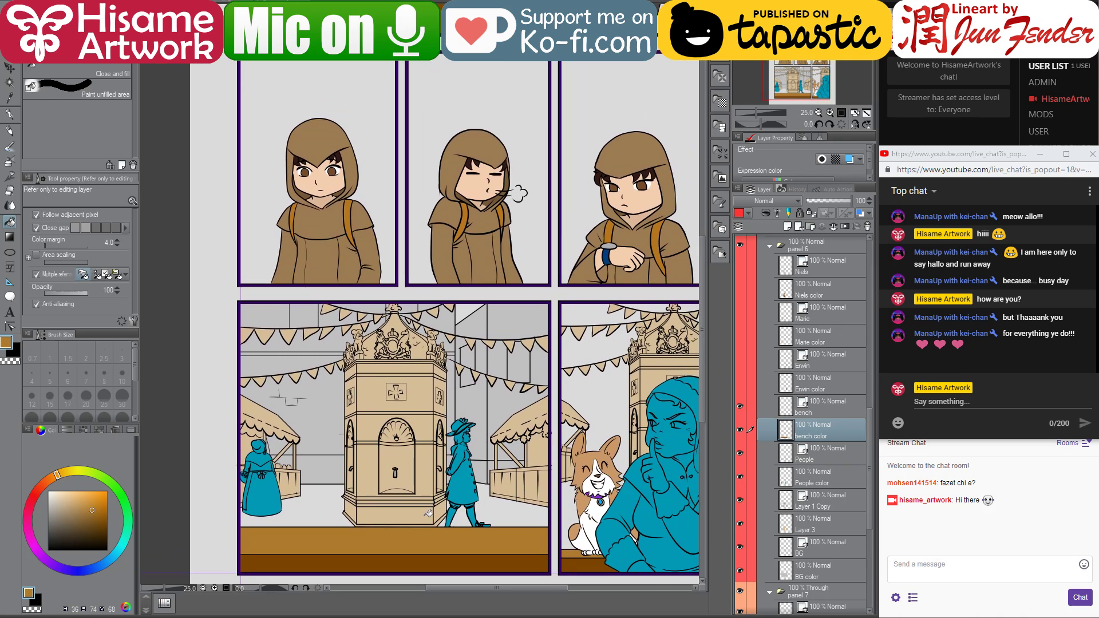
key("o")
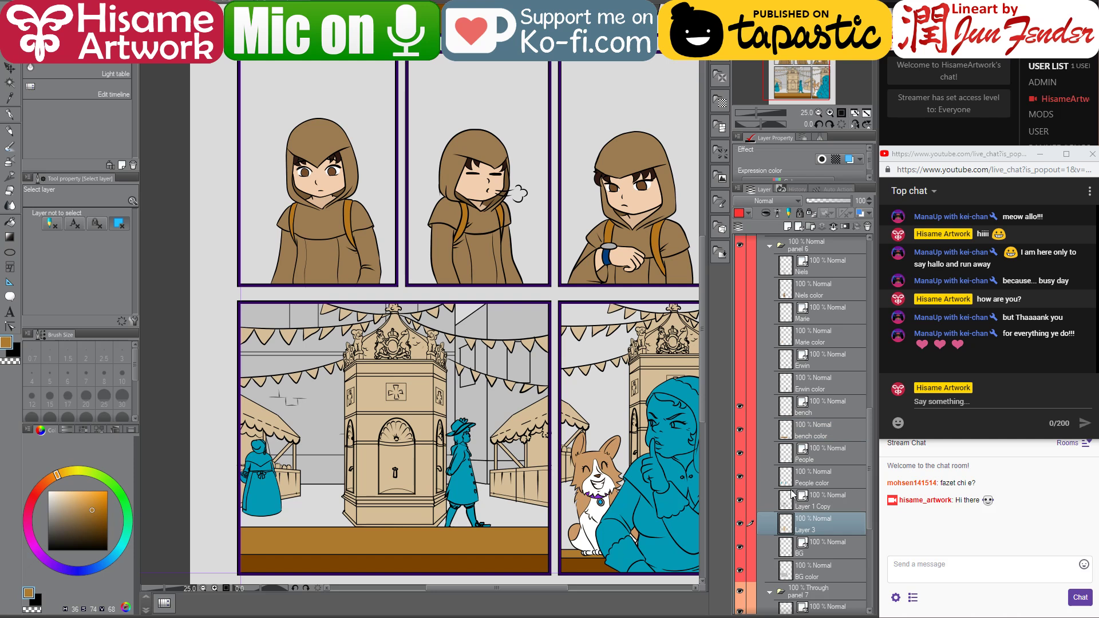
left_click(785, 522, "ctrl")
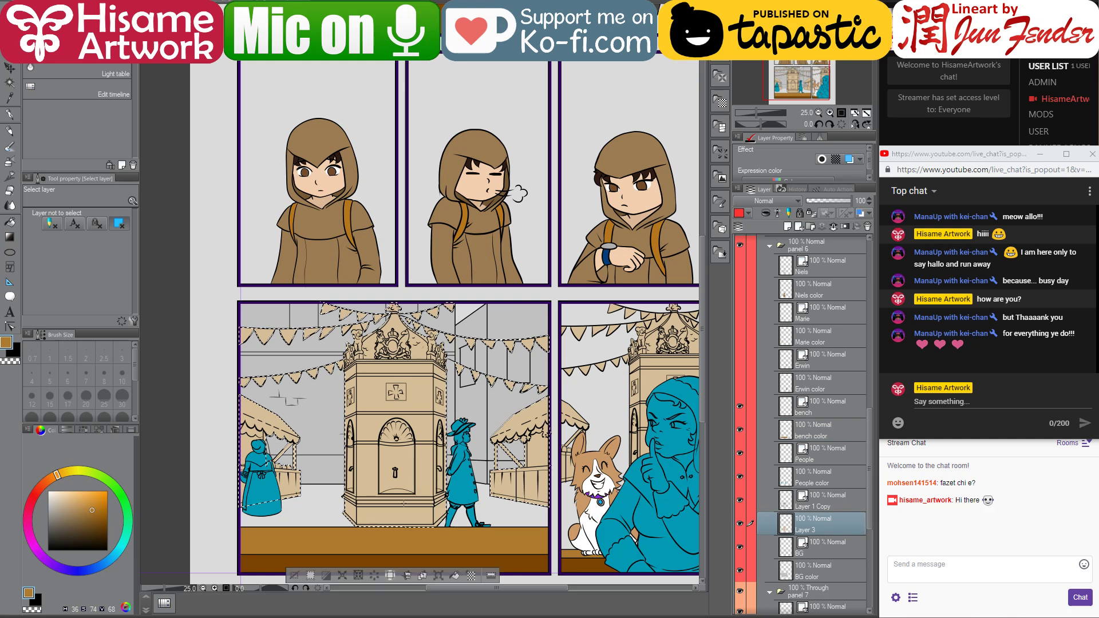
scroll(366, 512, "up", 1)
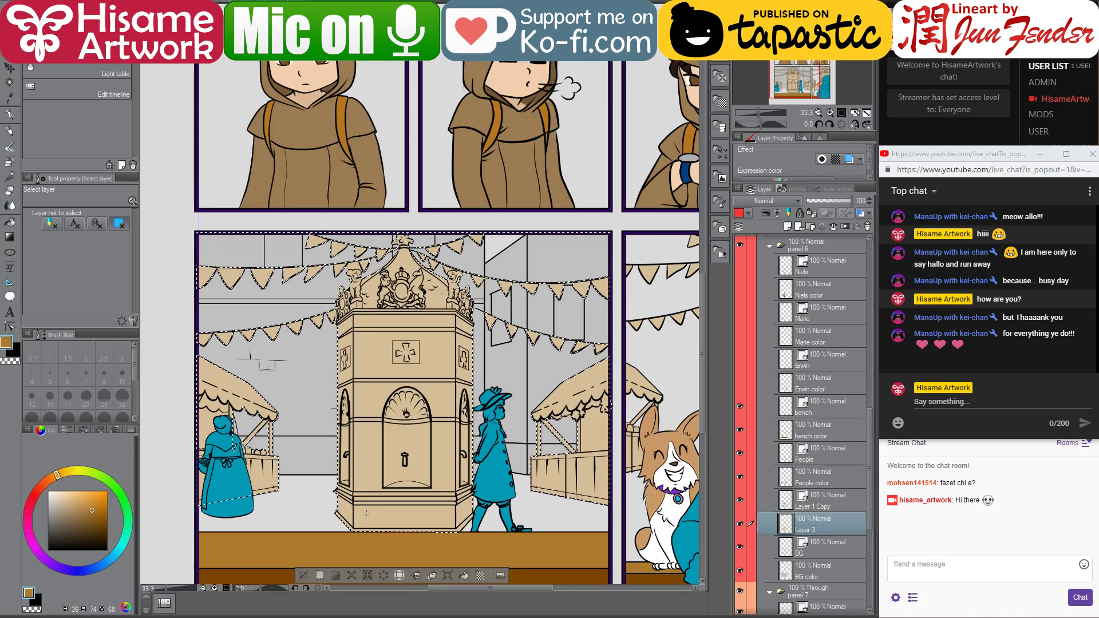
scroll(366, 513, "up", 1)
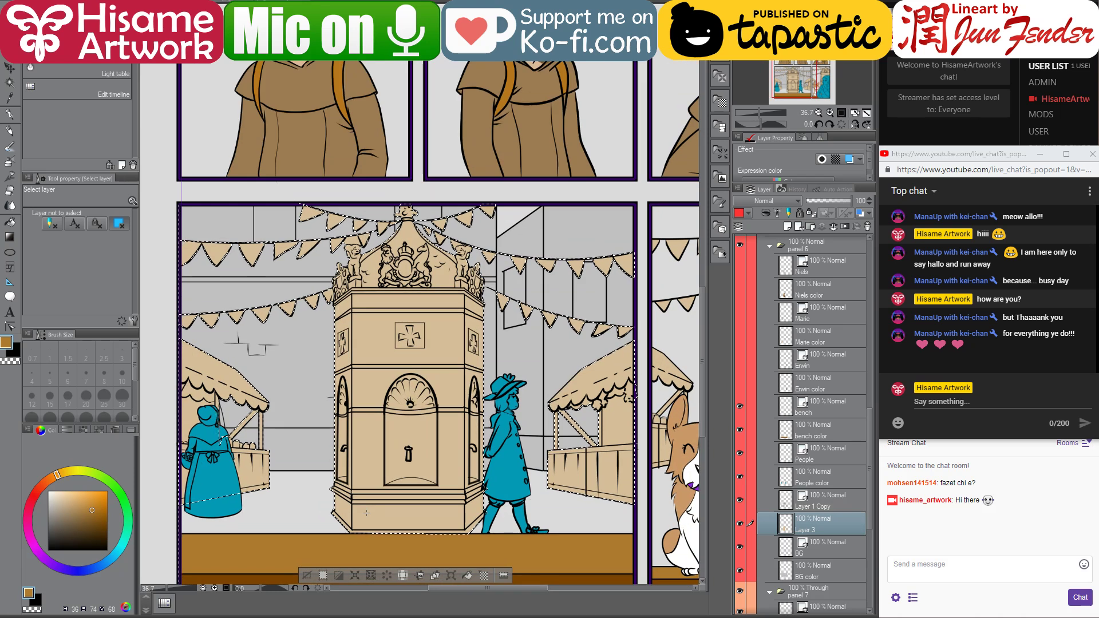
scroll(424, 518, "up", 1)
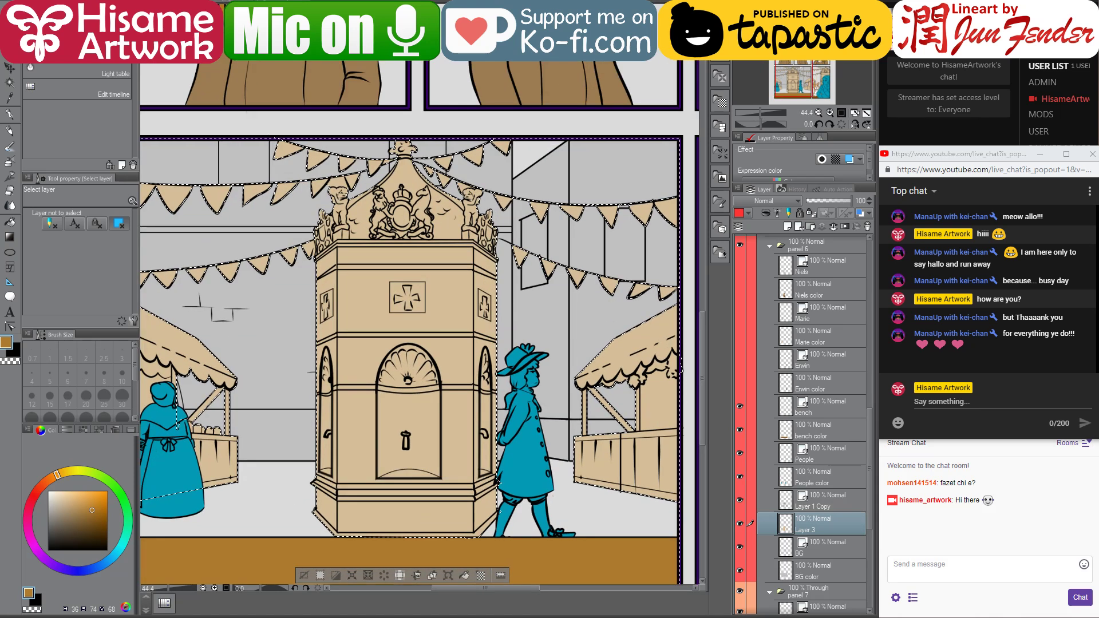
- Sample the monument's stone grey (H37 S4 V71) from the finished page_92 and fill the monument's main wall sections in panel 6
key("ctrl+Tab")
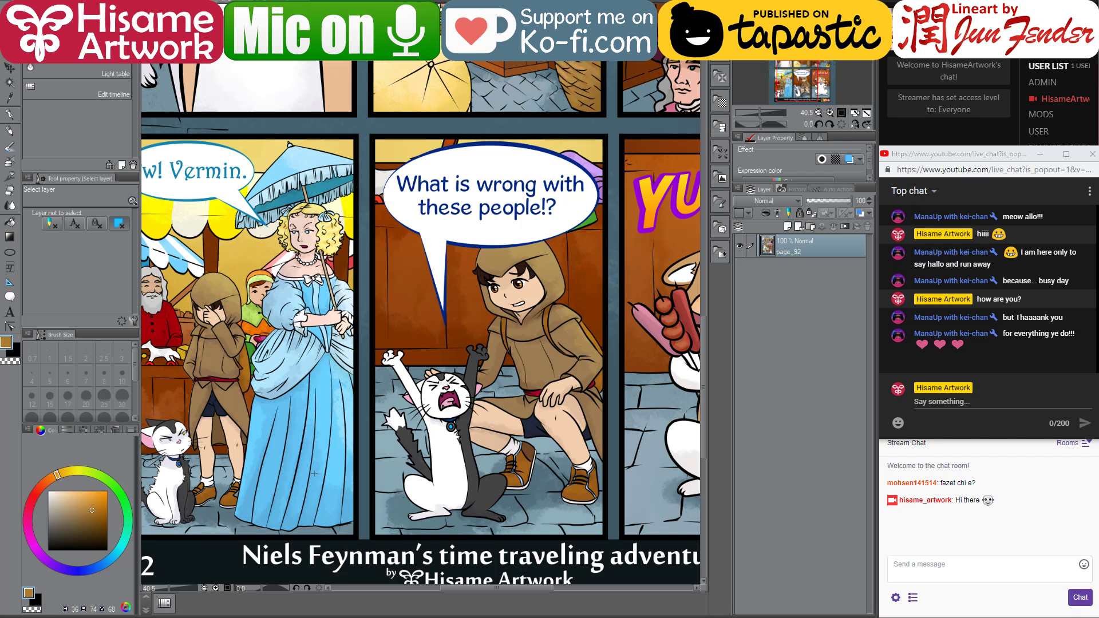
scroll(314, 472, "down", 3)
scroll(334, 388, "up", 1)
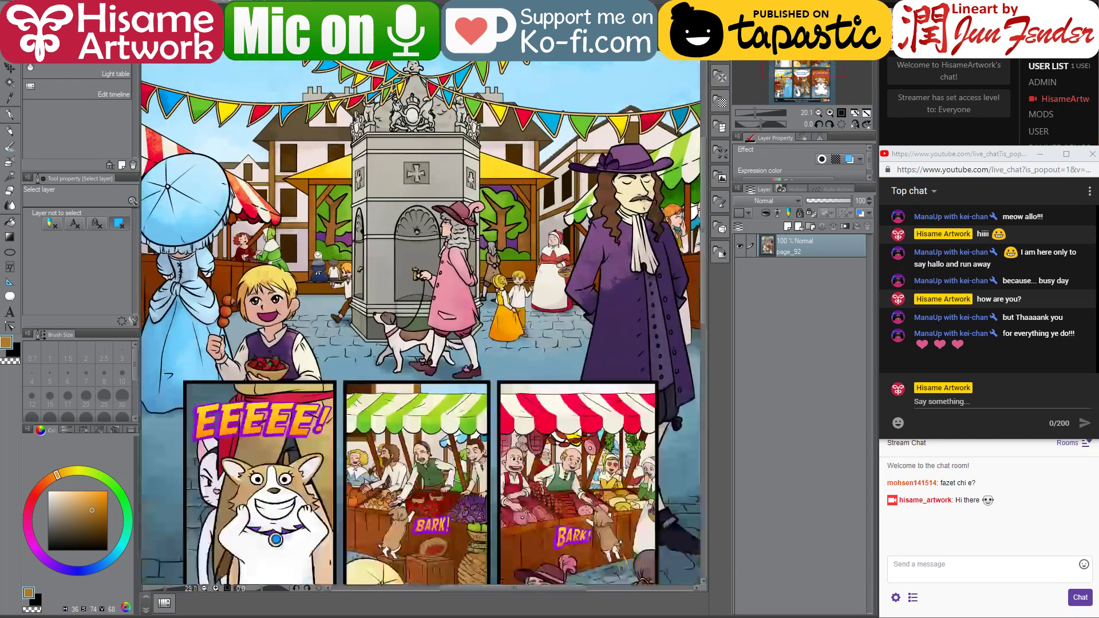
scroll(353, 214, "up", 3)
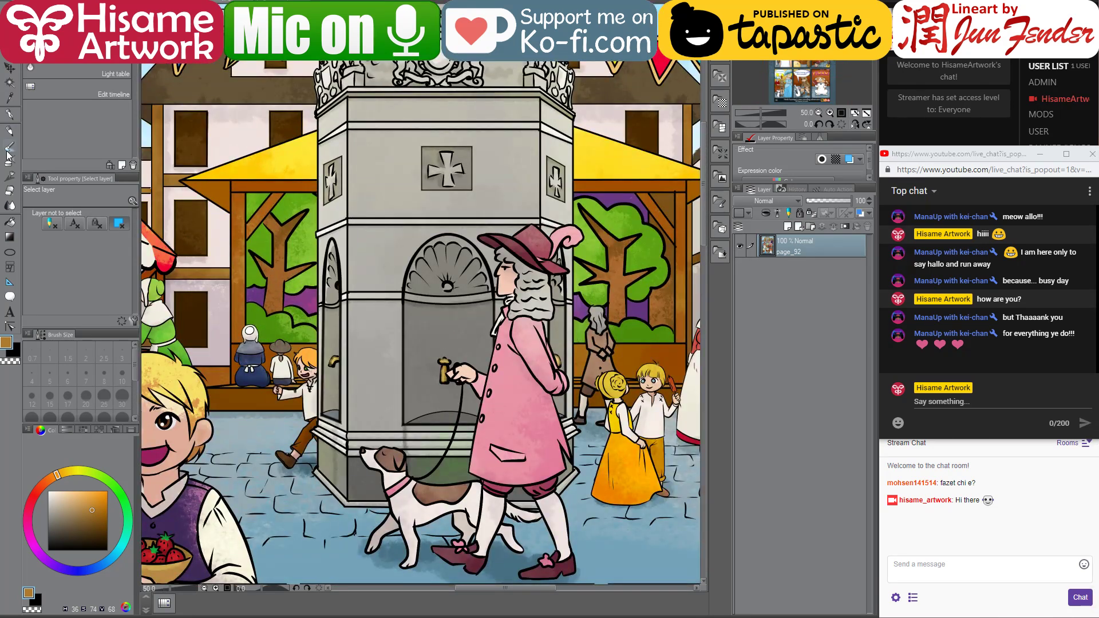
left_click(10, 222)
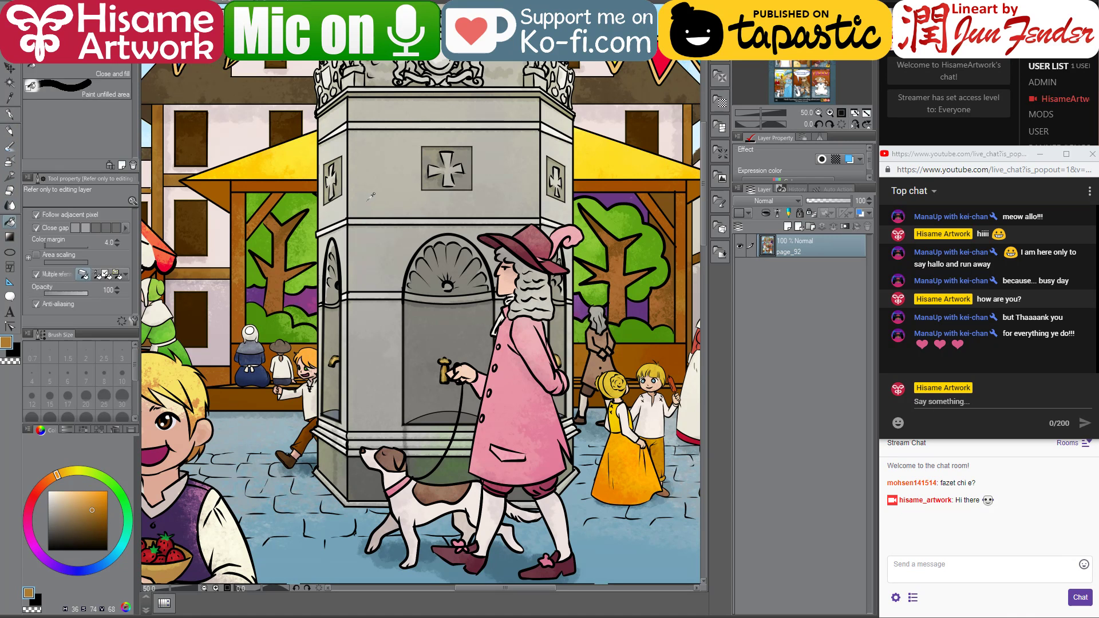
left_click(371, 196, "alt")
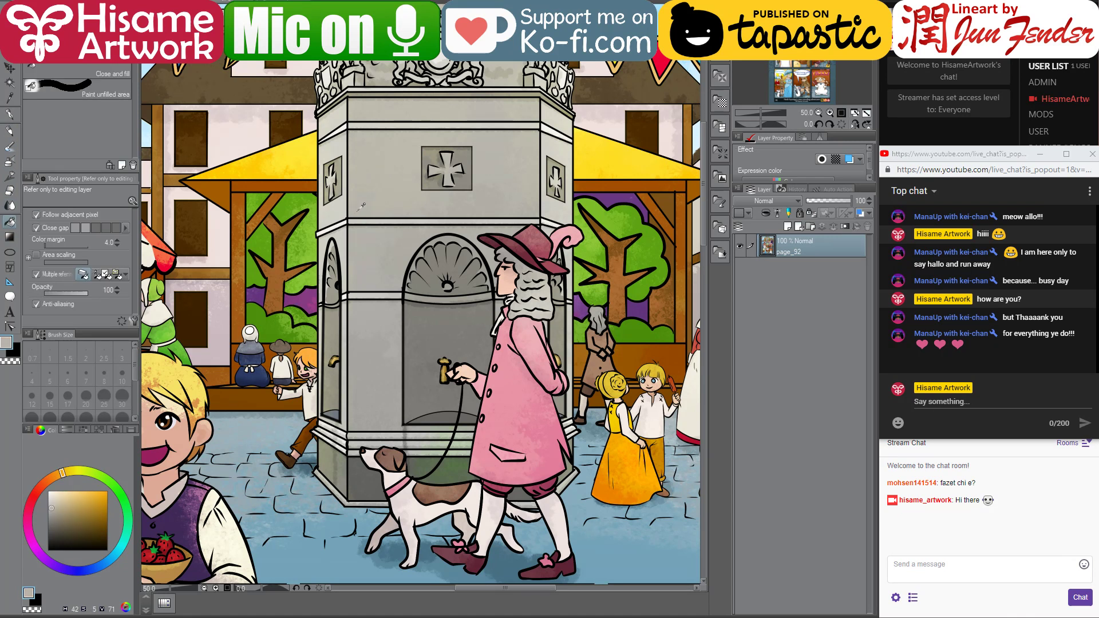
left_click(376, 237, "alt")
key("ctrl+Tab")
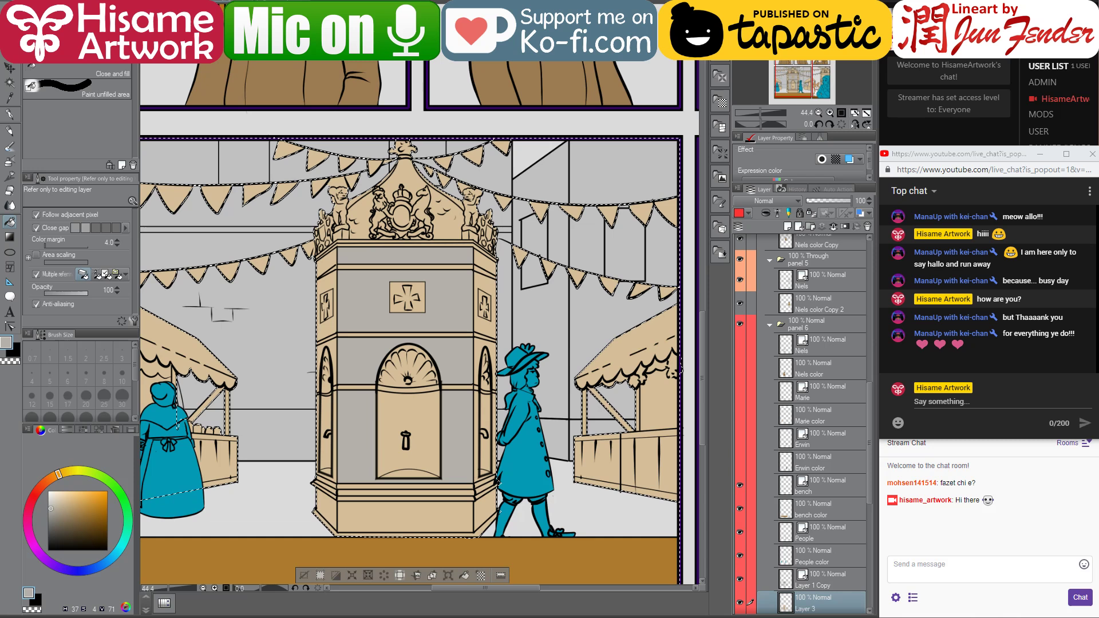
- Sample the lighter stone grey (H60 S5 V82) from the finished page_92 and fill the monument's angled side walls in panel 6
key("ctrl+Tab")
left_click(326, 199, "alt")
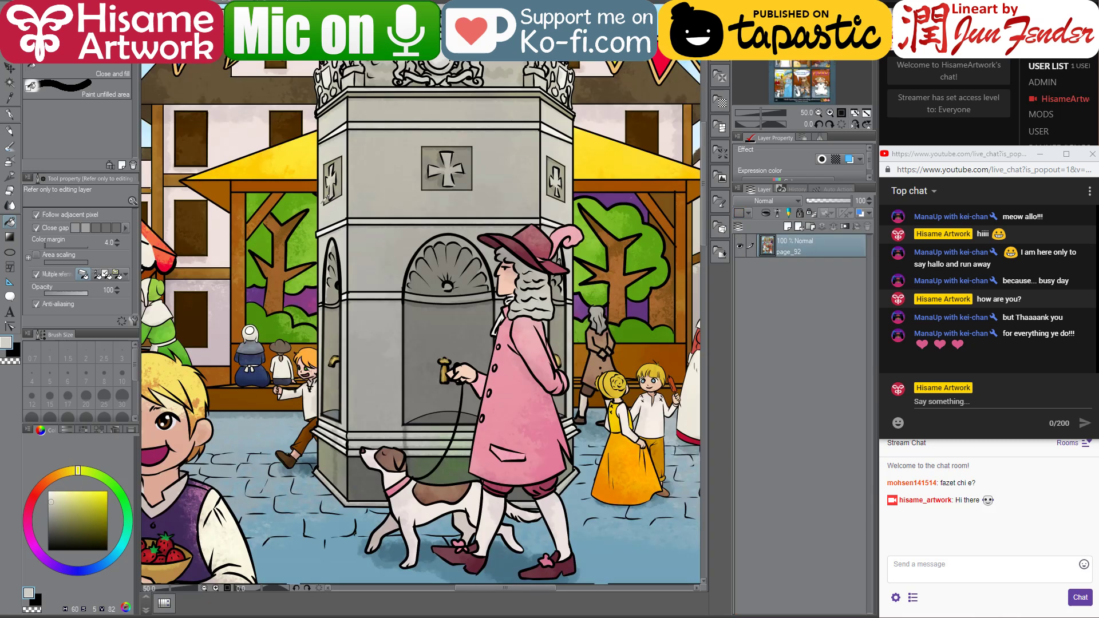
key("ctrl+Tab")
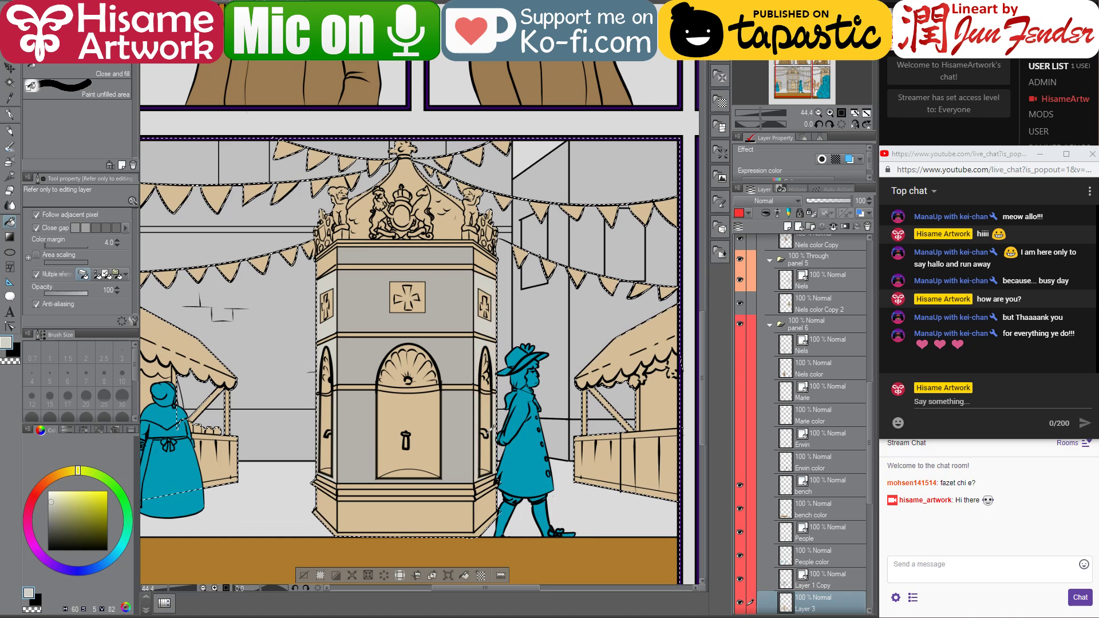
scroll(493, 427, "up", 2)
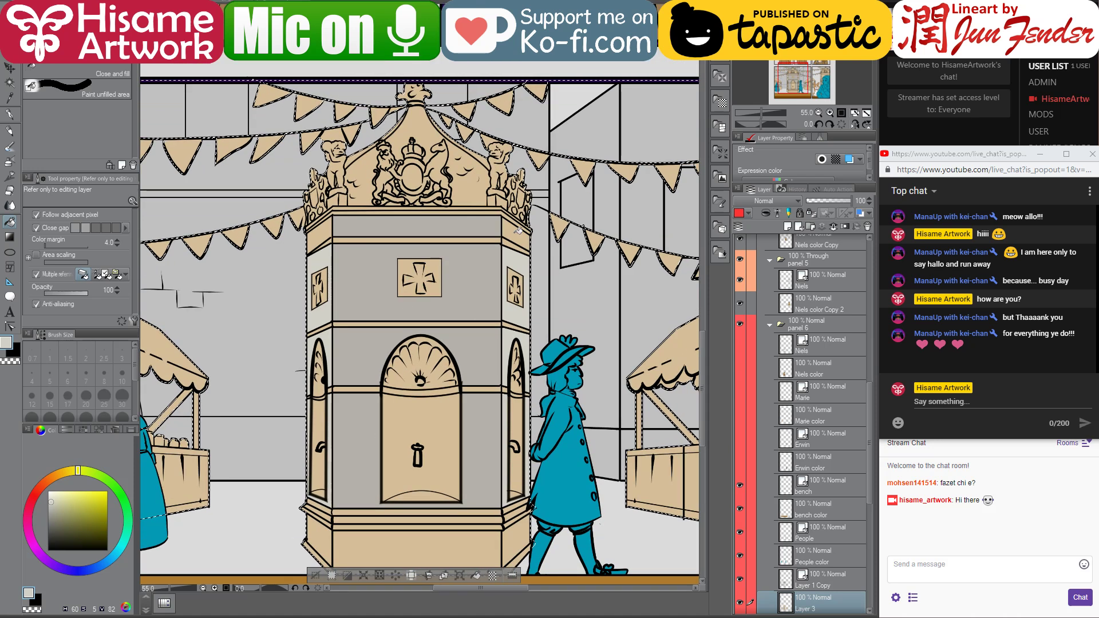
left_click_drag(385, 314, 371, 339)
- Lighten the colour to near-white grey (H60 S0 V90) and fill the monument's angled trim band below the roof
left_click(52, 496)
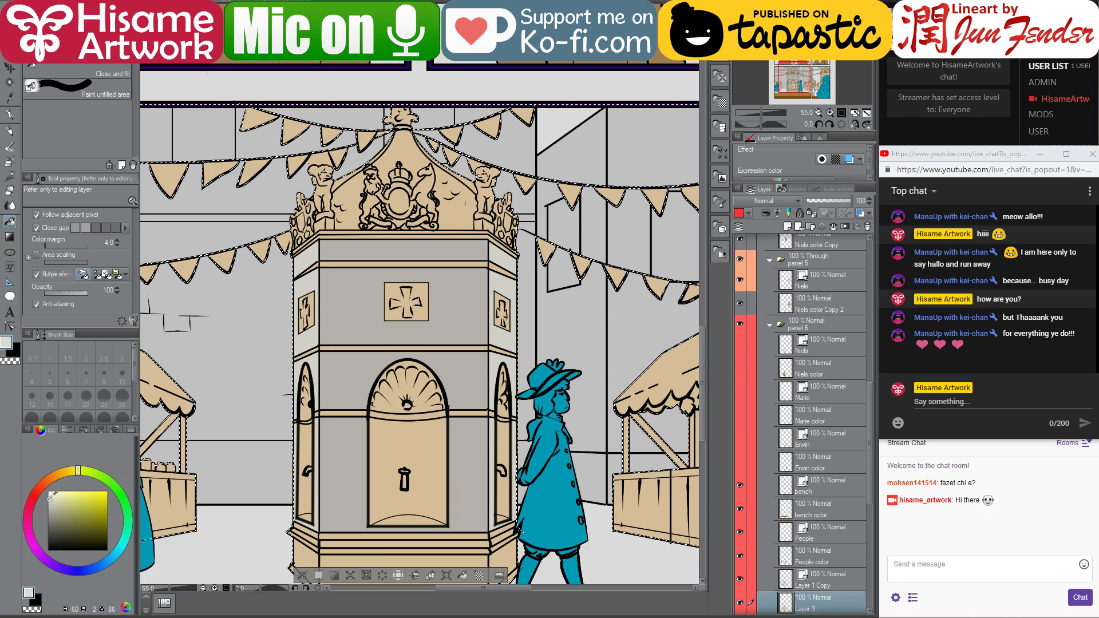
left_click(49, 495)
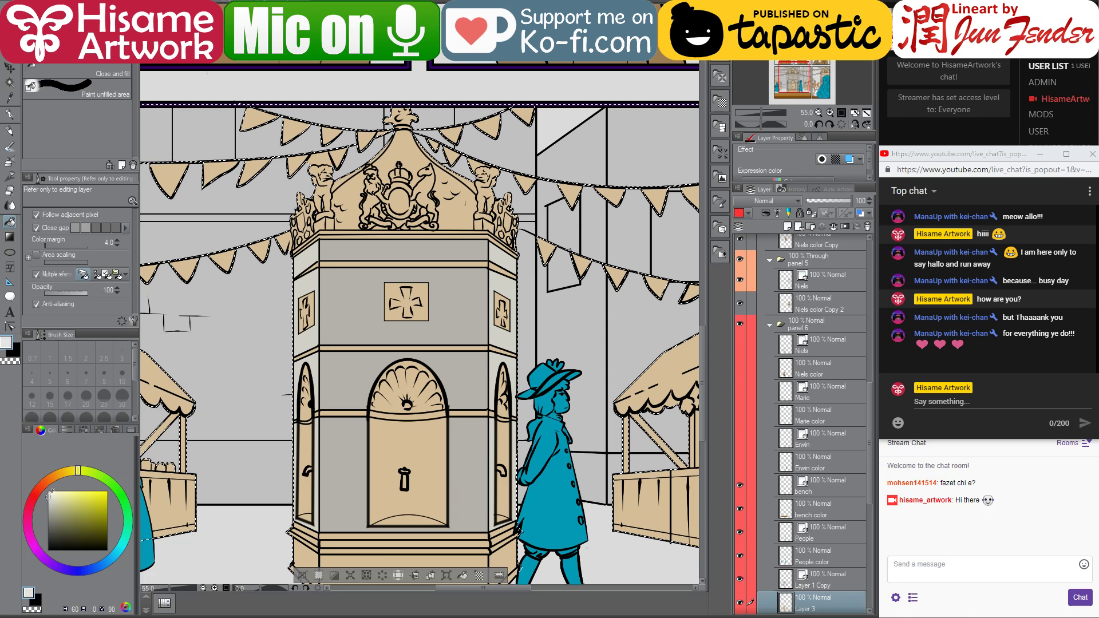
left_click(326, 263)
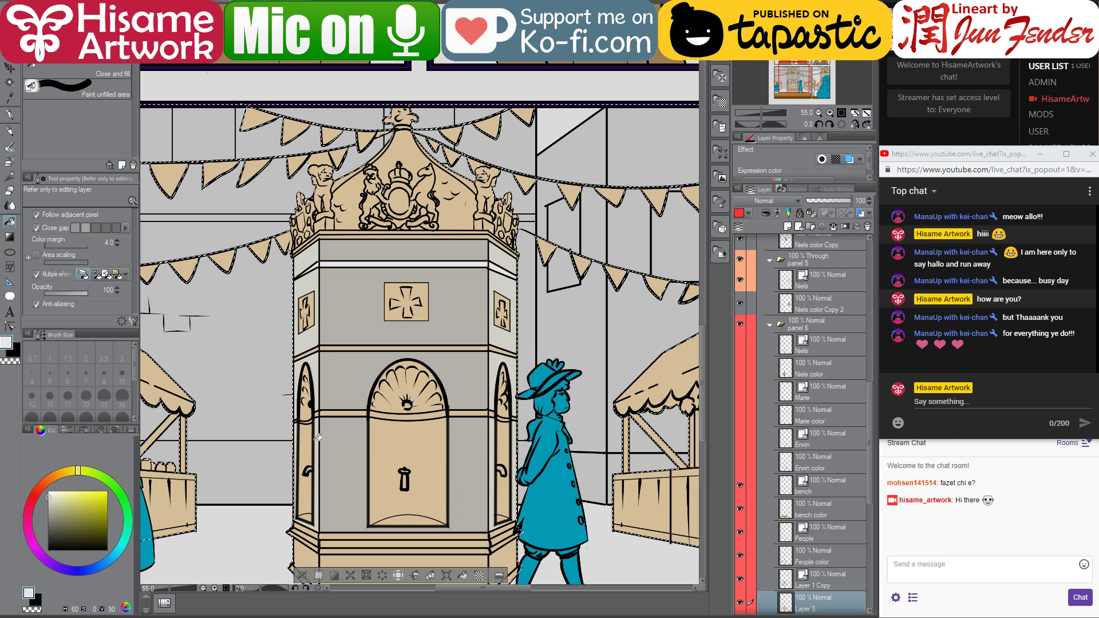
- Sample the side wall's light grey (H60 S5 V82) and fill the horizontal trim bands across the monument's front
scroll(312, 471, "up", 1)
left_click(542, 236, "alt")
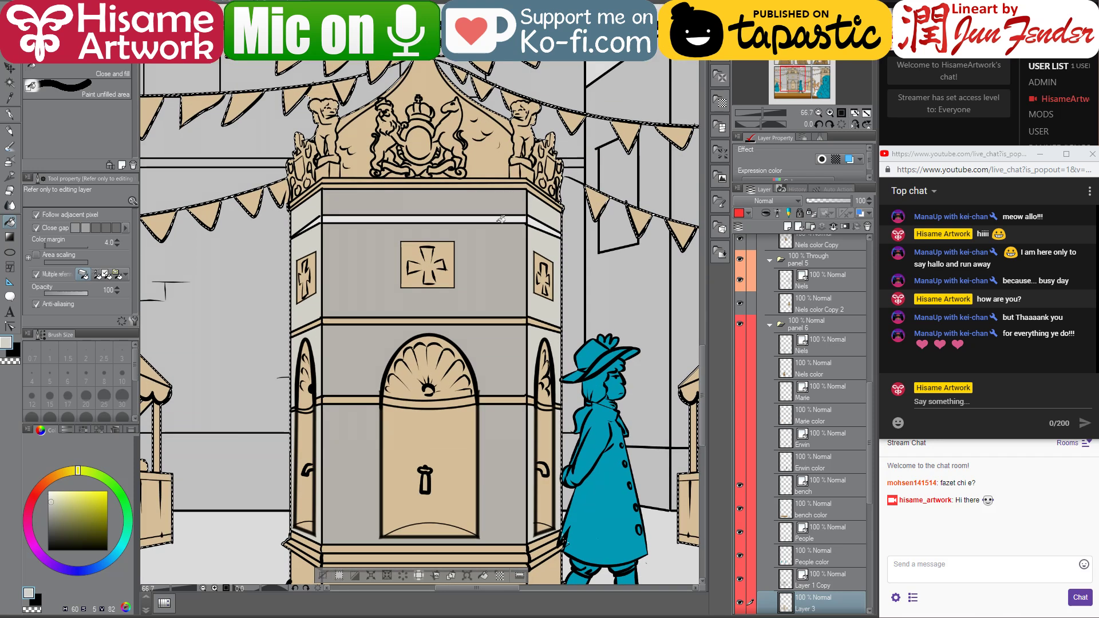
left_click(501, 219)
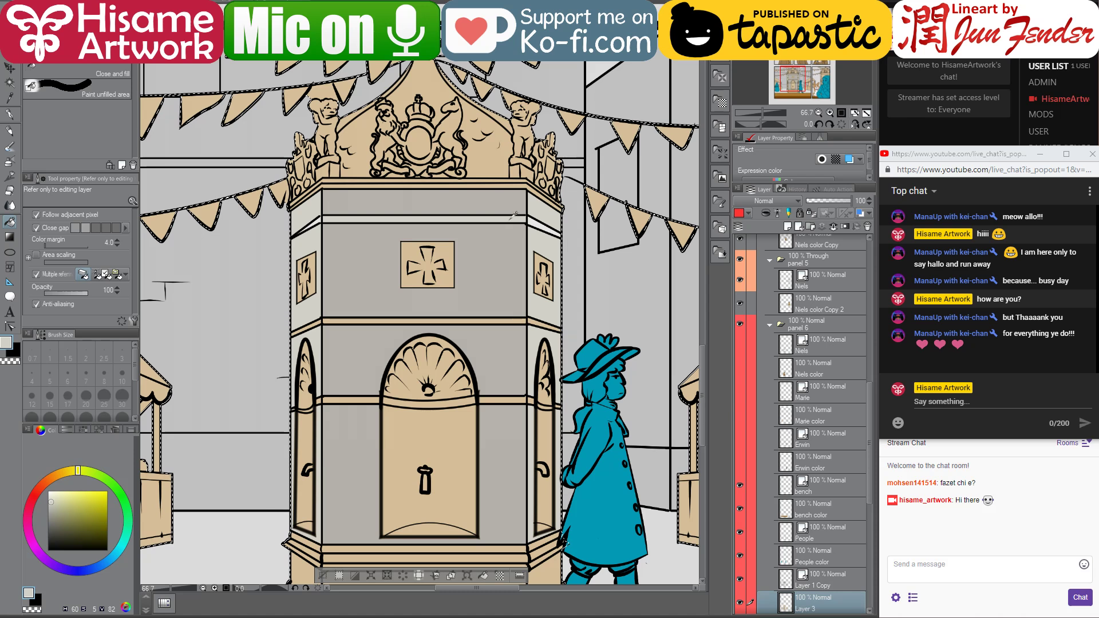
left_click(470, 319)
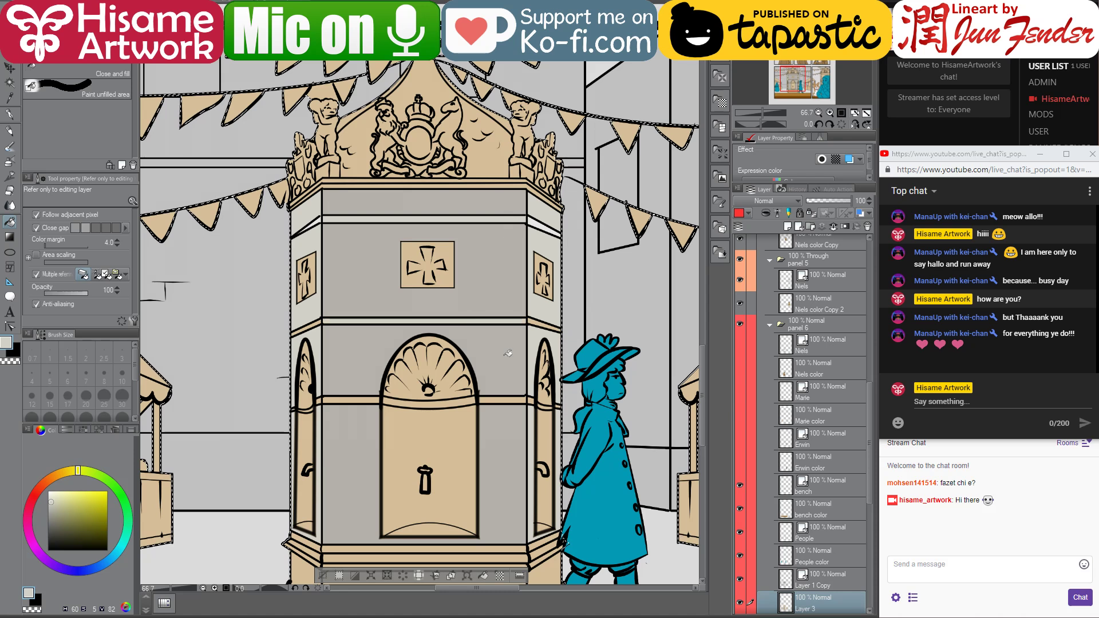
left_click(495, 397)
left_click(360, 399)
left_click_drag(360, 396, 371, 333)
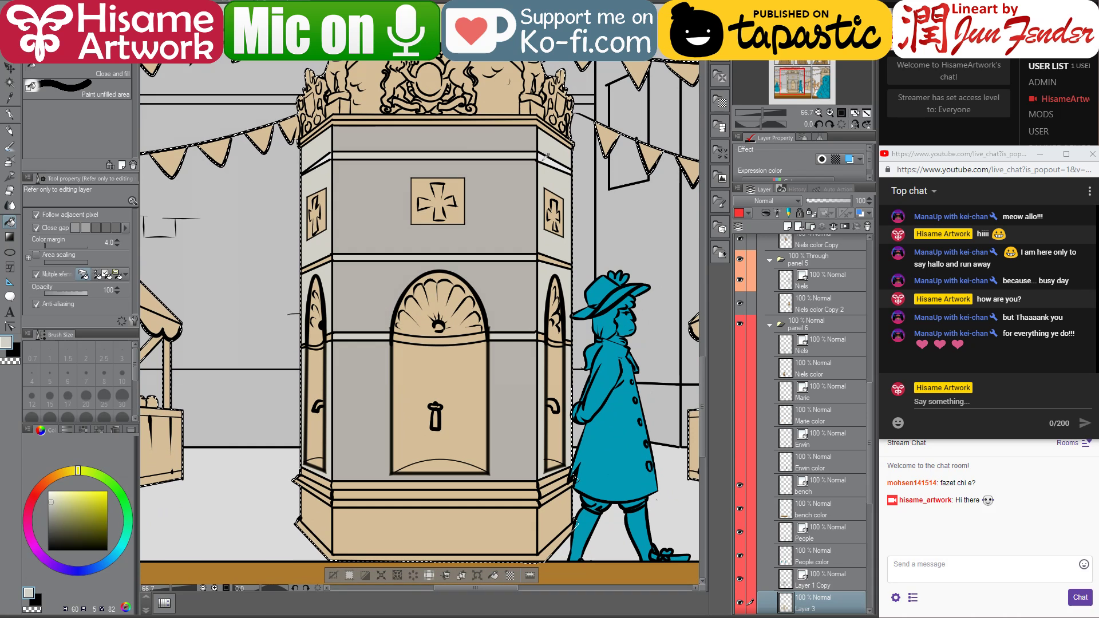
- Fill the remaining side trim bands with near-white grey (H0 S0 V90) and the side cross panels with the wall grey (H37 S4 V71)
left_click(554, 255, "alt")
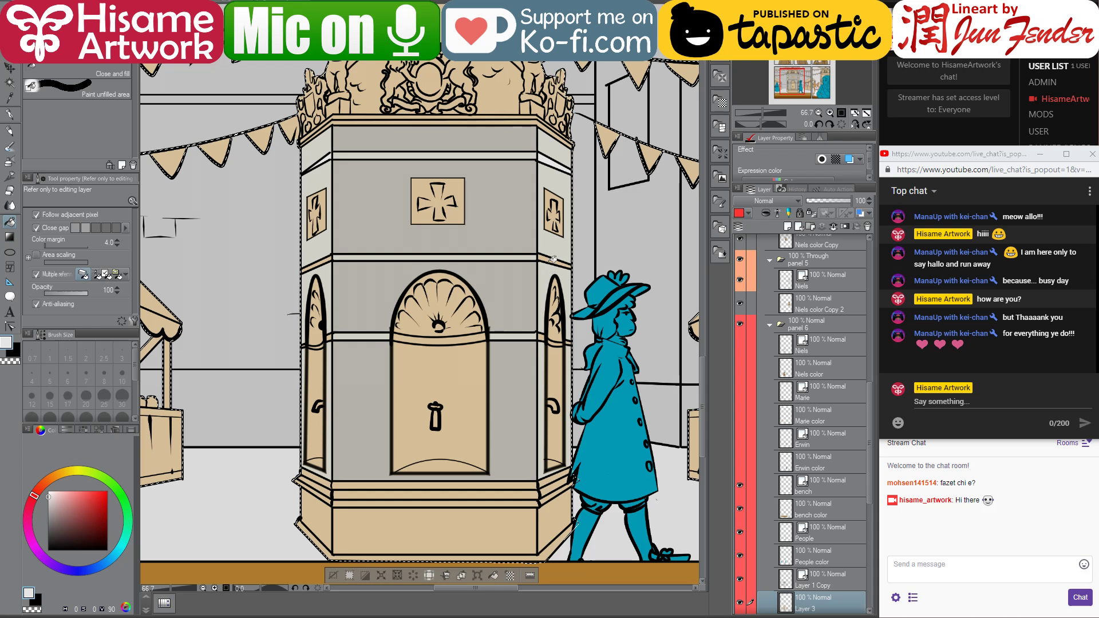
left_click(572, 342)
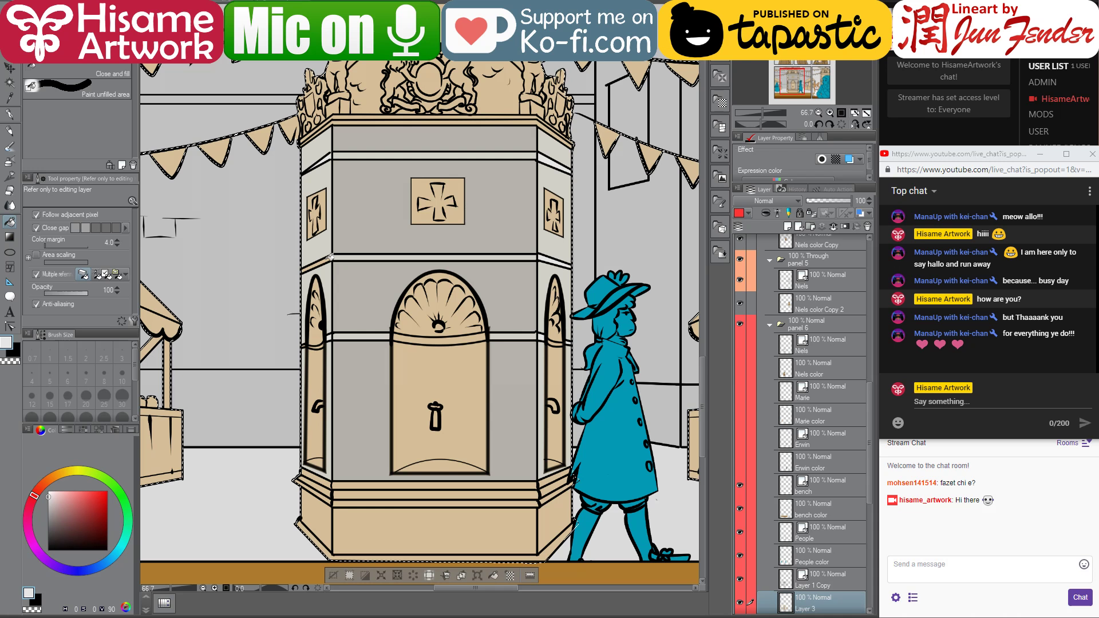
left_click(393, 217, "alt")
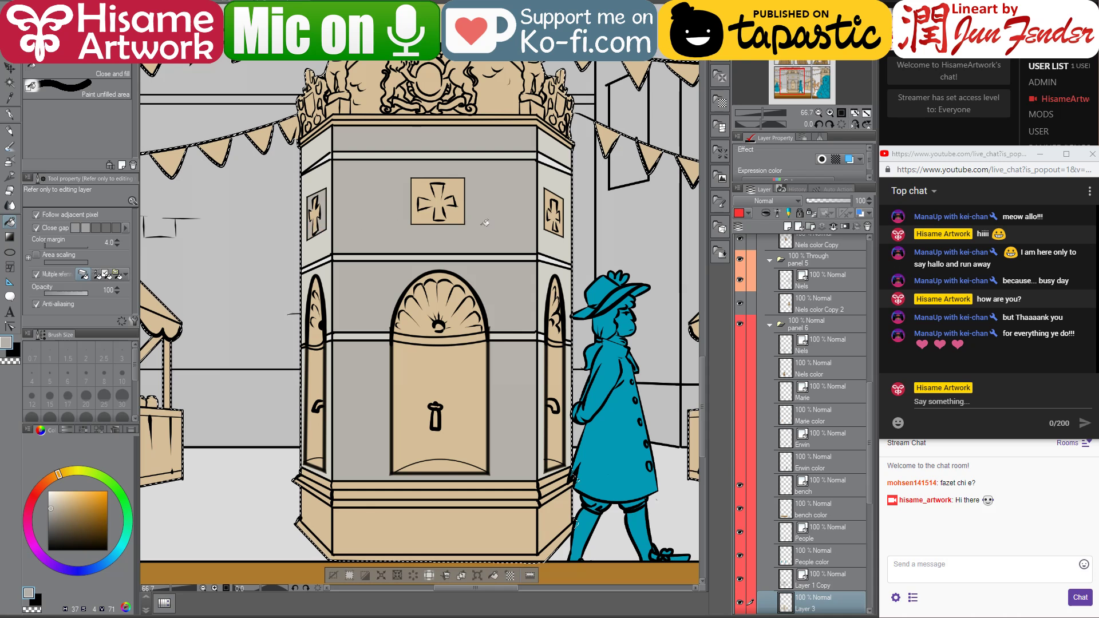
left_click(551, 224)
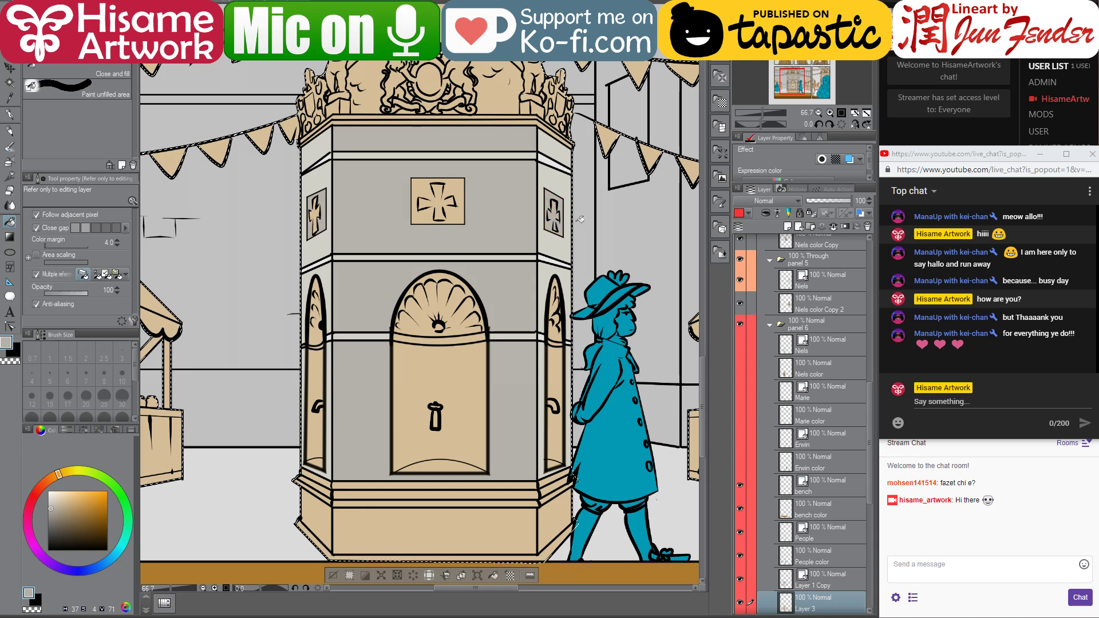
- Sample the dark cross-panel grey (H45 S9 V55) from page_92 and fill the monument's central cross panel in panel 6
key("ctrl+Tab")
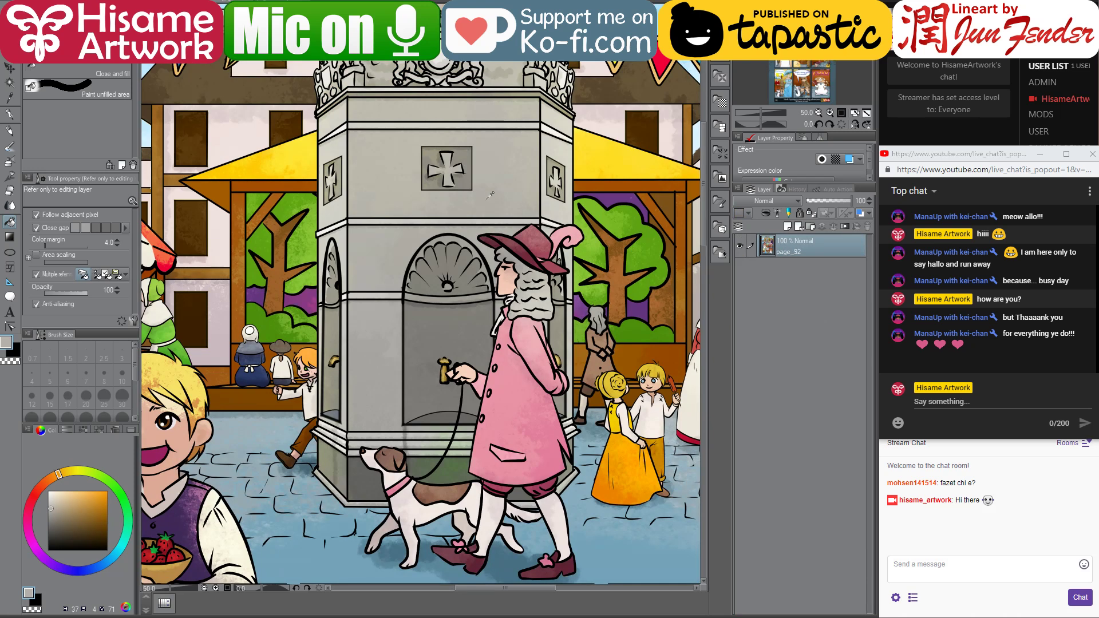
left_click(469, 178, "alt")
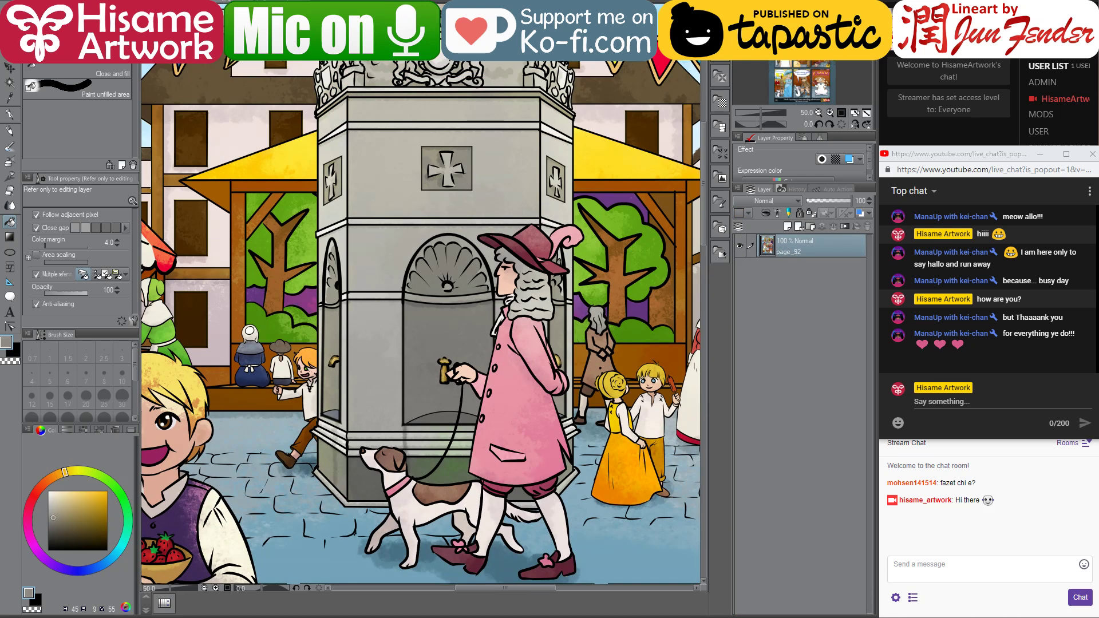
key("ctrl+Tab")
left_click(461, 214)
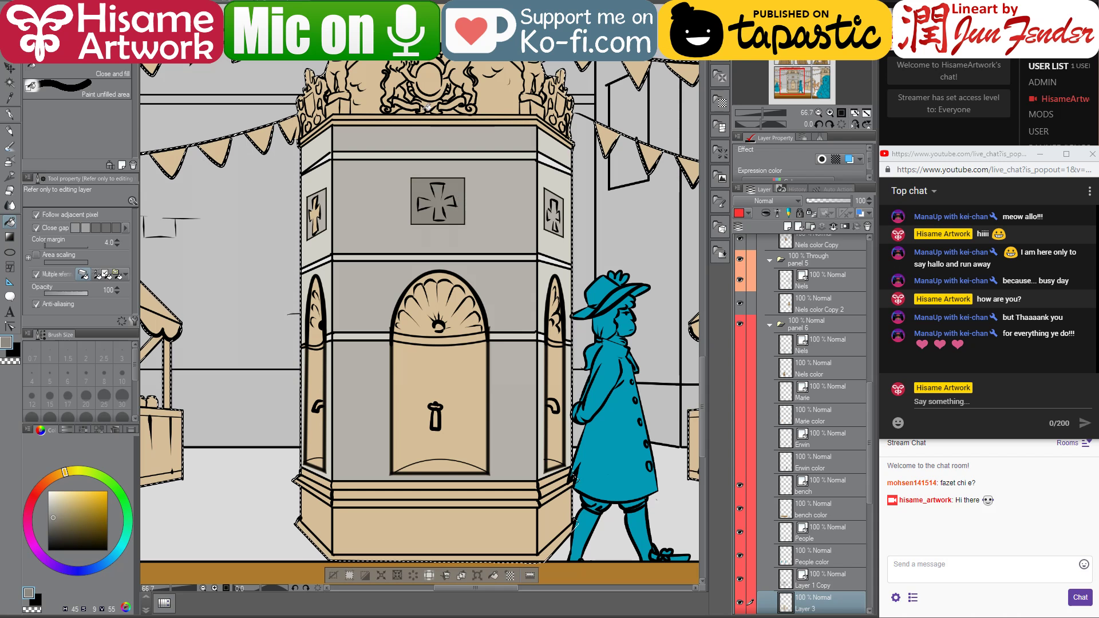
- Fill the crest's oval centre and the monument's roof surfaces with the light grey (H60 S5 V82) sampled from the trim
left_click(514, 153, "alt")
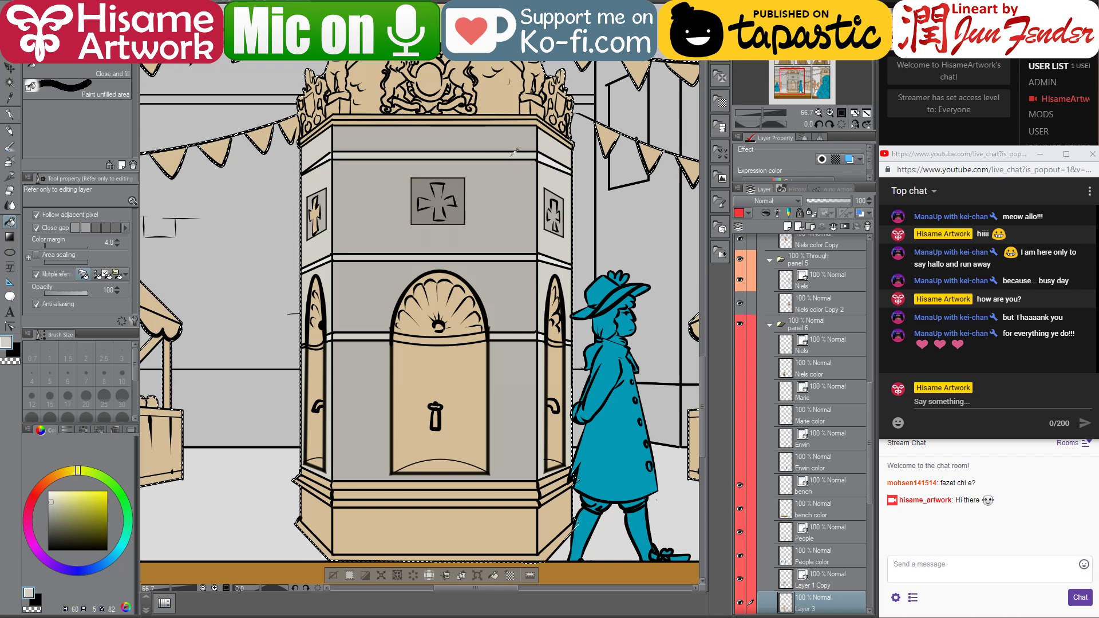
left_click(427, 80)
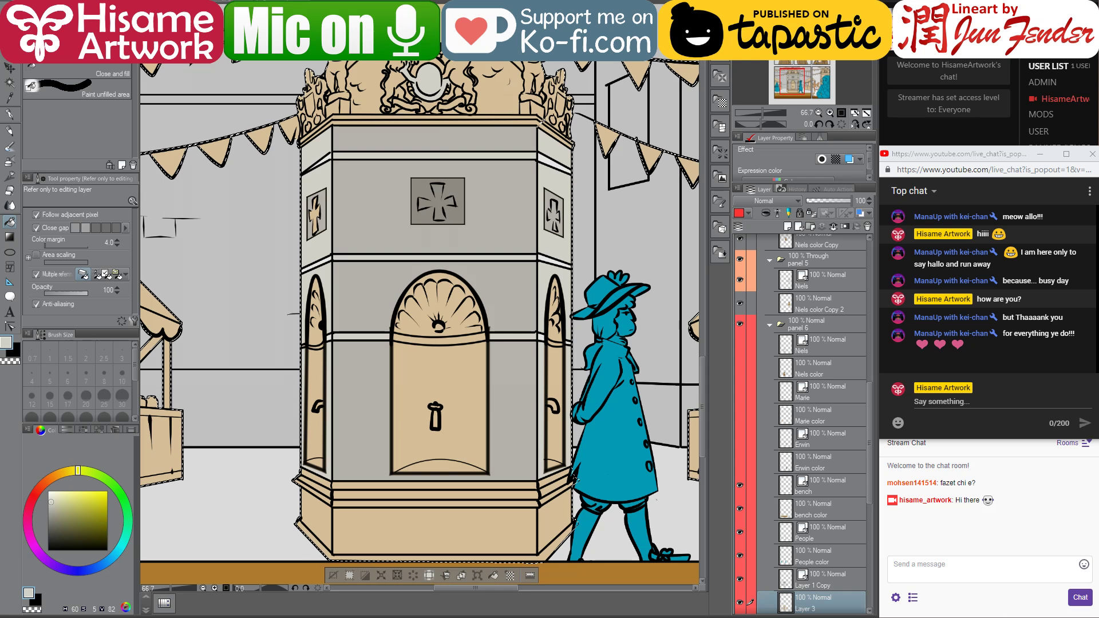
left_click_drag(444, 73, 461, 137)
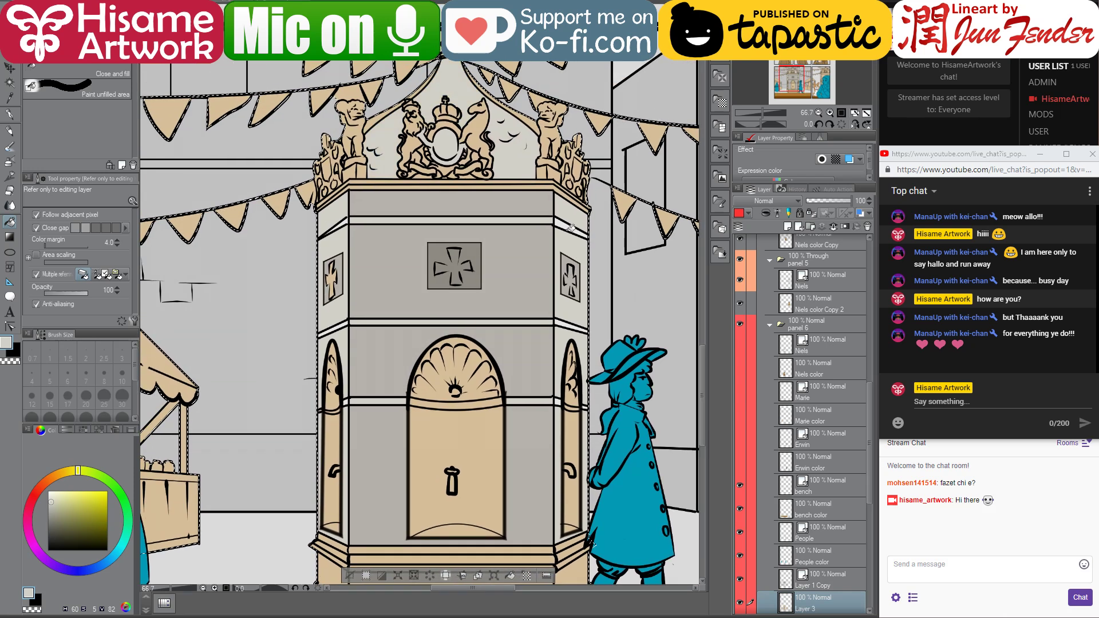
left_click(558, 189, "alt")
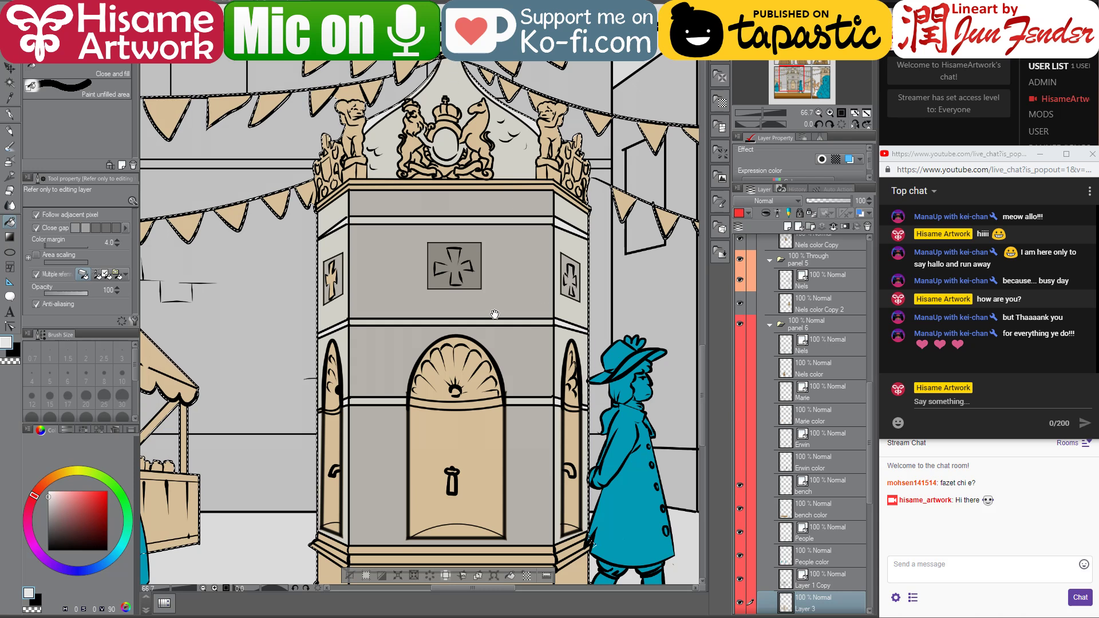
- Fill the front mouldings above the monument's base with the light grey (H60 S5 V82) sampled from the trim
left_click_drag(495, 314, 481, 231)
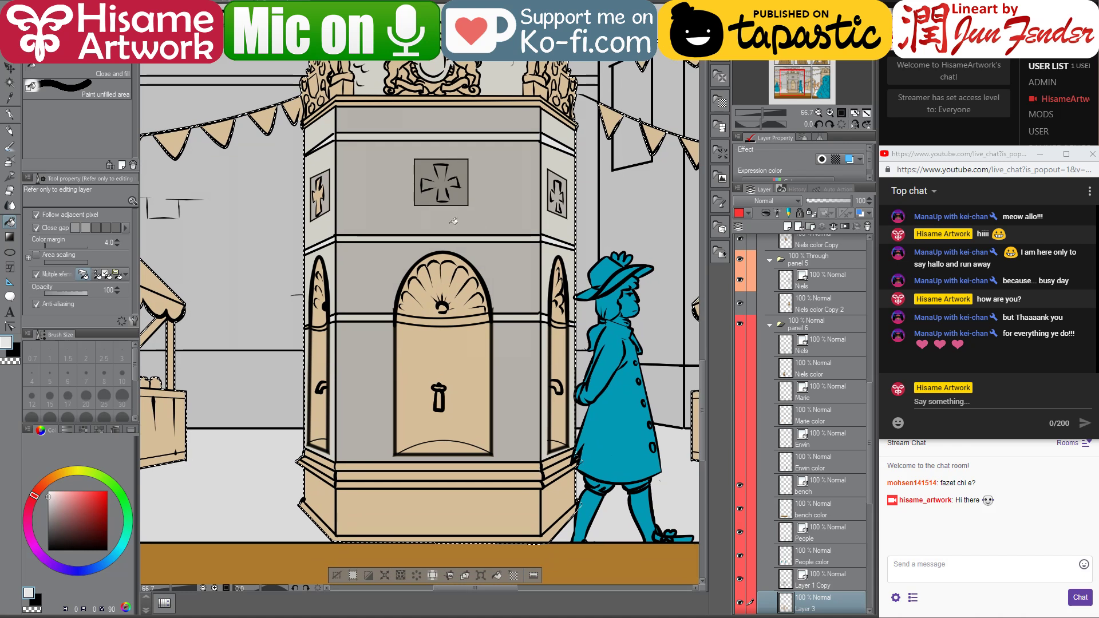
left_click(519, 312, "alt")
left_click(503, 464)
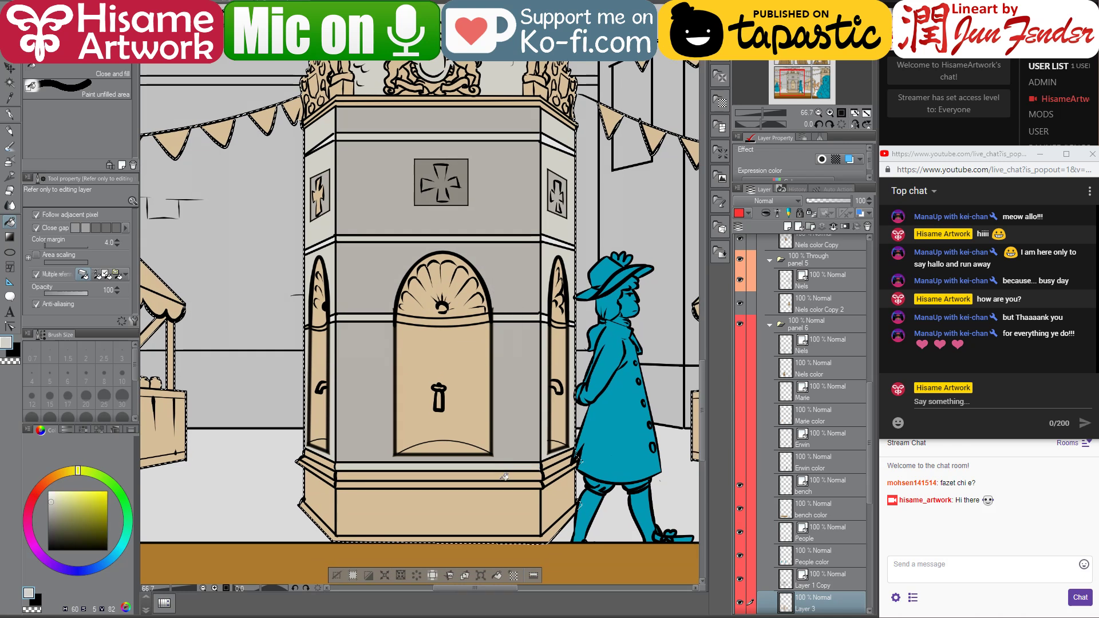
left_click(503, 475)
left_click(505, 483)
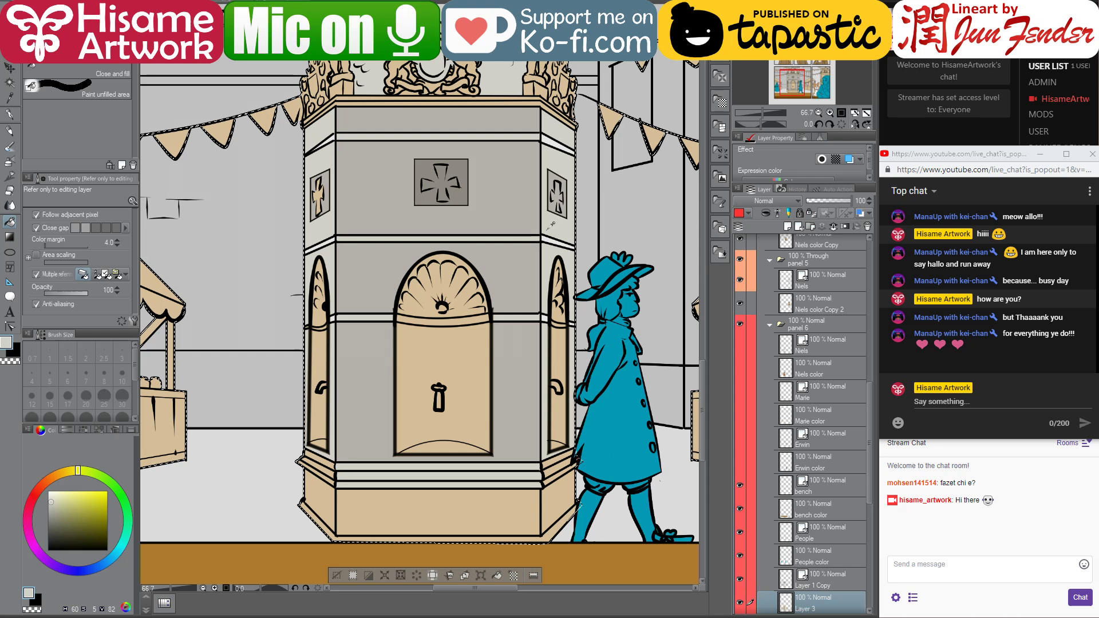
- Hide panel 6's bench and People layers with their color layers, and fill the base's side mouldings near-white grey (H0 S0 V90)
left_click(565, 498, "alt")
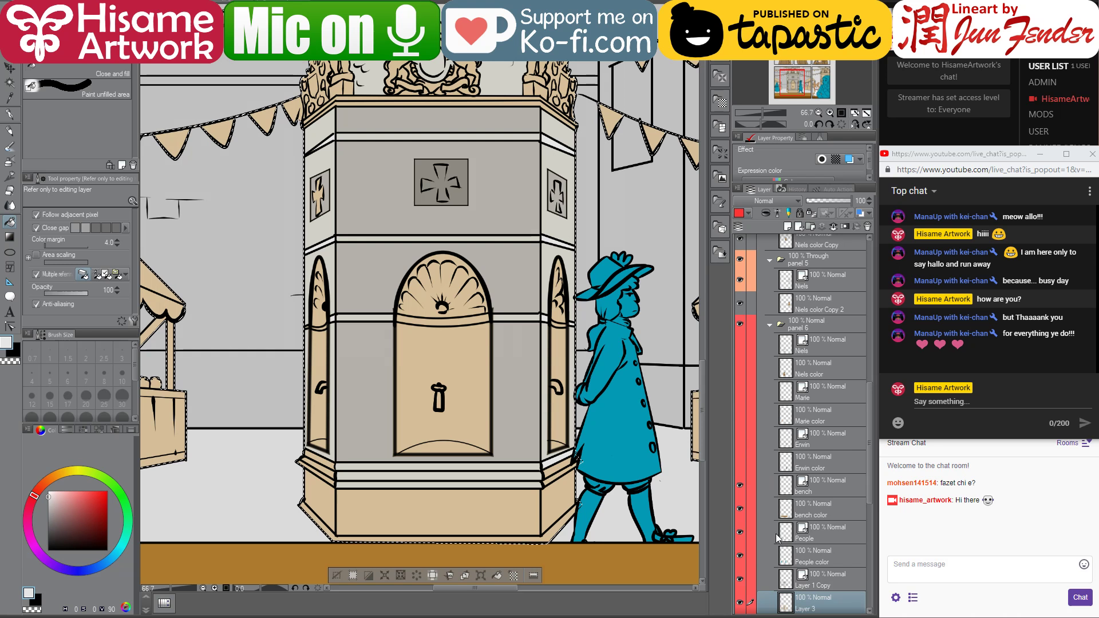
left_click_drag(744, 491, 747, 535)
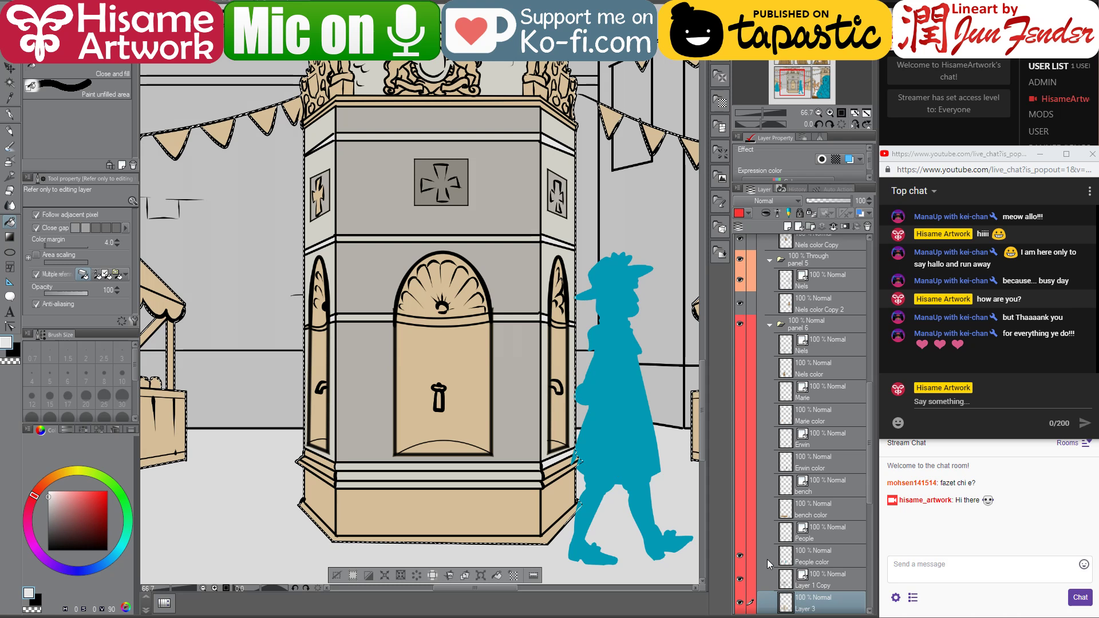
left_click(740, 555)
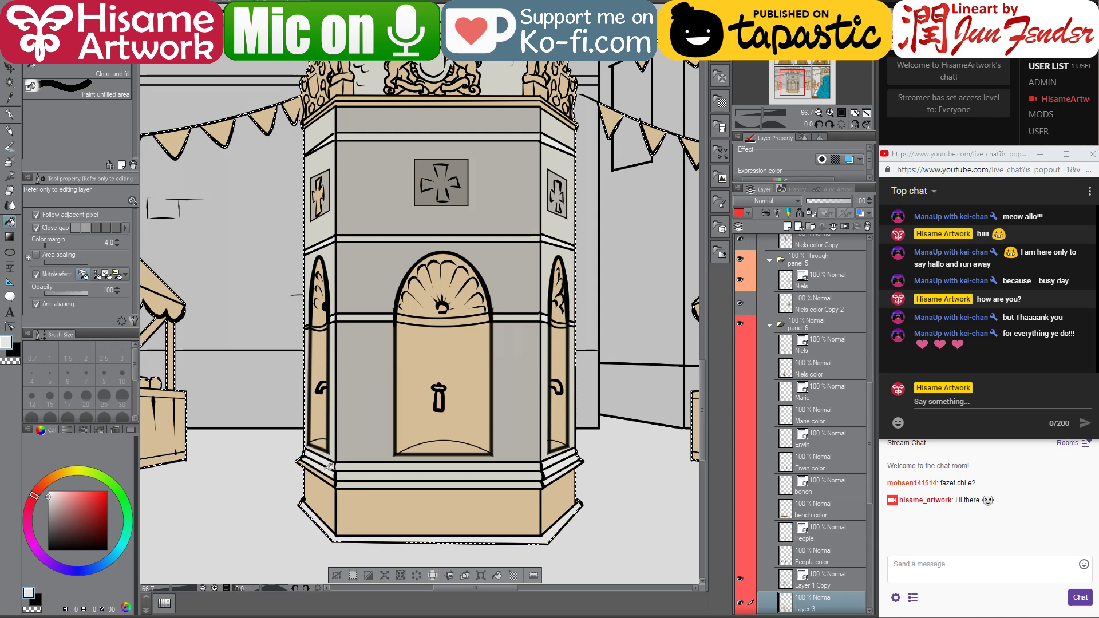
- Fill the monument's bottom ledge light grey (H60 S5 V82) and the base's front face with the dark grey (H60 S2 V40) sampled from page_92
left_click(351, 477, "alt")
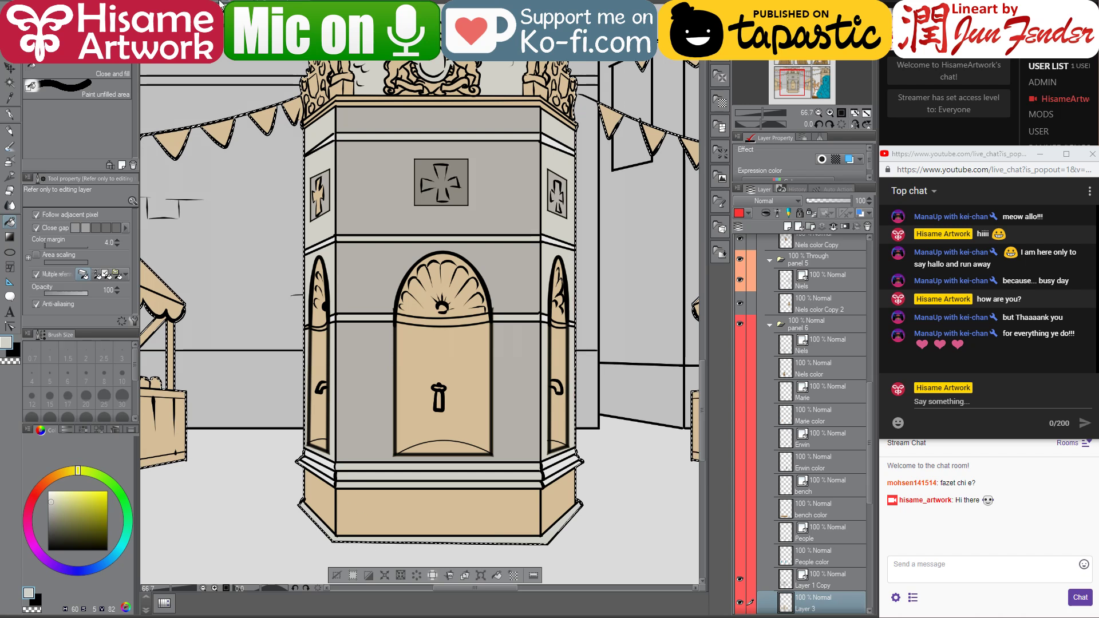
key("ctrl+Tab")
left_click(364, 465, "alt")
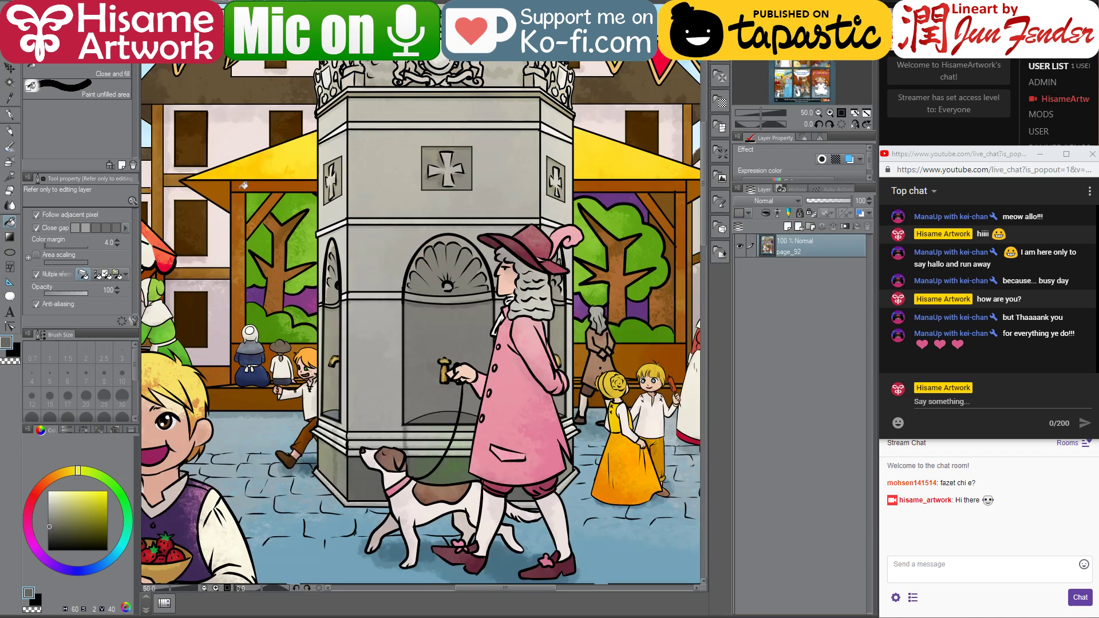
key("ctrl+Tab")
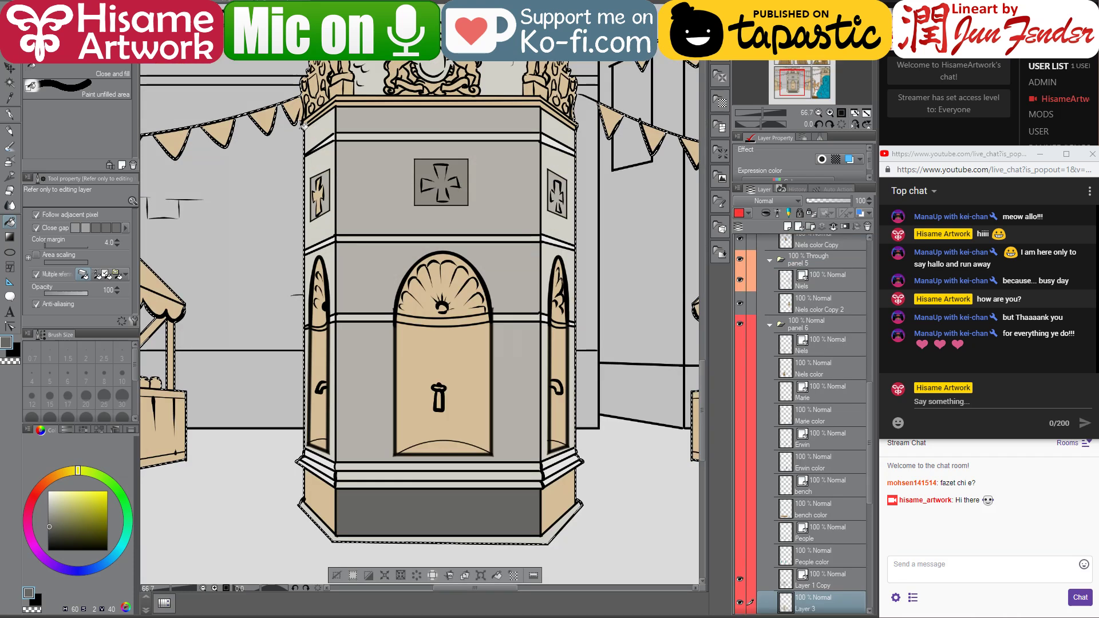
- Sample the base's lighter grey (H45 S8 V56) from page_92 and fill the angled side faces of the monument's base in panel 6
key("ctrl+Tab")
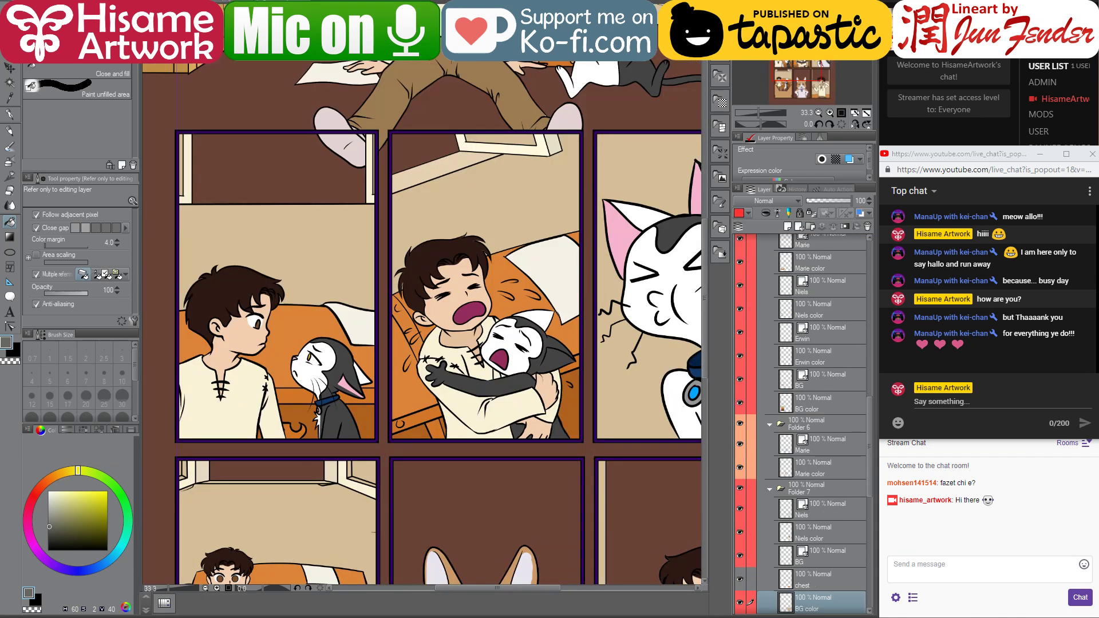
key("ctrl+Tab")
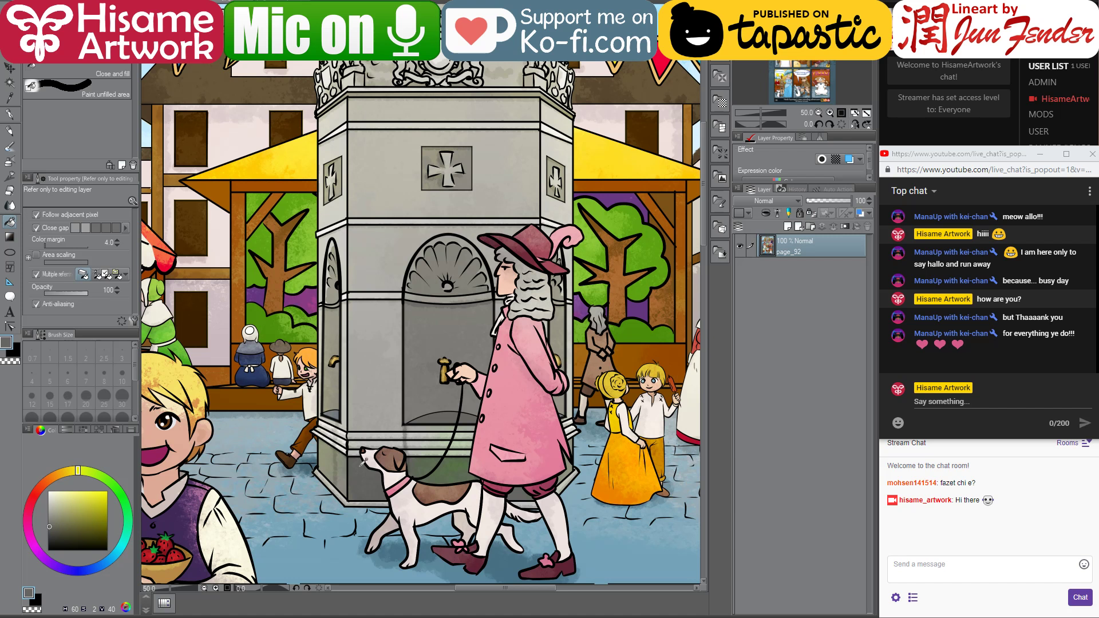
left_click(345, 485, "alt")
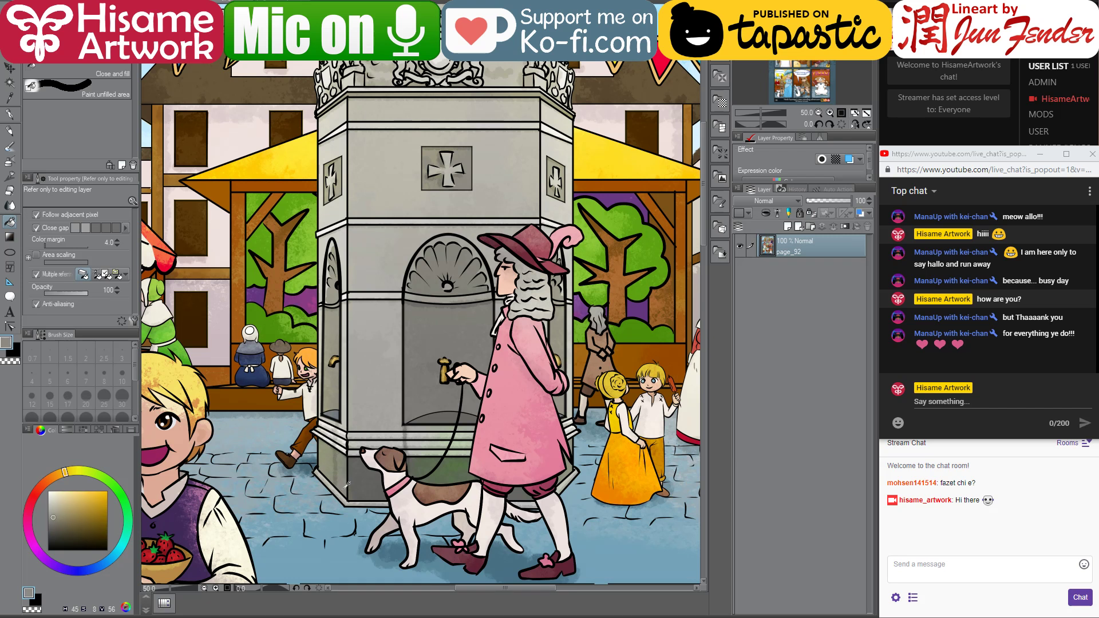
key("ctrl+Tab")
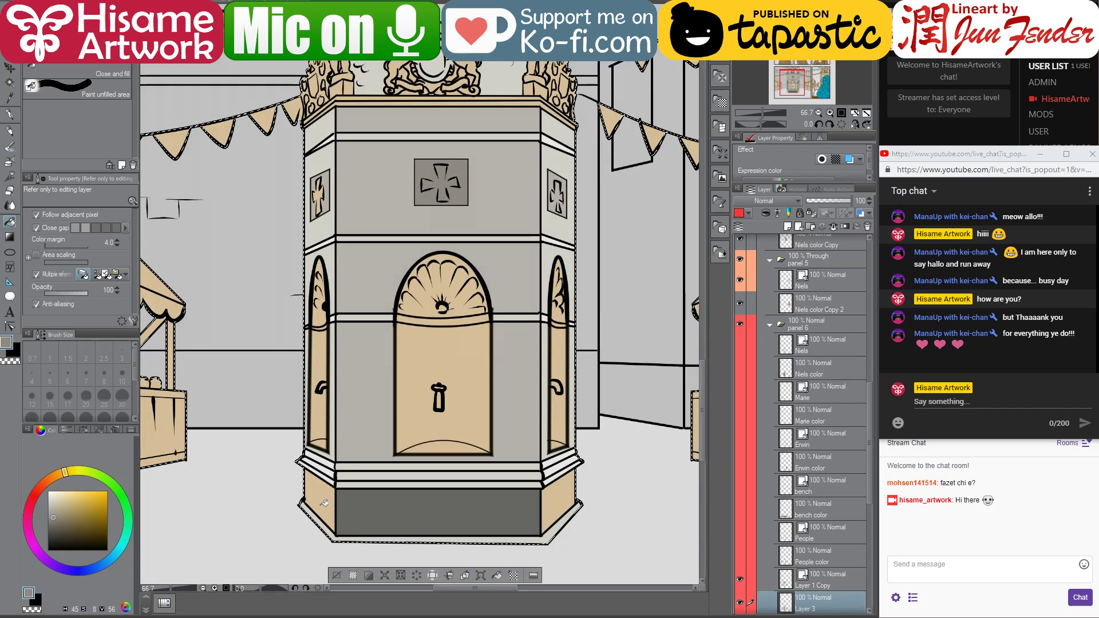
left_click(571, 491)
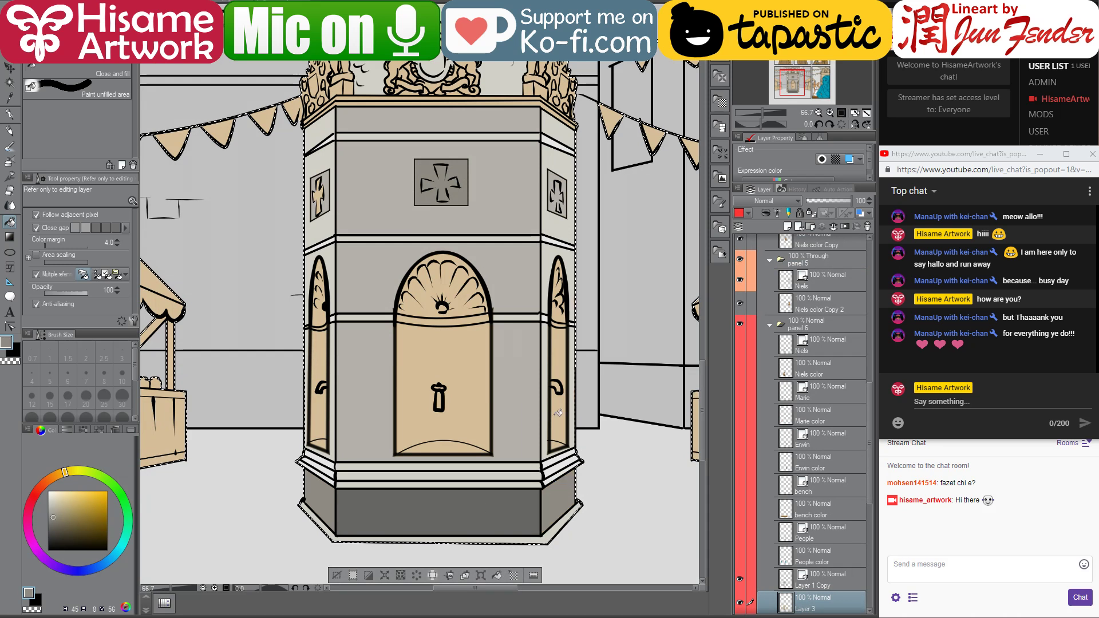
- Fill the side niches grey (H45 S8 V56), and the front niche's wall (H48 S4 V48) and floor (H60 S2 V40) with darker greys from page_92
left_click(322, 413)
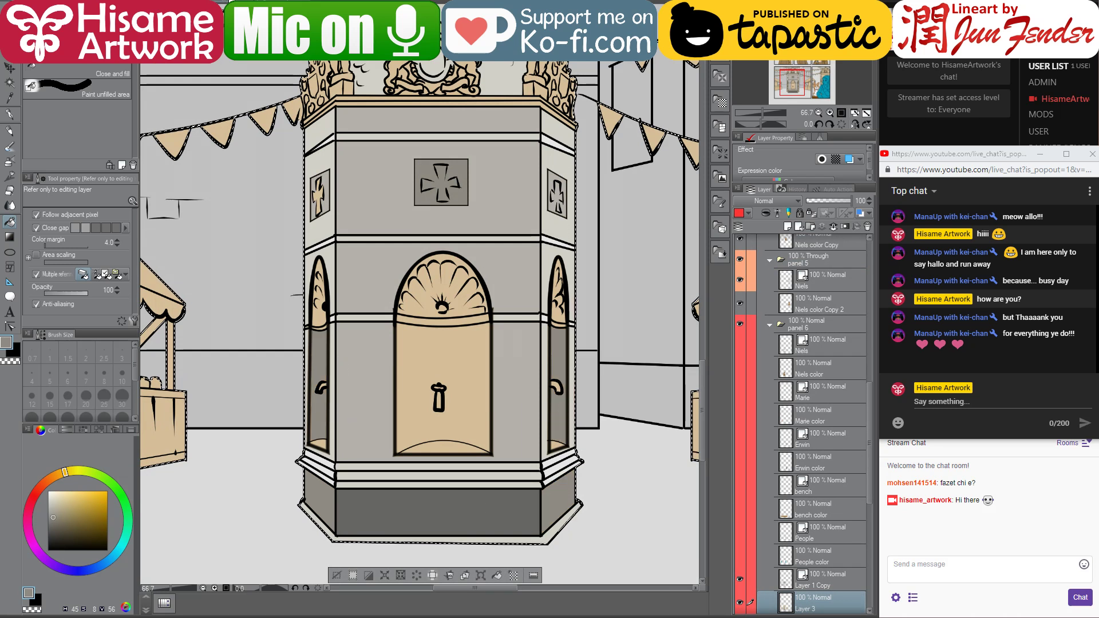
key("ctrl+Tab")
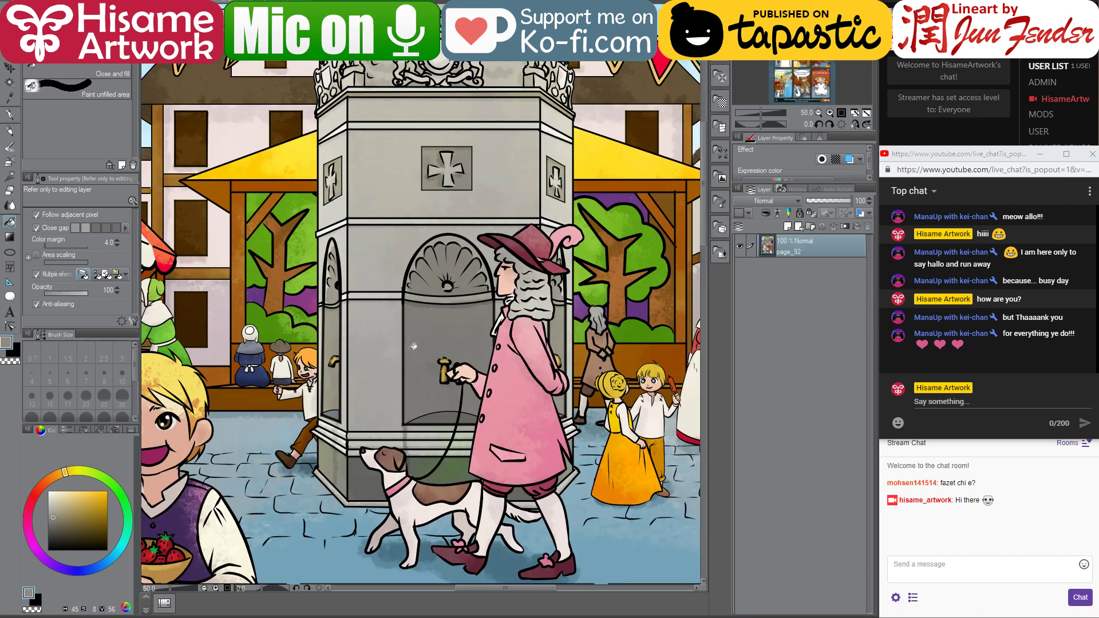
left_click(422, 383, "alt")
key("ctrl+Tab")
left_click(427, 339)
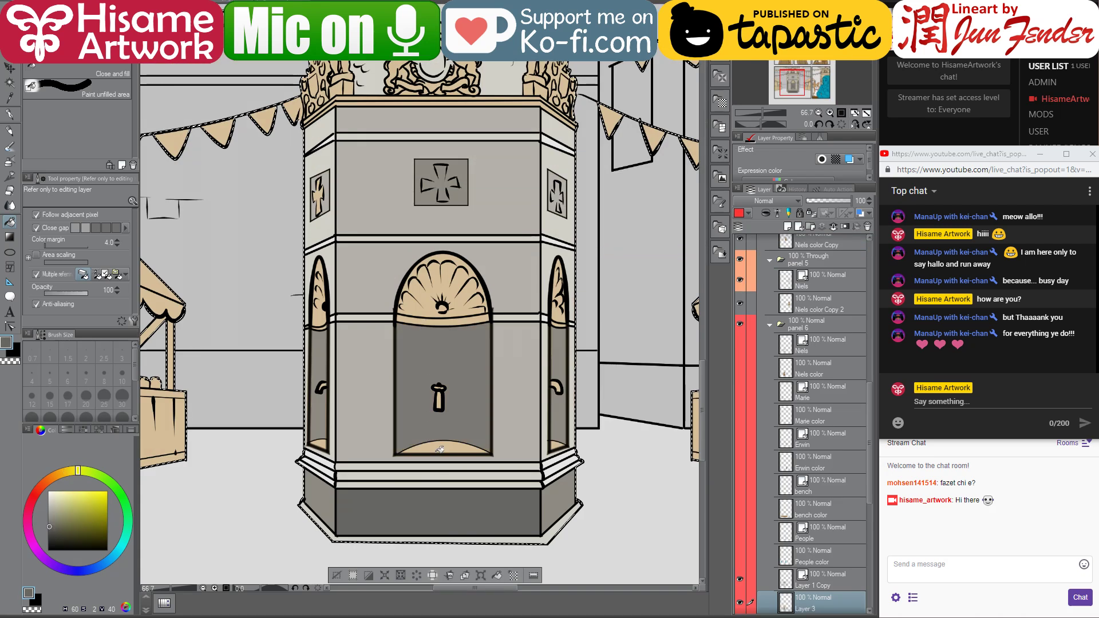
left_click(440, 449)
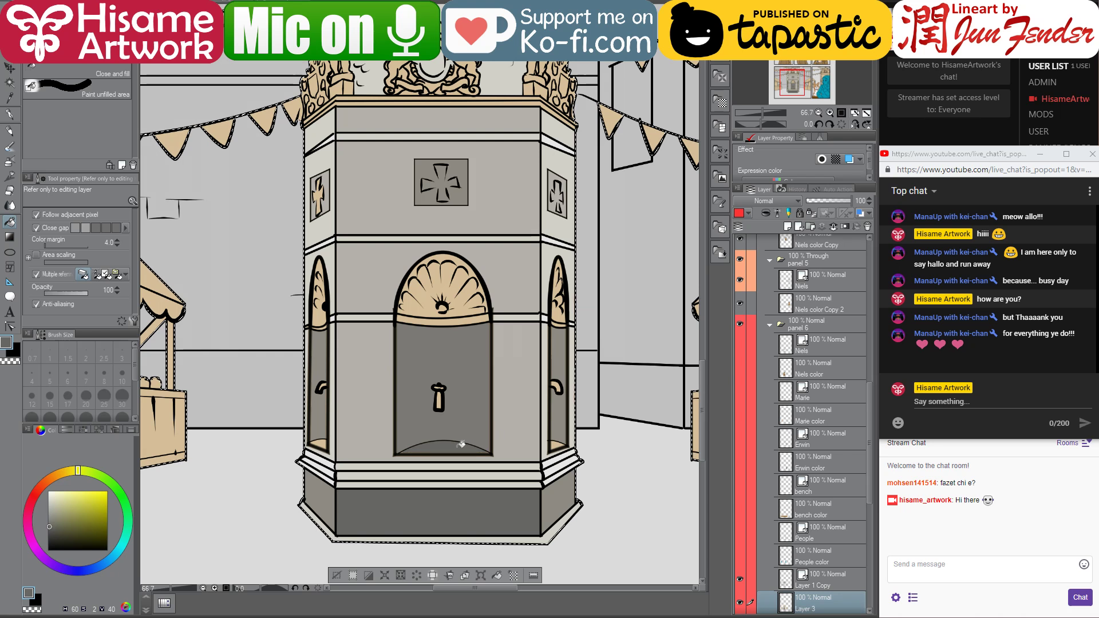
- Fill the floors of the monument's side niches with the grey (H45 S8 V56) sampled from the side niche walls
left_click(463, 427, "alt")
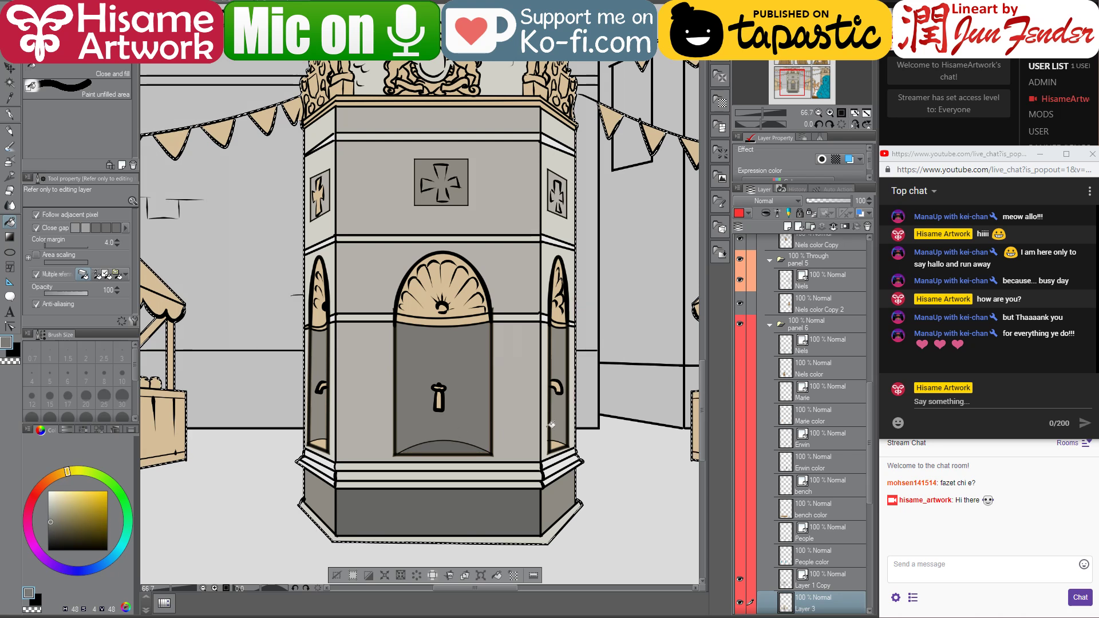
left_click(558, 443, "alt")
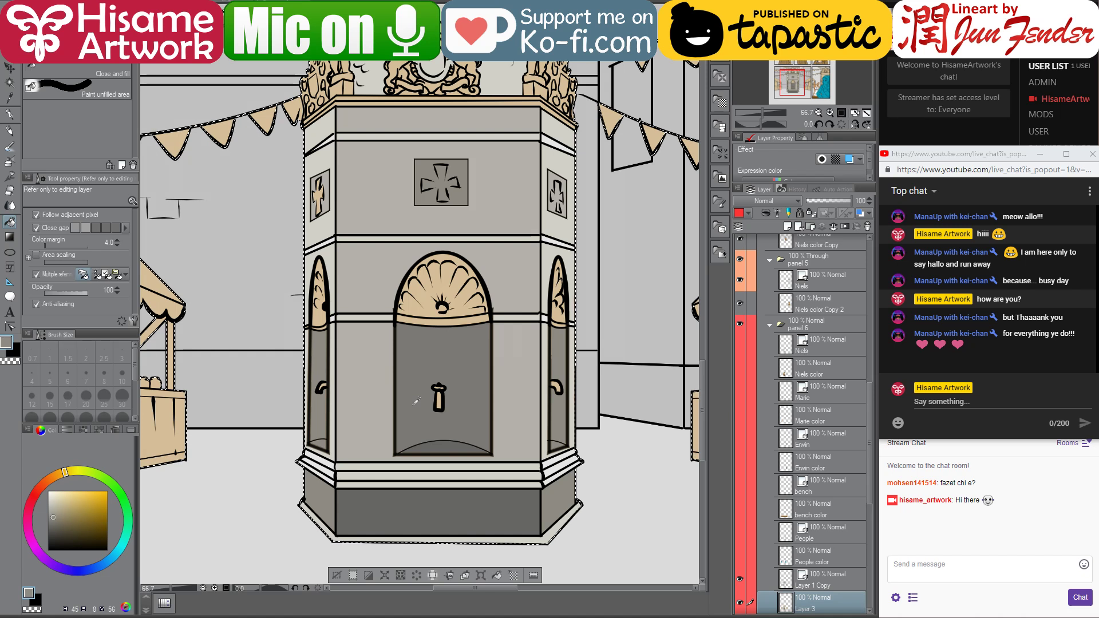
scroll(416, 401, "up", 1)
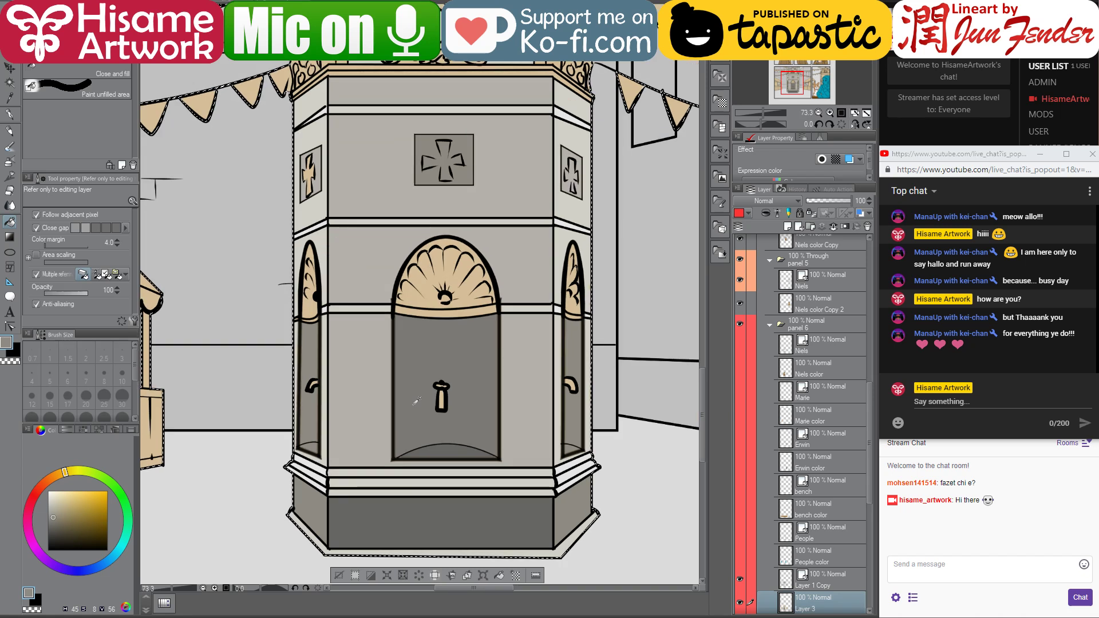
scroll(417, 400, "down", 2)
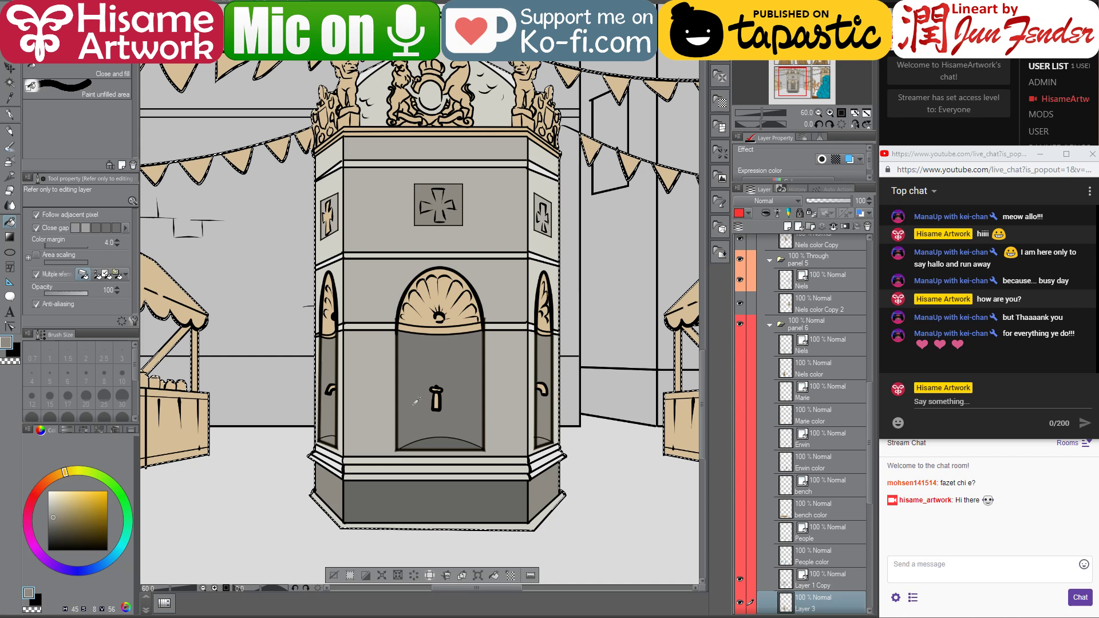
scroll(416, 400, "up", 2)
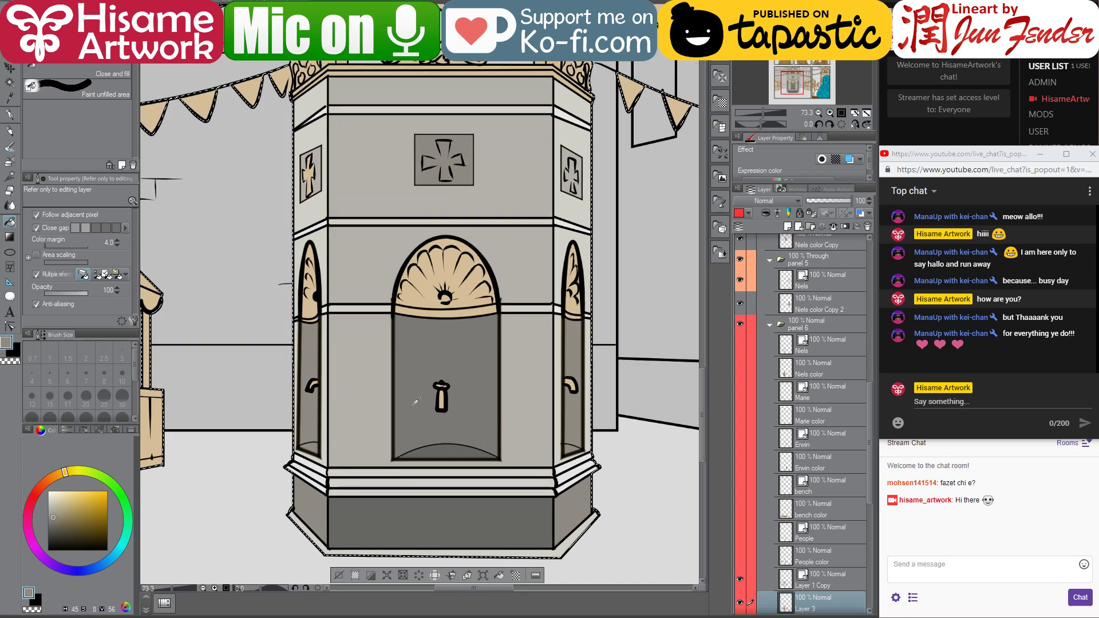
scroll(416, 400, "down", 1)
scroll(416, 401, "up", 1)
- Fill the band under the front niche's shell with wall grey (H37 S4 V71) and the shell with the niche's dark grey (H48 S4 V48)
left_click(566, 110, "alt")
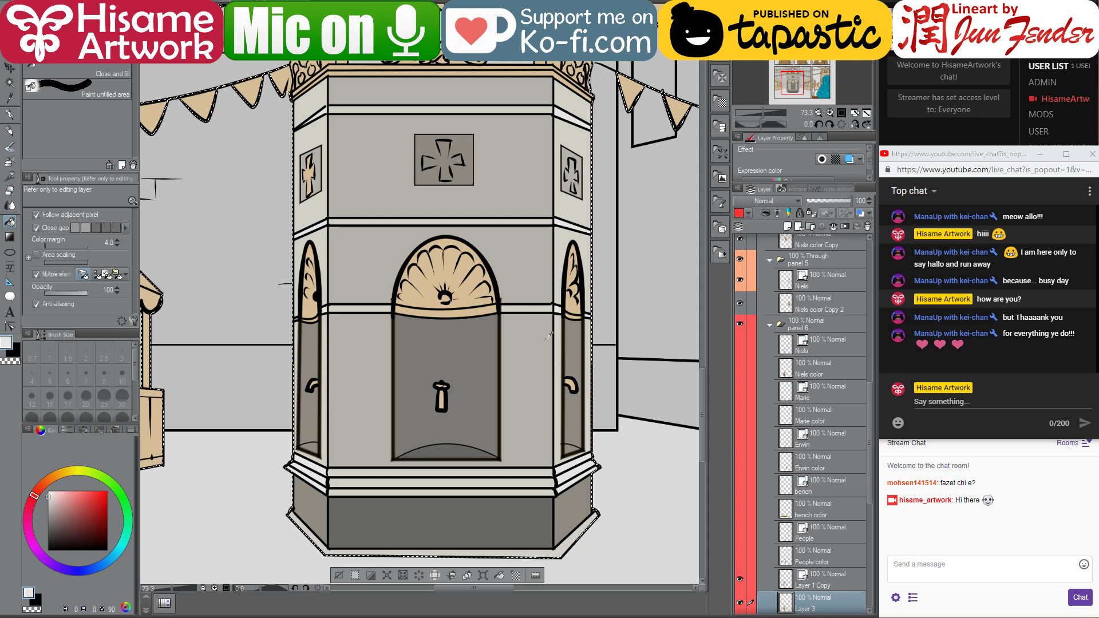
left_click_drag(523, 299, 547, 335)
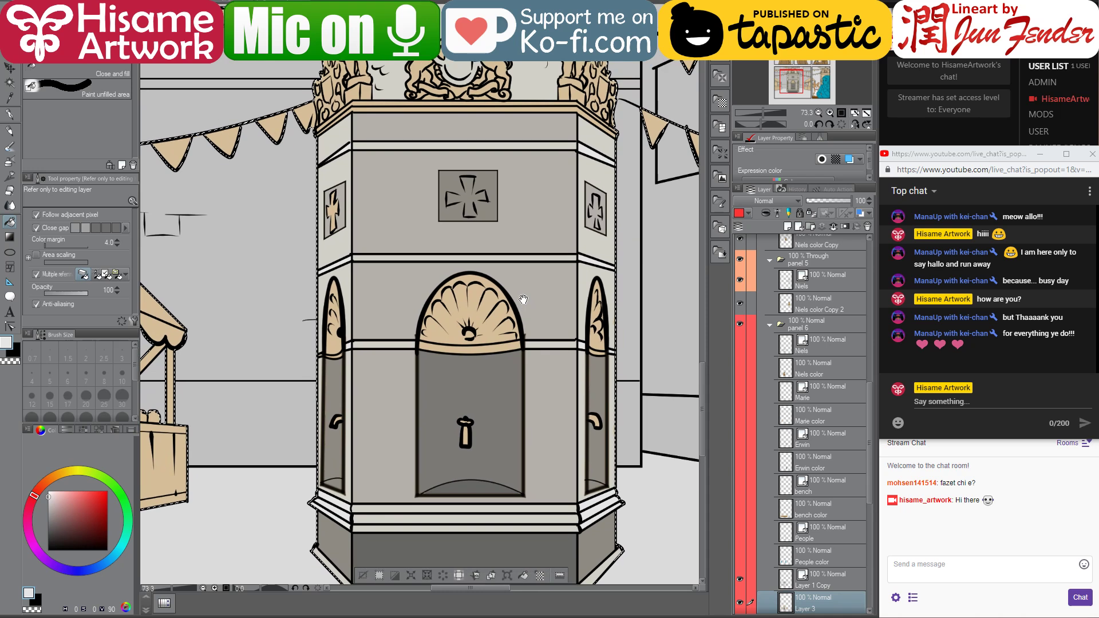
left_click_drag(523, 299, 498, 302)
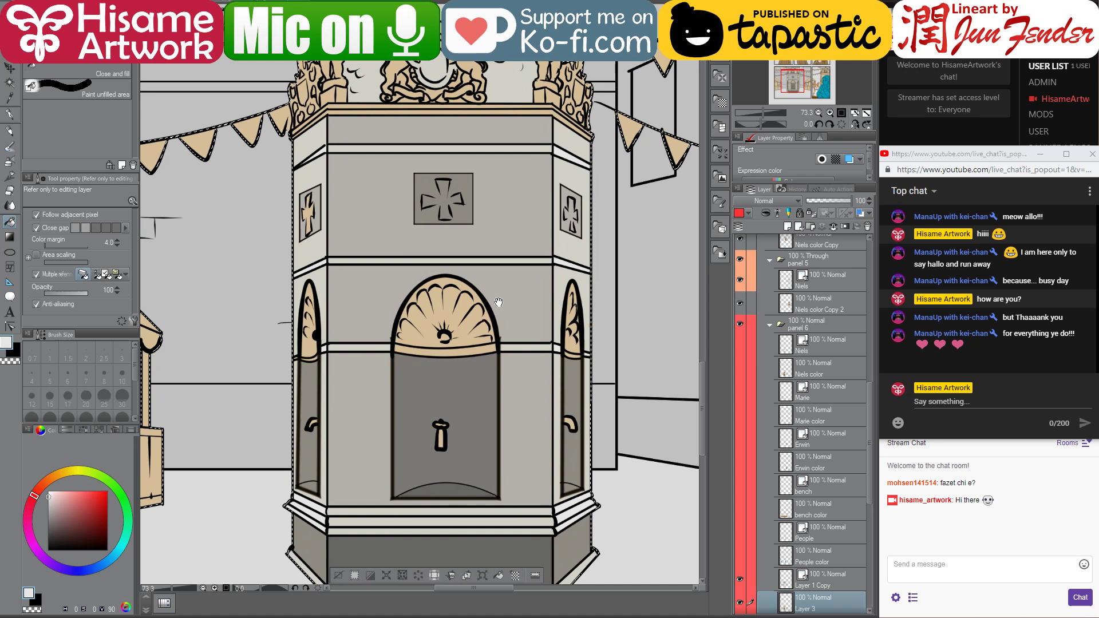
left_click(533, 342, "alt")
left_click(479, 348)
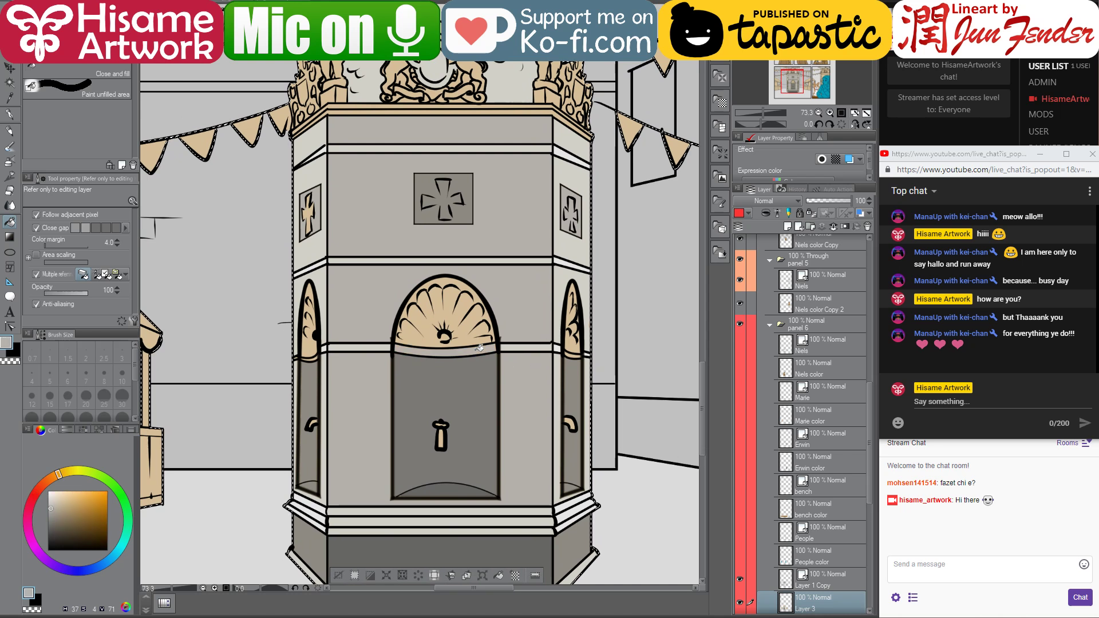
left_click(478, 362, "alt")
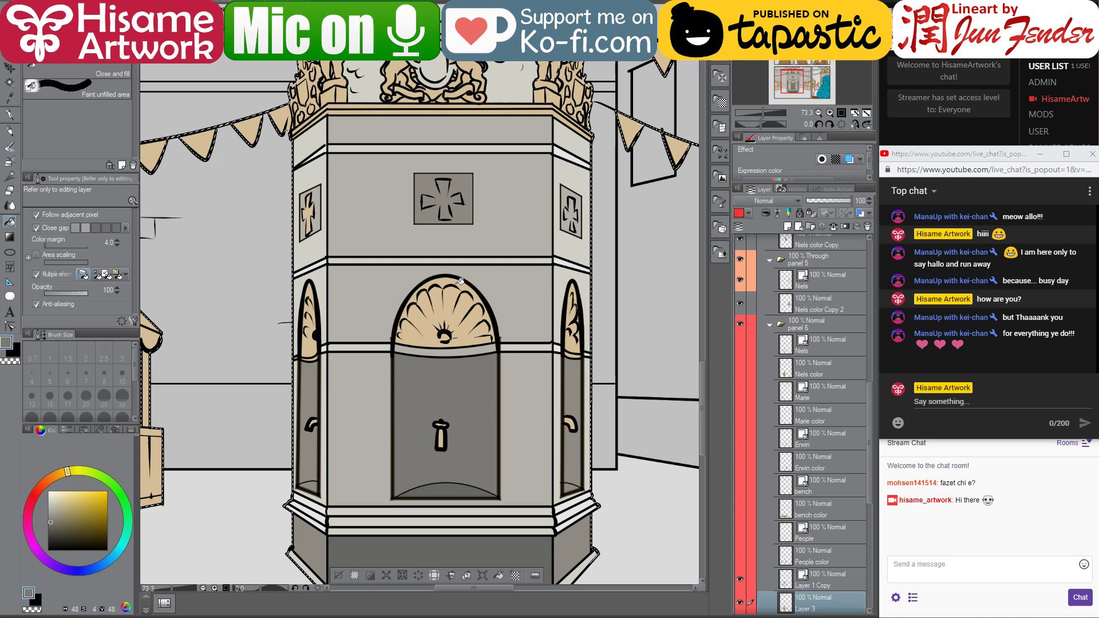
left_click(459, 281)
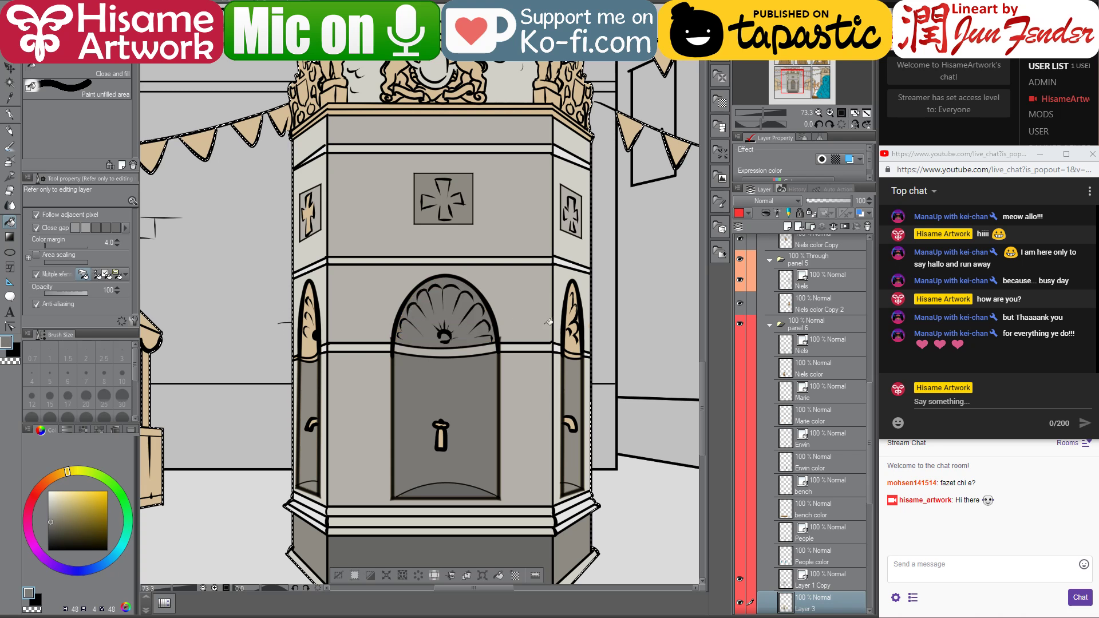
- Fill the side niches' shells grey (H45 S8 V56) and the cross on the left angled wall light grey (H60 S5 V82)
left_click(582, 362, "alt")
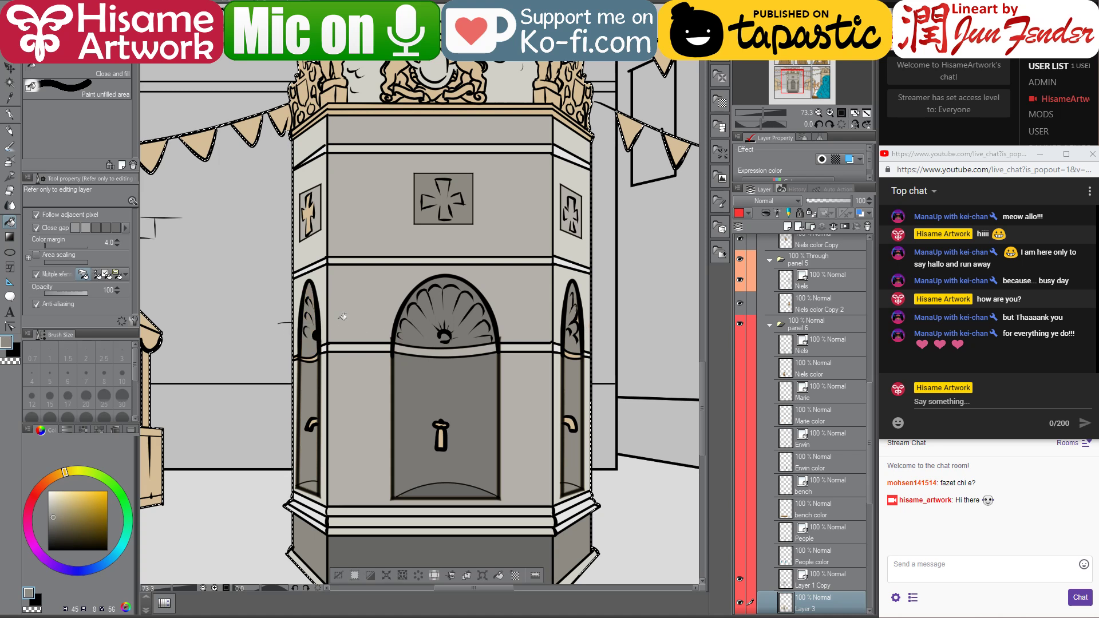
left_click(341, 345, "alt")
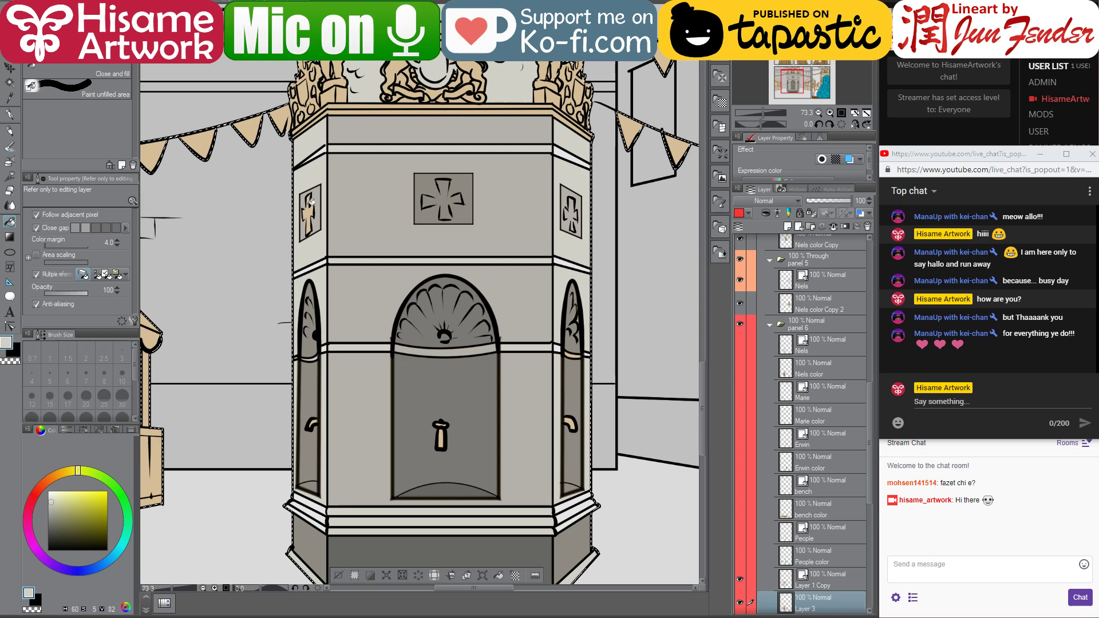
left_click(327, 258, "alt")
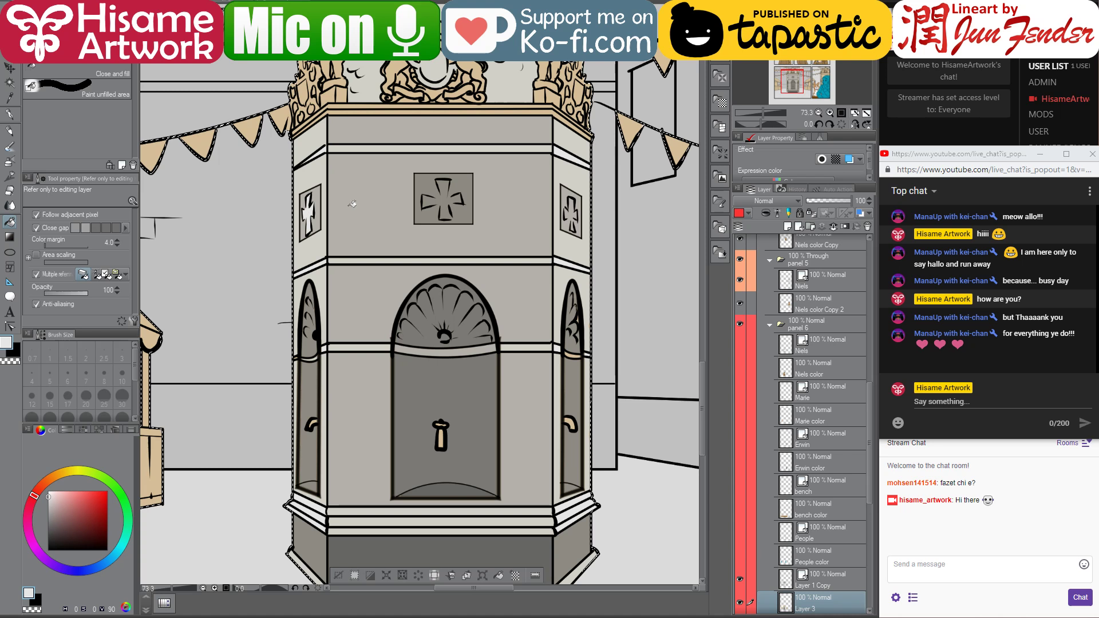
left_click(309, 219, "alt")
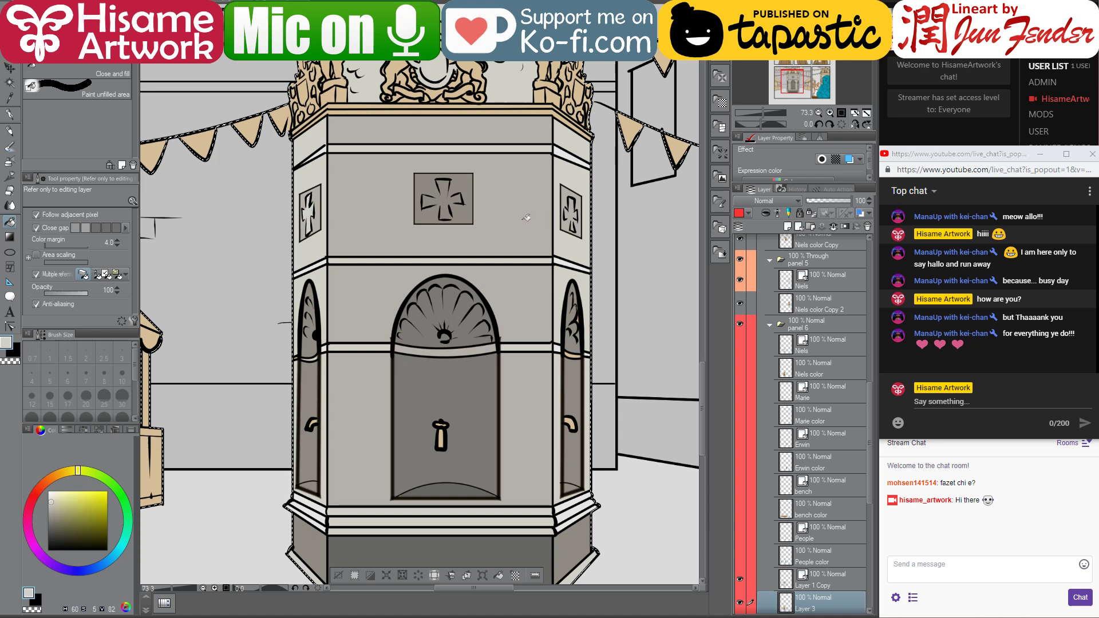
- Fill the narrow bands beneath the side niches' shells with the light grey (H60 S5 V82) sampled from the monument
left_click_drag(460, 216, 495, 206)
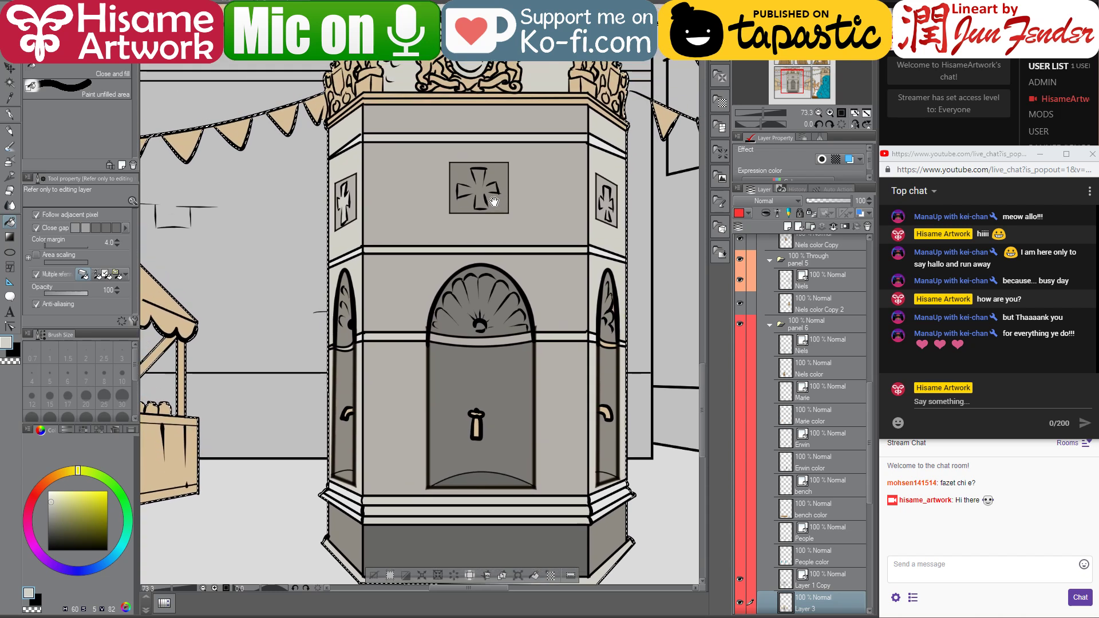
left_click(630, 337, "alt")
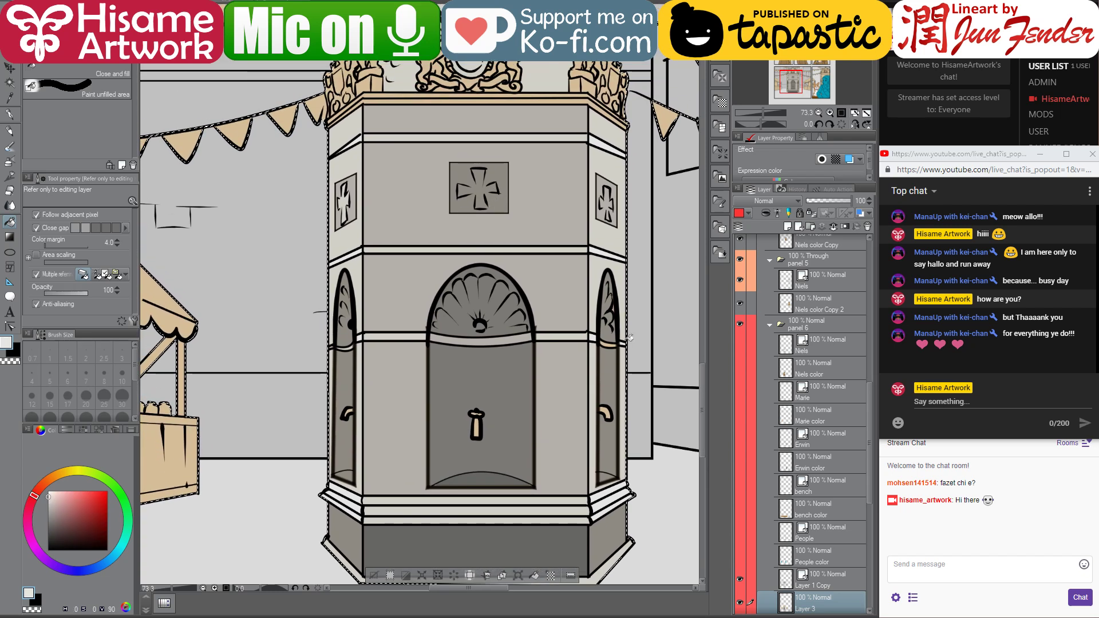
left_click(610, 343, "alt")
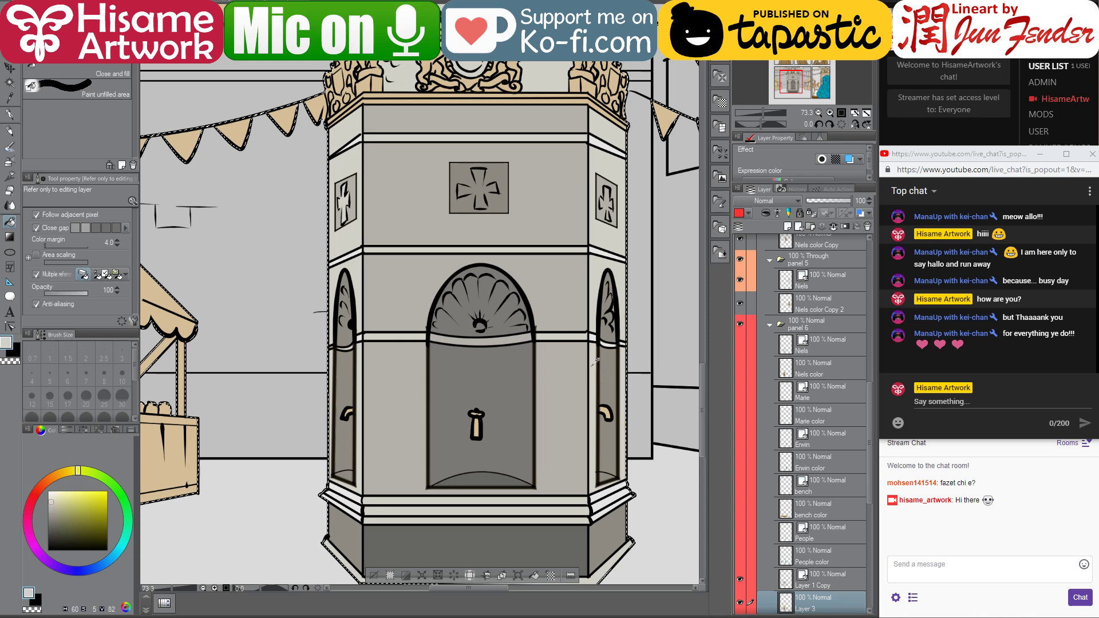
- Fill the monument's cornice below the roof statues with the light grey (H60 S5 V82) and near-white (H0 S0 V90) of the trim
scroll(470, 304, "up", 5)
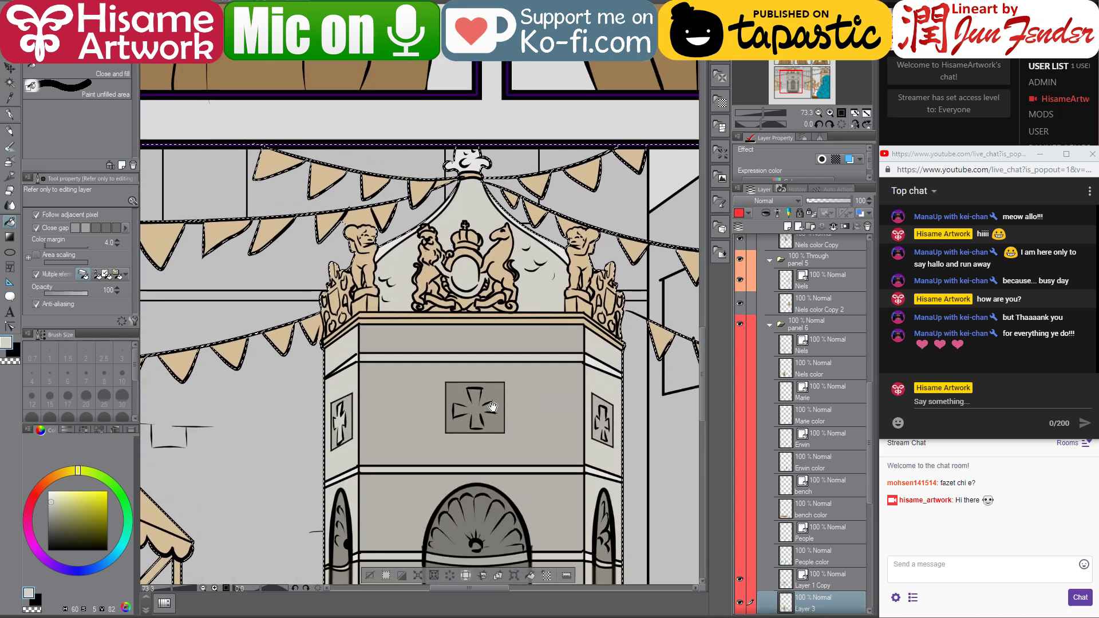
scroll(465, 290, "up", 3)
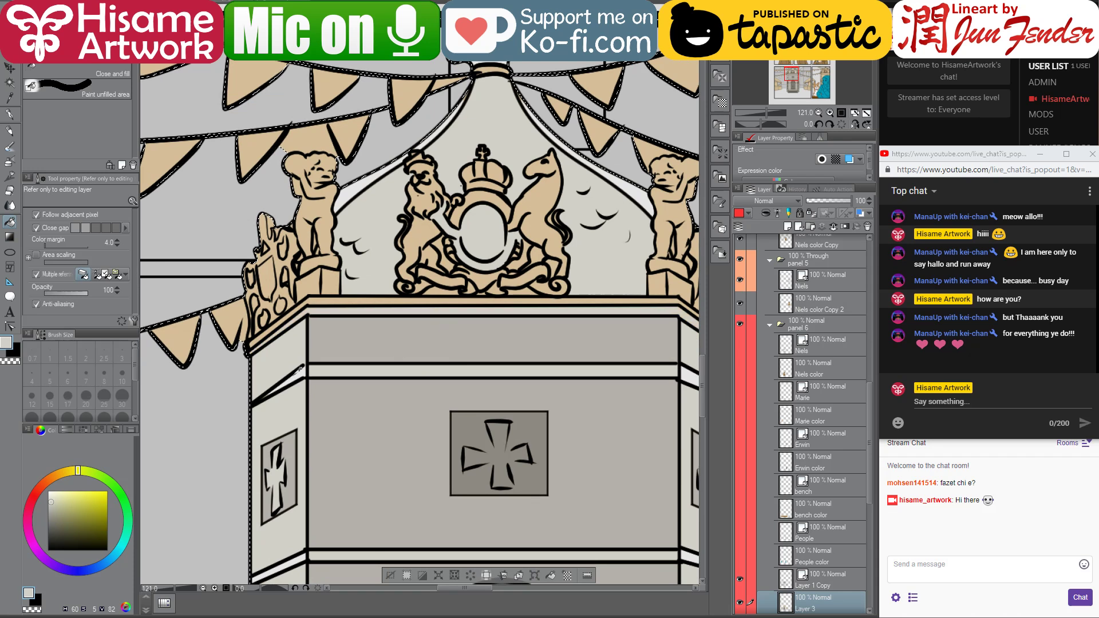
left_click(305, 364, "alt")
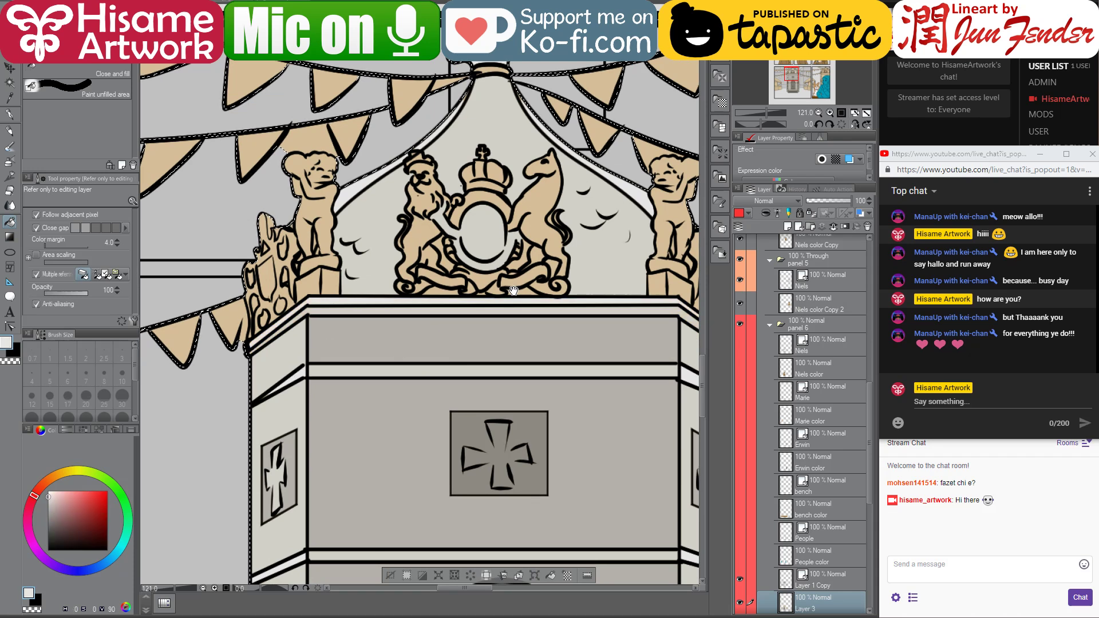
- Fill the ornament on the roof's right corner light grey (H60 S5 V82) and its shield near-white (H0 S0 V90)
left_click_drag(512, 290, 380, 343)
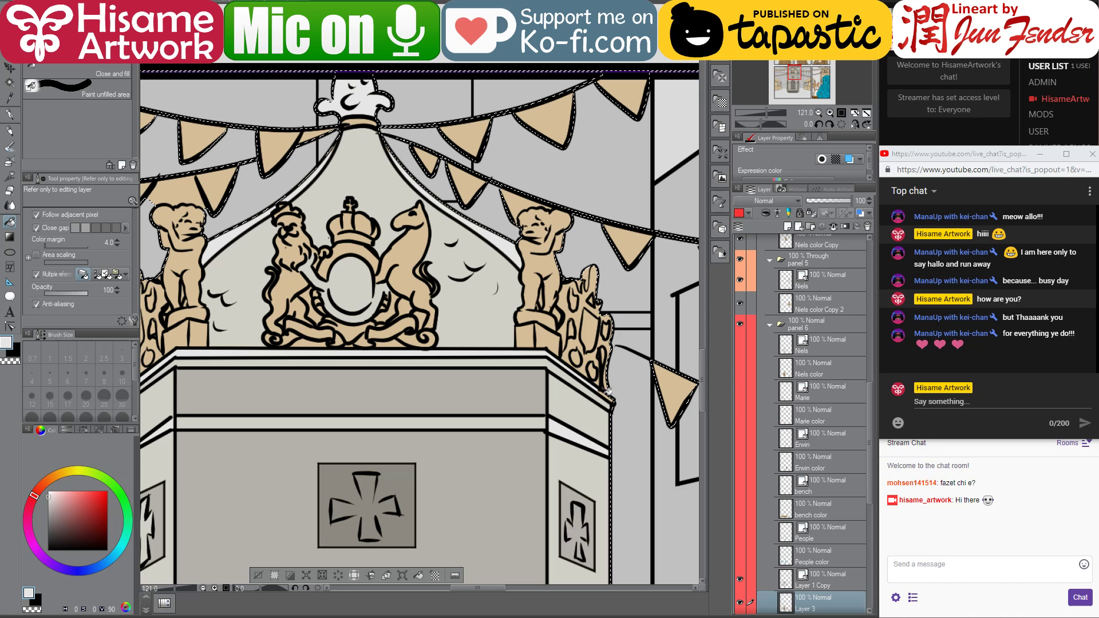
left_click_drag(556, 340, 553, 362)
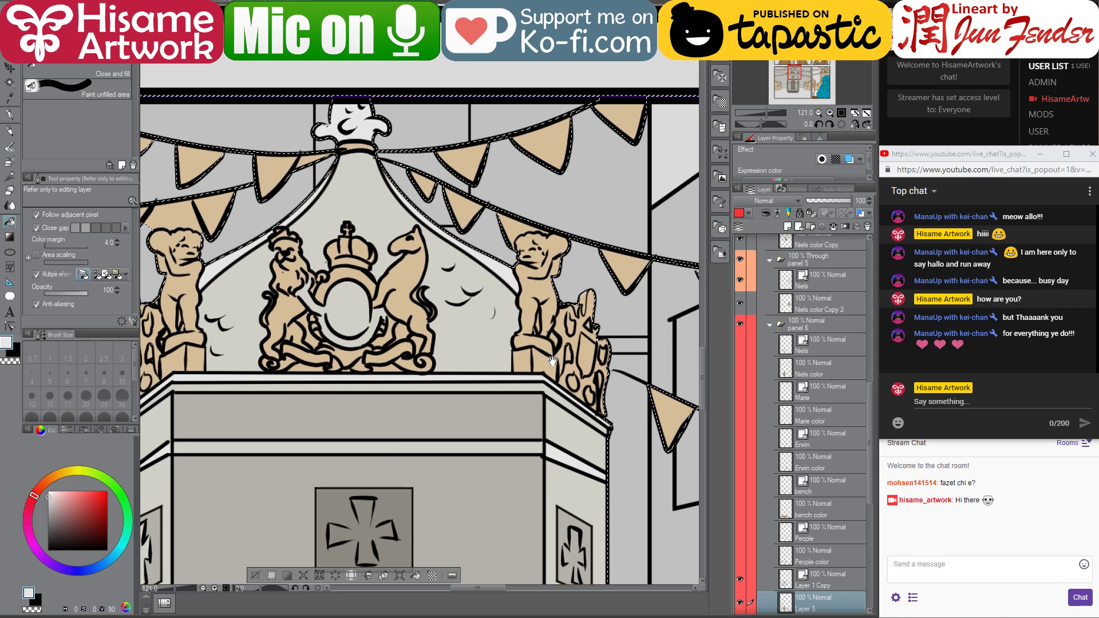
left_click(586, 428, "alt")
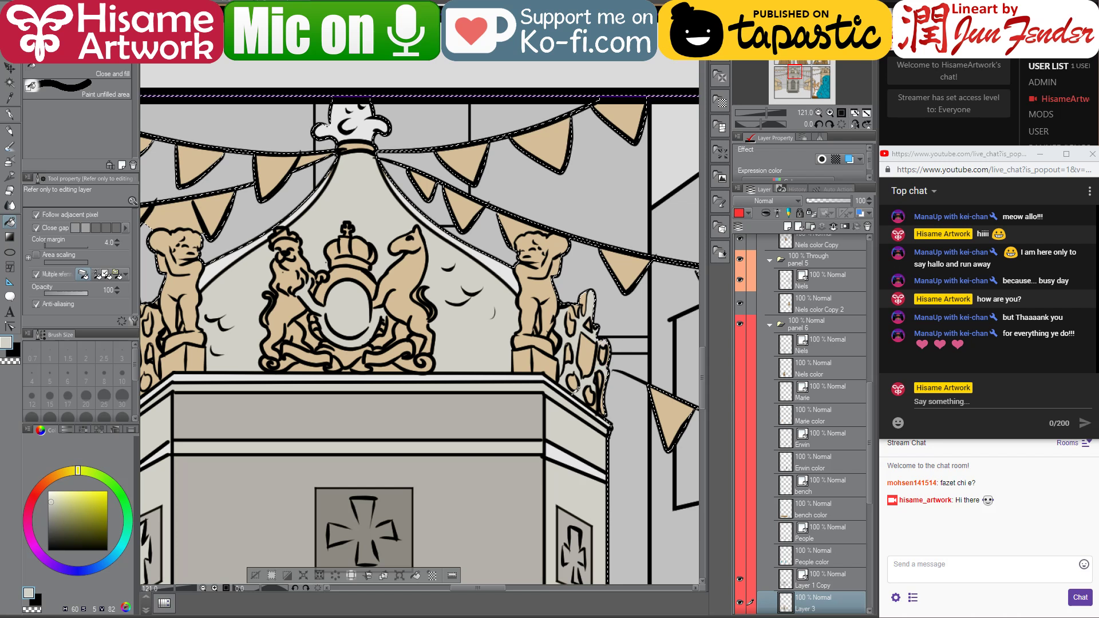
left_click(544, 410, "alt")
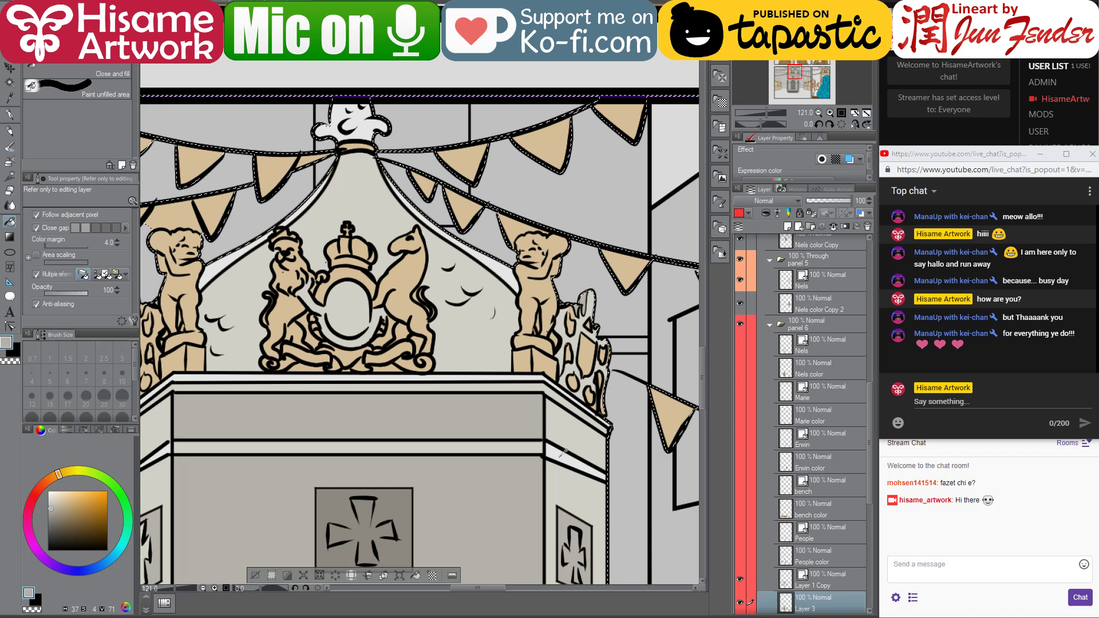
left_click(573, 382, "alt")
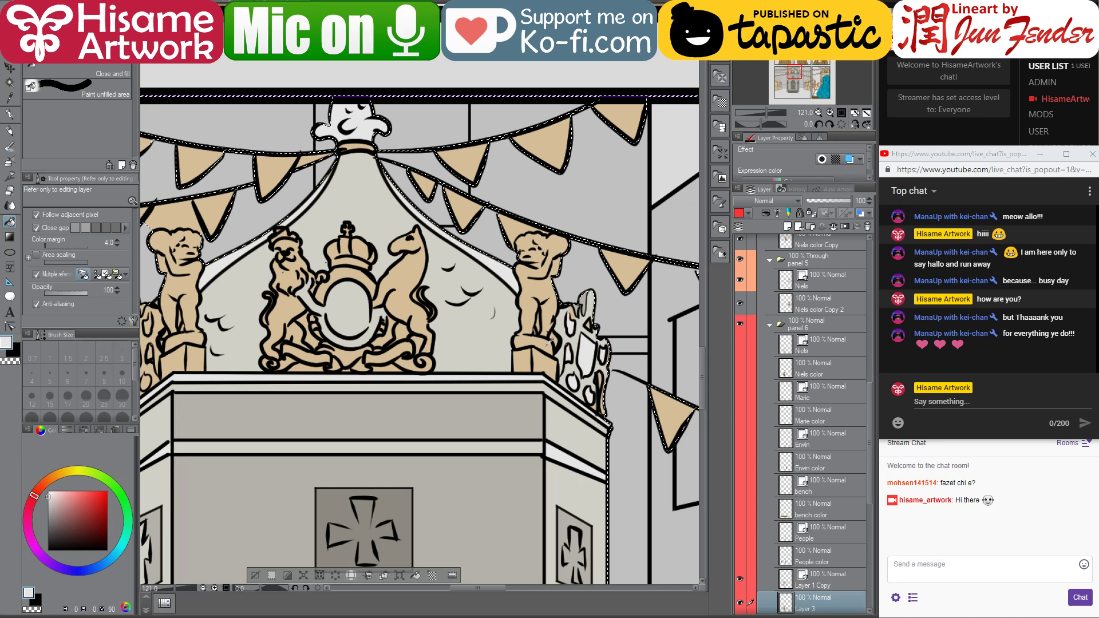
- Fill the horse and lion of the roof's coat of arms near-white (H0 S0 V90)
scroll(514, 335, "down", 3)
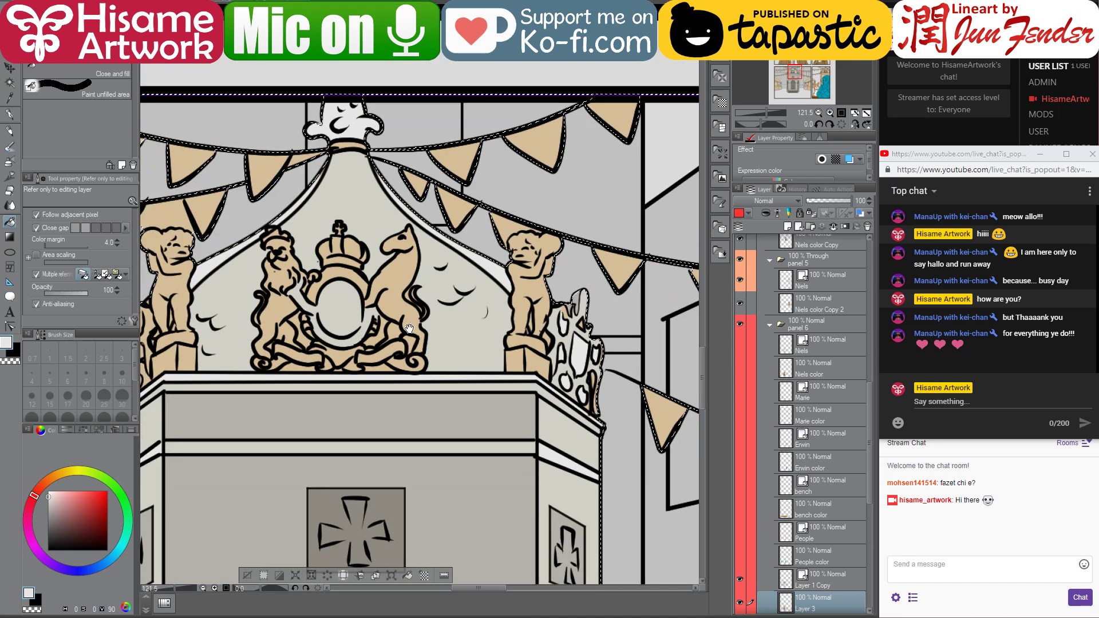
scroll(512, 388, "up", 3)
left_click_drag(512, 387, 517, 398)
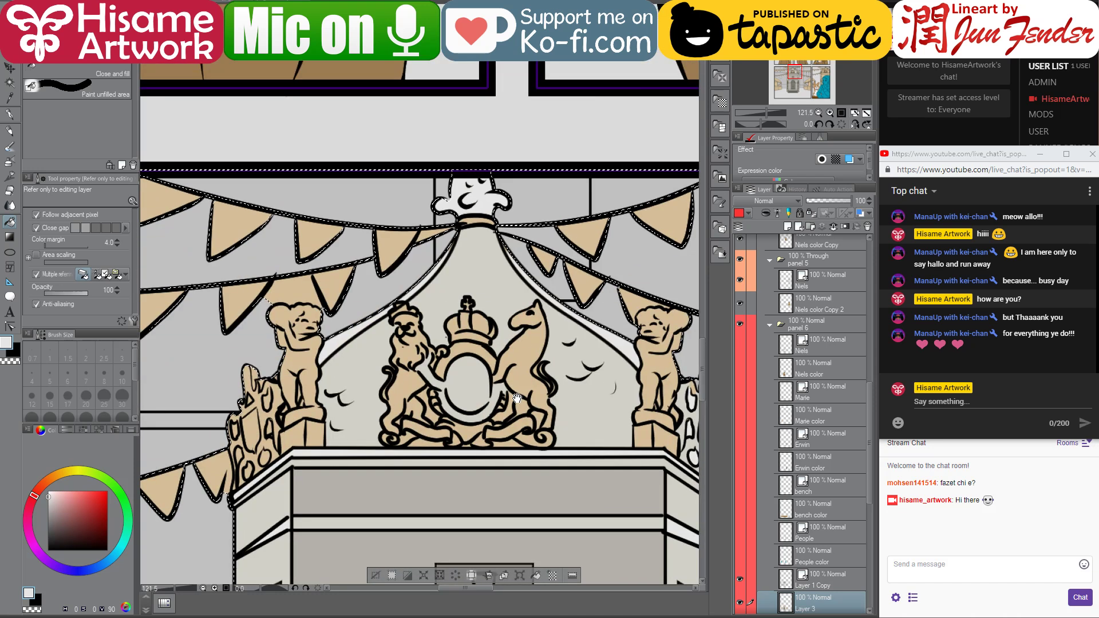
left_click(535, 353)
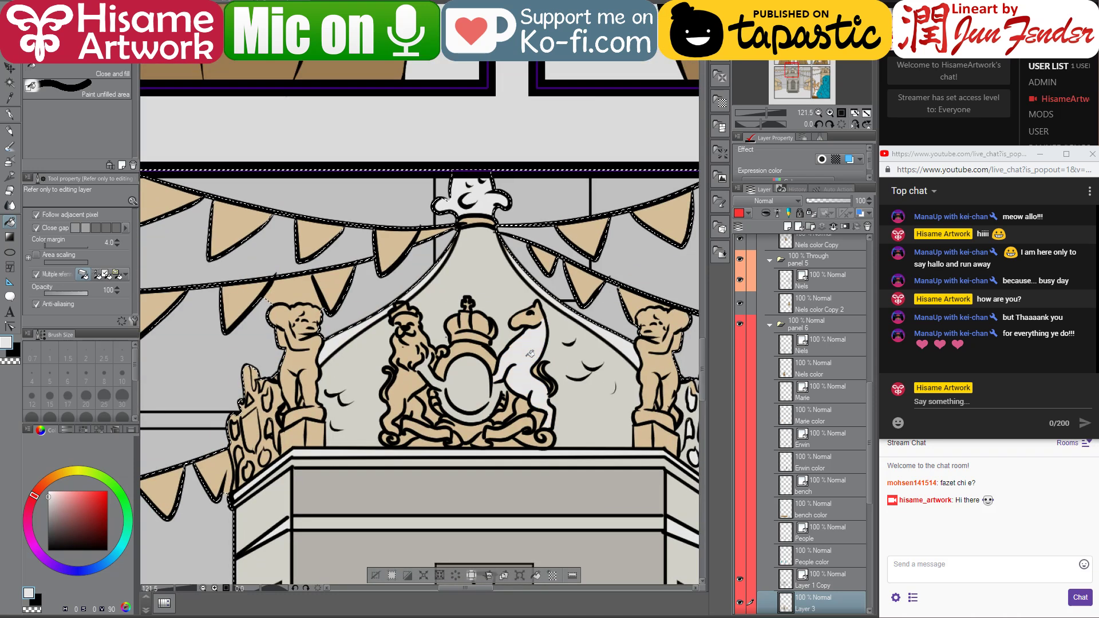
left_click(413, 342)
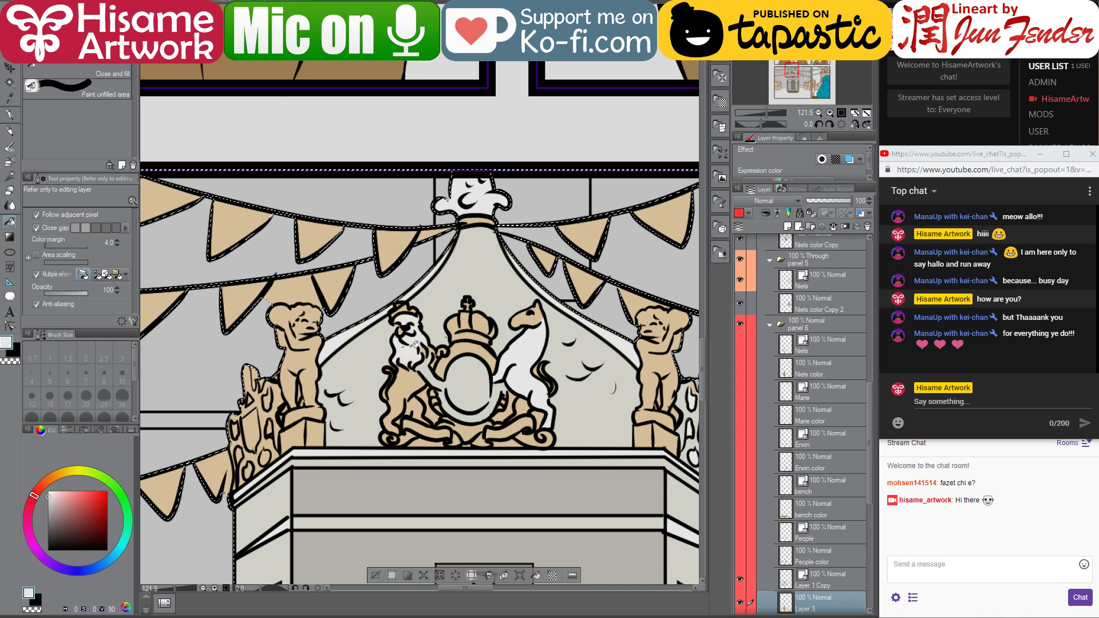
left_click(420, 391)
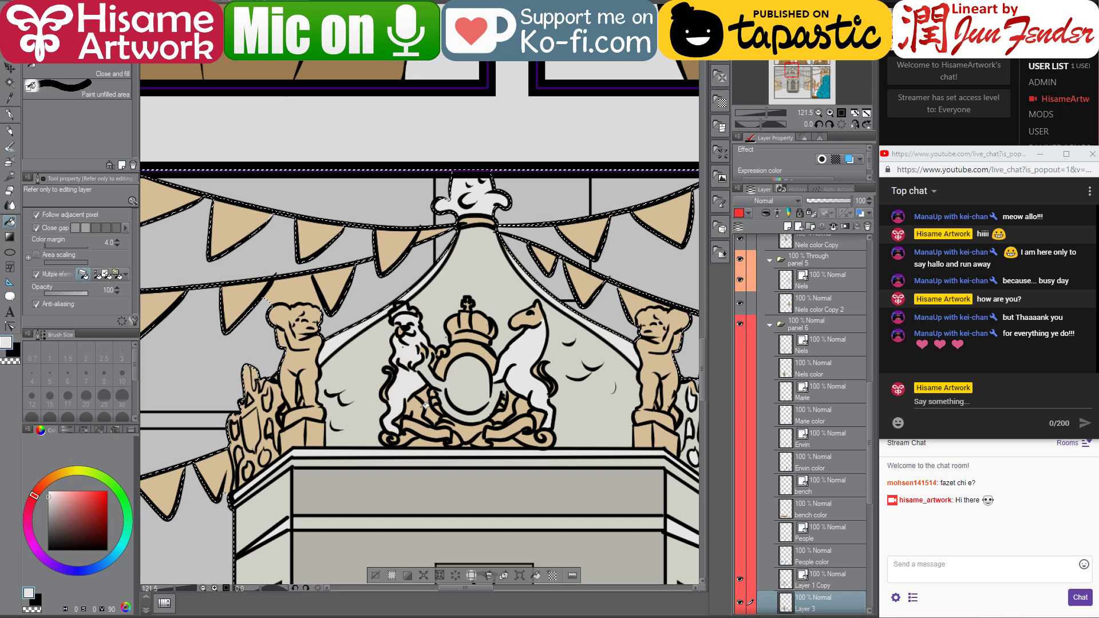
- Fill the recesses around the lower edge of the coat of arms' oval shield grey (H37 S4 V71)
left_click(378, 431, "alt")
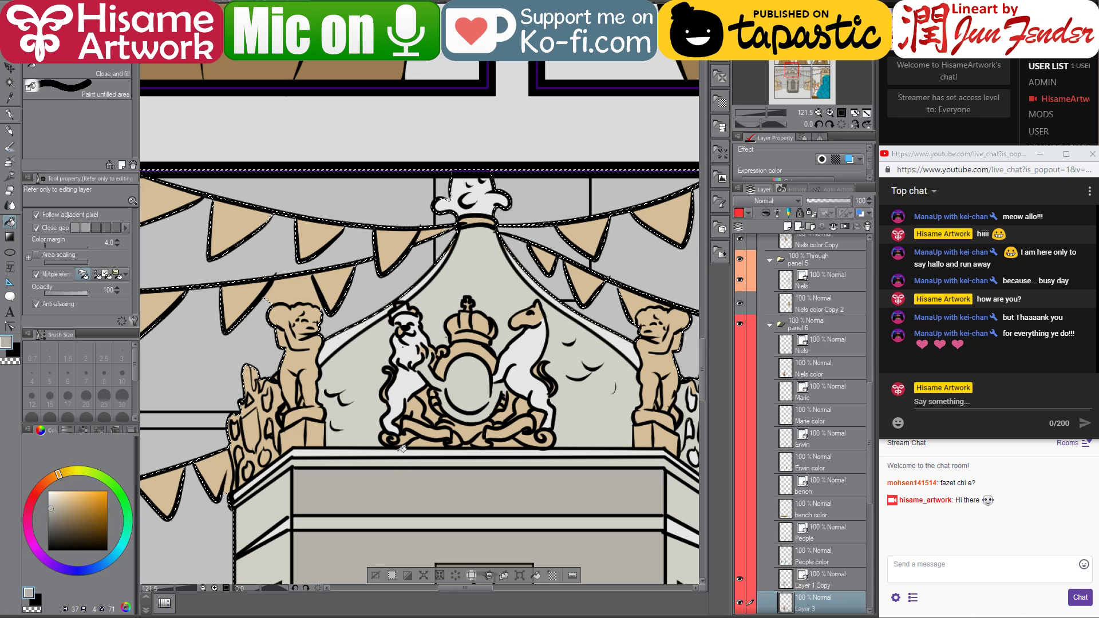
left_click(433, 412)
left_click(502, 413)
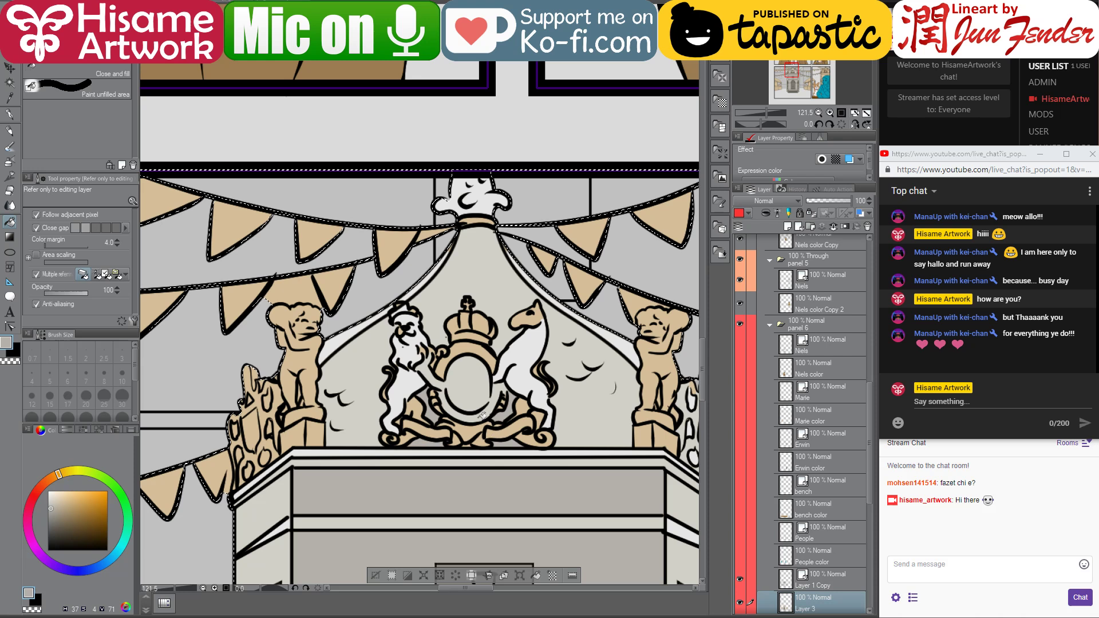
- Fill the crown and the ribbon scroll of the coat of arms near-white (H0 S0 V90), sampled from the horse
left_click(524, 372, "alt")
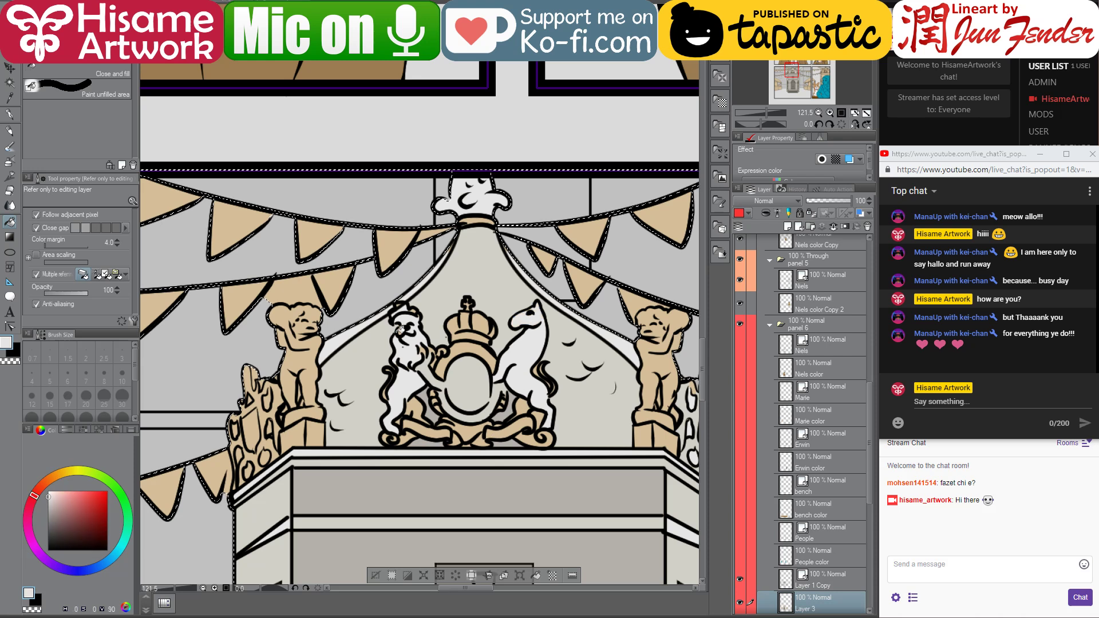
left_click(452, 352)
left_click(461, 336)
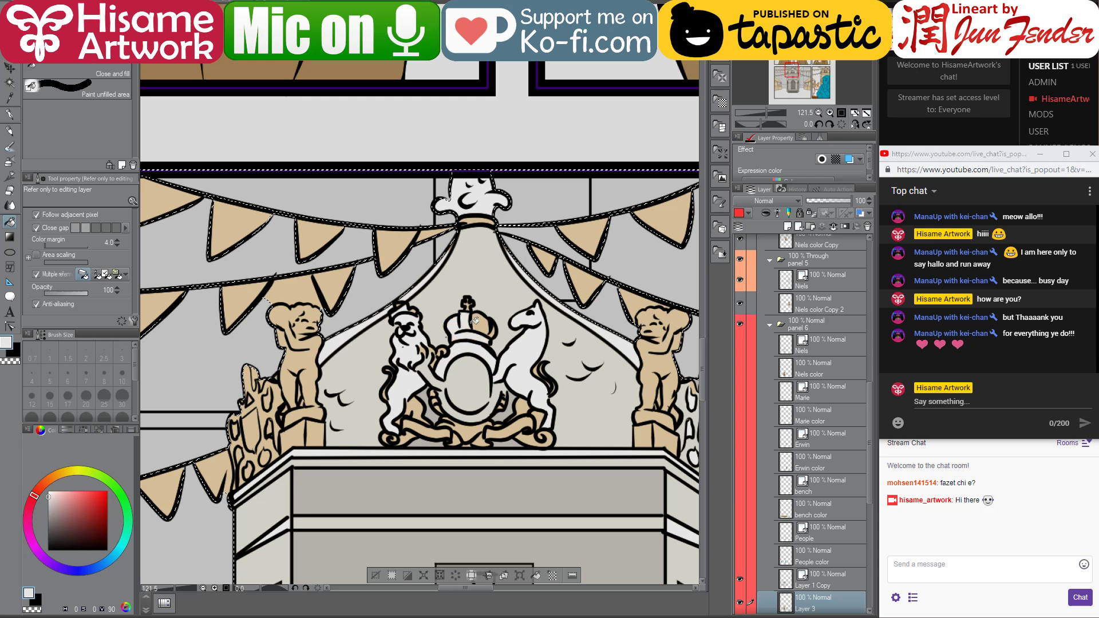
left_click(481, 320)
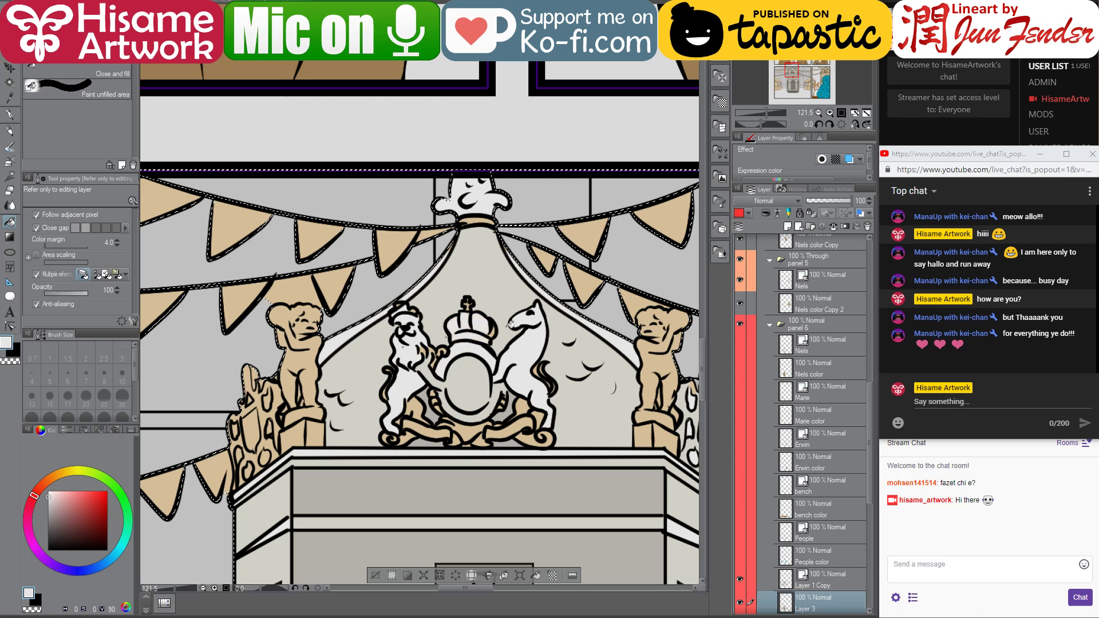
left_click(467, 428)
left_click(507, 428)
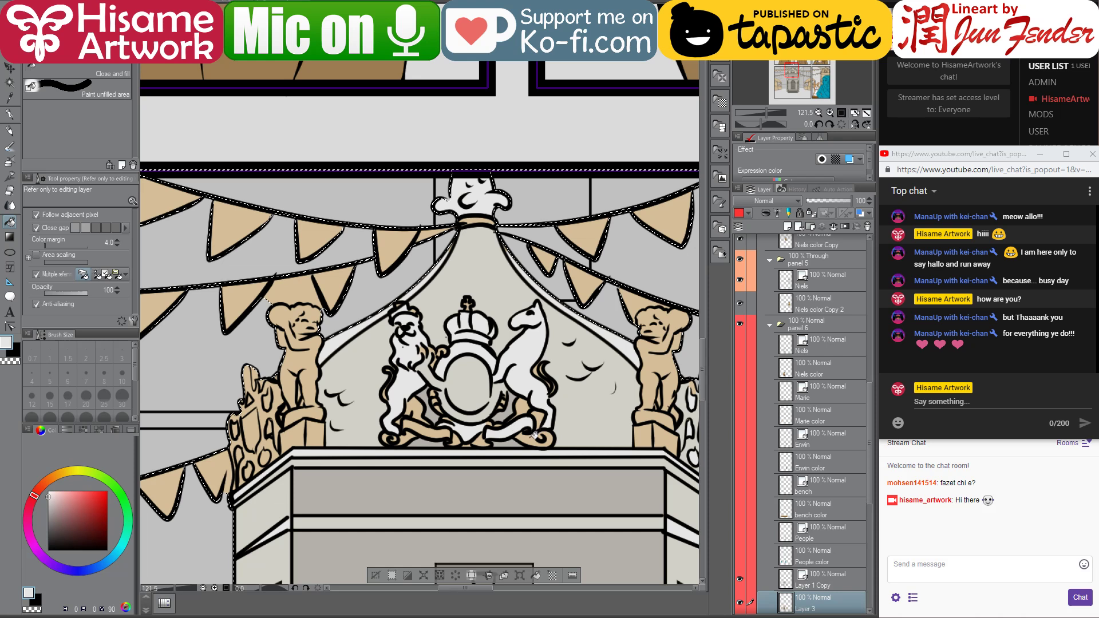
left_click(535, 436)
left_click(438, 429)
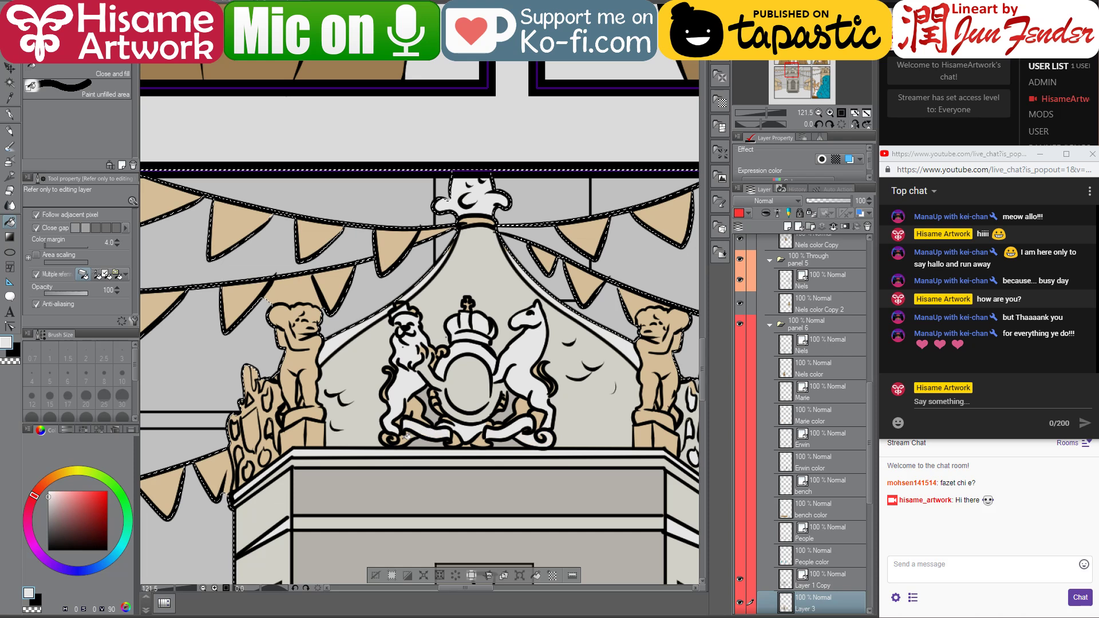
- Fill the gaps behind the lion's and horse's legs grey (H37 S4 V71) and the oval shield near-white (H0 S0 V90)
left_click(383, 548, "alt")
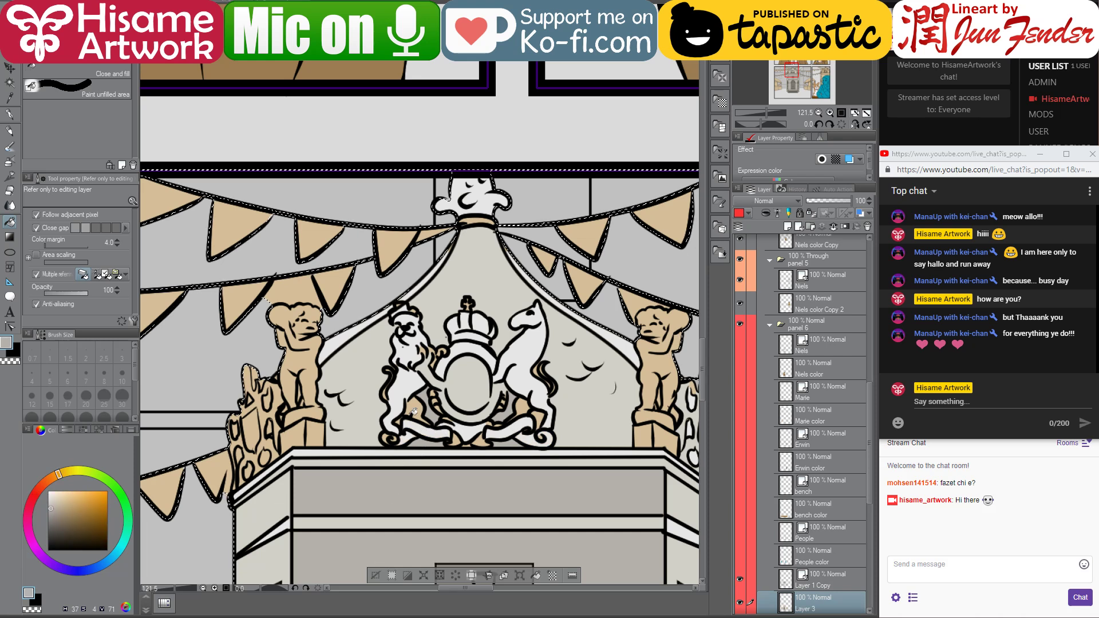
left_click(416, 409)
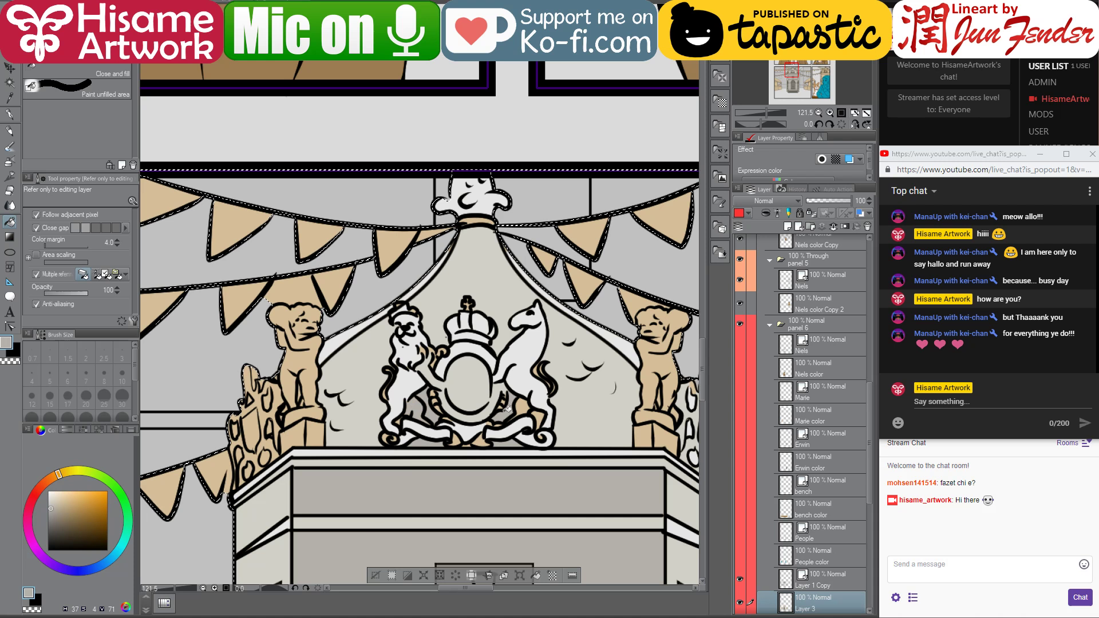
left_click(541, 415, "alt")
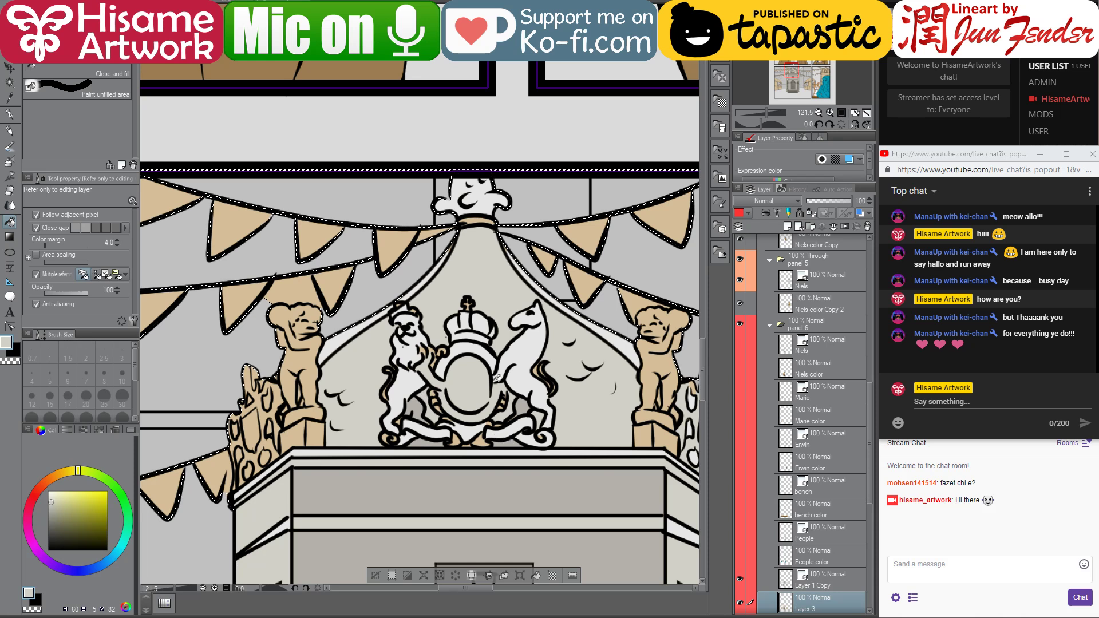
left_click(467, 344, "alt")
left_click(478, 378)
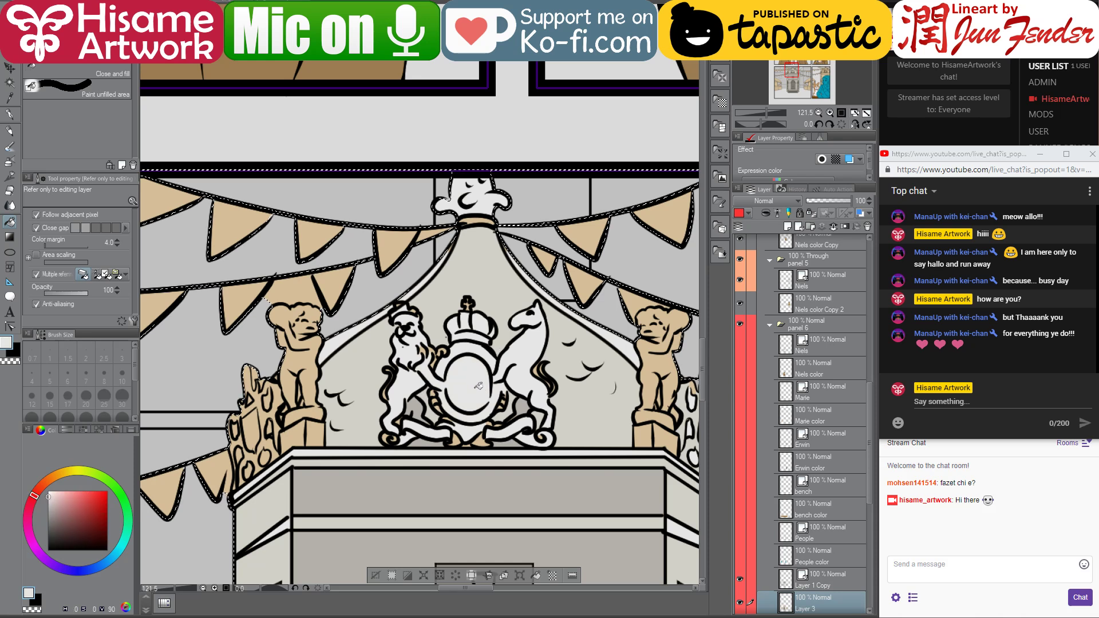
scroll(446, 400, "up", 4)
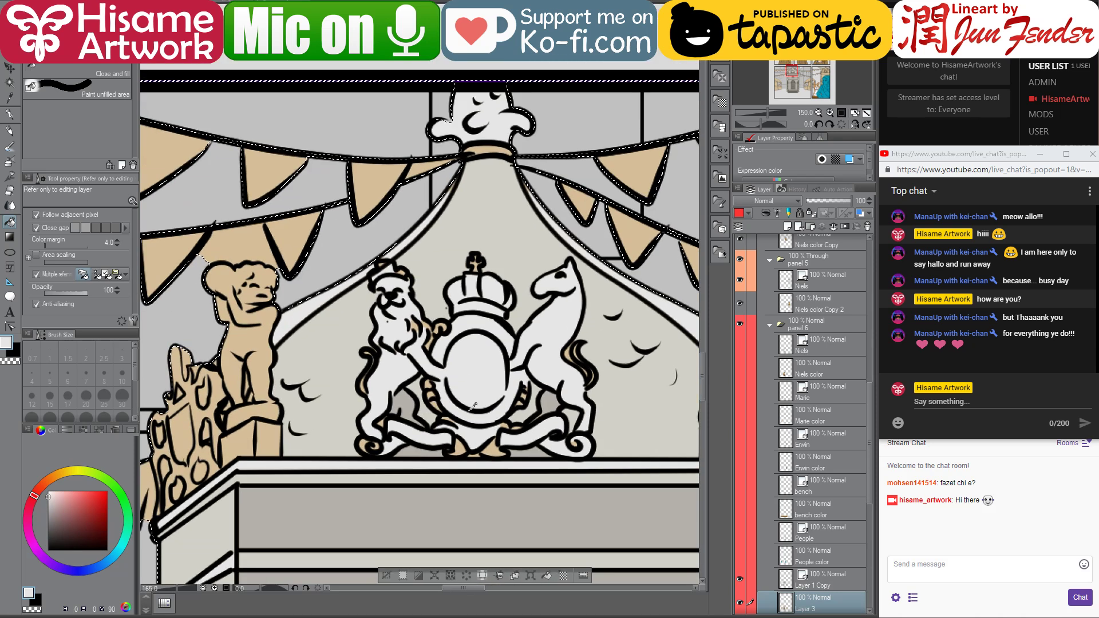
scroll(472, 408, "down", 2)
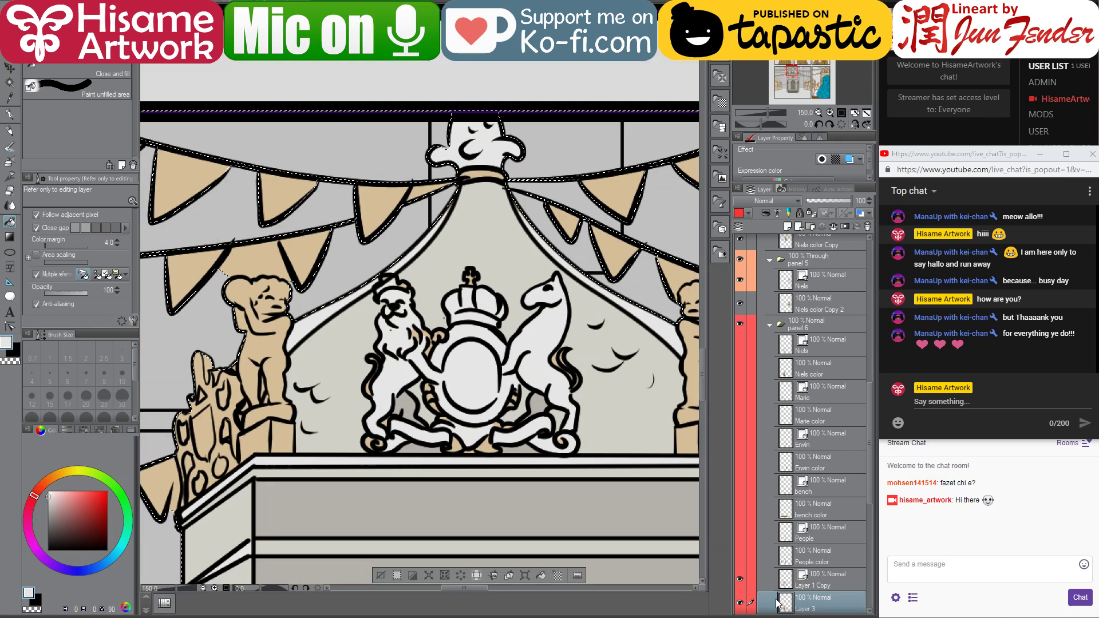
scroll(474, 359, "down", 3)
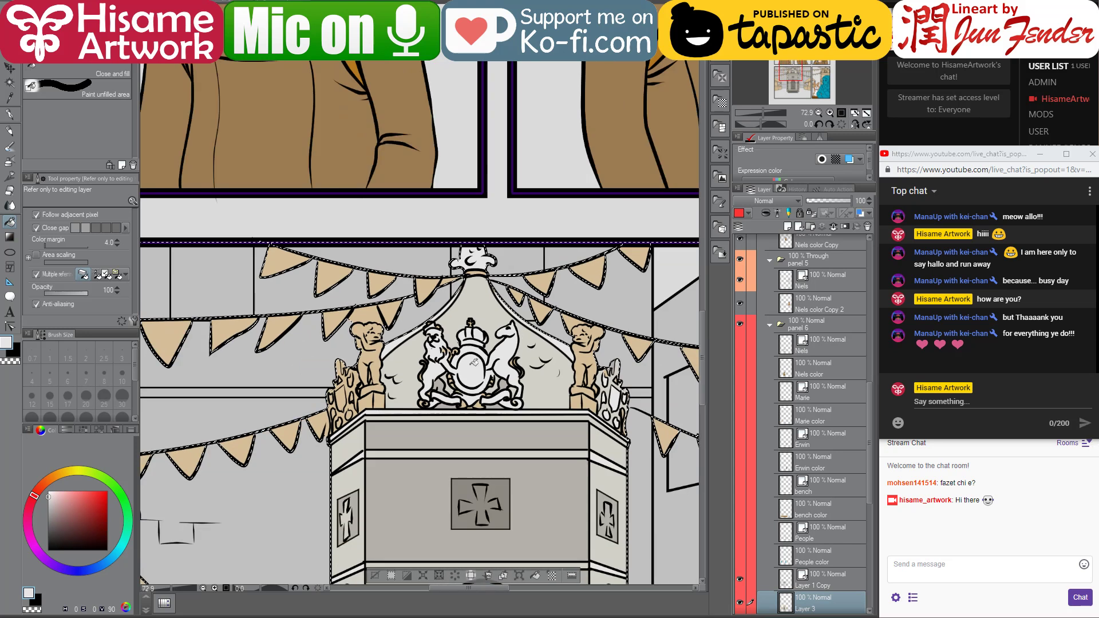
- Examine the blending modes offered for the layer and in the G-pen's Ink settings
left_click(9, 114)
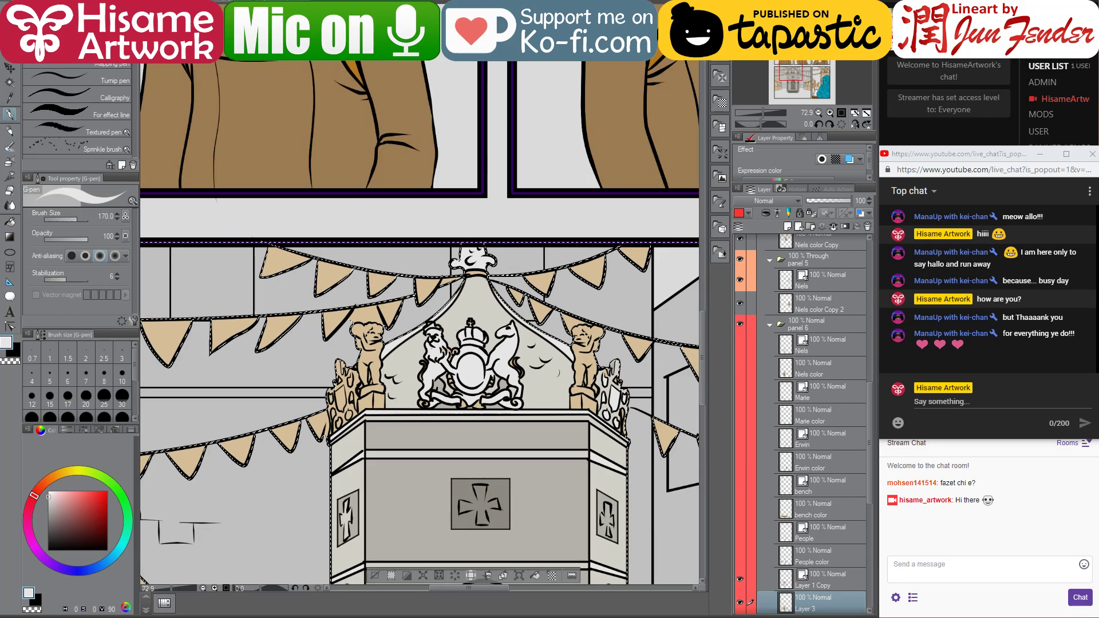
left_click(771, 199)
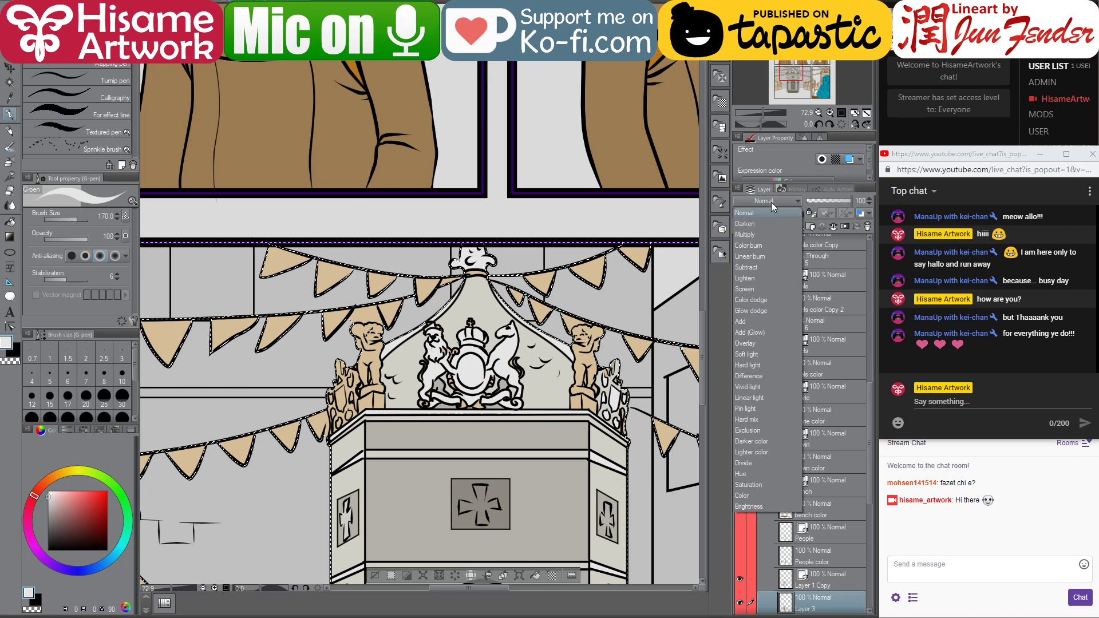
left_click(771, 201)
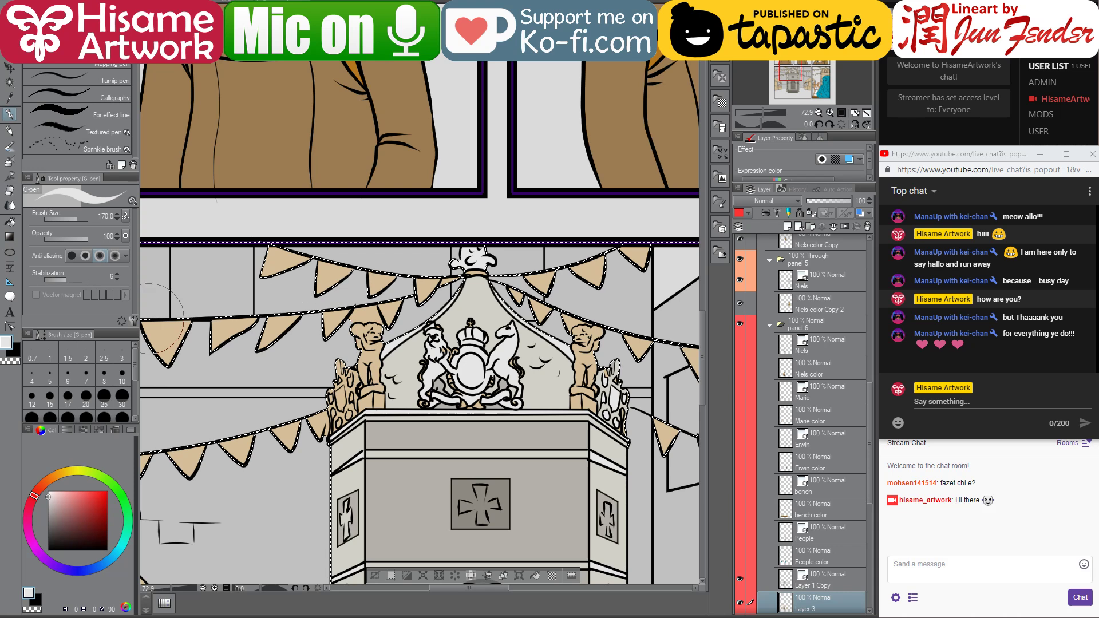
left_click(131, 321)
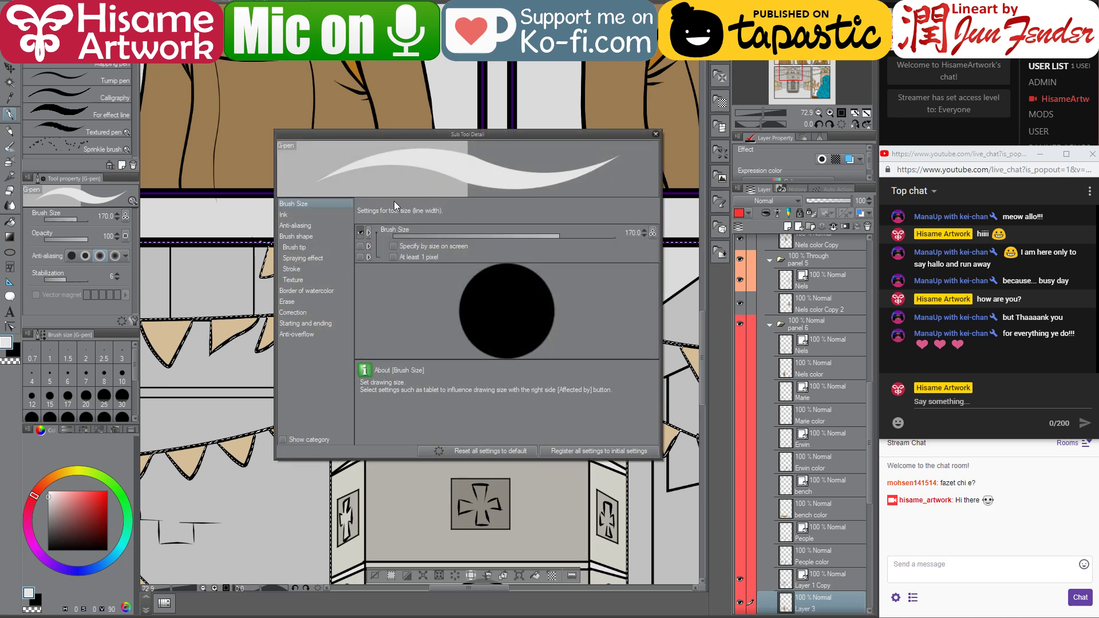
left_click(294, 215)
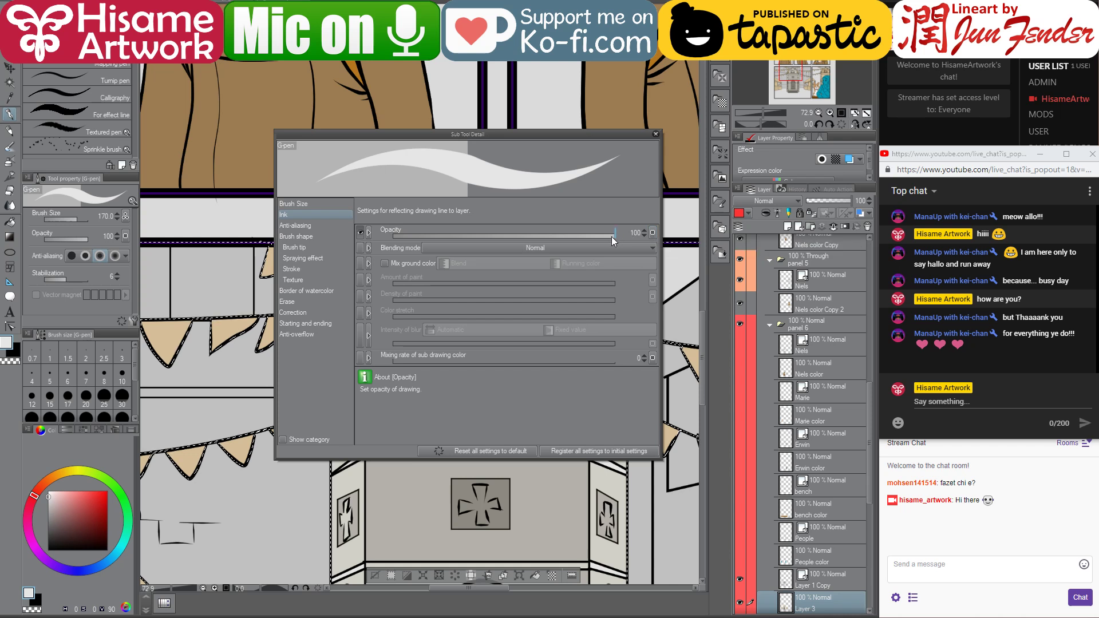
left_click(592, 246)
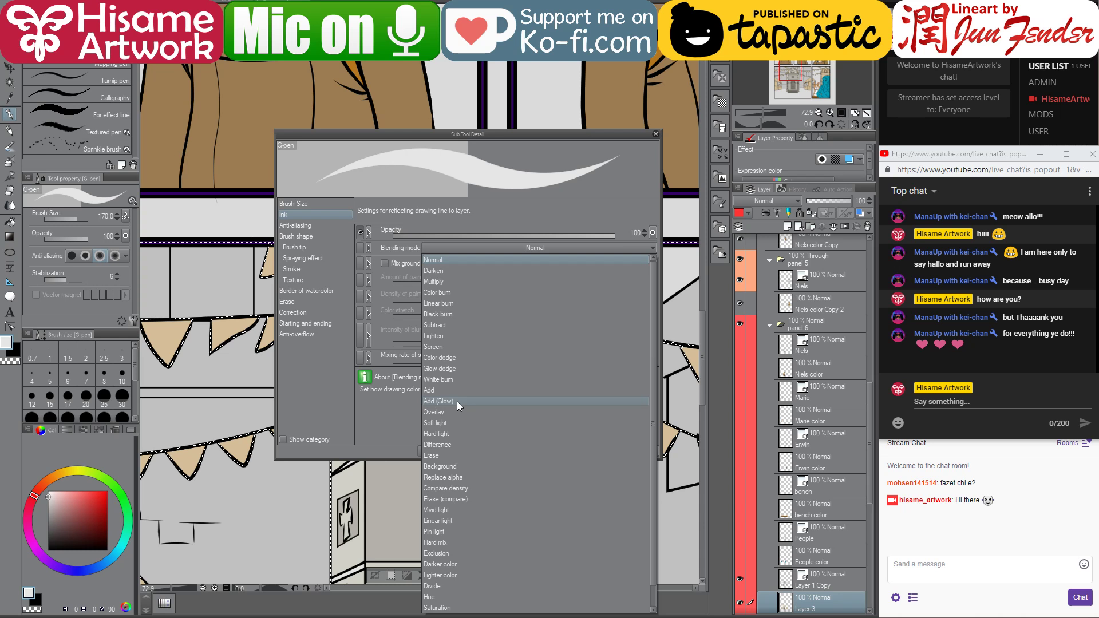
left_click(338, 413)
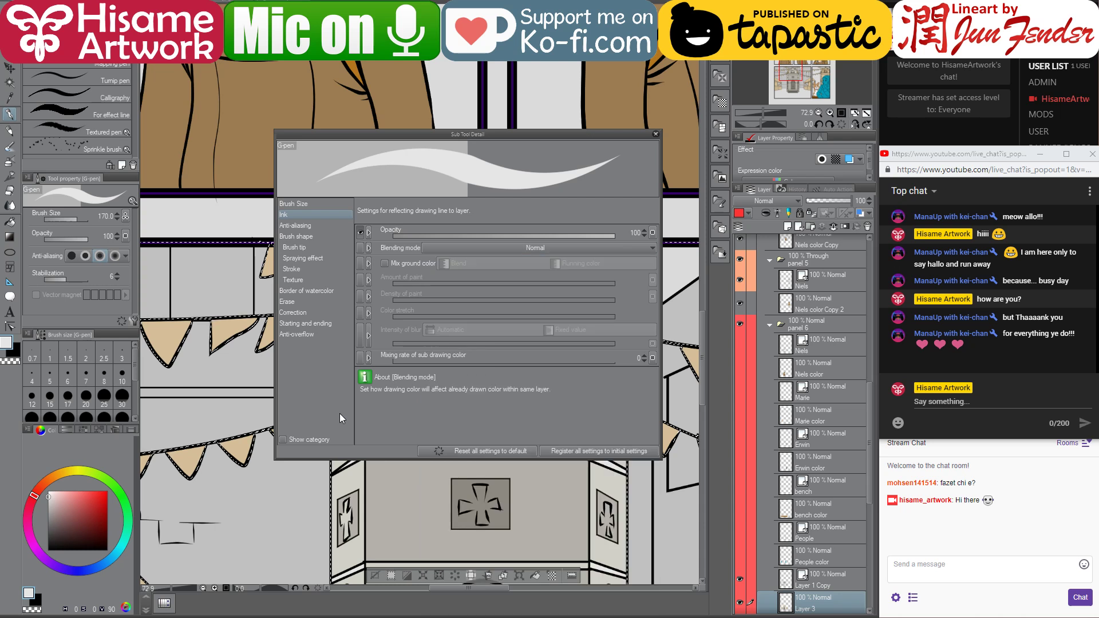
left_click(656, 135)
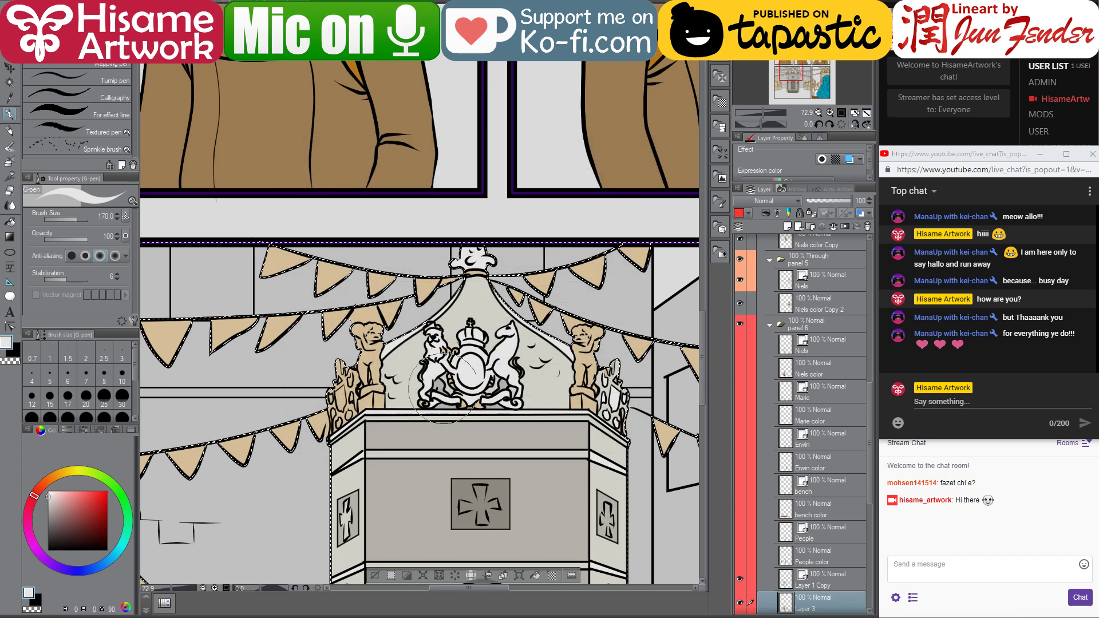
- Fill the roof's left corner ornament near-white (H0 S0 V90) and light grey (H60 S5 V82), and sample the darker stone grey (H37 S4 V71)
scroll(447, 388, "up", 1)
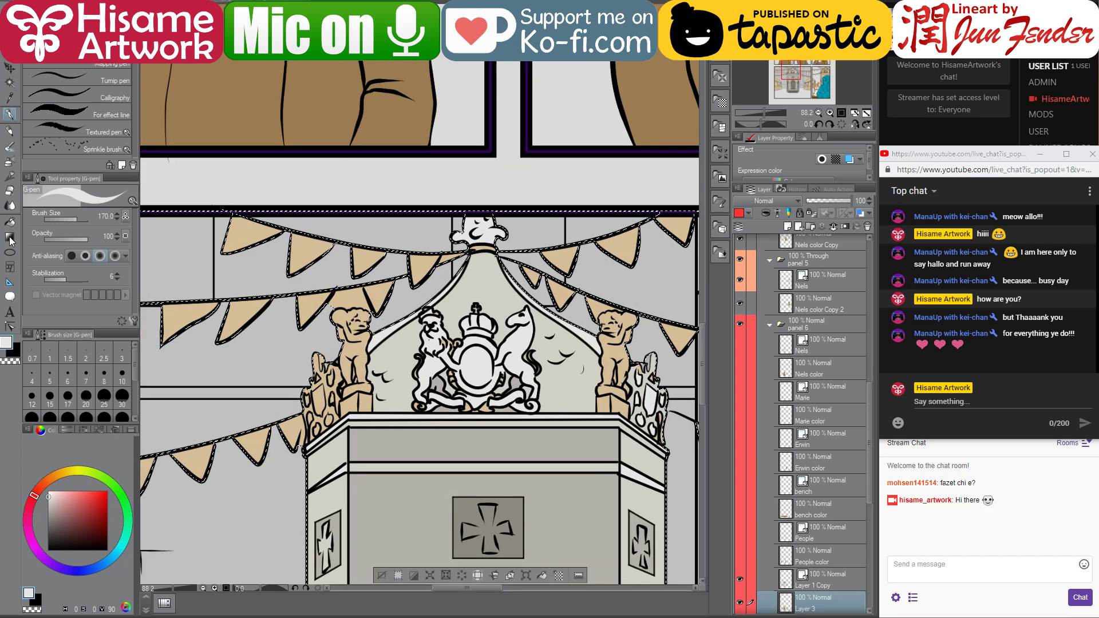
key("g")
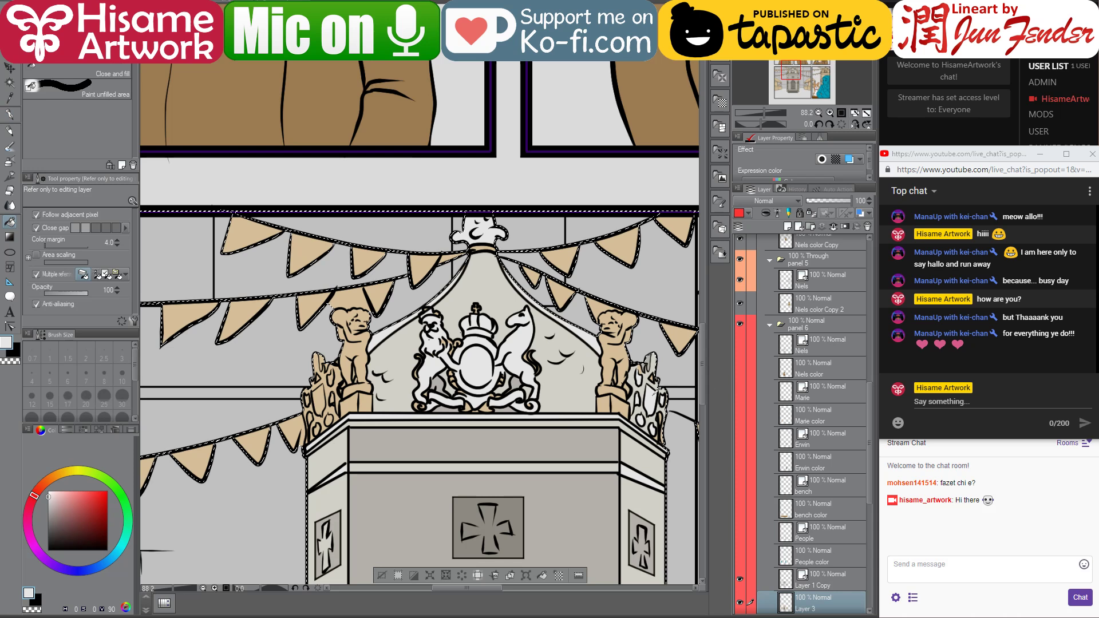
left_click(319, 398)
left_click_drag(466, 374, 445, 359)
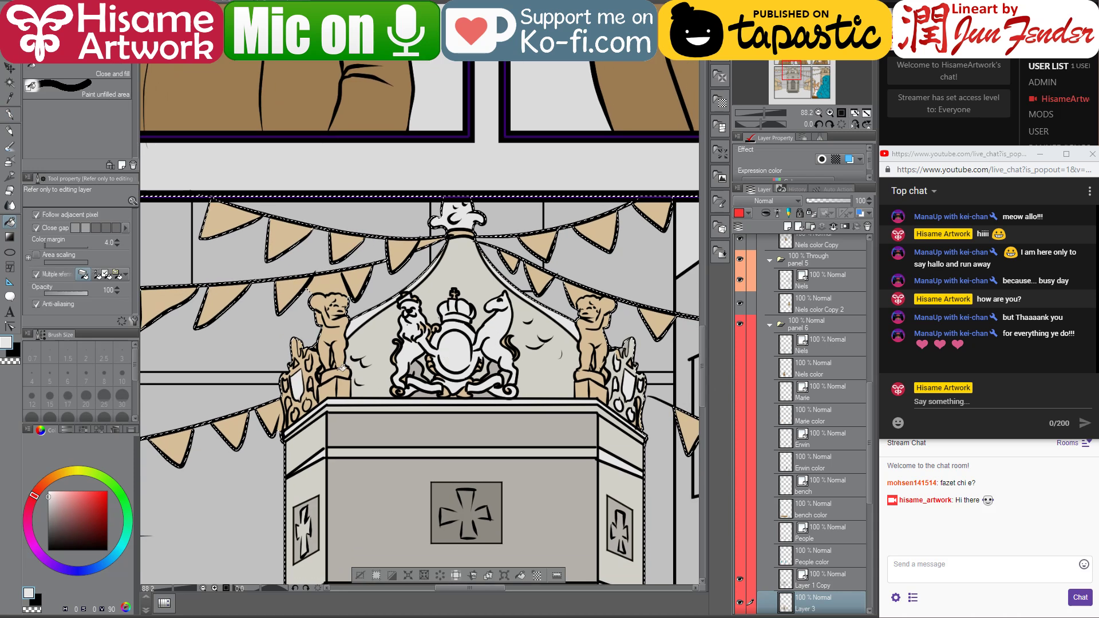
left_click(290, 380)
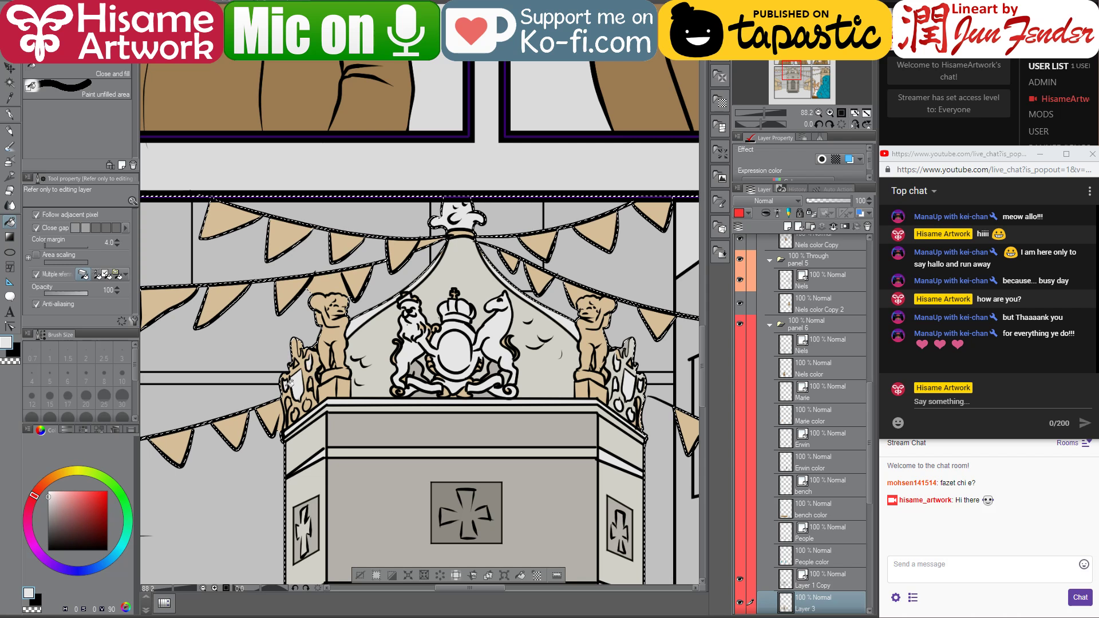
left_click(323, 375, "alt")
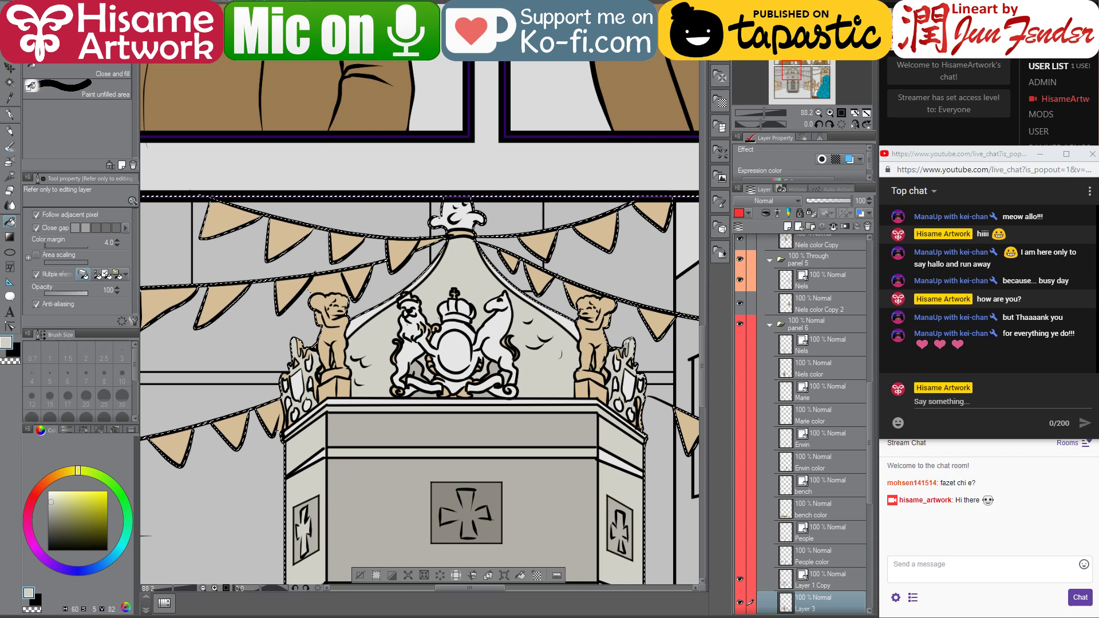
left_click(317, 338, "alt")
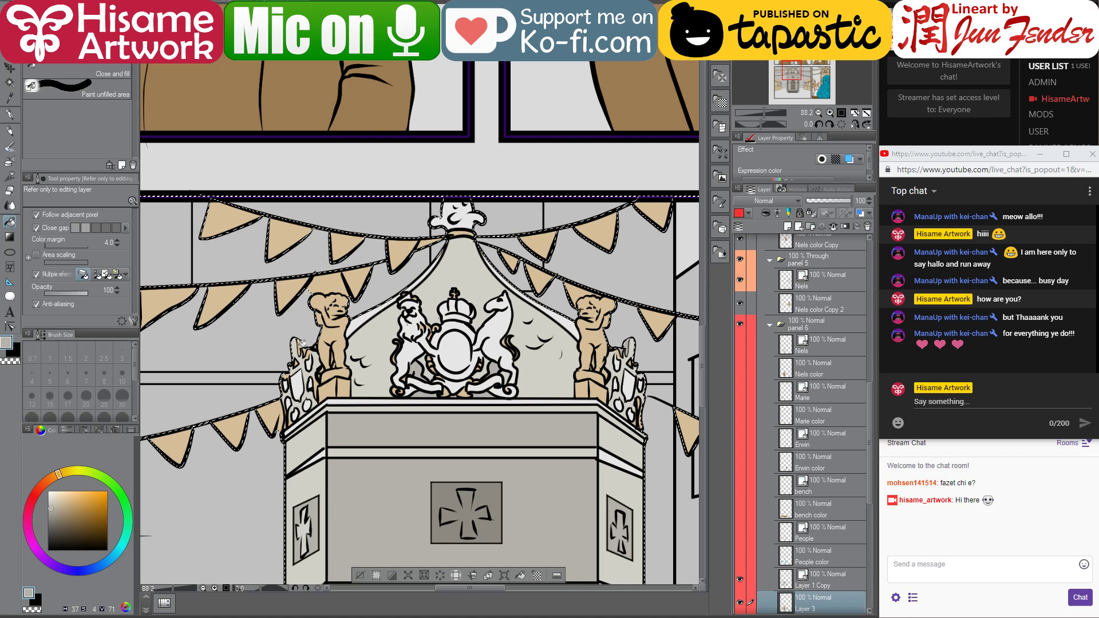
scroll(382, 377, "down", 4)
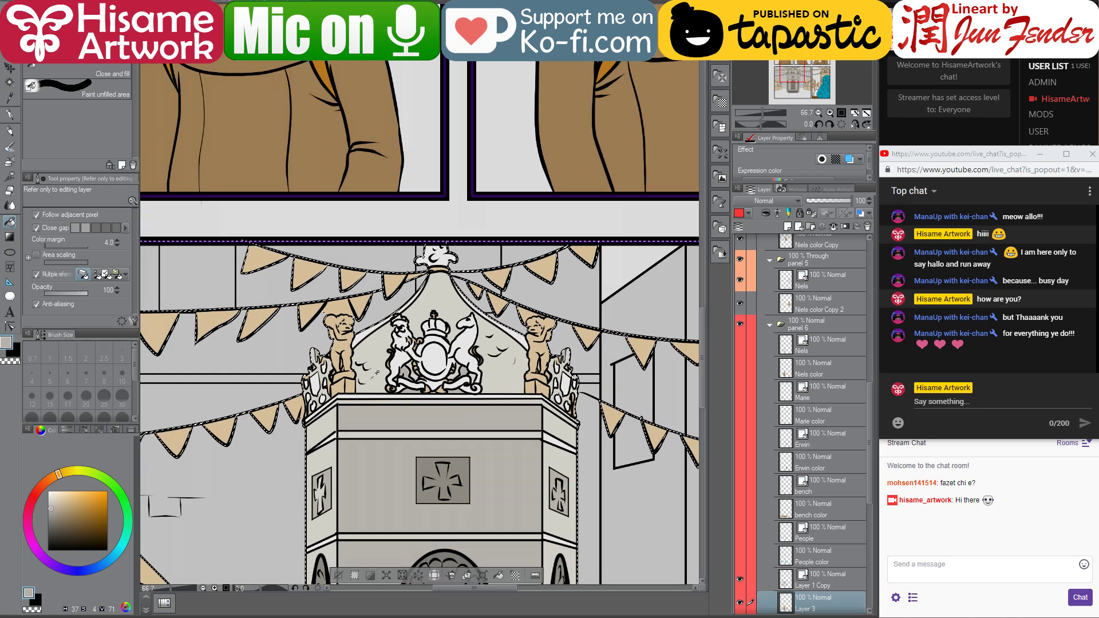
scroll(429, 370, "down", 2)
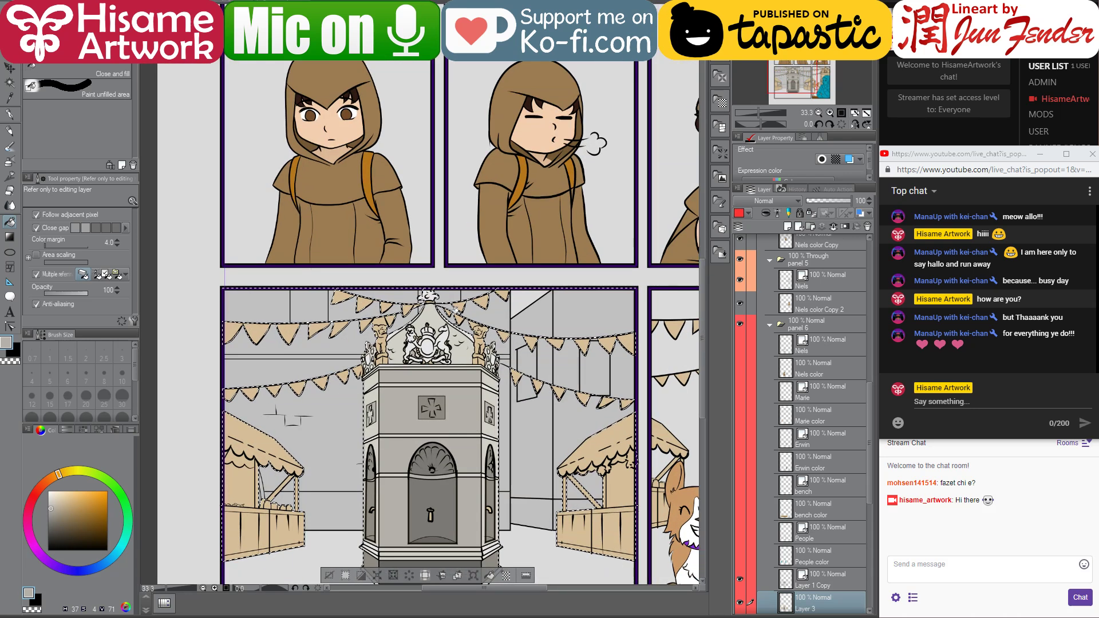
- Fill the left market stall's awning with green sampled from page_92, and its shaded underside with a darker green
left_click(226, 2)
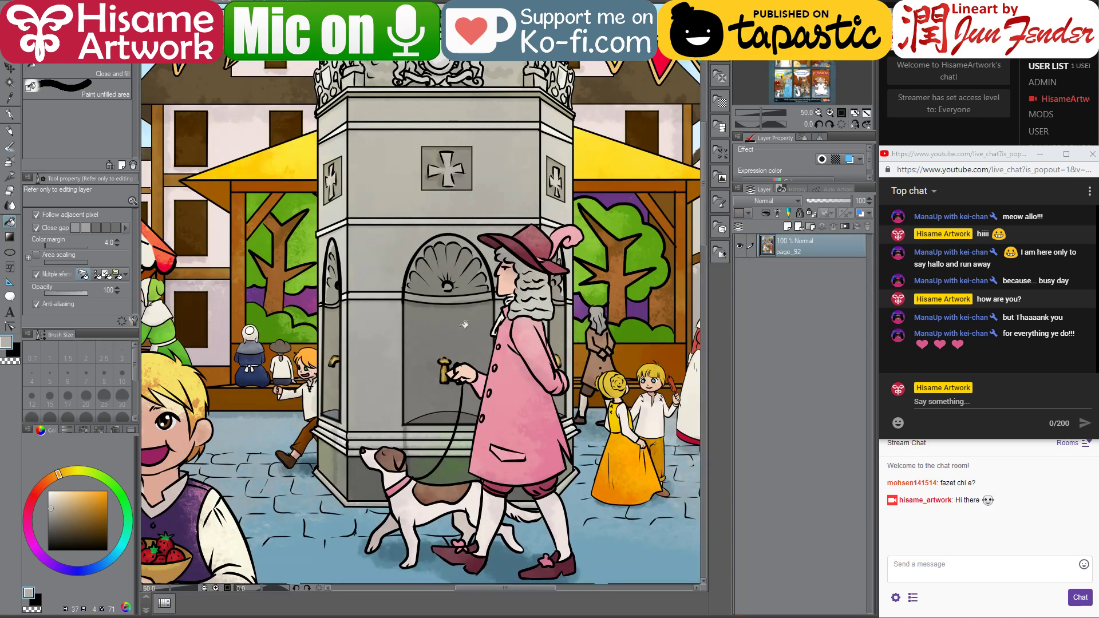
scroll(463, 325, "down", 2)
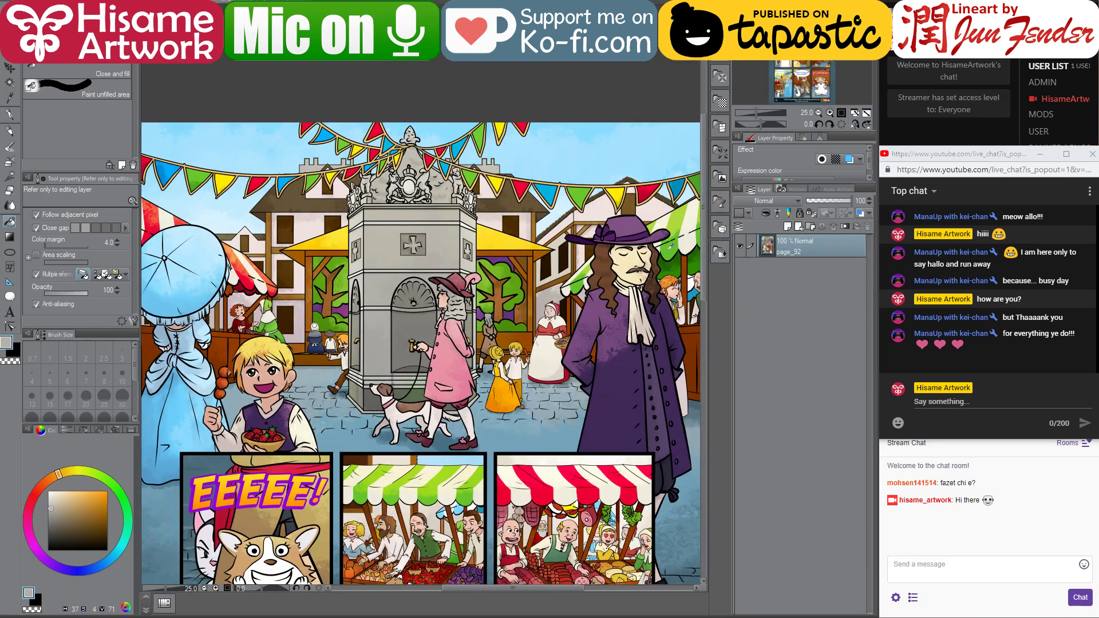
left_click(671, 248, "alt")
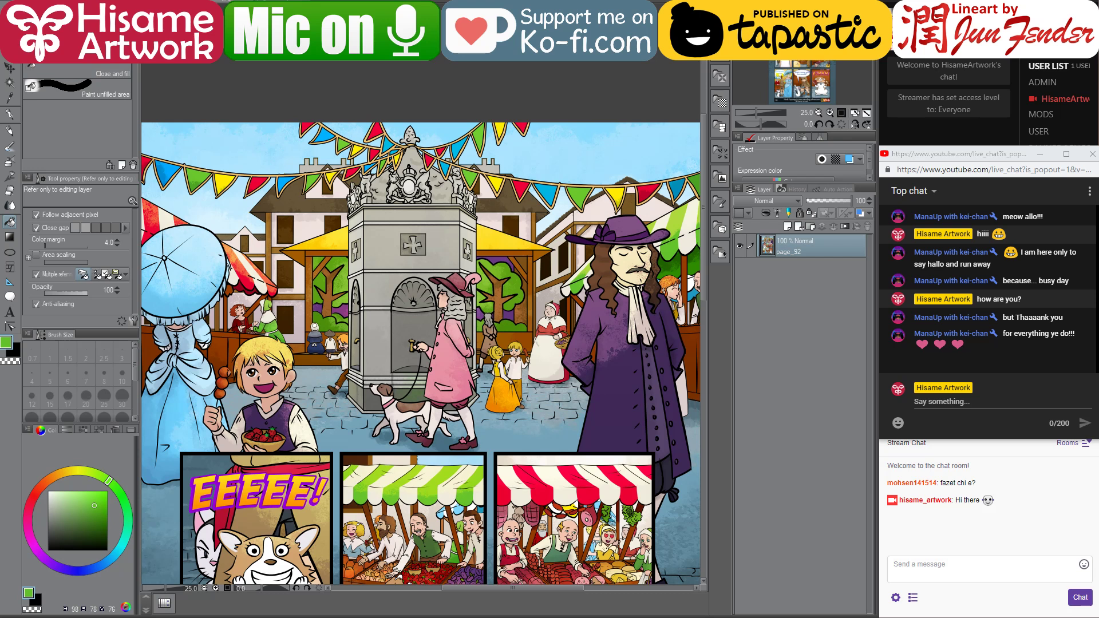
key("ctrl+Tab")
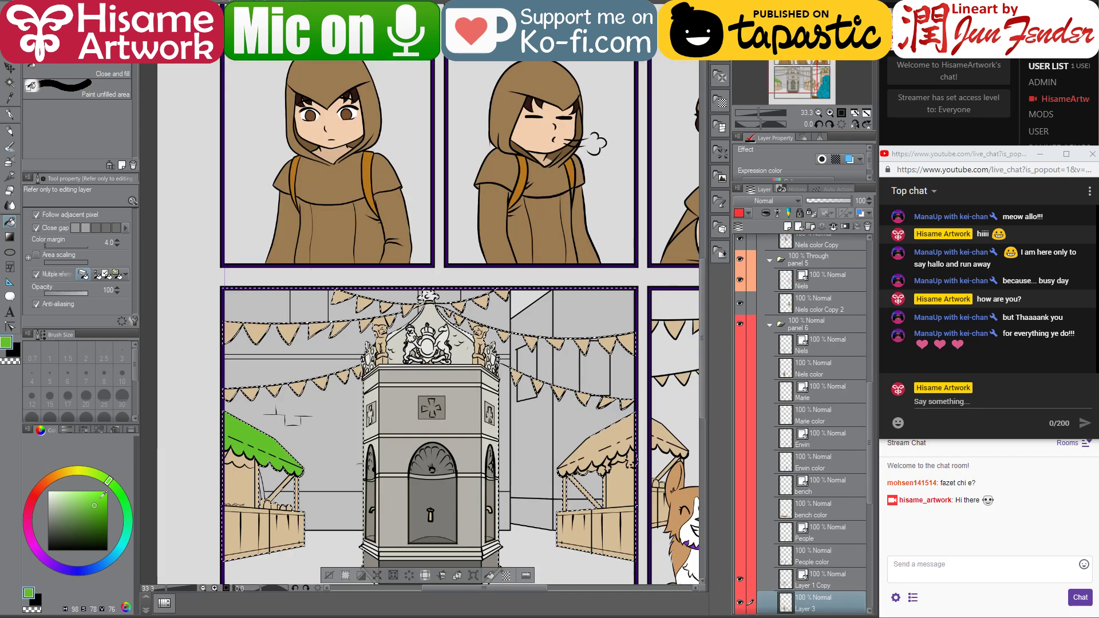
left_click(107, 517)
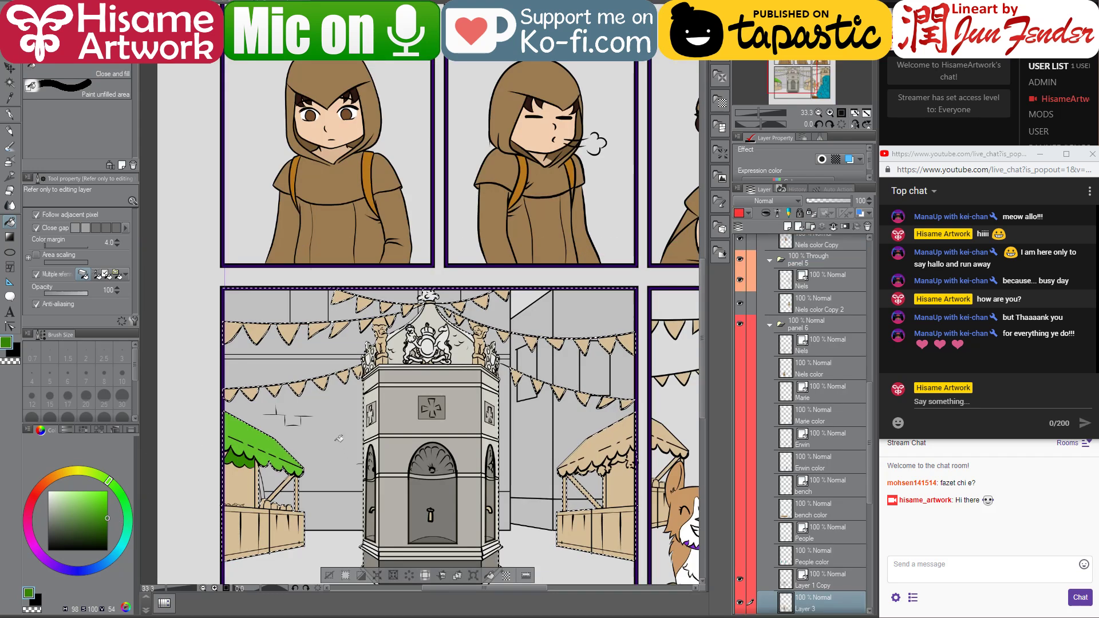
left_click(243, 455)
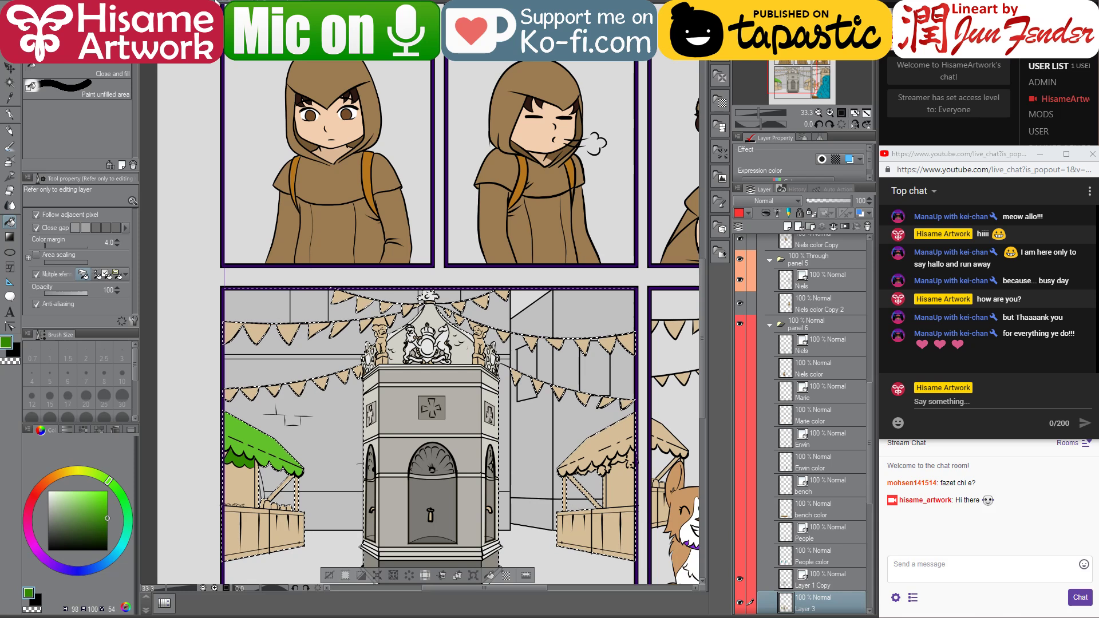
- Sample the red of the striped awning in page_92 and fill the right stall's awning with it
key("ctrl+Tab")
key("ctrl+Tab")
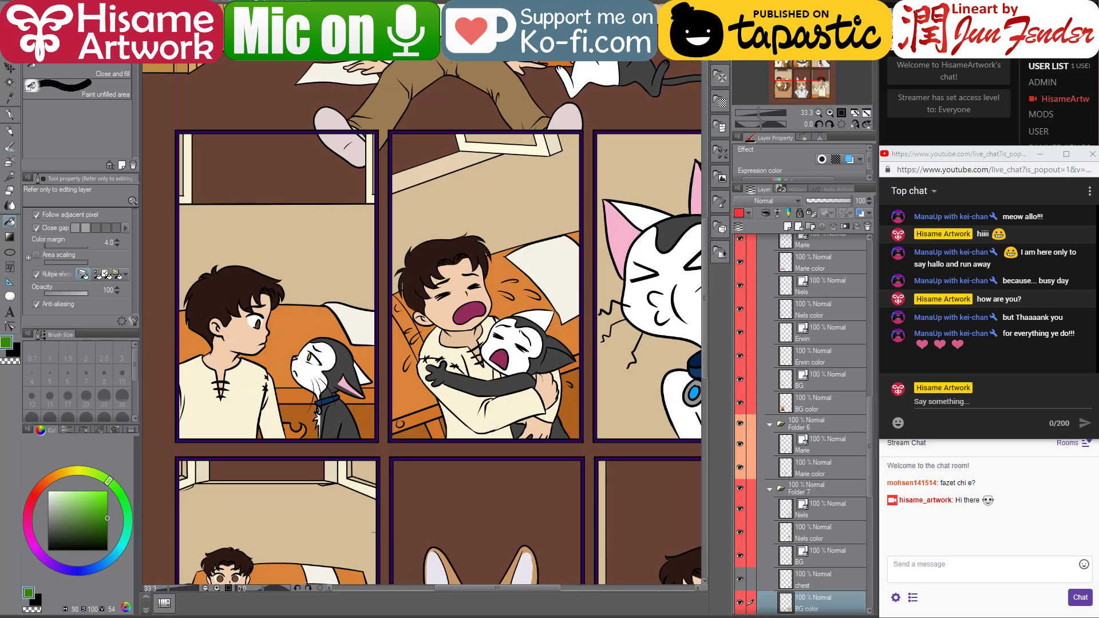
key("ctrl+Tab")
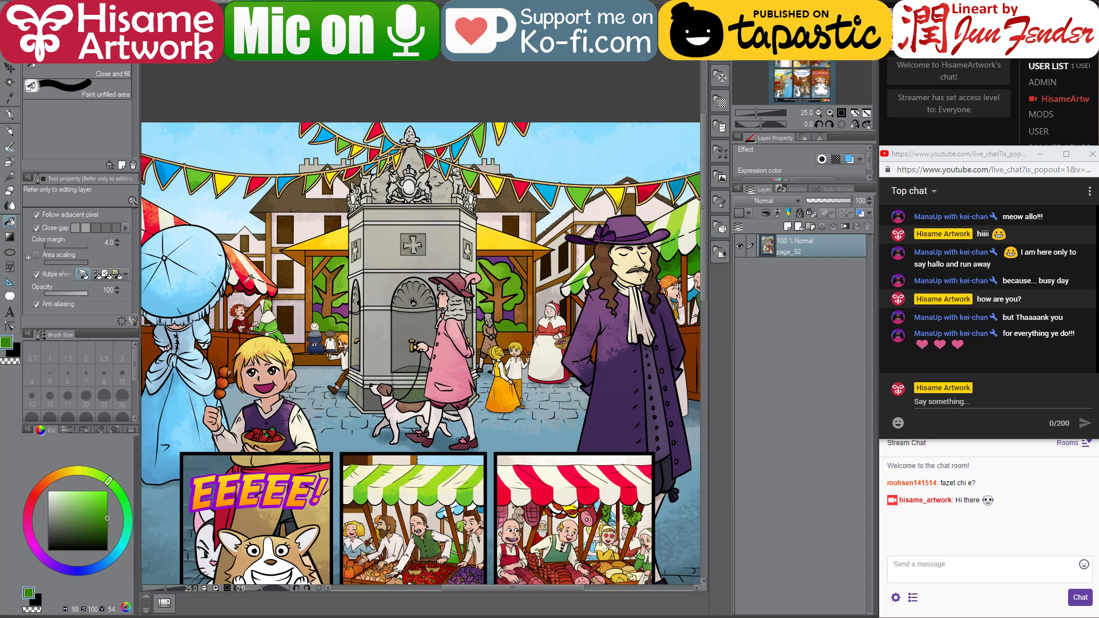
scroll(171, 263, "up", 4)
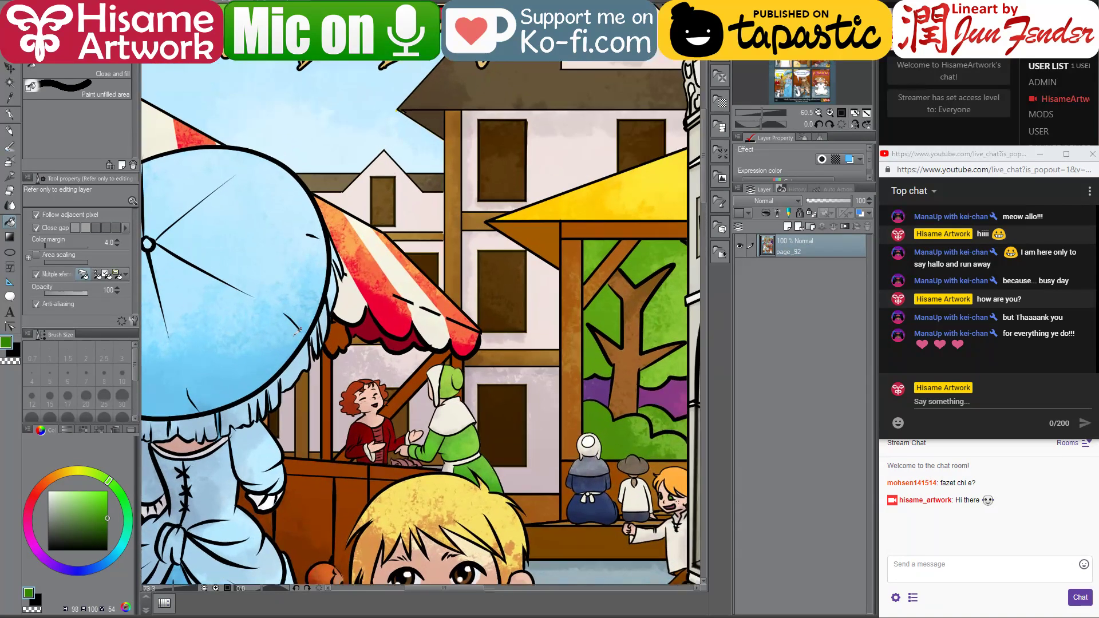
left_click(398, 322, "alt")
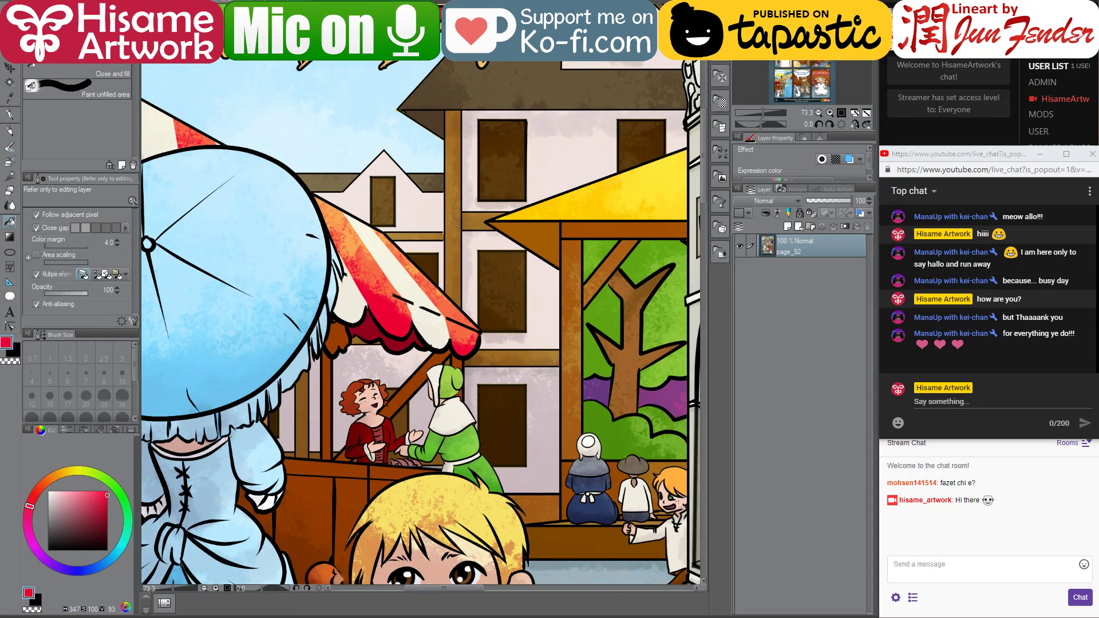
key("ctrl+Tab")
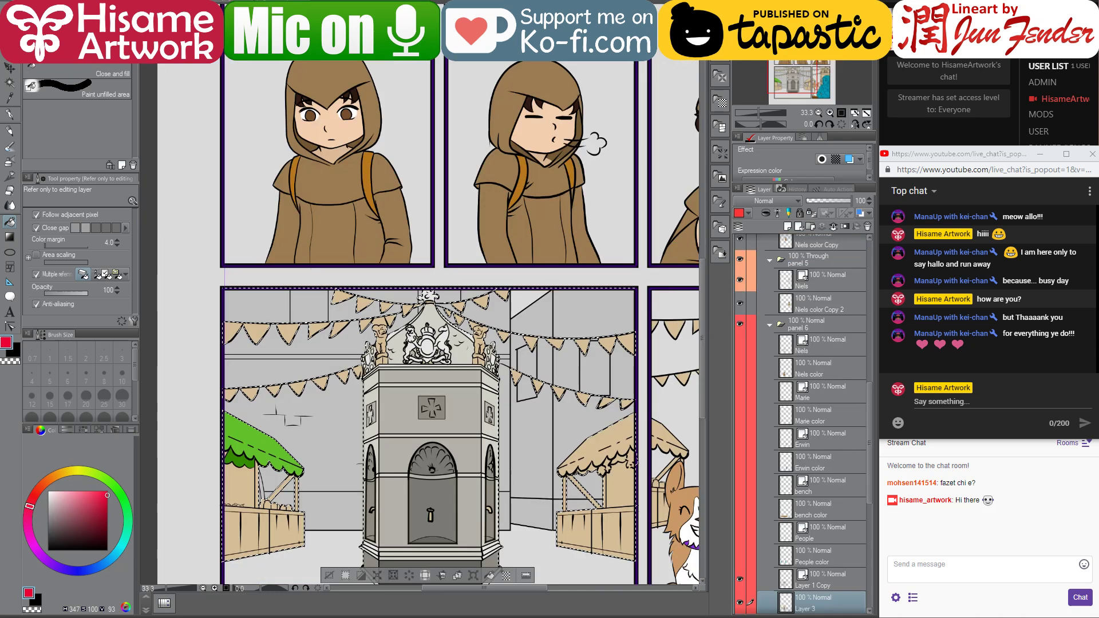
left_click(596, 442)
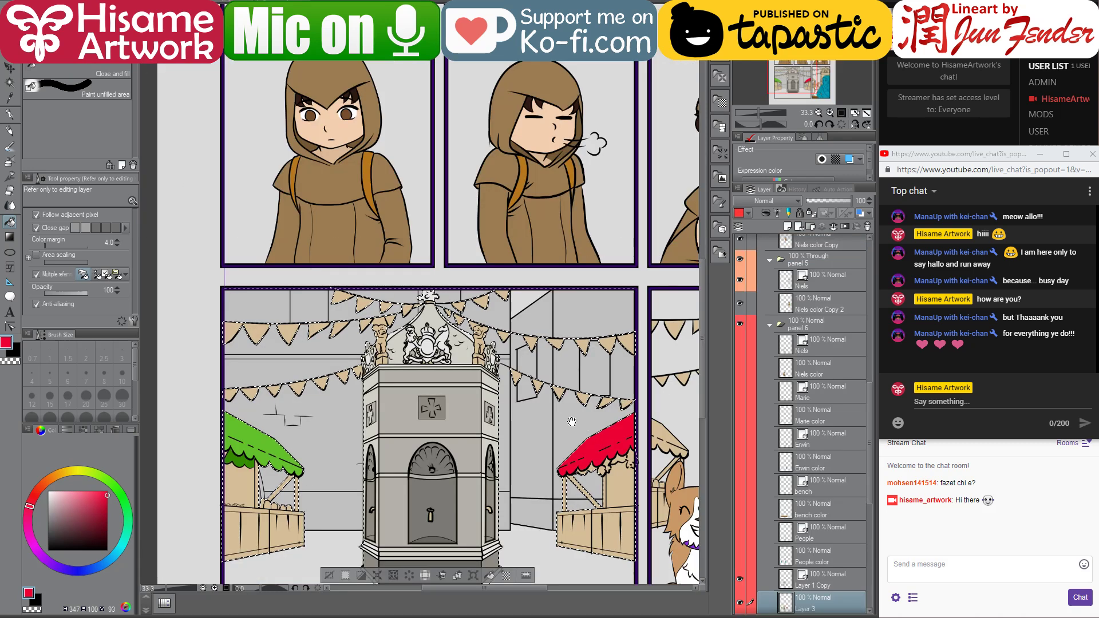
- Darken the red and fill the right stall's interior beneath the awning
left_click_drag(572, 422, 539, 388)
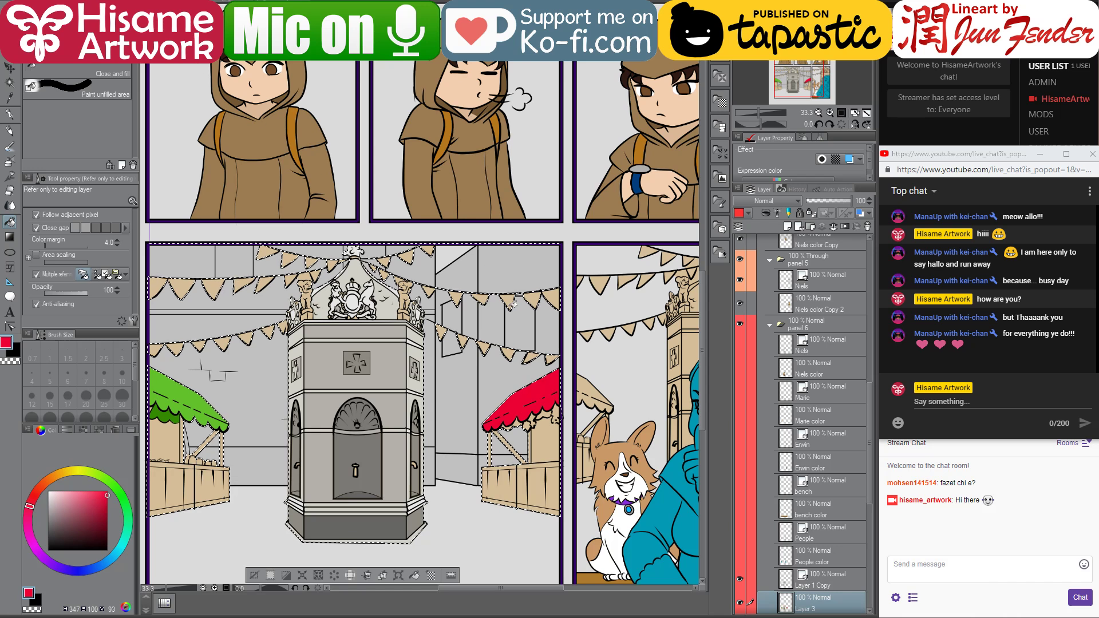
left_click(108, 514)
scroll(561, 400, "up", 2)
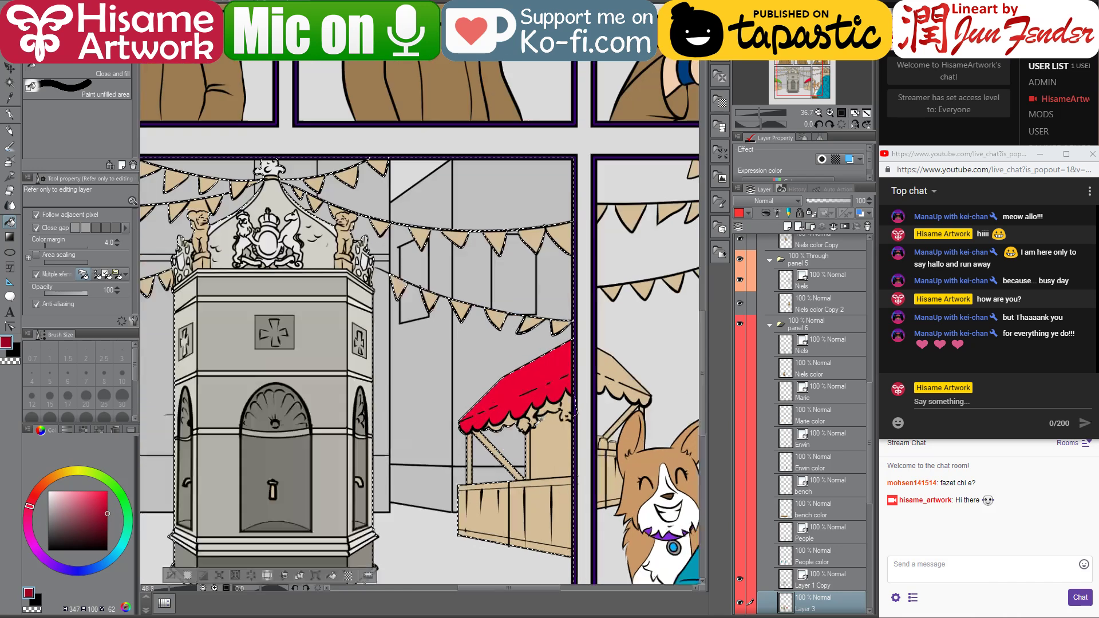
left_click(562, 396)
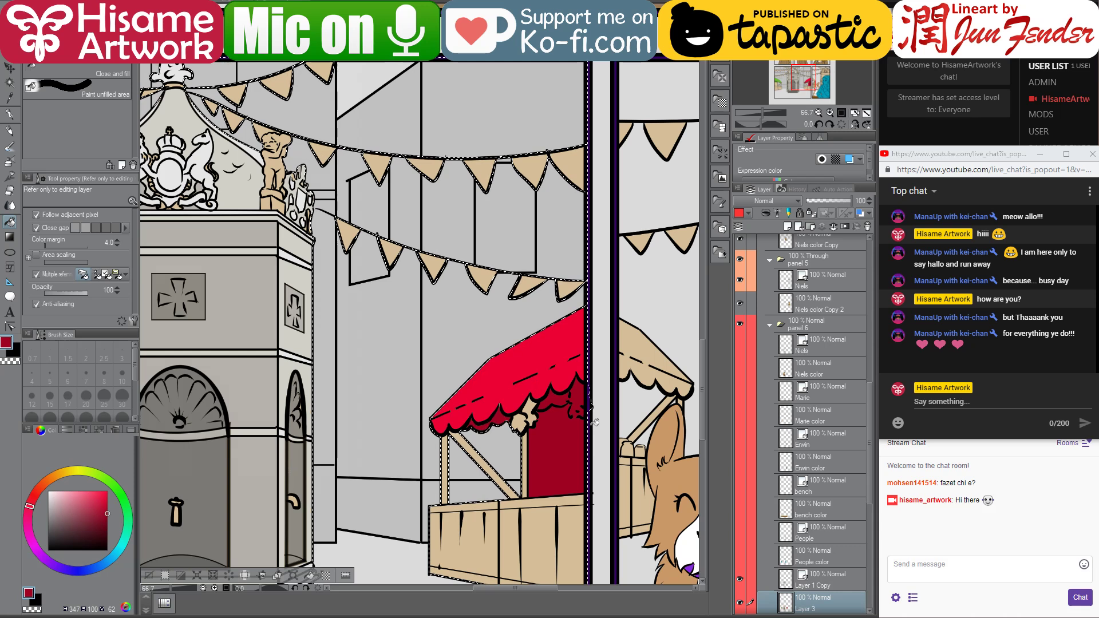
- Sample the brown of the wooden counter in page_92 and fill planks on the right stall's counter front
scroll(521, 429, "down", 1)
key("ctrl+Tab")
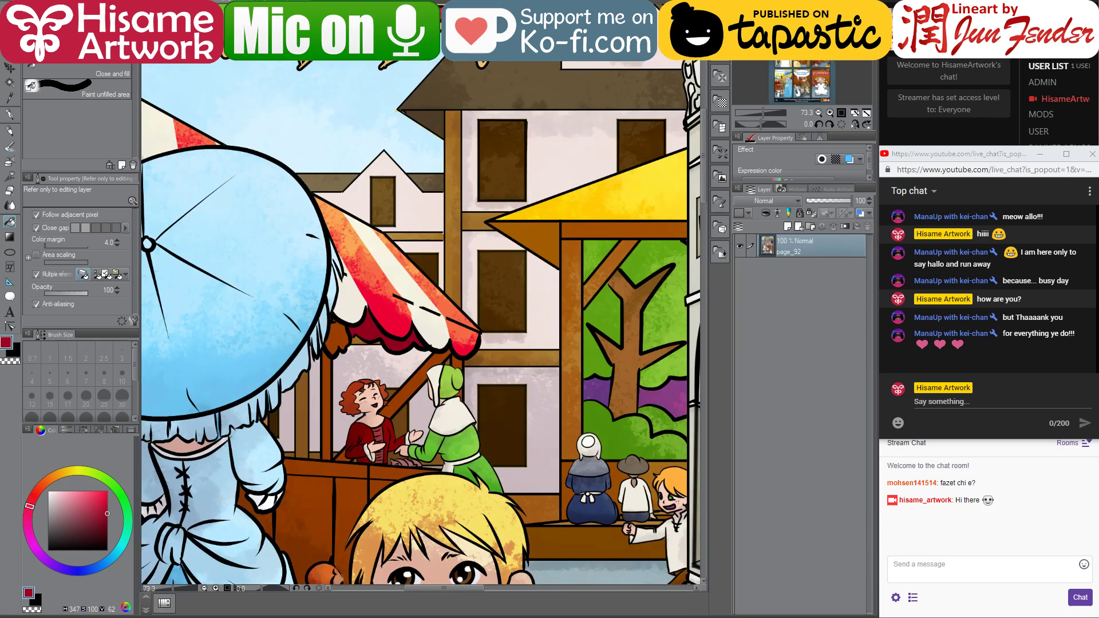
left_click(352, 488, "alt")
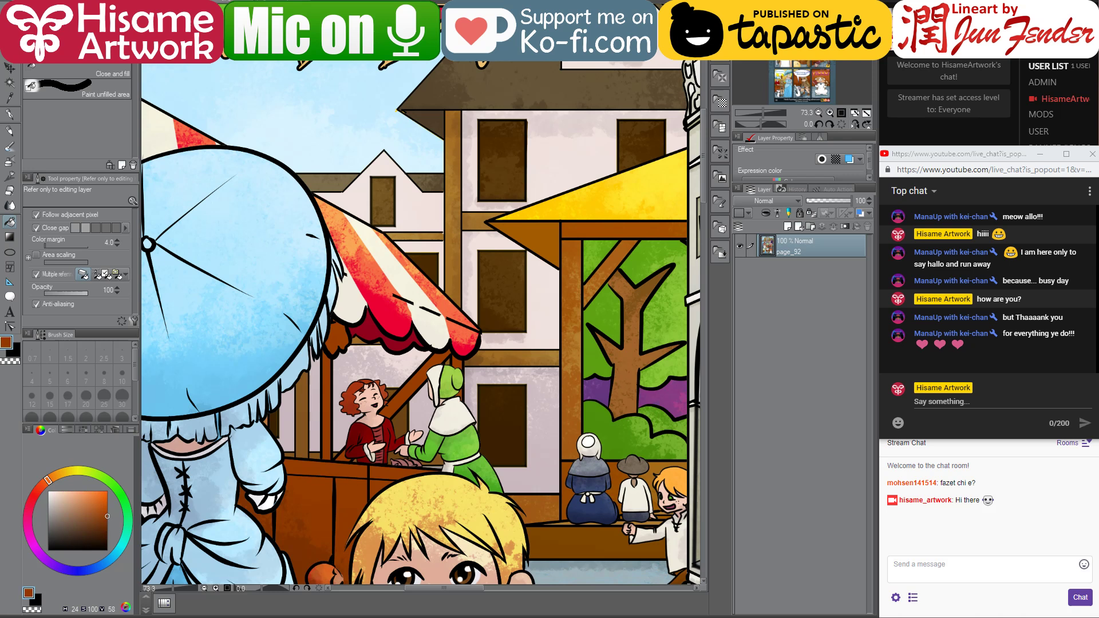
key("ctrl+Tab")
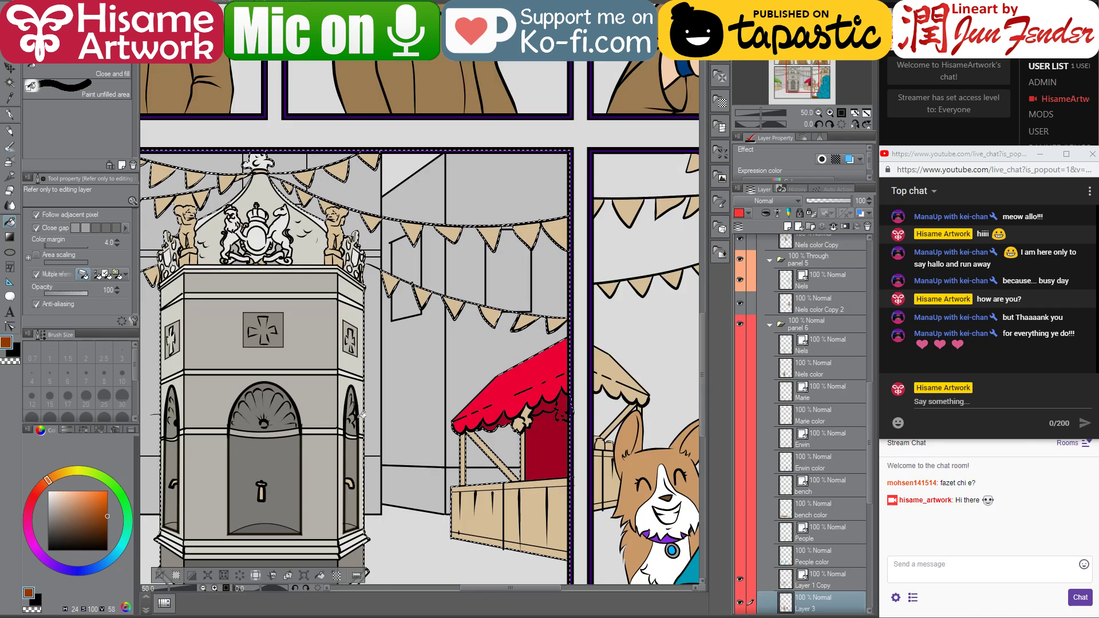
left_click(478, 515)
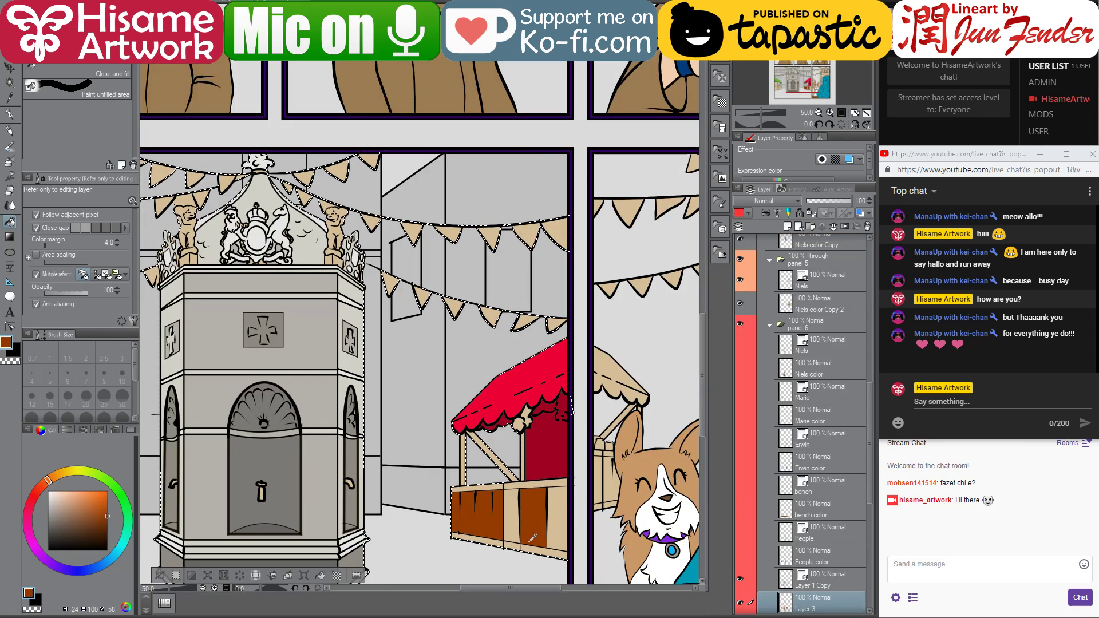
- Fill the right stall's front post, diagonal brace and counter trim with the same brown
scroll(530, 544, "up", 2)
left_click_drag(514, 455, 462, 371)
left_click(419, 345)
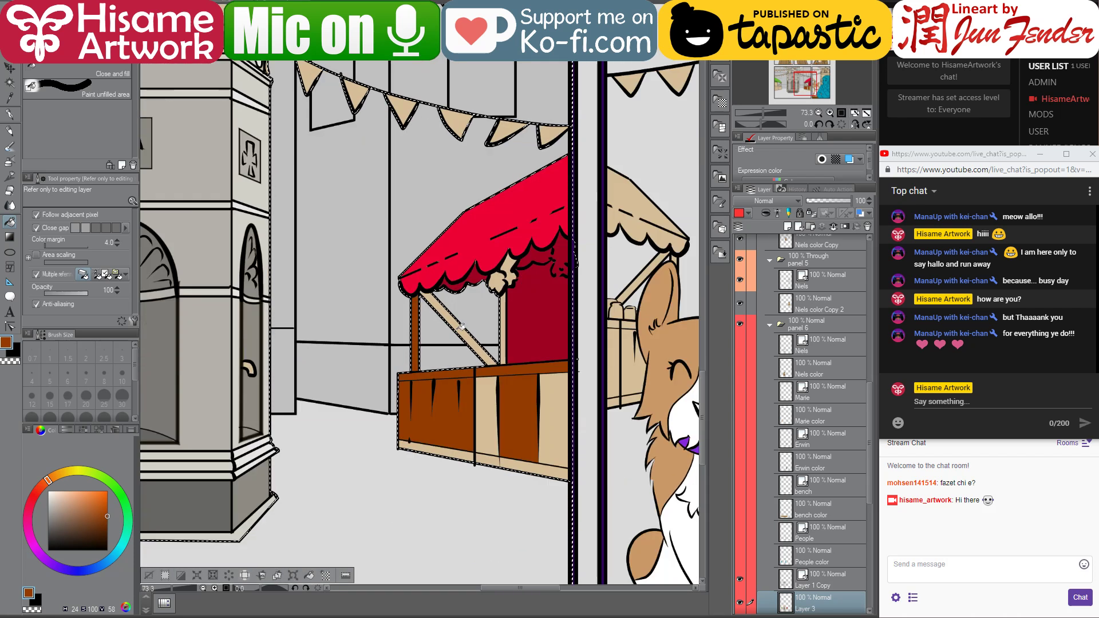
left_click(456, 455)
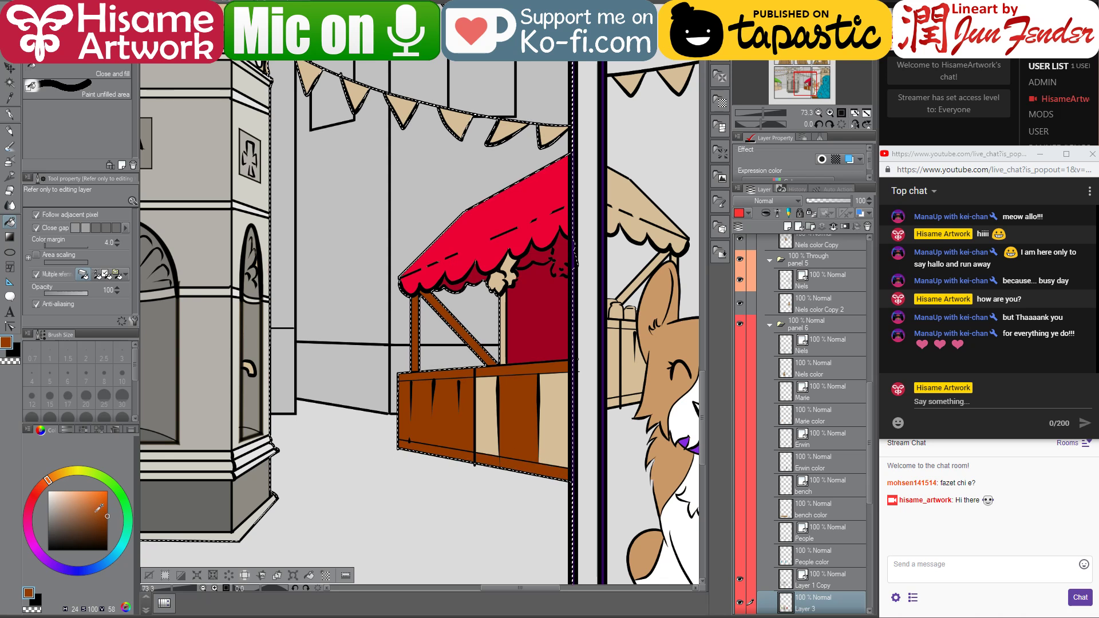
- Adjust the brown to a darker, slightly less saturated shade and fill all the planks of the right stall's counter front
left_click(95, 513)
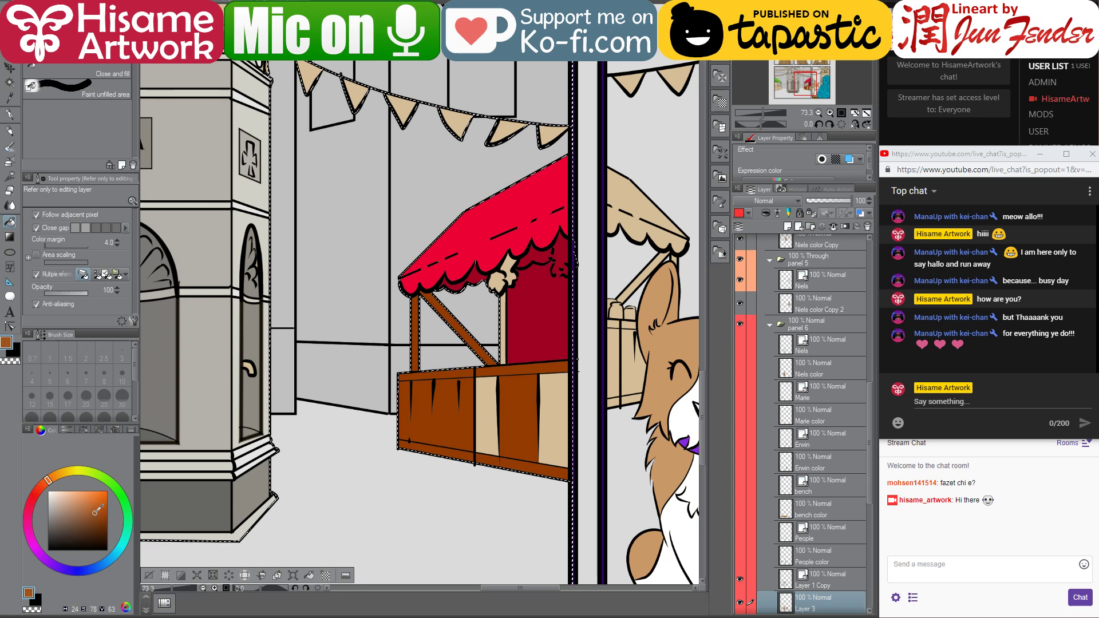
left_click(485, 425)
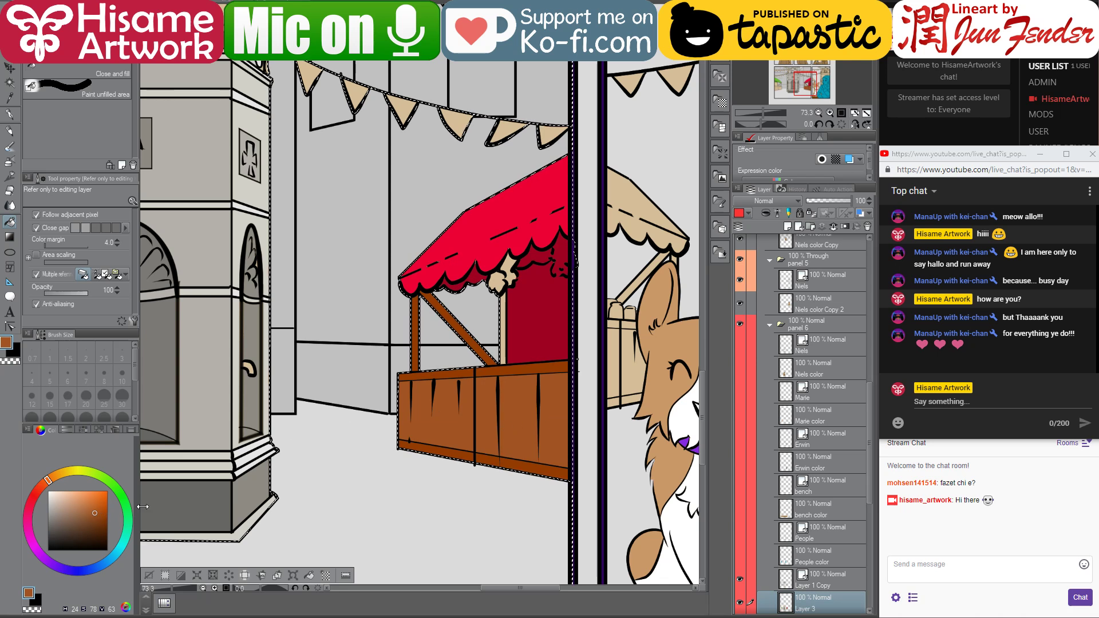
left_click(106, 516)
left_click(469, 443)
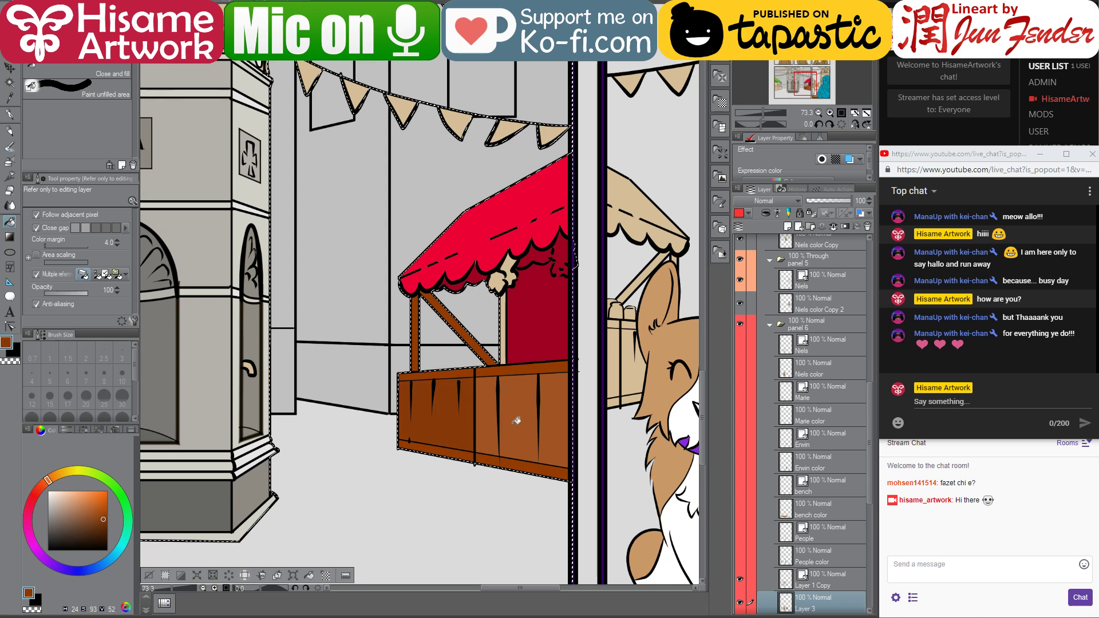
left_click(553, 425)
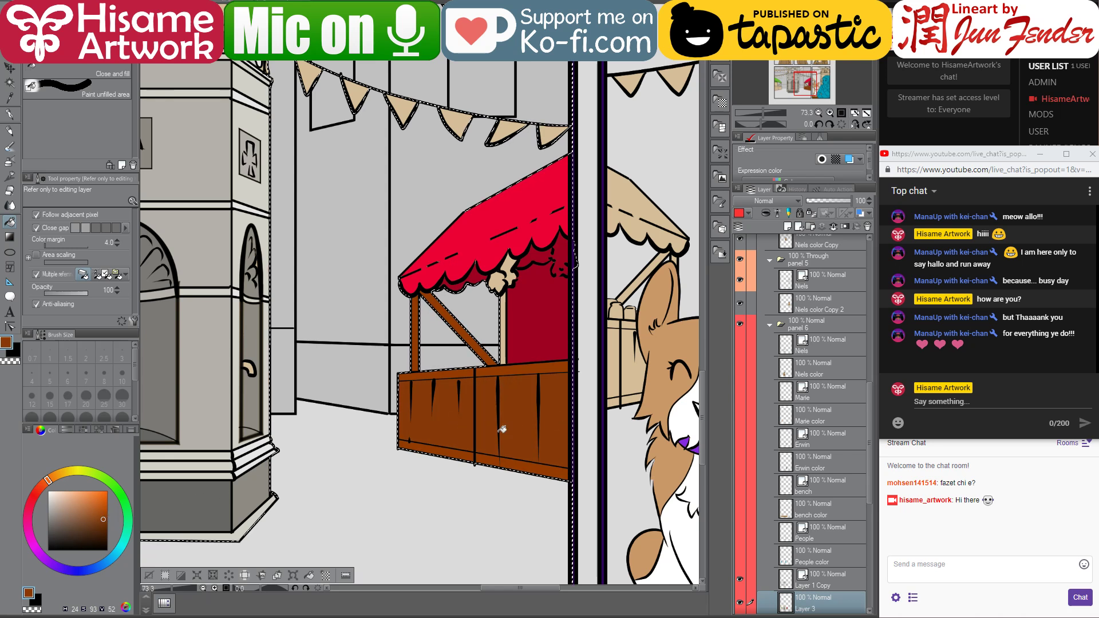
- Fill the green stall's counter planks and back wall with the darker plank brown
scroll(501, 429, "down", 5)
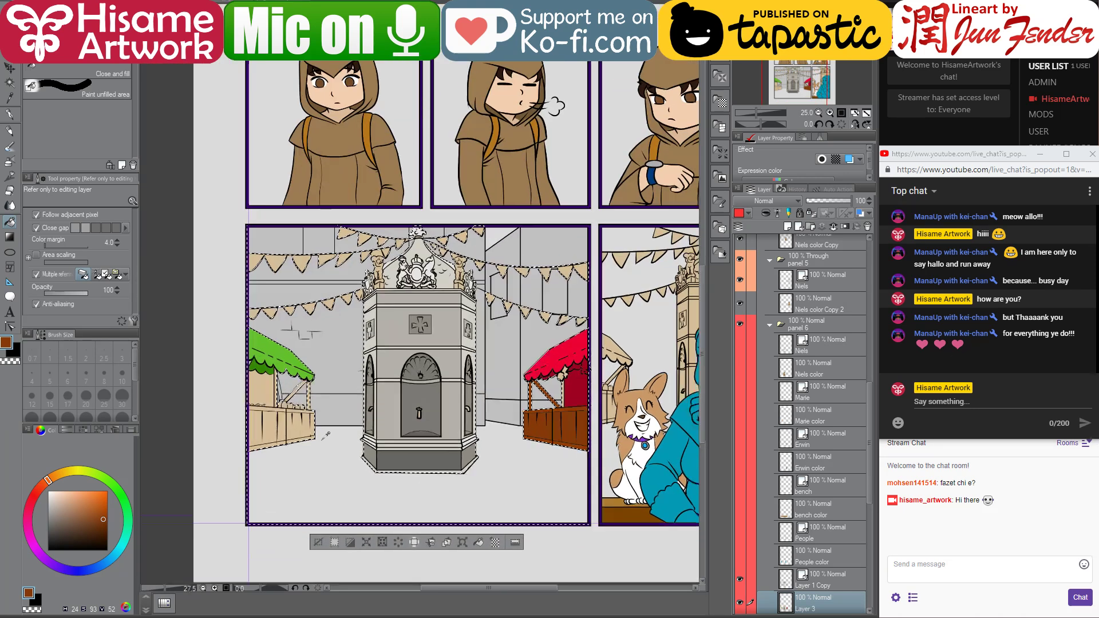
scroll(325, 436, "up", 4)
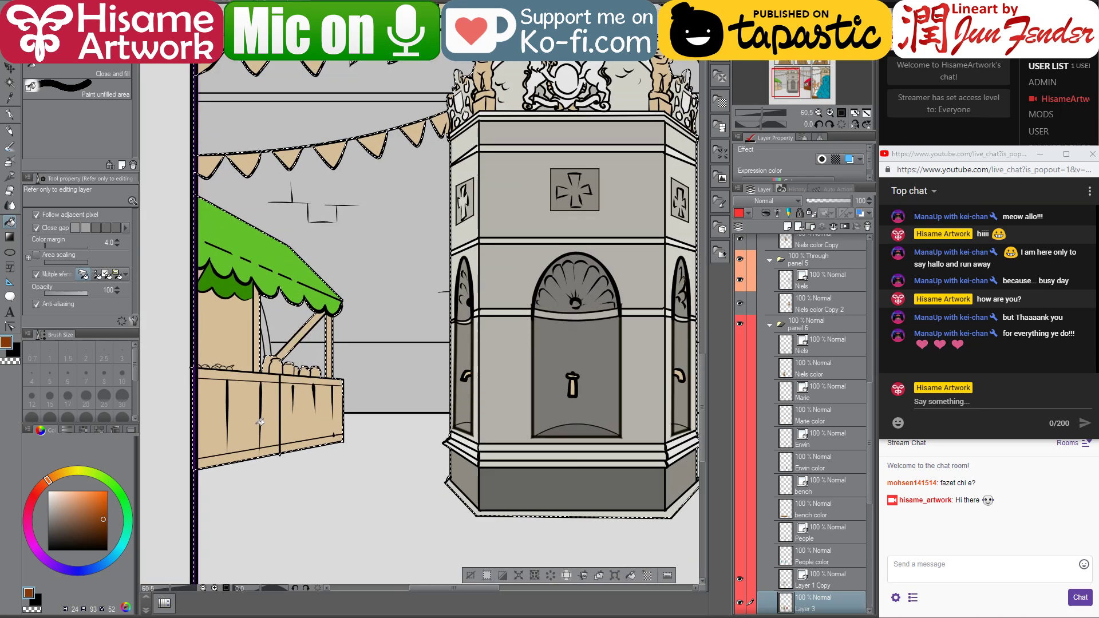
left_click(274, 413)
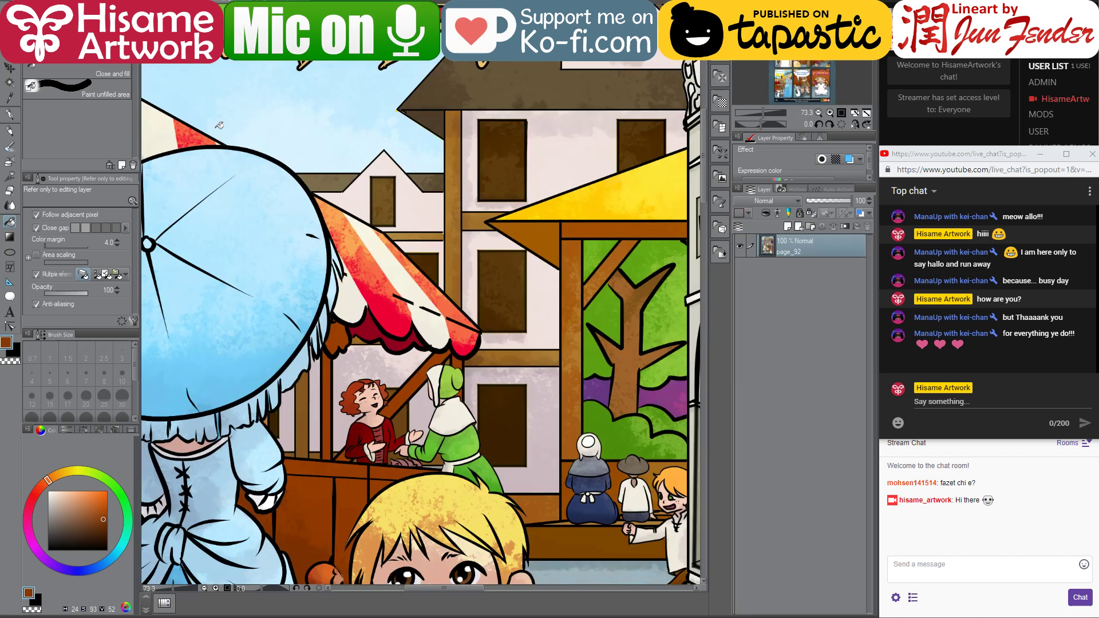
- Fill the green stall's counter trim, posts and brace with brown sampled from page_92, and darken the brown for the shaded wood
left_click(321, 487, "alt")
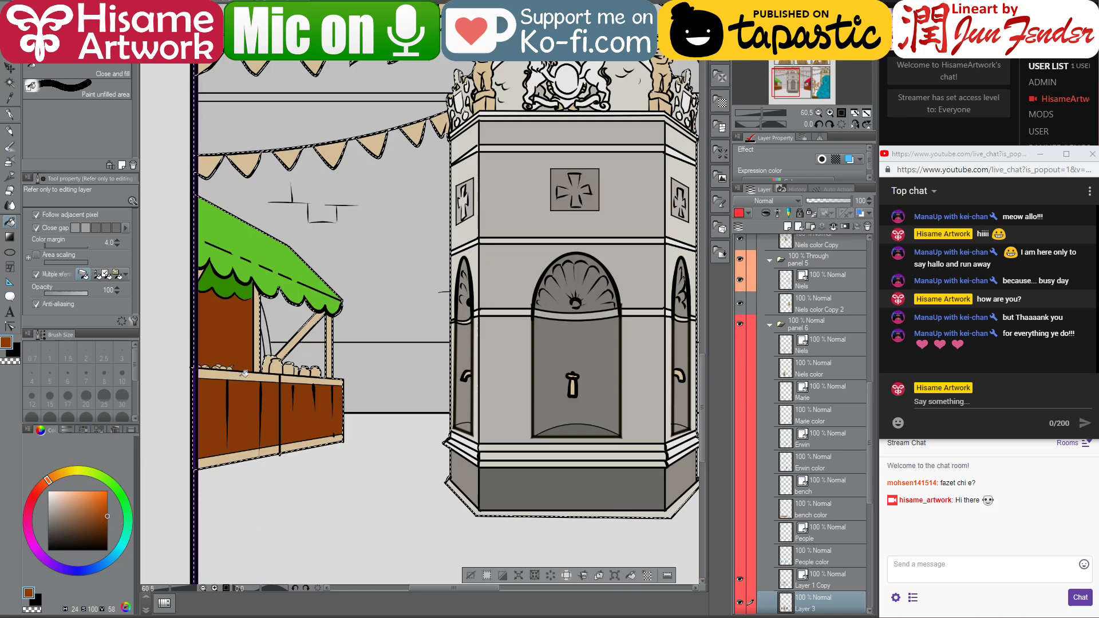
left_click(245, 373)
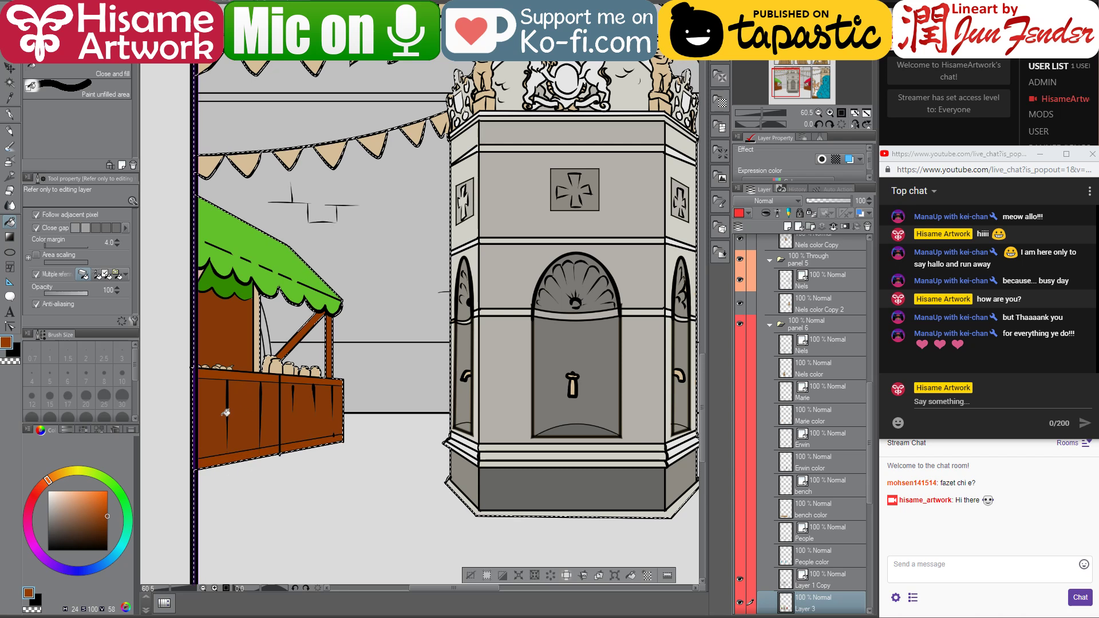
left_click(107, 525)
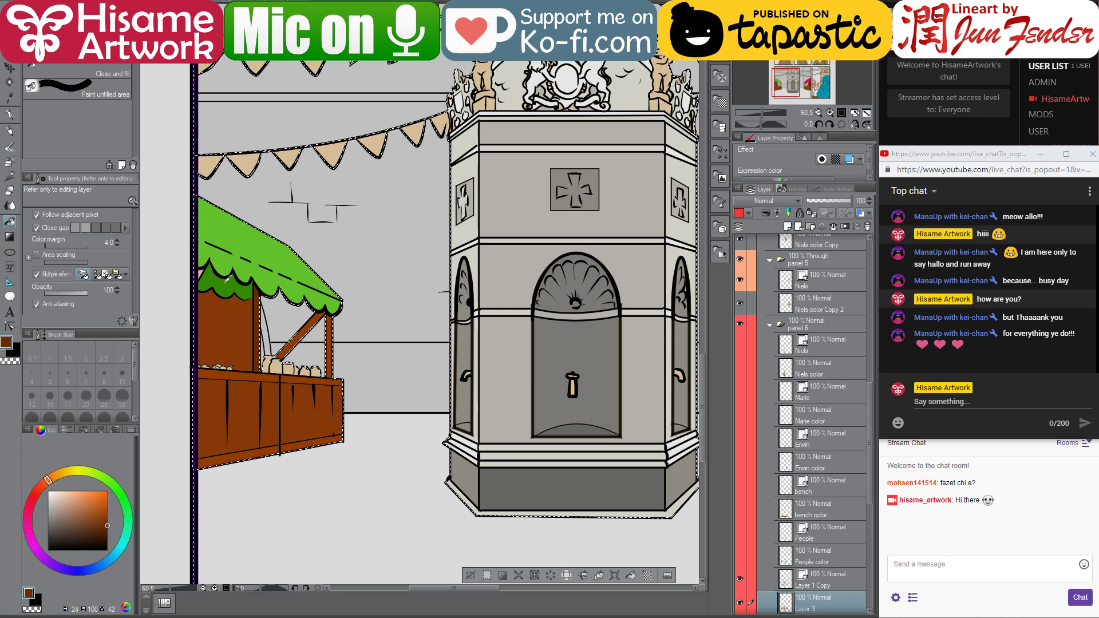
- Sample the awning's dark green, fill the green stall's back wall with it, and darken the green slightly
left_click(228, 278, "alt")
left_click(220, 322)
left_click_drag(119, 518, 117, 524)
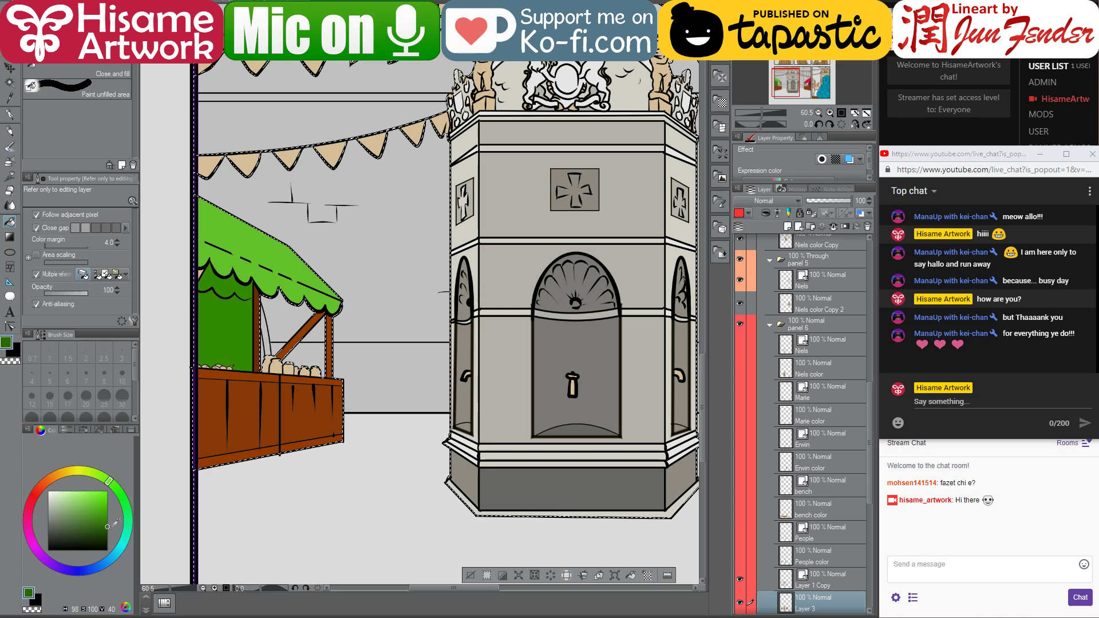
scroll(182, 464, "down", 5)
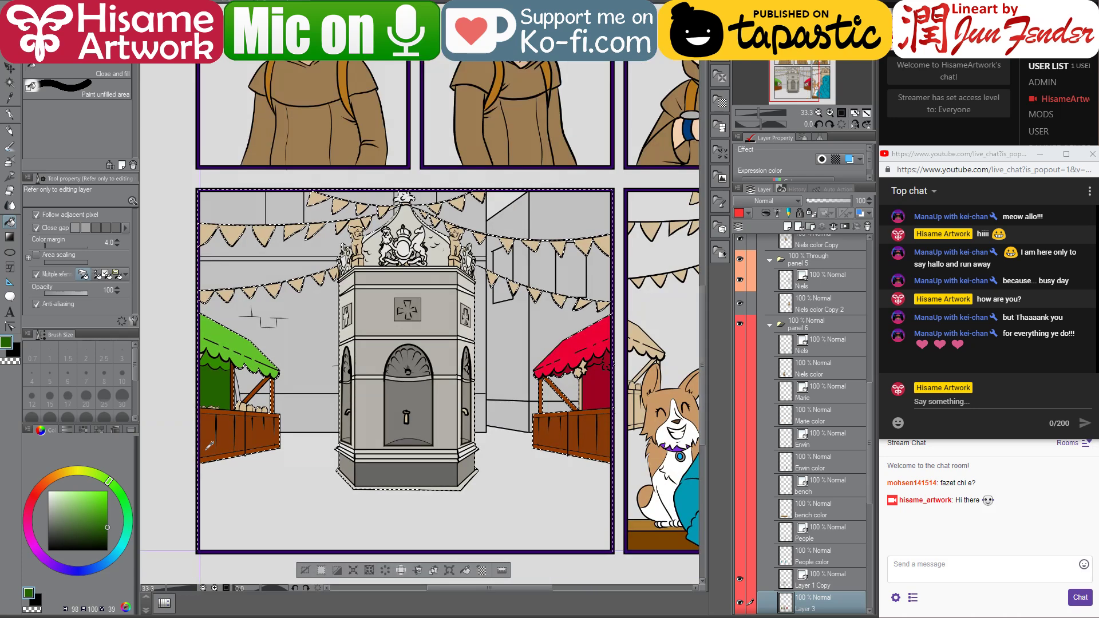
scroll(261, 431, "up", 5)
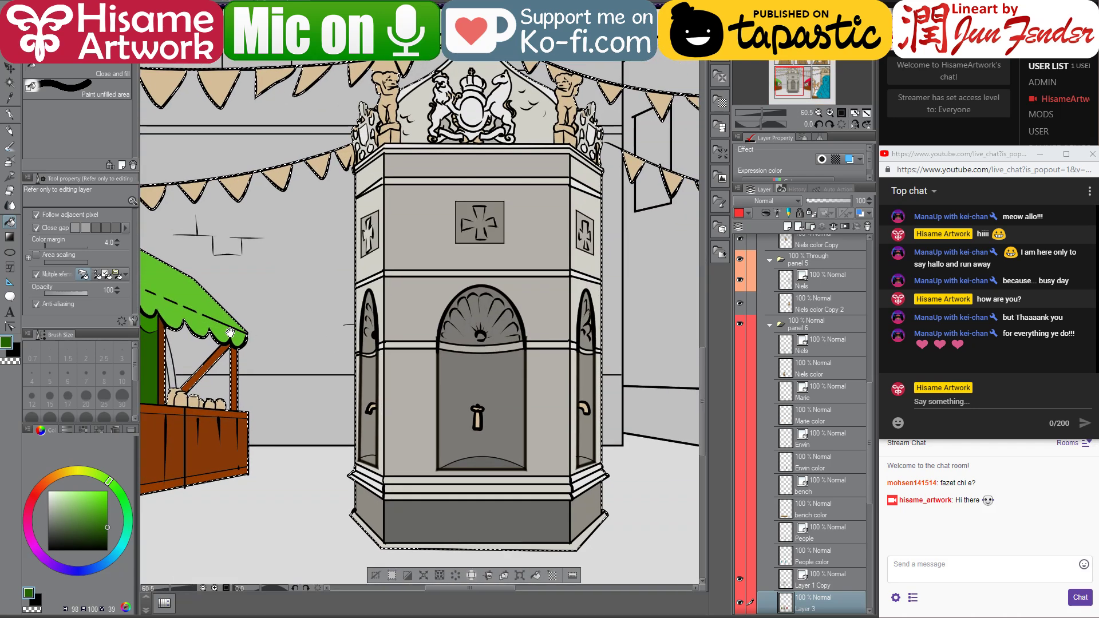
left_click_drag(458, 338, 163, 328)
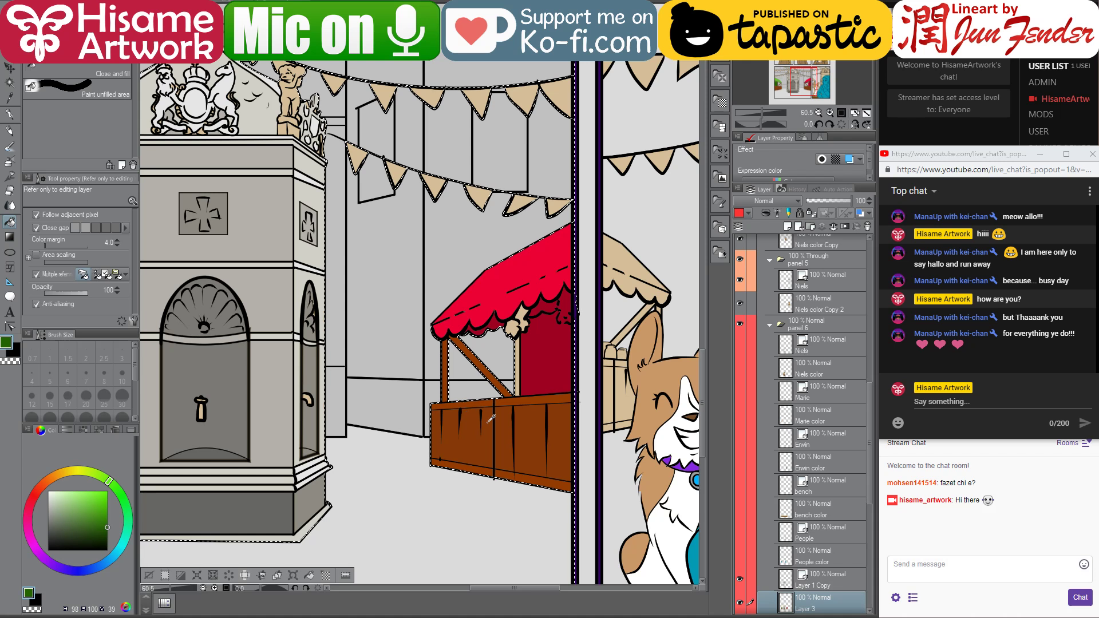
- Sample a wood brown from page_92, adjust it to H 18, S 75, V 65, and fill part of the bunch hanging under the red awning
left_click(490, 419, "alt")
left_click(106, 523)
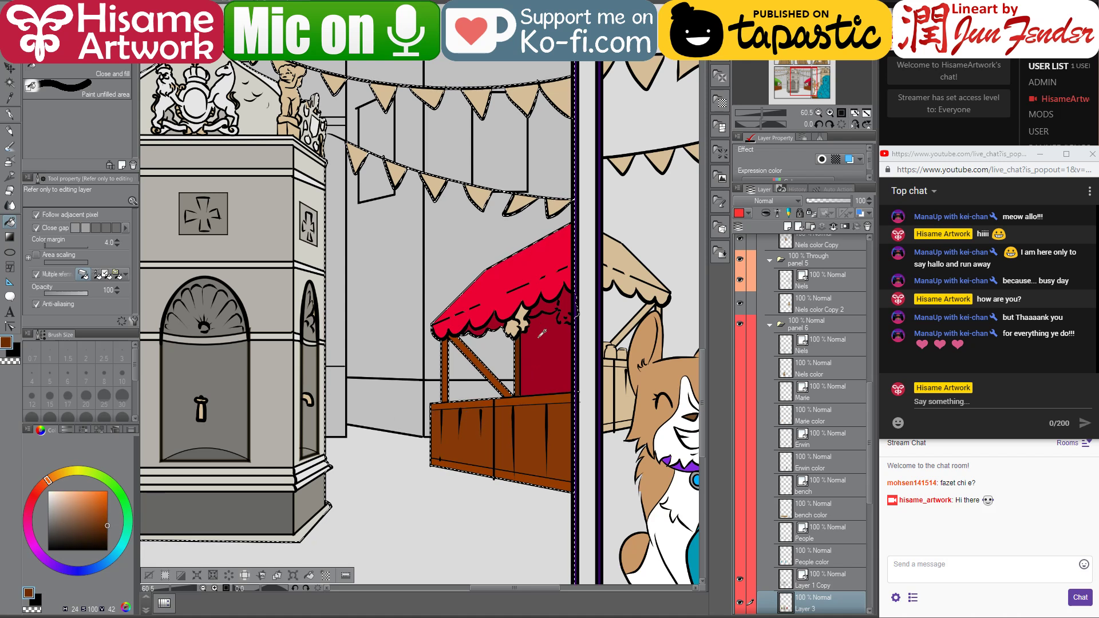
left_click(542, 332, "alt")
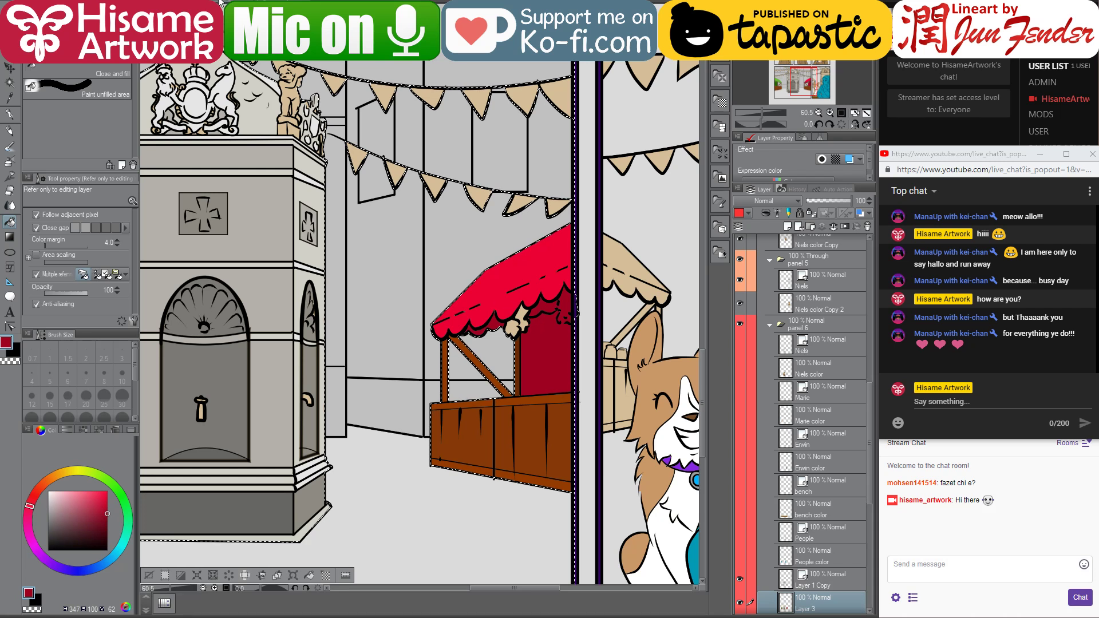
left_click(220, 3)
left_click(345, 348, "alt")
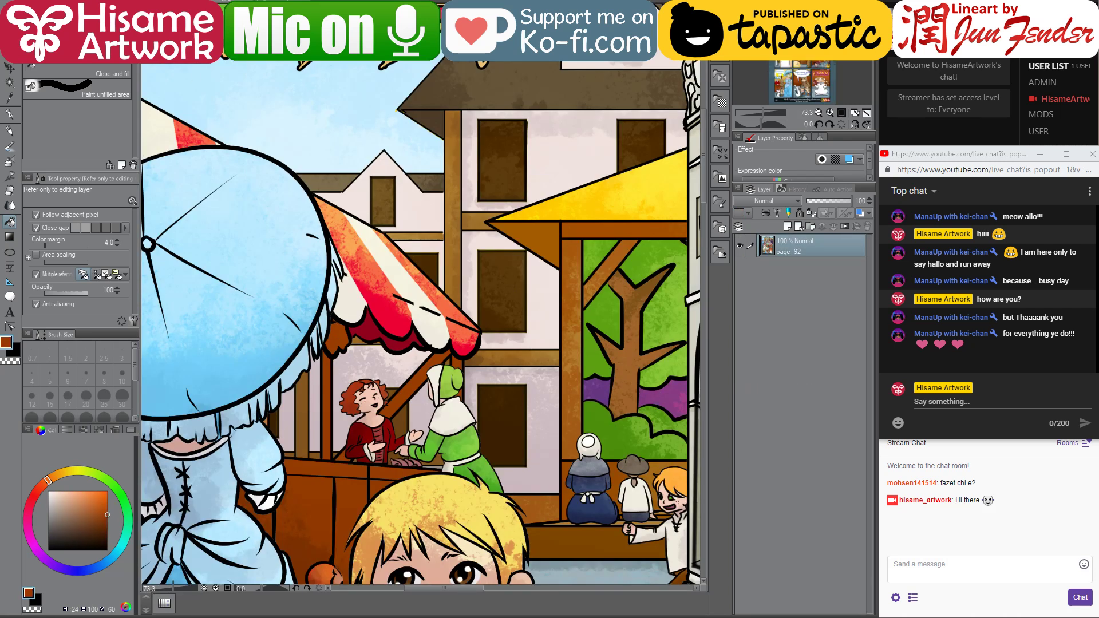
key("ctrl+Tab")
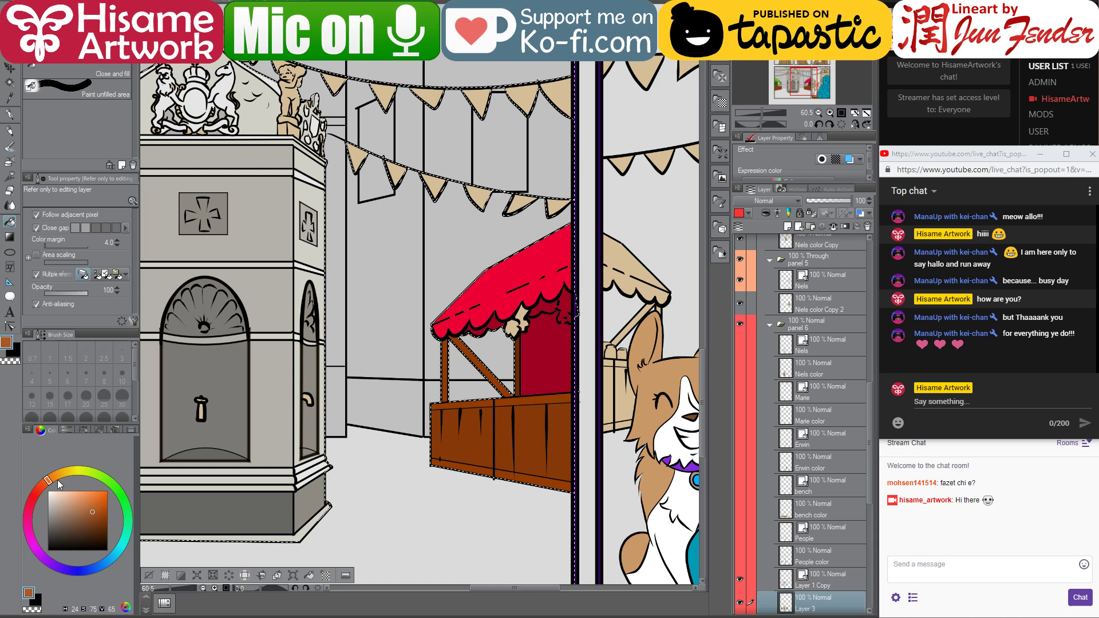
left_click(44, 484)
left_click(92, 511)
left_click(512, 327)
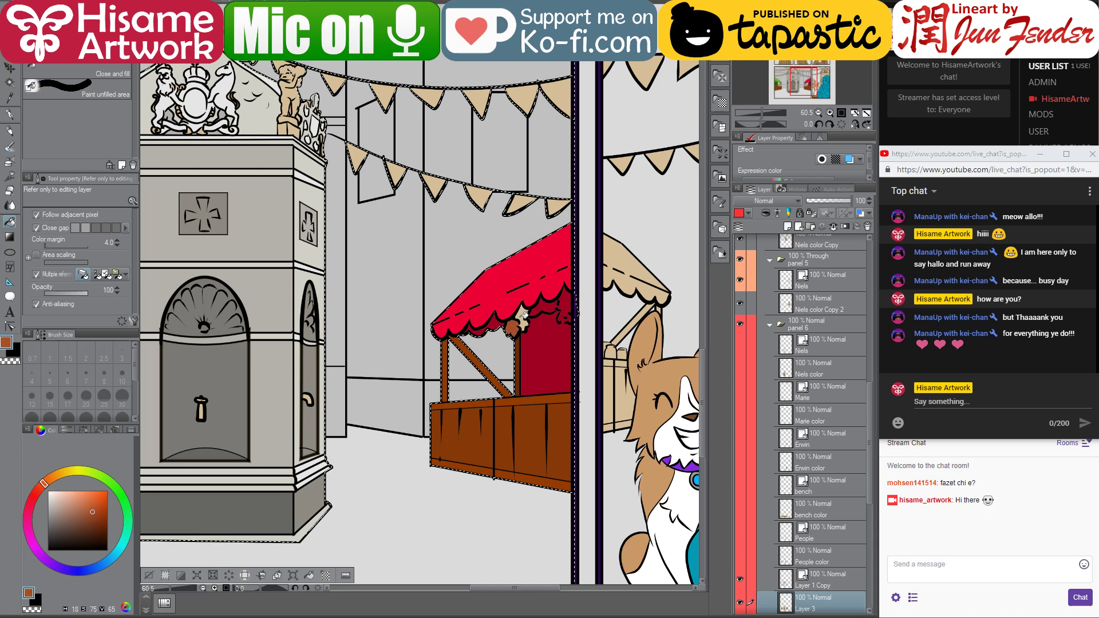
- Change the color to a medium green (H 89, S 75, V 65) and fill the bunch hanging under the red stall's awning
left_click(102, 476)
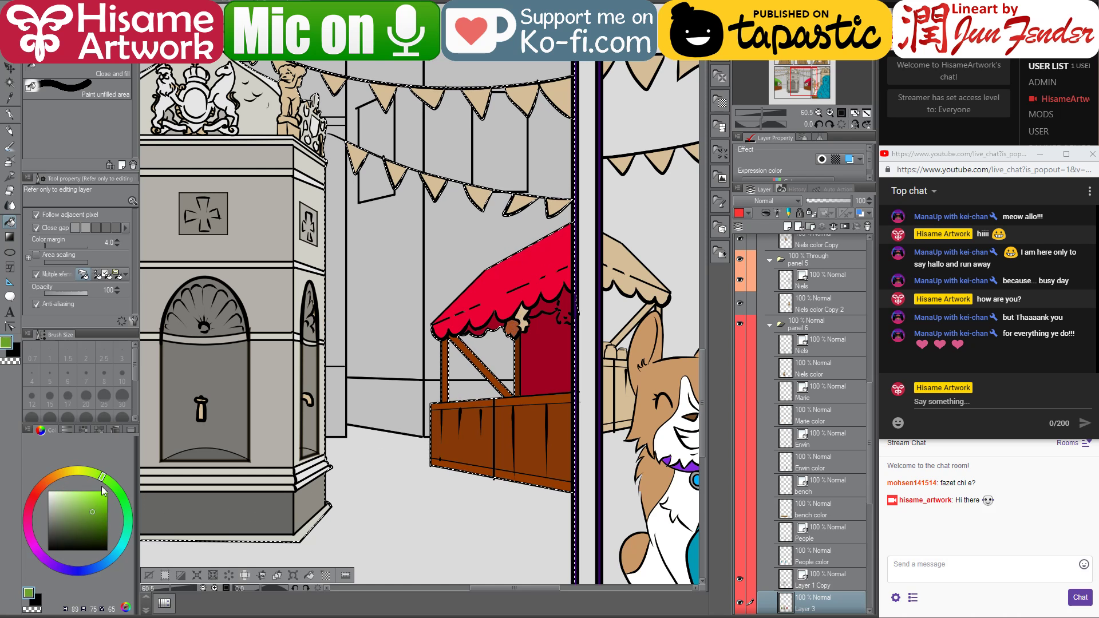
left_click(519, 327)
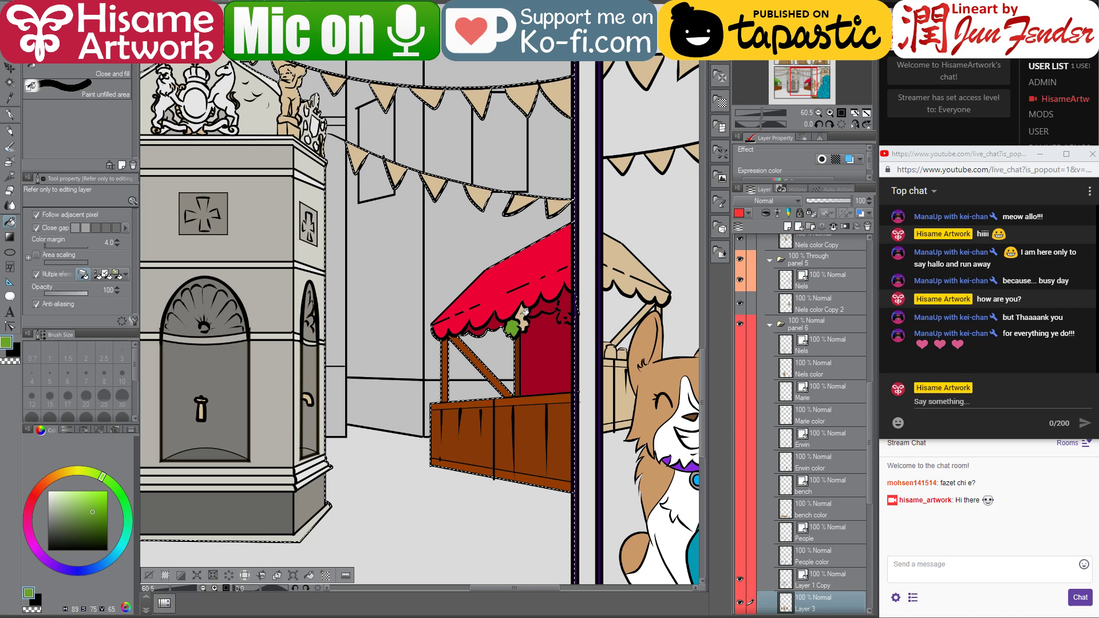
left_click(523, 313)
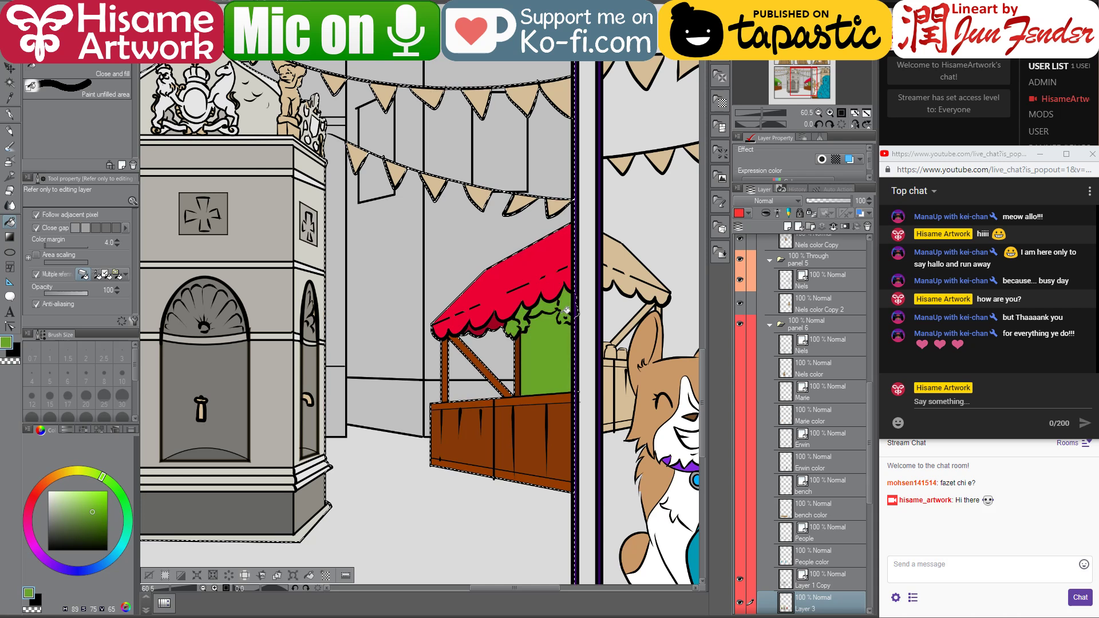
- Hide Layer 1 Copy and Layer 3 to check panel 6's bare background, and show all of the panel's layers again
scroll(608, 464, "down", 5)
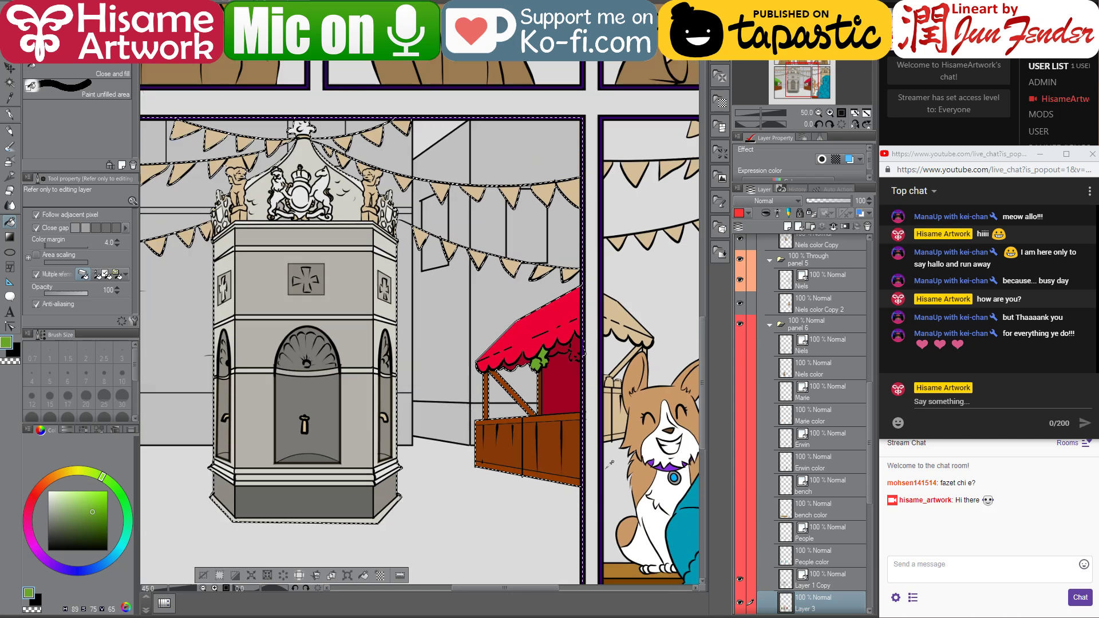
scroll(347, 342, "up", 4)
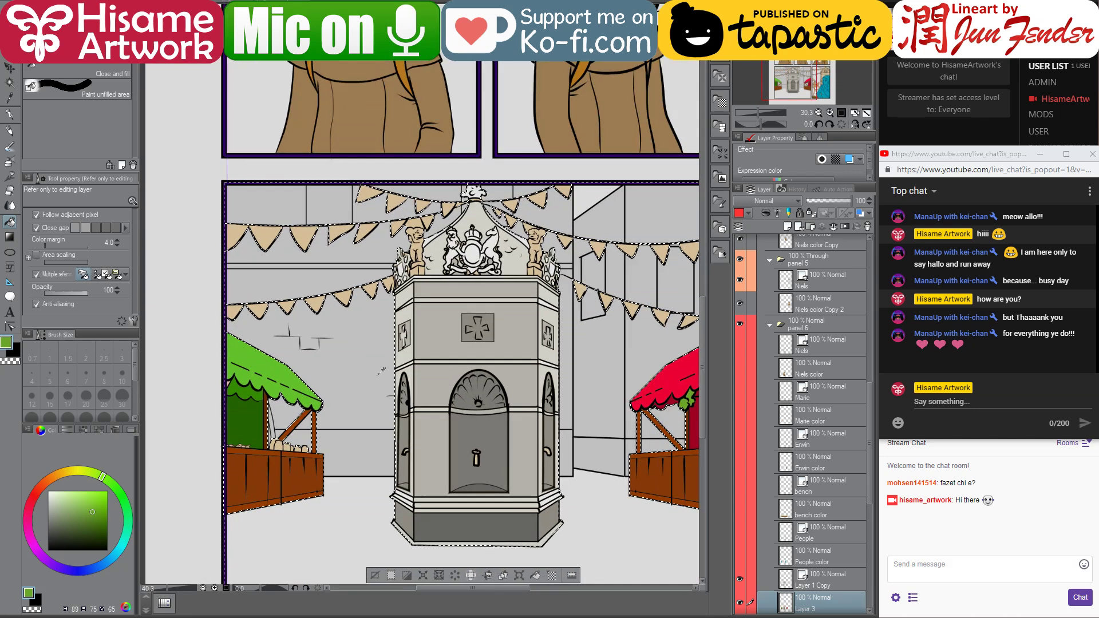
scroll(346, 342, "down", 1)
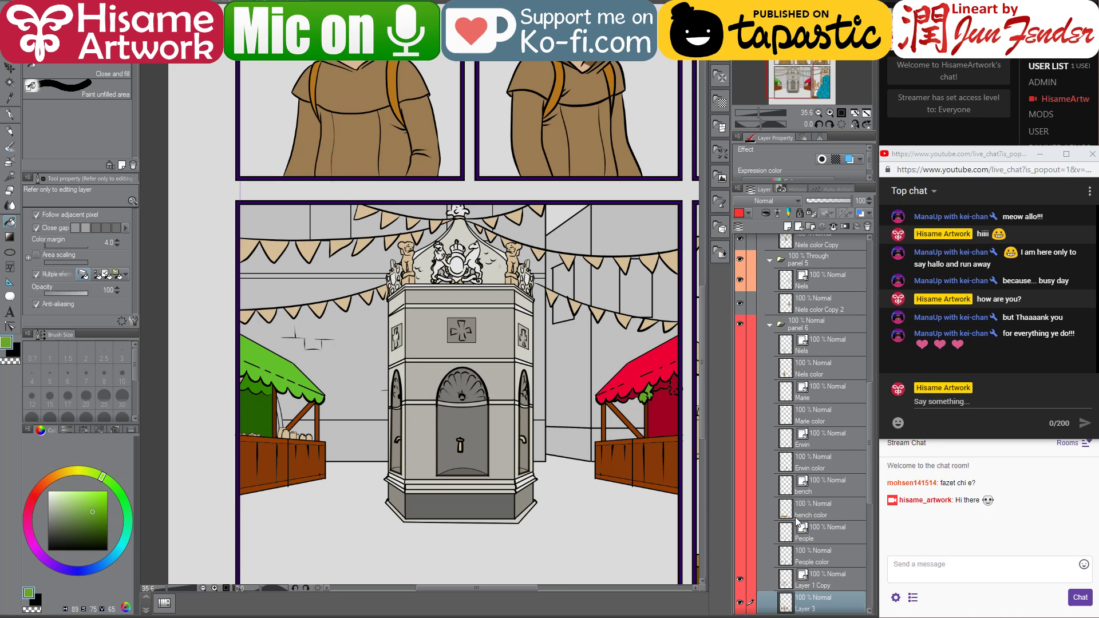
scroll(797, 521, "down", 3)
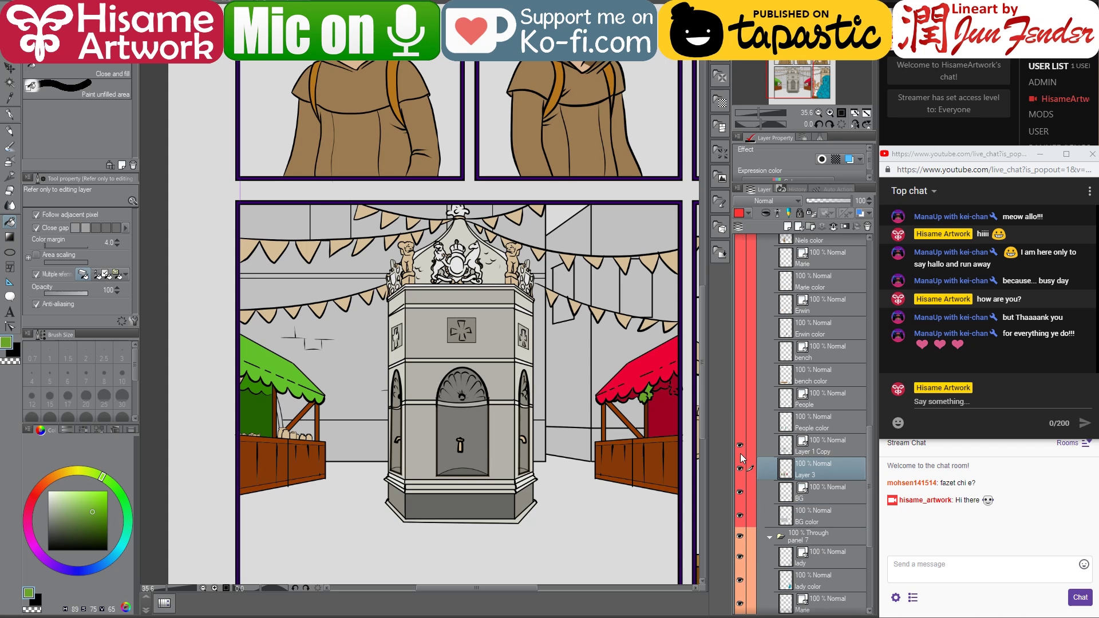
left_click_drag(739, 447, 736, 470)
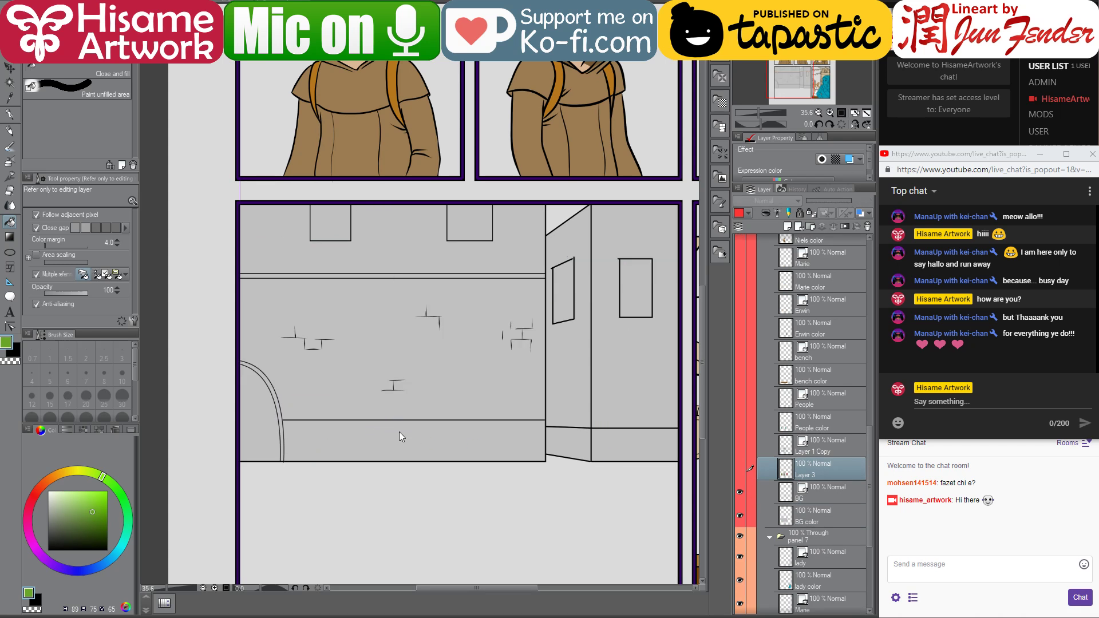
left_click(395, 437, "ctrl+shift")
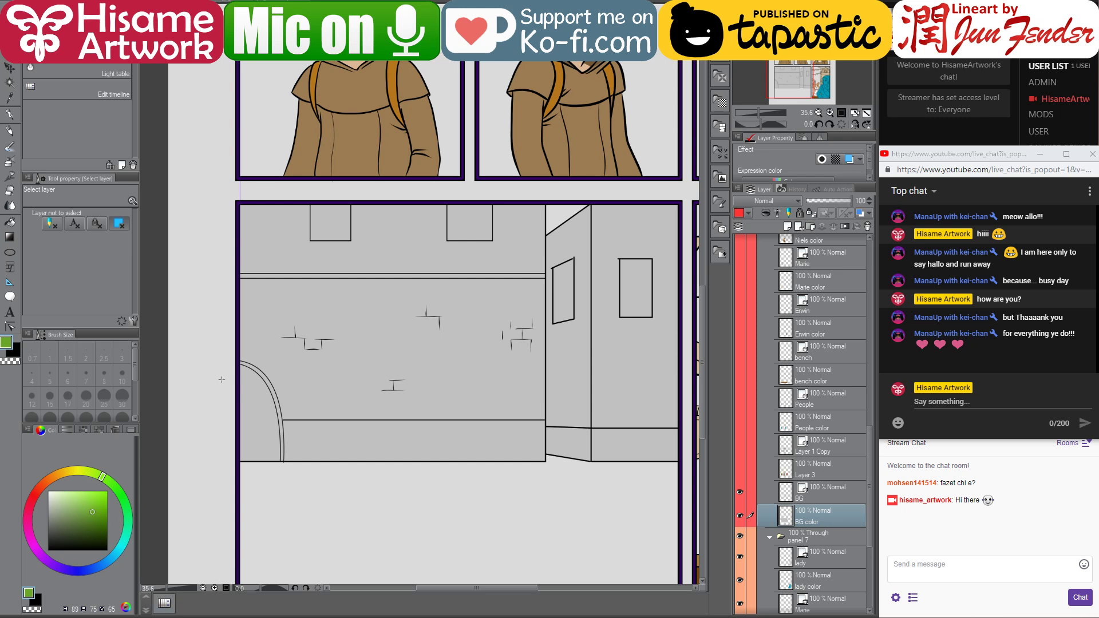
left_click_drag(464, 337, 394, 308)
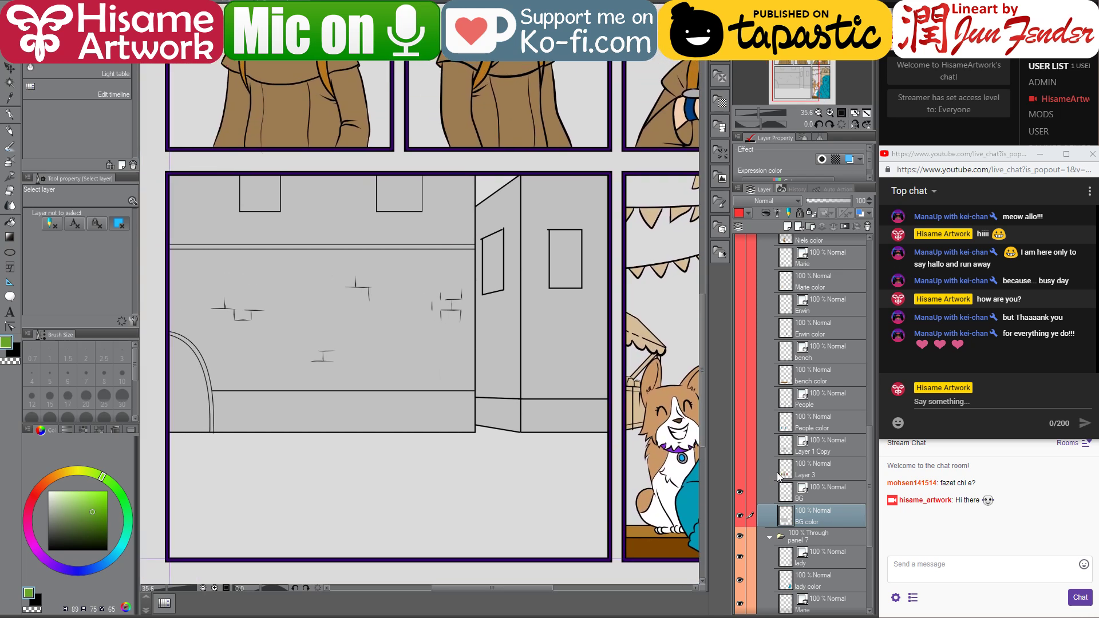
scroll(777, 473, "up", 3)
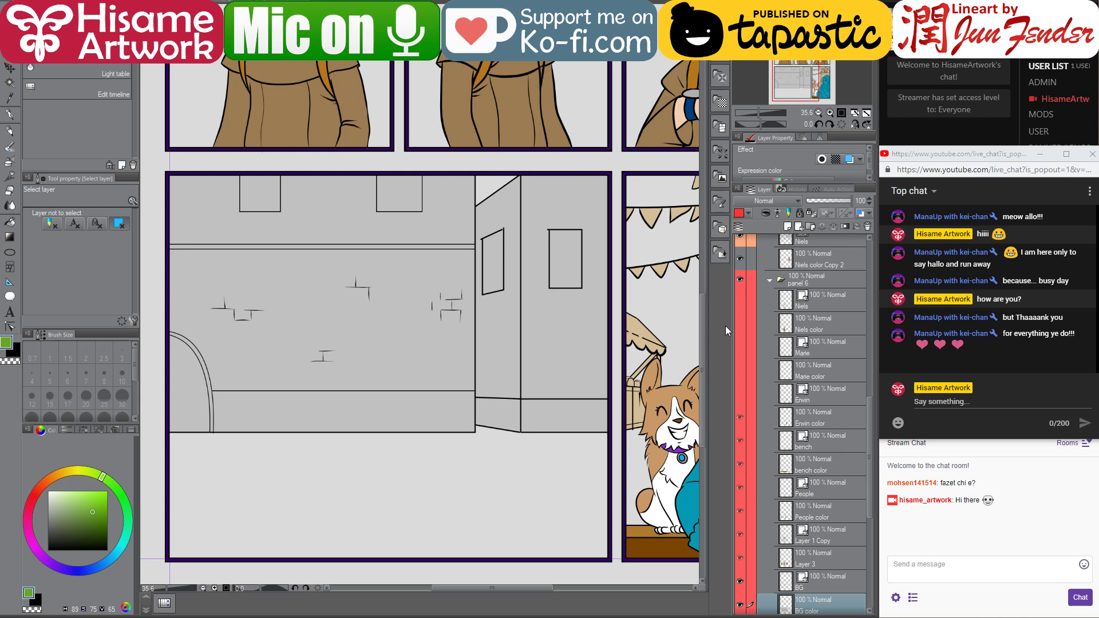
scroll(332, 463, "down", 3)
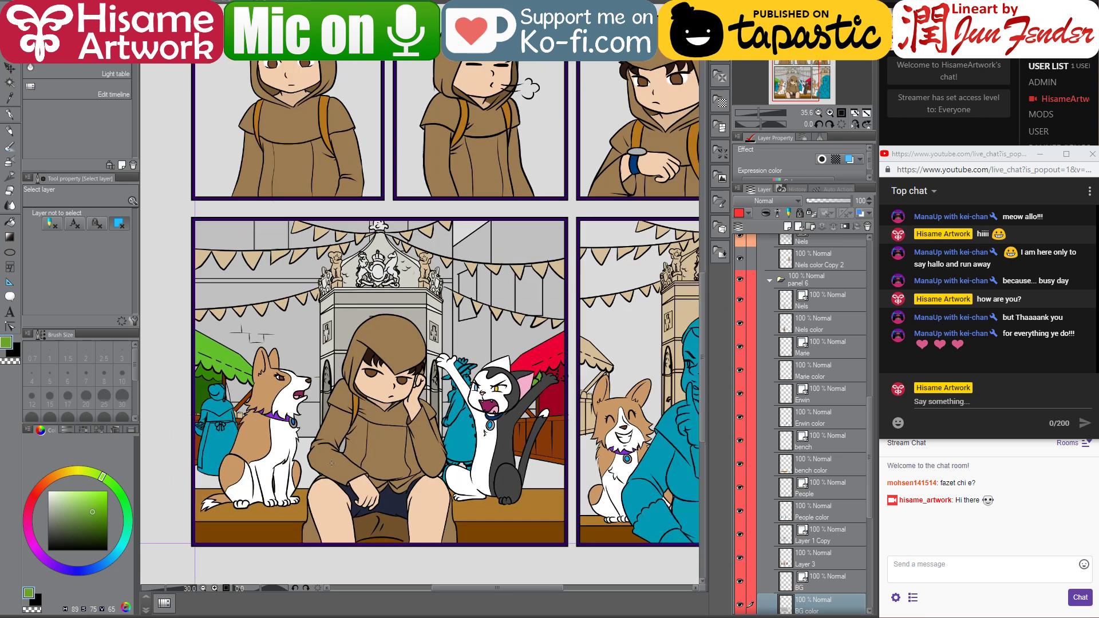
- Select the BG and BG color layers of panel 7 and delete them
scroll(567, 453, "up", 1)
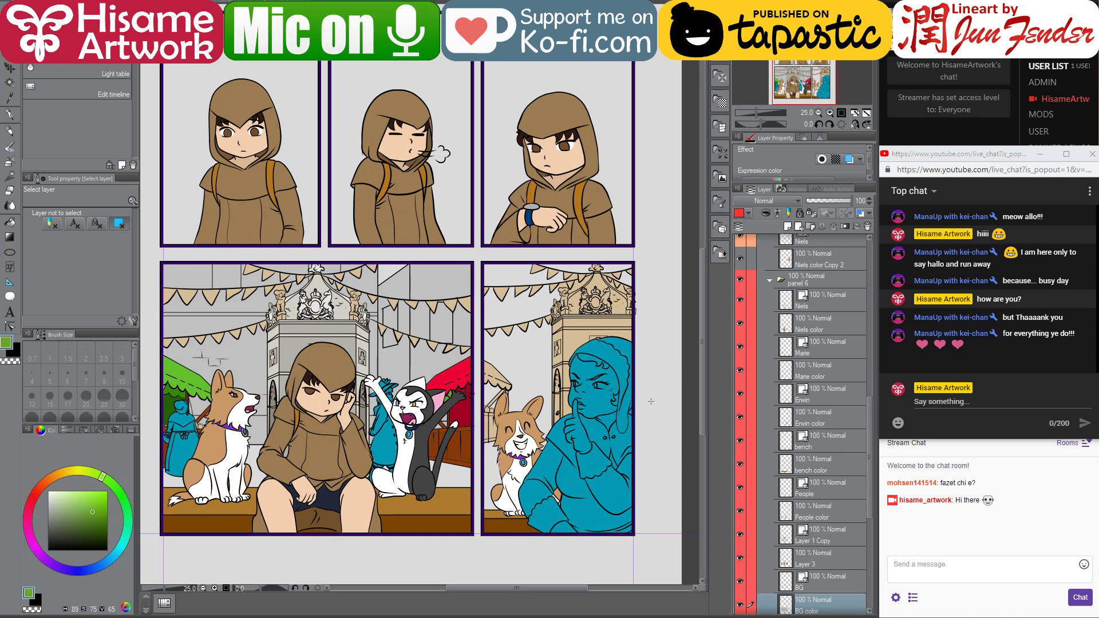
left_click(573, 339)
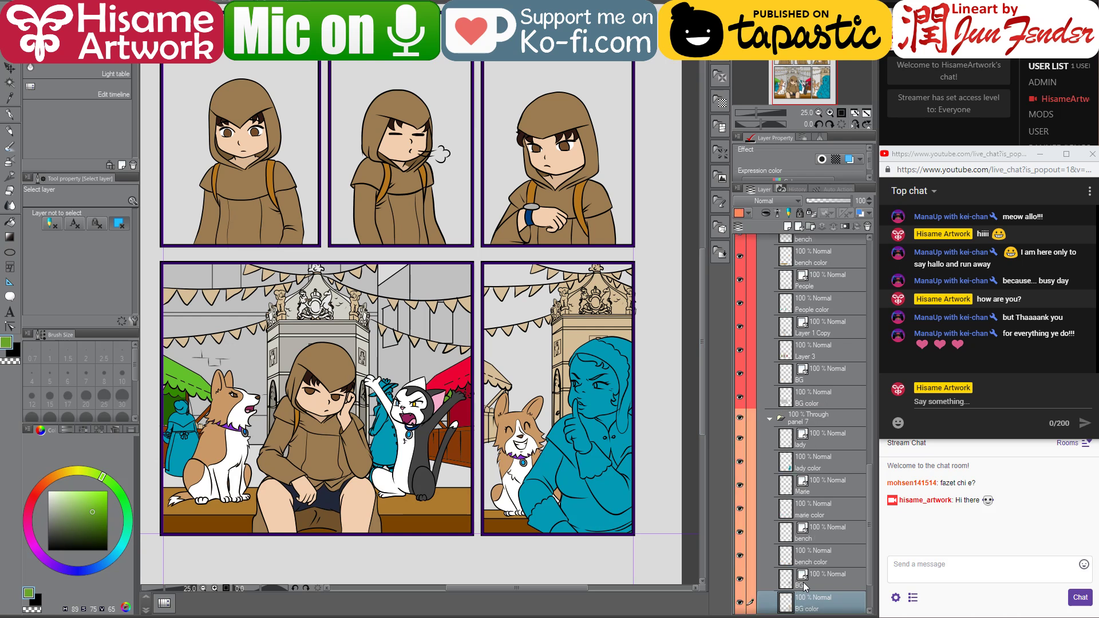
left_click(820, 585, "ctrl")
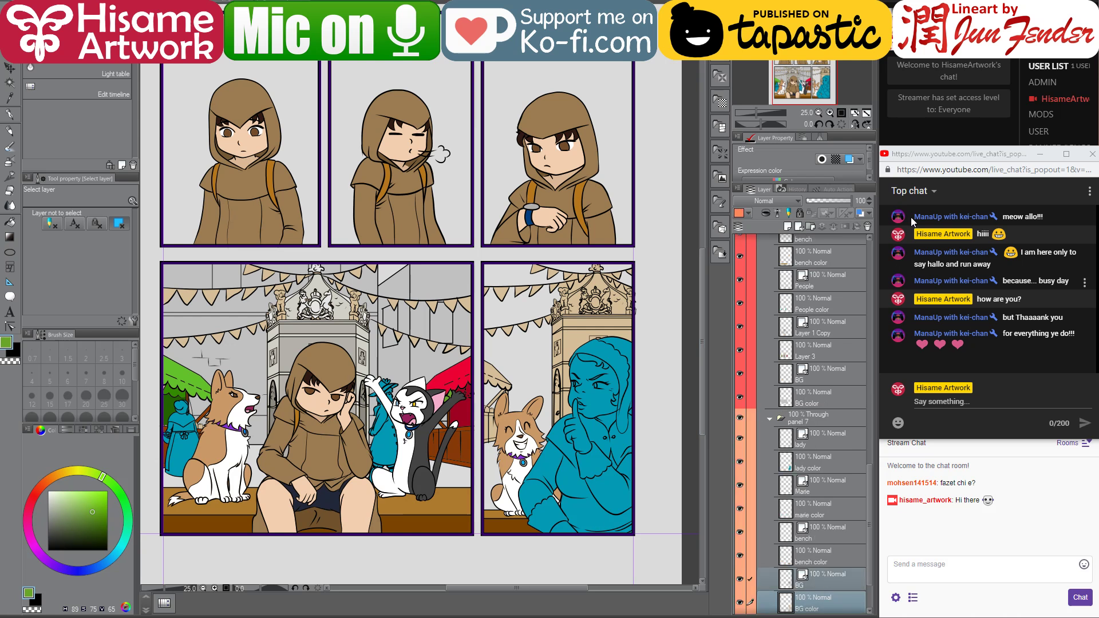
left_click(867, 228)
left_click(550, 200)
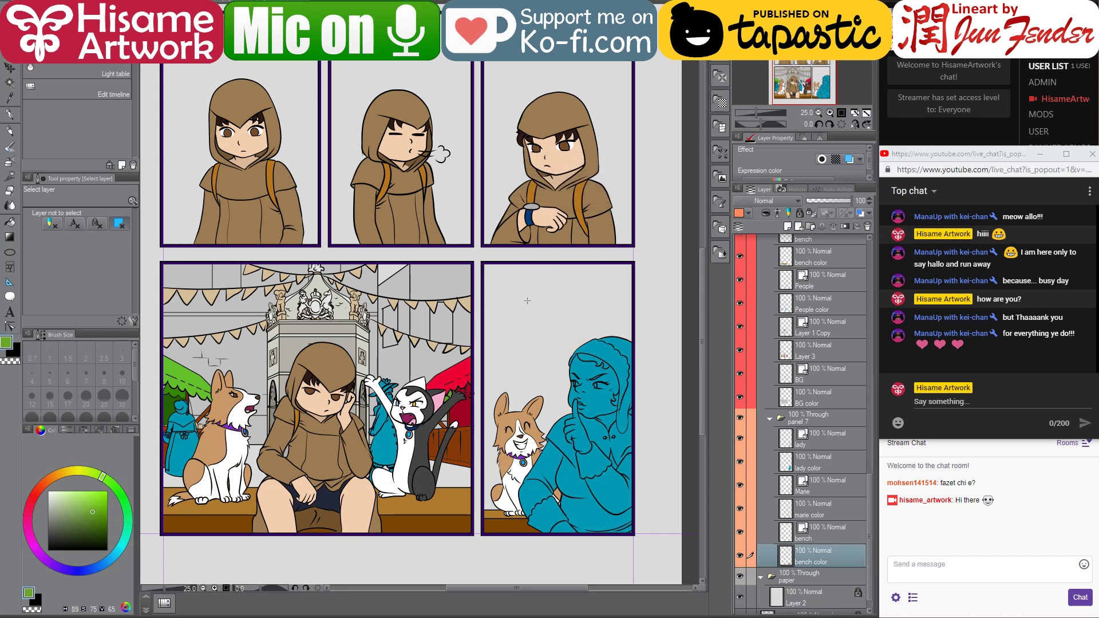
- Hide the main character and bench layers in panel 6, keep the background people visible, and select the People color layer
left_click(9, 113)
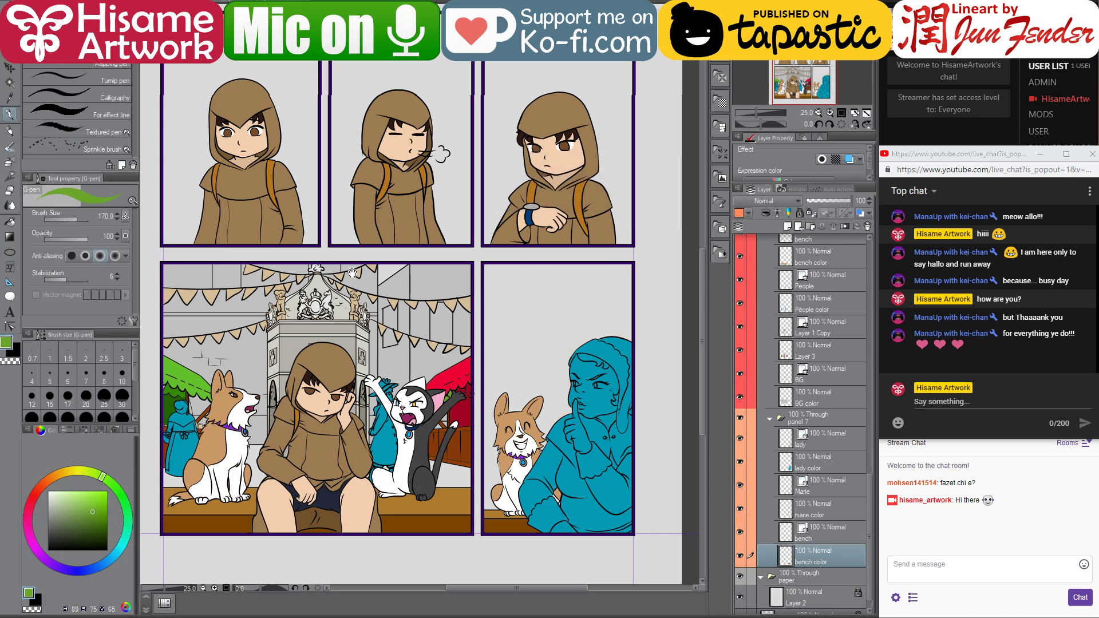
left_click_drag(348, 284, 439, 293)
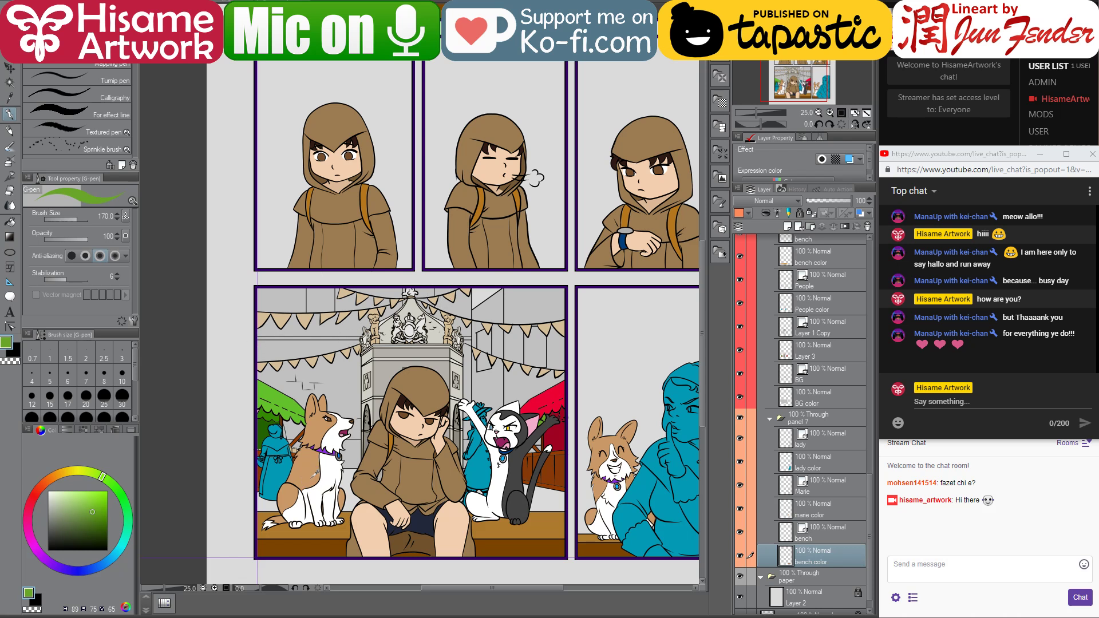
scroll(311, 475, "up", 1)
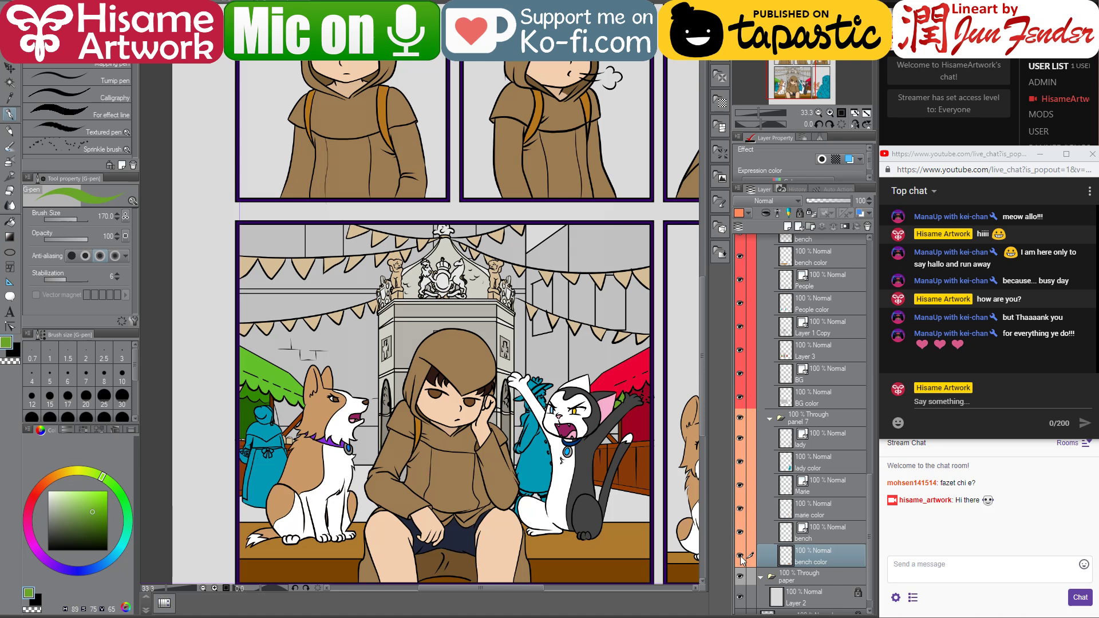
scroll(836, 372, "up", 5)
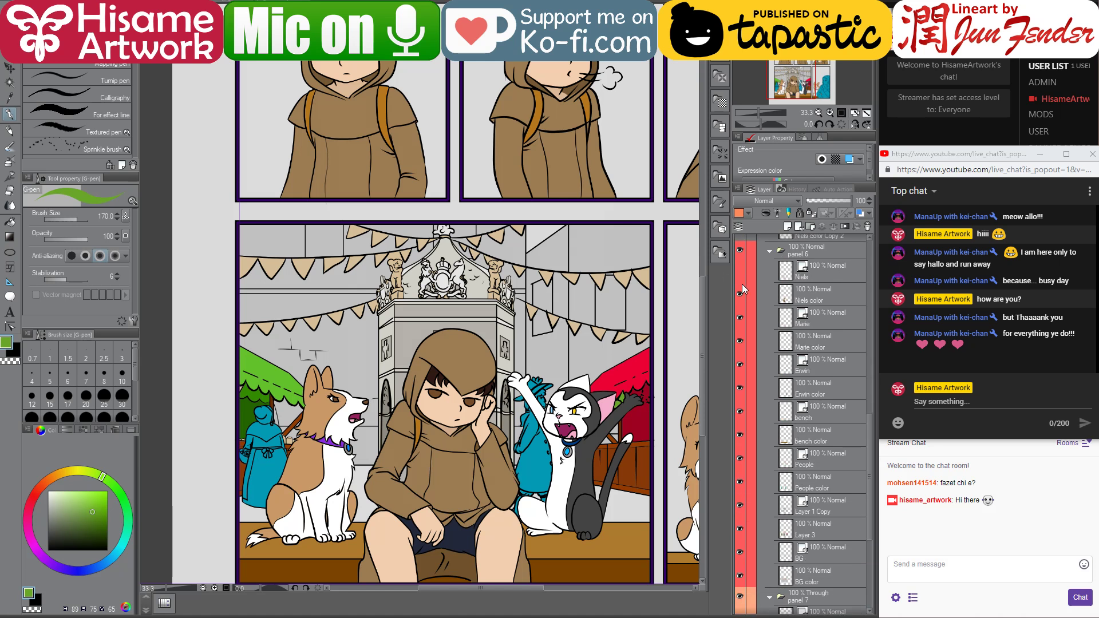
left_click(745, 461)
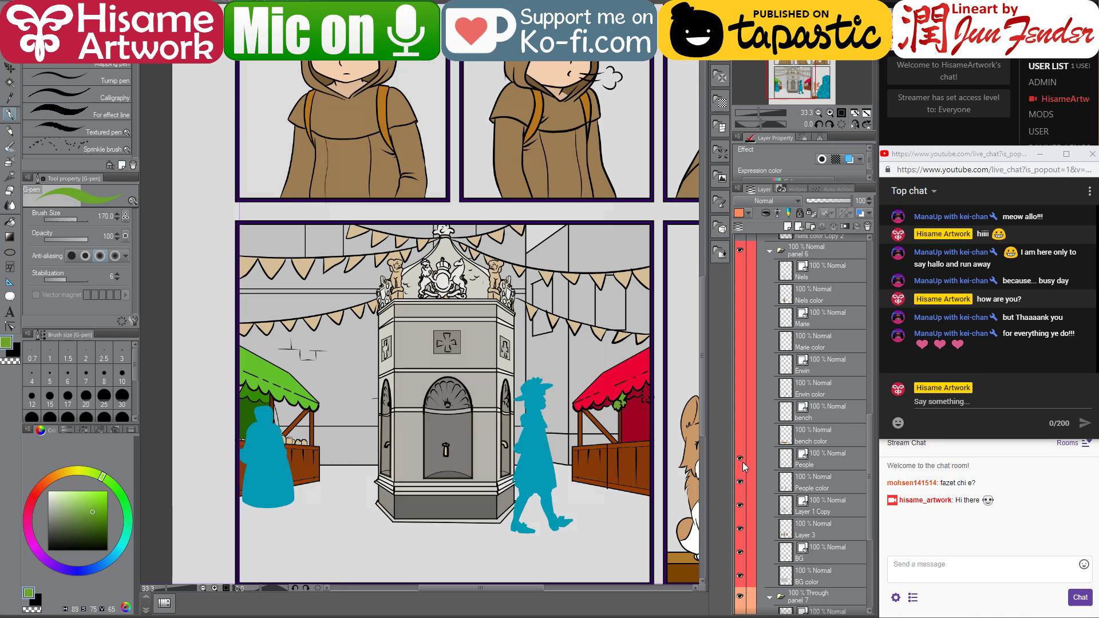
left_click(743, 462)
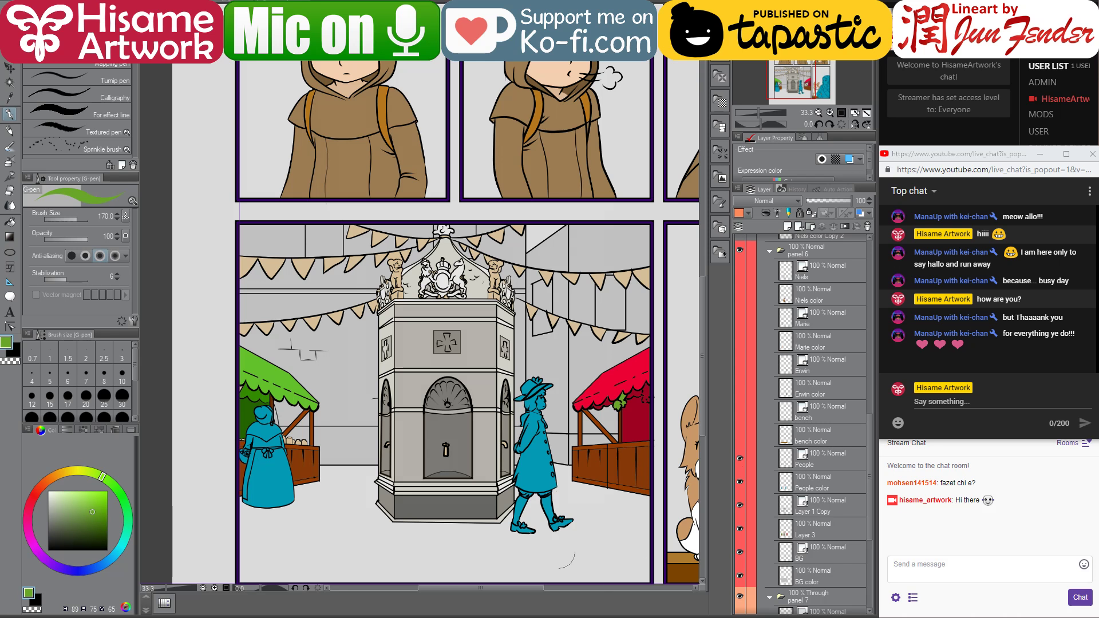
left_click(537, 465, "ctrl+shift")
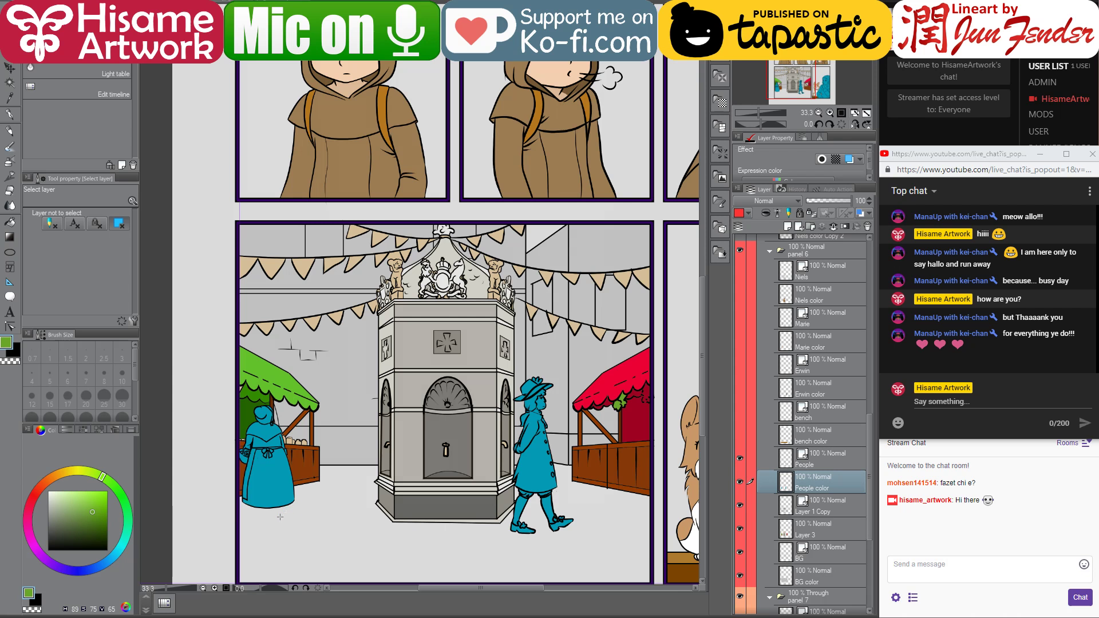
- Select the painted area of the People color layer and paint the walking man bright yellow (H 51, S 100, V 100) with the G-pen
scroll(368, 536, "up", 1)
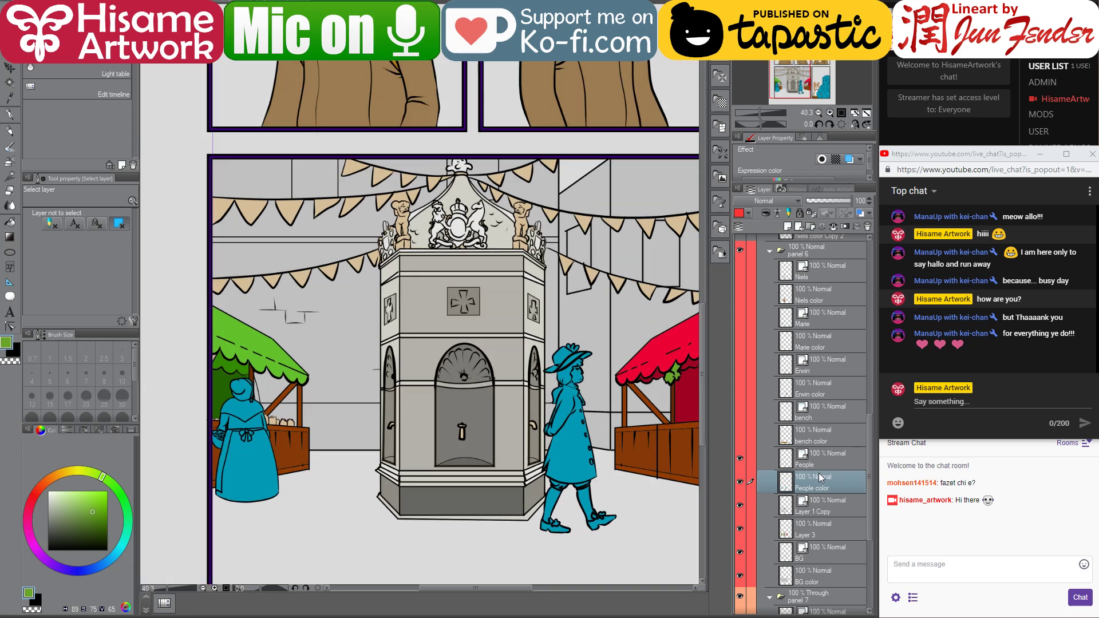
left_click(785, 487, "ctrl")
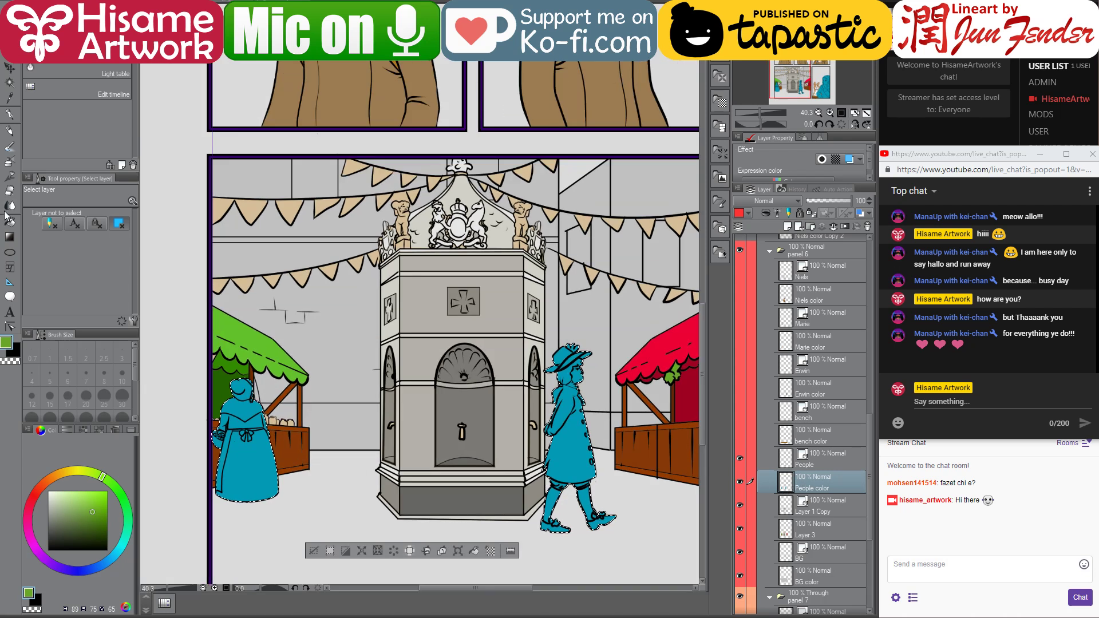
left_click(9, 114)
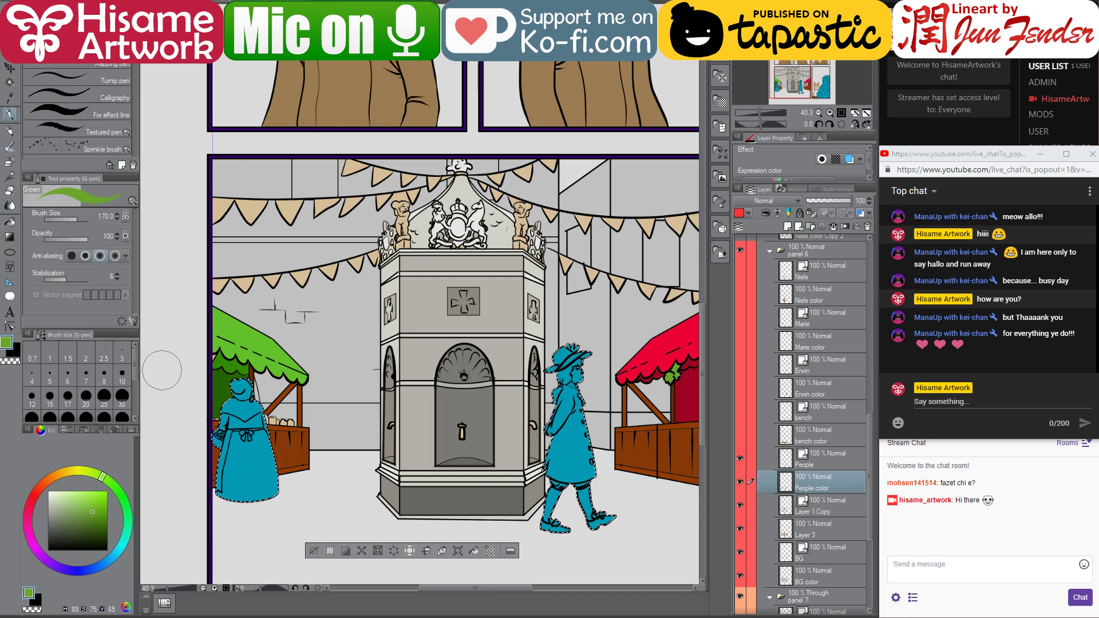
left_click(76, 470)
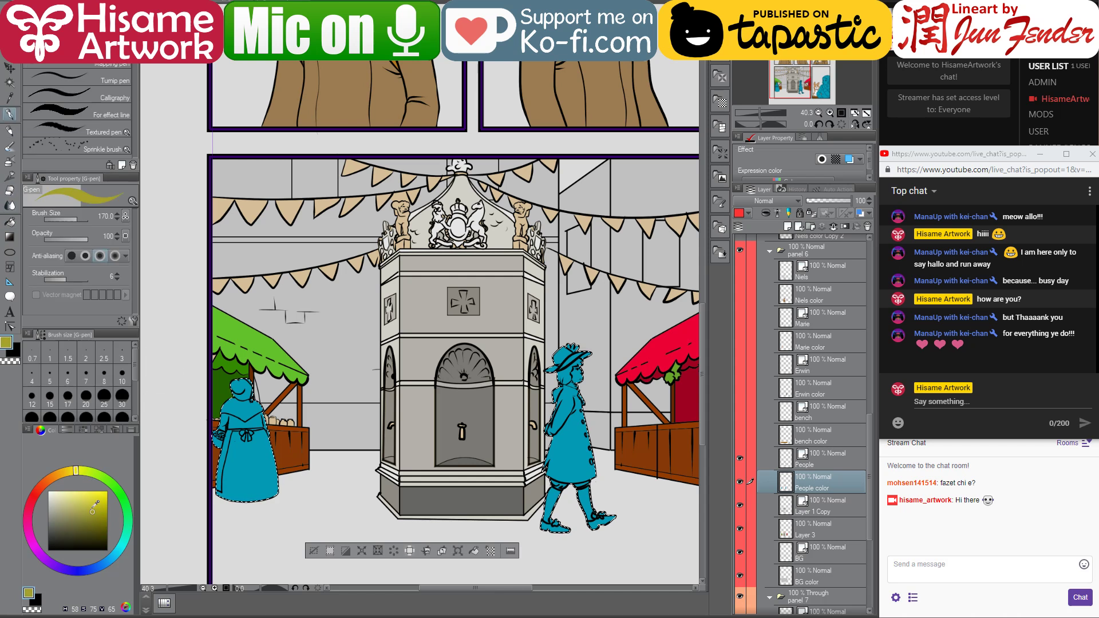
left_click(107, 491)
left_click_drag(77, 473, 70, 471)
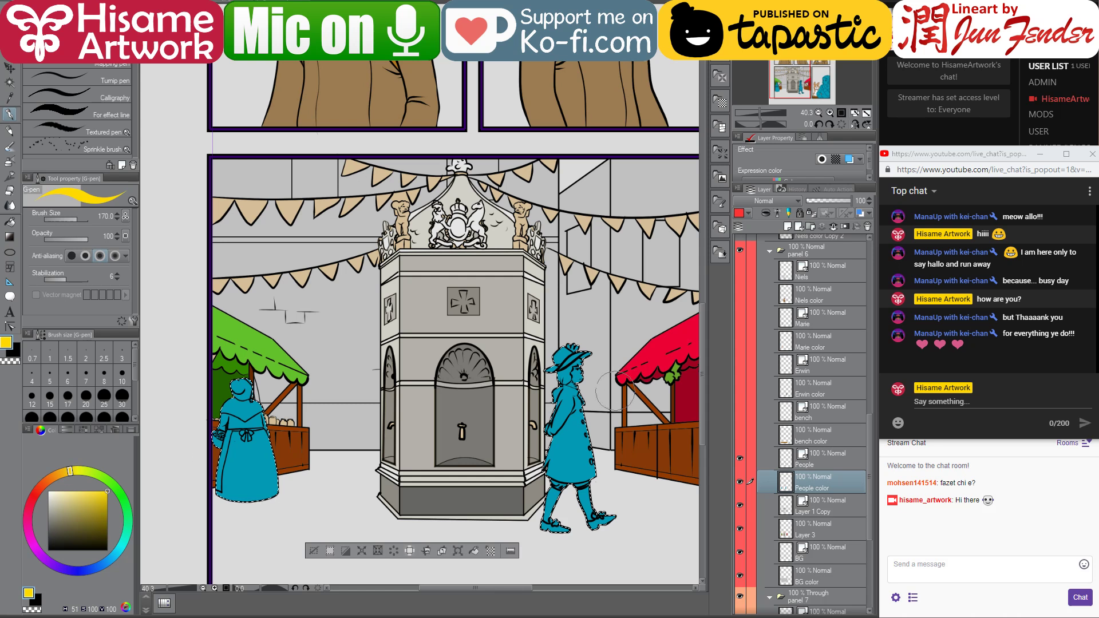
mouse_move(572, 358)
left_mouse_down()
mouse_move(553, 472)
mouse_move(579, 413)
mouse_move(575, 487)
mouse_move(606, 518)
left_mouse_up()
left_click_drag(629, 442, 600, 451)
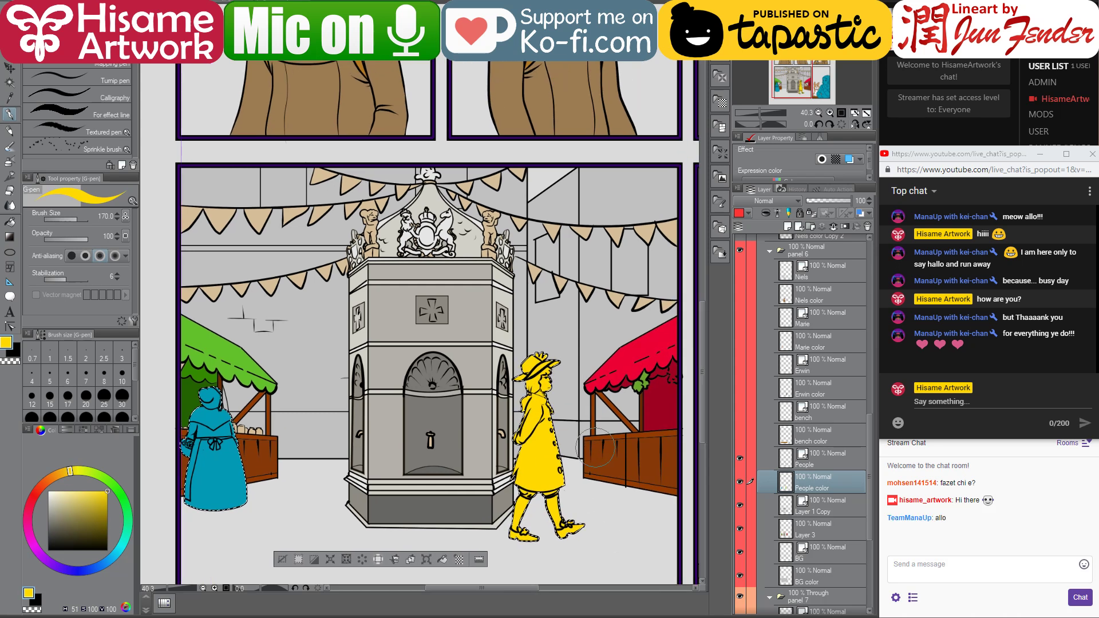
- Send the messages "hi, :)" and "how are you?" in the Twitch stream chat
left_click(985, 566)
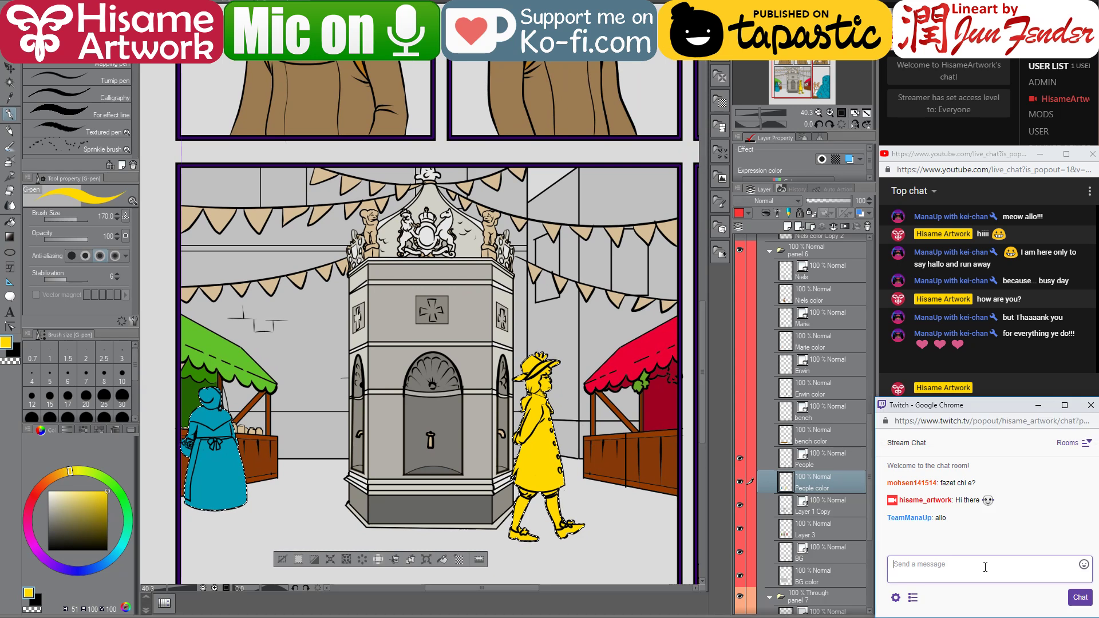
type("hi,")
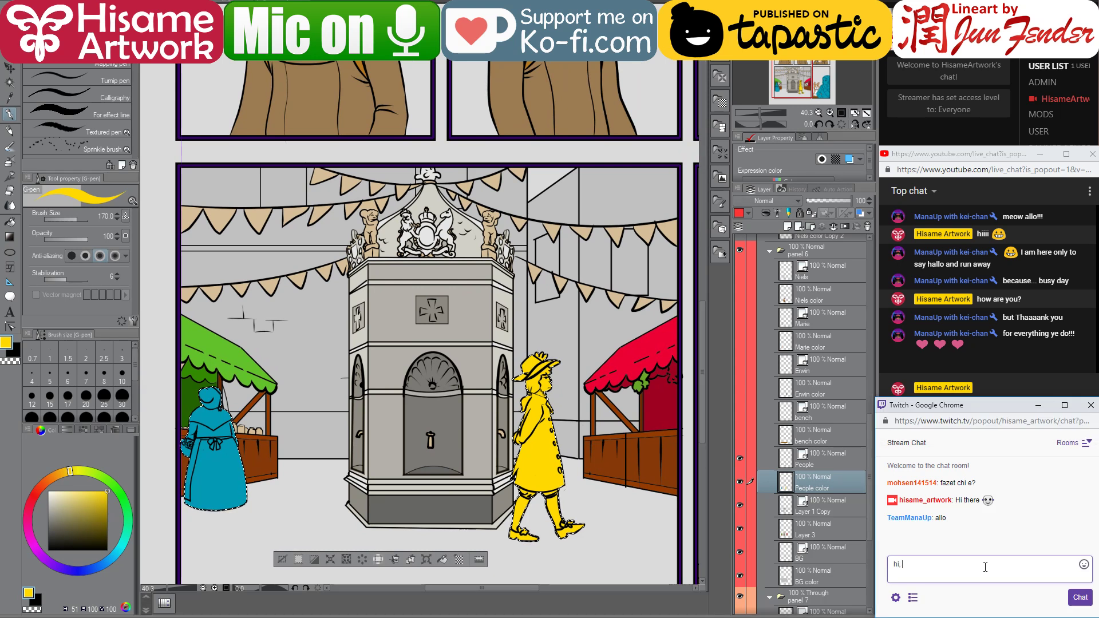
type(" :)")
key("Return")
type("ho")
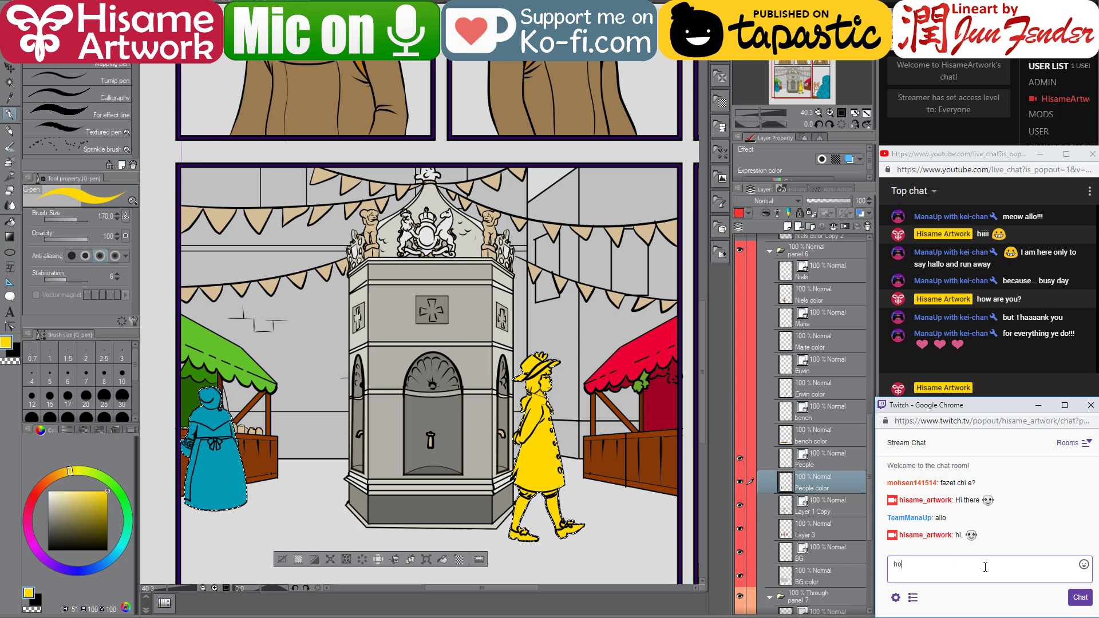
type("w are you?")
key("Return")
left_click(608, 471)
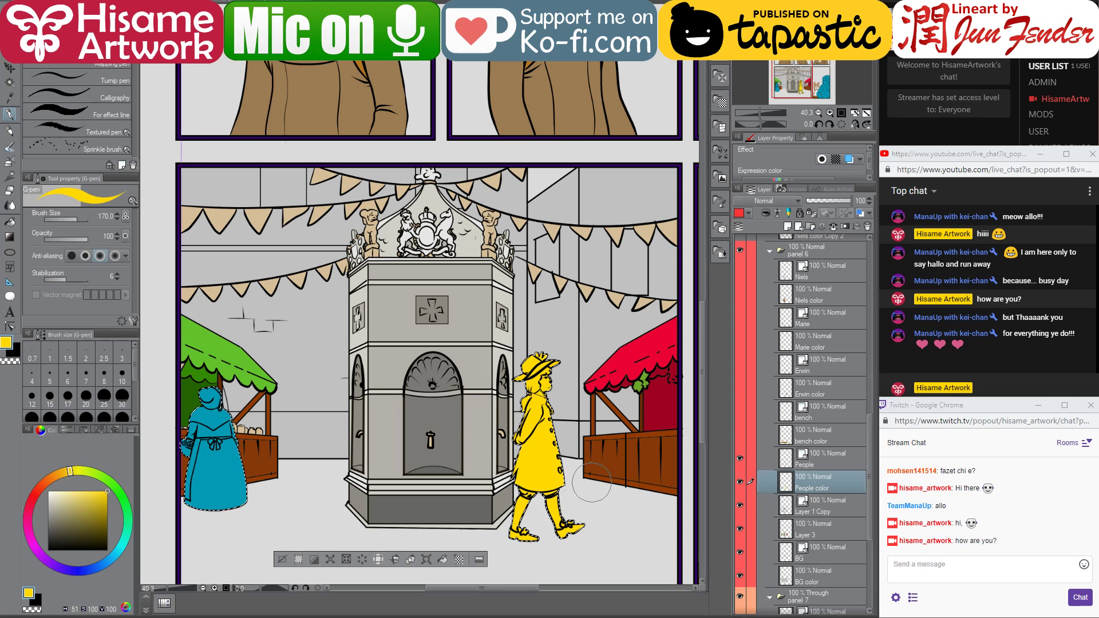
- Post "can you hear me?" in the Twitch stream chat and return to the comic page
scroll(608, 471, "up", 1)
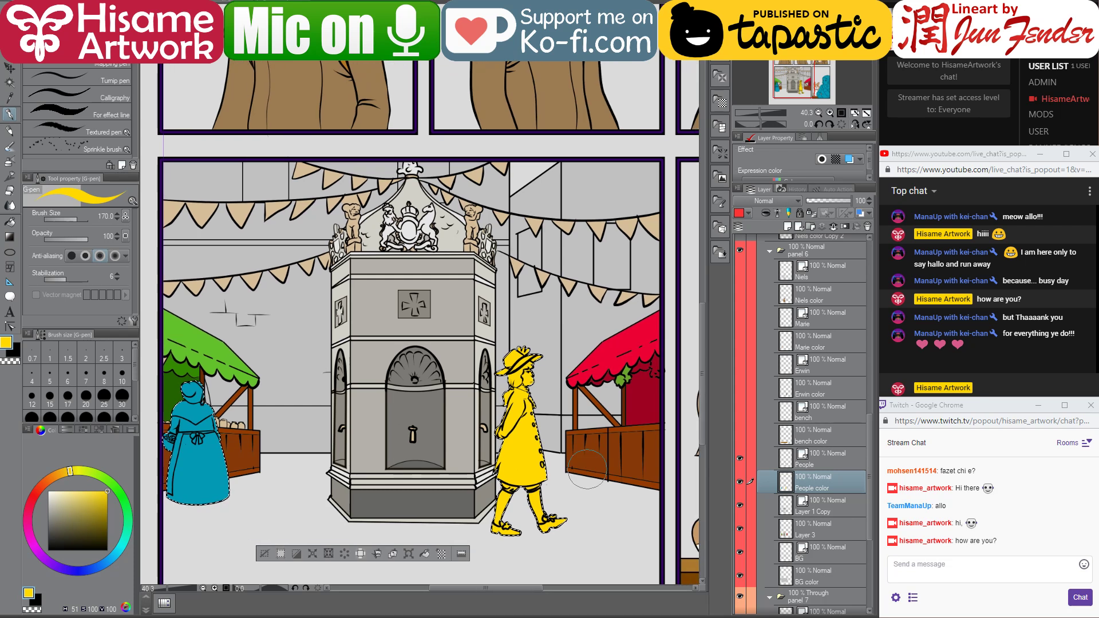
scroll(595, 483, "up", 1)
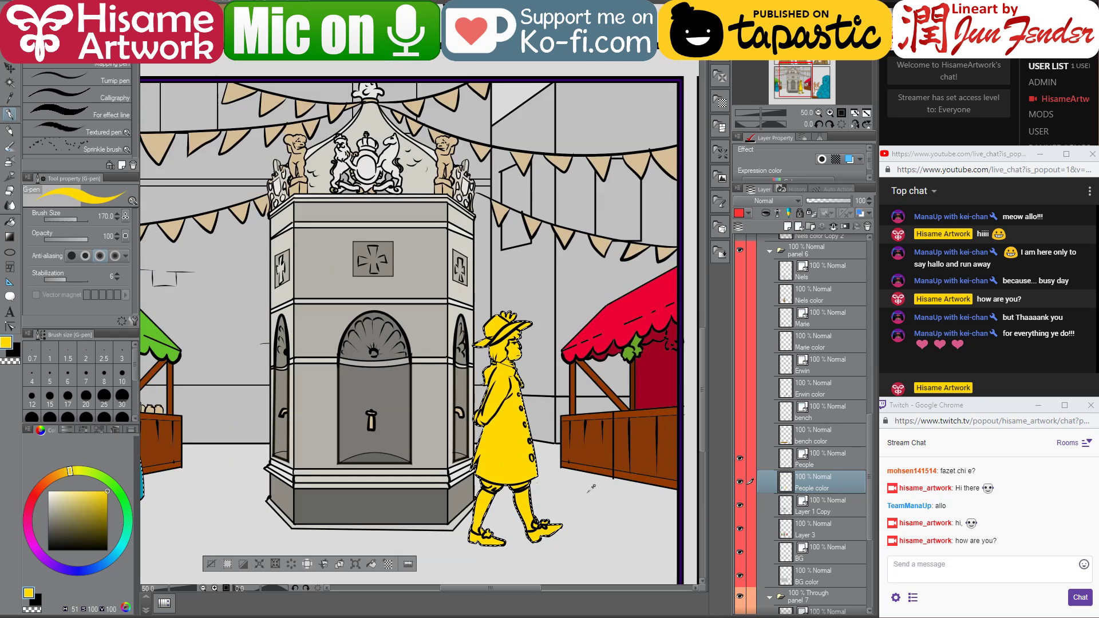
left_click(922, 570)
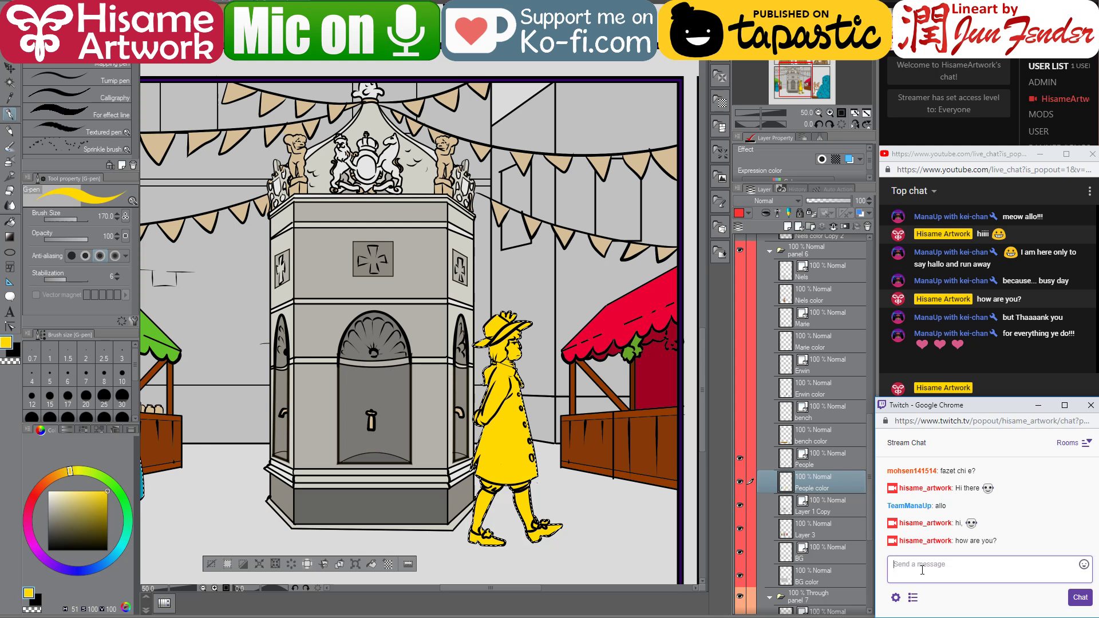
type("can you hear me?")
key("Return")
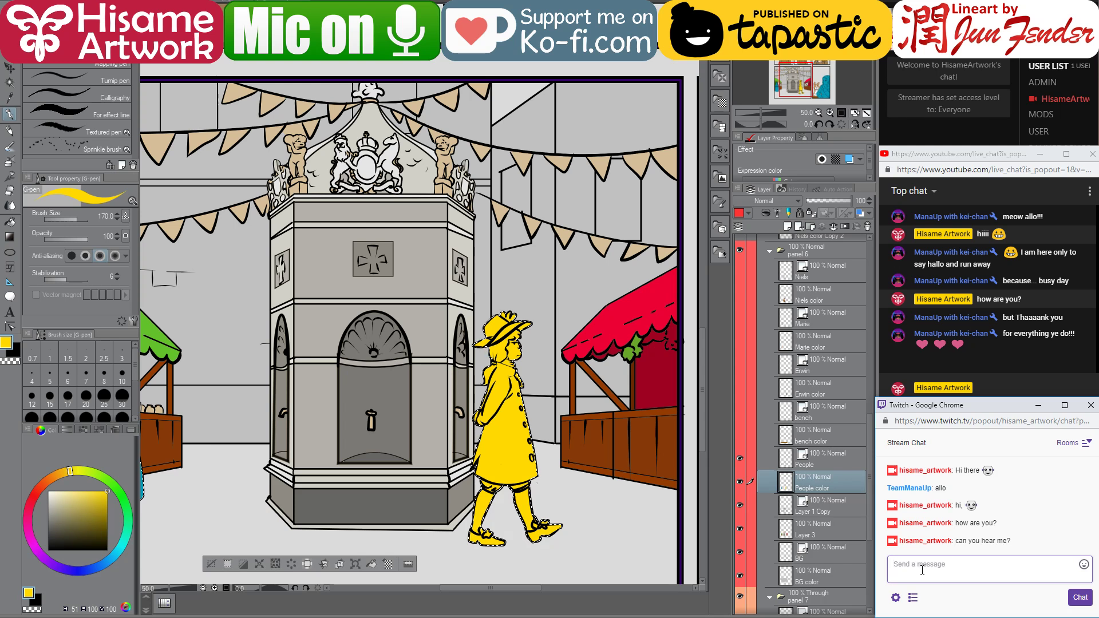
left_click(662, 510)
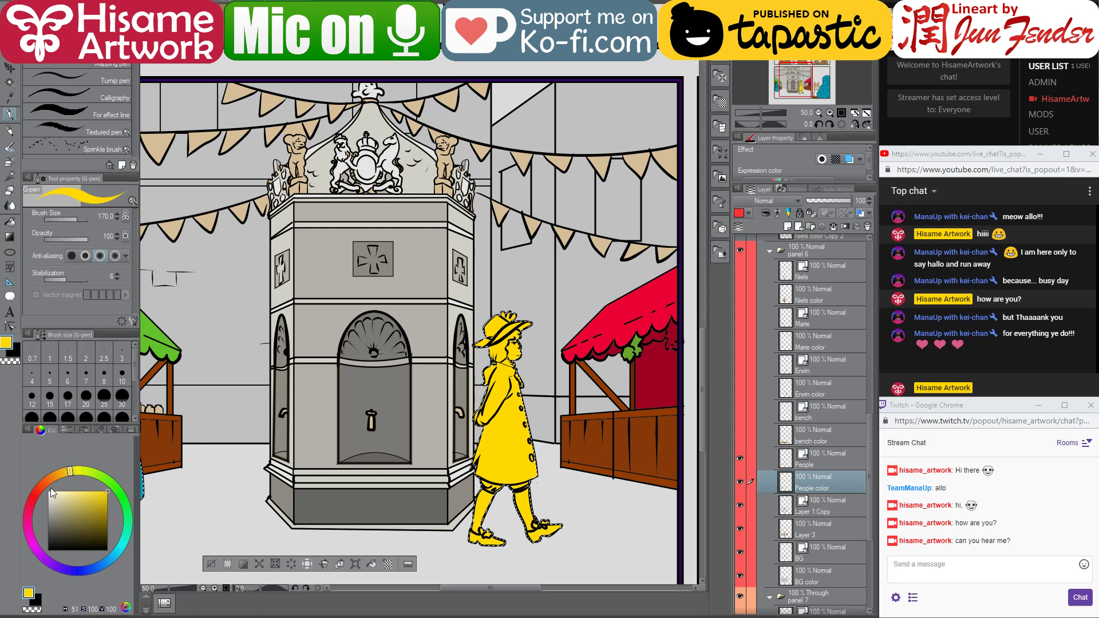
- Choose a pale cream (H 51, S 13, V 92) and fill the walking man's stockings with it
left_click(70, 491)
left_click(10, 221)
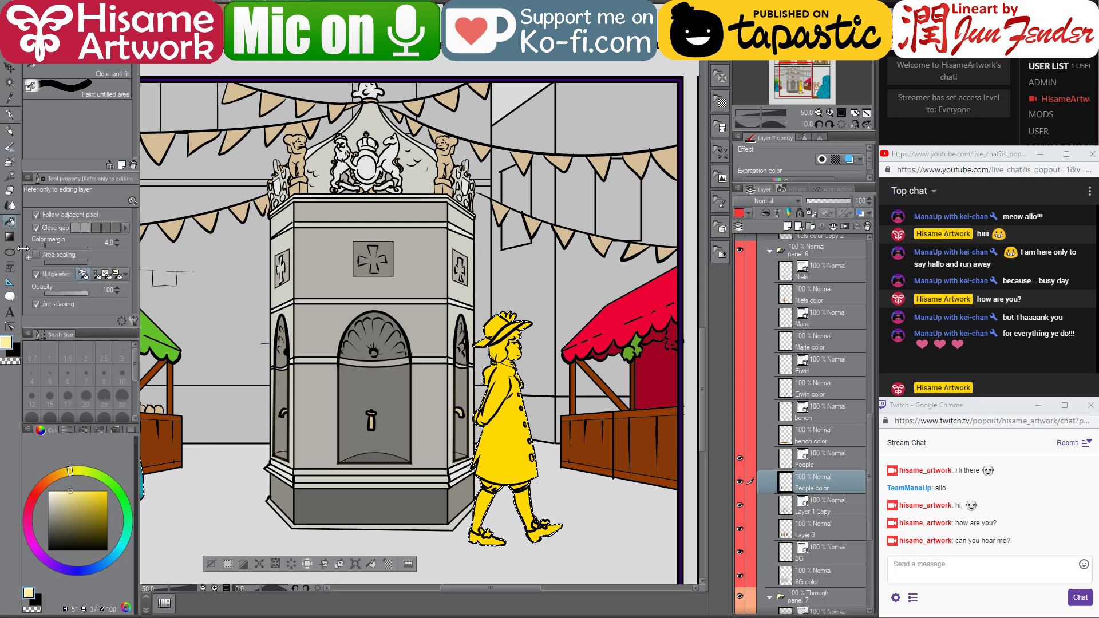
left_click(57, 492)
left_click(522, 499)
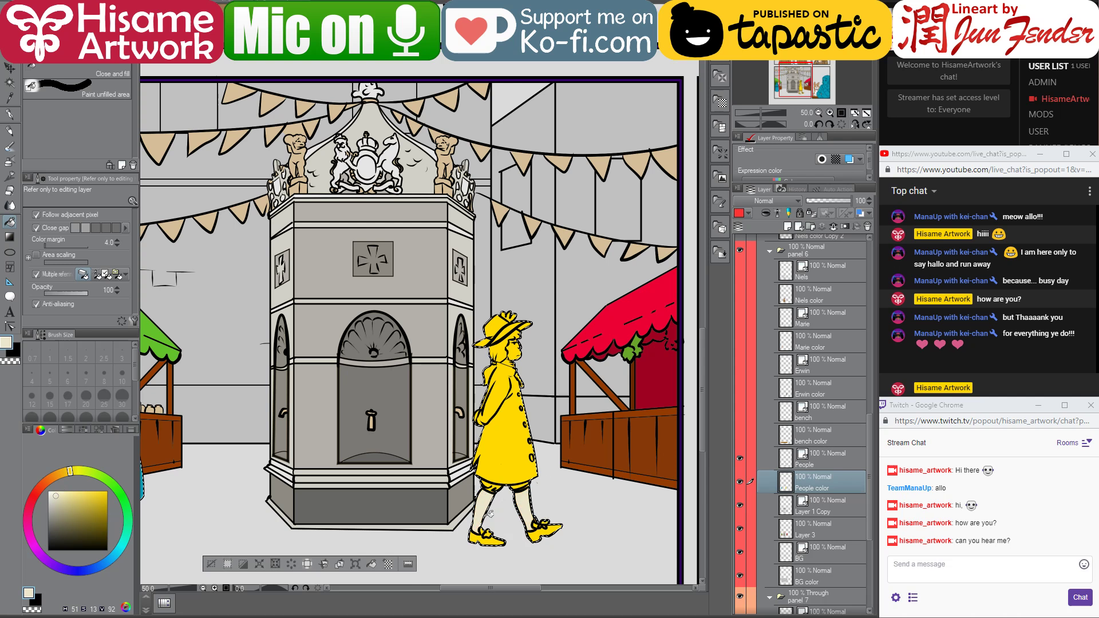
- Fill the walking man's shoes and breeches with muted brown (H 24, S 39, V 64) and set the G-pen size to 20
left_click(166, 447, "alt")
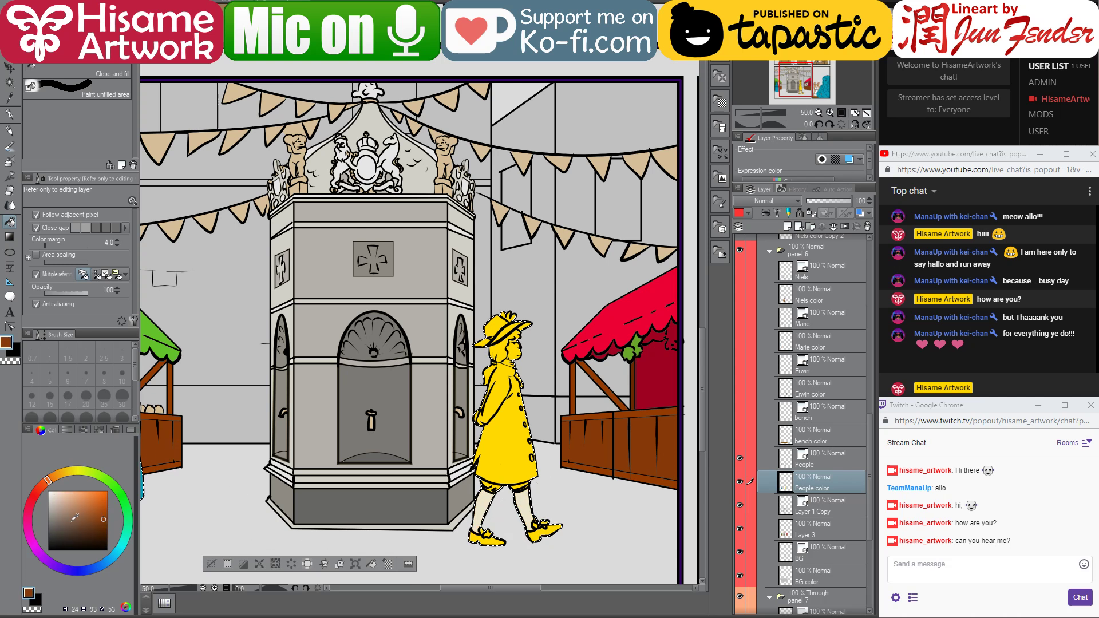
left_click_drag(74, 518, 71, 512)
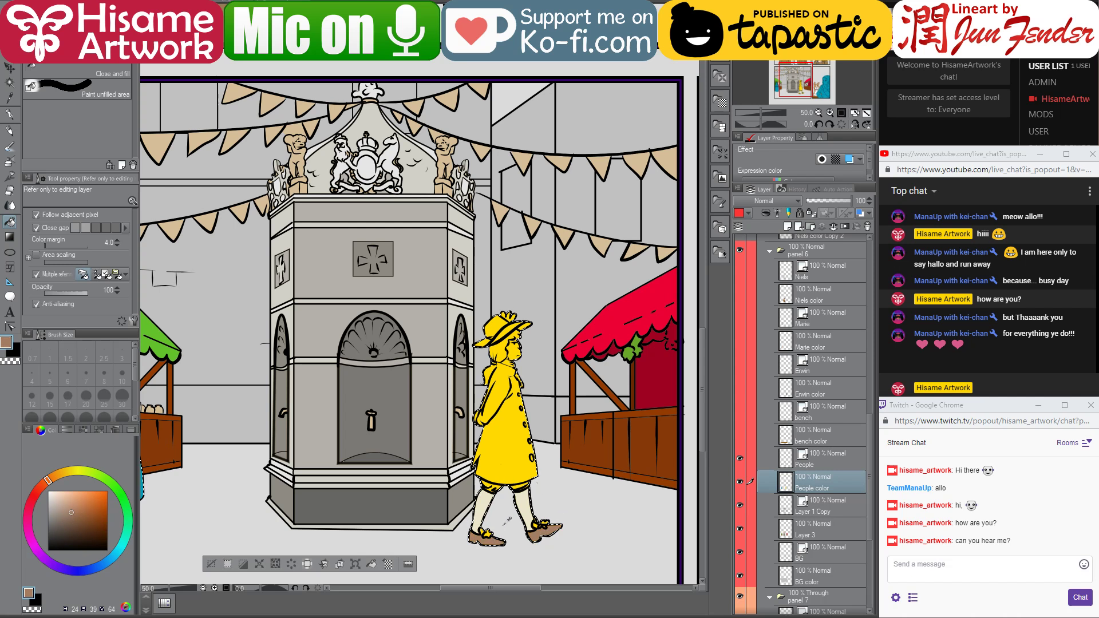
scroll(509, 519, "up", 3)
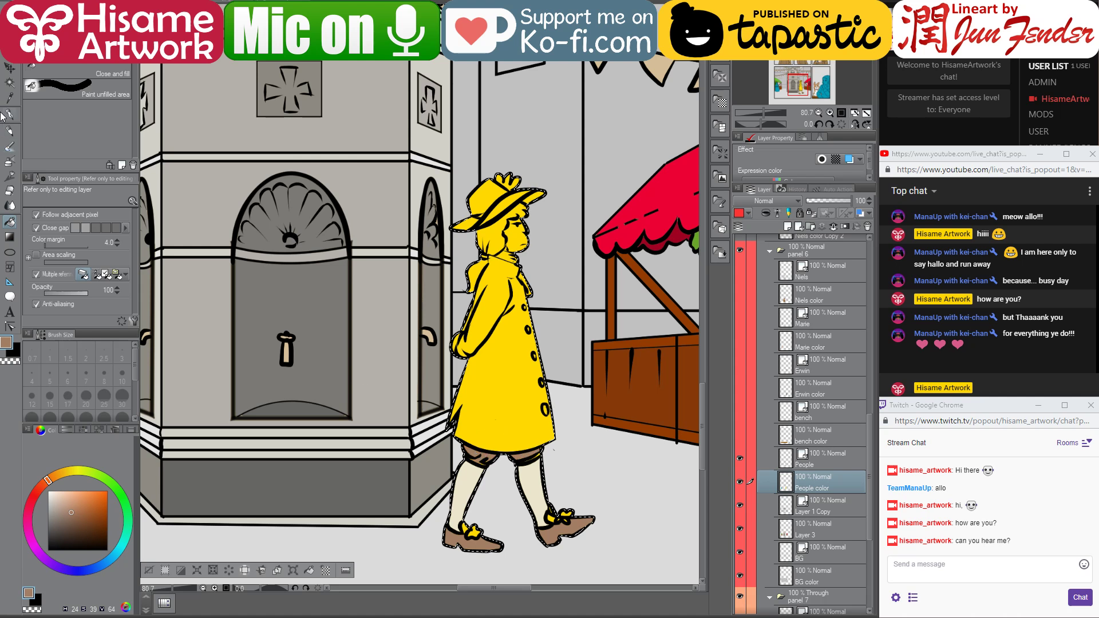
key("p")
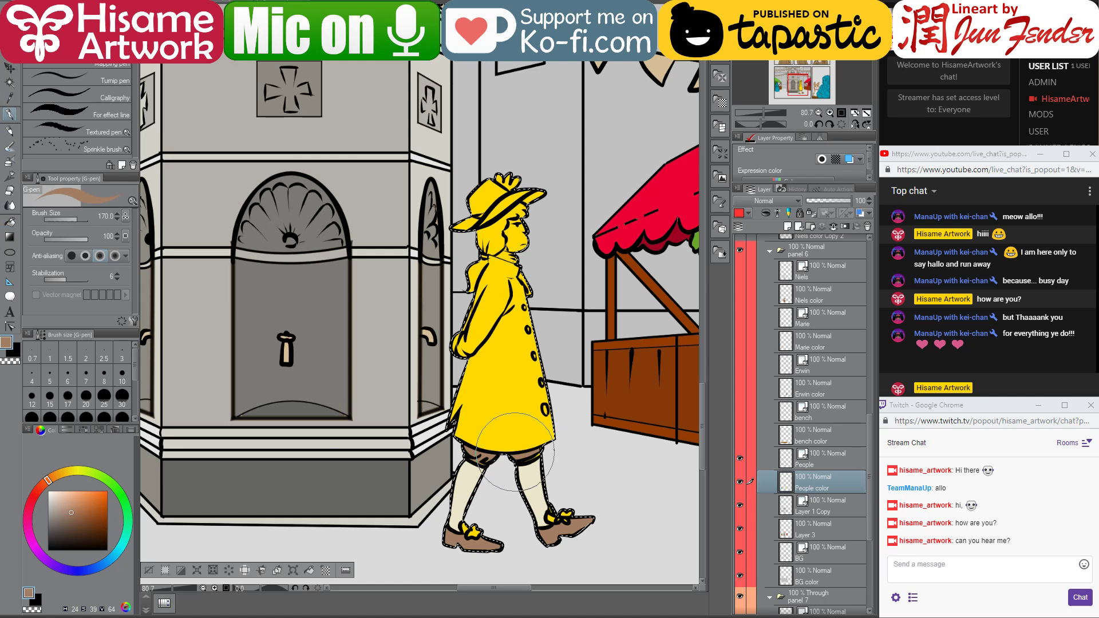
left_click(86, 396)
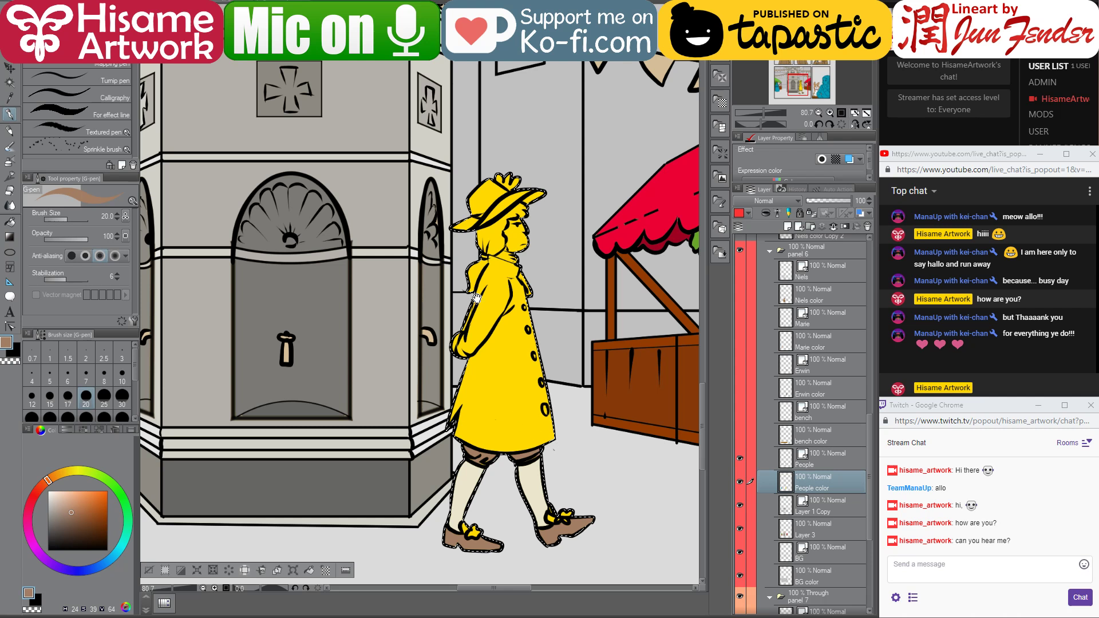
left_click_drag(476, 297, 484, 316)
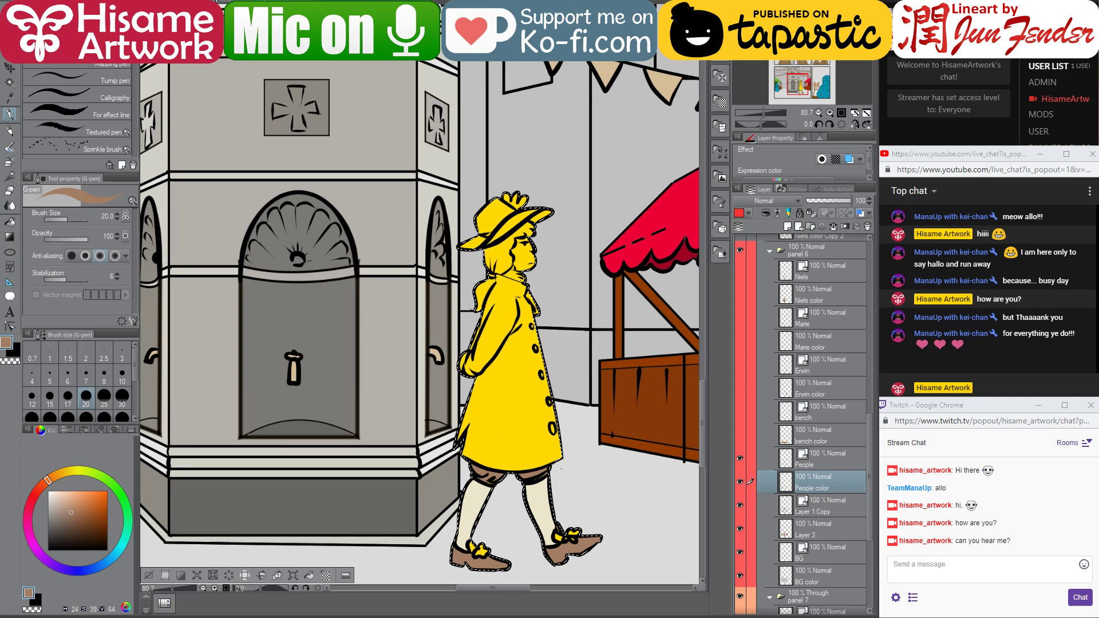
- Sample the pink-coated man's skin tone from page_92 and fill the walking man's face with it (H 23, S 23, V 96)
key("ctrl+Tab")
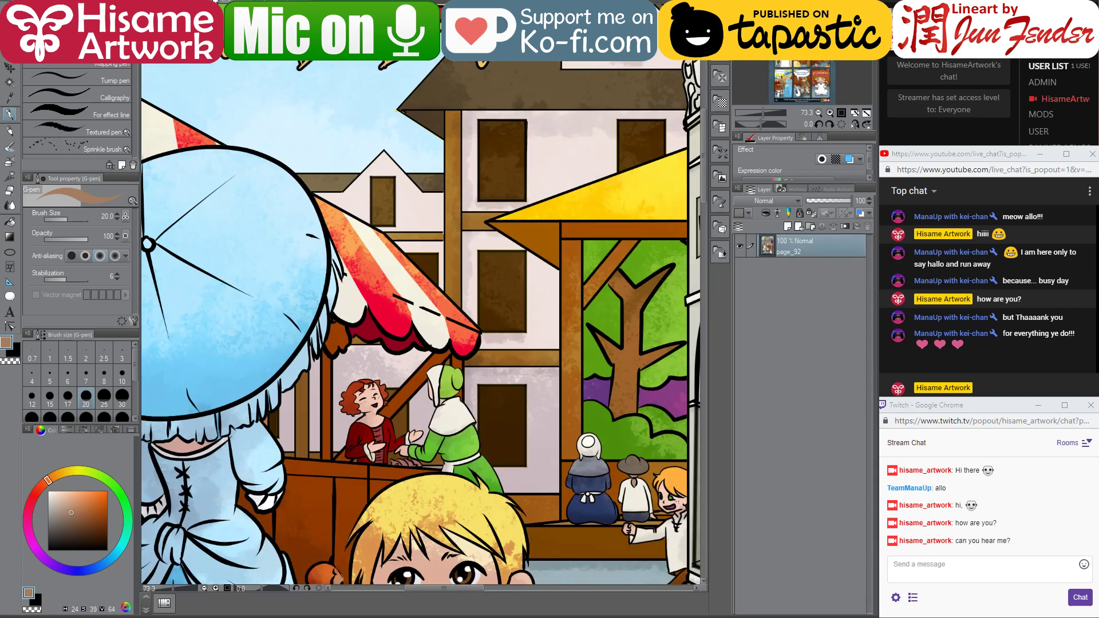
left_click_drag(459, 525, 71, 298)
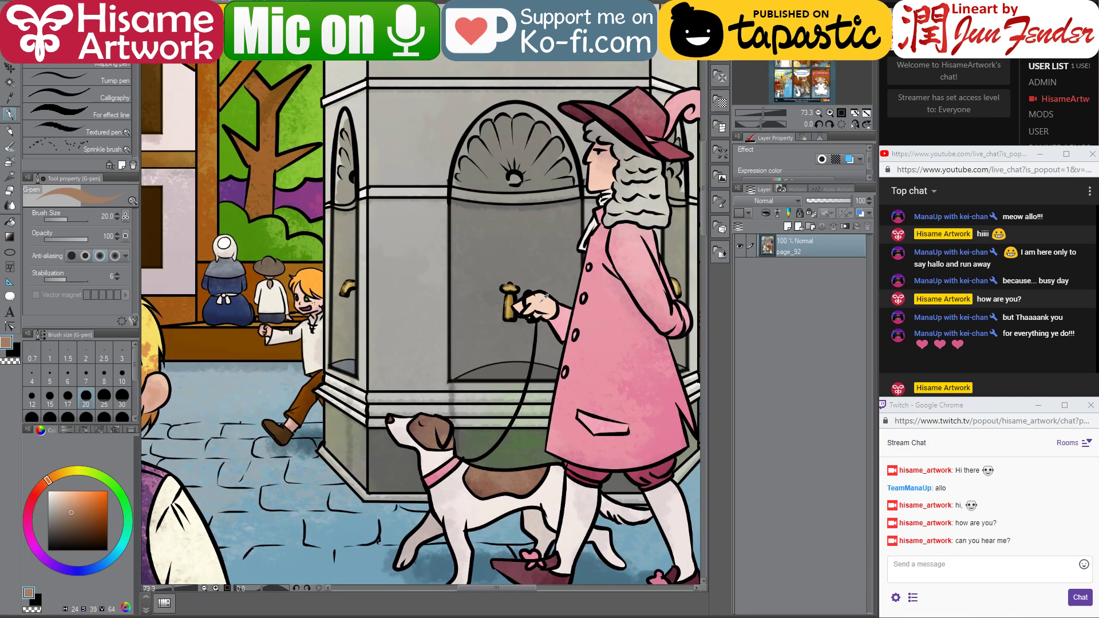
left_click(543, 296, "alt")
key("ctrl+Tab")
key("g")
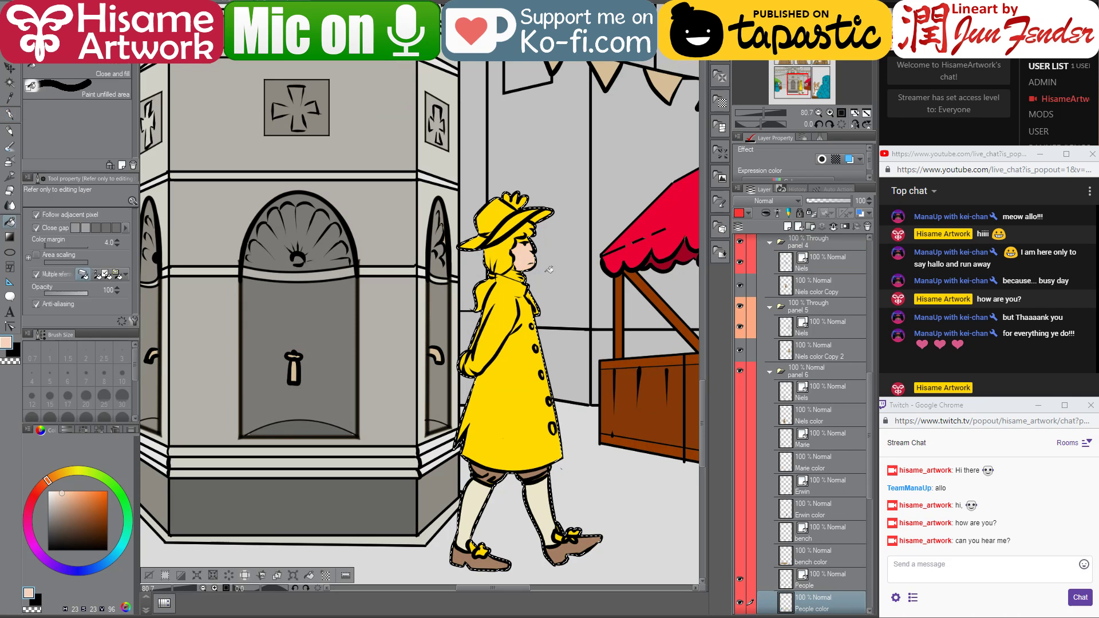
scroll(521, 250, "up", 1)
scroll(522, 246, "up", 3)
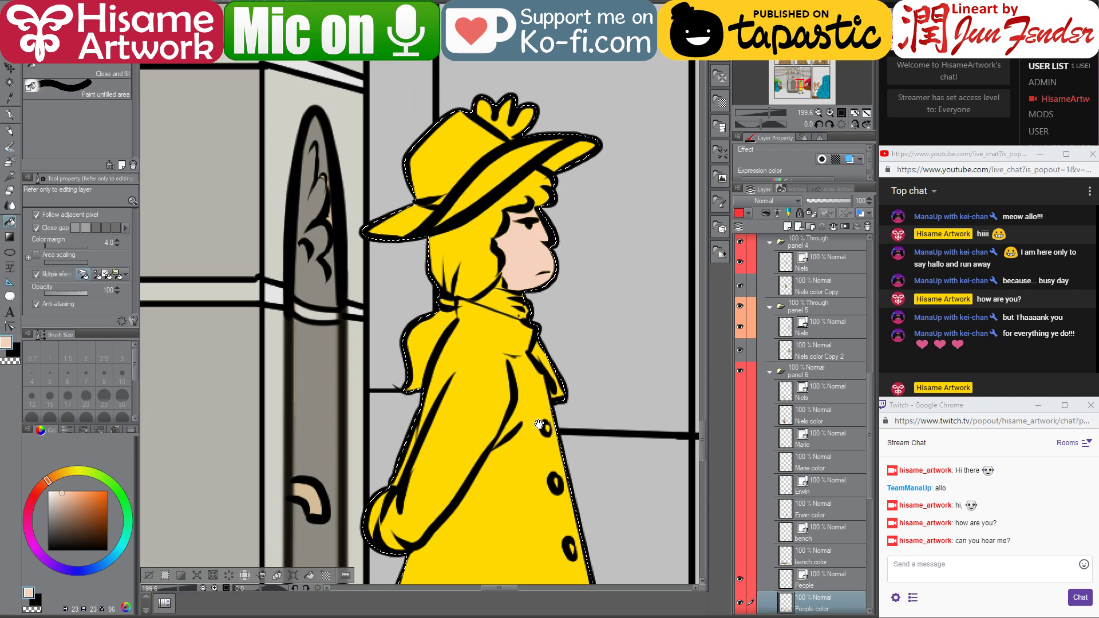
- Touch up the walking man's breeches below the coat hem with their own brown, using the G-pen at size 20
scroll(573, 490, "down", 5)
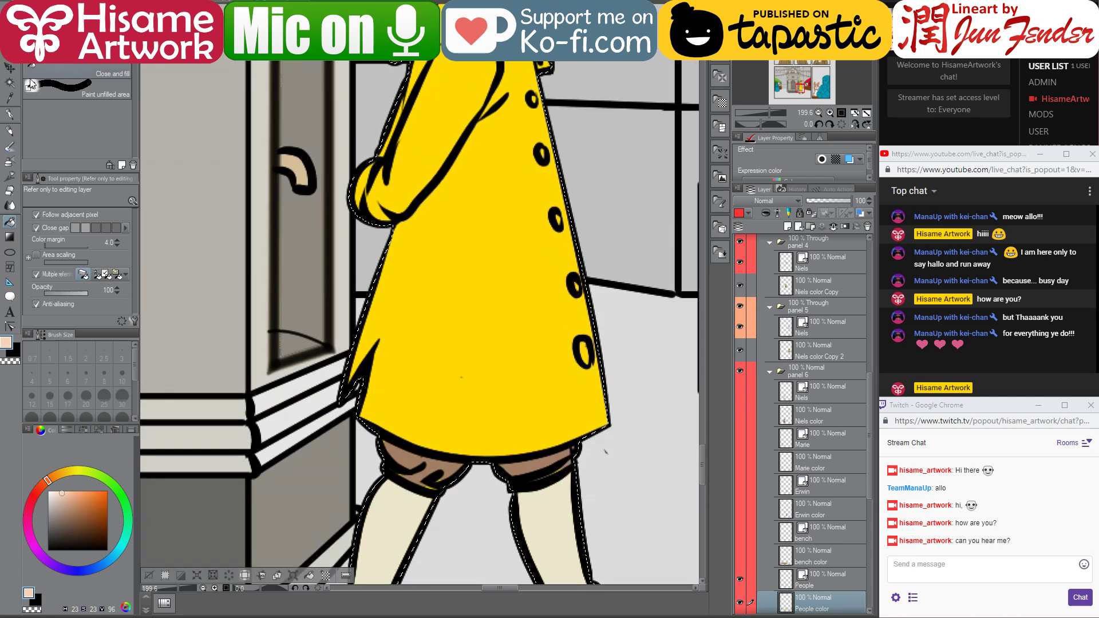
key("i")
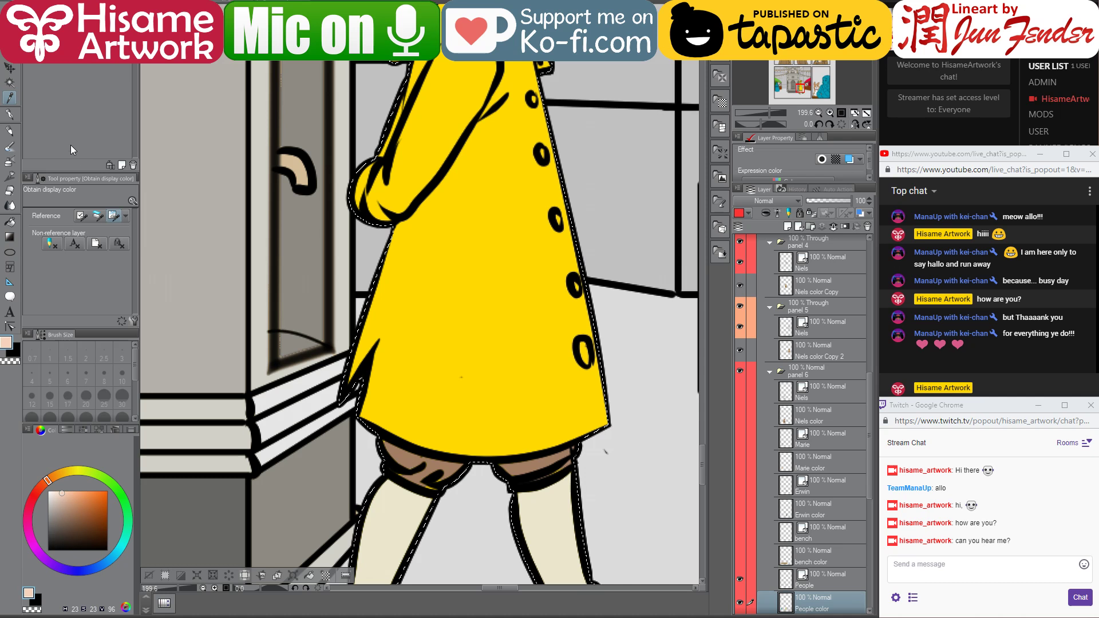
left_click(10, 116)
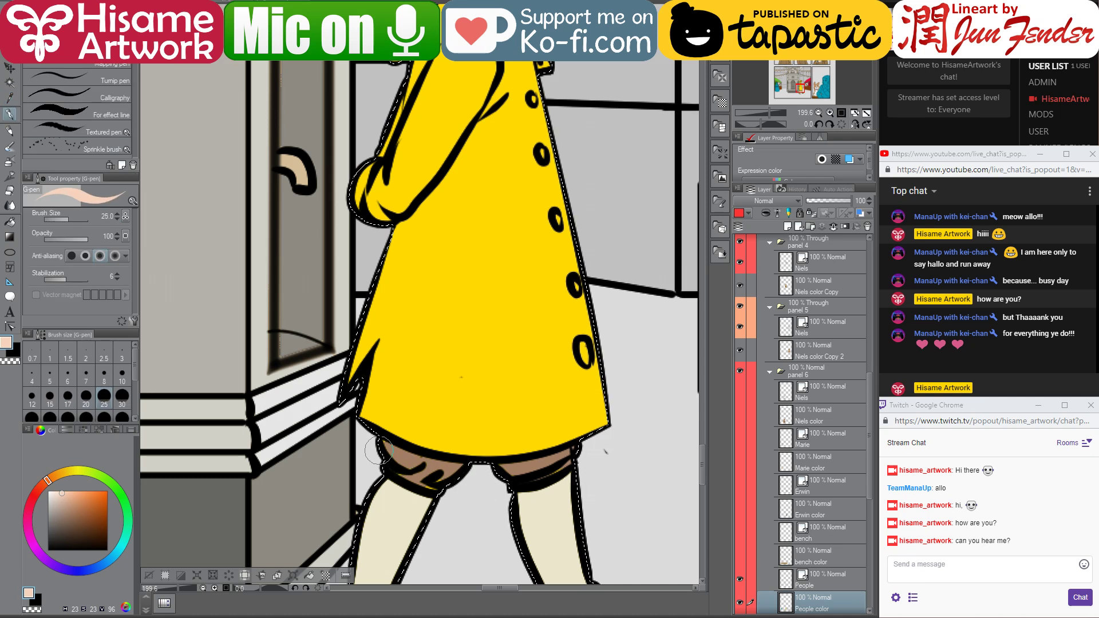
key("bracketleft")
left_click(402, 459, "alt")
mouse_move(401, 459)
left_mouse_down()
mouse_move(381, 447)
mouse_move(442, 480)
mouse_move(540, 474)
left_mouse_up()
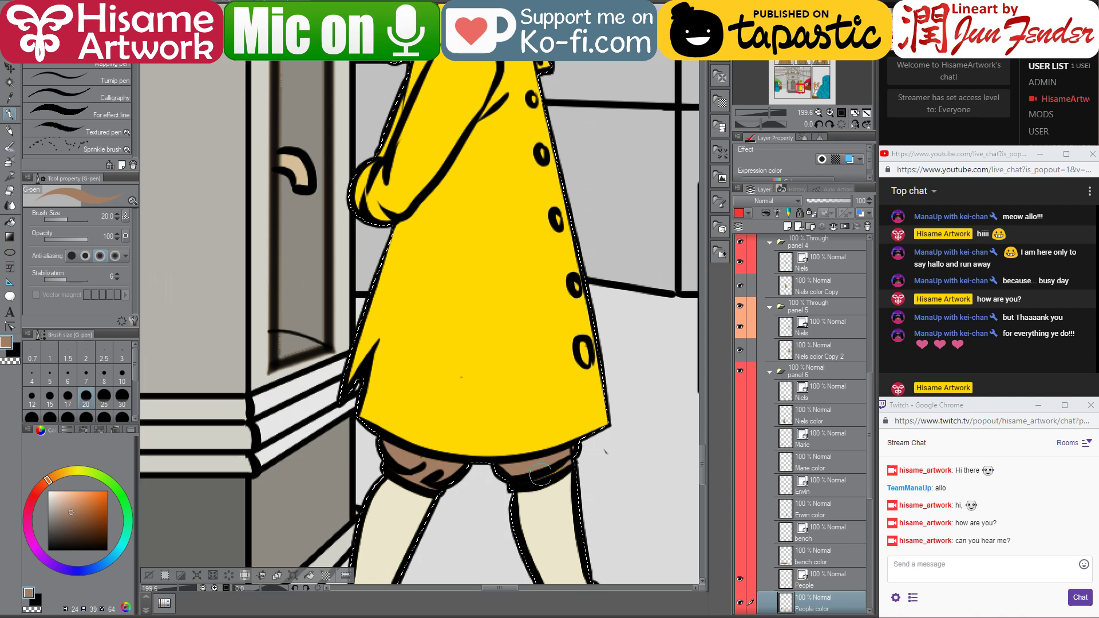
- Sample the cream of the stockings and fill the walking man's neckcloth and its hanging end with it
left_click(523, 549, "alt")
mouse_move(504, 135)
left_mouse_down()
mouse_move(535, 280)
mouse_move(519, 336)
mouse_move(502, 320)
left_mouse_up()
left_click(10, 223)
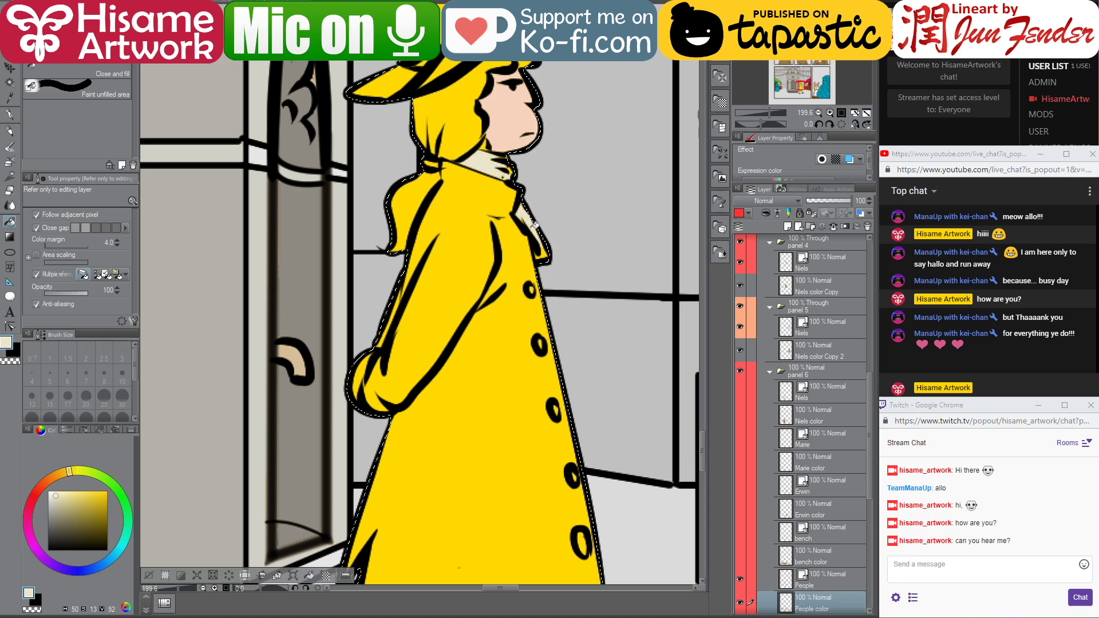
left_click_drag(548, 250, 530, 210)
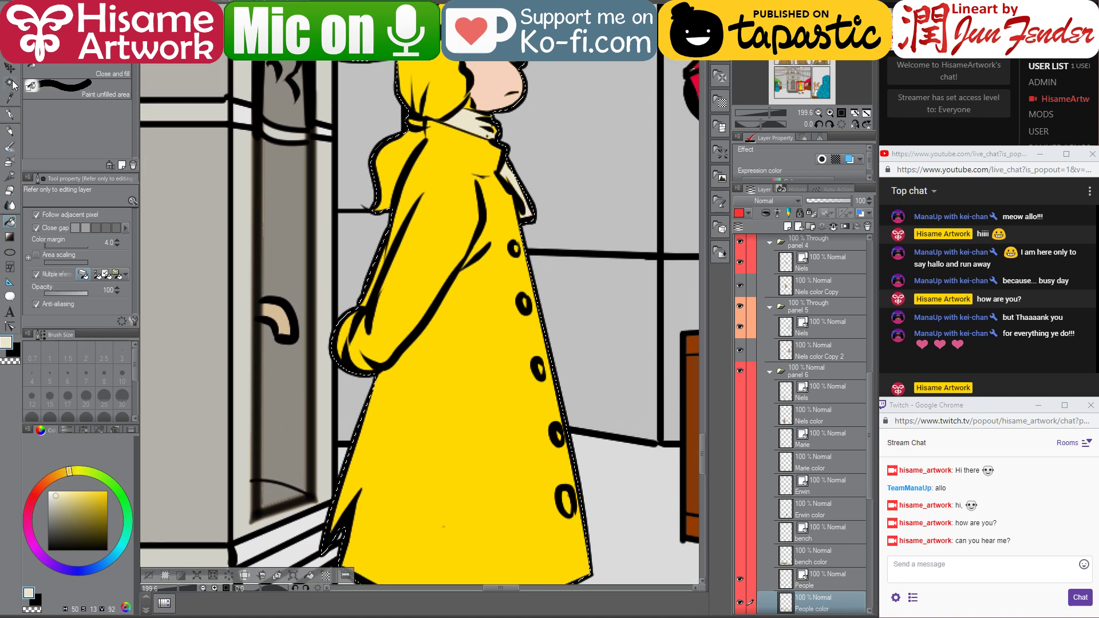
- Color the coat's buttons with the G-pen at size 10, using a lighter tint of the coat's yellow (H 51, S 50, V 100)
left_click(11, 114)
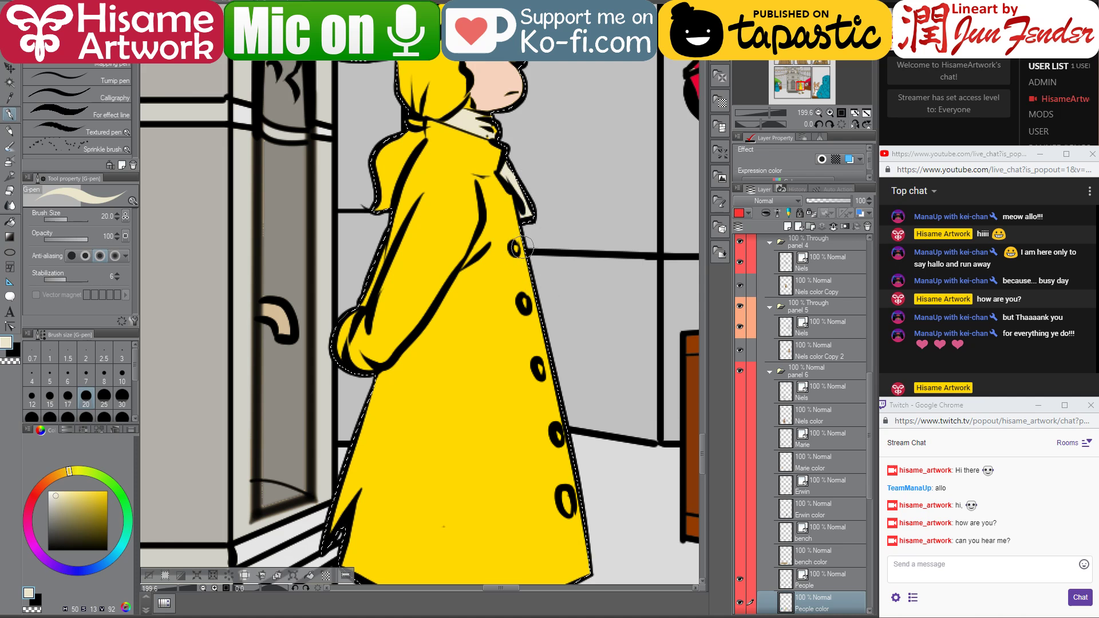
left_click(121, 375)
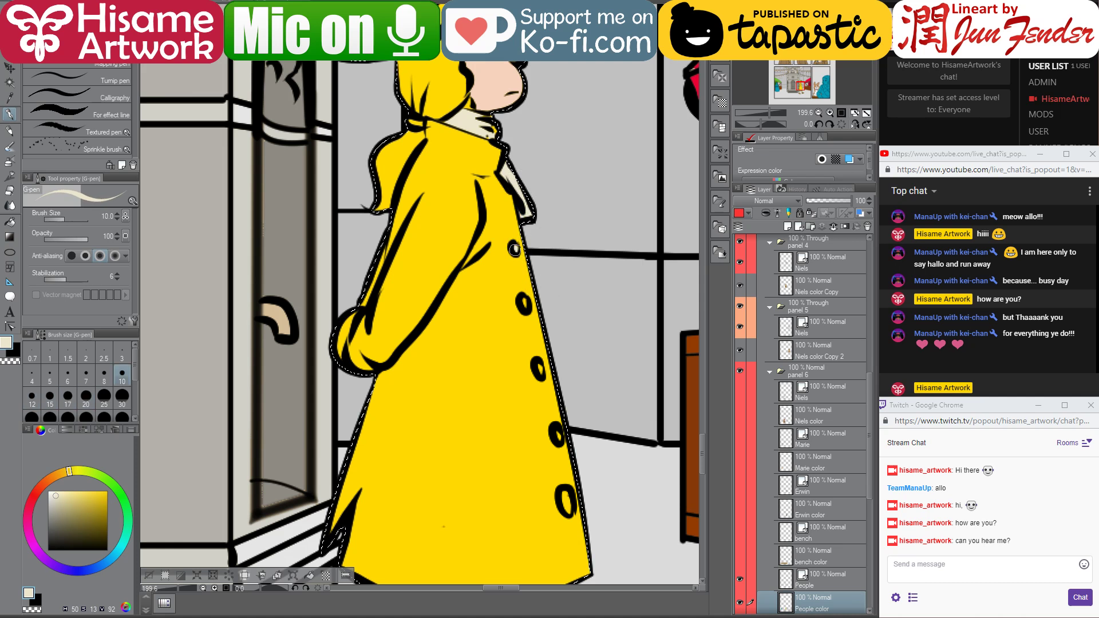
left_click(438, 228, "alt")
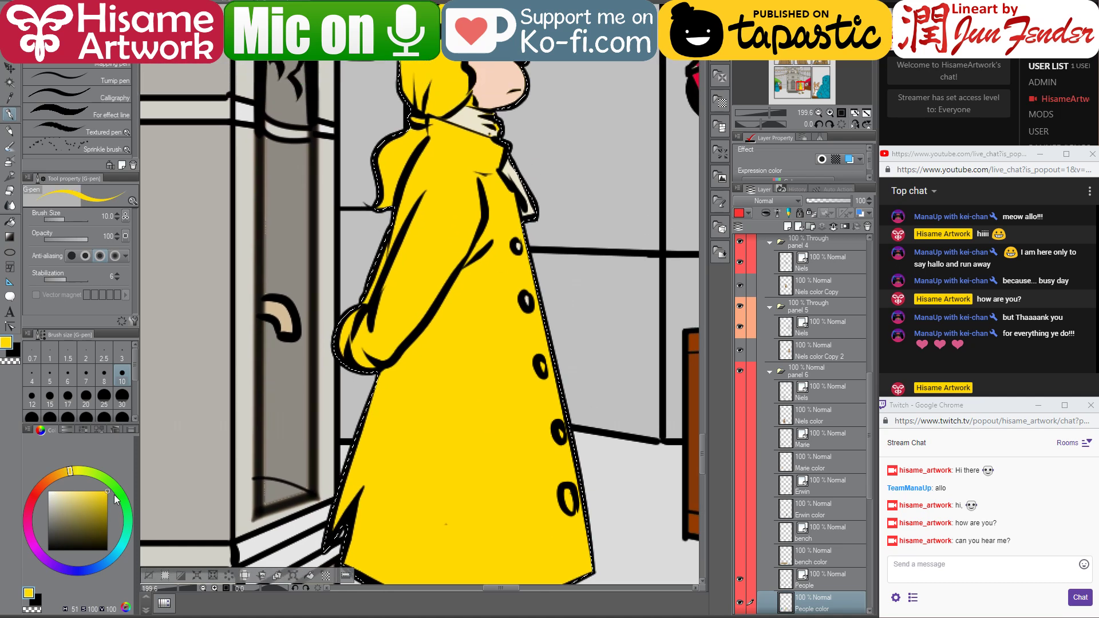
left_click(78, 492)
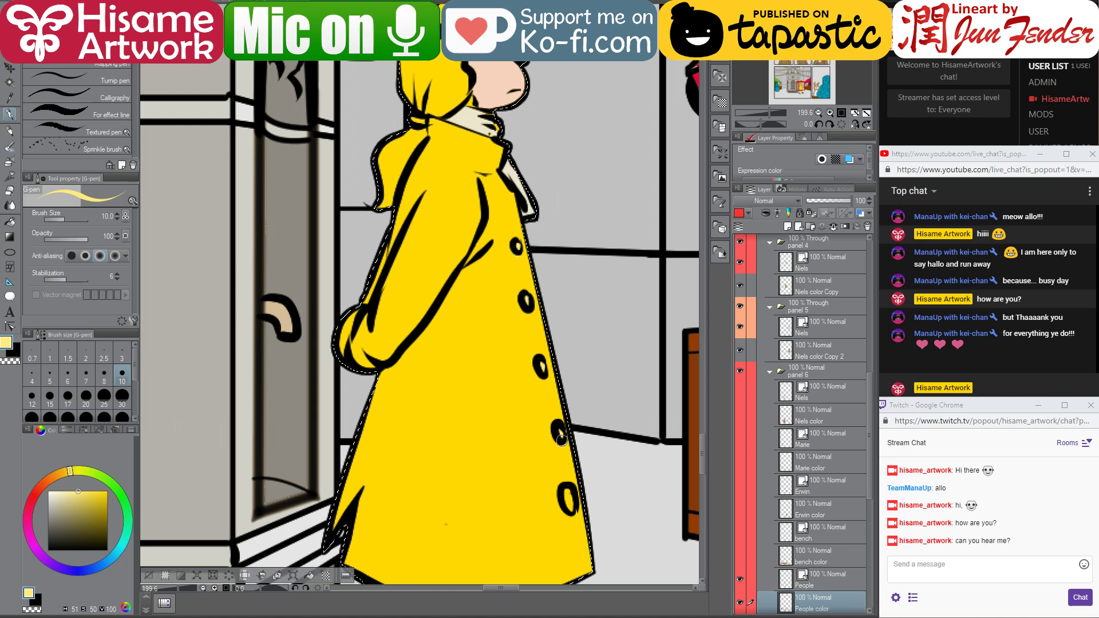
- Fill the walking man's hair and ponytail with dark gray (H 51, S 0, V 37)
left_click_drag(512, 174, 536, 458)
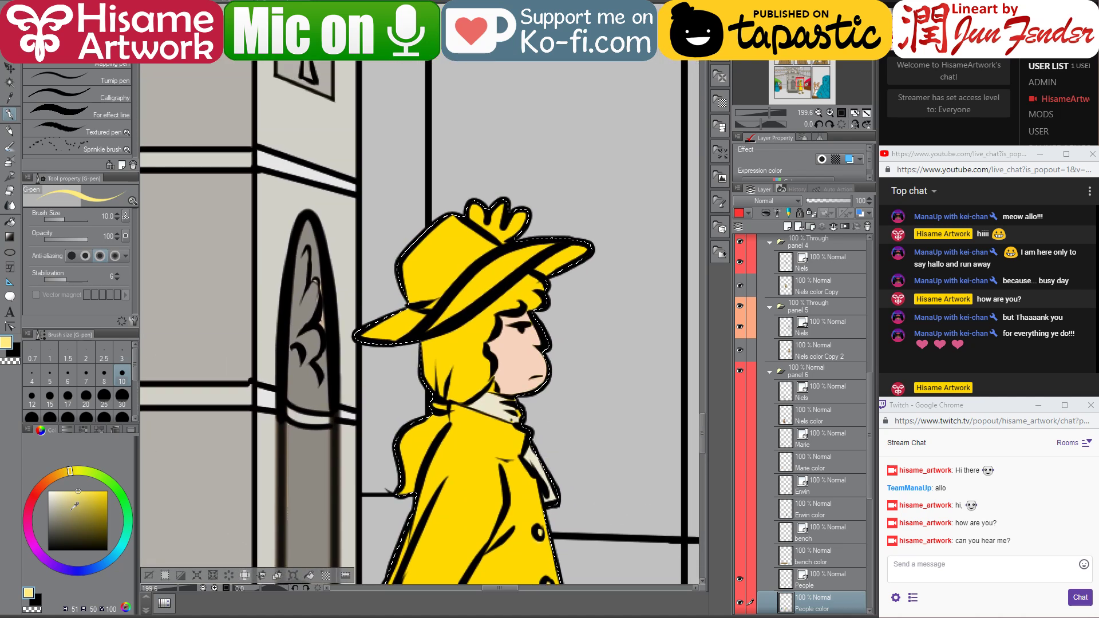
left_click(36, 527)
left_click(9, 221)
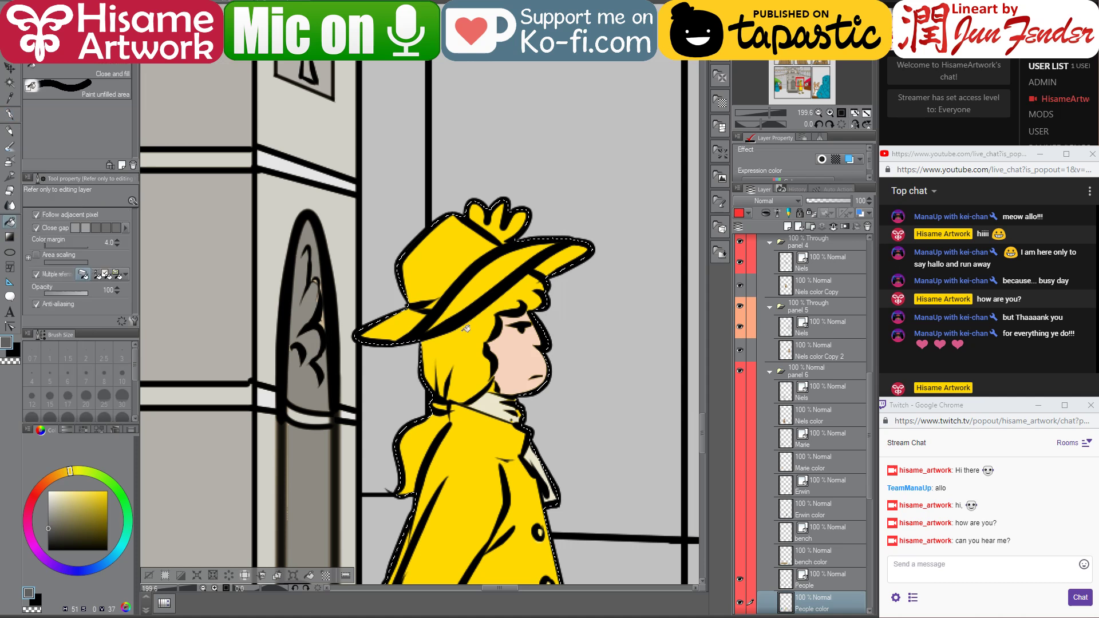
left_click(451, 355)
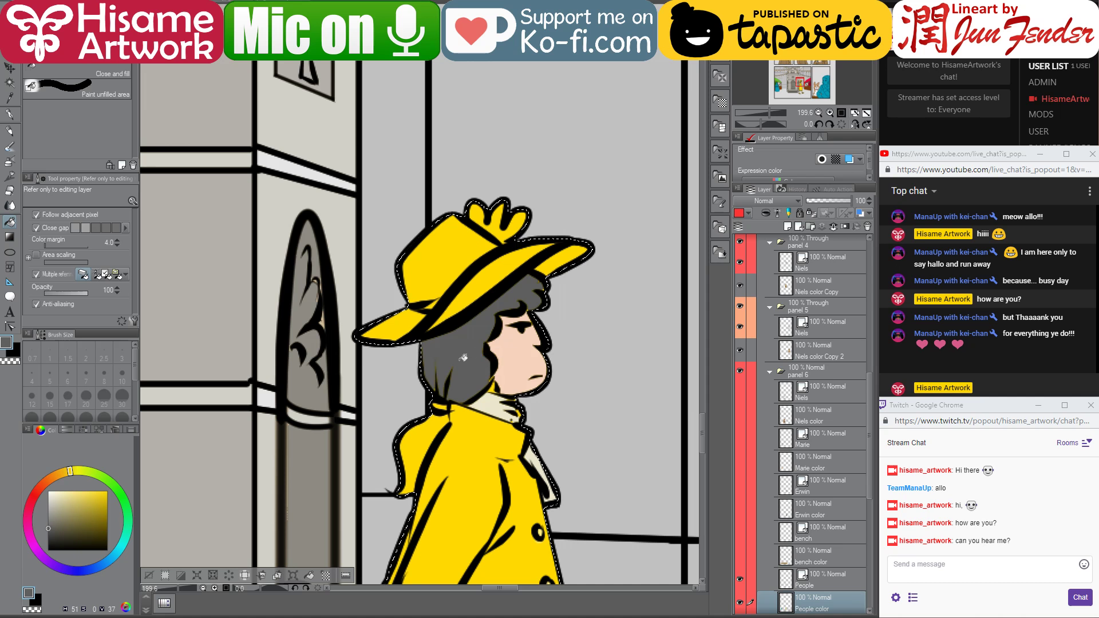
left_click(447, 388)
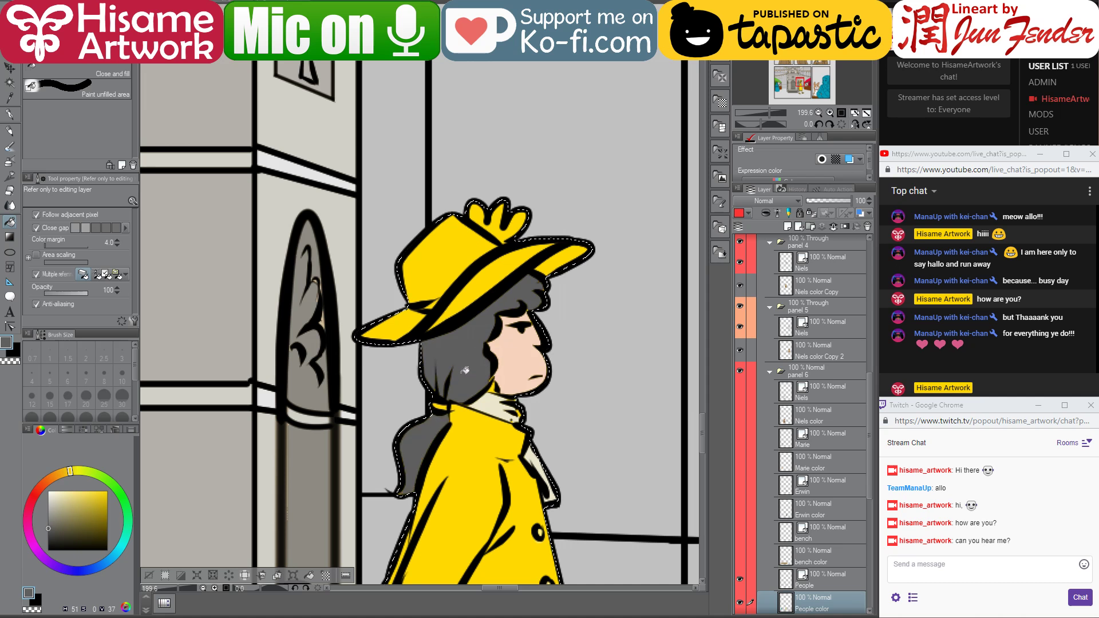
- Reply in the Twitch stream chat with the messages "really?", "do they have a schedule?" and "like me?"
scroll(464, 371, "up", 1)
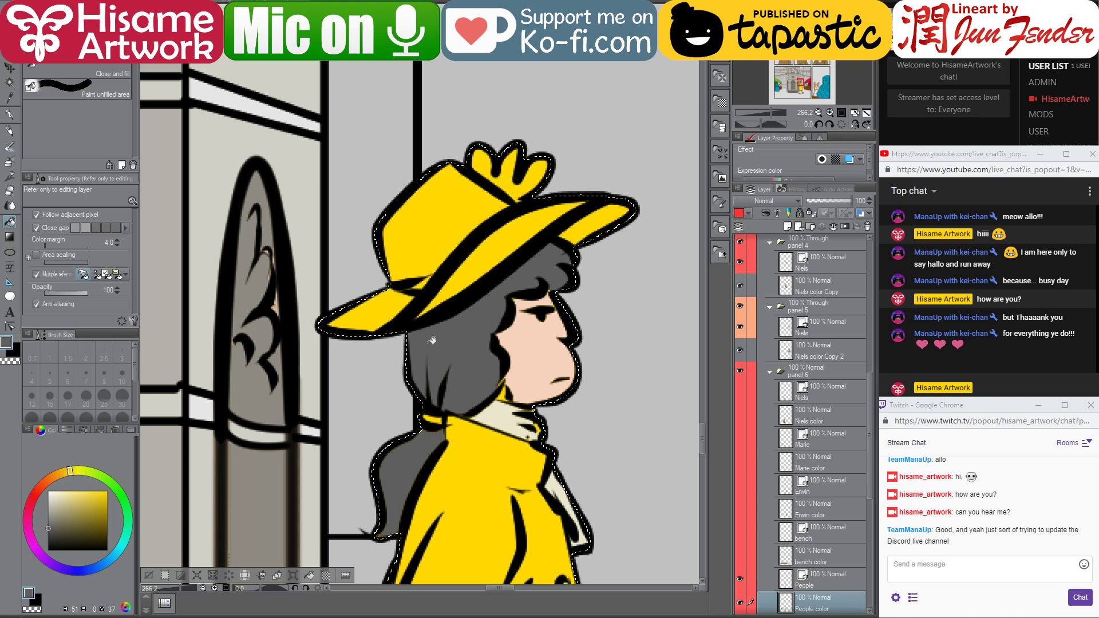
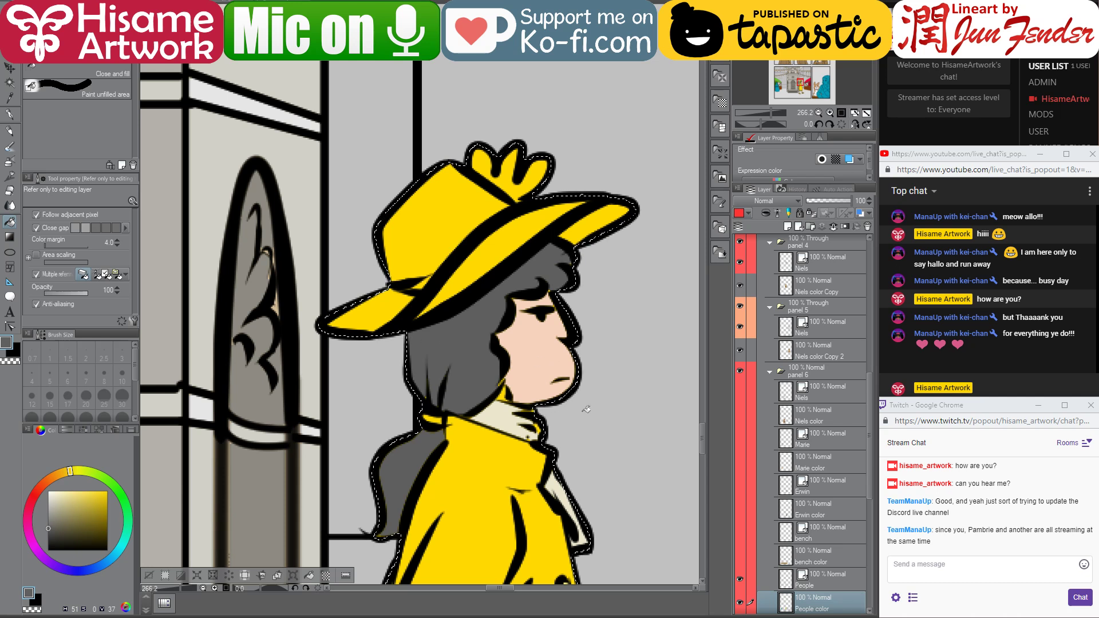
left_click(1039, 575)
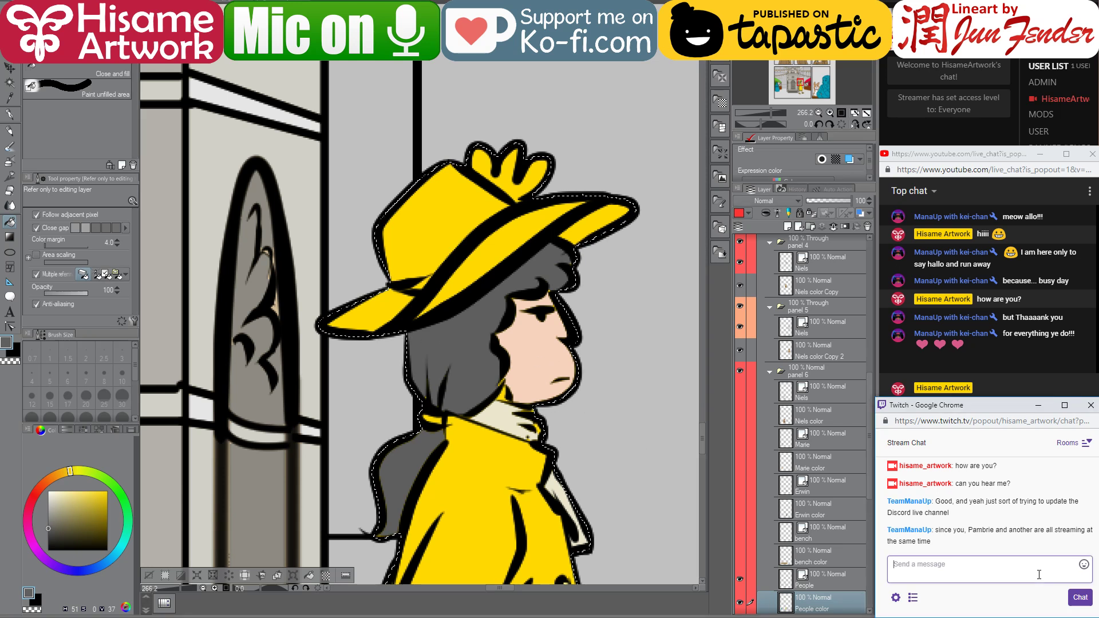
type("really?")
key("Return")
type("do the")
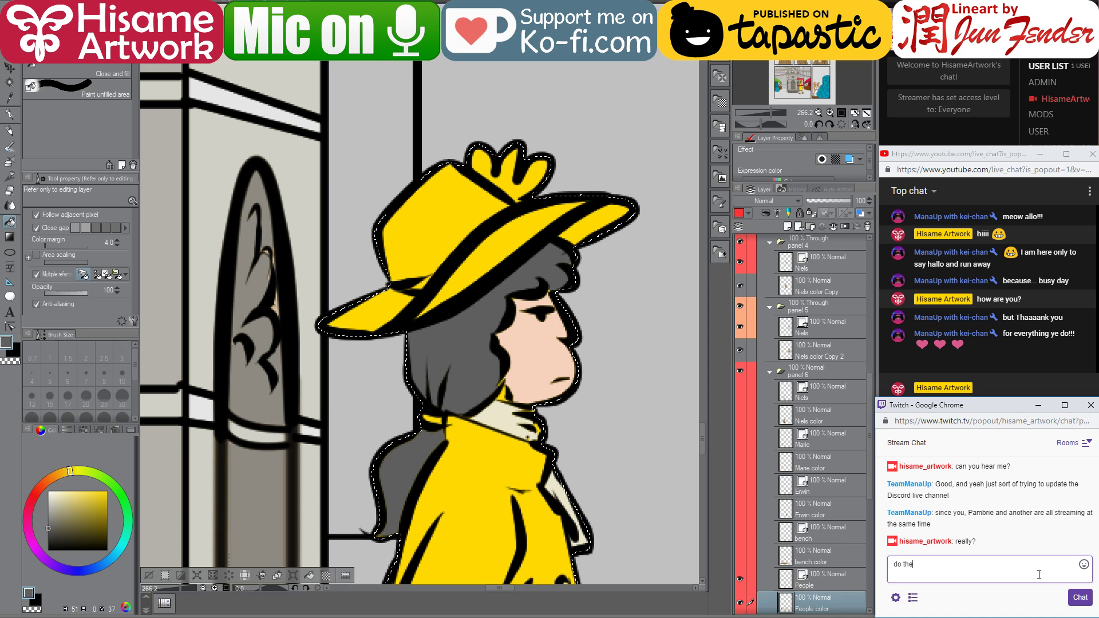
type("y have a sch")
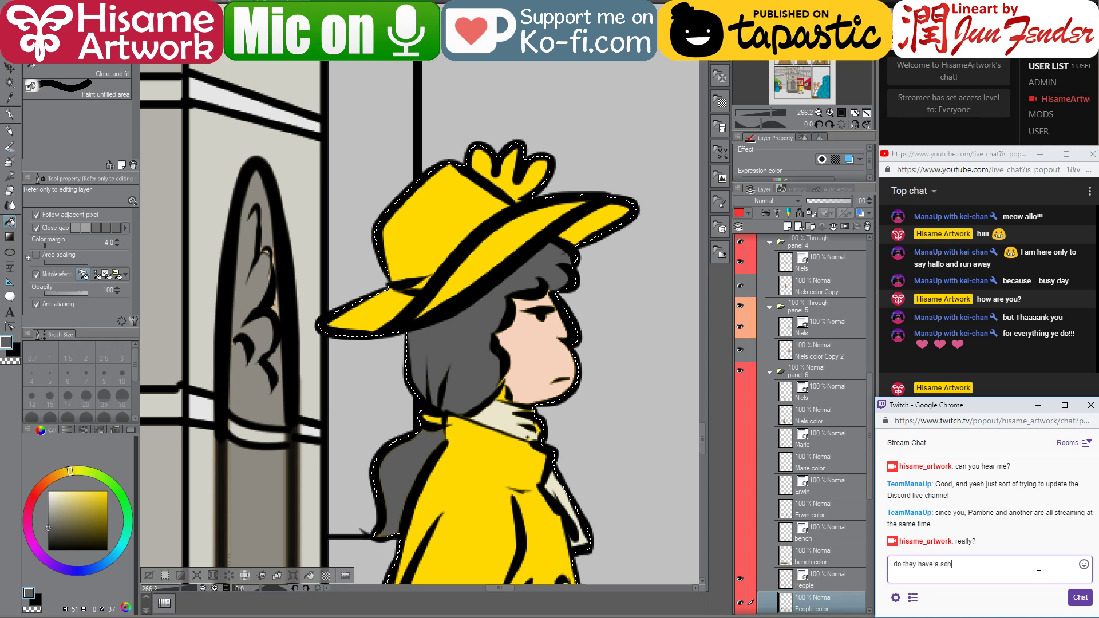
type("ed")
key("Return")
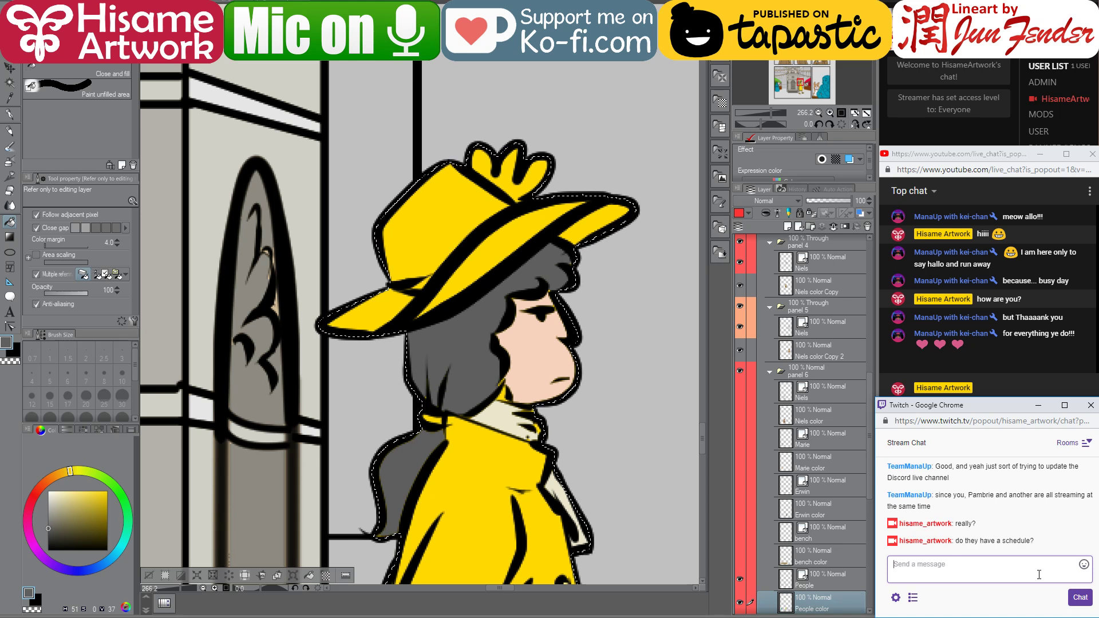
type("like ")
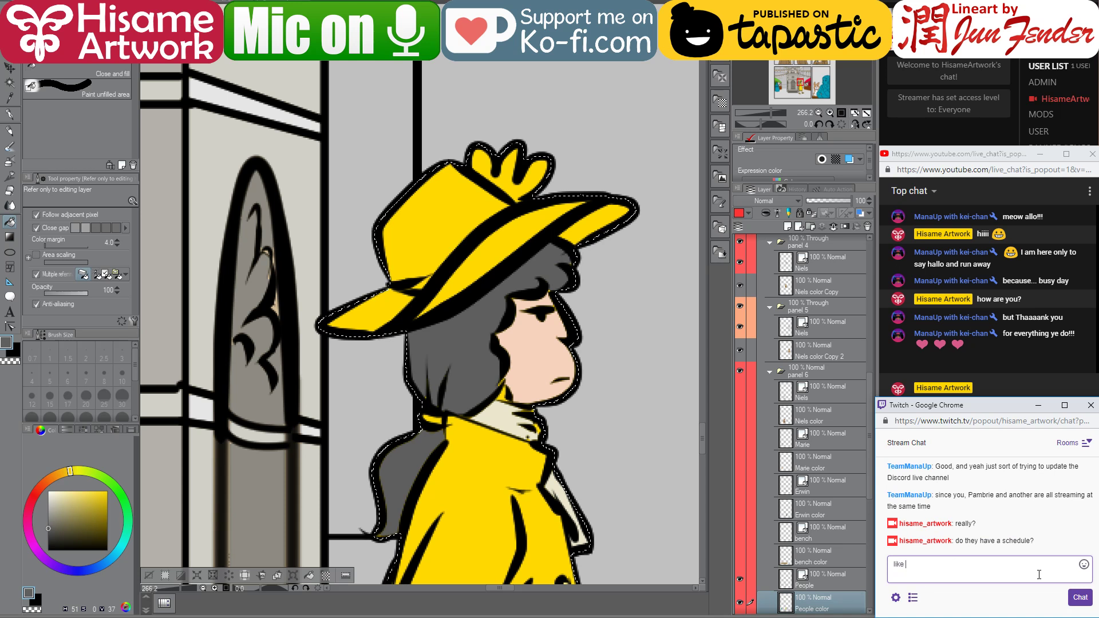
type("me?")
key("Return")
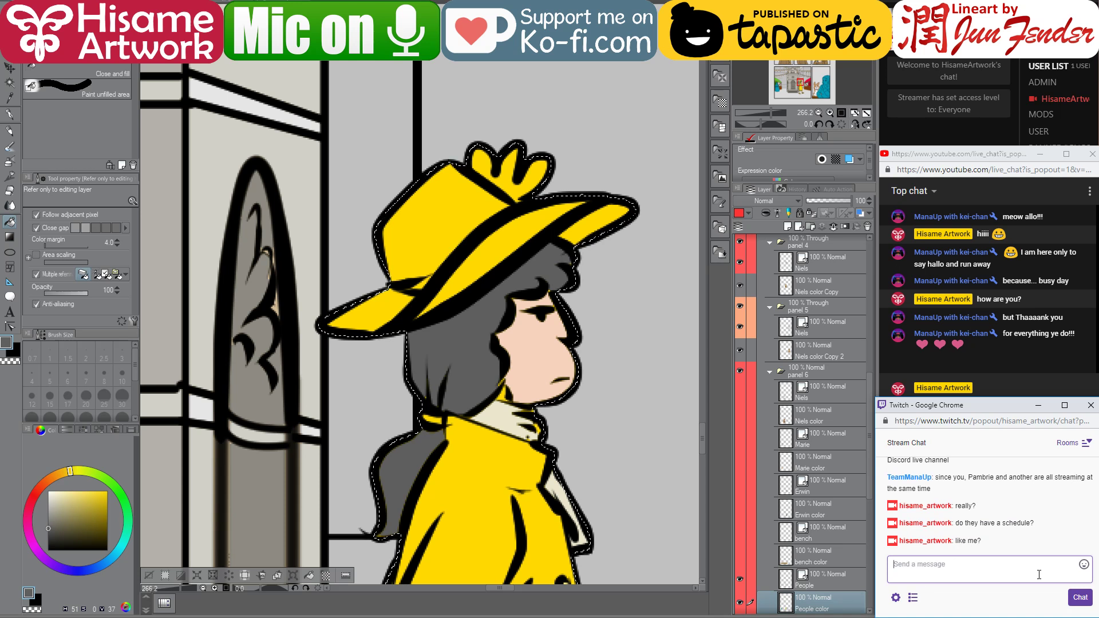
- Touch up the man's hairline, jaw and neck with the sampled hair gray, skin tone and neckcloth cream, using the G-pen at size 10
left_click(478, 345)
key("p")
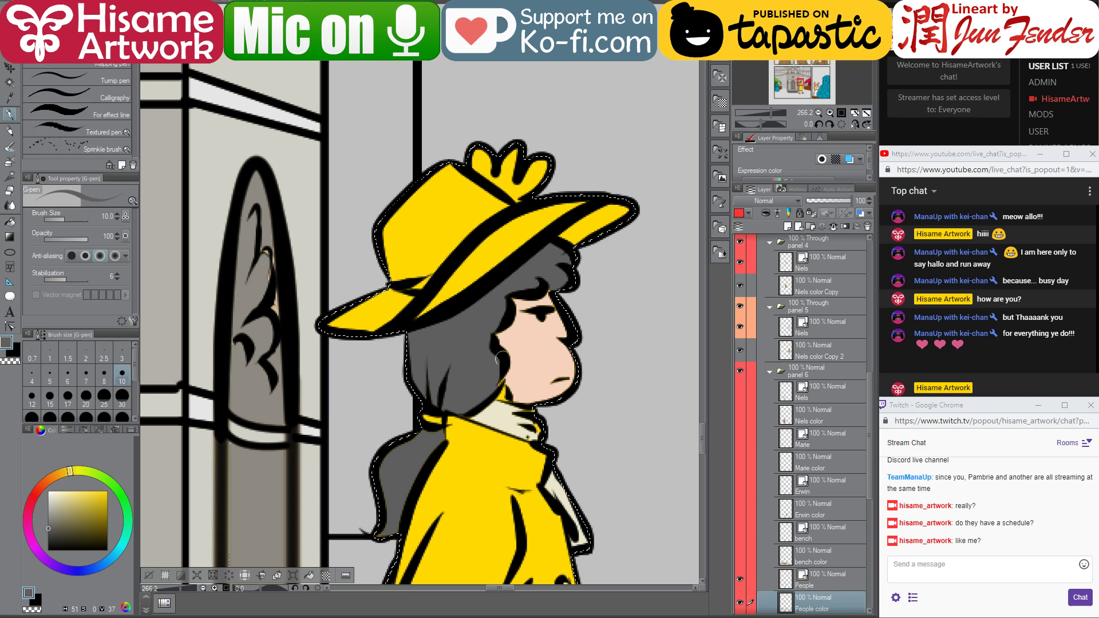
left_click(502, 358, "alt")
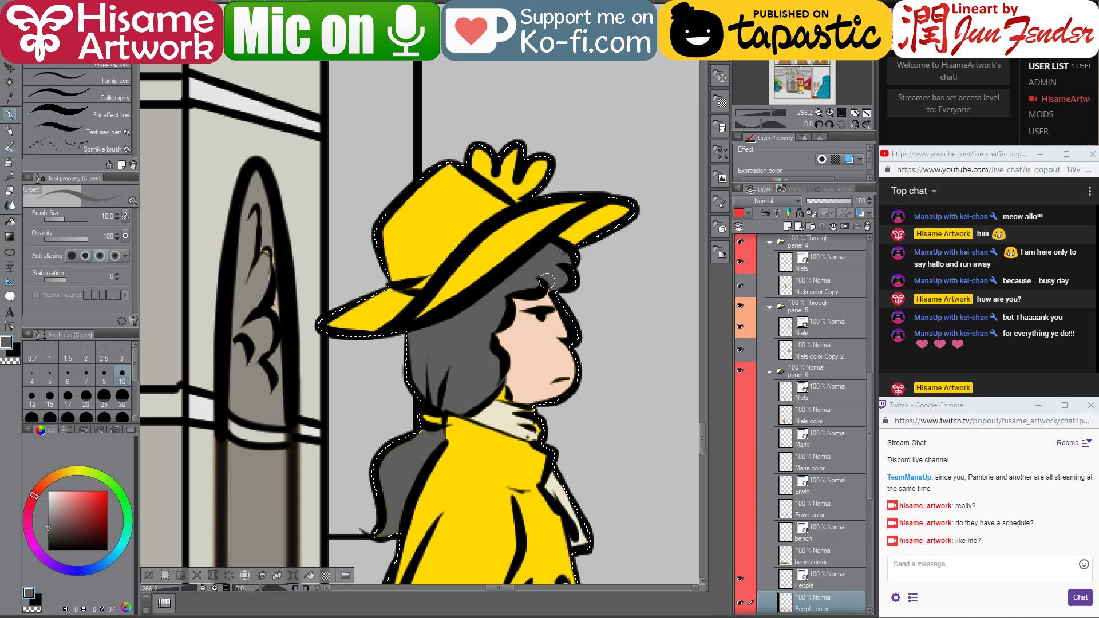
left_click_drag(544, 303, 511, 259)
left_click(511, 259, "alt")
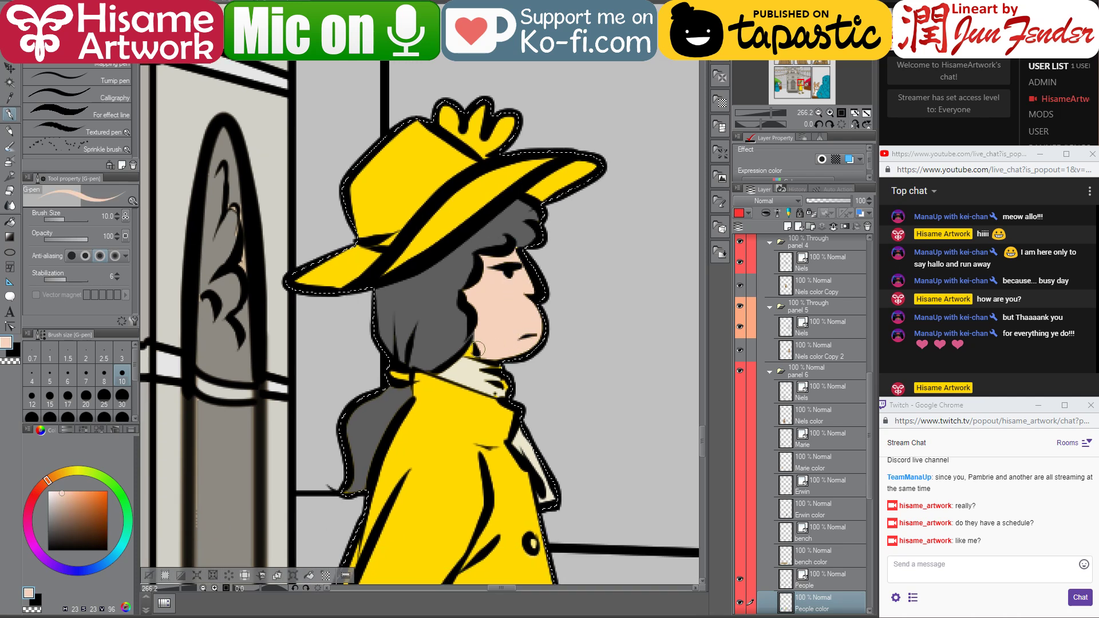
left_click(463, 321, "alt")
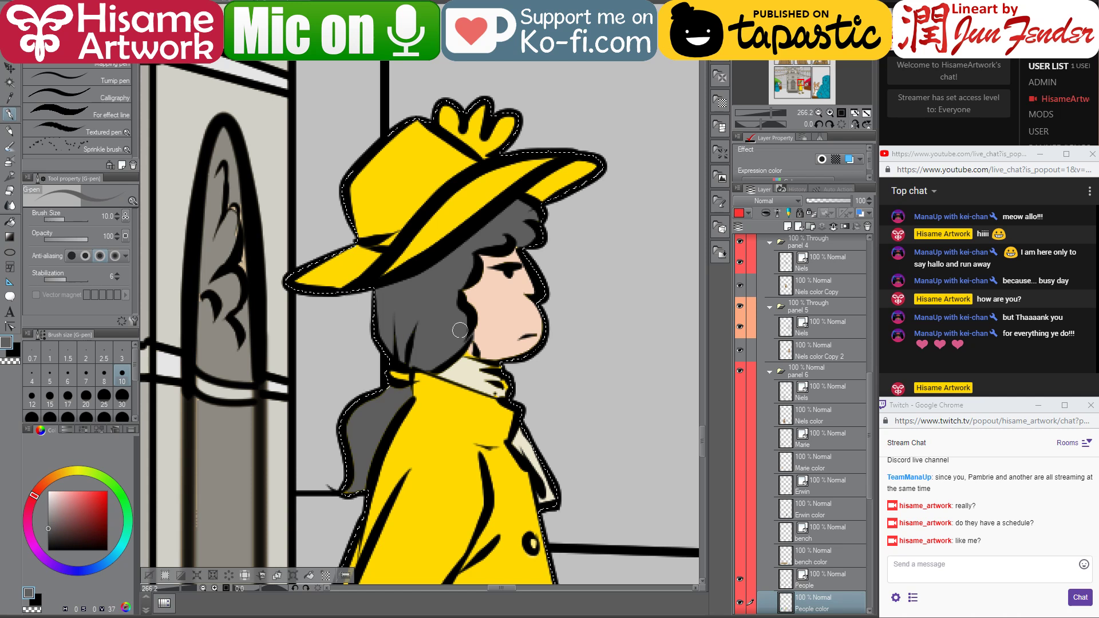
left_click(474, 342, "alt")
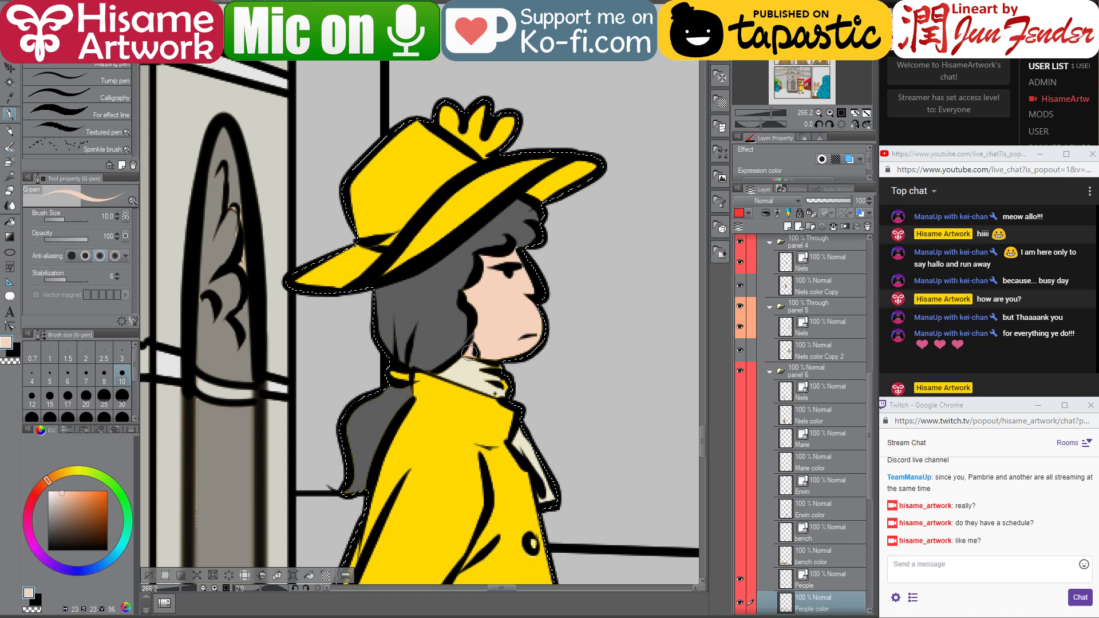
left_click(477, 369, "alt")
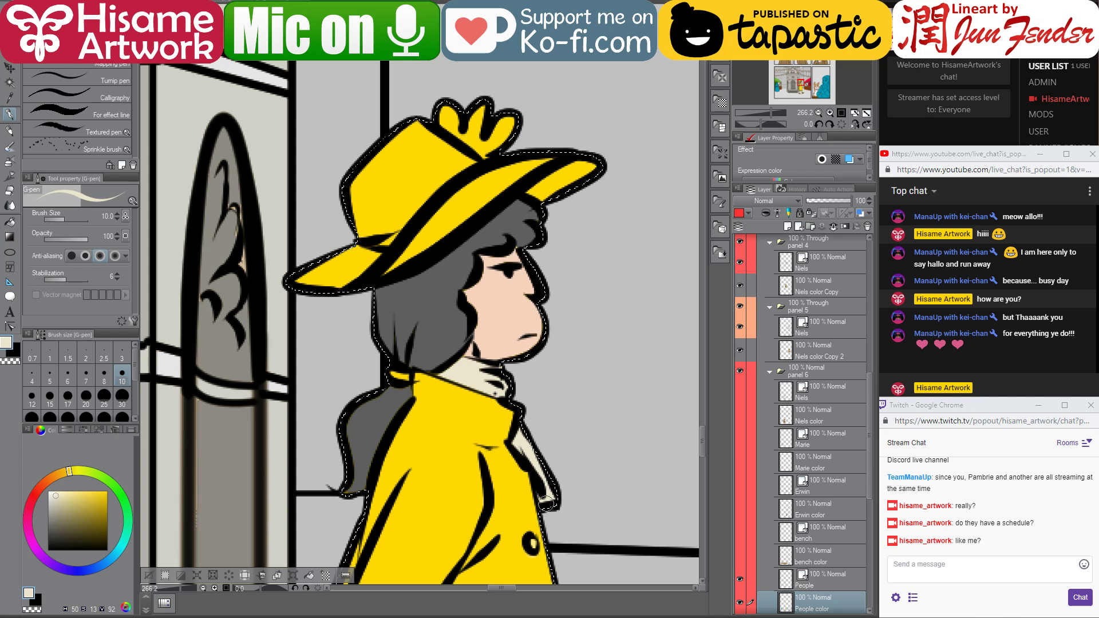
- Touch up the hair around the ponytail tie with its own dark gray, using the G-pen at size 17
left_click_drag(391, 412, 466, 418)
left_click(458, 408, "alt")
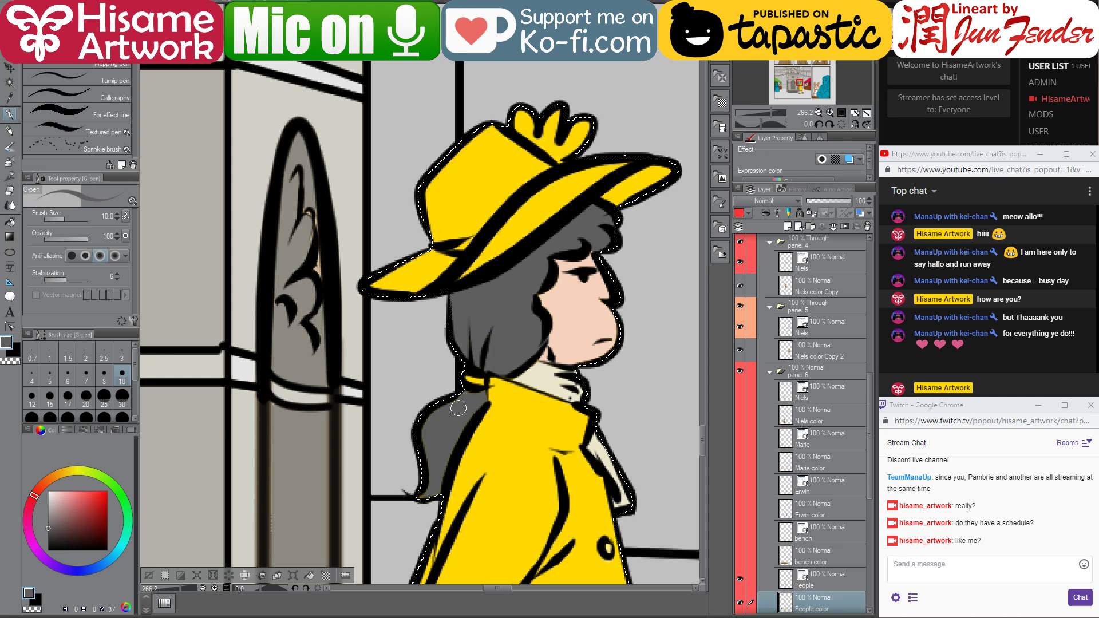
key("bracketright")
key("bracketright")
key("bracketright")
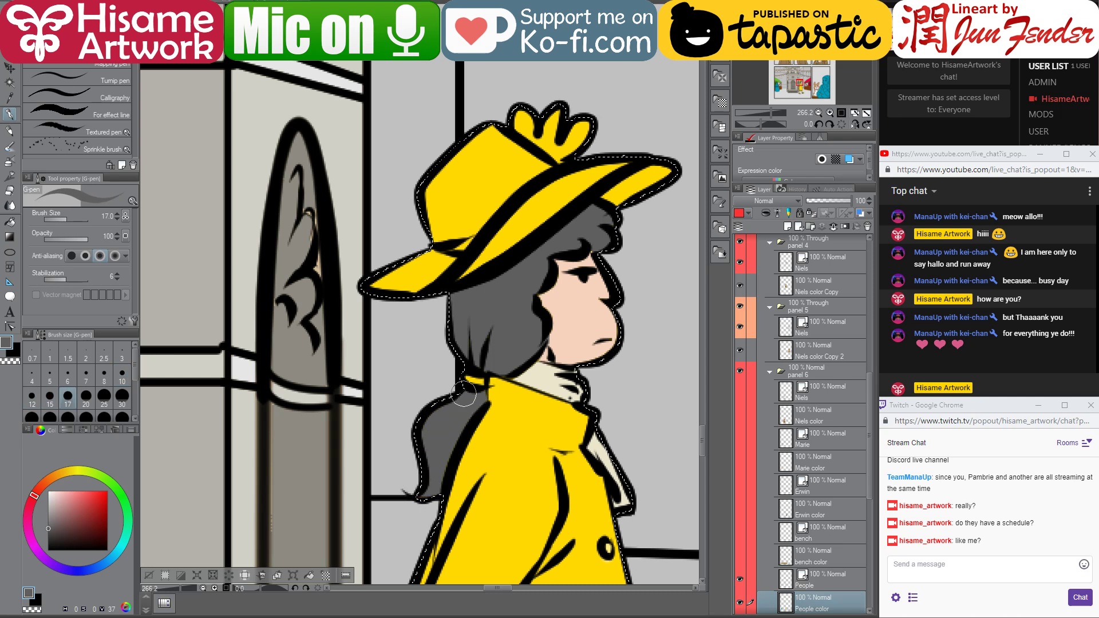
left_click_drag(554, 305, 503, 362)
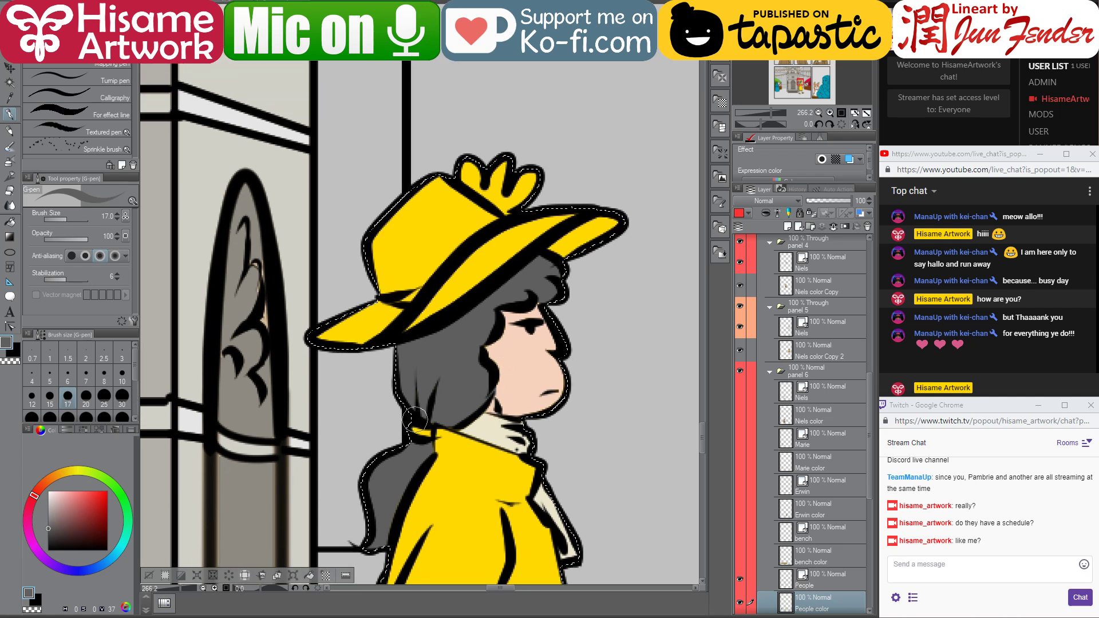
- Sample the neckcloth's cream and touch up the ponytail tie with the G-pen at size 12
left_click(548, 468, "alt")
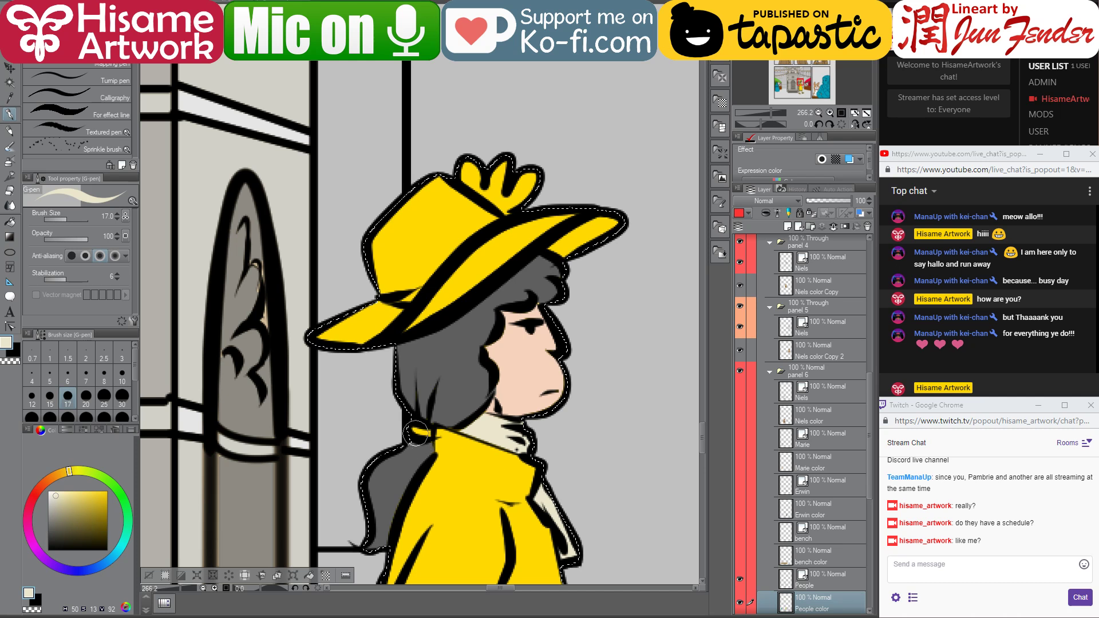
key("bracketleft")
key("bracketleft")
key("bracketleft")
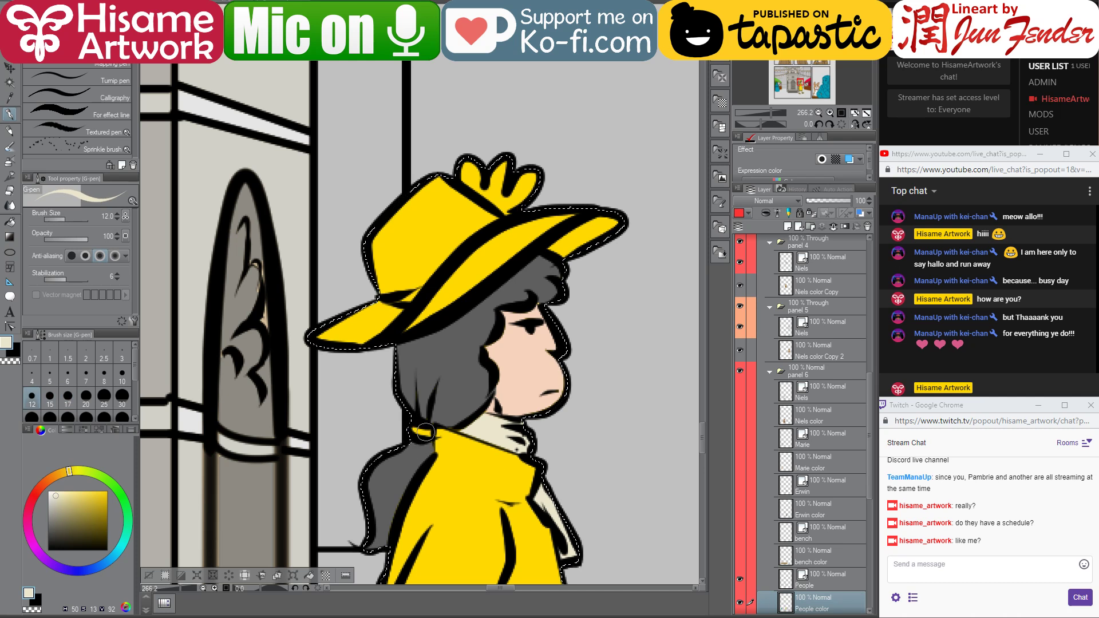
- Fill the underside of the hat brim with a darker shade of the coat's yellow (H 51, S 74, V 80)
left_click_drag(410, 285, 415, 323)
left_click(480, 497, "alt")
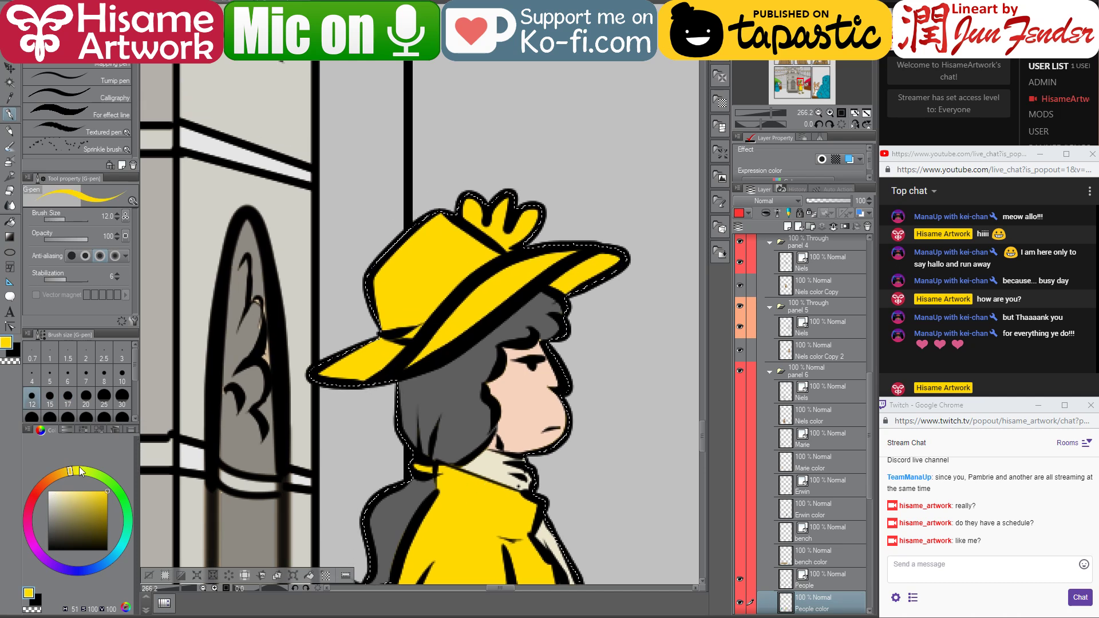
left_click(94, 501)
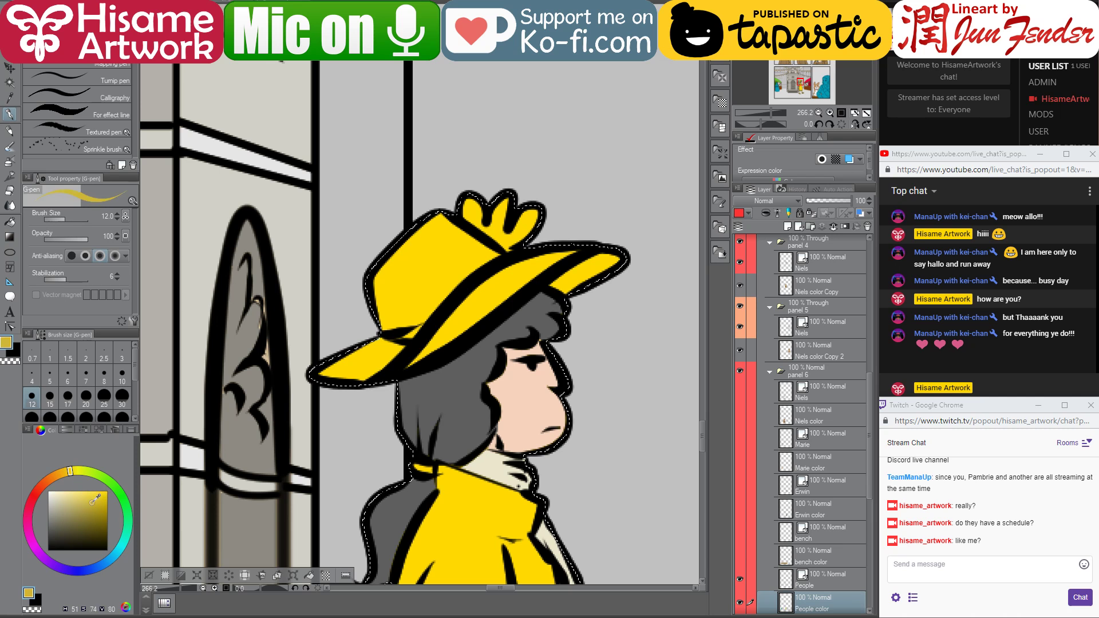
left_click(8, 222)
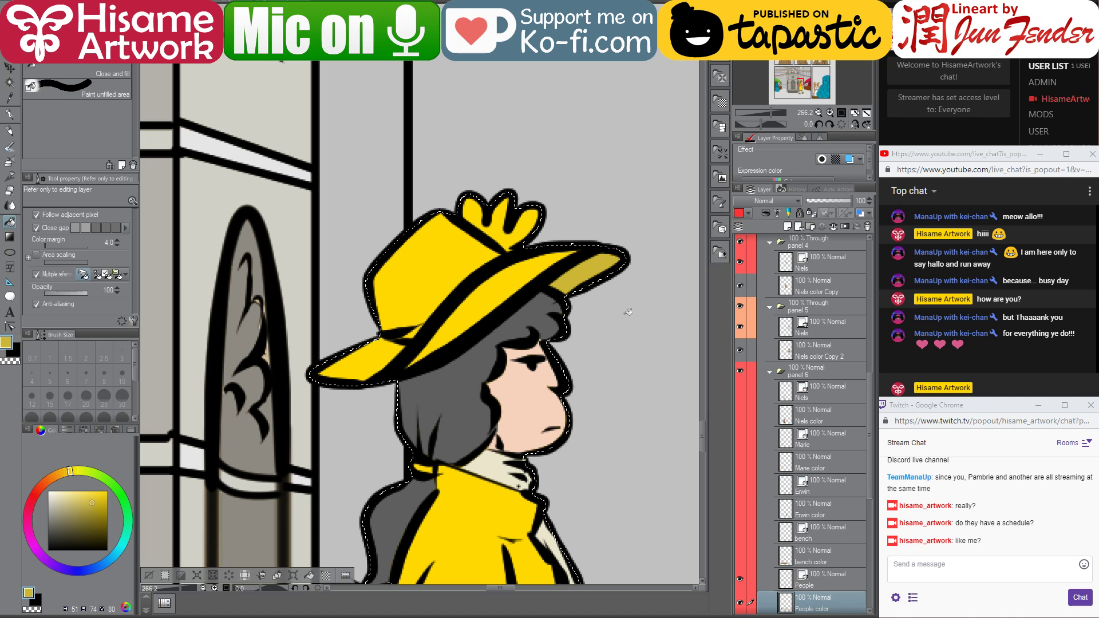
- Fill the hat's feathers with cream sampled from the neckcloth, and refill them with white (S 0, V 100)
left_click(501, 460, "alt")
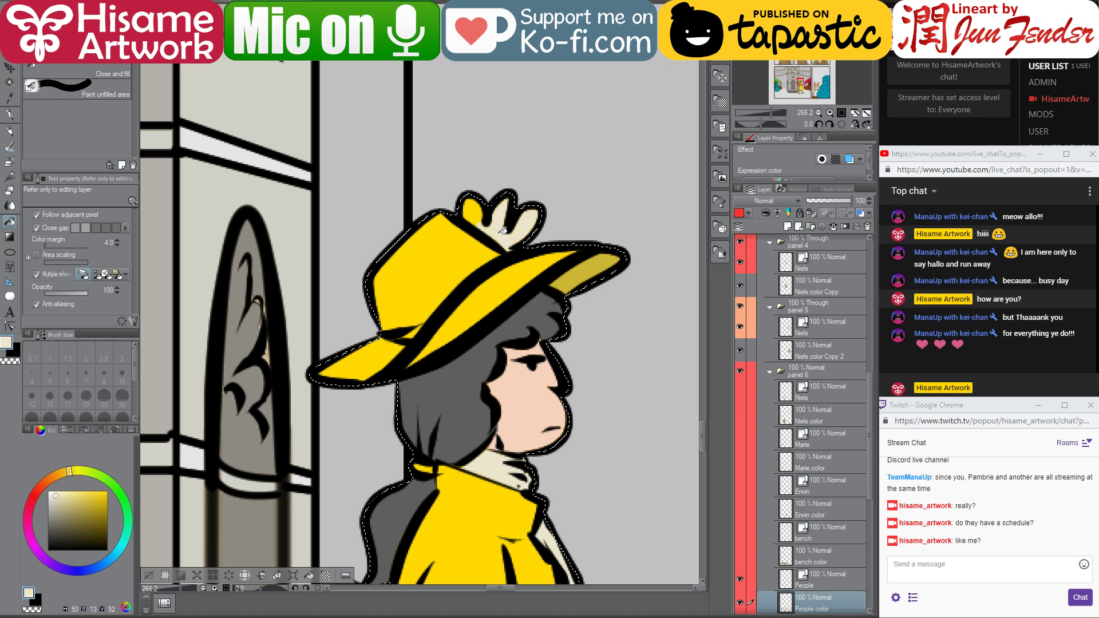
left_click_drag(74, 491, 26, 488)
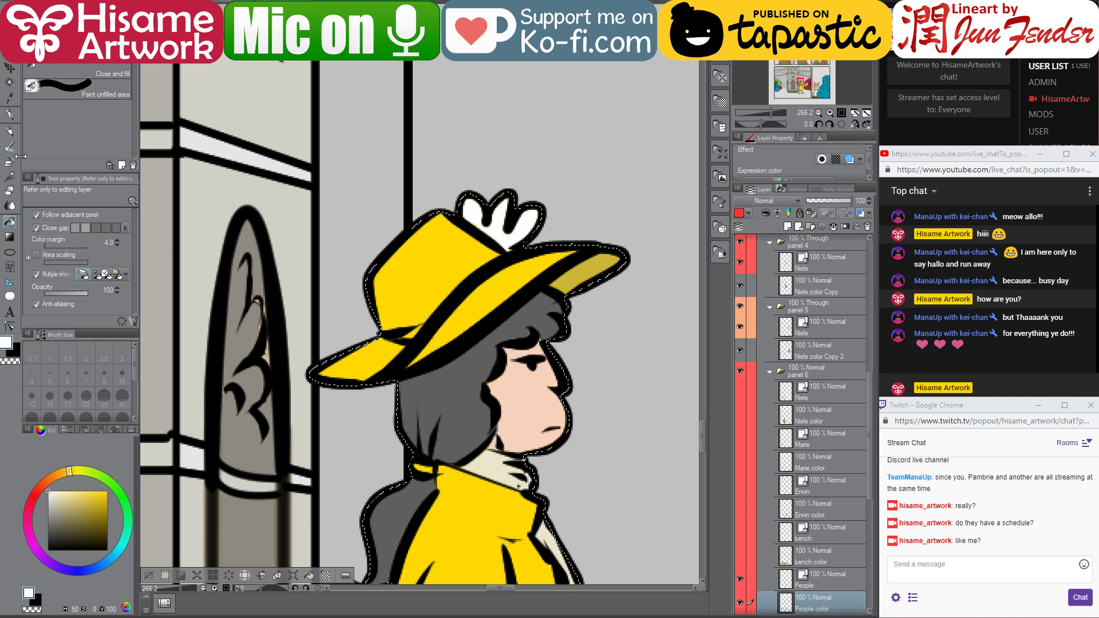
left_click(11, 117)
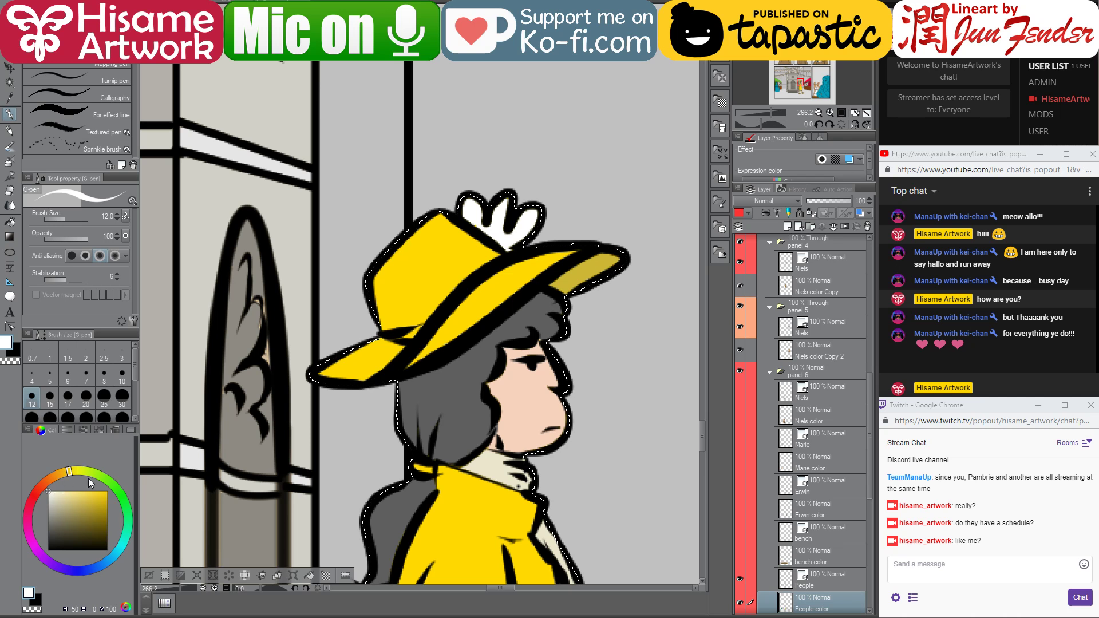
key("x")
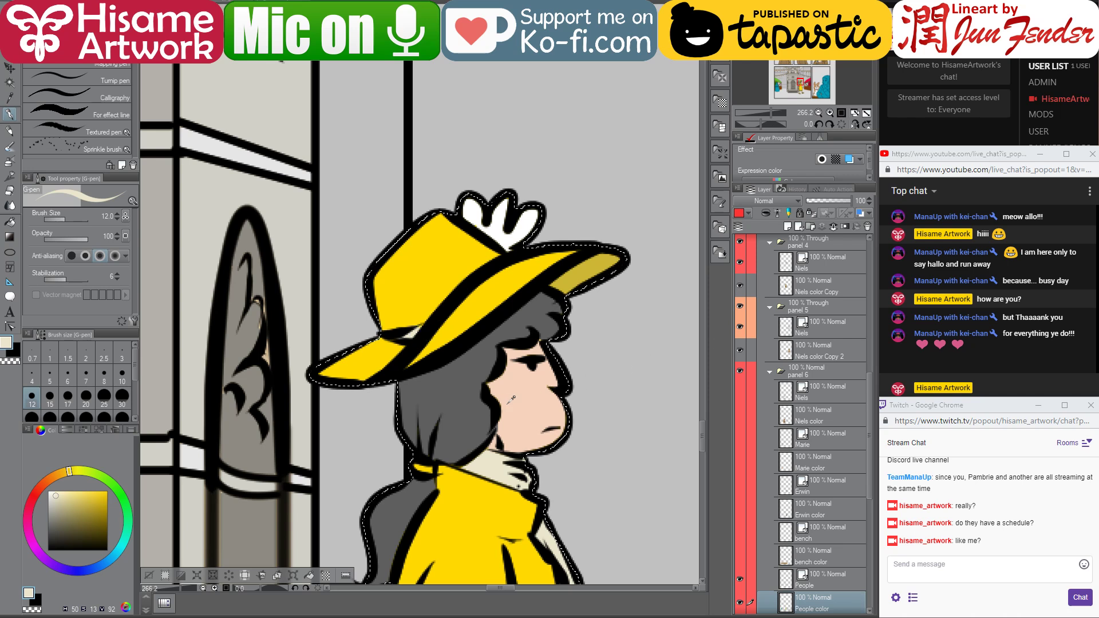
- Examine how the recolored walking man looks within the whole fountain panel
scroll(513, 397, "down", 8)
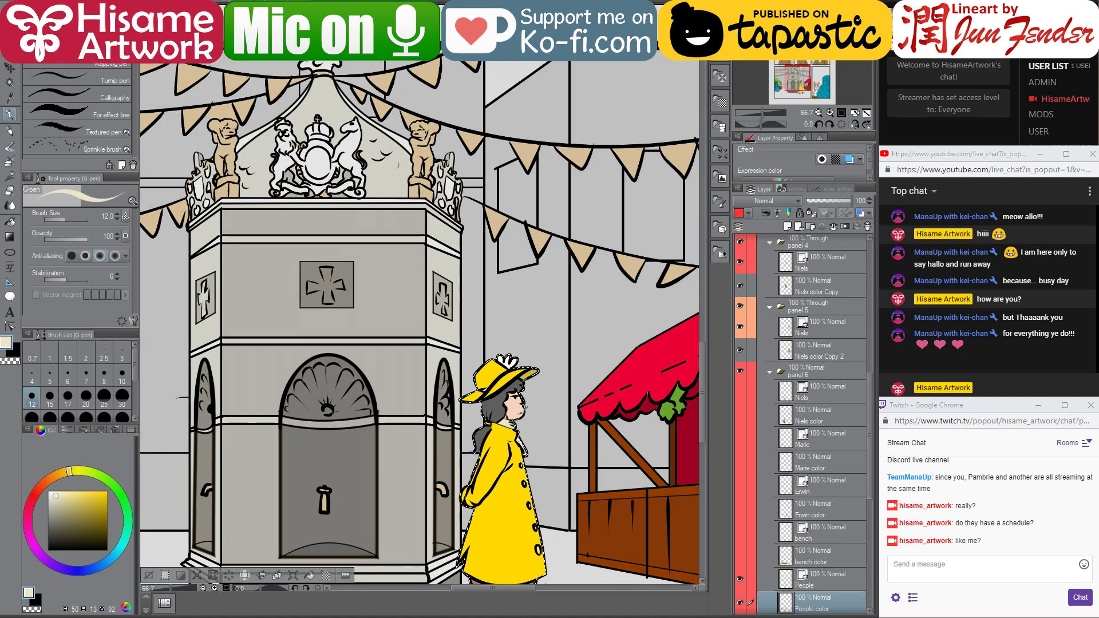
scroll(524, 412, "down", 2)
left_click_drag(517, 480, 525, 412)
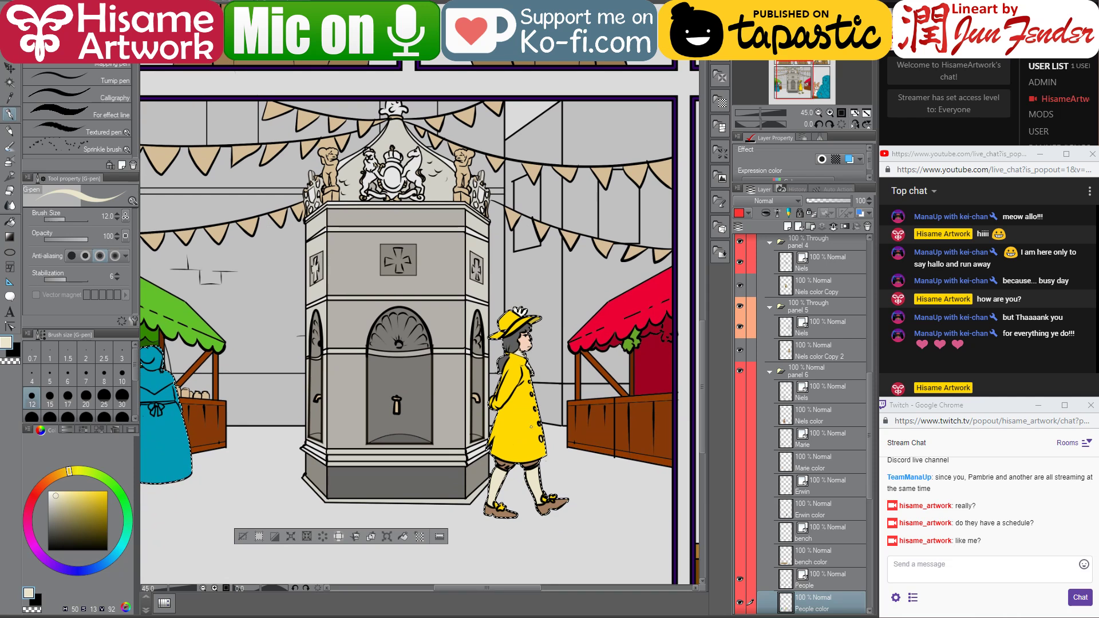
scroll(584, 455, "down", 2)
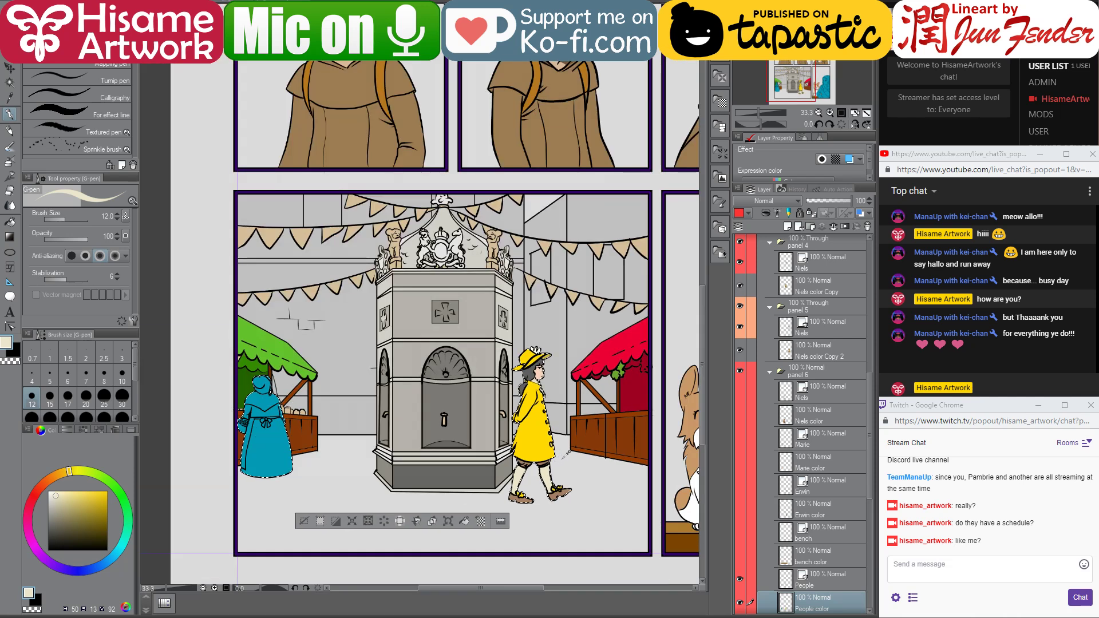
scroll(629, 447, "up", 5)
scroll(643, 442, "down", 3)
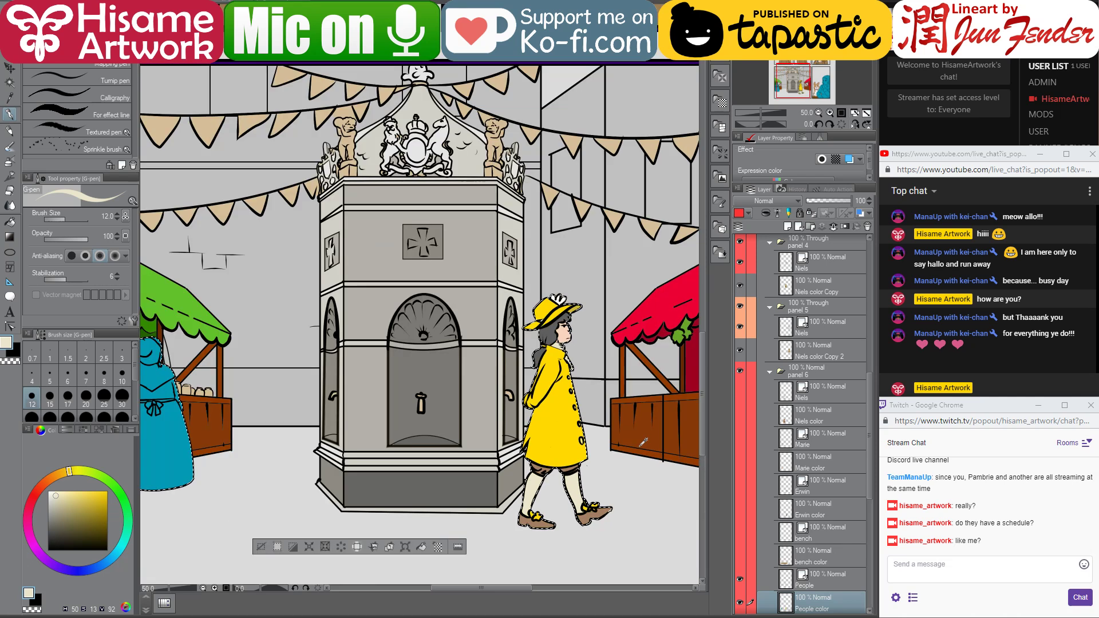
scroll(551, 452, "up", 2)
scroll(543, 450, "down", 1)
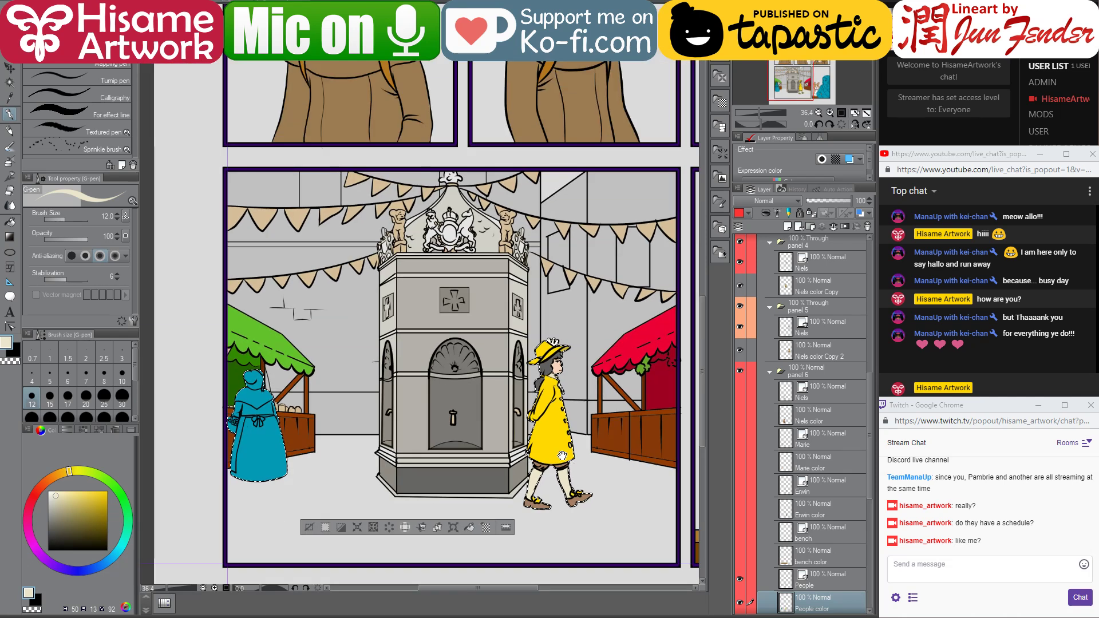
left_click_drag(562, 455, 533, 464)
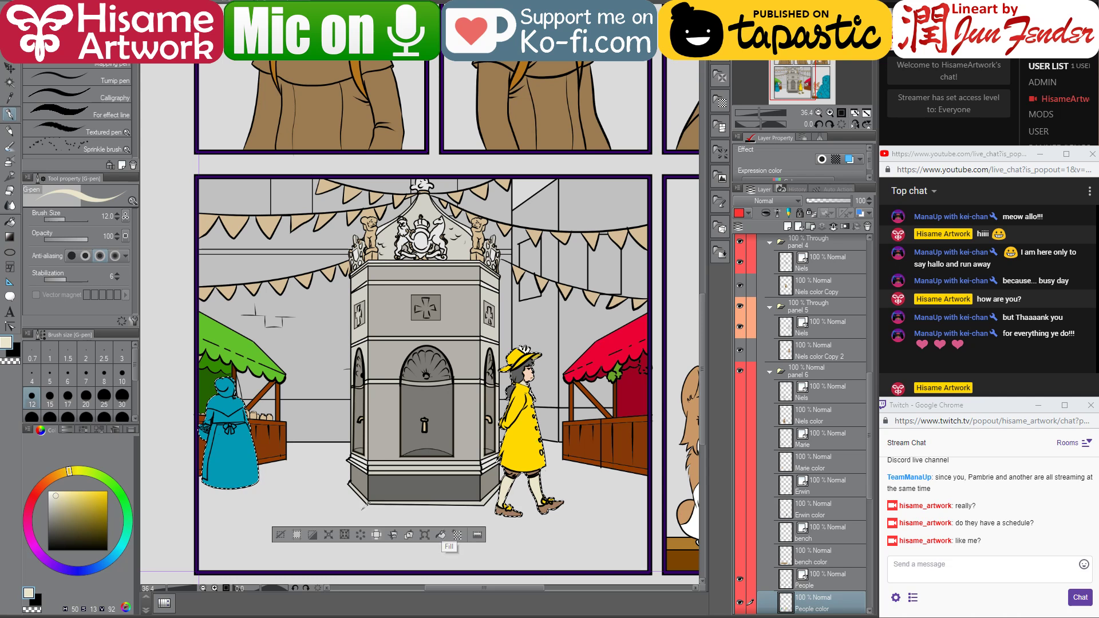
- Fill the side panel of the apron on the woman at the green stall with white (S 0, V 100)
scroll(336, 499, "up", 1)
left_click_drag(353, 406, 502, 426)
scroll(359, 510, "up", 4)
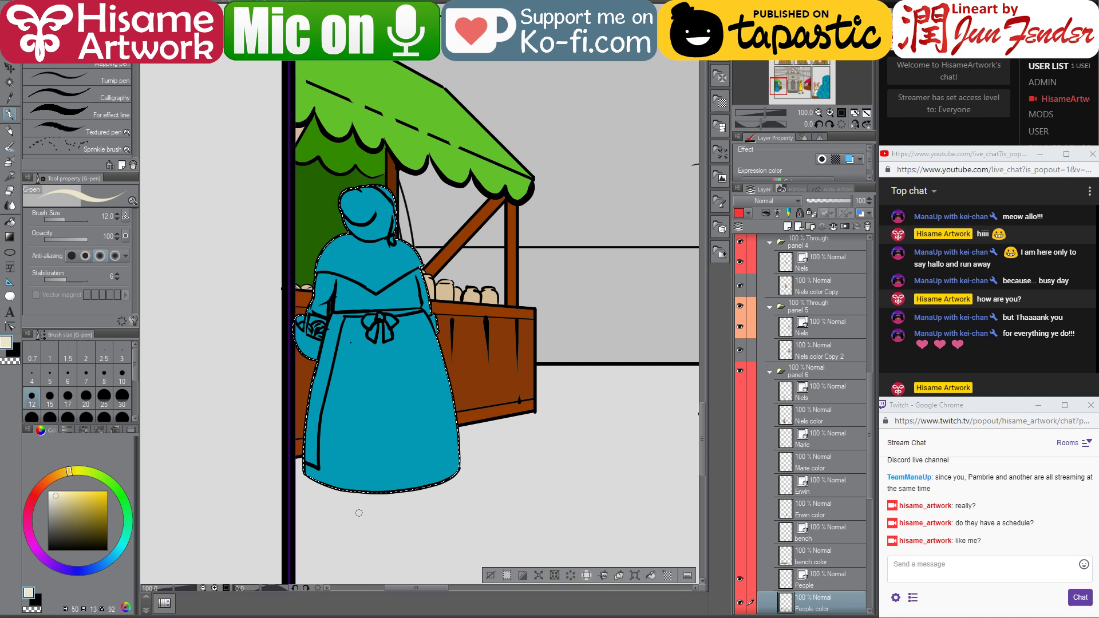
scroll(830, 489, "down", 3)
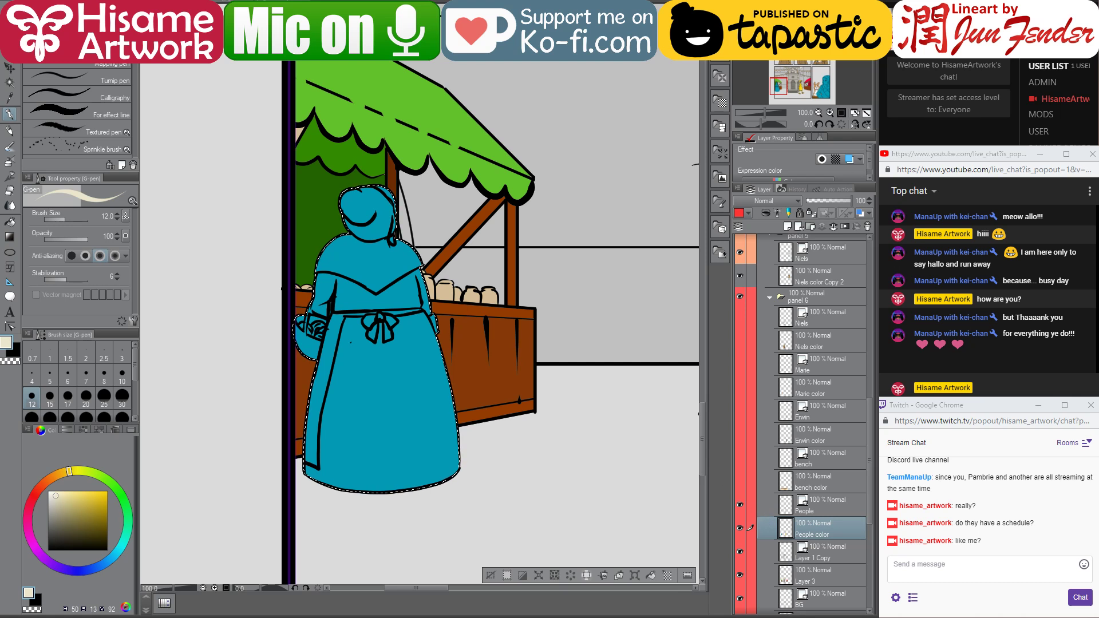
left_click(9, 221)
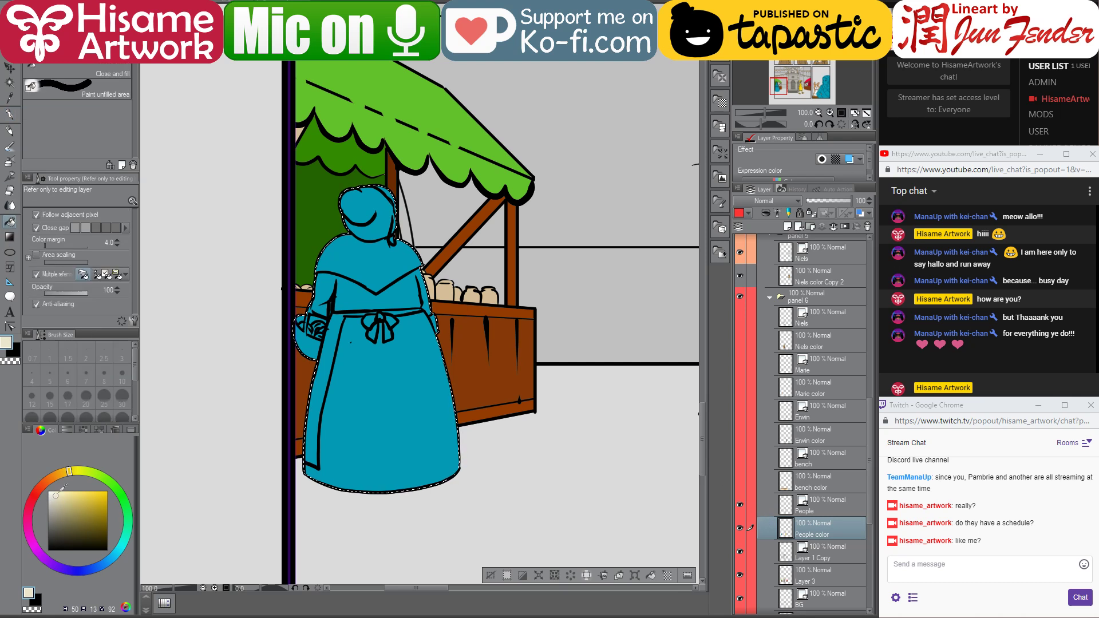
left_click(48, 491)
left_click(342, 337)
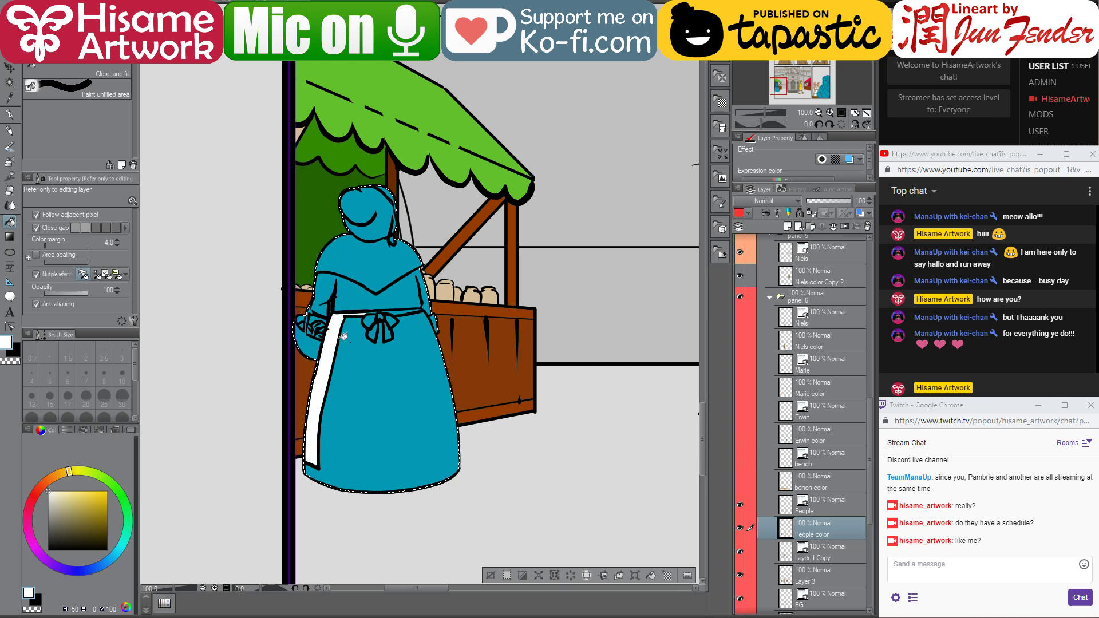
- Fill the apron's waistband and every part of its bow with the same white
scroll(360, 313, "up", 3)
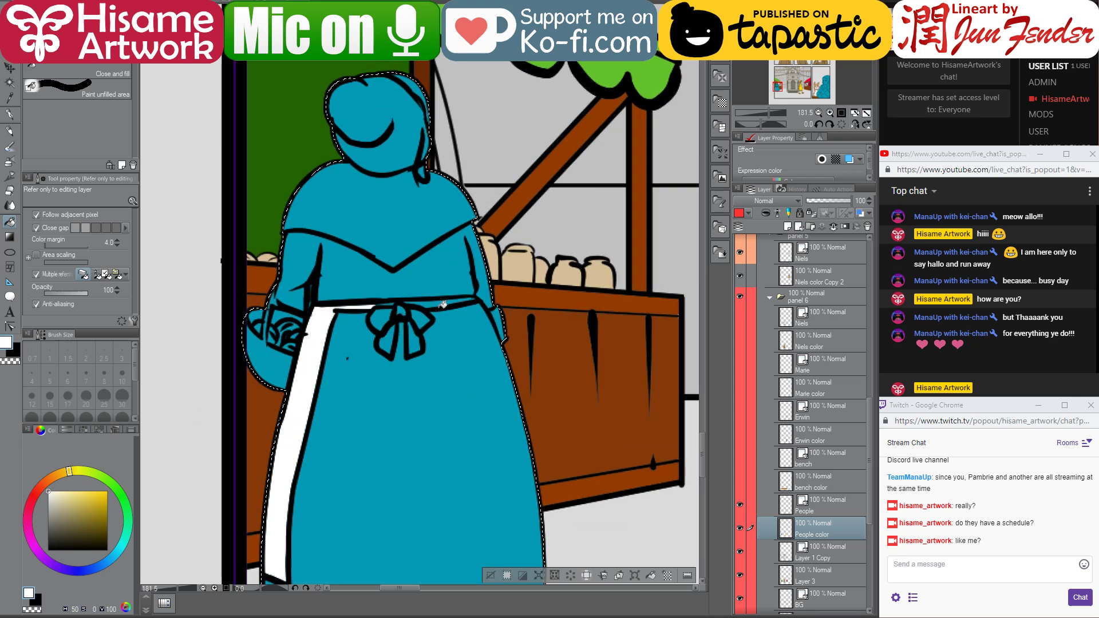
left_click(438, 298)
left_click(378, 320)
left_click(388, 341)
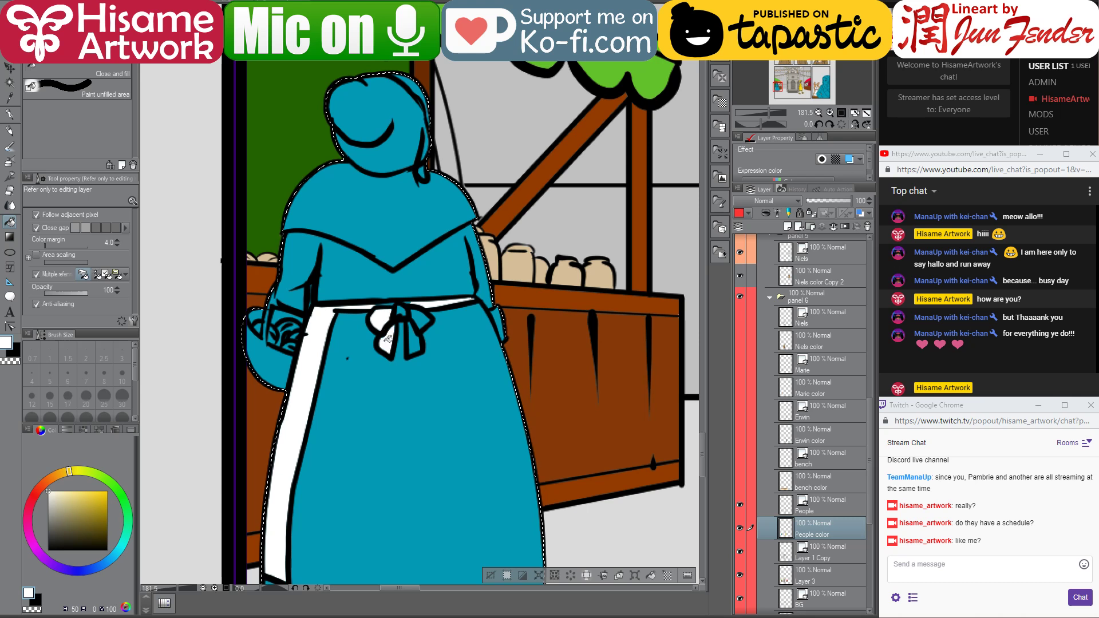
left_click(410, 339)
left_click(428, 316)
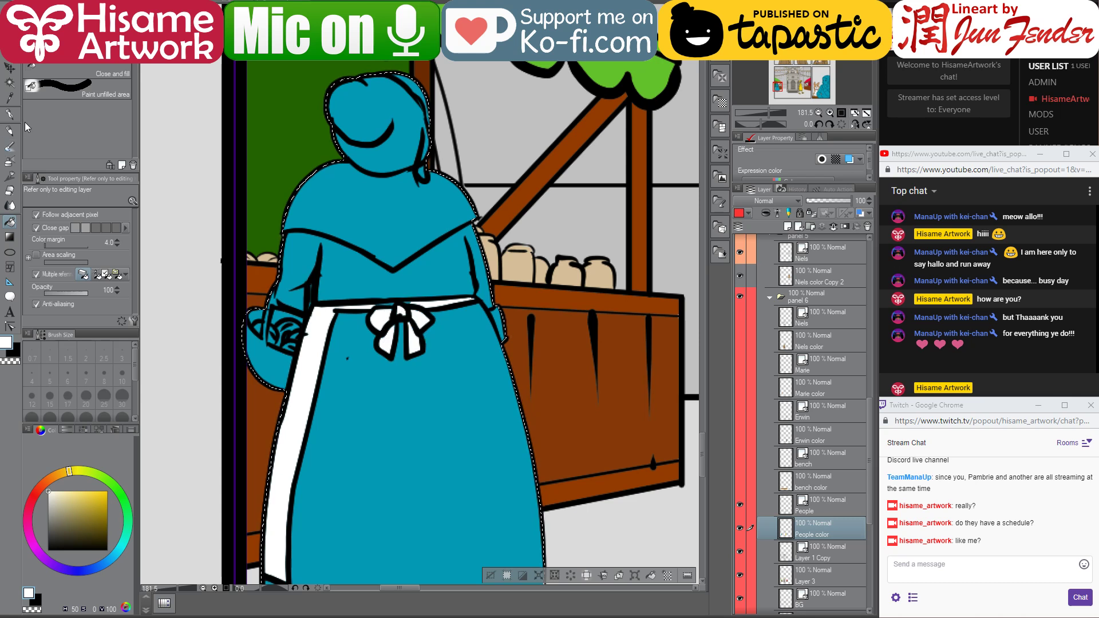
- Fill the woman's shawl and the outer edge of her bonnet with white
left_click(10, 114)
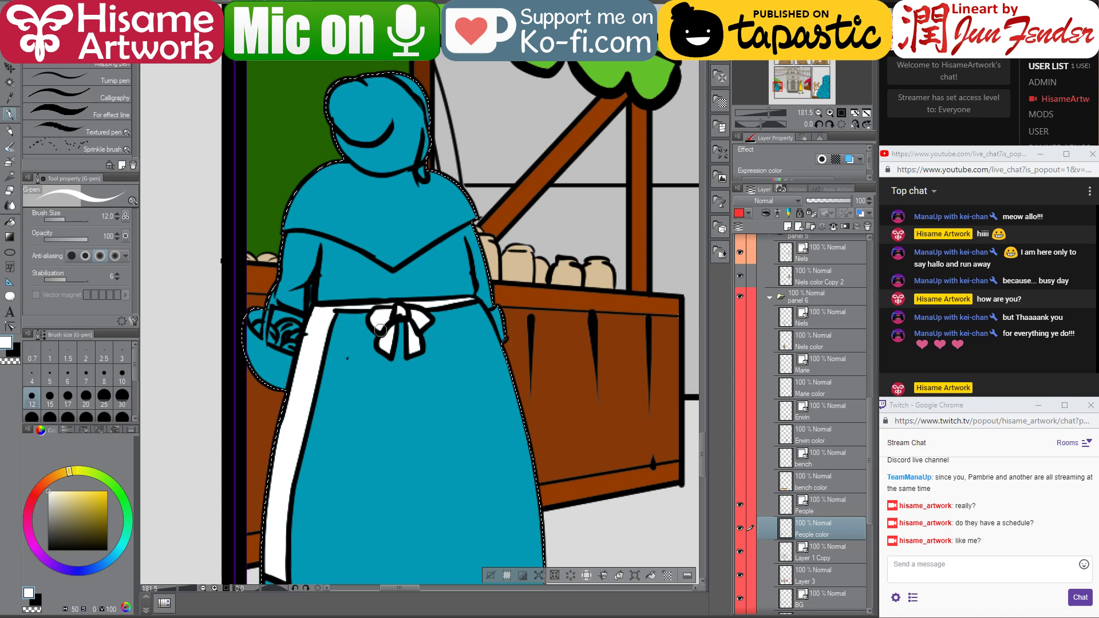
left_click(9, 222)
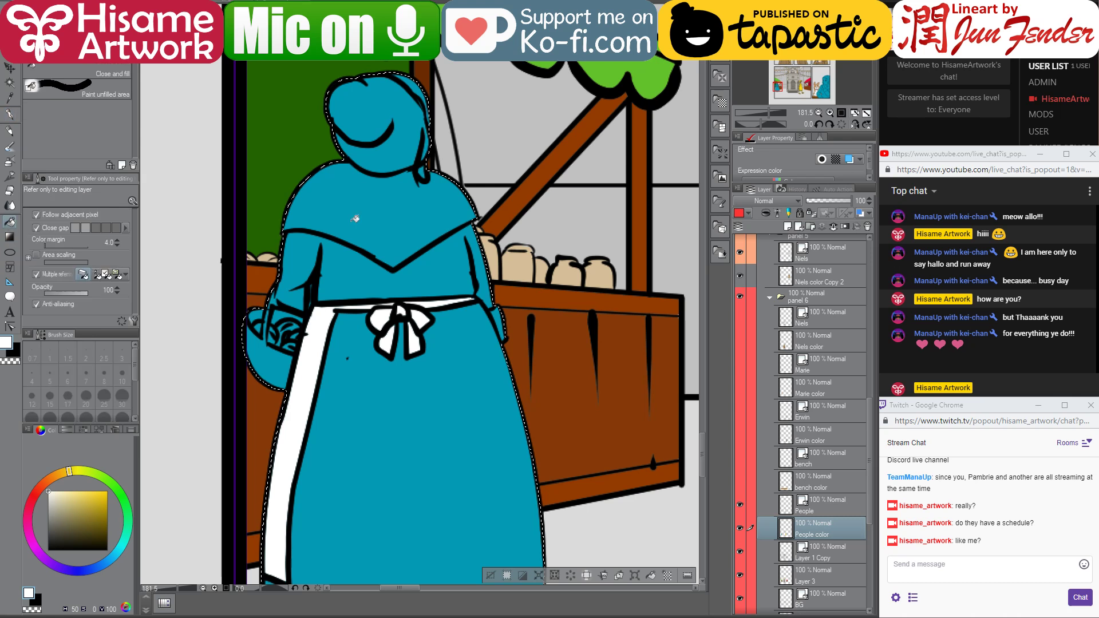
left_click(379, 208)
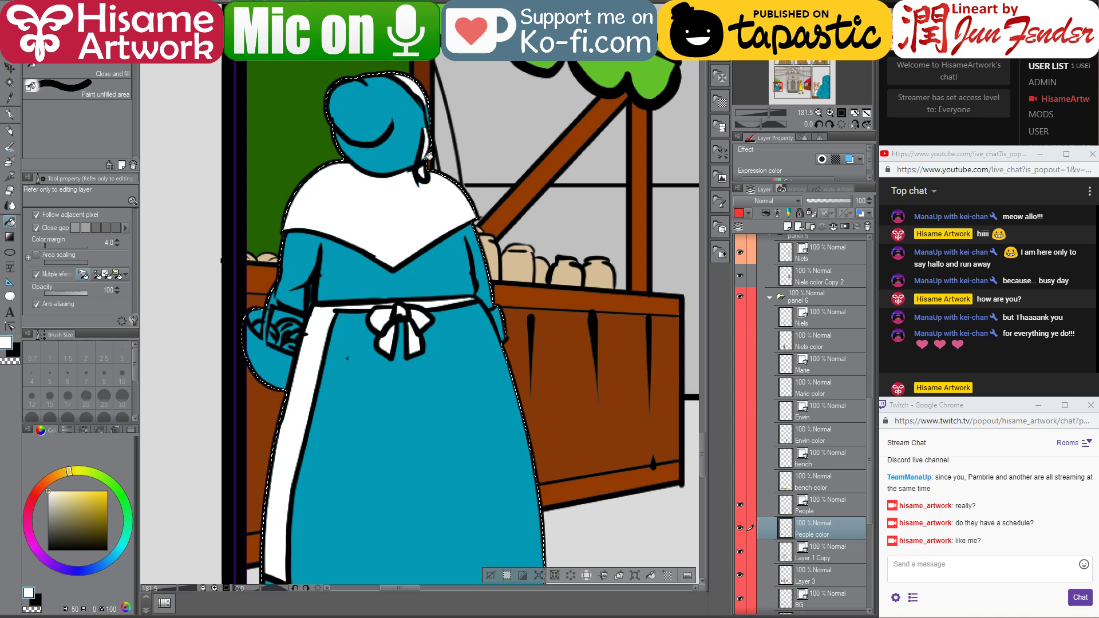
- Fill the outside of the basket with tan (H 45, S 56, V 71) and its inside with a darker shade (H 45, S 74, V 57)
left_click(74, 526)
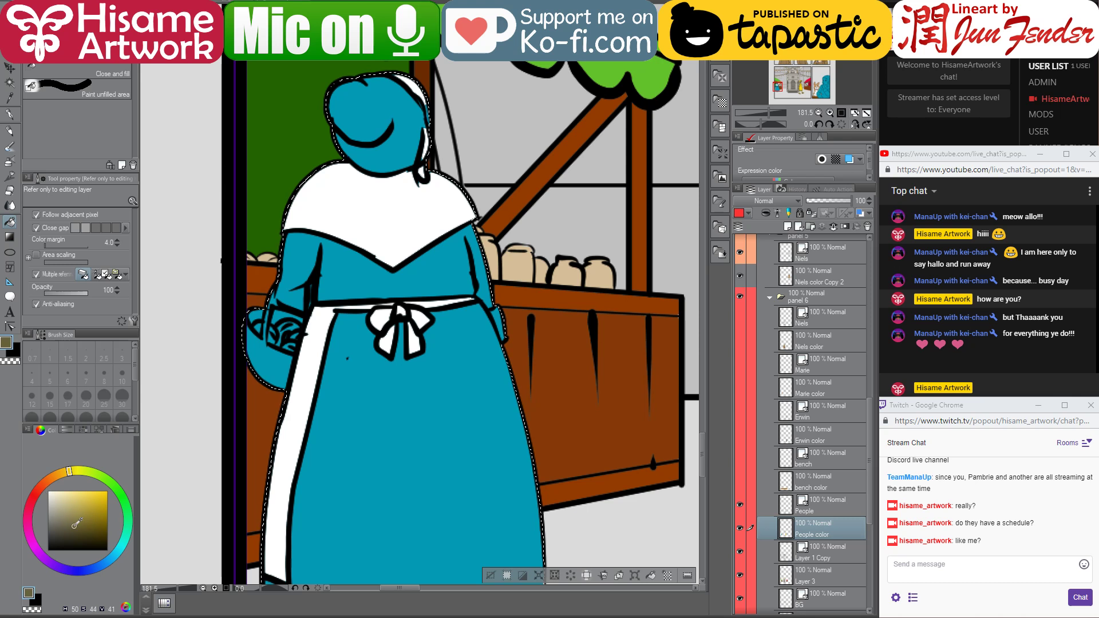
left_click(56, 475)
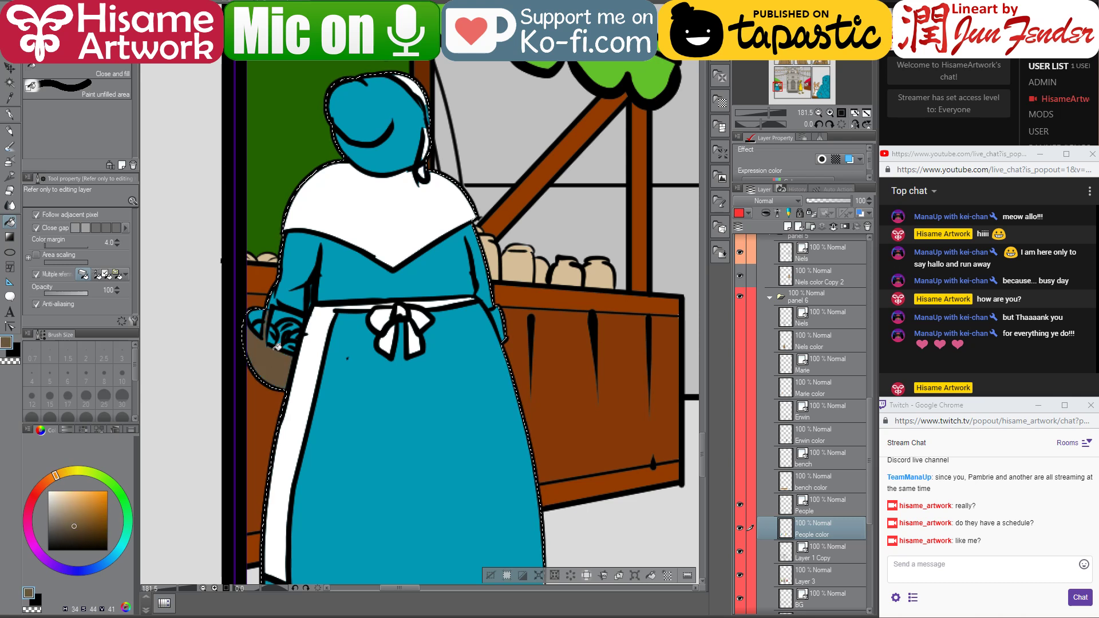
left_click(64, 472)
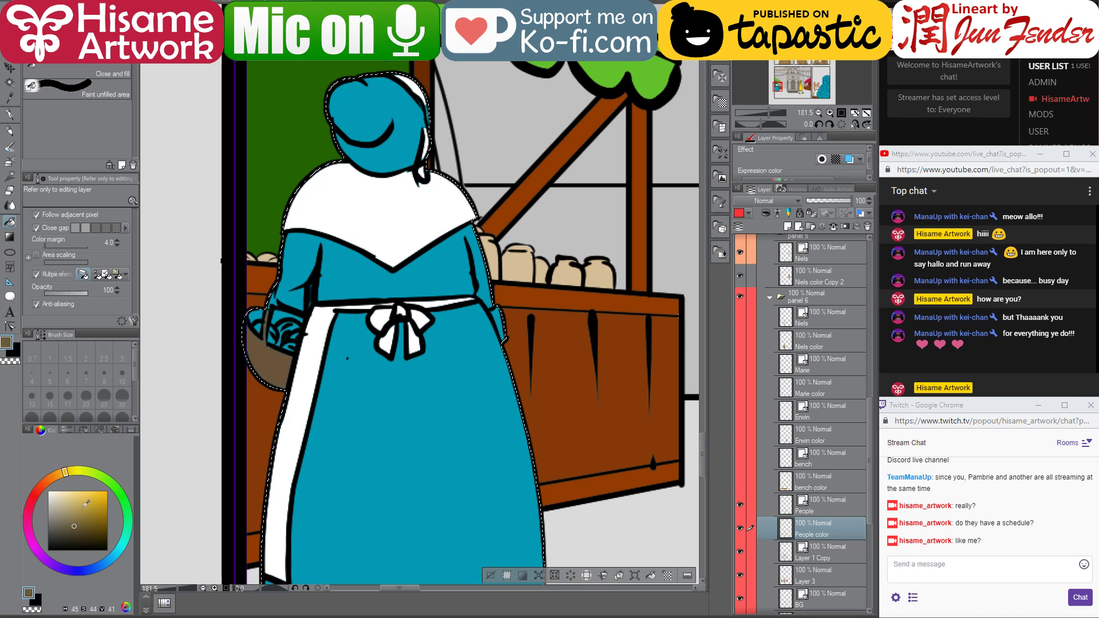
left_click(81, 508)
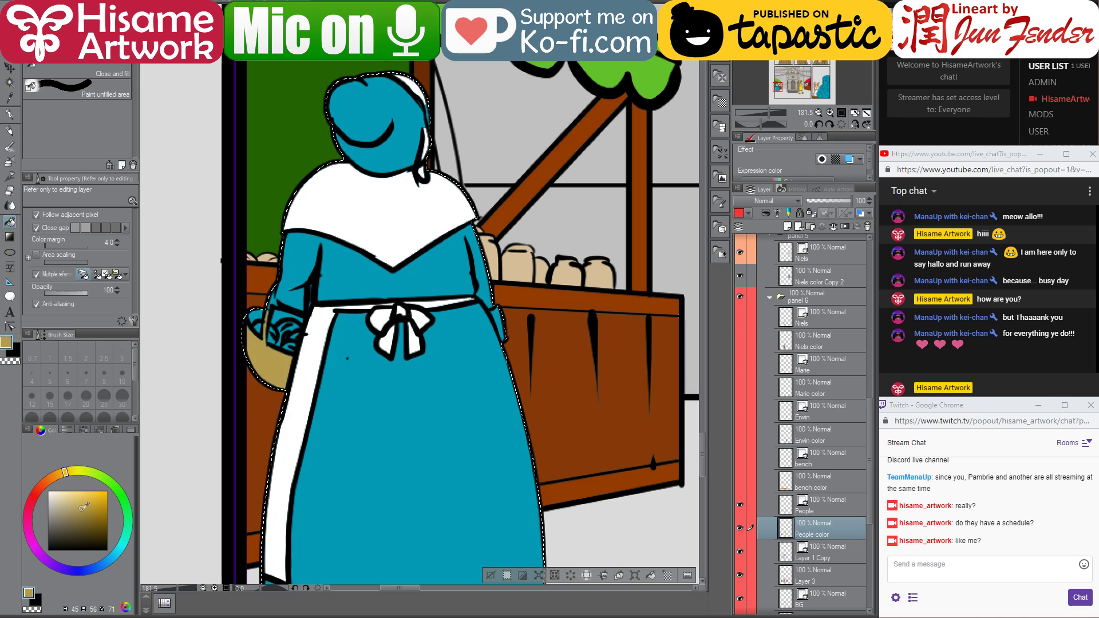
left_click(92, 516)
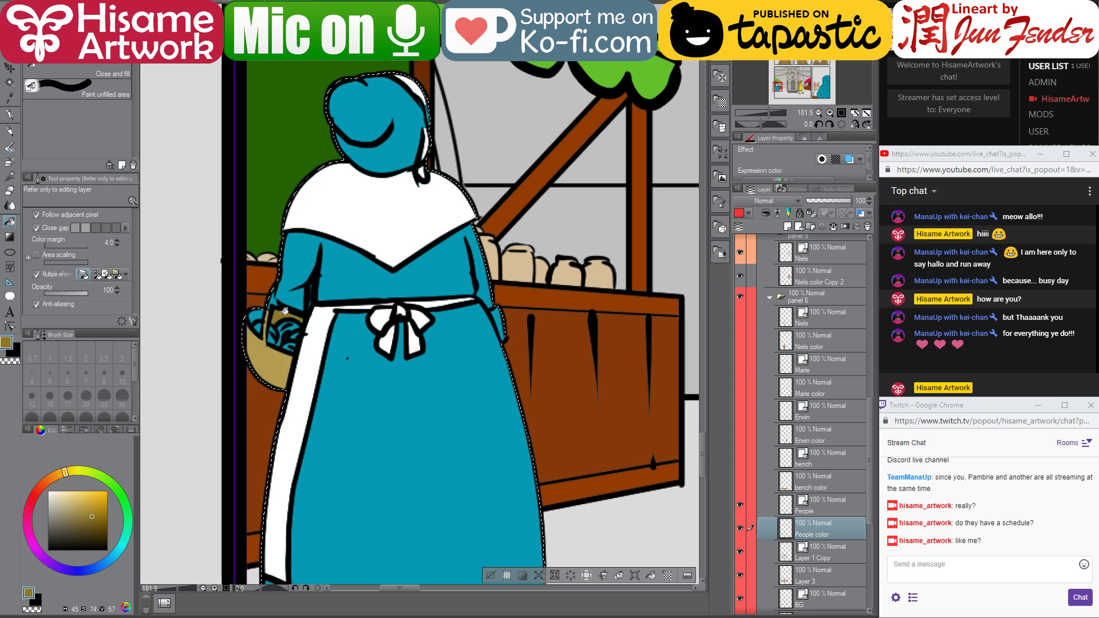
- Sample the awning's light green (H 98, S 78, V 76) and color the vegetables in the basket with it
left_click(325, 323, "alt")
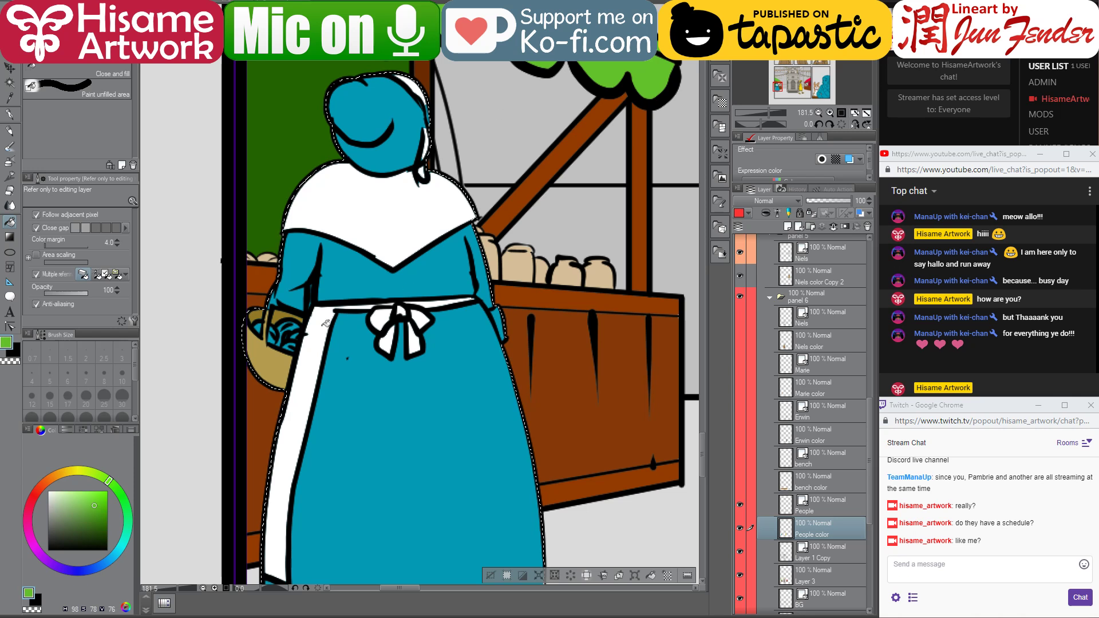
scroll(251, 315, "up", 5)
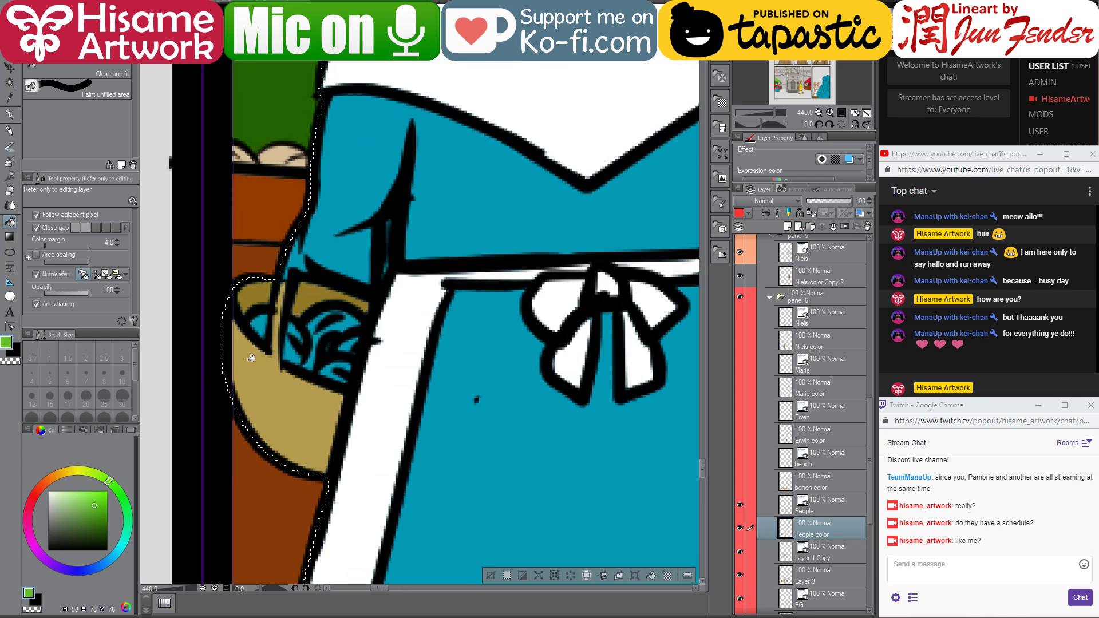
key("p")
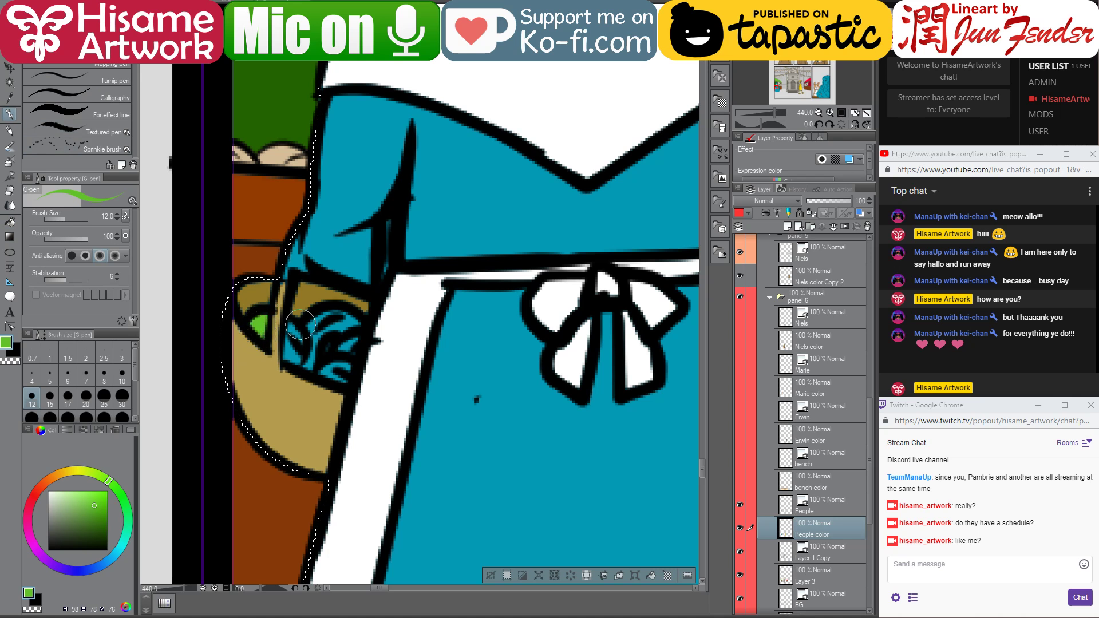
mouse_move(300, 324)
left_mouse_down()
mouse_move(295, 360)
mouse_move(304, 320)
mouse_move(320, 333)
mouse_move(346, 322)
mouse_move(349, 360)
left_mouse_up()
- Touch up the basket's inside and handle with the G-pen, using the two tans sampled from the basket
left_click(305, 290, "alt")
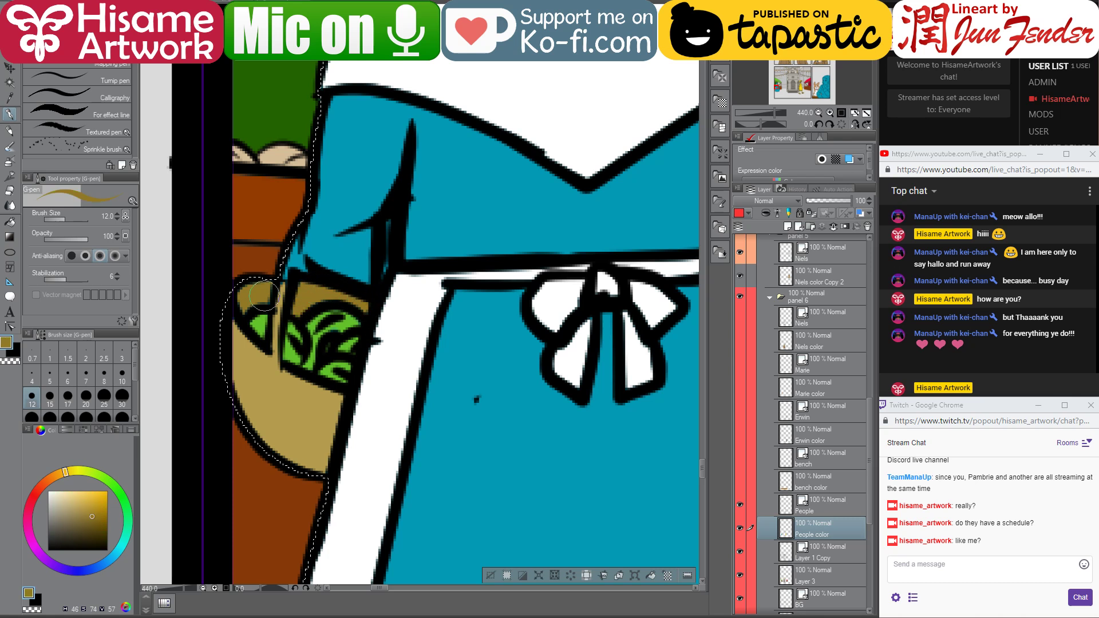
left_click(289, 297, "alt")
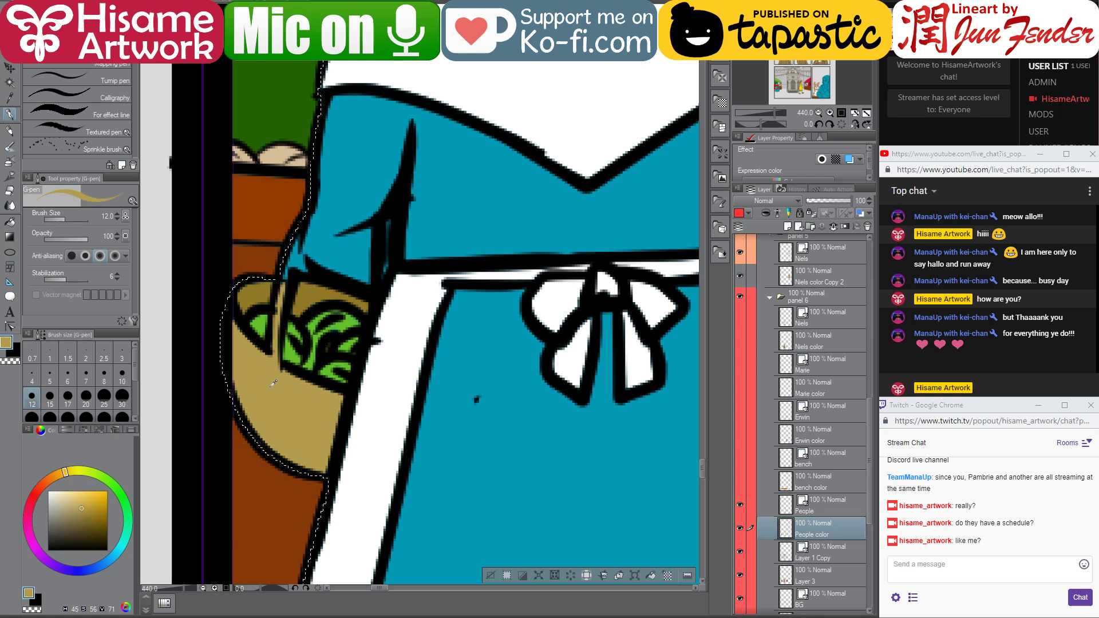
mouse_move(281, 280)
left_mouse_down()
mouse_move(295, 238)
mouse_move(281, 289)
mouse_move(296, 251)
mouse_move(309, 283)
left_mouse_up()
left_click(314, 264, "alt")
mouse_move(368, 222)
left_mouse_down()
mouse_move(344, 226)
mouse_move(356, 361)
mouse_move(281, 465)
left_mouse_up()
- Sample the shawl's white and touch up the bonnet's edge and tie with the G-pen
left_click(535, 218, "alt")
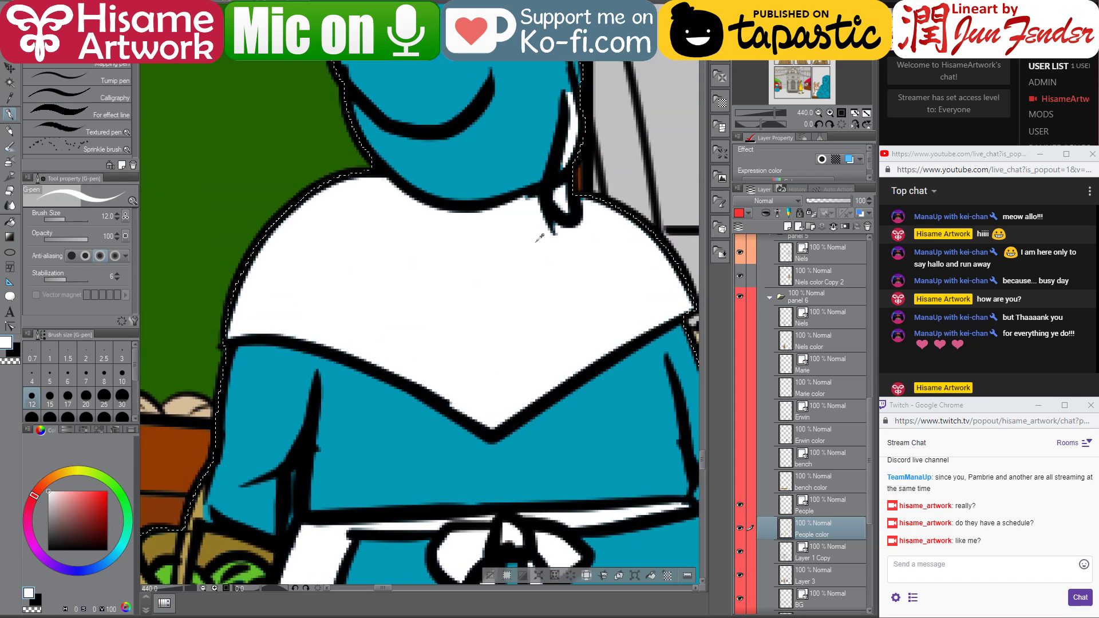
mouse_move(517, 205)
left_mouse_down()
mouse_move(428, 220)
mouse_move(360, 172)
mouse_move(566, 186)
mouse_move(541, 228)
mouse_move(578, 172)
mouse_move(576, 86)
mouse_move(561, 64)
left_mouse_up()
scroll(520, 266, "up", 5)
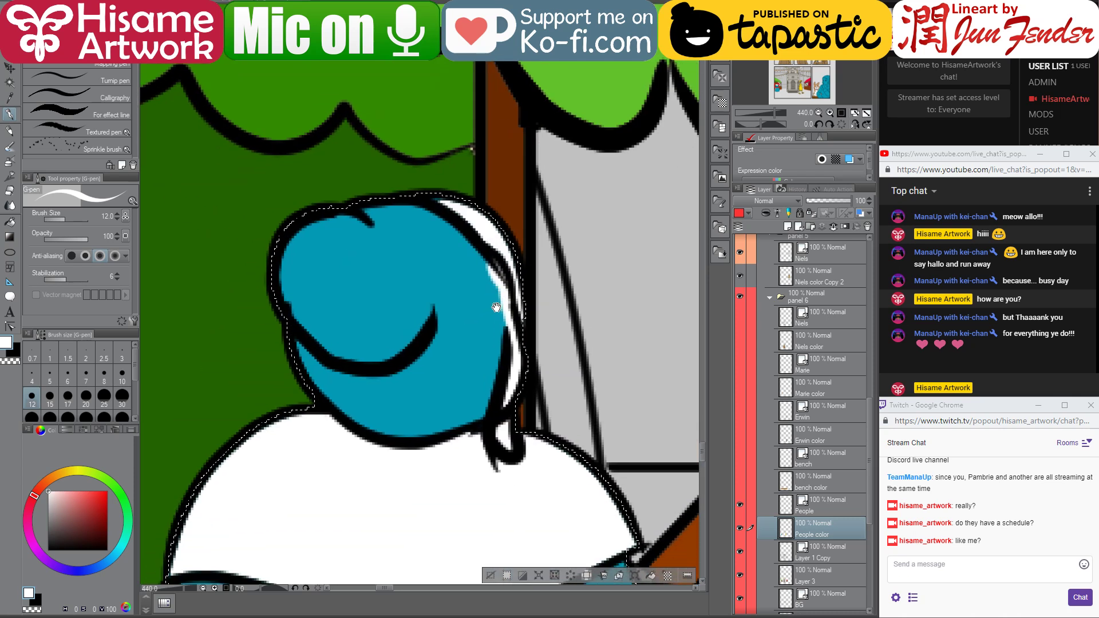
mouse_move(520, 266)
left_mouse_down()
mouse_move(486, 229)
mouse_move(512, 401)
mouse_move(484, 235)
mouse_move(500, 367)
left_mouse_up()
scroll(466, 302, "down", 5)
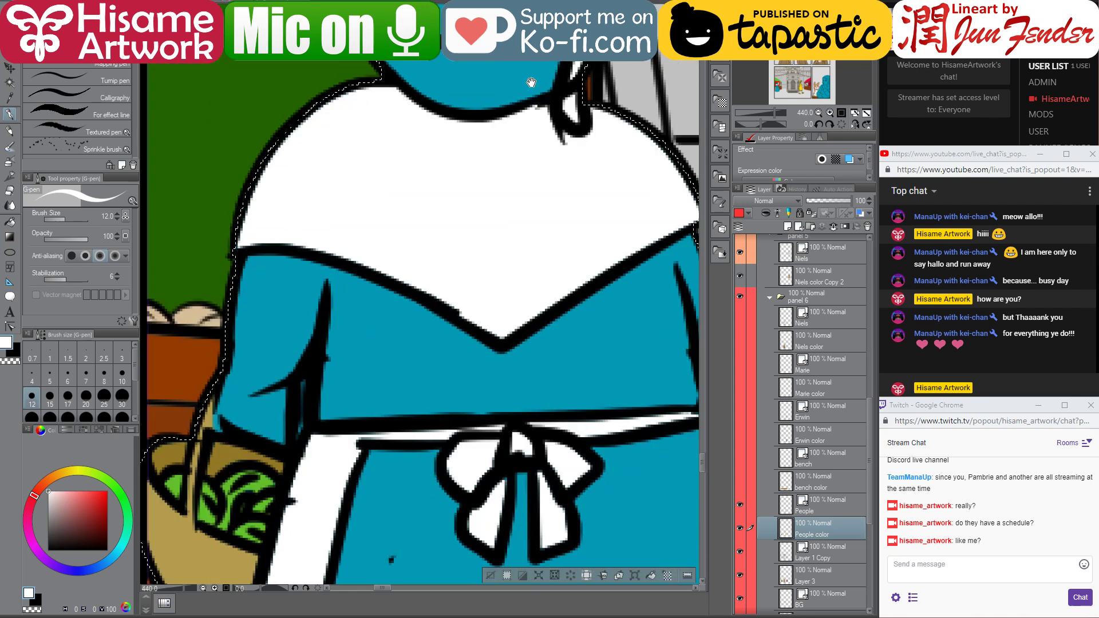
scroll(451, 160, "down", 4)
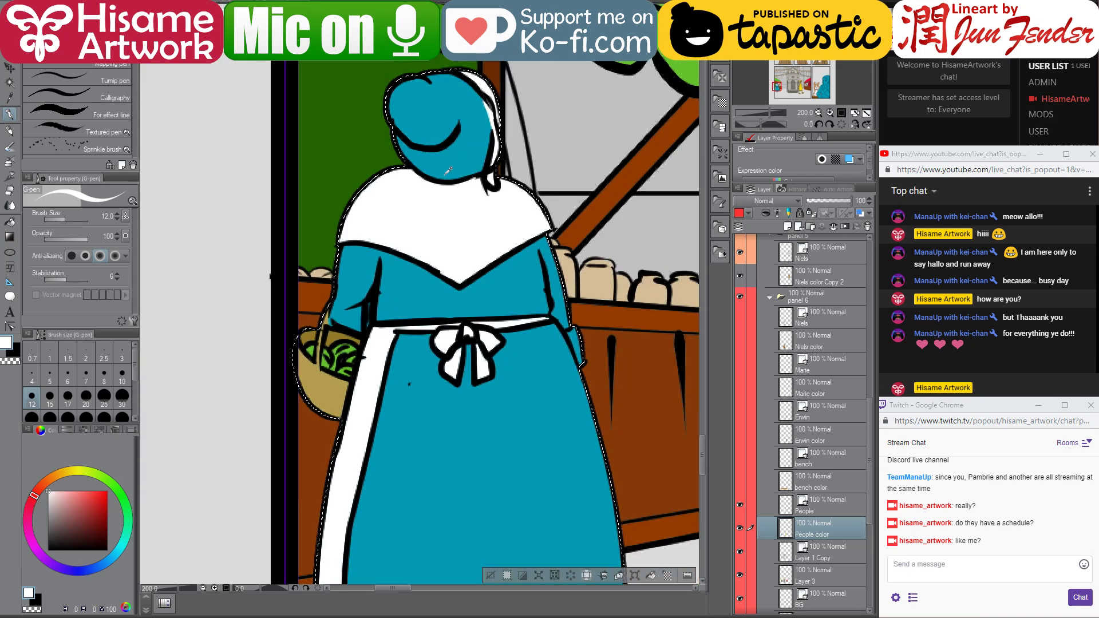
- Sample the dress's blue and fill the bonnet with a lighter shade of it (H 189, S 78, V 77)
left_click(395, 321, "alt")
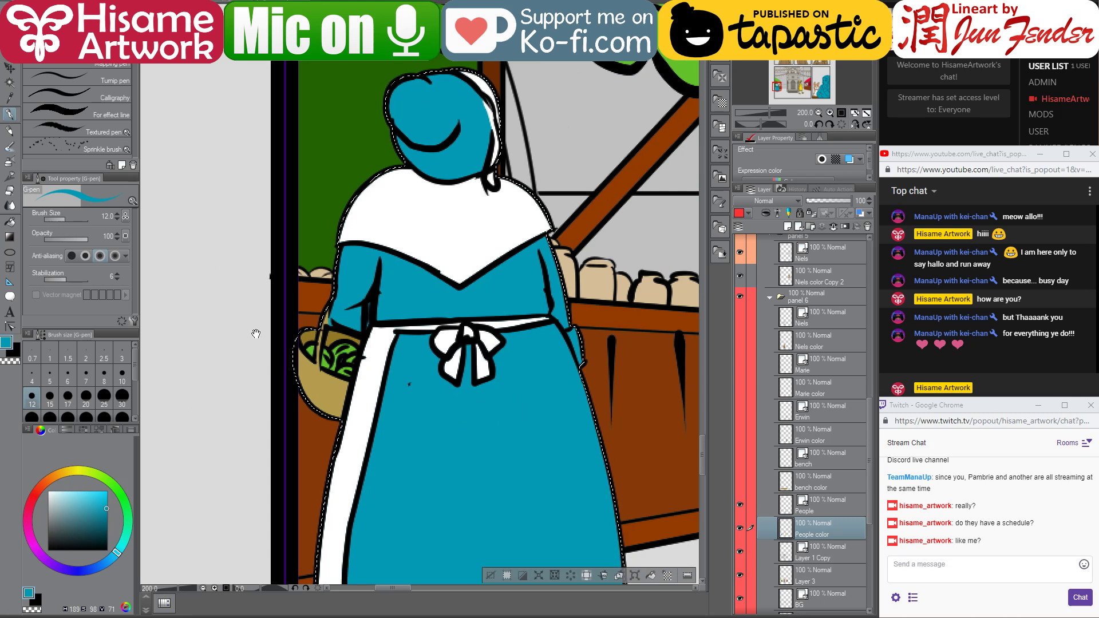
left_click_drag(229, 406, 192, 338)
left_click(10, 222)
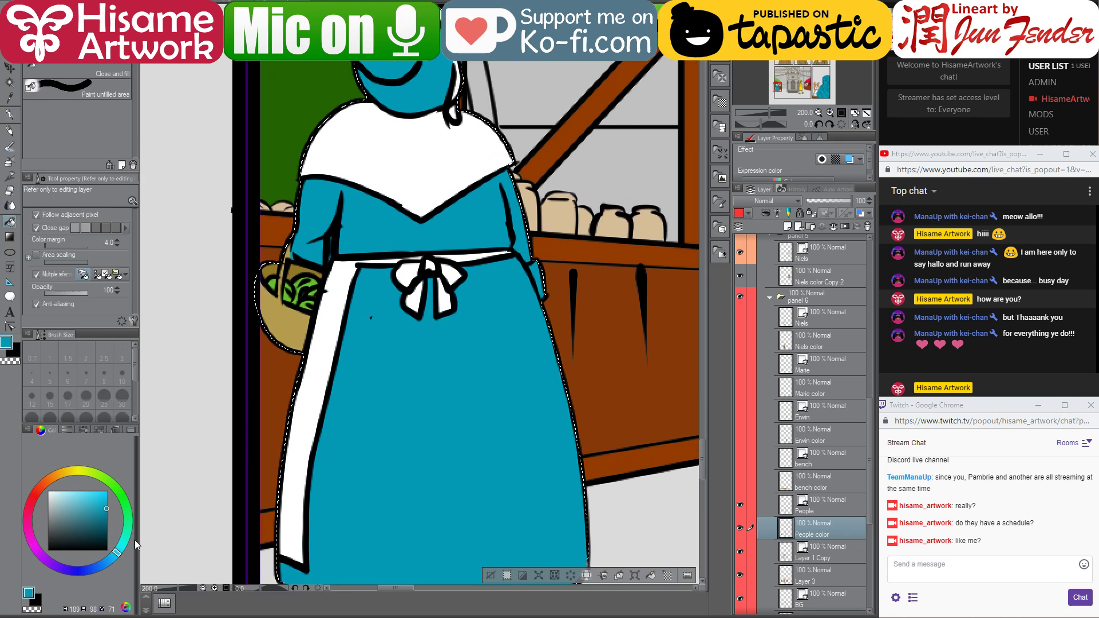
left_click(95, 505)
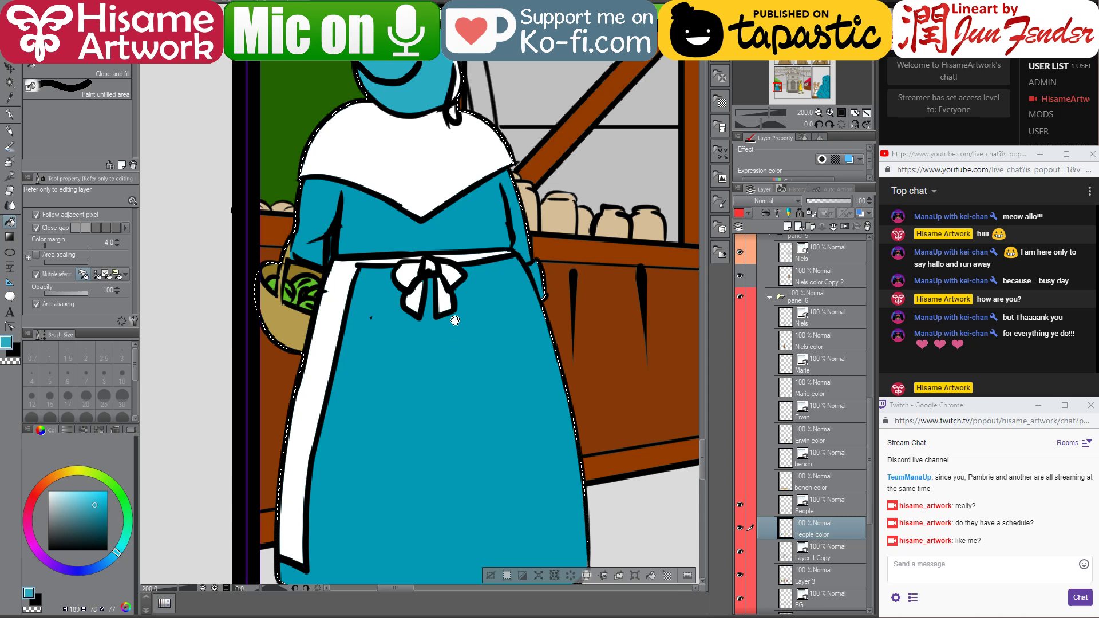
- Fill the woman's skirt with a darker, muted blue (H 189, S 78, V 64)
left_click_drag(456, 318, 470, 245)
left_click(95, 516)
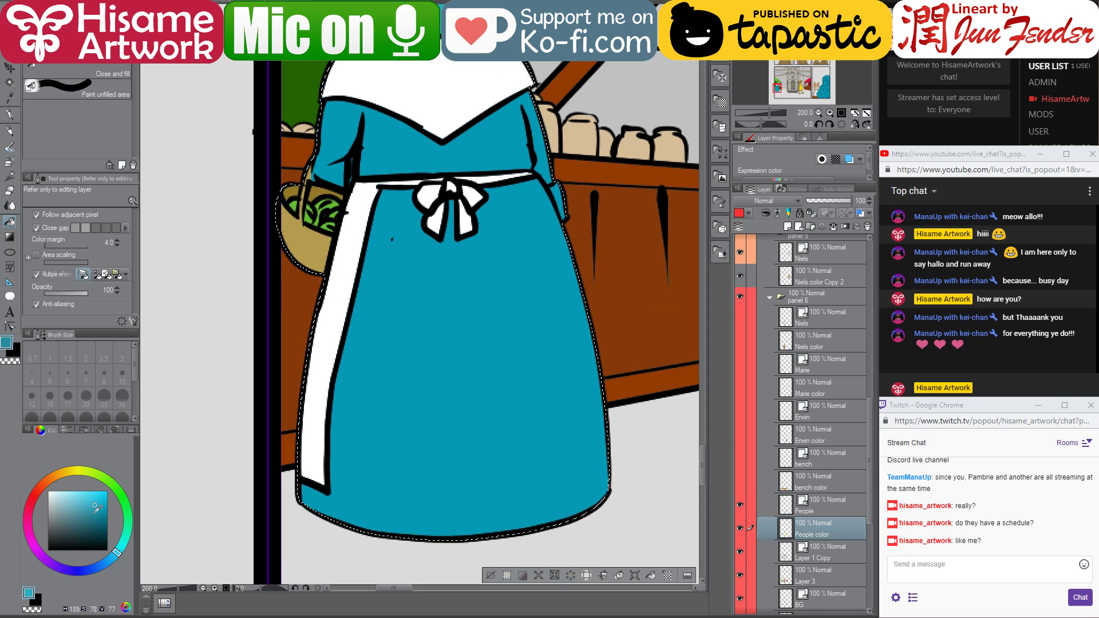
left_click(493, 319)
scroll(494, 319, "down", 3)
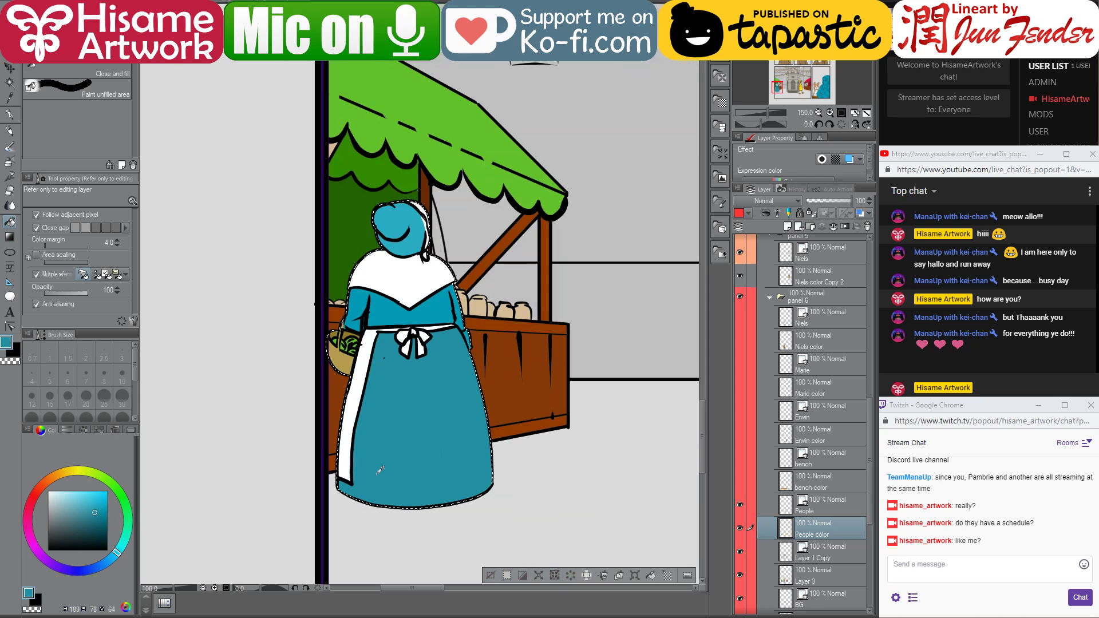
- Fill the small area below the woman's right sleeve with sampled white, review her in the panel and clear the selection
left_click(388, 230, "alt")
scroll(425, 396, "down", 1)
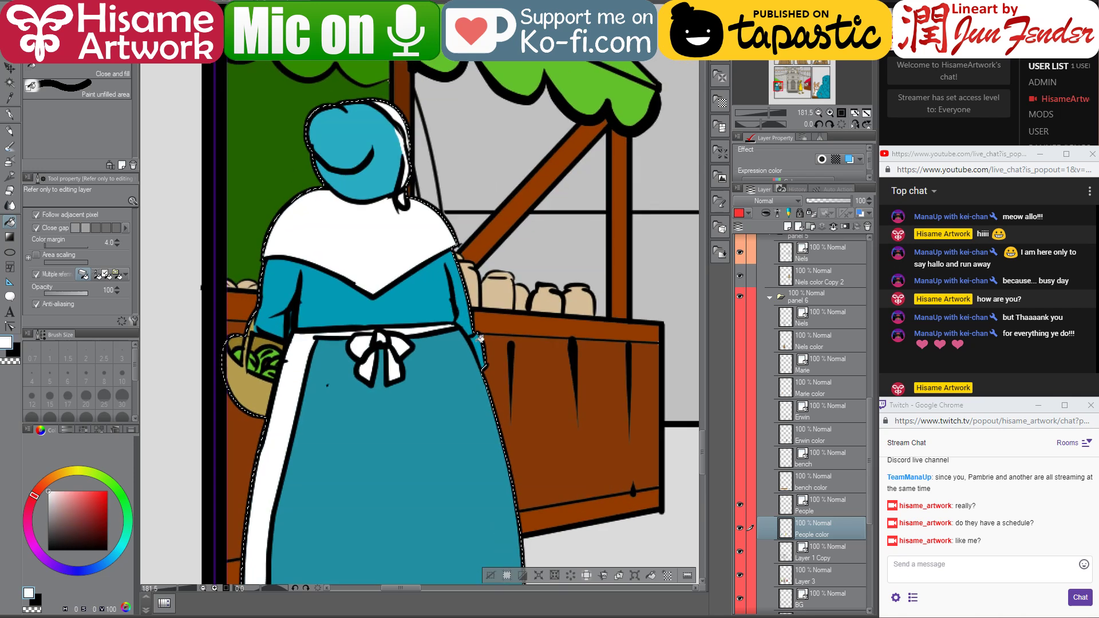
scroll(425, 396, "down", 1)
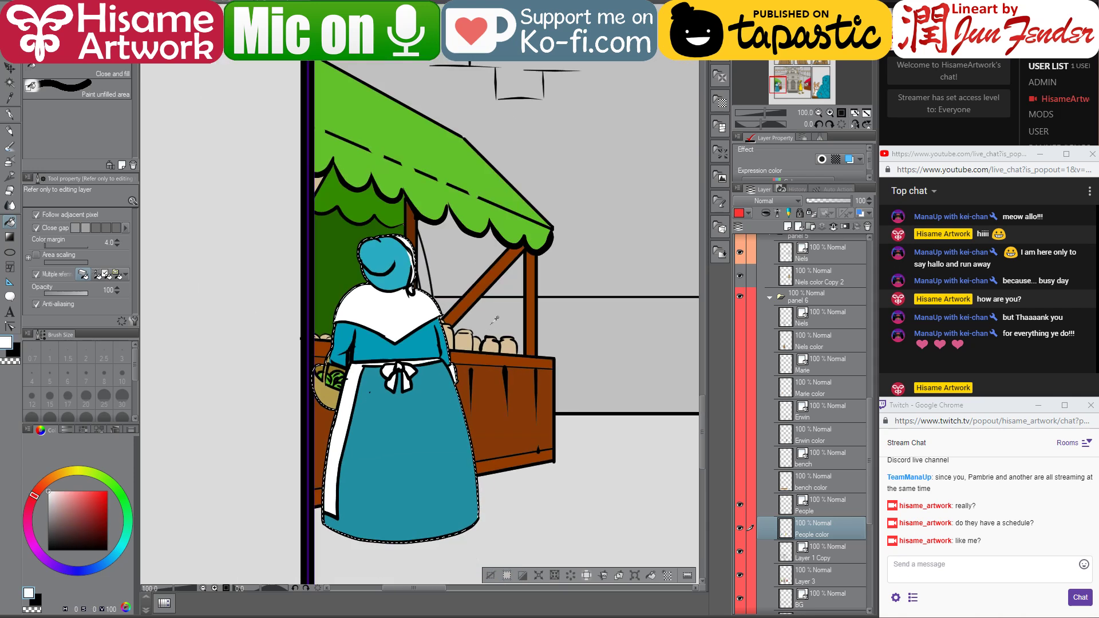
scroll(494, 320, "down", 1)
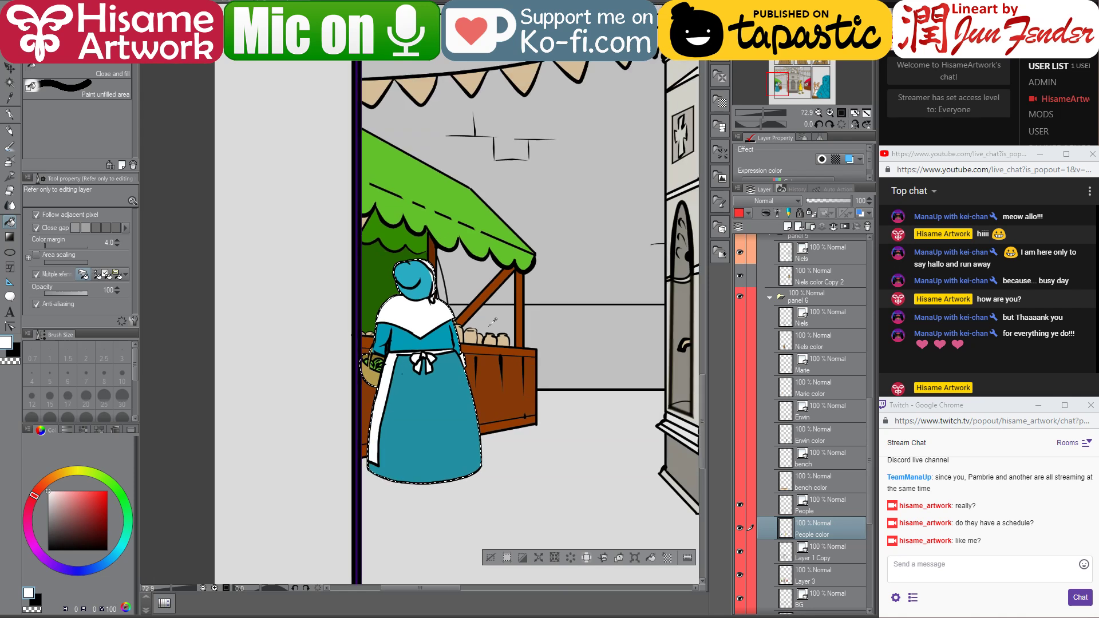
scroll(492, 322, "down", 1)
scroll(371, 292, "up", 2)
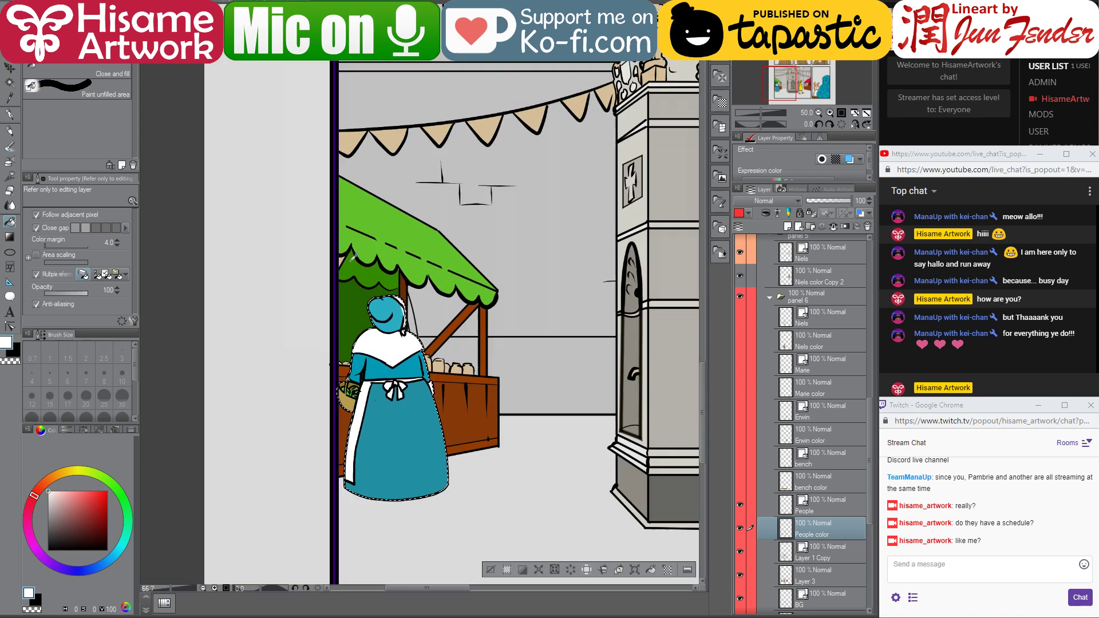
scroll(371, 292, "up", 1)
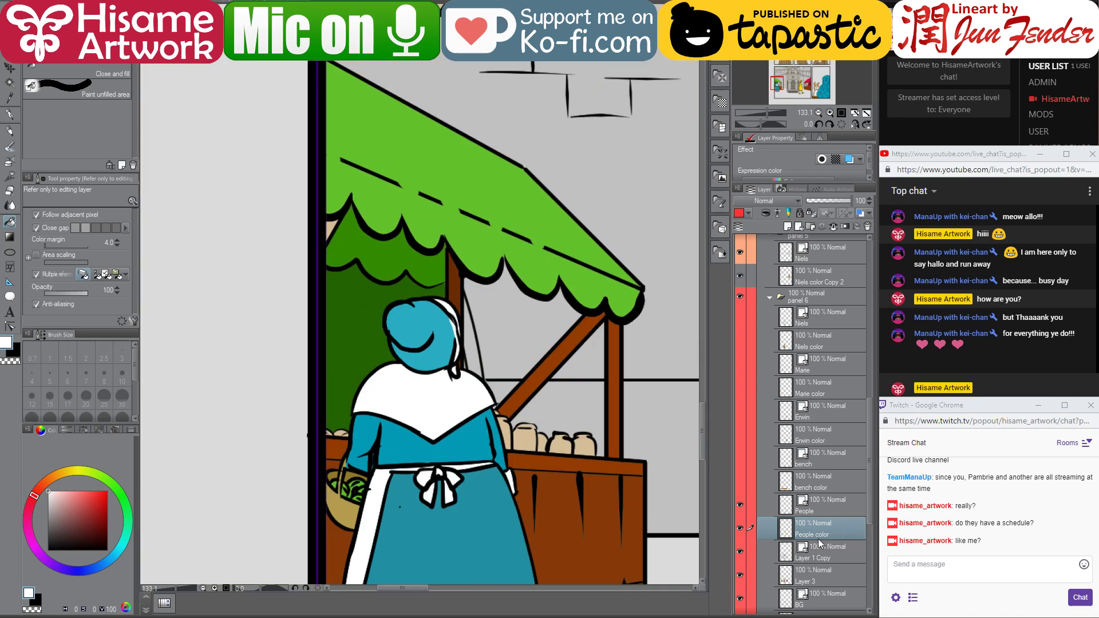
- Load Layer 3's contents as a selection and fill the beige gap under the green awning's left end with the post's sampled brown
left_click(792, 576)
left_click(786, 575, "ctrl")
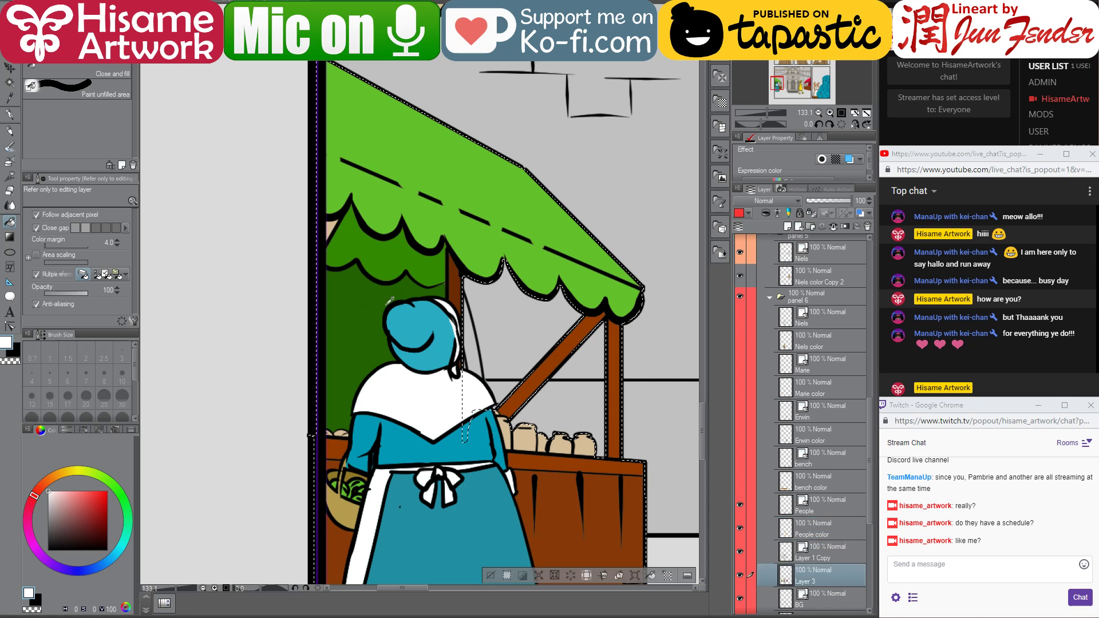
left_click(458, 283, "alt")
left_click(332, 224)
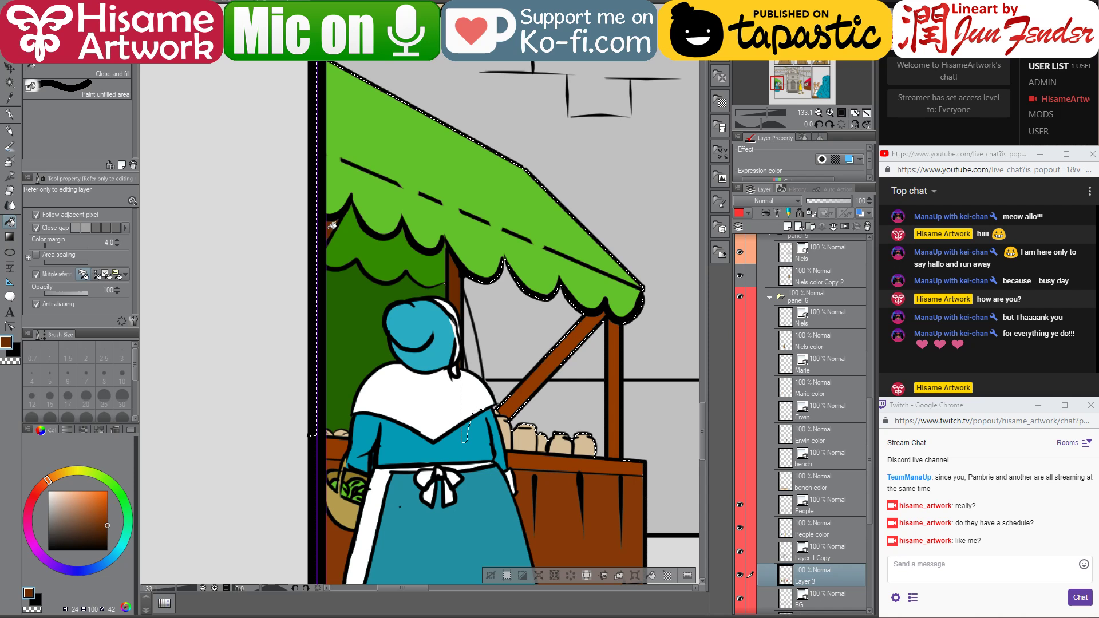
scroll(436, 407, "up", 3)
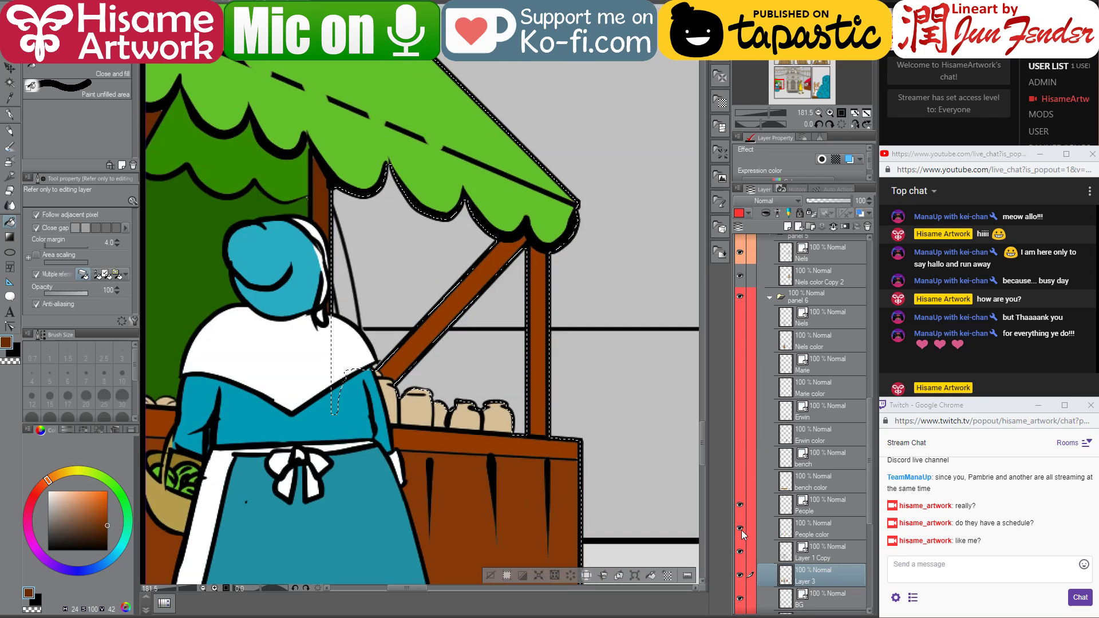
- Hide the people layers and fill the two large jars green (H 133, S 73, V 43), with the leftmost darker (S 50, V 30)
left_click(739, 499)
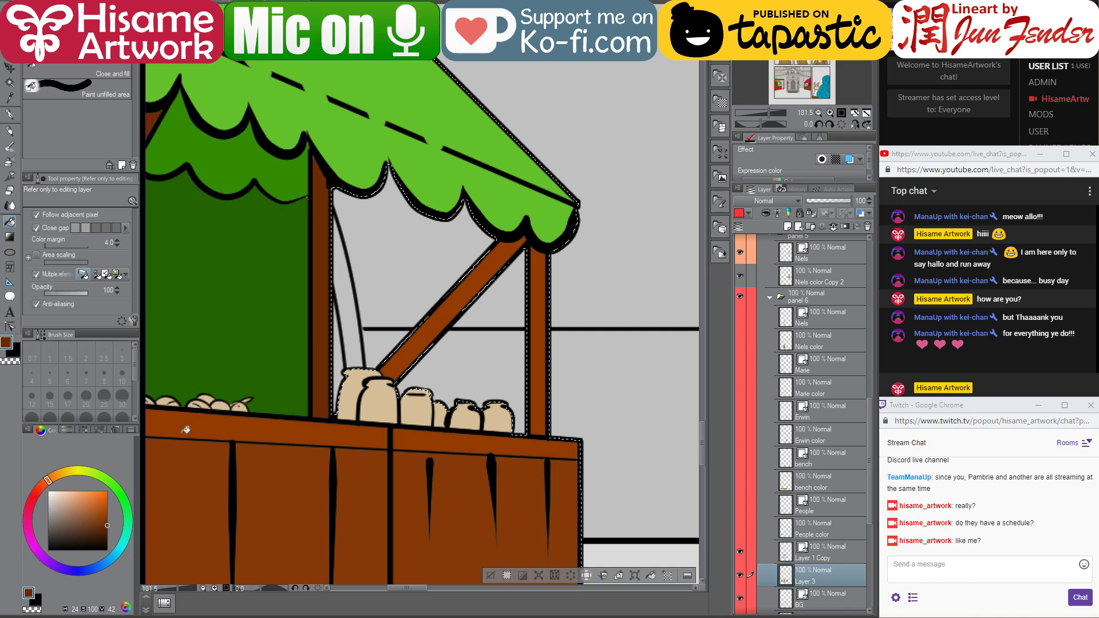
left_click(115, 488)
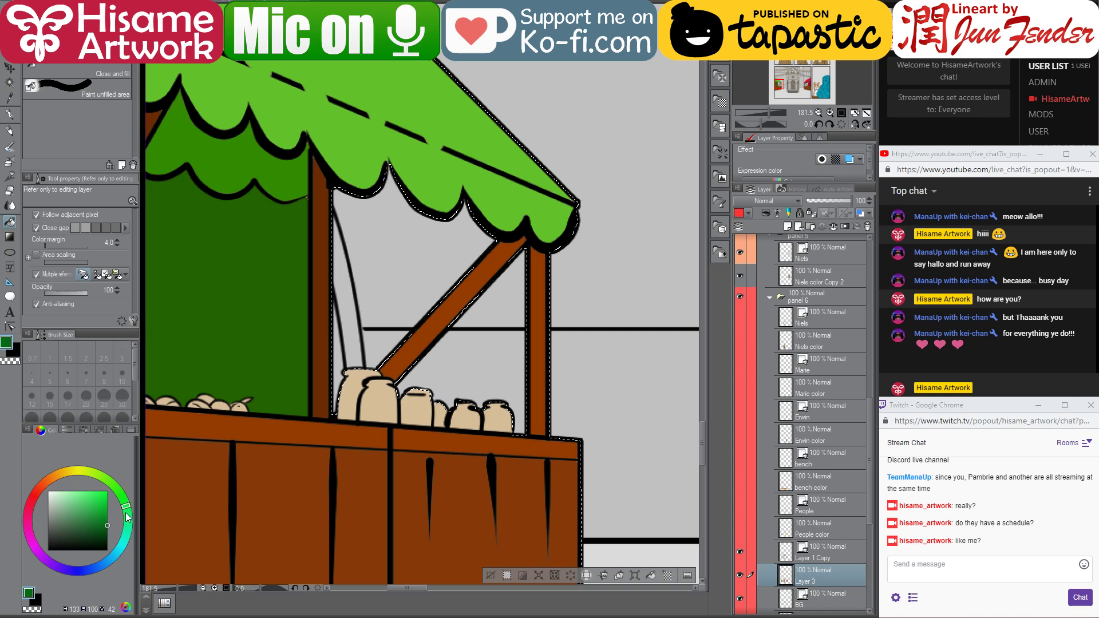
left_click(91, 525)
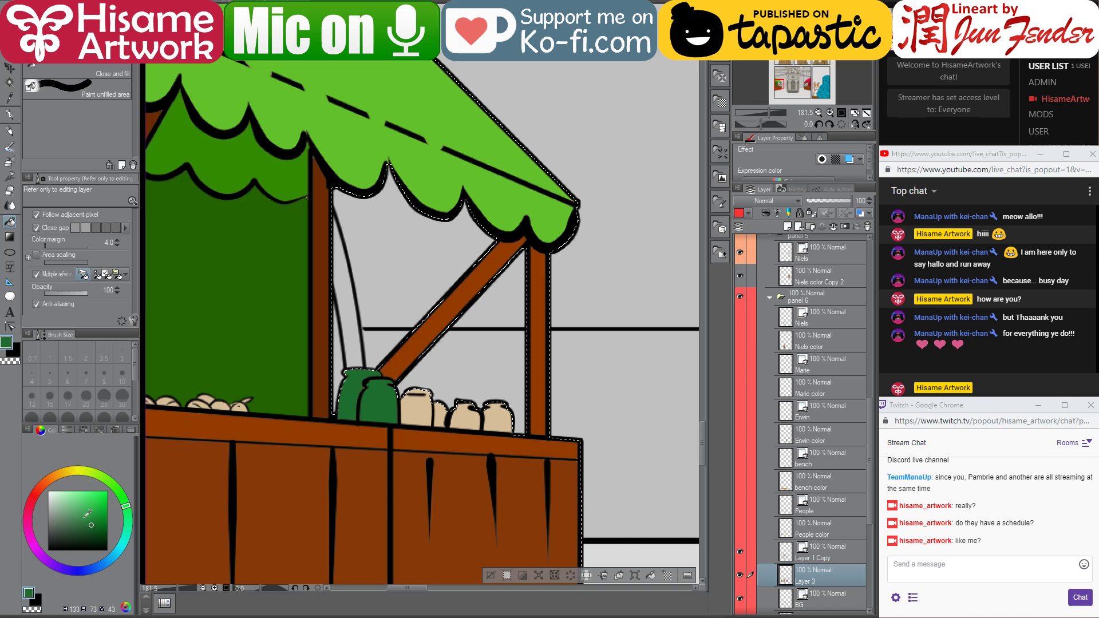
left_click(78, 532)
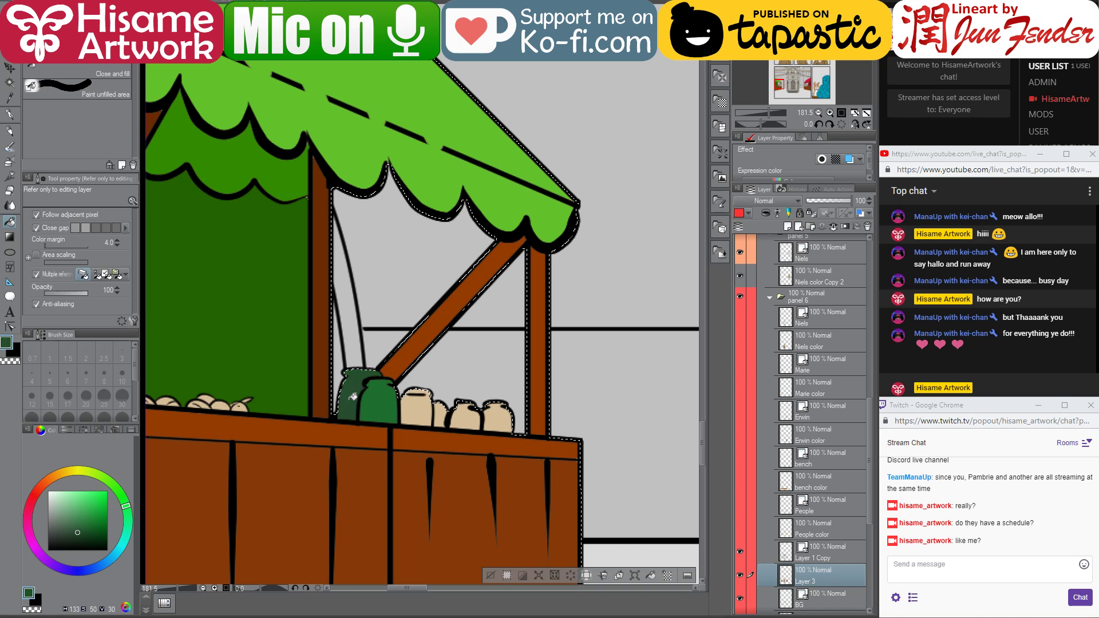
- Fill the smaller jars with progressively lighter, muted shades of the jar green, ending at S 22, V 67 for the last one
left_click(378, 404, "alt")
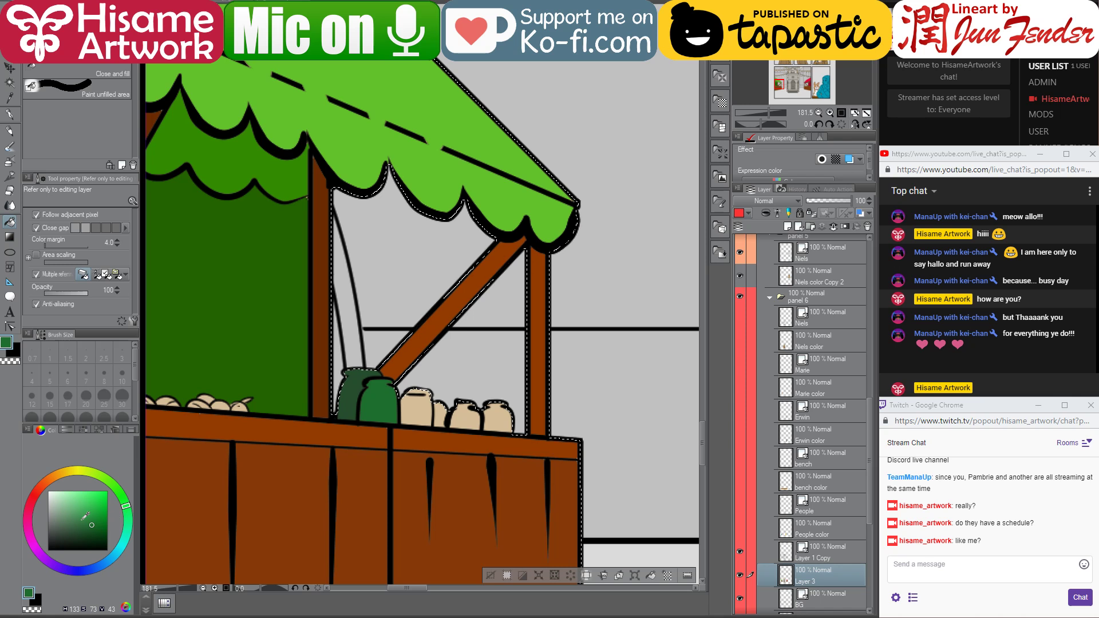
left_click(80, 520)
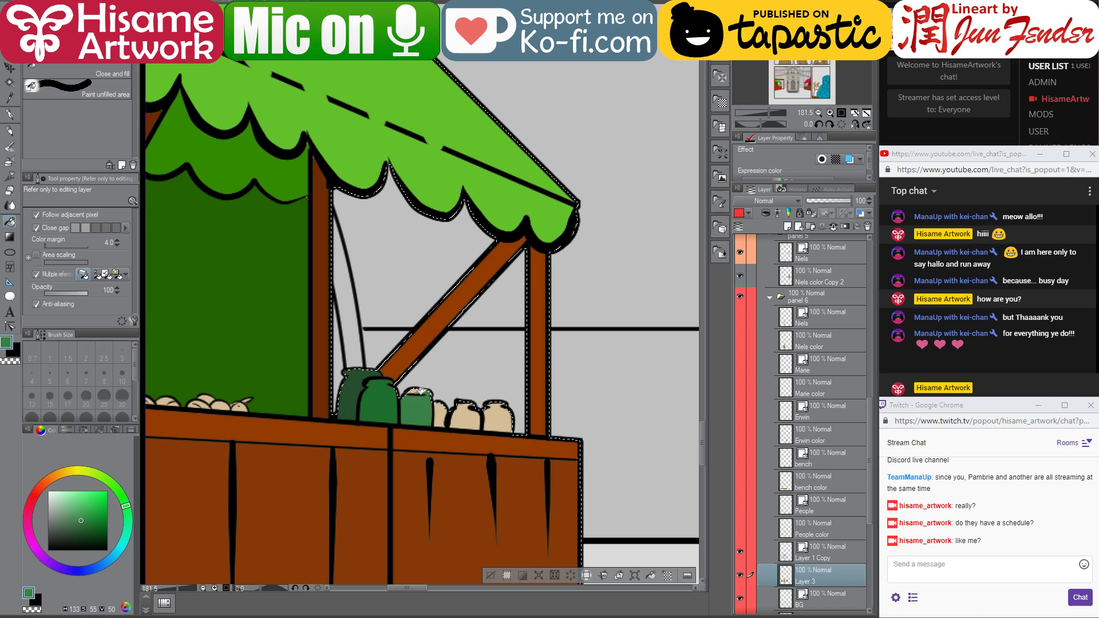
left_click(71, 514)
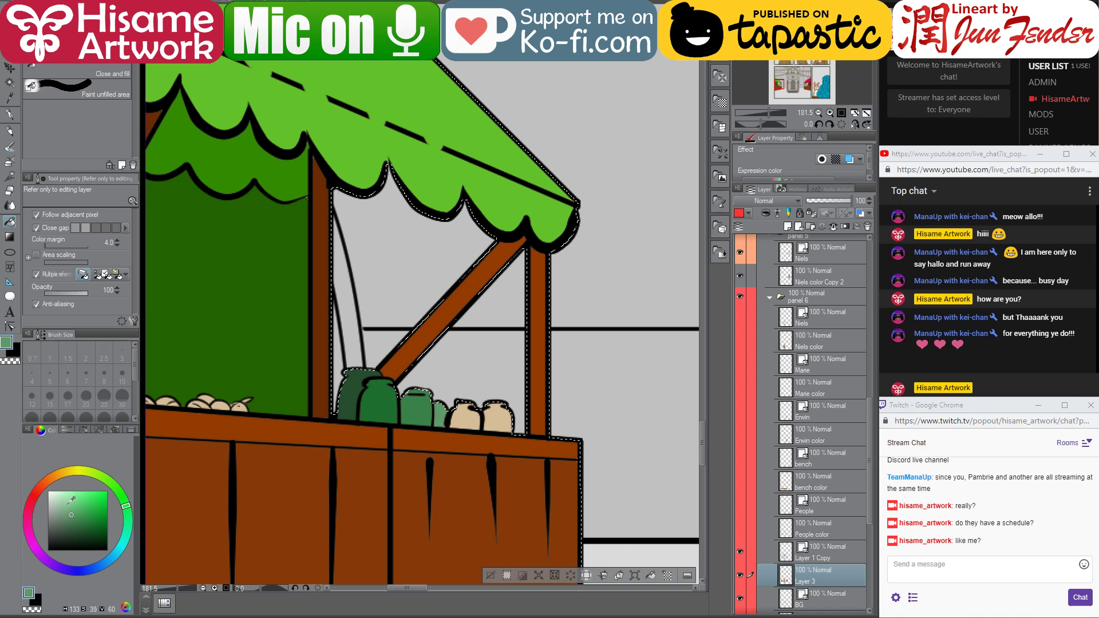
left_click(67, 505)
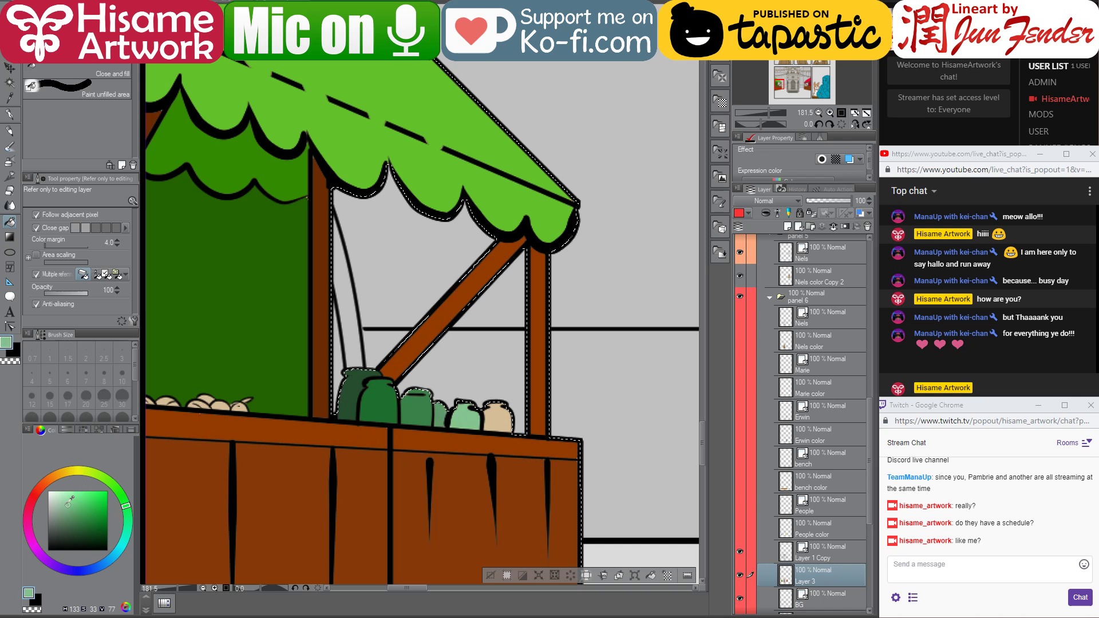
left_click(61, 510)
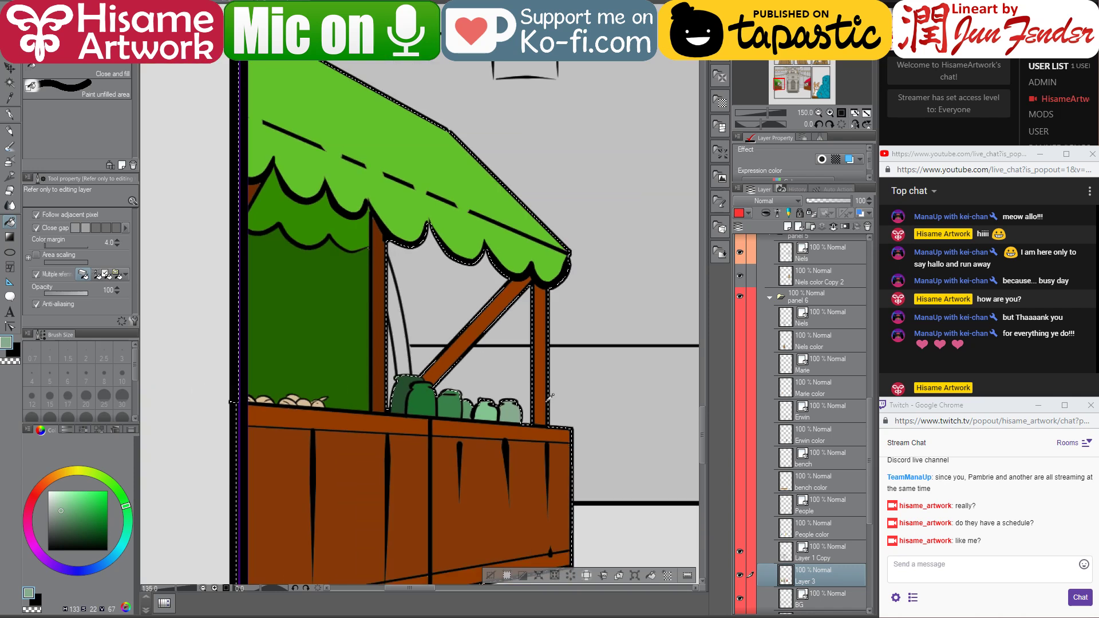
- Color the round fruits on the stall counter purple (H 277, S 46, V 59) and touch up the counter's edge with its sampled brown
scroll(458, 401, "down", 2)
scroll(359, 447, "up", 3)
scroll(359, 448, "up", 6)
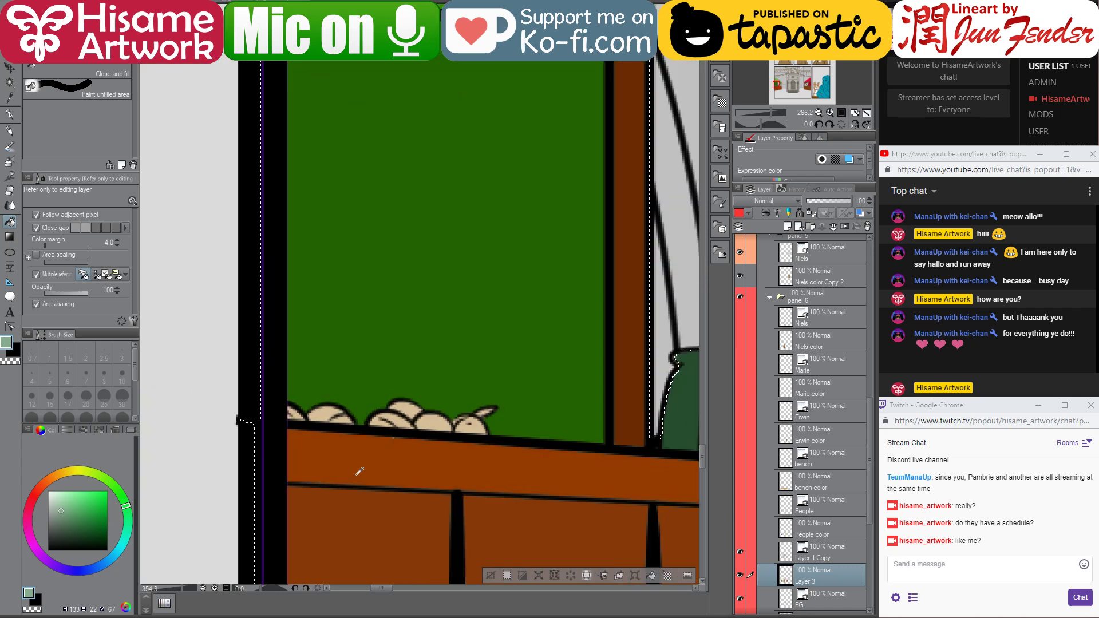
left_click(47, 560)
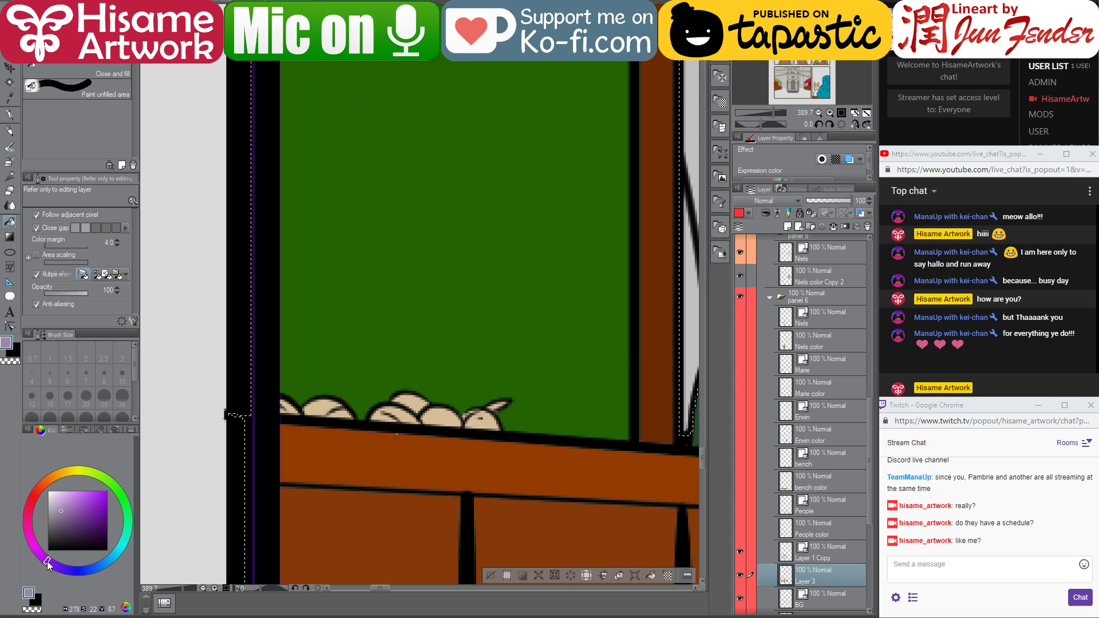
left_click(75, 515)
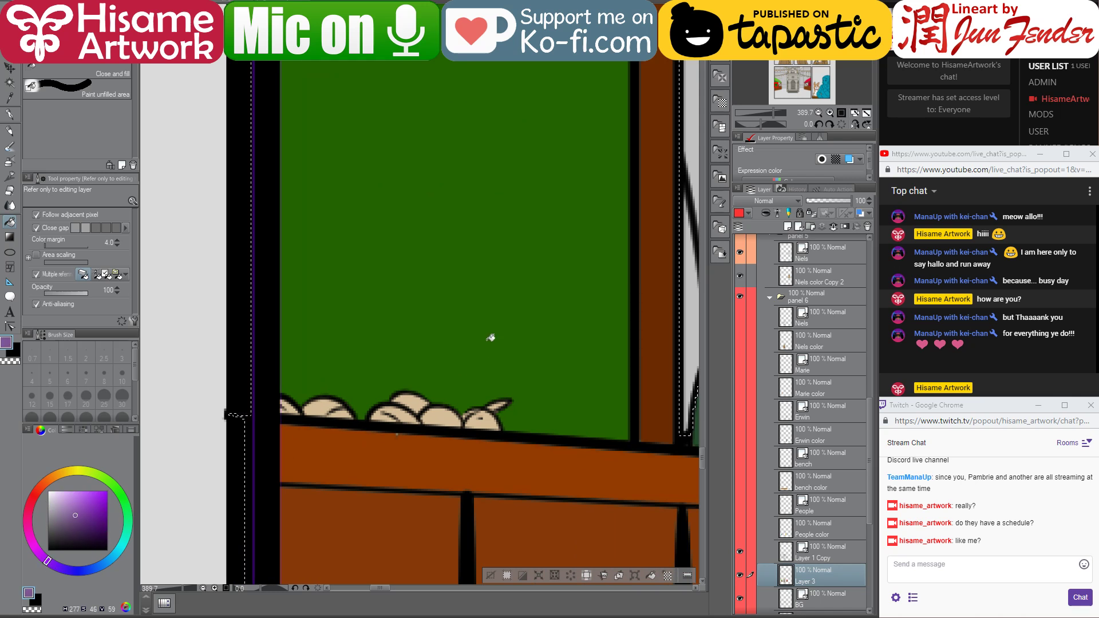
left_click(329, 399)
left_click(10, 115)
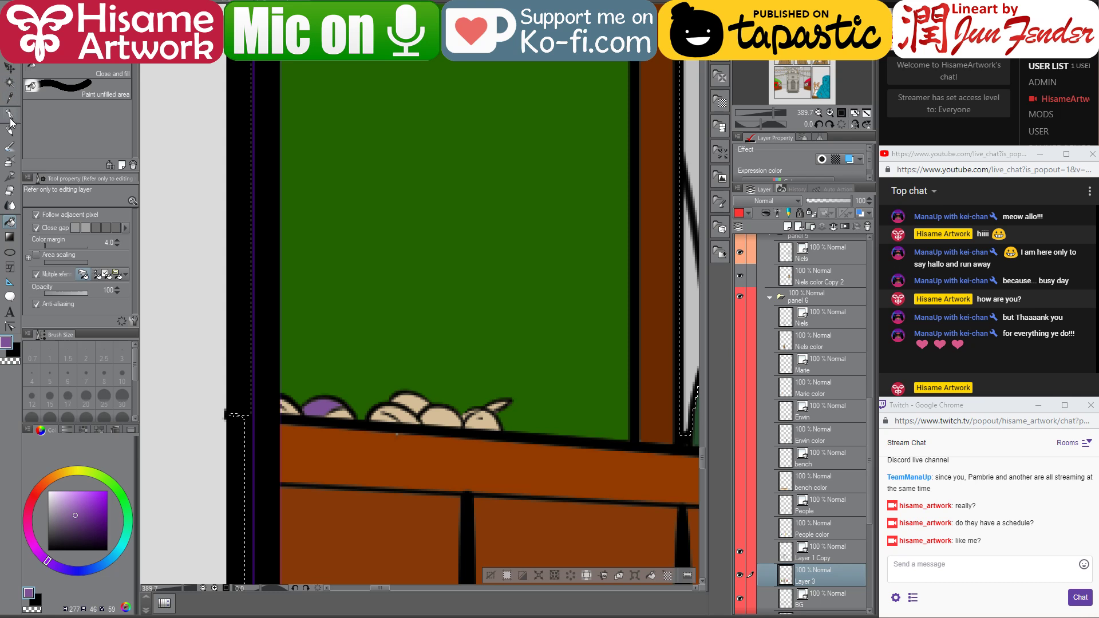
mouse_move(280, 402)
left_mouse_down()
mouse_move(384, 407)
mouse_move(376, 418)
mouse_move(420, 423)
mouse_move(397, 416)
mouse_move(408, 404)
mouse_move(425, 418)
mouse_move(413, 402)
mouse_move(394, 413)
mouse_move(494, 428)
mouse_move(440, 417)
left_mouse_up()
left_click(395, 448, "alt")
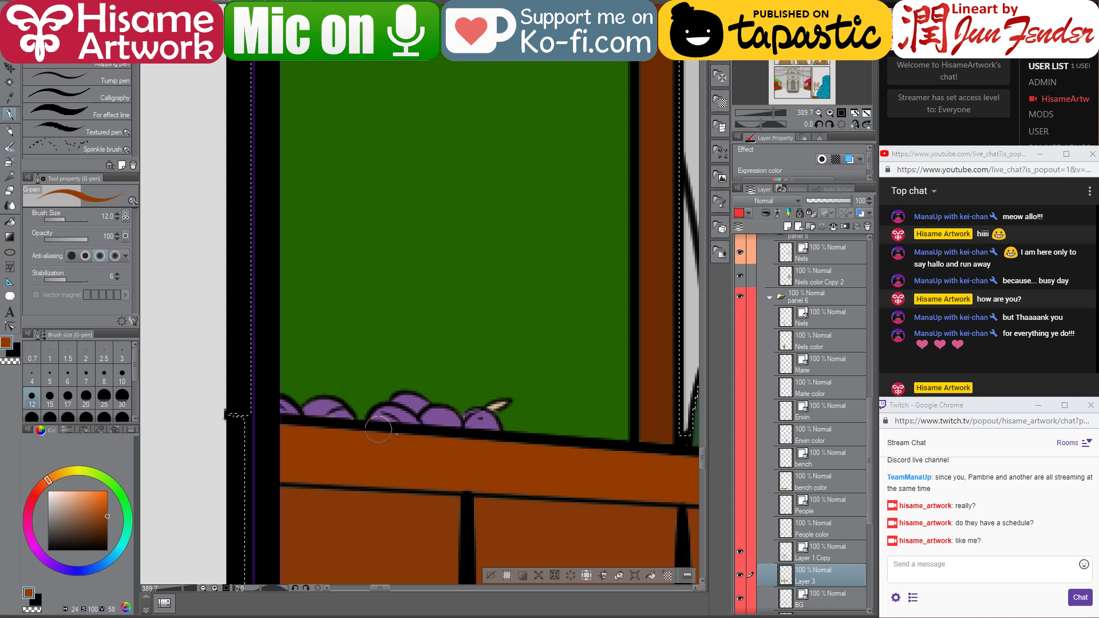
- Paint the fruit's leaf light green (H 92, S 68, V 78) with the G-pen and touch up the fruits with sampled purple
left_click(324, 400, "alt")
left_click(108, 480)
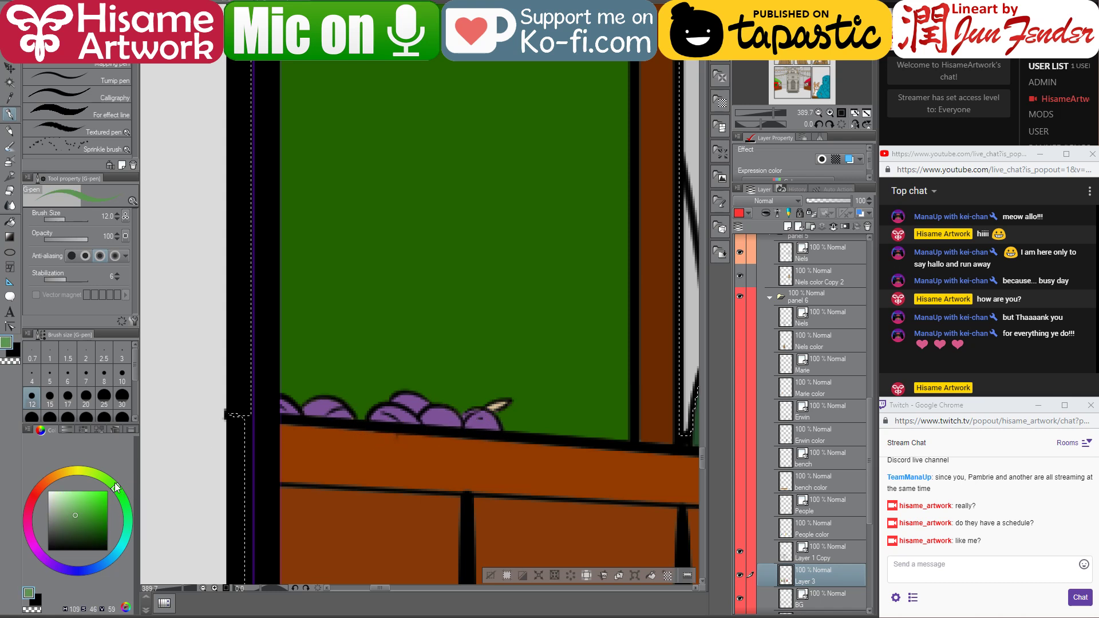
left_click(88, 504)
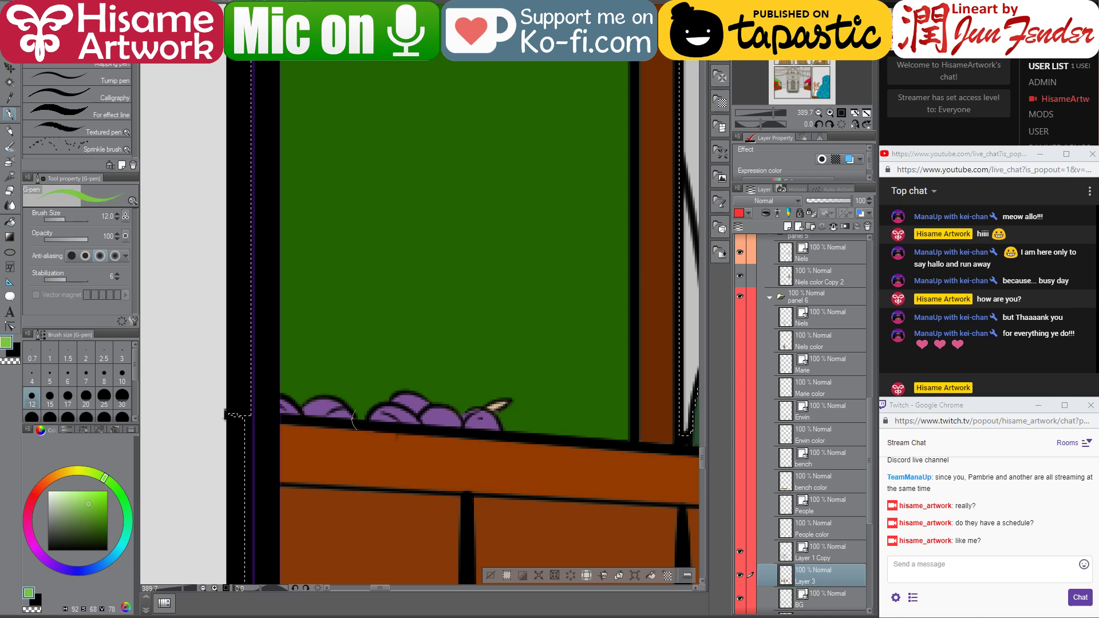
mouse_move(486, 407)
left_mouse_down()
mouse_move(506, 404)
mouse_move(493, 414)
left_mouse_up()
left_click(493, 415, "alt")
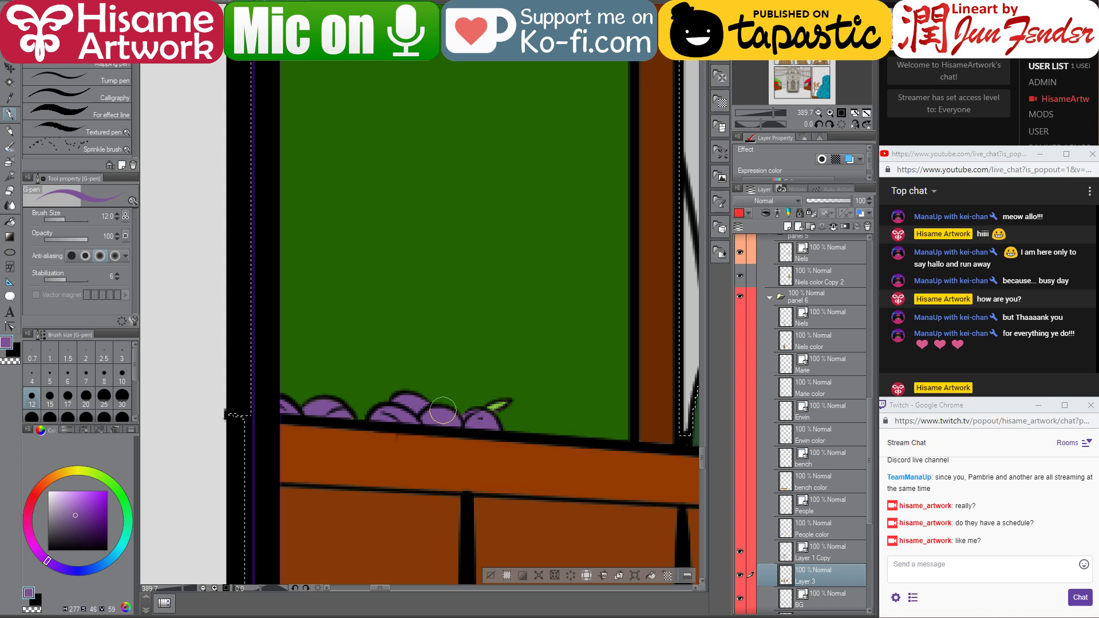
scroll(442, 411, "down", 5)
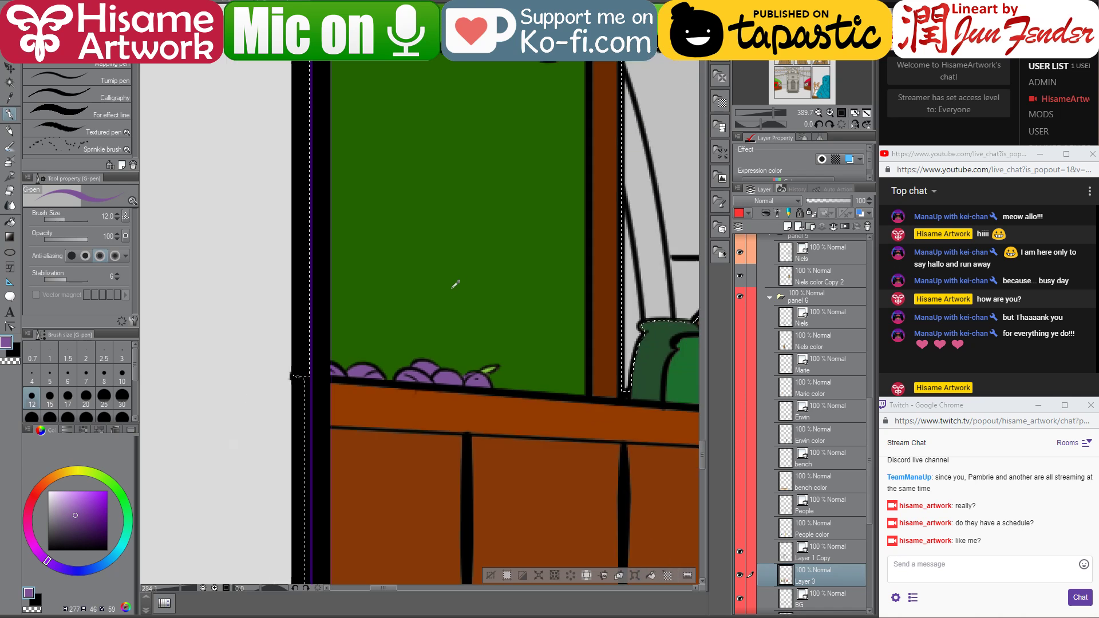
scroll(412, 333, "up", 3)
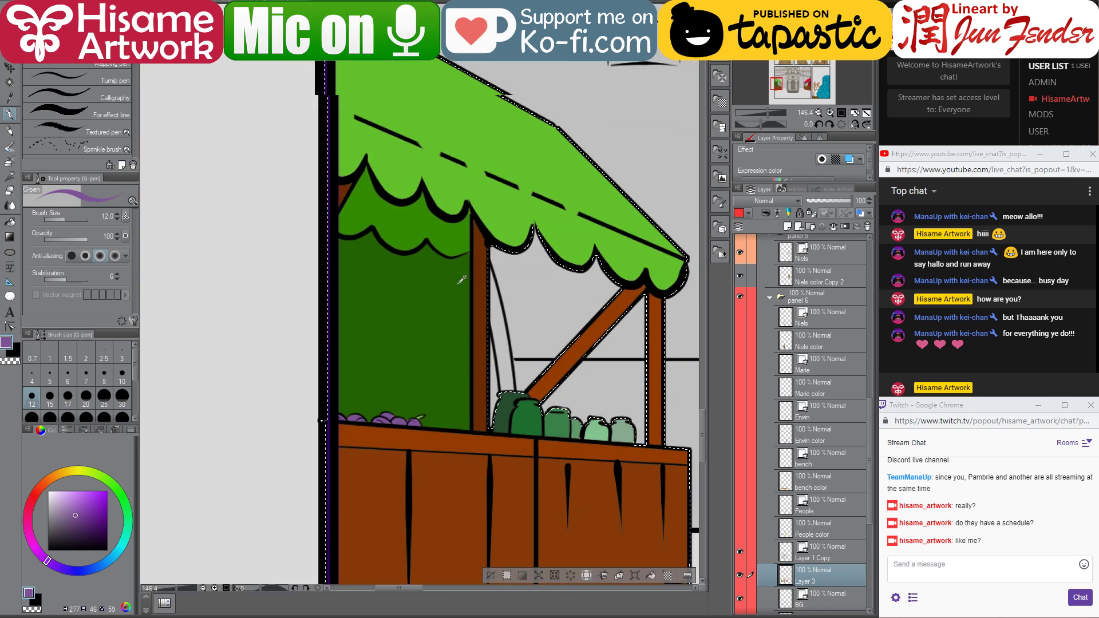
- Touch up the end of the awning's inner scalloped edge beside the post, using the stall's sampled dark green and the post's brown
left_click(444, 276, "alt")
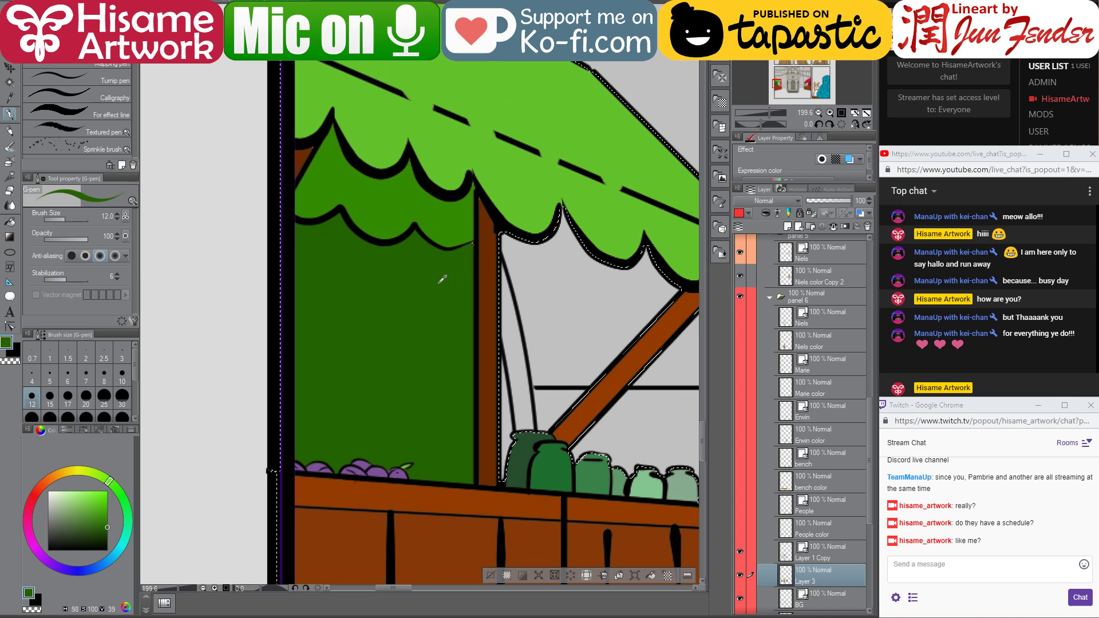
scroll(499, 245, "up", 6)
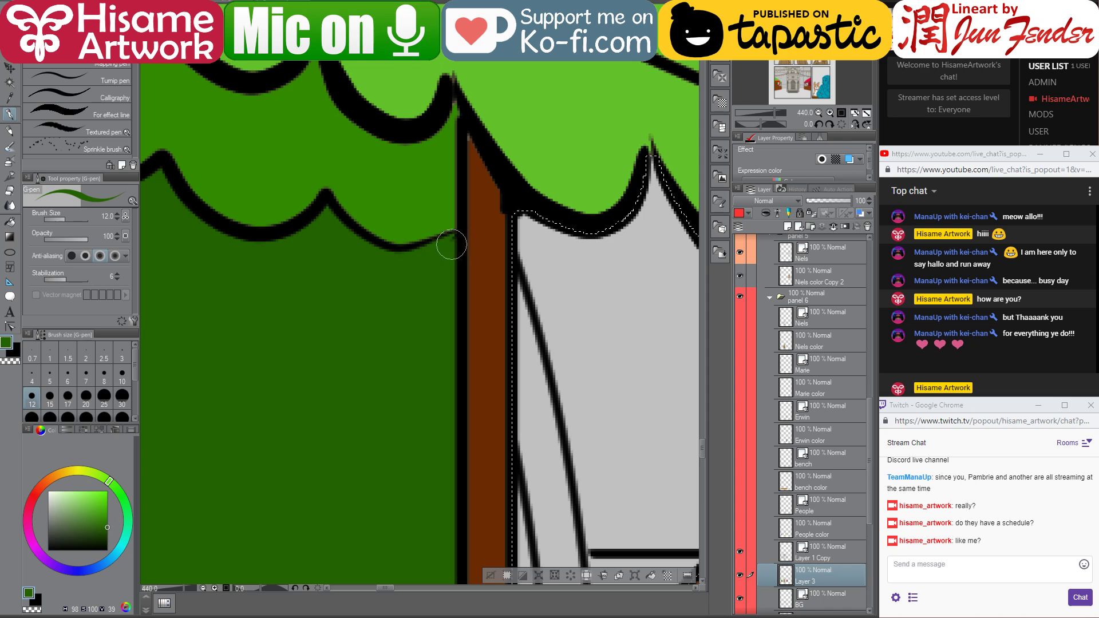
left_click(485, 183, "alt")
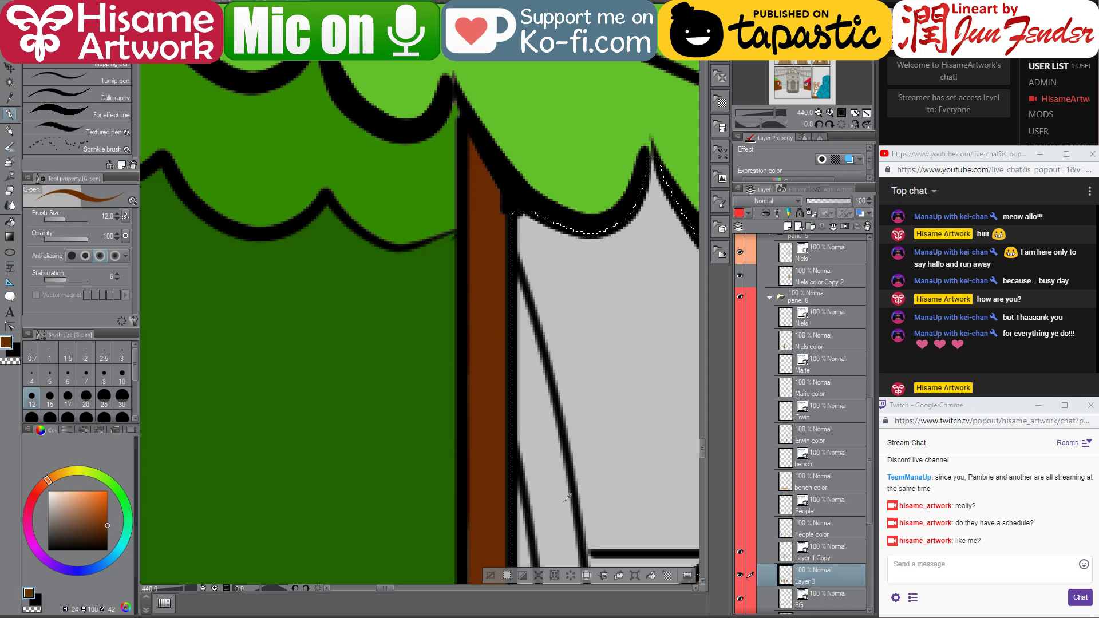
scroll(536, 394, "down", 5)
scroll(535, 395, "down", 5)
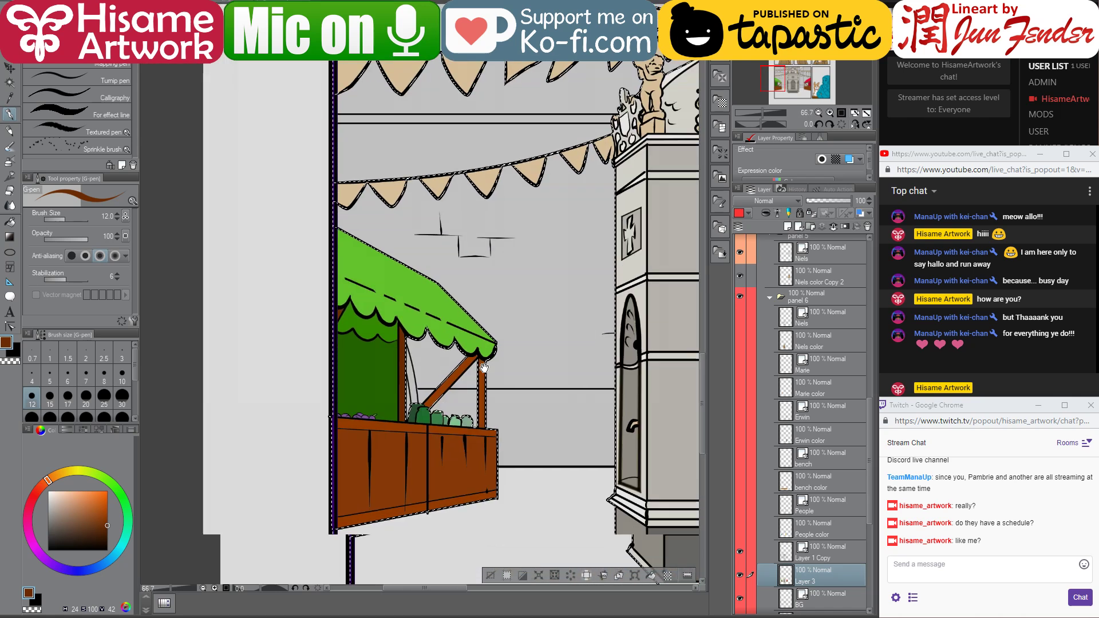
- Clear the selection and show the people, bench and foreground character layers of panel 6 again to review the whole panel
left_click_drag(483, 367, 315, 358)
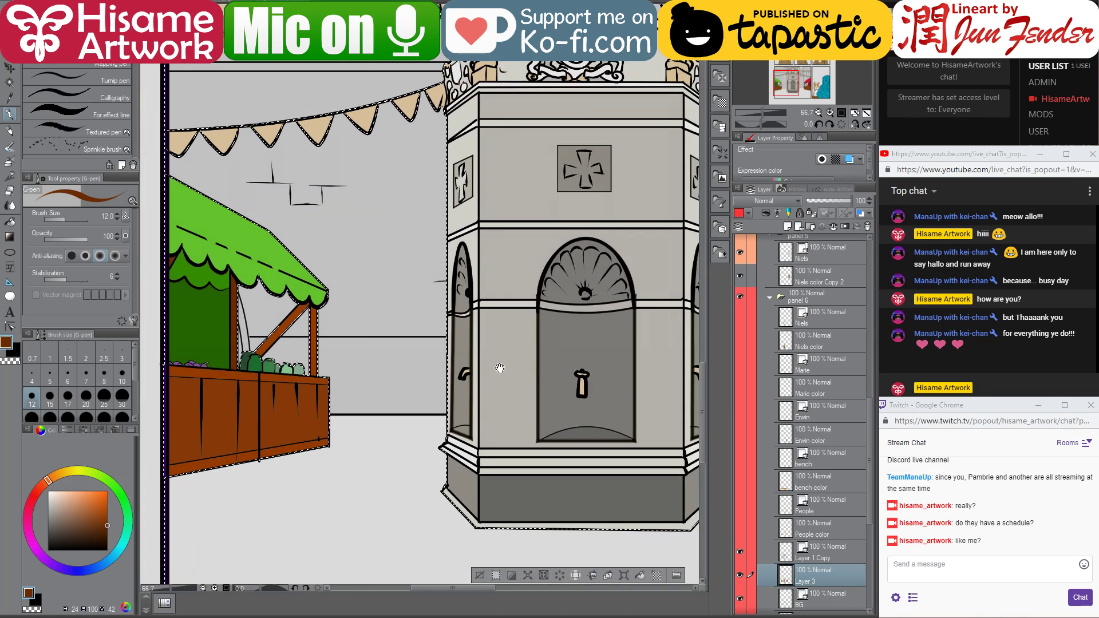
left_click_drag(503, 366, 427, 441)
scroll(497, 490, "down", 2)
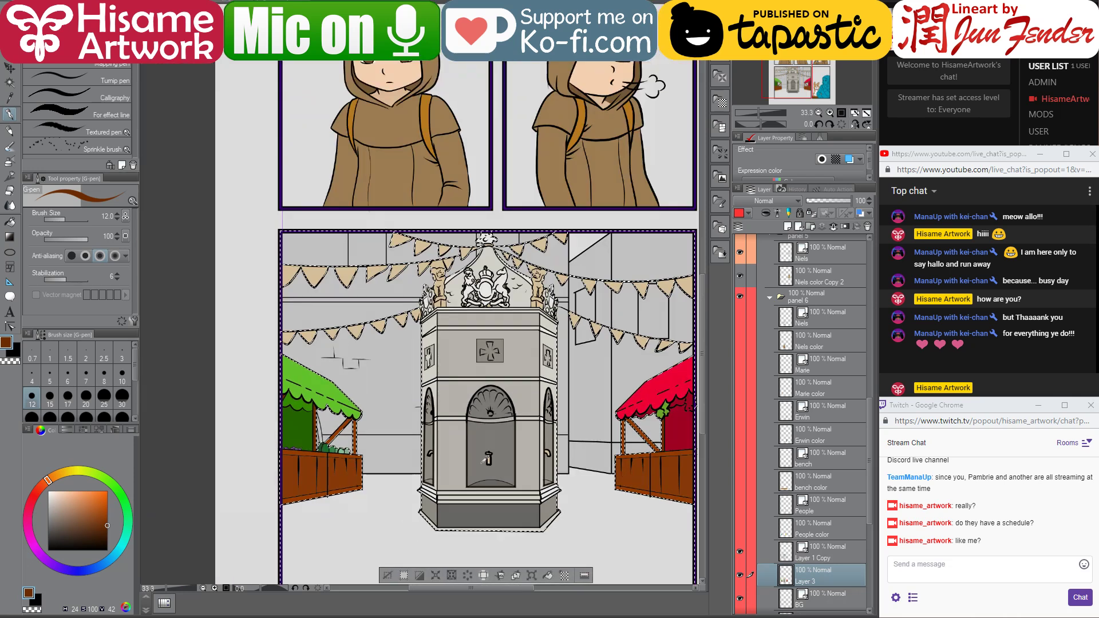
left_click_drag(624, 444, 522, 436)
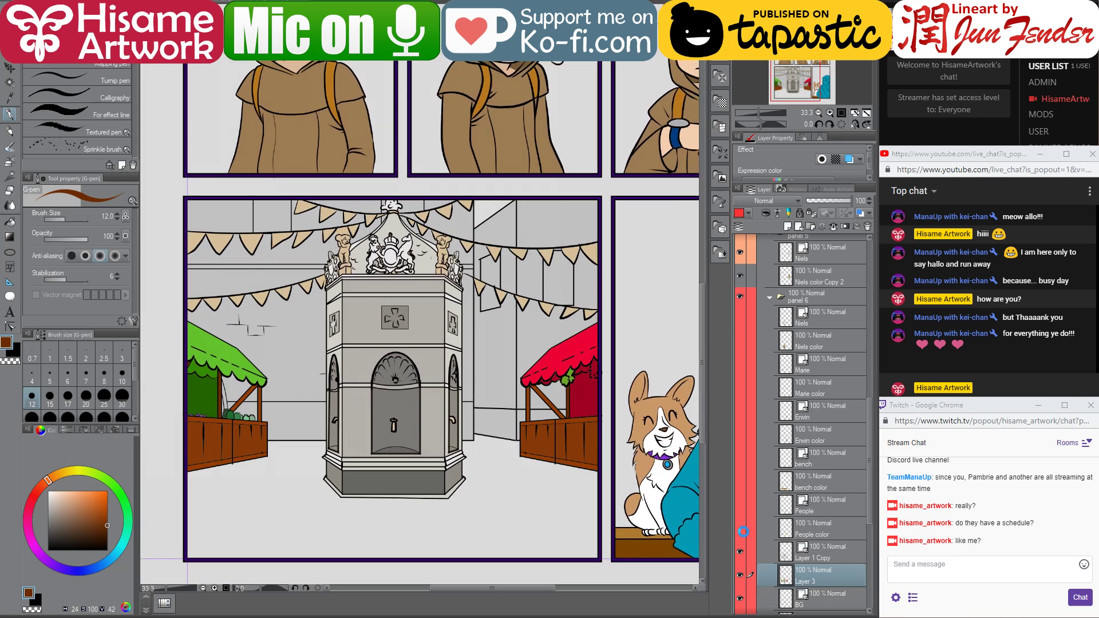
left_click_drag(743, 536, 751, 399)
left_click(740, 314)
scroll(553, 389, "down", 1)
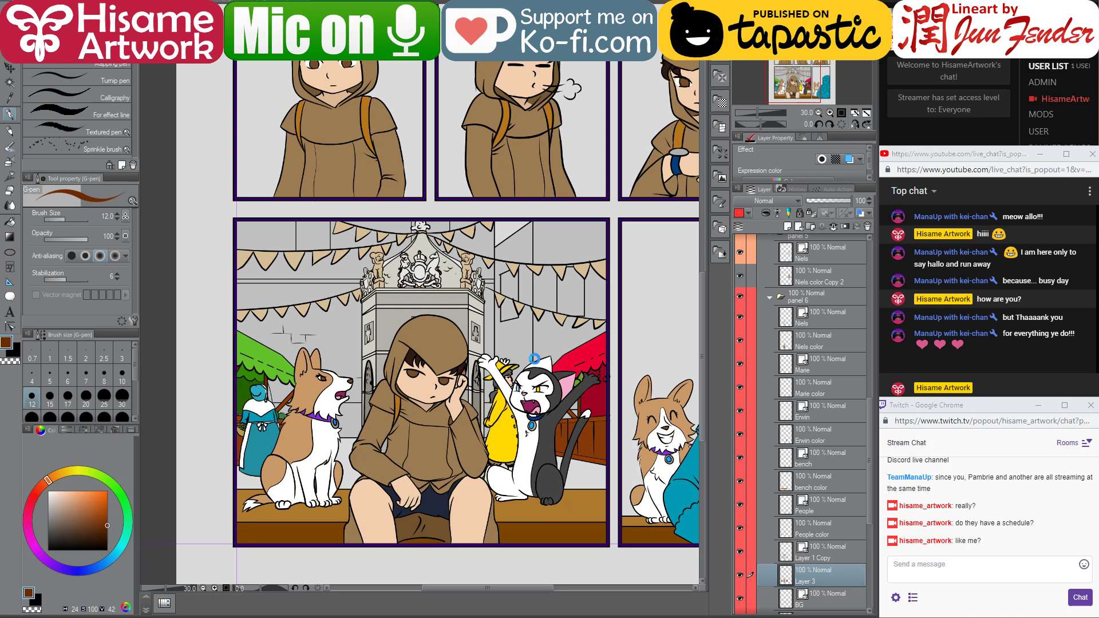
mouse_move(544, 351)
left_mouse_down()
mouse_move(478, 368)
mouse_move(517, 355)
left_mouse_up()
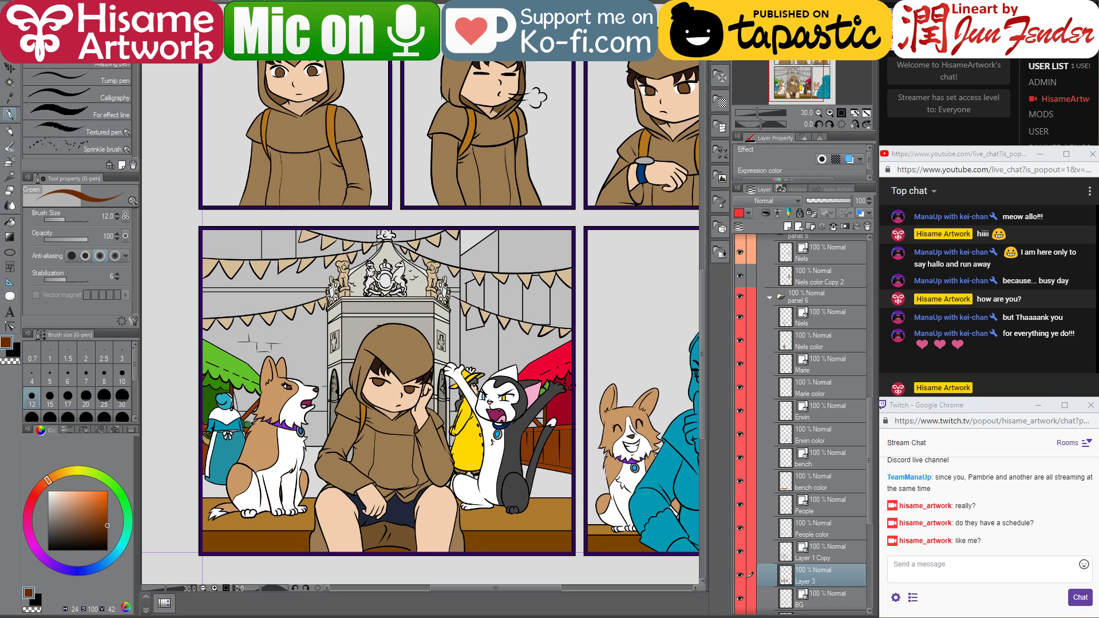
- Erase the stray beige between the flags above the fountain's left cherub statue with the Hard eraser and sample the statue's beige for touch-ups
scroll(331, 265, "up", 4)
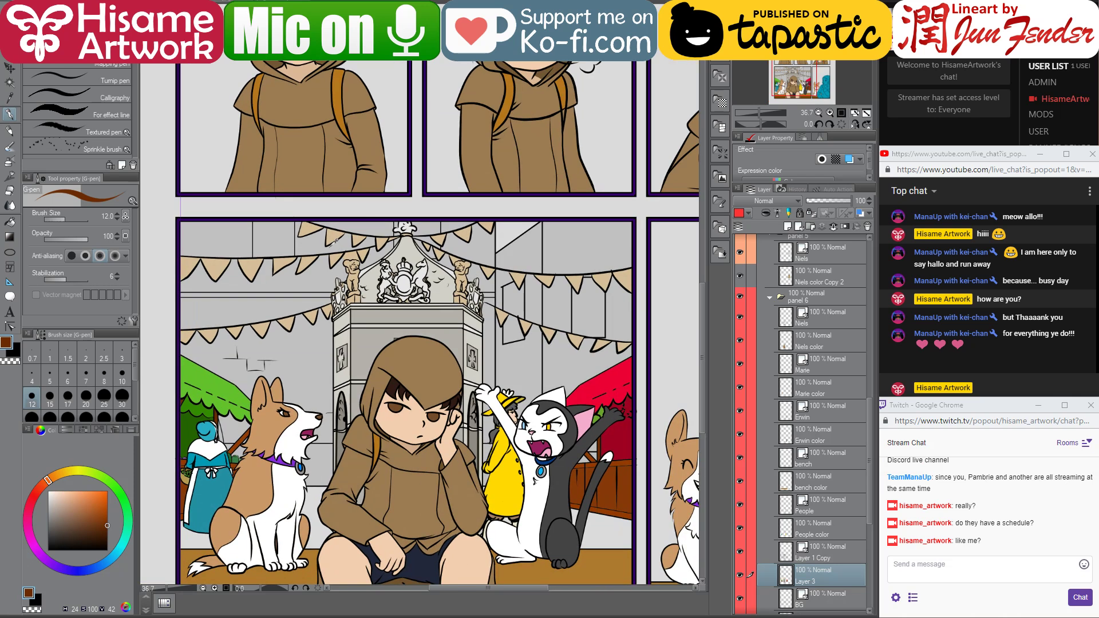
scroll(378, 282, "up", 1)
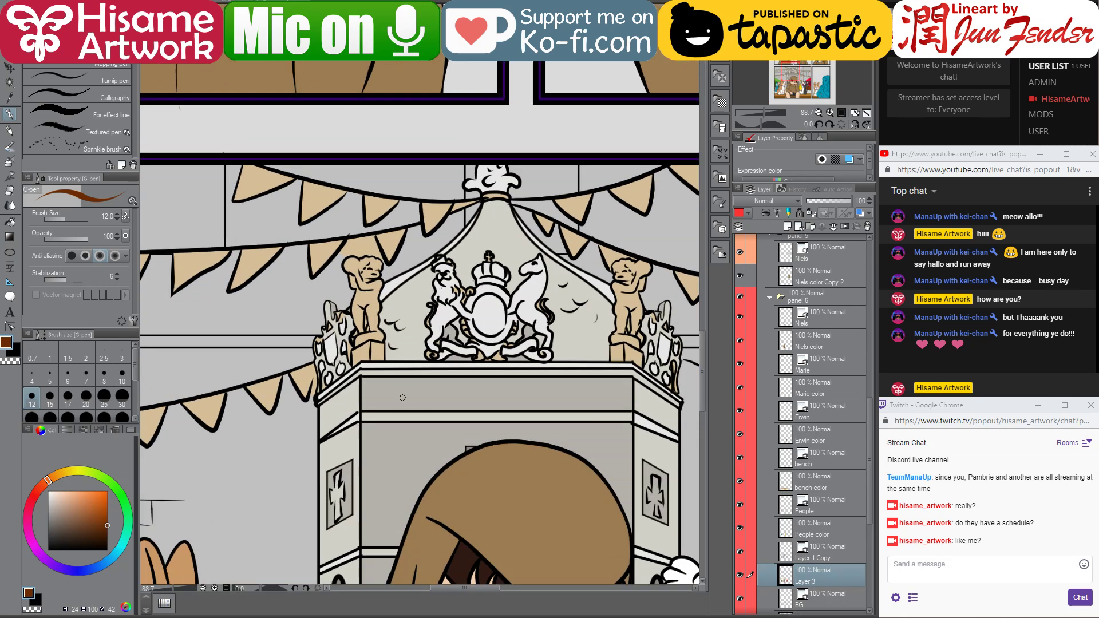
key("o")
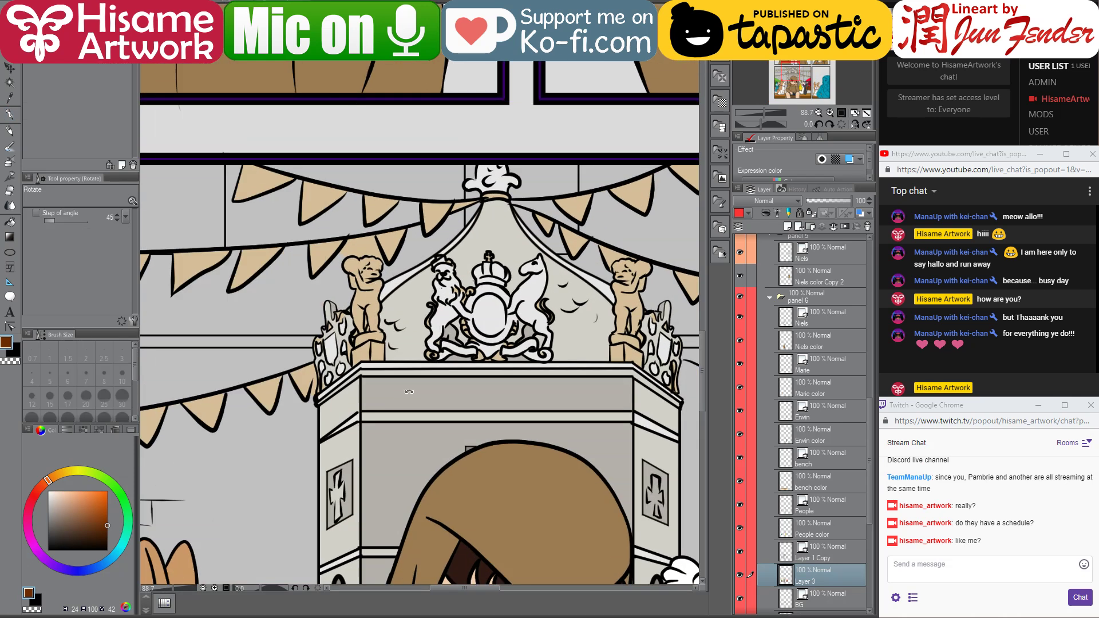
scroll(227, 223, "up", 2)
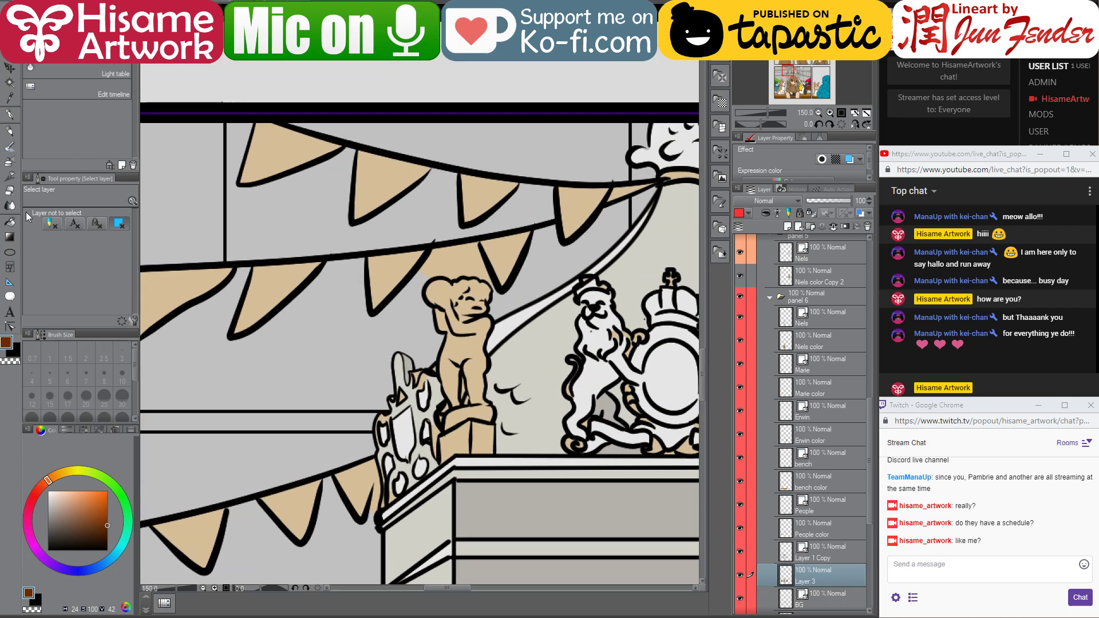
left_click(9, 191)
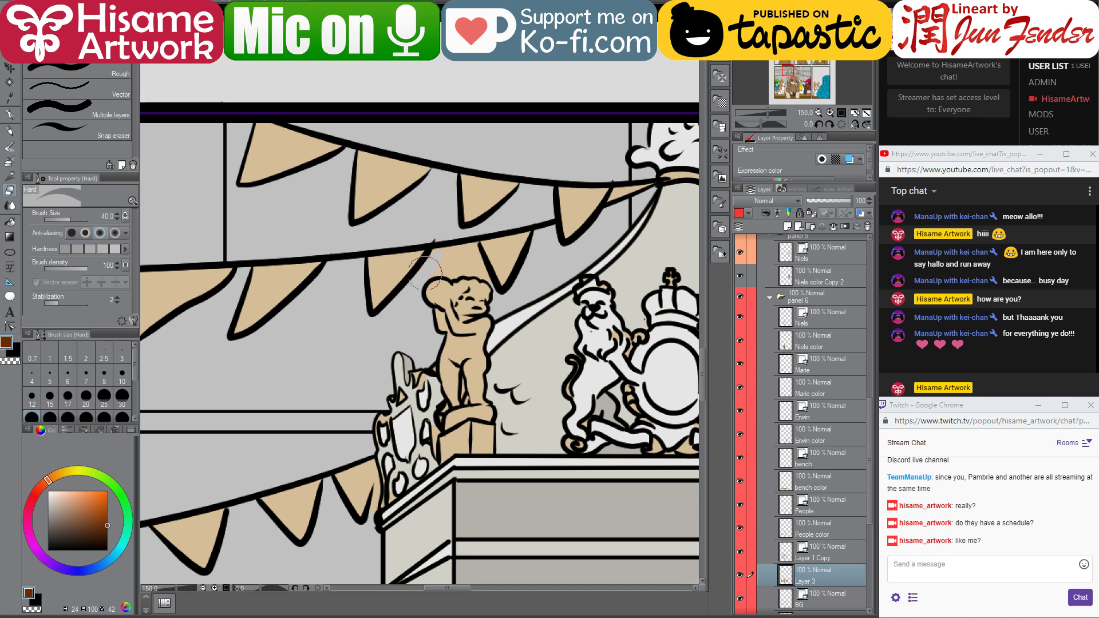
mouse_move(438, 254)
left_mouse_down()
mouse_move(437, 269)
mouse_move(467, 266)
mouse_move(484, 280)
mouse_move(445, 268)
mouse_move(455, 250)
mouse_move(441, 252)
mouse_move(468, 250)
left_mouse_up()
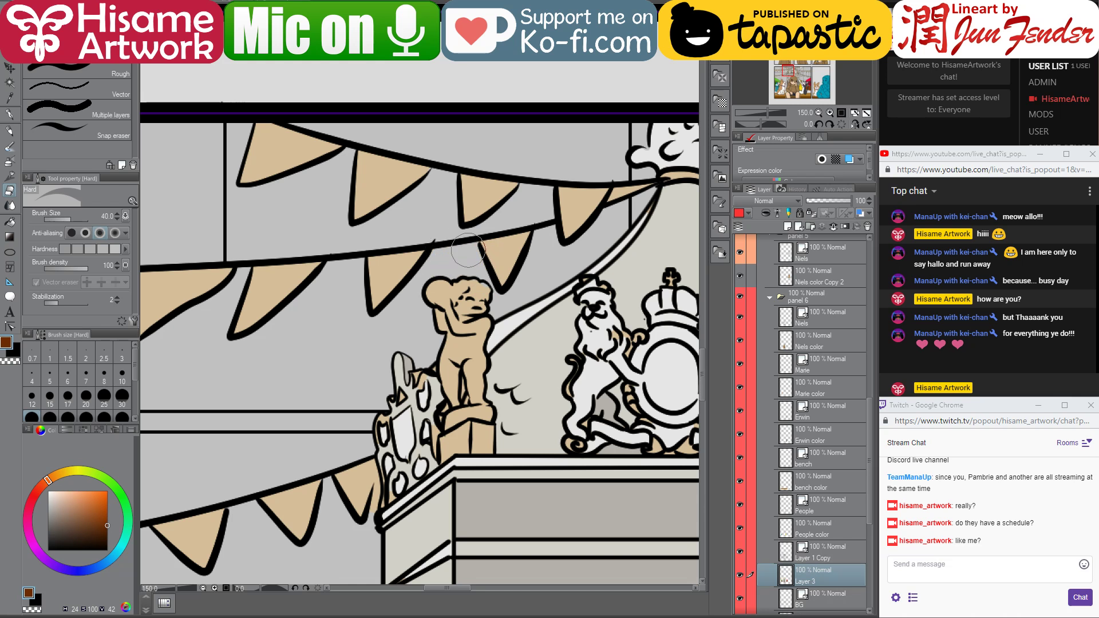
left_click(9, 115)
left_click(484, 288, "alt")
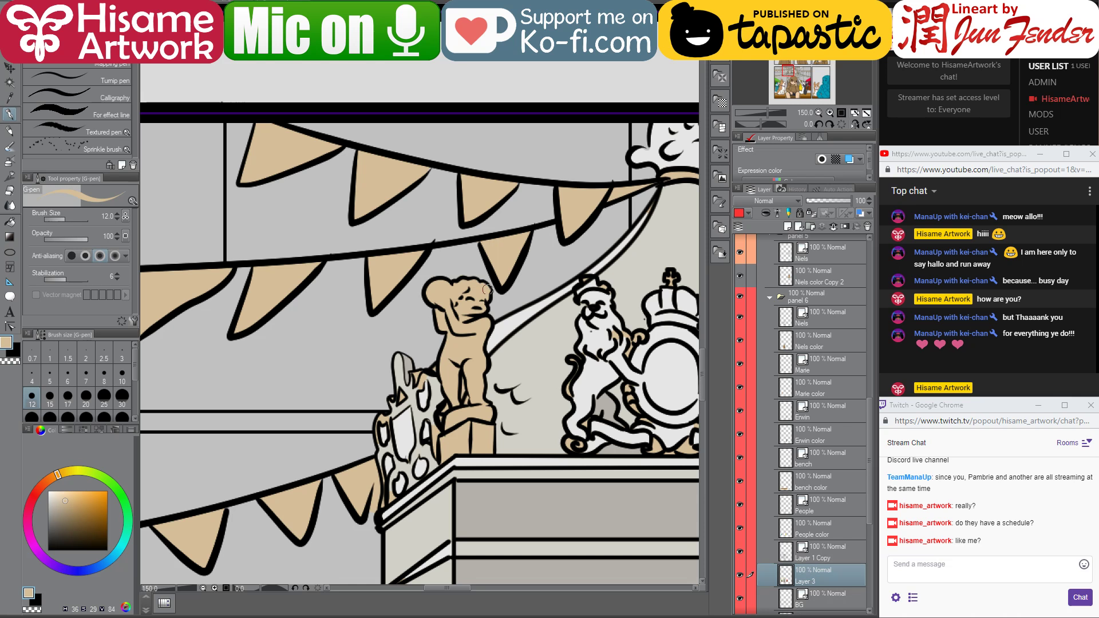
- Clean up the stray color between the bunting flag and the fountain's roof edge, using the Hard eraser and G-pen
left_click_drag(575, 273, 425, 344)
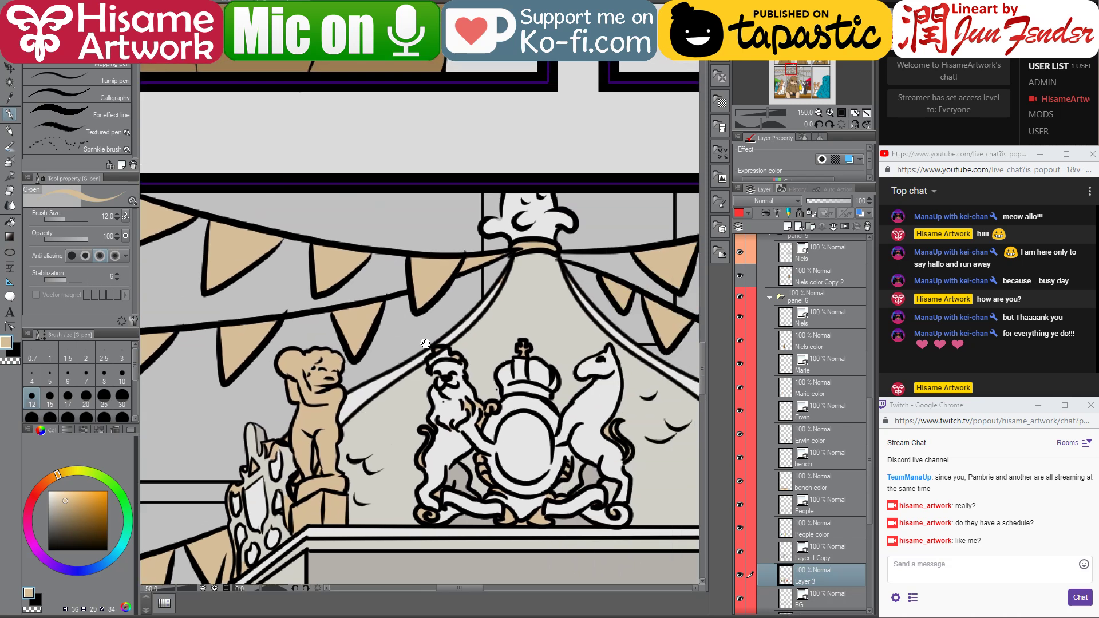
left_click(8, 194)
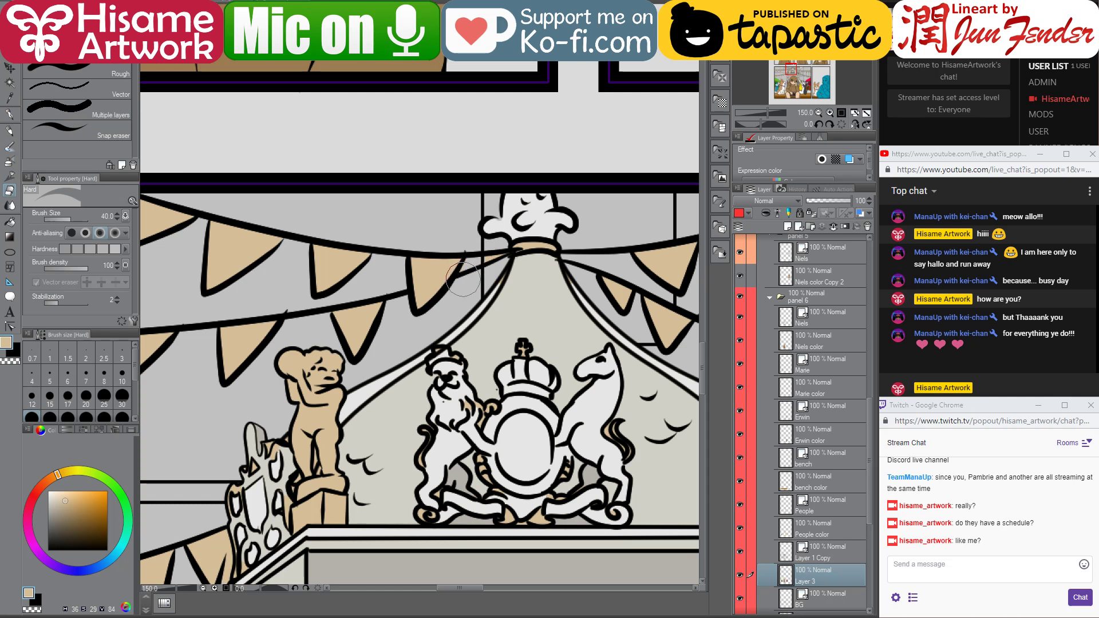
mouse_move(463, 279)
left_mouse_down()
mouse_move(478, 257)
mouse_move(497, 257)
mouse_move(487, 266)
left_mouse_up()
left_click(10, 114)
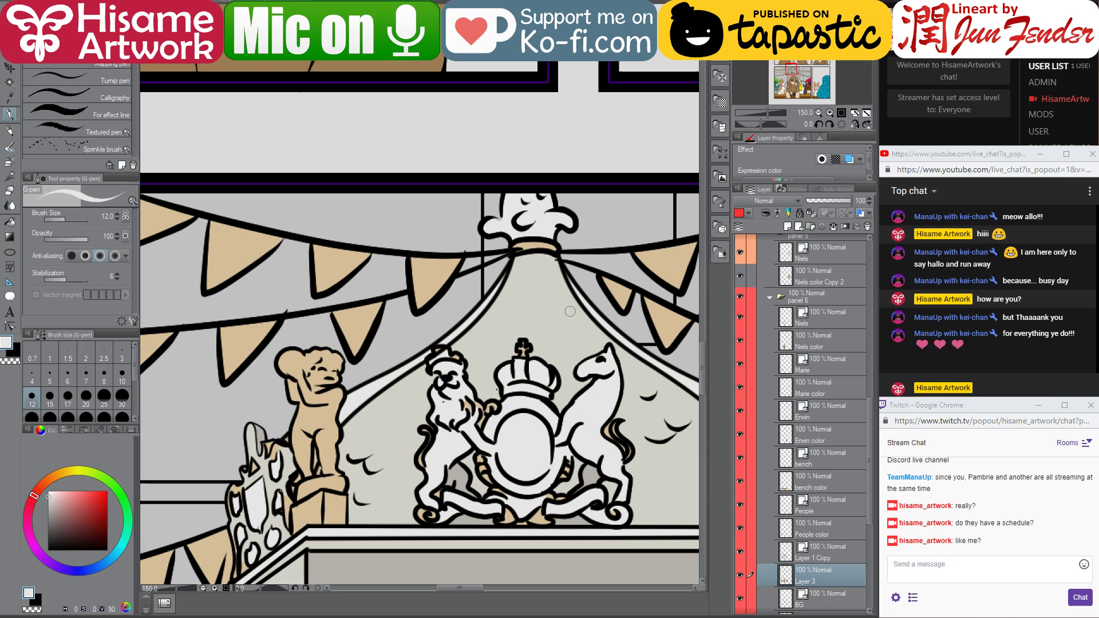
- Load the painted area of Layer 3 in panel 6 as a selection
scroll(570, 311, "down", 6)
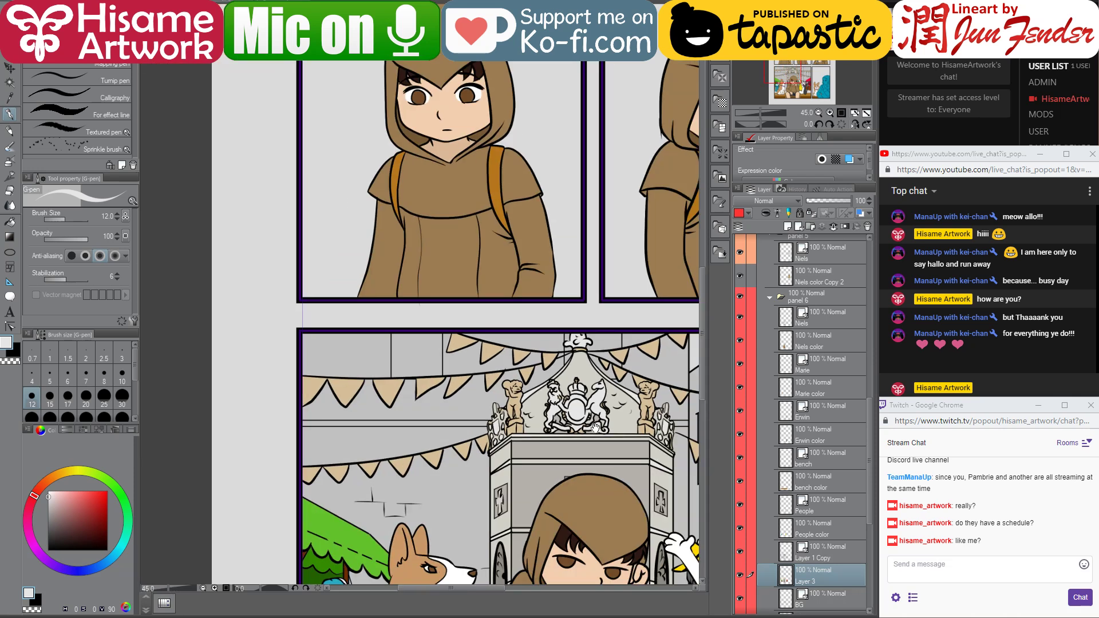
left_click_drag(595, 426, 520, 321)
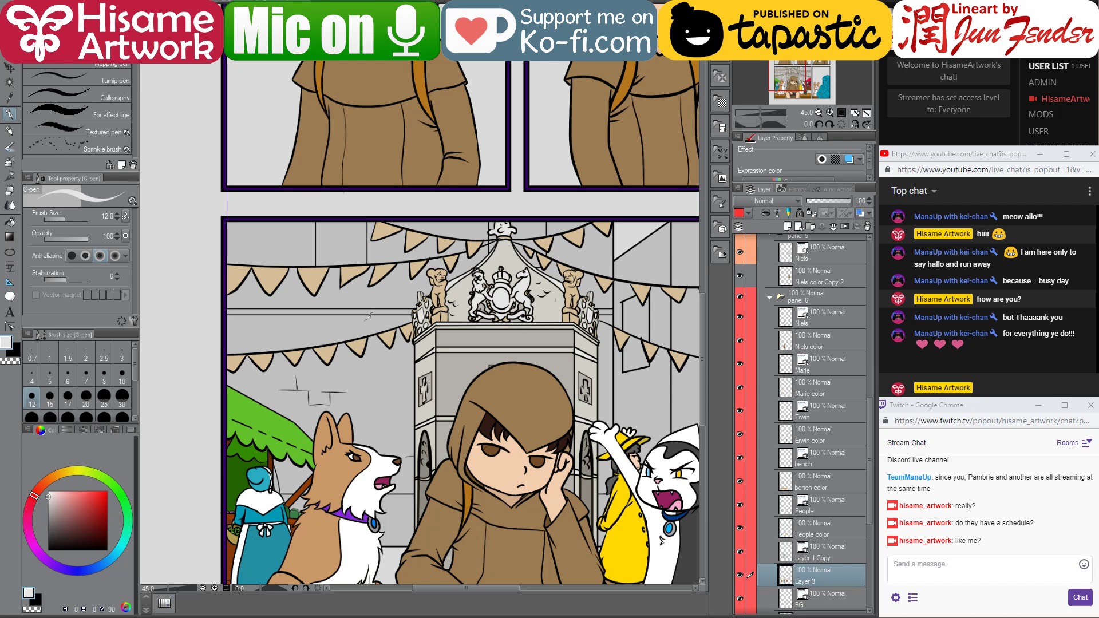
scroll(369, 316, "up", 2)
left_click_drag(369, 281, 404, 329)
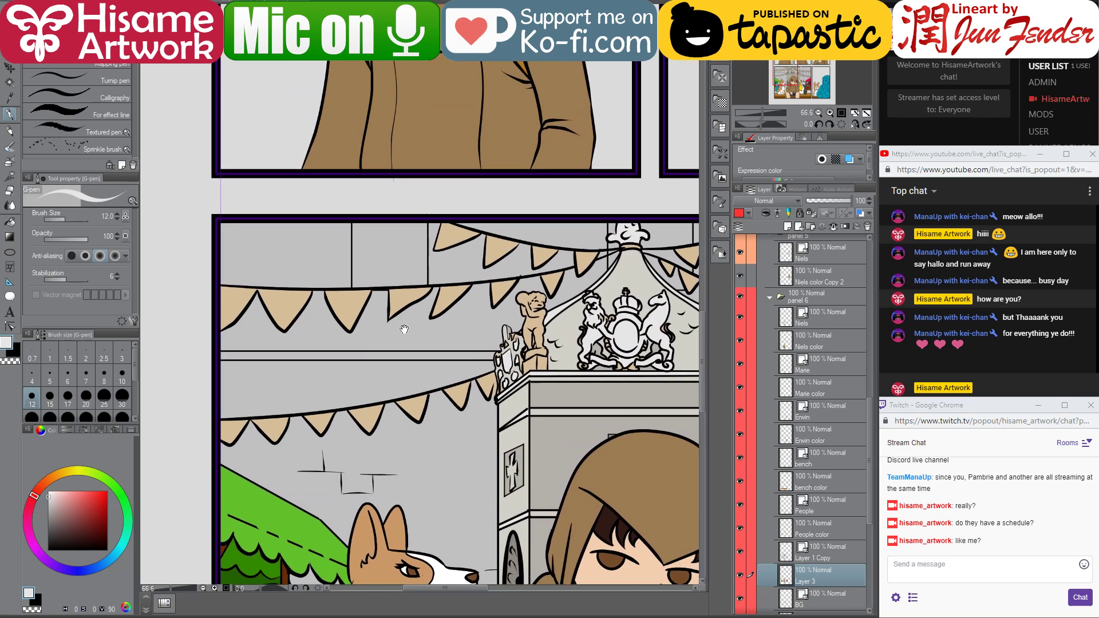
left_click(788, 575, "ctrl")
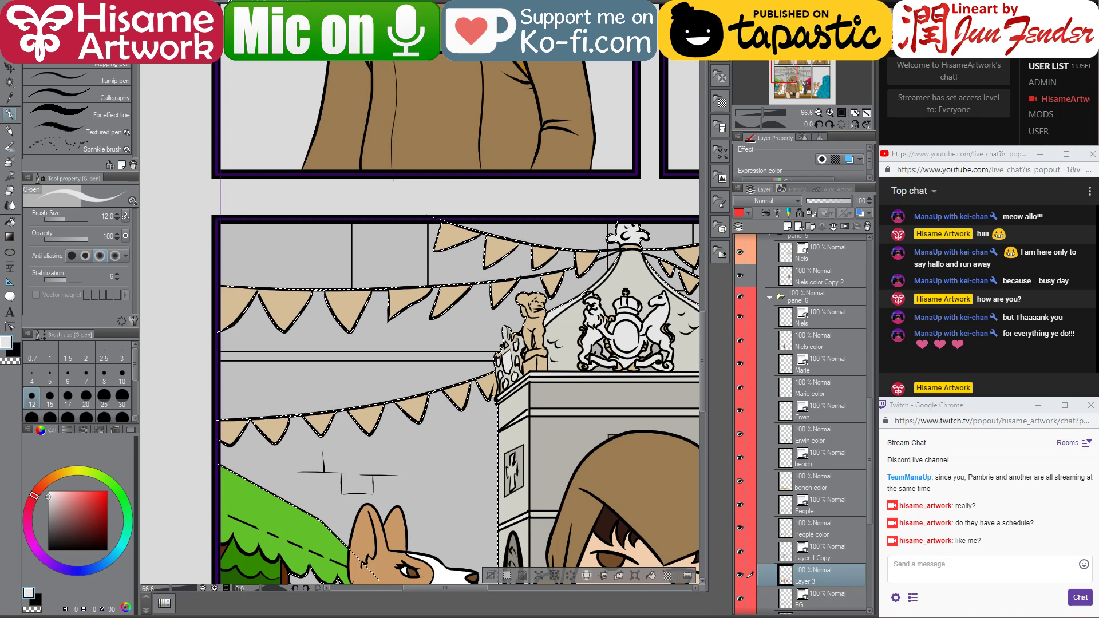
- Fill the bunting flags nearest the fountain on both sides with red (H 346, S 100, V 94) sampled from the page_92 reference
key("ctrl+Tab")
scroll(396, 393, "down", 6)
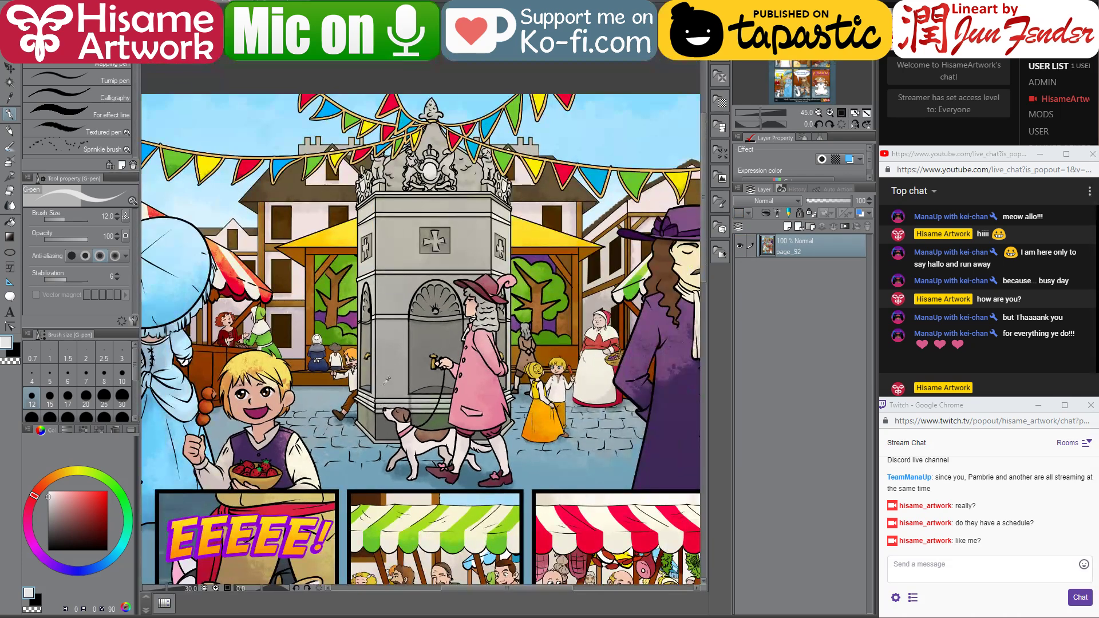
scroll(396, 393, "up", 2)
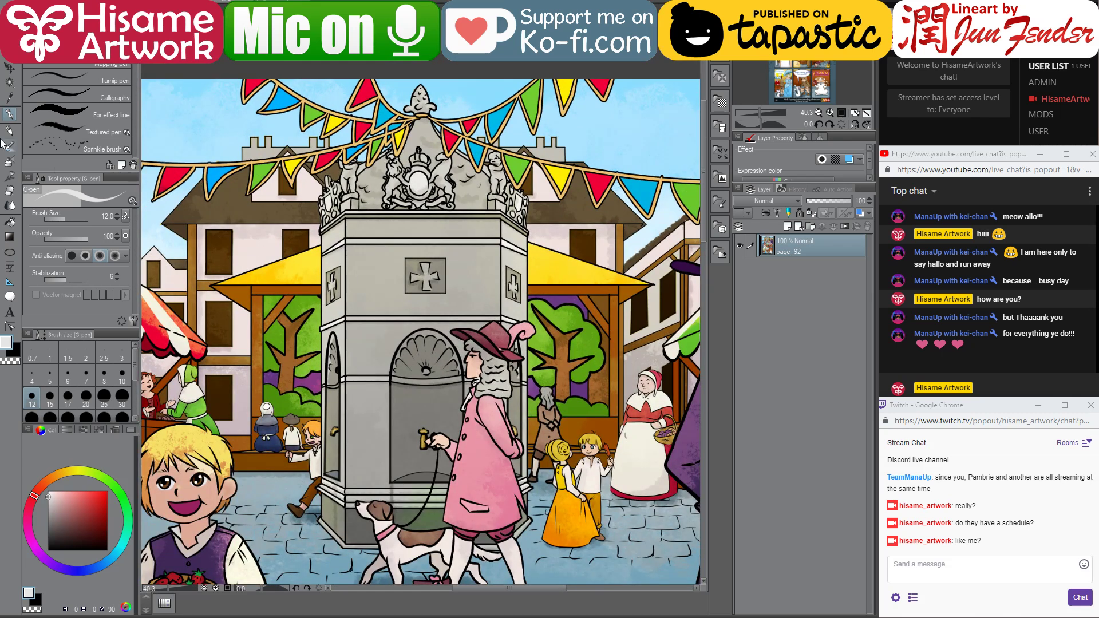
left_click(452, 136, "alt")
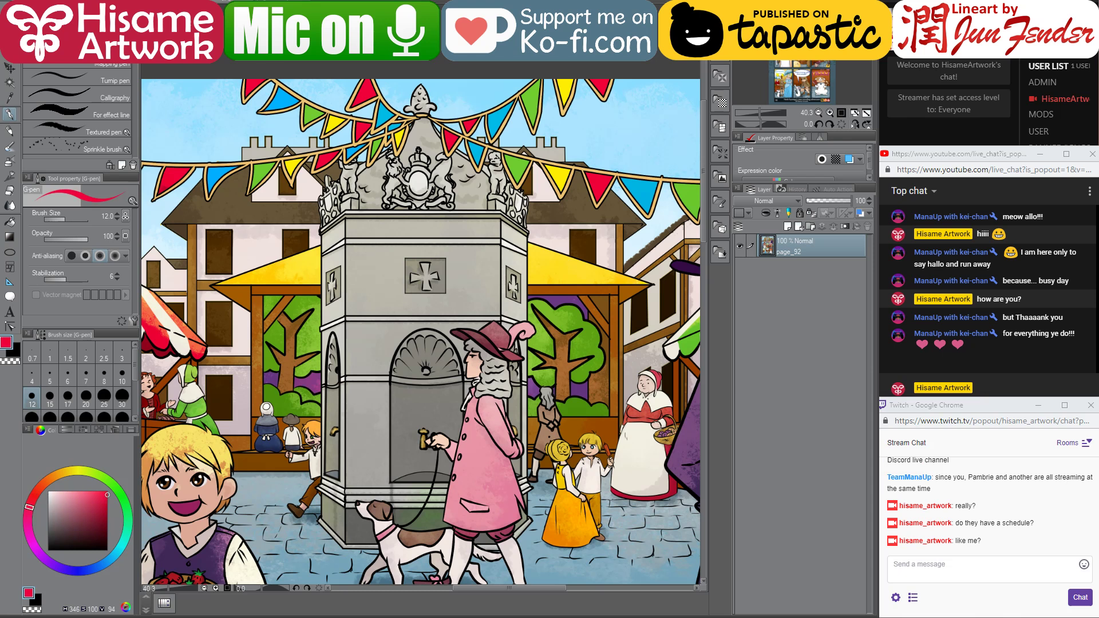
key("ctrl+Tab")
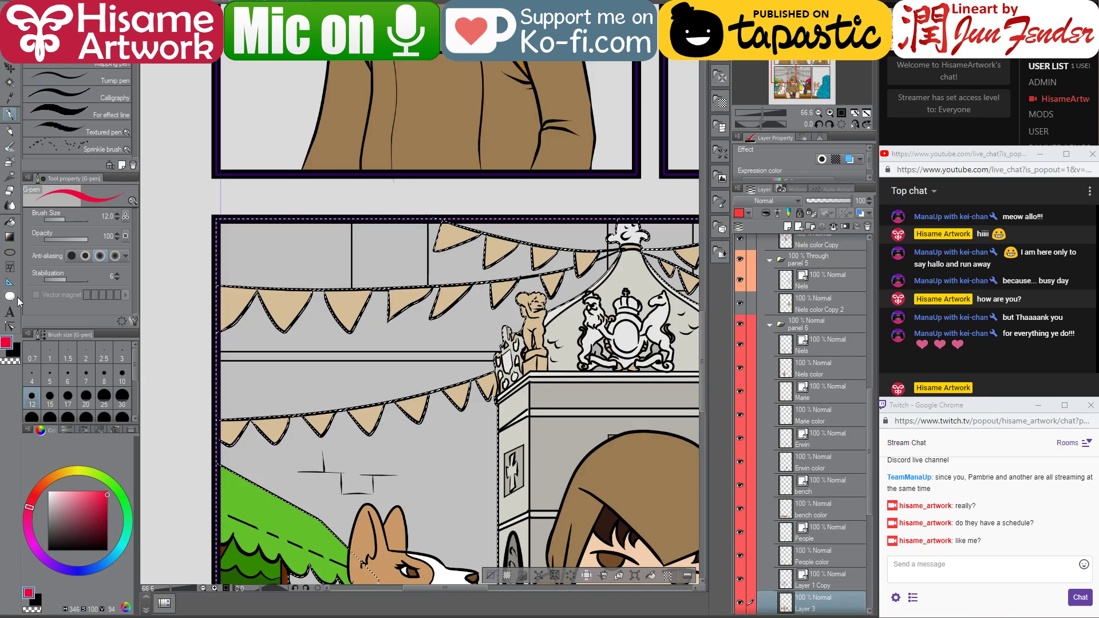
left_click(10, 222)
left_click_drag(589, 248, 455, 202)
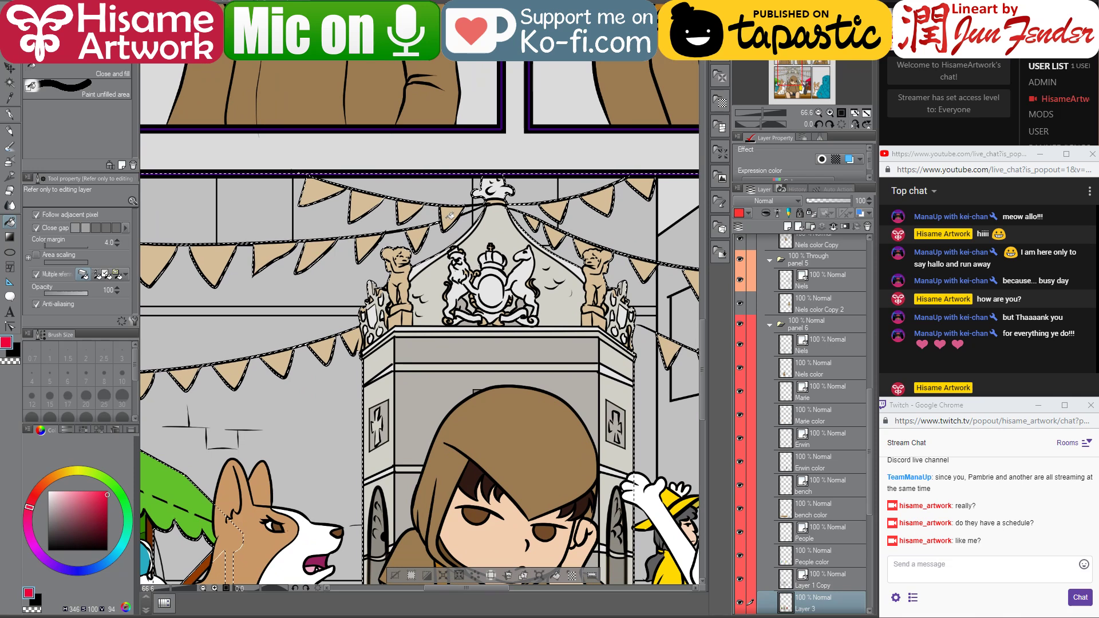
left_click(455, 213)
left_click(351, 341)
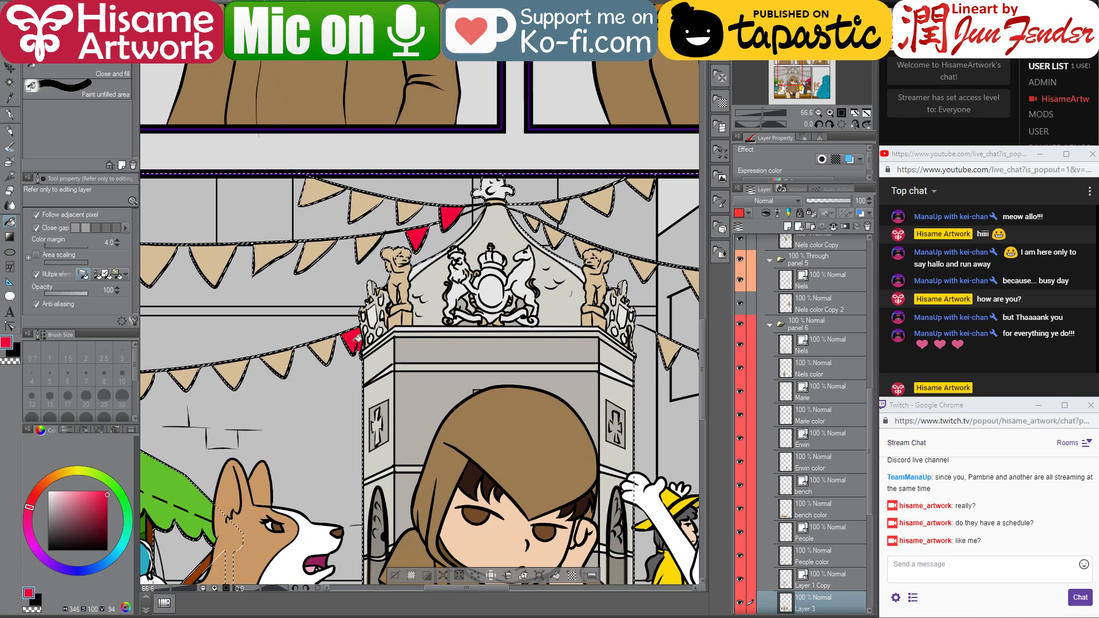
left_click(416, 234)
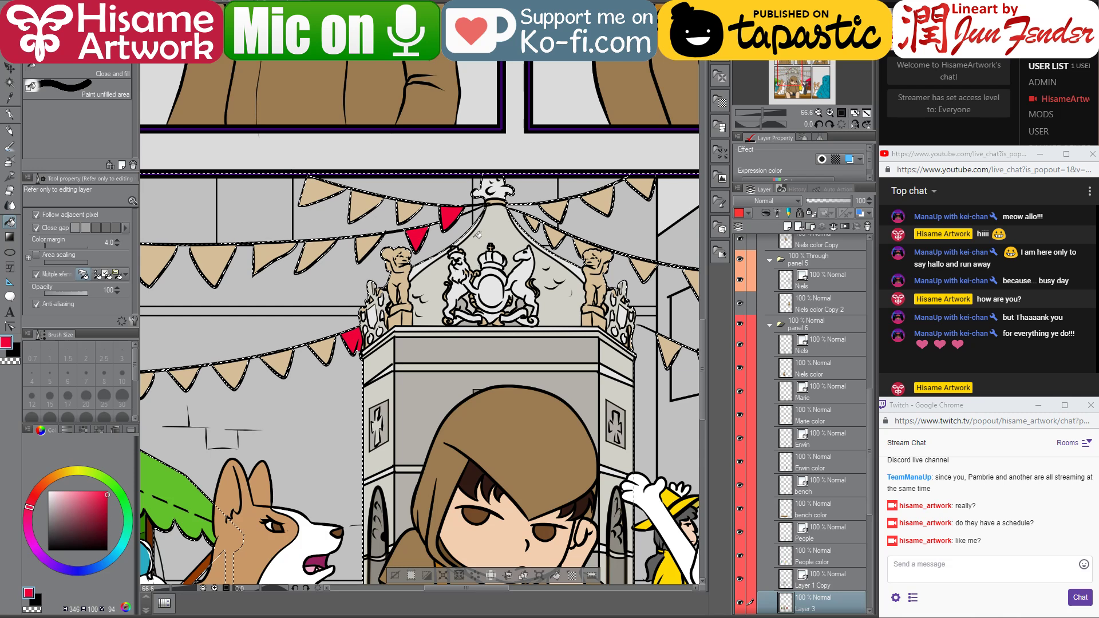
left_click_drag(540, 217, 419, 238)
left_click(542, 321)
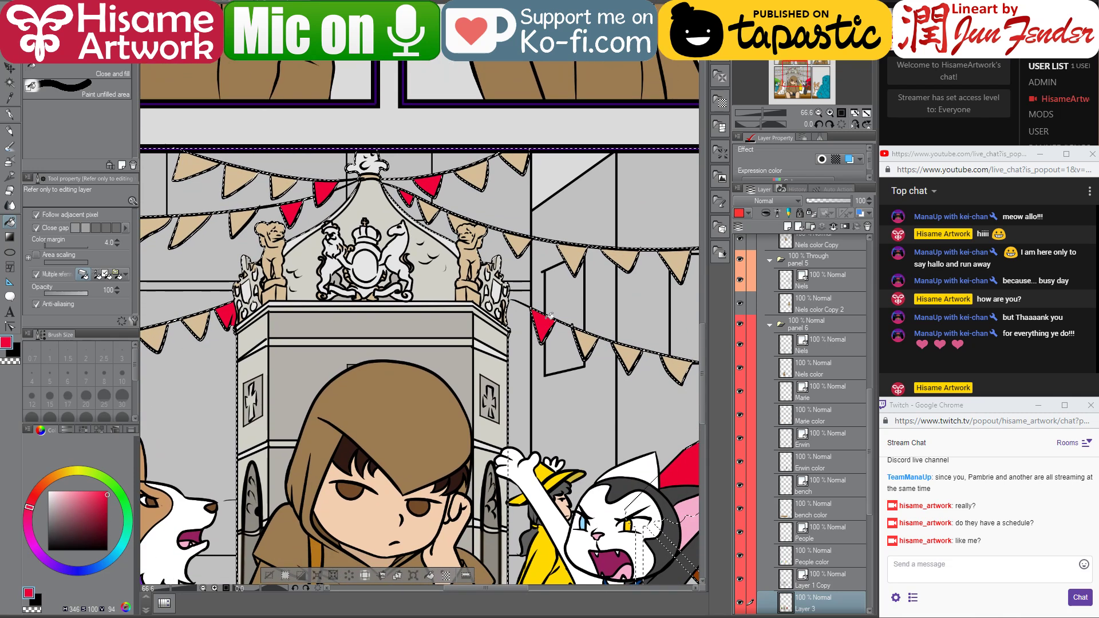
- Fill the flags next to the red ones with yellow (H 56, S 100, V 100) sampled from the reference page's bunting
left_click(223, 2)
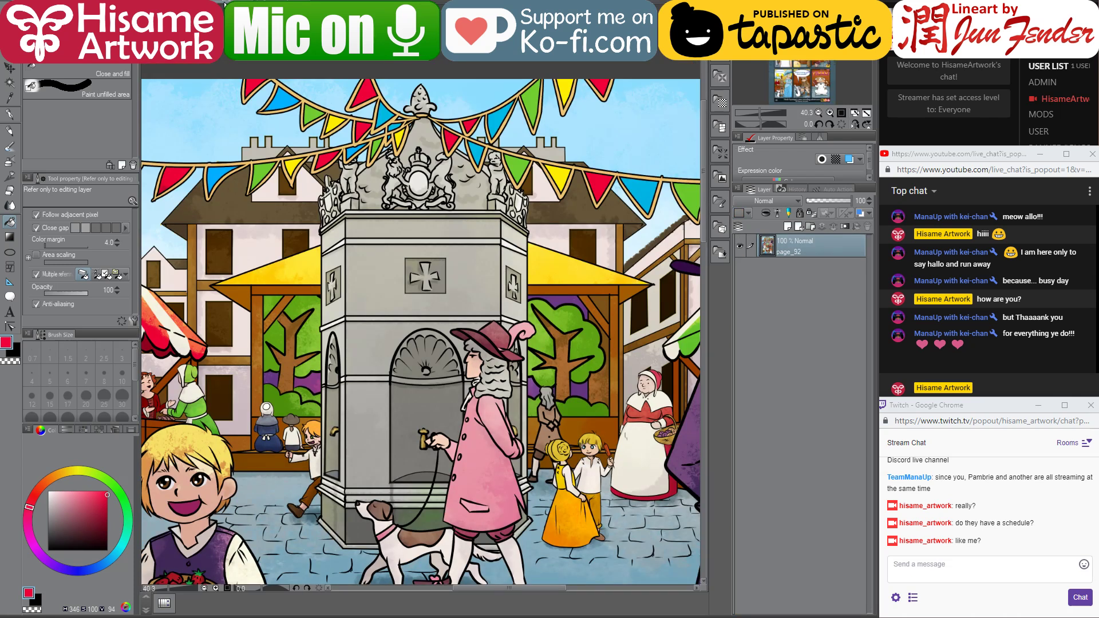
left_click(566, 170, "alt")
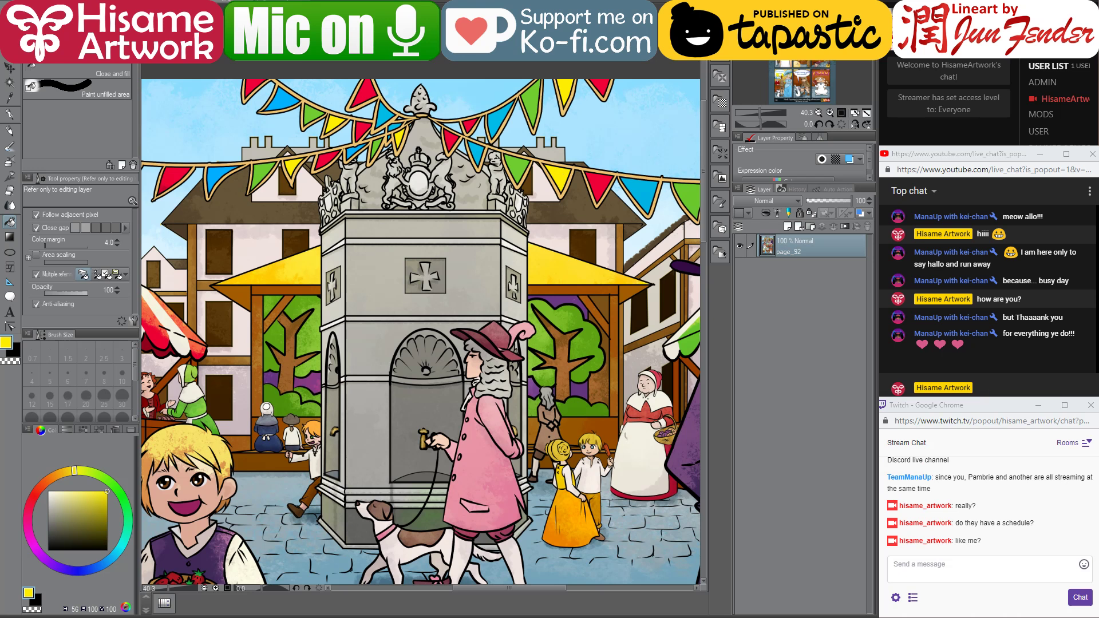
key("ctrl+Tab")
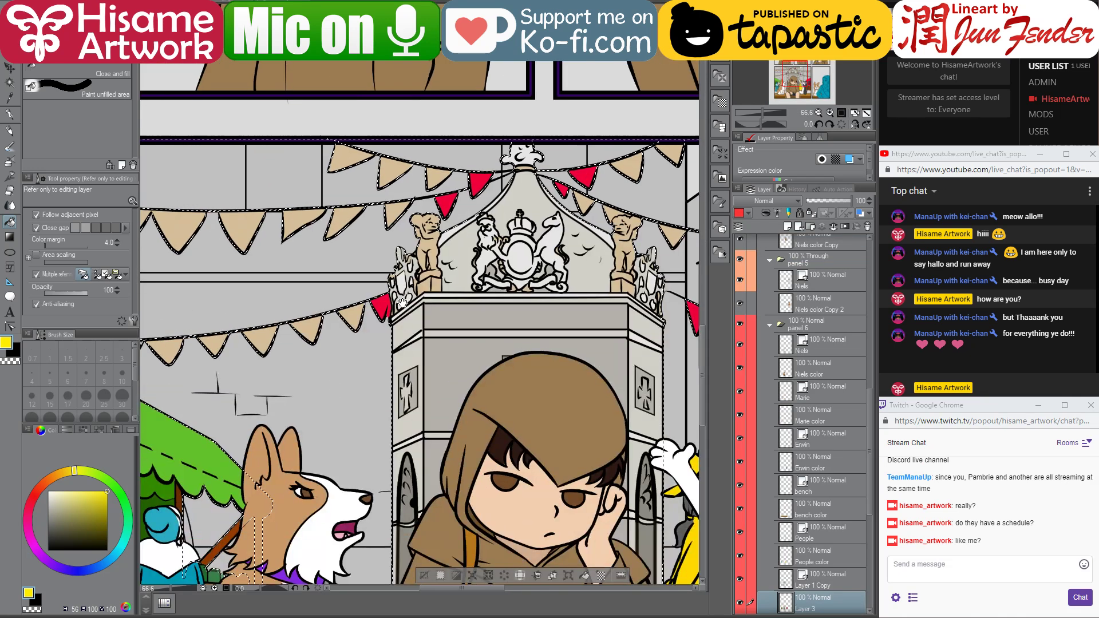
key("ctrl+Tab")
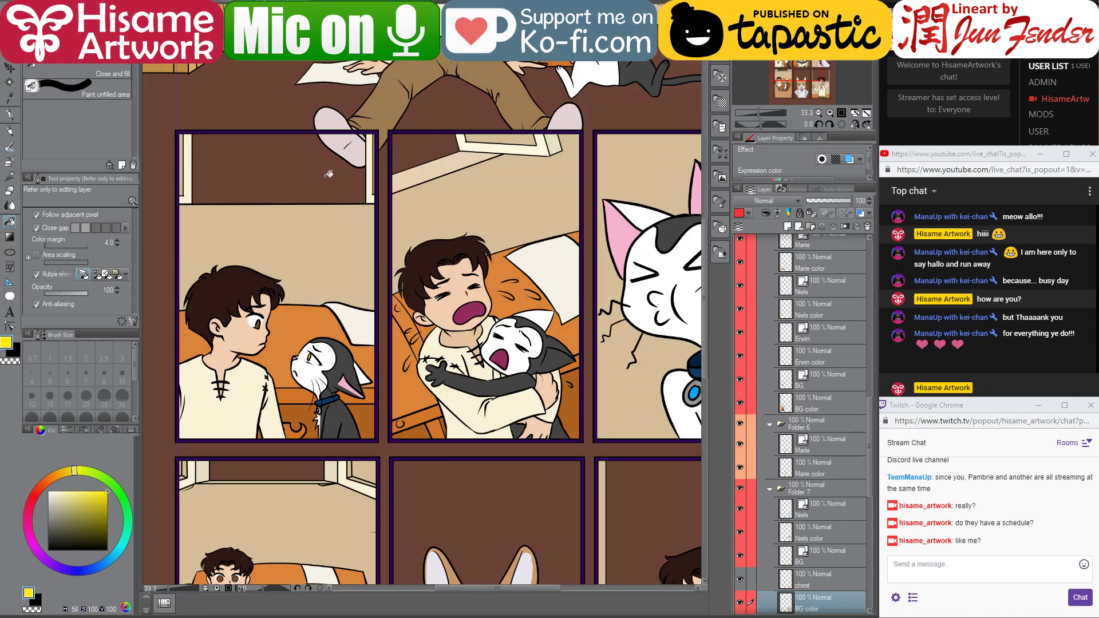
key("ctrl+Tab")
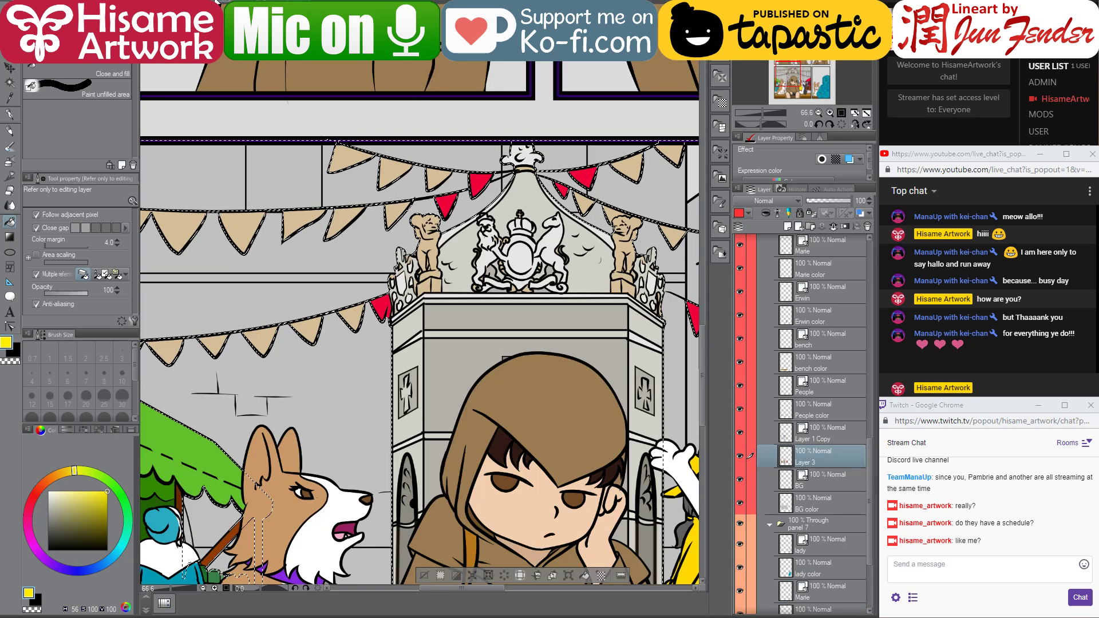
key("ctrl+Tab")
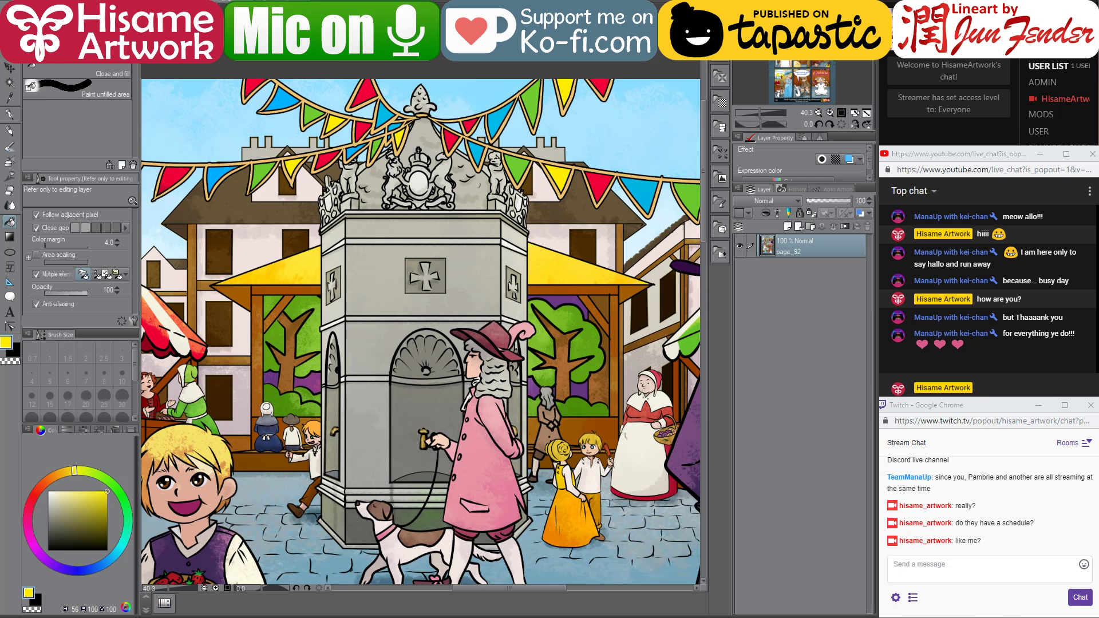
key("ctrl+Tab")
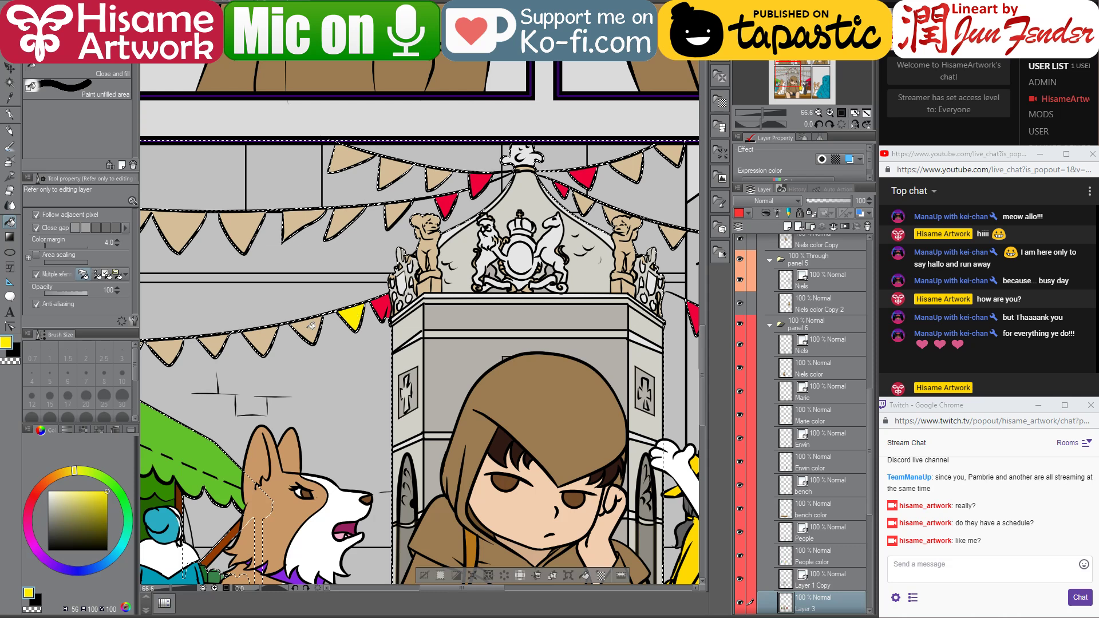
left_click(401, 214)
left_click(439, 177)
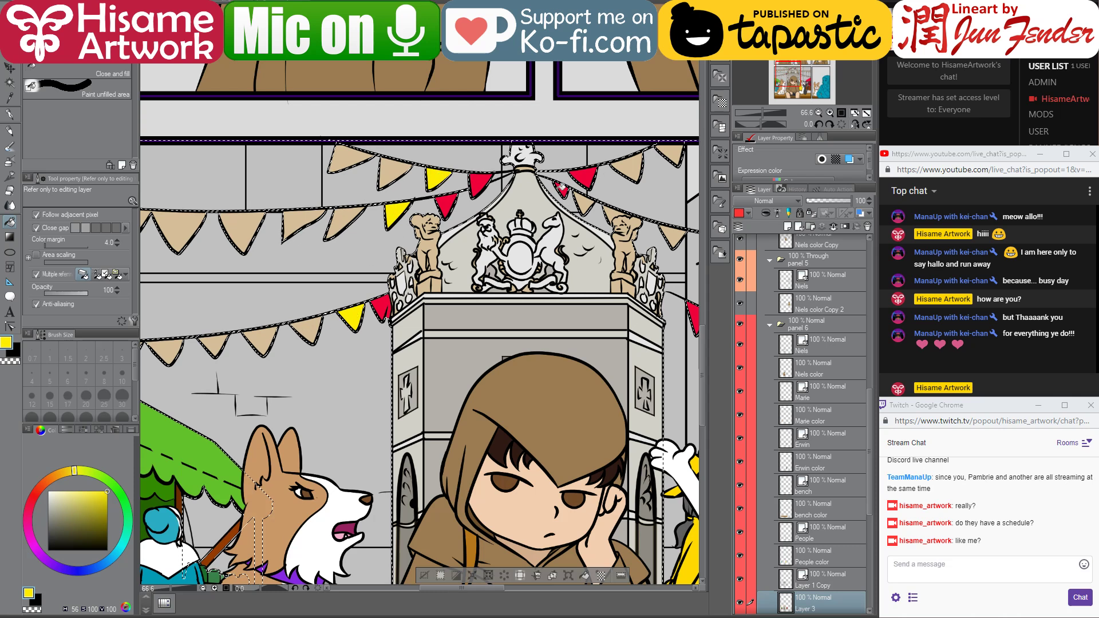
left_click(630, 166)
left_click_drag(647, 217, 477, 209)
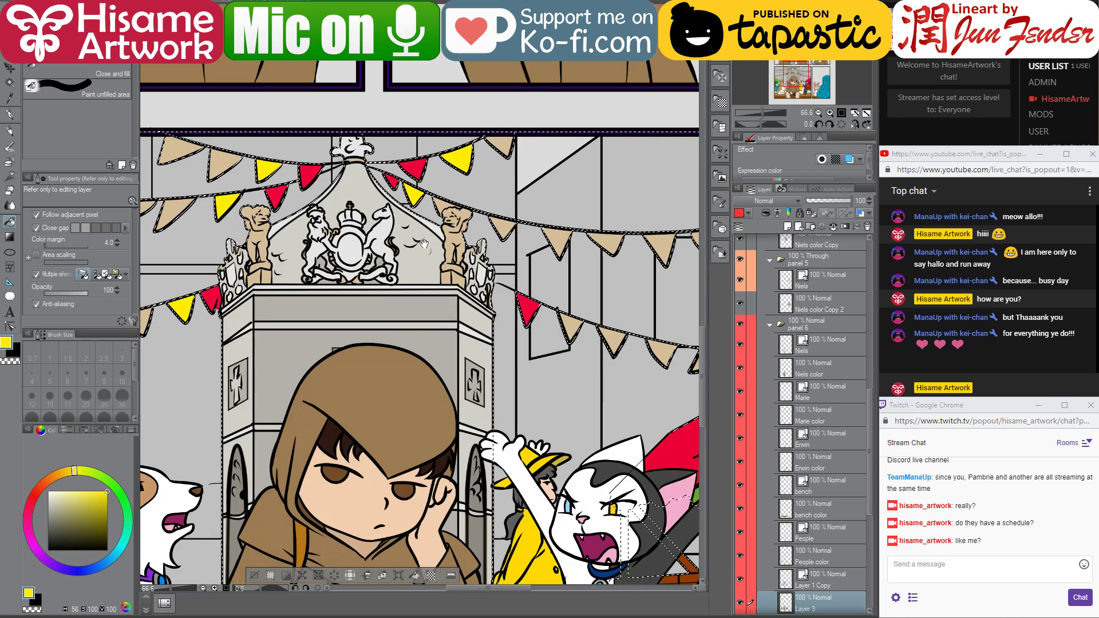
- Fill the flags next to the yellow ones with green (H 96, S 77, V 80) sampled from the reference page's bunting
scroll(468, 288, "down", 1)
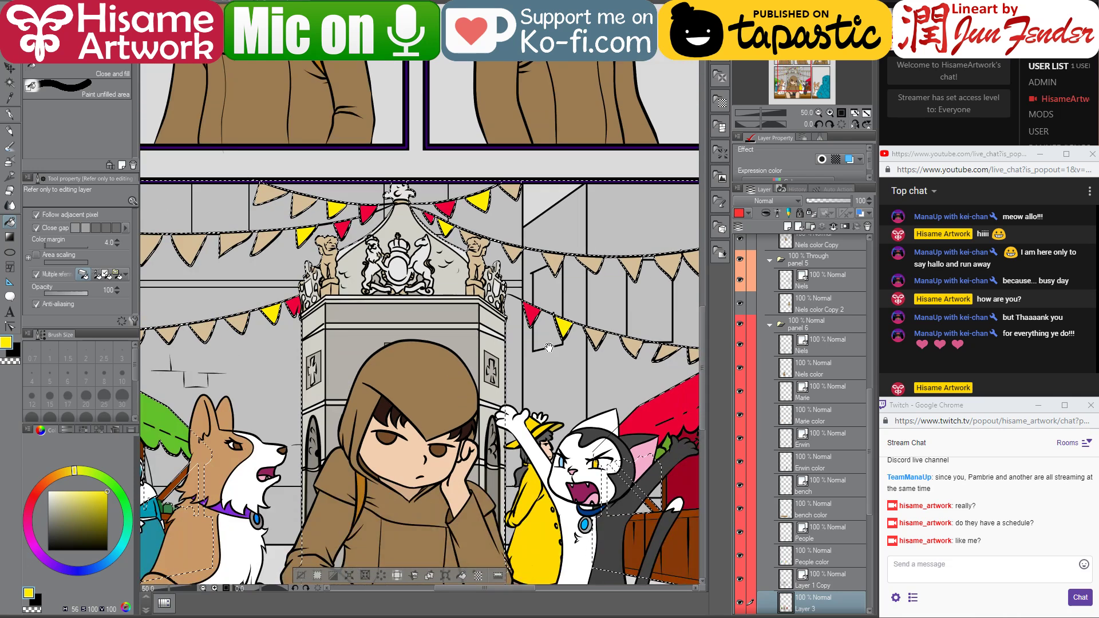
left_click_drag(423, 250, 488, 280)
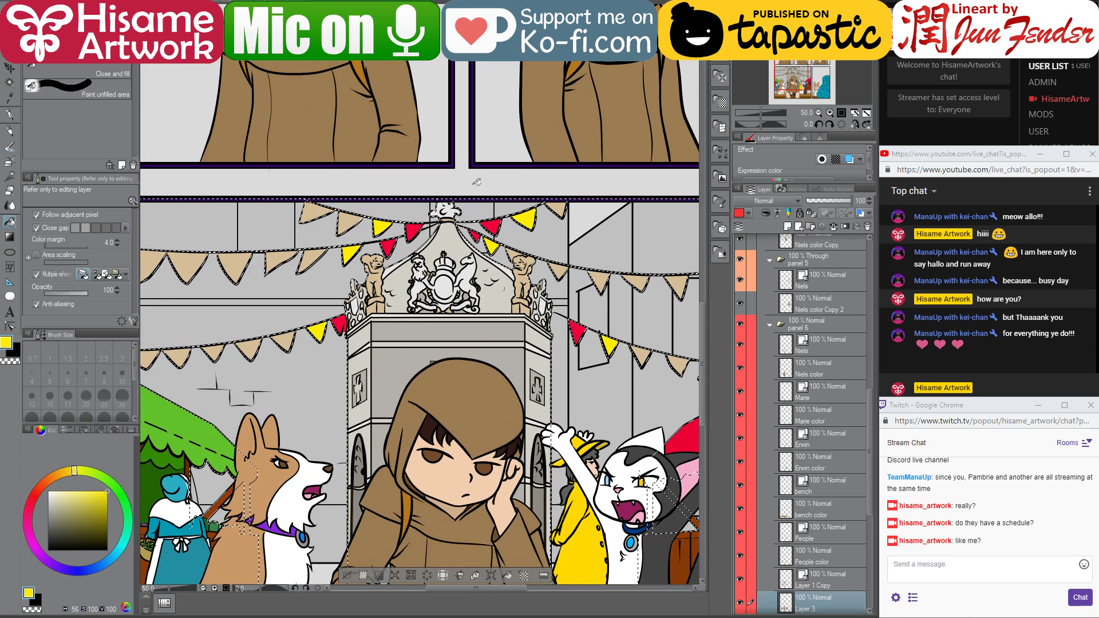
left_click(227, 2)
left_click(528, 162, "alt")
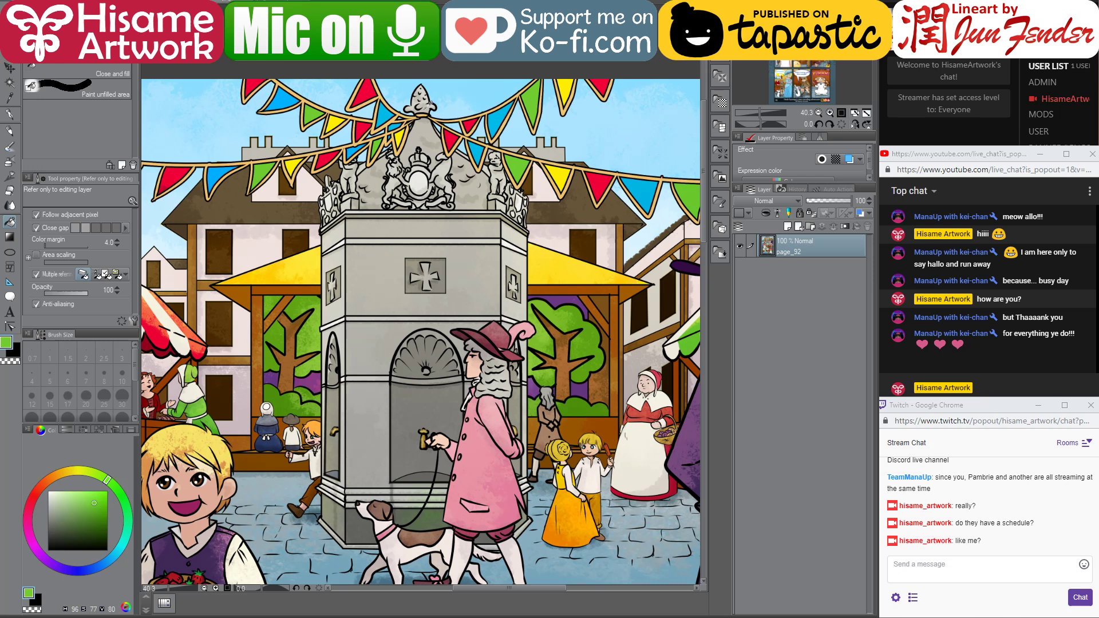
left_click(470, 54)
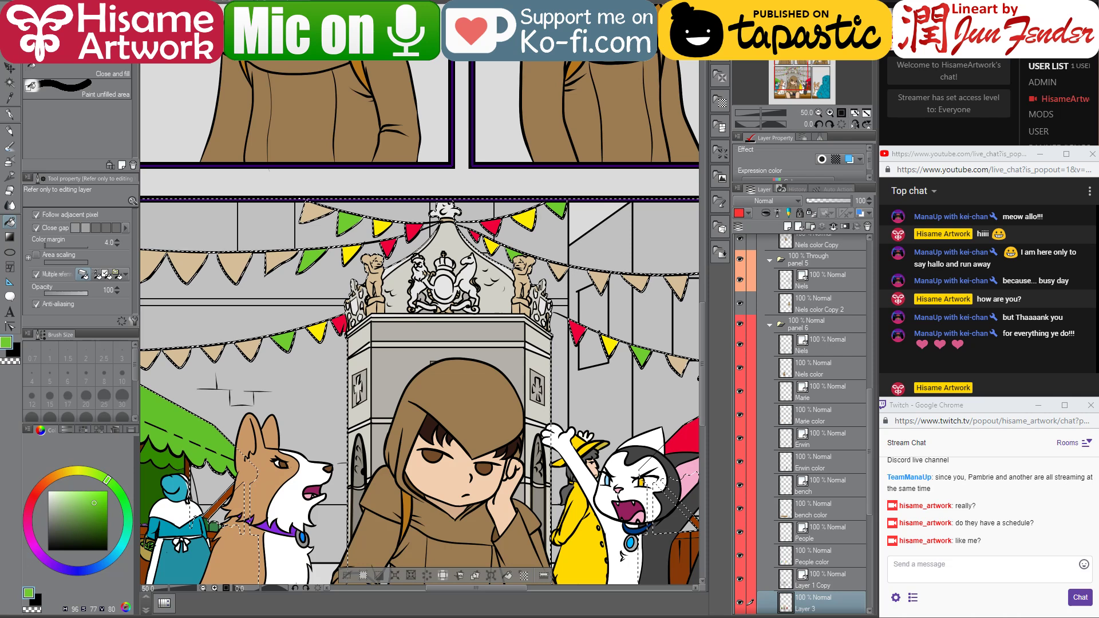
- Fill the flags next to the green ones with blue (H 191, S 100, V 90) sampled from the page_92 reference bunting
key("ctrl+Tab")
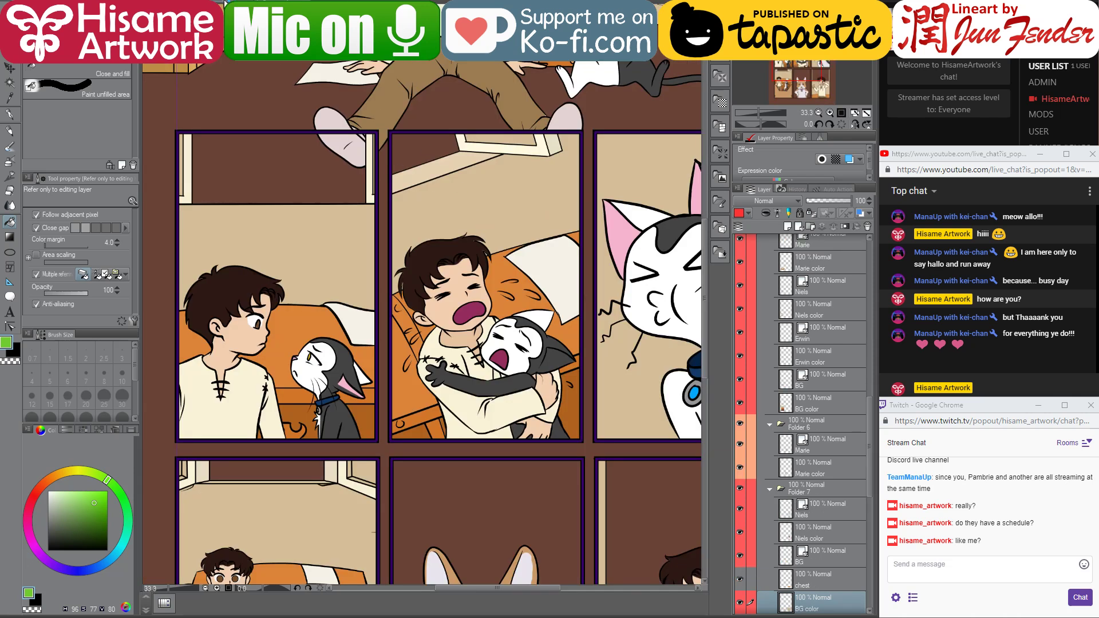
key("ctrl+Tab")
left_click(386, 106, "alt")
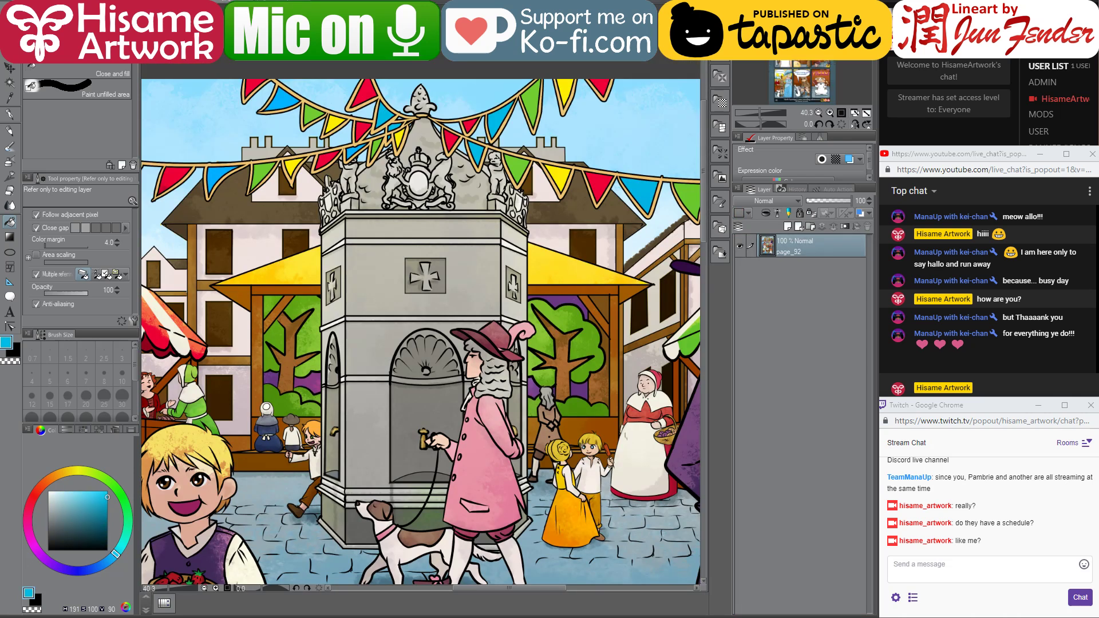
key("ctrl+Tab")
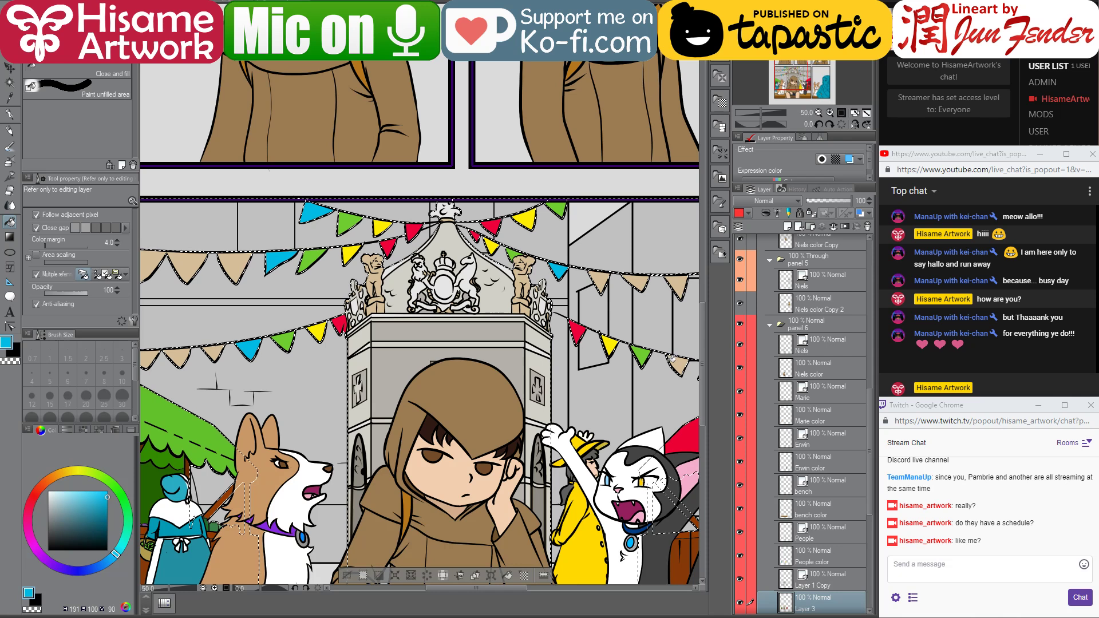
- Fill the flags outward of the blue ones on both sides with the bunting's red (H 346, S 100, V 94)
left_click_drag(619, 334, 708, 349)
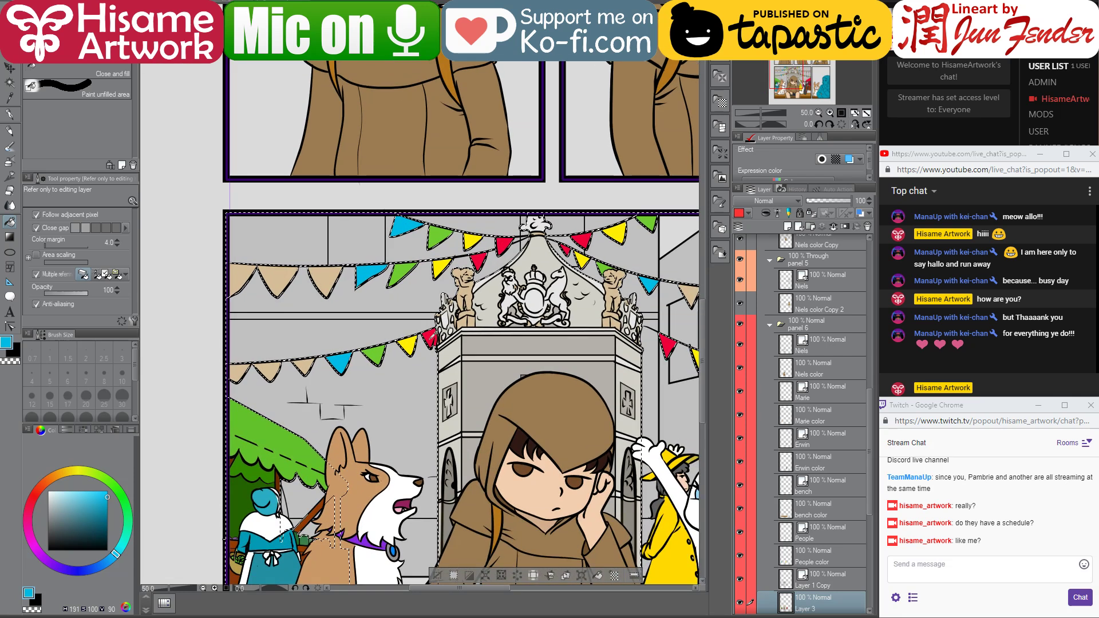
left_click(428, 338, "alt")
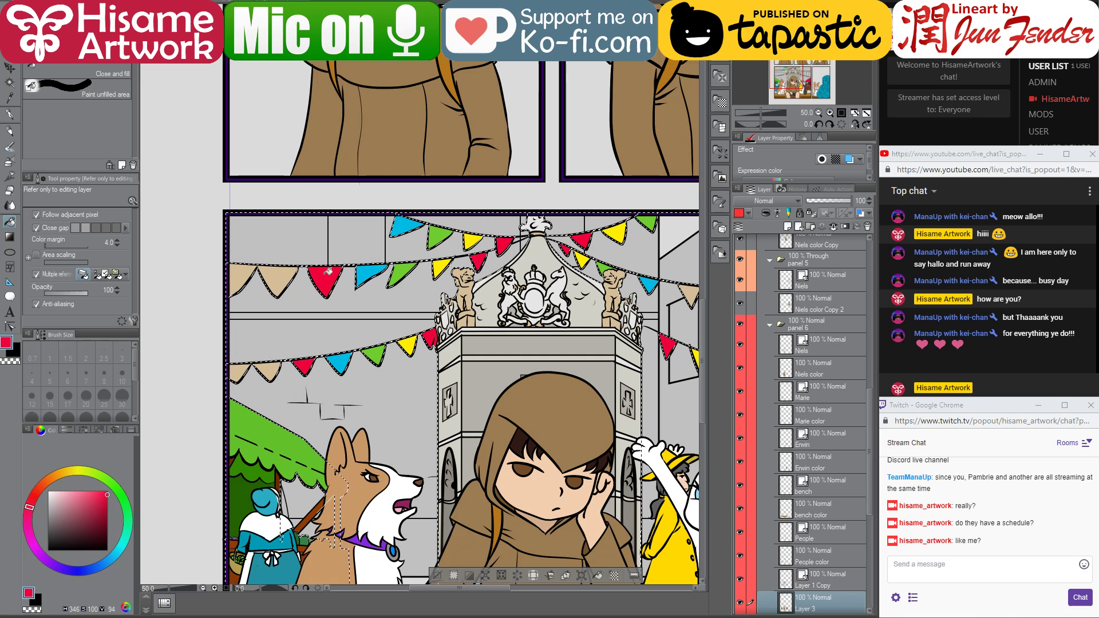
left_click_drag(529, 316, 368, 273)
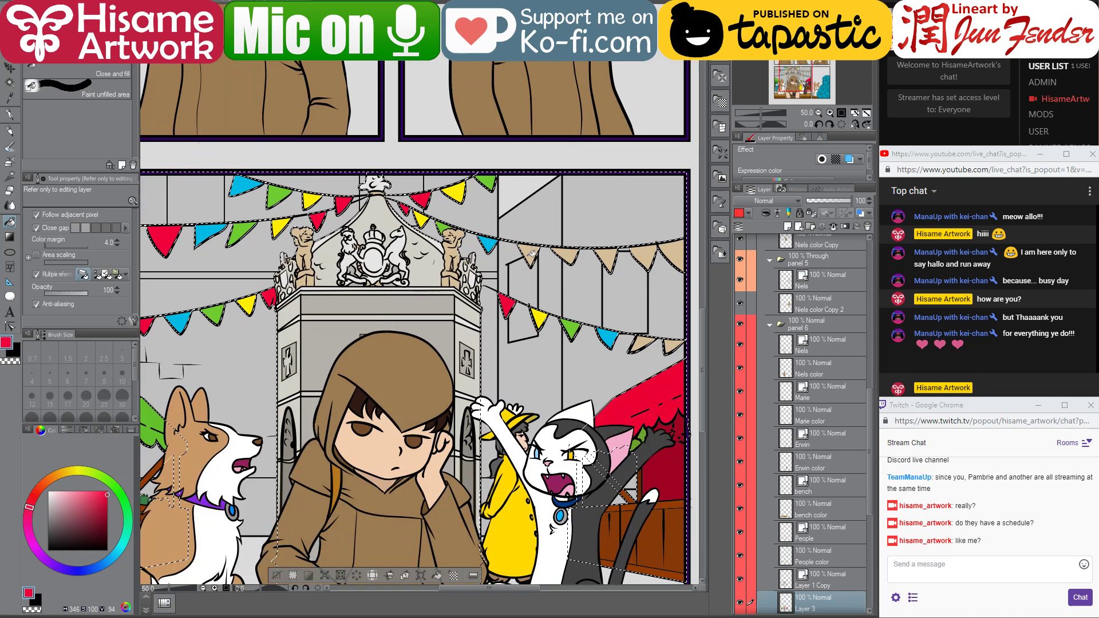
left_click(645, 340)
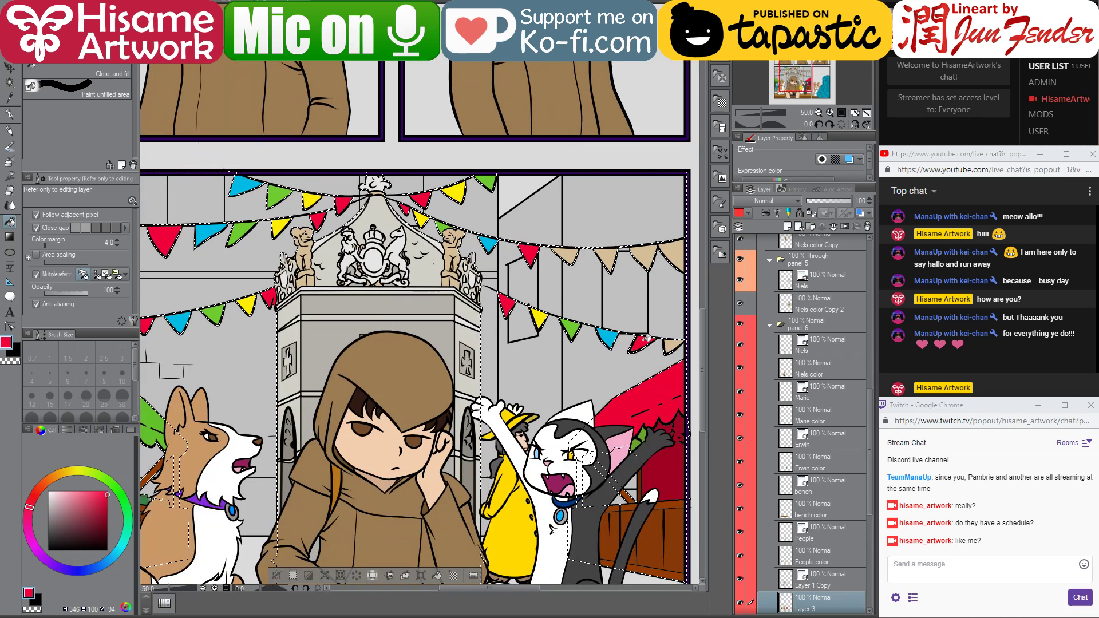
- Continue the bunting outward on both sides with yellow (H 56, S 100, V 100) flags followed by green (H 96, S 77, V 80) ones
left_click(544, 308, "alt")
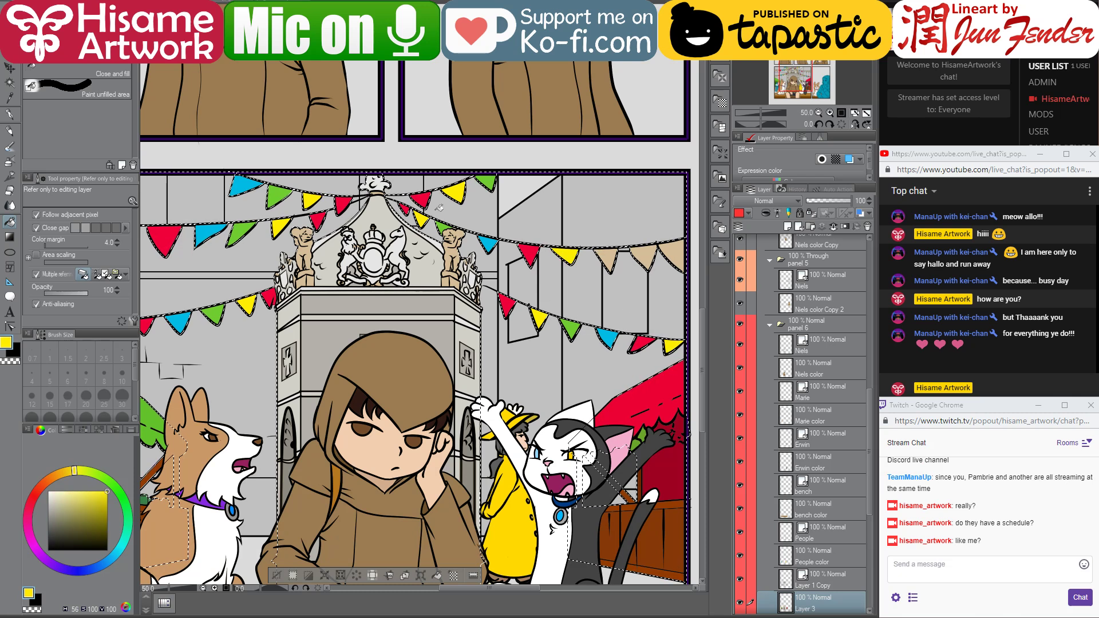
scroll(574, 255, "left", 3)
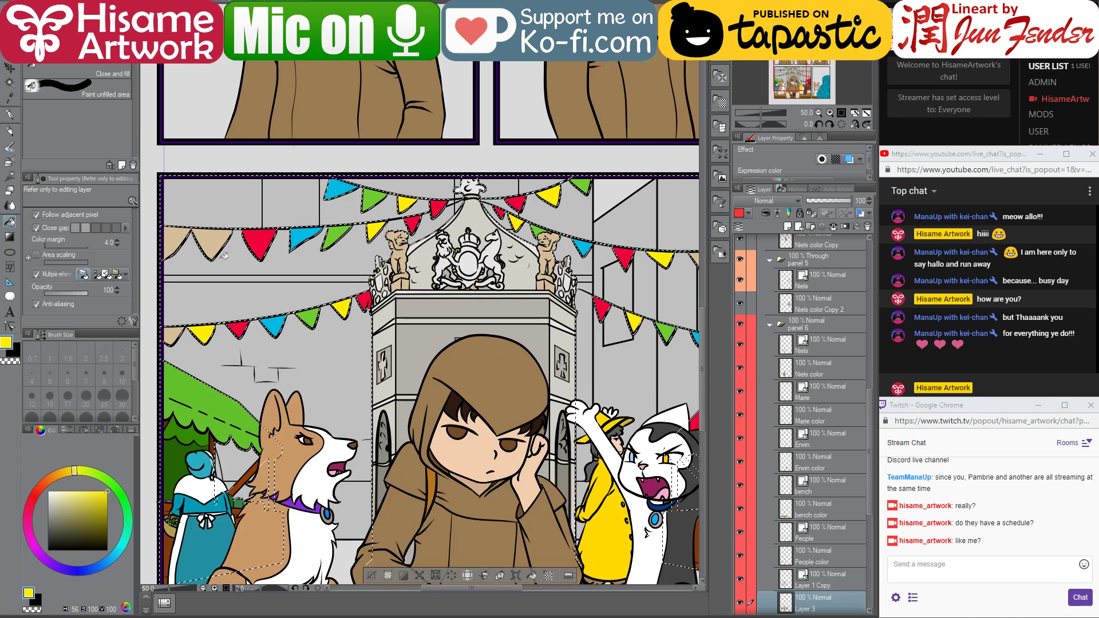
left_click(217, 253)
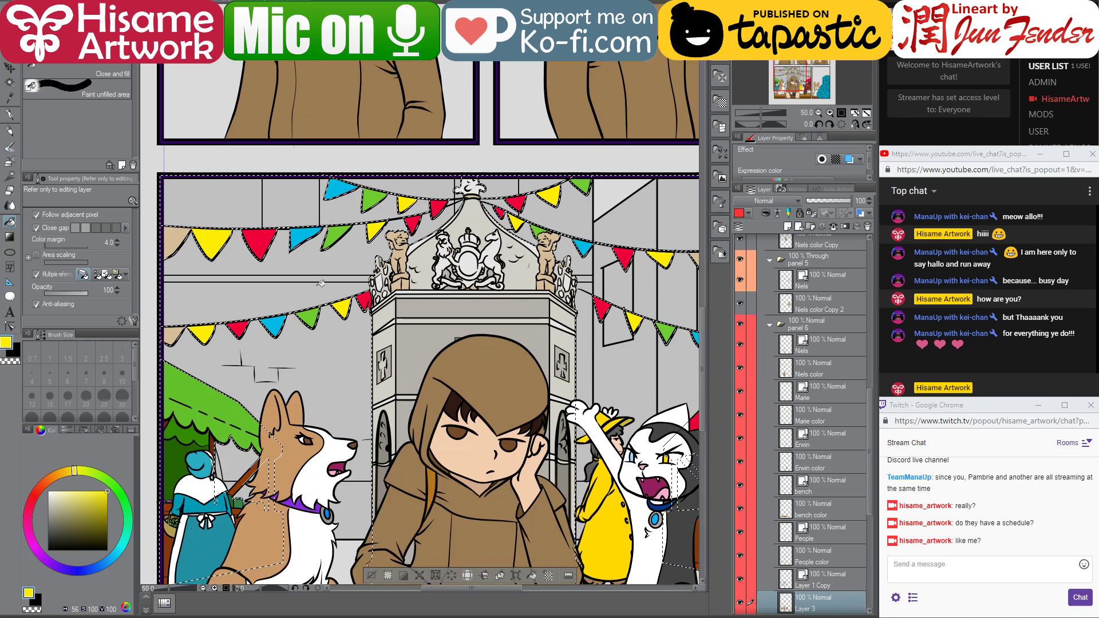
left_click(313, 312, "alt")
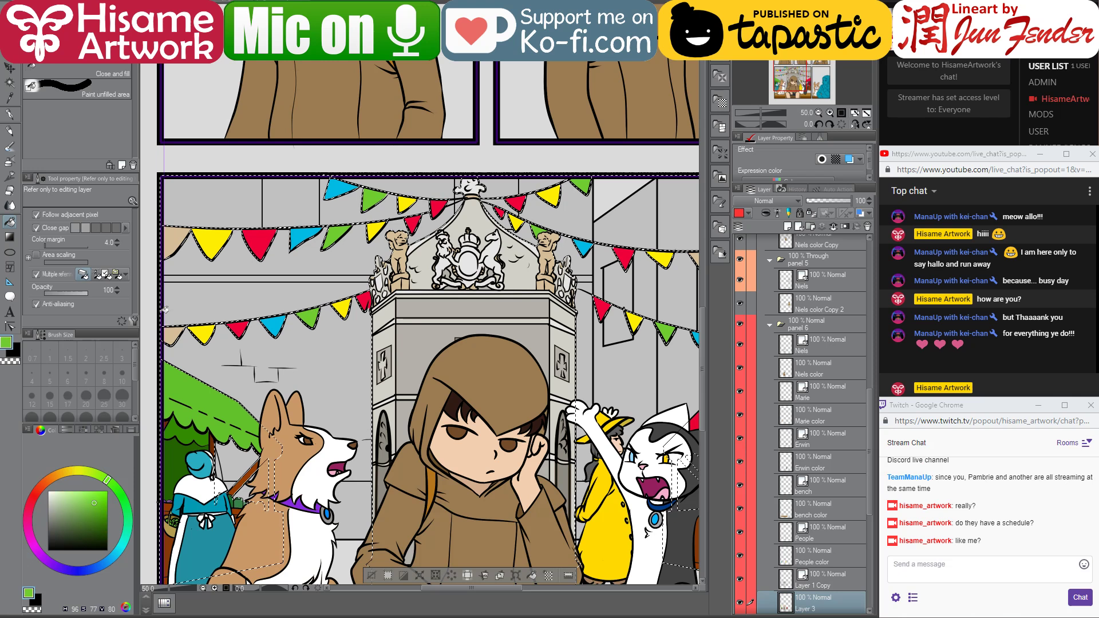
left_click_drag(412, 305, 281, 291)
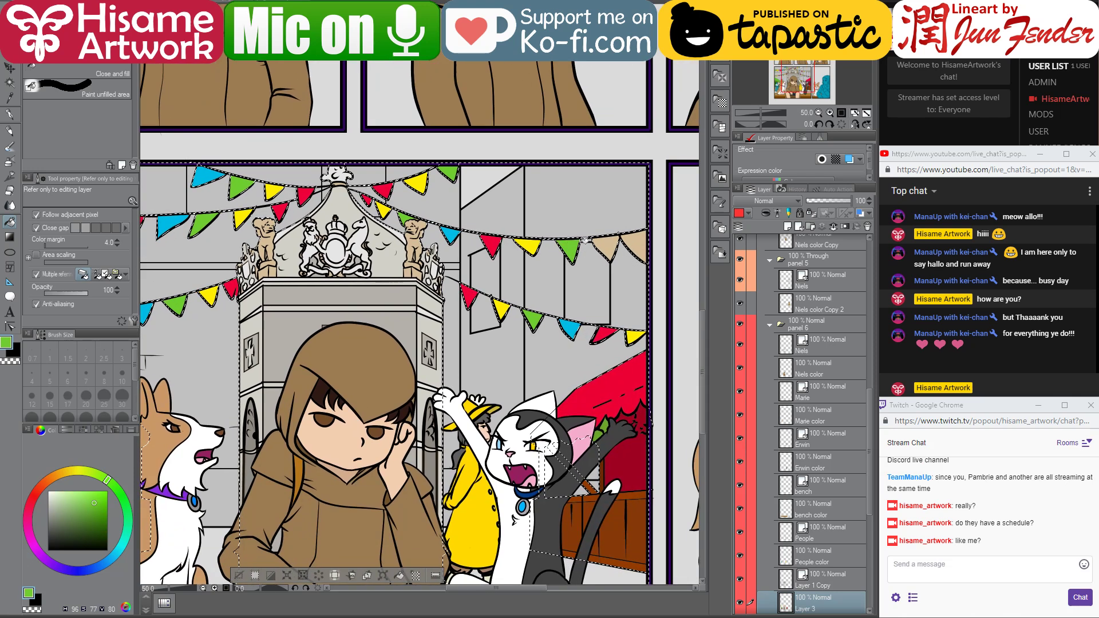
- Fill the last beige flags of the right-hand bunting with blue and red, and clear the selection
left_click(456, 229, "alt")
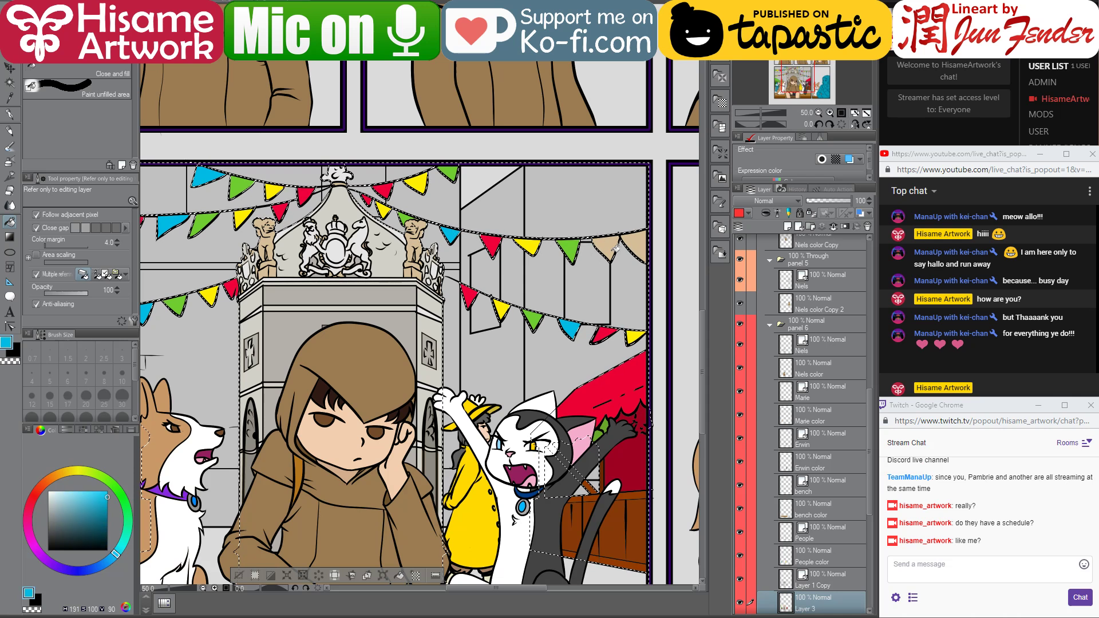
left_click(492, 243, "alt")
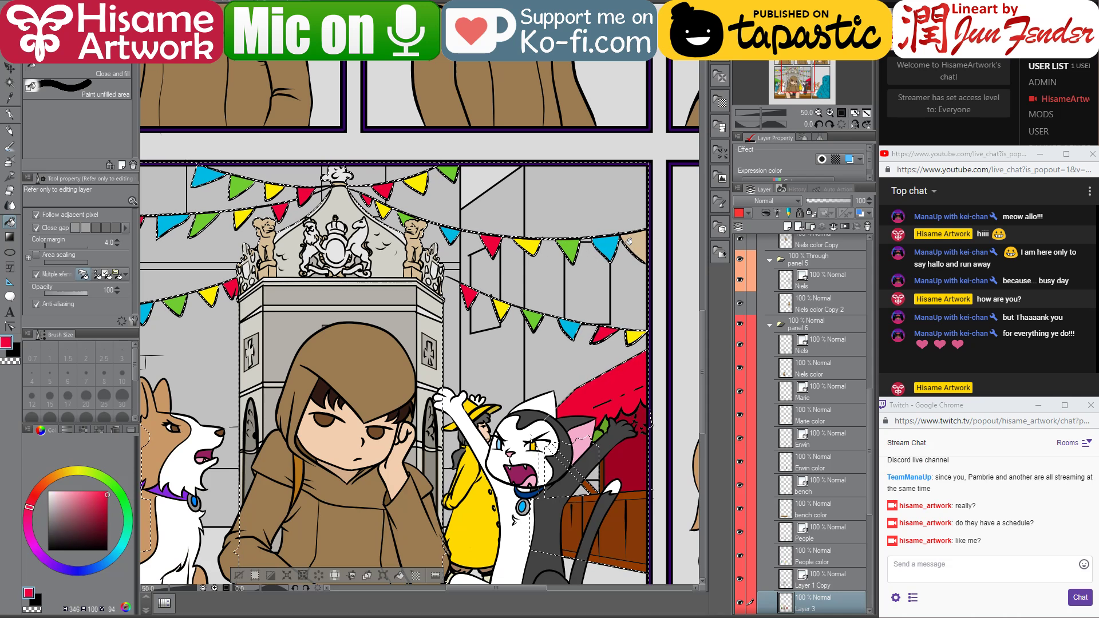
scroll(636, 241, "down", 2)
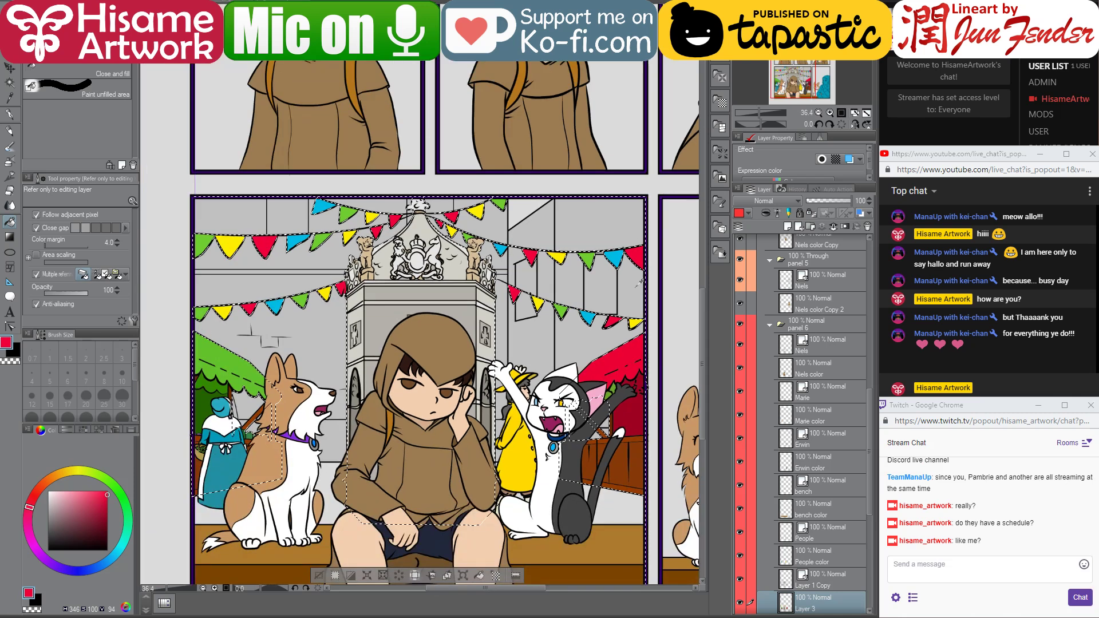
scroll(450, 342, "down", 2)
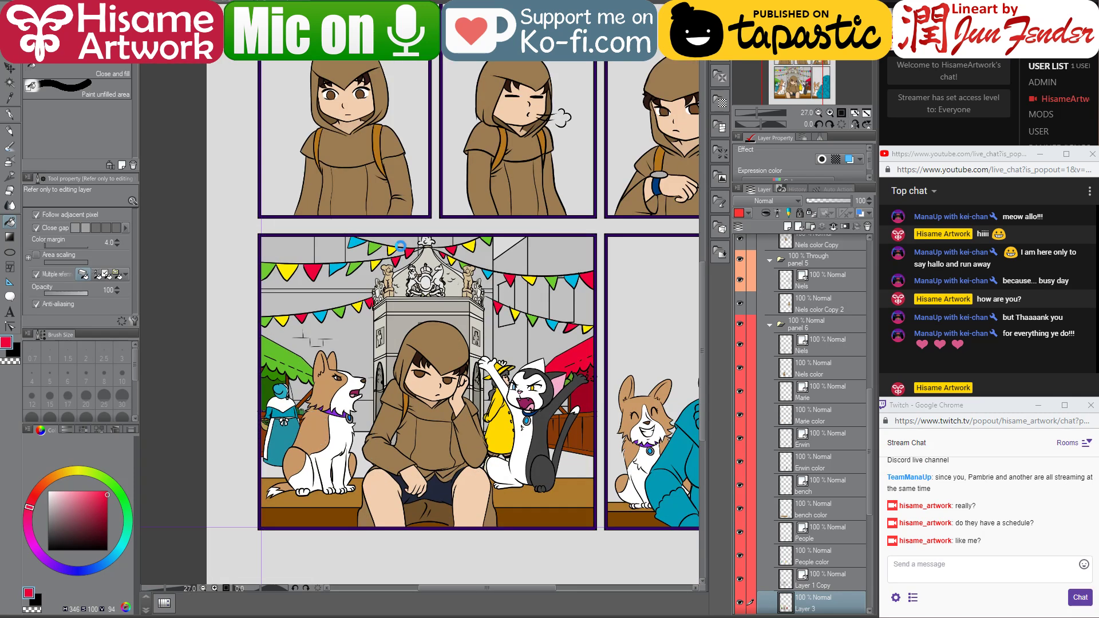
- Fill the inner face of the left cherub statue's pedestal with off-white
scroll(401, 246, "up", 6)
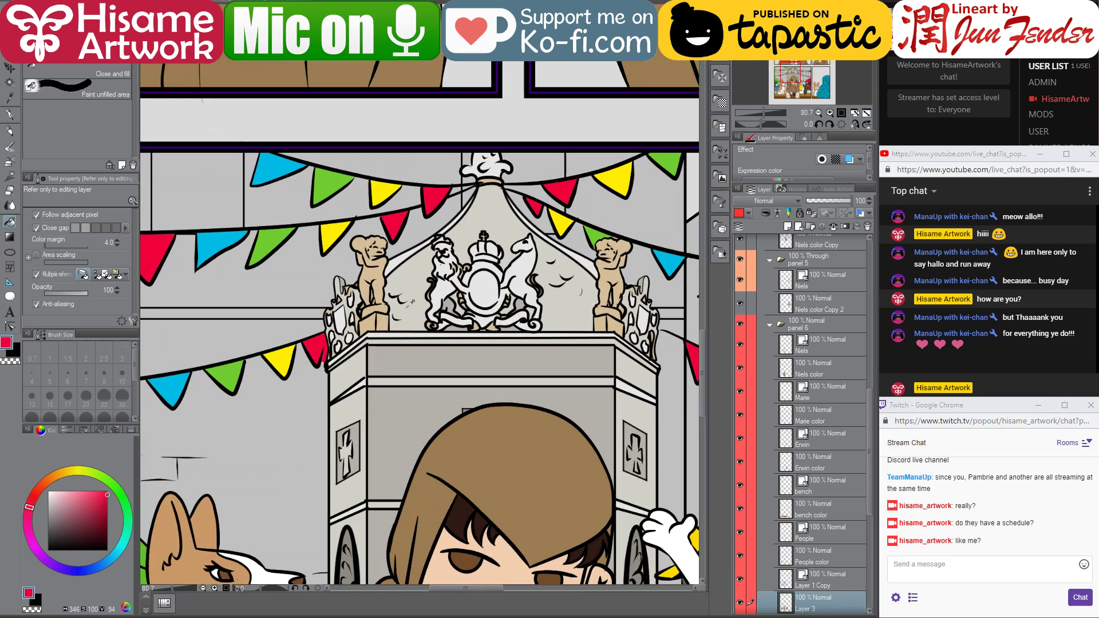
scroll(409, 304, "up", 4)
left_click(369, 312, "alt")
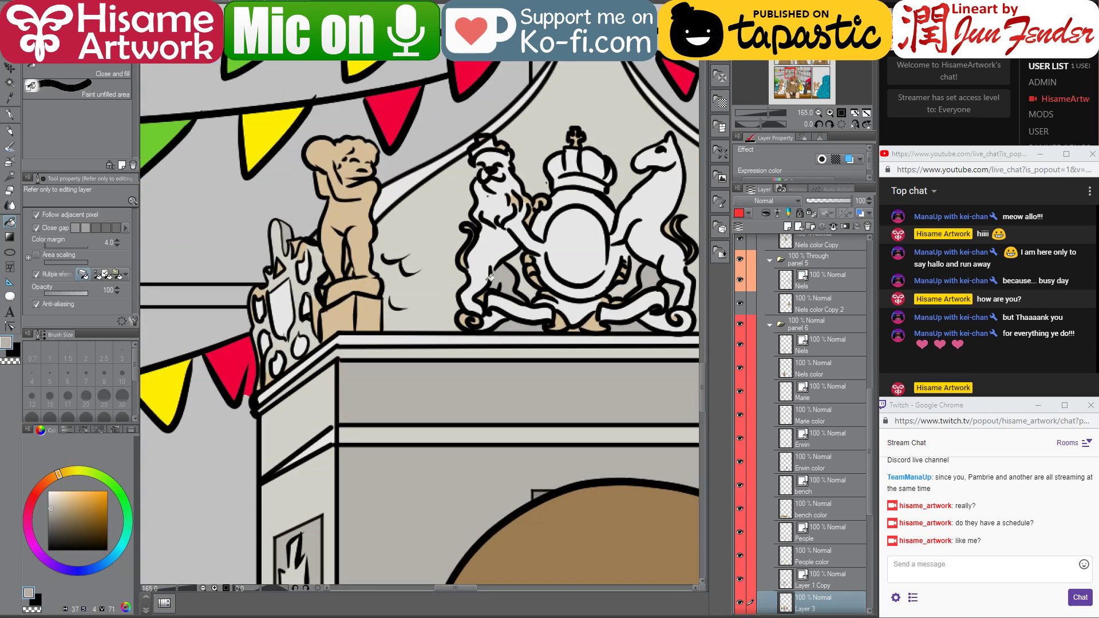
key("c")
left_click(372, 312)
key("c")
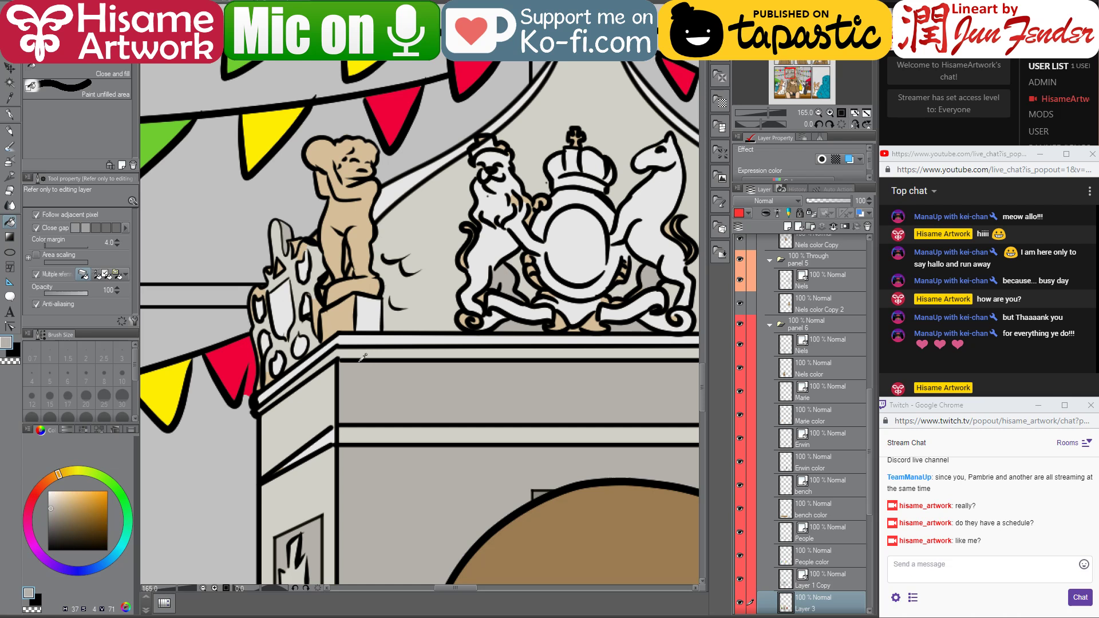
- Fill the right cherub's pedestal with off-white (H 0, S 0, V 90) on its outer face and grey (H 37, S 4, V 71) on its inner face
scroll(348, 311, "right", 5)
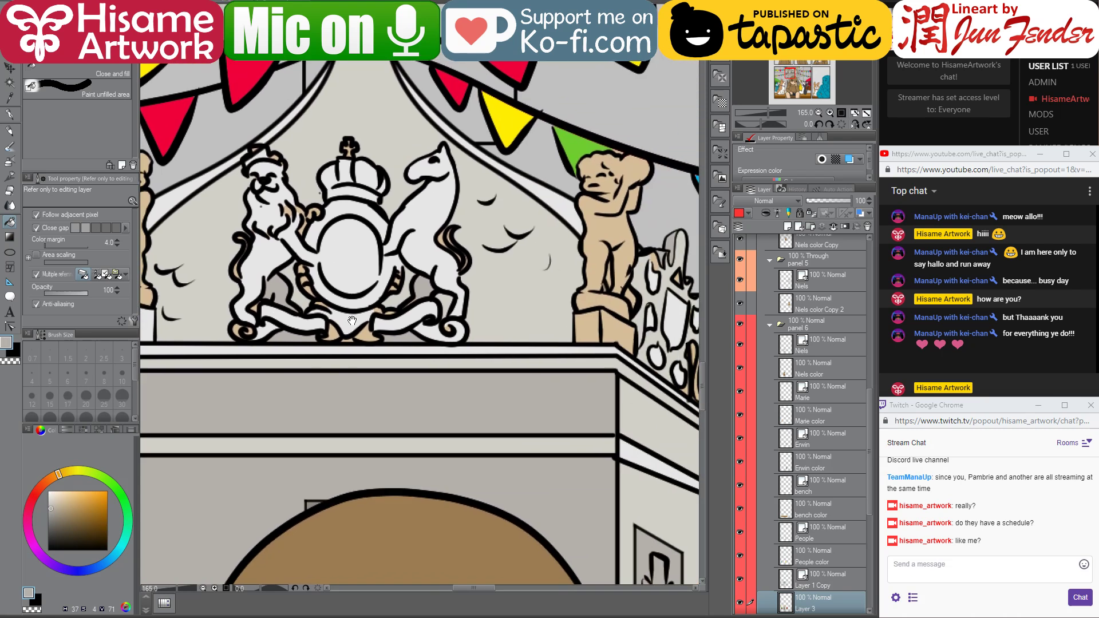
left_click(609, 326)
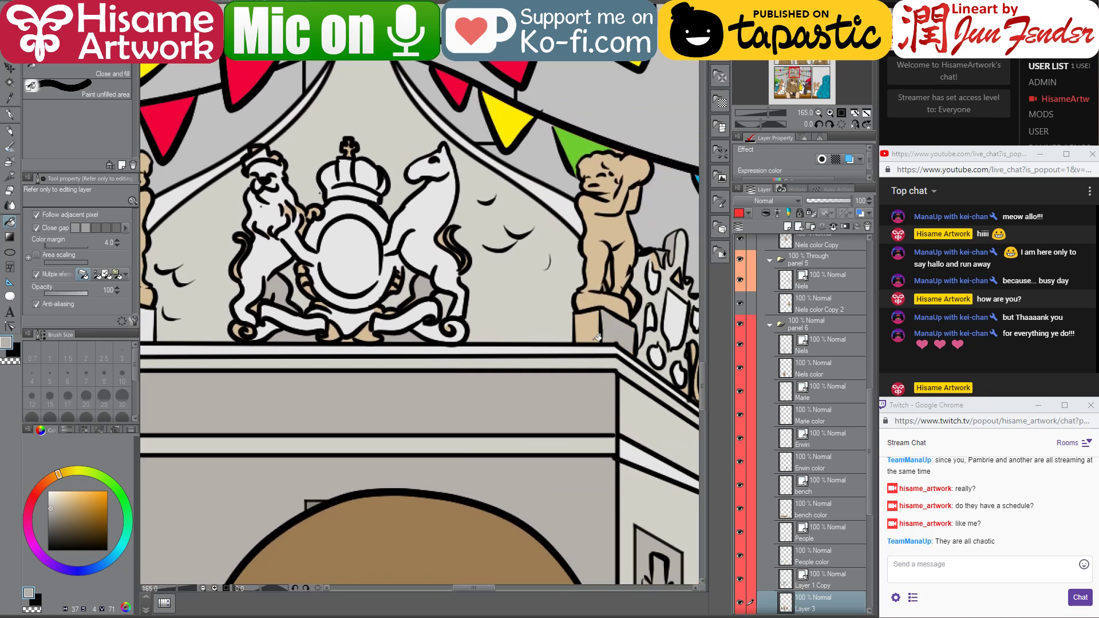
left_click(586, 346, "alt")
left_click(592, 322)
left_click(621, 332)
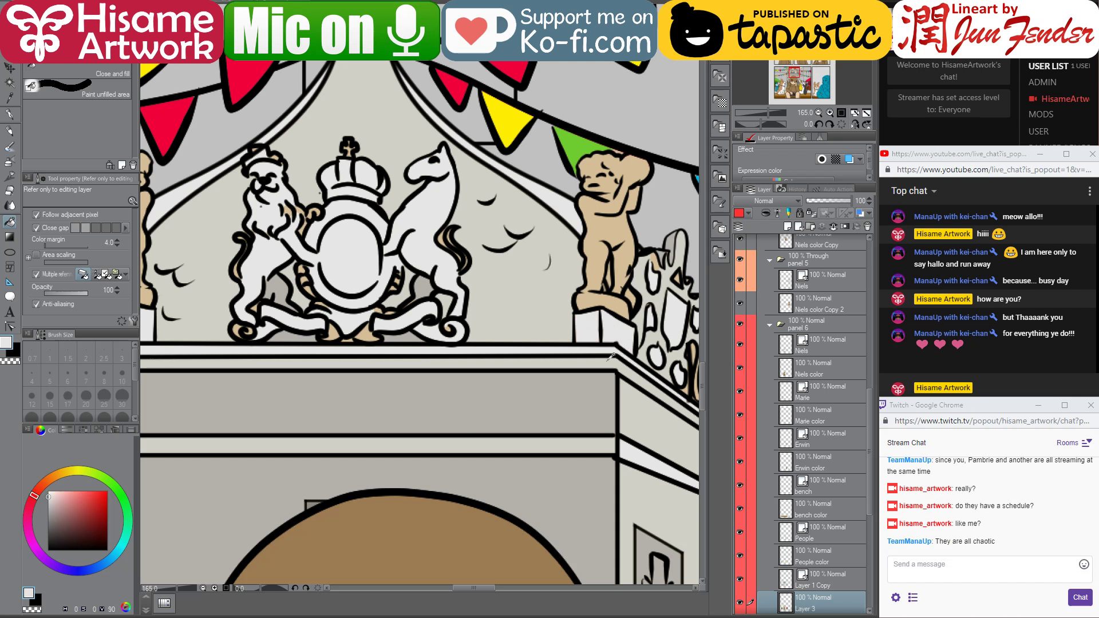
left_click(480, 391, "alt")
left_click(582, 326)
- Fill the left cherub's pedestal with the same grey on its inner face and off-white on its outer face
scroll(582, 326, "left", 4)
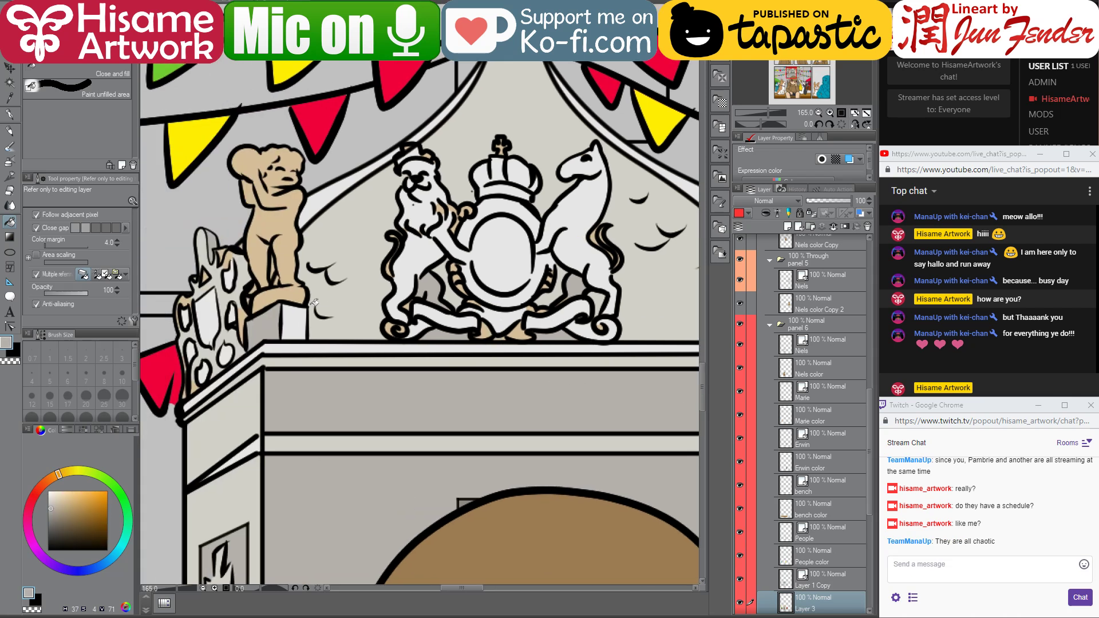
left_click(301, 319)
left_click(315, 341, "alt")
left_click(265, 318)
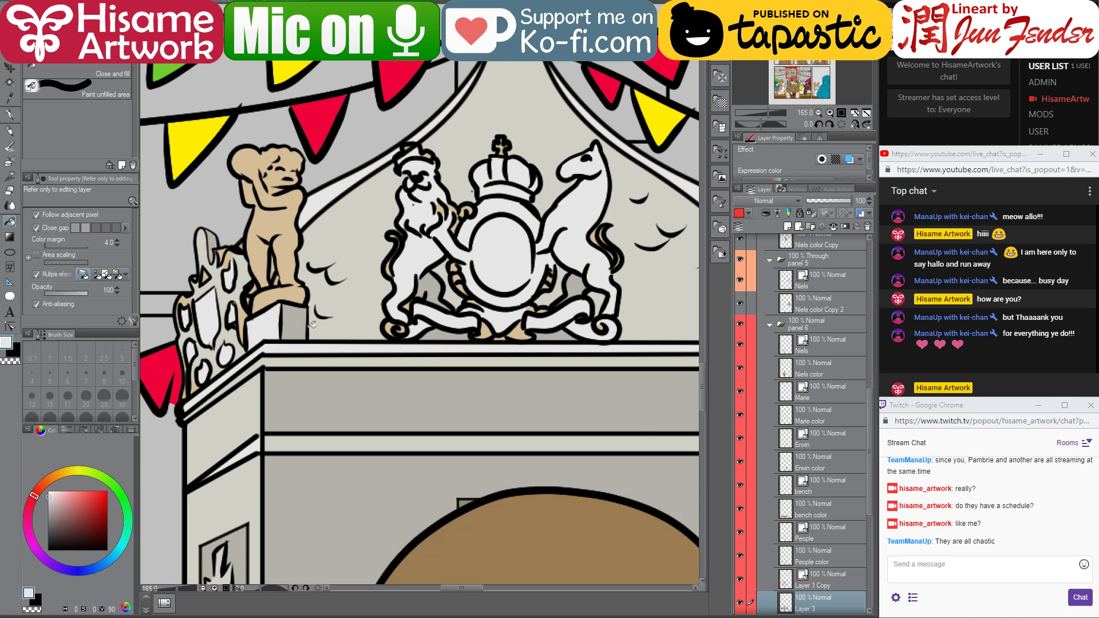
- Fill the bodies of both cherub statues with the light grey (H 60, S 5, V 82) sampled from the fountain roof
left_click(339, 298, "alt")
left_click(296, 225)
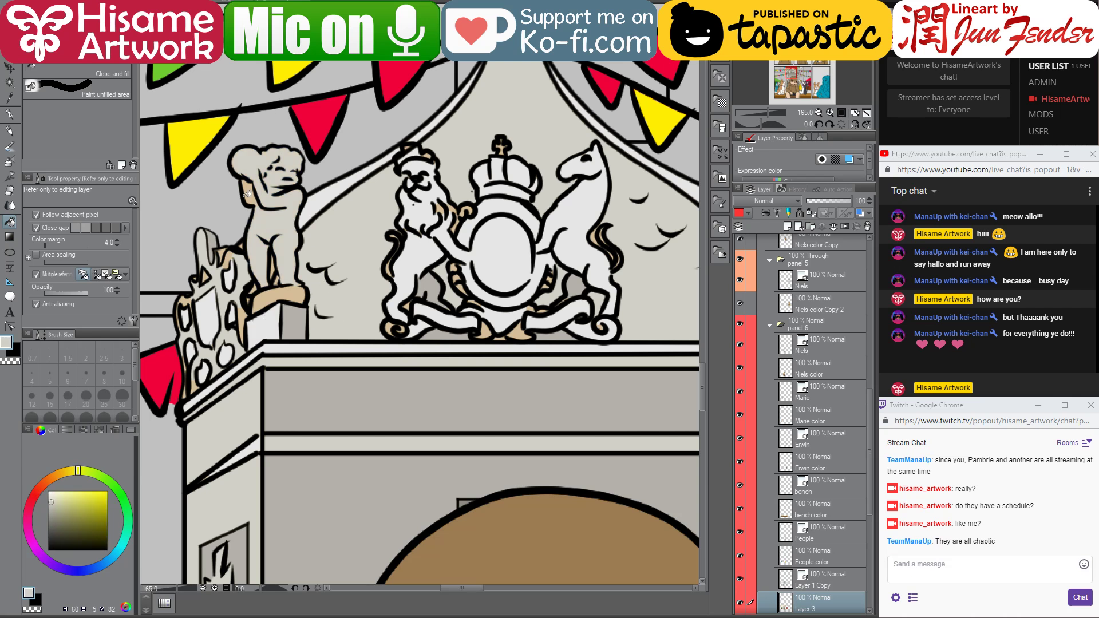
left_click_drag(518, 233, 290, 257)
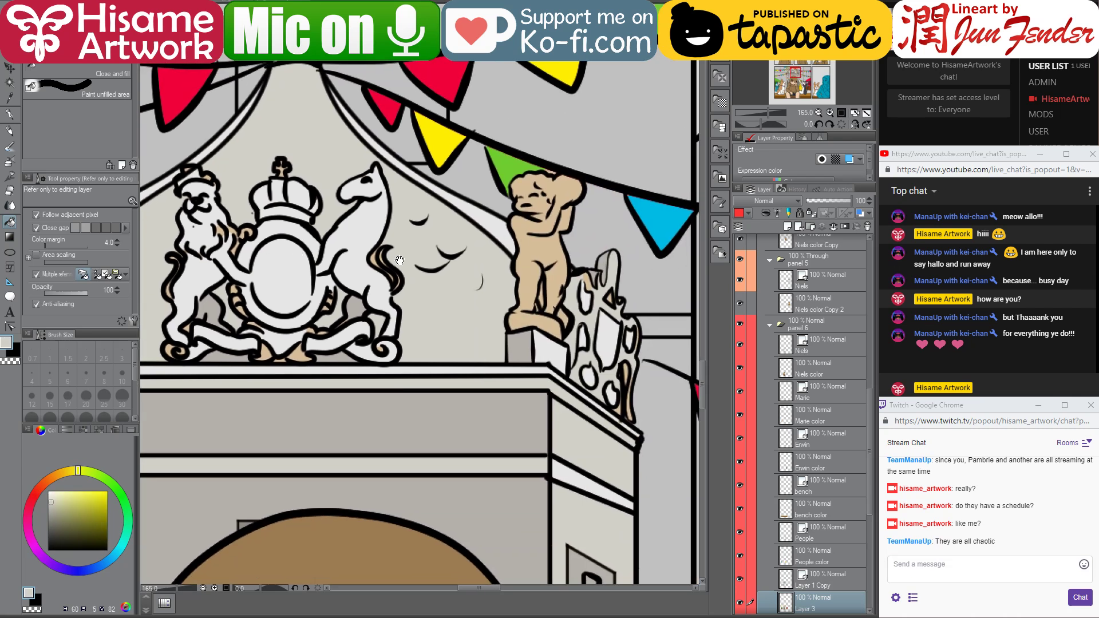
left_click(531, 256)
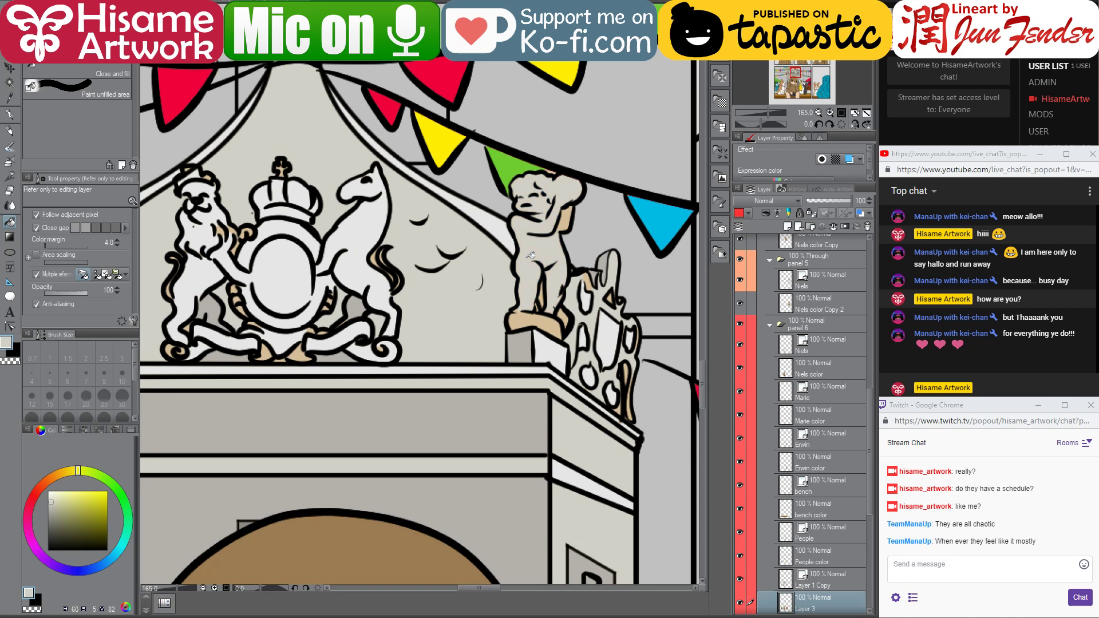
left_click_drag(466, 275, 563, 278)
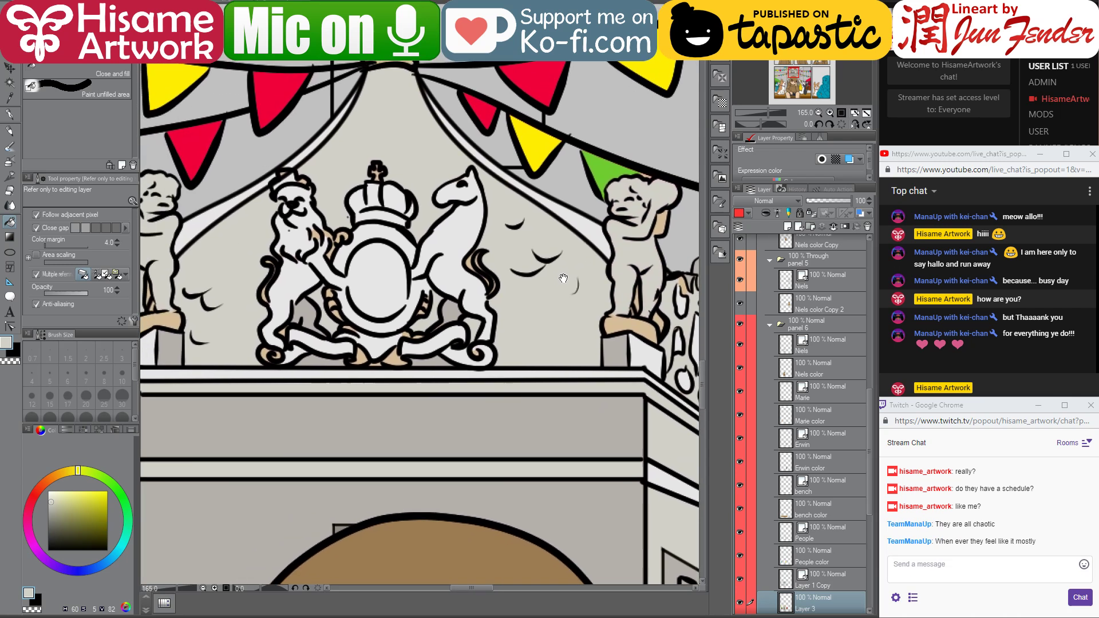
- Send the reply "ah I see" in the Twitch stream chat
left_click(949, 567)
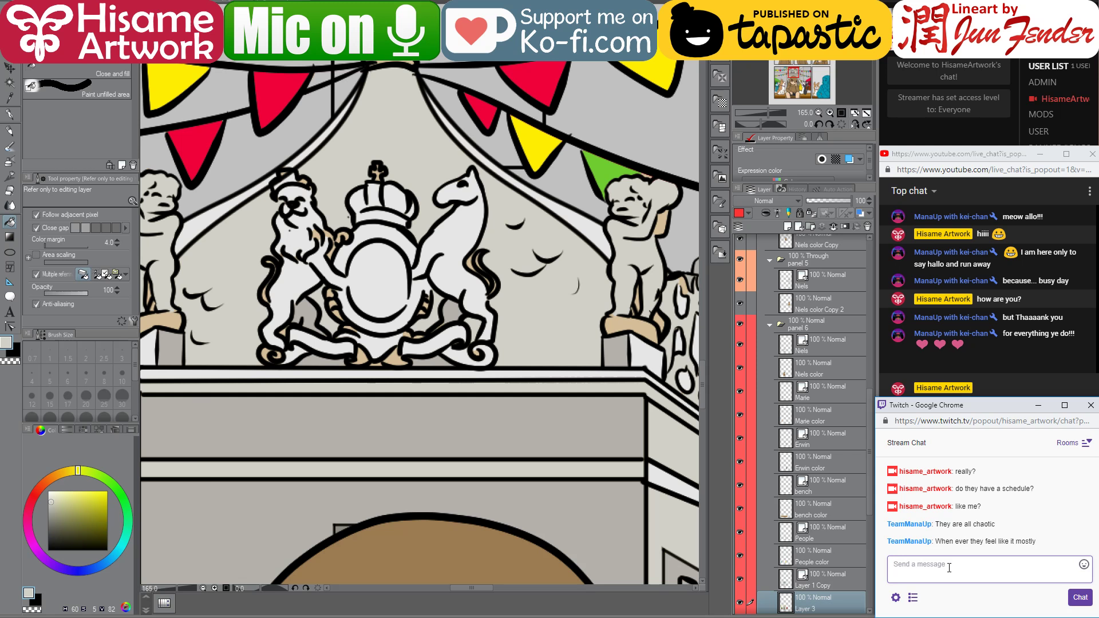
type("ah I see")
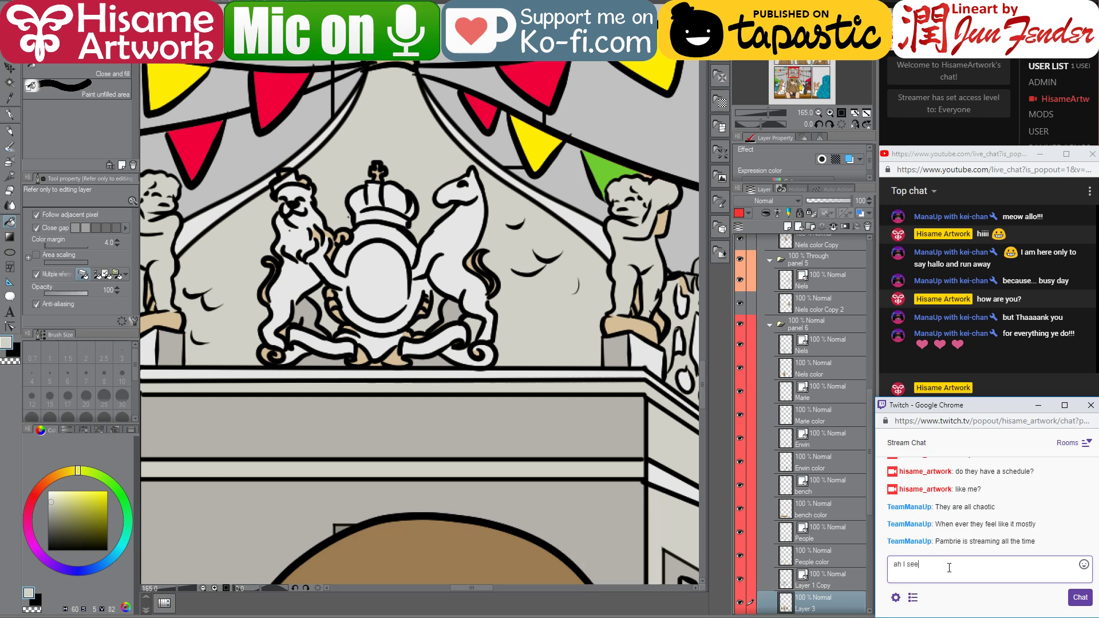
key("Return")
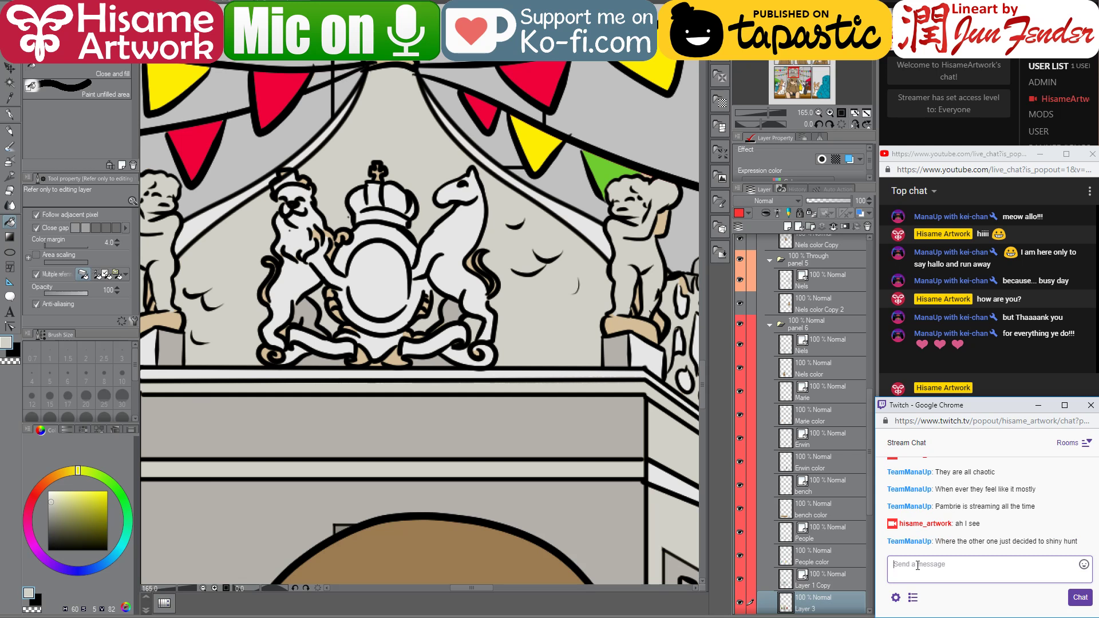
left_click(563, 439)
key("ctrl+z")
key("r")
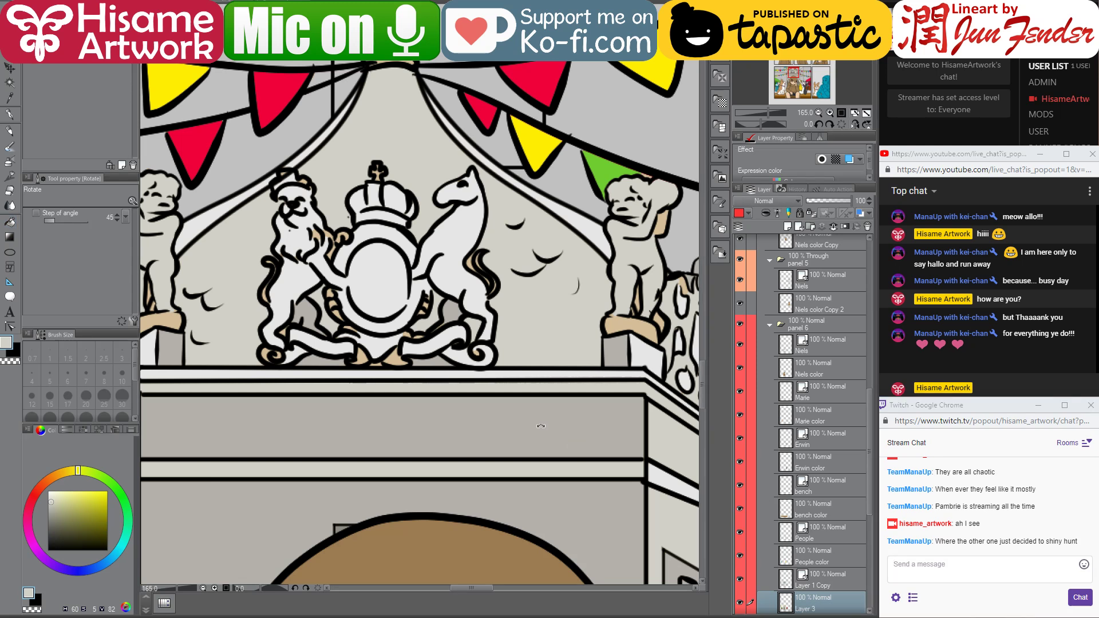
- Fill the top slabs of both cherub pedestals with off-white (H 0, S 0, V 90) sampled from the coat of arms
left_click(10, 114)
scroll(533, 401, "down", 3)
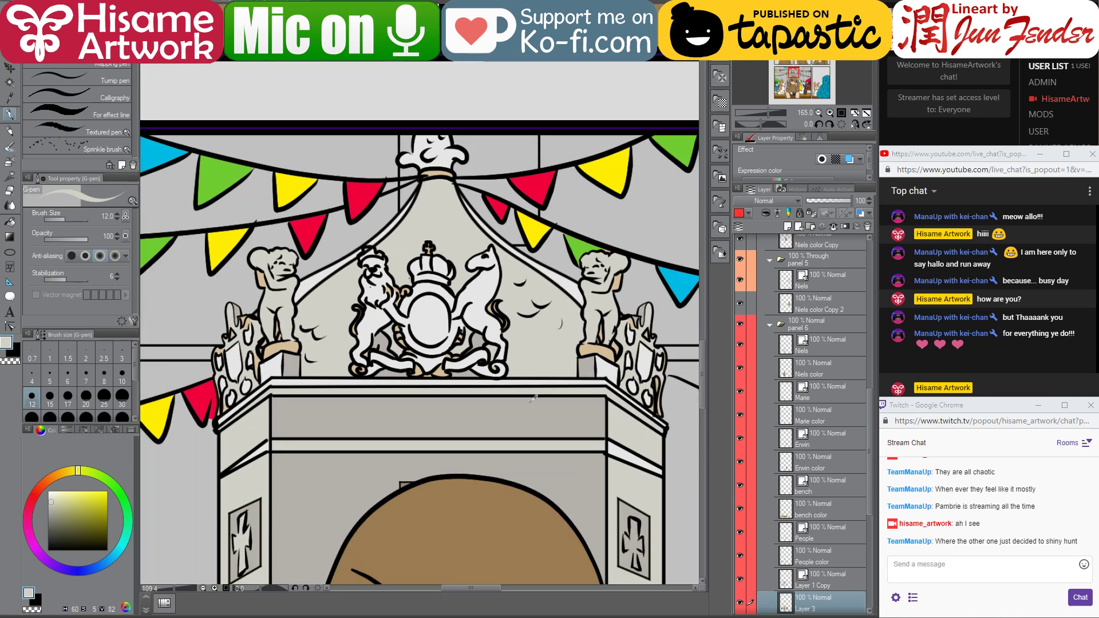
scroll(475, 385, "up", 3)
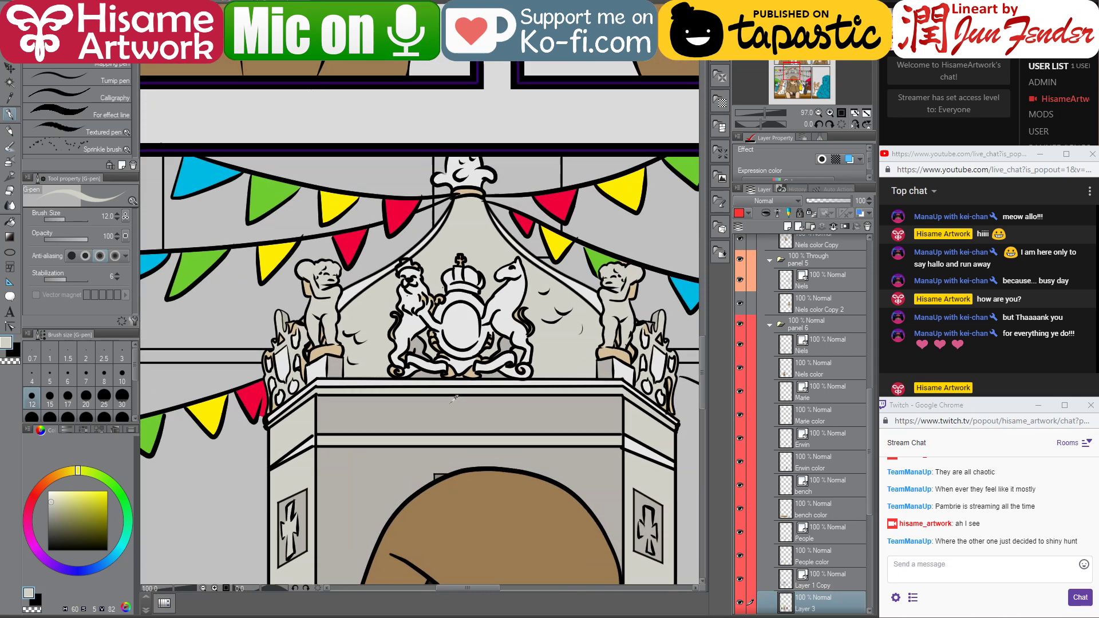
scroll(320, 310, "up", 1)
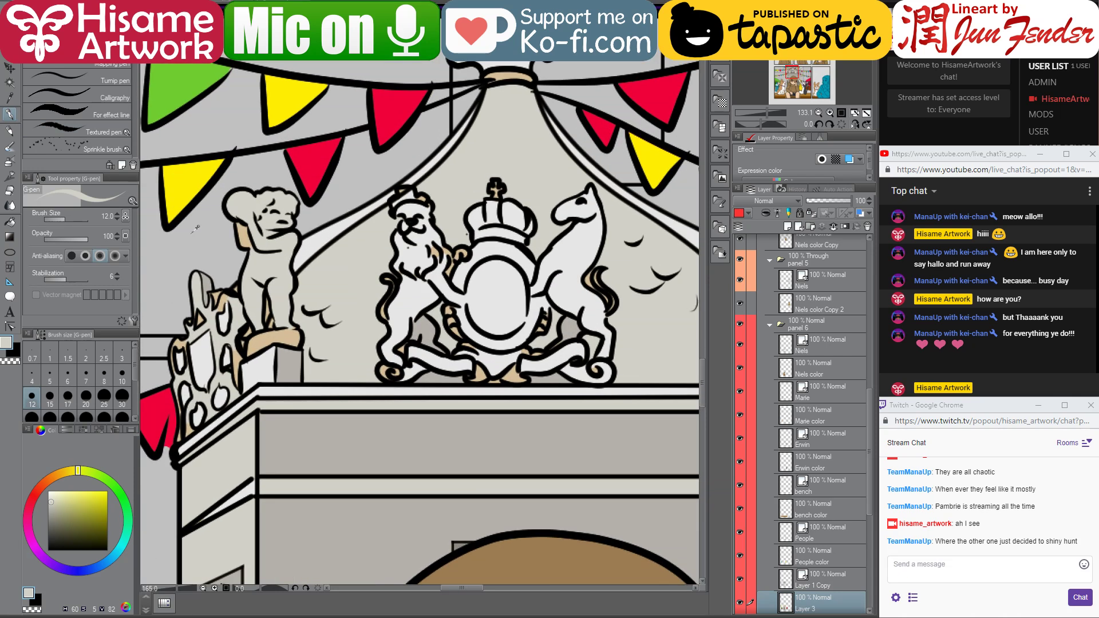
left_click(423, 280, "alt")
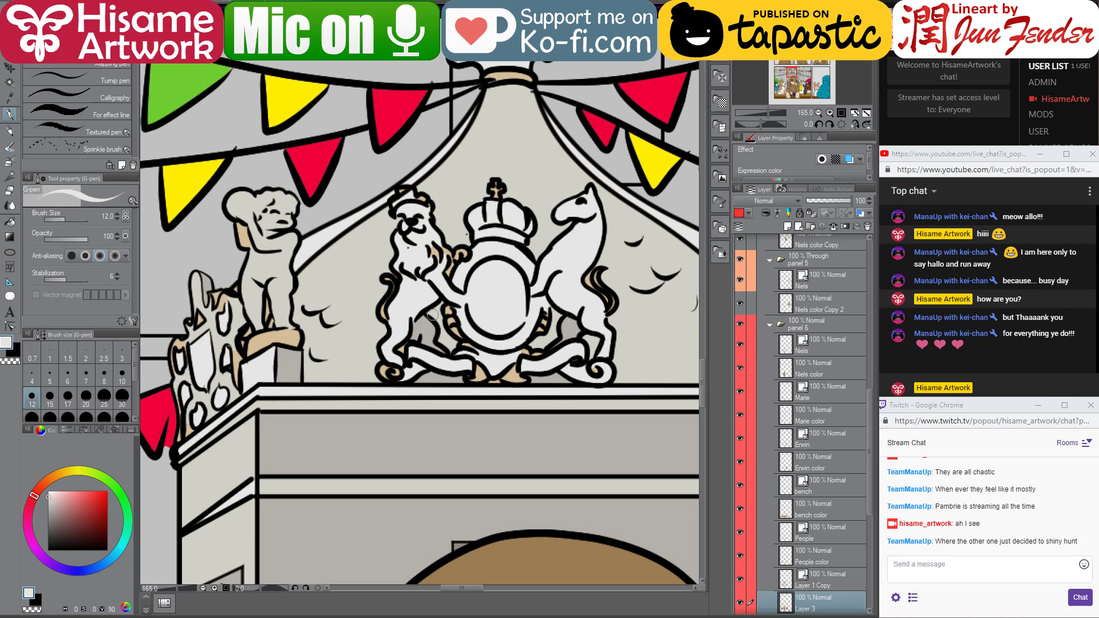
left_click(9, 222)
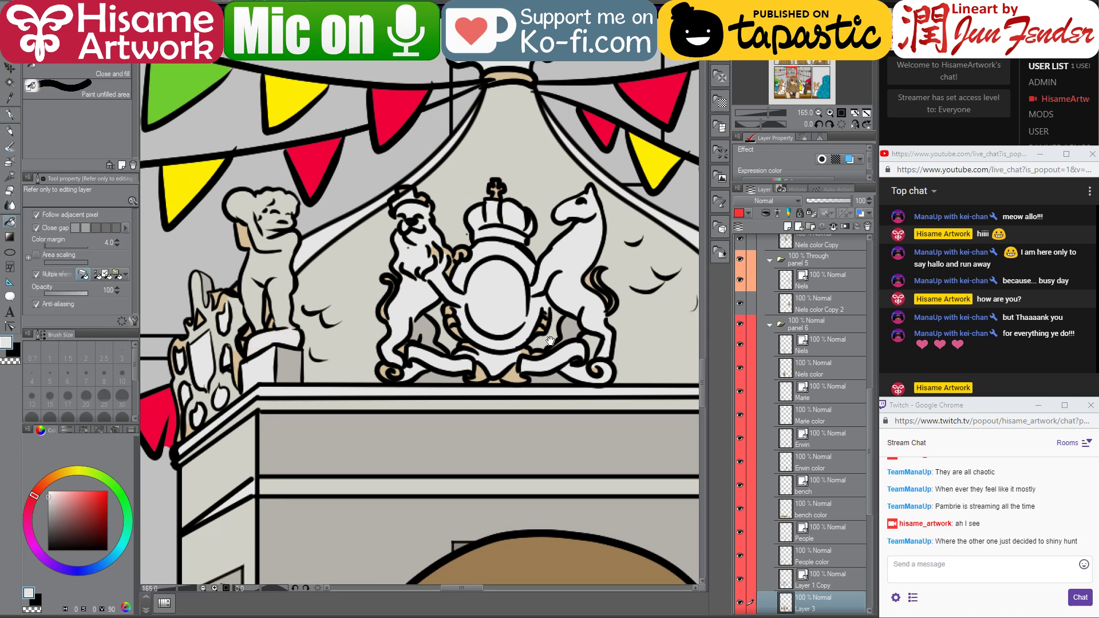
scroll(532, 332, "right", 5)
left_click(532, 338)
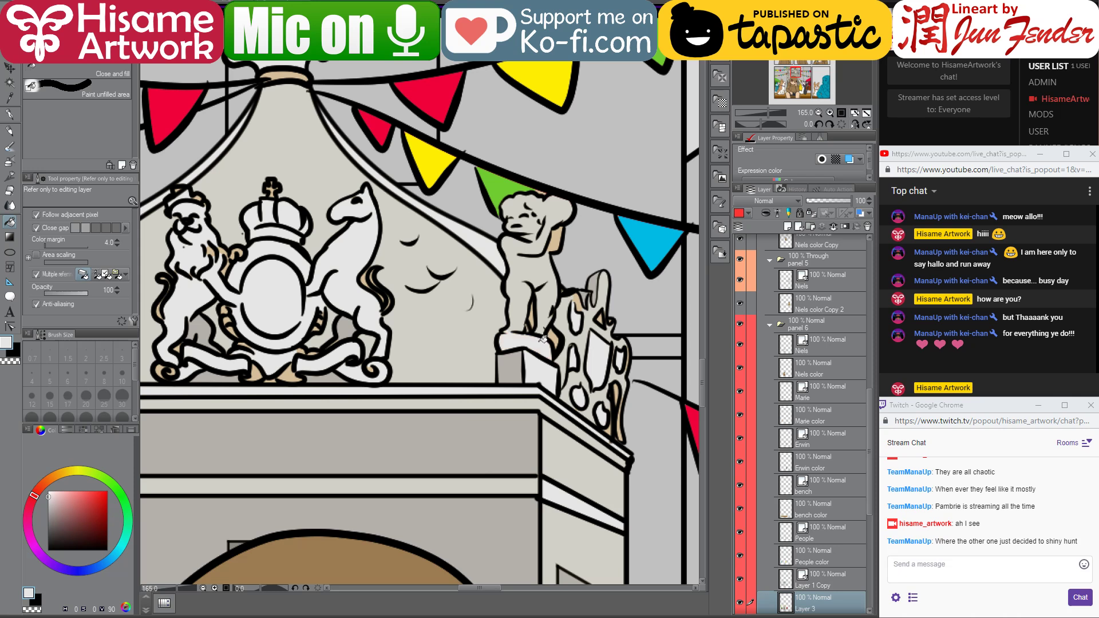
- Fill the tan areas behind the right pedestal and between the right cherub's legs with the sampled grey (H 37, S 4, V 71)
scroll(609, 286, "up", 3)
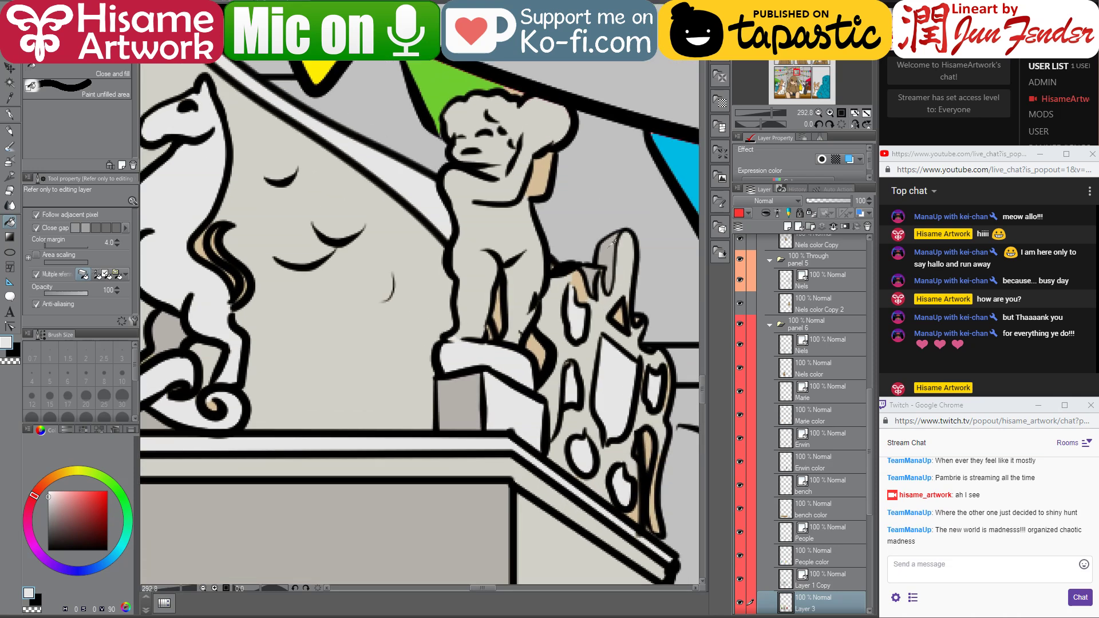
left_click(602, 254, "alt")
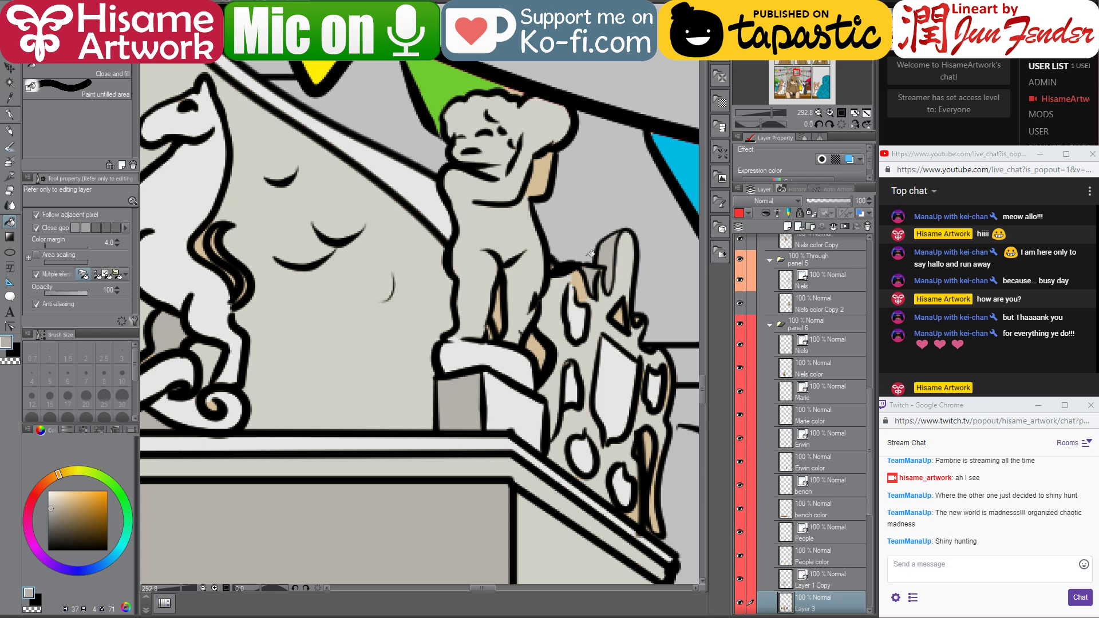
left_click(537, 344)
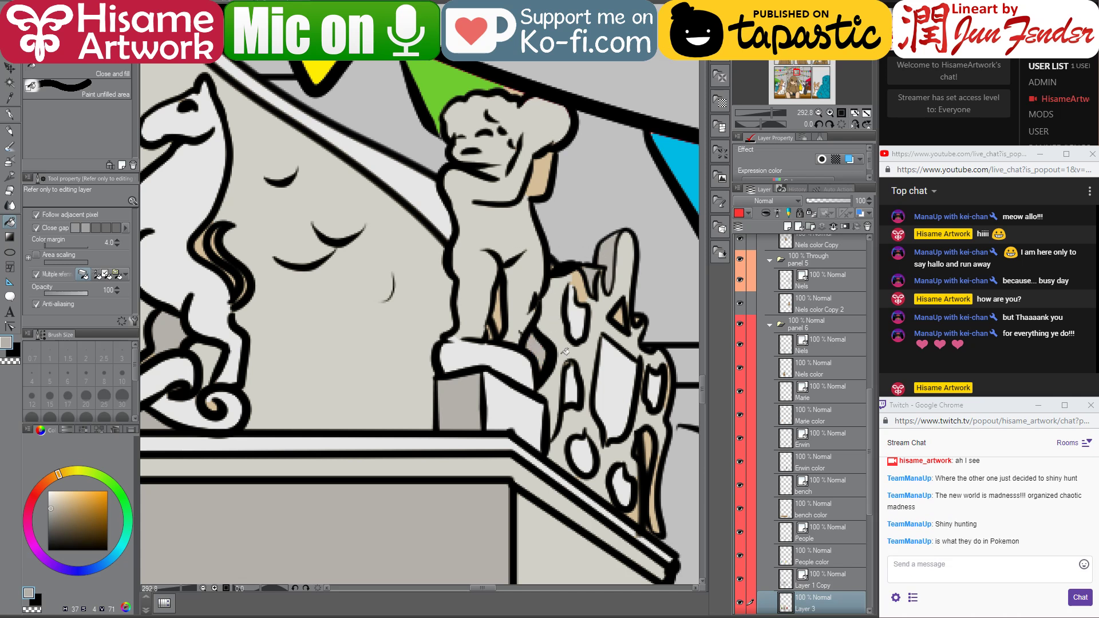
left_click(502, 309)
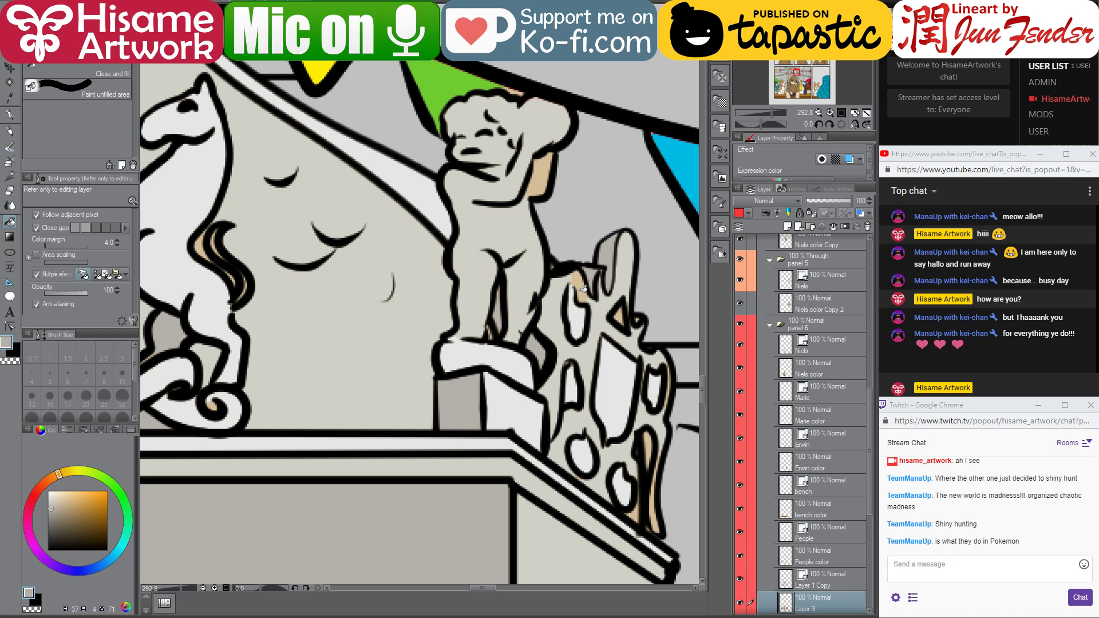
- Fill the remaining tan patches of the openwork ornament beside the right cherub with stone tones sampled from its surroundings
left_click(607, 308, "alt")
left_click(579, 287)
left_click(579, 318, "alt")
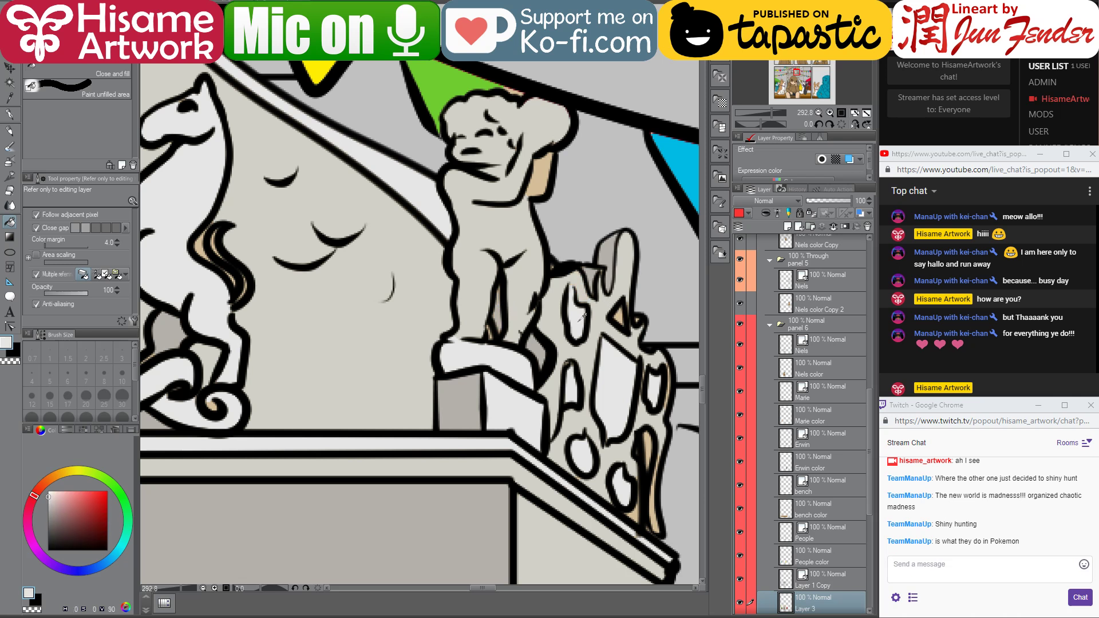
left_click(622, 311)
left_click(660, 508, "alt")
left_click(655, 516)
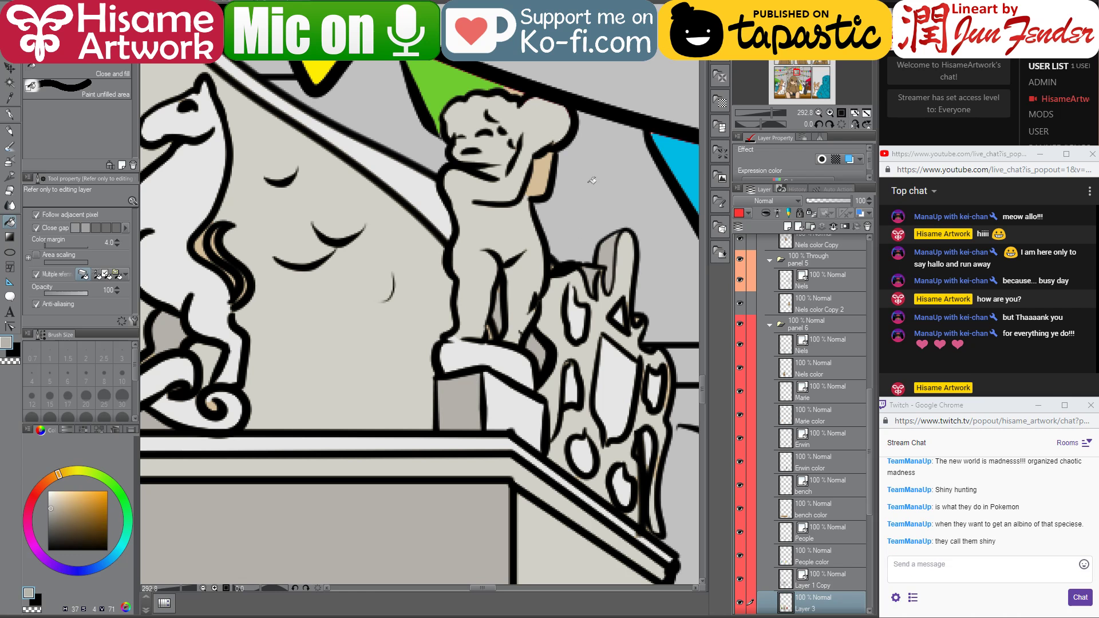
- Fill the tan part of the left cherub's raised arm with grey (H 37, S 4, V 71)
mouse_move(336, 236)
left_mouse_down()
mouse_move(533, 279)
mouse_move(523, 294)
left_mouse_up()
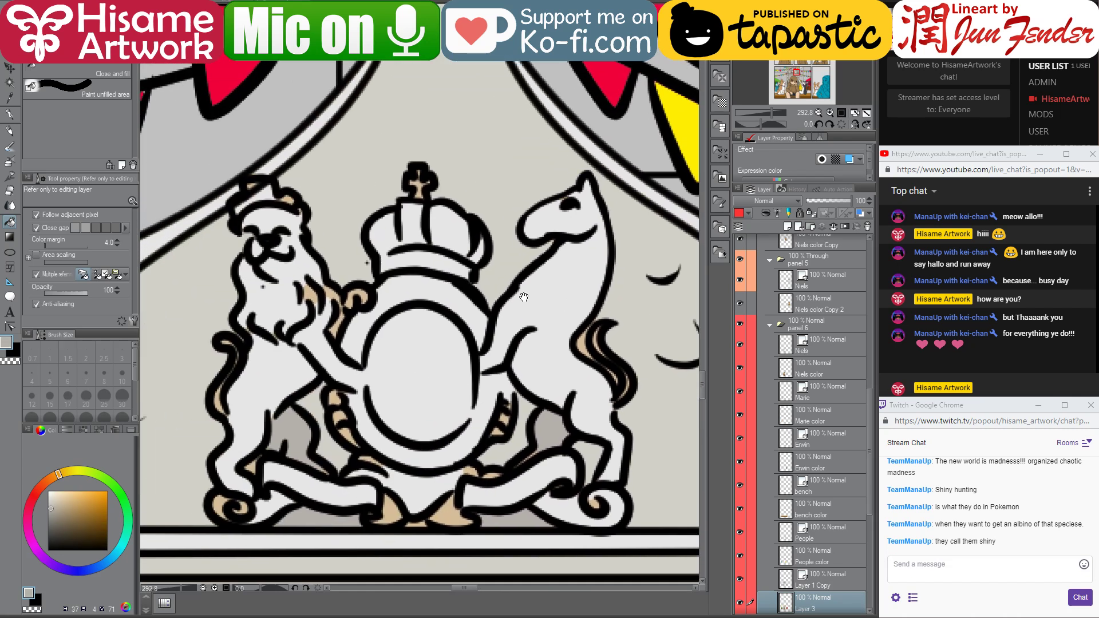
left_click_drag(362, 286, 697, 272)
left_click(341, 260)
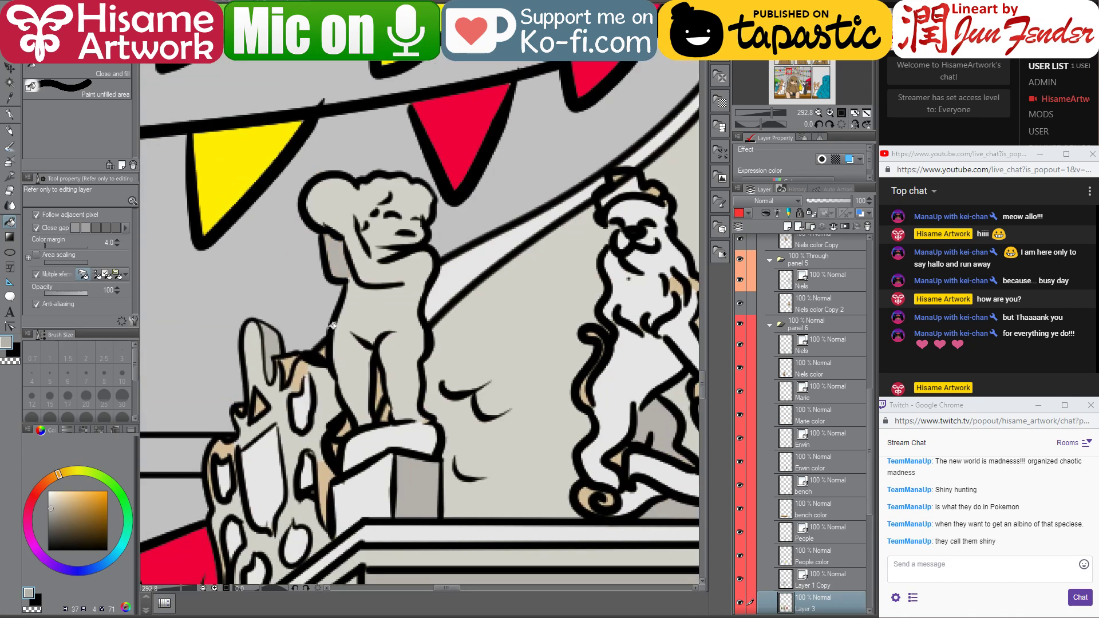
- Fill the tan patches of the openwork ornament beside the left cherub with the sampled light grey, off-white and grey stone tones
left_click_drag(347, 397, 373, 328)
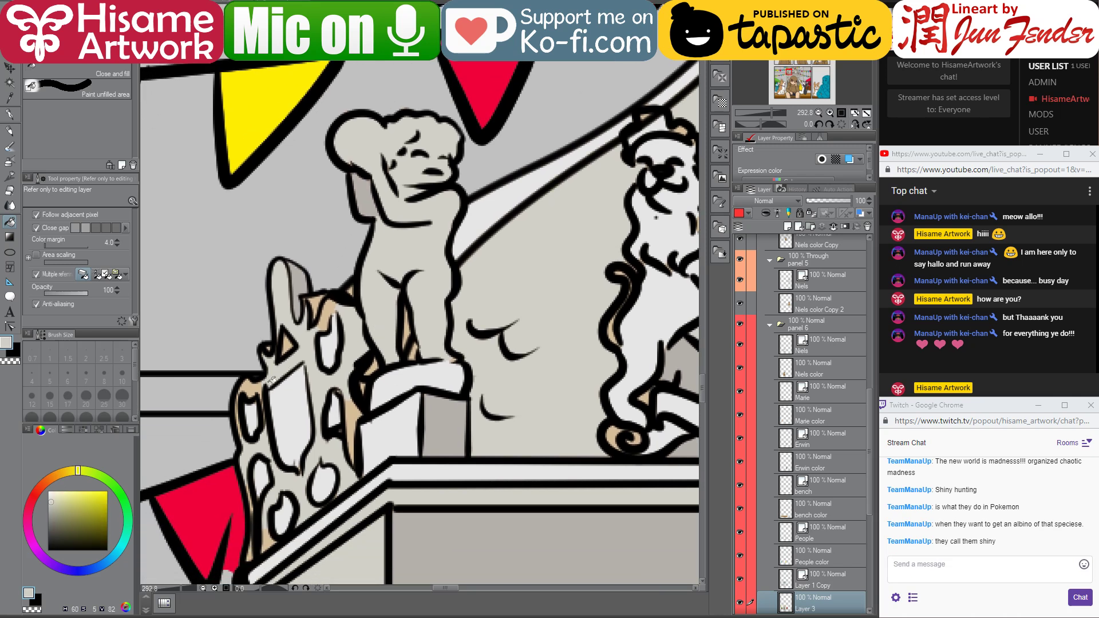
left_click(273, 373, "alt")
left_click(332, 346, "alt")
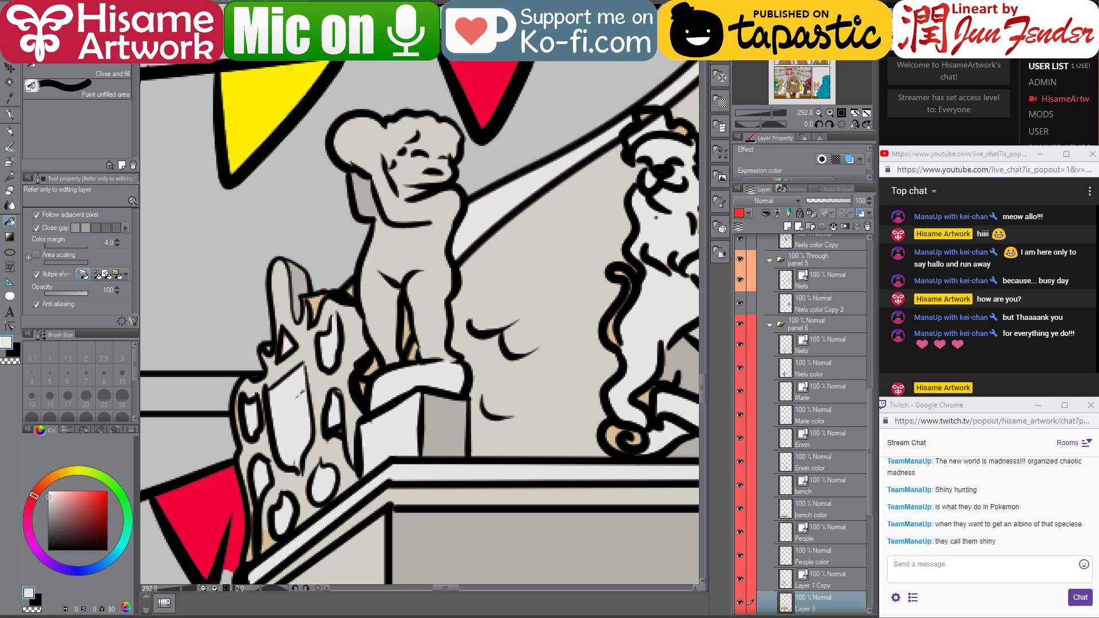
left_click(298, 292, "alt")
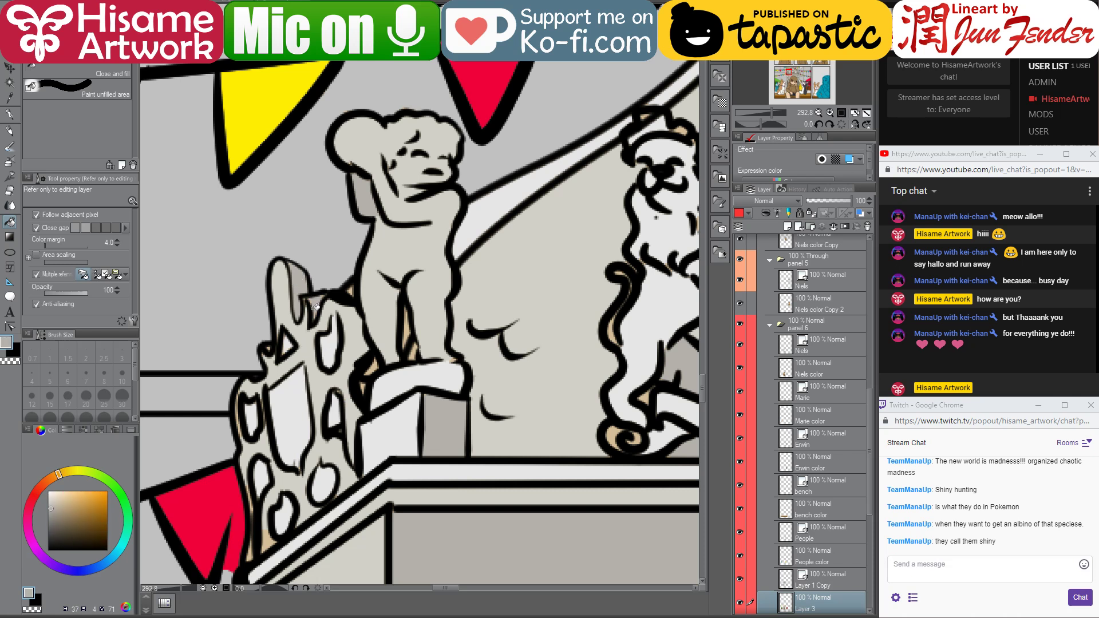
- Recolor the tan gap between the left cherub's legs with sampled stone colors
left_click(467, 222, "alt")
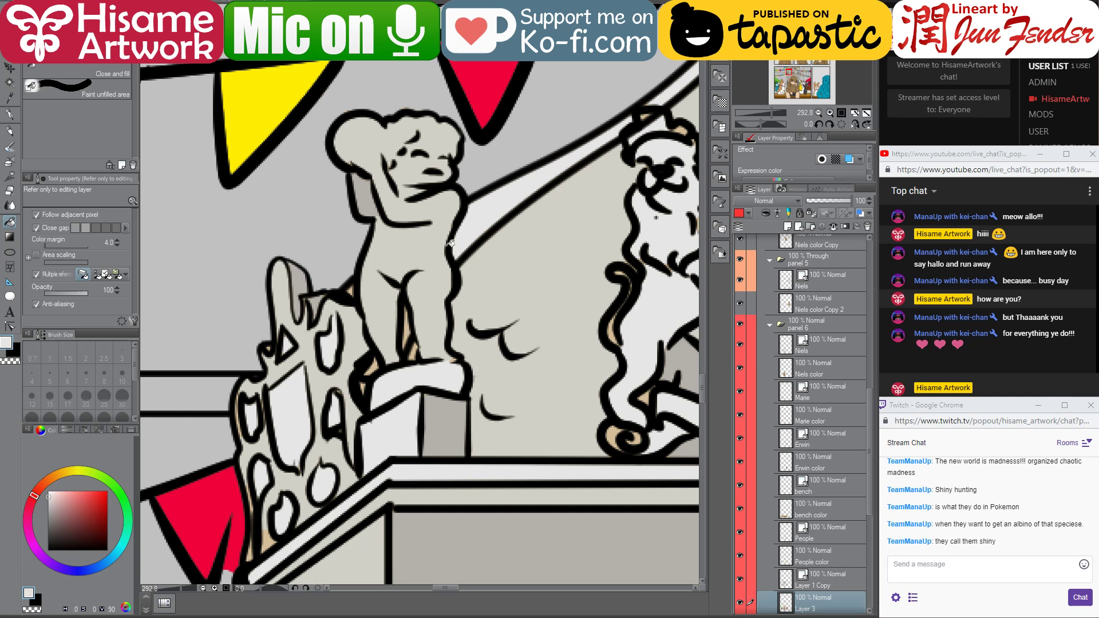
left_click(406, 326)
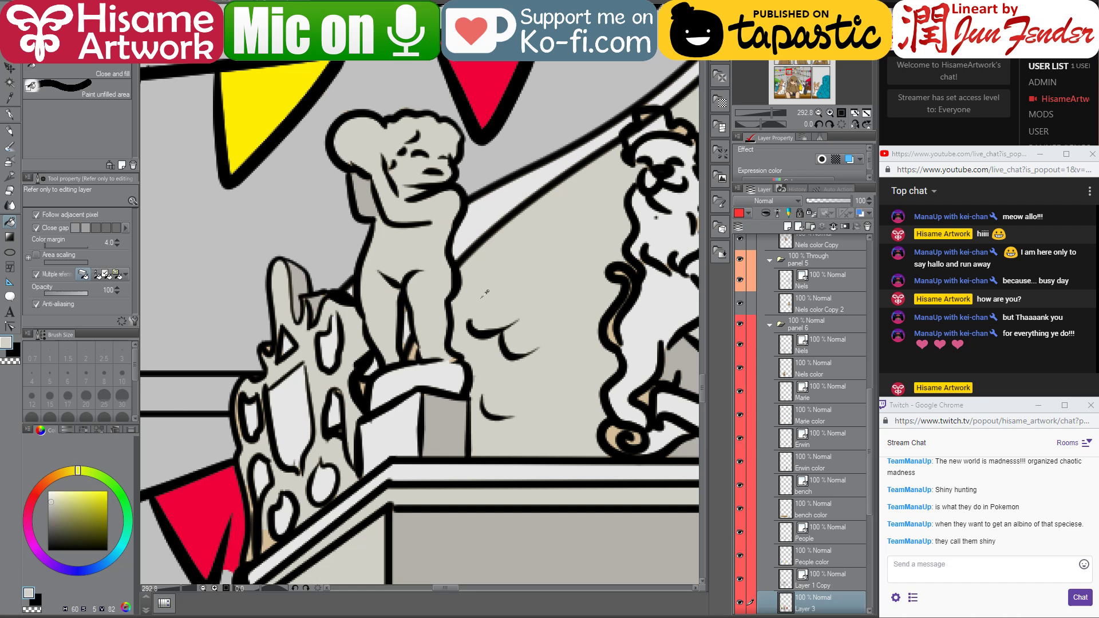
left_click(421, 336, "alt")
- Fill the tan areas around the lion's tail with light grey and those of its mane, paw and crown with off-white (H 0, S 0, V 90)
left_click_drag(592, 374, 356, 394)
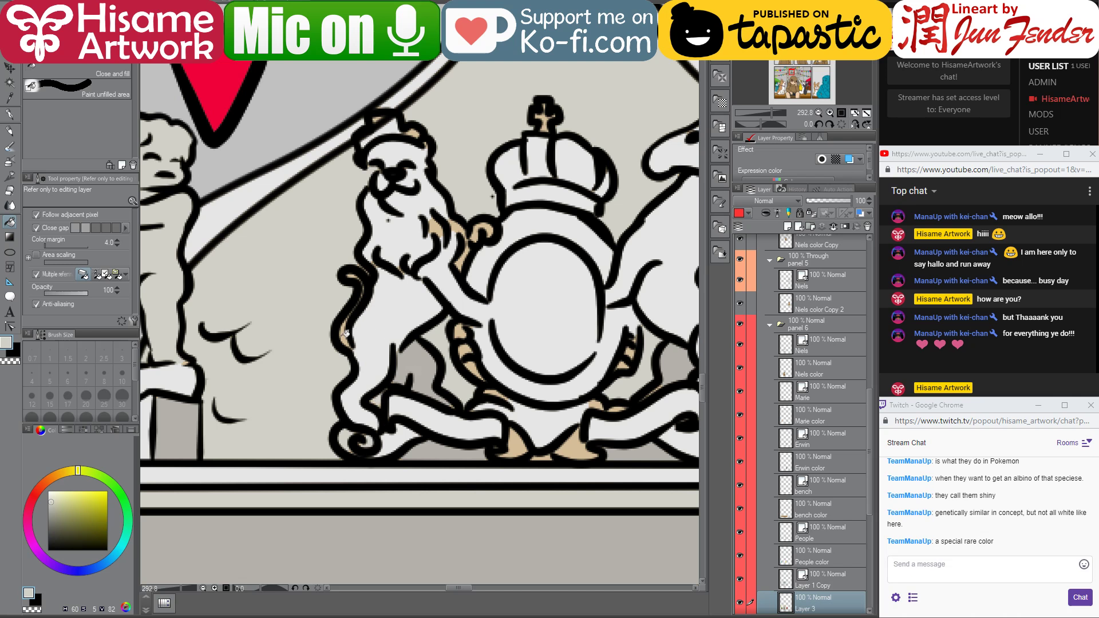
left_click_drag(437, 301, 385, 349)
left_click(371, 285, "alt")
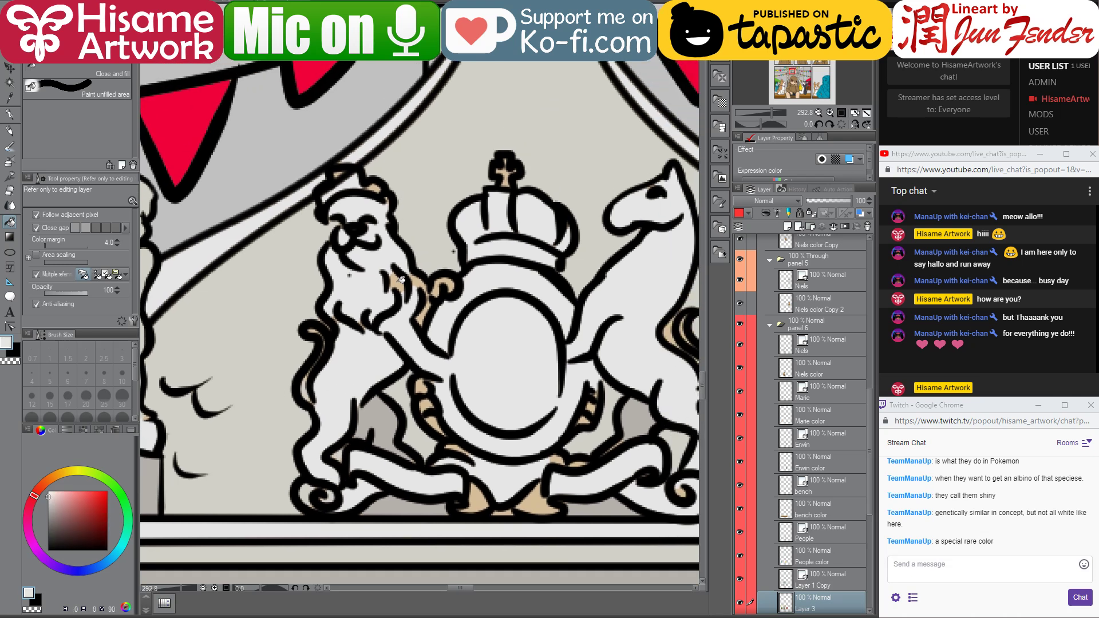
left_click(427, 314)
left_click(448, 279)
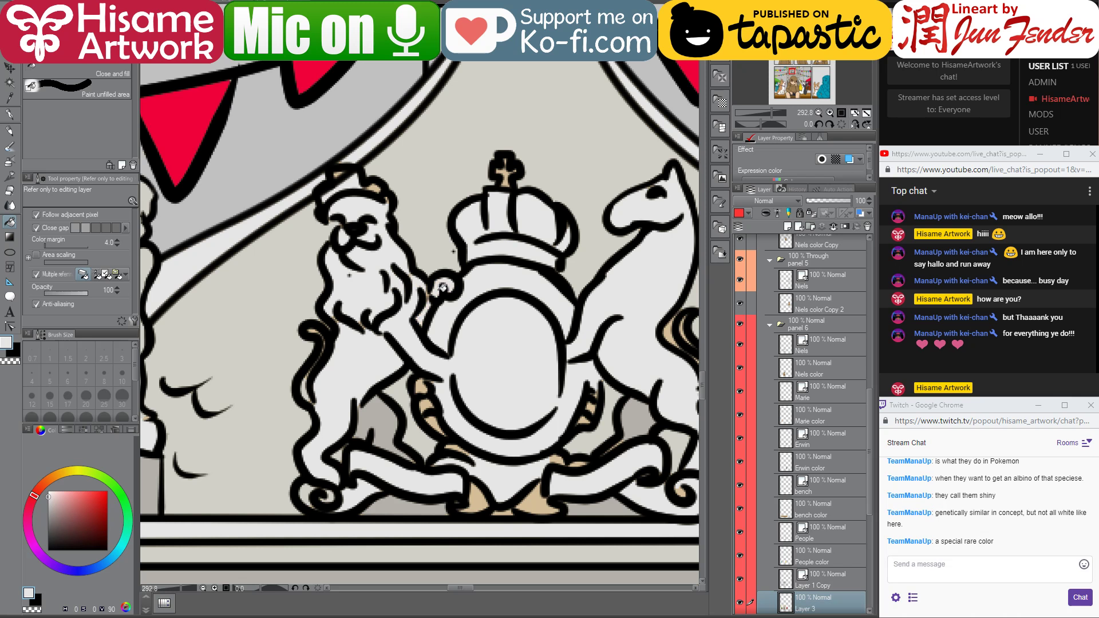
left_click(376, 187)
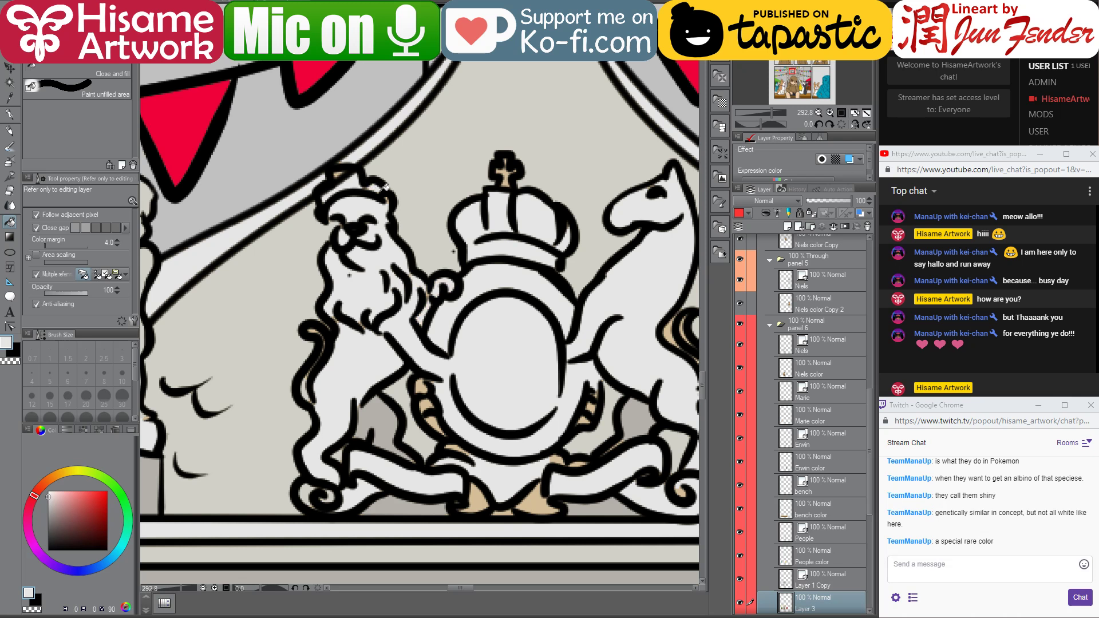
- Fill the cross on the large crown and the ornaments on both sides of the shield with the same off-white
left_click(506, 173)
left_click(434, 423)
scroll(433, 394, "right", 3)
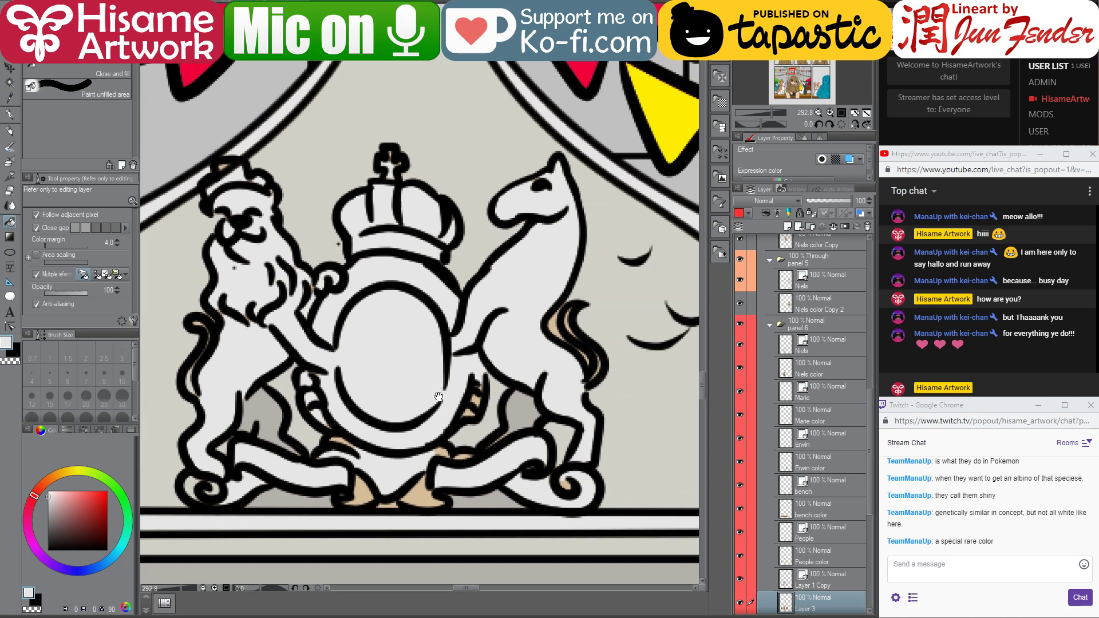
left_click(479, 394)
- Cover the tan around the horse's tail with light grey (H 60, S 5, V 82) and off-white, using the G-pen at size 7
left_click(592, 280, "alt")
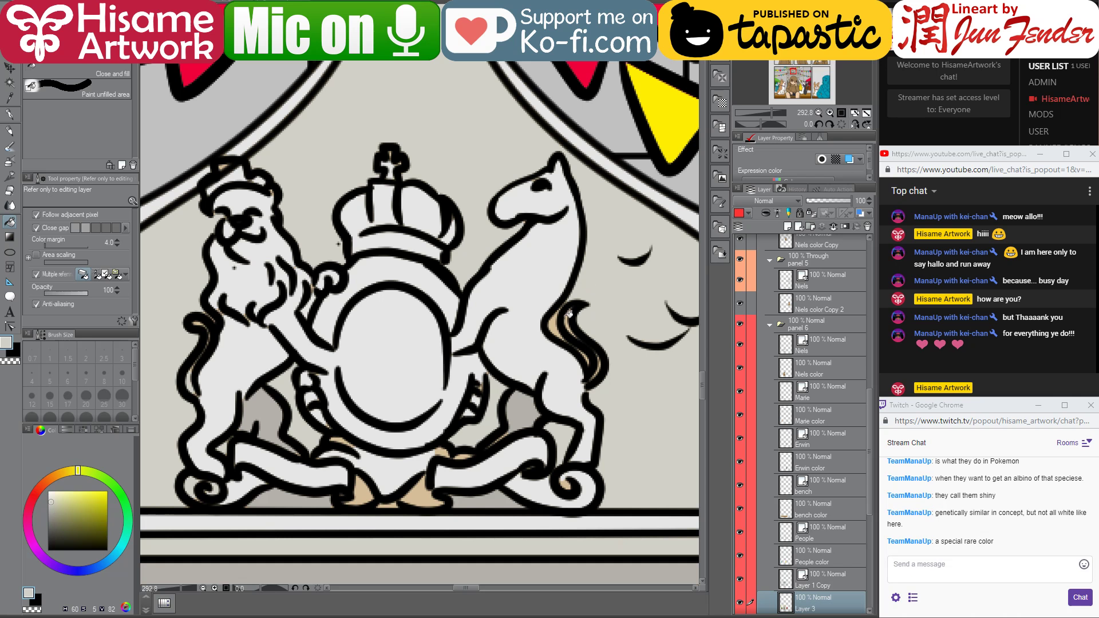
left_click(10, 113)
left_click(546, 262, "alt")
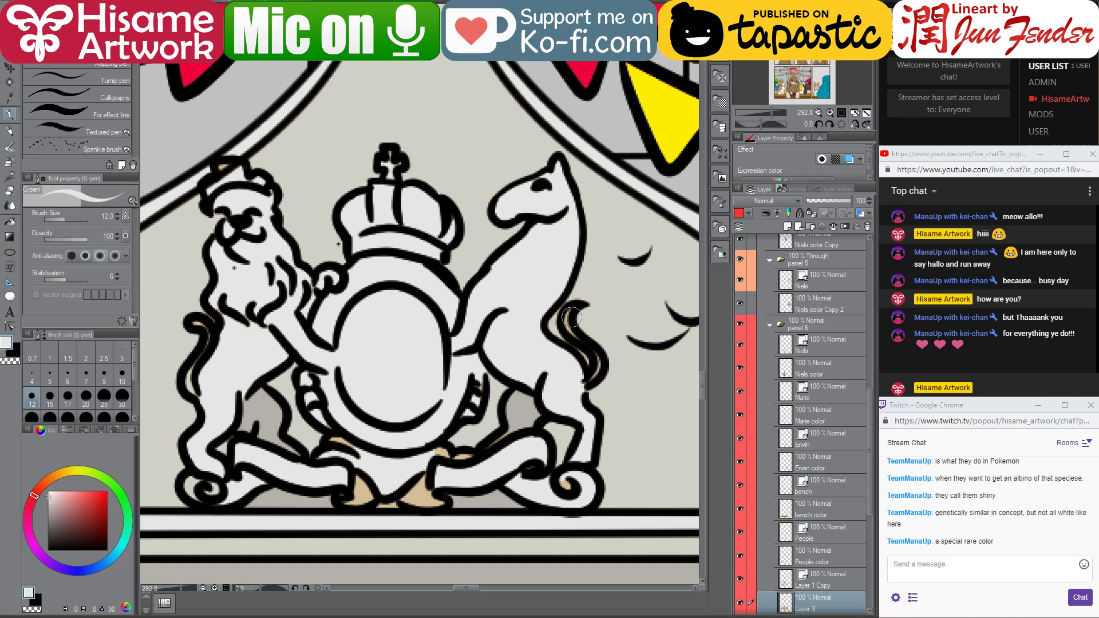
key("bracketleft")
key("bracketleft")
key("bracketleft")
mouse_move(568, 319)
left_mouse_down()
mouse_move(599, 355)
mouse_move(583, 387)
left_mouse_up()
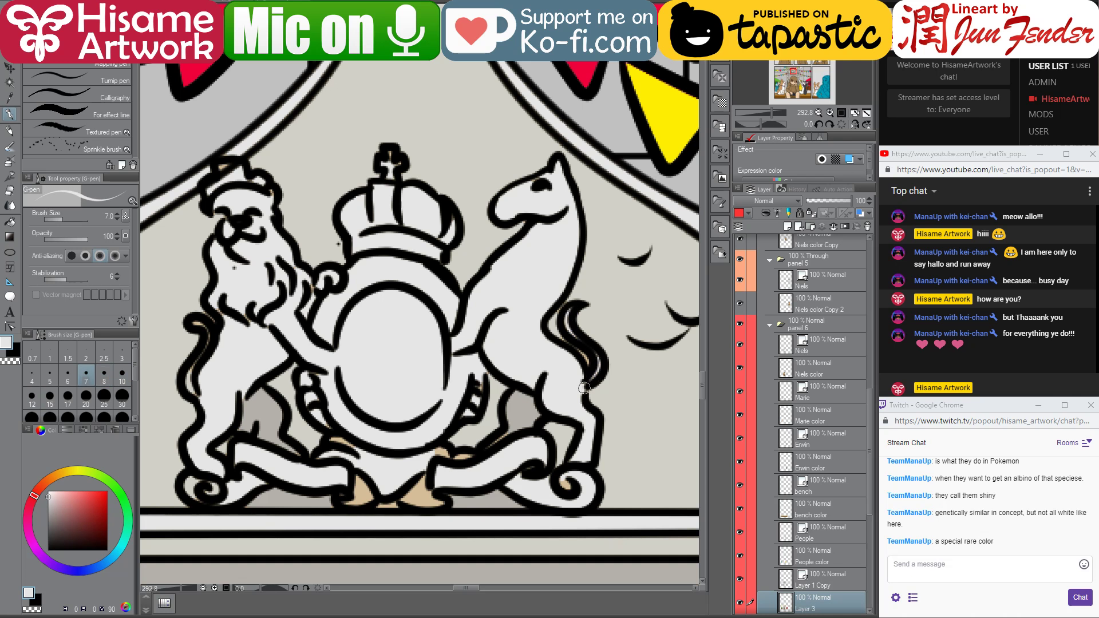
left_click(619, 313, "alt")
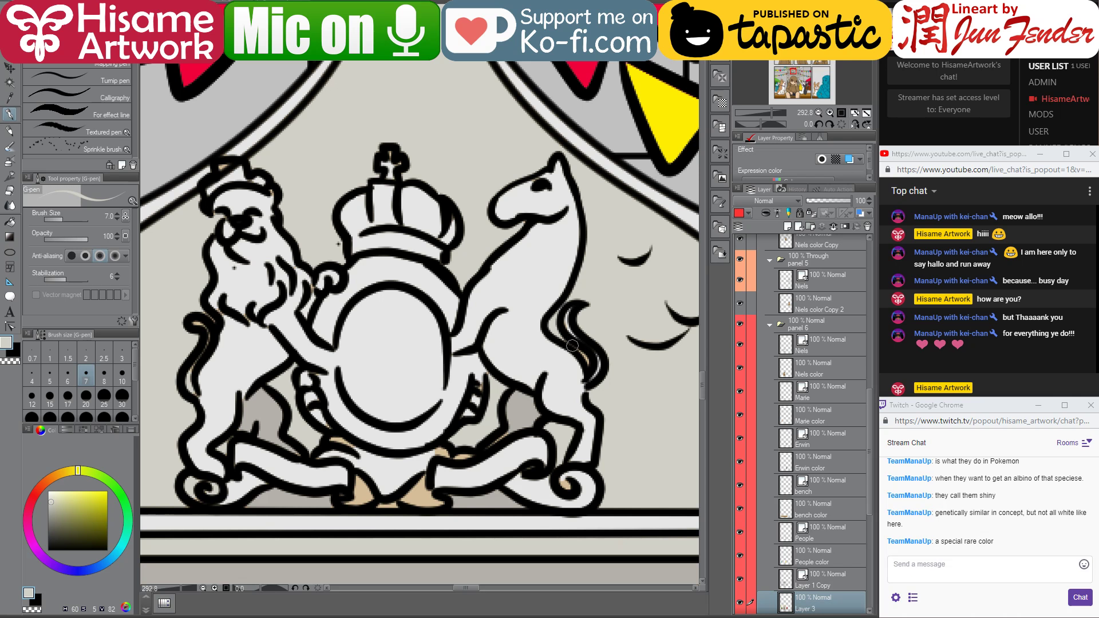
left_click_drag(572, 345, 591, 375)
- Paint off-white (H 0, S 0, V 90) over the tan parts of the horse-side scroll curl and the ribbon below the shield
left_click(588, 480, "alt")
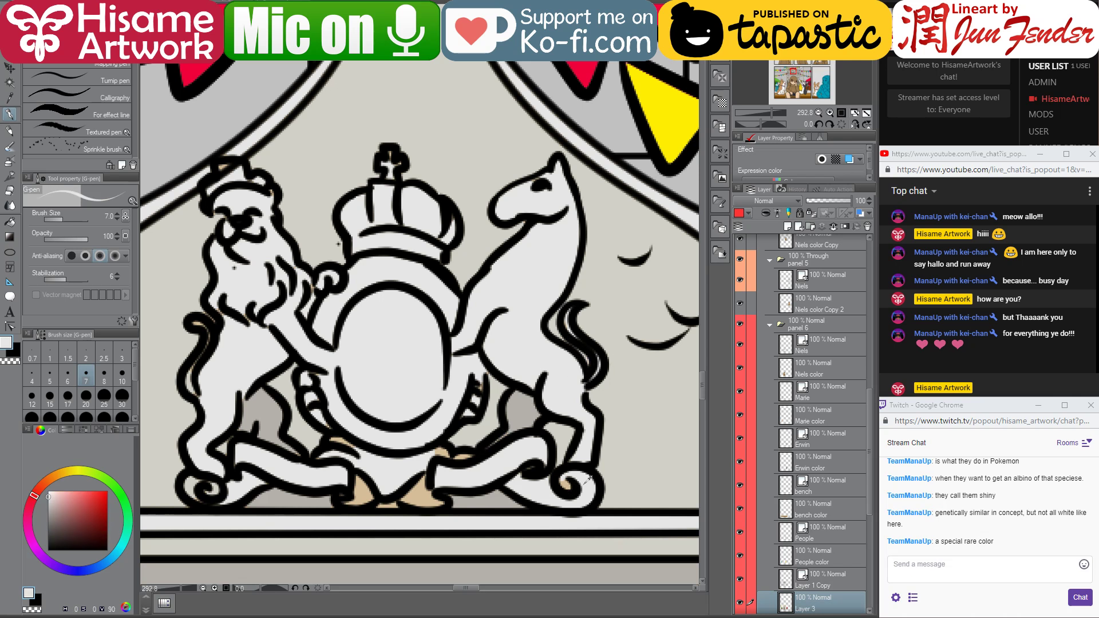
mouse_move(469, 466)
left_mouse_down()
mouse_move(620, 455)
mouse_move(484, 461)
mouse_move(537, 452)
left_mouse_up()
mouse_move(447, 464)
left_mouse_down()
mouse_move(397, 444)
mouse_move(392, 458)
mouse_move(424, 448)
left_mouse_up()
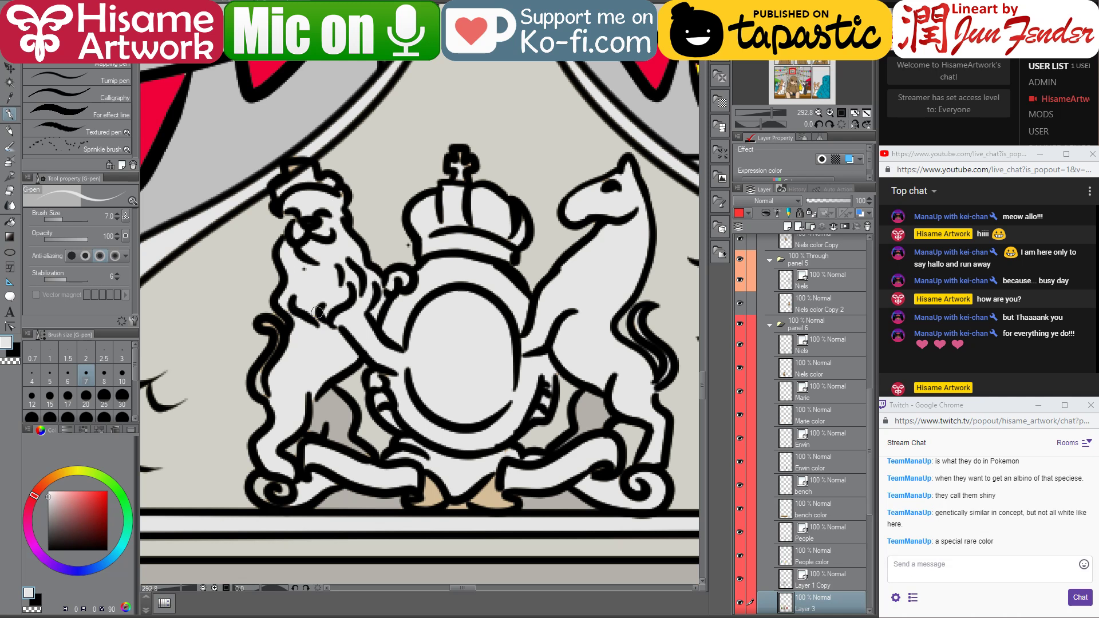
- Paint over the tan remnants on the lion's tail with off-white at brush size 8, and sample the roof's light grey for its edges
key("bracketright")
key("bracketright")
key("bracketright")
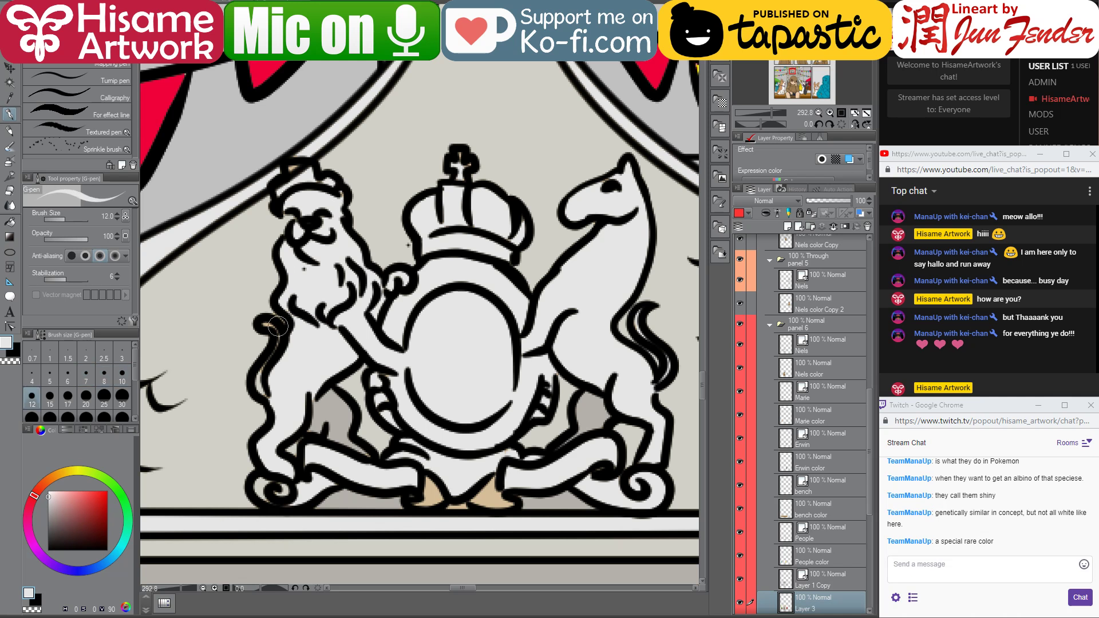
key("bracketleft")
key("bracketleft")
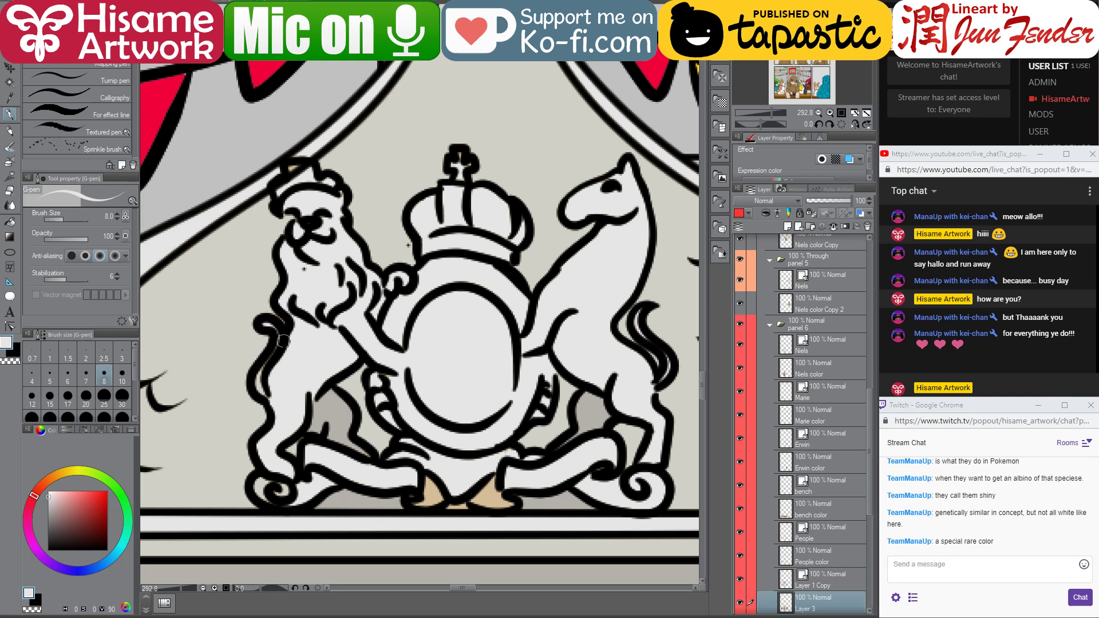
left_click(270, 308, "alt")
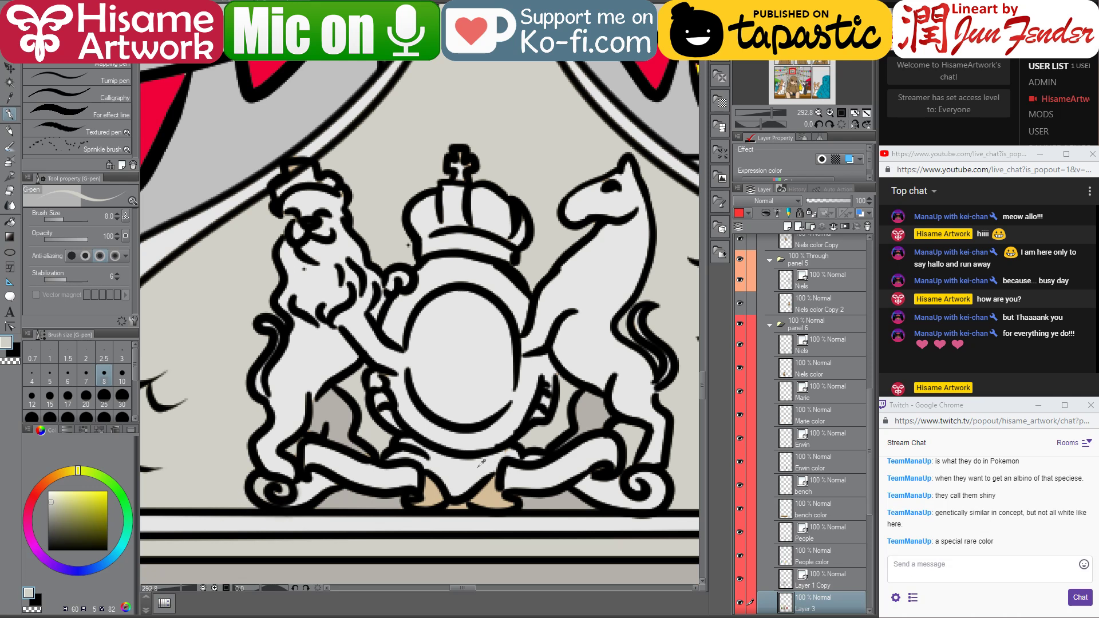
- Cover the tan foot of the ribbon below the shield with off-white (H 0, S 0, V 90), sampling the neighbouring shadow grey for its edges
left_click(435, 478, "alt")
mouse_move(430, 480)
left_mouse_down()
mouse_move(408, 501)
mouse_move(429, 480)
left_mouse_up()
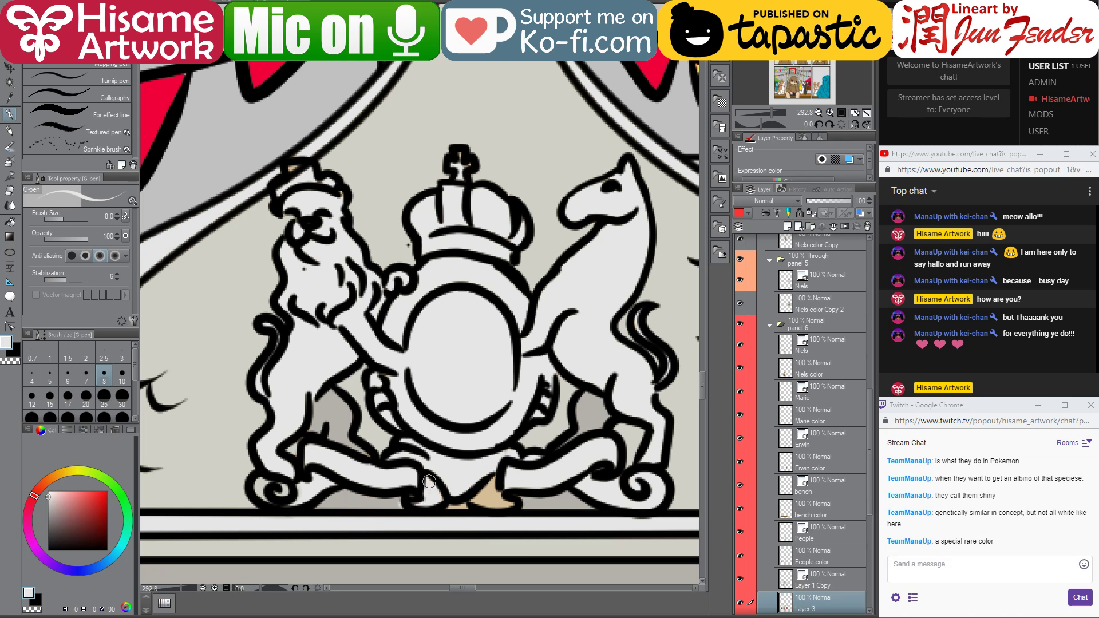
left_click(408, 500, "alt")
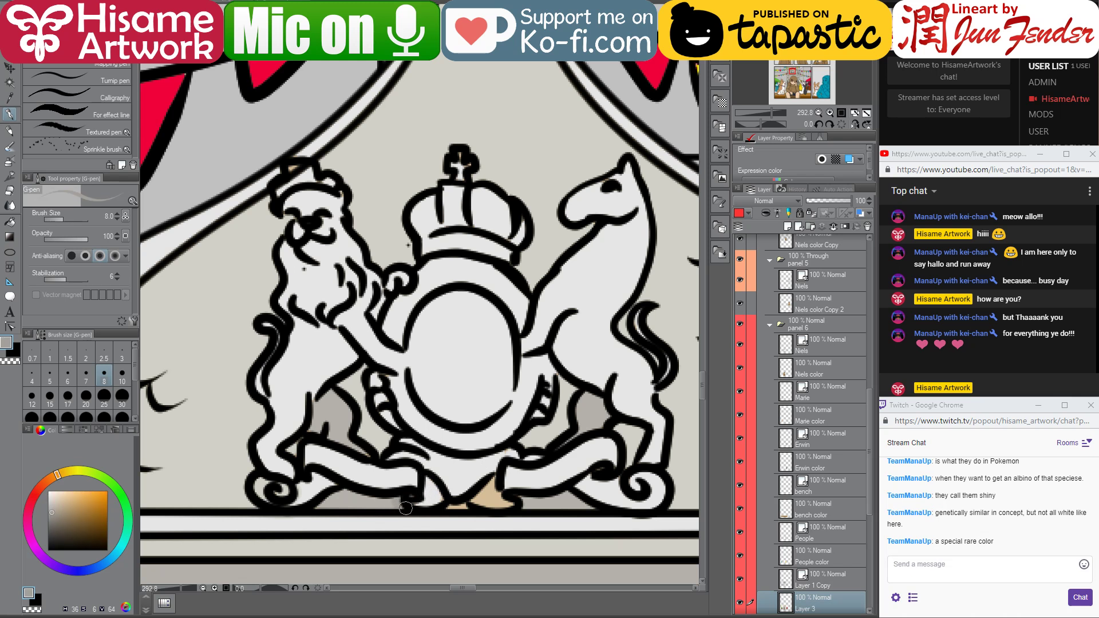
left_click(470, 469, "alt")
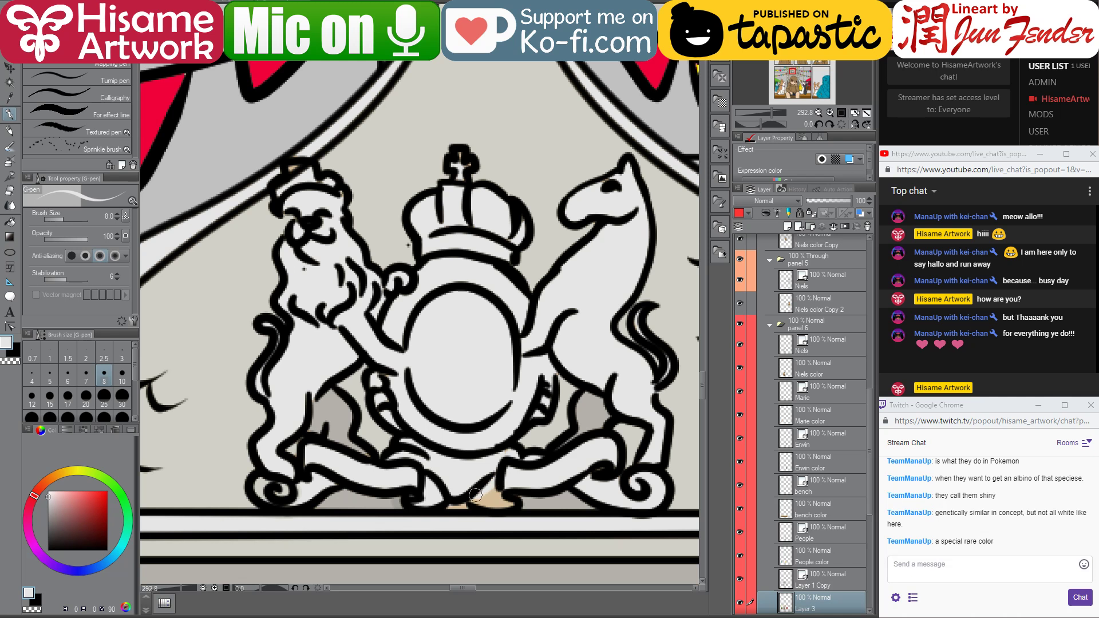
mouse_move(475, 495)
left_mouse_down()
mouse_move(521, 508)
mouse_move(487, 495)
mouse_move(495, 489)
mouse_move(439, 506)
mouse_move(470, 503)
left_mouse_up()
left_click(553, 498, "alt")
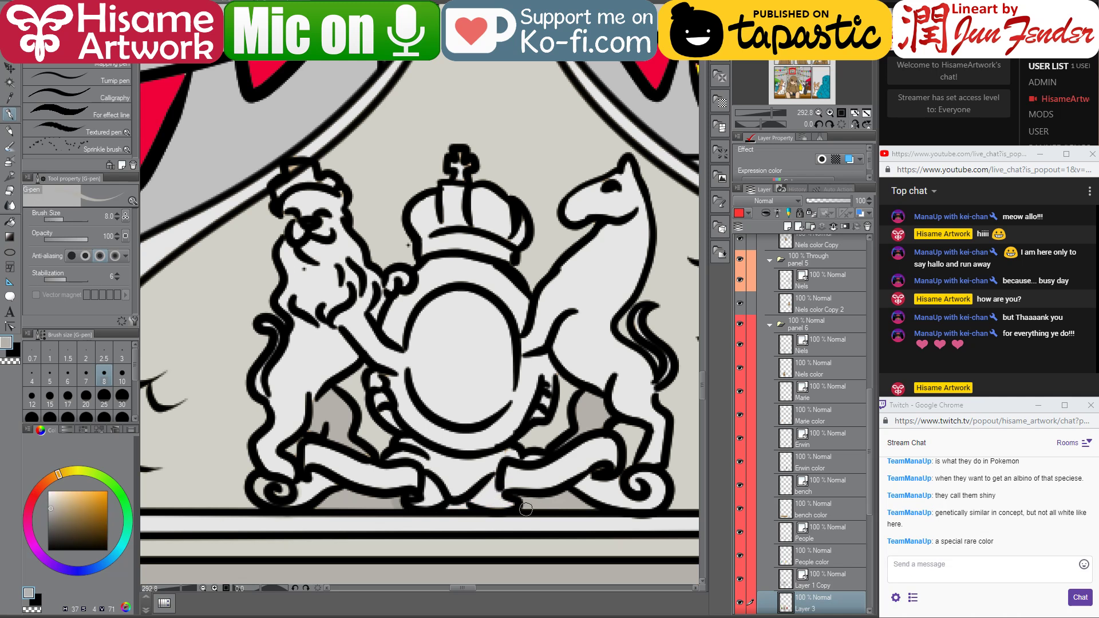
- Touch up the inside of the horse's tail with the supporters' off-white (H 0, S 0, V 90) at brush size 8
left_click(531, 382, "alt")
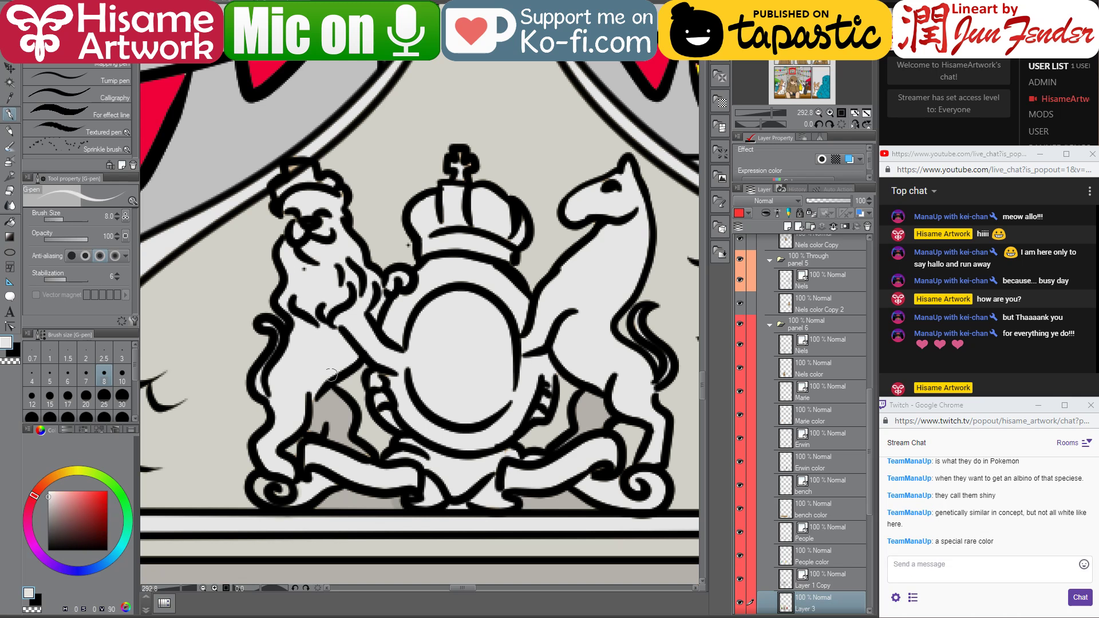
left_click_drag(301, 346, 357, 373)
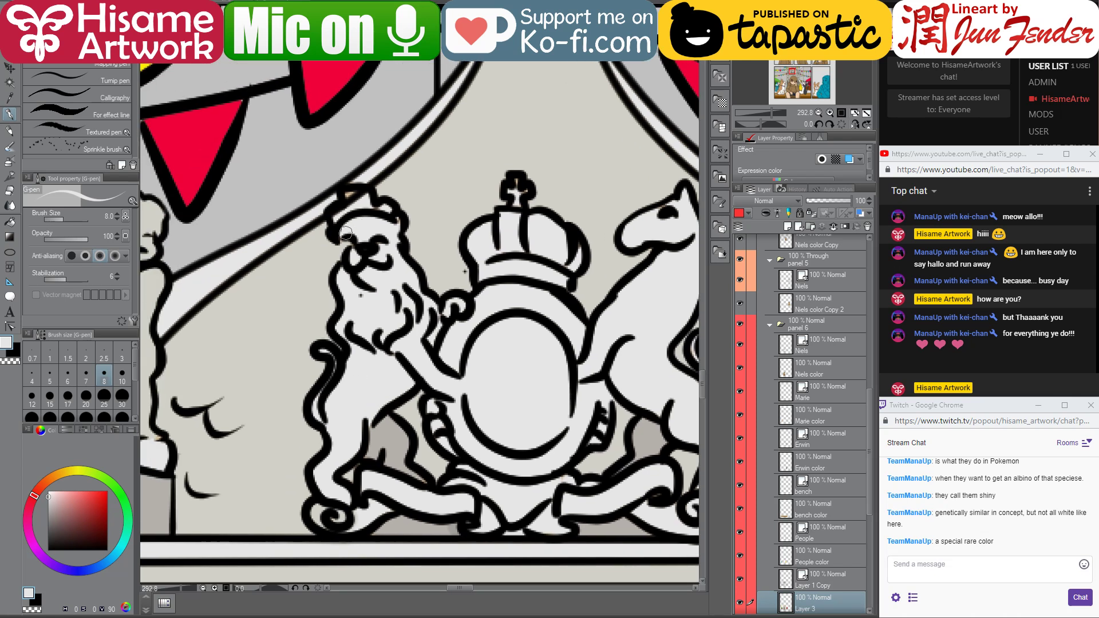
key("bracketright")
key("bracketright")
key("bracketright")
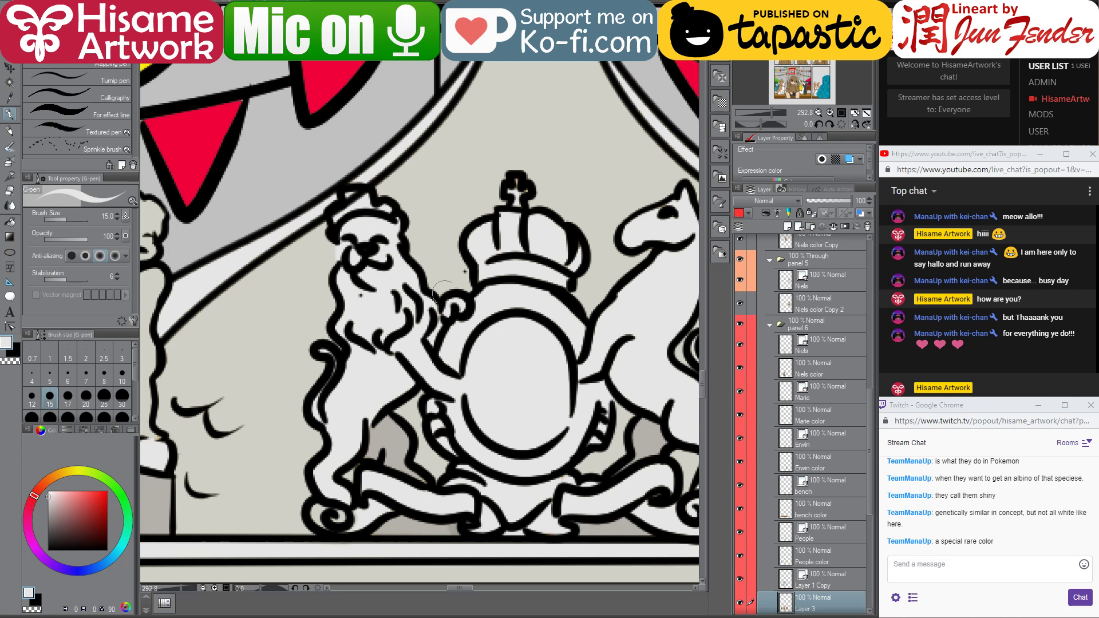
left_click_drag(546, 287, 474, 322)
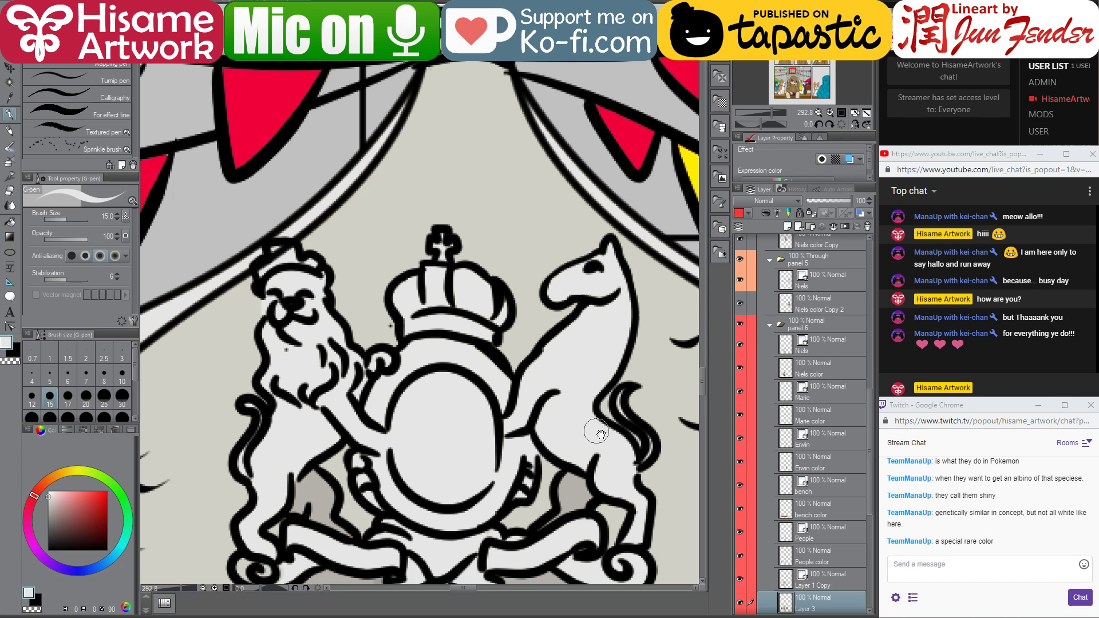
left_click_drag(595, 433, 573, 378)
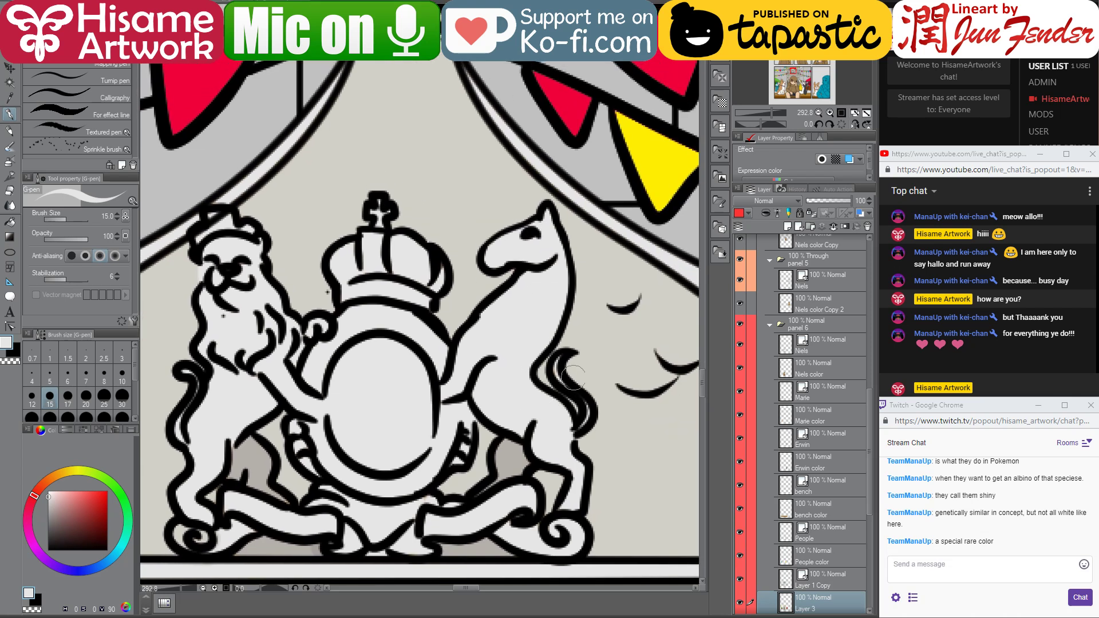
key("bracketleft")
key("bracketleft")
key("bracketleft")
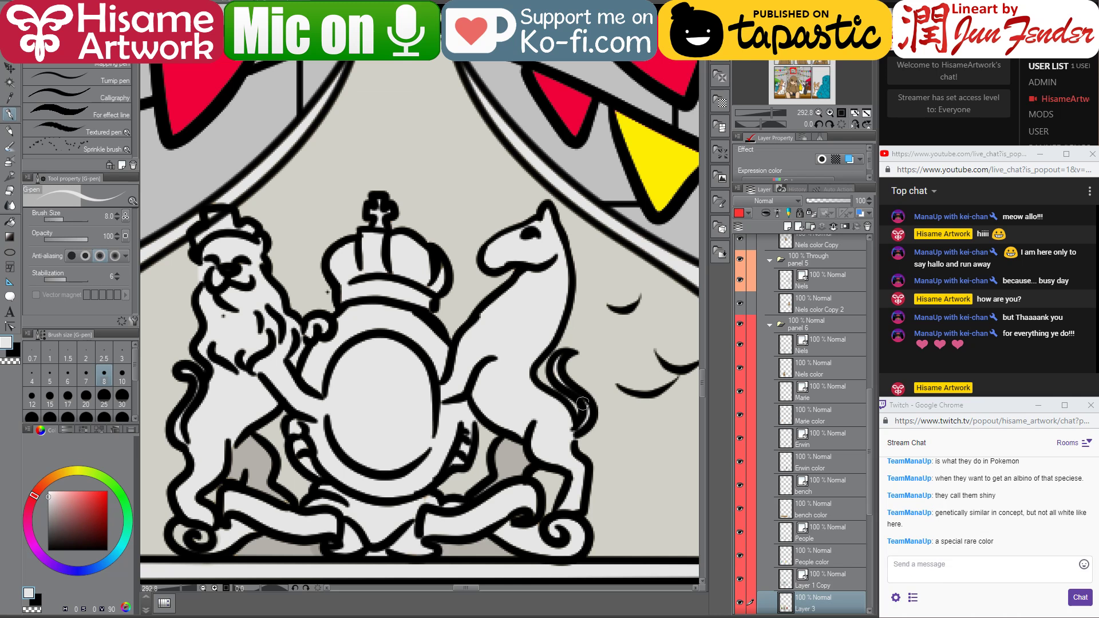
left_click_drag(582, 404, 587, 419)
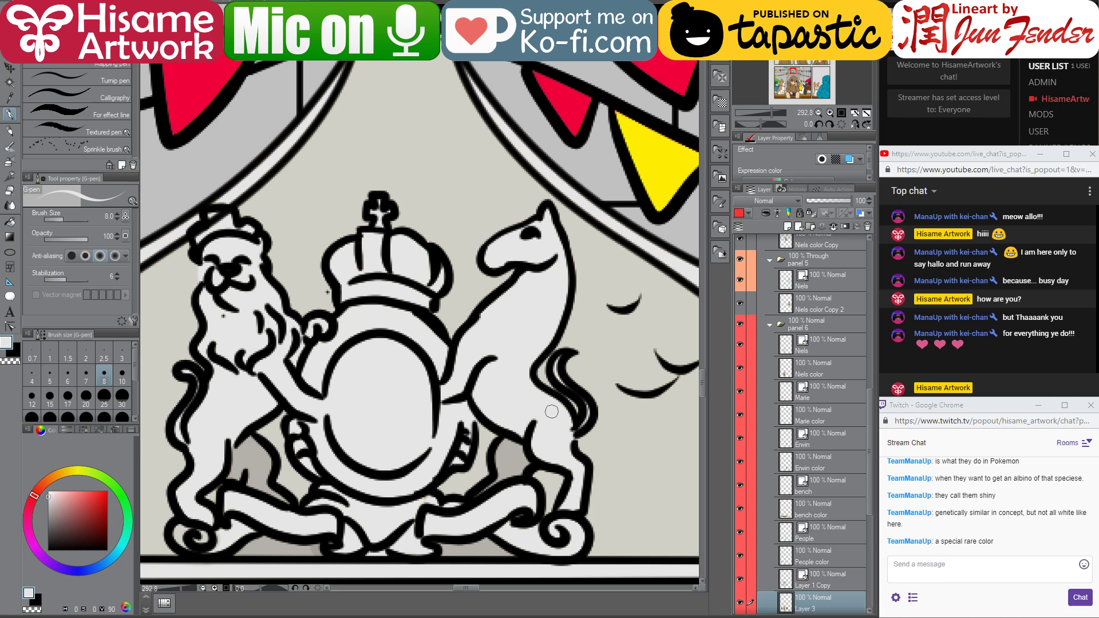
- Switch to the Twitch stream chat and post the reply "nice :|"
left_click(888, 570)
type("c")
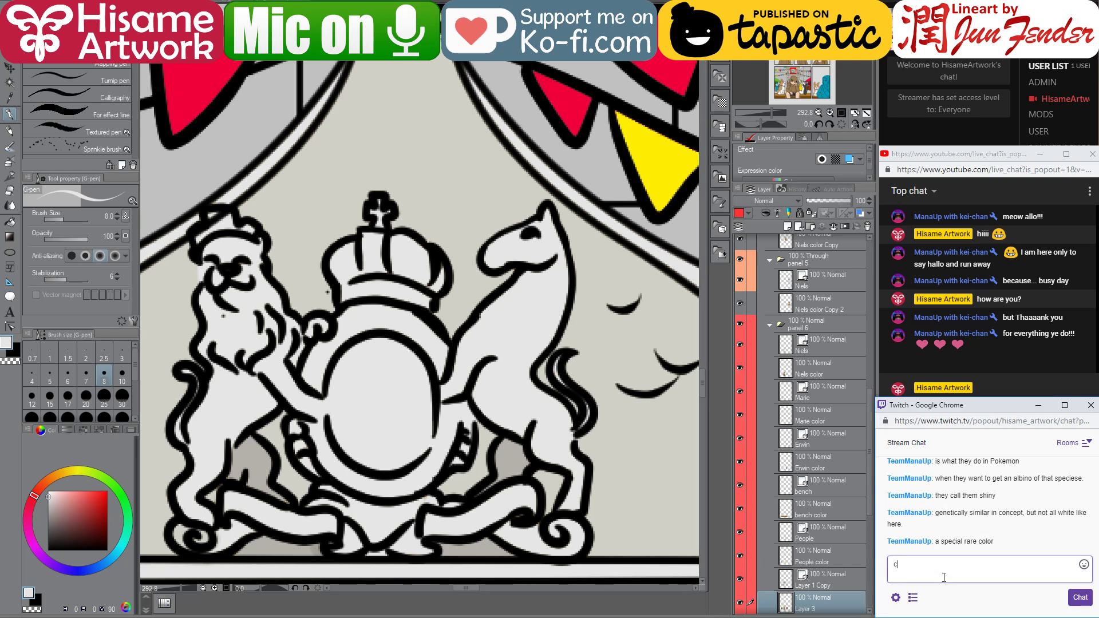
key("BackSpace")
type("nice :|")
key("Return")
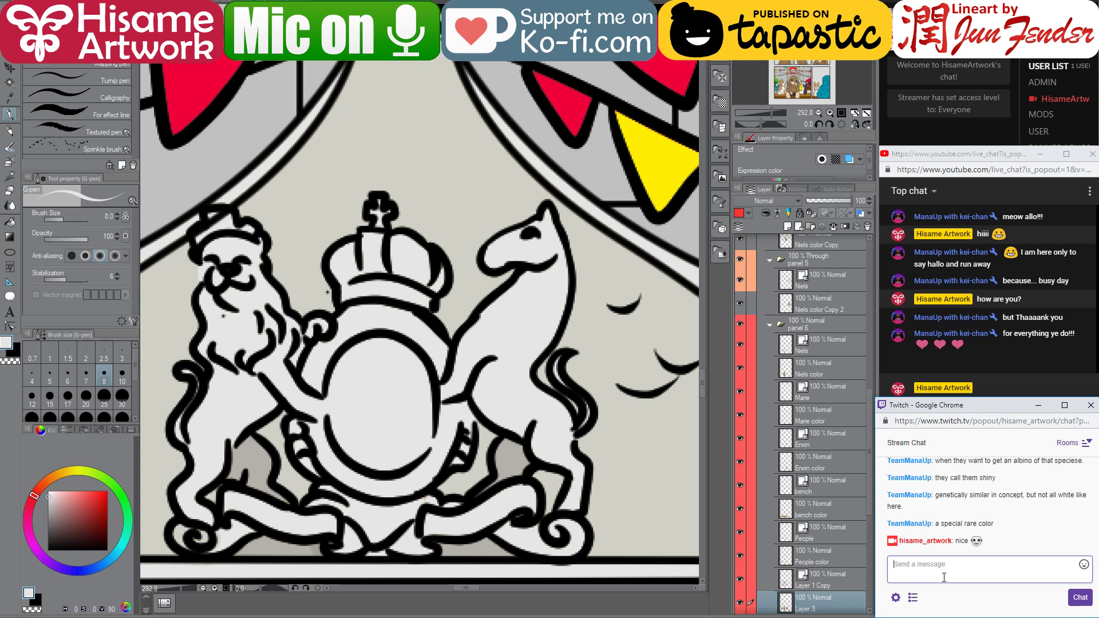
- Paint the band below the roof finial with the bunting cord's tan (H 40, S 52, V 94) sampled from the finished reference page, and resample off-white
left_click(584, 427)
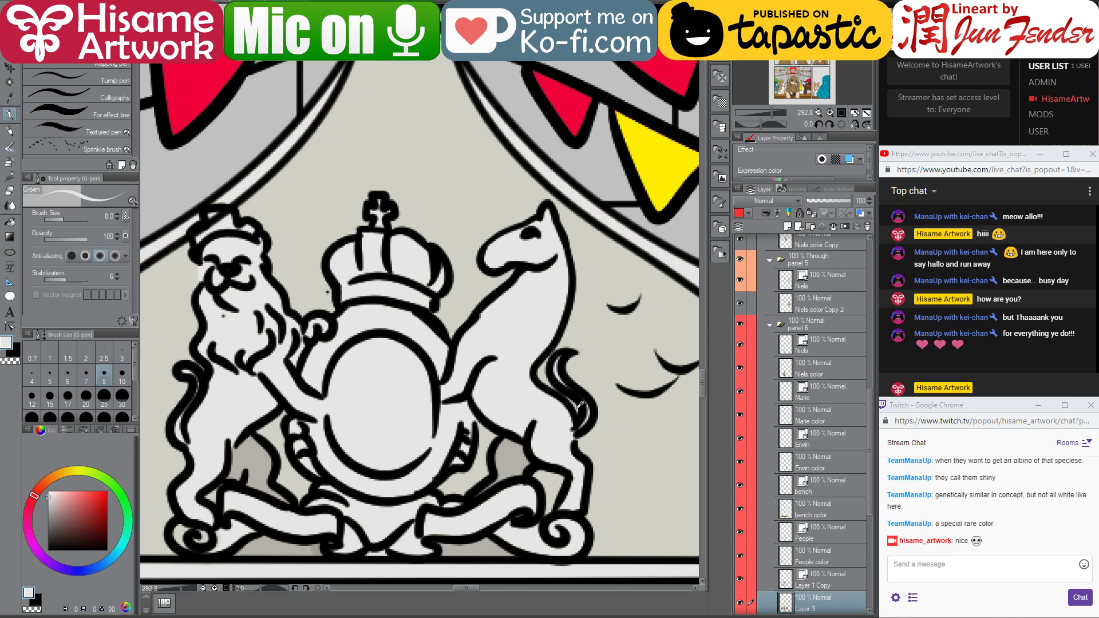
scroll(578, 412, "down", 2)
scroll(493, 192, "up", 2)
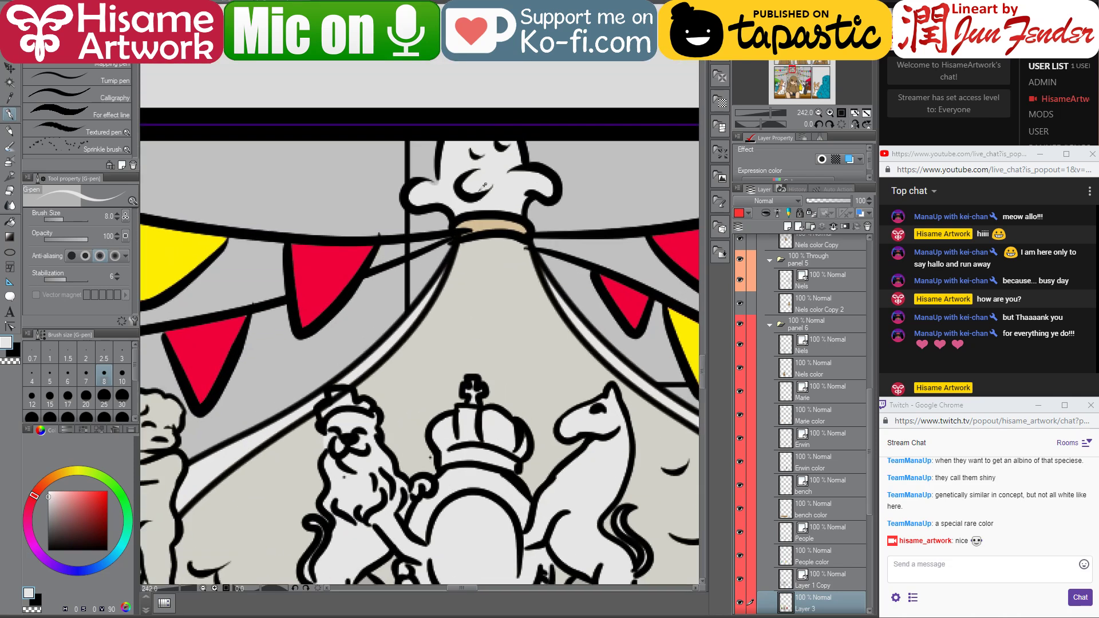
key("ctrl+Tab")
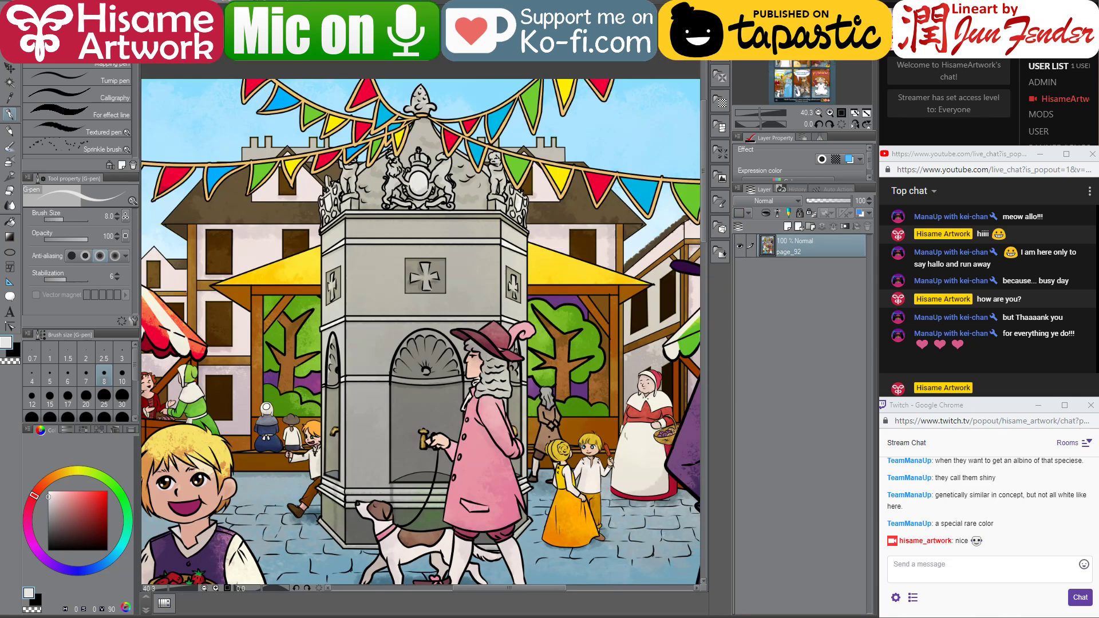
scroll(363, 122, "up", 3)
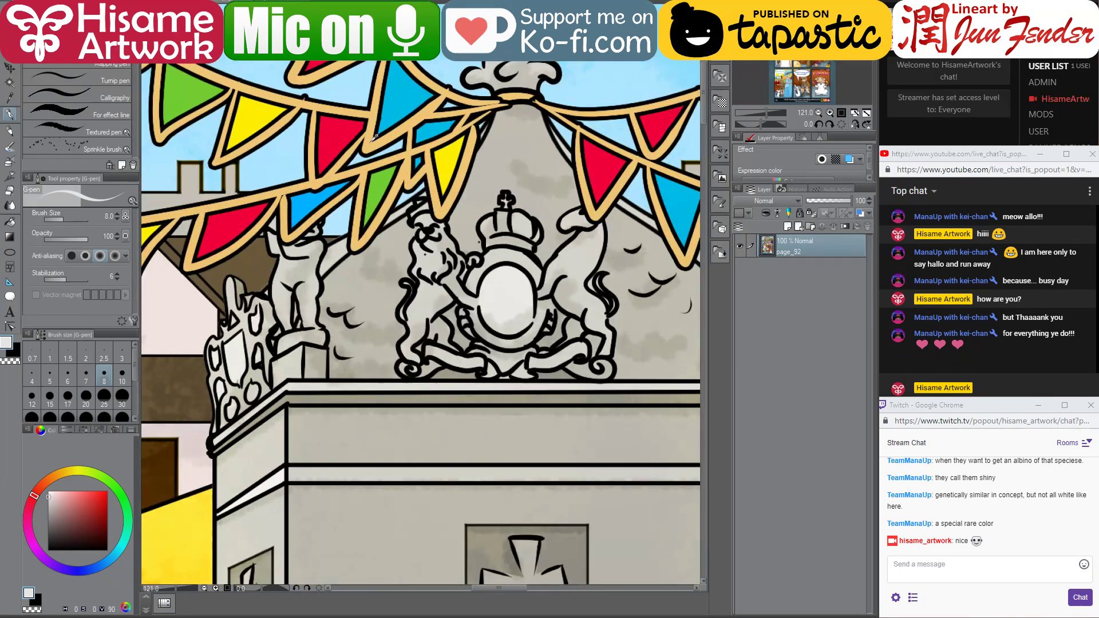
left_click(310, 105, "alt")
key("ctrl+Tab")
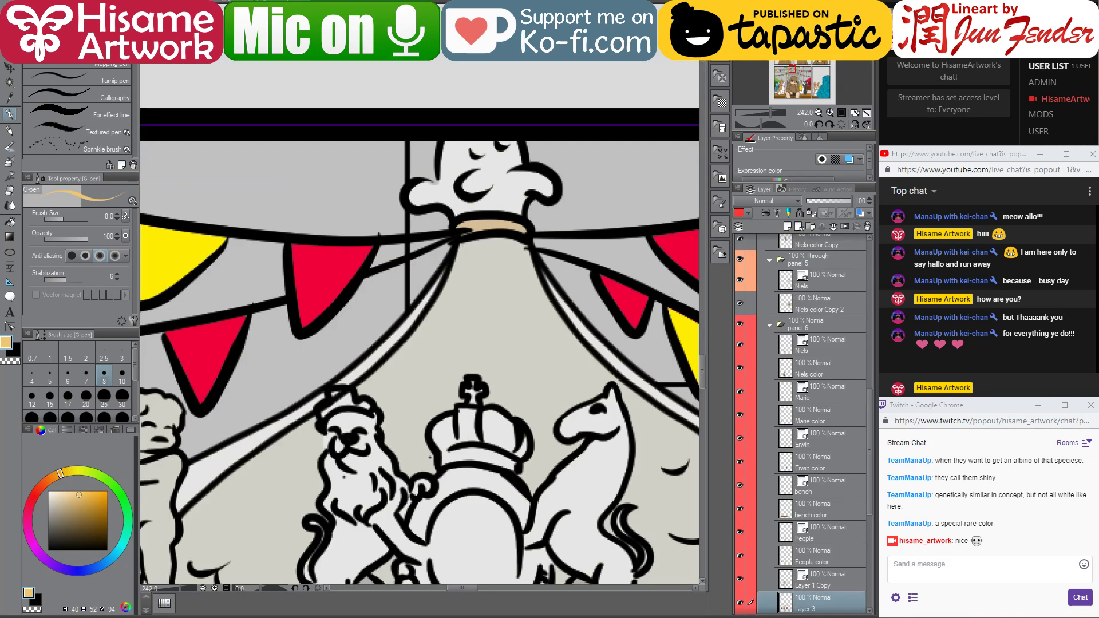
mouse_move(458, 227)
left_mouse_down()
mouse_move(522, 228)
mouse_move(457, 230)
mouse_move(529, 229)
left_mouse_up()
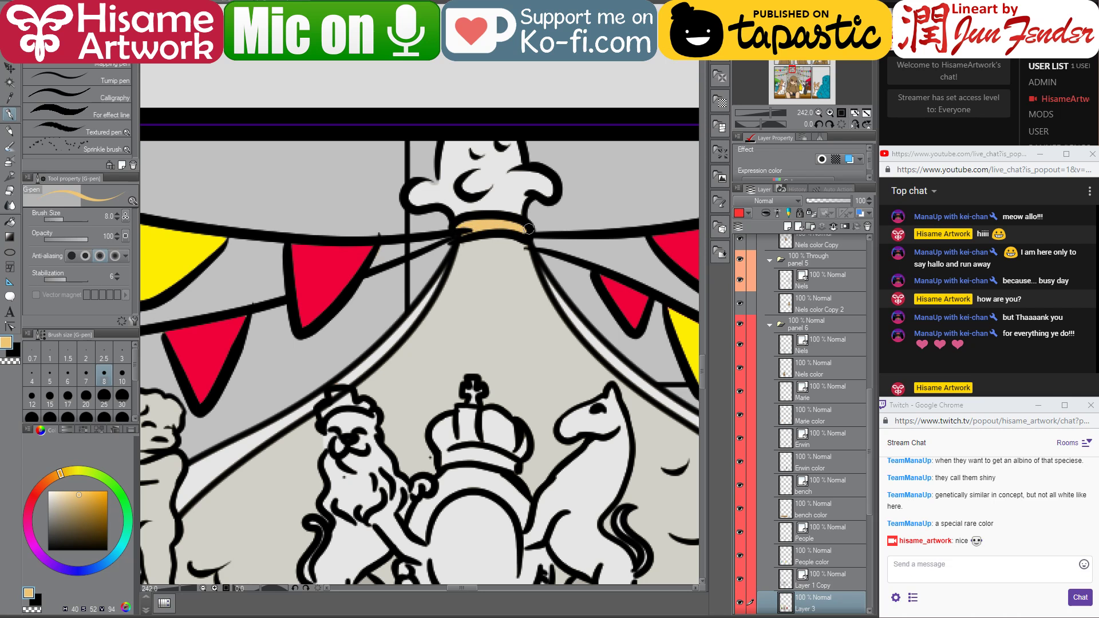
left_click(449, 178, "alt")
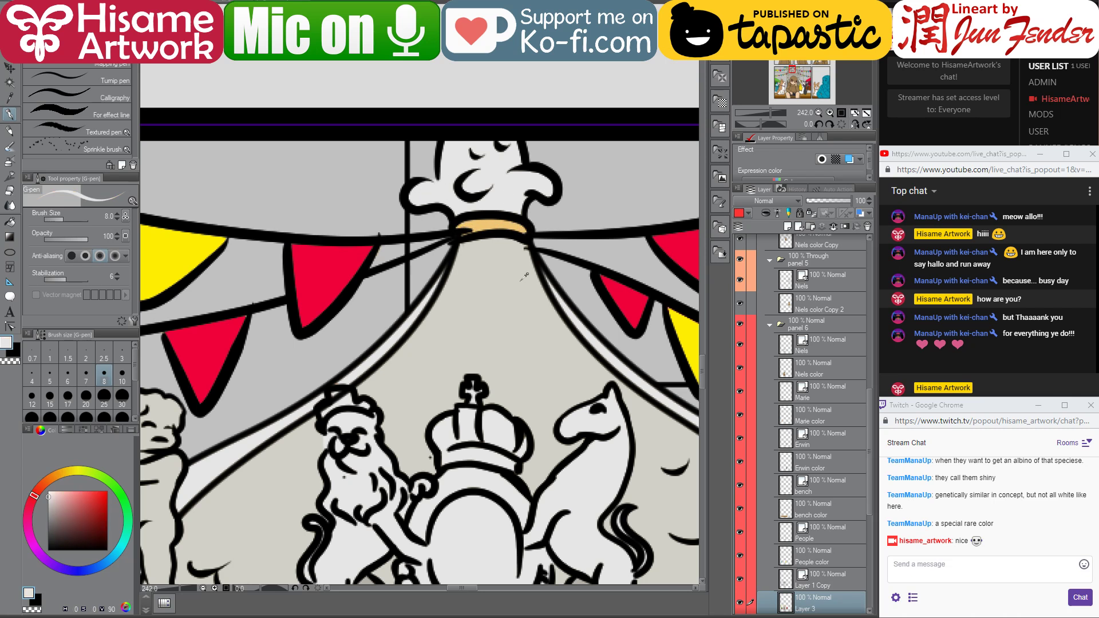
- Select the "bench color" layer at the bottom of the panel 7 folder
scroll(525, 277, "down", 7)
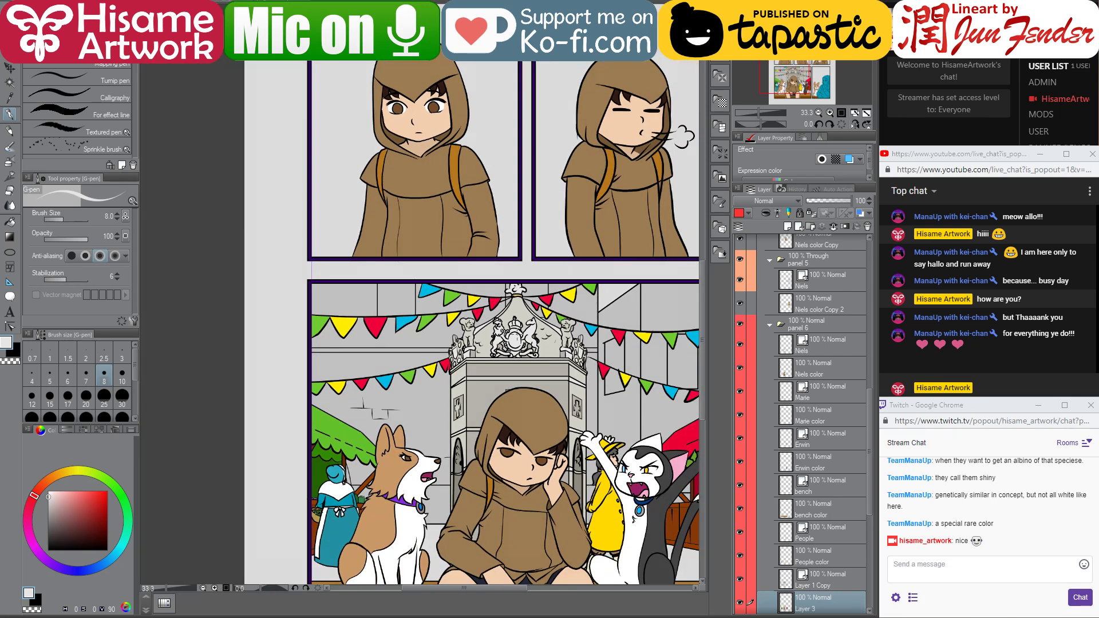
left_click_drag(564, 423, 401, 316)
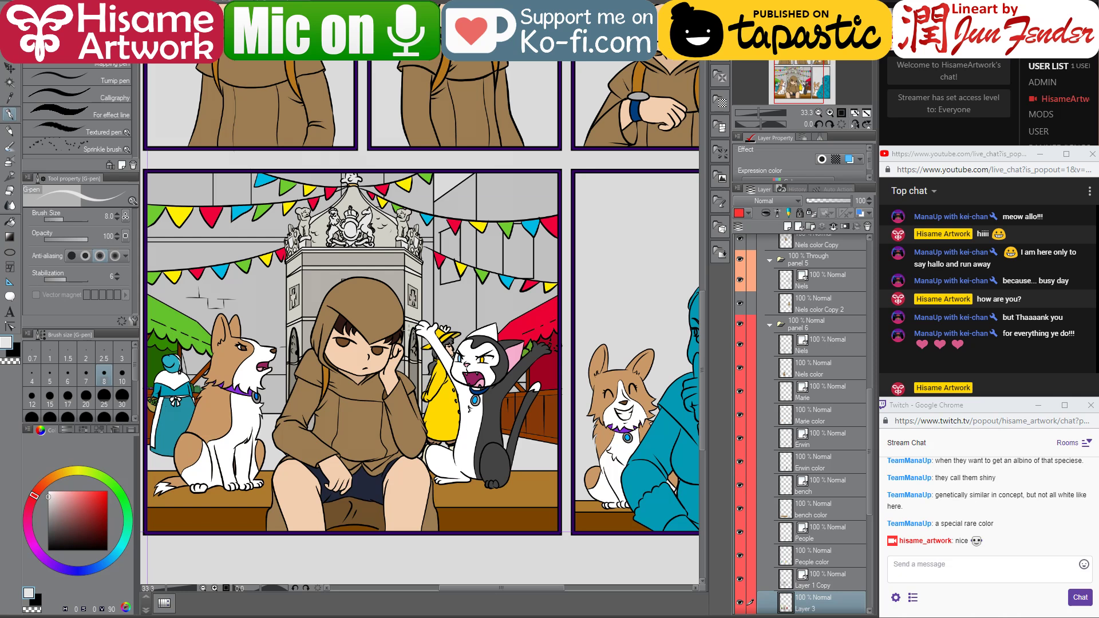
scroll(410, 328, "down", 3)
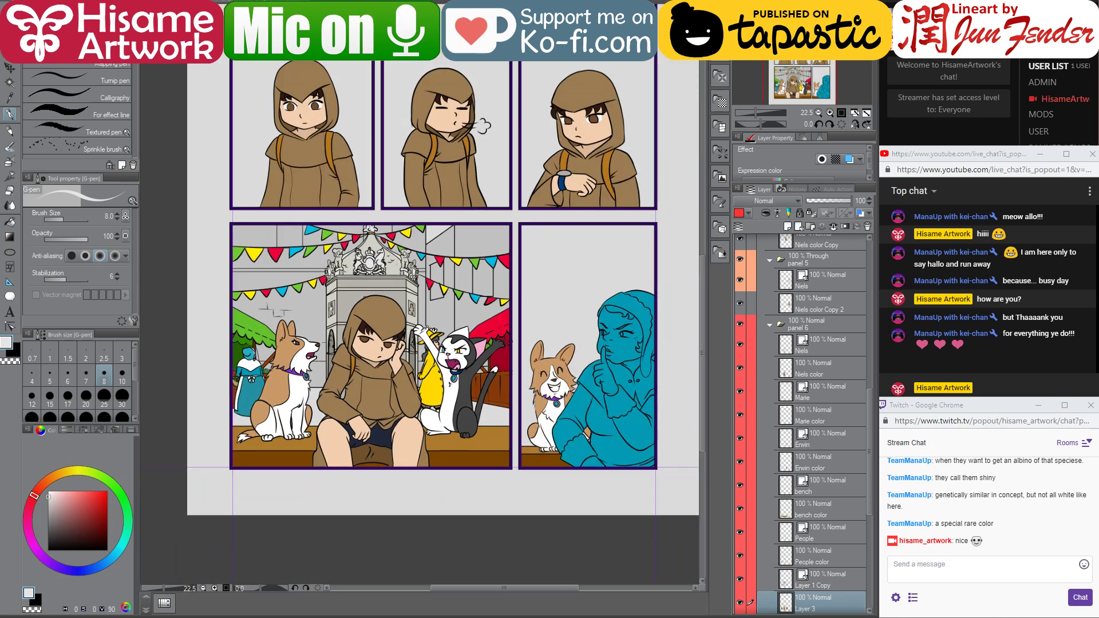
scroll(418, 318, "up", 2)
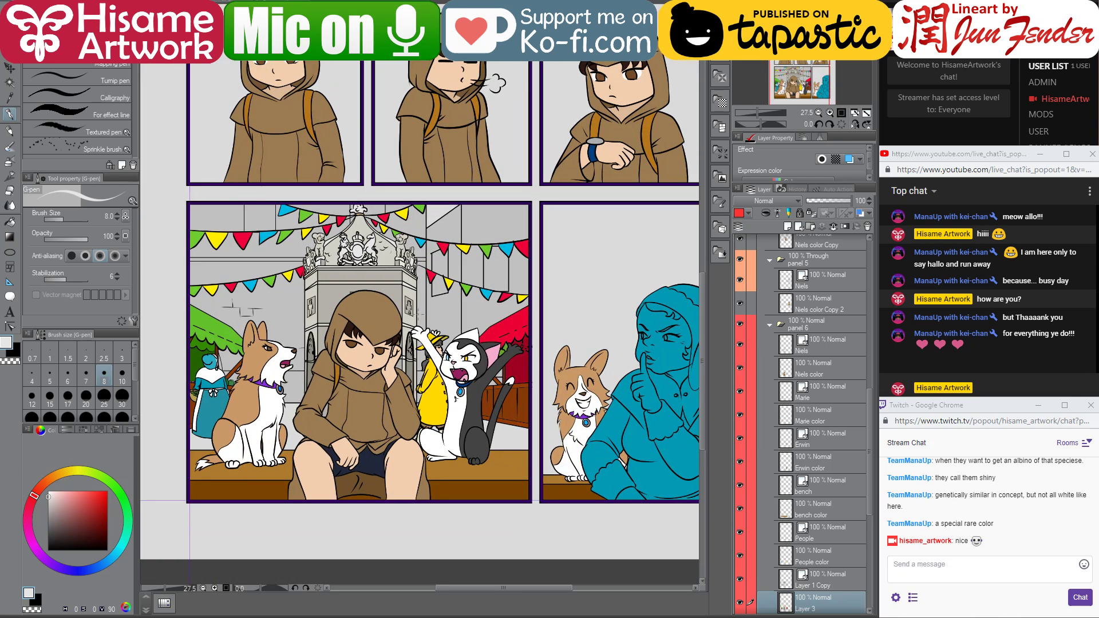
left_click_drag(418, 317, 447, 348)
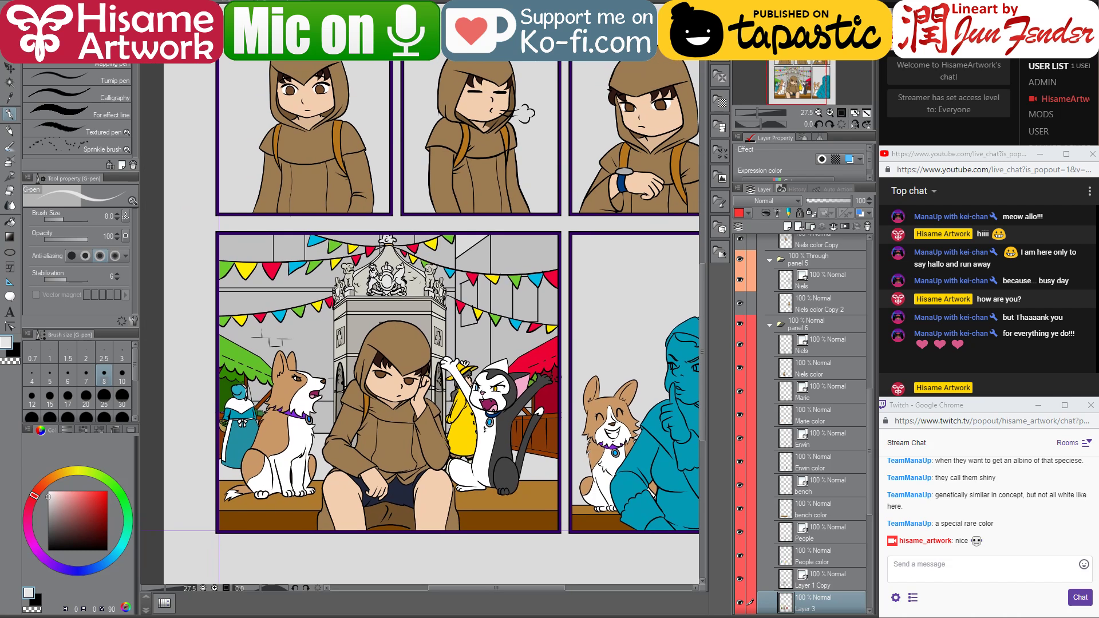
key("o")
left_click(325, 468)
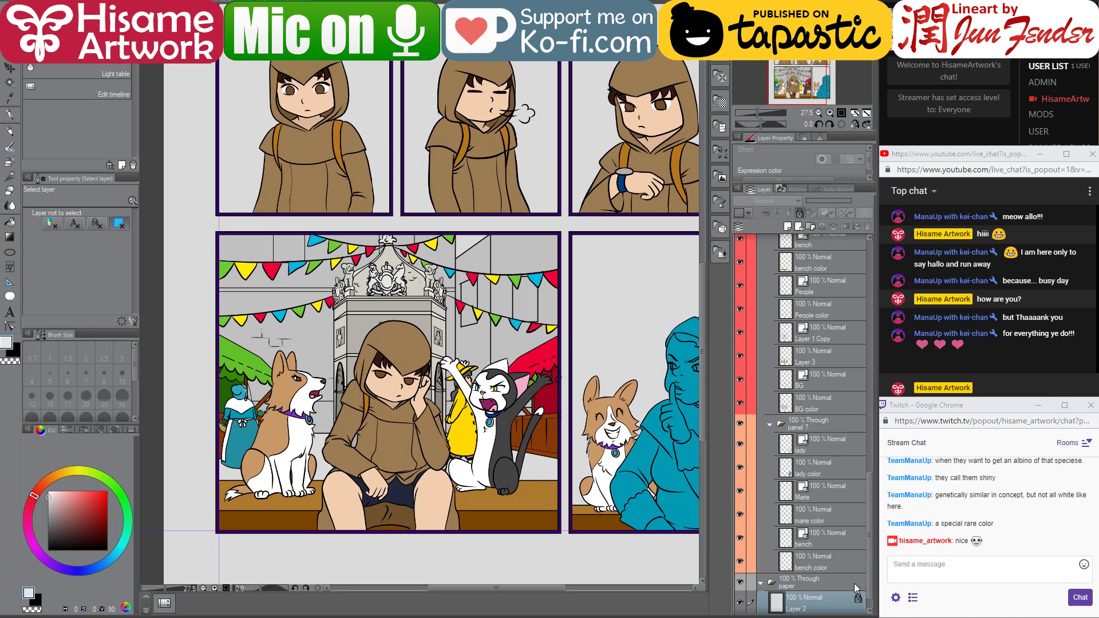
scroll(856, 587, "down", 1)
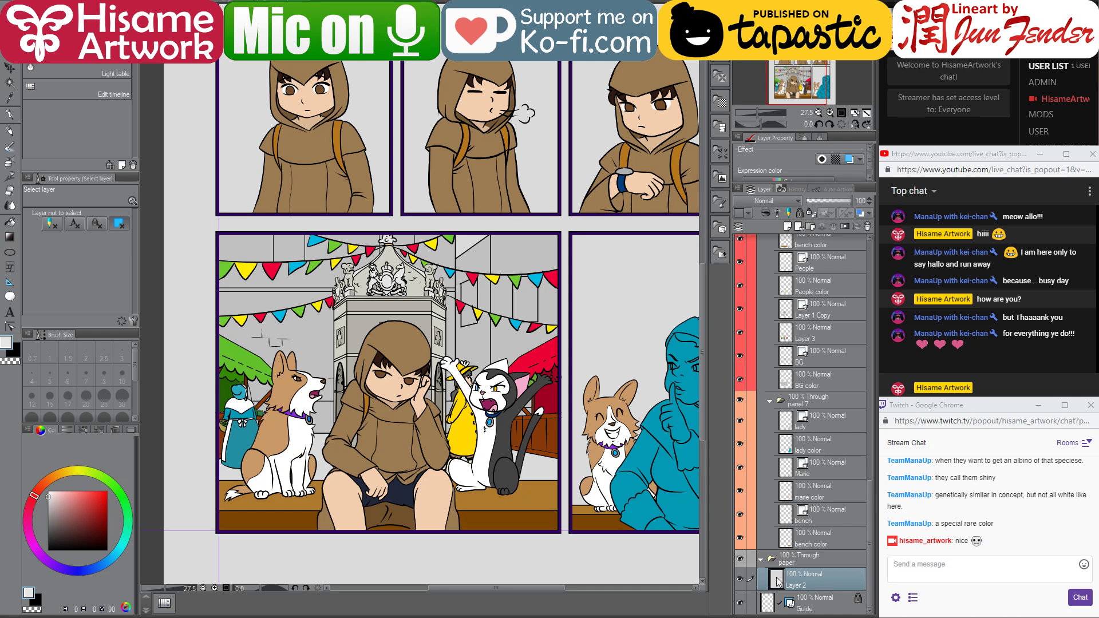
key("ctrl+a")
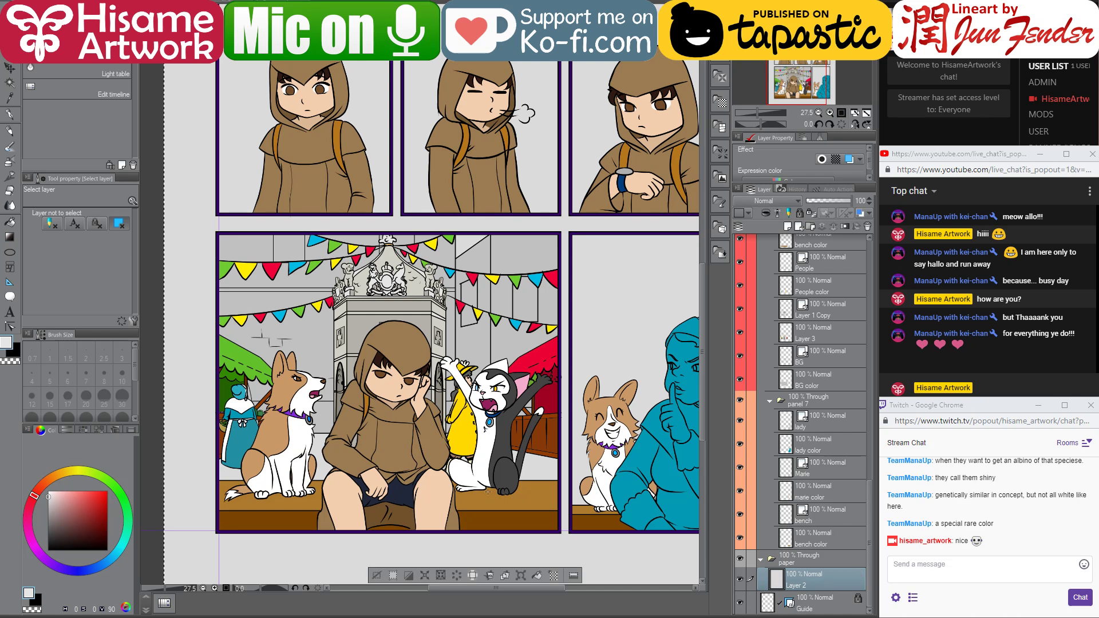
key("ctrl+d")
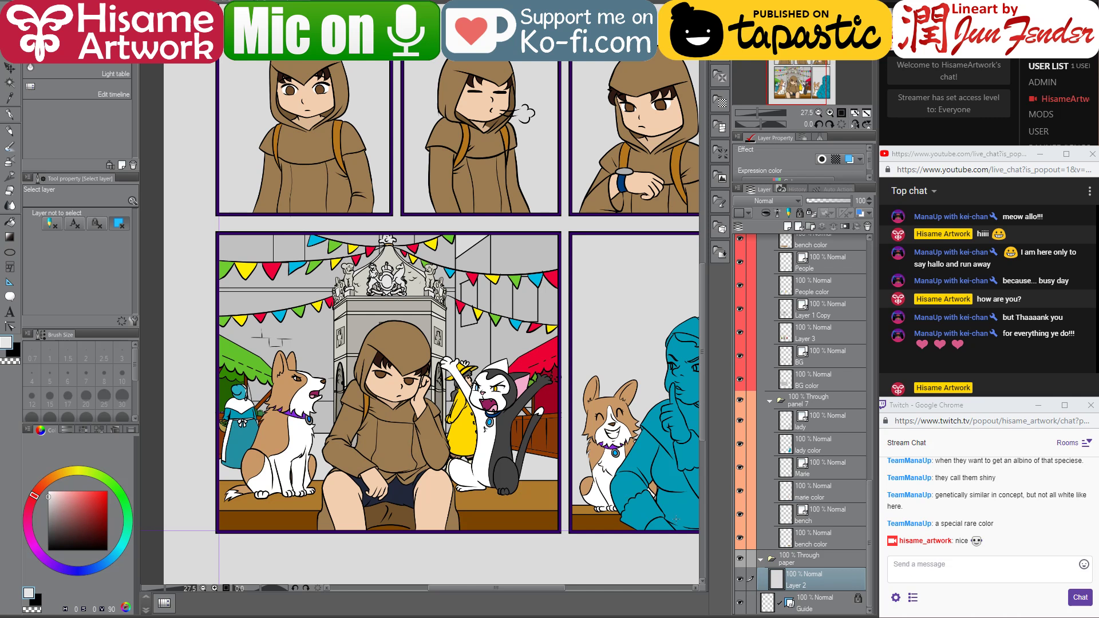
left_click(791, 541)
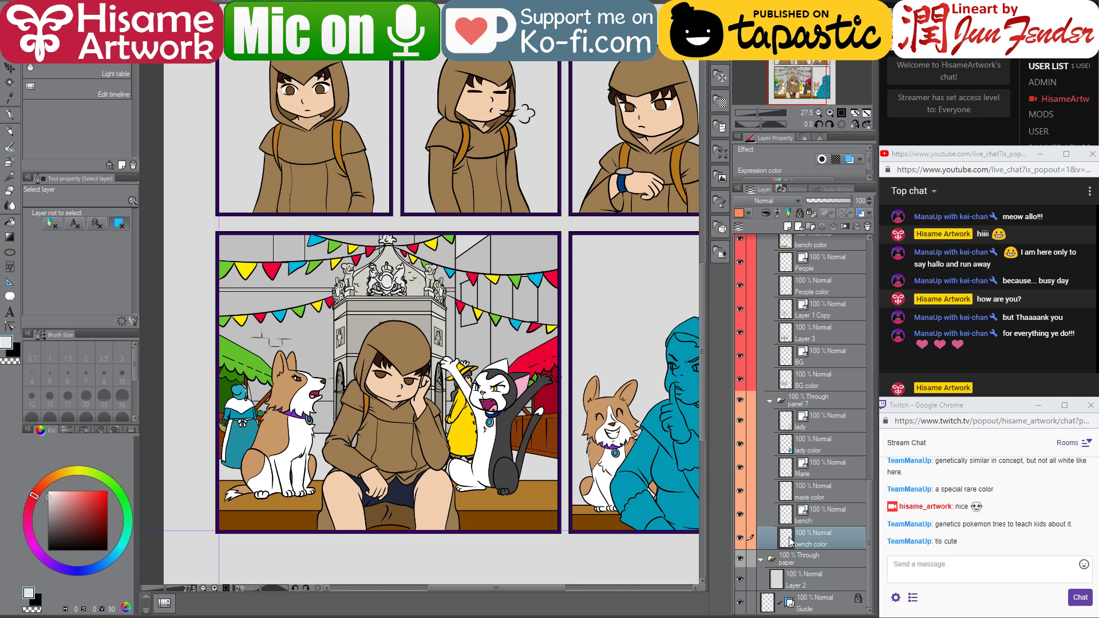
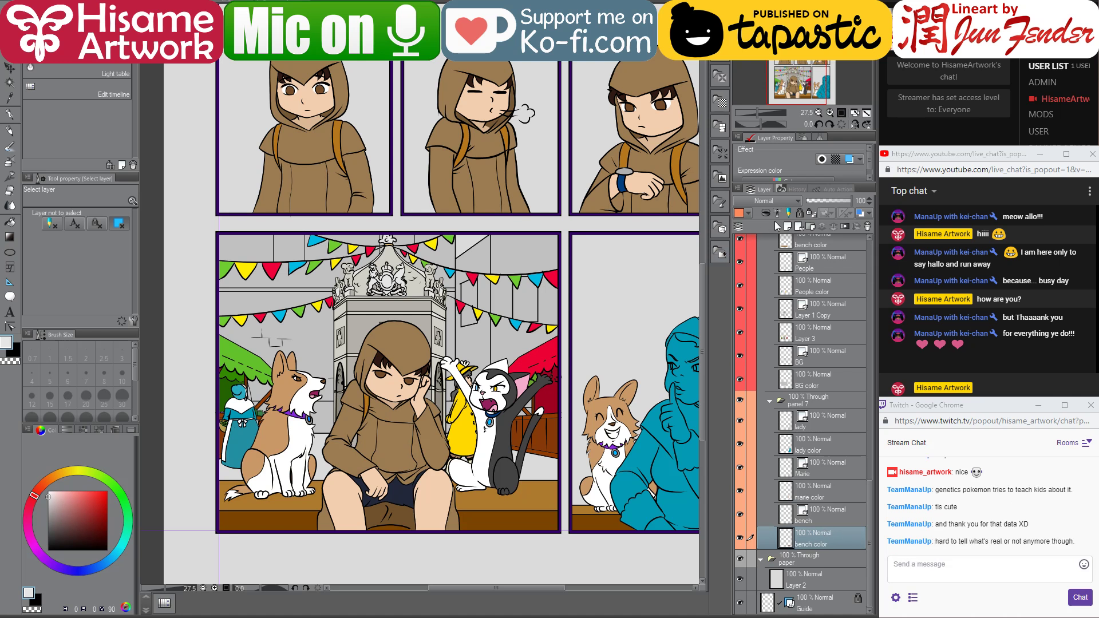
- Add a new layer below "bench color" in the panel 7 folder, name it "cobble stones", and return to the G-pen
left_click(789, 228)
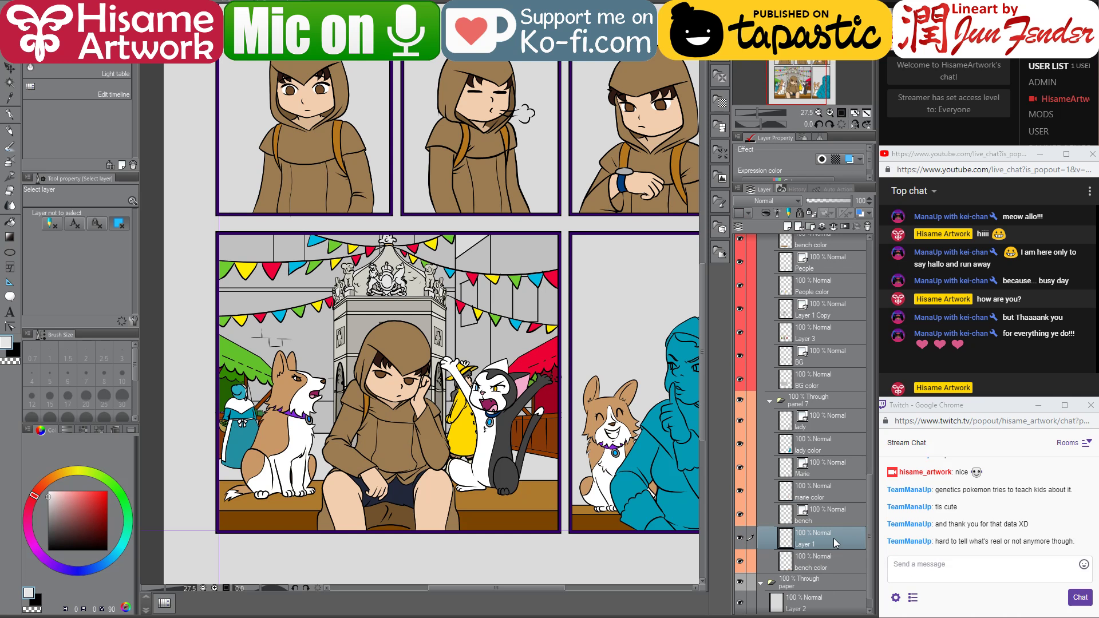
left_click_drag(833, 538, 823, 568)
double_click(808, 565)
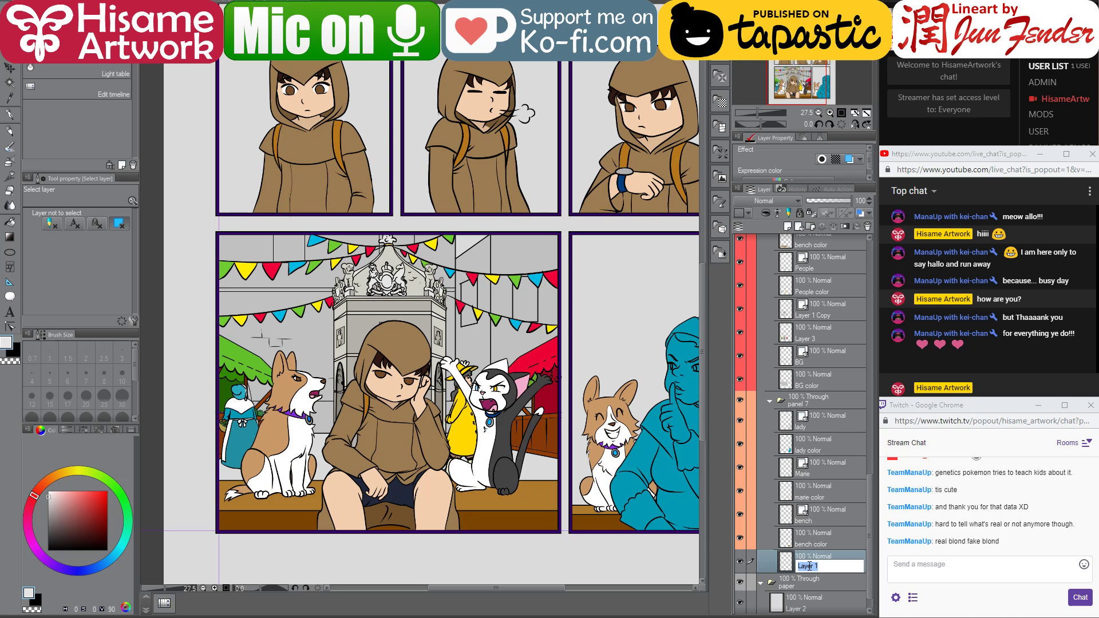
type("cobble stones")
key("Return")
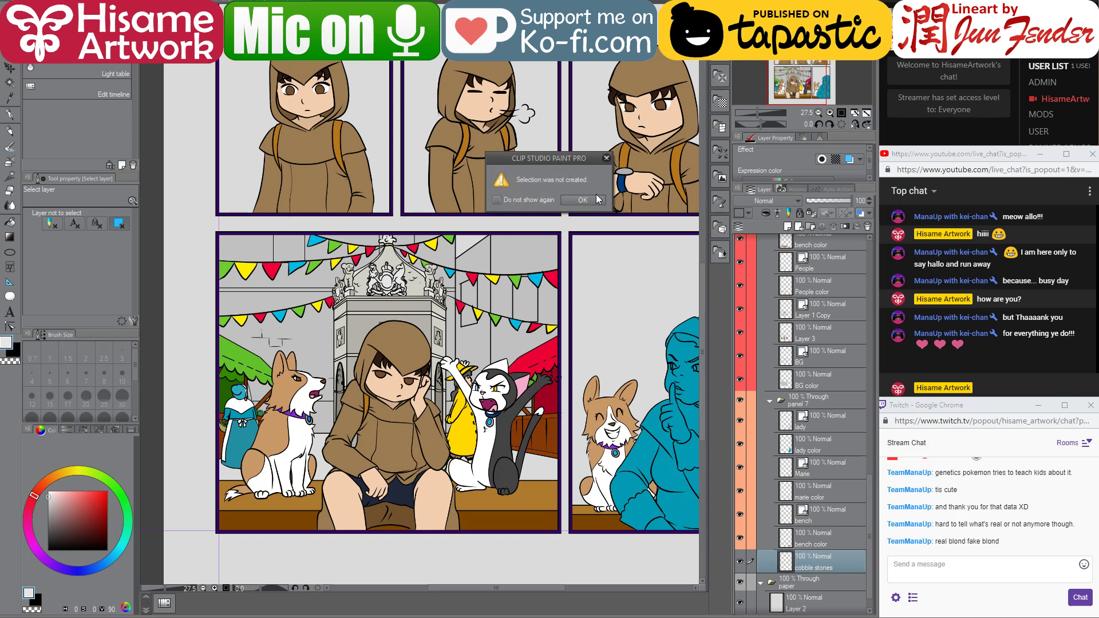
left_click(584, 202)
left_click(10, 114)
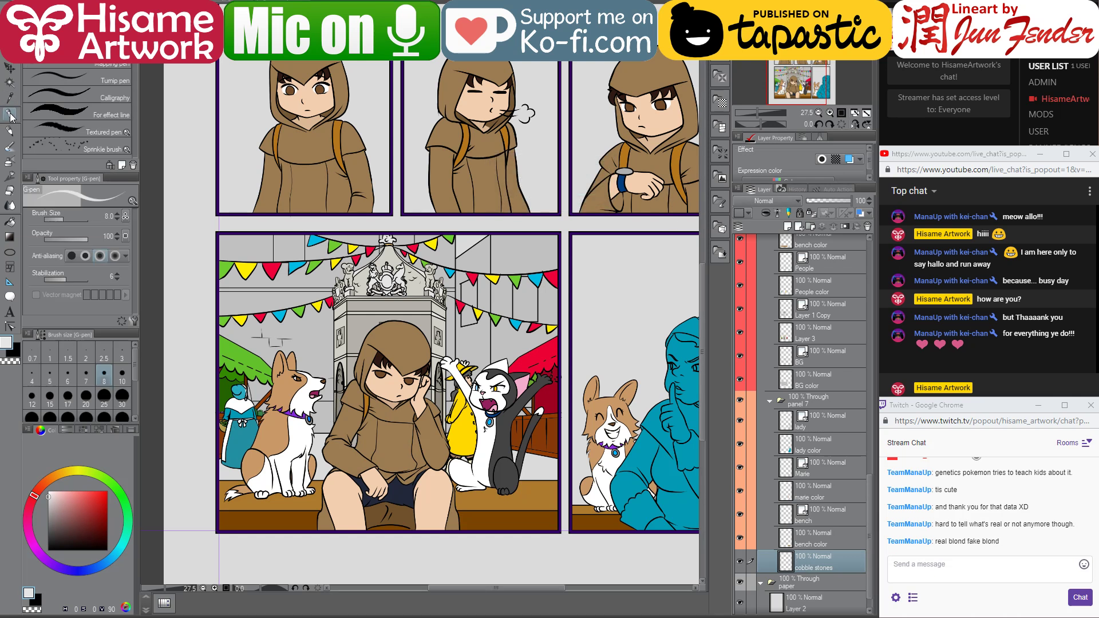
- Sample the cobblestone pavement's blue (H 198, S 37, V 72) from the finished reference page and return to the working page
scroll(432, 321, "down", 5)
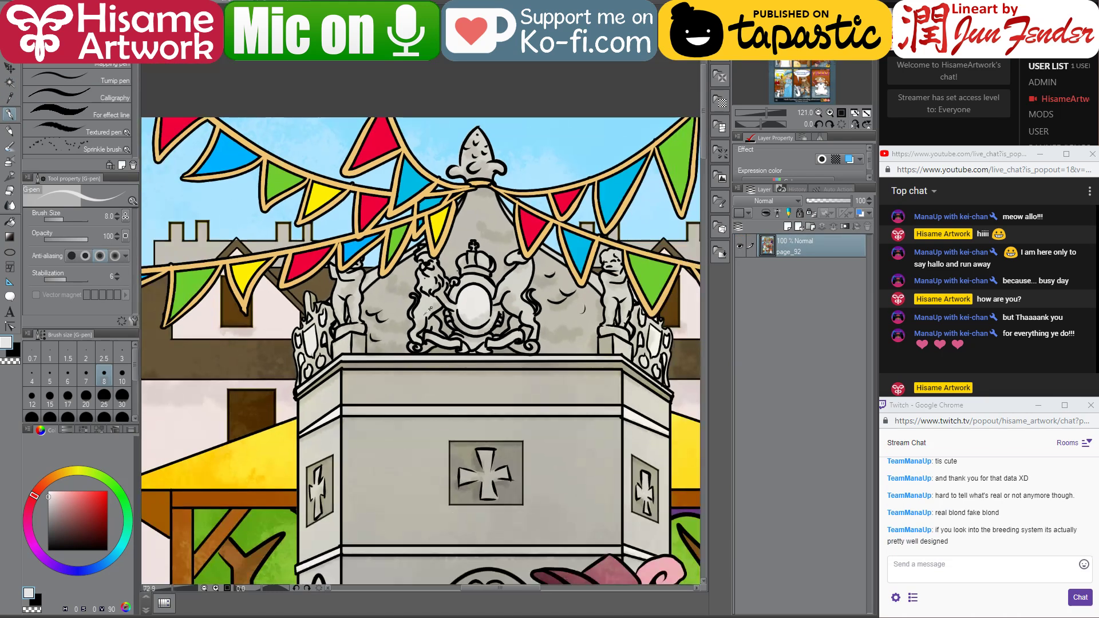
scroll(377, 522, "up", 4)
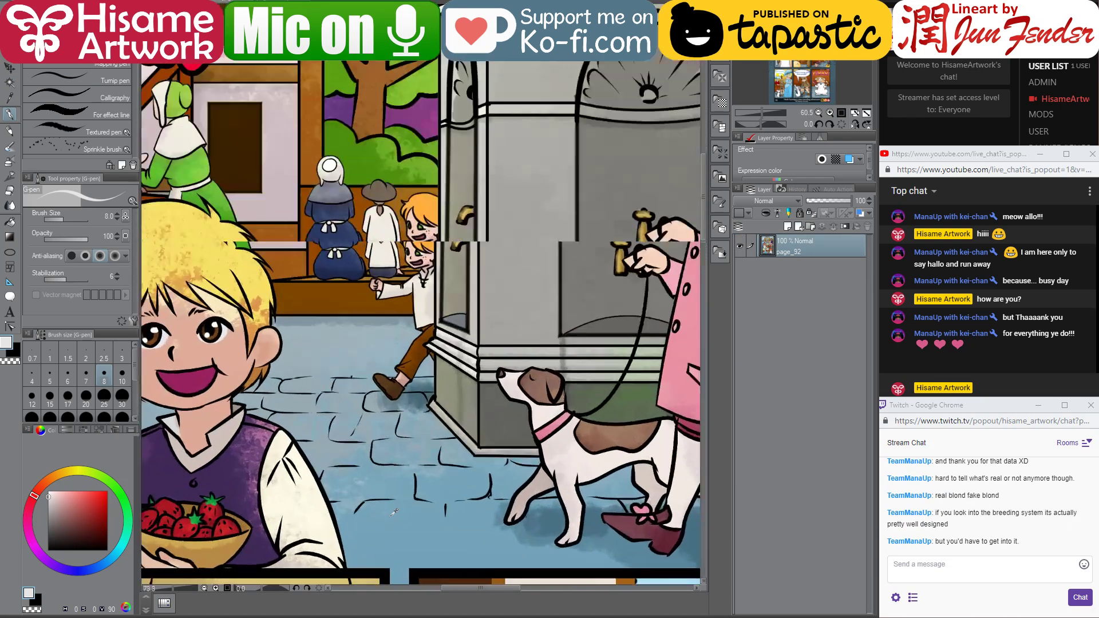
scroll(394, 512, "up", 2)
left_click(394, 513, "alt")
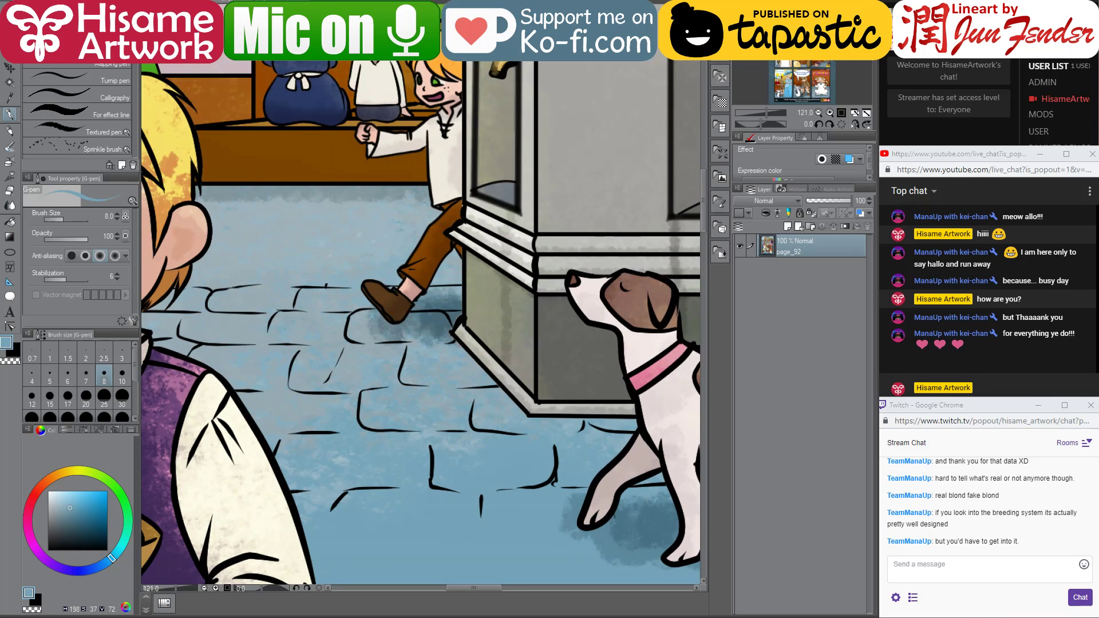
key("ctrl+Tab")
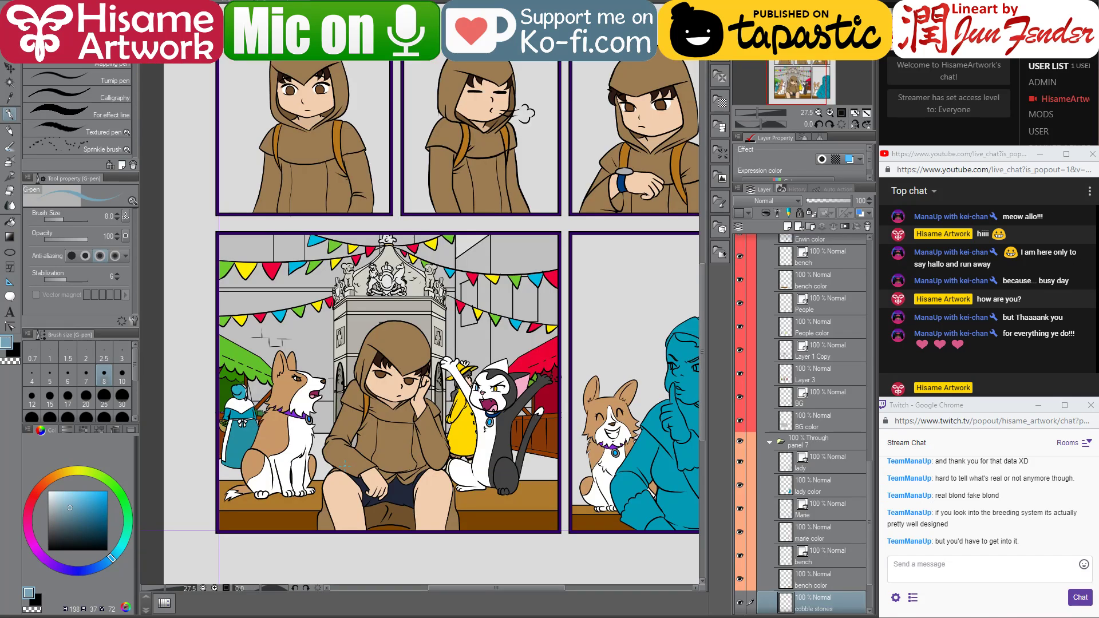
- Enlarge the G-pen to 700 and paint the pavement blue across the ground behind the bench characters in the fountain panel
key("bracketright")
key("bracketright")
key("bracketright")
key("bracketright")
key("bracketright")
key("bracketright")
key("bracketright")
key("bracketright")
key("bracketright")
key("bracketright")
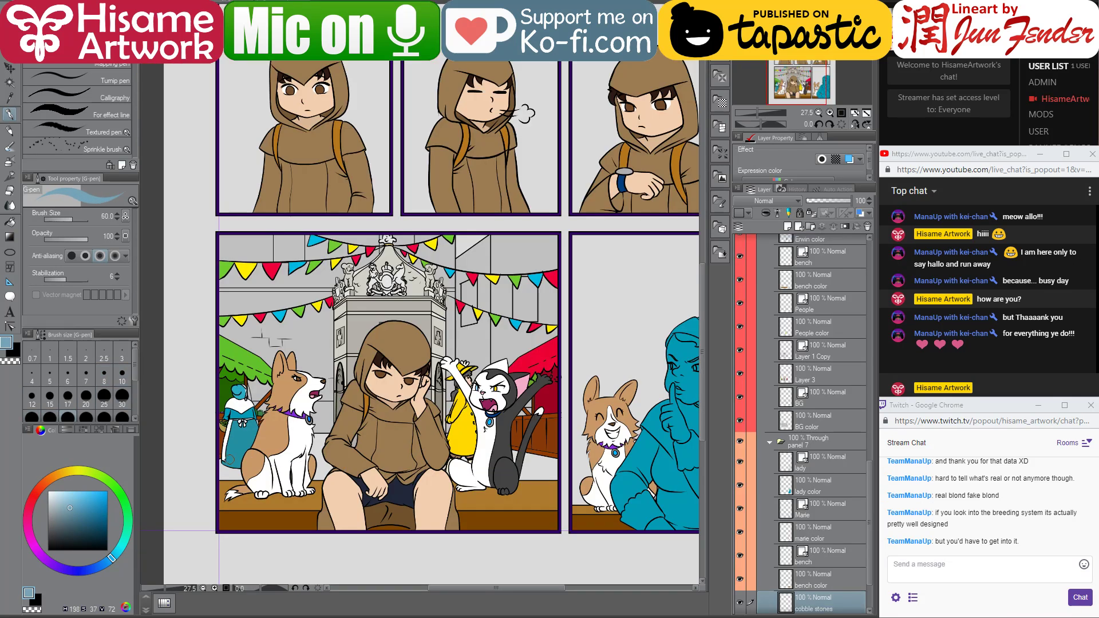
key("bracketright")
key("bracketright")
key("bracketright")
key("bracketright")
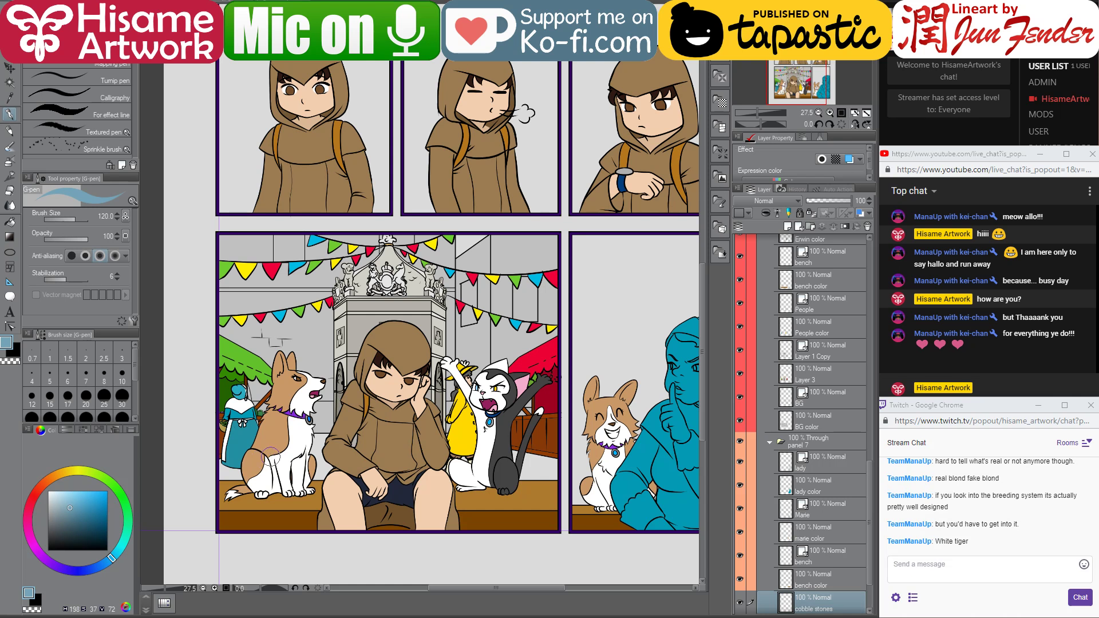
mouse_move(271, 457)
left_mouse_down()
mouse_move(344, 452)
mouse_move(309, 452)
left_mouse_up()
left_click_drag(235, 452, 518, 463)
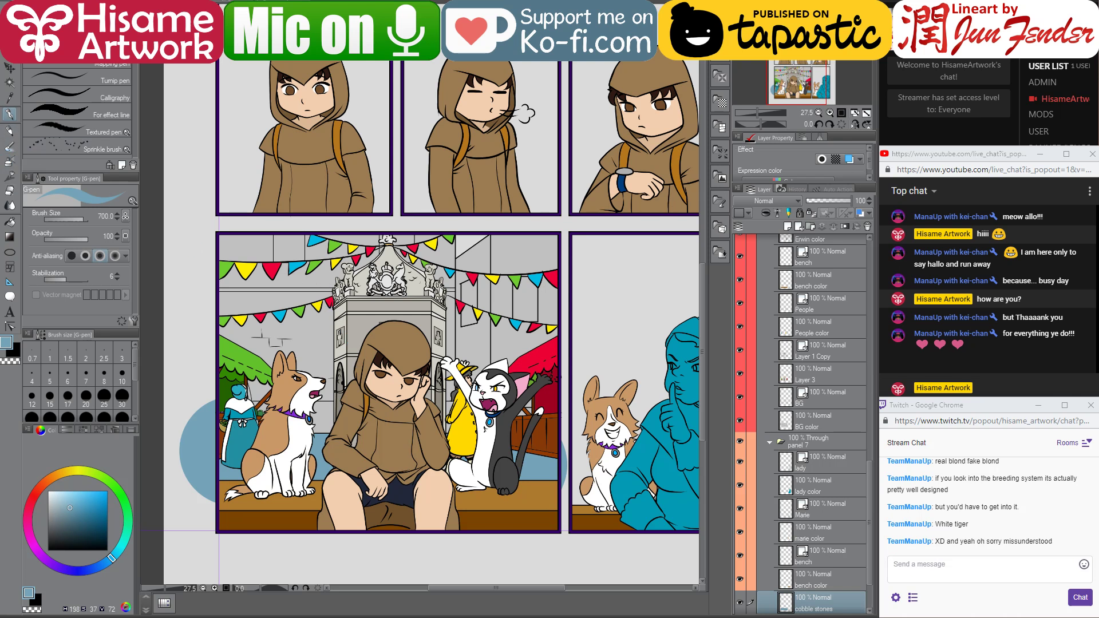
- Select the panel 7 folder and make a rectangular selection along the fountain panel's frame
left_click(813, 441)
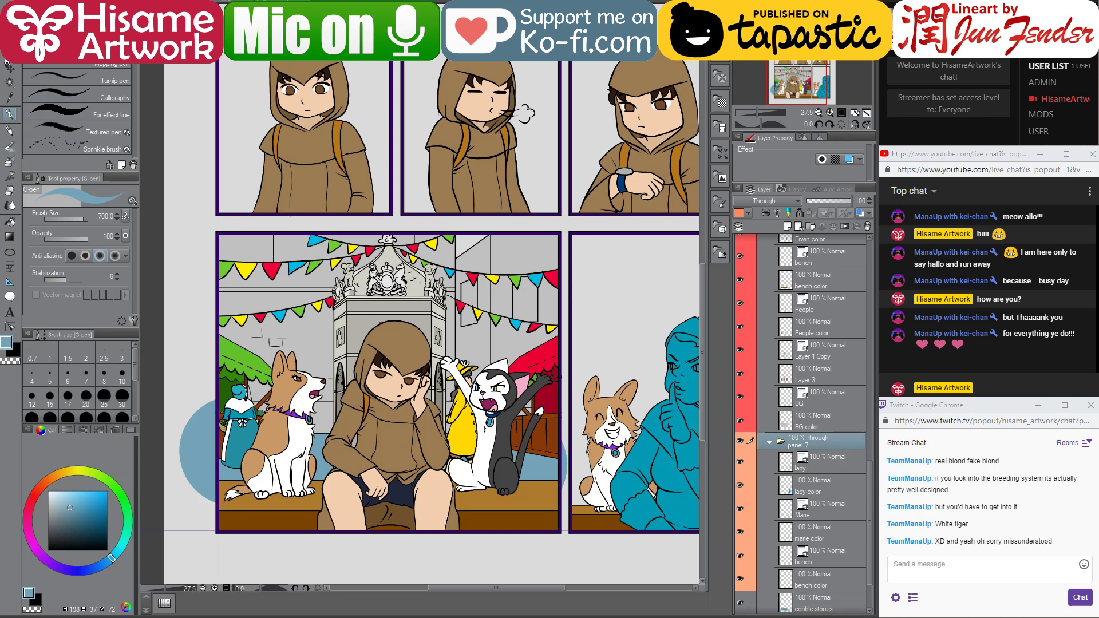
left_click(10, 82)
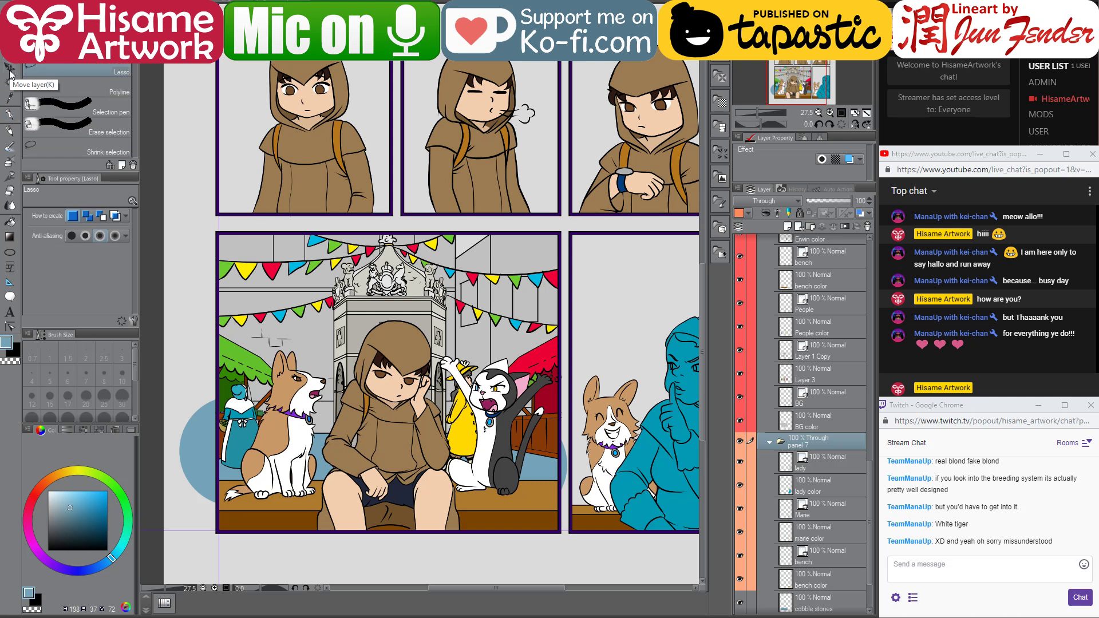
left_click(77, 52)
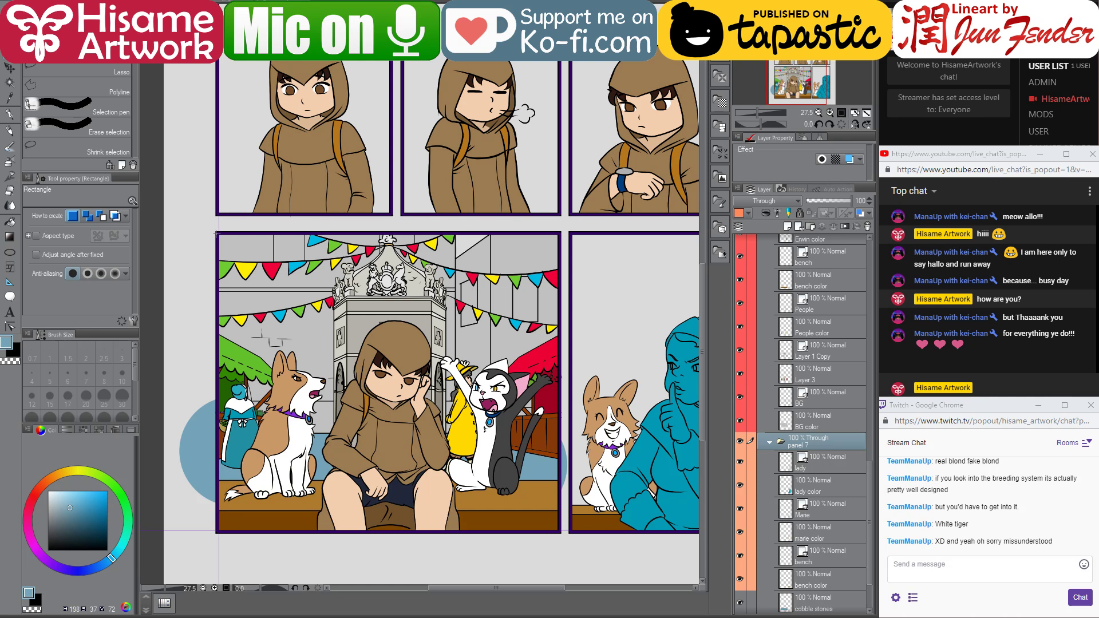
left_click_drag(216, 233, 560, 532)
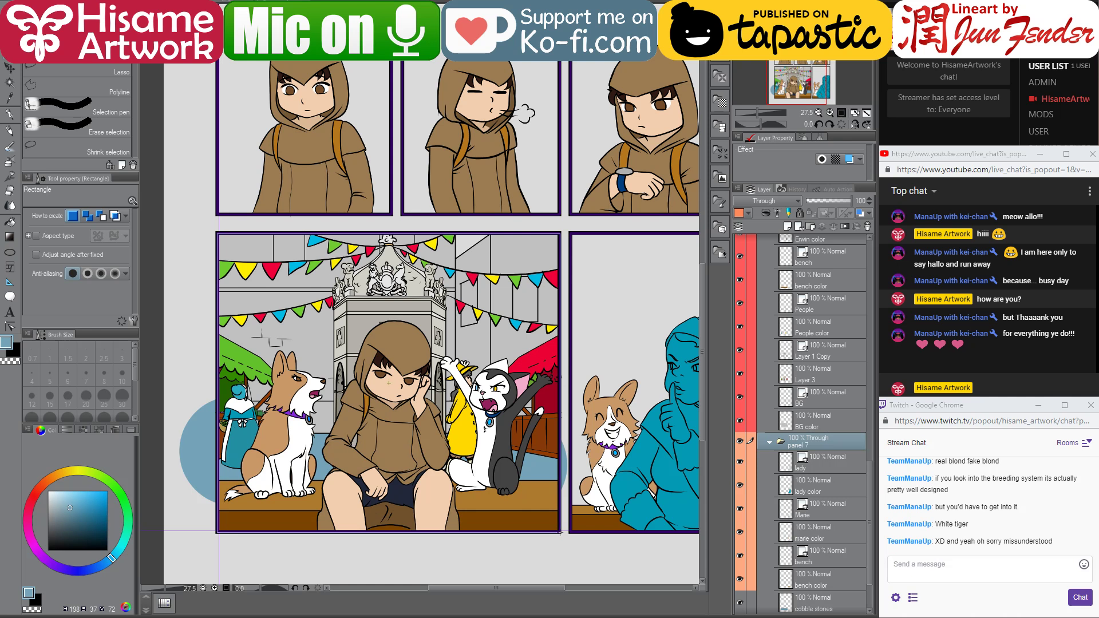
left_click_drag(559, 532, 559, 532)
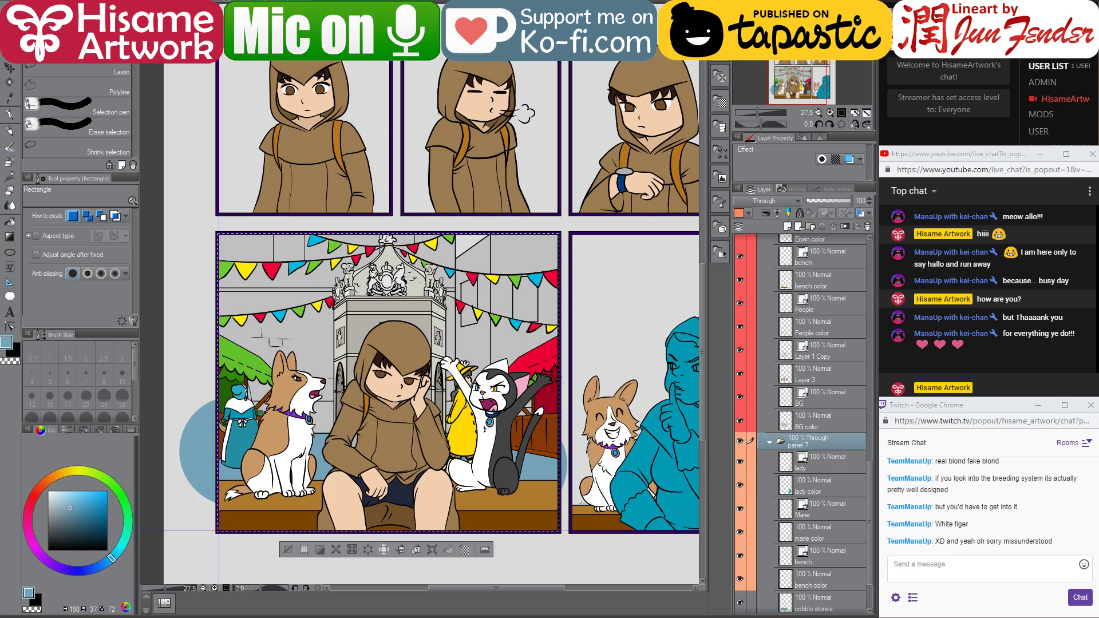
- Undo the mask tried on the panel 7 folder and mask the panel 6 folder with the rectangular selection instead
left_click(845, 228)
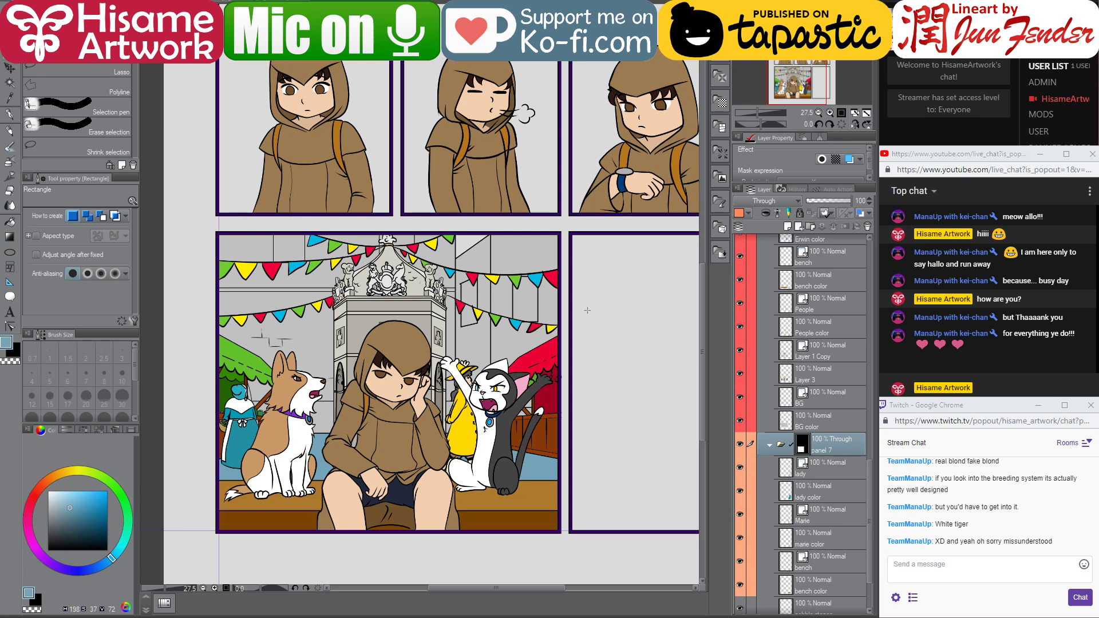
key("ctrl+z")
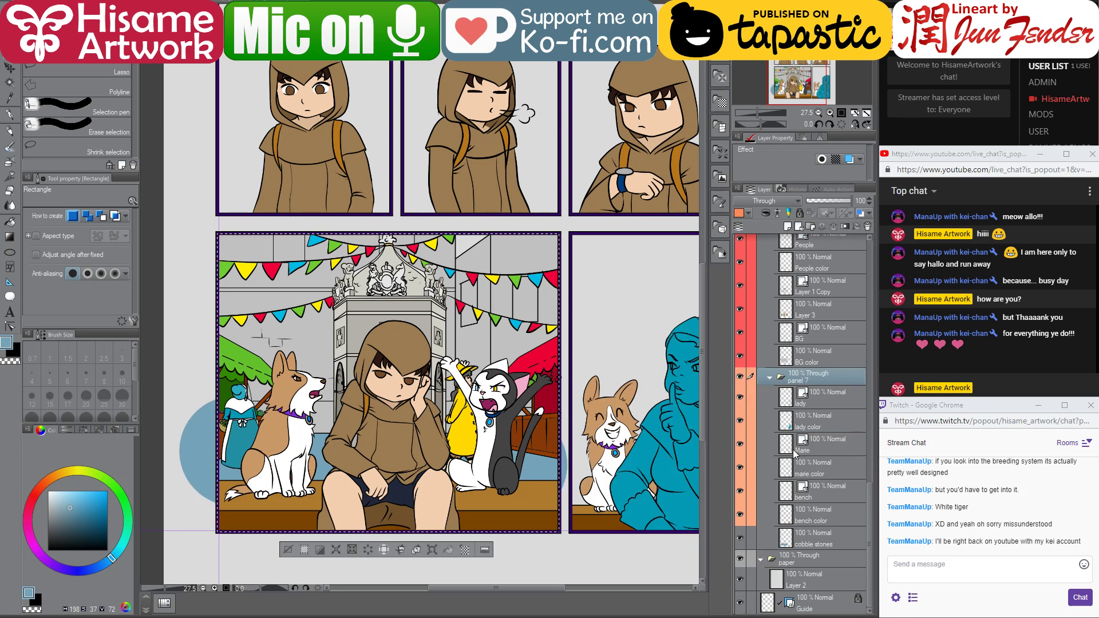
scroll(794, 453, "up", 10)
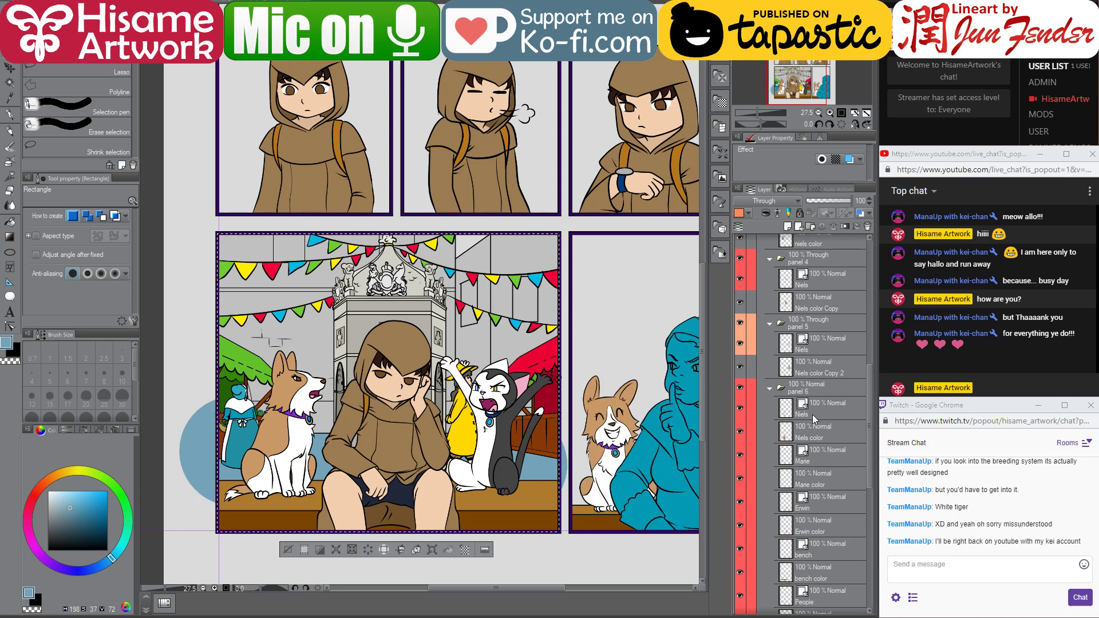
left_click(819, 389)
left_click(845, 227)
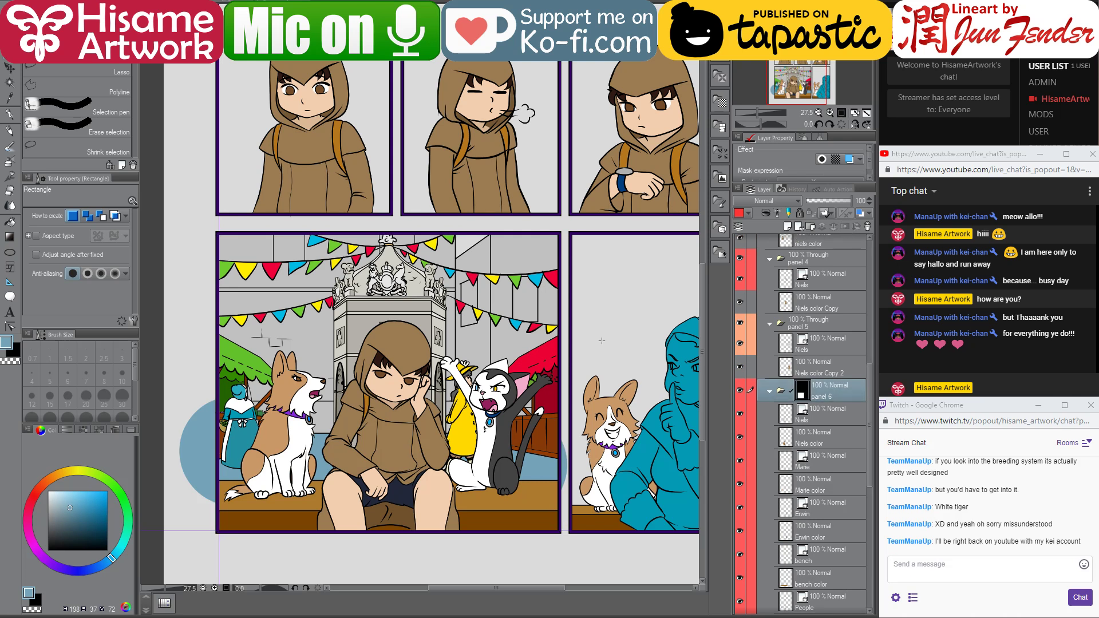
left_click(740, 391)
left_click(741, 390)
- Pick the "cobble stones" layer from its blue paint and move it into the panel 6 folder, directly below "BG color"
left_click(9, 66)
scroll(826, 522, "down", 3)
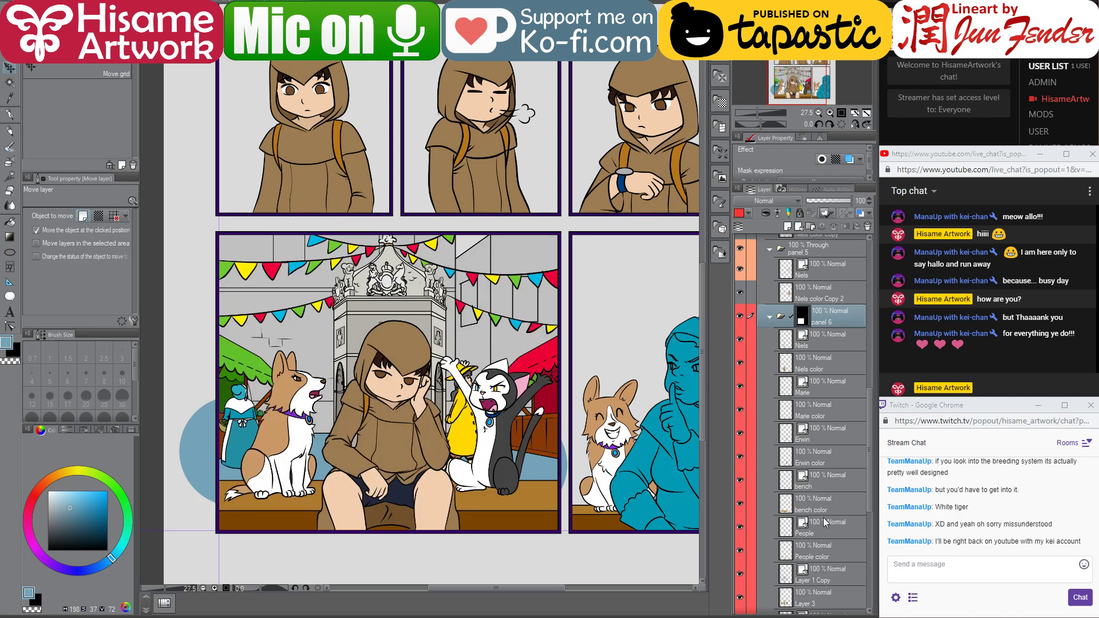
scroll(826, 522, "down", 3)
key("o")
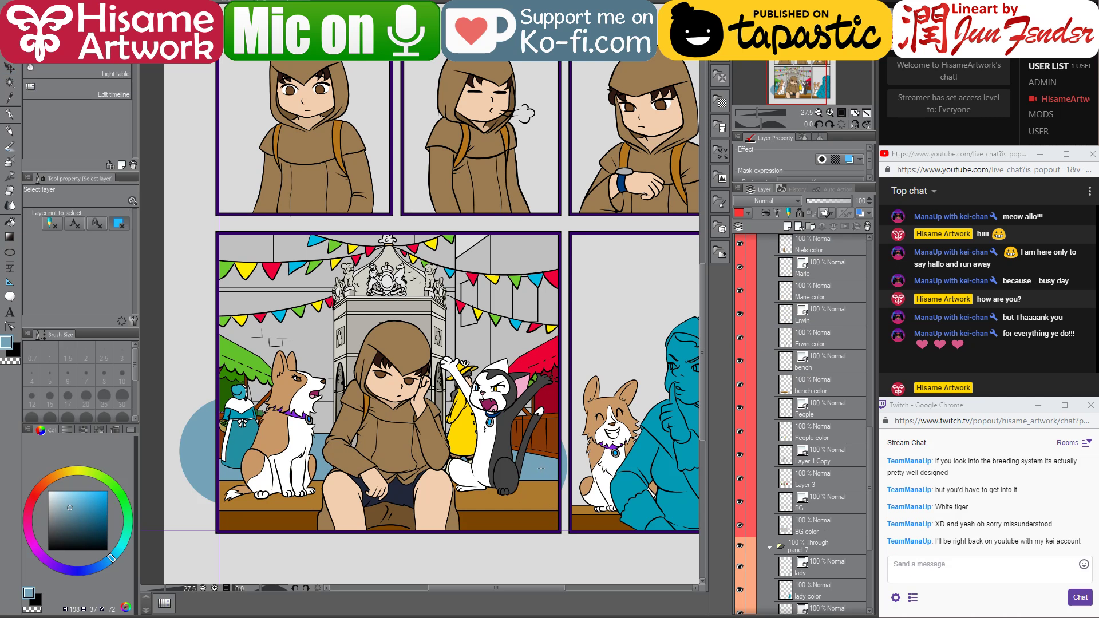
left_click(541, 468)
scroll(829, 530, "down", 5)
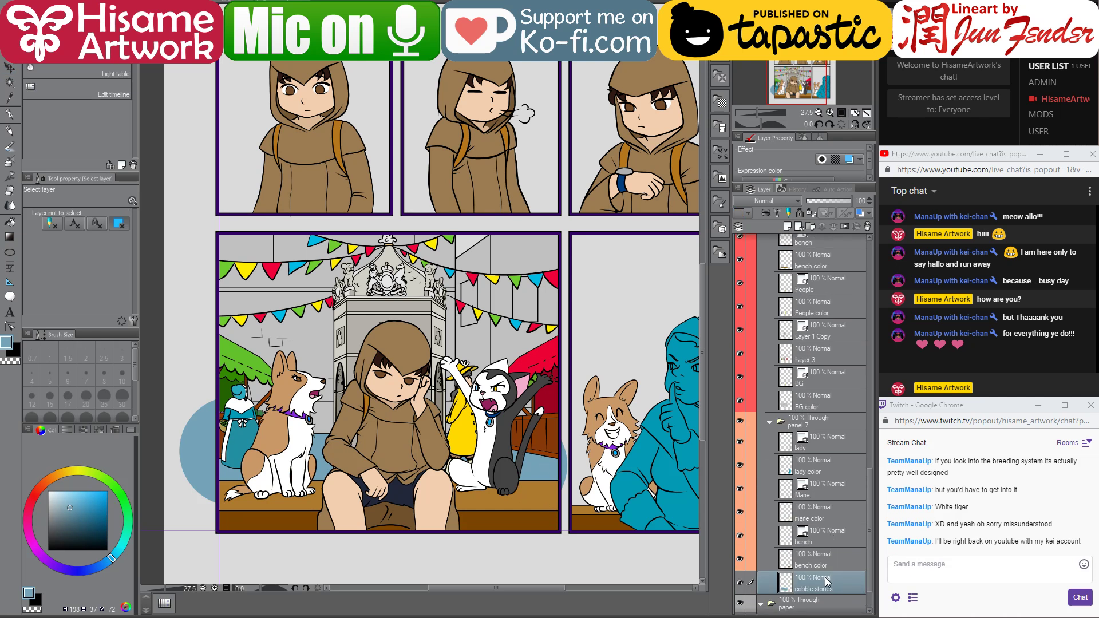
left_click_drag(825, 577, 836, 406)
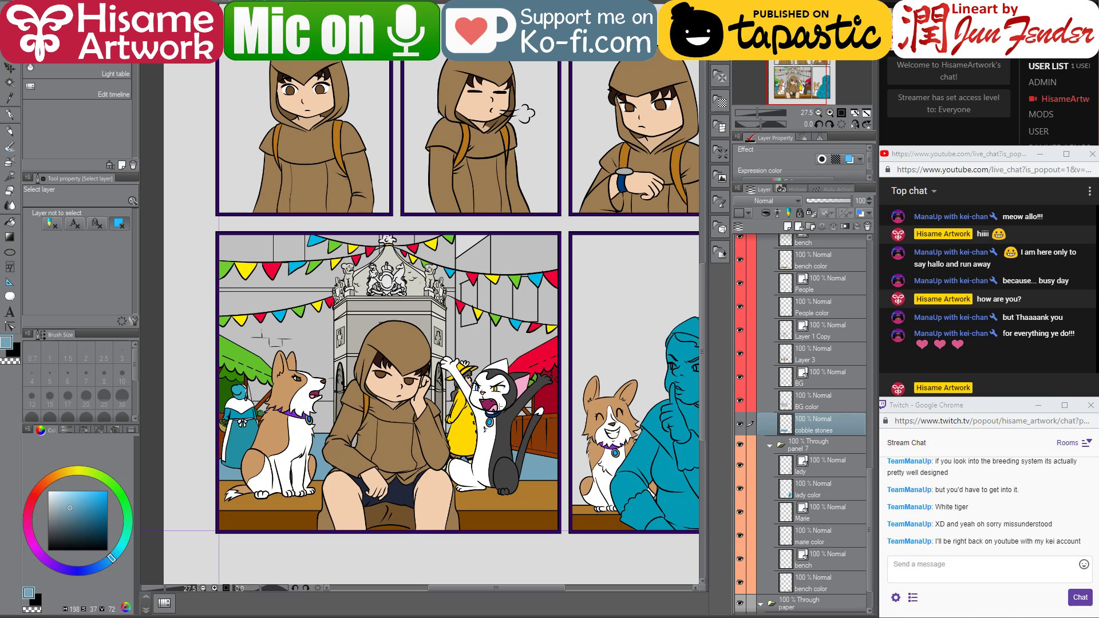
- Examine the two bottom panels on the page and the layer stack of the panel 6 folder
scroll(388, 393, "down", 3)
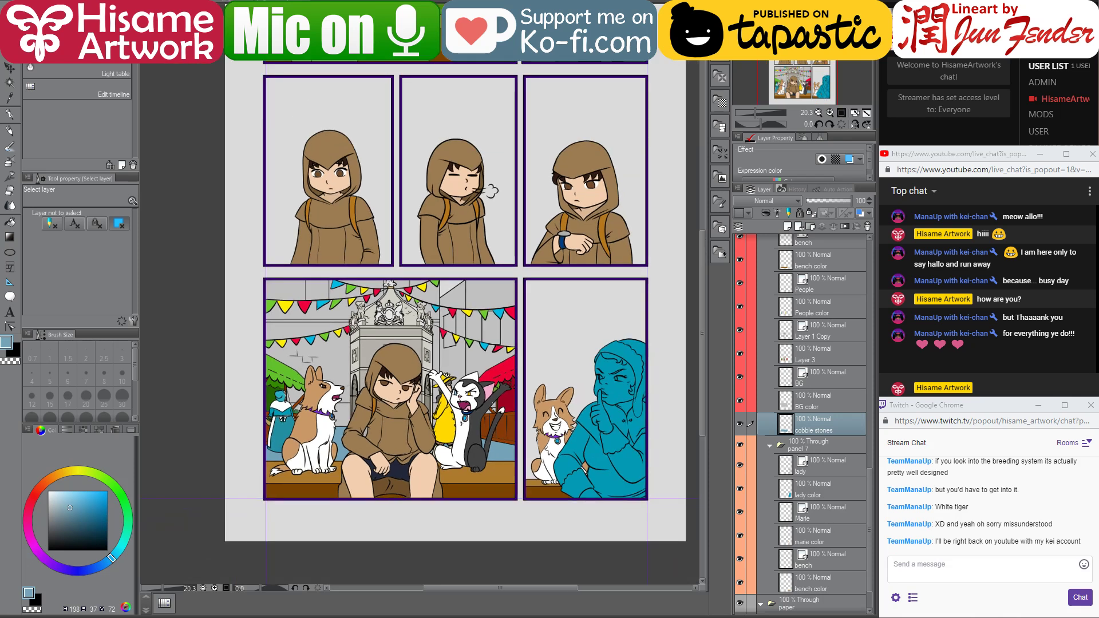
scroll(388, 393, "up", 3)
scroll(625, 412, "up", 1)
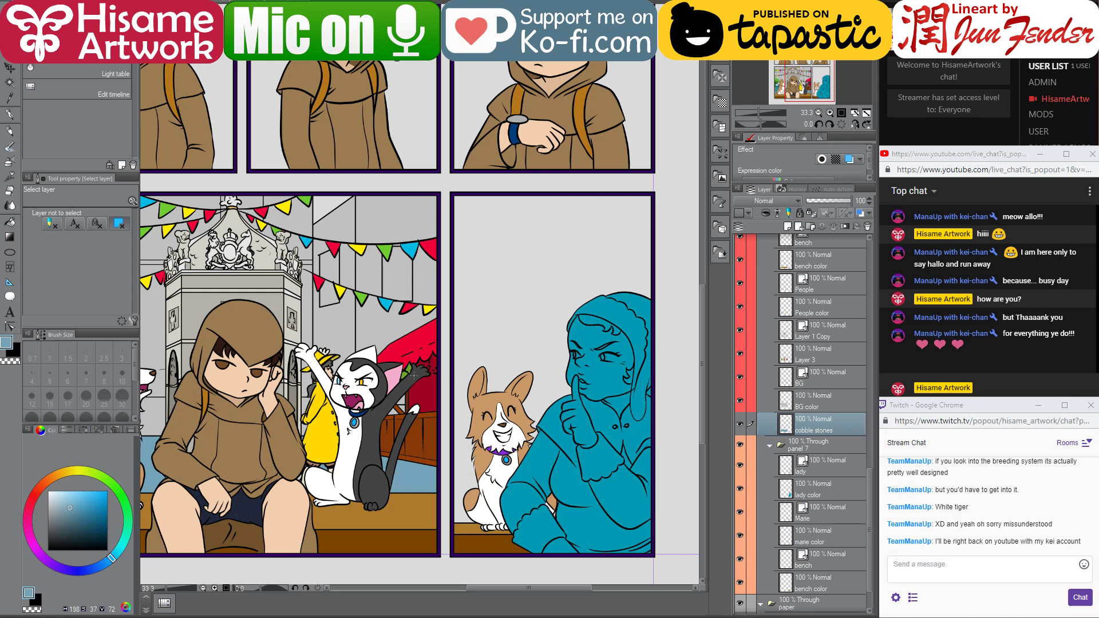
left_click_drag(408, 380, 542, 388)
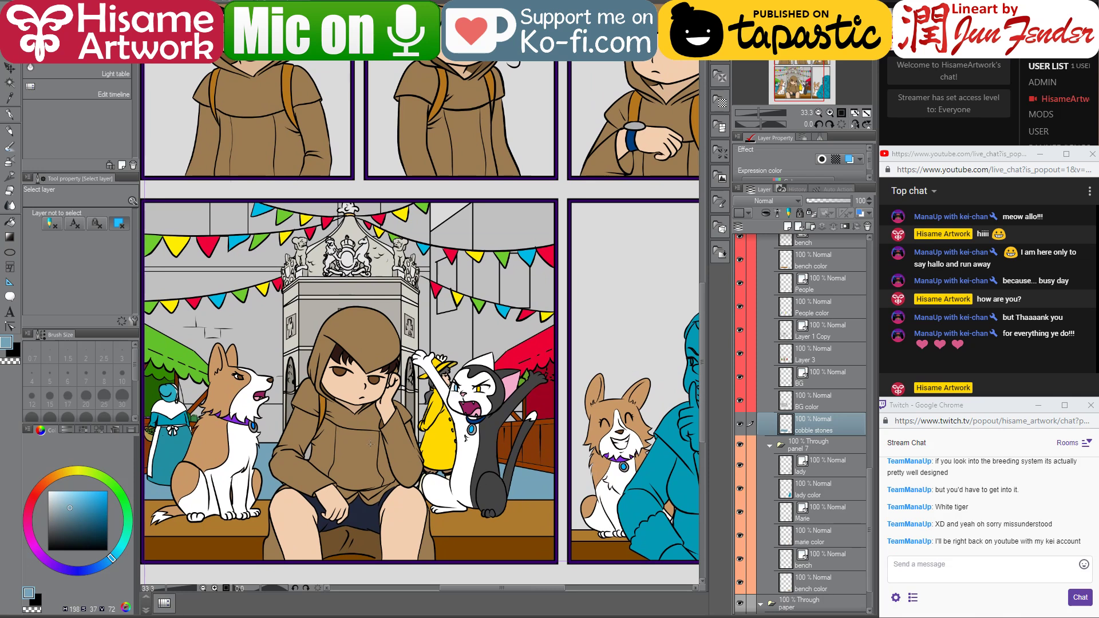
scroll(370, 445, "down", 2)
left_click_drag(513, 420, 544, 418)
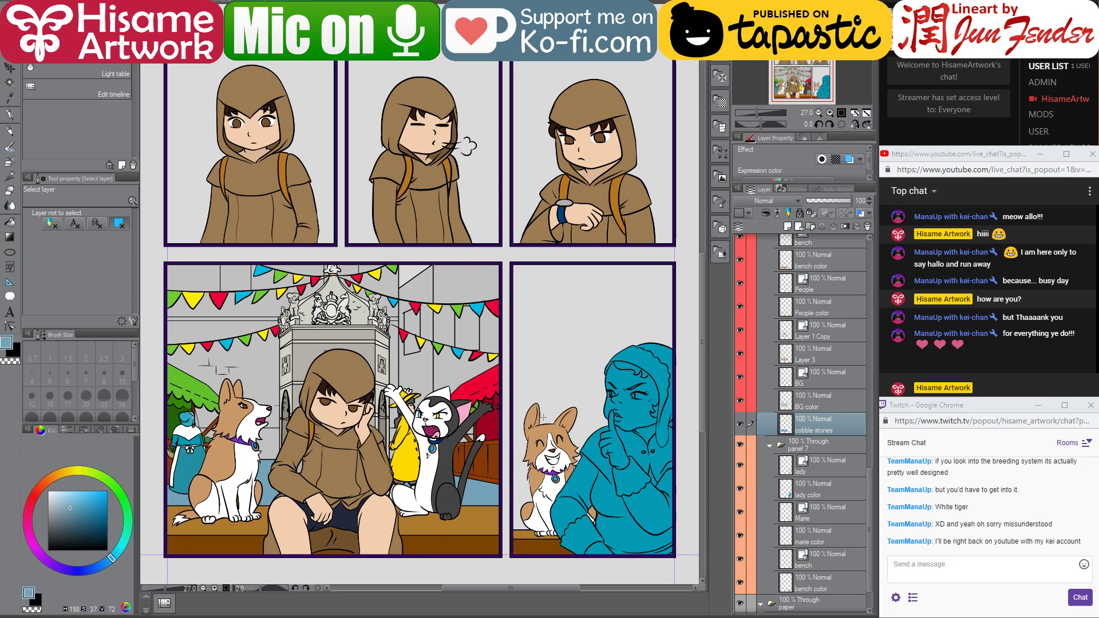
scroll(809, 465, "up", 2)
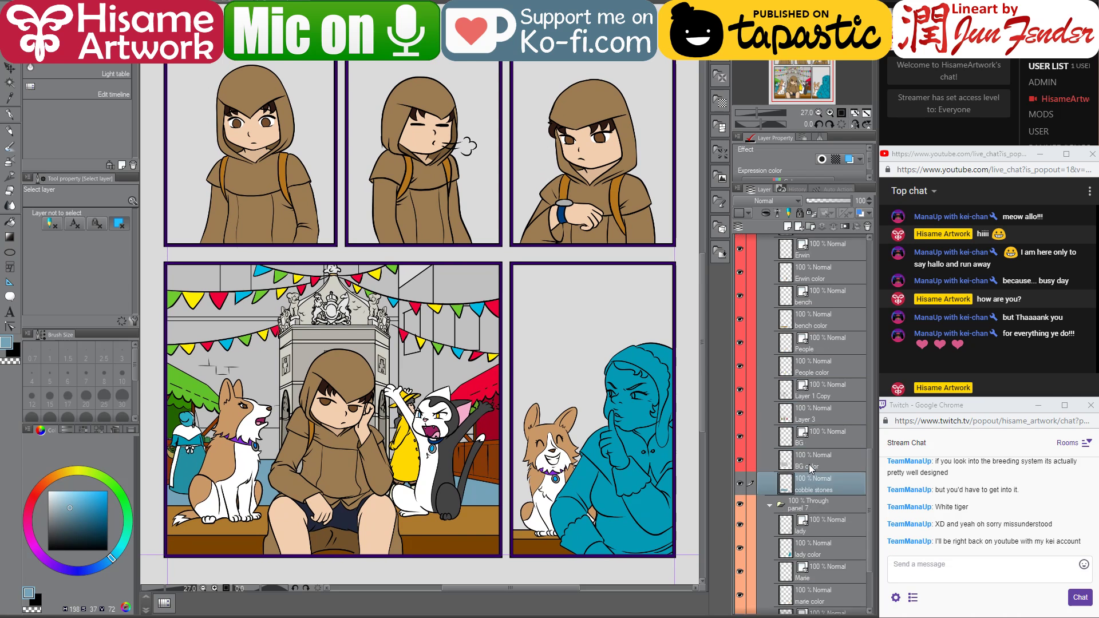
scroll(809, 465, "up", 2)
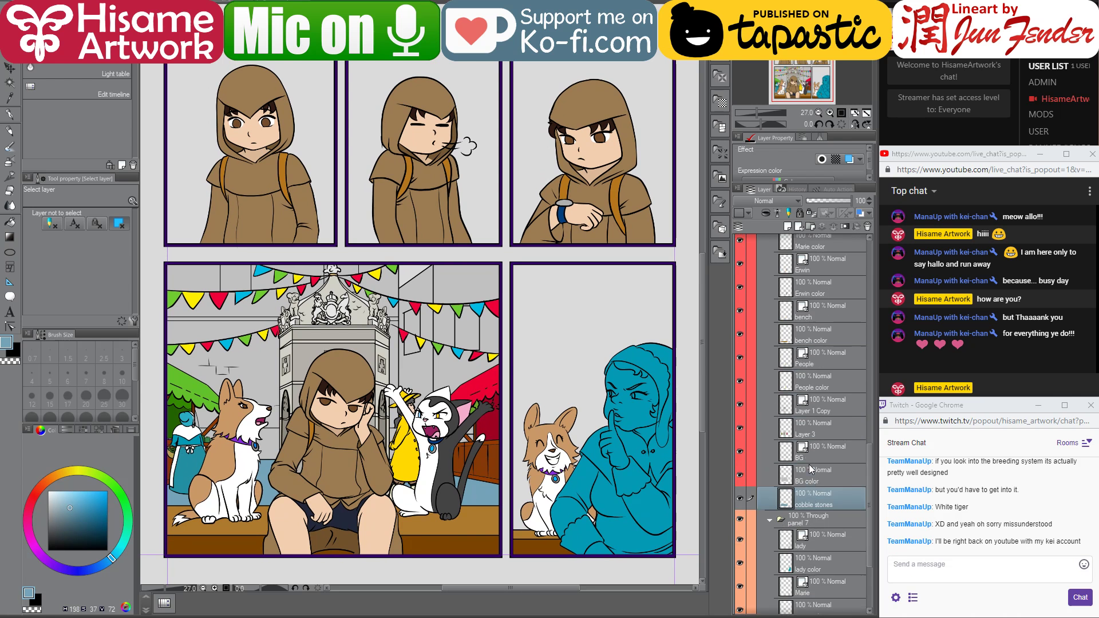
scroll(809, 465, "up", 2)
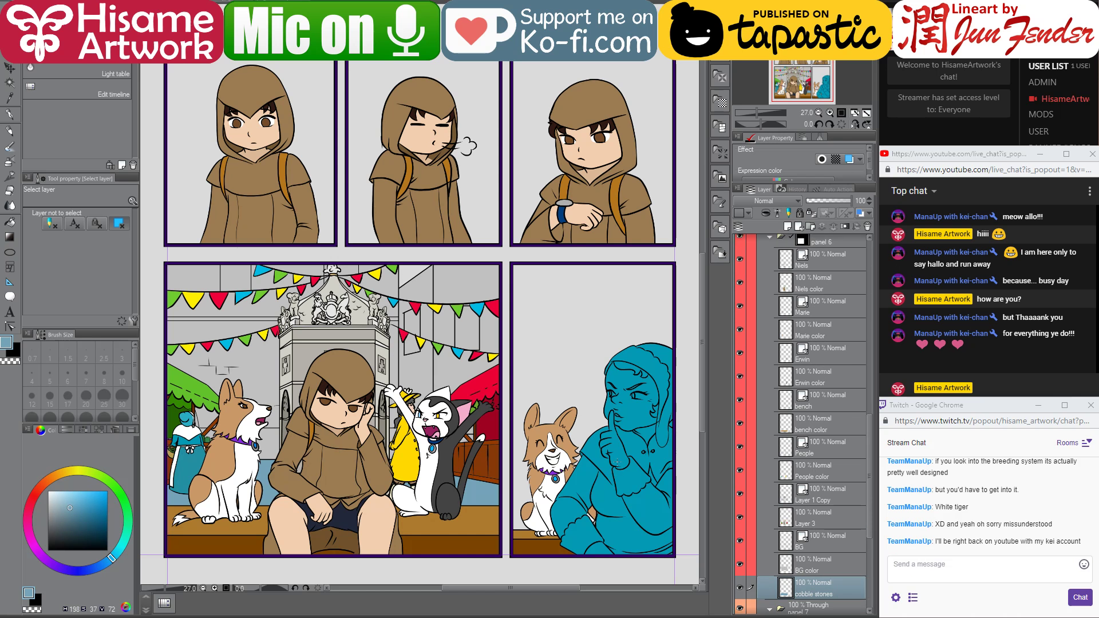
- Make the "lady color" layer in the panel 7 folder active and select its painted area
scroll(809, 515, "down", 2)
left_click(824, 602)
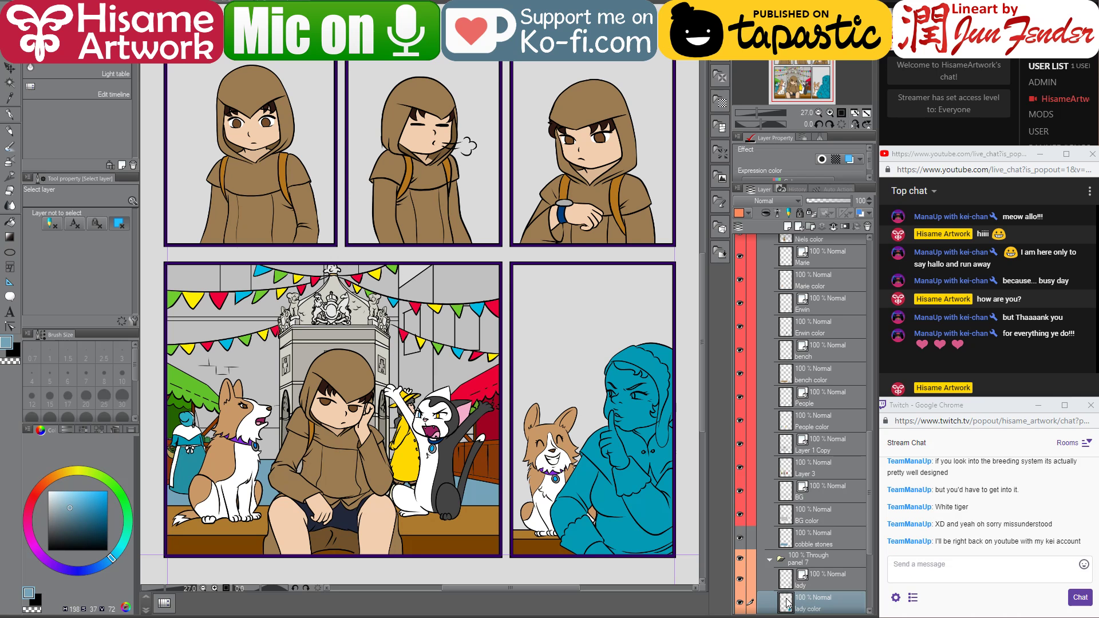
left_click(786, 603, "ctrl")
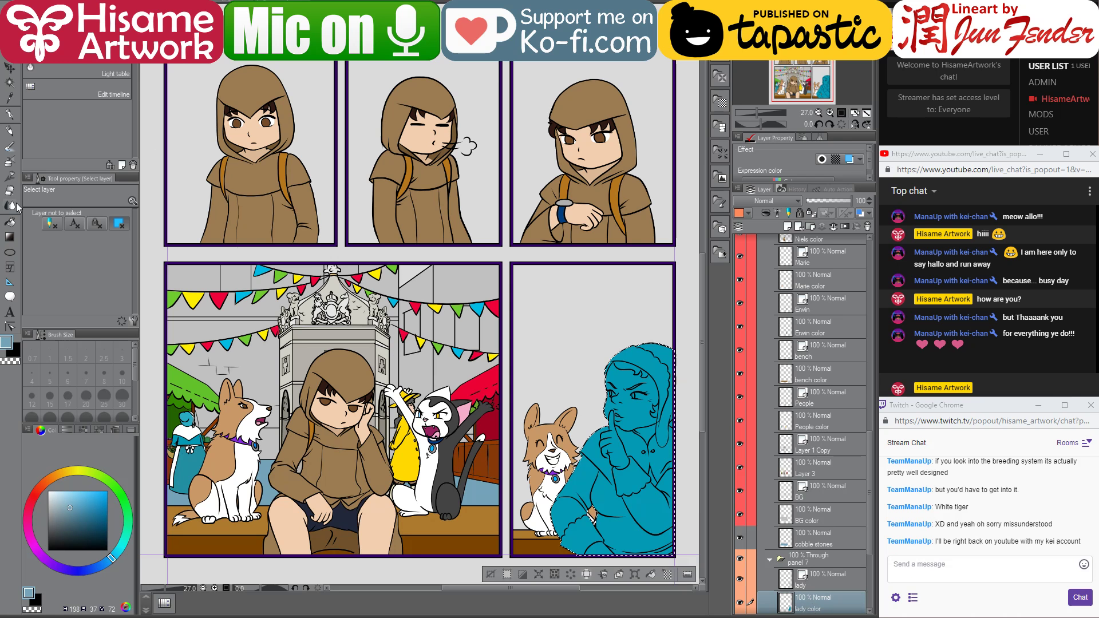
- Try to fill the panel 7 lady's dress with white using the Fill tool, and undo the fill
left_click(10, 222)
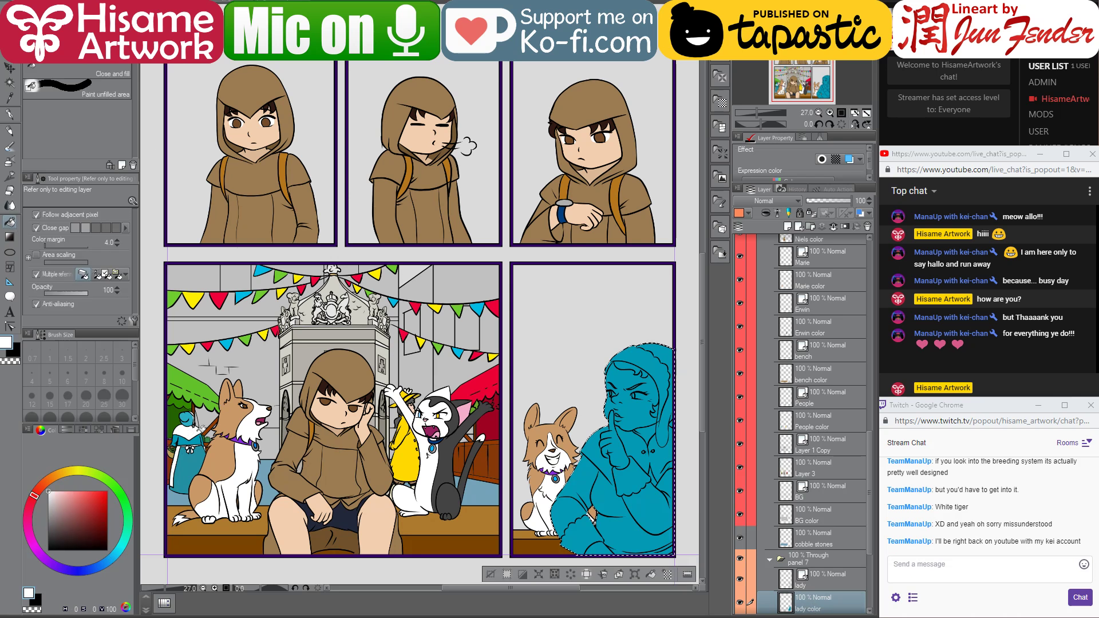
left_click(195, 432, "alt")
left_click(597, 444)
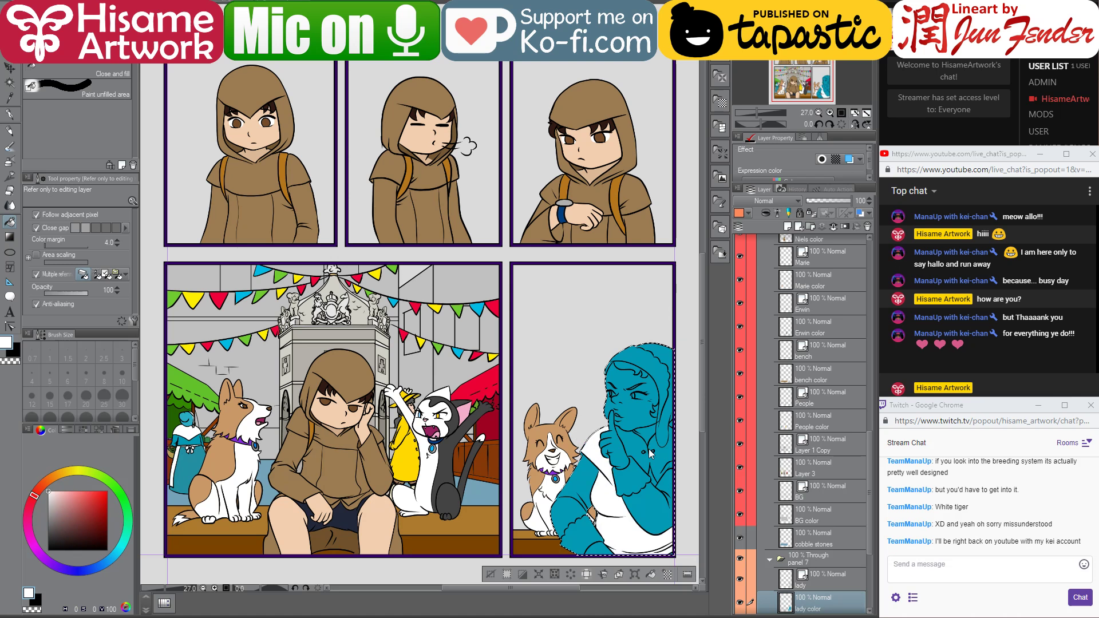
key("ctrl+z")
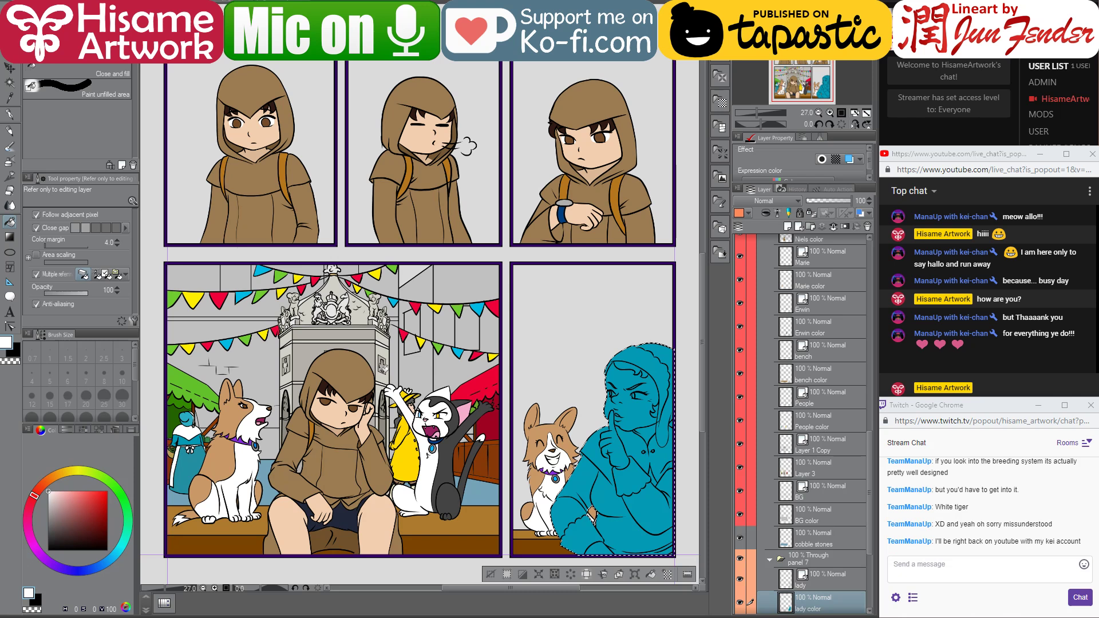
- Sample dark blue from the seated woman's dress on the page_92 reference and paint over the whole panel 7 lady with the G-pen
scroll(495, 420, "down", 4)
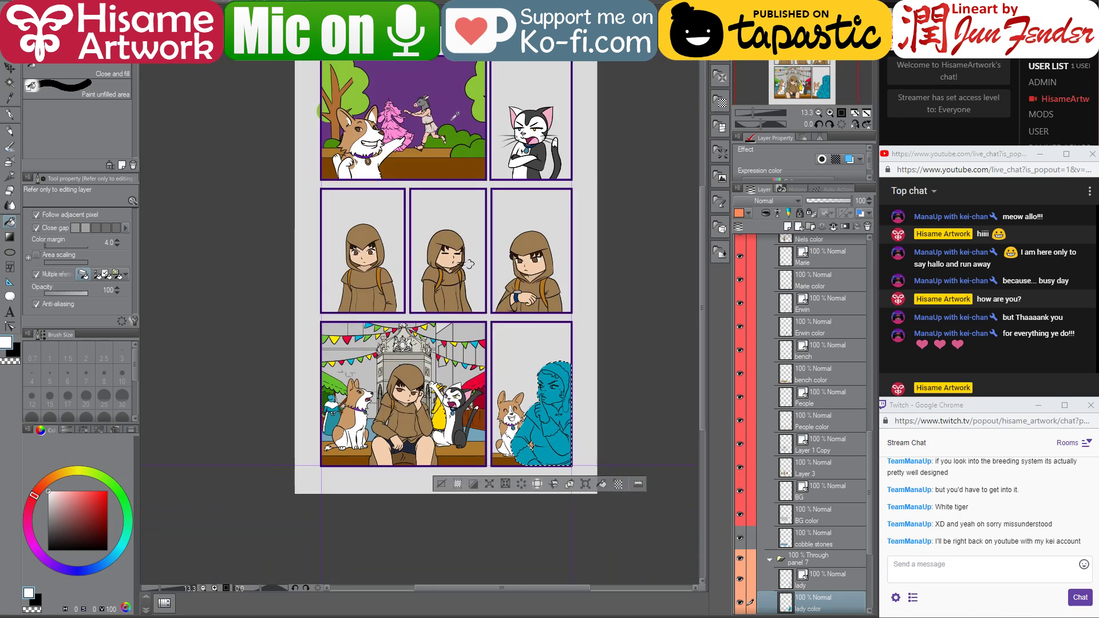
scroll(495, 421, "down", 1)
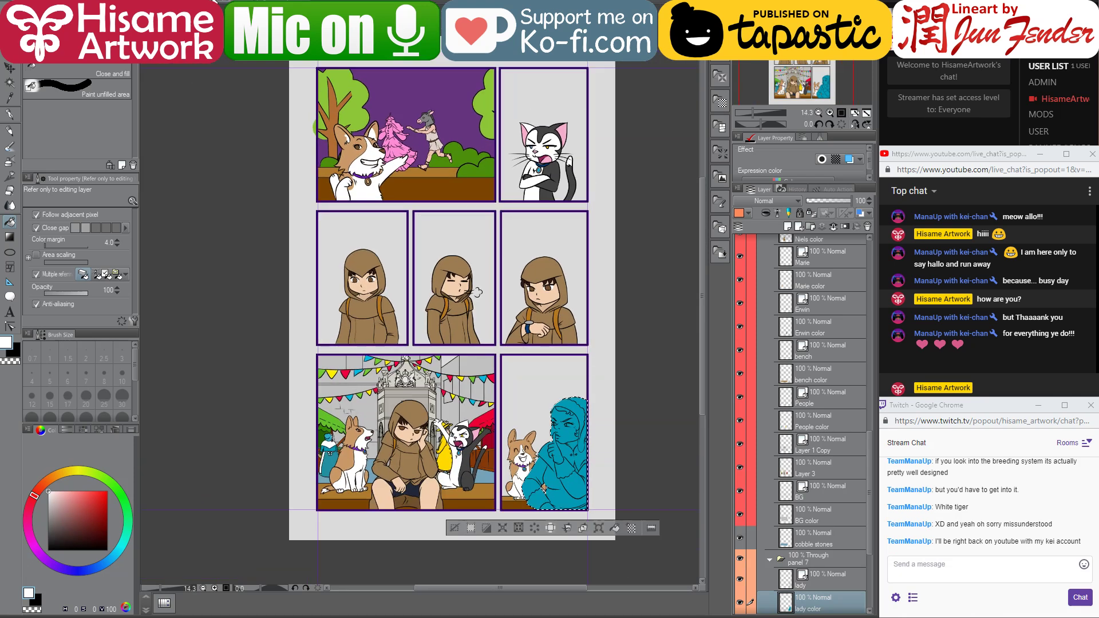
key("ctrl+Tab")
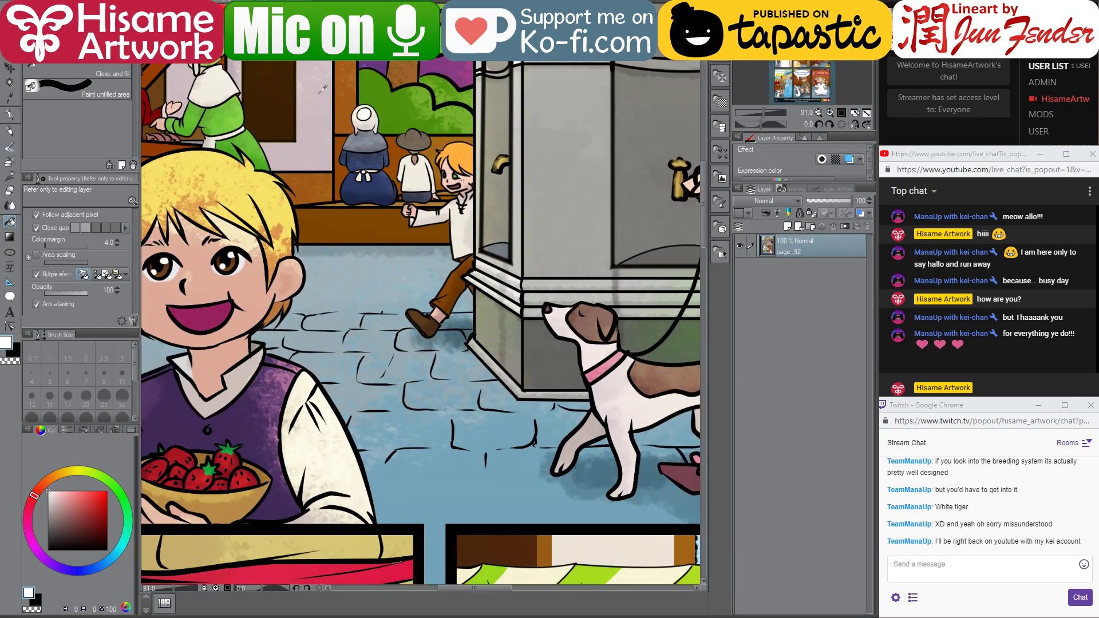
scroll(322, 88, "up", 3)
left_click(391, 129, "alt")
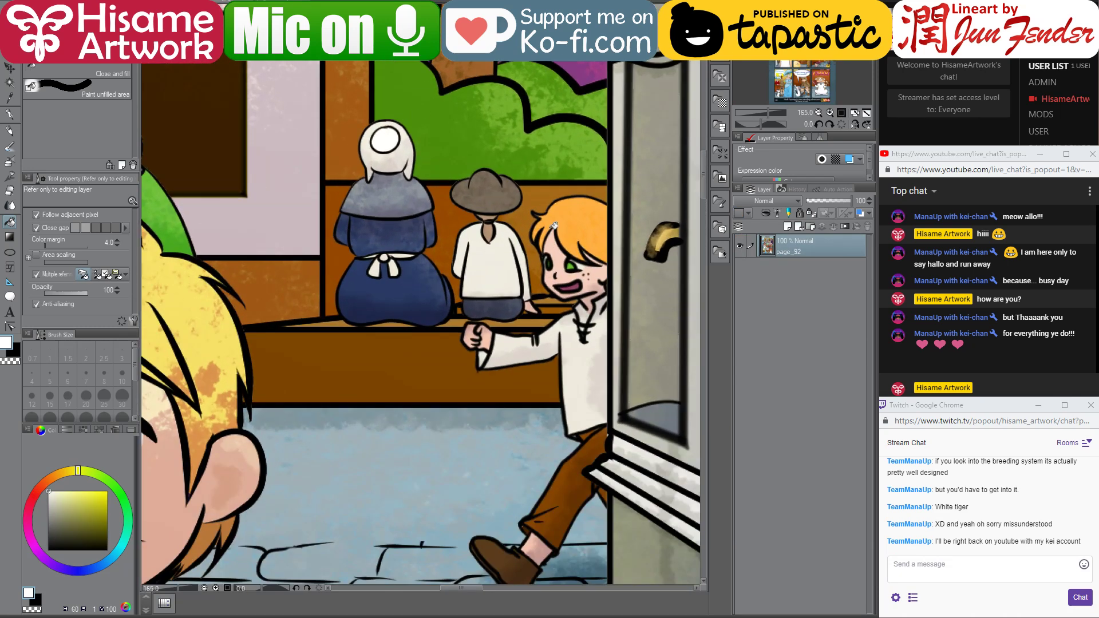
left_click(547, 250, "alt")
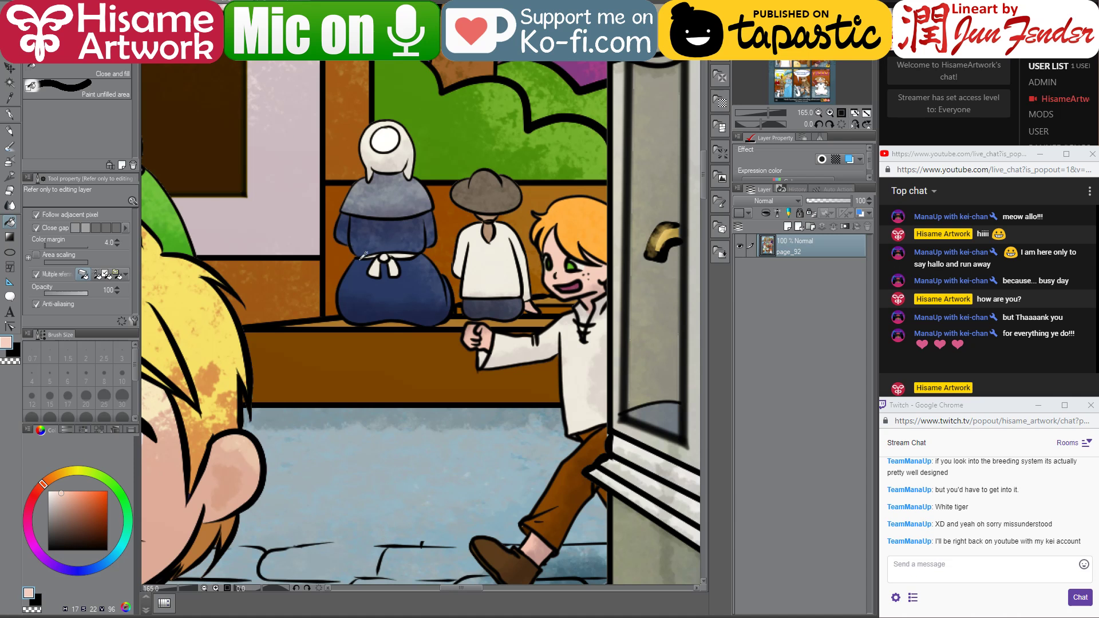
left_click(363, 281, "alt")
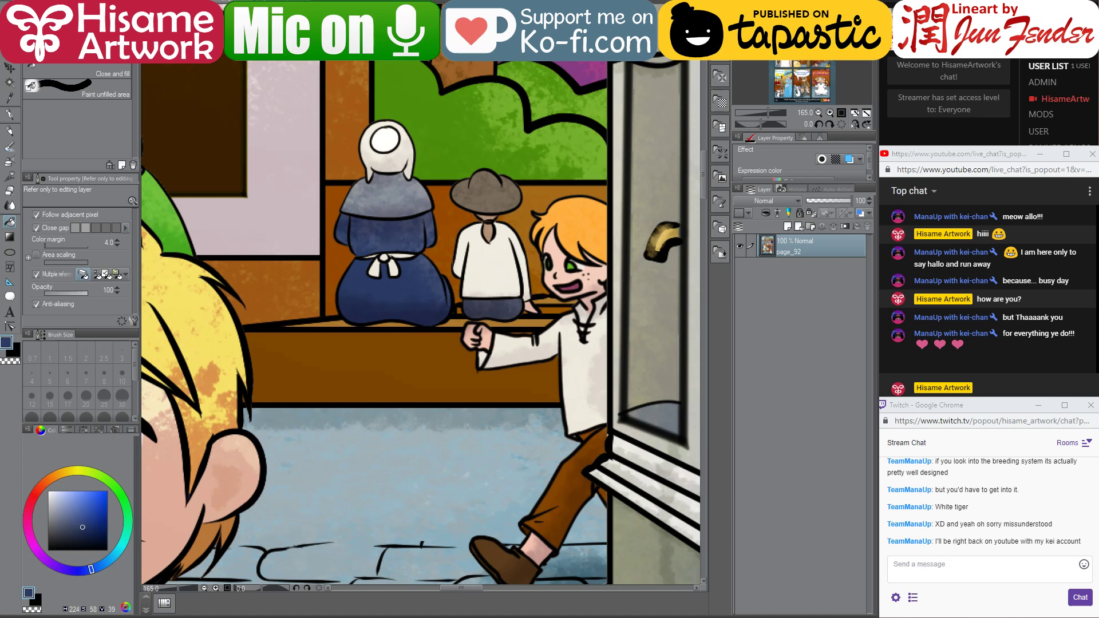
left_click(241, 4)
left_click(9, 114)
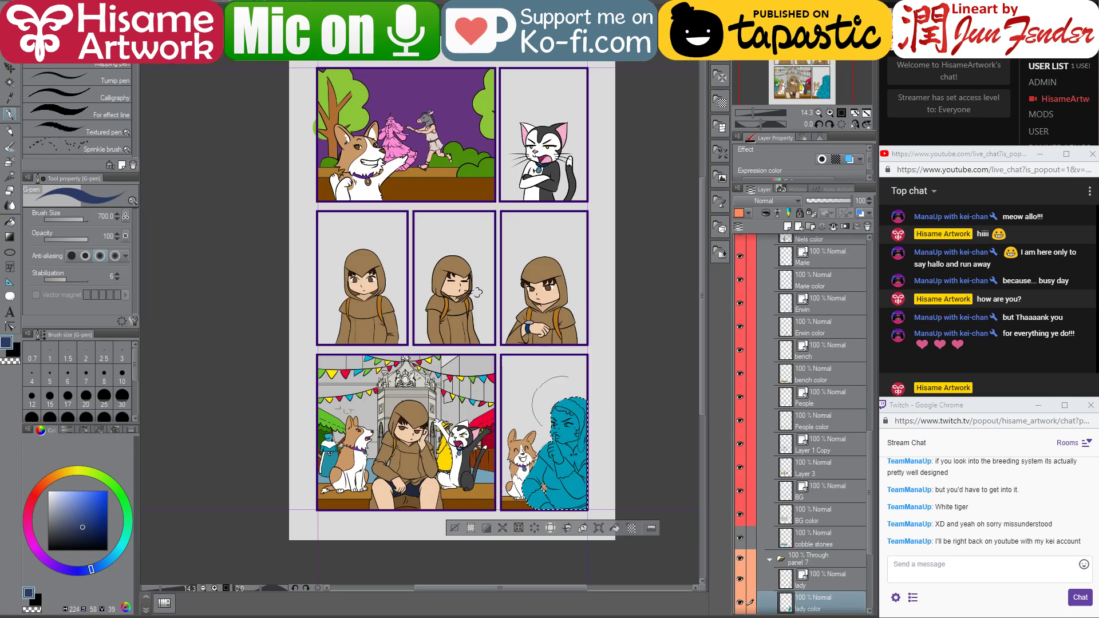
mouse_move(566, 404)
left_mouse_down()
mouse_move(537, 465)
mouse_move(578, 495)
left_mouse_up()
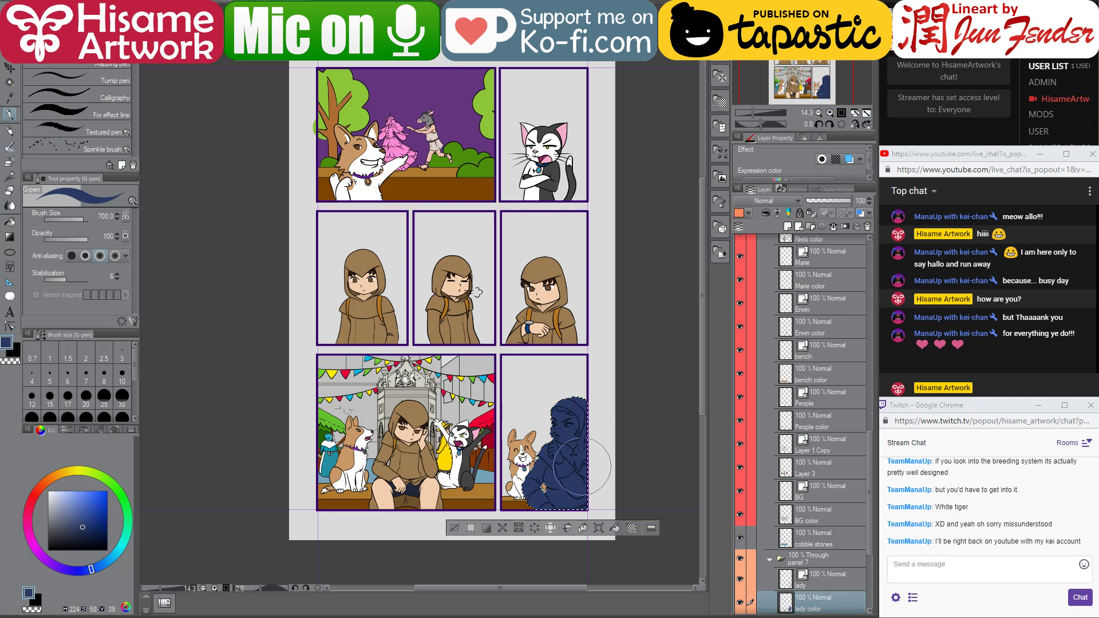
- Sample the red-haired boy's skin tone on page_92 and fill the panel 7 lady's face and raised hand with it
scroll(578, 476, "up", 5)
scroll(575, 487, "up", 2)
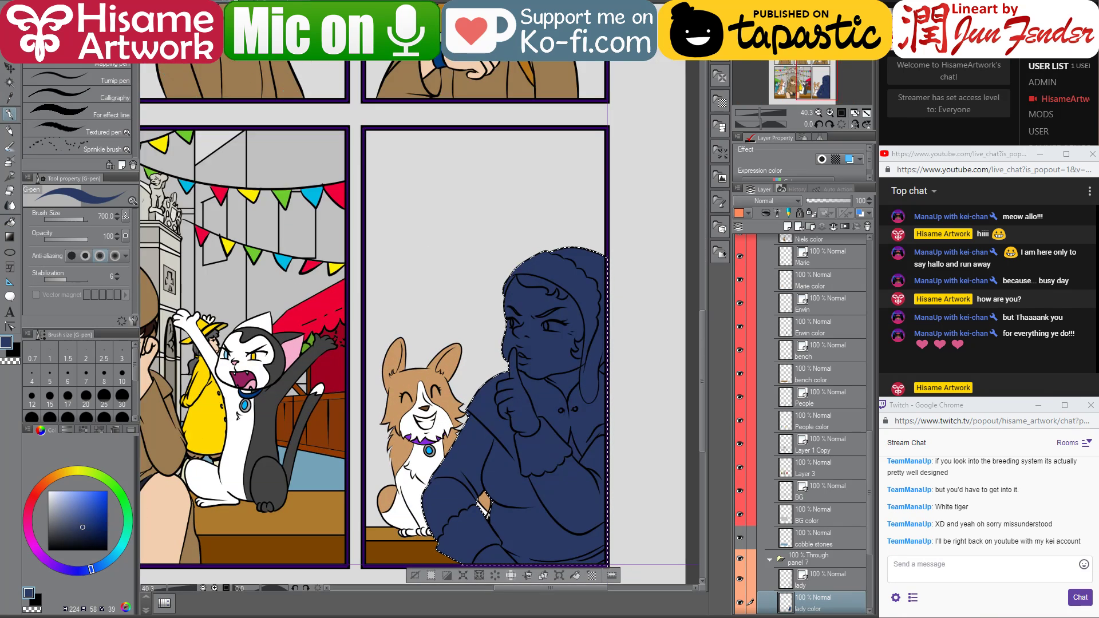
key("ctrl+Tab")
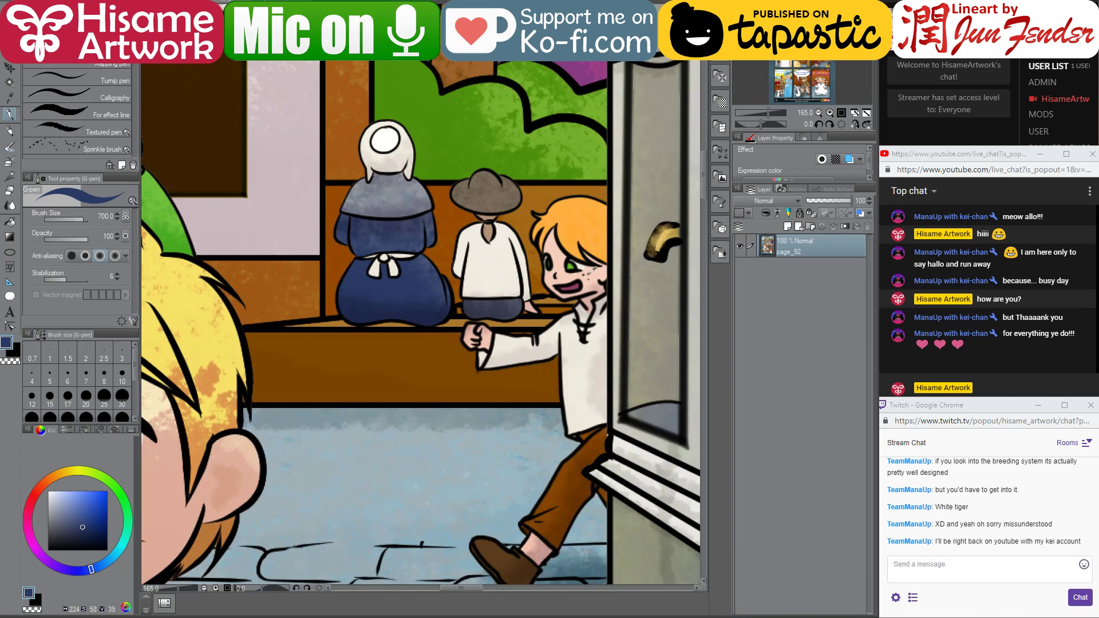
left_click(549, 242, "alt")
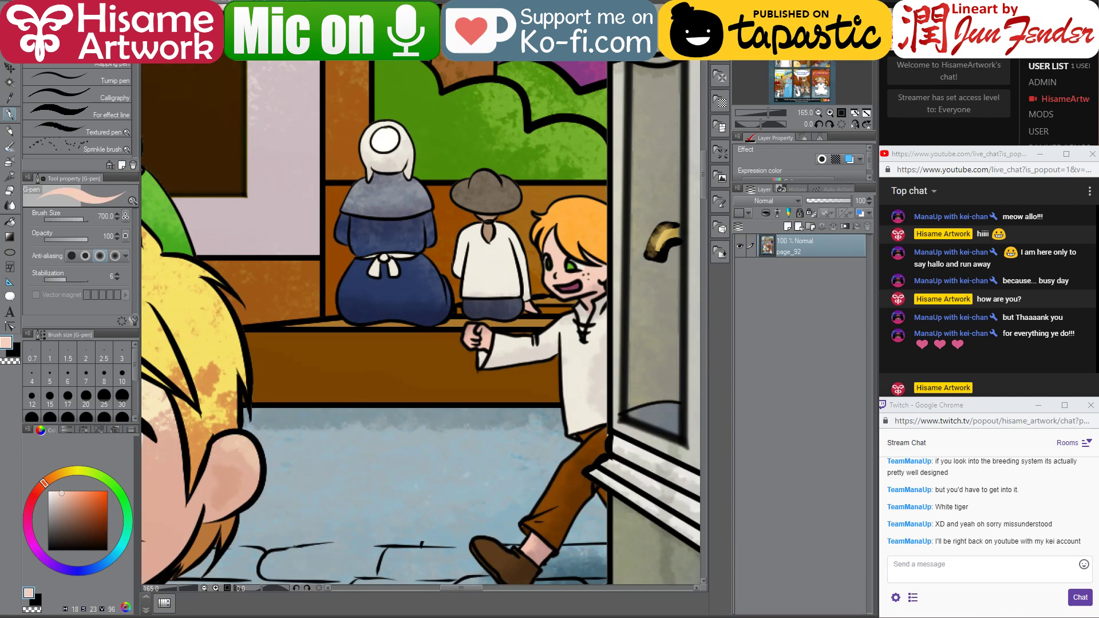
key("ctrl+Tab")
key("g")
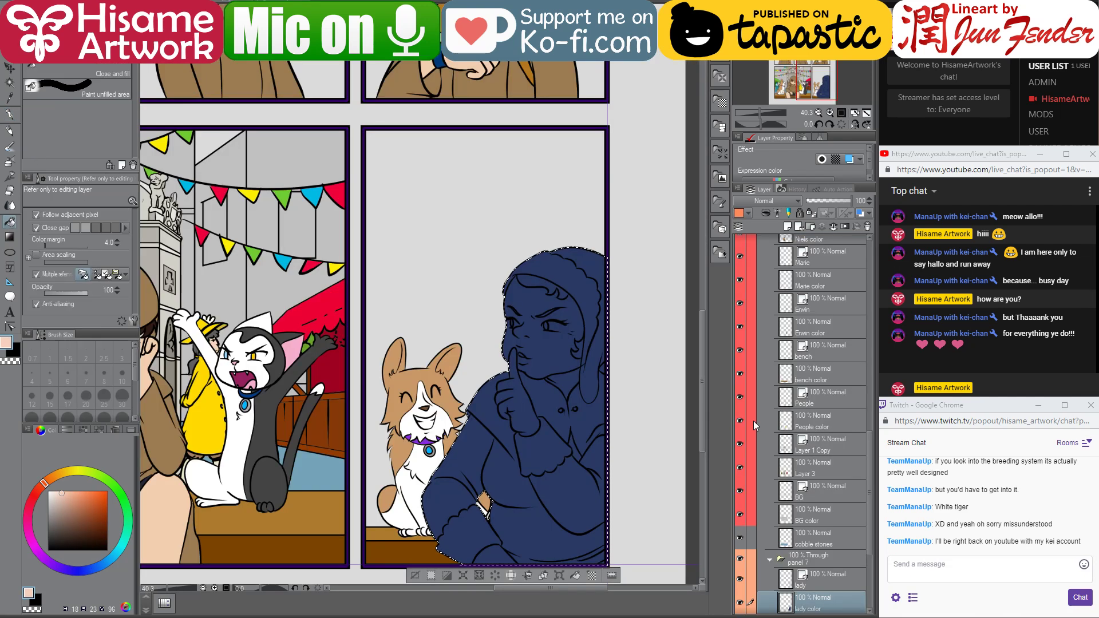
left_click(539, 357)
left_click(531, 408)
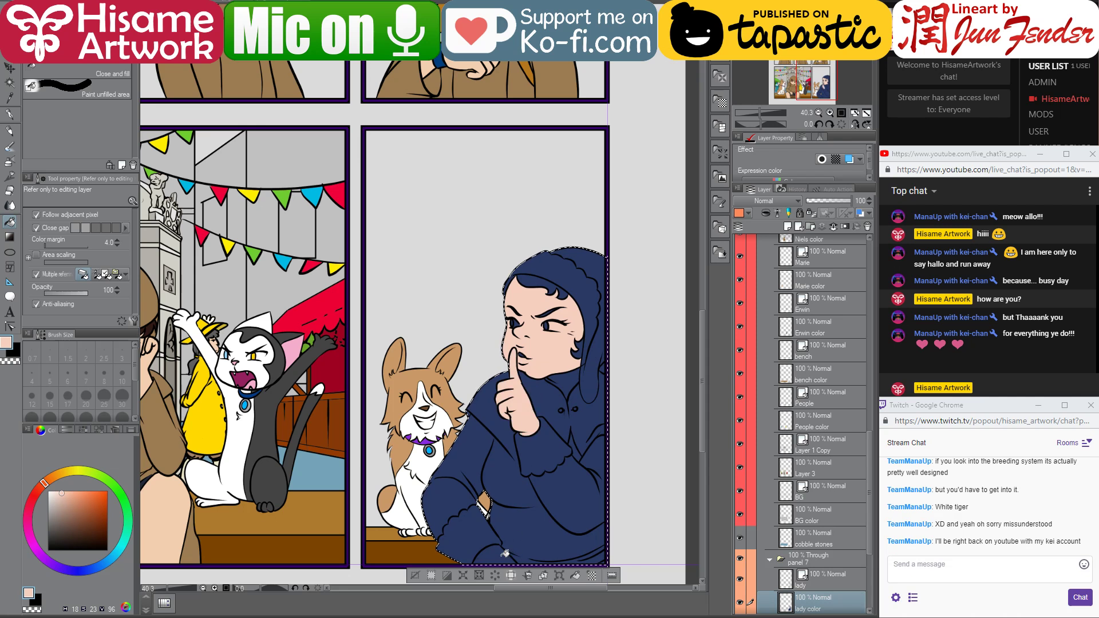
- Fill the panel 7 lady's neck with a slightly darker shade of her skin tone
scroll(561, 409, "up", 5)
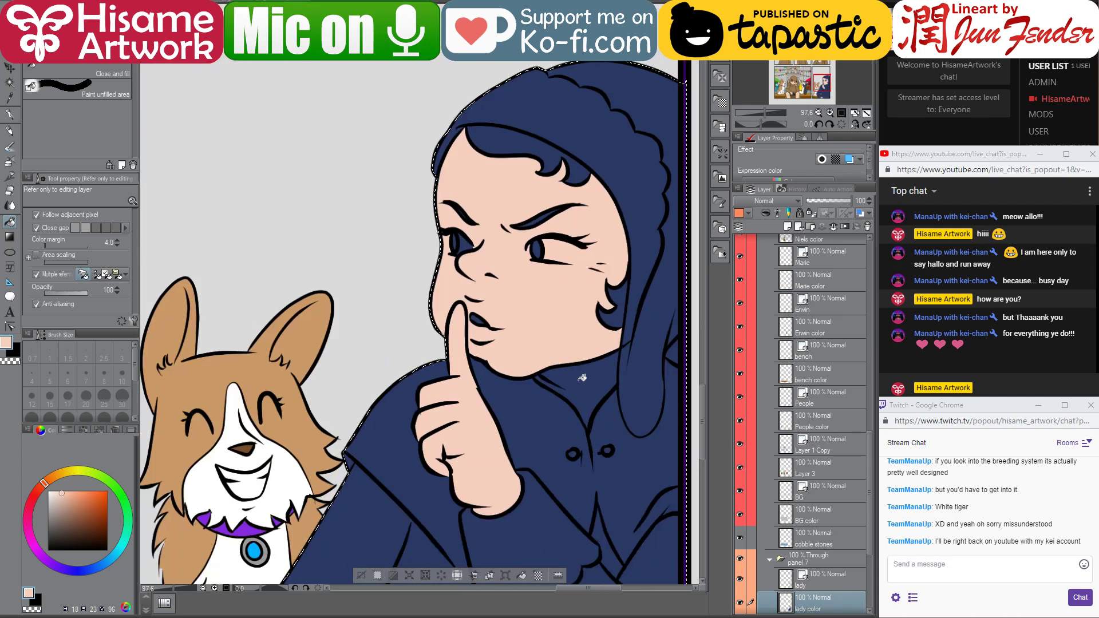
left_click(64, 501)
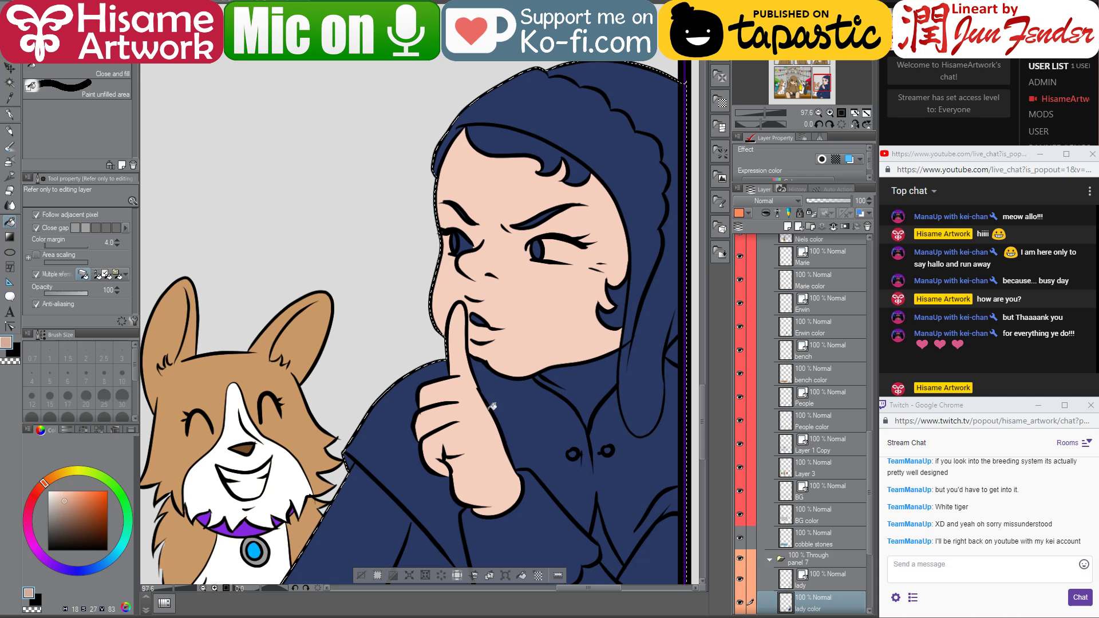
left_click(579, 377)
left_click_drag(503, 240, 473, 326)
- Fill the lady's fringe with bright yellow (H 51, S 100, V 100), undoing the extra fill beside it
left_click(73, 469)
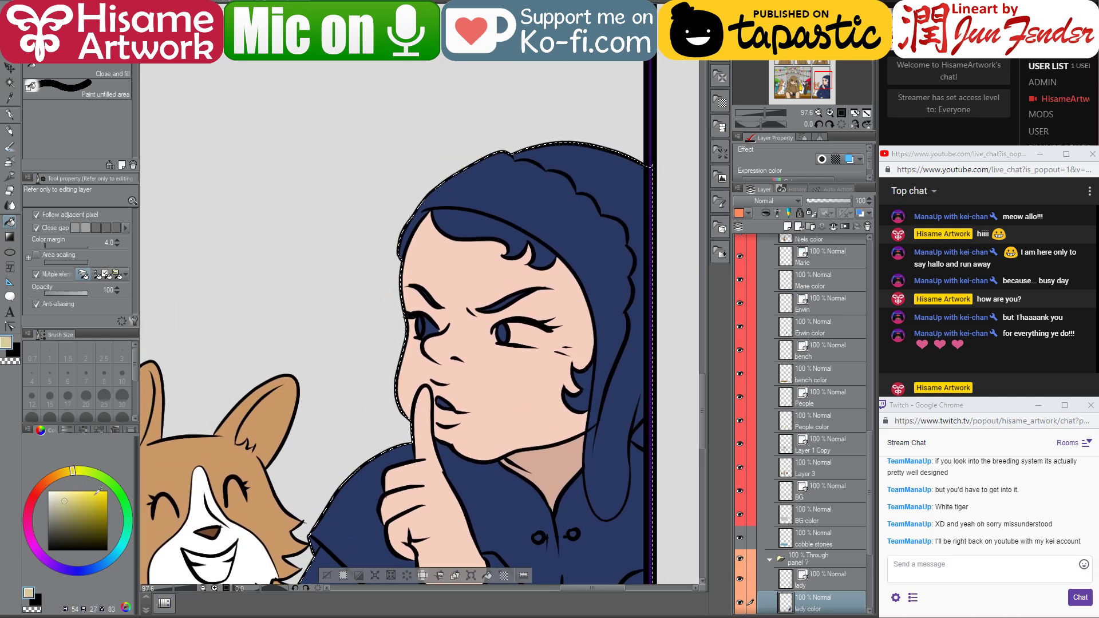
mouse_move(99, 496)
left_mouse_down()
mouse_move(114, 490)
mouse_move(70, 470)
left_mouse_up()
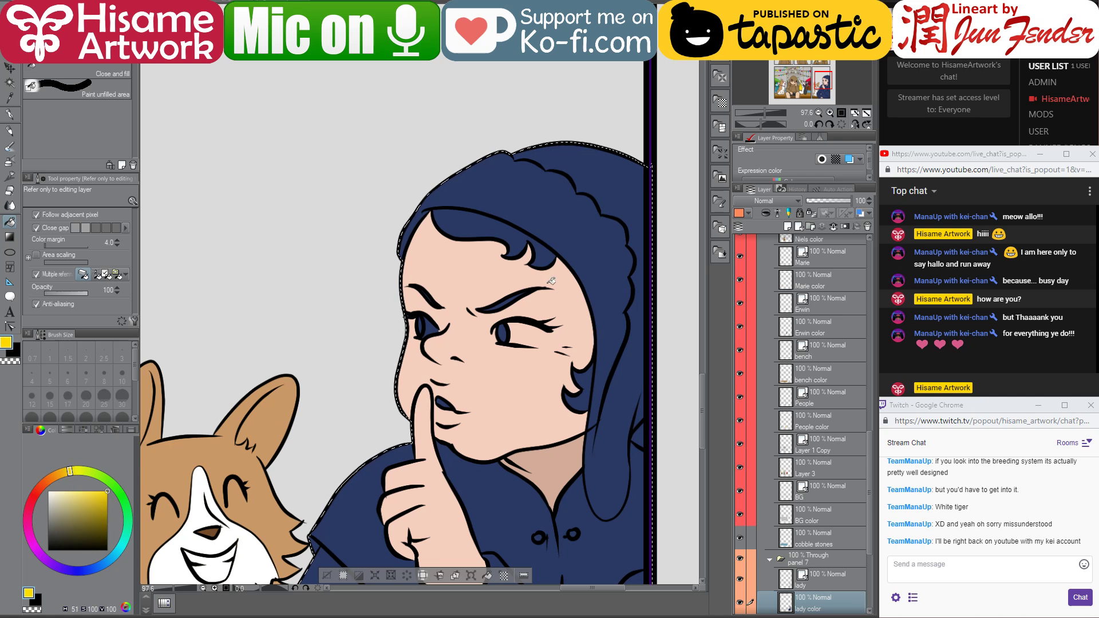
left_click(490, 231)
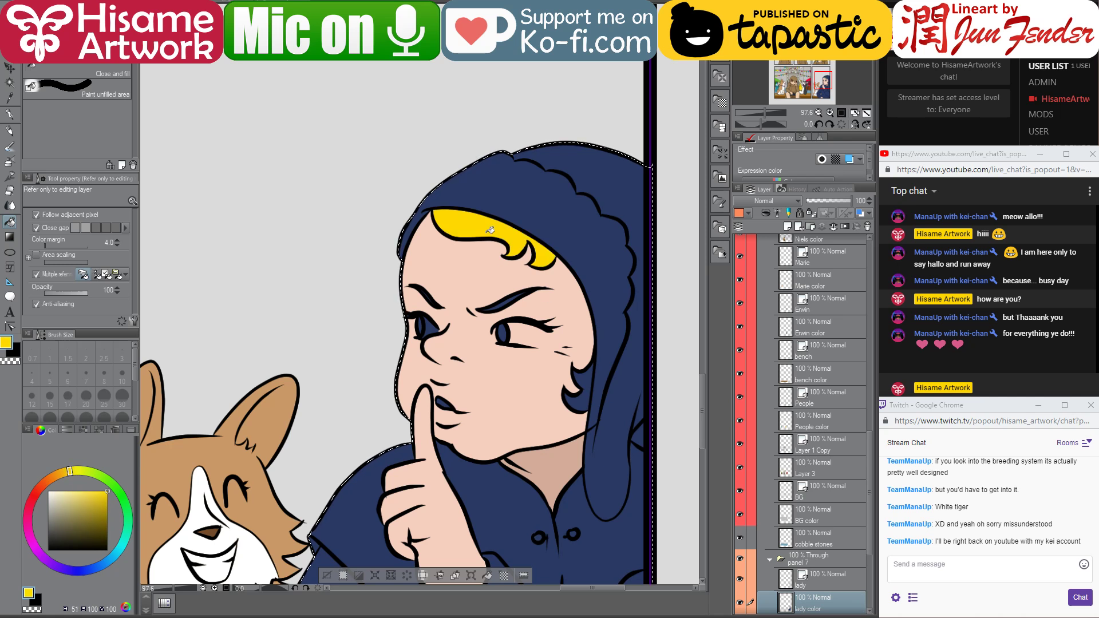
left_click(419, 218)
key("ctrl+z")
- Switch to the G-pen and set its brush size to 15
left_click(9, 114)
scroll(362, 238, "up", 1)
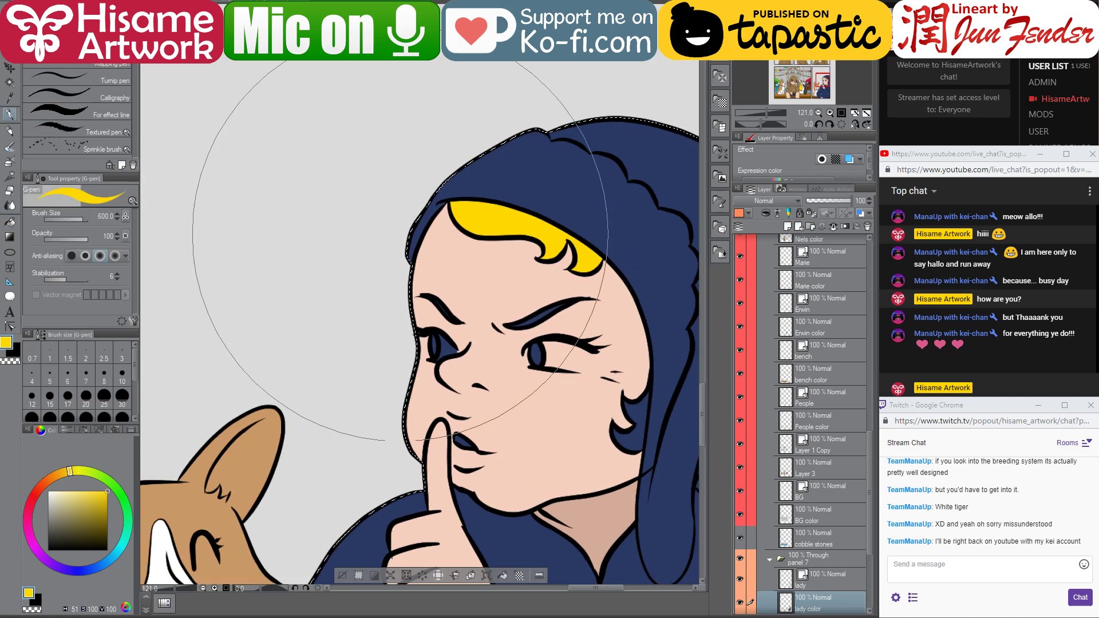
left_click(50, 395)
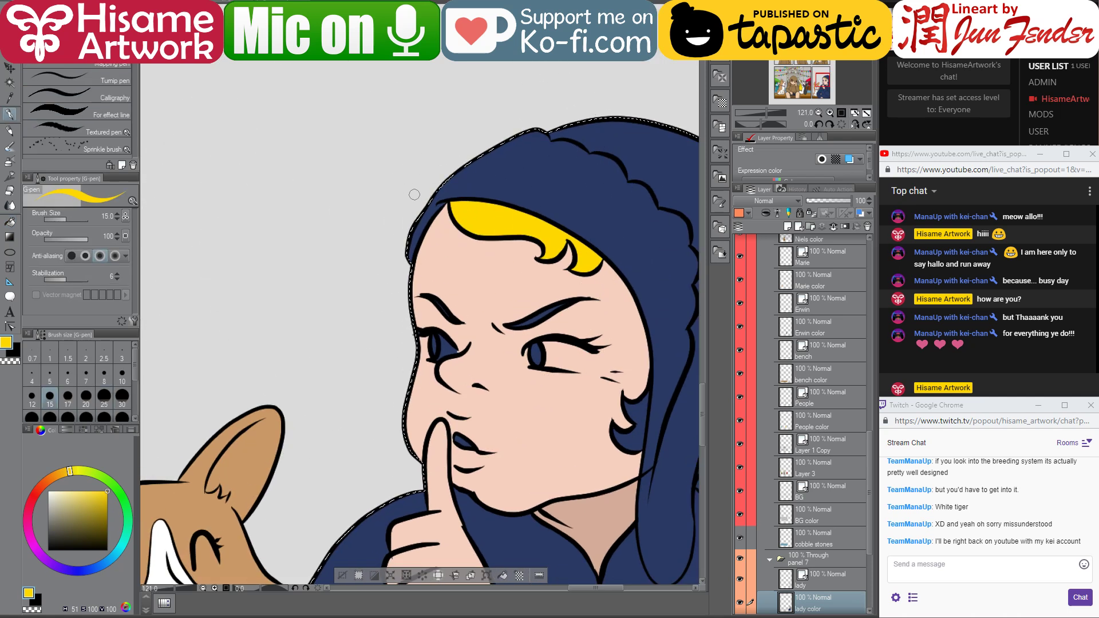
scroll(318, 257, "down", 1)
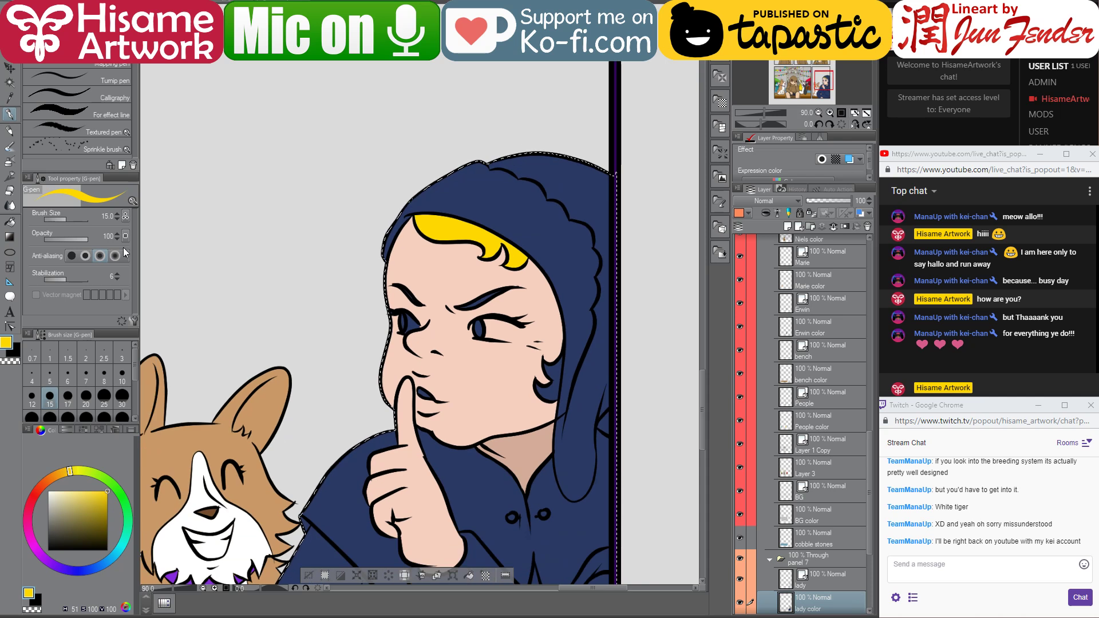
- Adjust the end of the lady's jawline where it meets the hood flap, using the Control point tool on the "lady" layer
left_click(10, 326)
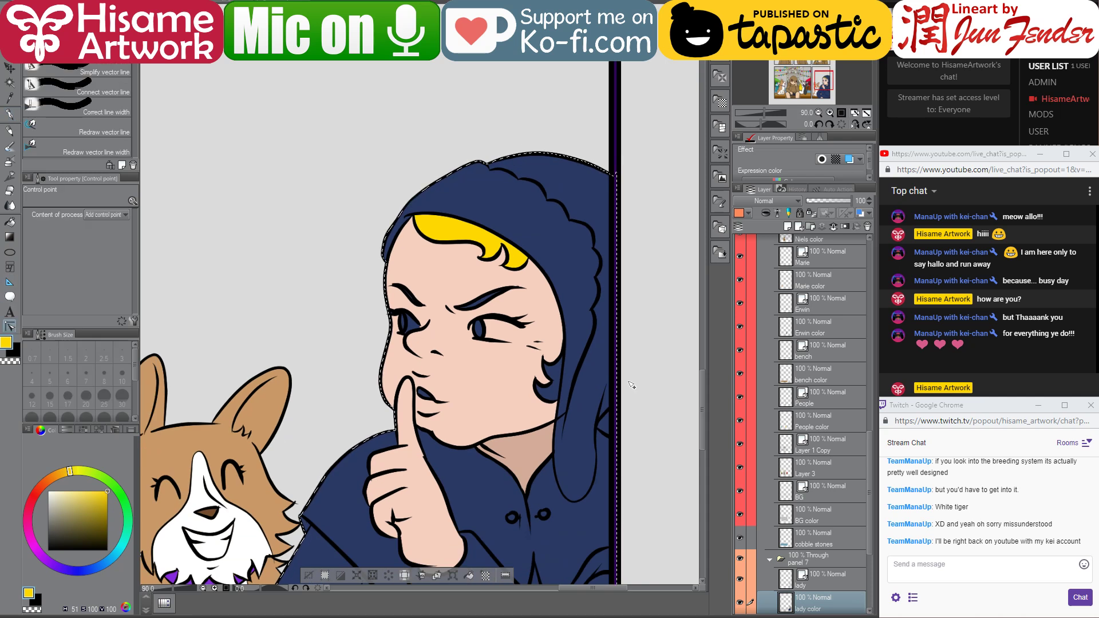
left_click(568, 411, "ctrl")
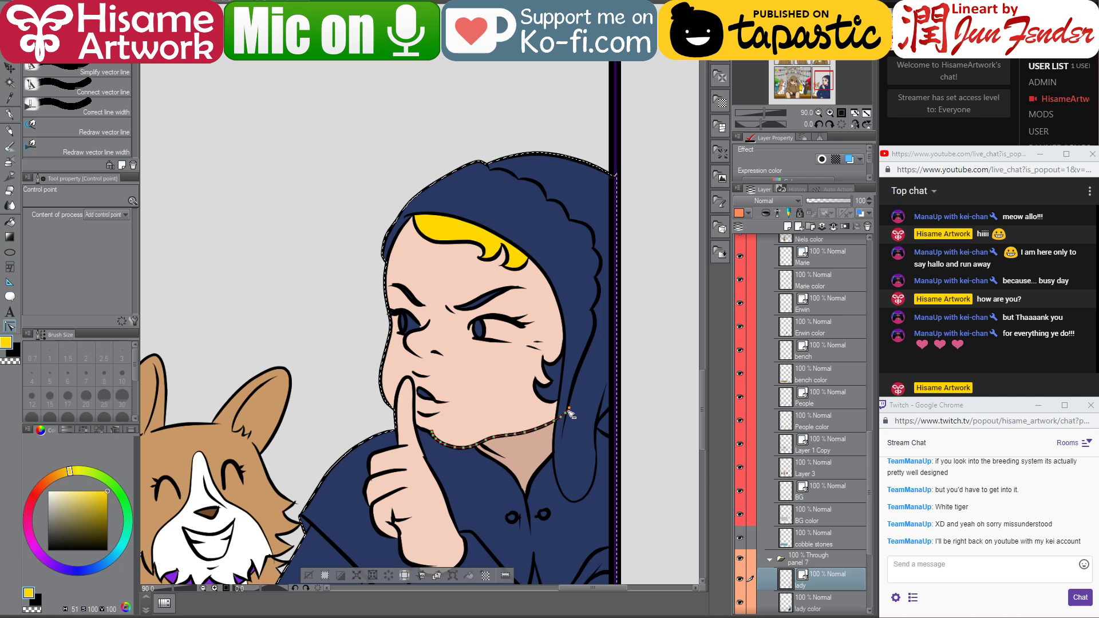
left_click_drag(568, 409, 561, 417)
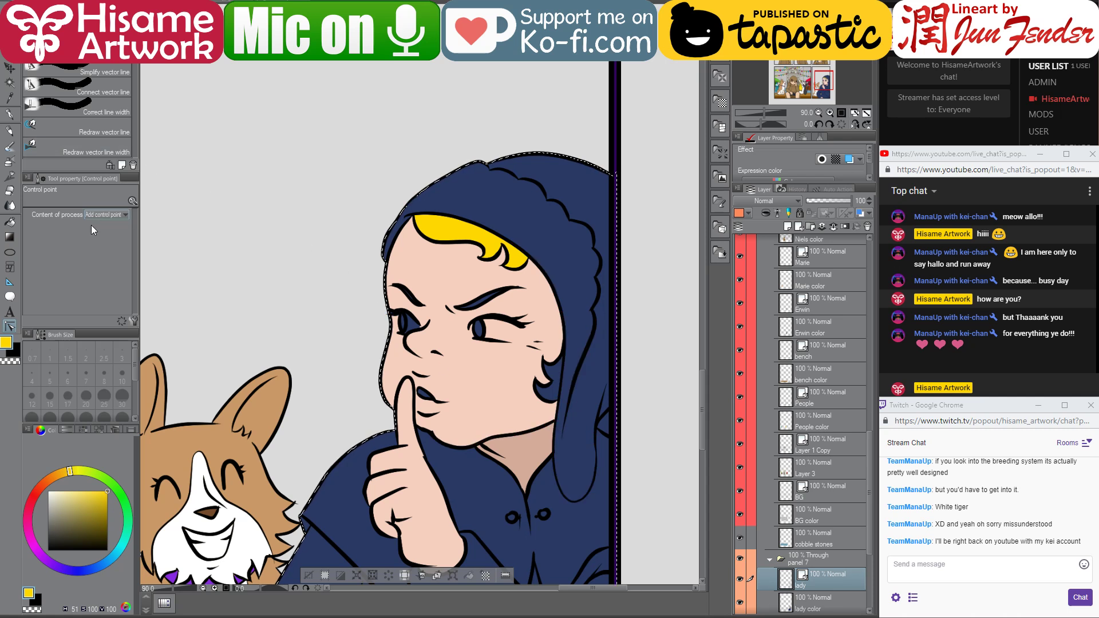
- On the "lady color" layer, fill the hood with white sampled from the corgi and the hair lock beside the cheek with the fringe's yellow
left_click(10, 221)
left_click(224, 514, "alt")
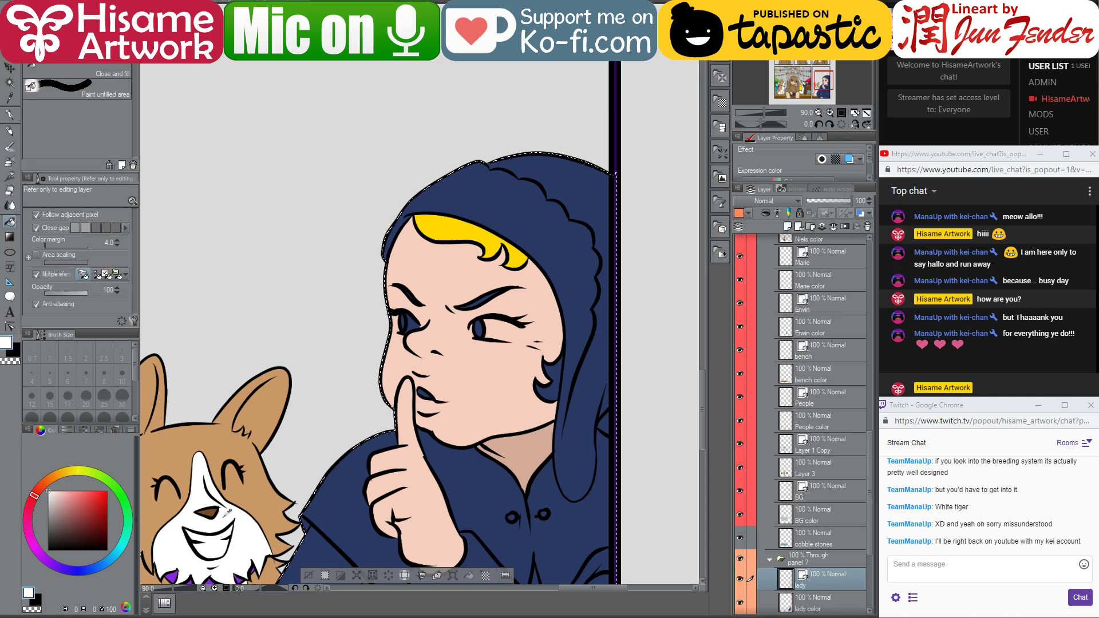
left_click(771, 598)
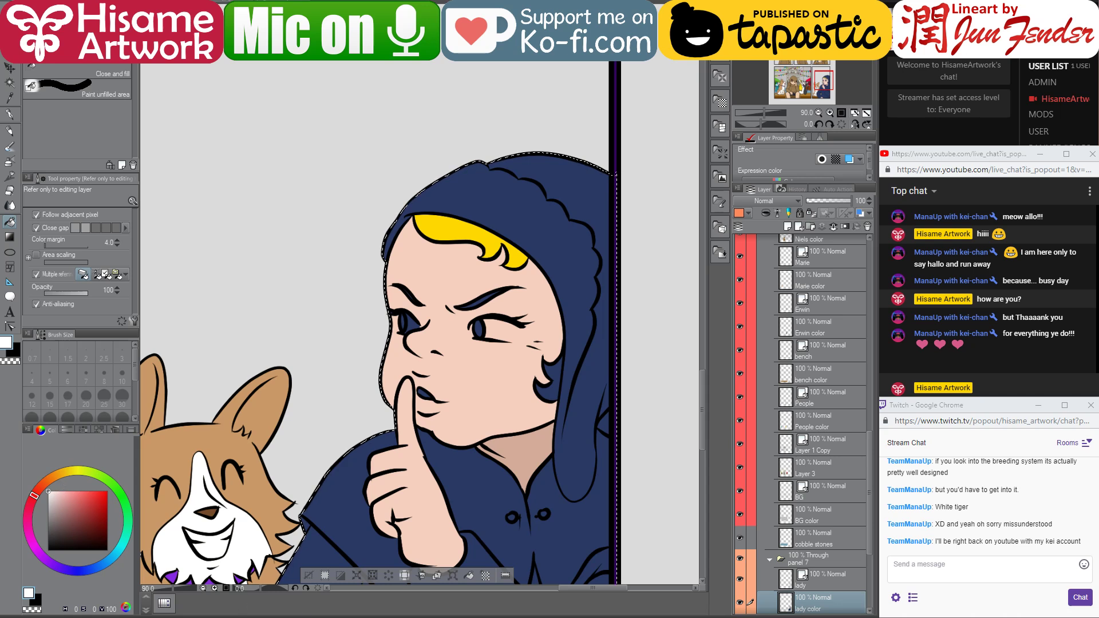
key("alt+Tab")
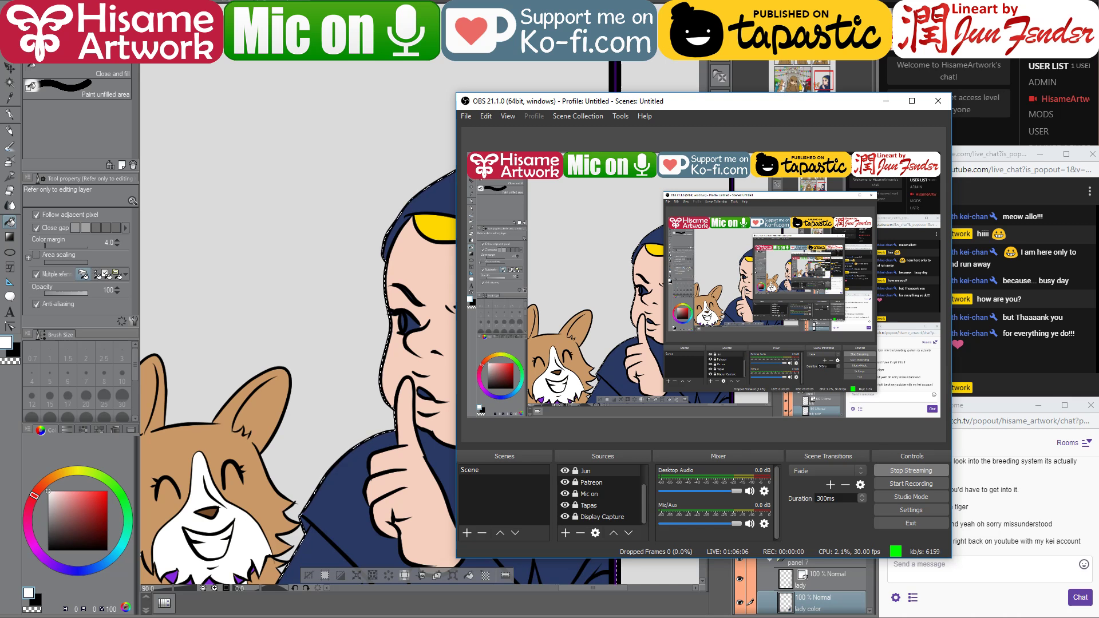
left_click(885, 104)
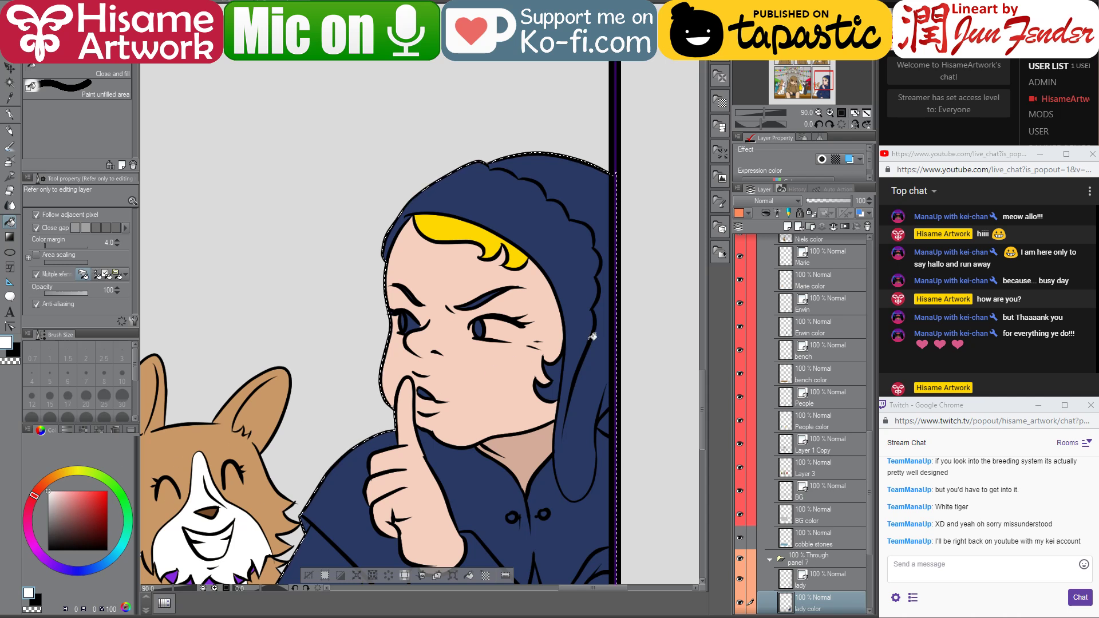
left_click(578, 404)
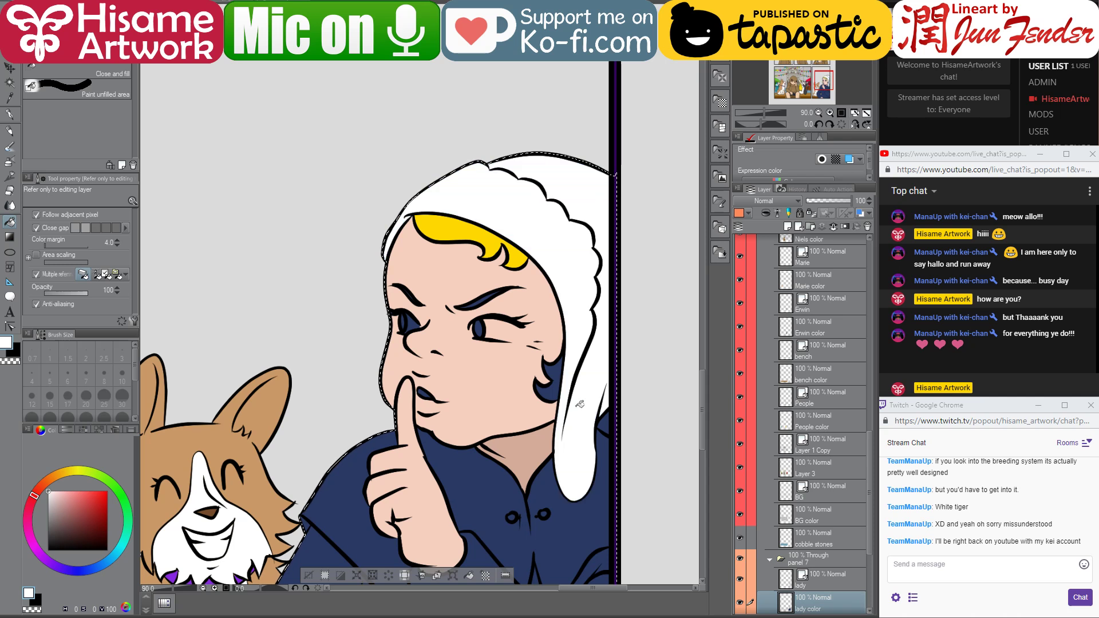
left_click(484, 251, "alt")
left_click(558, 375)
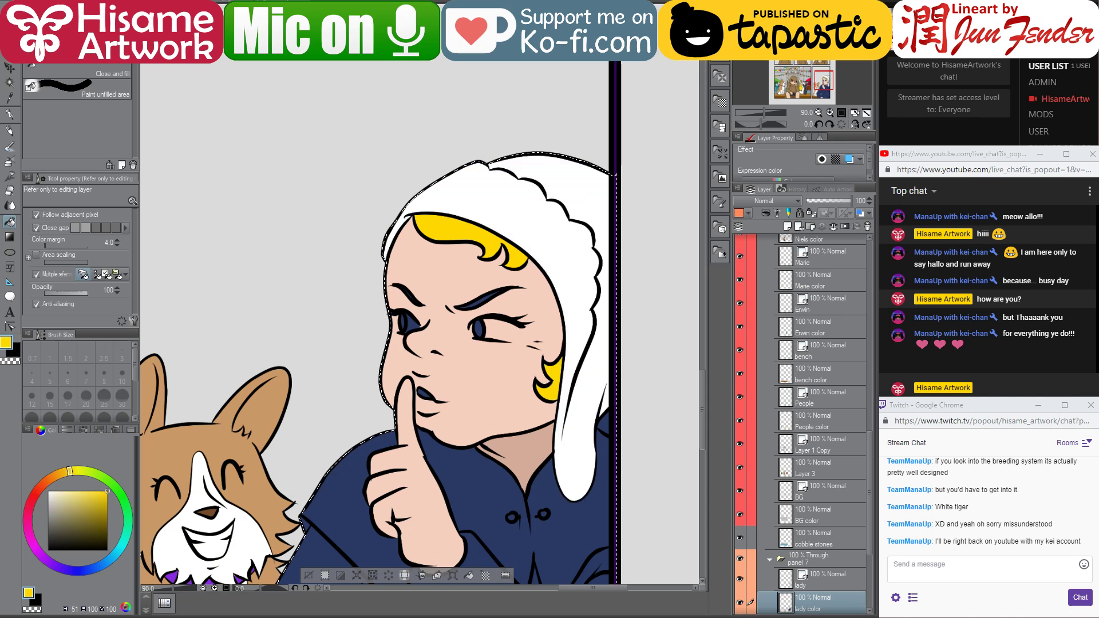
- Switch to the page_92 reference at the seated woman in blue
key("ctrl+Tab")
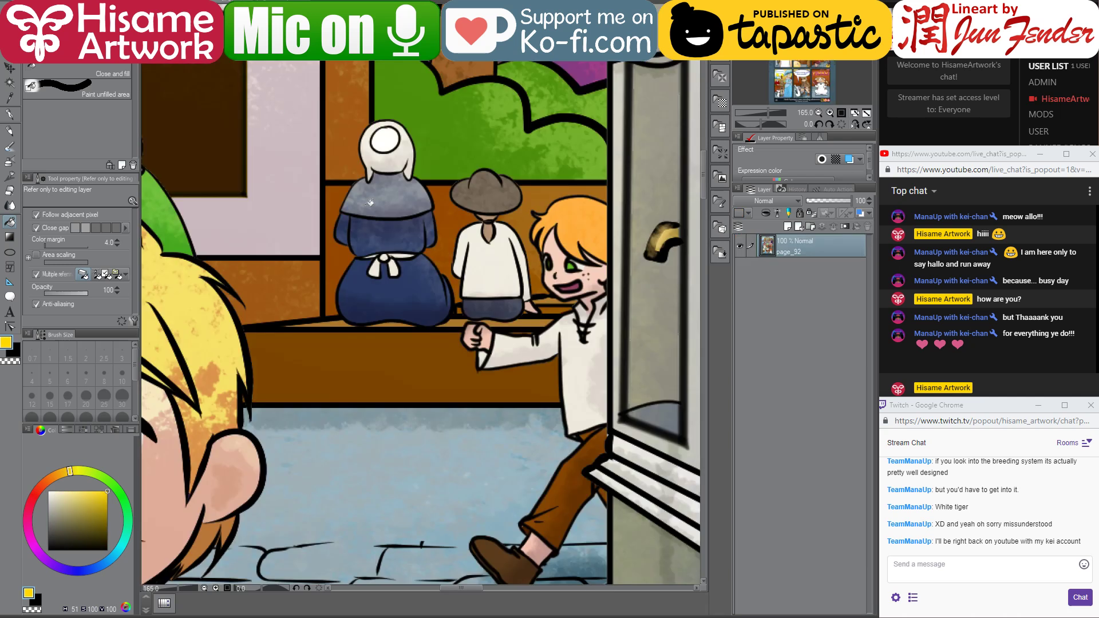
- Fill the front of the lady's cape in panel 7 with the blue-grey sampled from the seated woman's shawl on page_92
left_click(401, 189, "alt")
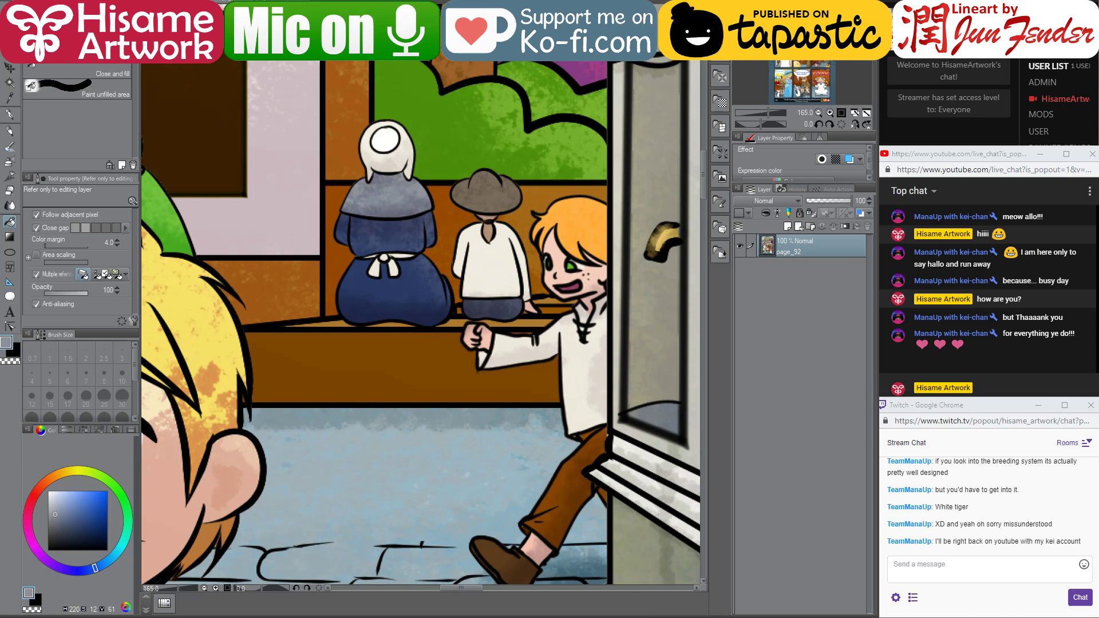
key("alt+Tab")
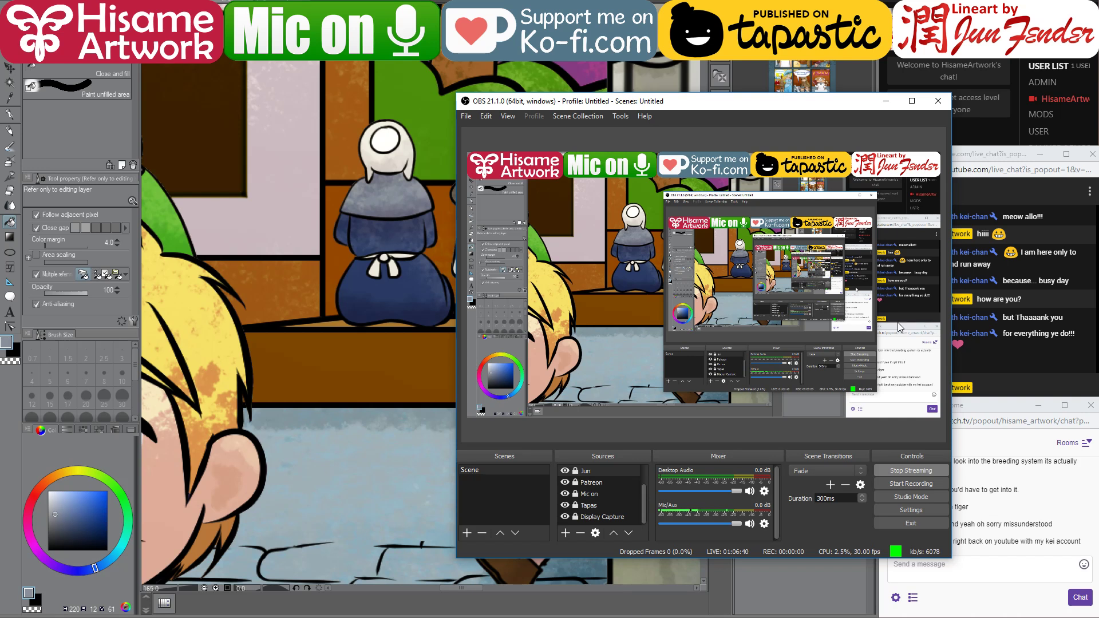
key("alt+Tab")
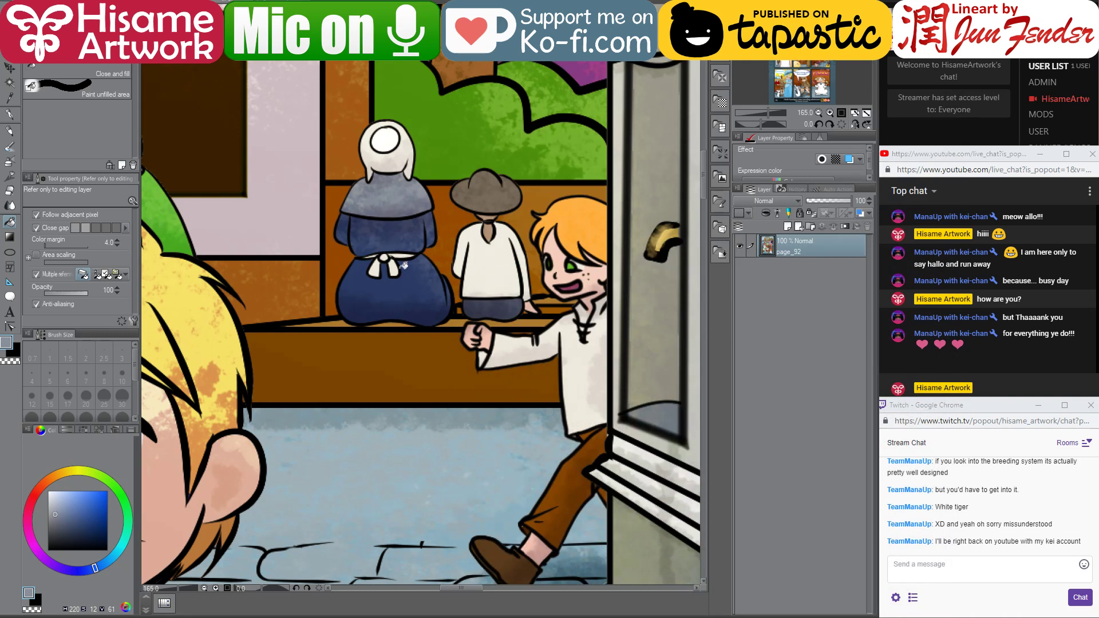
left_click(401, 195, "alt")
key("ctrl+Tab")
left_click_drag(467, 375, 509, 227)
left_click(532, 318)
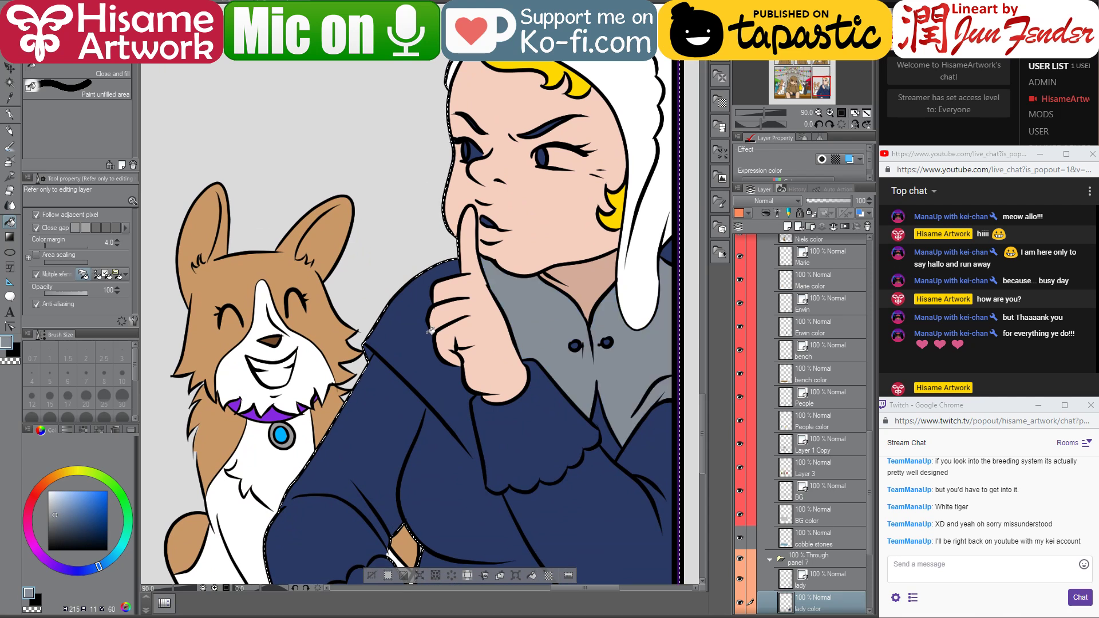
- Draw the cape's pointed tip beside the raised cuff with the G-pen in blue-grey and trim its edge with the dress navy
scroll(487, 537, "up", 2)
key("p")
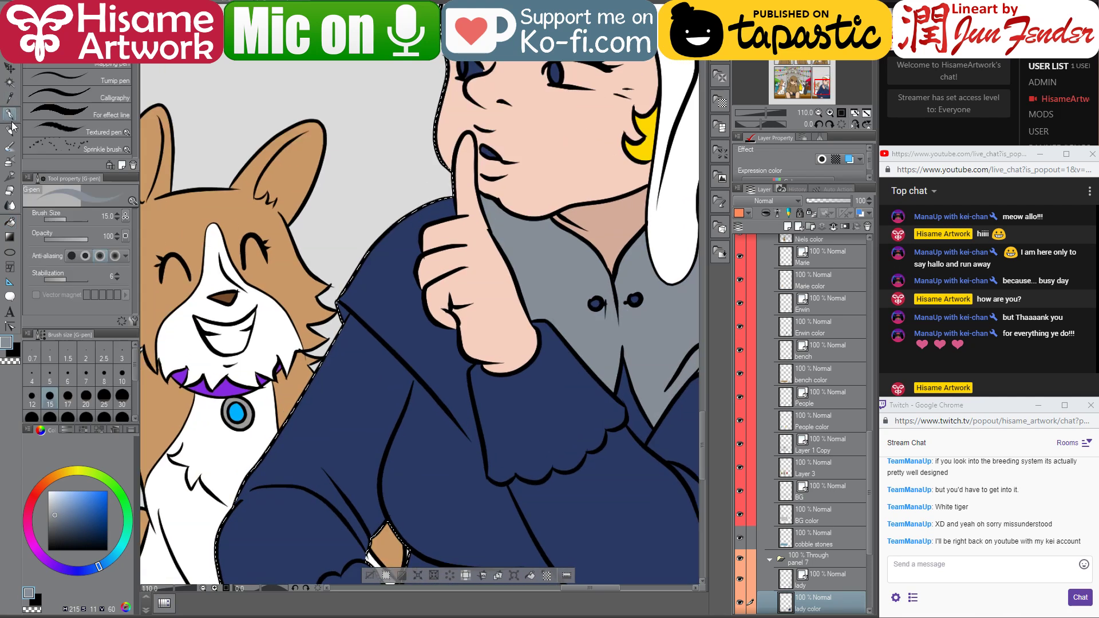
scroll(467, 439, "up", 2)
mouse_move(467, 421)
left_mouse_down()
mouse_move(480, 442)
mouse_move(471, 400)
left_mouse_up()
left_click(465, 435, "alt")
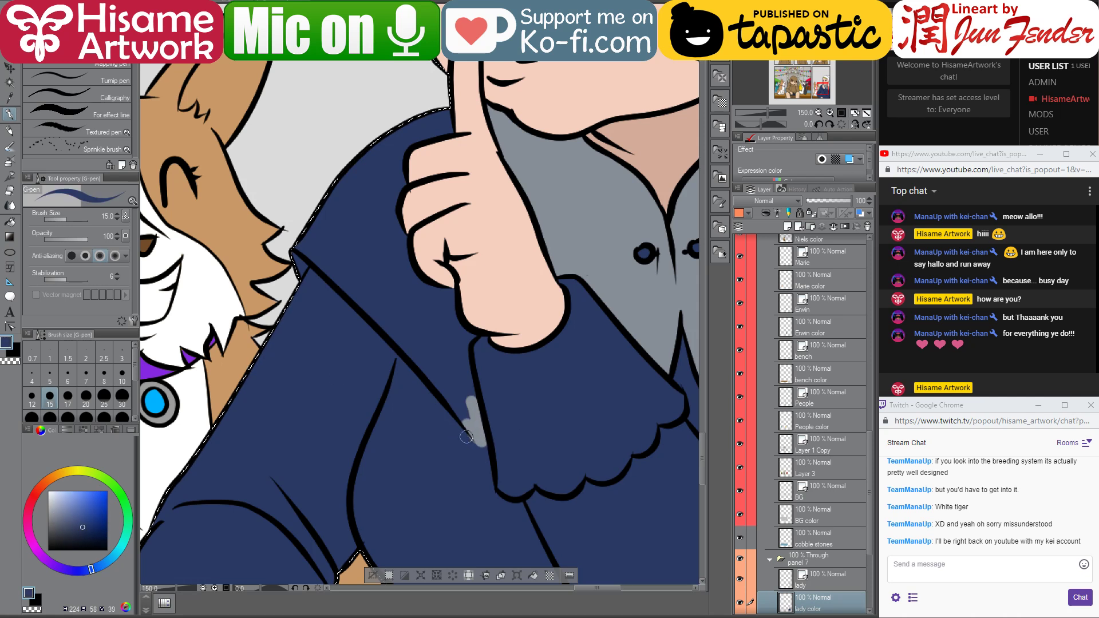
left_click_drag(466, 437, 467, 420)
- Fill the shoulder part of the lady's cape behind the raised hand with the sampled blue-grey
left_click(10, 223)
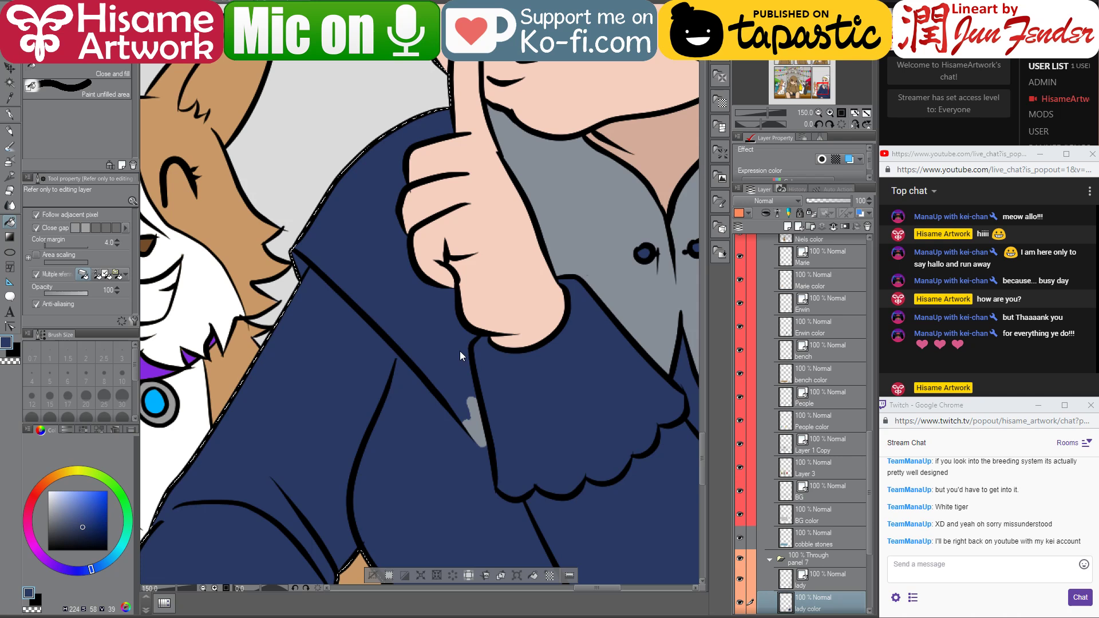
left_click(480, 411, "alt")
left_click(445, 344)
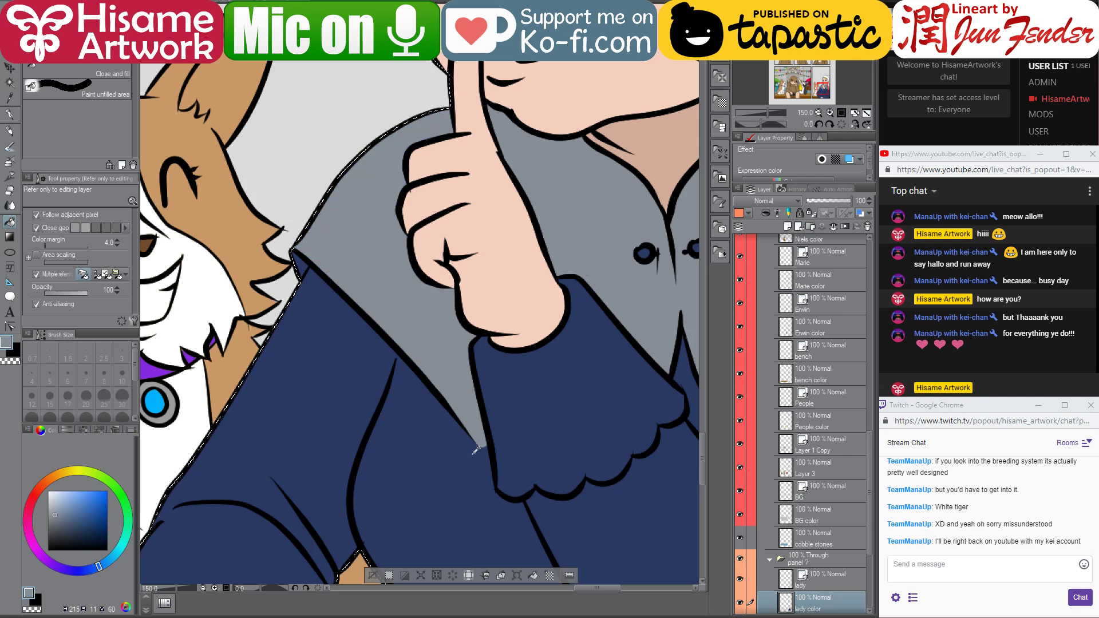
scroll(474, 450, "down", 4)
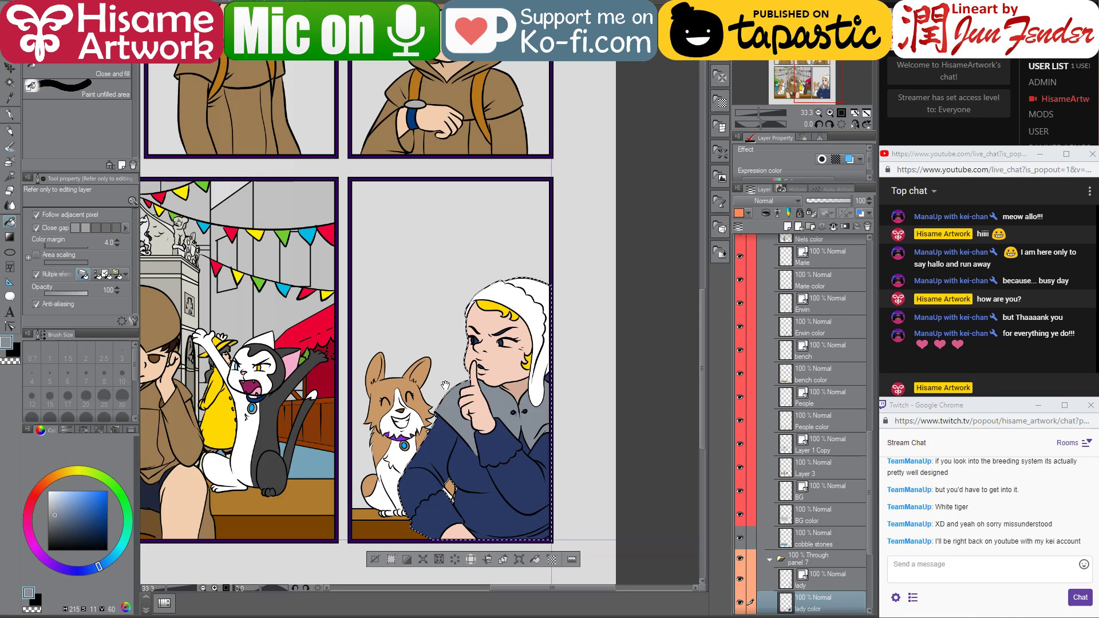
left_click_drag(445, 384, 513, 383)
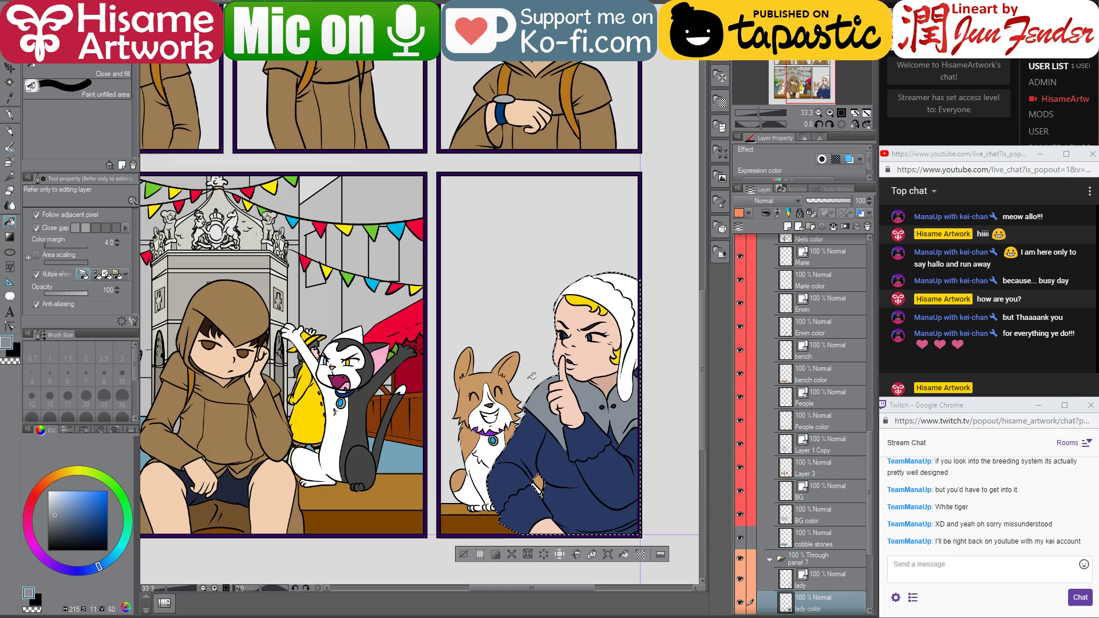
- Paint the whites of both of the lady's eyes with the G-pen in white sampled from her bonnet, enlarging the brush to 25
scroll(601, 323, "up", 5)
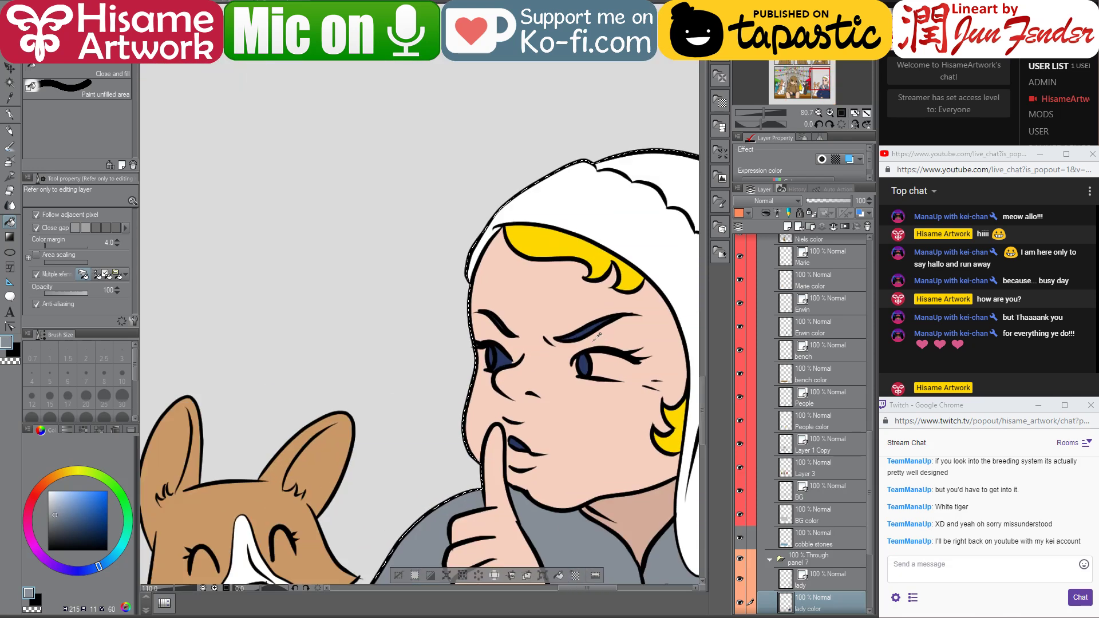
left_click(639, 222, "alt")
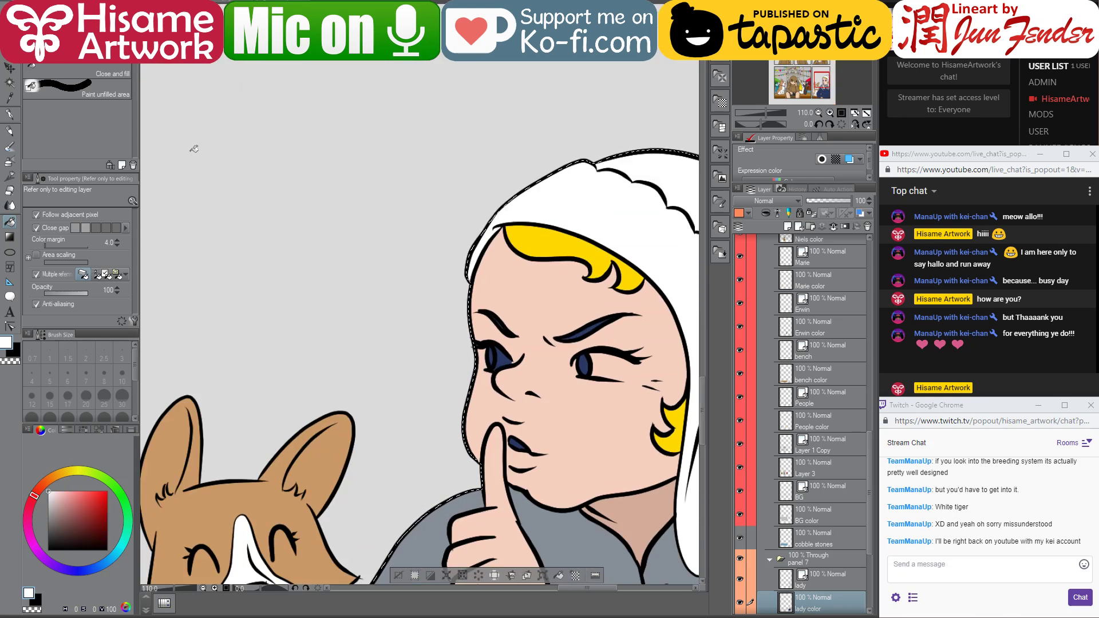
key("p")
mouse_move(493, 343)
left_mouse_down()
mouse_move(452, 326)
mouse_move(448, 350)
mouse_move(468, 344)
mouse_move(453, 331)
mouse_move(469, 345)
mouse_move(453, 342)
left_mouse_up()
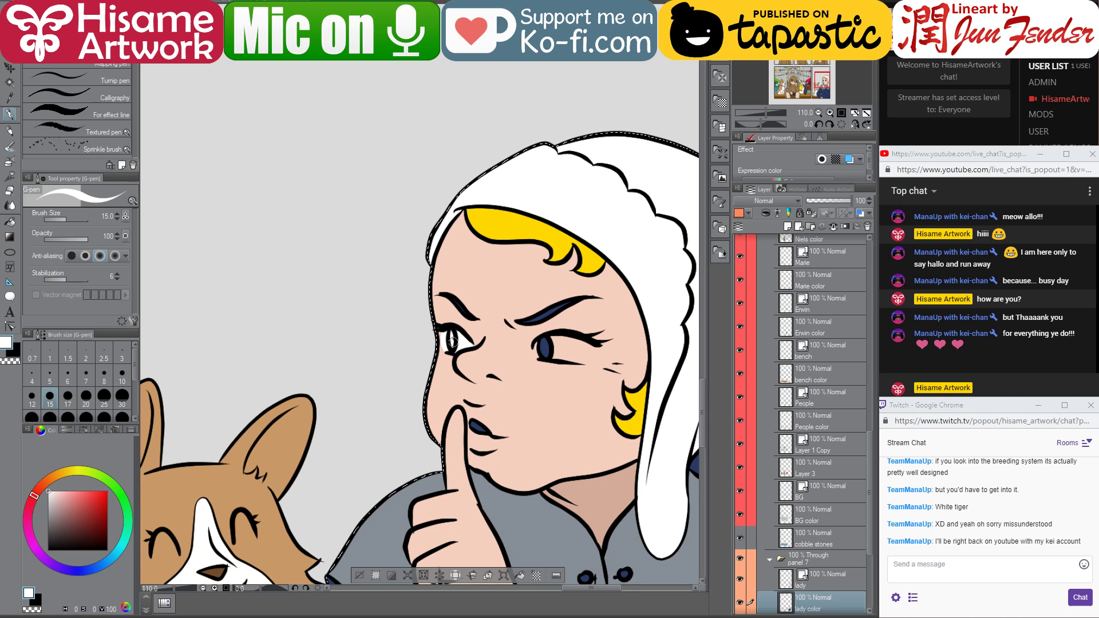
left_click_drag(546, 347, 543, 358)
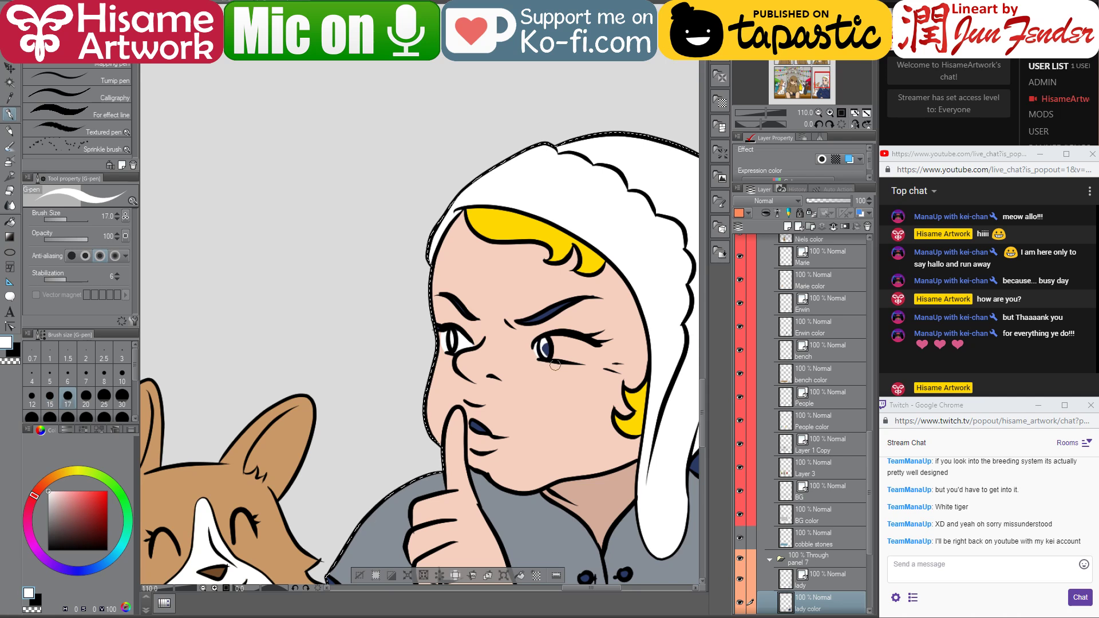
left_click(103, 396)
mouse_move(541, 348)
left_mouse_down()
mouse_move(587, 348)
mouse_move(553, 346)
mouse_move(577, 345)
mouse_move(562, 344)
left_mouse_up()
- Paint both of the lady's irises muted blue (H 224, S 34, V 54), with brush sizes 17 and 12
scroll(545, 368, "up", 5)
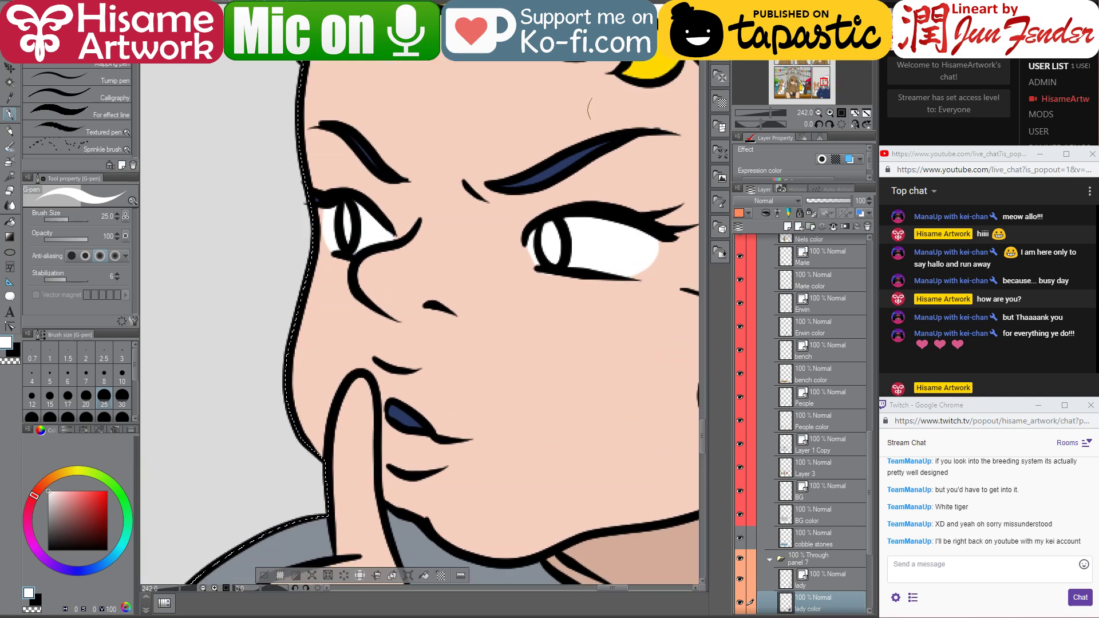
left_click(567, 159, "alt")
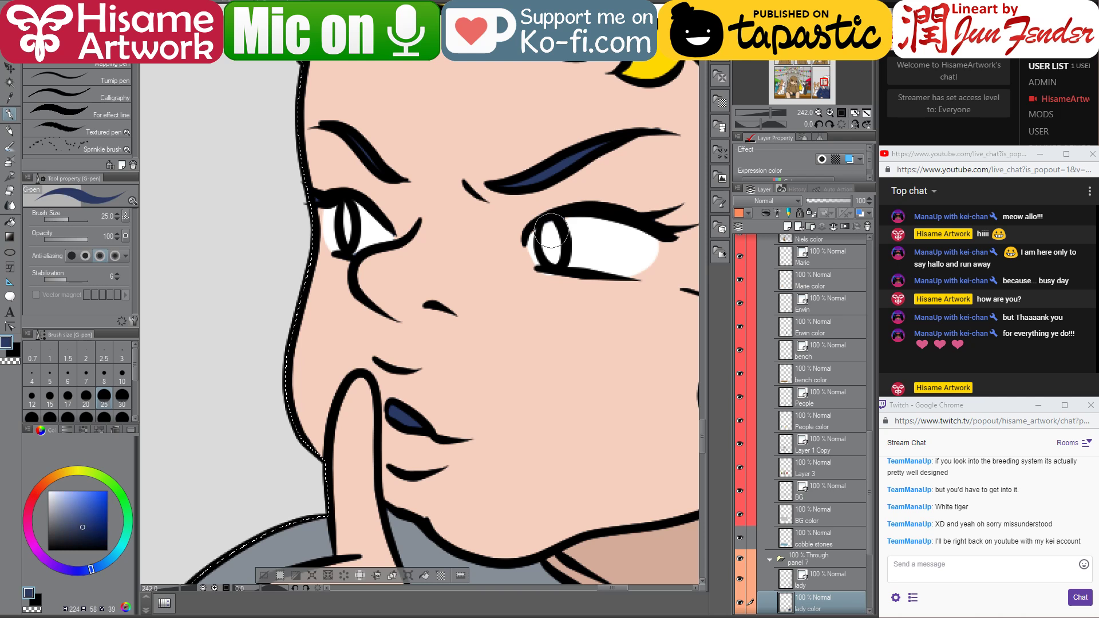
key("bracketleft")
key("bracketleft")
left_click(546, 224, "alt")
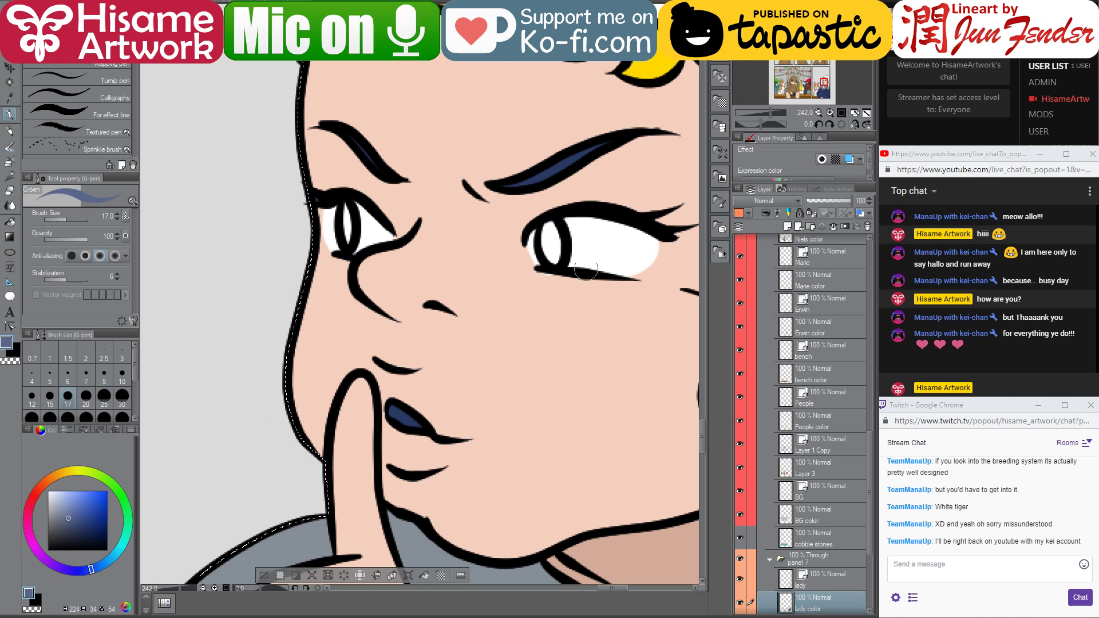
left_click_drag(546, 223, 552, 266)
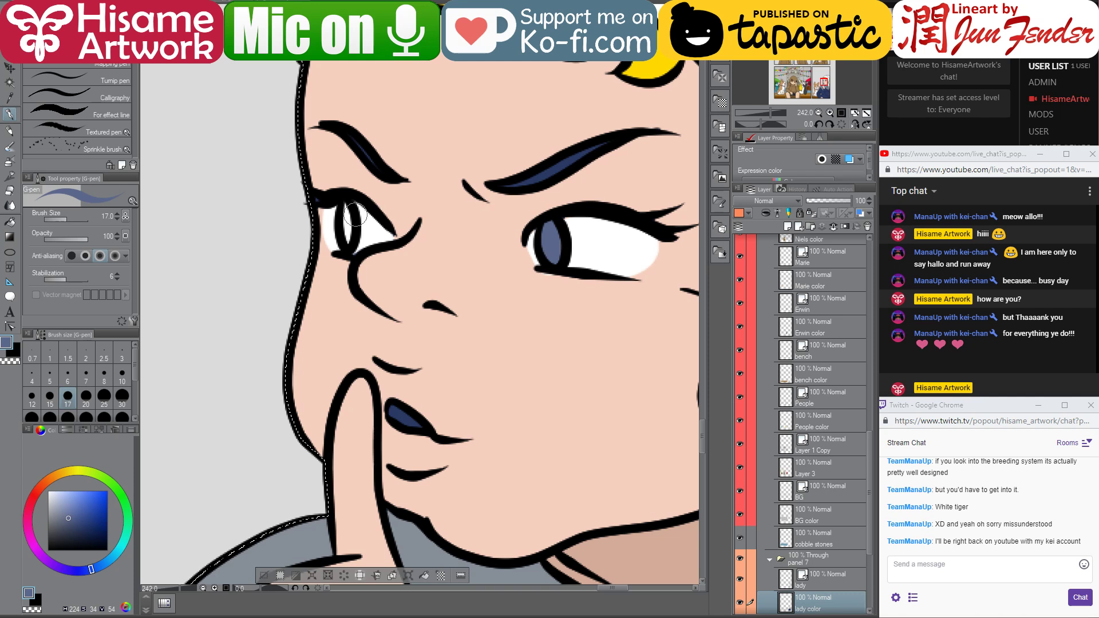
key("bracketleft")
key("bracketleft")
mouse_move(345, 207)
left_mouse_down()
mouse_move(349, 237)
mouse_move(340, 227)
left_mouse_up()
- Paint both of the lady's eyebrows with the orange sampled from the boy's hair on page_92
key("ctrl+Tab")
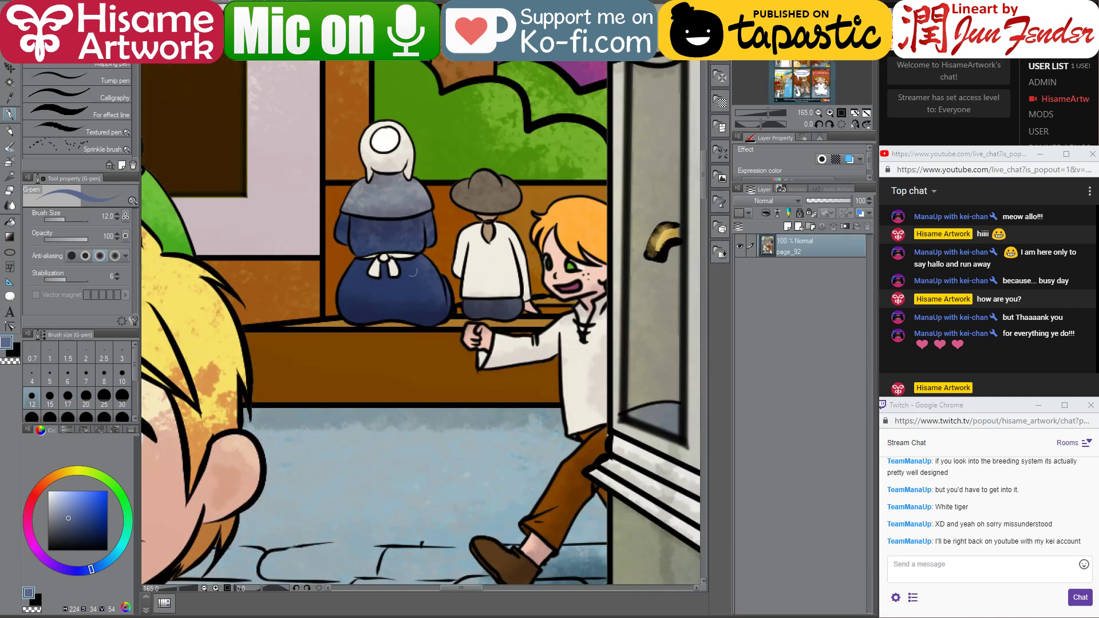
scroll(395, 252, "up", 2)
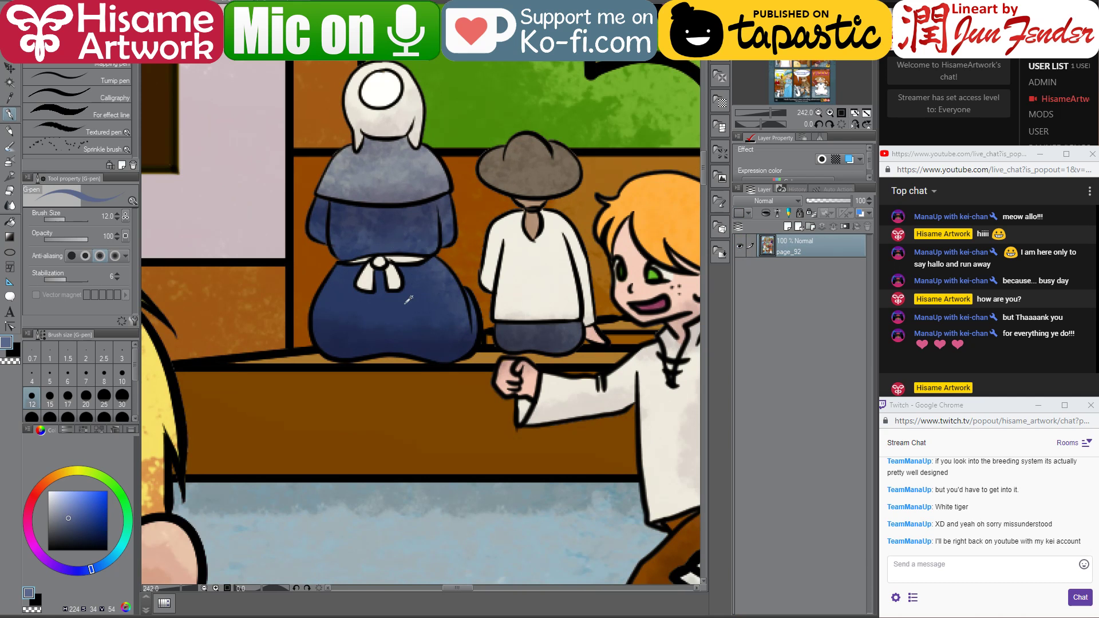
left_click(653, 191, "alt")
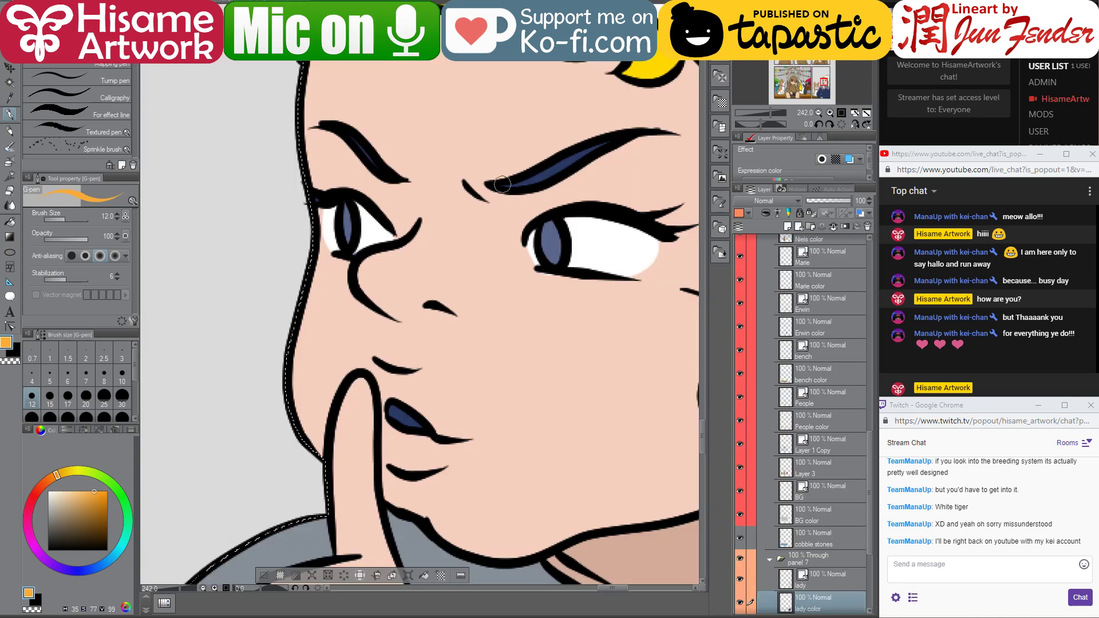
left_click_drag(501, 184, 623, 136)
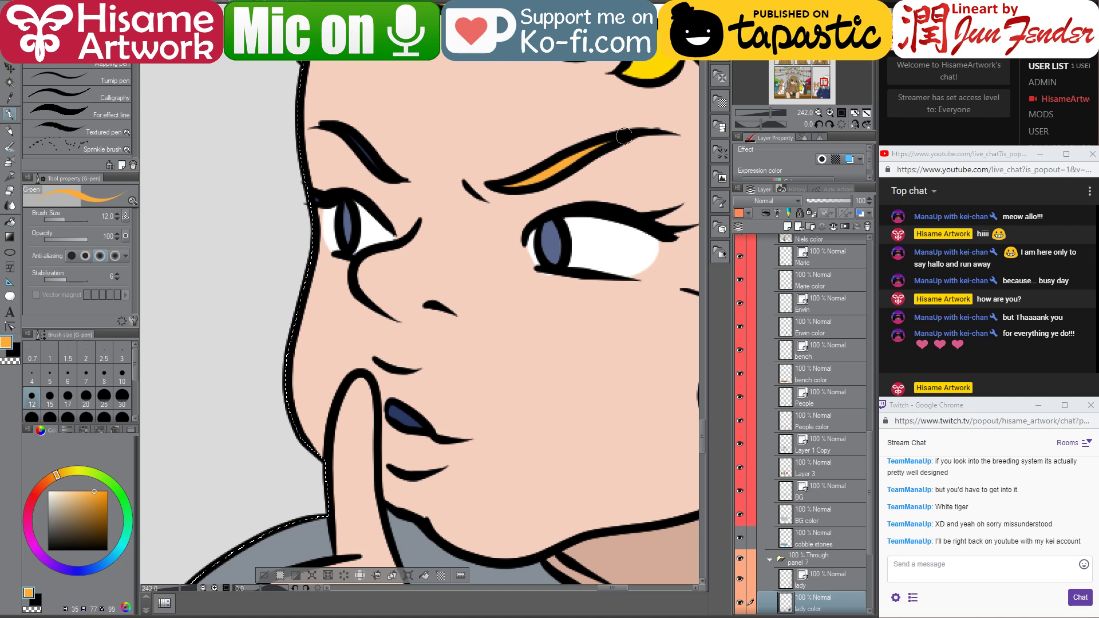
mouse_move(366, 162)
left_mouse_down()
mouse_move(385, 172)
mouse_move(350, 140)
left_mouse_up()
- Recolor the lady's mouth with the dark pink sampled from the boy's open mouth on page_92
key("ctrl+Tab")
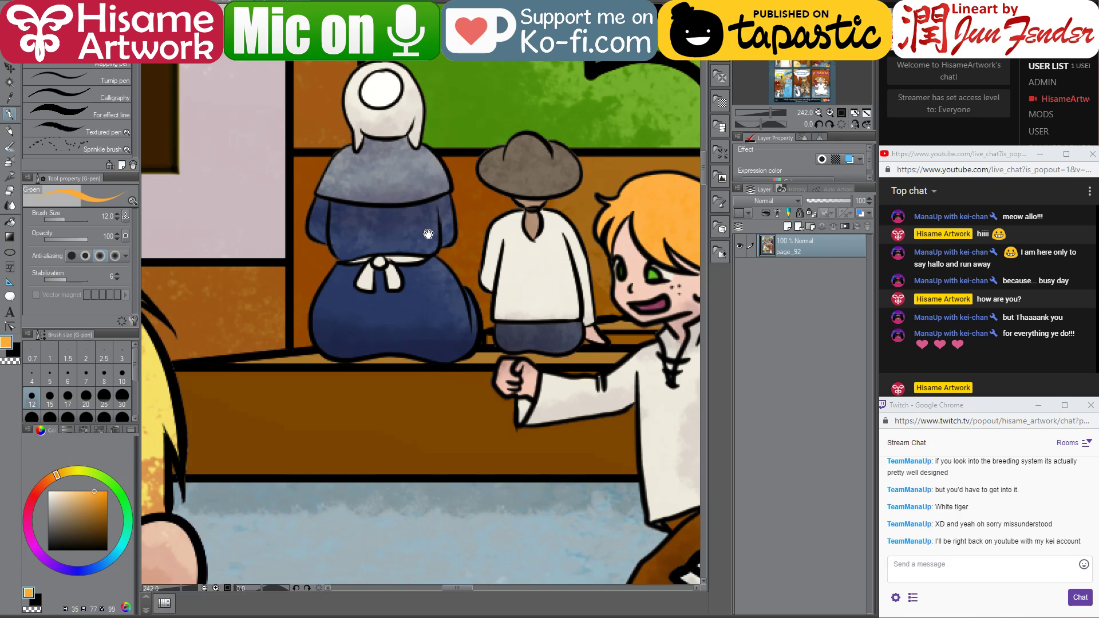
left_click(666, 299, "alt")
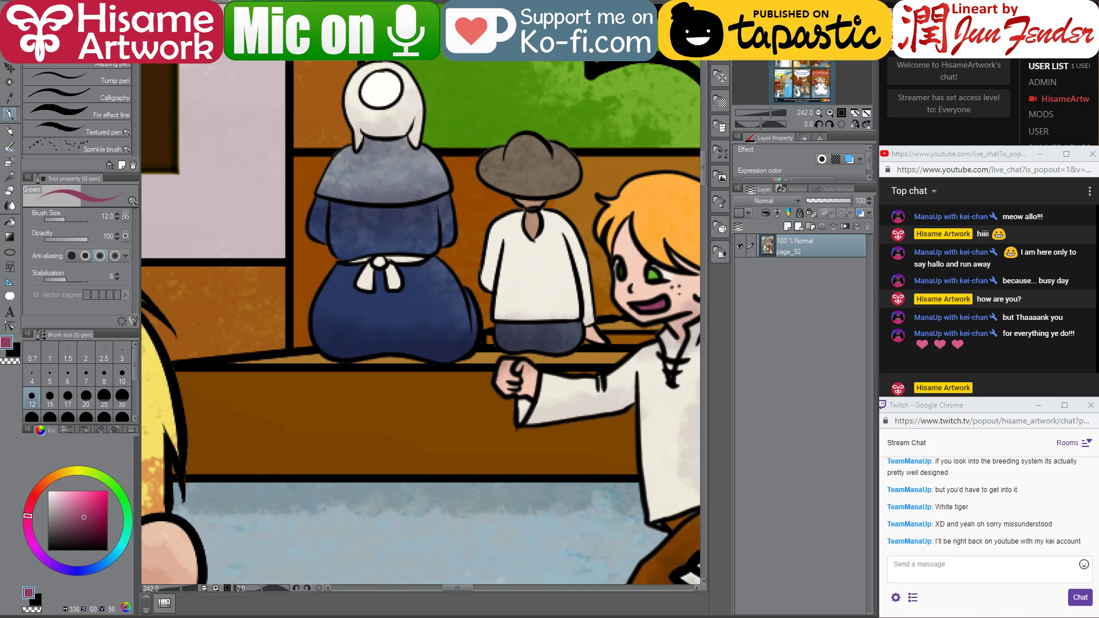
key("ctrl+Tab")
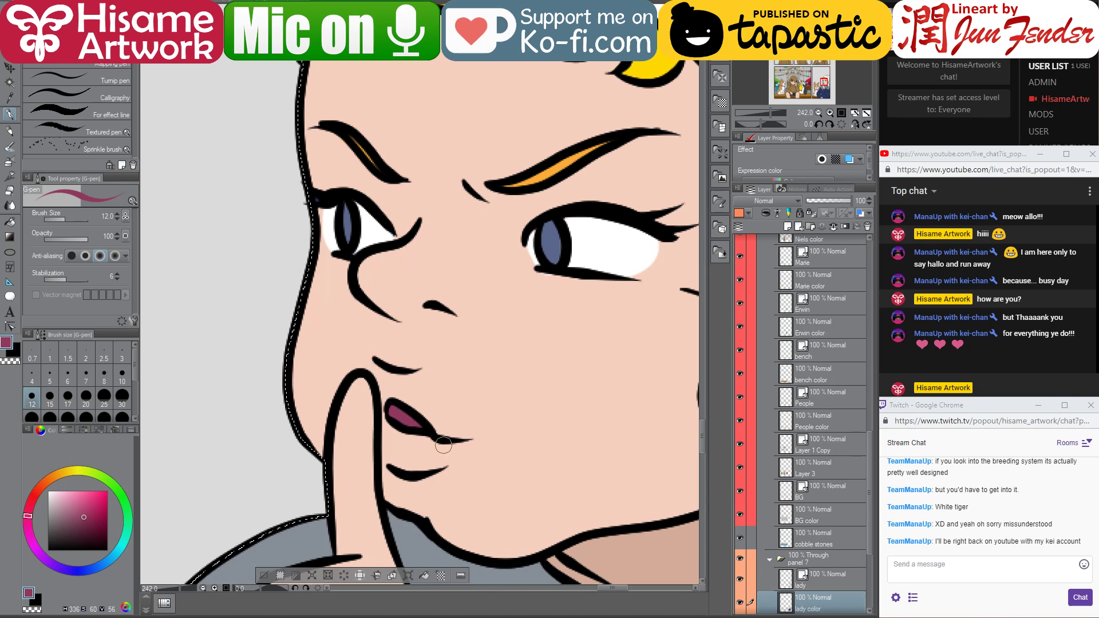
- Paint the two buttons on the lady's cape with white sampled from her bonnet
scroll(484, 426, "down", 1)
scroll(484, 426, "down", 5)
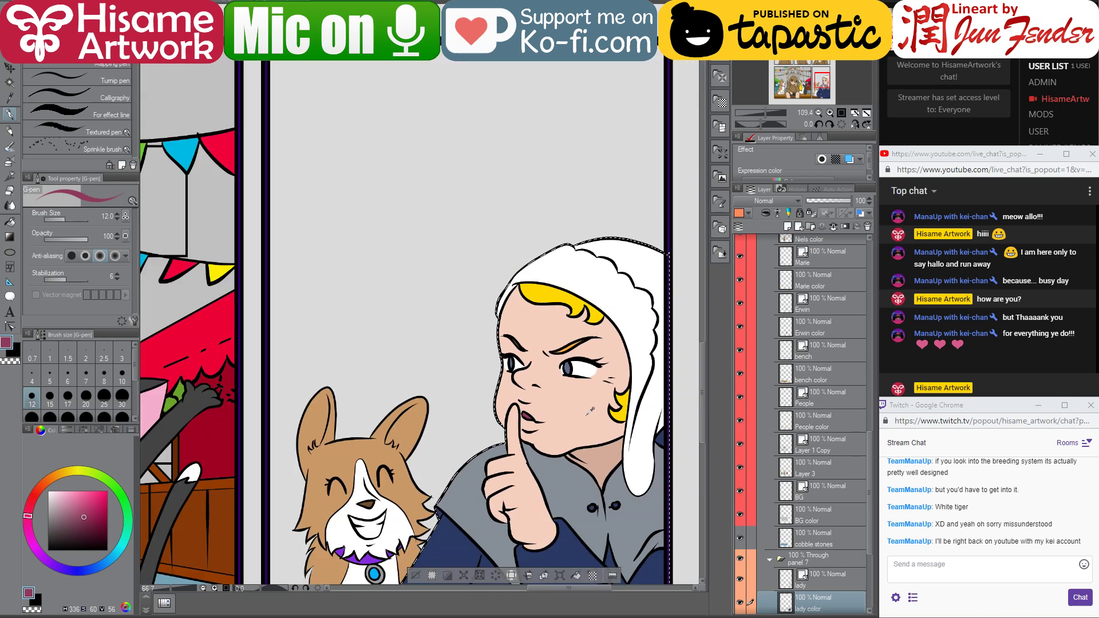
scroll(609, 509, "up", 4)
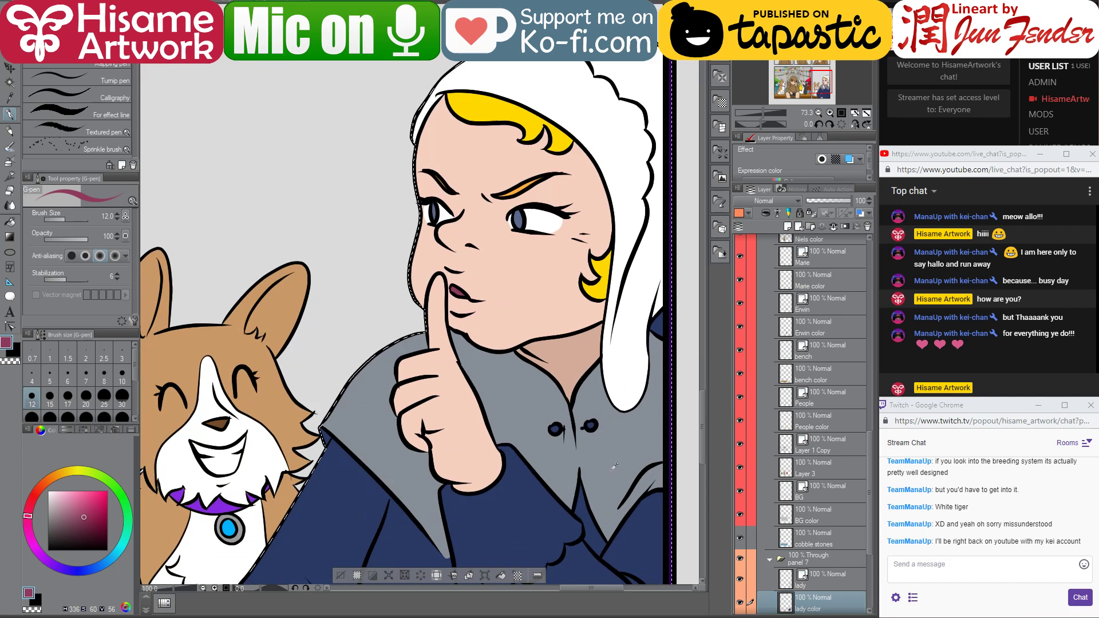
left_click(628, 356, "alt")
mouse_move(572, 421)
left_mouse_down()
mouse_move(580, 414)
mouse_move(525, 424)
left_mouse_up()
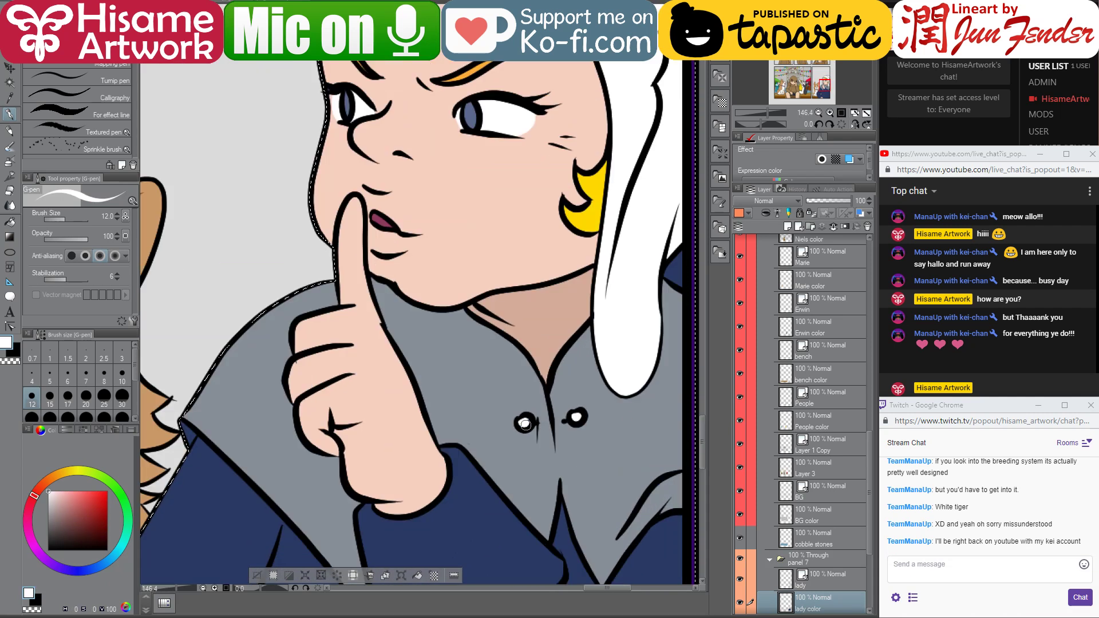
scroll(525, 421, "down", 2)
scroll(344, 401, "up", 2)
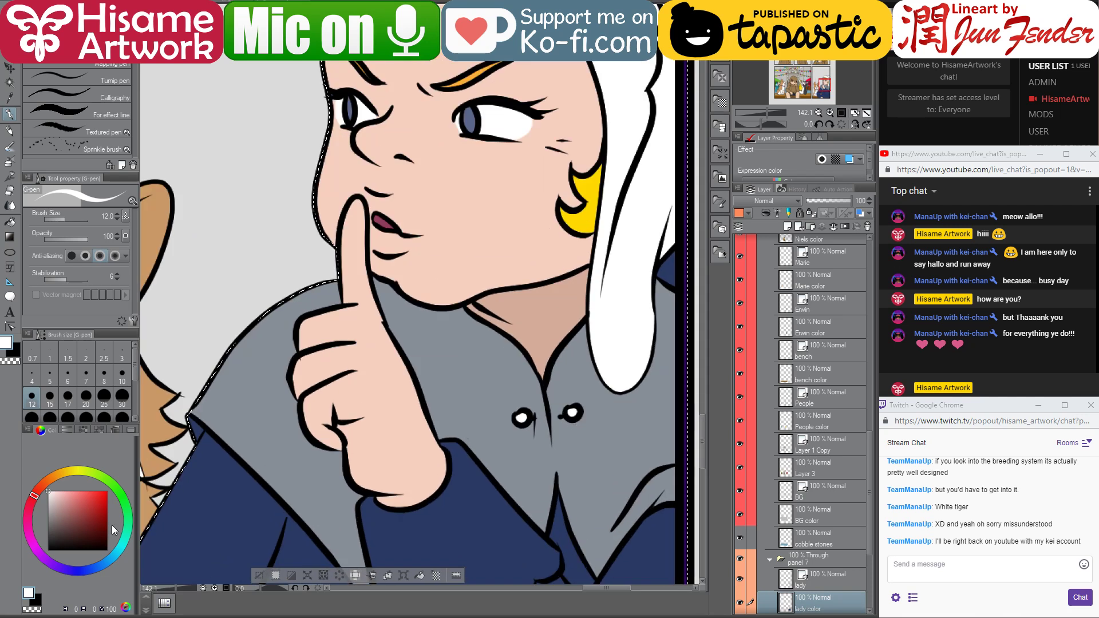
- Shade the two cape buttons in light grey with value 79, and sample the cape's blue-grey for tidying their edges
left_click(51, 503)
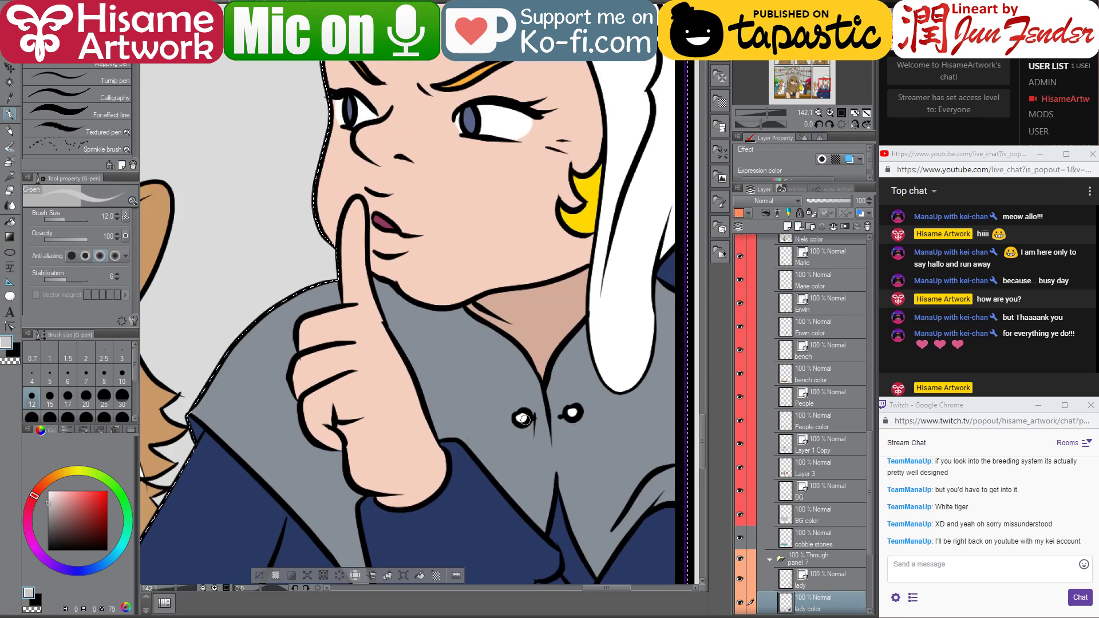
left_click_drag(522, 417, 514, 417)
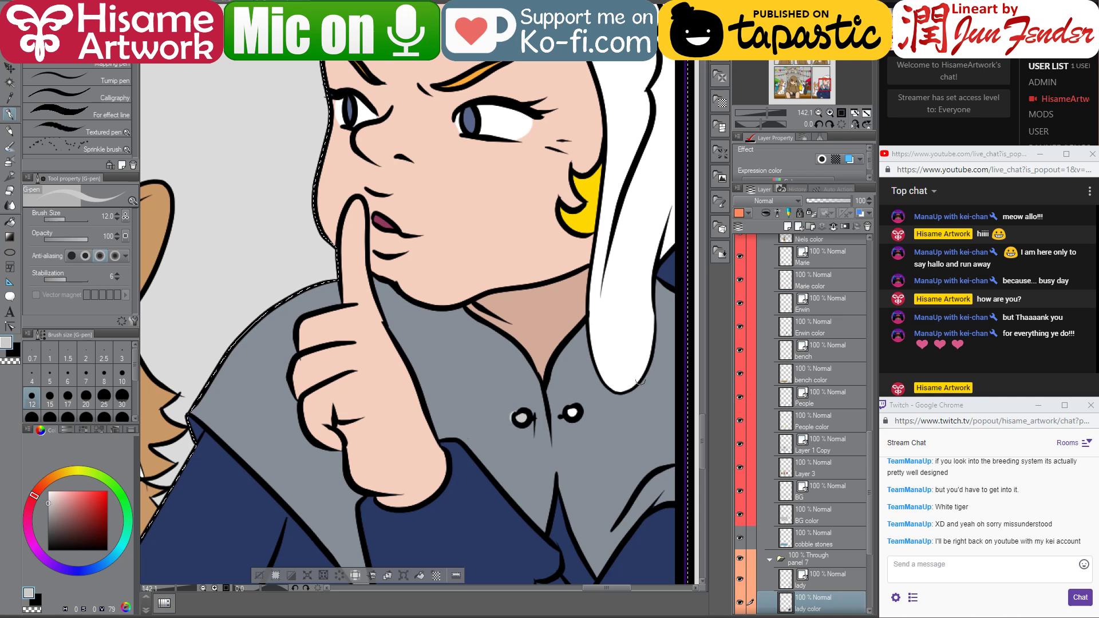
left_click(570, 412)
left_click(247, 332, "alt")
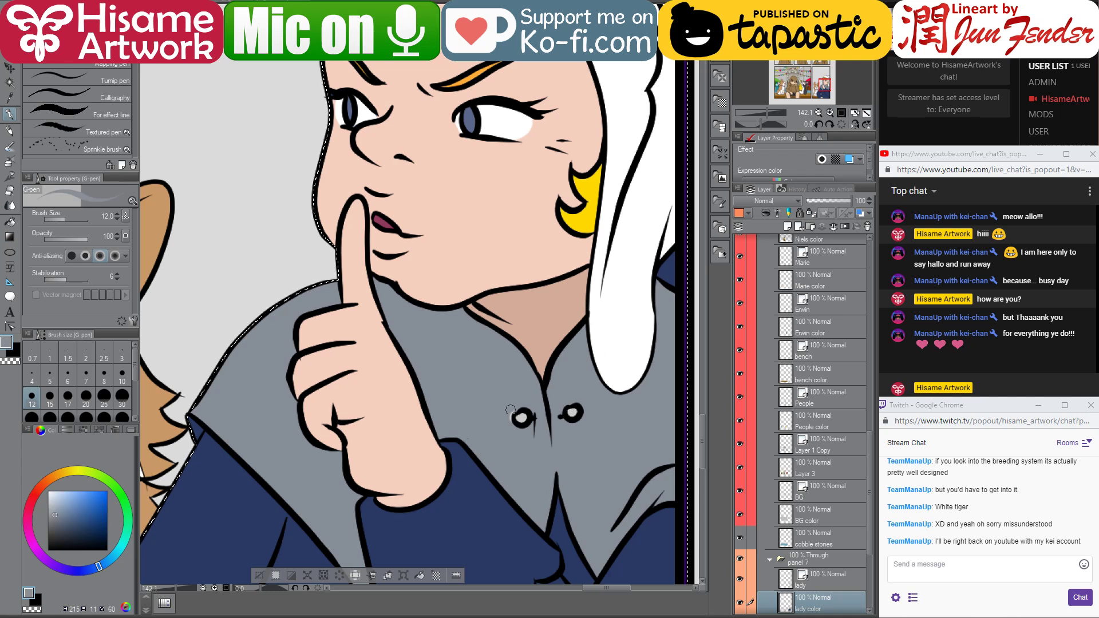
- Fill both of the lady's sleeve cuffs with white sampled from her bonnet
scroll(518, 408, "down", 5)
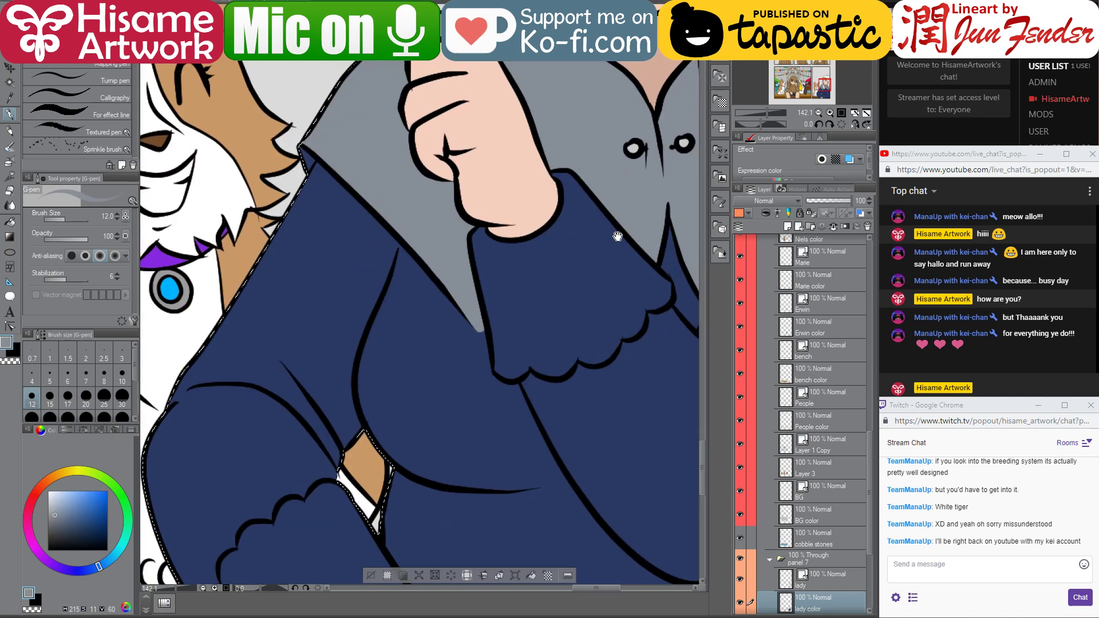
scroll(315, 473, "down", 6)
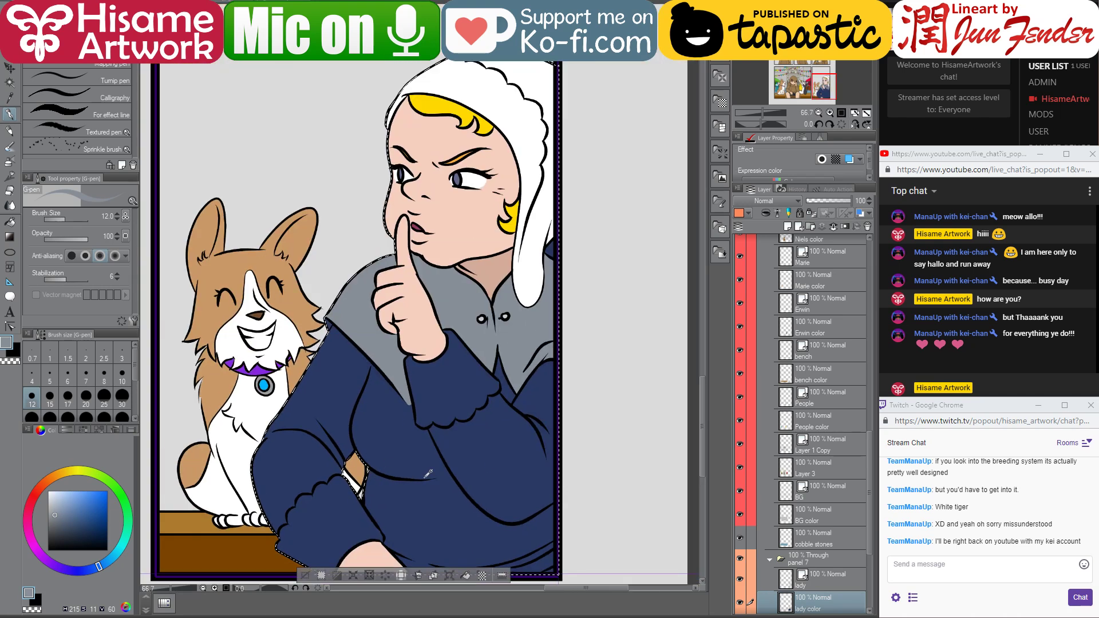
left_click(499, 259, "alt")
scroll(395, 529, "up", 3)
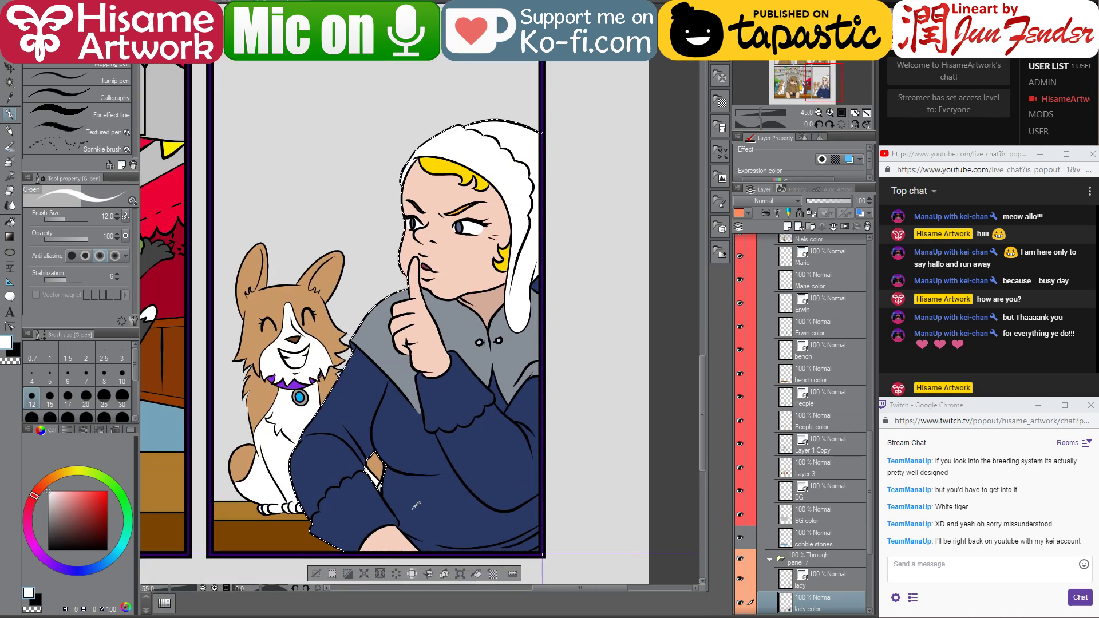
left_click_drag(461, 475, 512, 465)
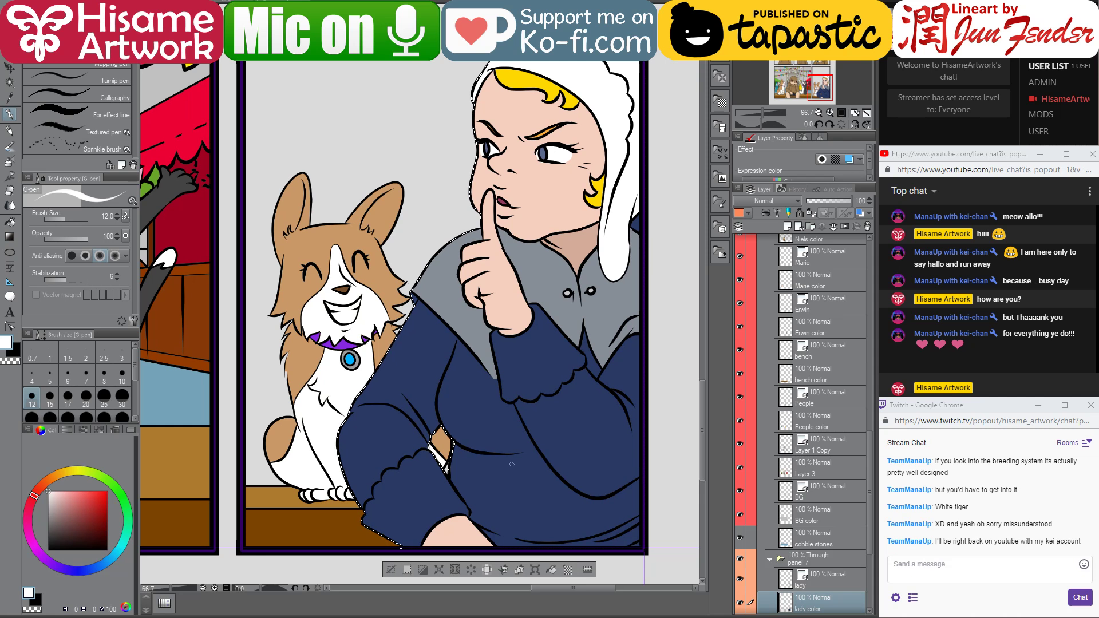
left_click(9, 222)
left_click(544, 371)
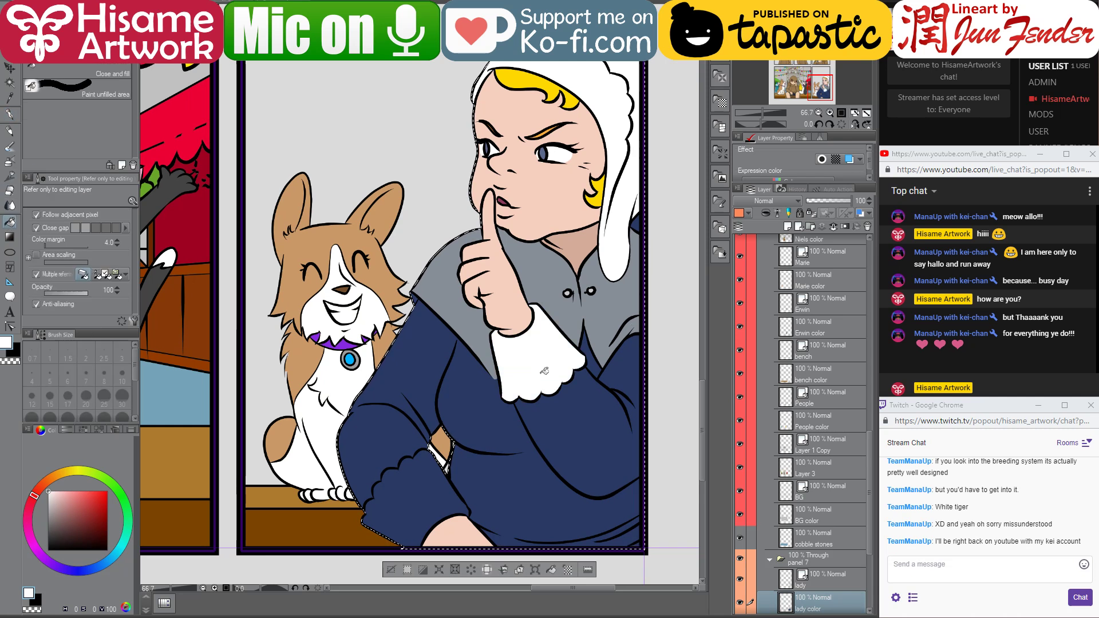
left_click(448, 504)
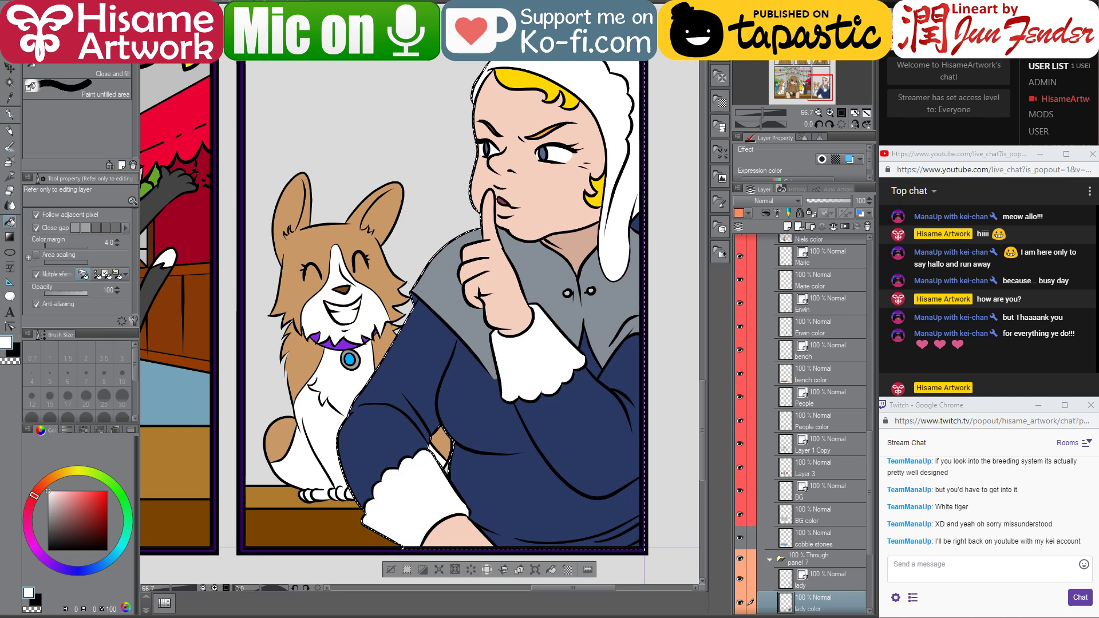
- Recolor both sleeve cuffs with the cape's sampled blue-grey, lightened to saturation 14 and value 72
left_click(566, 278, "alt")
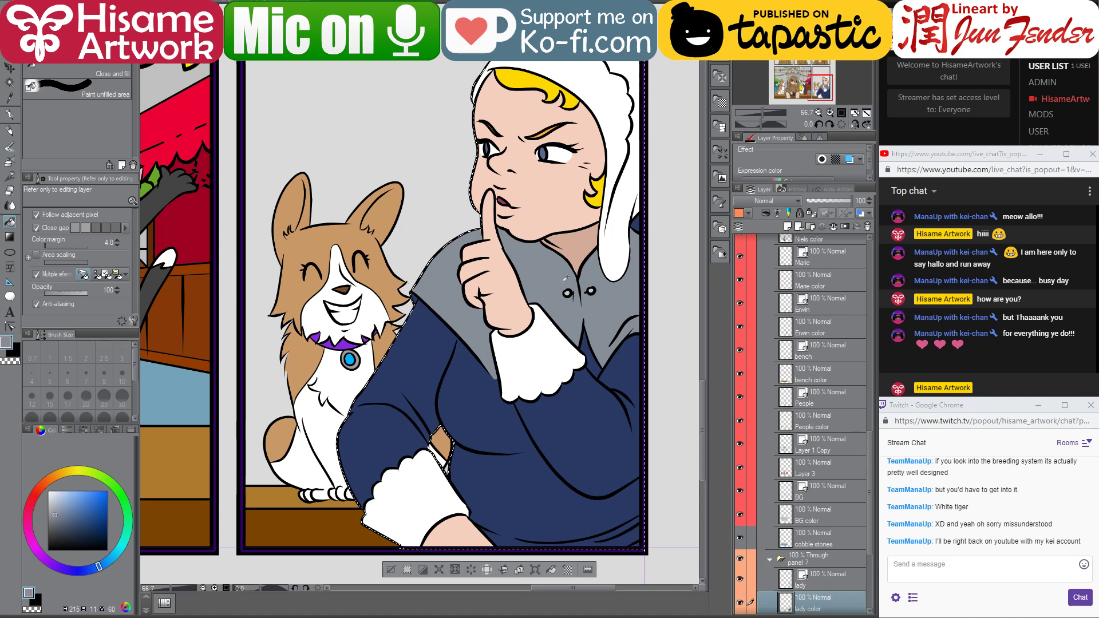
left_click(539, 346)
left_click(426, 478)
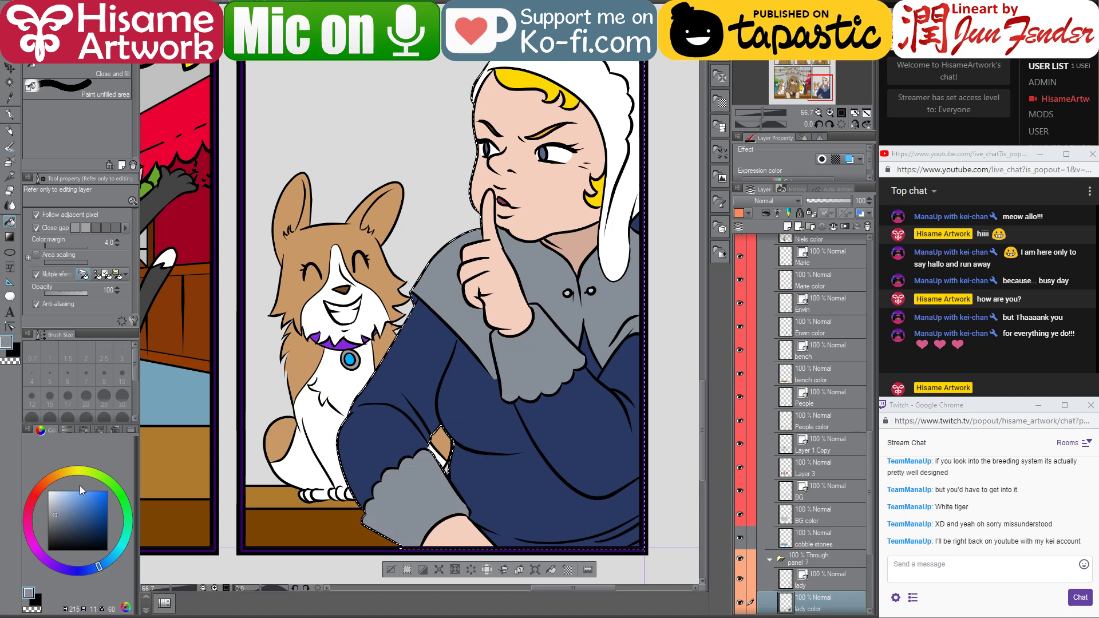
left_click(56, 508)
left_click(422, 478)
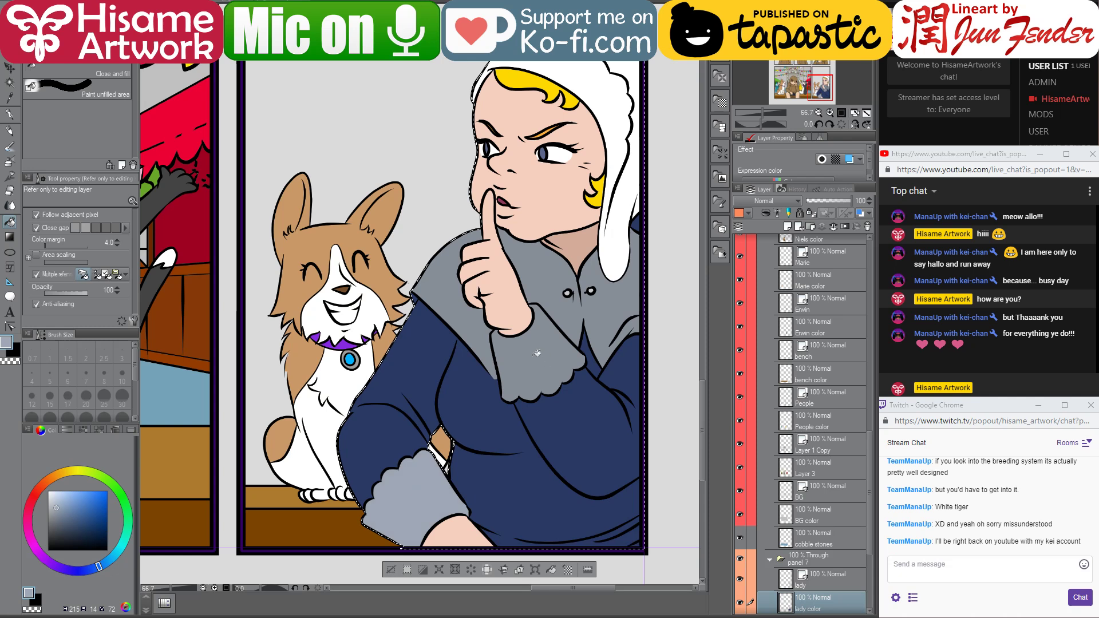
left_click(537, 353)
- Try filling the front of the lady's dress with white sampled from her bonnet, and undo the fill
scroll(593, 490, "down", 3)
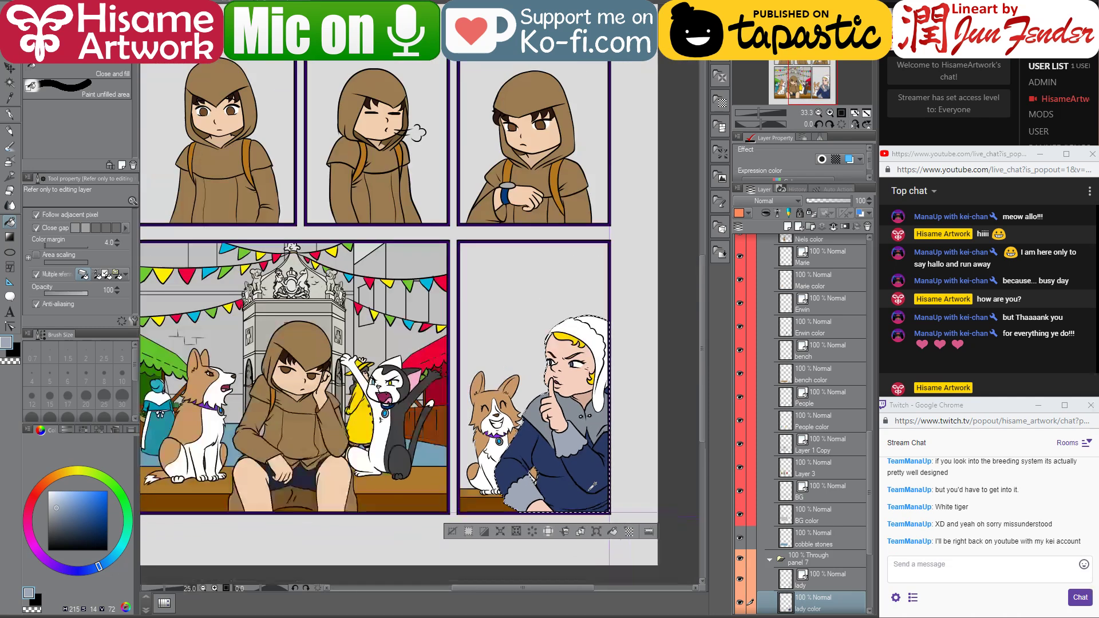
scroll(593, 489, "up", 2)
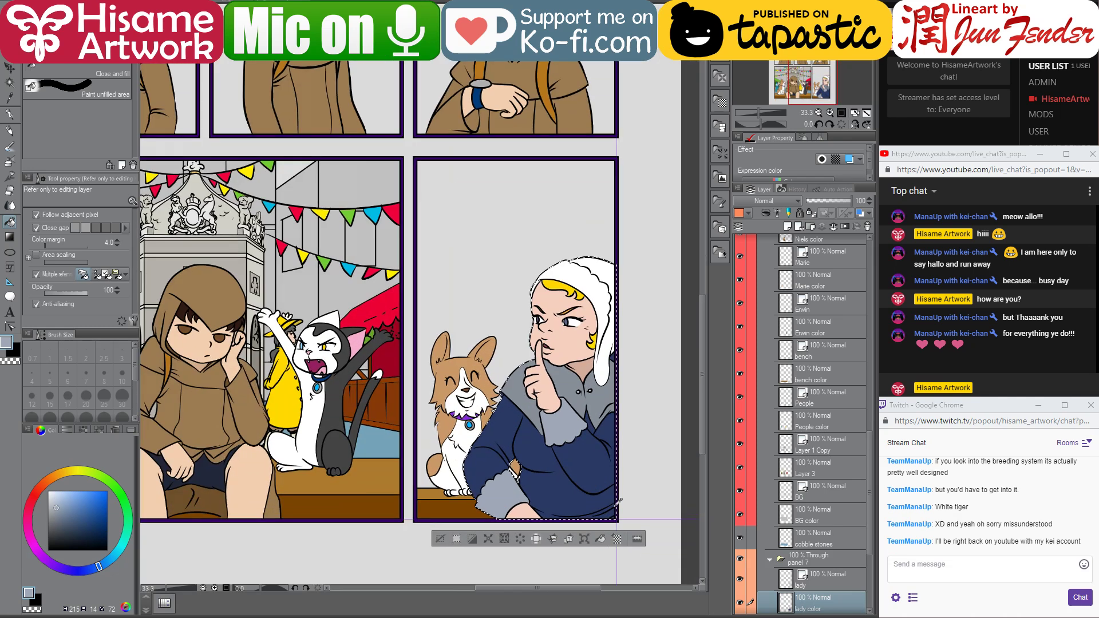
left_click(595, 309, "alt")
left_click(607, 517)
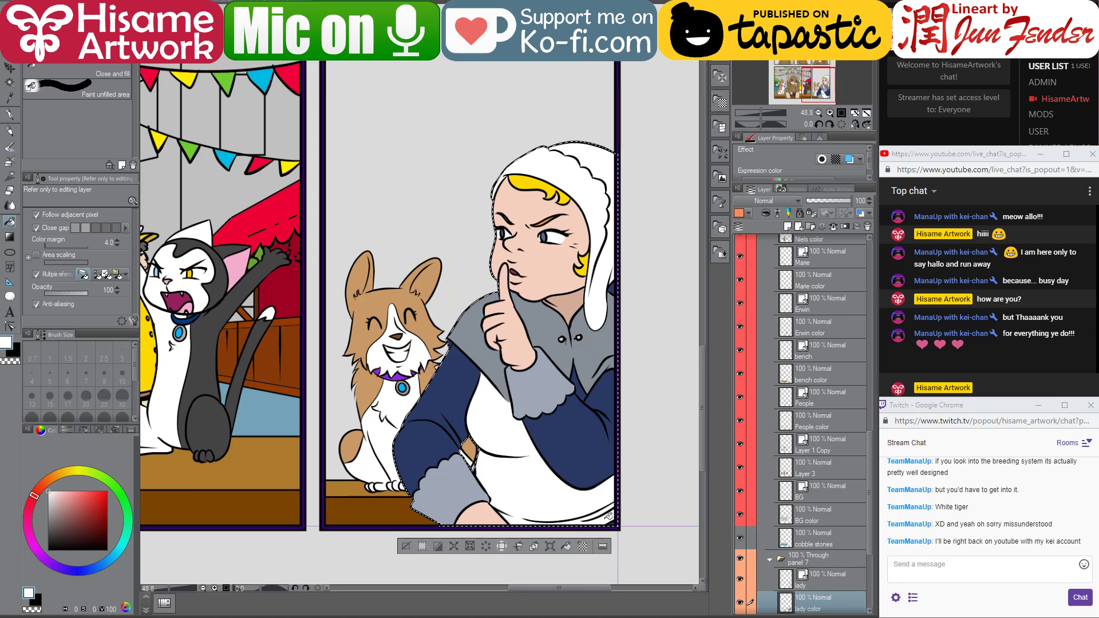
key("ctrl+z")
- Paint a white strip along the lower edge of the lady's navy dress using the G-pen at size 30
scroll(602, 520, "up", 2)
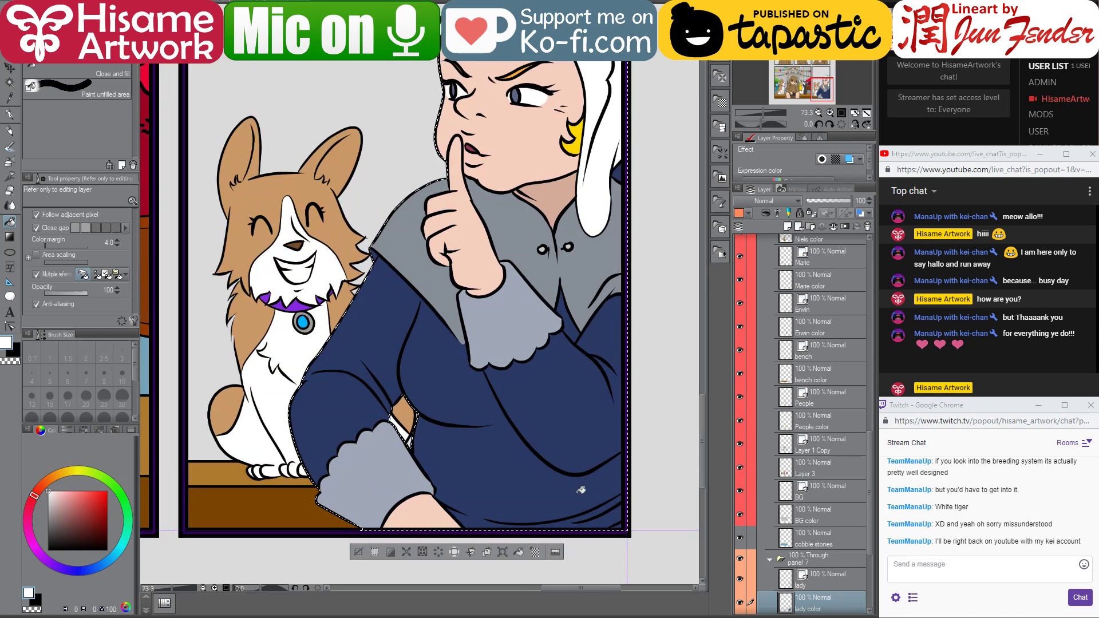
left_click_drag(602, 439, 604, 372)
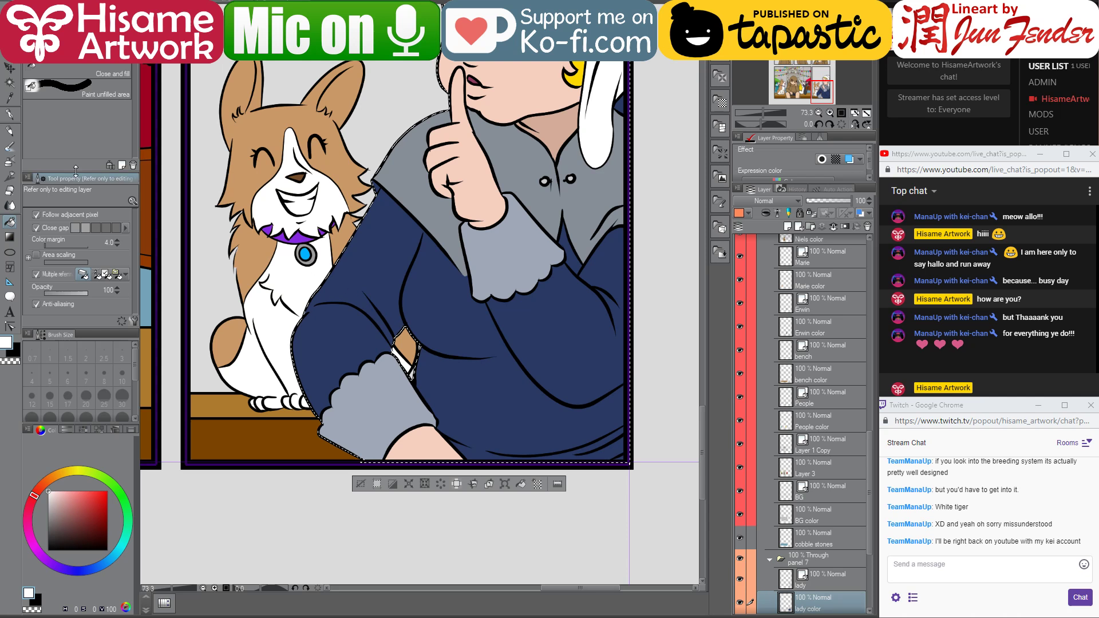
left_click_drag(456, 362, 541, 431)
left_click(10, 114)
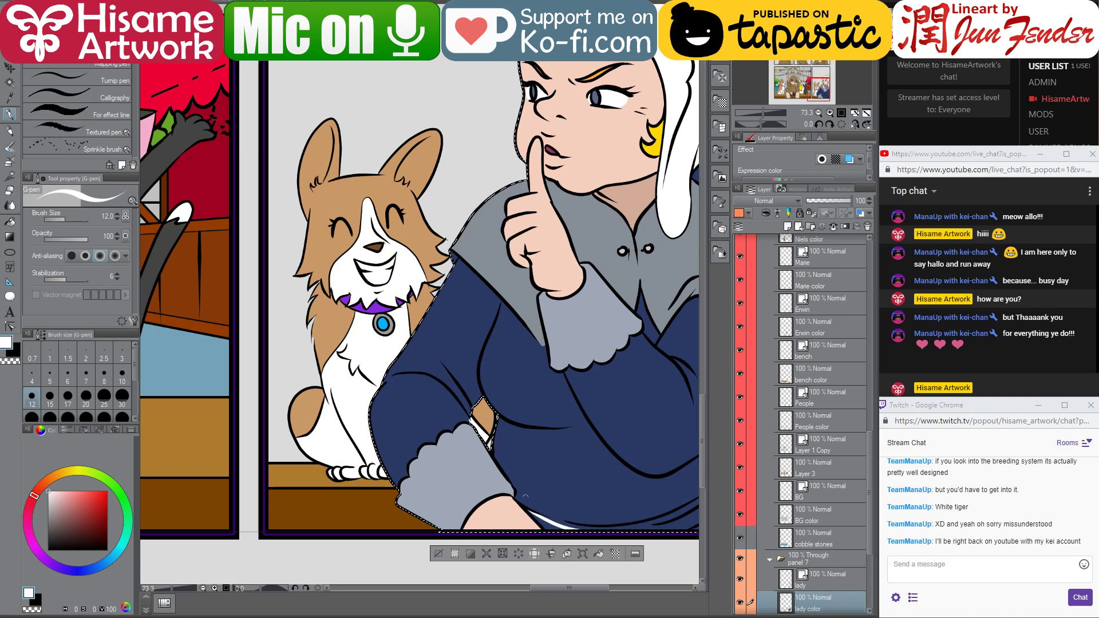
key("bracketright")
key("bracketright")
key("bracketright")
key("bracketright")
key("bracketright")
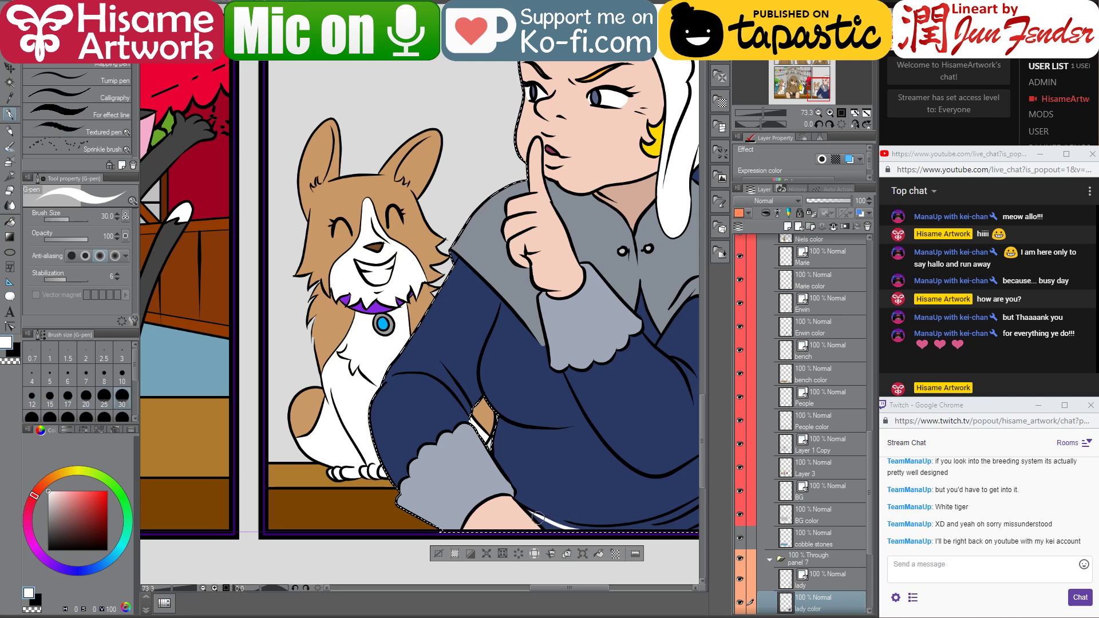
left_click(578, 517, "alt")
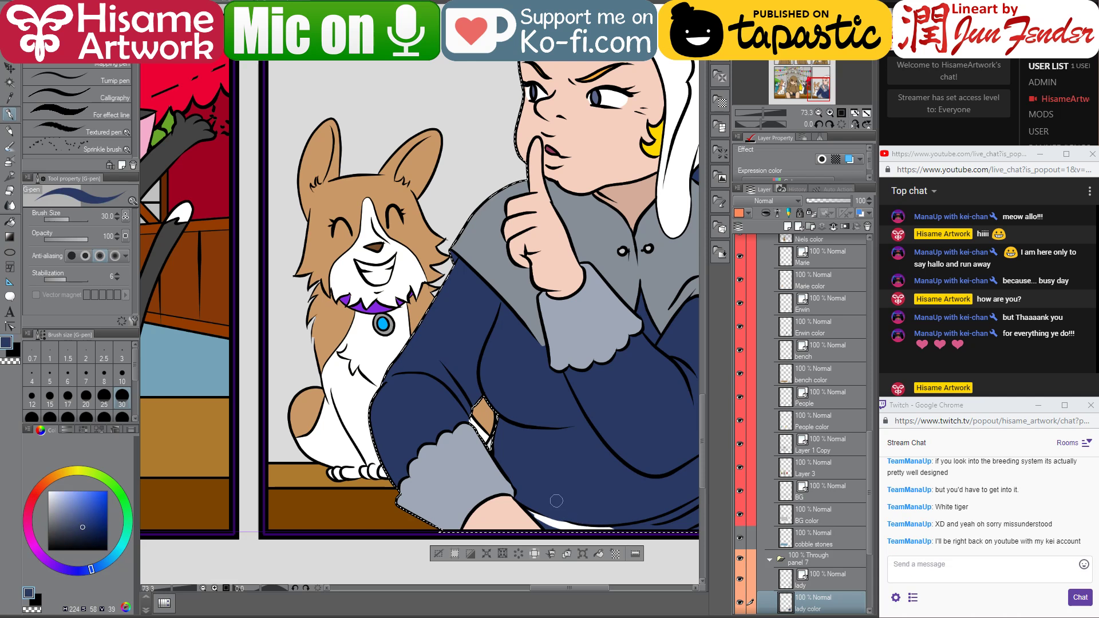
left_click(538, 517, "alt")
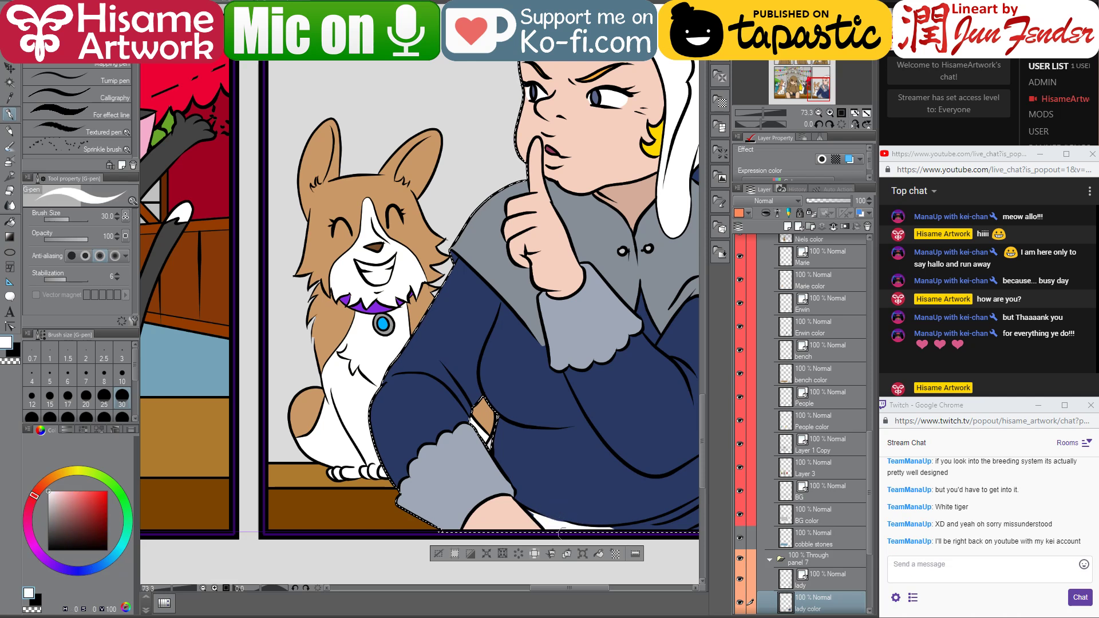
mouse_move(610, 531)
left_mouse_down()
mouse_move(673, 524)
mouse_move(604, 532)
mouse_move(689, 507)
mouse_move(659, 543)
mouse_move(690, 531)
left_mouse_up()
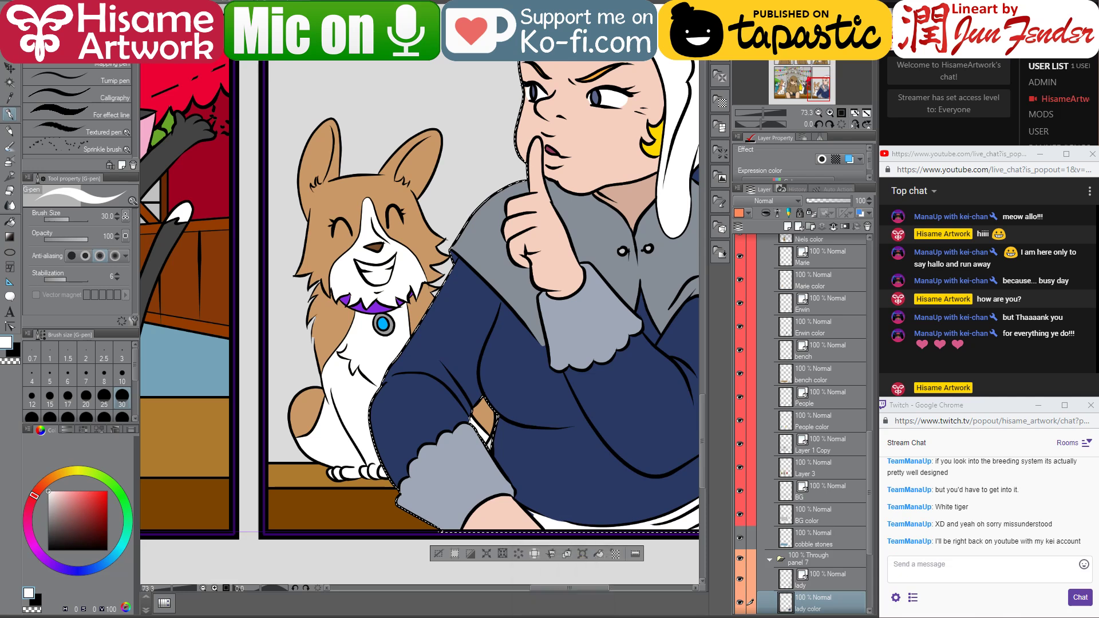
- Sample the cape's blue-grey with the G-pen for touching up beside the hanging flap of the lady's bonnet
scroll(473, 468, "down", 3)
scroll(474, 468, "down", 2)
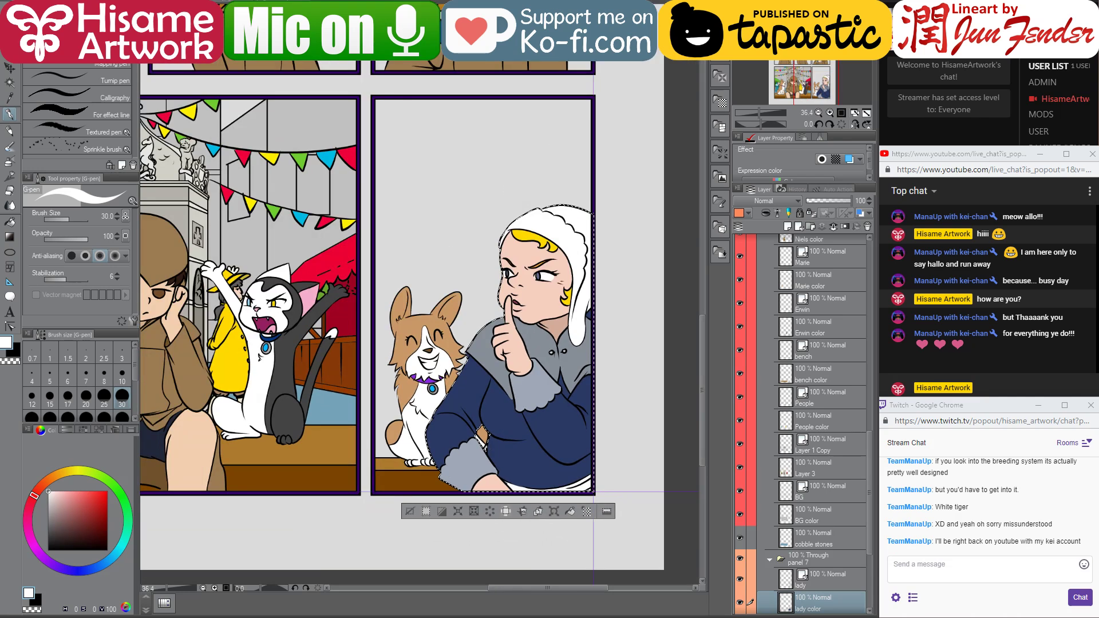
scroll(474, 468, "down", 2)
scroll(633, 355, "up", 3)
scroll(633, 354, "up", 3)
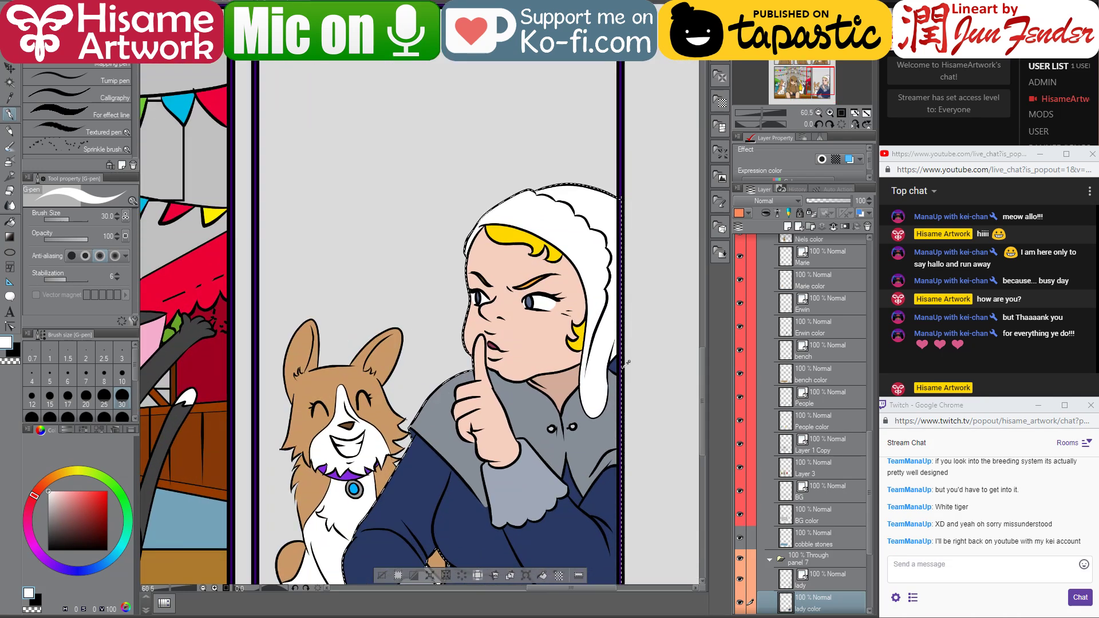
left_click(9, 189)
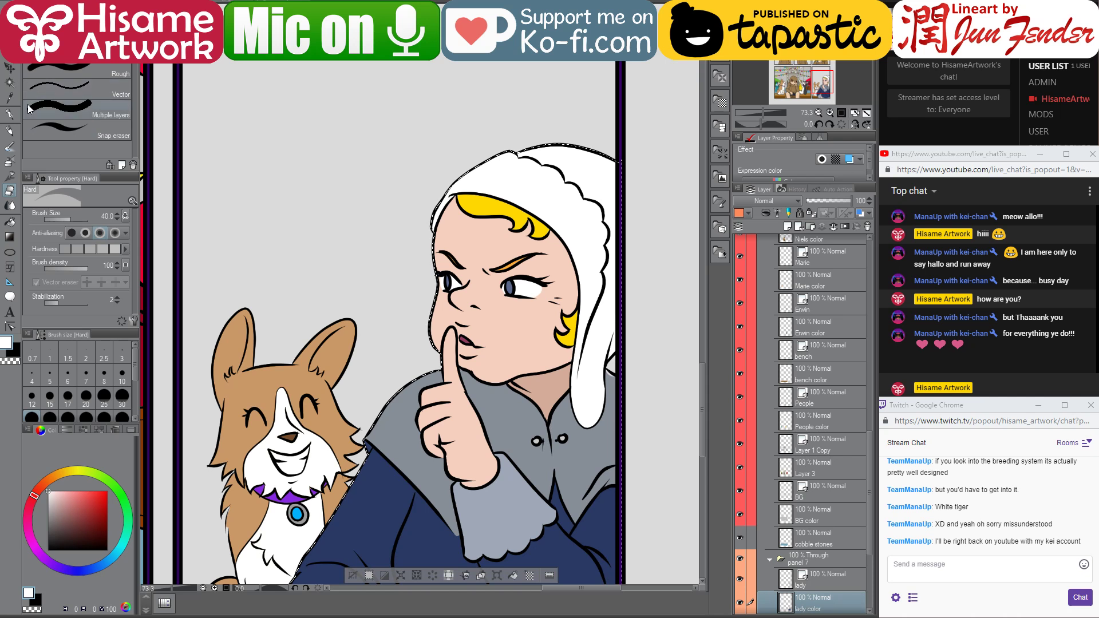
left_click(9, 114)
left_click(606, 372, "alt")
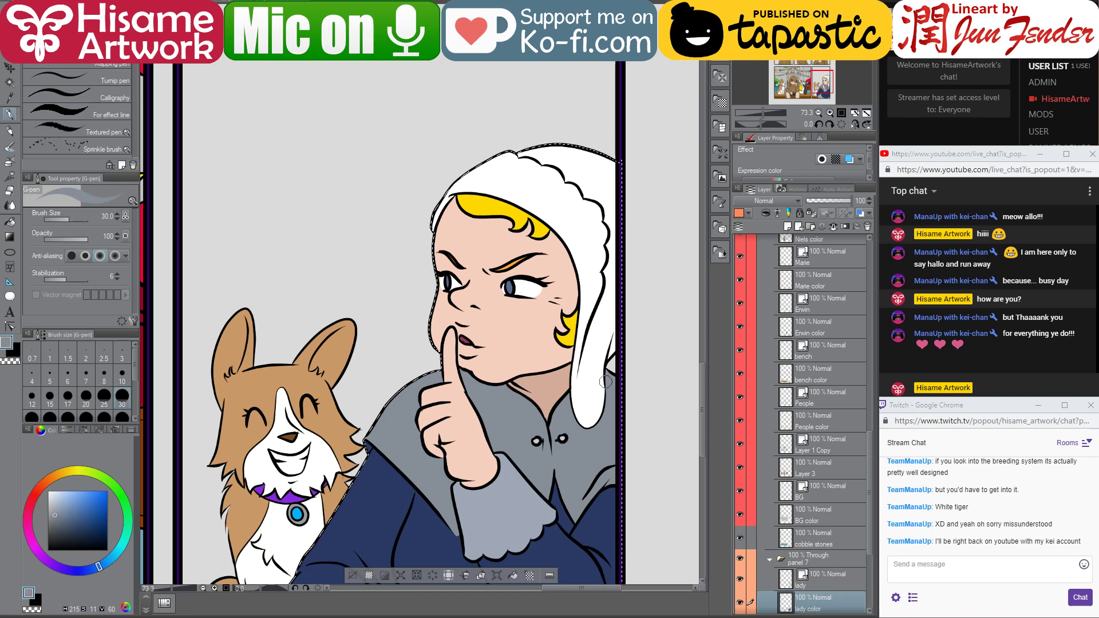
- Clear the selection around the lady in panel 7
scroll(606, 382, "down", 5)
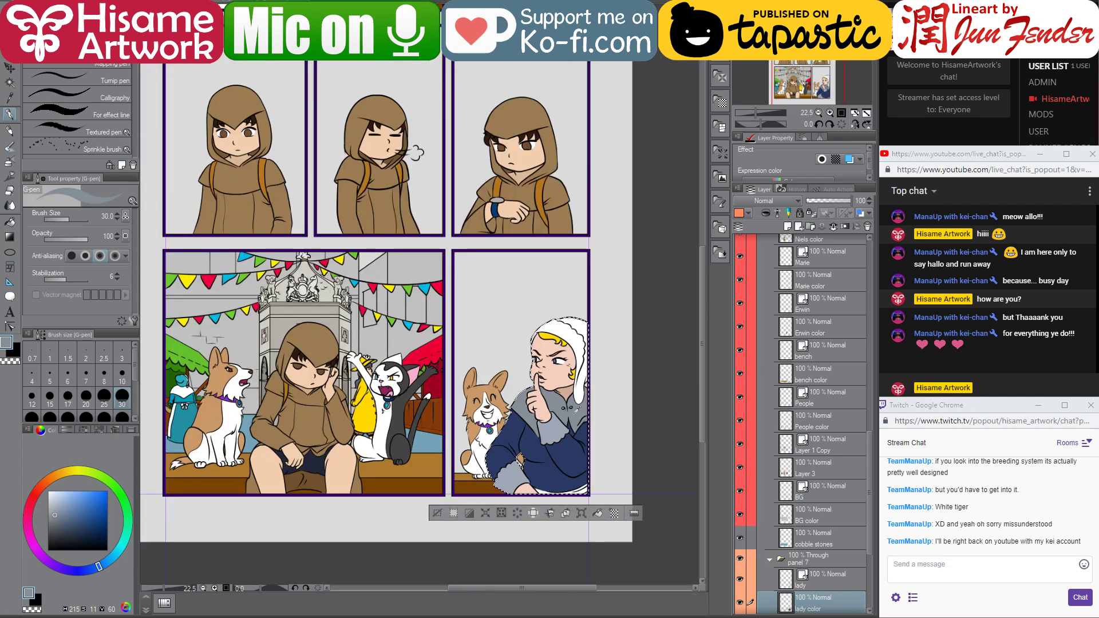
left_click_drag(478, 331, 542, 381)
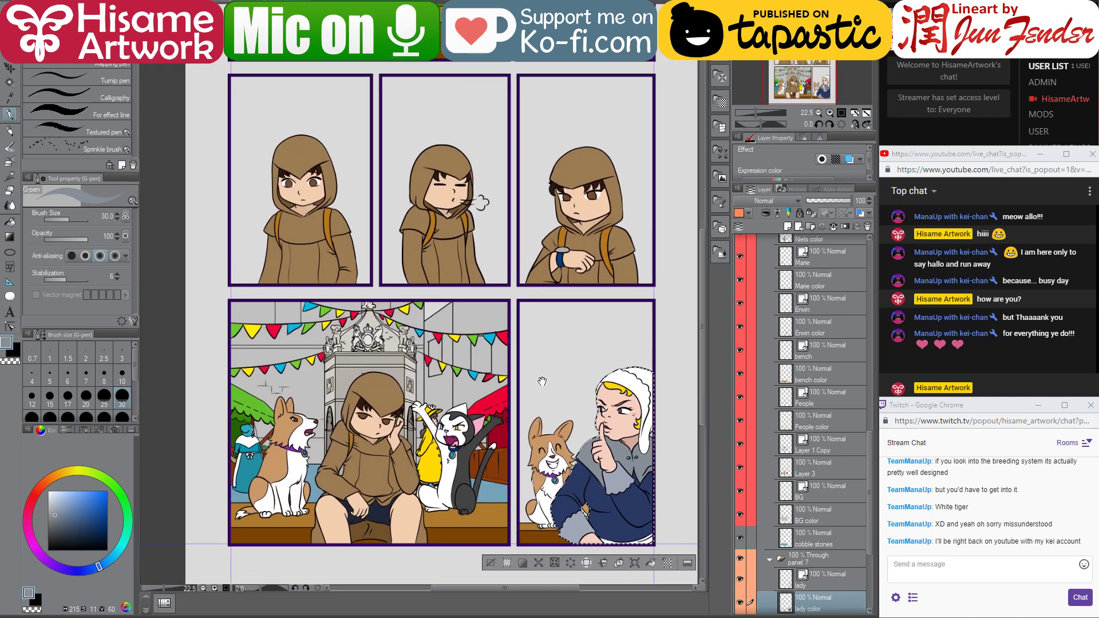
left_click(10, 68)
key("ctrl+d")
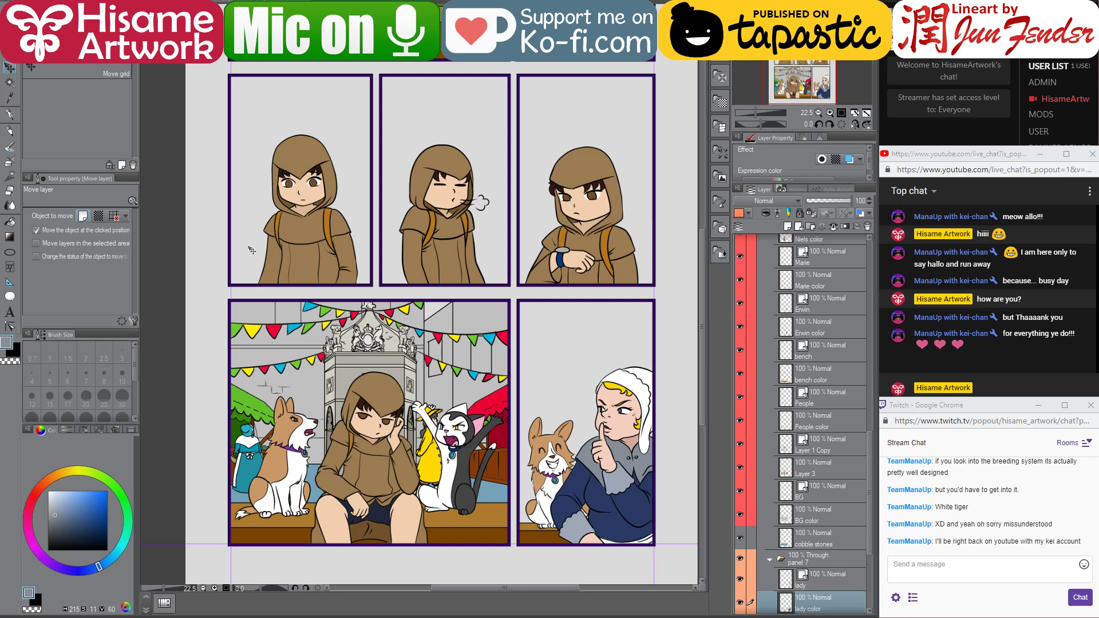
- Review the flat colors of the characters across the middle and lower rows of panels
left_click(10, 113)
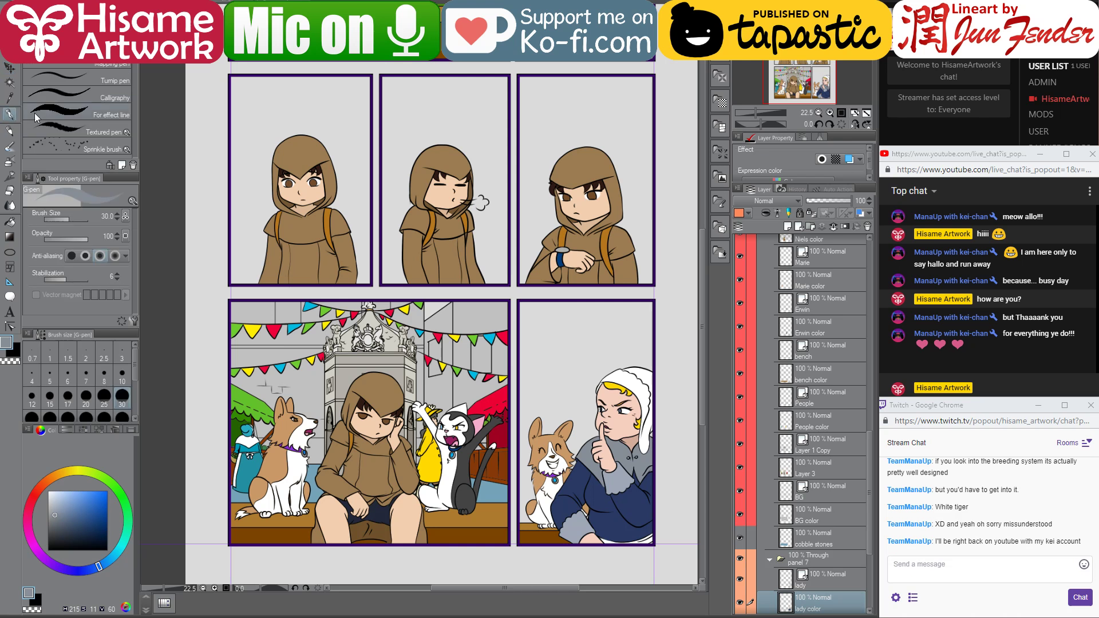
left_click(9, 67)
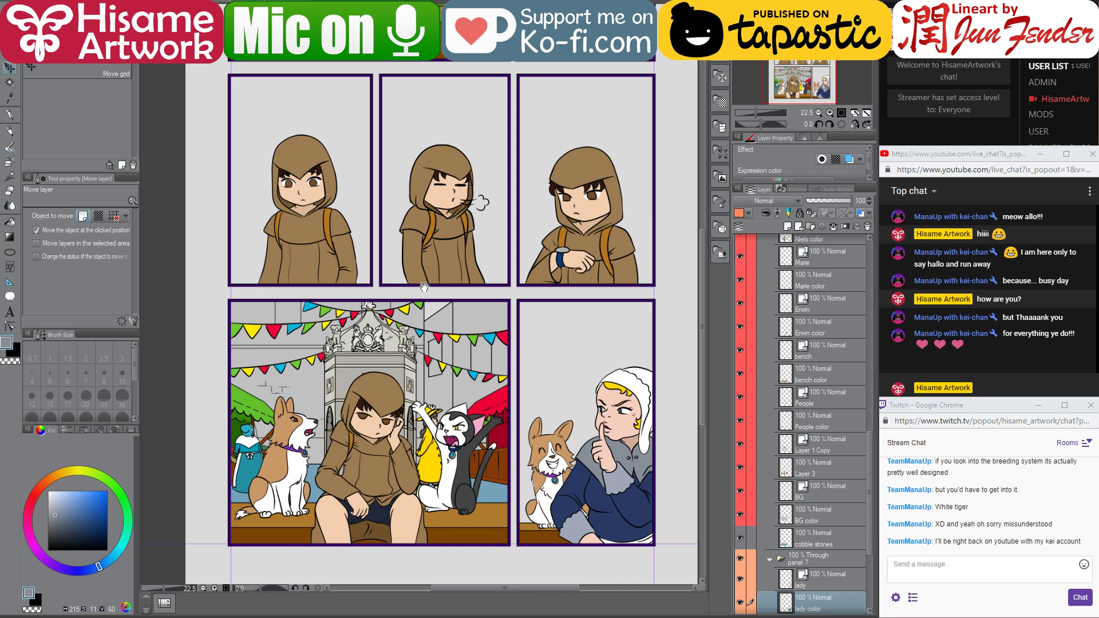
left_click_drag(425, 287, 448, 310)
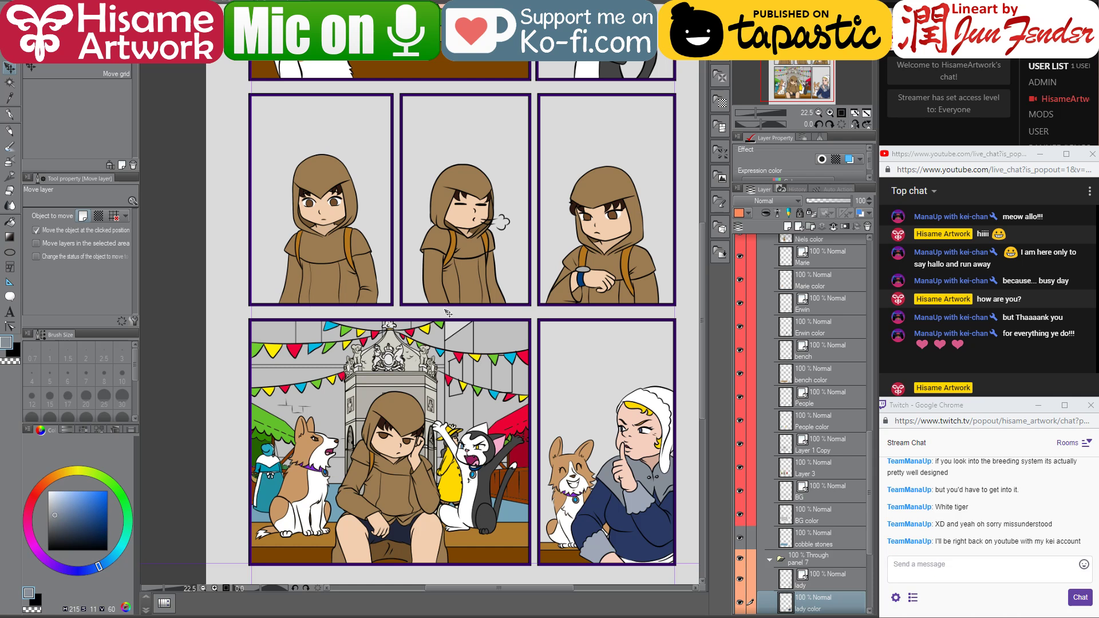
scroll(446, 312, "down", 1)
left_click_drag(463, 309, 488, 321)
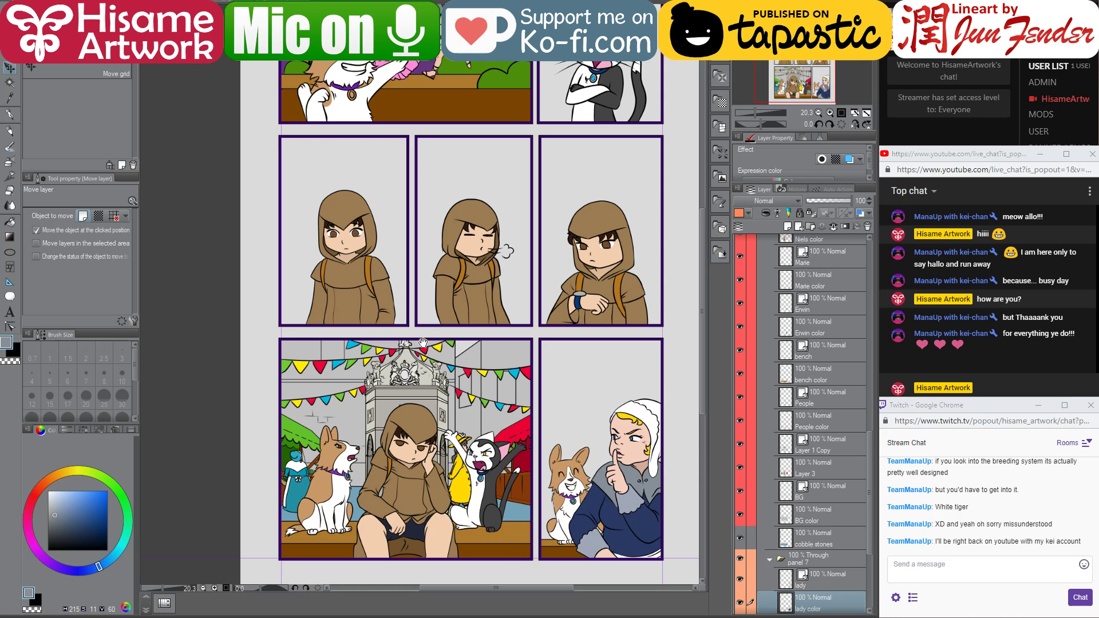
left_click_drag(455, 222, 460, 338)
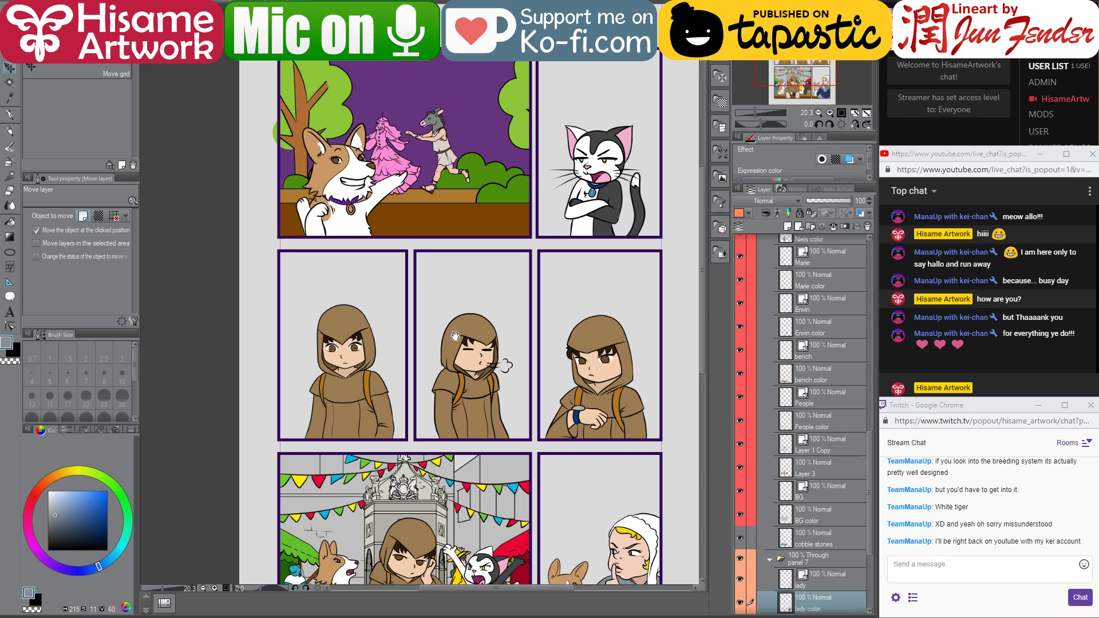
left_click_drag(527, 375, 523, 266)
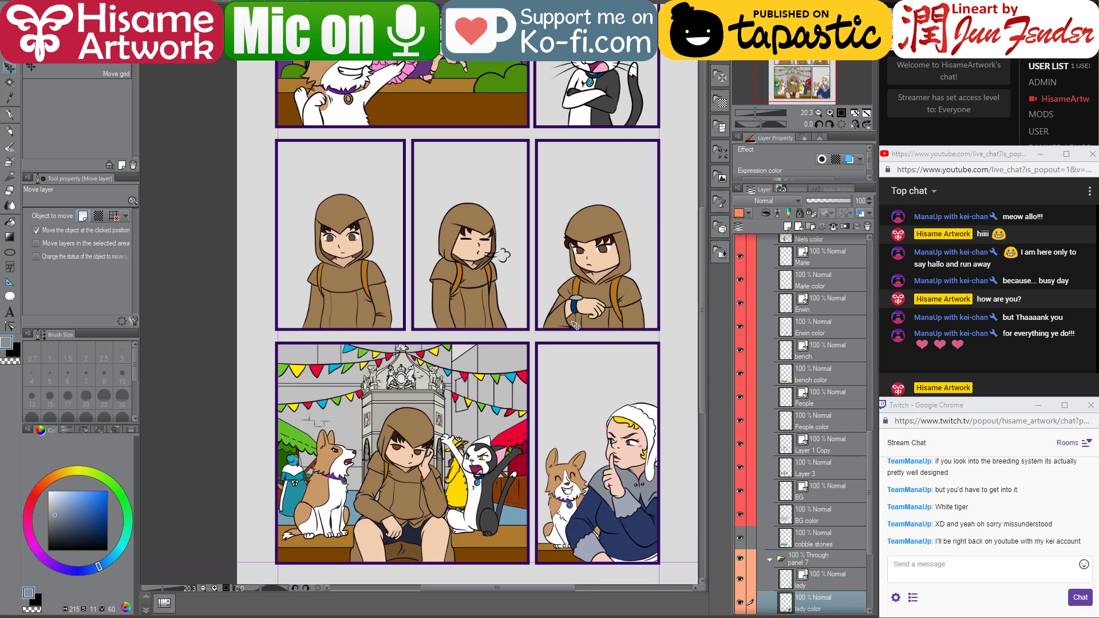
- Sample the hood's shaded brown from the boy checking his watch in panel 5, on his own color layer, for filling
key("o")
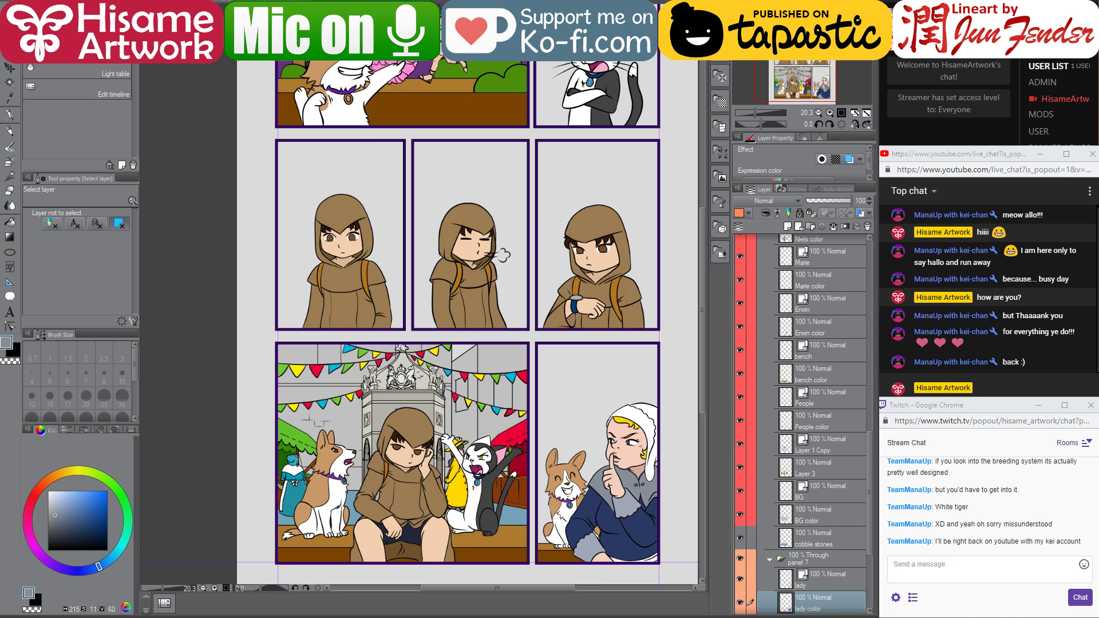
left_click(537, 289)
scroll(537, 290, "up", 4)
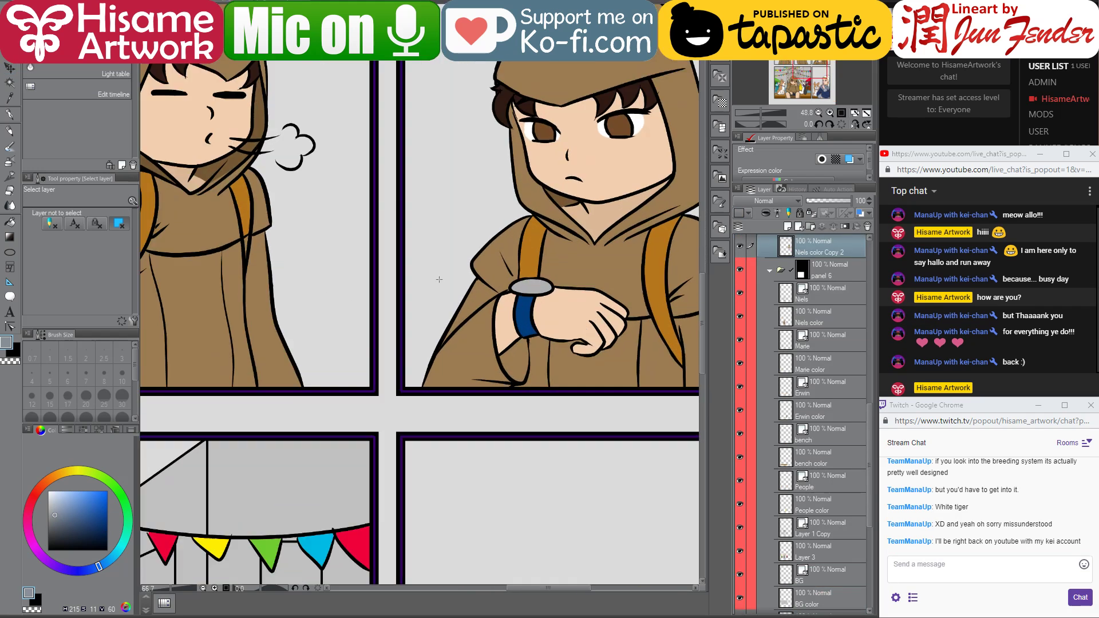
key("g")
left_click(575, 199, "alt")
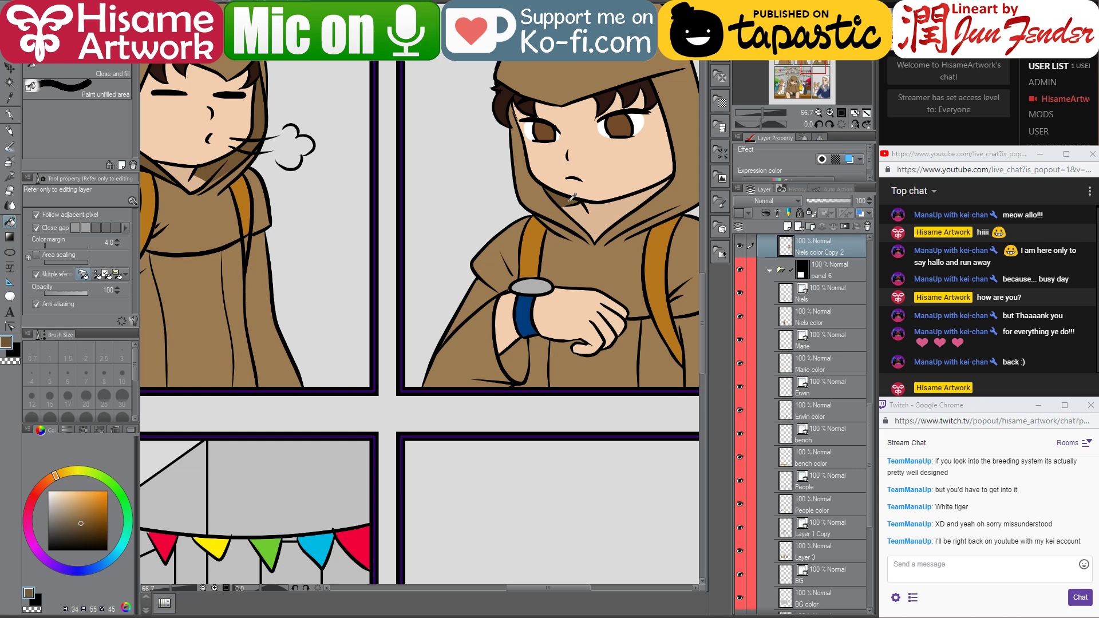
scroll(592, 316, "down", 1)
scroll(590, 312, "down", 4)
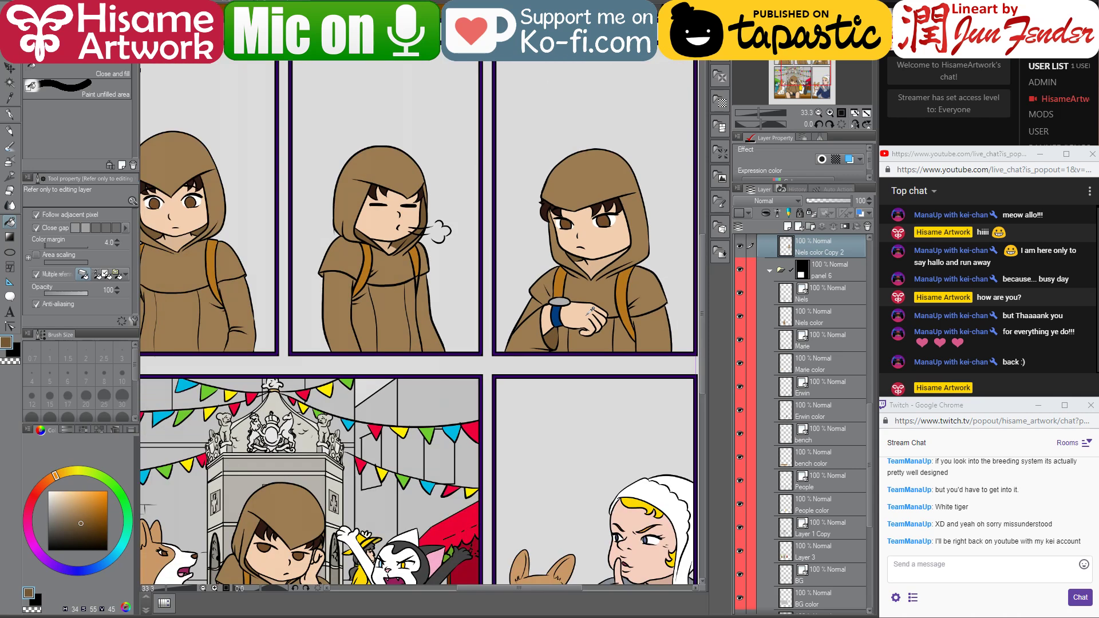
- Select the actors color layer in panel 1 and hide the corgi's line and color layers to expose the princess
left_click(7, 66)
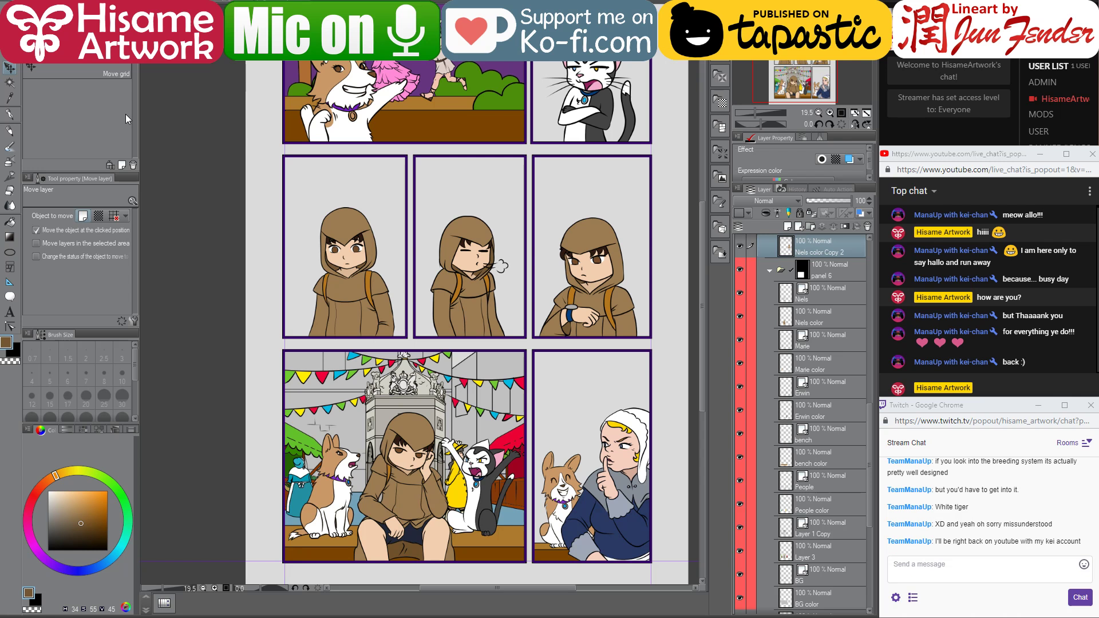
scroll(475, 320, "up", 5)
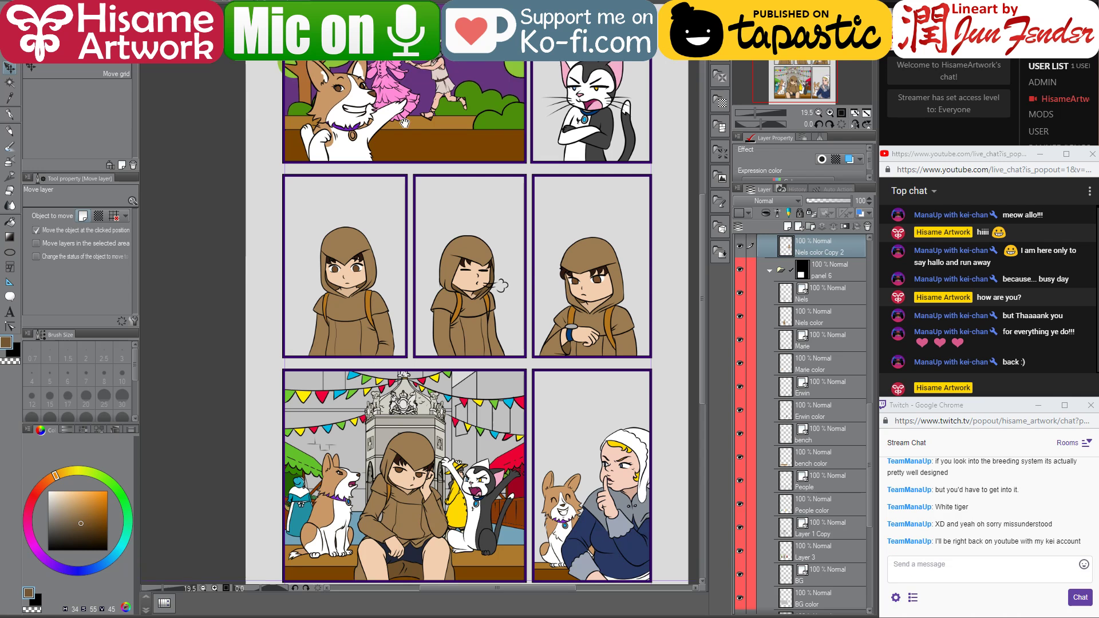
scroll(420, 298, "up", 8)
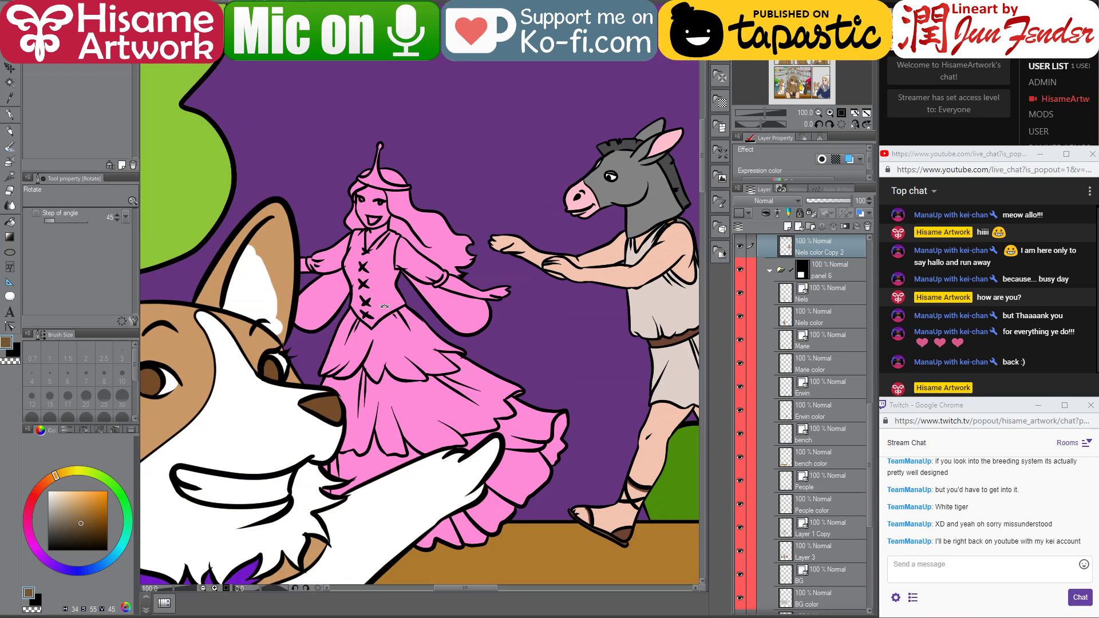
left_click(386, 317, "ctrl")
scroll(802, 348, "up", 5)
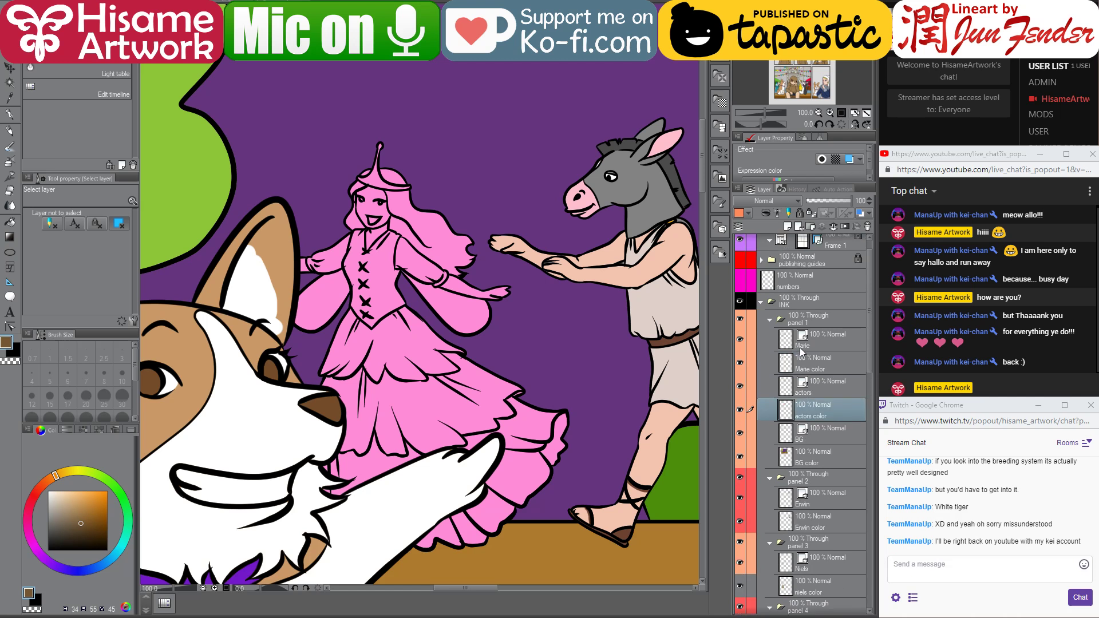
left_click(739, 366)
left_click_drag(412, 372, 441, 364)
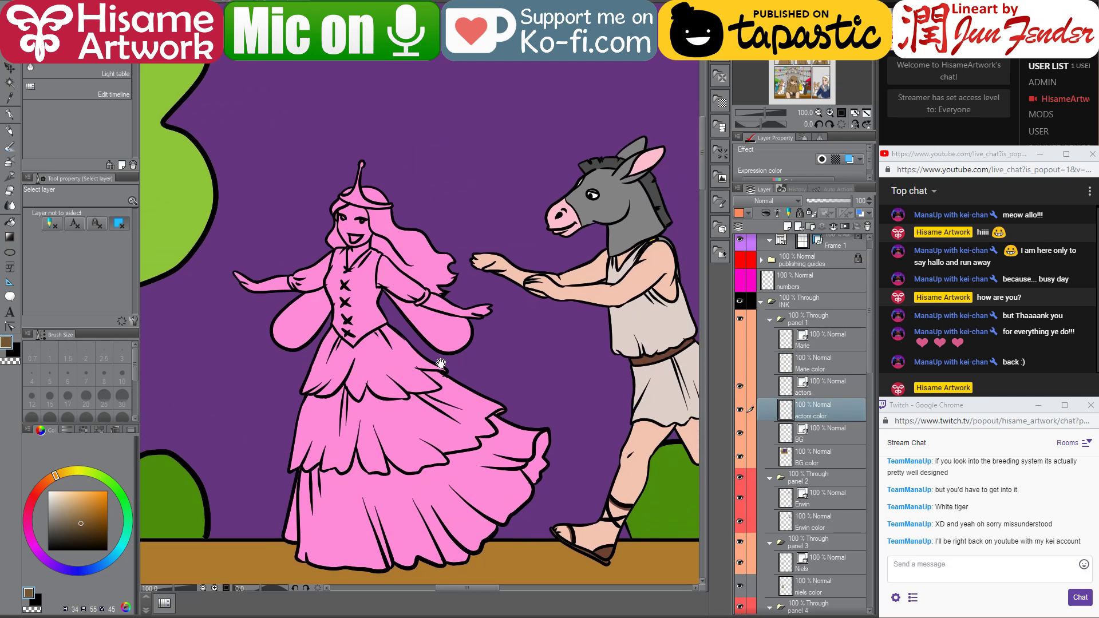
- Fill both of the princess's wings with a pale tint of her dress pink
left_click(9, 222)
left_click(492, 310, "alt")
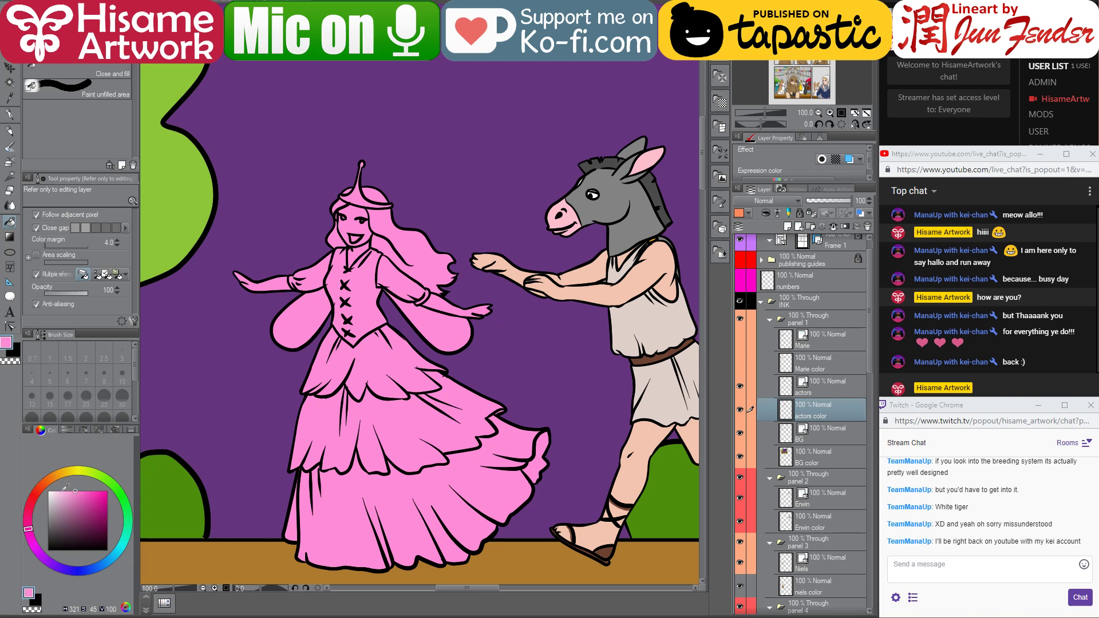
left_click(60, 492)
left_click(457, 332)
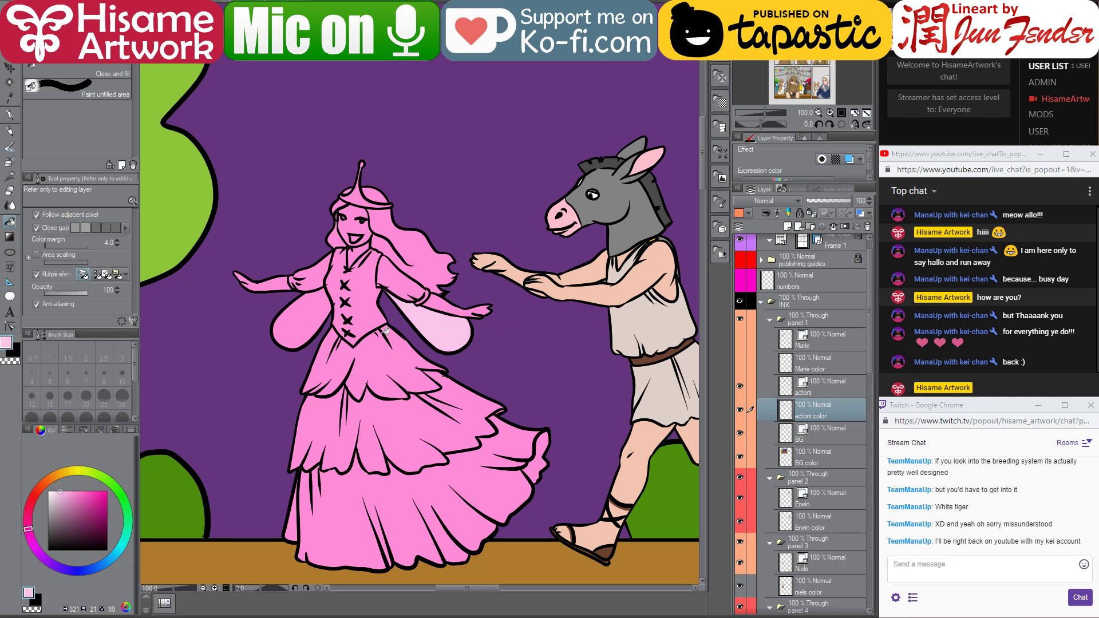
left_click(313, 326)
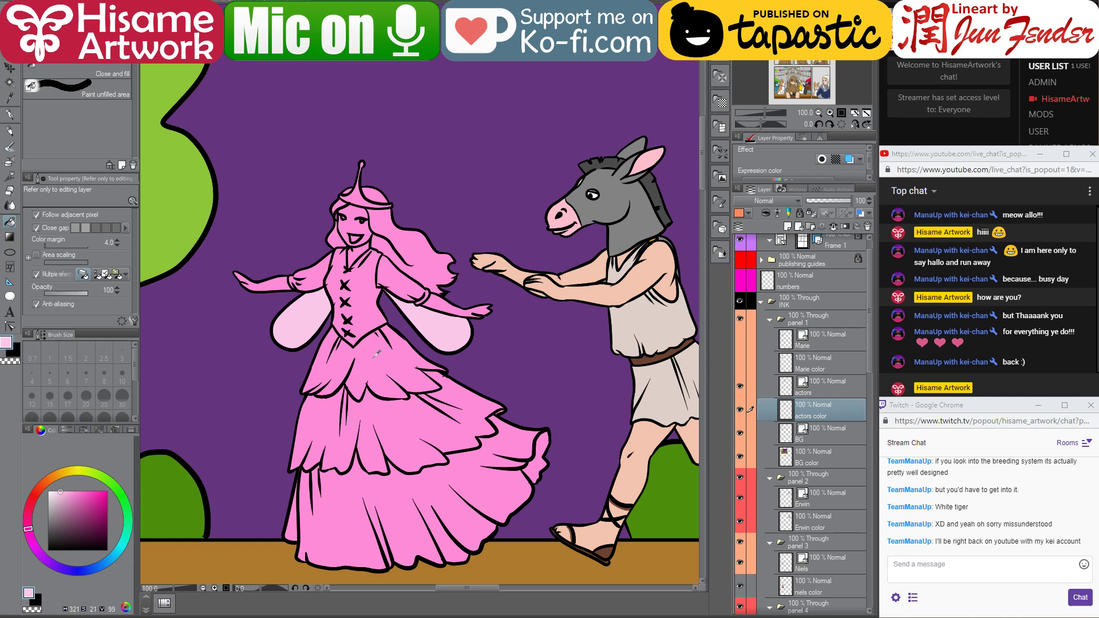
- Fill the top tier of the princess's skirt with a more saturated pink
left_click(377, 354, "alt")
left_click(91, 491)
left_click(387, 364)
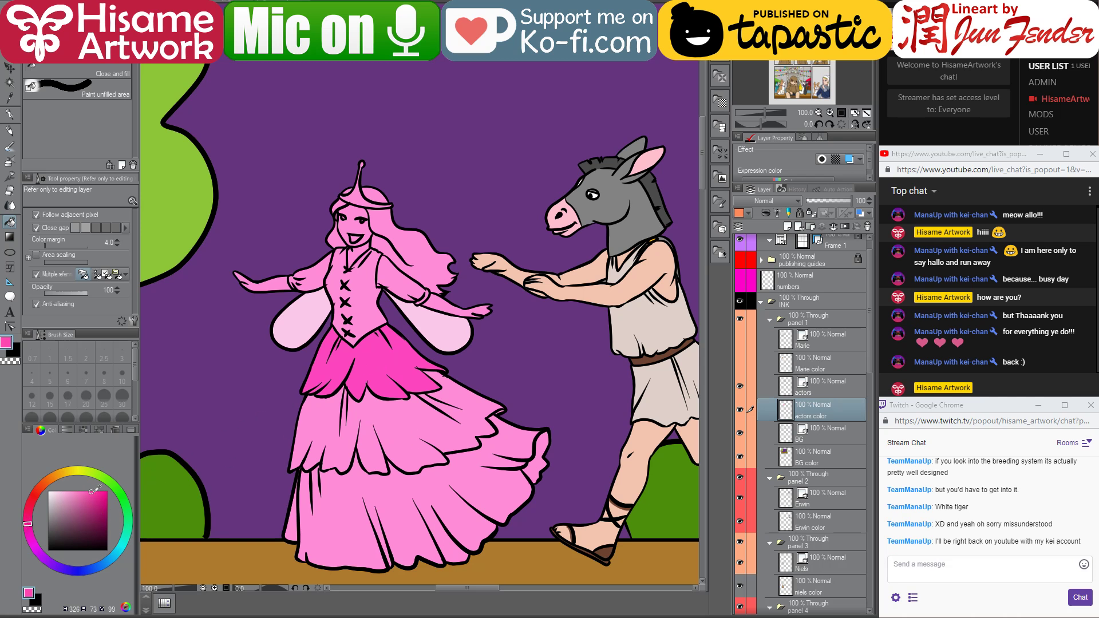
- Fill the skirt's bottom tier with fully saturated hot pink and the underside of its lifted hem with dark magenta
left_click(100, 490)
left_click(108, 491)
left_click(409, 493)
left_click(294, 518)
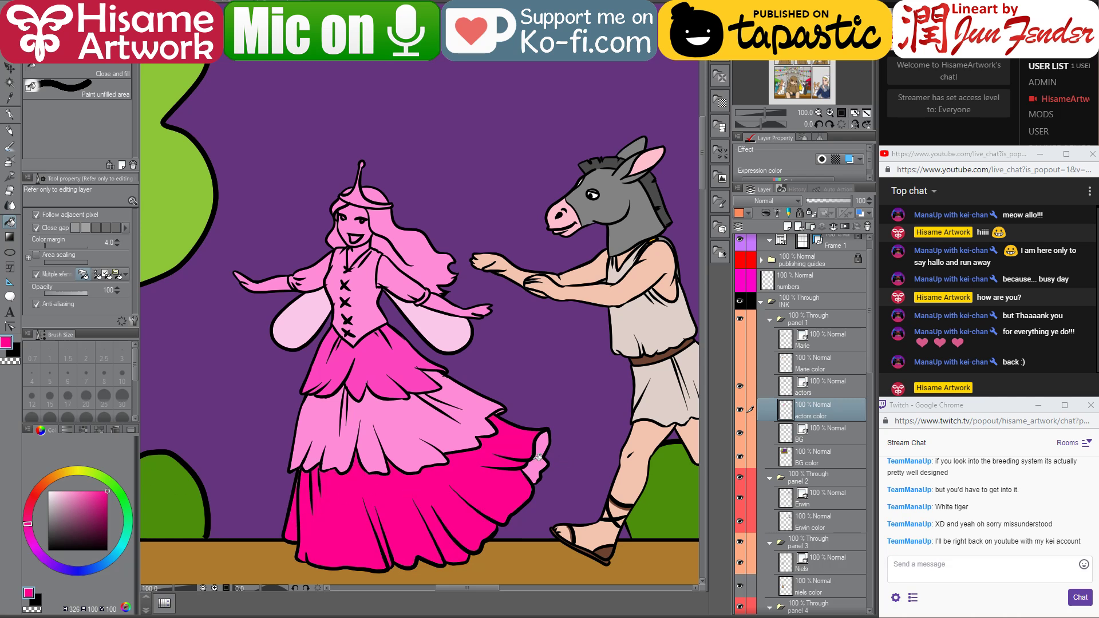
left_click(107, 517)
left_click(537, 458)
- Tint the skirt's middle tier with the bottom tier's hot pink using the fill tool at opacity 43
left_click(490, 449, "alt")
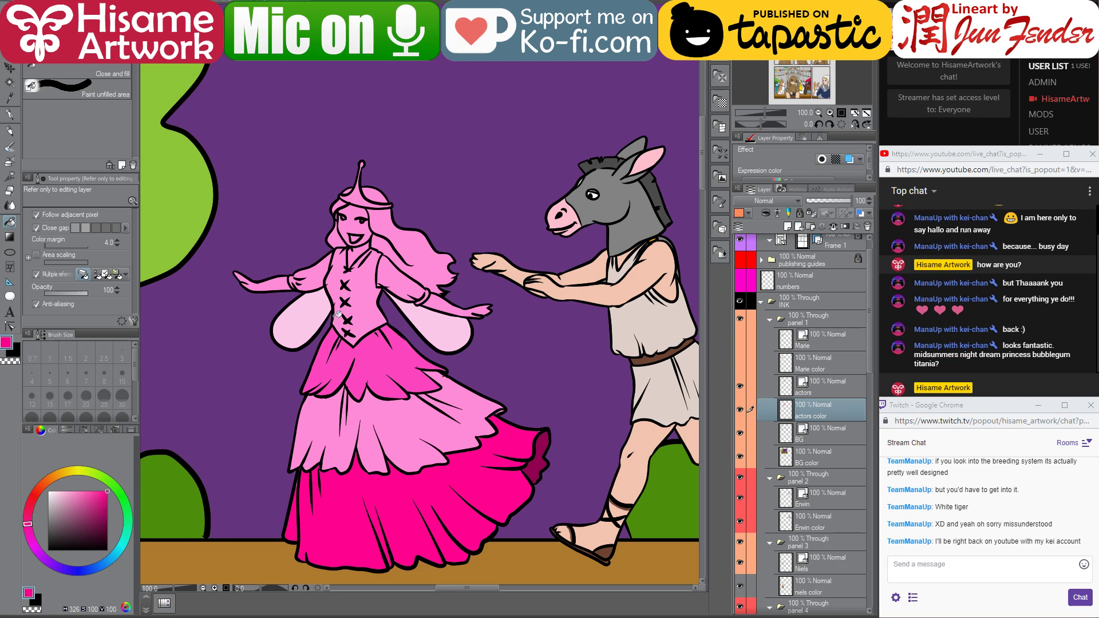
left_click(64, 293)
left_click(399, 421)
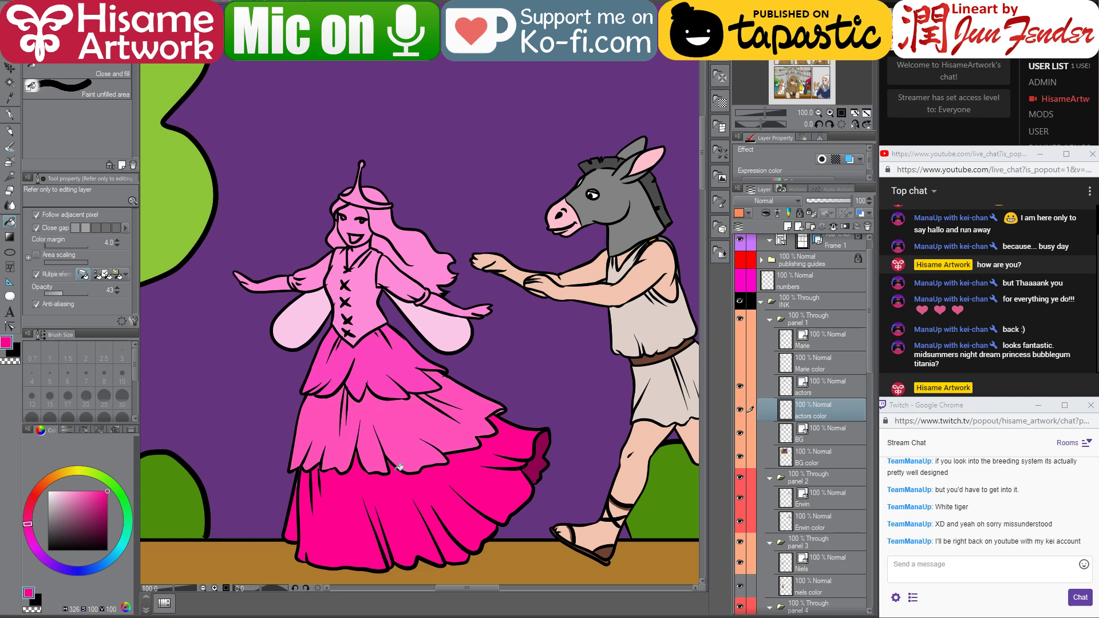
left_click(403, 420)
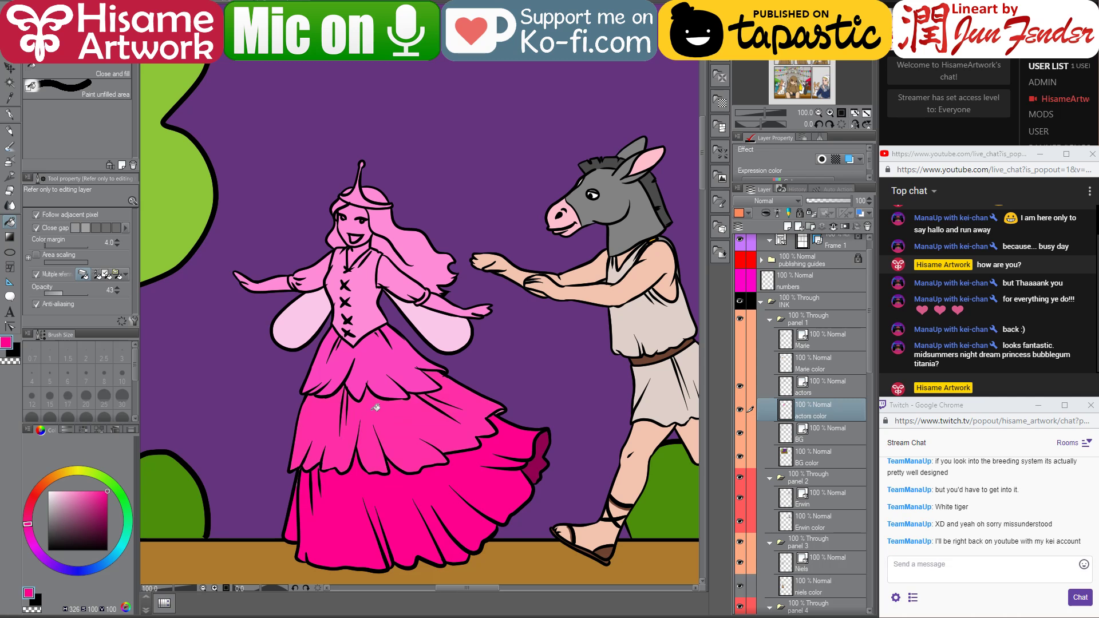
- Soften the skirt's top and middle tiers with the bodice's light pink at the same partial opacity
left_click(376, 324, "alt")
left_click(412, 364)
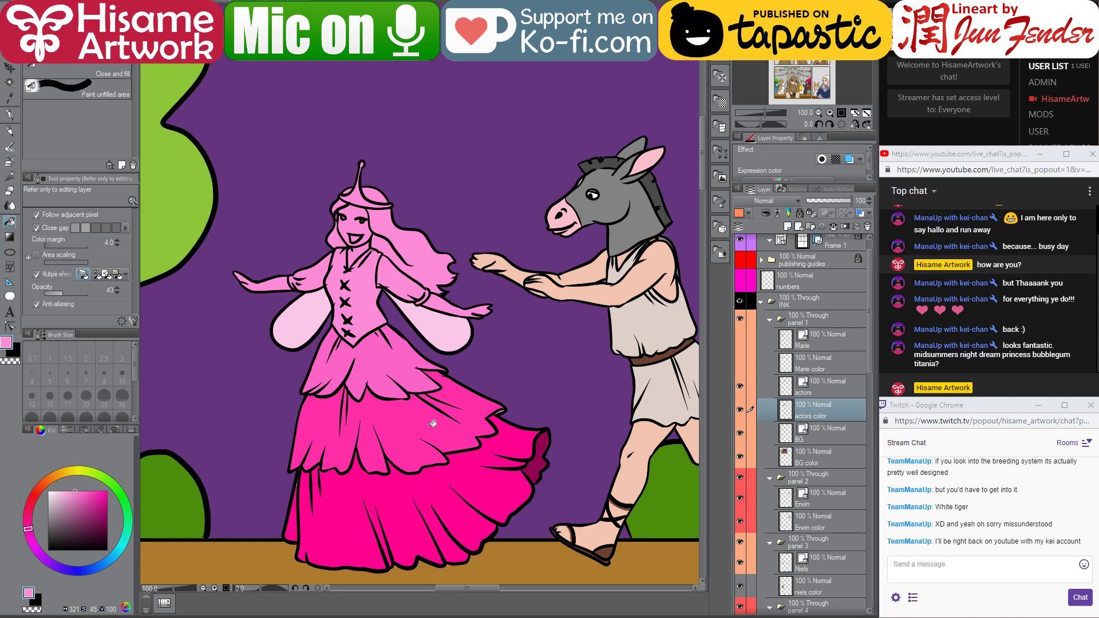
left_click(401, 426)
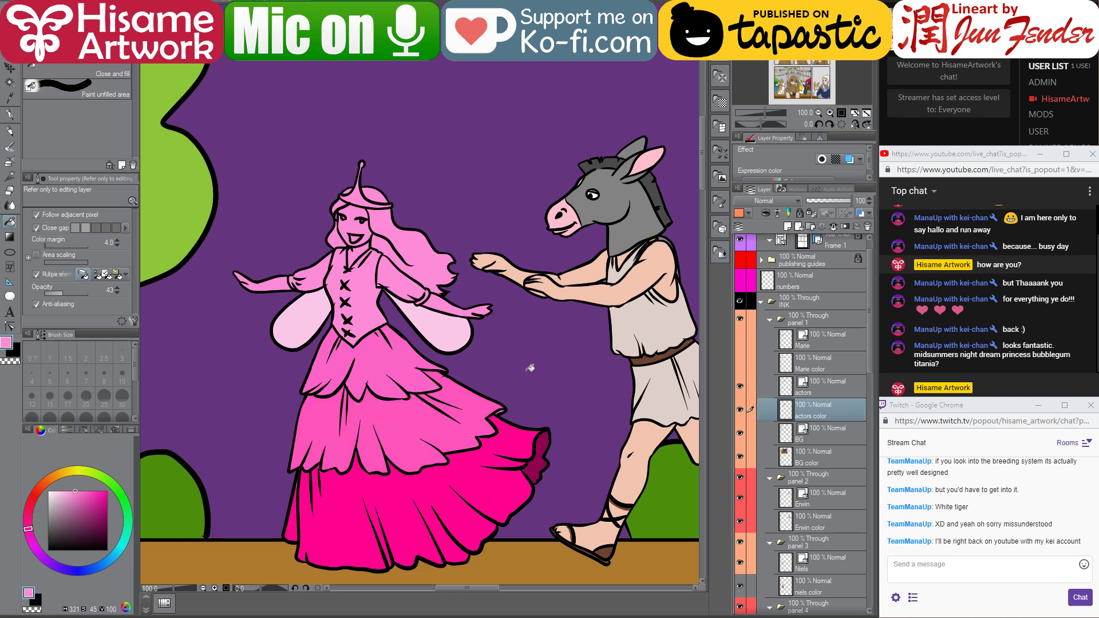
- Set the fill opacity to 20 and tint the middle skirt tier with the bottom tier's hot pink
left_click(56, 292)
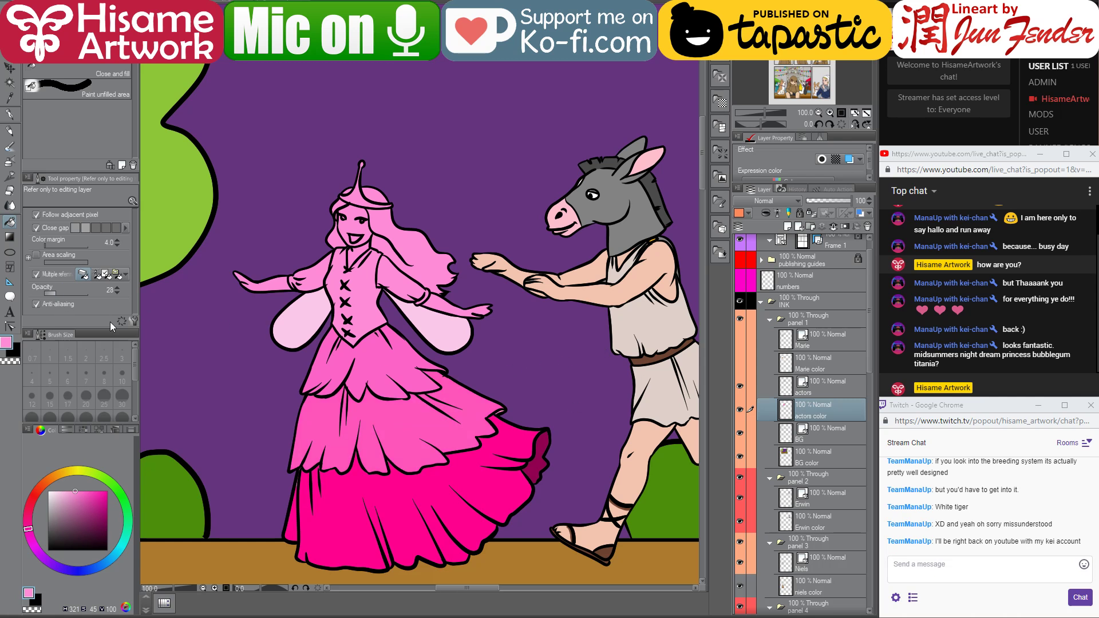
left_click(436, 475, "alt")
left_click(412, 438)
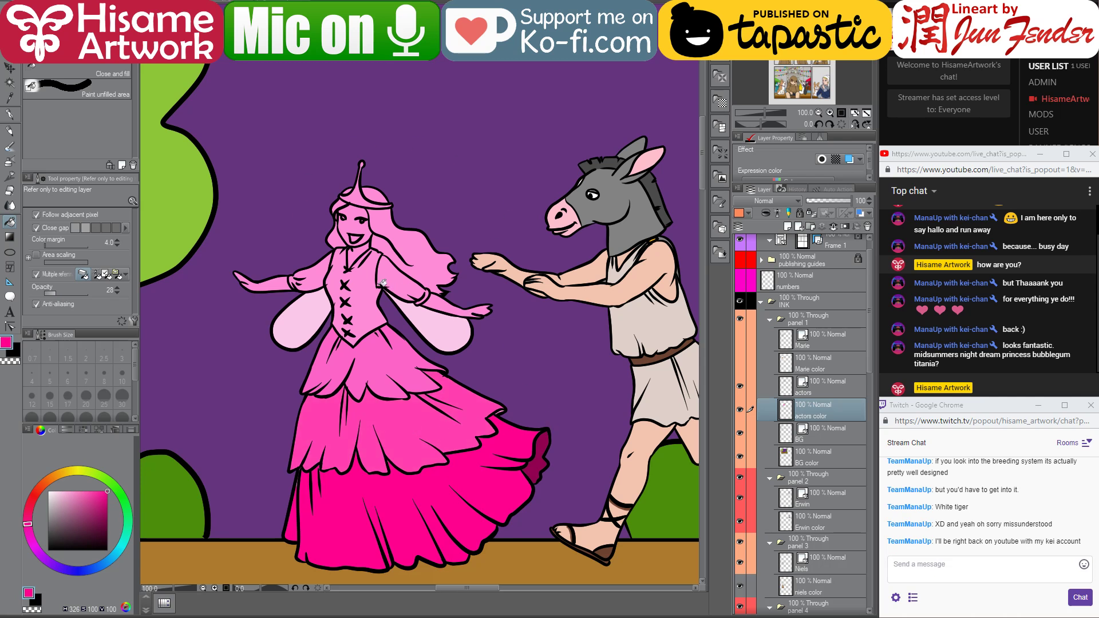
- Fill the princess's arms, face and neckline with the donkey-headed actor's skin tone at opacity 100
scroll(315, 213, "up", 2)
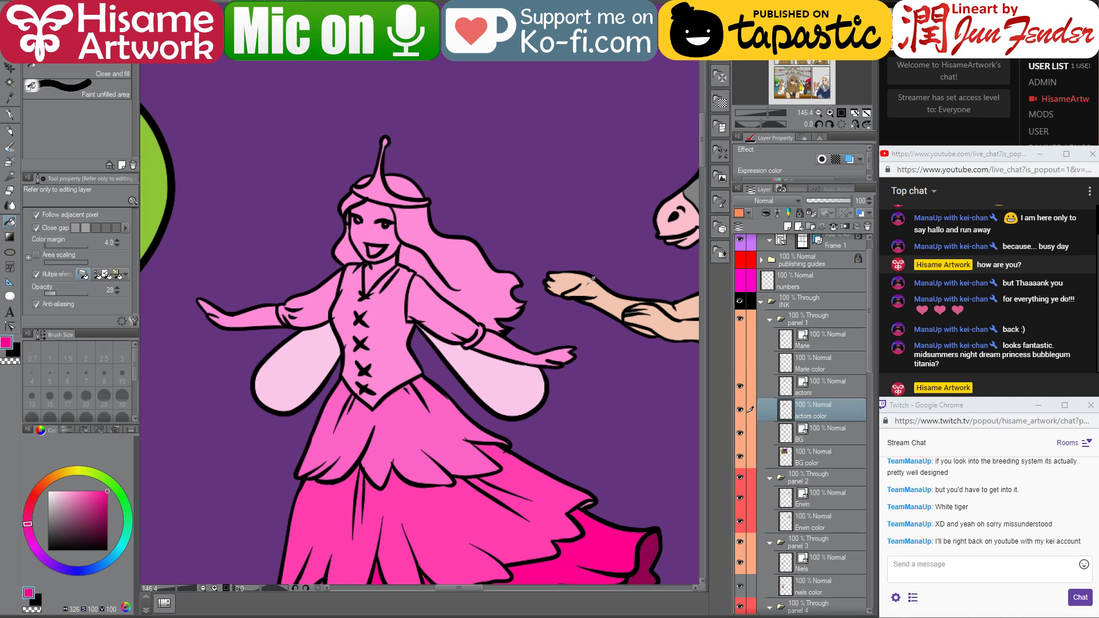
left_click(592, 280, "alt")
left_click(88, 293)
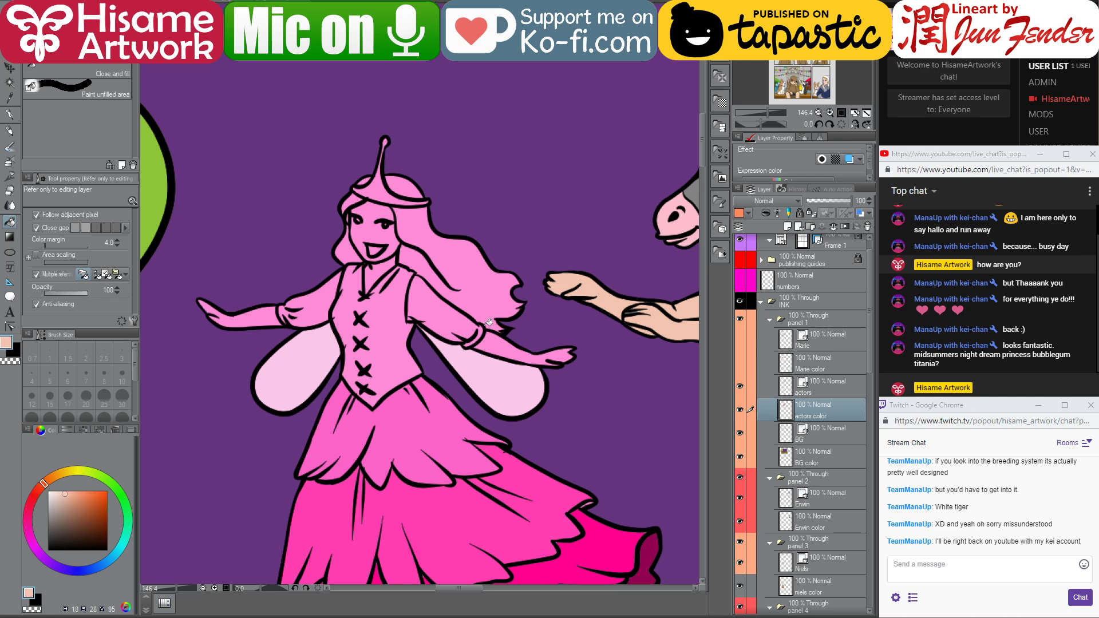
left_click(996, 384)
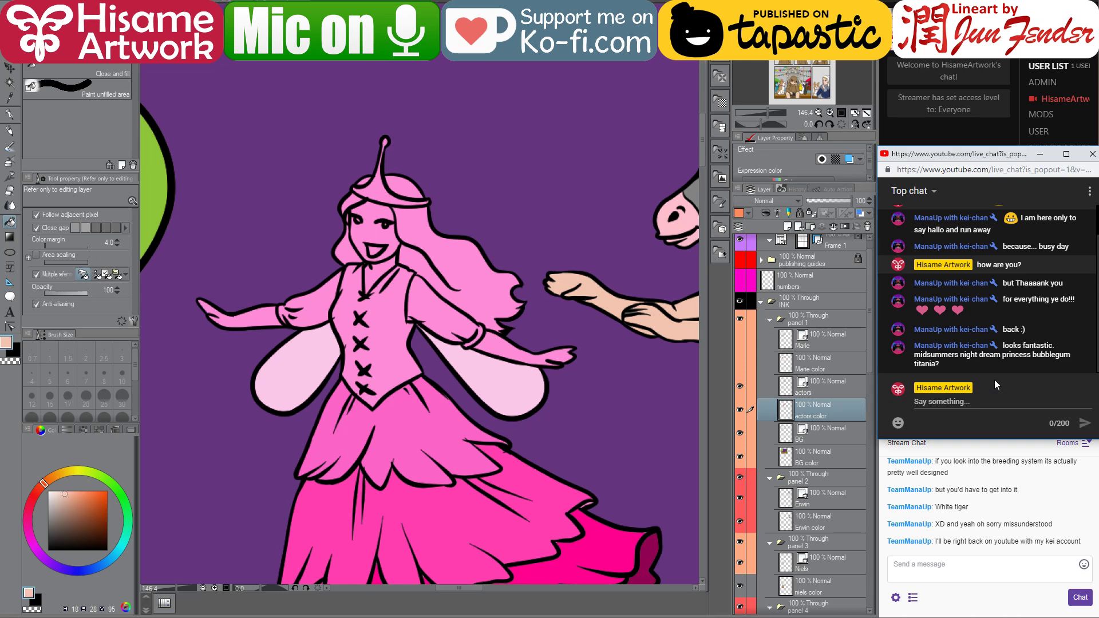
left_click(503, 349)
left_click(252, 315)
left_click(384, 229)
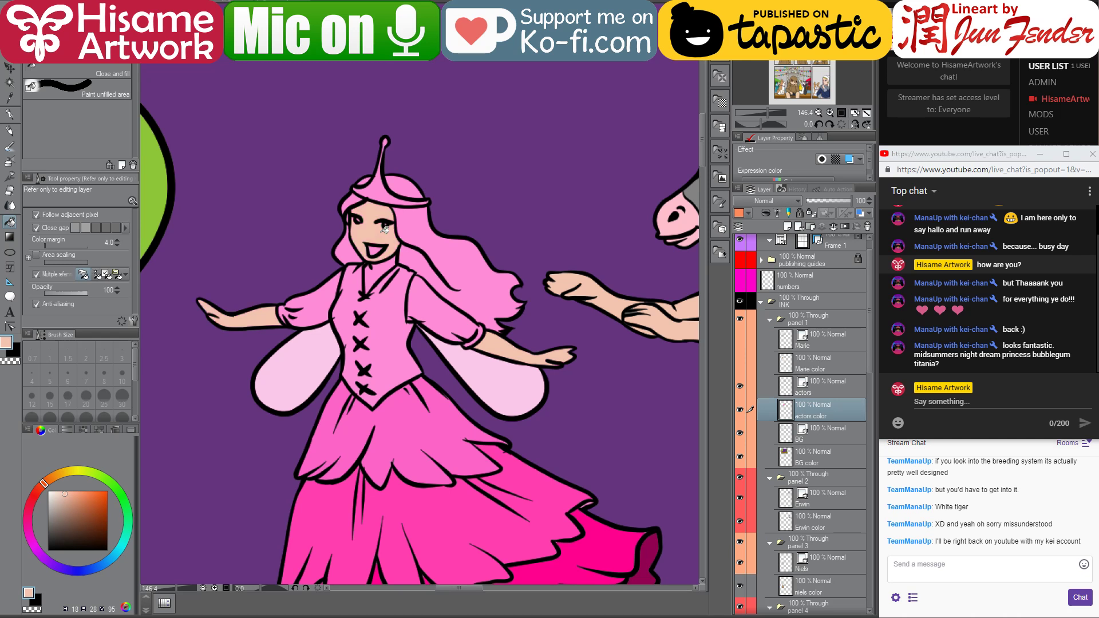
scroll(383, 249, "up", 2)
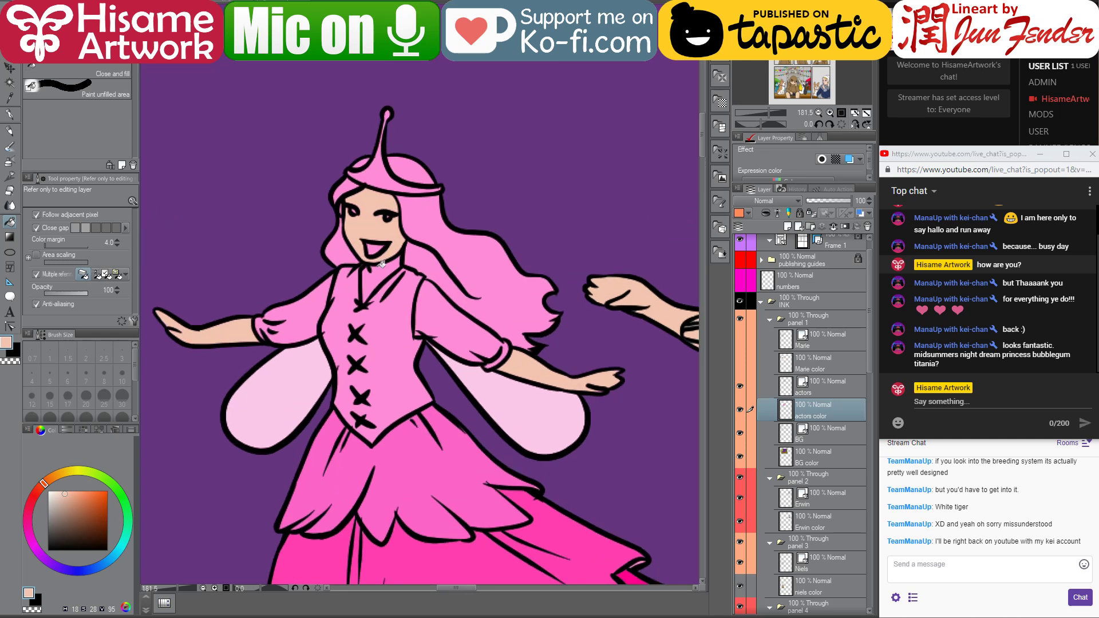
left_click(380, 270)
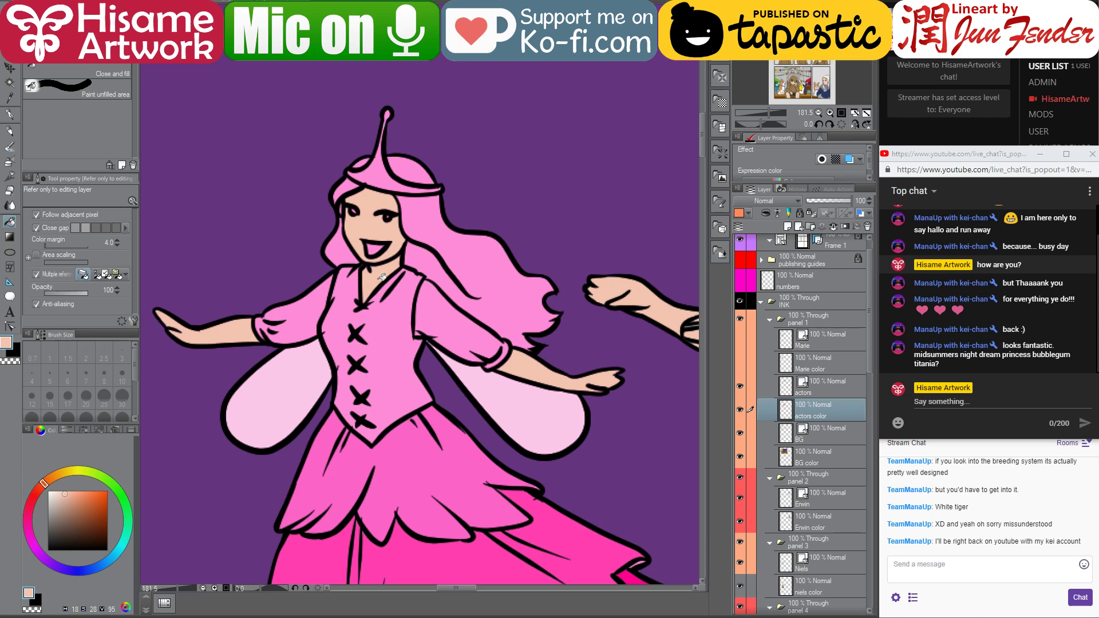
- Fill the princess's smiling mouth with white
left_click_drag(60, 501, 37, 487)
left_click(373, 250)
scroll(411, 361, "down", 4)
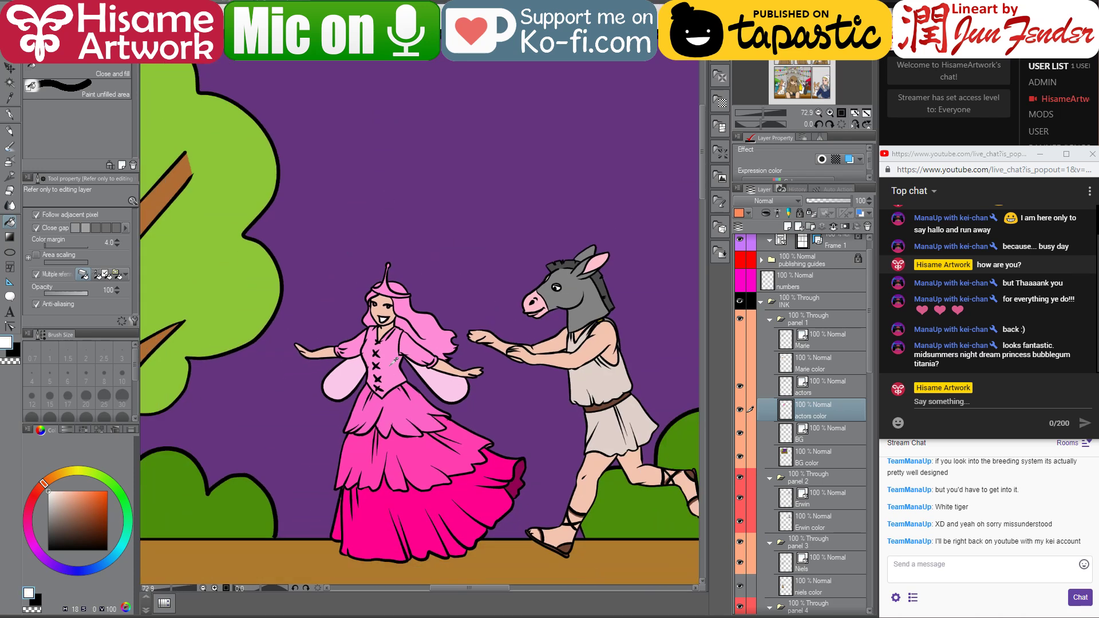
- Fill the princess's tiara with golden yellow
scroll(393, 361, "up", 2)
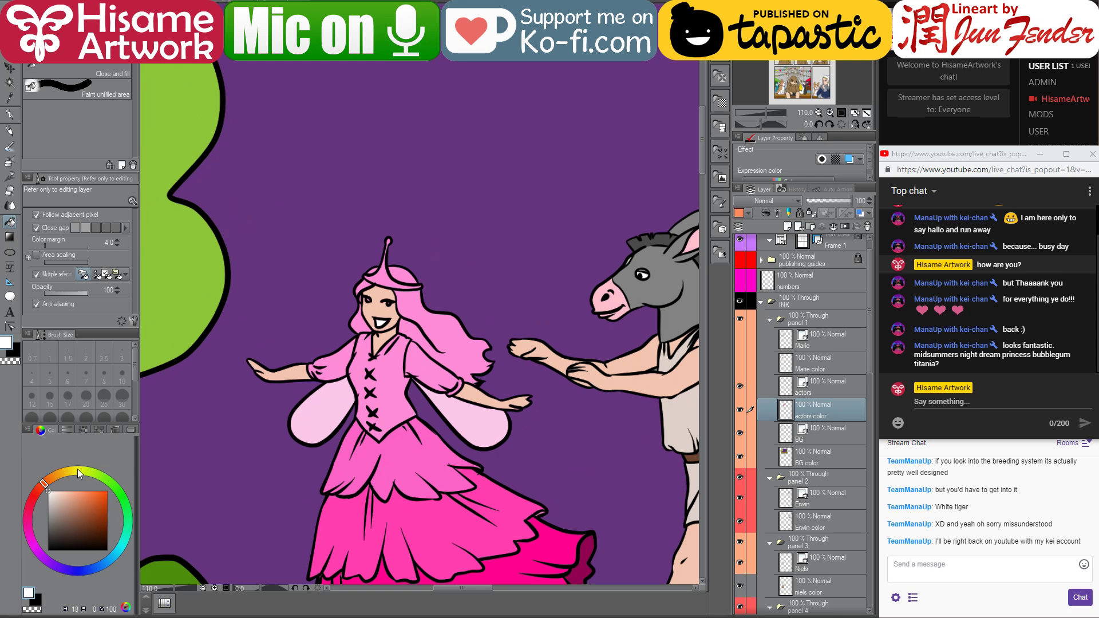
left_click(72, 470)
left_click(108, 491)
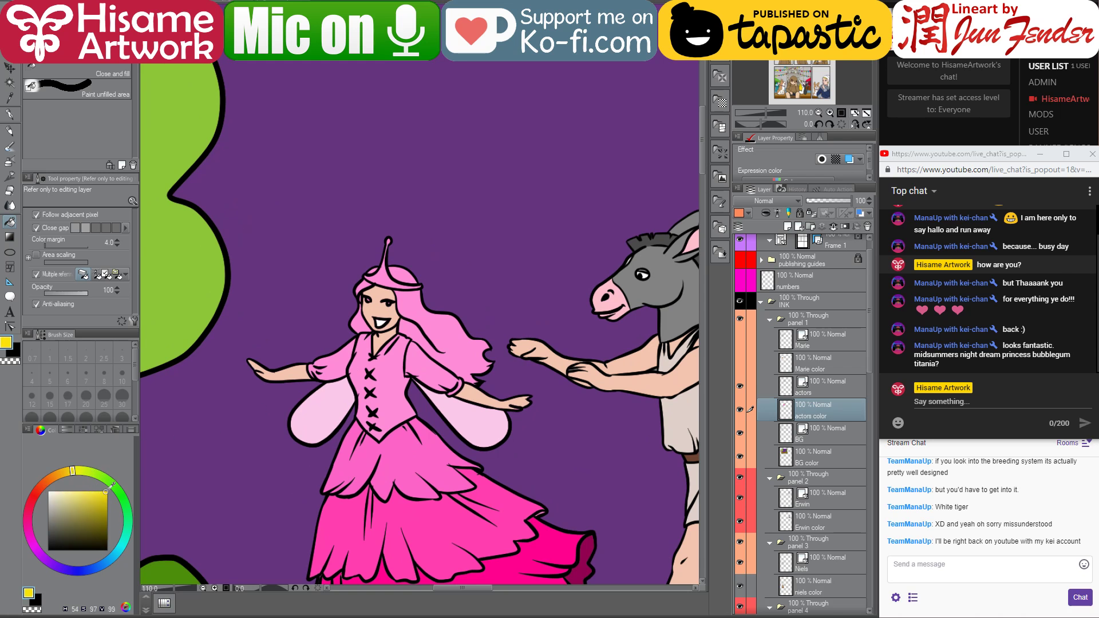
left_click(71, 471)
left_click(384, 272)
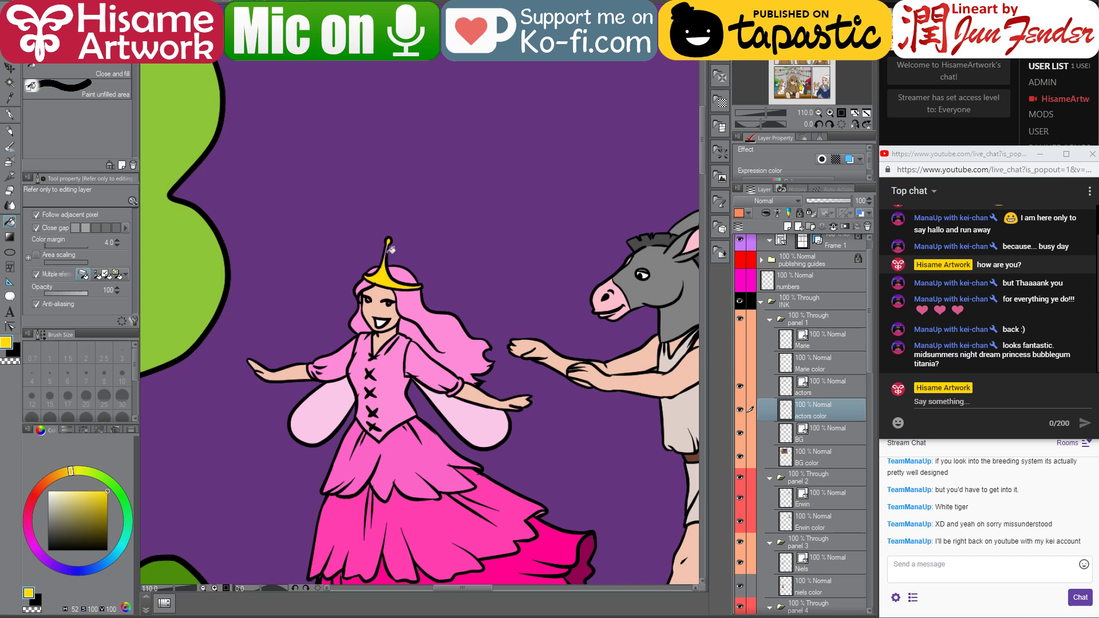
- Paint the remaining pink gap in the tiara's thin spike yellow using the G-pen at size 6
scroll(391, 281, "up", 2)
scroll(391, 281, "up", 5)
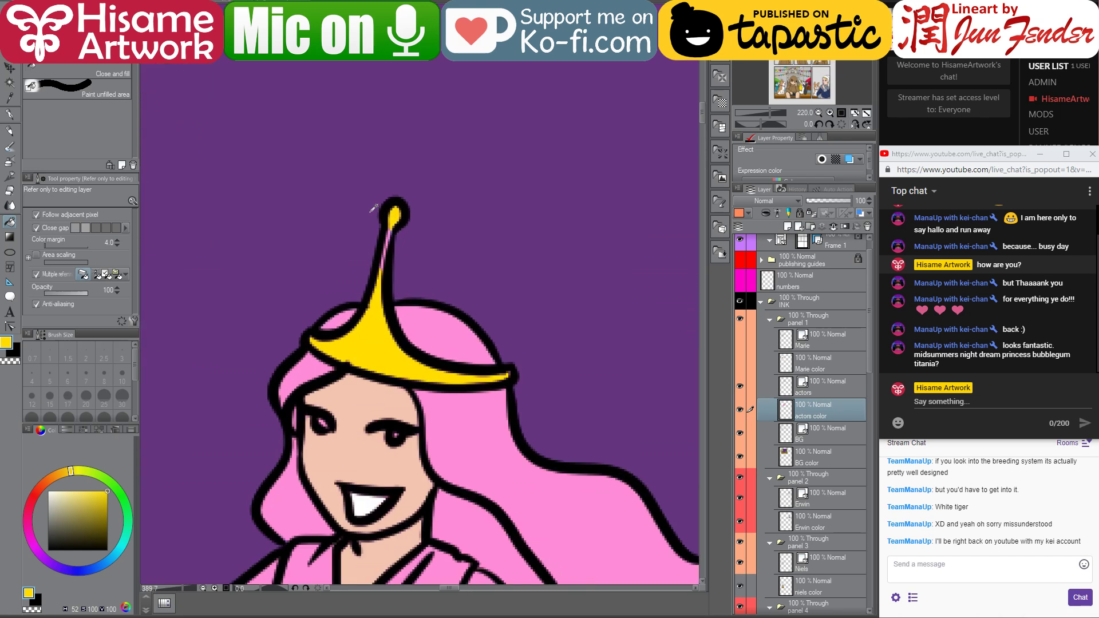
left_click(9, 115)
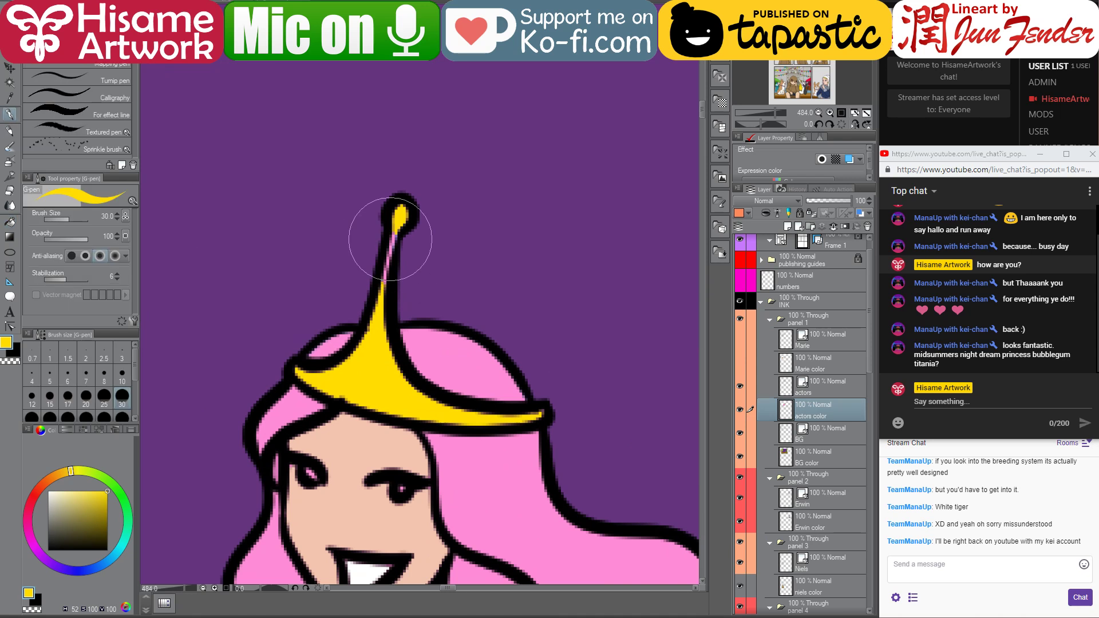
key("bracketleft")
key("bracketleft")
key("bracketleft")
key("bracketleft")
key("bracketleft")
key("bracketleft")
key("bracketleft")
key("bracketleft")
key("bracketleft")
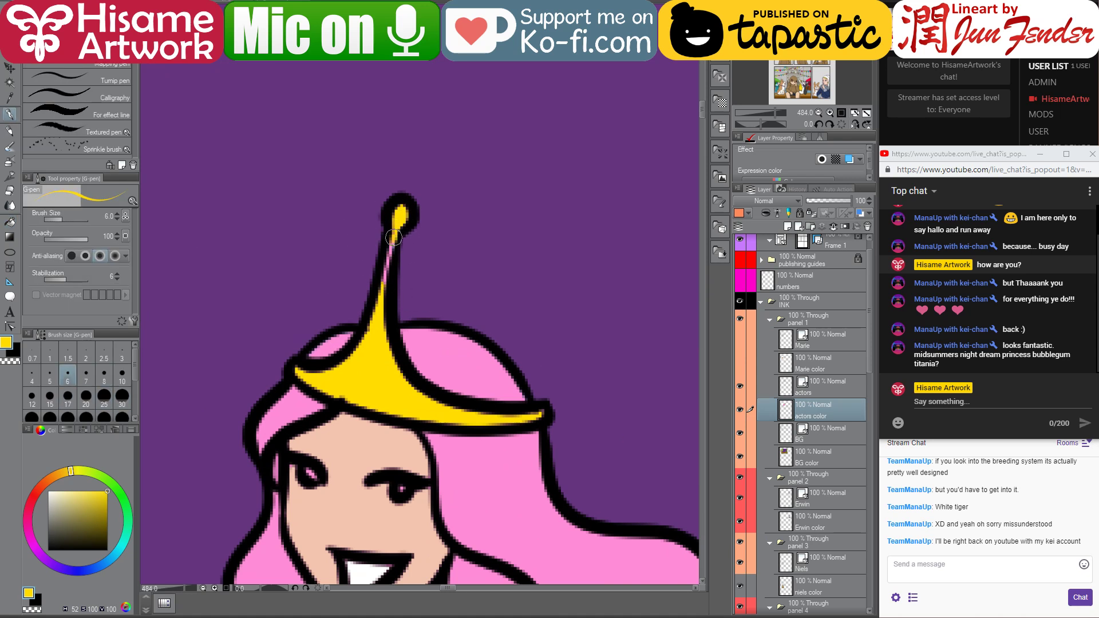
scroll(393, 237, "down", 5)
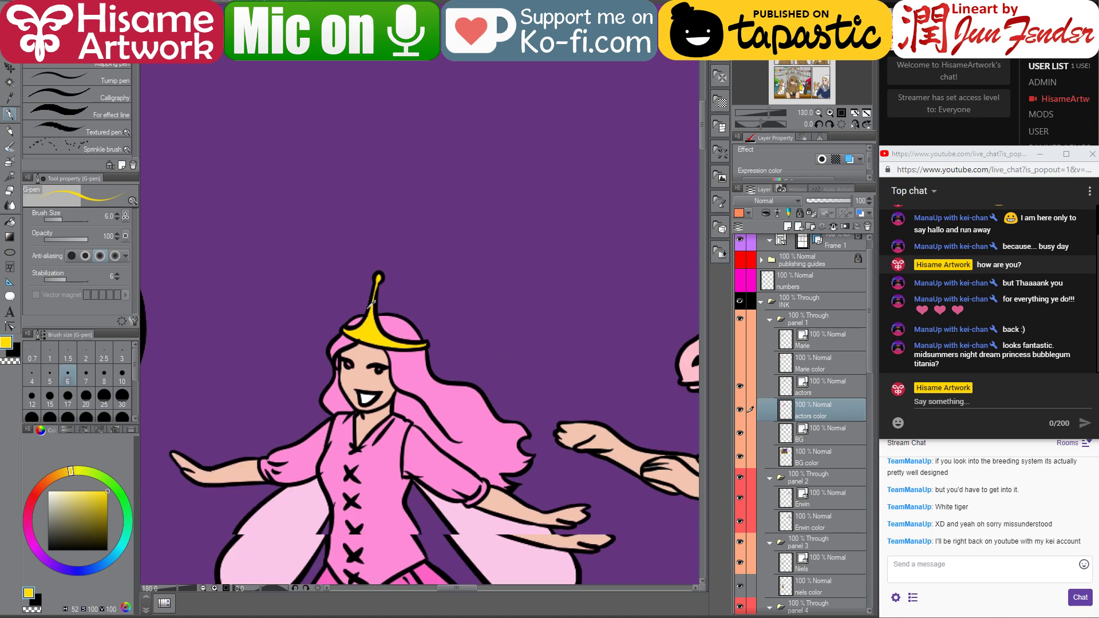
- Fill all sections of the princess's hair with the deeper pink sampled from the skirt's middle tier
scroll(370, 301, "down", 4)
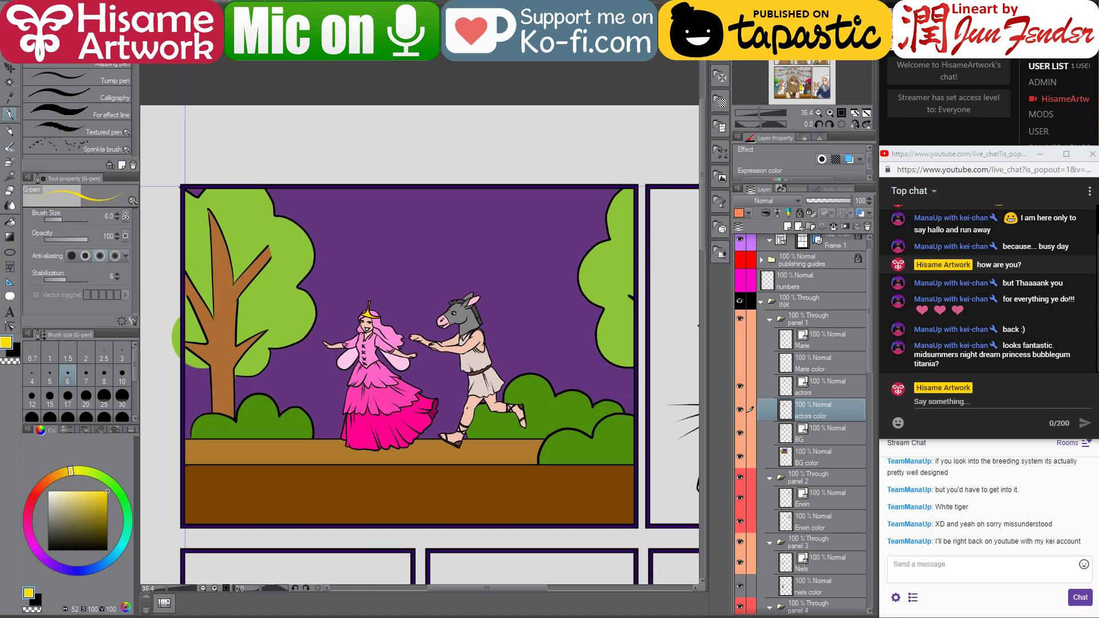
scroll(370, 454, "up", 2)
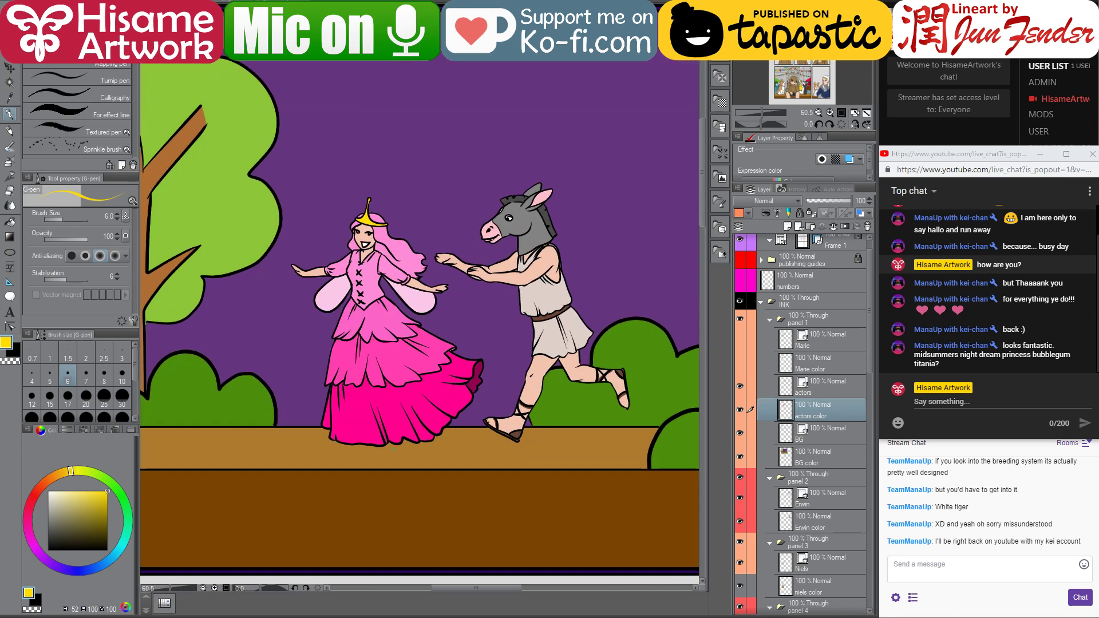
scroll(391, 427, "down", 4)
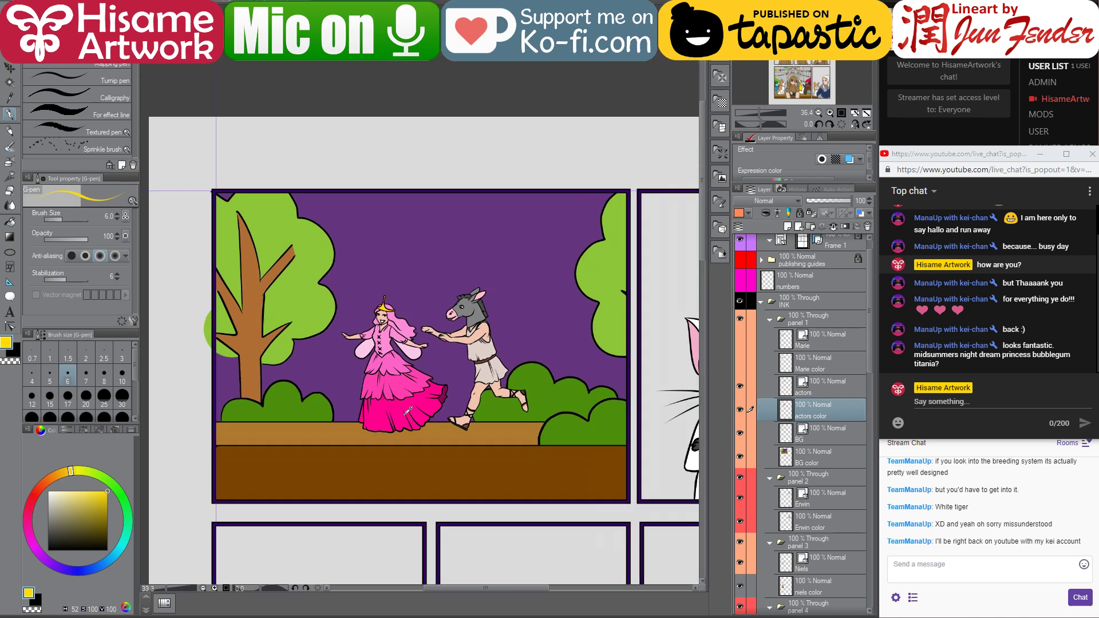
left_click(10, 69)
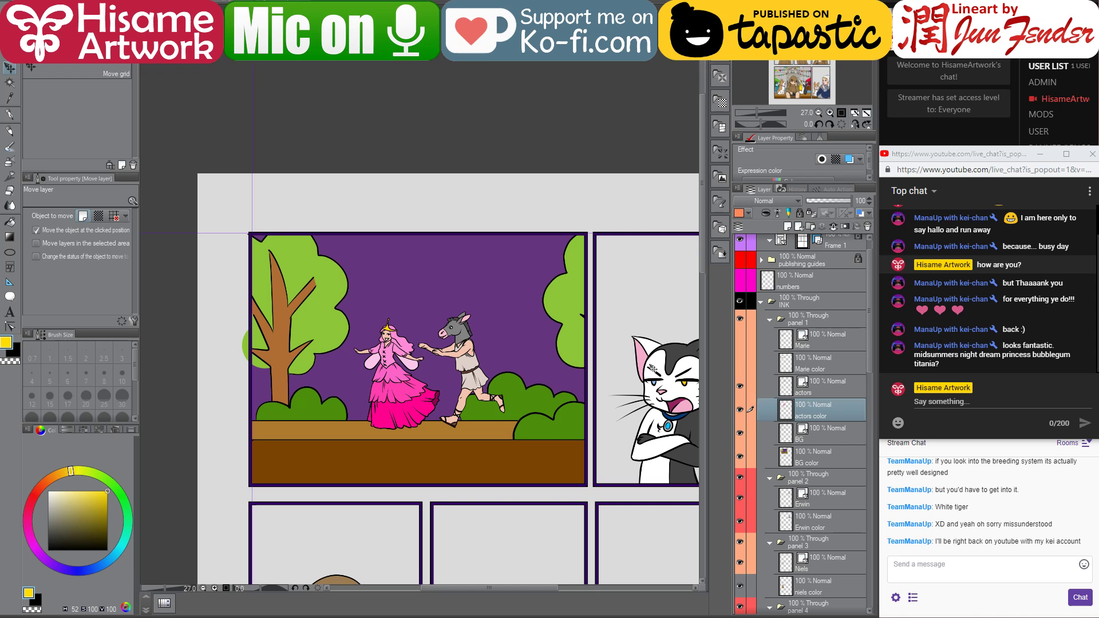
scroll(423, 335, "up", 6)
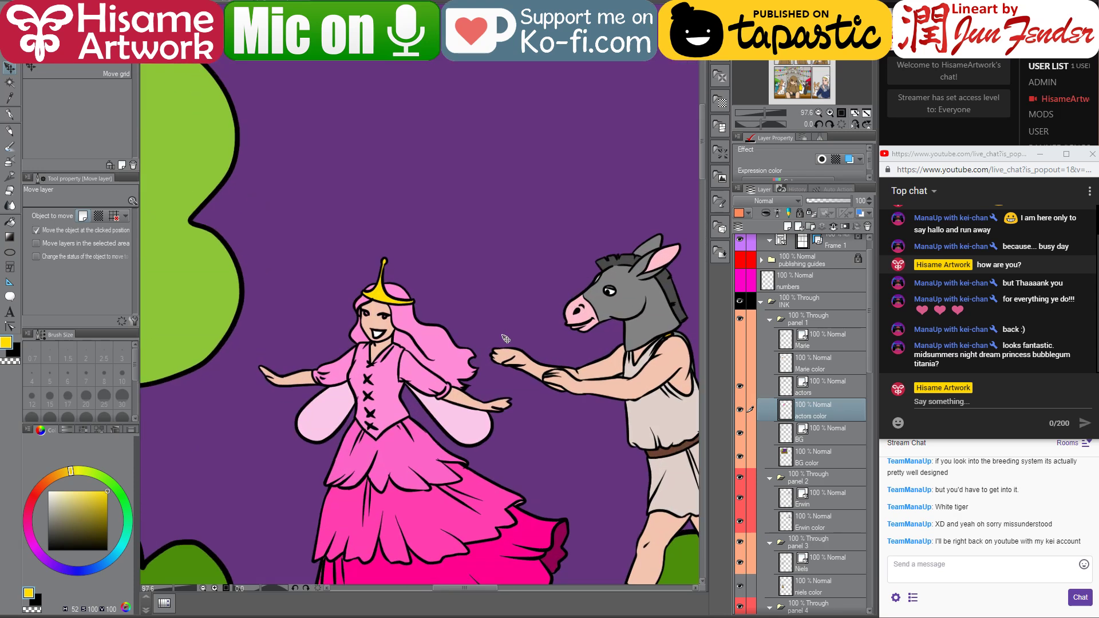
left_click(10, 221)
left_click(410, 482, "alt")
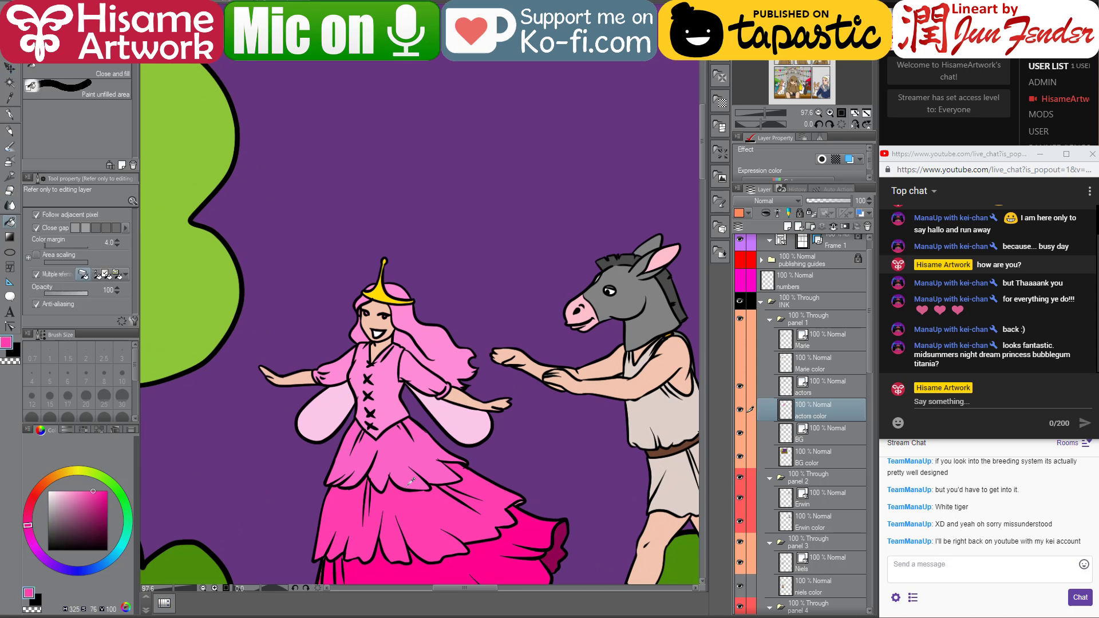
scroll(410, 482, "up", 3)
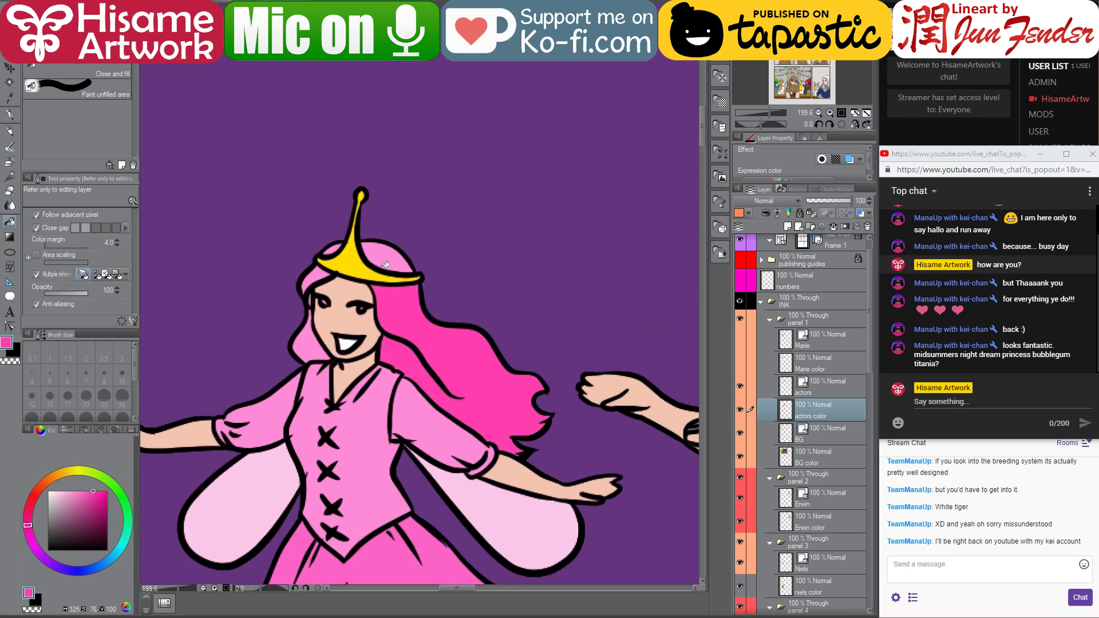
left_click(314, 273)
left_click(302, 344)
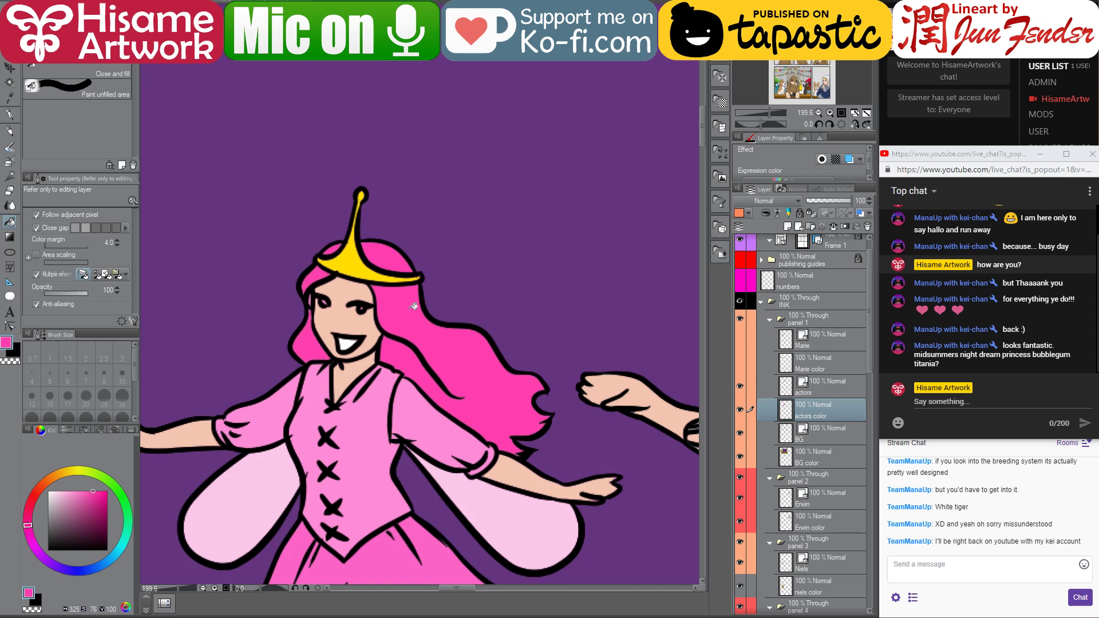
- Send the message "yt" in the YouTube live chat
scroll(413, 307, "down", 2)
left_click(936, 424)
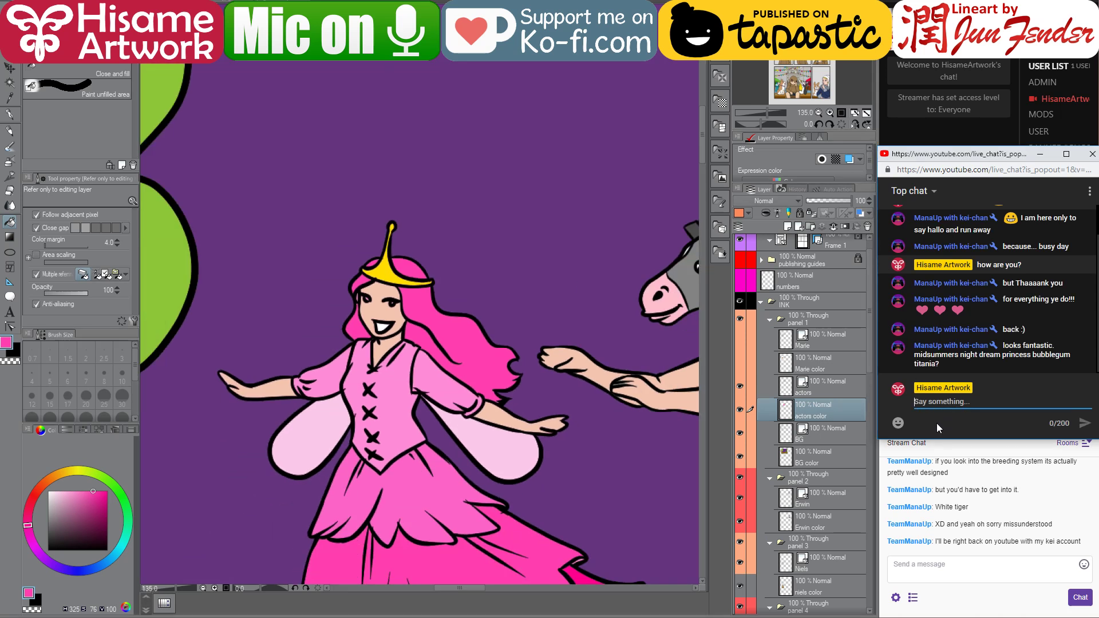
type("yt")
key("Return")
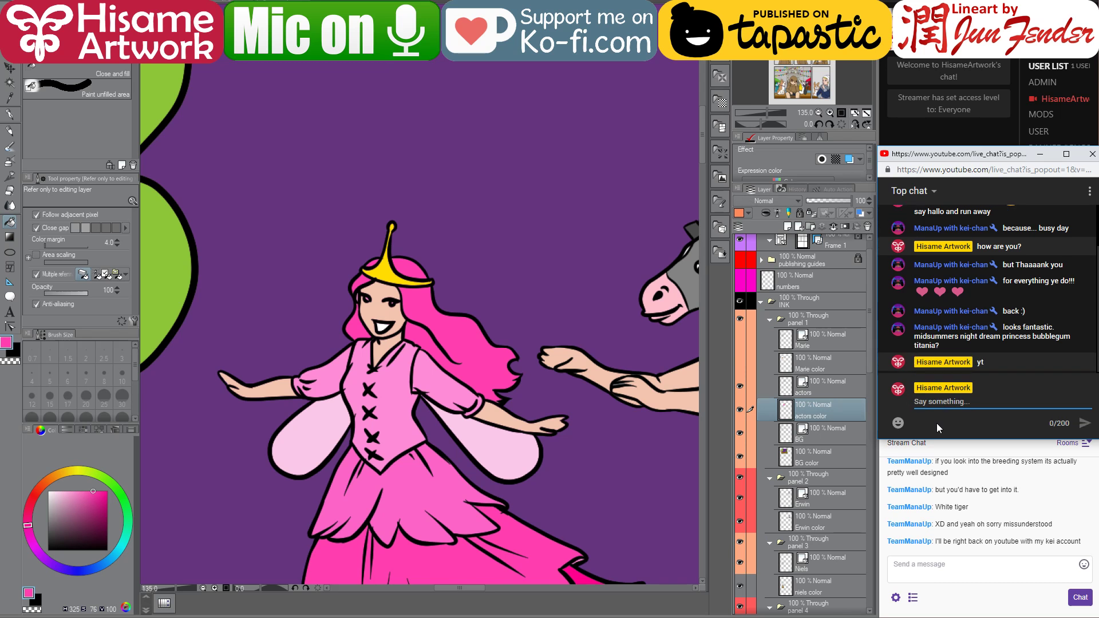
scroll(470, 388, "down", 2)
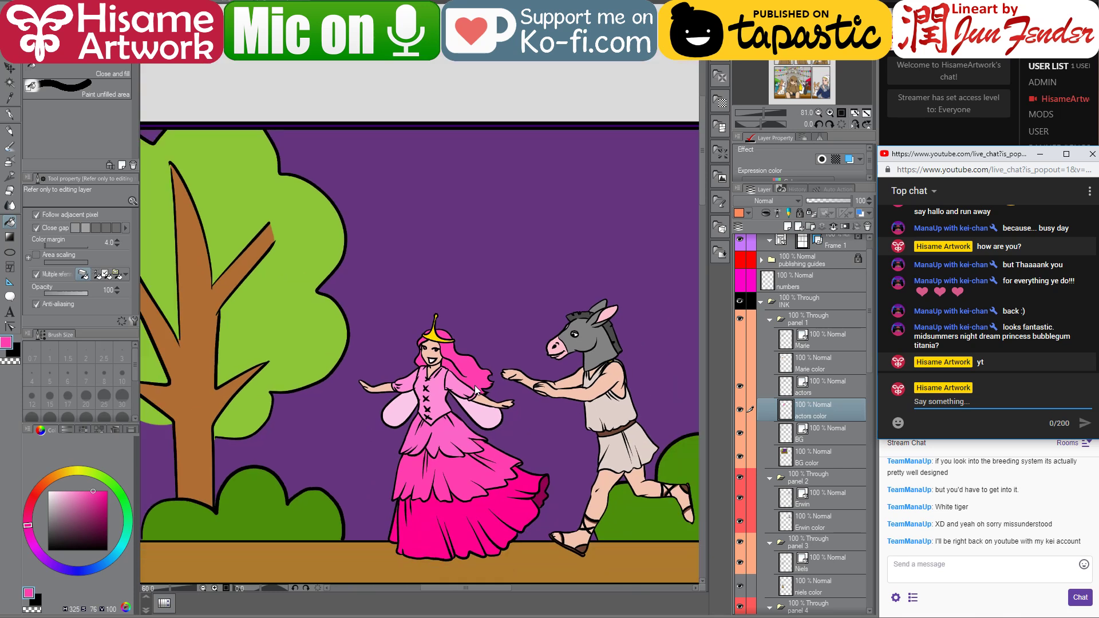
scroll(475, 386, "down", 3)
left_click(613, 436)
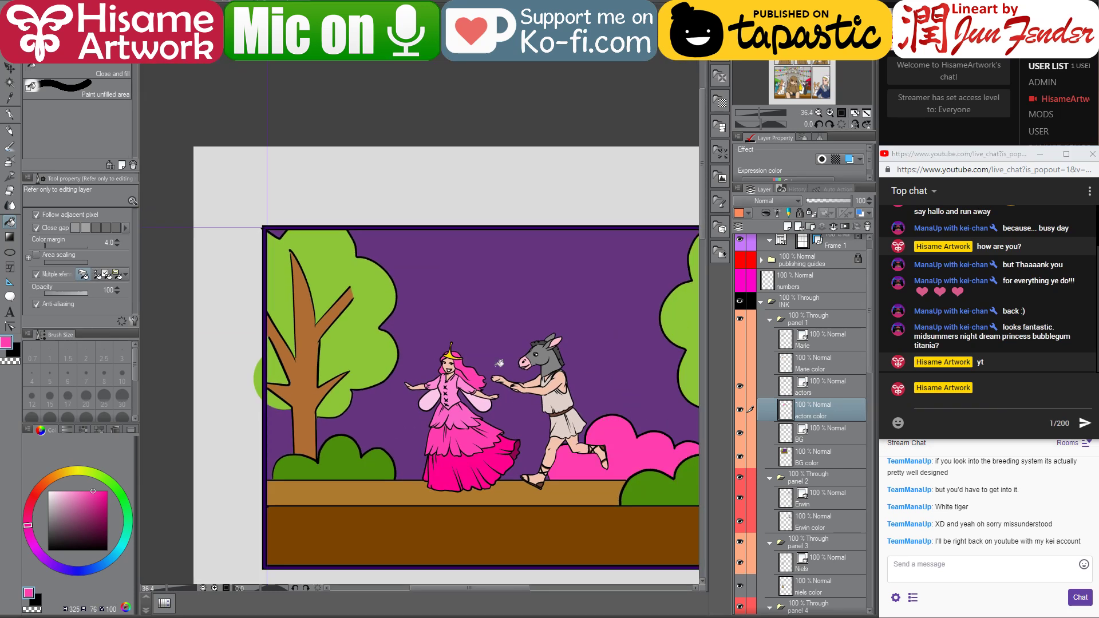
key("k")
key("ctrl+z")
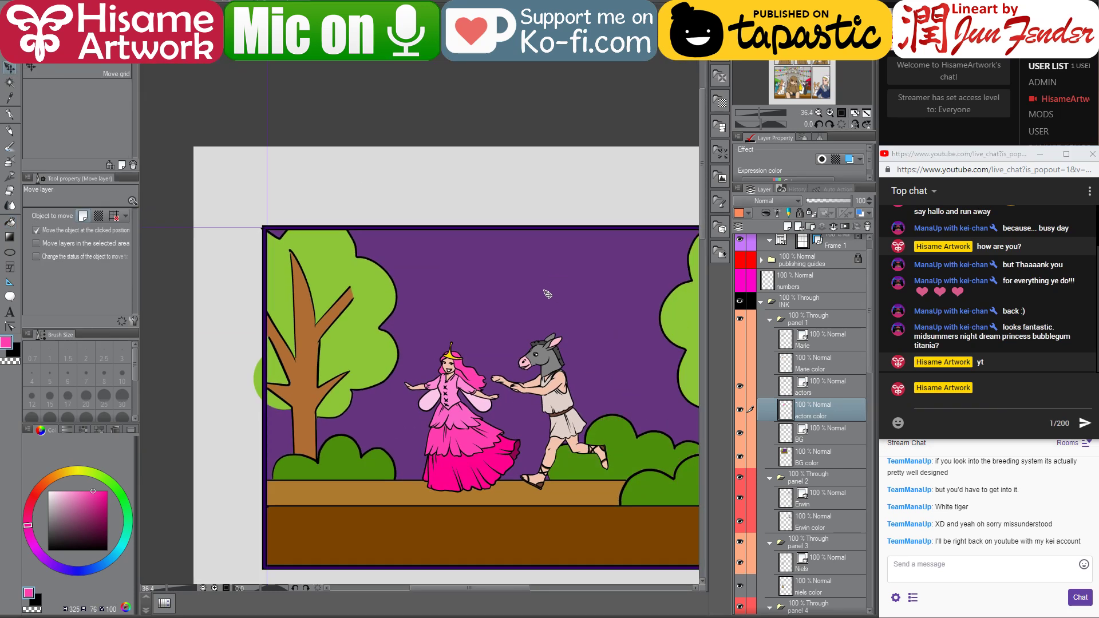
- Show the corgi's "Marie" and "Marie color" layers in panel 1
left_click_drag(581, 467, 508, 424)
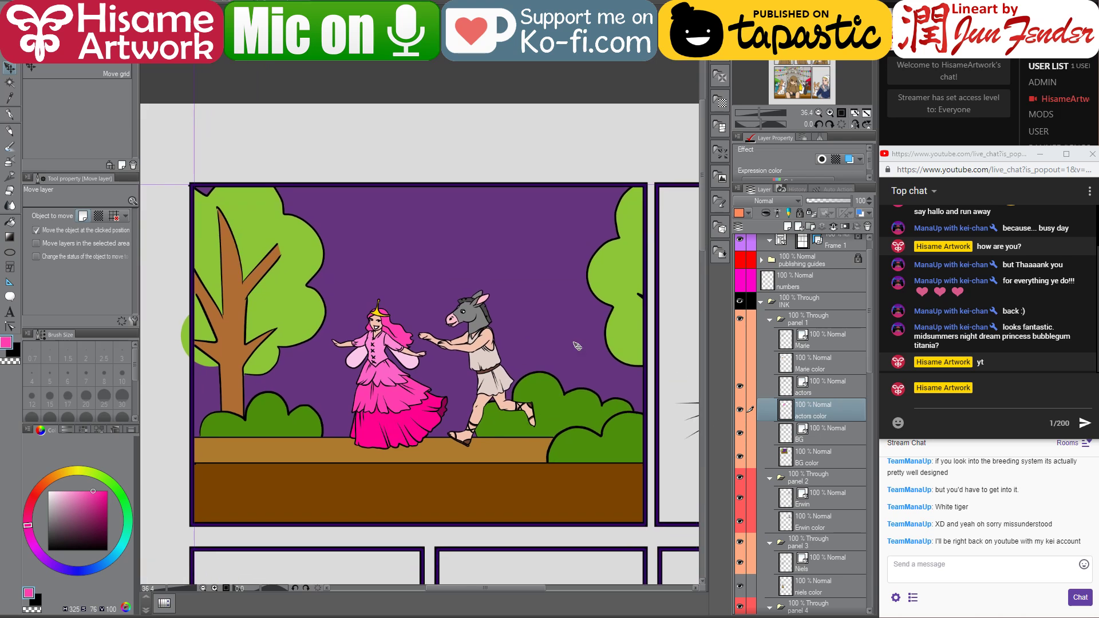
scroll(581, 414, "down", 5)
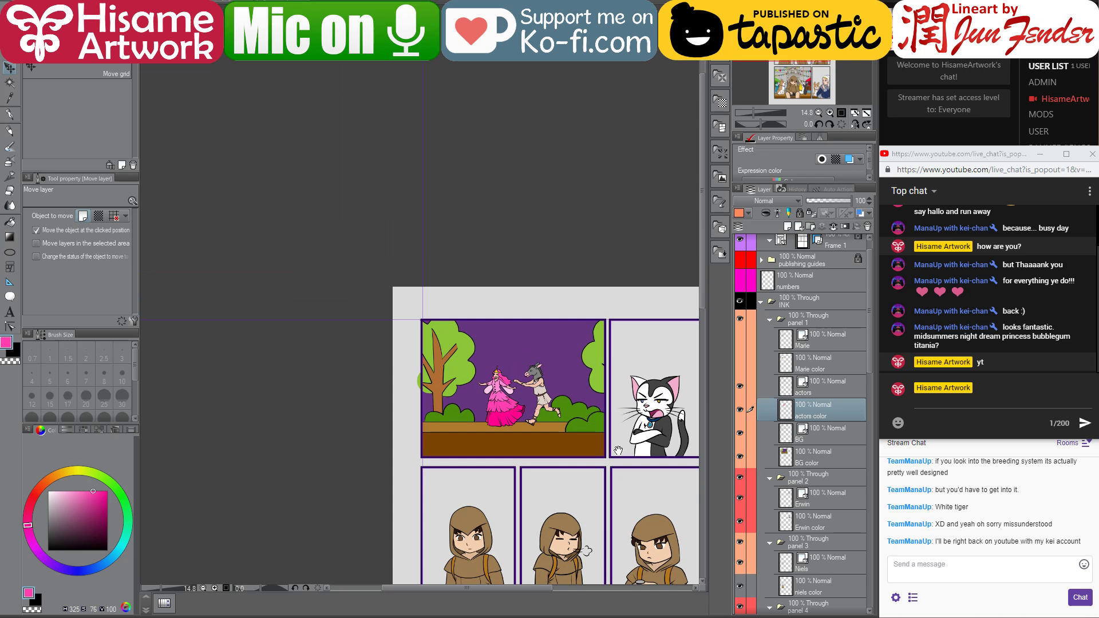
left_click_drag(618, 450, 527, 261)
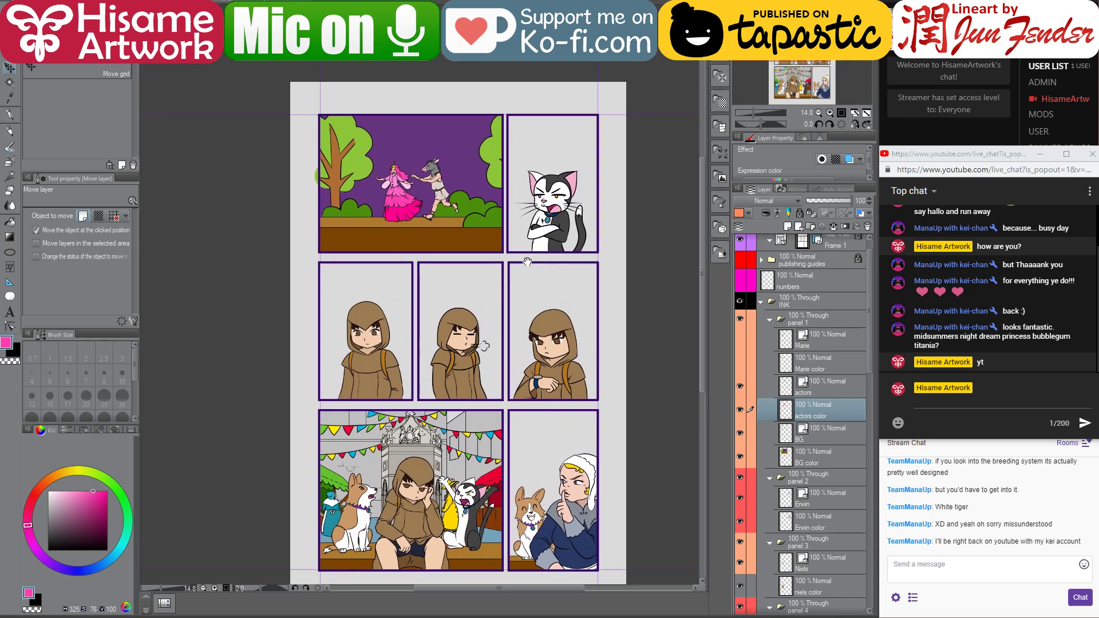
left_click(740, 363)
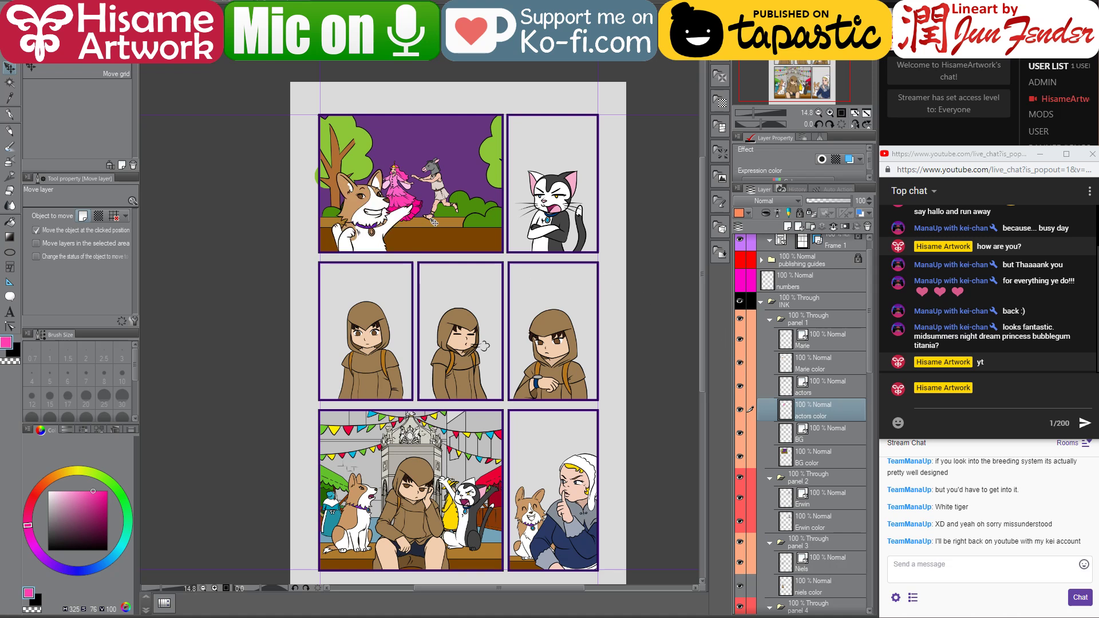
scroll(411, 162, "up", 2)
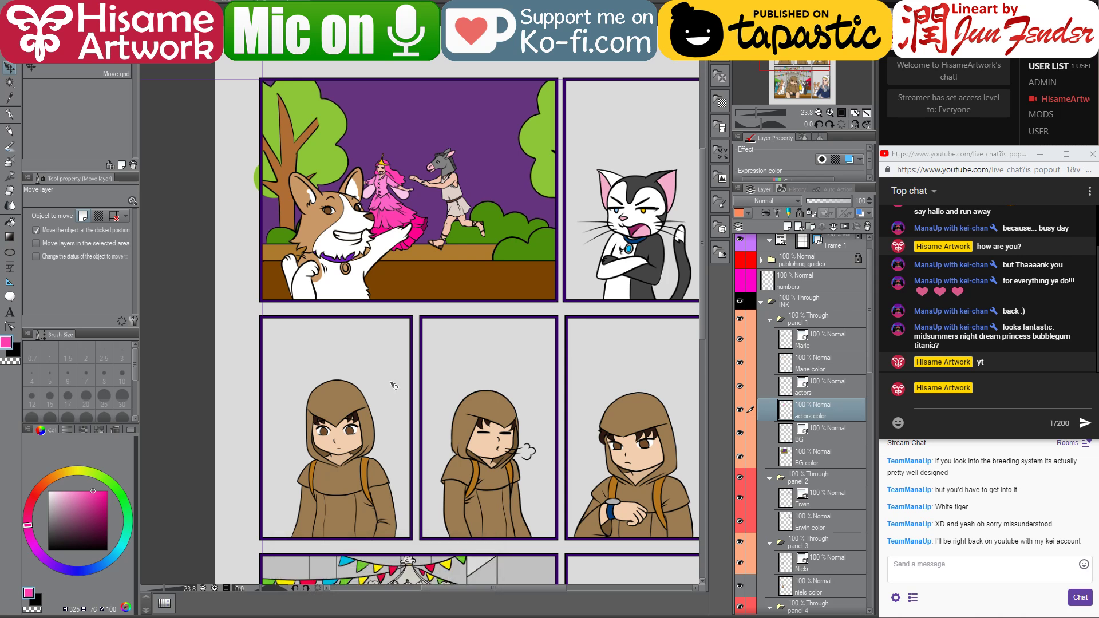
- Send "what was that pokemon clown named" and "aha" in the YouTube live chat, and return to the comic page
left_click(945, 402)
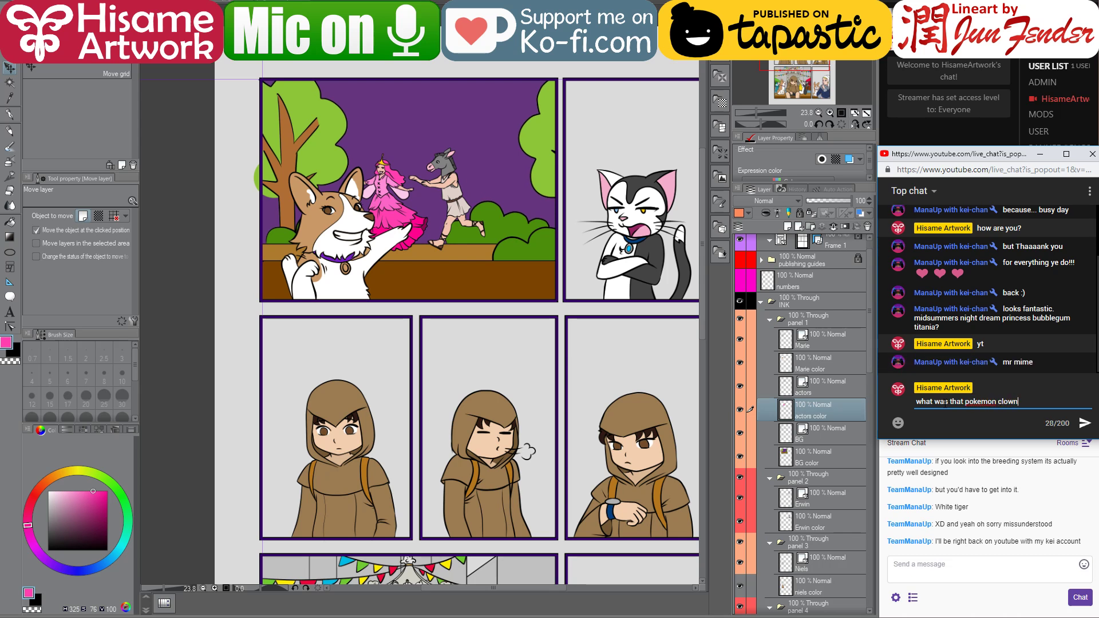
key("Return")
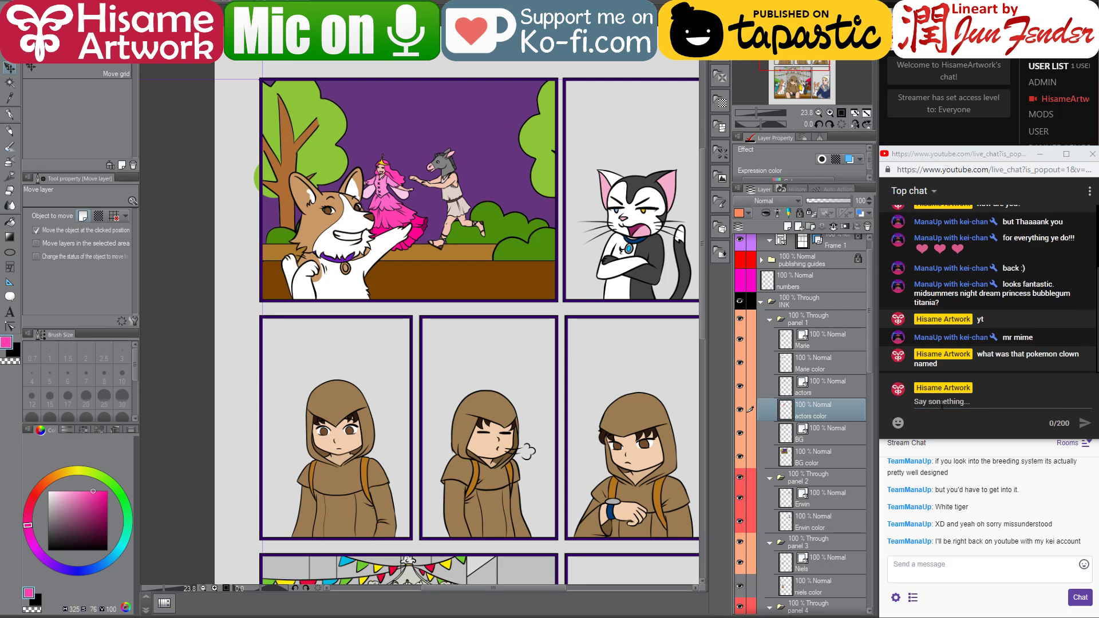
type("aha")
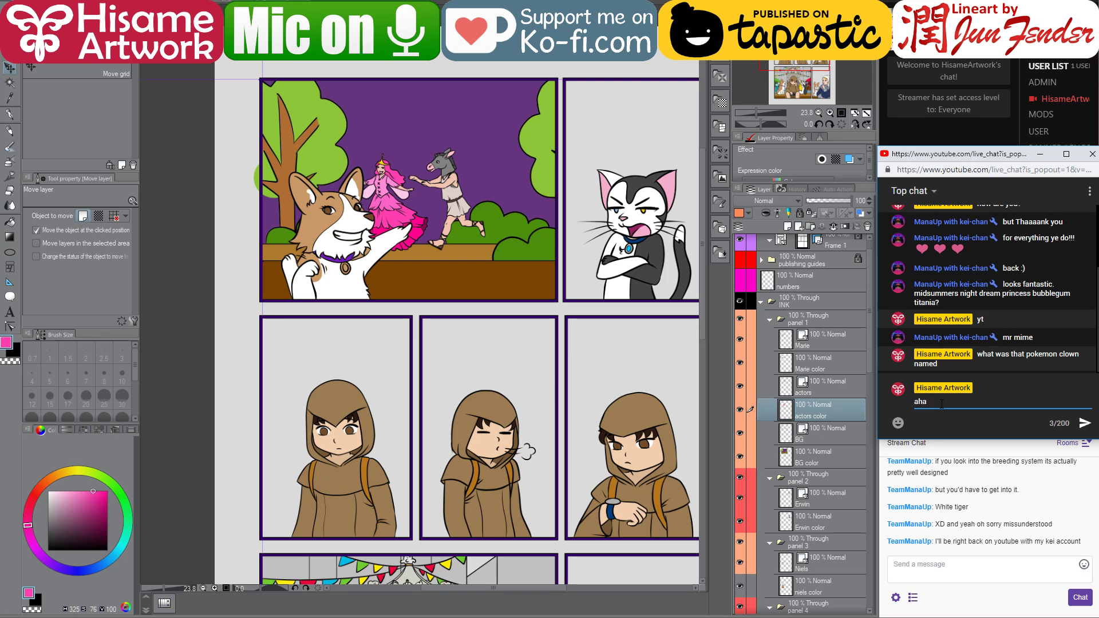
key("Return")
left_click(181, 208)
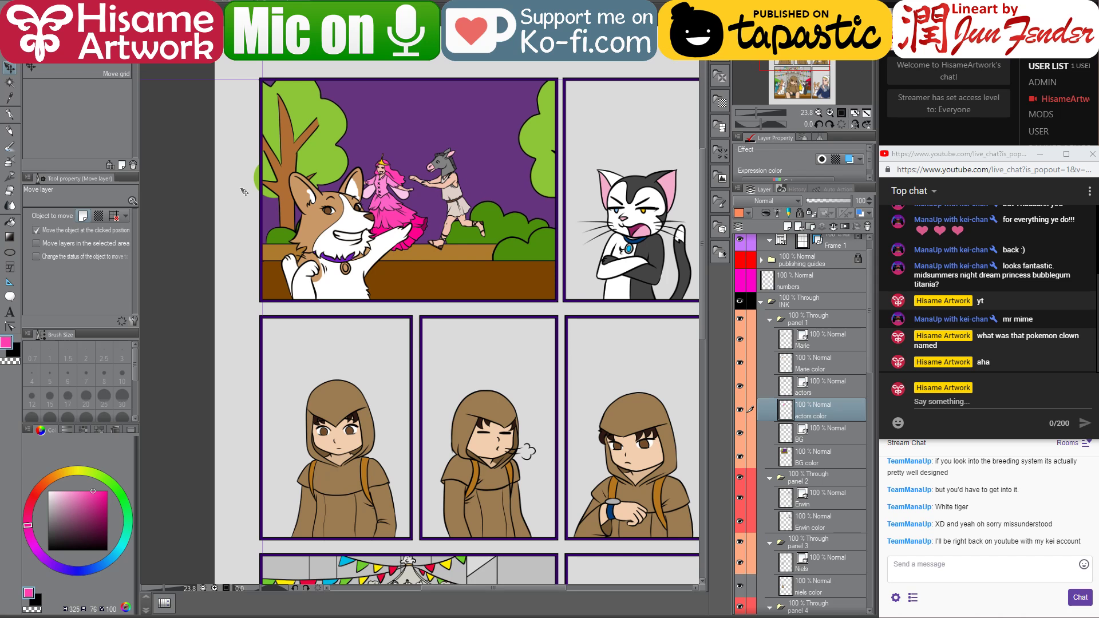
- Check the whole comic page and send "ty" in the YouTube live chat
scroll(238, 191, "down", 2)
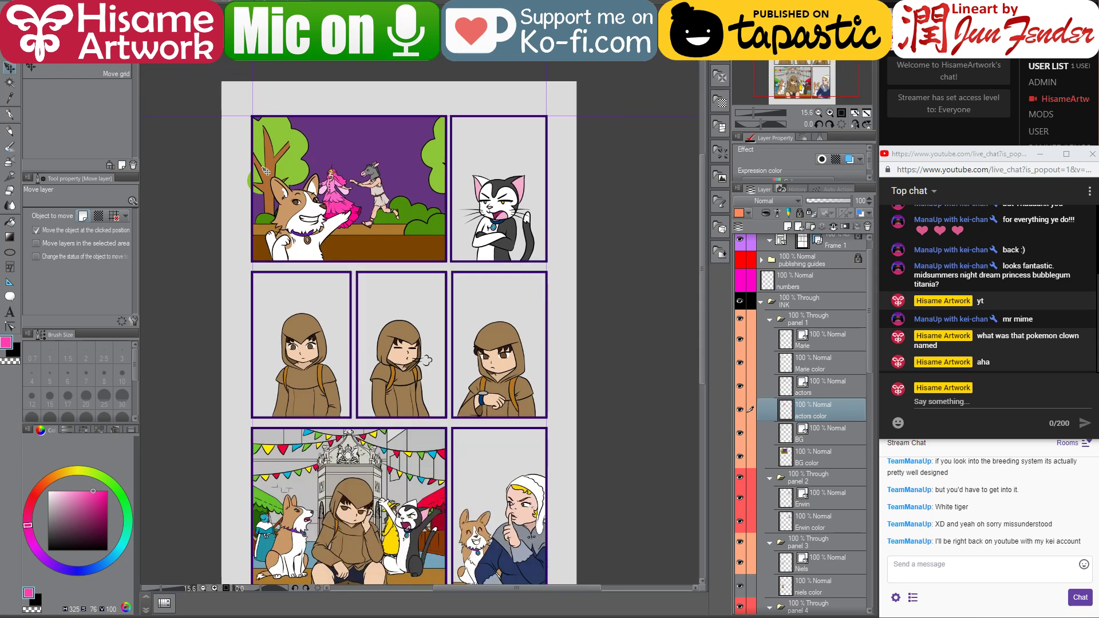
left_click_drag(304, 167, 363, 137)
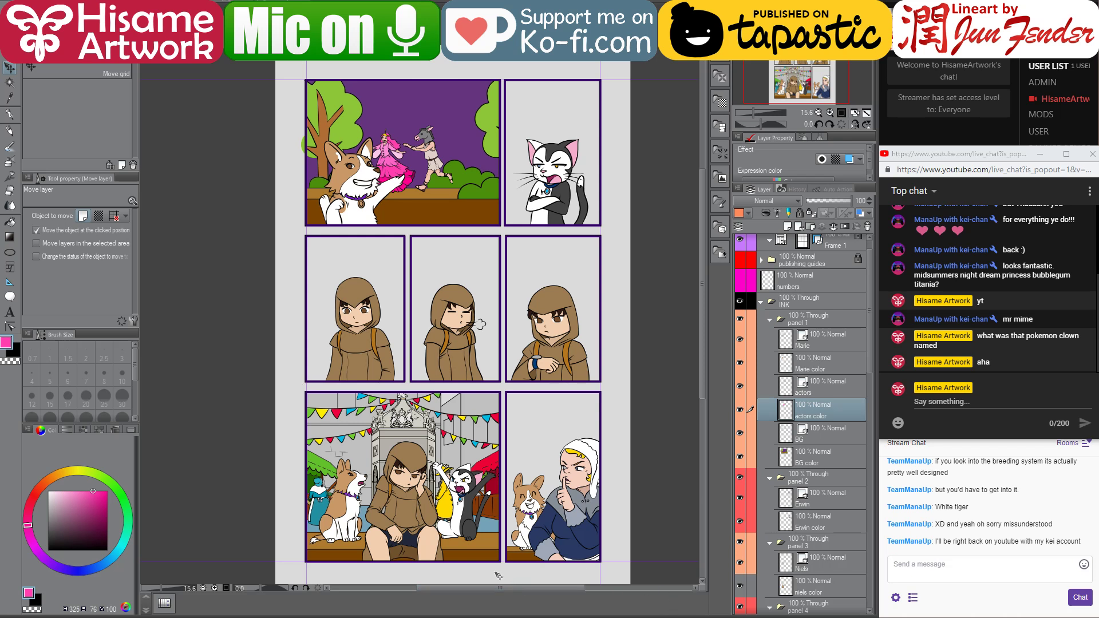
scroll(533, 534, "down", 1)
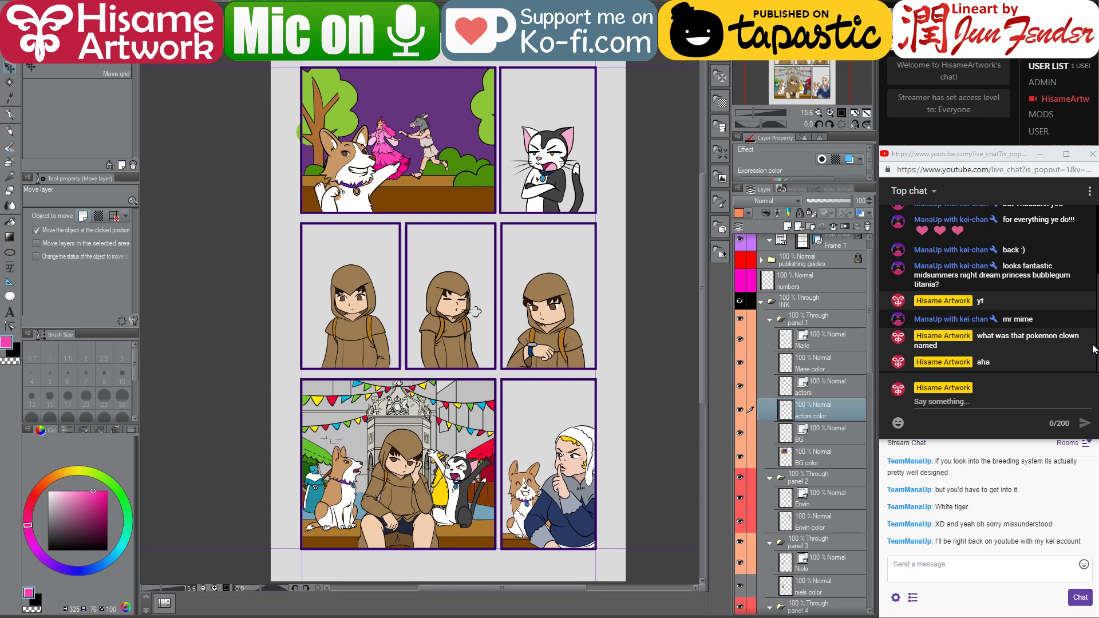
left_click(983, 402)
type("ty")
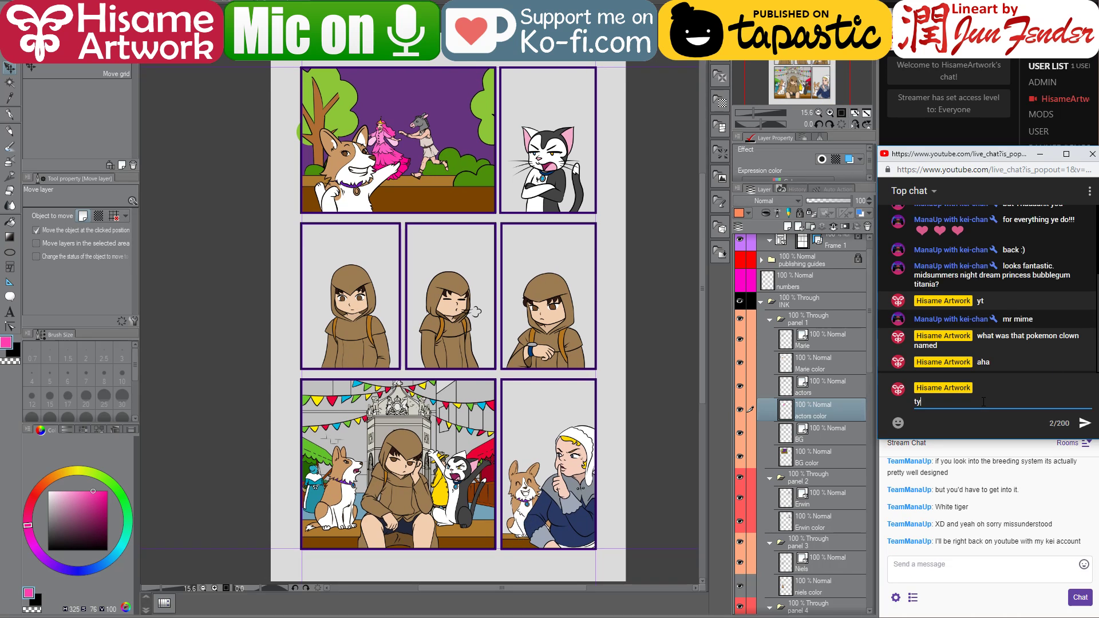
key("Return")
left_click(656, 365)
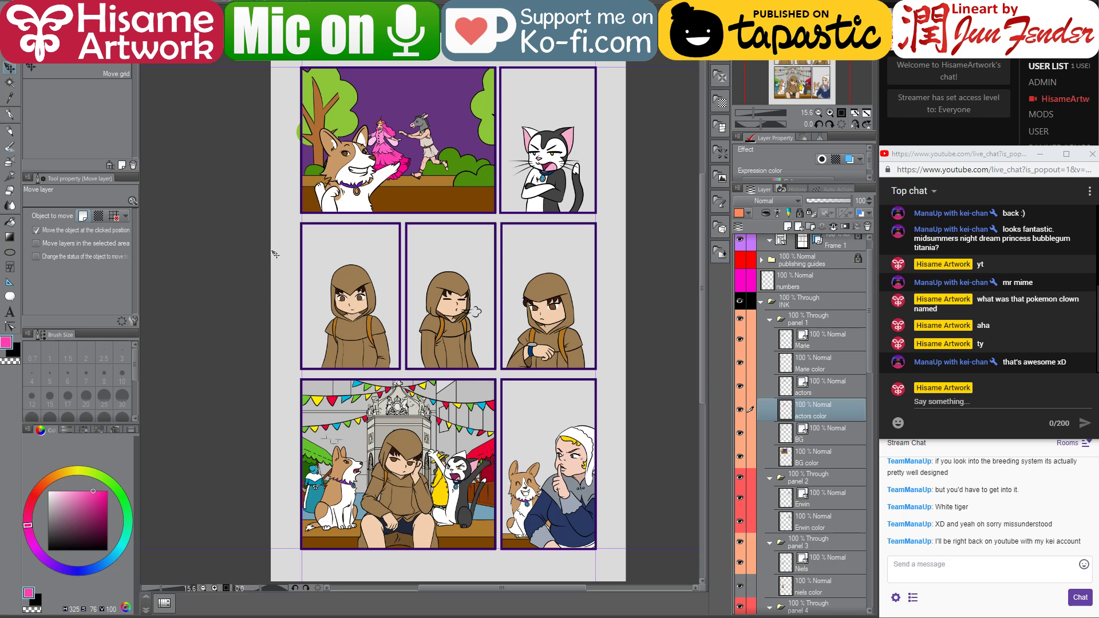
- Select a rectangle along panel 1's frame and add a layer mask from it to the panel 1 folder
scroll(241, 382, "up", 1)
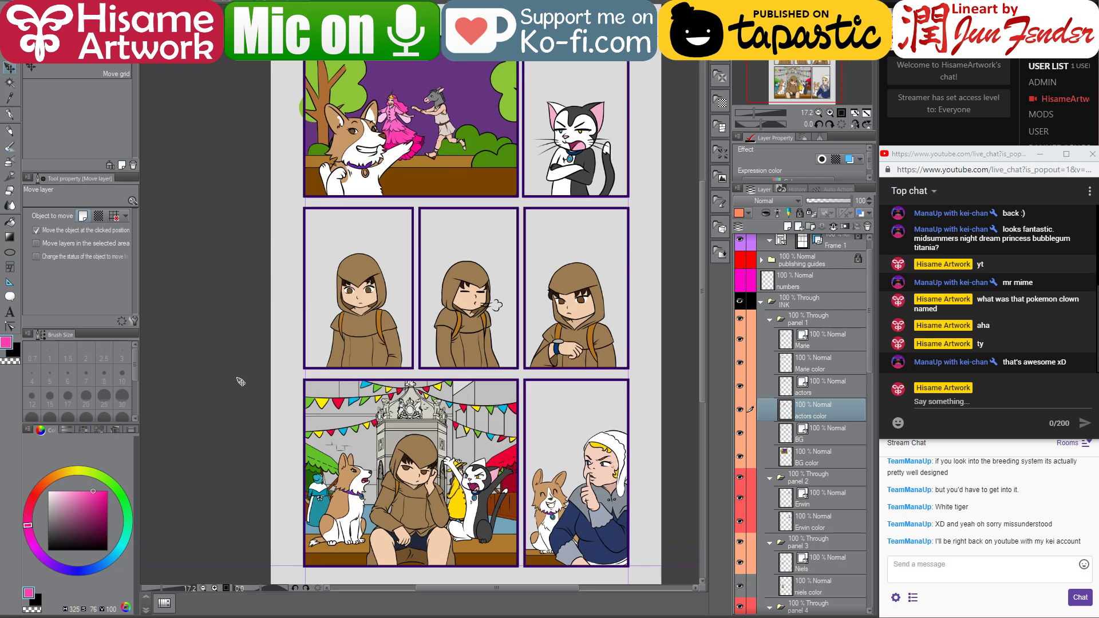
left_click_drag(431, 347, 434, 336)
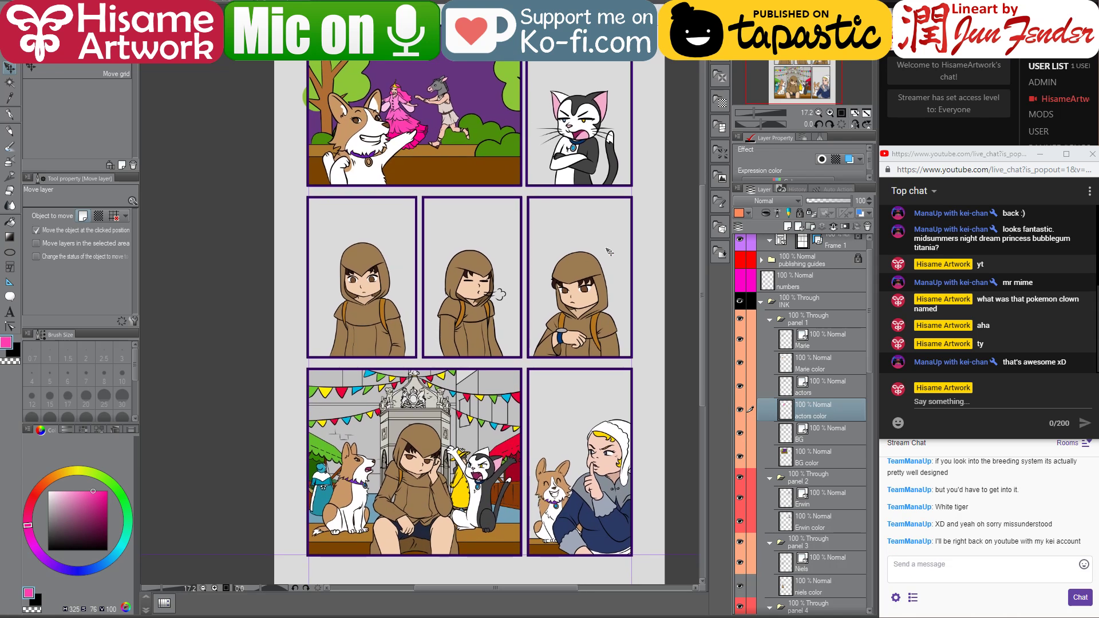
left_click_drag(417, 62, 407, 164)
key("shift+space")
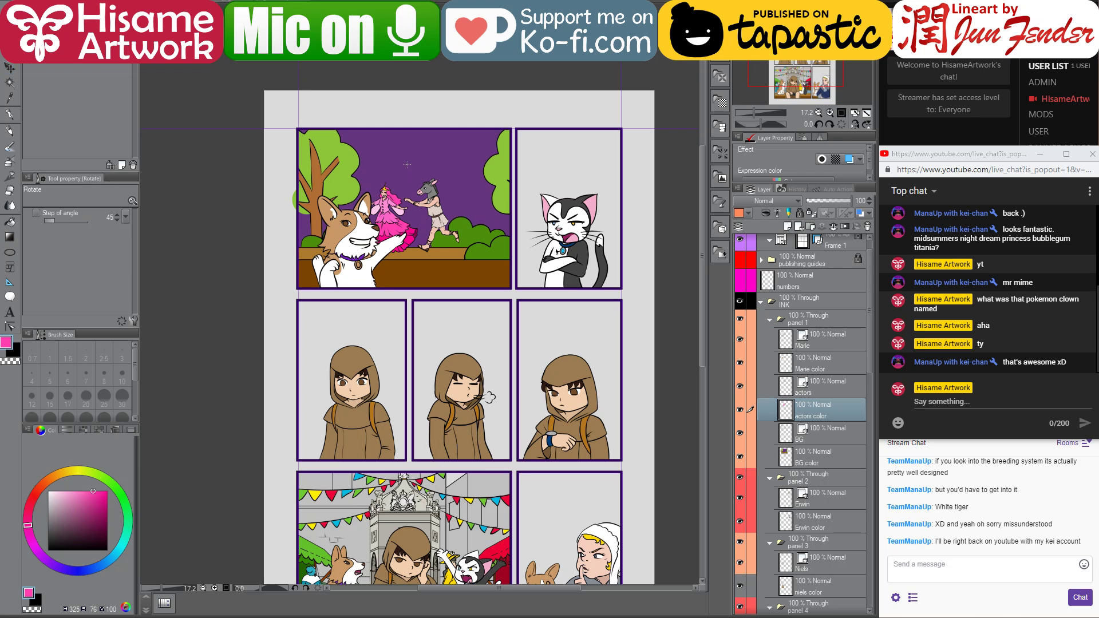
left_click(407, 165, "ctrl")
left_click(609, 263, "ctrl")
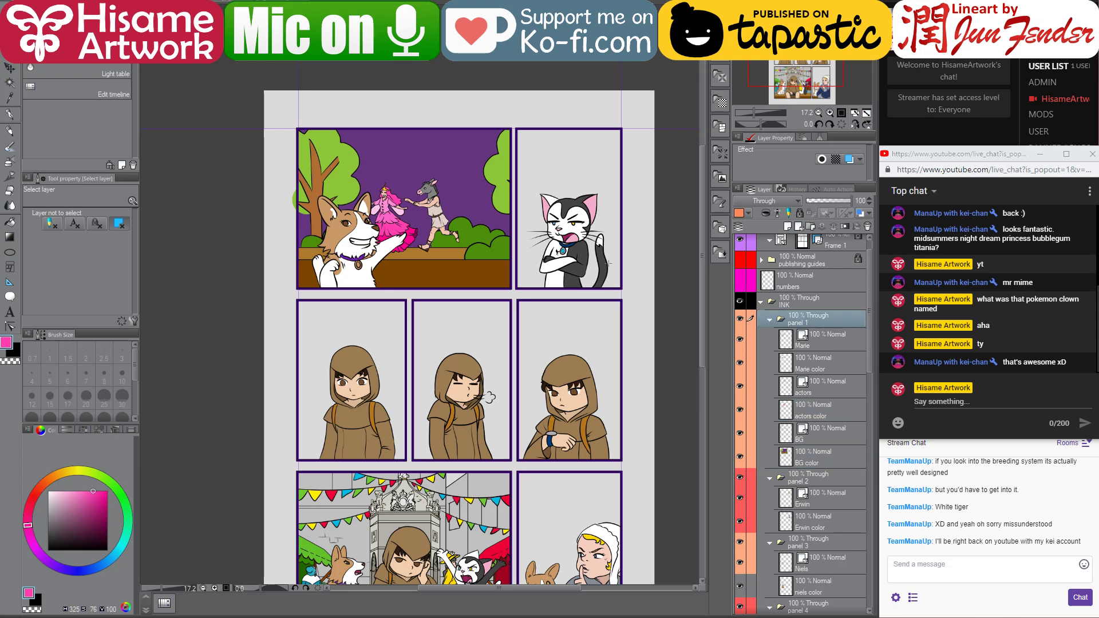
scroll(351, 119, "up", 1)
key("m")
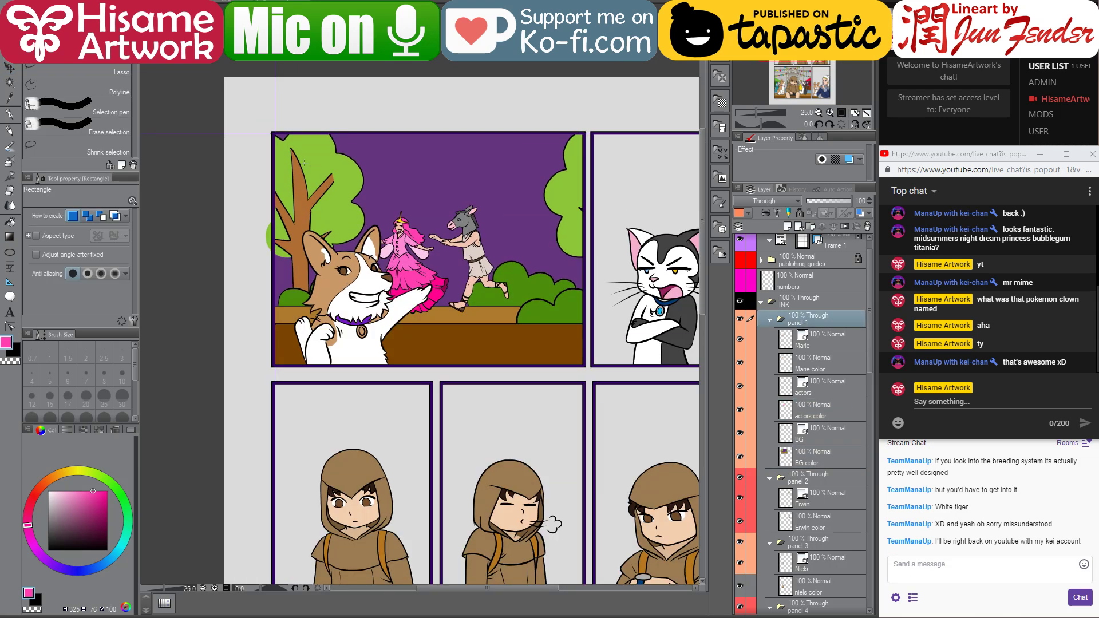
scroll(536, 142, "up", 1)
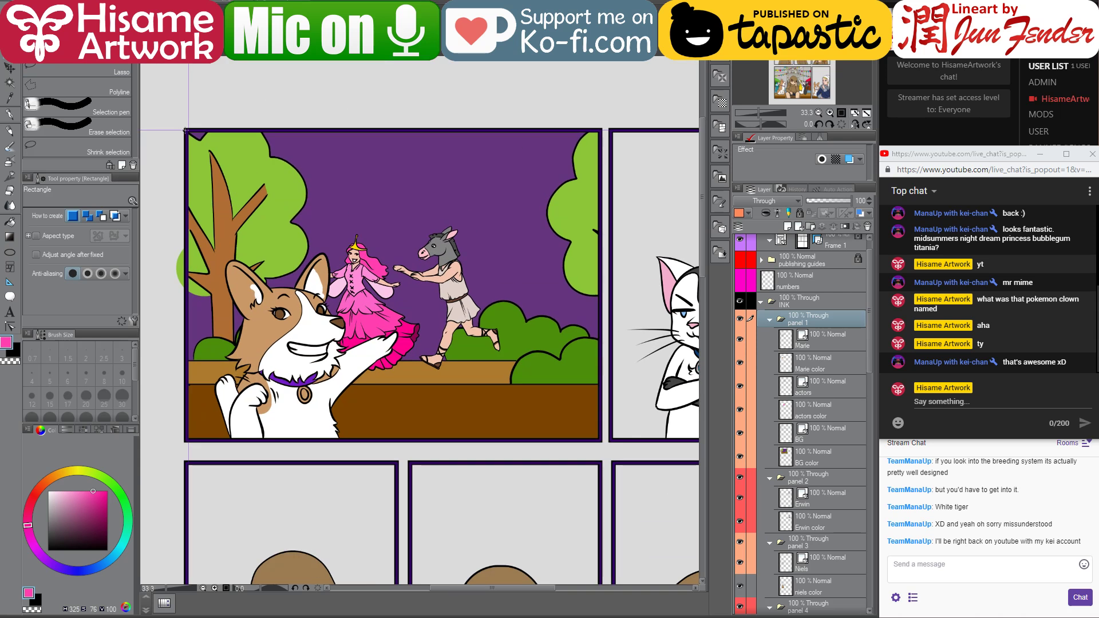
left_click_drag(185, 130, 601, 440)
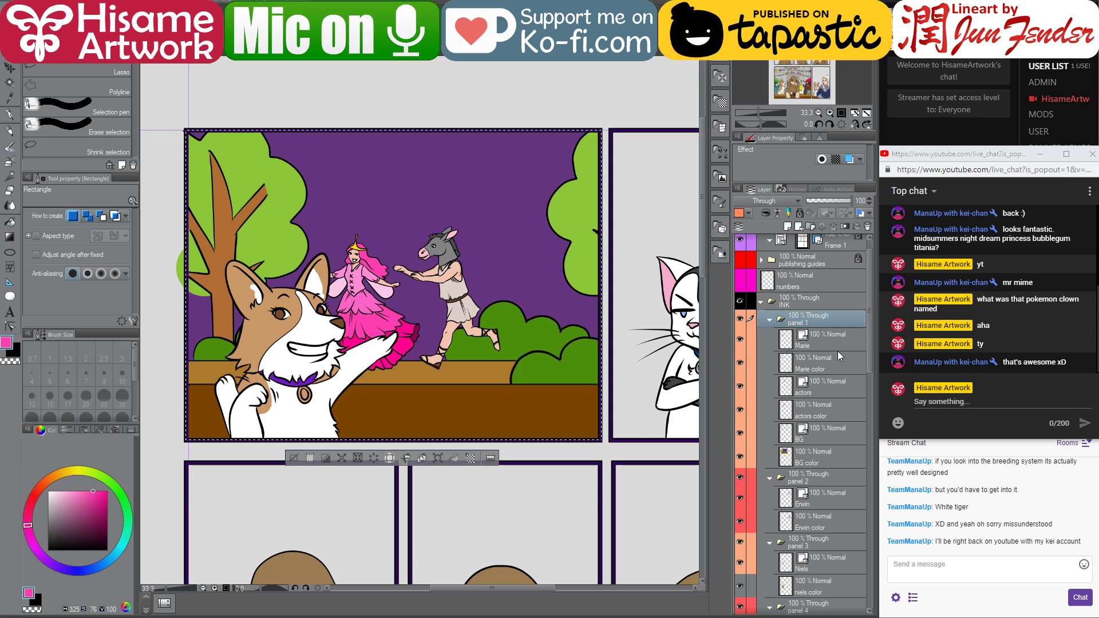
left_click(845, 226)
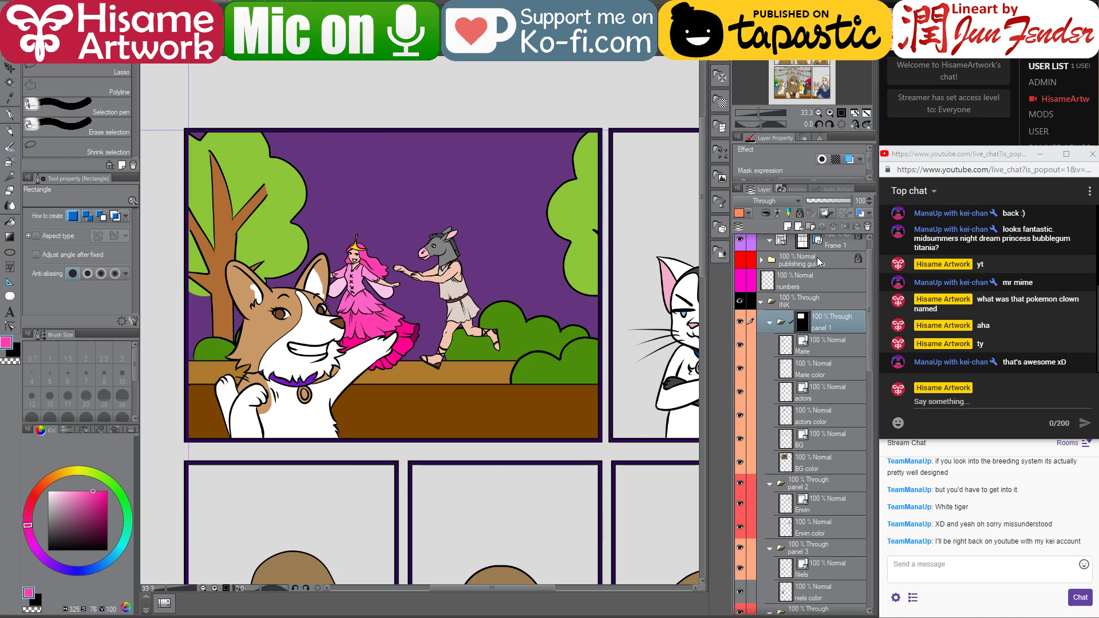
- Collapse the panel 1 folder, then select a rectangle along panel 2's frame and mask the panel 2 folder with it
left_click(769, 321)
left_click(813, 346)
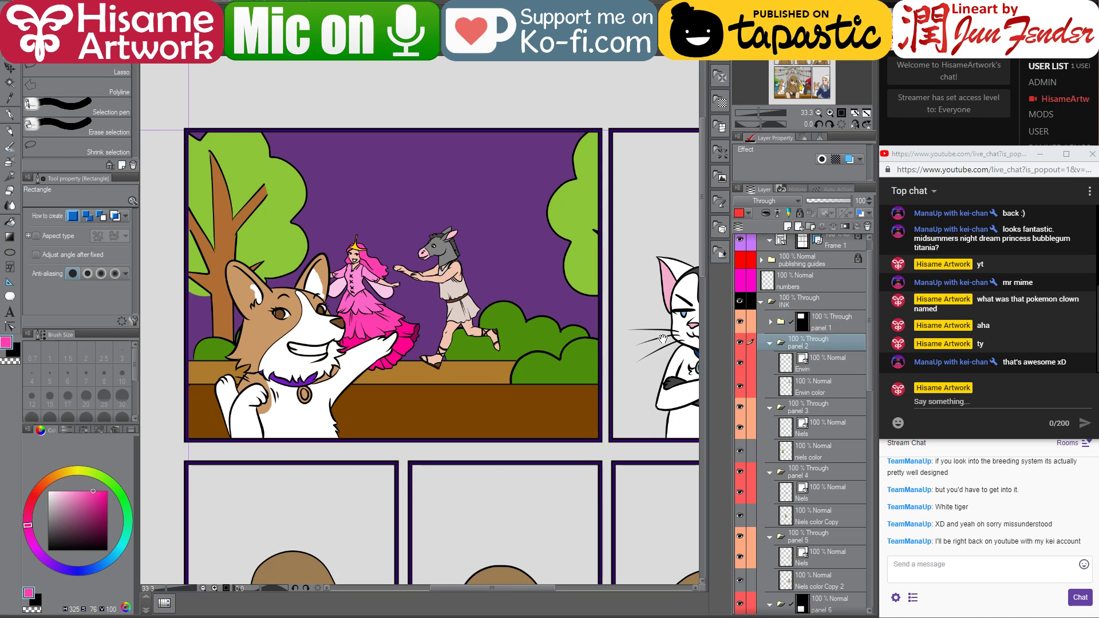
left_click_drag(663, 338, 457, 338)
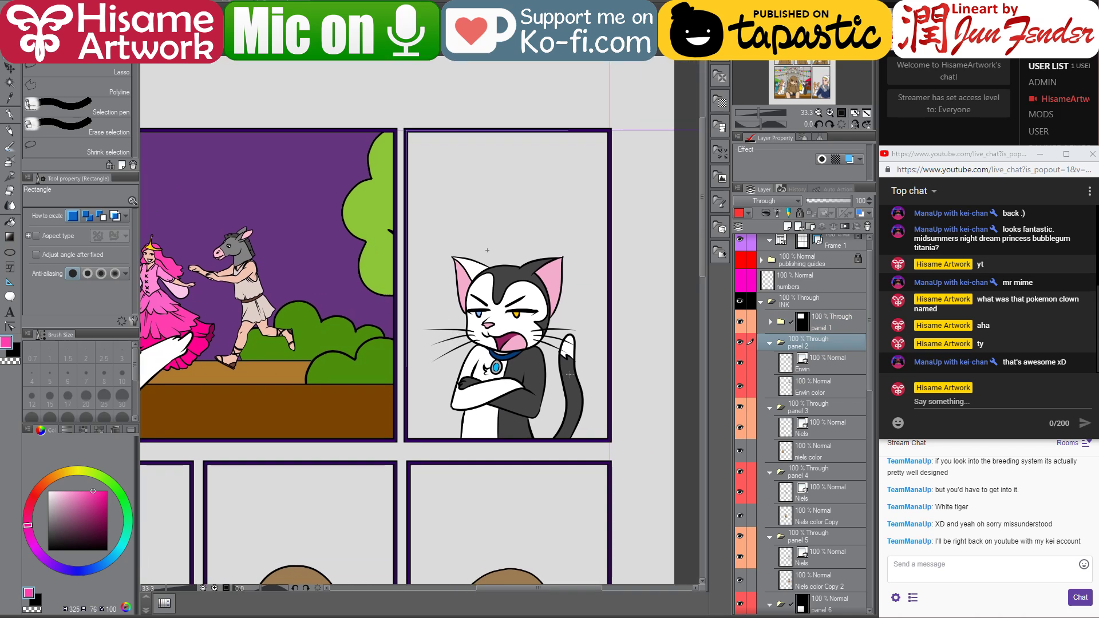
left_click_drag(603, 431, 610, 440)
left_click(844, 226)
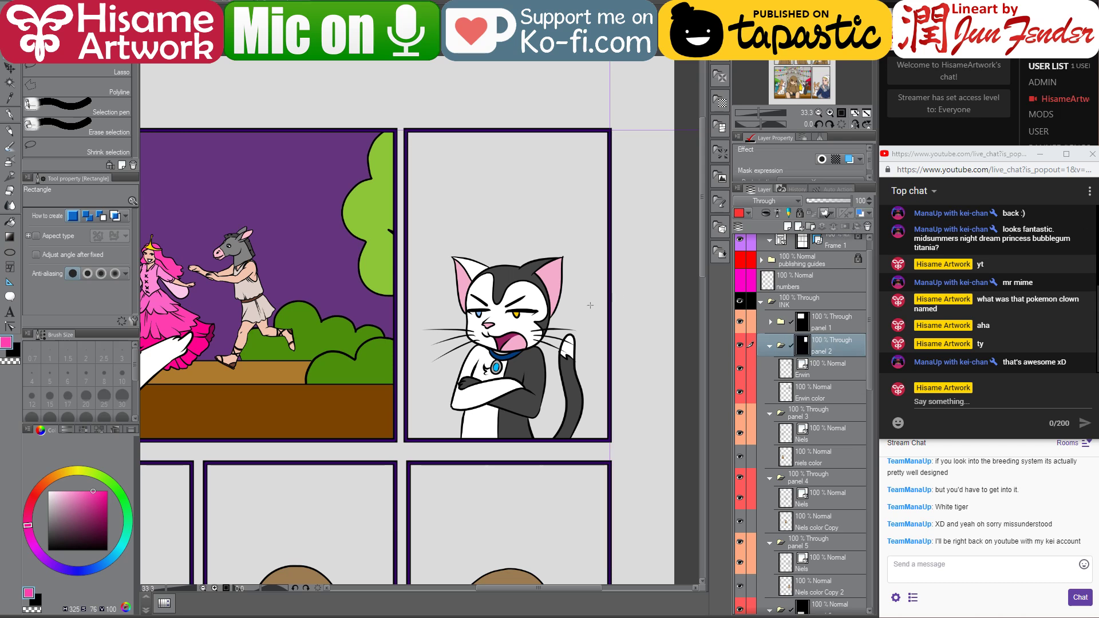
- Select a rectangle along panel 3's frame and add a layer mask from it to the panel 3 folder
left_click_drag(387, 394, 546, 166)
left_click(793, 414)
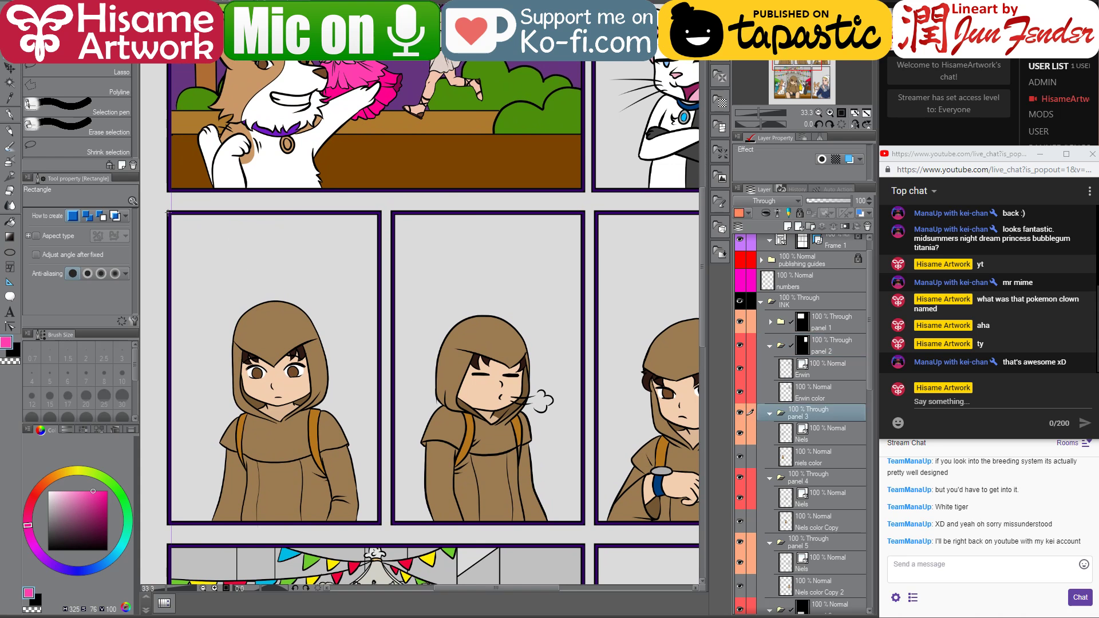
left_click_drag(169, 213, 383, 527)
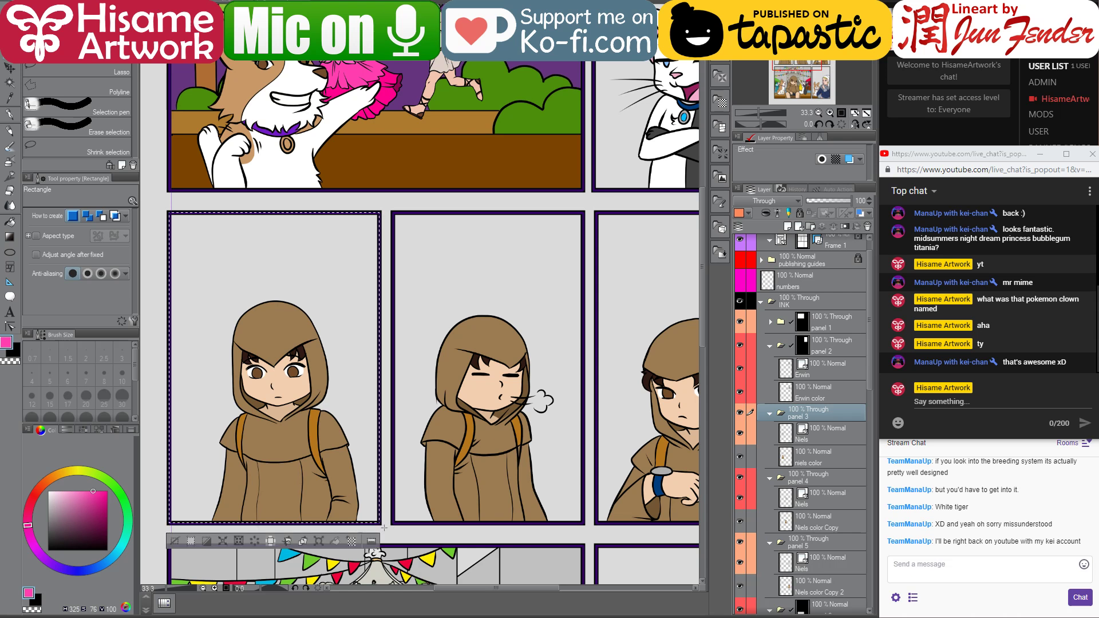
left_click(842, 225)
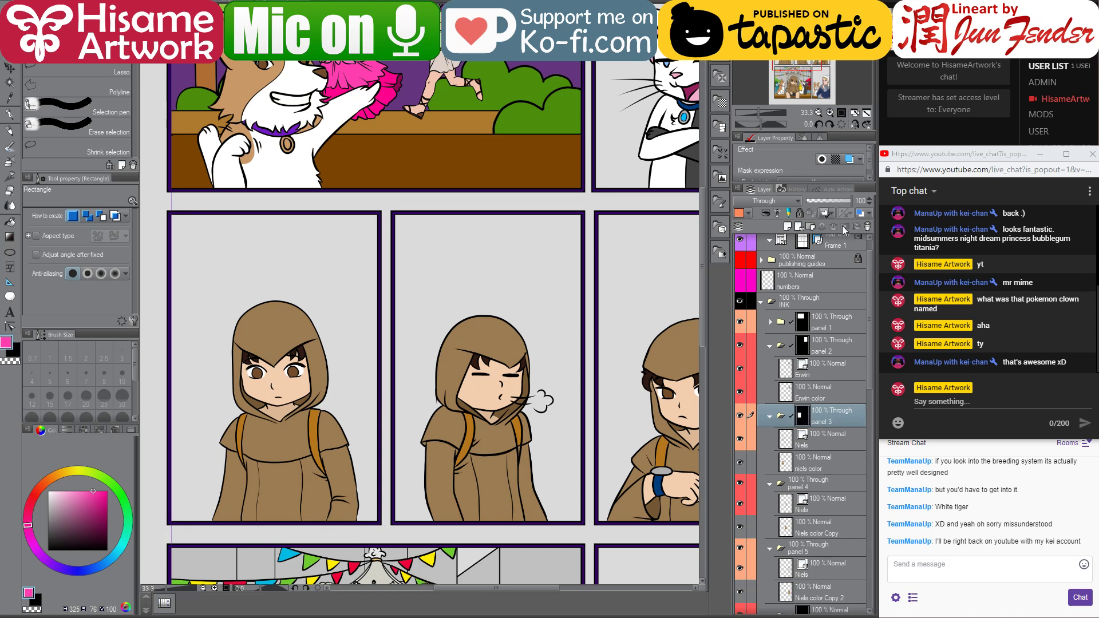
- Select a rectangle along panel 4's frame and add a layer mask from it to the panel 4 folder
left_click(816, 489)
left_click_drag(529, 388, 471, 382)
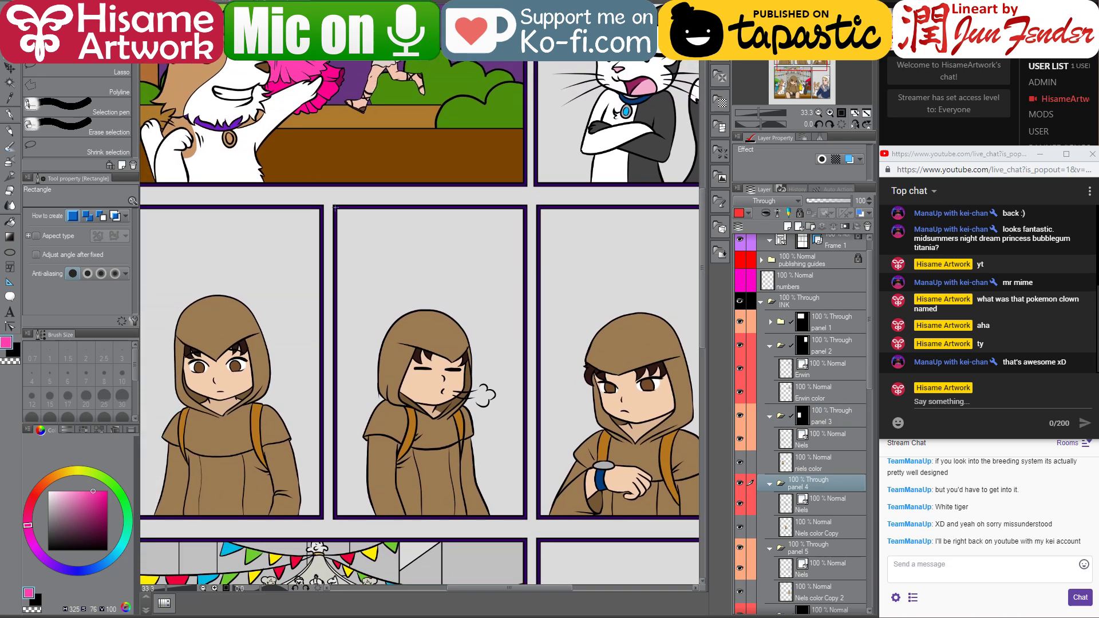
left_click_drag(336, 208, 527, 518)
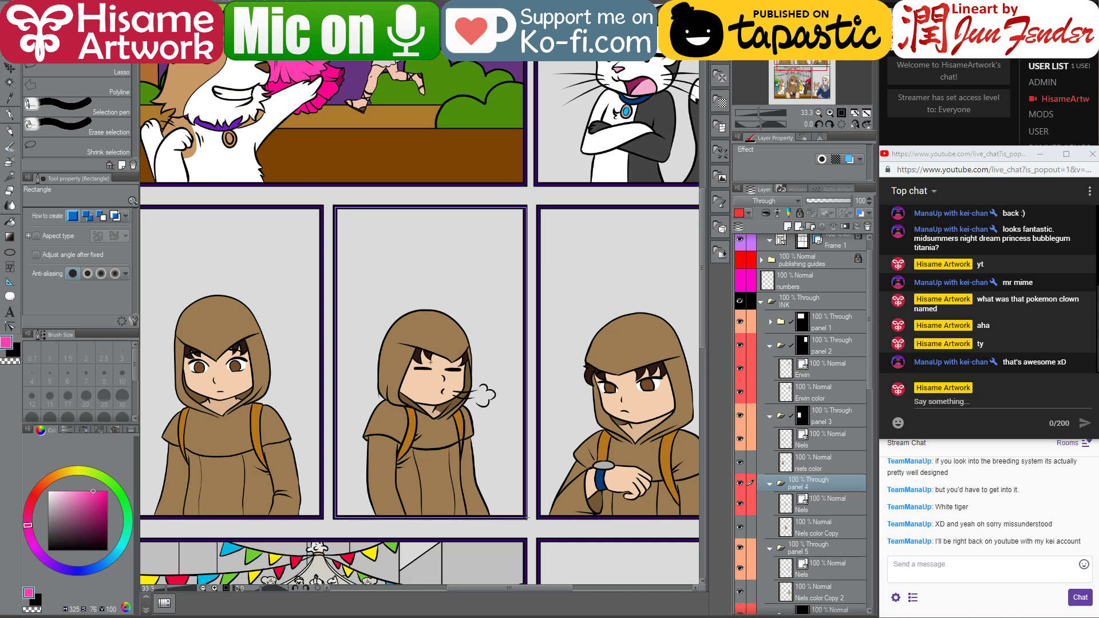
left_click(841, 226)
- Select a rectangle along panel 5's frame and add a layer mask from it to the panel 5 folder
left_click(827, 555)
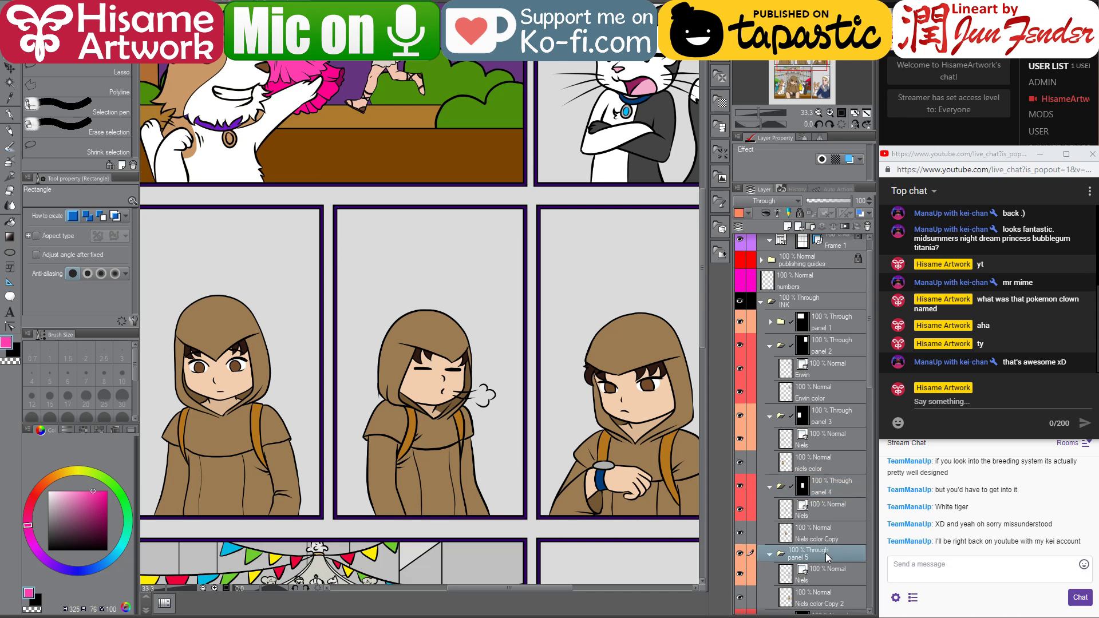
left_click_drag(648, 429, 521, 381)
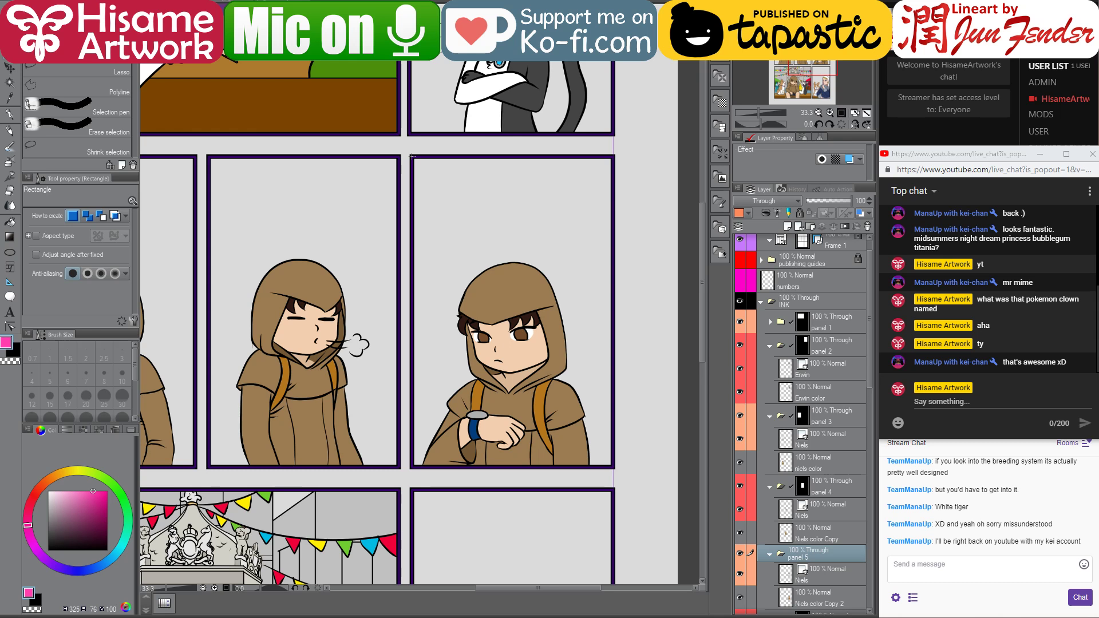
left_click_drag(411, 156, 614, 467)
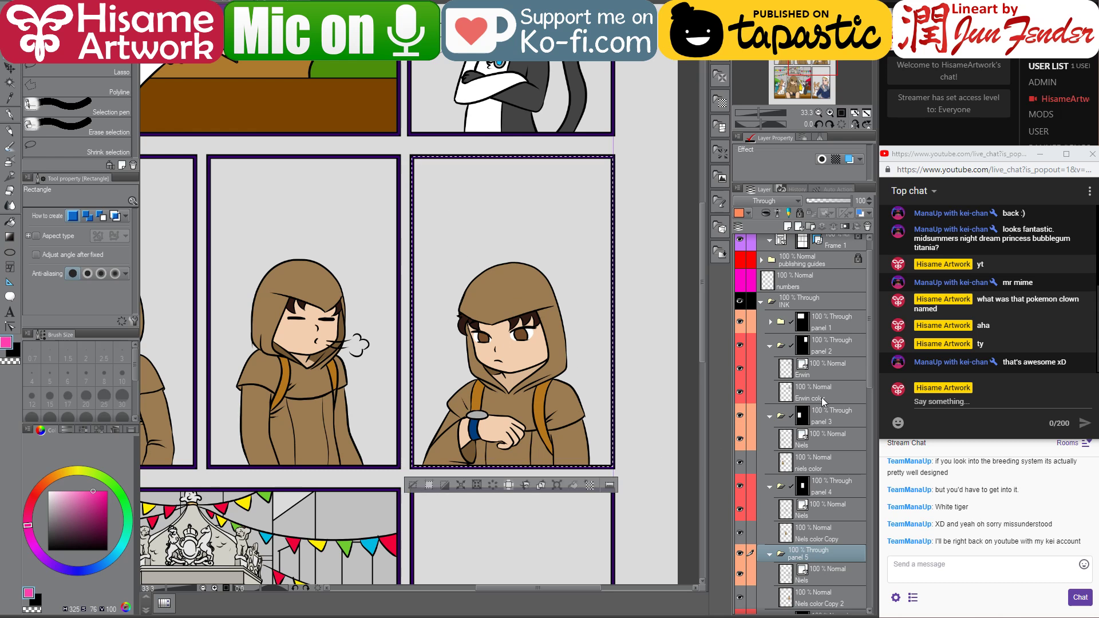
left_click(844, 228)
- Send "nothing" and "all good" in the YouTube live chat
scroll(822, 457, "down", 3)
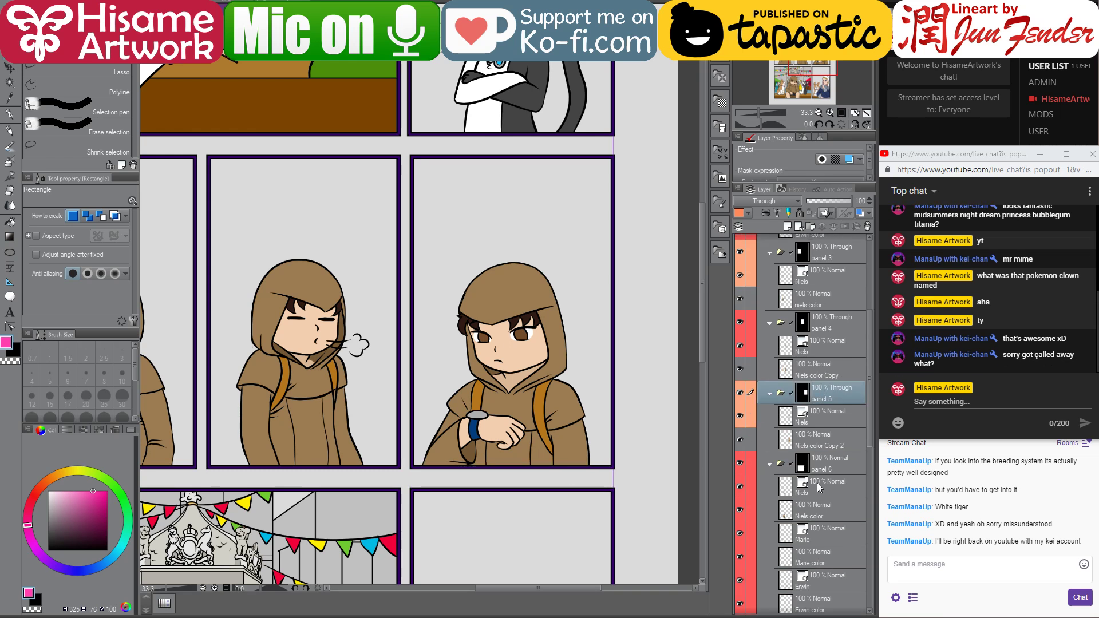
scroll(816, 482, "down", 2)
scroll(816, 482, "up", 1)
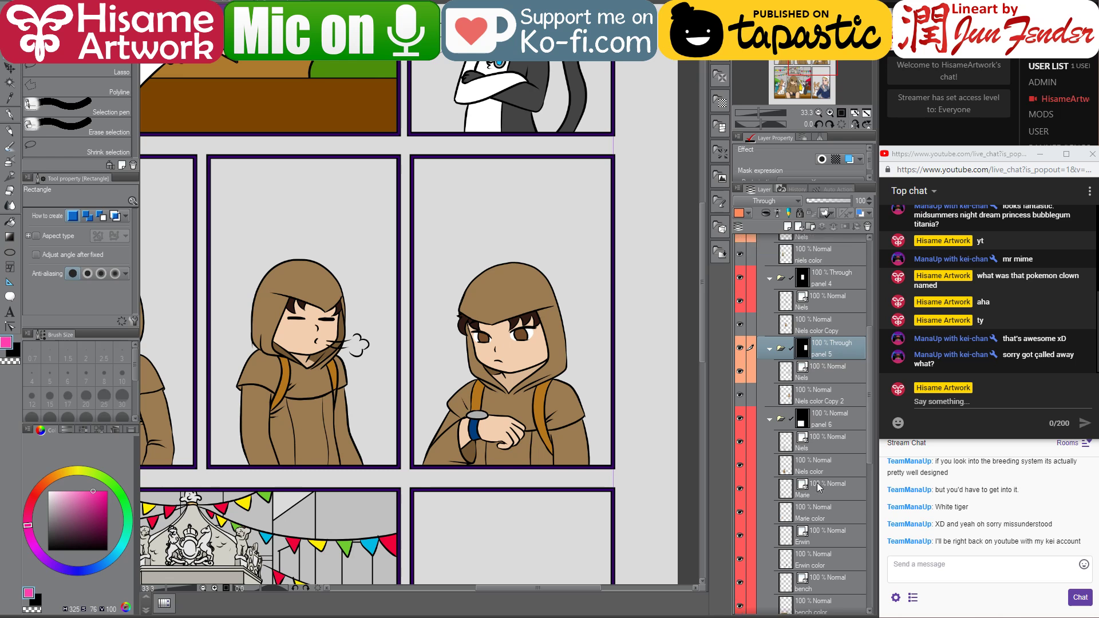
left_click(979, 398)
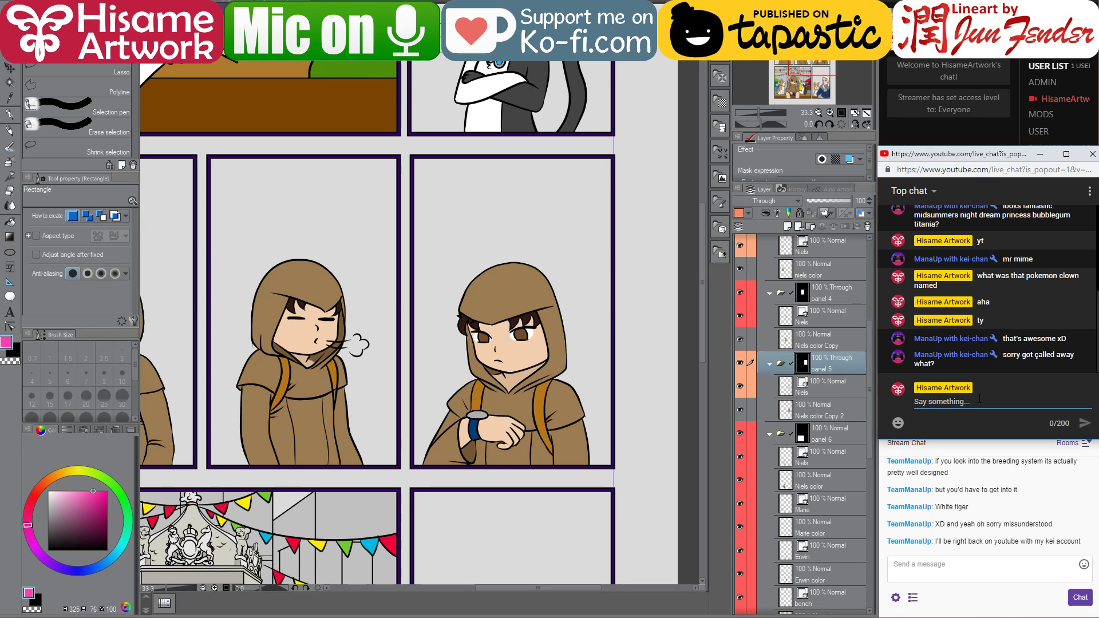
type("nothing")
key("Return")
type("all good")
key("Return")
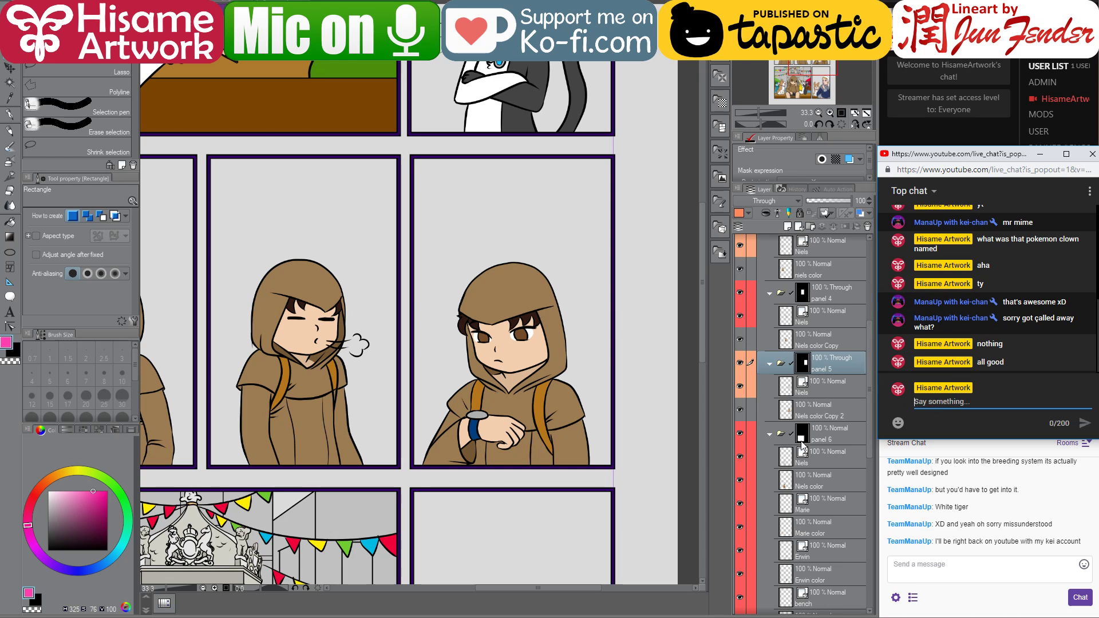
- Select a rectangle along panel 7's frame and add a layer mask from it to the panel 7 folder
scroll(805, 455, "down", 5)
scroll(805, 459, "down", 3)
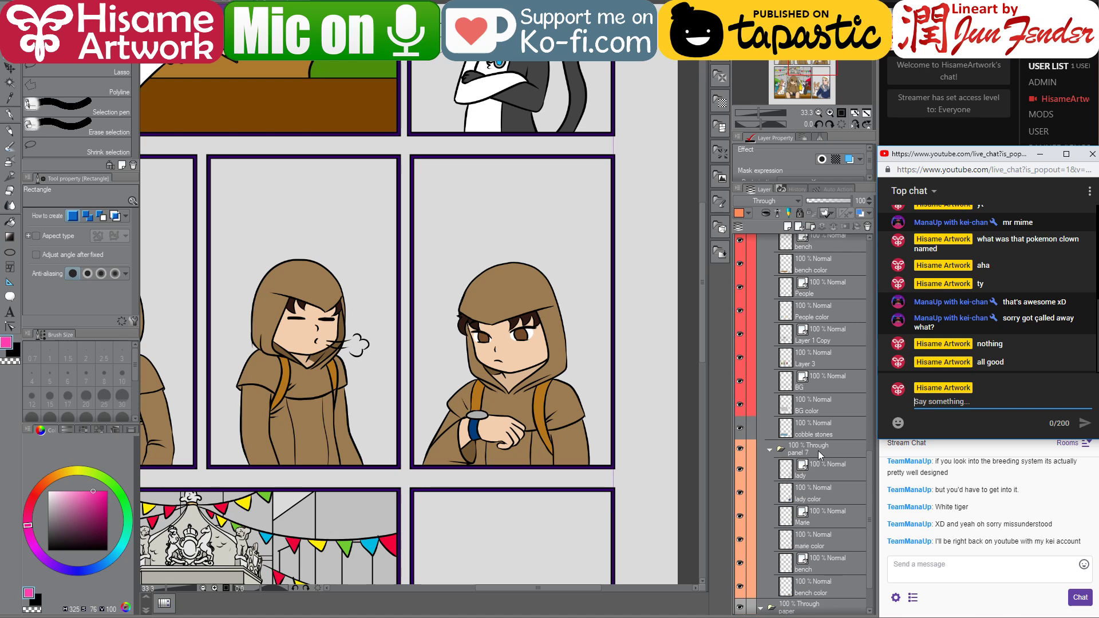
left_click(818, 451)
scroll(650, 403, "down", 2)
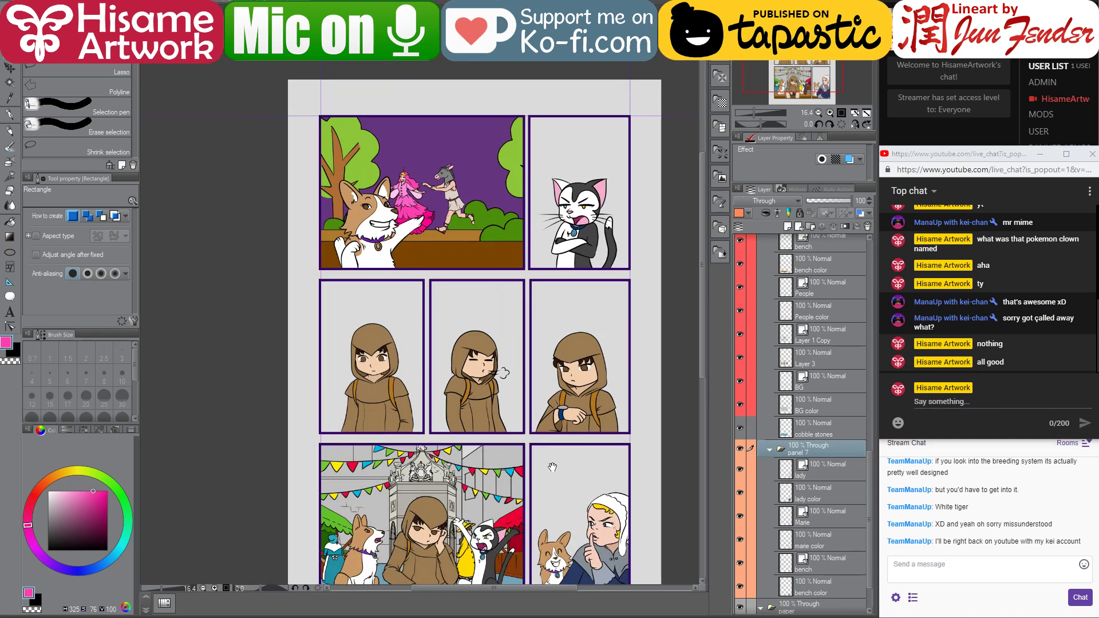
scroll(553, 467, "down", 3)
scroll(418, 540, "up", 2)
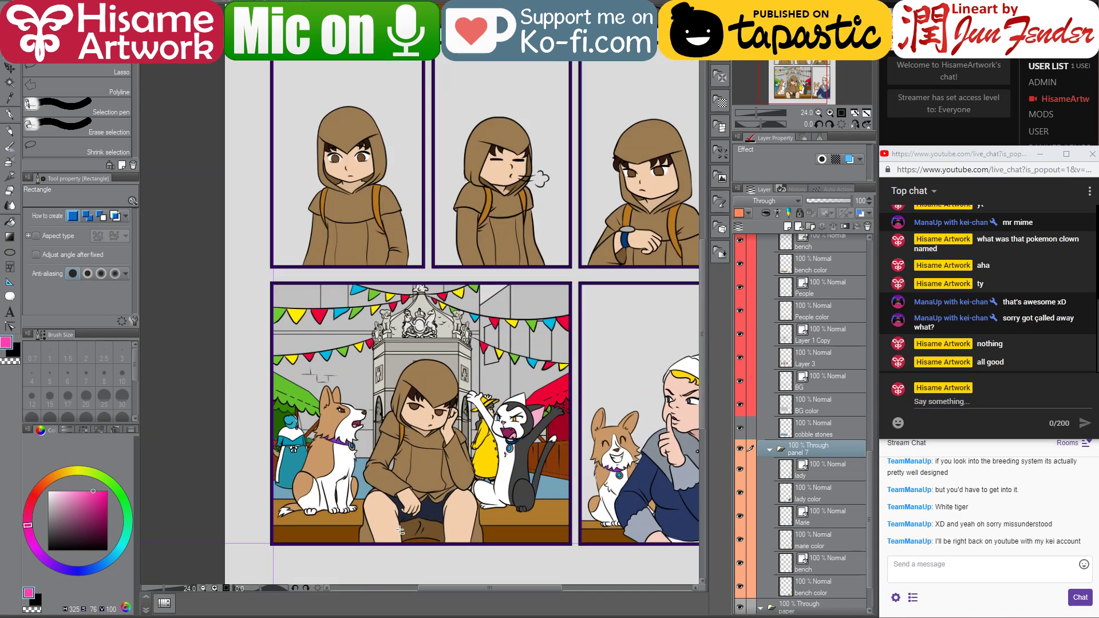
scroll(408, 538, "up", 1)
left_click(740, 449)
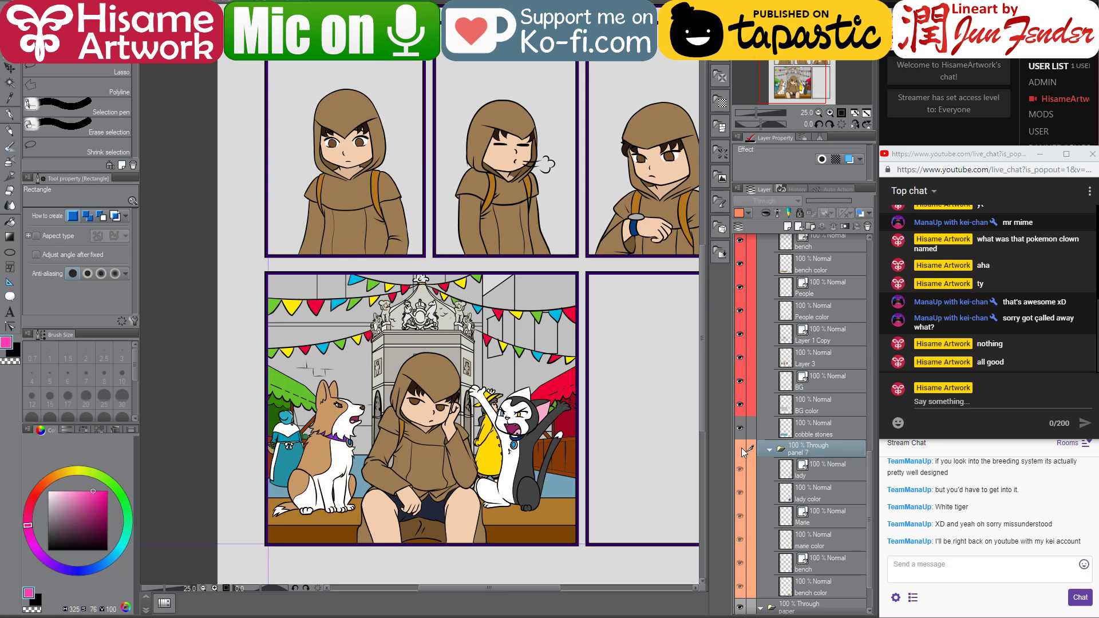
left_click(740, 449)
left_click_drag(638, 430, 494, 420)
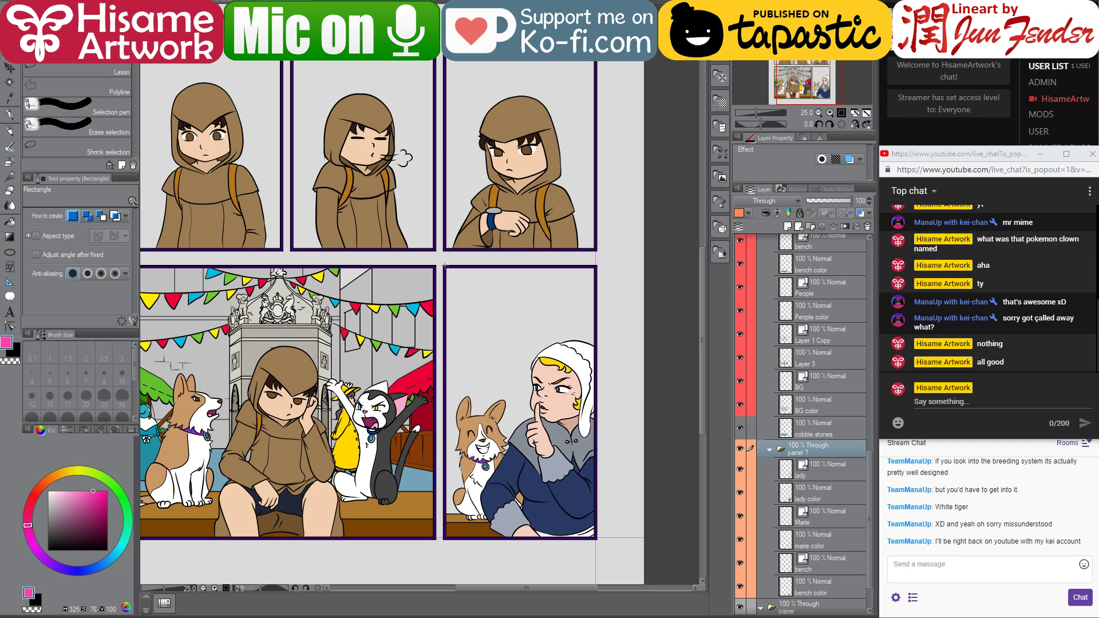
left_click_drag(444, 266, 596, 538)
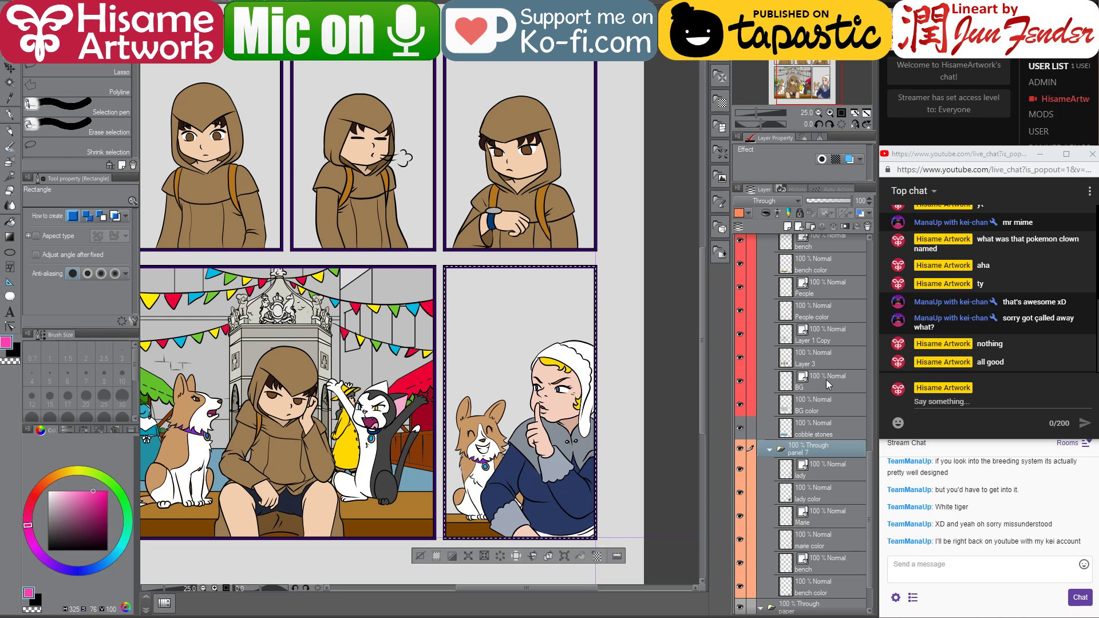
left_click(843, 227)
- Fill the rim of the corgi's collar pendant in panel 1 with neutral gray (saturation 0, brightness 51) on the "Marie color" layer
scroll(813, 523, "up", 8)
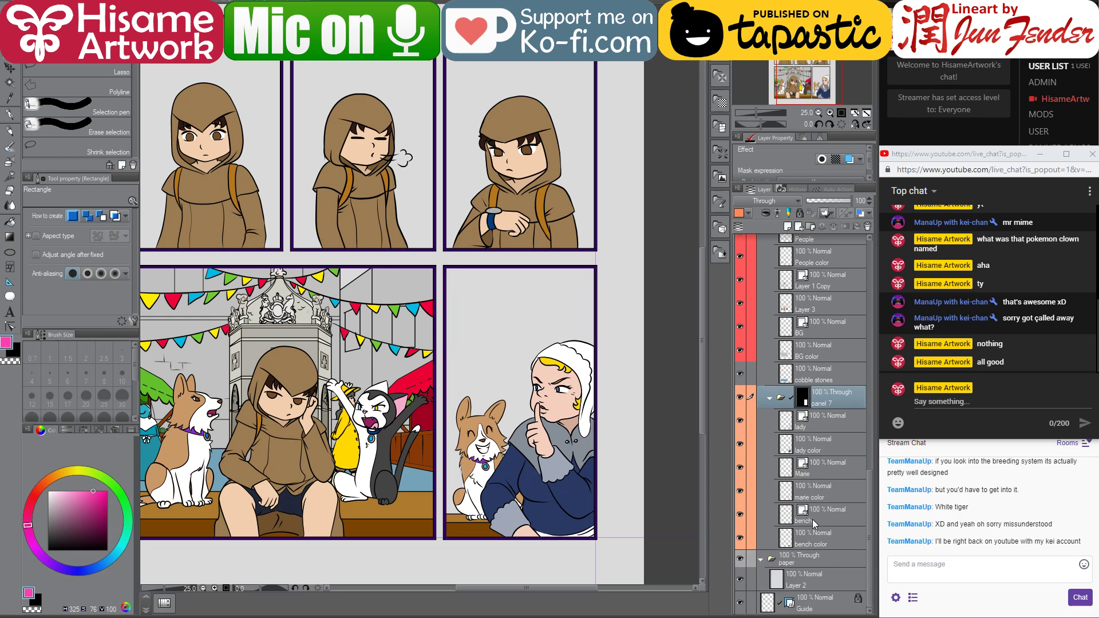
scroll(811, 523, "up", 15)
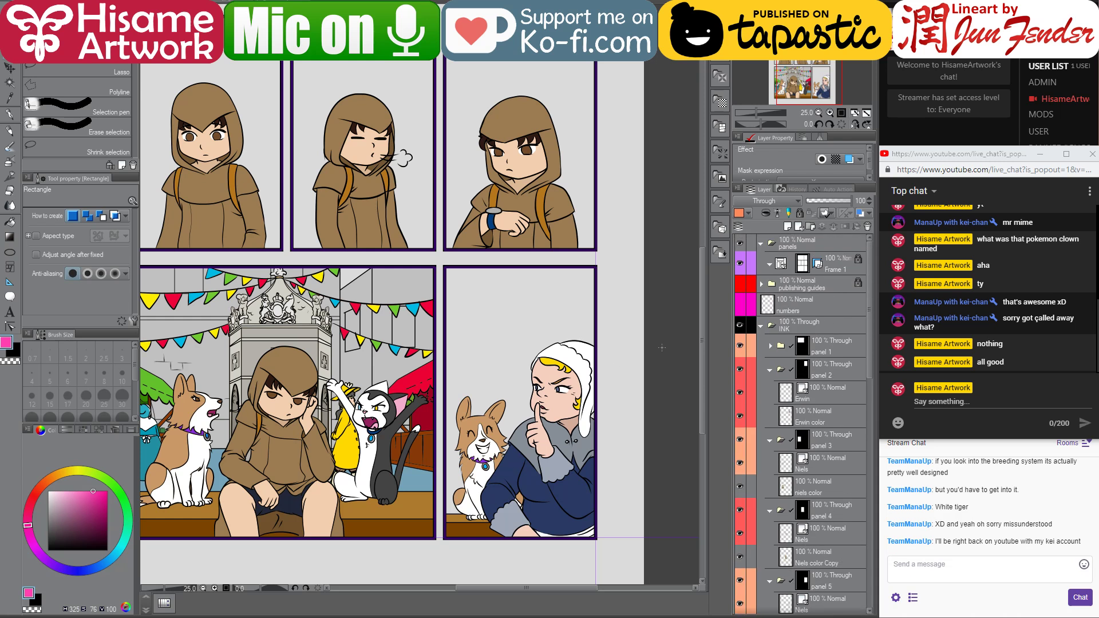
scroll(662, 347, "down", 2)
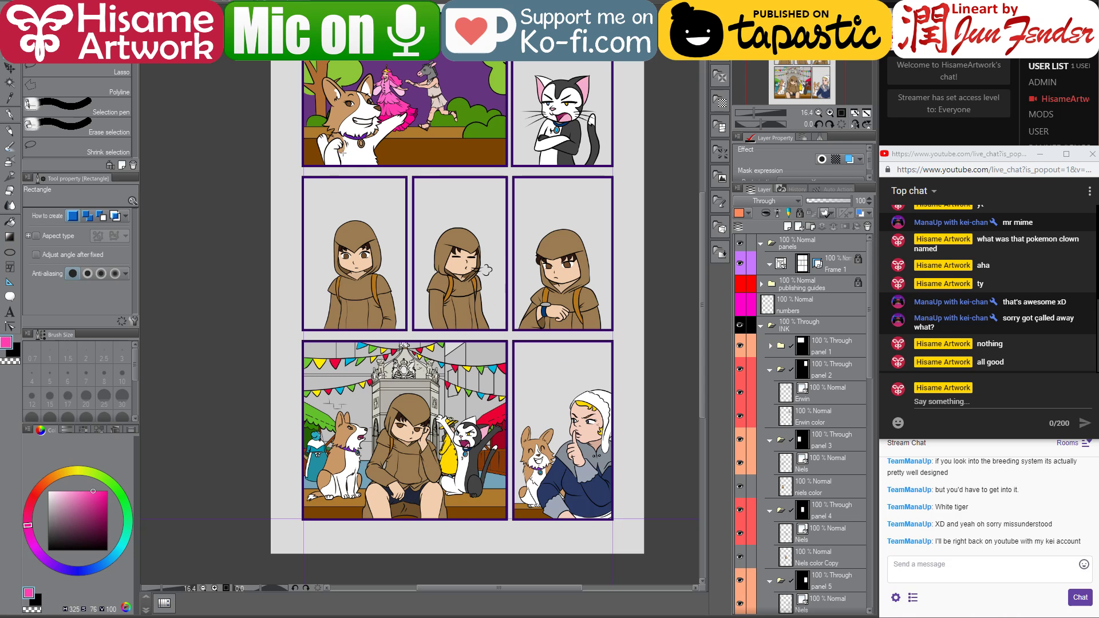
scroll(343, 153, "up", 4)
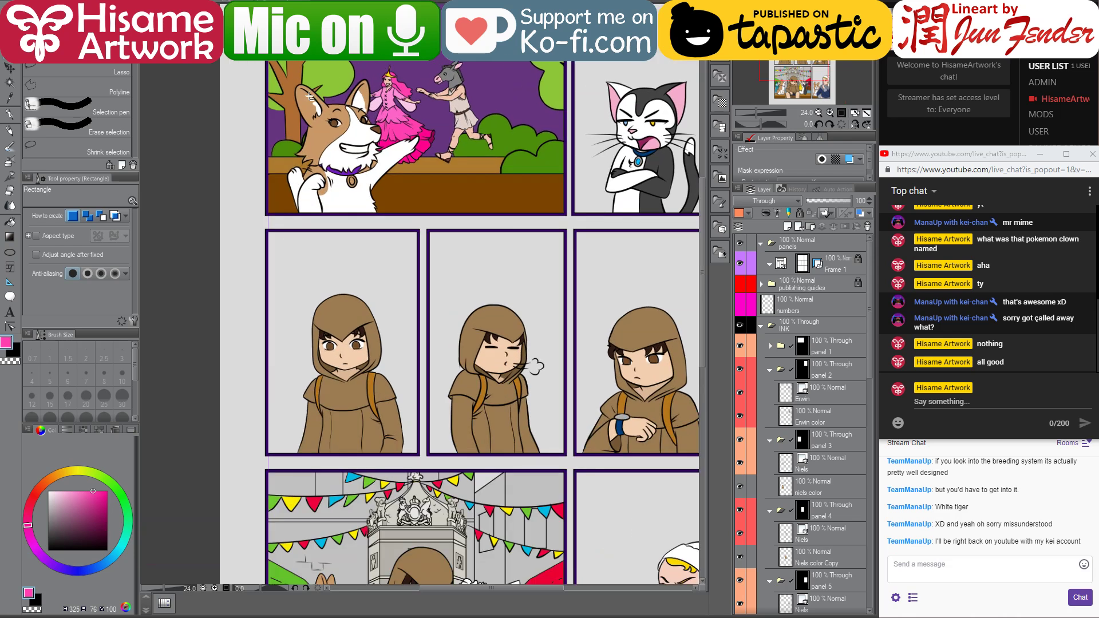
scroll(321, 137, "up", 2)
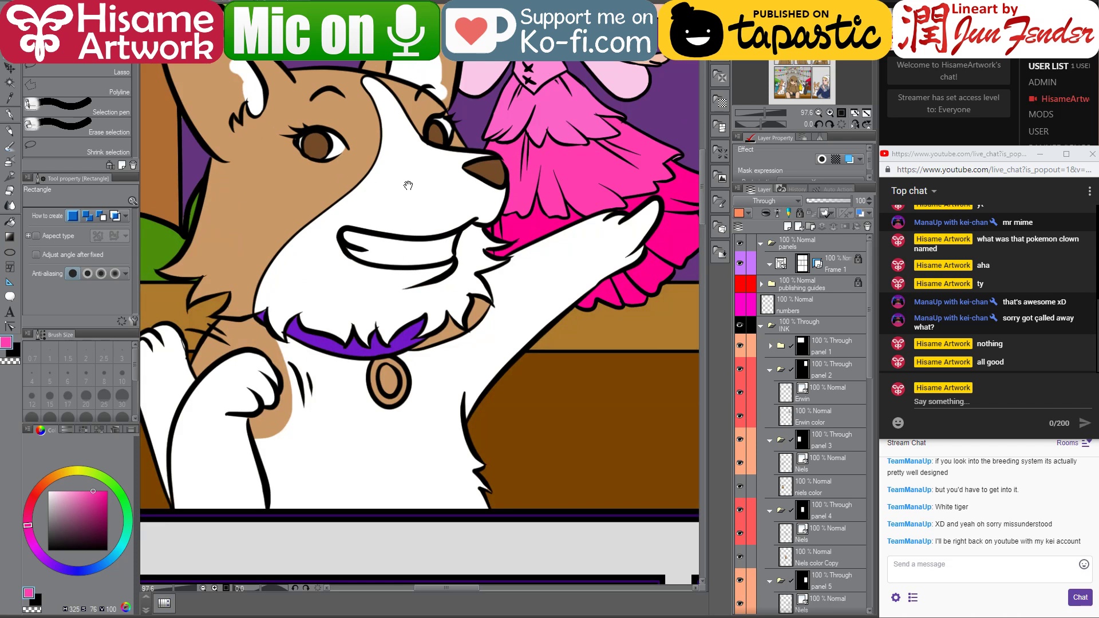
left_click_drag(408, 185, 481, 220)
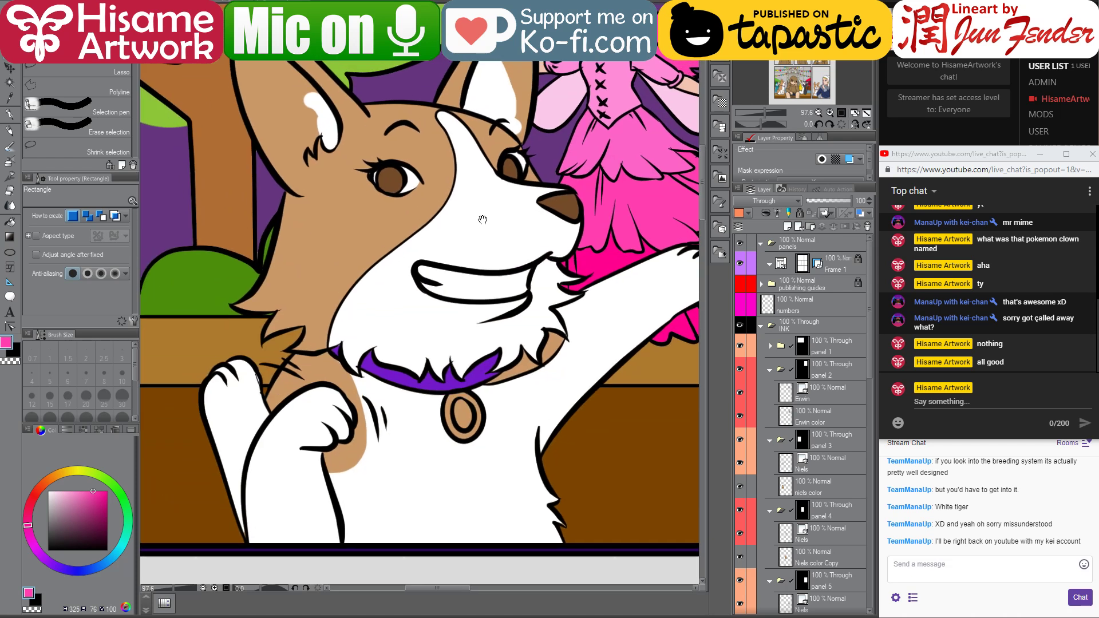
left_click(9, 68)
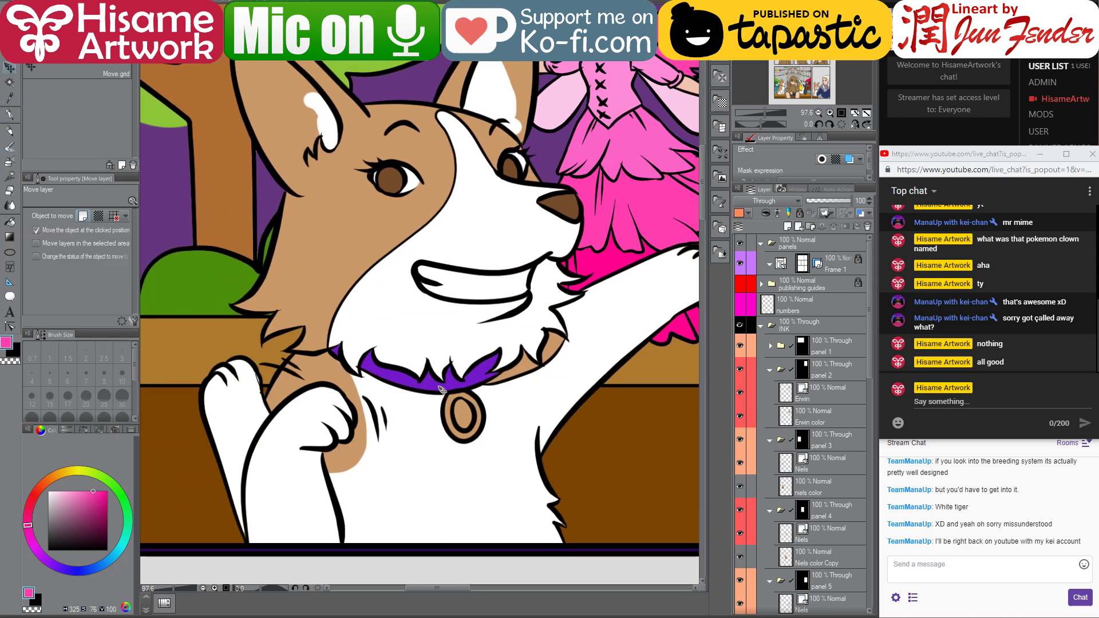
left_click(462, 410, "ctrl+shift")
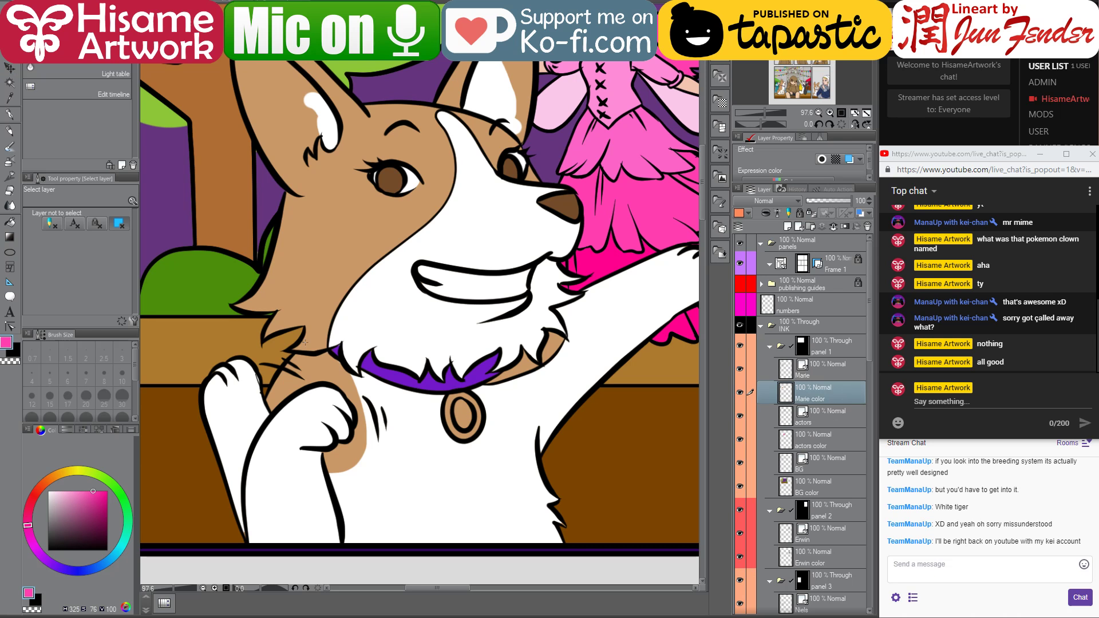
left_click(48, 520)
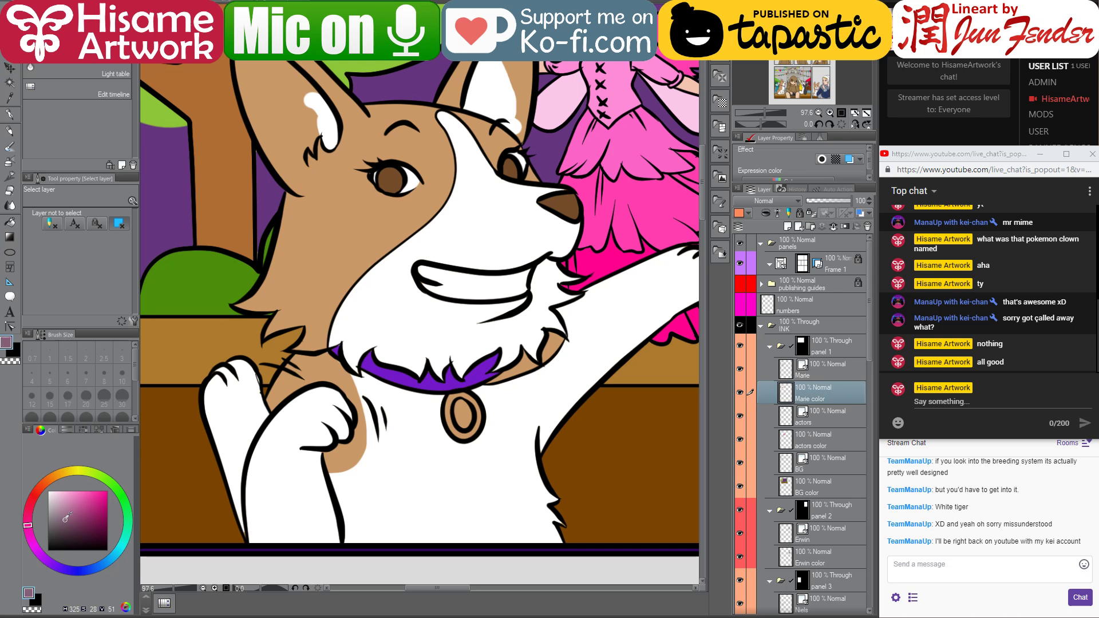
left_click(11, 222)
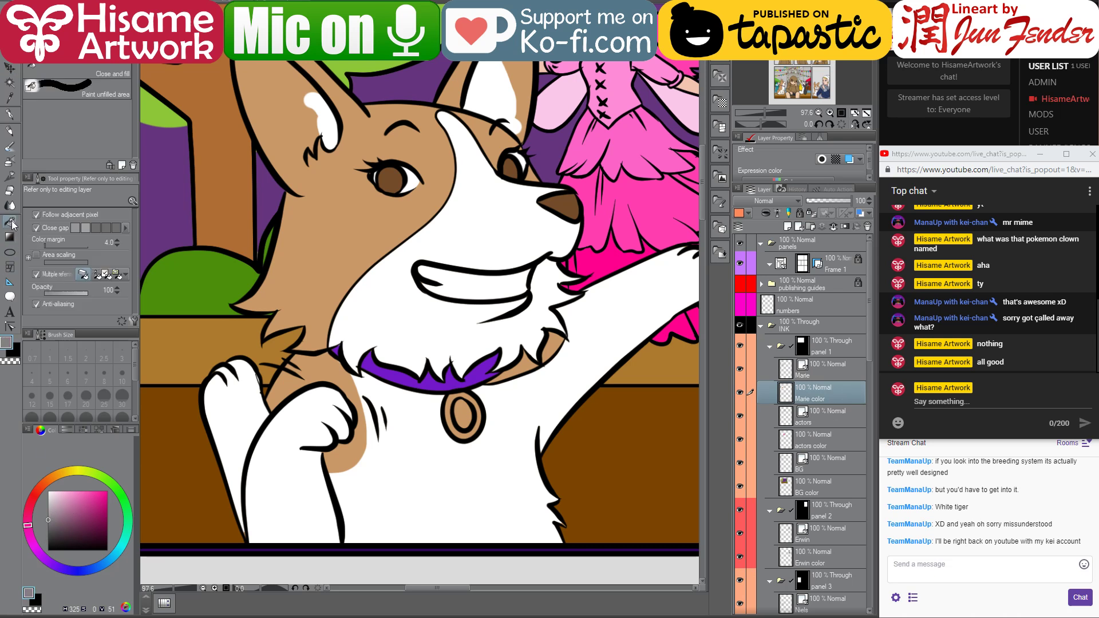
left_click(454, 396)
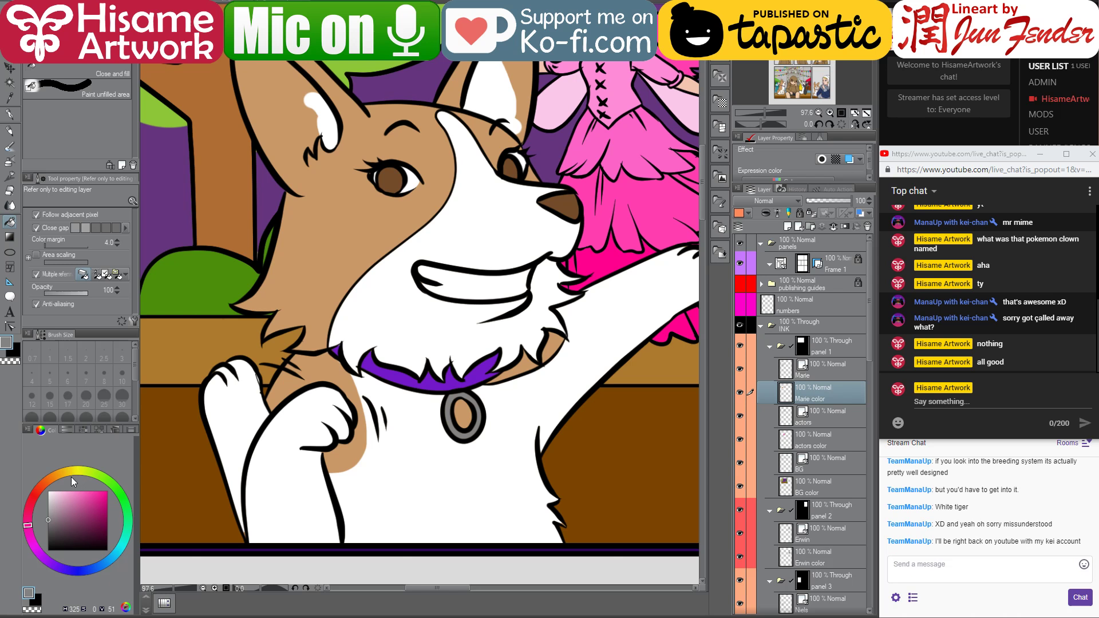
- Fill the center of the corgi's pendant with bright blue (hue 195, saturation 100, brightness 100)
left_click(109, 561)
left_click(108, 496)
left_click(113, 557)
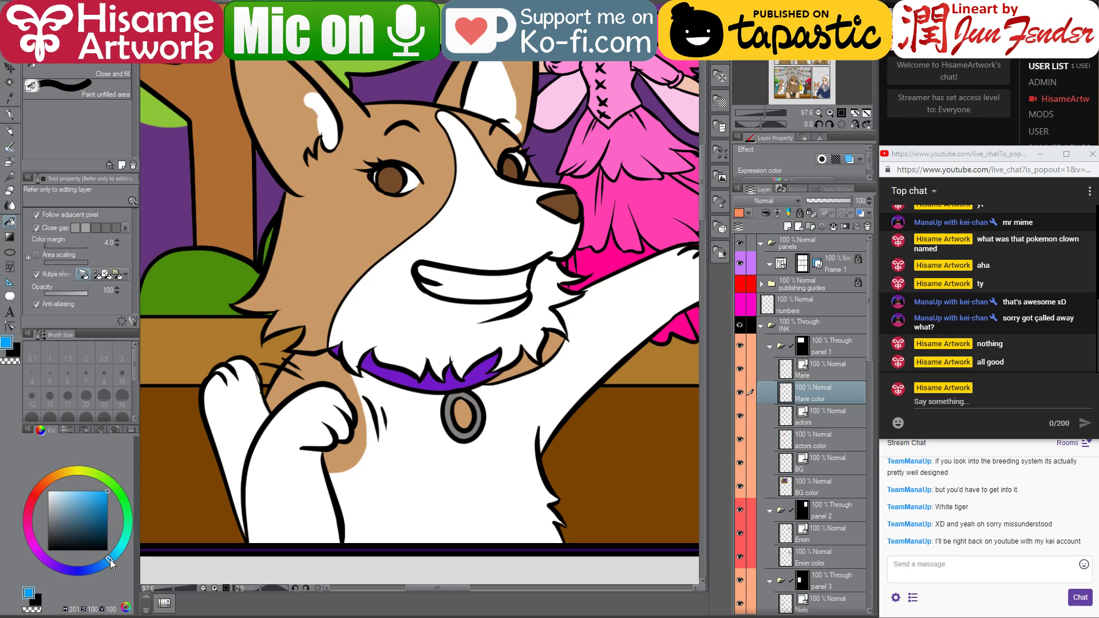
left_click(108, 491)
left_click(462, 408)
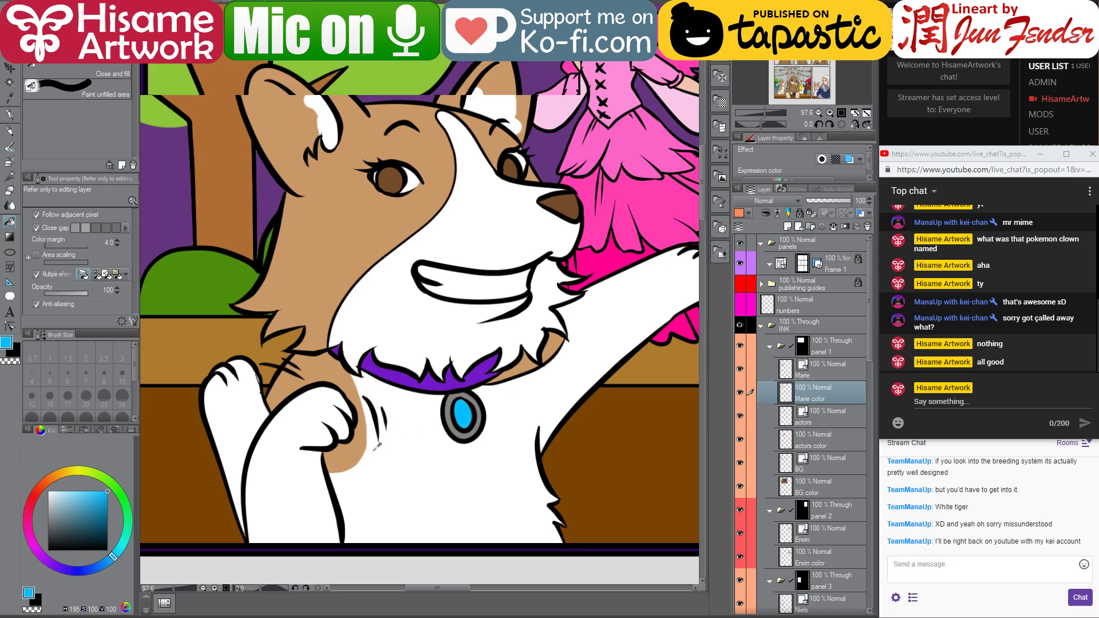
scroll(376, 444, "down", 5)
scroll(377, 445, "down", 2)
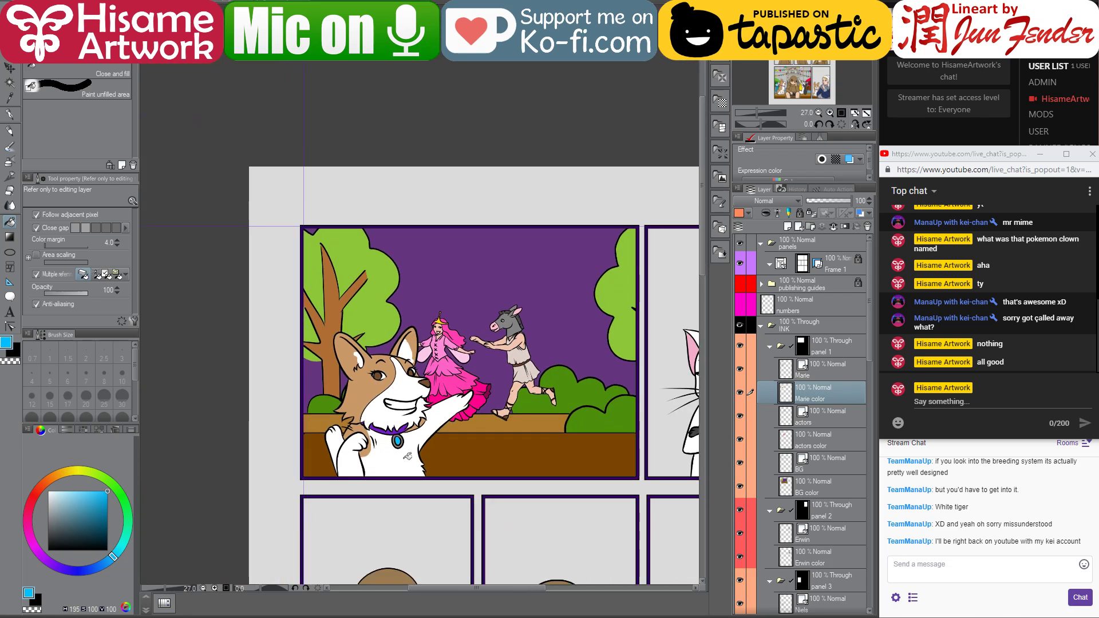
- Examine all panels of the comic page for missing or incorrect flat colors
left_click_drag(484, 418, 422, 344)
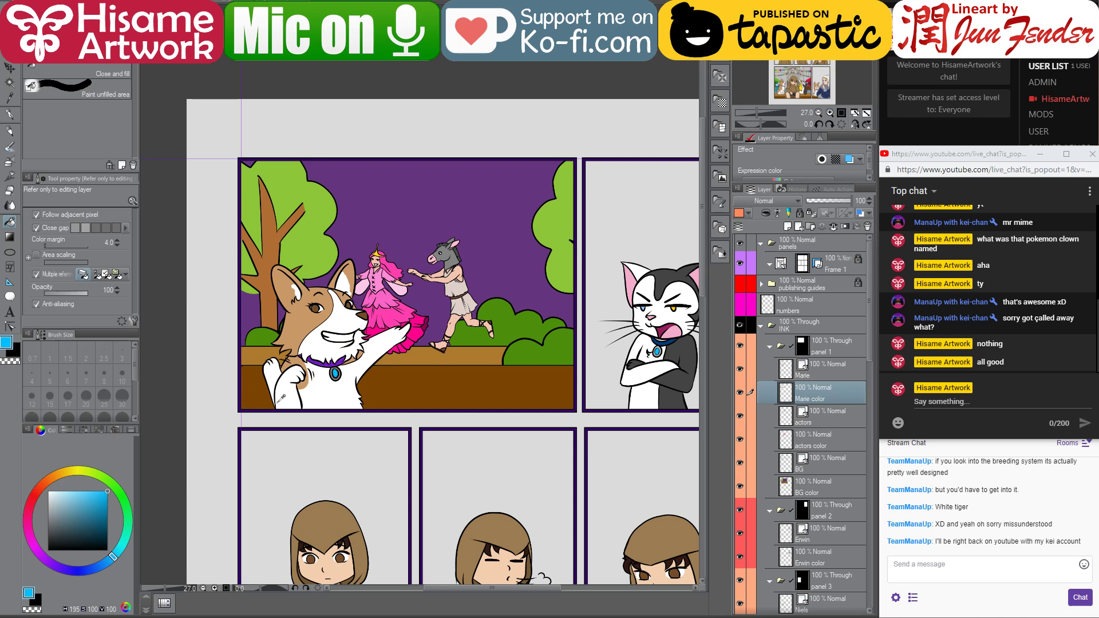
scroll(281, 400, "down", 2)
left_click_drag(400, 432, 394, 289)
left_click(10, 114)
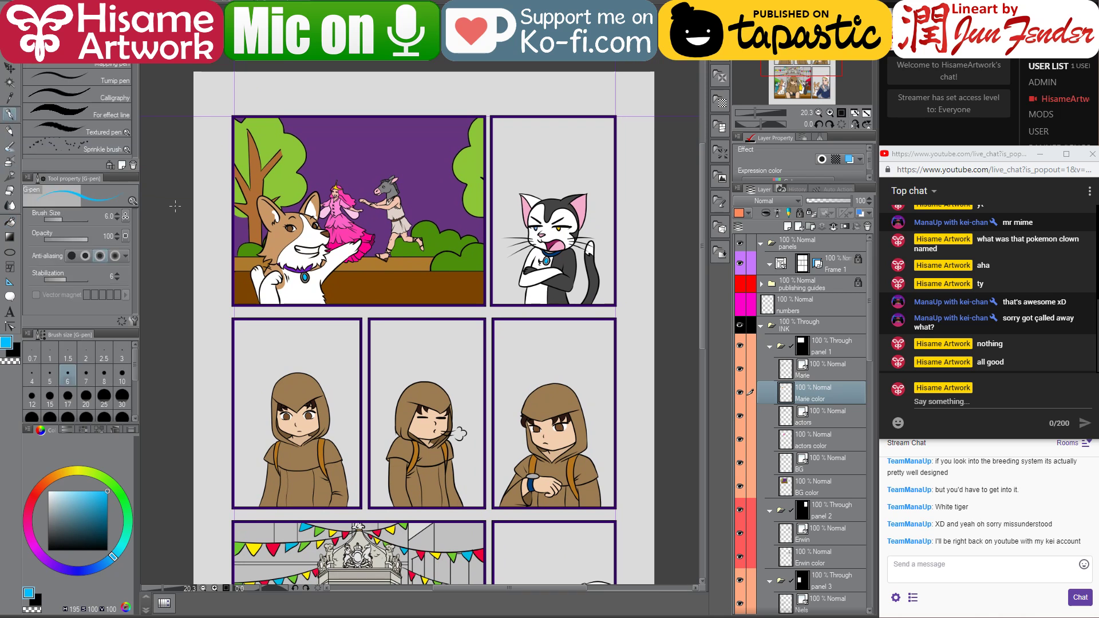
left_click(8, 68)
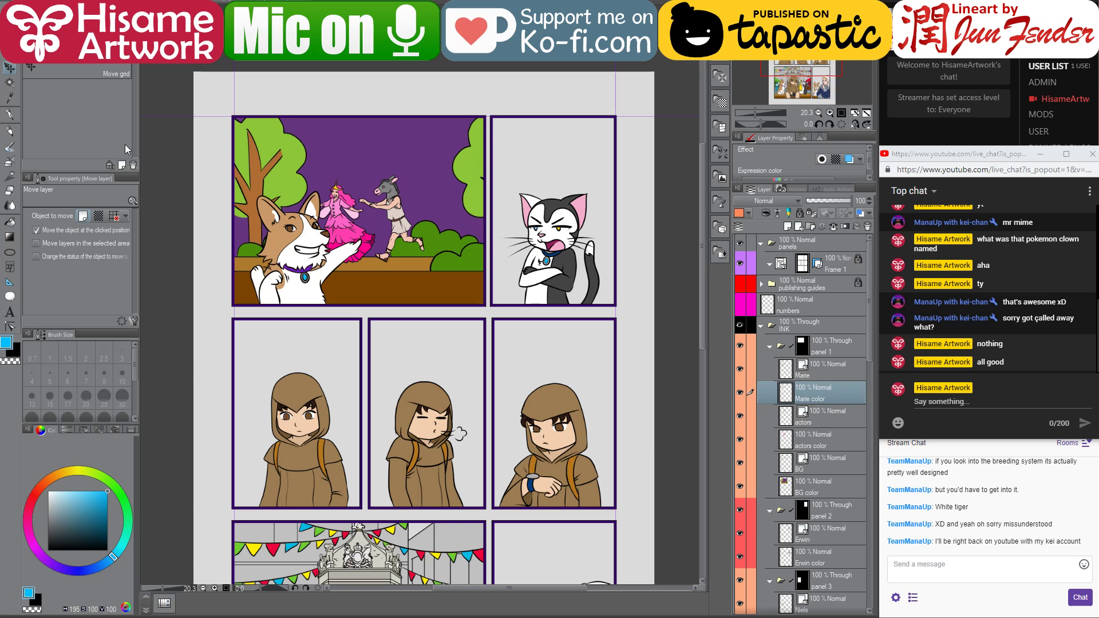
left_click_drag(434, 276, 454, 275)
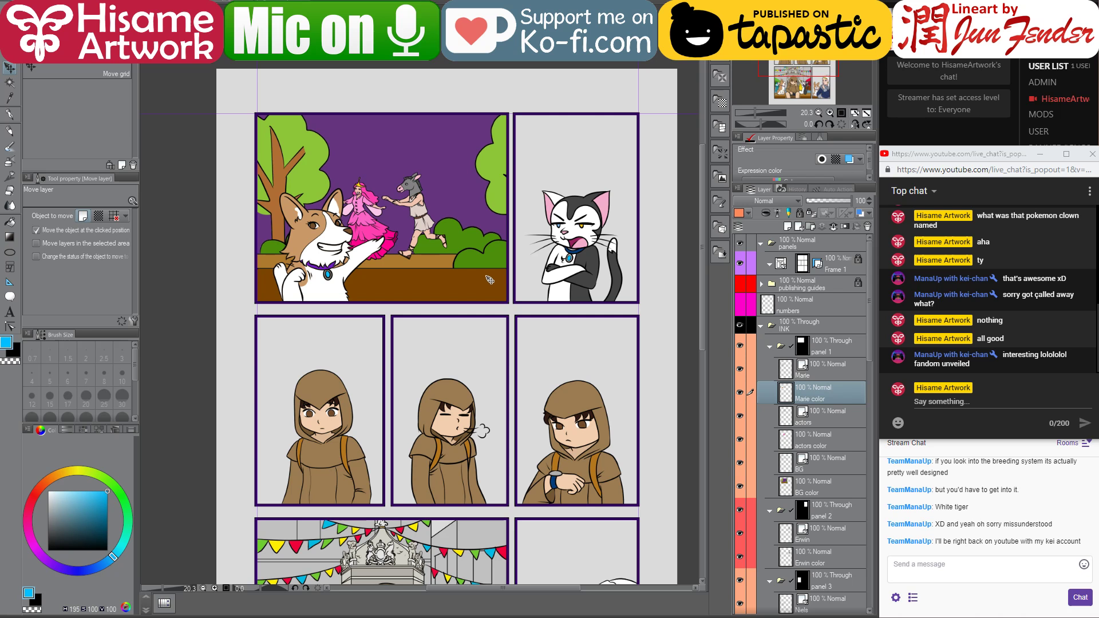
left_click_drag(501, 319, 515, 245)
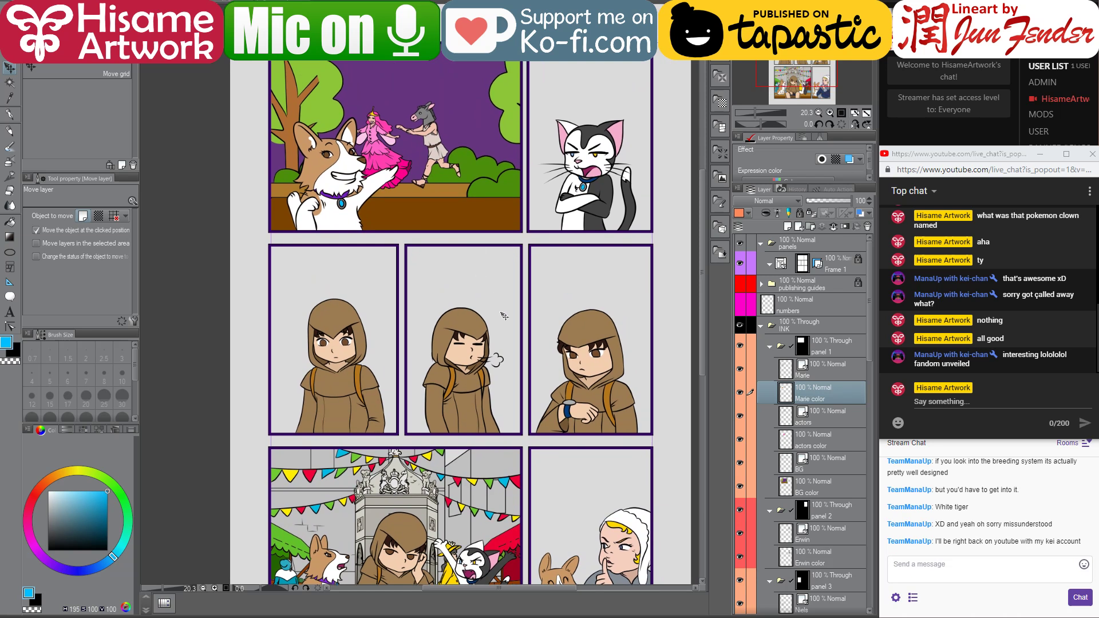
left_click_drag(515, 329, 523, 221)
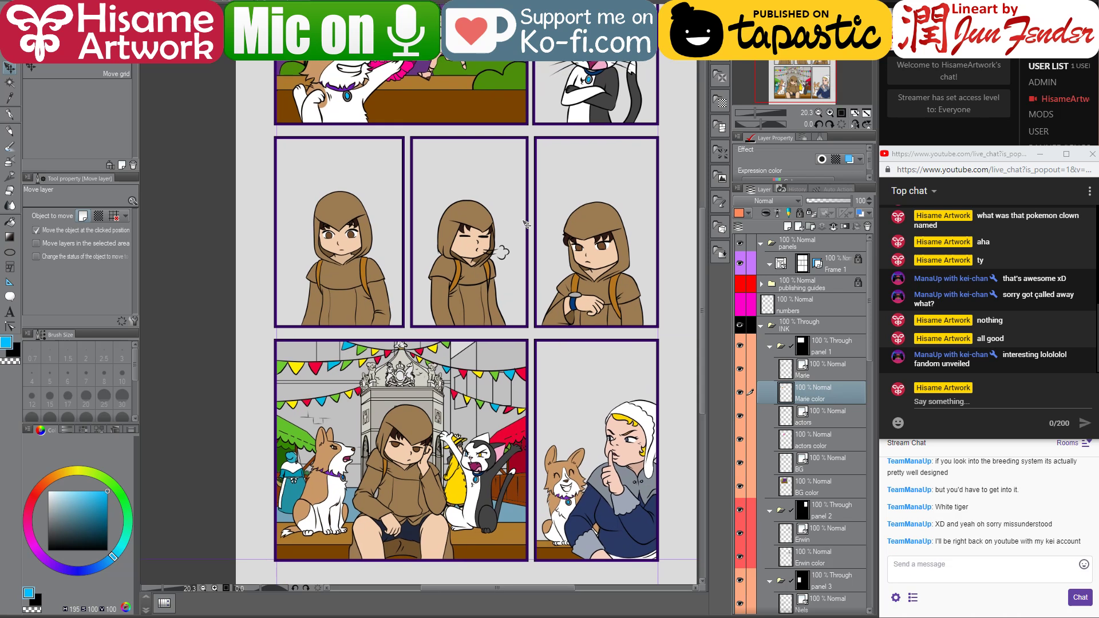
scroll(378, 447, "down", 1)
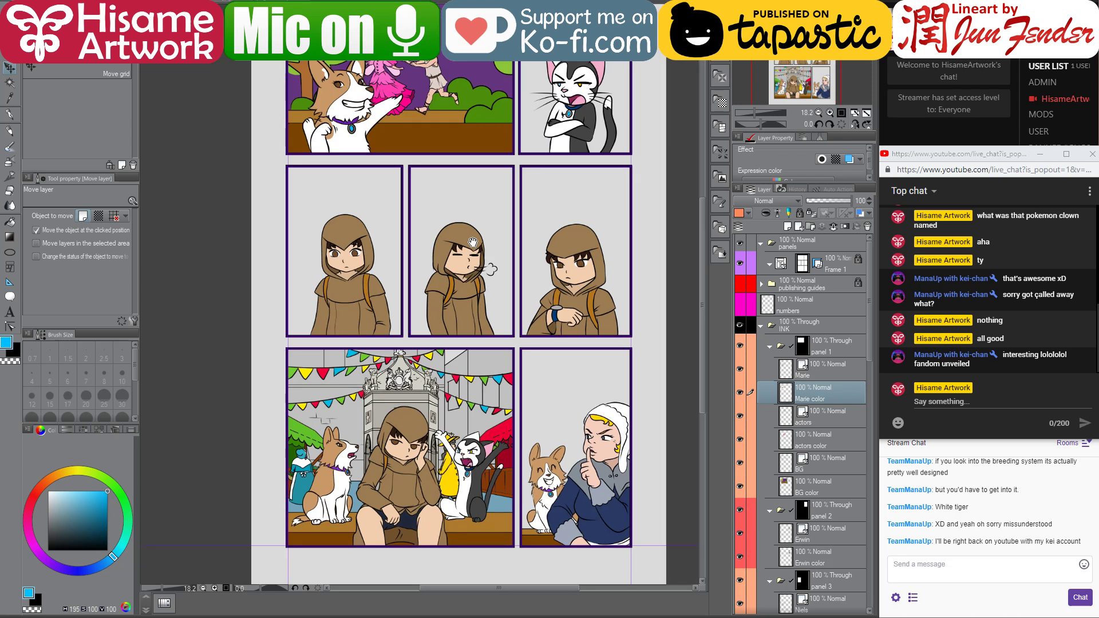
left_click_drag(474, 244, 489, 259)
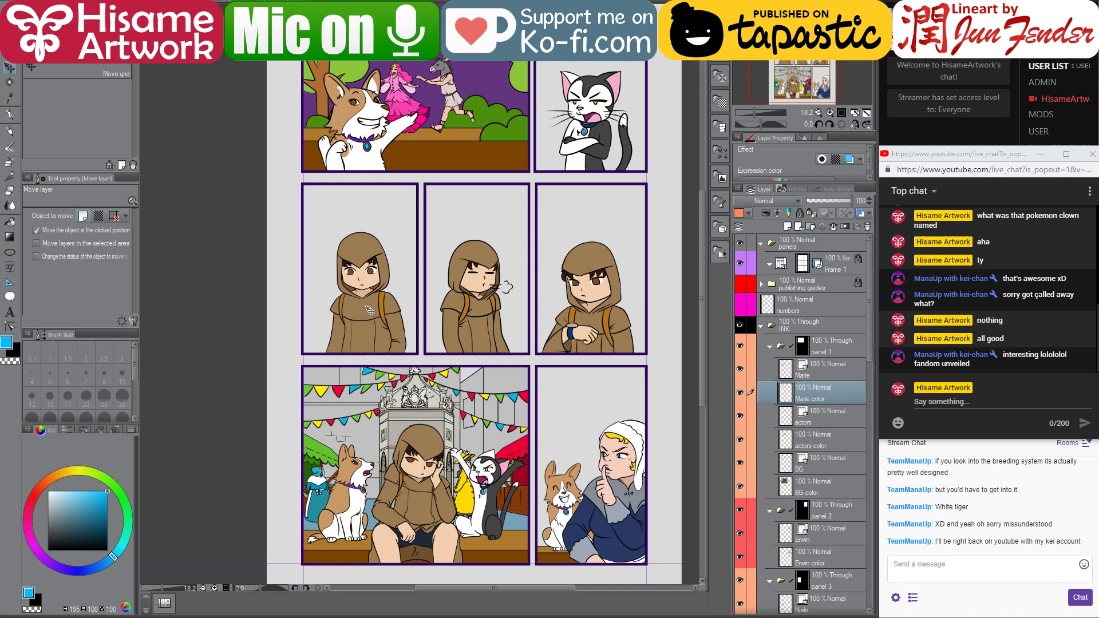
left_click(566, 230, "ctrl+shift")
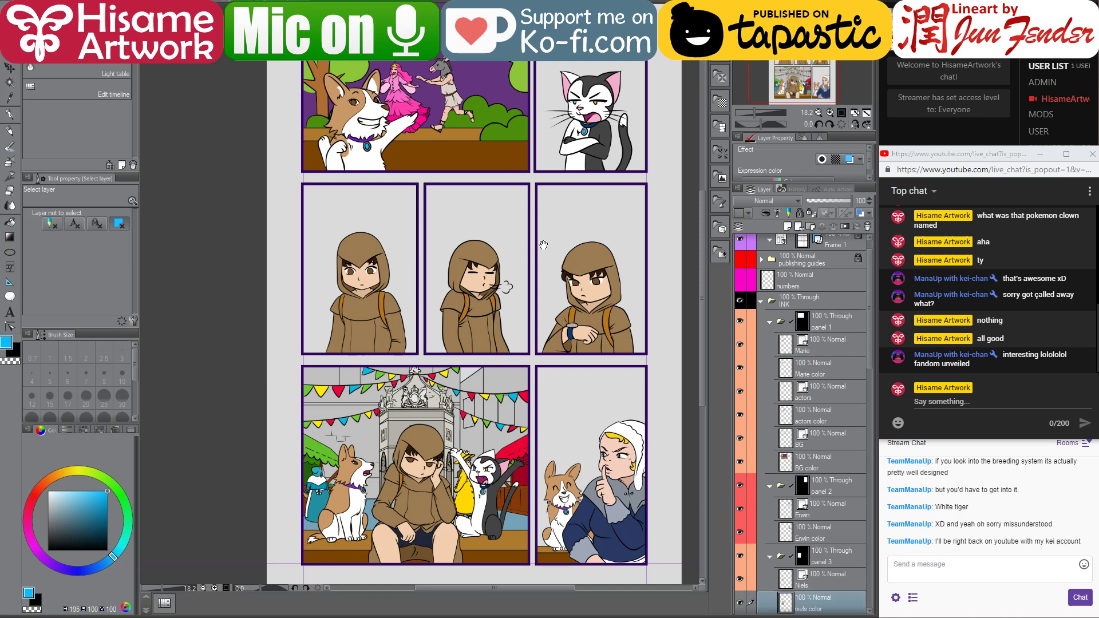
left_click_drag(543, 245, 524, 263)
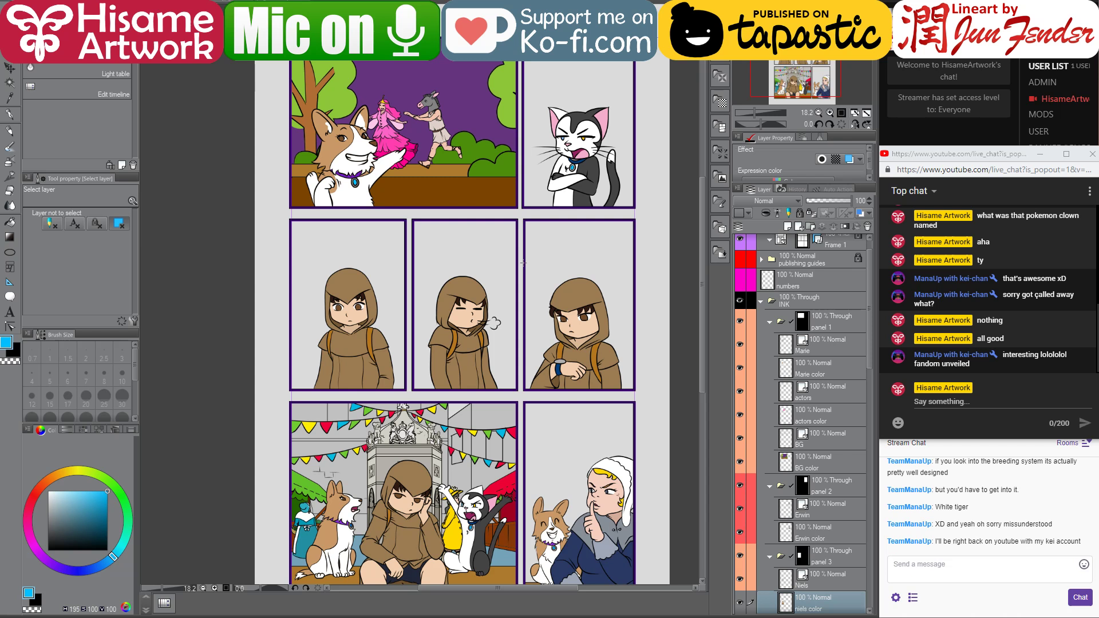
left_click_drag(527, 272, 542, 246)
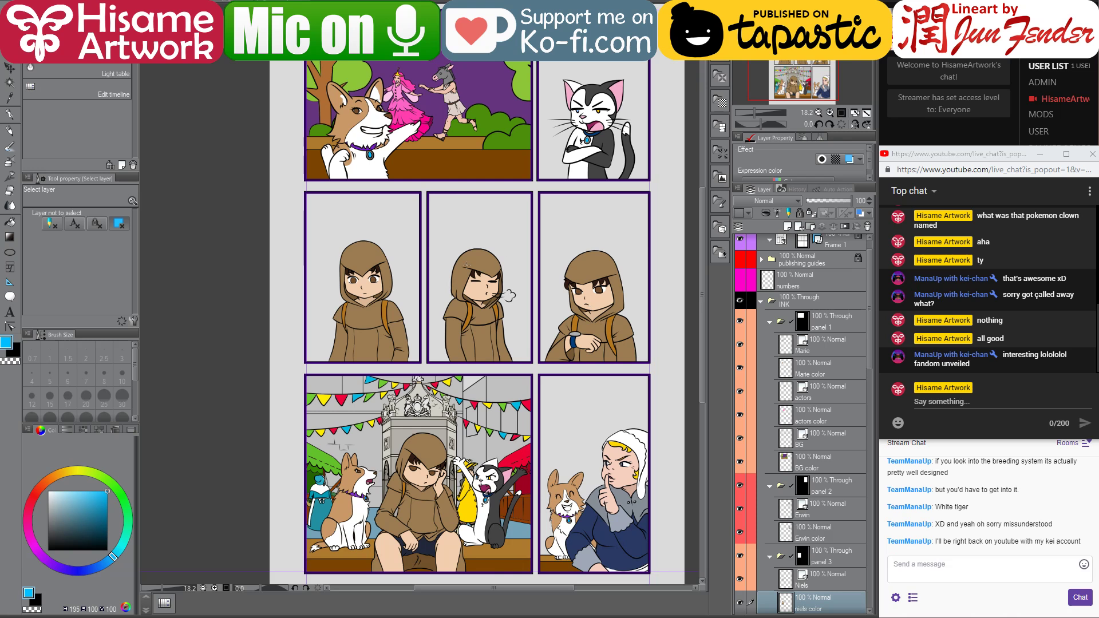
- Erase the hood outline crossing the breath lines in panel 4 on its "Niels" ink layer, using the Hard eraser at size 20
scroll(532, 328, "up", 8)
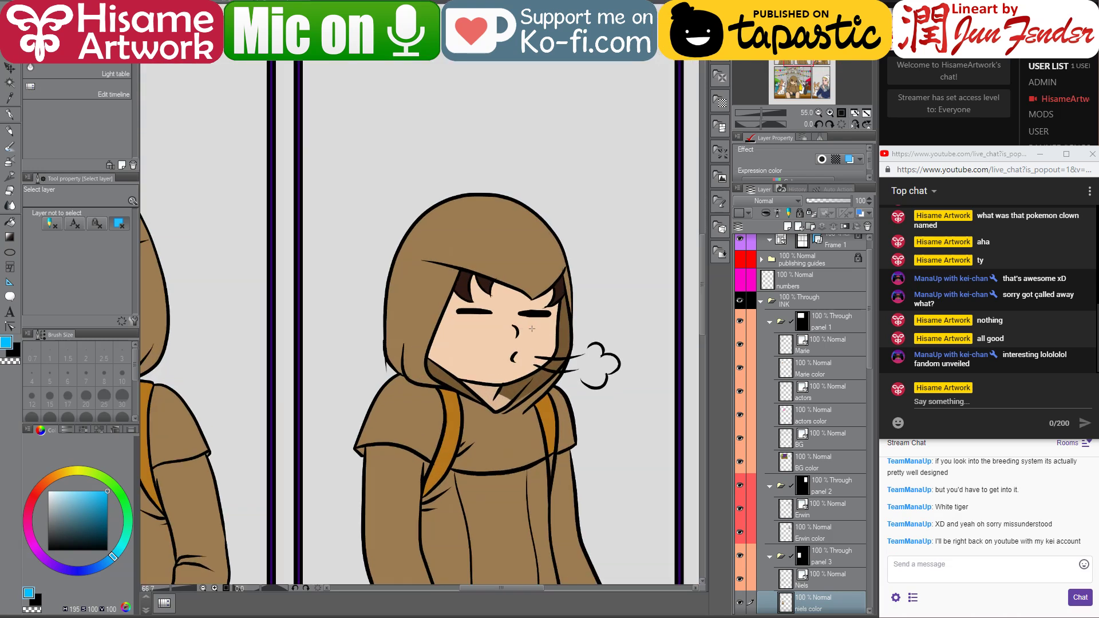
scroll(532, 328, "up", 5)
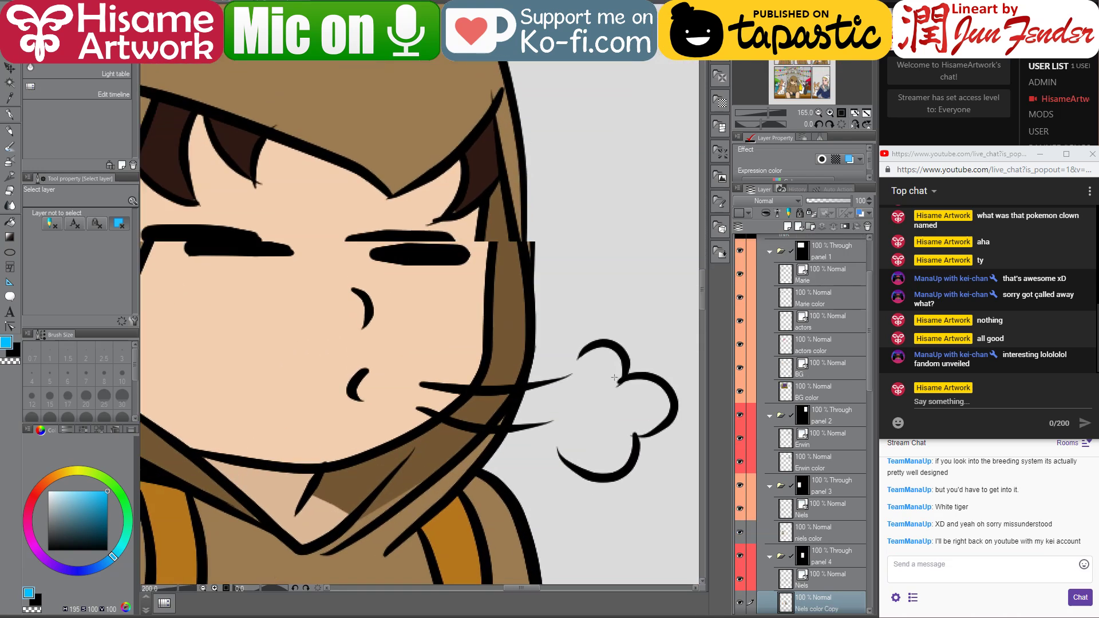
scroll(614, 377, "up", 1)
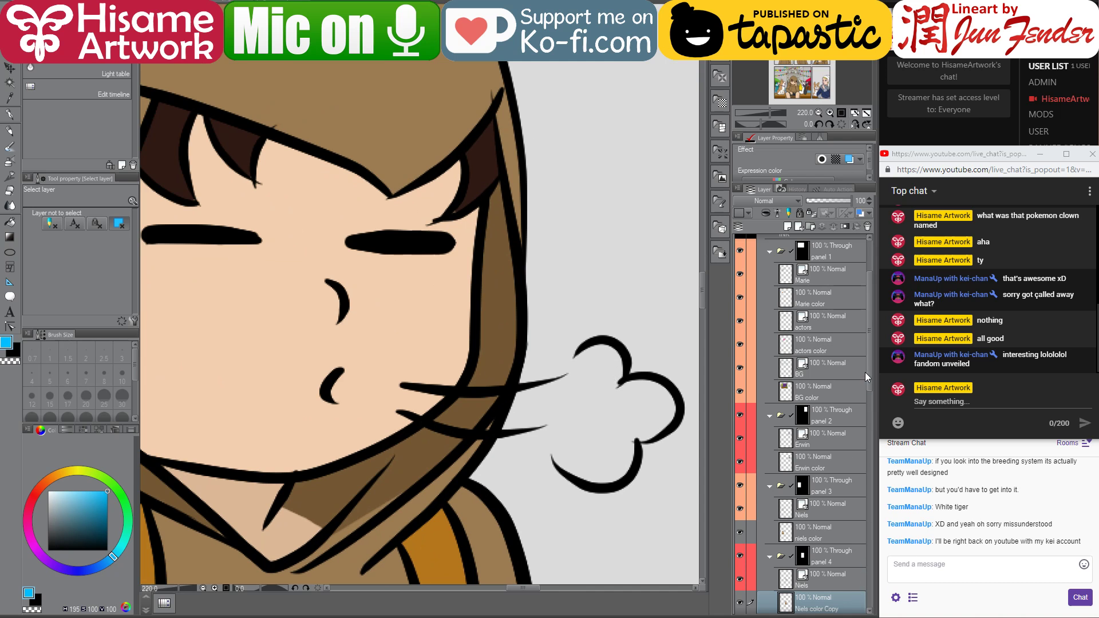
left_click_drag(865, 377, 869, 416)
left_click(814, 447)
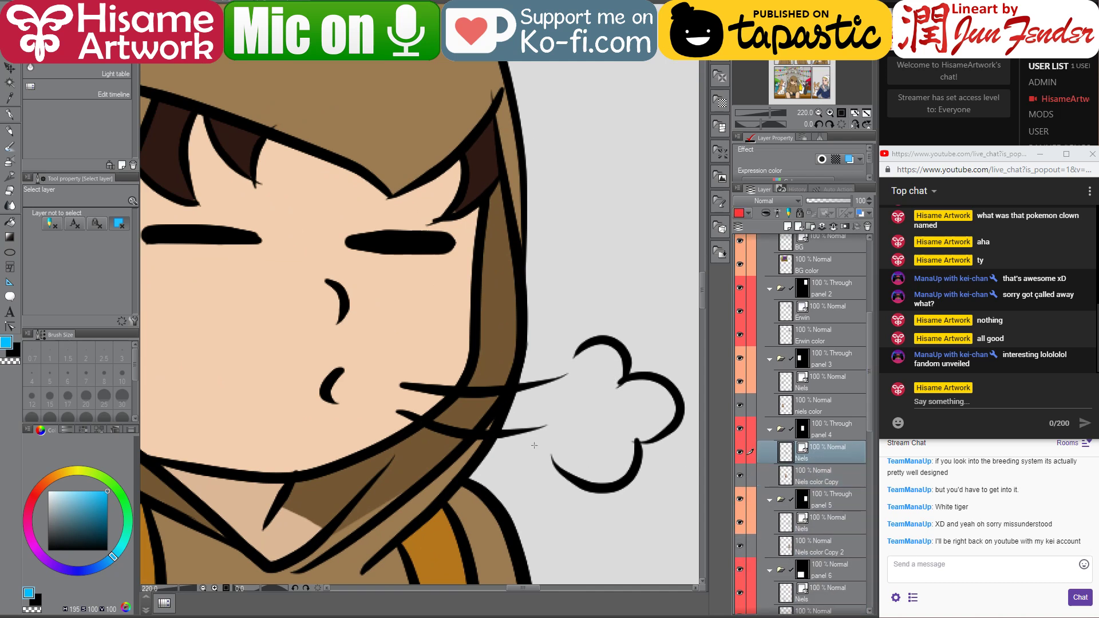
left_click(9, 191)
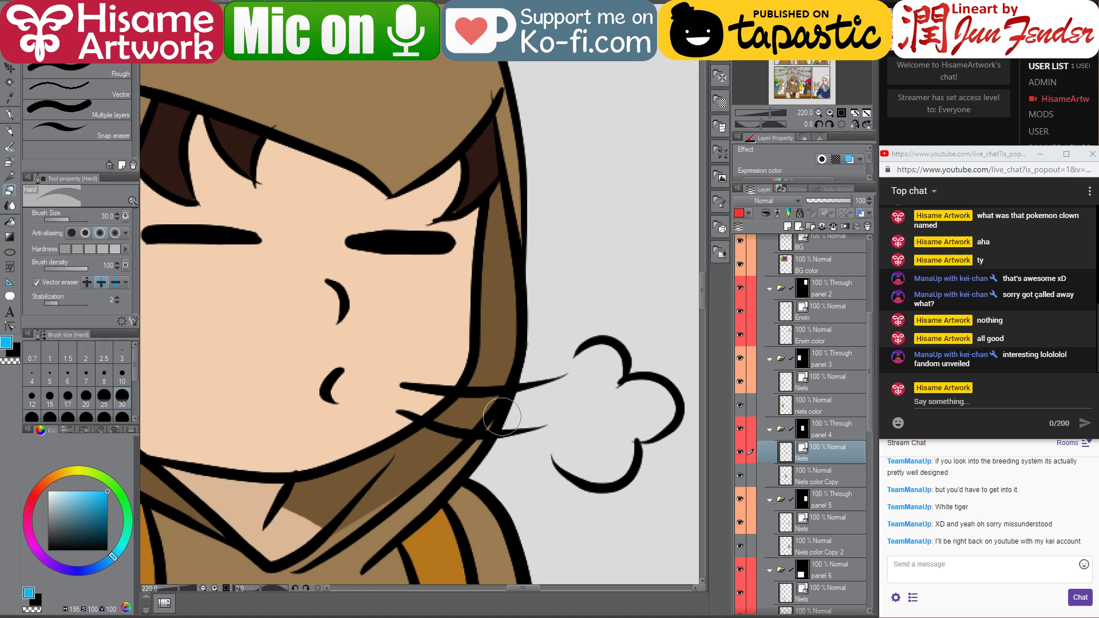
left_click(85, 395)
mouse_move(478, 425)
left_mouse_down()
mouse_move(530, 417)
mouse_move(512, 423)
mouse_move(518, 413)
left_mouse_up()
- Paint the breath stream between panel 4's two breath lines white on the "Niels color Copy" layer with the G-pen at size 17
left_click(801, 475)
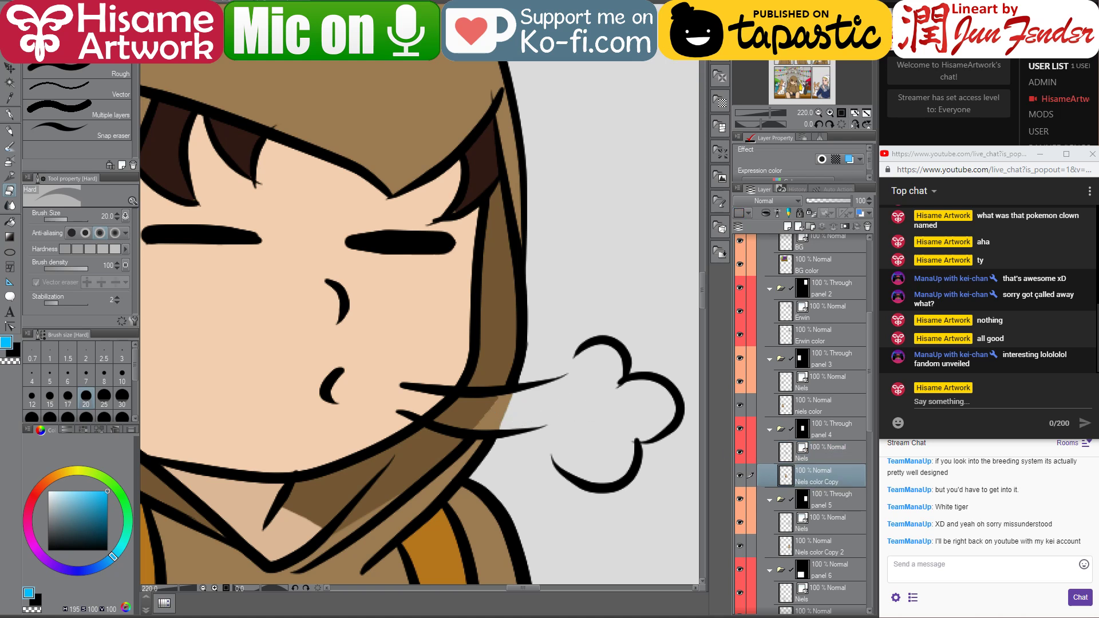
left_click(10, 115)
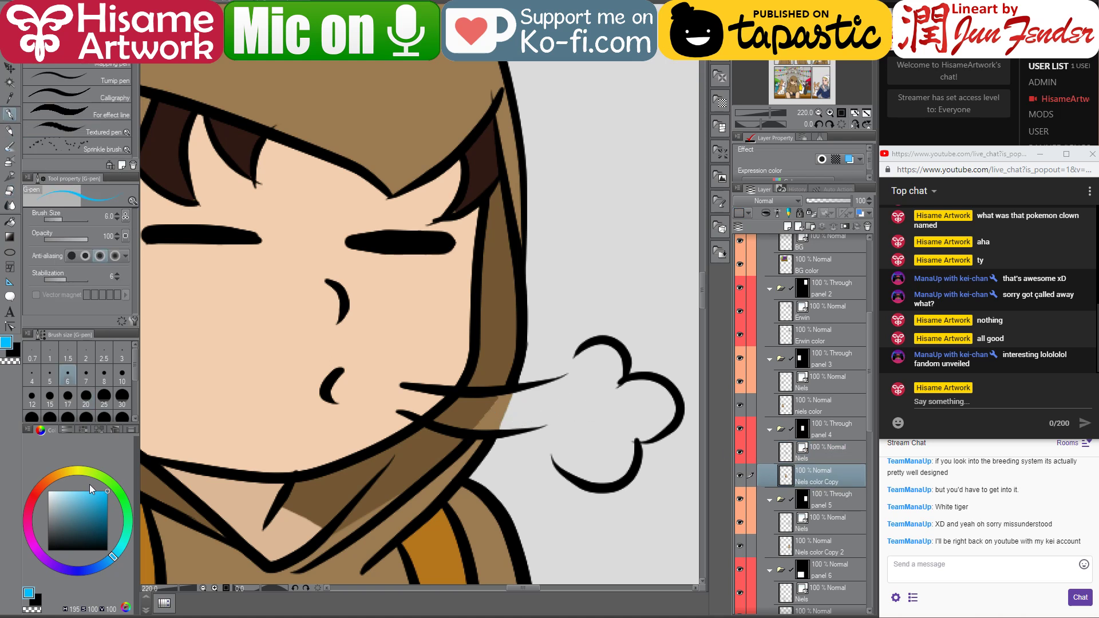
left_click_drag(91, 489, 40, 478)
mouse_move(413, 406)
left_mouse_down()
mouse_move(458, 419)
mouse_move(466, 406)
mouse_move(521, 403)
left_mouse_up()
key("bracketright")
key("bracketright")
key("bracketright")
key("bracketright")
key("bracketright")
key("bracketright")
mouse_move(437, 409)
left_mouse_down()
mouse_move(464, 422)
mouse_move(579, 412)
left_mouse_up()
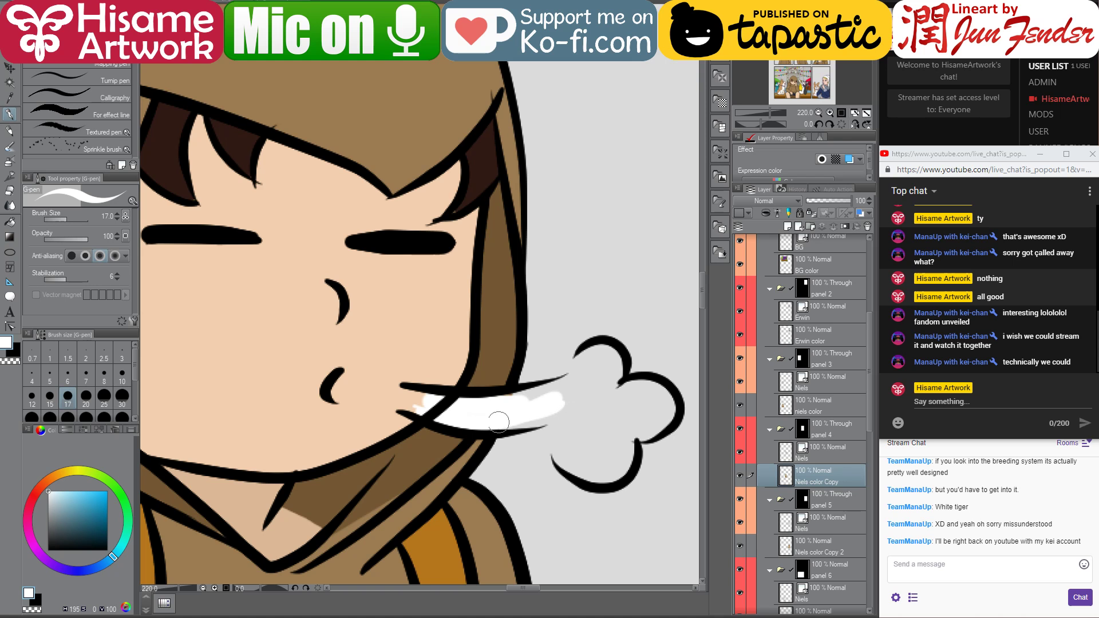
left_click_drag(492, 425, 584, 395)
left_click_drag(523, 412, 587, 395)
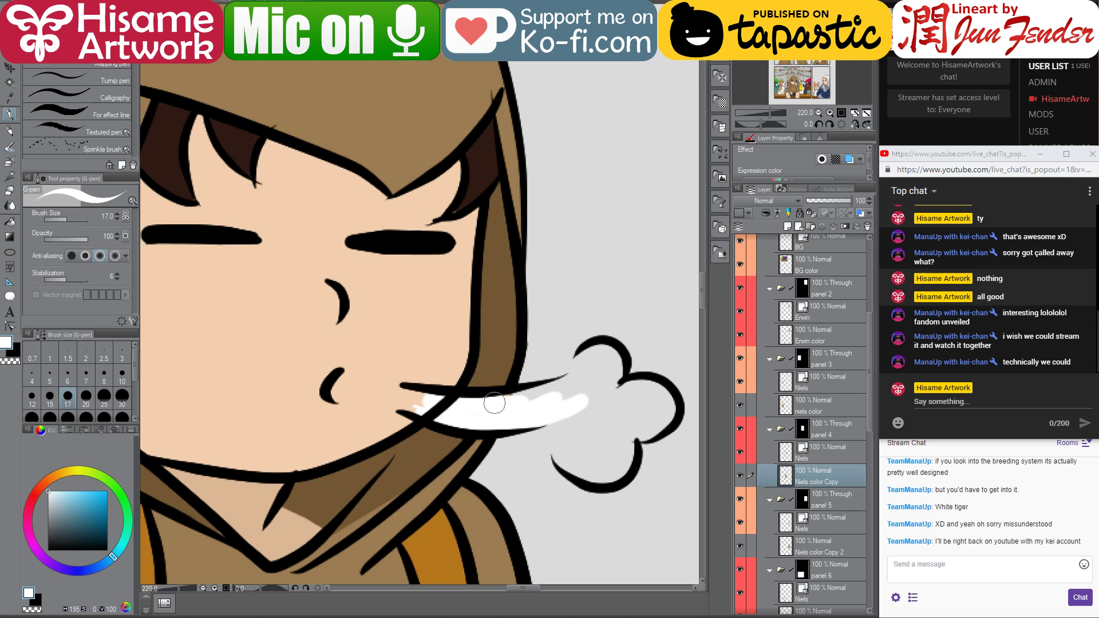
- Fill the breath's puff cloud in panel 4 with white G-pen strokes, enlarging the brush to size 25
mouse_move(495, 402)
left_mouse_down()
mouse_move(565, 388)
mouse_move(536, 396)
mouse_move(576, 376)
mouse_move(581, 360)
mouse_move(611, 354)
mouse_move(601, 393)
mouse_move(609, 364)
mouse_move(598, 389)
mouse_move(557, 404)
mouse_move(546, 366)
mouse_move(441, 376)
mouse_move(438, 347)
left_mouse_up()
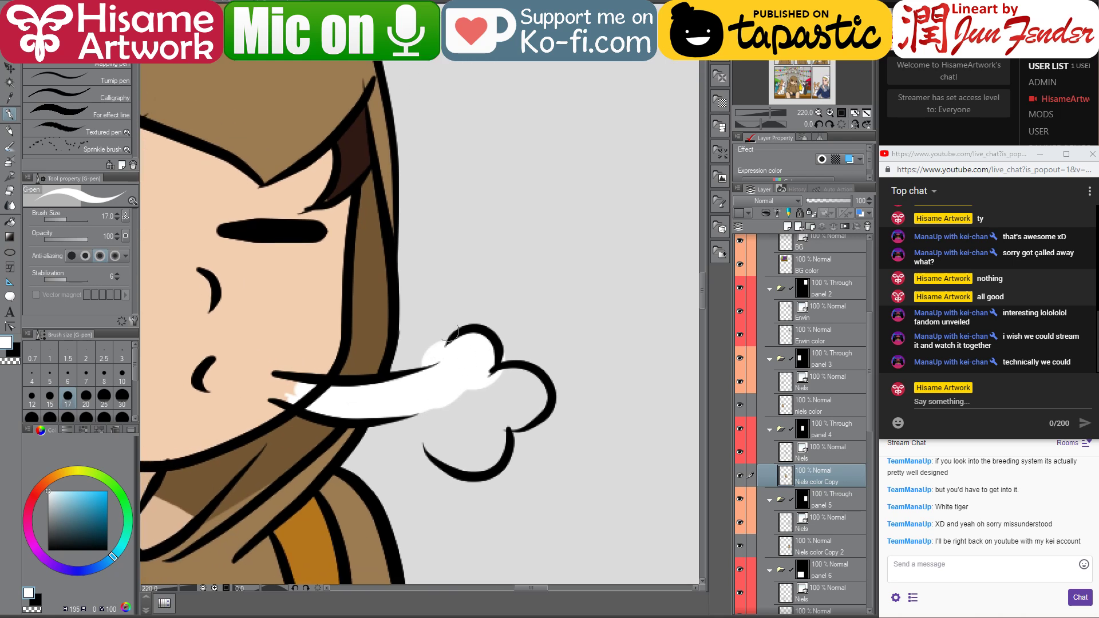
left_click(10, 190)
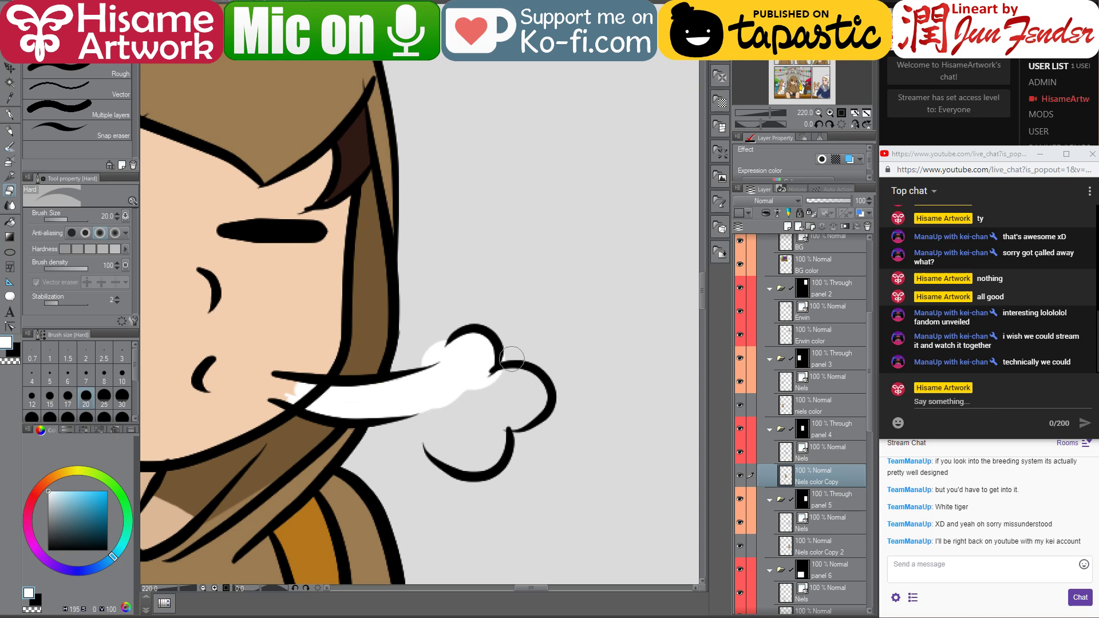
left_click(9, 114)
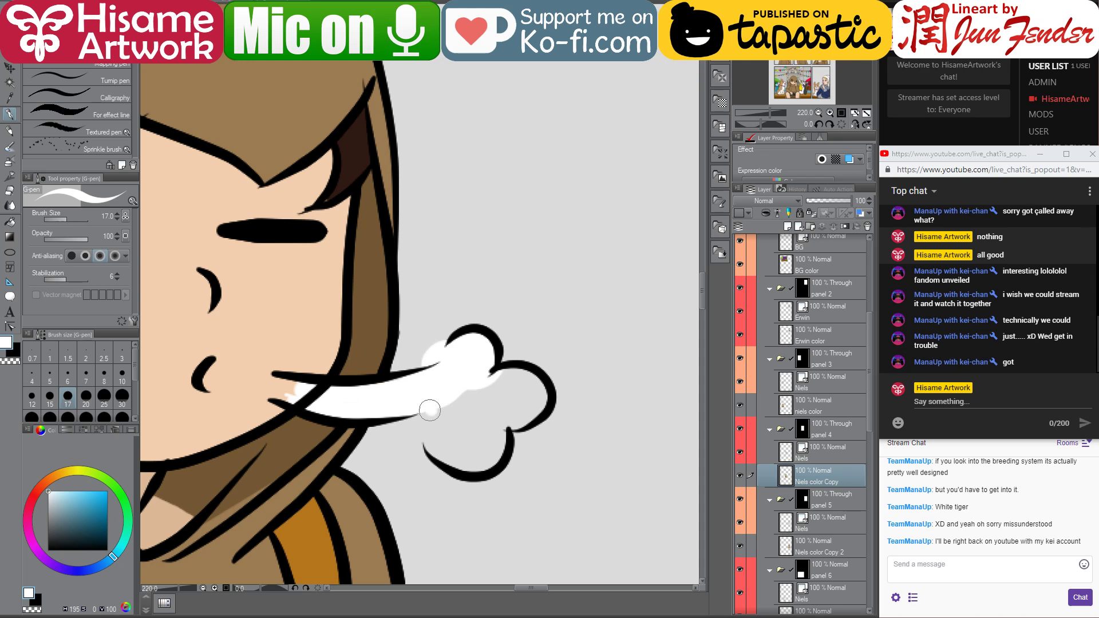
mouse_move(436, 405)
left_mouse_down()
mouse_move(449, 452)
mouse_move(491, 448)
mouse_move(485, 423)
mouse_move(445, 416)
mouse_move(453, 409)
mouse_move(431, 425)
mouse_move(433, 448)
mouse_move(475, 465)
mouse_move(502, 436)
mouse_move(439, 365)
mouse_move(441, 382)
mouse_move(488, 418)
mouse_move(482, 446)
mouse_move(457, 401)
mouse_move(481, 404)
mouse_move(483, 435)
mouse_move(503, 394)
mouse_move(487, 386)
mouse_move(528, 389)
mouse_move(507, 417)
mouse_move(528, 385)
mouse_move(429, 416)
mouse_move(440, 405)
mouse_move(437, 437)
mouse_move(473, 423)
mouse_move(422, 413)
mouse_move(464, 421)
left_mouse_up()
key("bracketright")
key("bracketright")
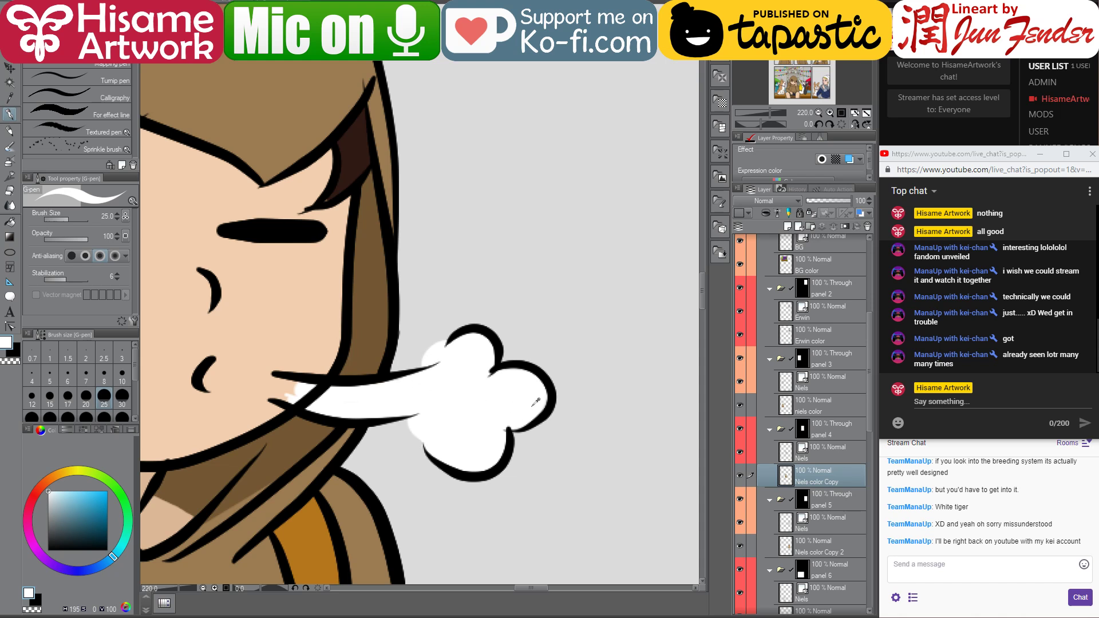
- Examine the breath puff in panel 4 up close and the flat colors across the whole page
scroll(599, 439, "down", 7)
scroll(598, 438, "up", 5)
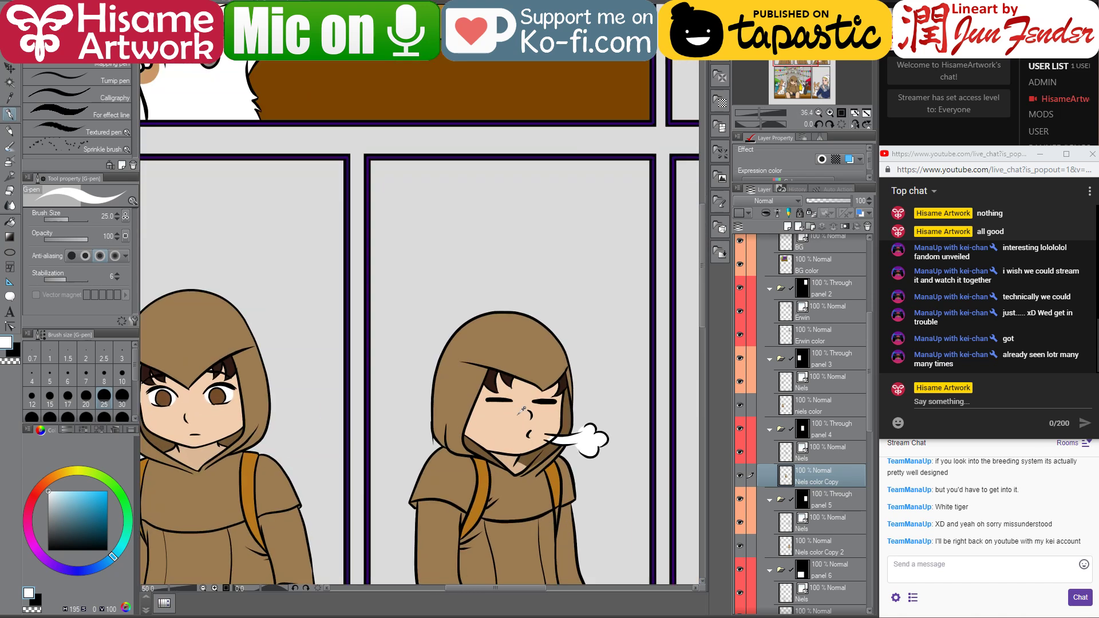
mouse_move(505, 438)
left_mouse_down()
mouse_move(489, 434)
mouse_move(532, 438)
left_mouse_up()
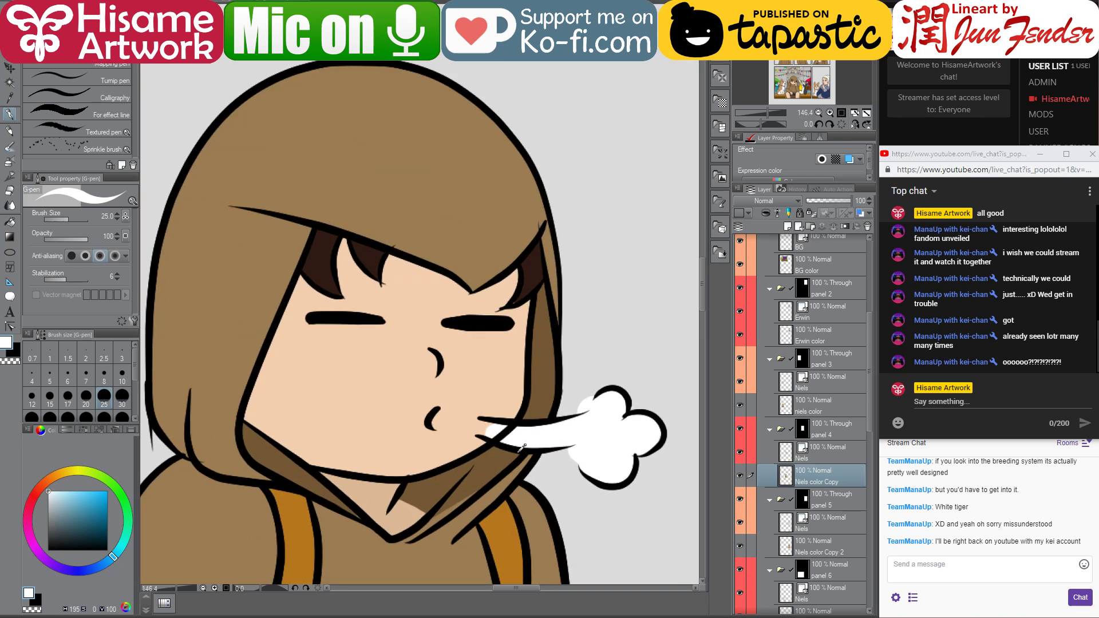
scroll(488, 449, "down", 5)
scroll(521, 455, "down", 3)
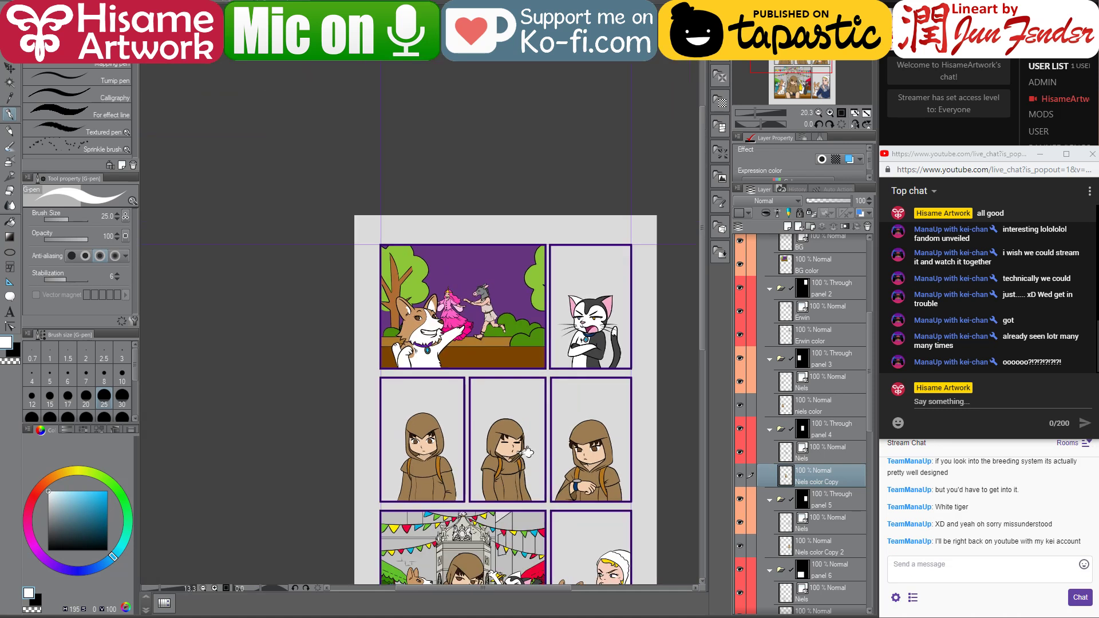
left_click_drag(600, 493, 582, 390)
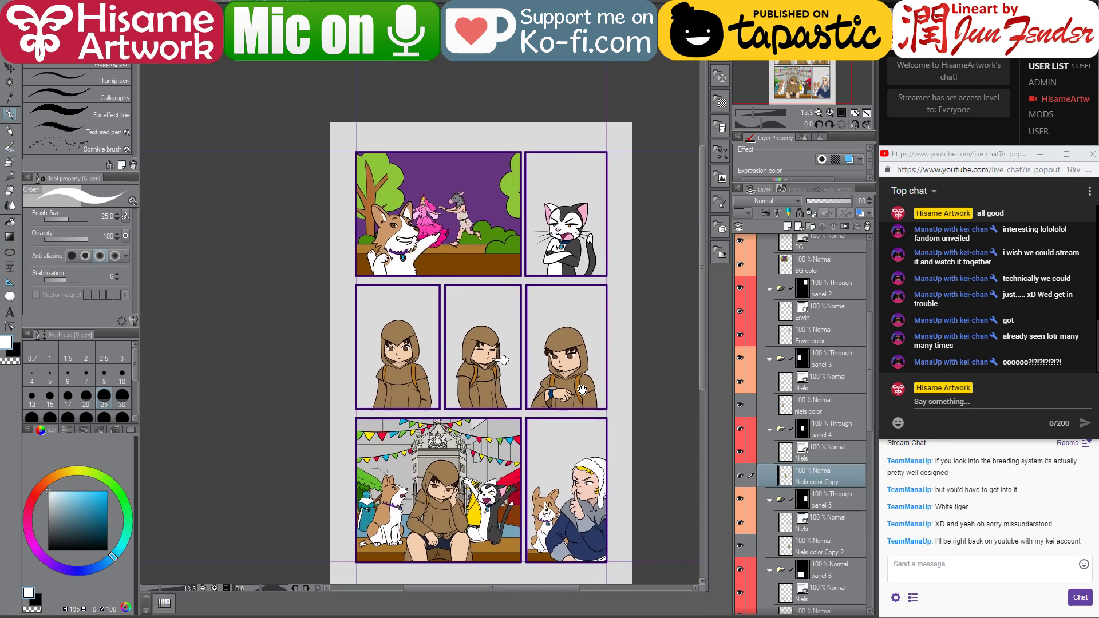
scroll(565, 438, "up", 2)
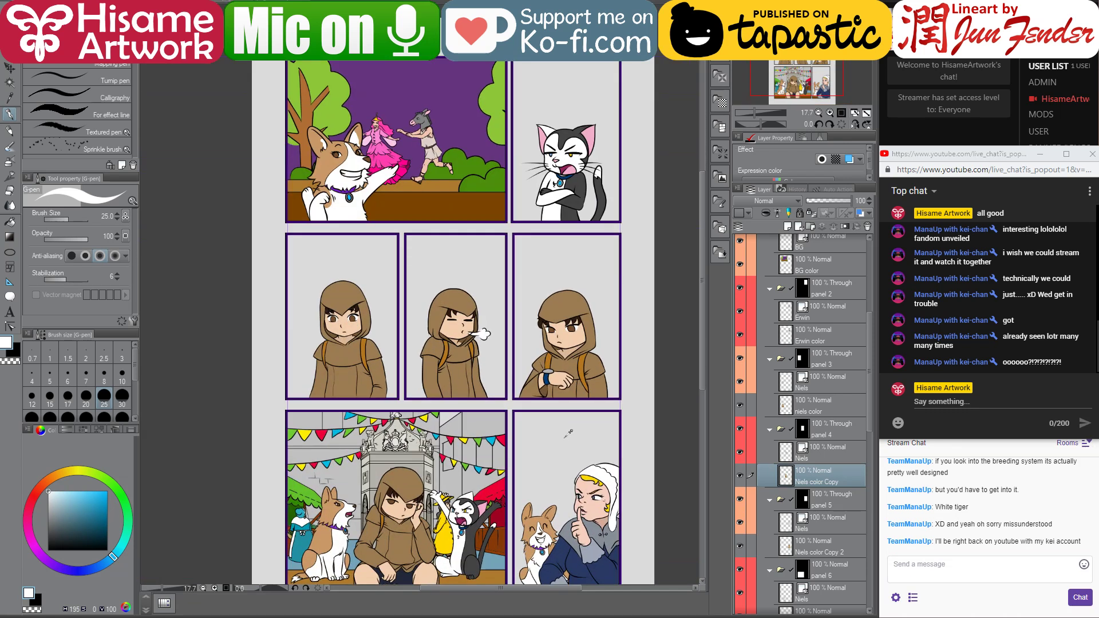
scroll(567, 440, "down", 1)
left_click_drag(588, 448, 583, 413)
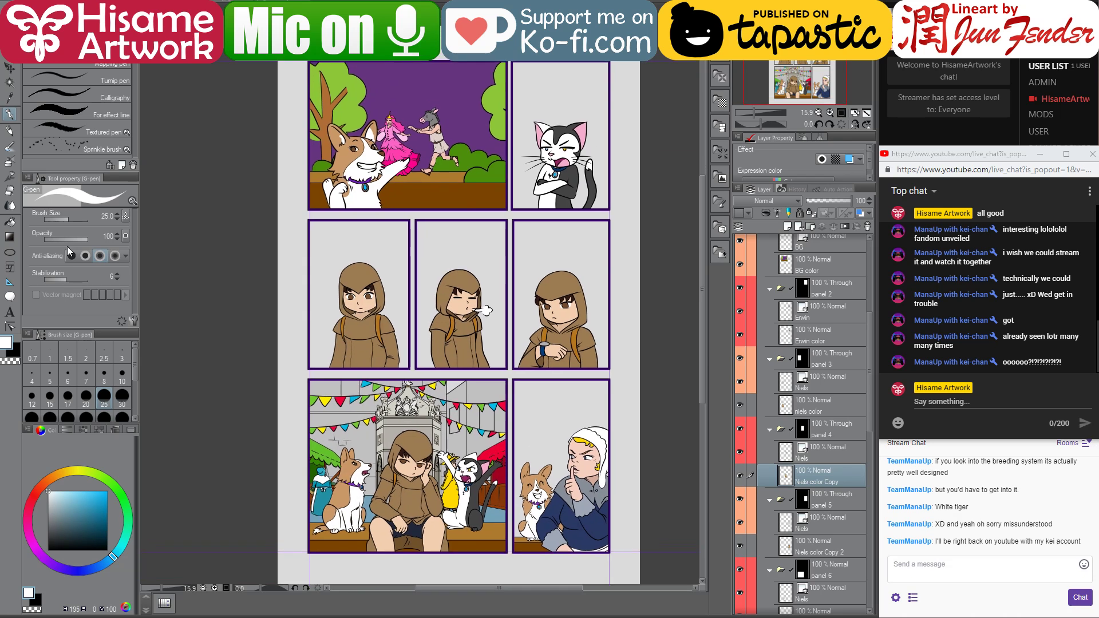
left_click(10, 68)
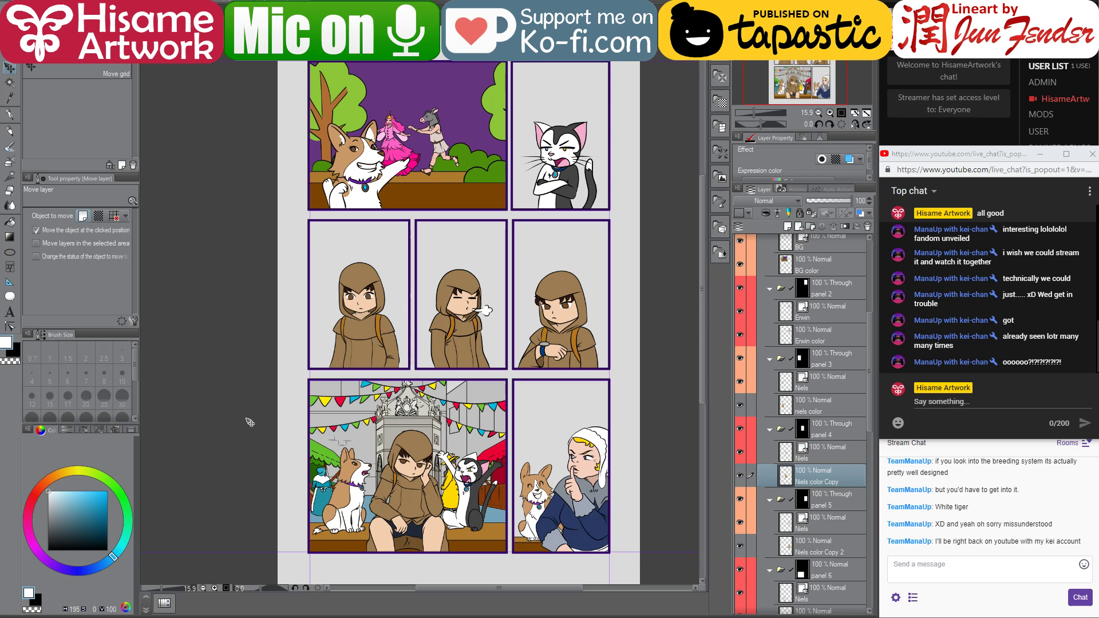
scroll(250, 422, "up", 1)
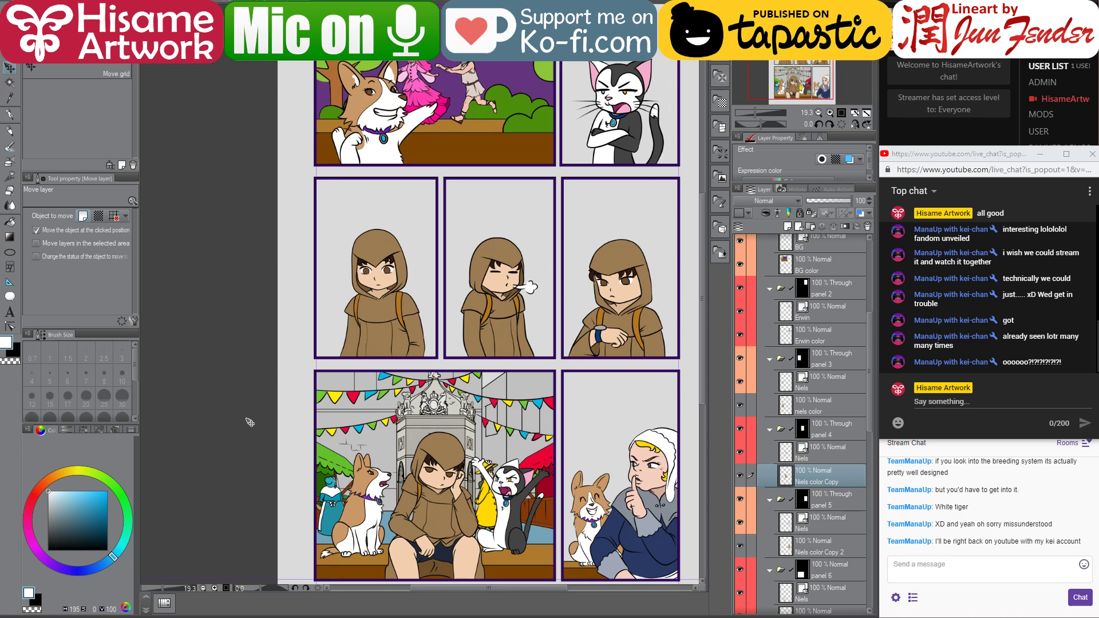
left_click_drag(432, 387, 405, 381)
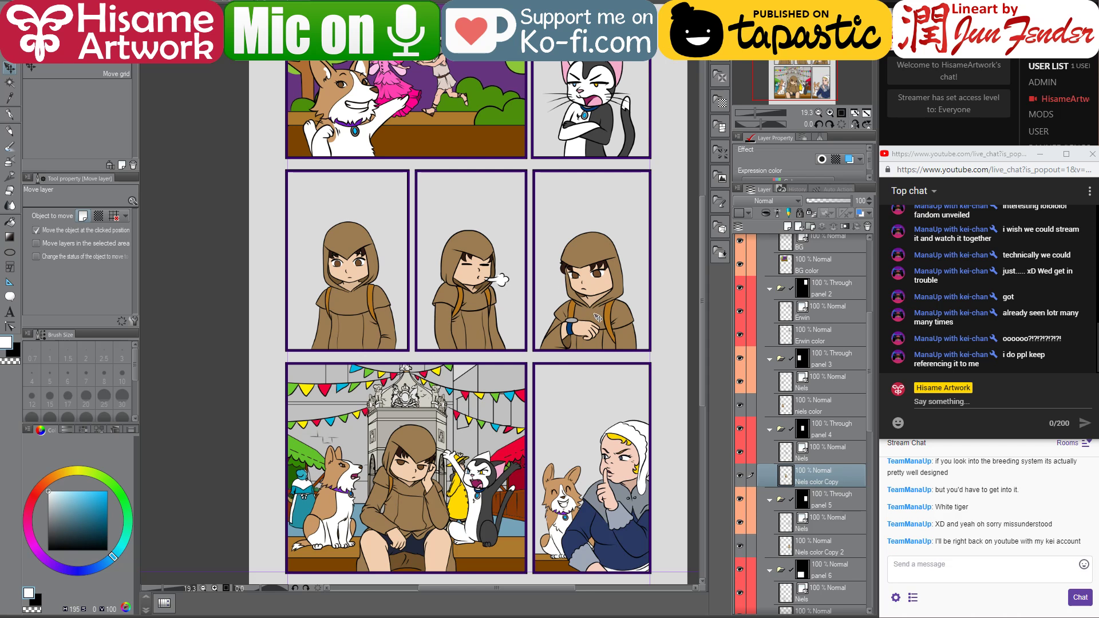
- Post the message "witcher 3" in the YouTube live chat
left_click(968, 411)
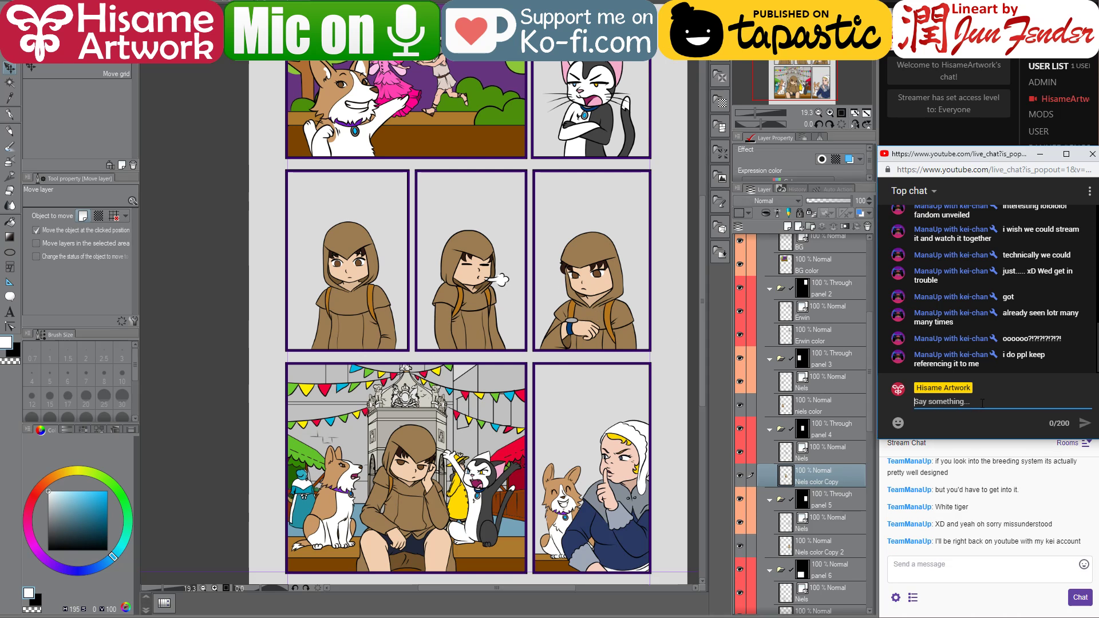
type("witcher ")
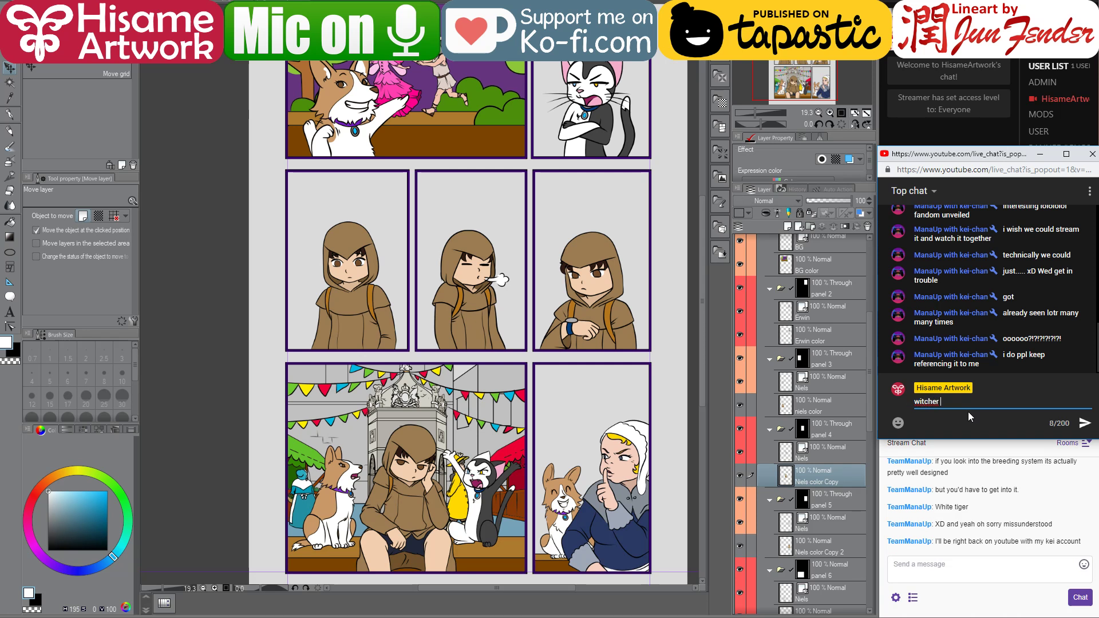
type("3")
key("Return")
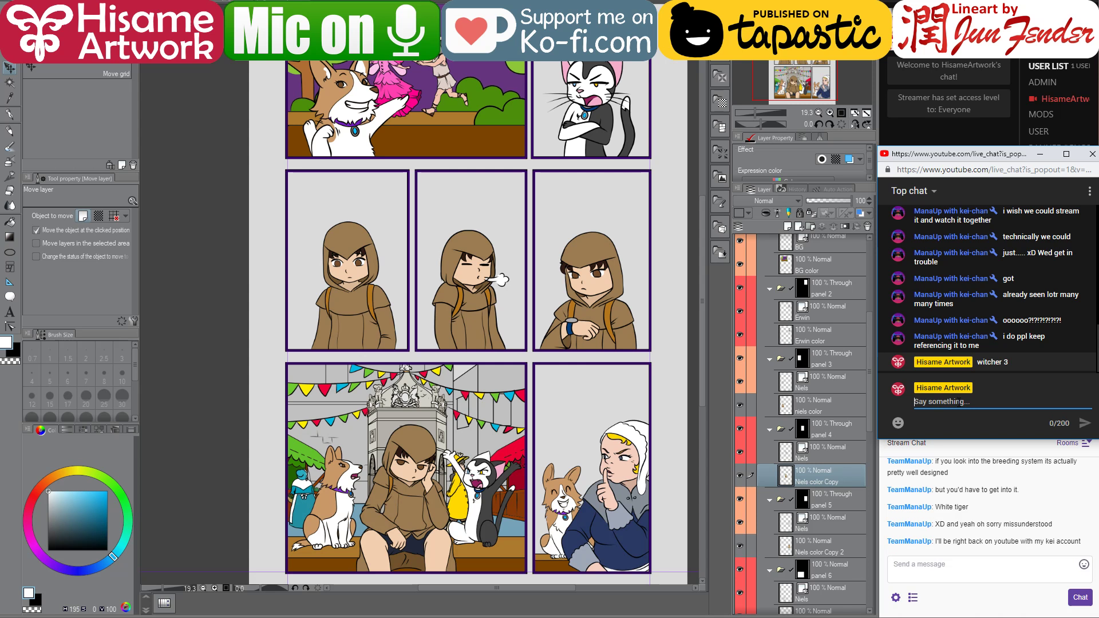
- Send a second live chat message reading "Letalisx put the hd cut scenes on yt"
type("Letalisx")
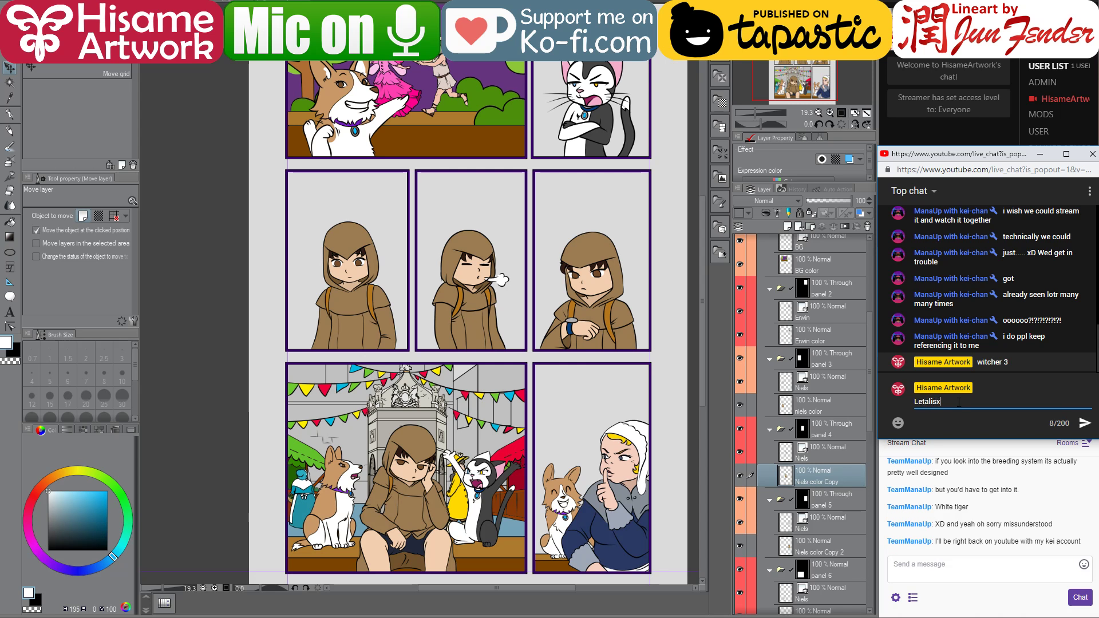
type(" put the hd cut scenes on yt")
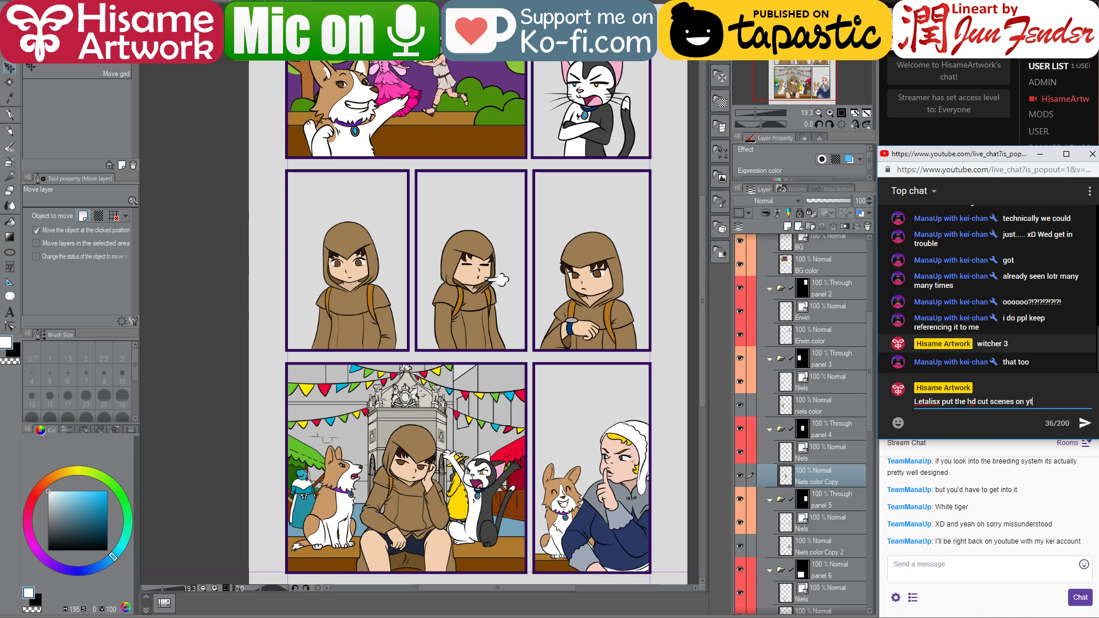
key("Return")
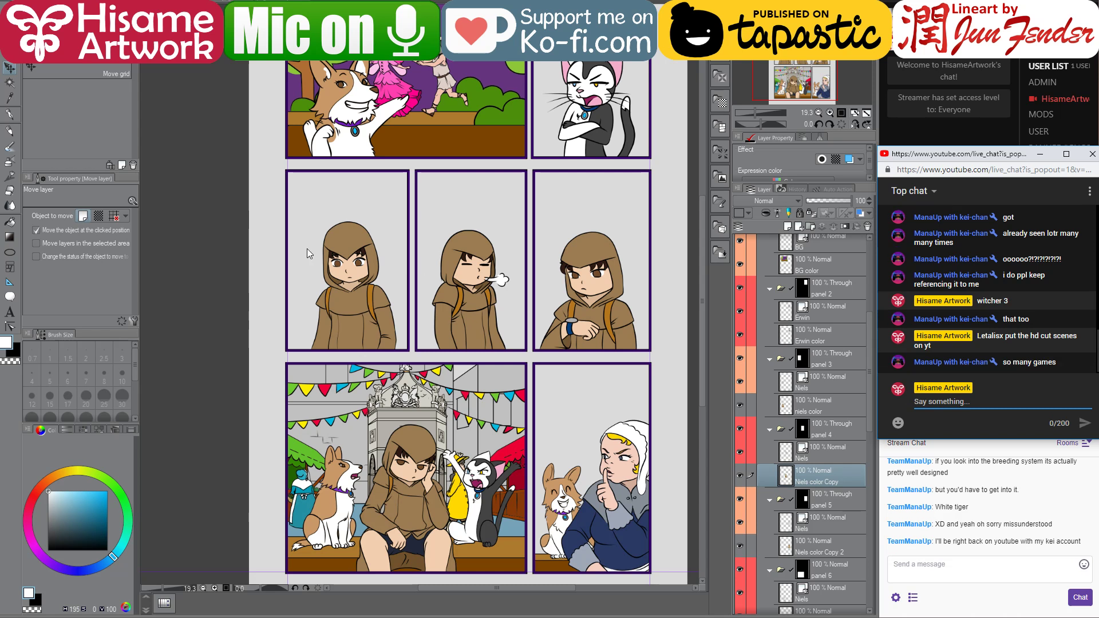
- Return to the comic page and examine the flat colors of all seven panels, comparing the corgi's coloring between them
left_click(220, 254)
left_click_drag(471, 269, 451, 271)
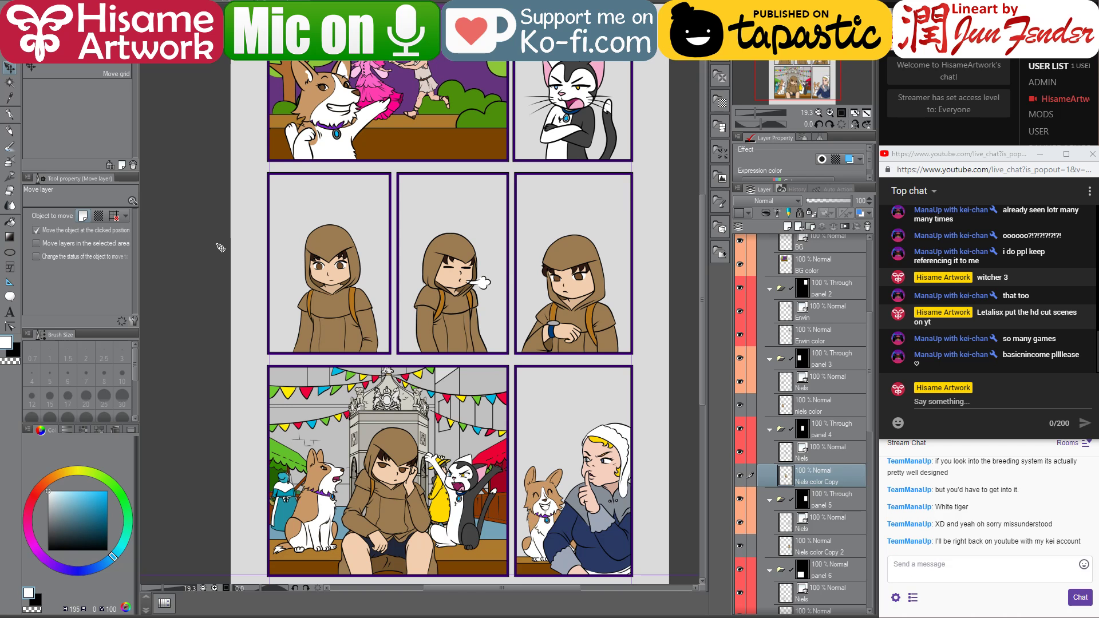
left_click_drag(390, 205, 398, 278)
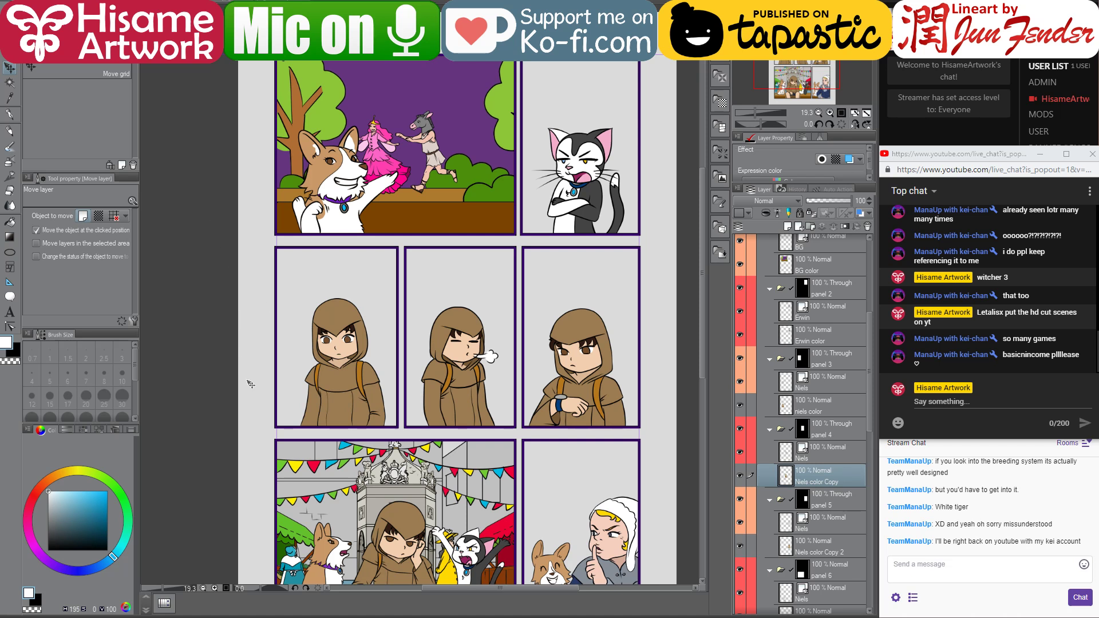
left_click_drag(382, 458, 390, 372)
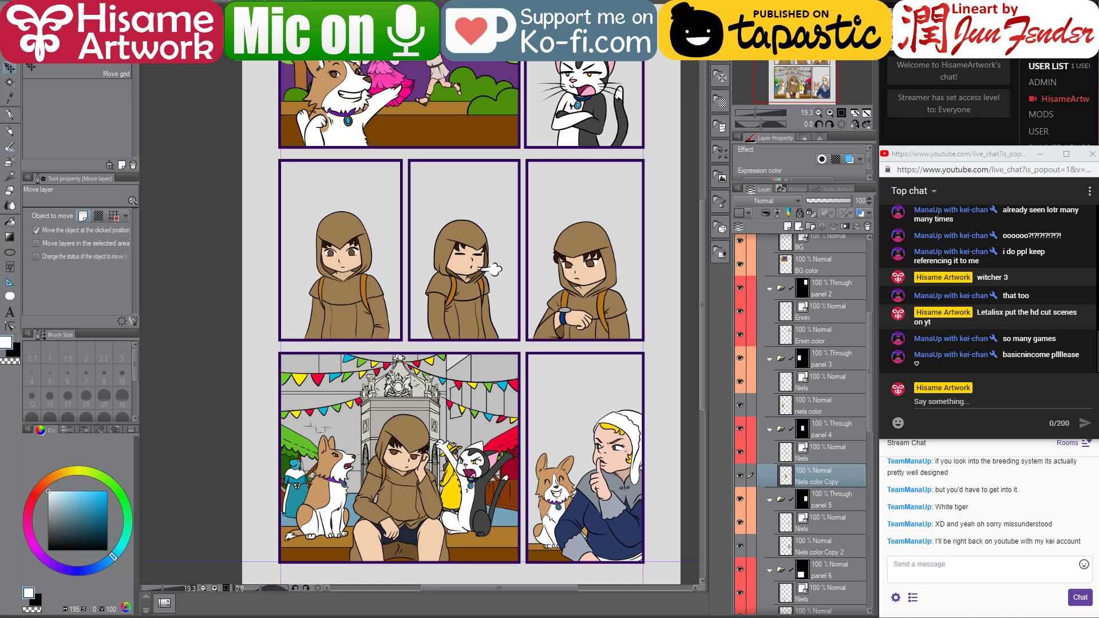
left_click_drag(404, 314, 401, 412)
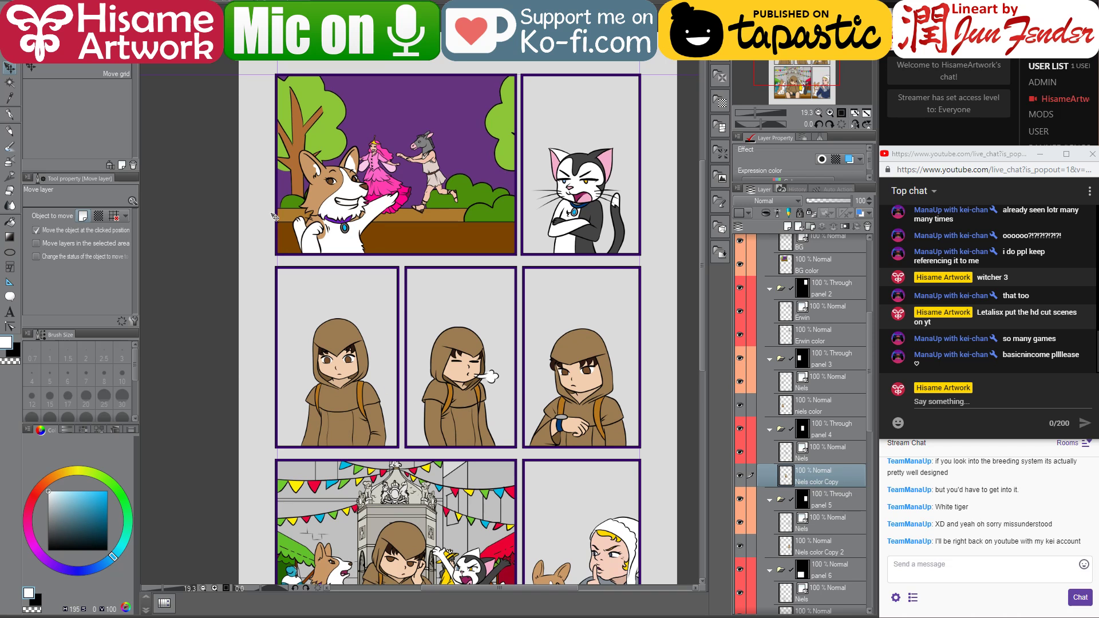
left_click(339, 240, "ctrl+shift")
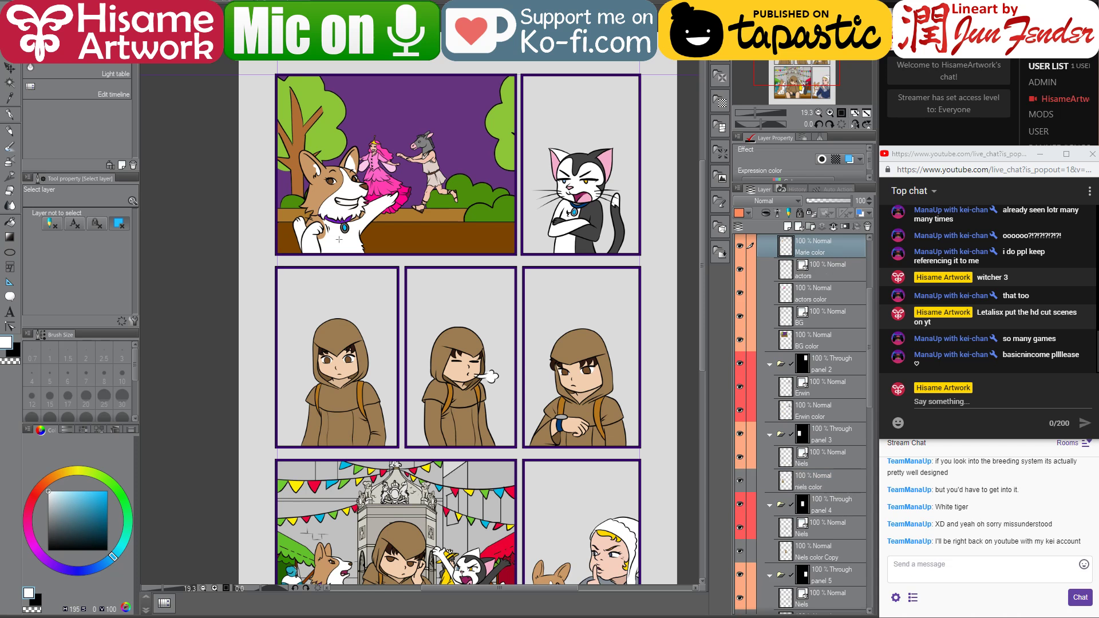
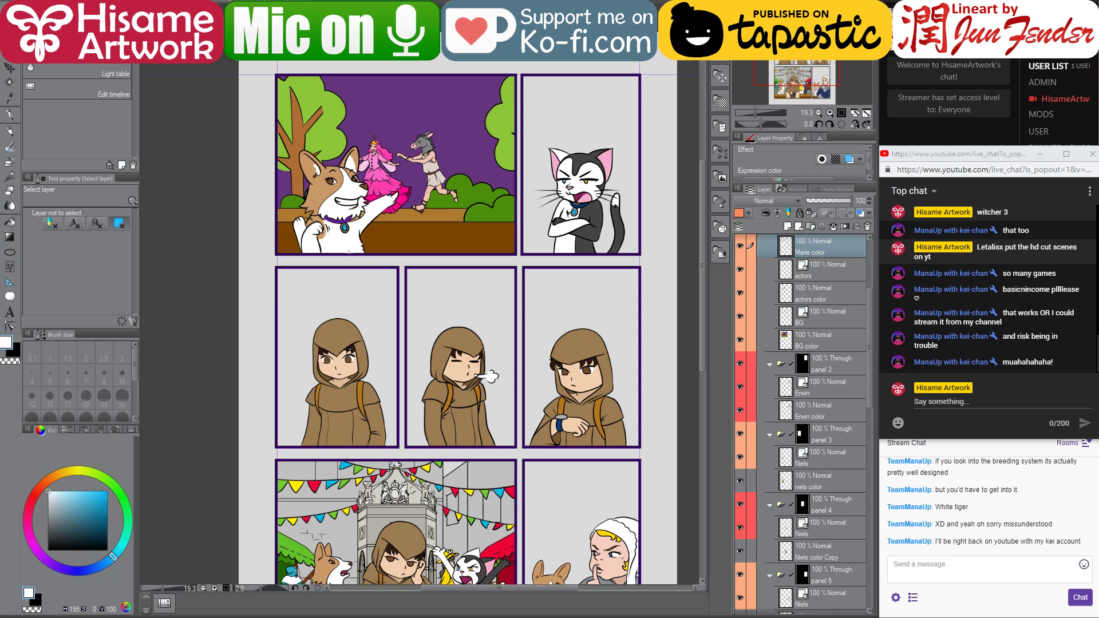
left_click_drag(550, 276, 547, 291)
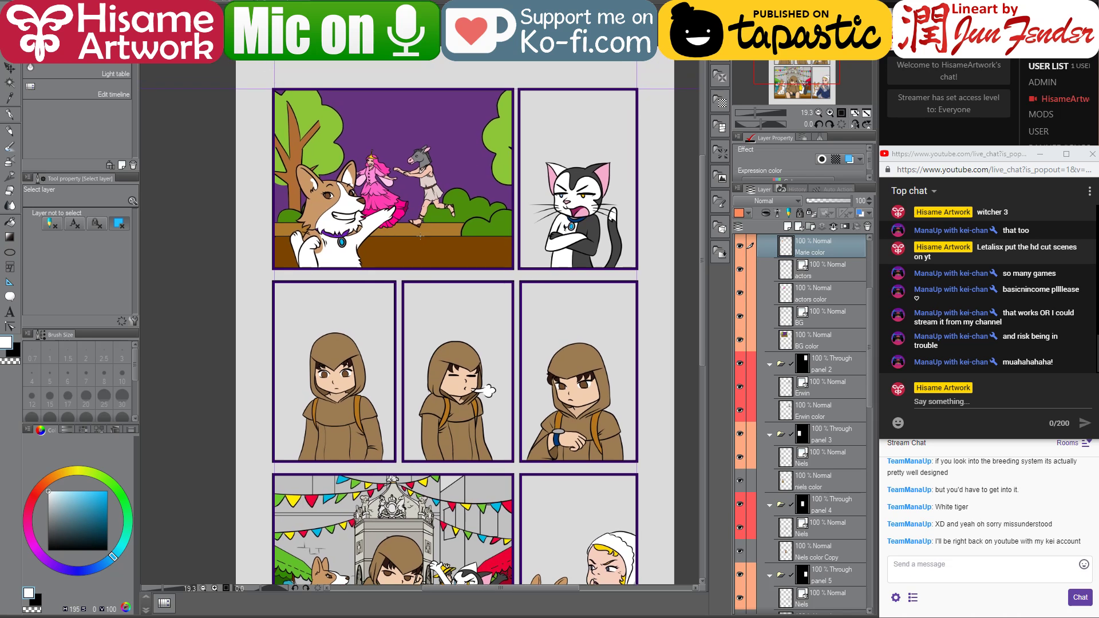
scroll(415, 247, "up", 1)
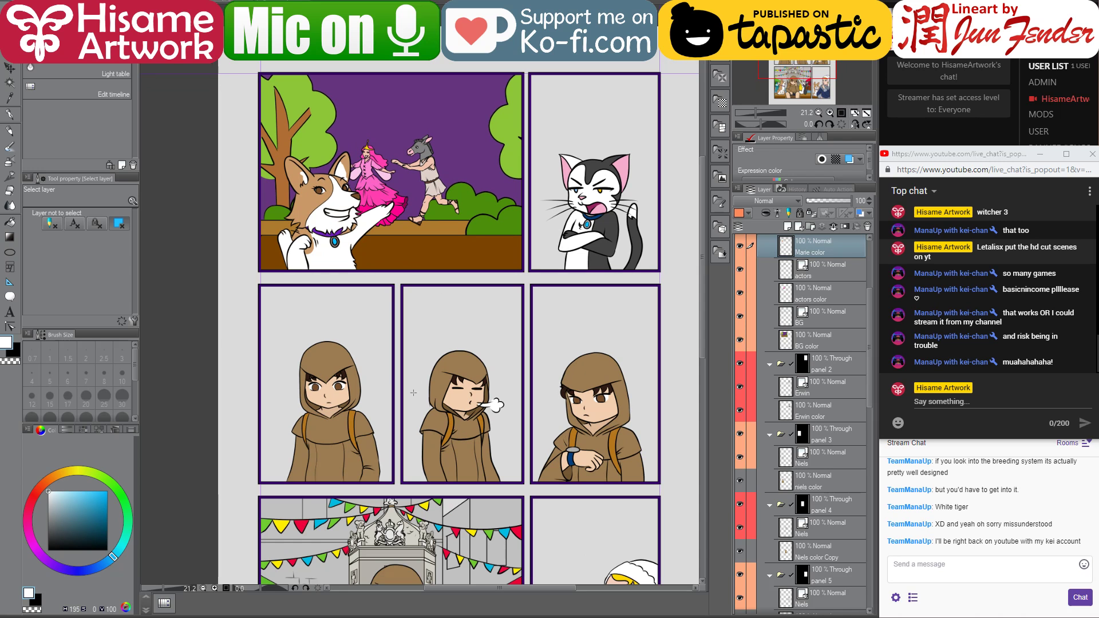
scroll(413, 392, "down", 2)
left_click_drag(498, 358, 517, 296)
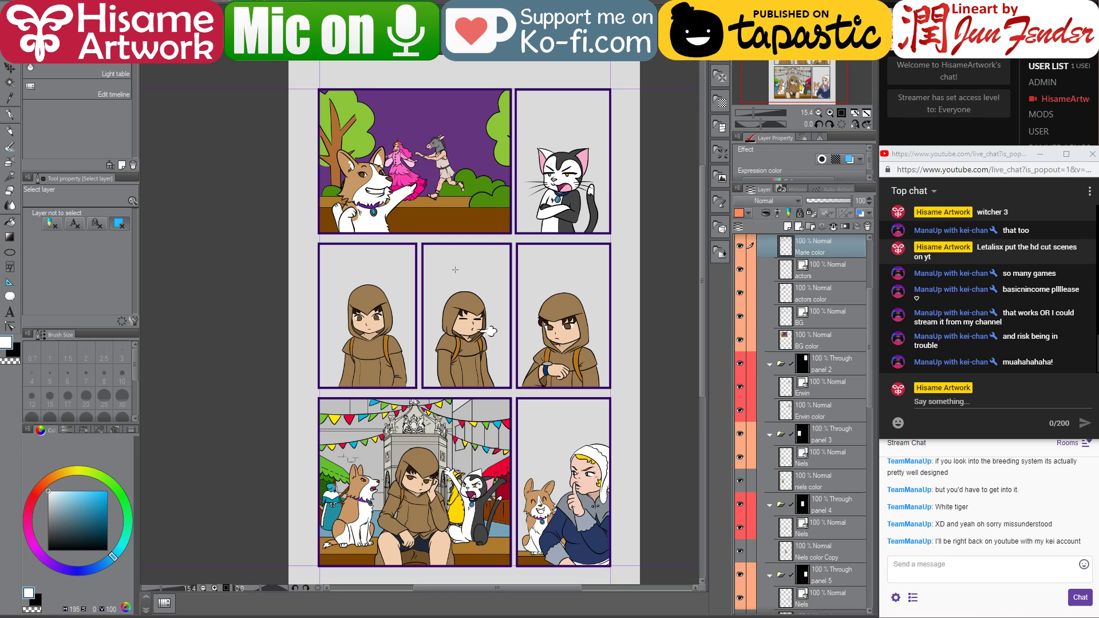
scroll(451, 257, "up", 2)
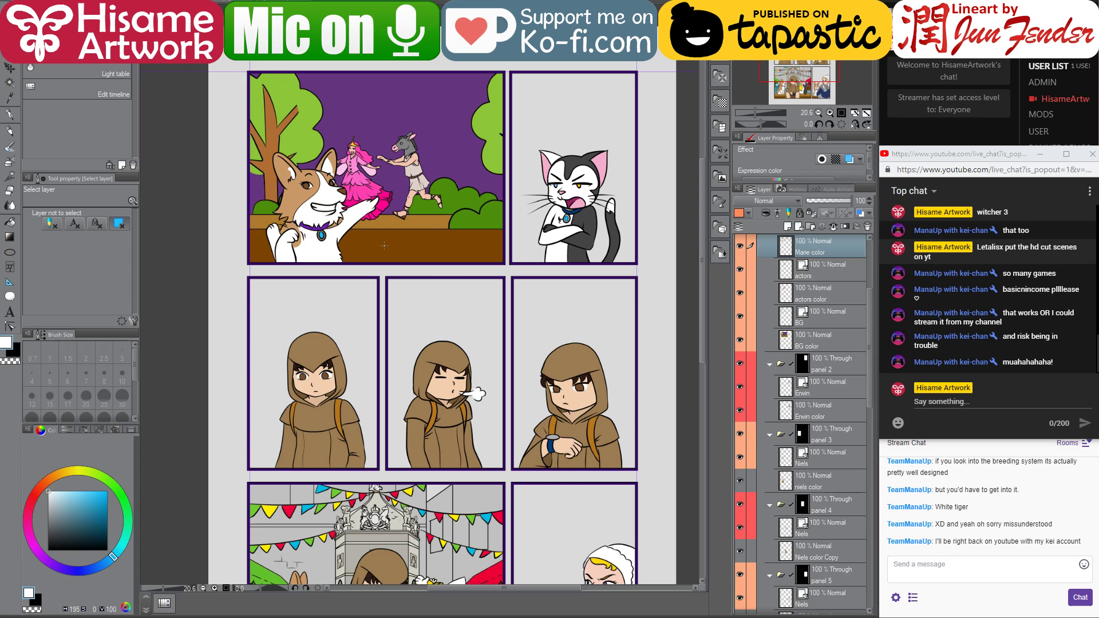
scroll(414, 349, "down", 3)
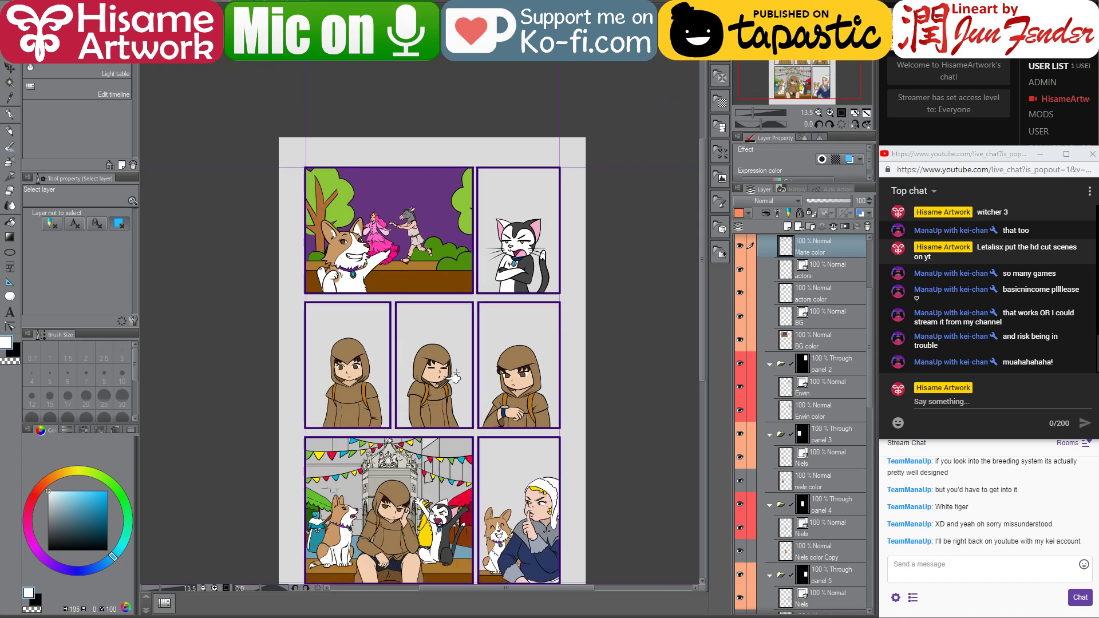
left_click_drag(487, 390, 517, 328)
scroll(490, 526, "up", 3)
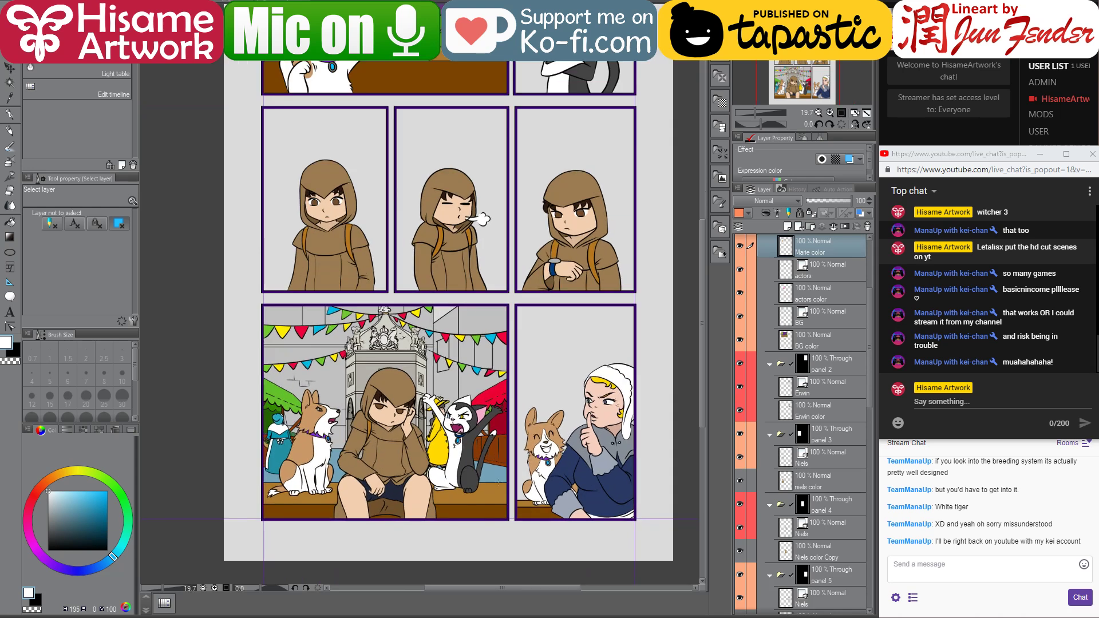
- Paint the inside of the panel 7 corgi's ear nearest the lady white on "marie color", using the size 25 G-pen within the layer's selection
left_click(553, 472, "ctrl+shift")
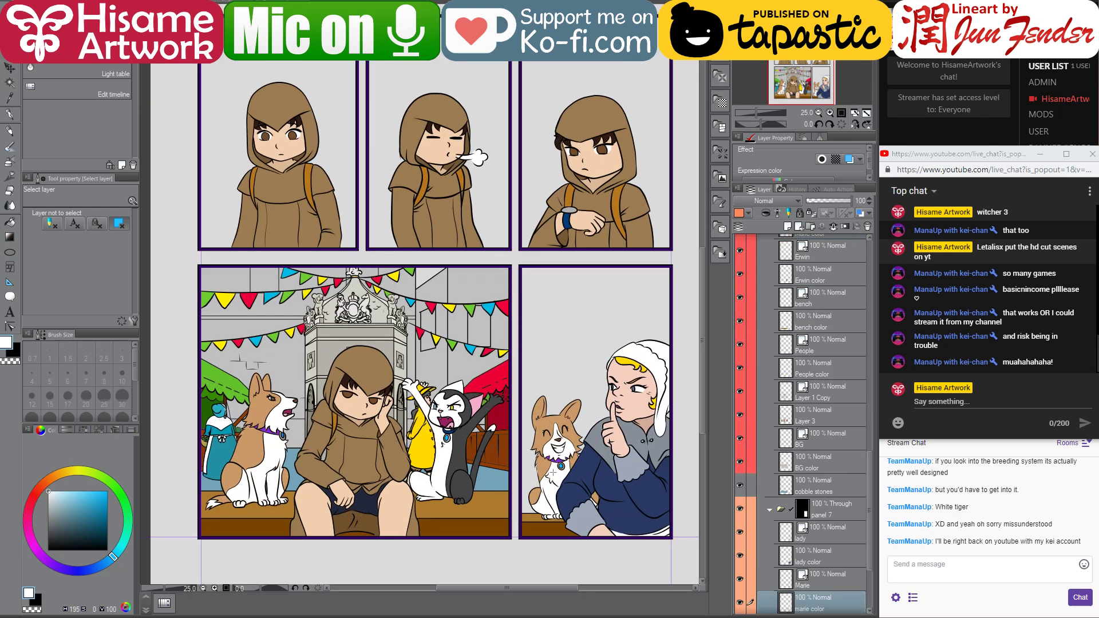
scroll(541, 397, "up", 8)
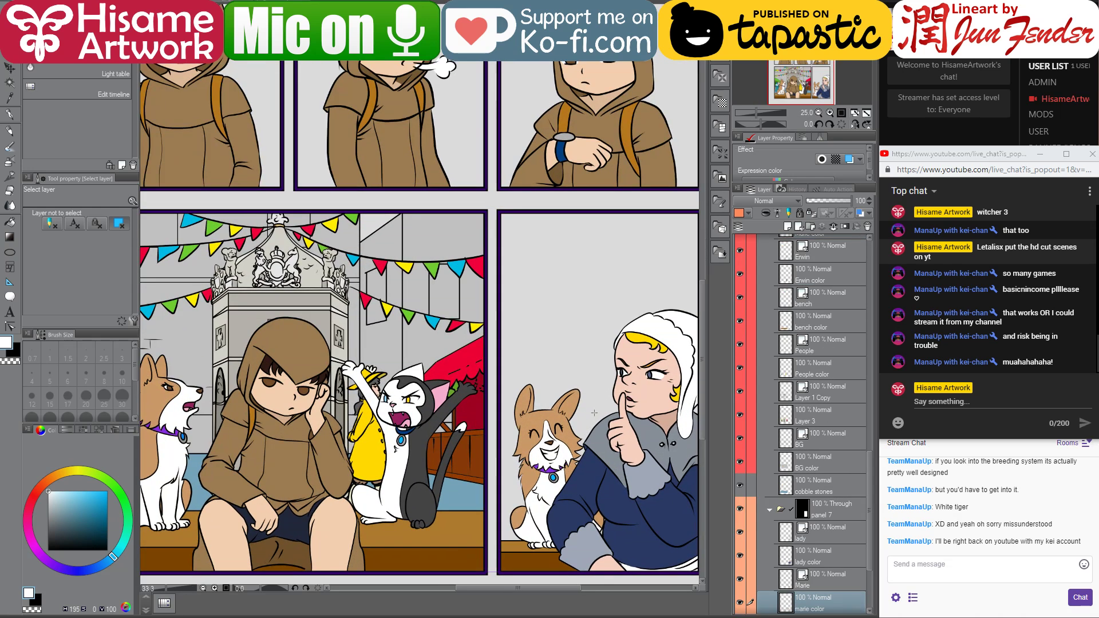
left_click(10, 114)
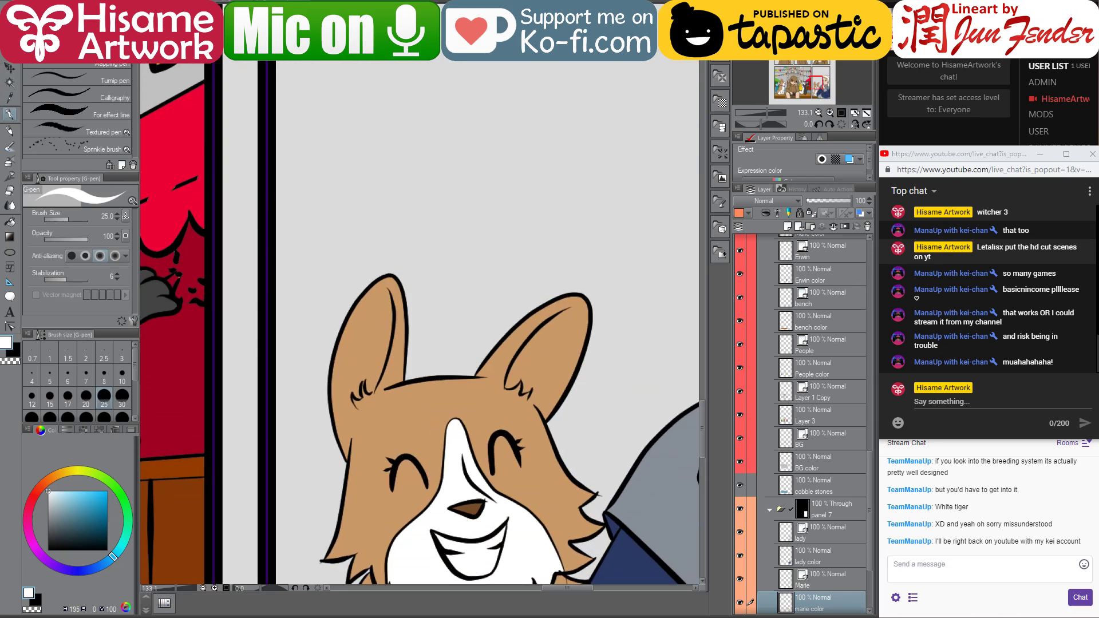
left_click(780, 600, "ctrl")
scroll(537, 362, "up", 2)
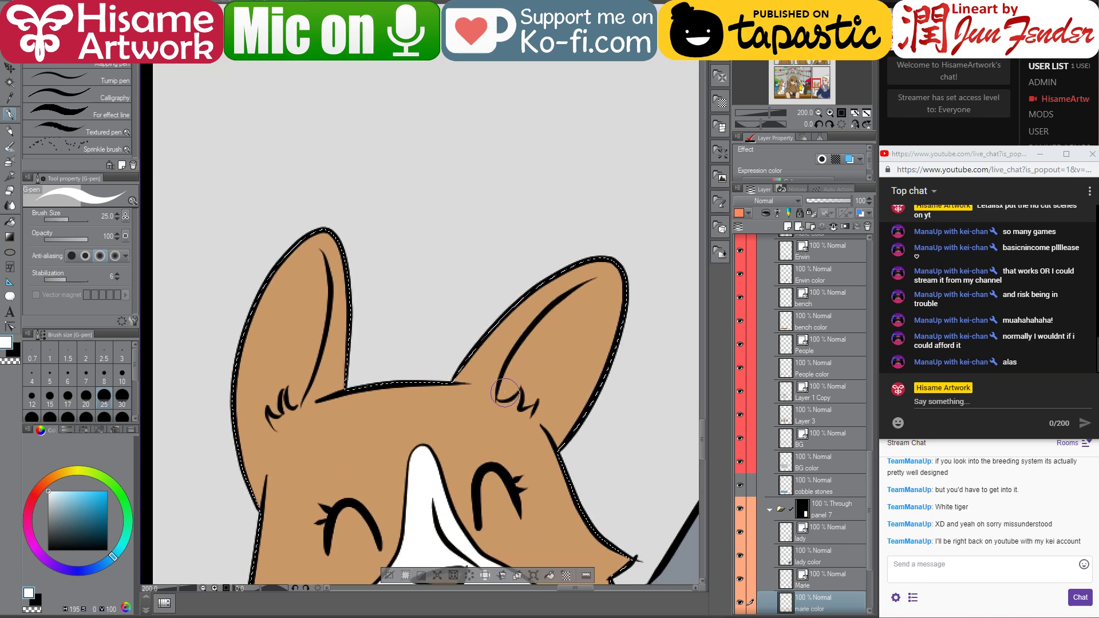
left_click_drag(502, 395, 538, 349)
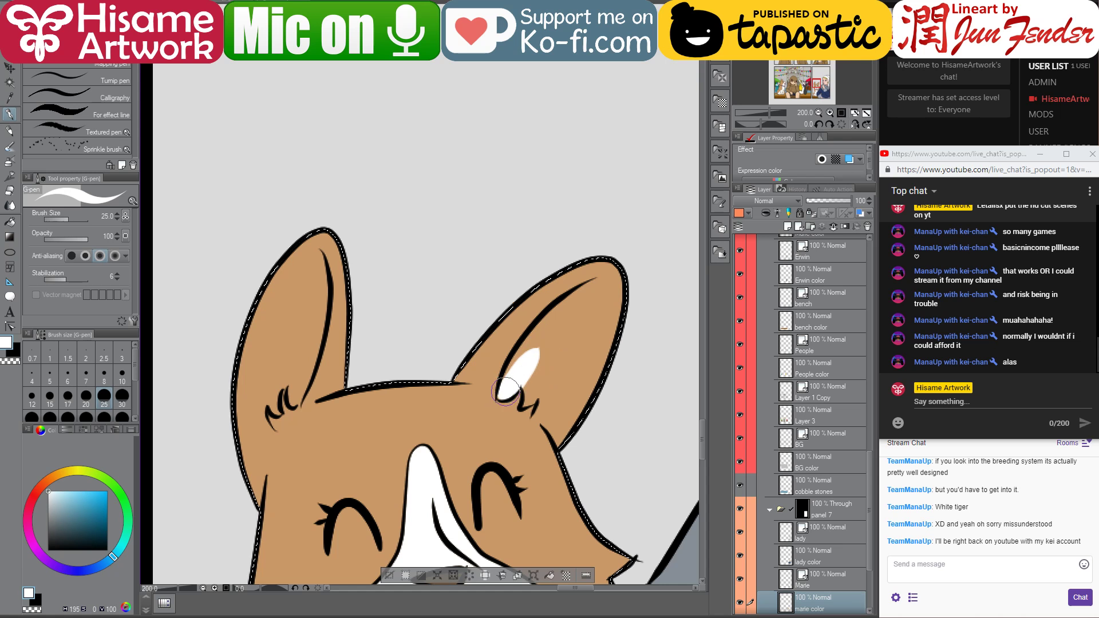
left_click_drag(532, 352, 602, 286)
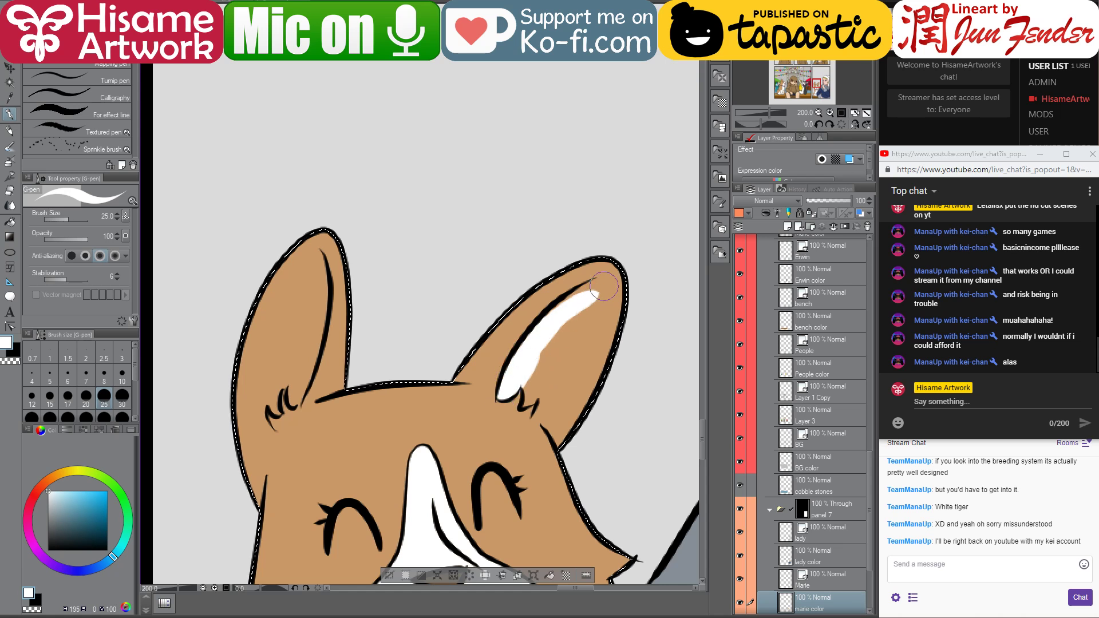
mouse_move(541, 335)
left_mouse_down()
mouse_move(595, 286)
mouse_move(572, 346)
left_mouse_up()
mouse_move(595, 291)
left_mouse_down()
mouse_move(522, 423)
mouse_move(547, 400)
mouse_move(542, 413)
mouse_move(581, 304)
mouse_move(527, 405)
mouse_move(533, 337)
mouse_move(544, 392)
mouse_move(581, 299)
mouse_move(558, 360)
mouse_move(603, 289)
mouse_move(551, 408)
mouse_move(532, 412)
mouse_move(560, 402)
mouse_move(551, 415)
mouse_move(581, 279)
mouse_move(564, 392)
mouse_move(548, 414)
mouse_move(600, 265)
left_mouse_up()
- Fill the inside of the panel 7 corgi's other ear with white G-pen strokes
mouse_move(276, 399)
left_mouse_down()
mouse_move(393, 399)
mouse_move(390, 367)
mouse_move(412, 375)
mouse_move(404, 343)
mouse_move(412, 395)
mouse_move(429, 310)
left_mouse_up()
mouse_move(371, 406)
left_mouse_down()
mouse_move(373, 431)
mouse_move(382, 329)
left_mouse_up()
mouse_move(416, 258)
left_mouse_down()
mouse_move(375, 383)
mouse_move(430, 237)
mouse_move(392, 383)
mouse_move(415, 317)
mouse_move(426, 261)
mouse_move(381, 396)
mouse_move(414, 324)
mouse_move(428, 257)
mouse_move(378, 402)
mouse_move(427, 262)
mouse_move(370, 382)
mouse_move(391, 378)
mouse_move(427, 288)
mouse_move(412, 314)
left_mouse_up()
- Paint the inside of the corgi's near ear white in panel 6 on its "Marie color" layer with the G-pen at size 25
scroll(630, 475, "down", 2)
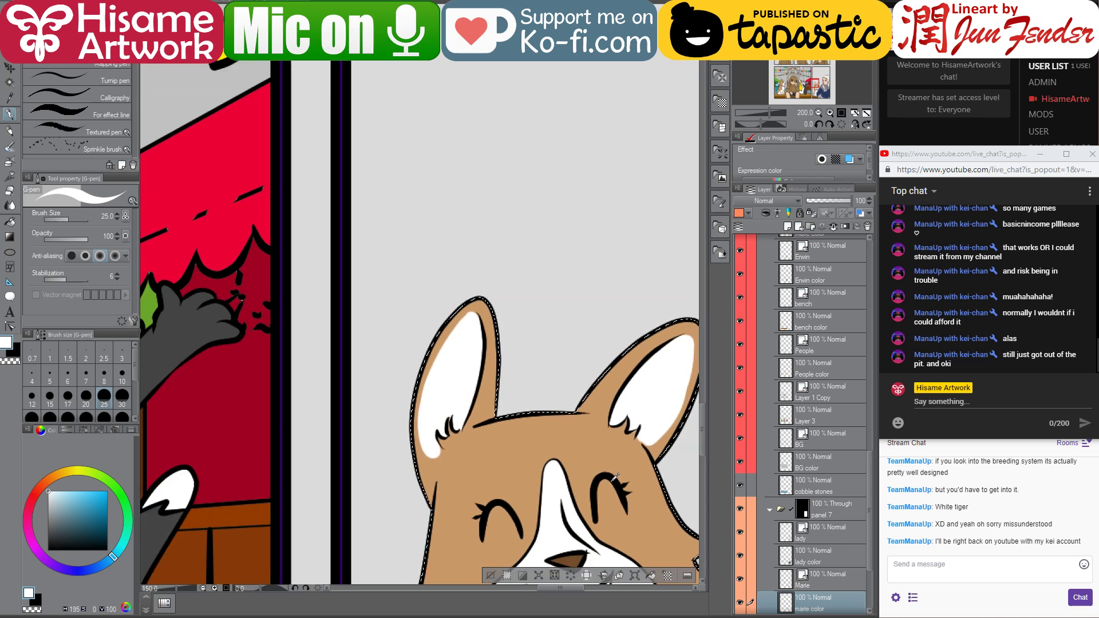
scroll(629, 475, "down", 4)
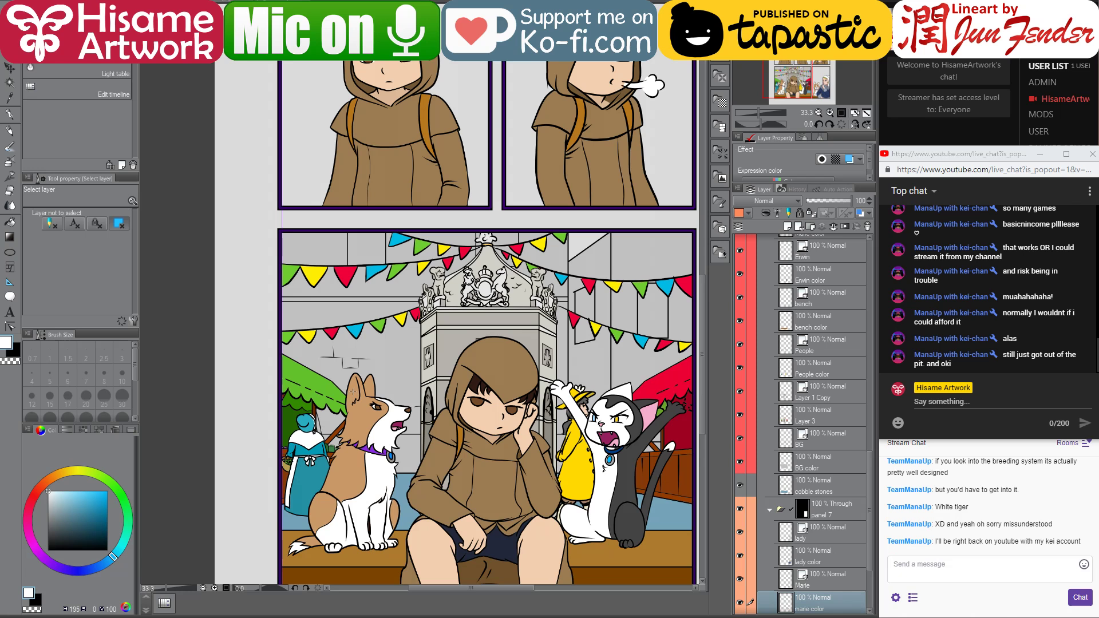
left_click(350, 408, "ctrl+shift")
scroll(351, 407, "up", 2)
scroll(353, 407, "up", 8)
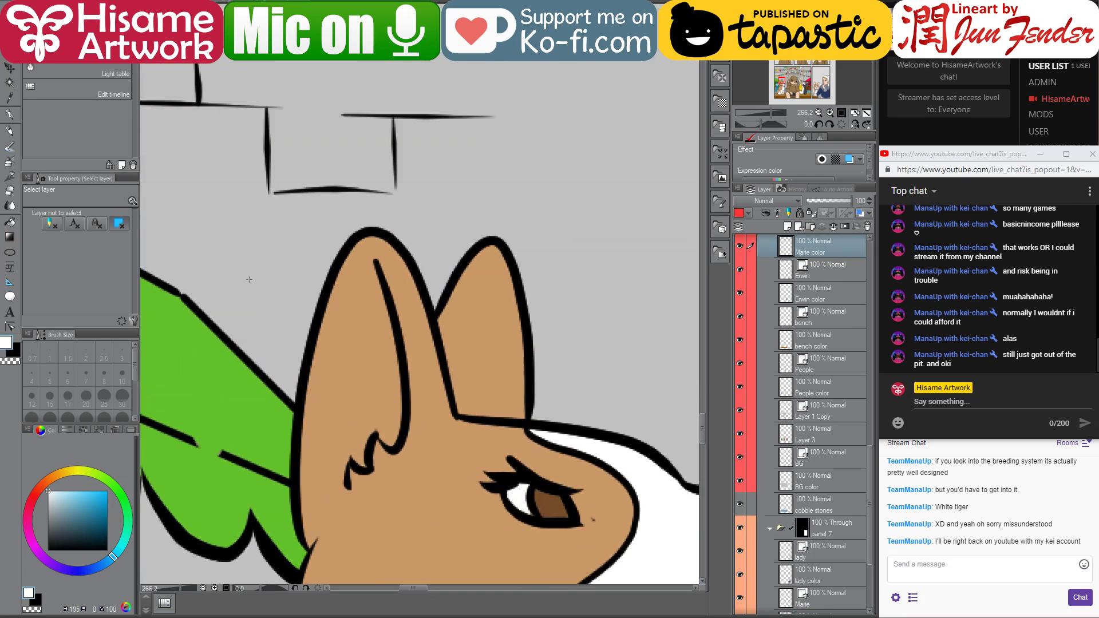
key("p")
mouse_move(377, 382)
left_mouse_down()
mouse_move(391, 440)
mouse_move(377, 337)
left_mouse_up()
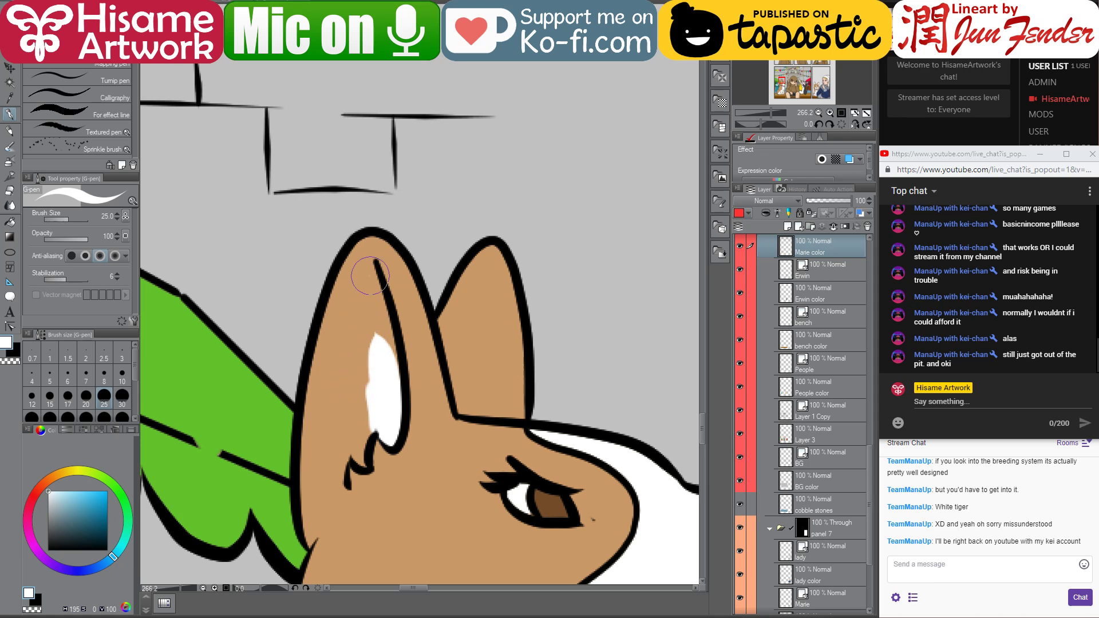
left_click_drag(363, 268, 378, 410)
left_click_drag(358, 268, 357, 440)
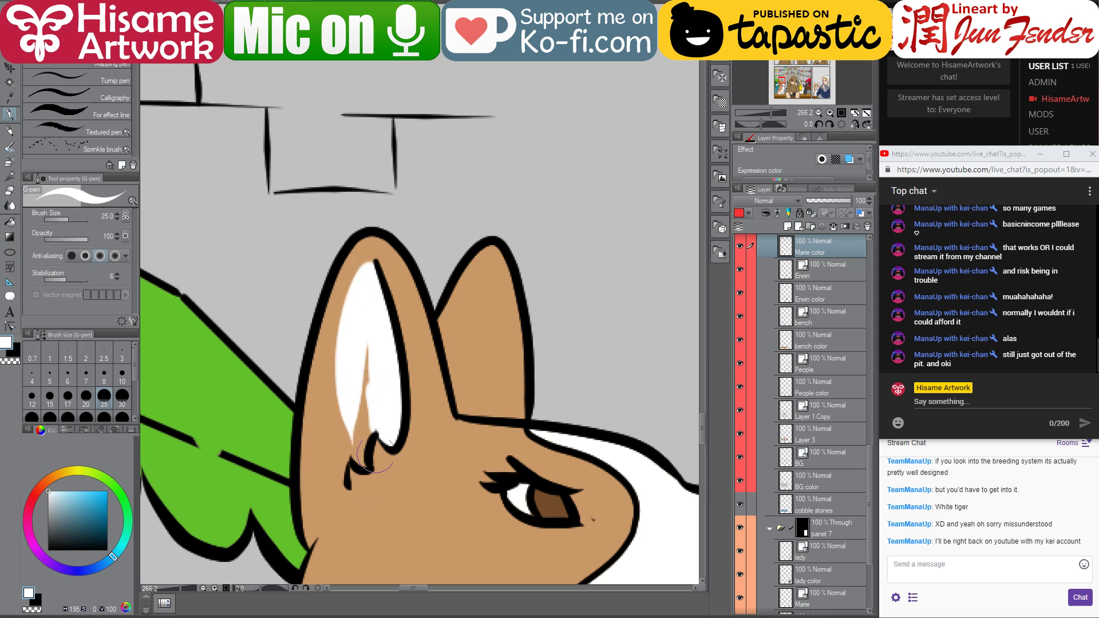
left_click_drag(331, 480, 365, 275)
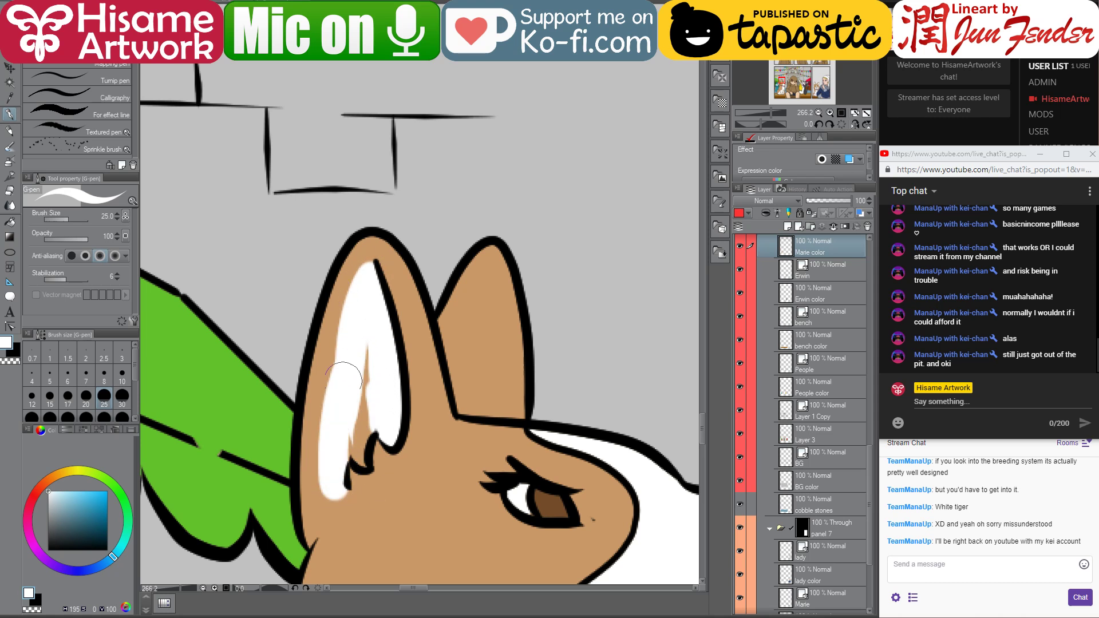
mouse_move(332, 486)
left_mouse_down()
mouse_move(350, 309)
mouse_move(357, 452)
mouse_move(351, 436)
mouse_move(375, 376)
left_mouse_up()
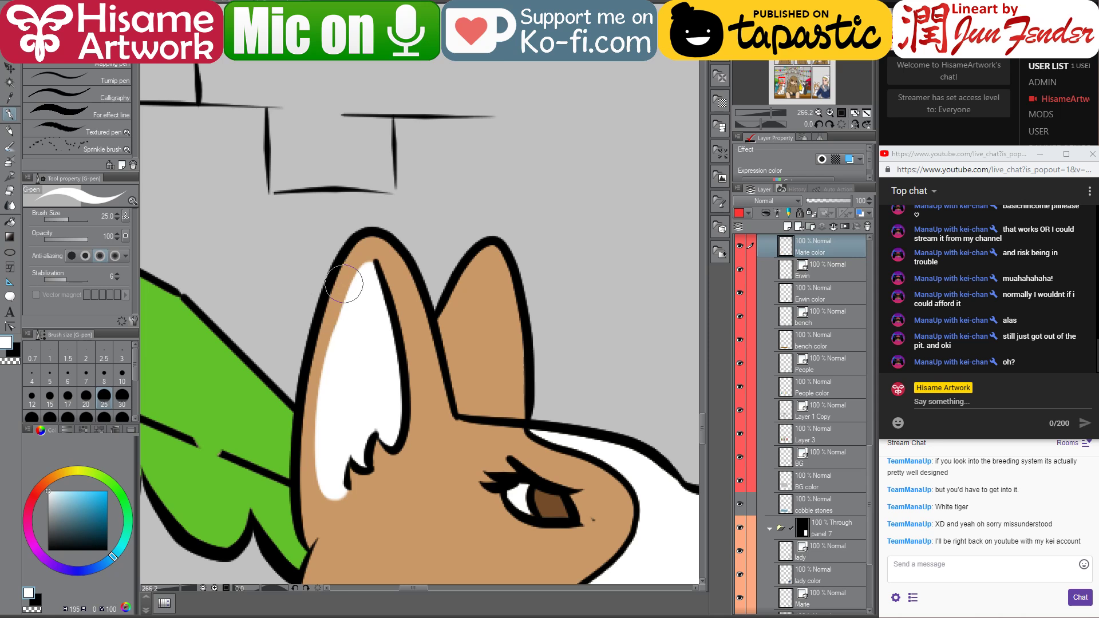
- Outline the inside of the panel 1 corgi's ear nearest the tree in white on "Marie color" with the size 25 G-pen
scroll(427, 292, "down", 6)
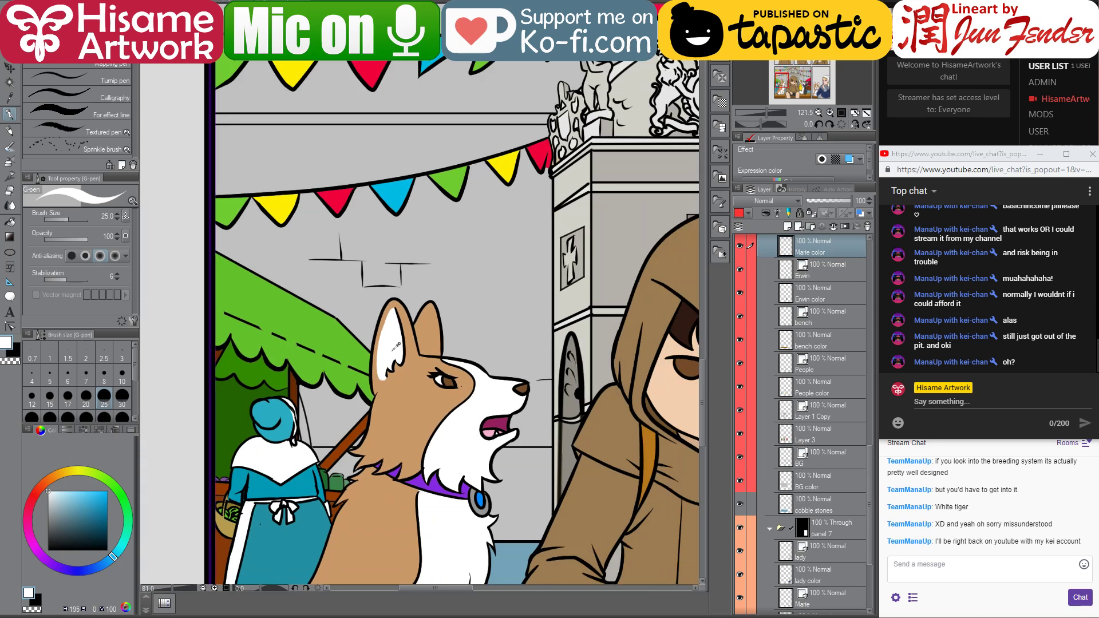
scroll(397, 342, "down", 6)
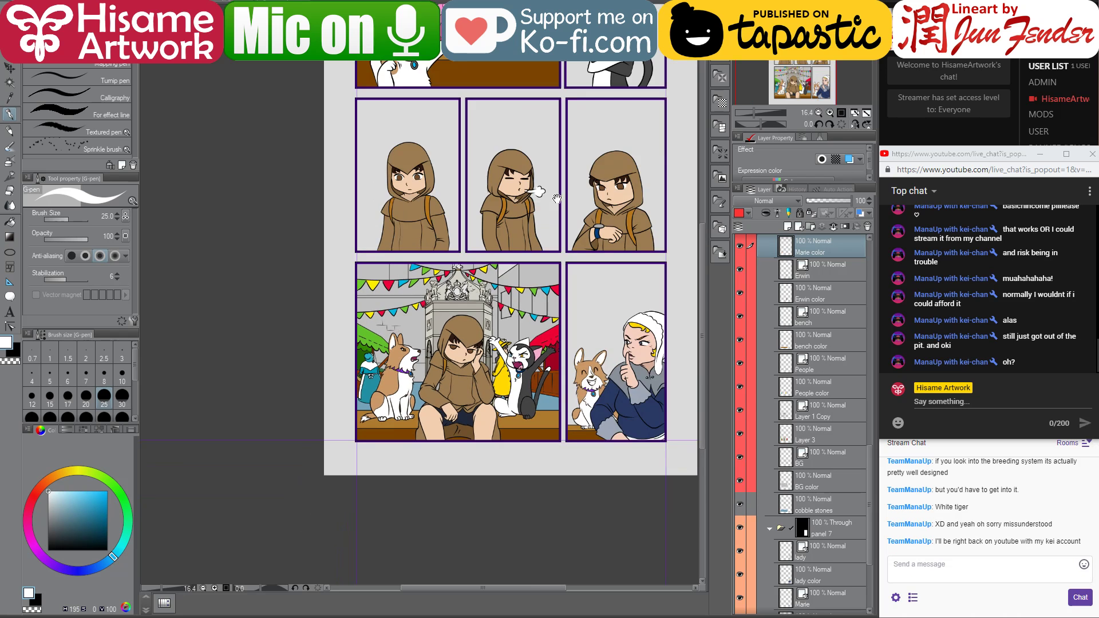
left_click_drag(560, 341, 522, 351)
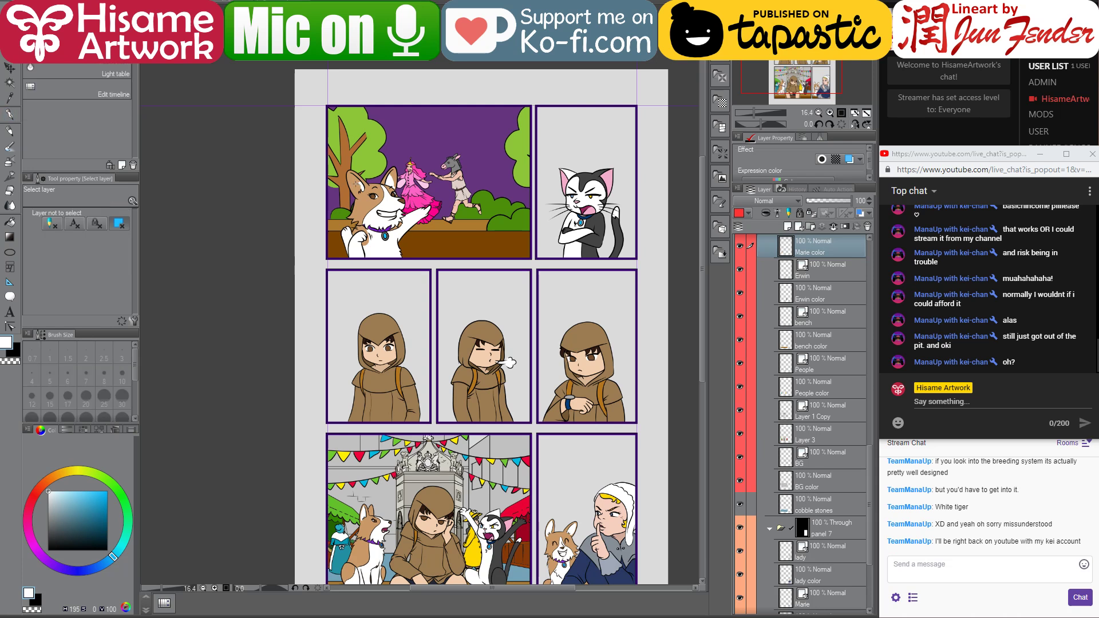
left_click(356, 182, "ctrl+shift")
scroll(345, 167, "up", 2)
scroll(344, 167, "up", 7)
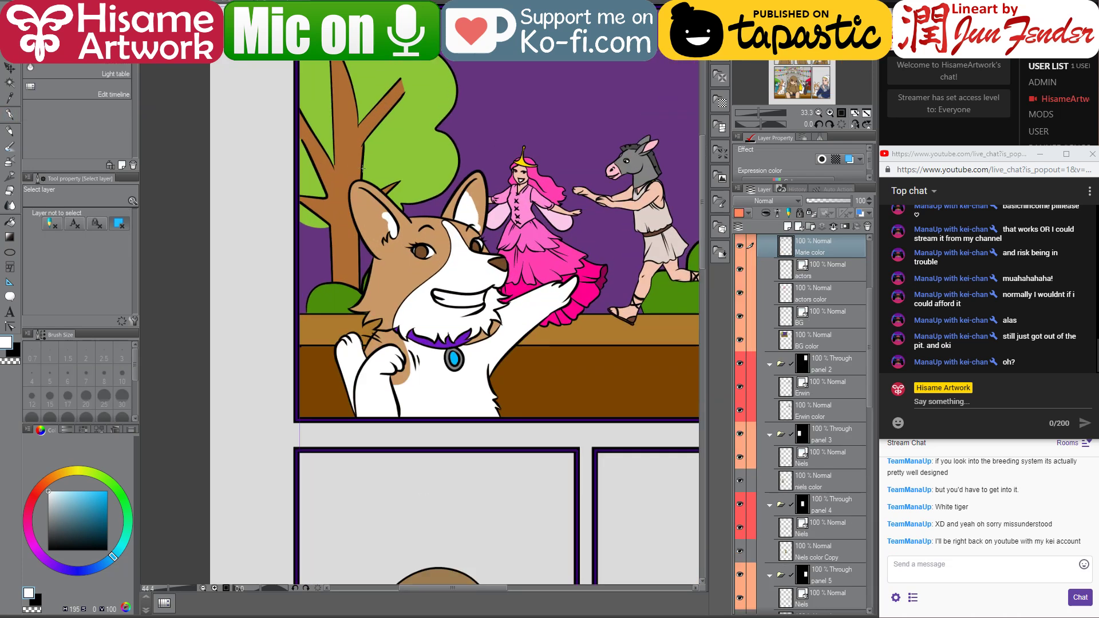
scroll(400, 221, "up", 1)
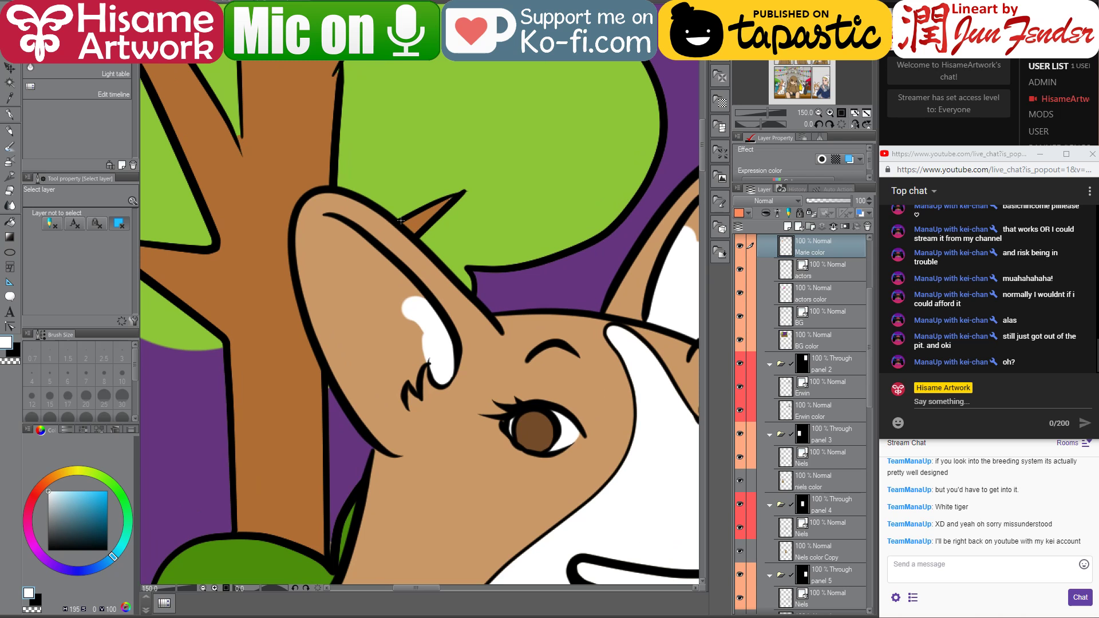
left_click(11, 115)
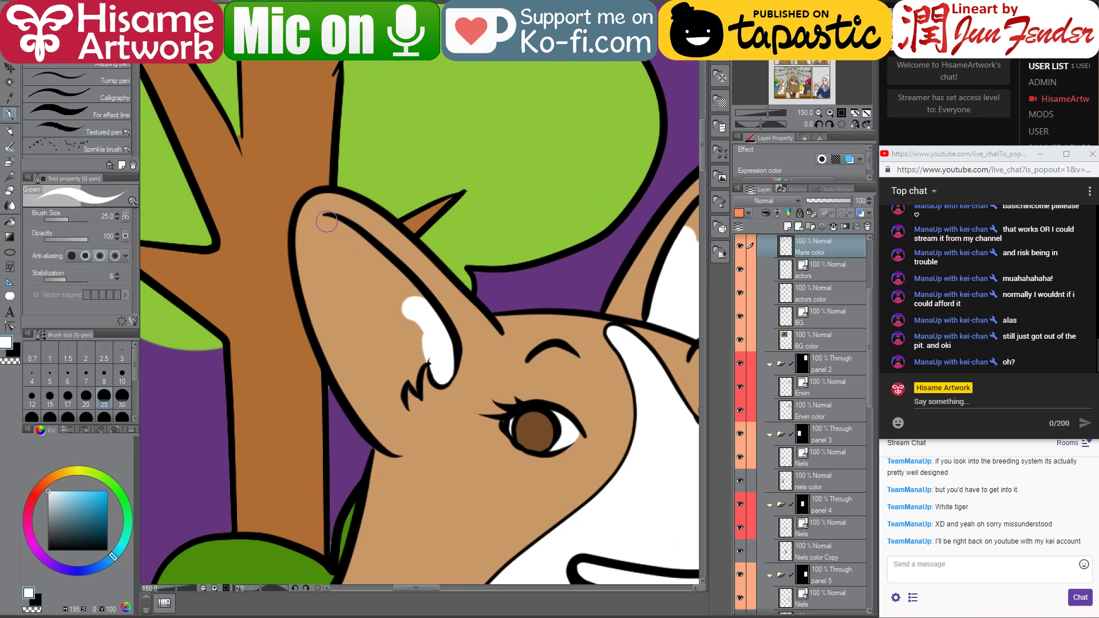
left_click_drag(327, 222, 400, 311)
left_click_drag(346, 234, 375, 261)
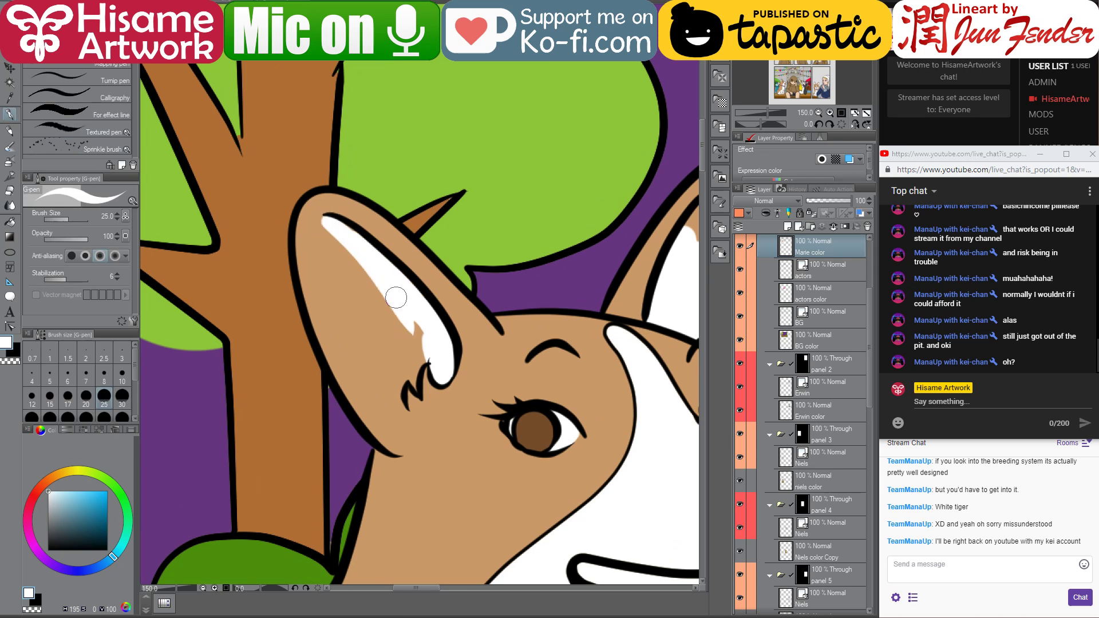
left_click_drag(396, 297, 442, 335)
left_click_drag(317, 216, 350, 343)
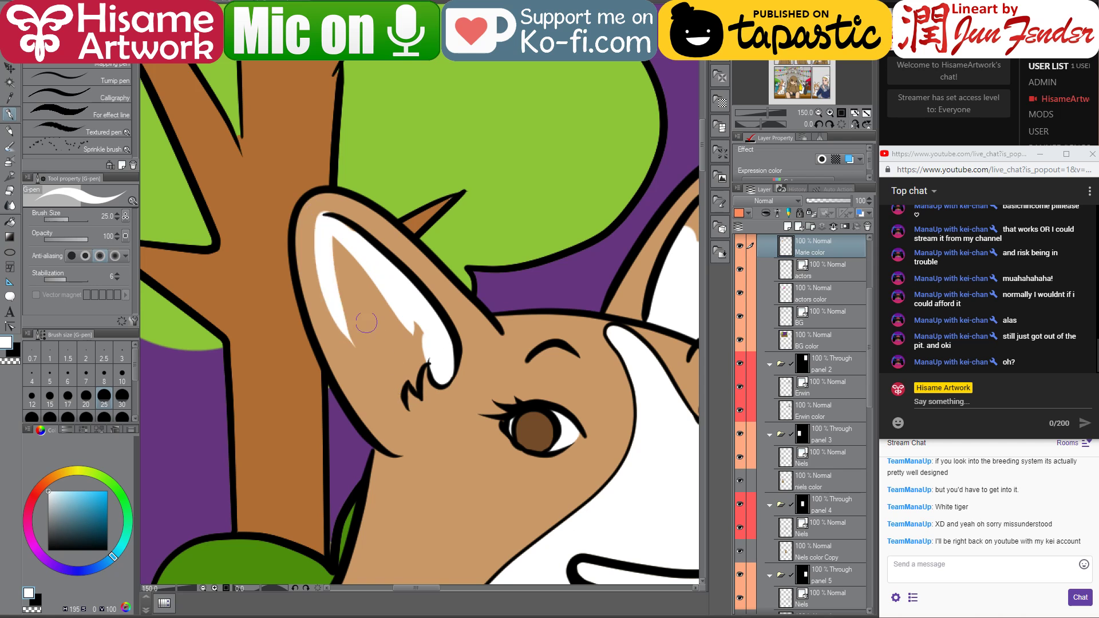
left_click_drag(390, 405, 318, 261)
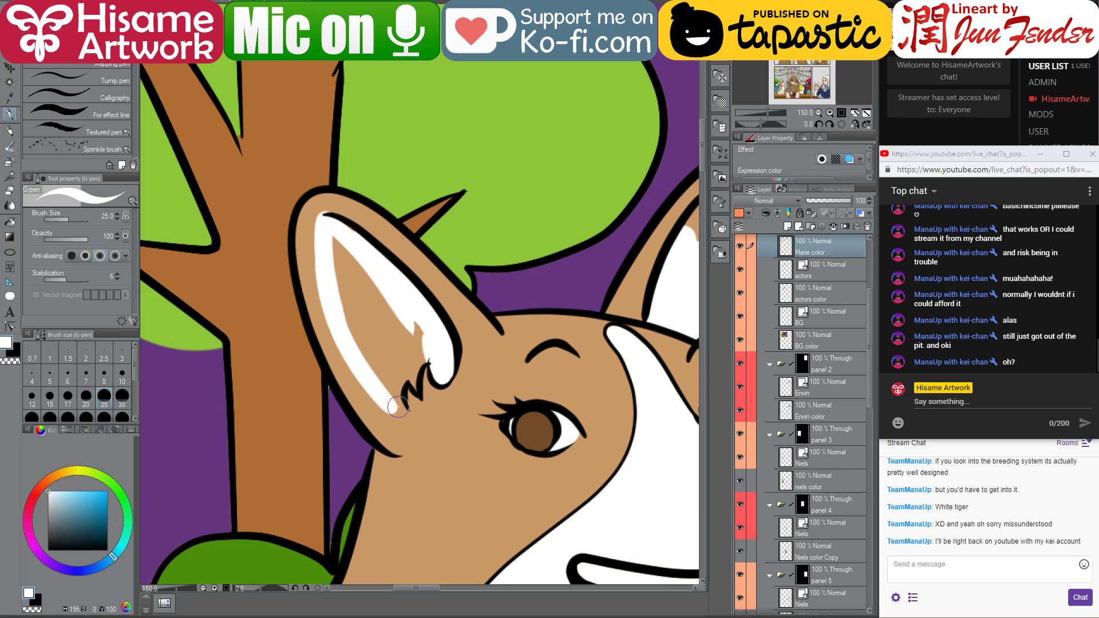
- Fill the remaining tan inside the panel 1 corgi's tree-side ear with white, down to the fur tufts
mouse_move(399, 408)
left_mouse_down()
mouse_move(366, 282)
mouse_move(396, 393)
mouse_move(410, 324)
left_mouse_up()
mouse_move(416, 388)
left_mouse_down()
mouse_move(410, 321)
mouse_move(414, 369)
mouse_move(421, 330)
left_mouse_up()
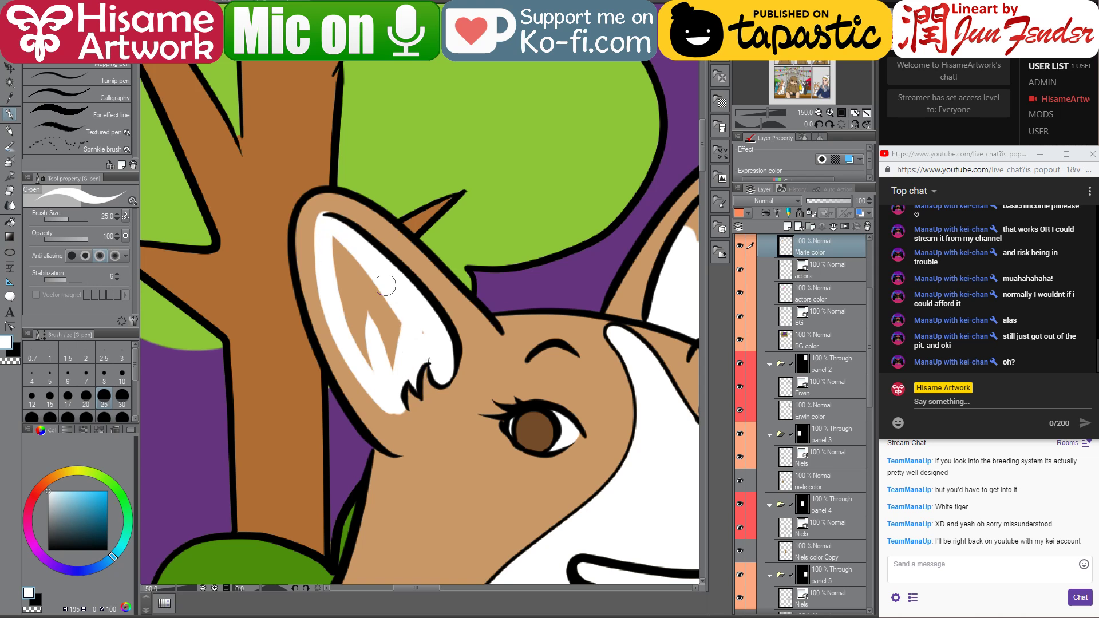
left_click_drag(335, 233, 378, 406)
left_click_drag(344, 252, 364, 308)
mouse_move(372, 269)
left_mouse_down()
mouse_move(391, 343)
mouse_move(391, 296)
left_mouse_up()
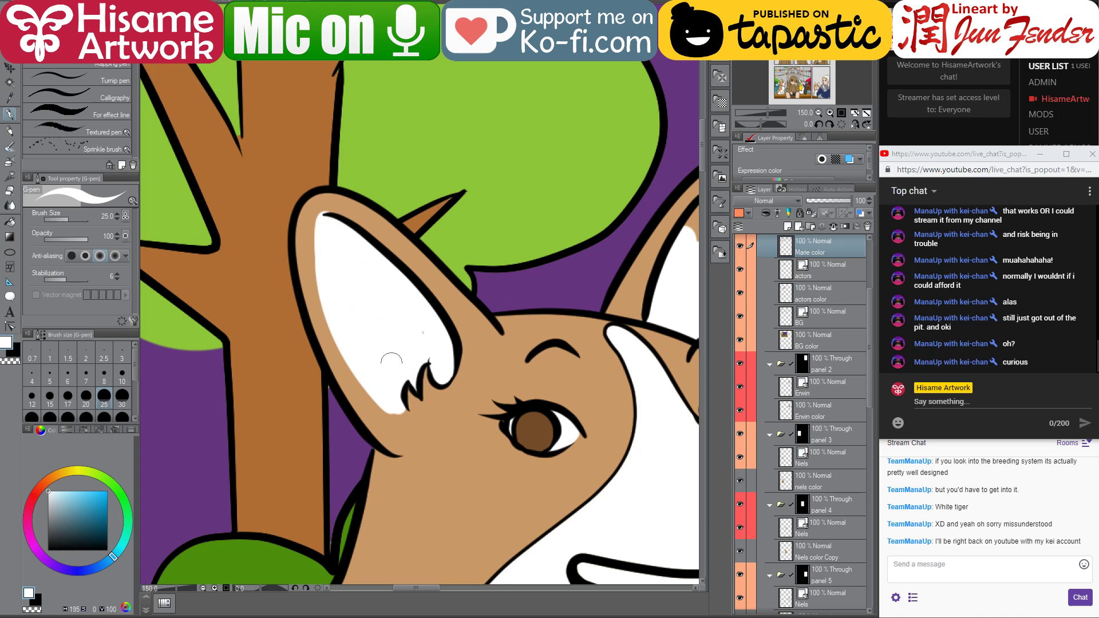
left_click(336, 198, "alt")
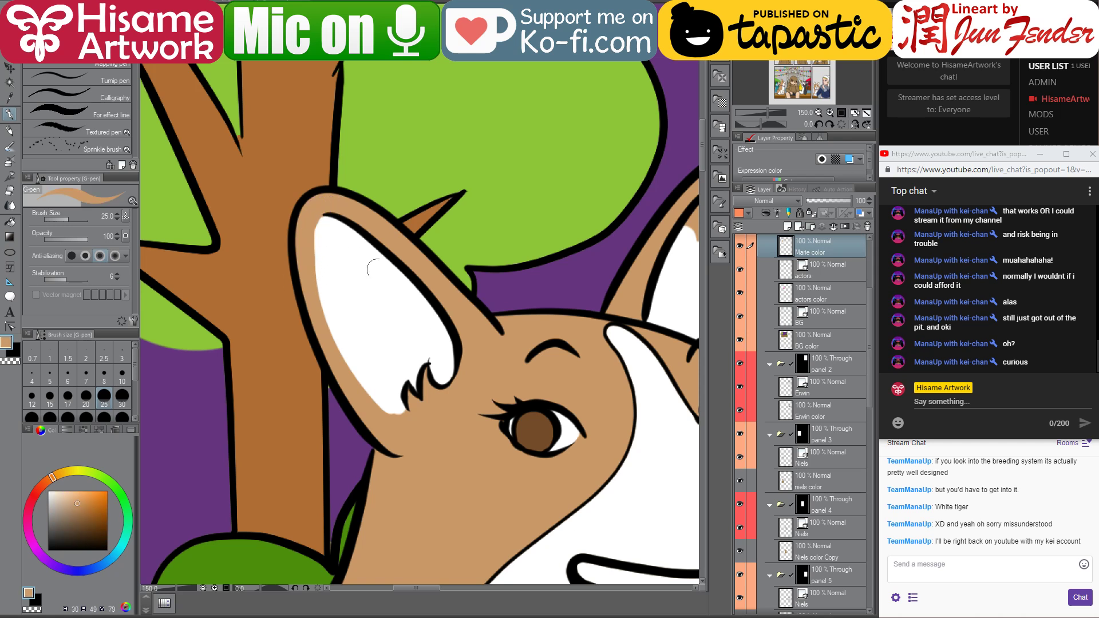
- Paint the inside of the panel 1 corgi's other ear, nearest the princess, white from its tip to its base
left_click_drag(564, 349, 297, 429)
left_click(430, 340, "alt")
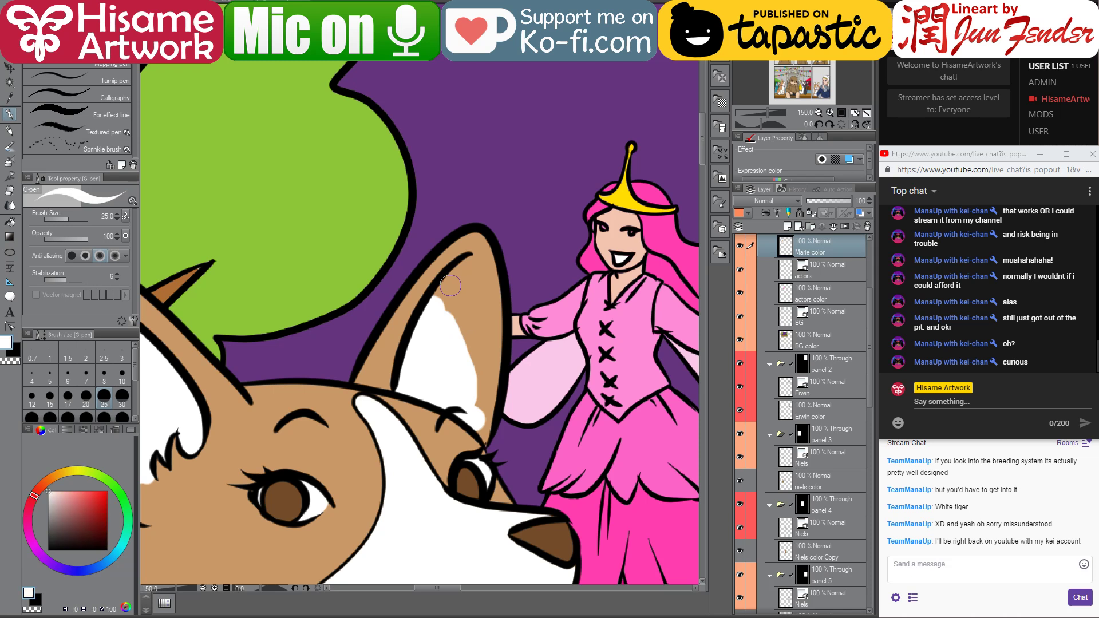
mouse_move(469, 261)
left_mouse_down()
mouse_move(420, 346)
mouse_move(473, 264)
mouse_move(460, 399)
mouse_move(478, 424)
mouse_move(454, 252)
mouse_move(465, 285)
mouse_move(455, 283)
mouse_move(454, 304)
mouse_move(468, 313)
mouse_move(471, 362)
mouse_move(485, 372)
mouse_move(444, 313)
mouse_move(480, 430)
left_mouse_up()
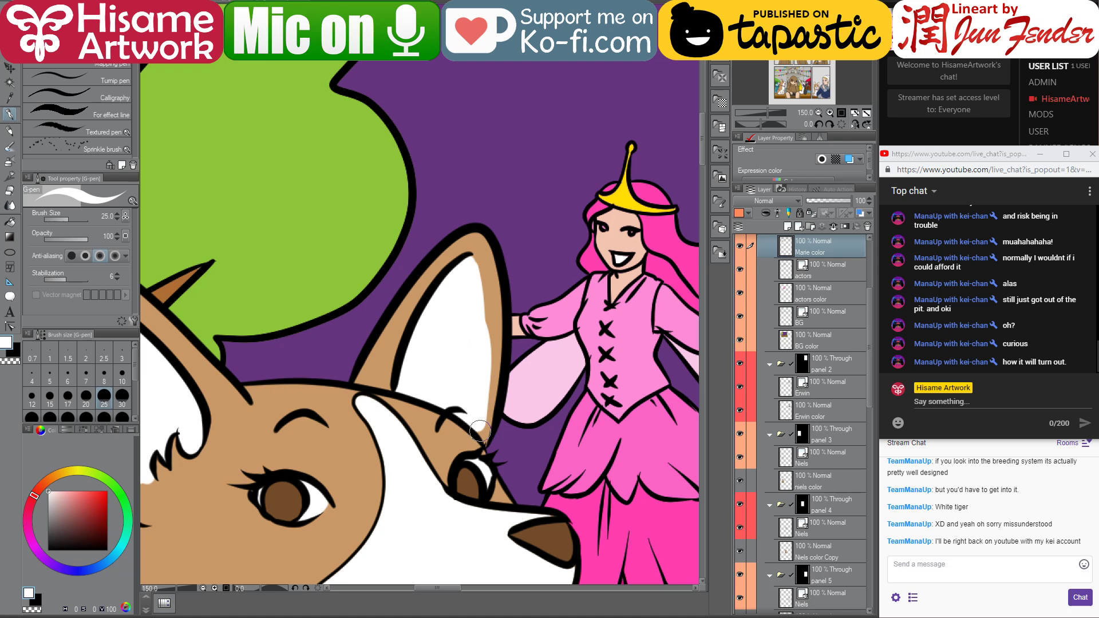
- Clean up the princess-side ear's edge and base with the sampled tan fur color, then refine the inner ear in white
left_click(488, 282, "alt")
mouse_move(480, 265)
left_mouse_down()
mouse_move(489, 394)
mouse_move(470, 452)
left_mouse_up()
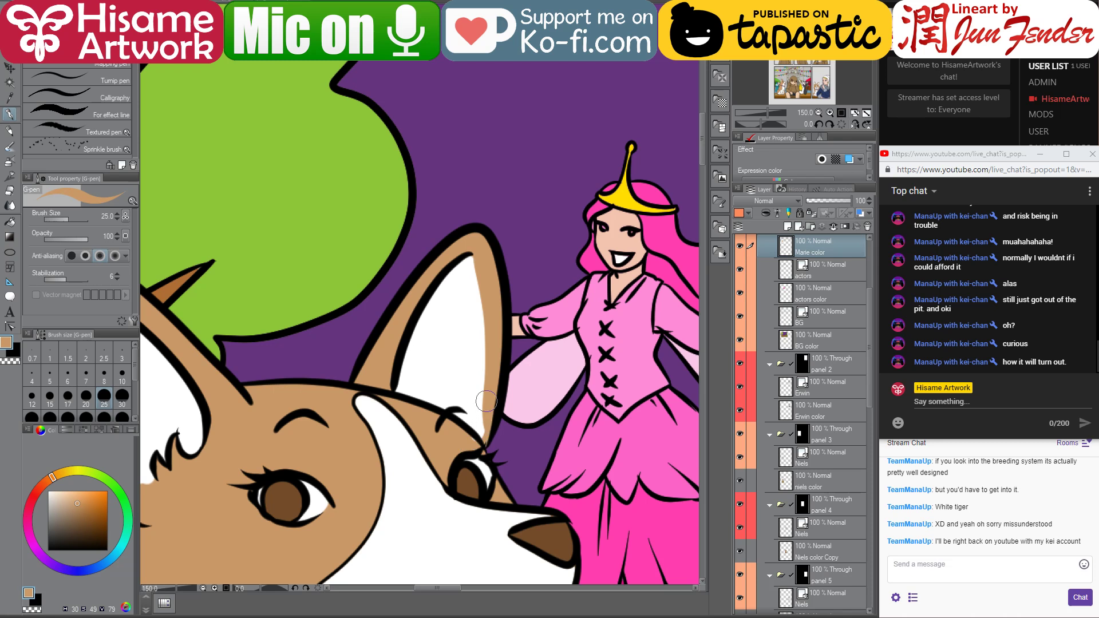
left_click_drag(492, 360, 467, 447)
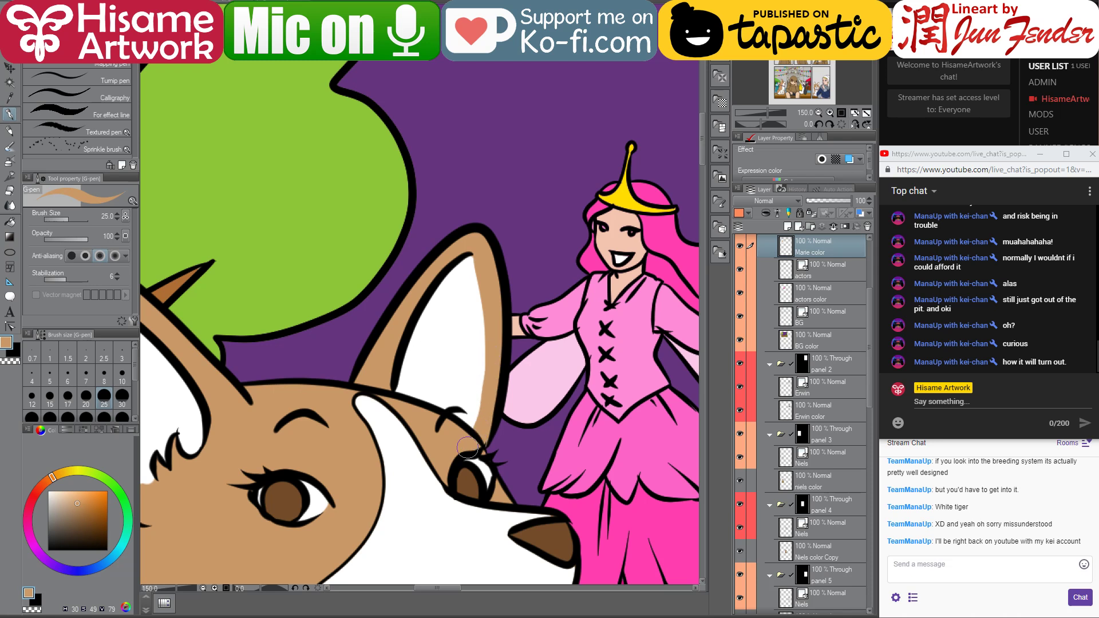
left_click(468, 323, "alt")
left_click_drag(480, 260, 471, 435)
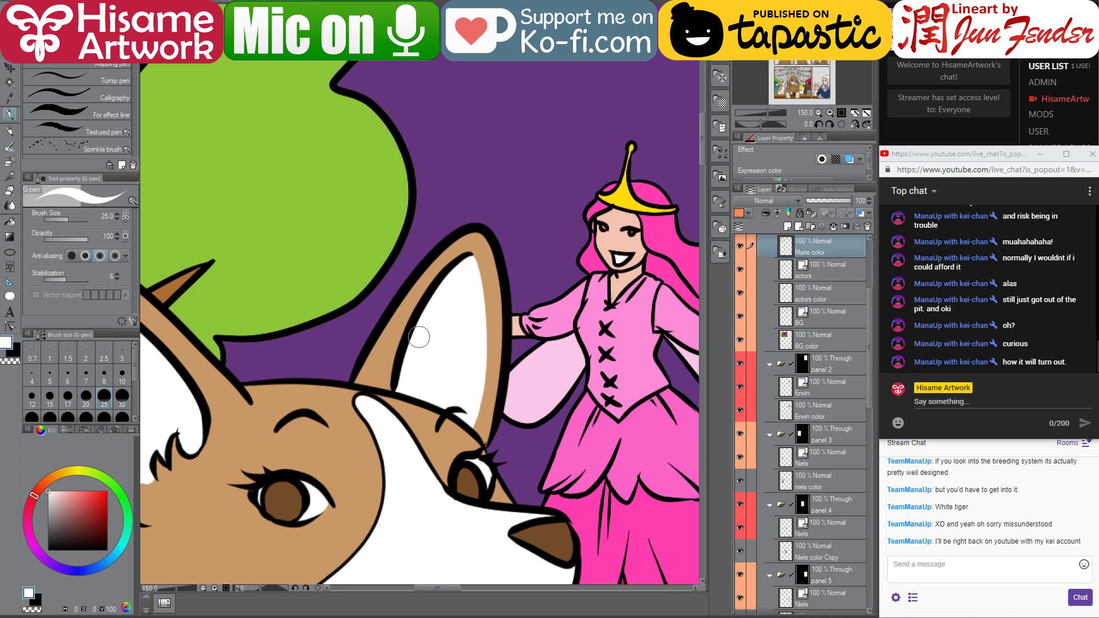
- Examine the flat colors of all seven panels, checking the corgi's ears and the hooded figure across the page
scroll(478, 334, "down", 1)
scroll(478, 333, "down", 6)
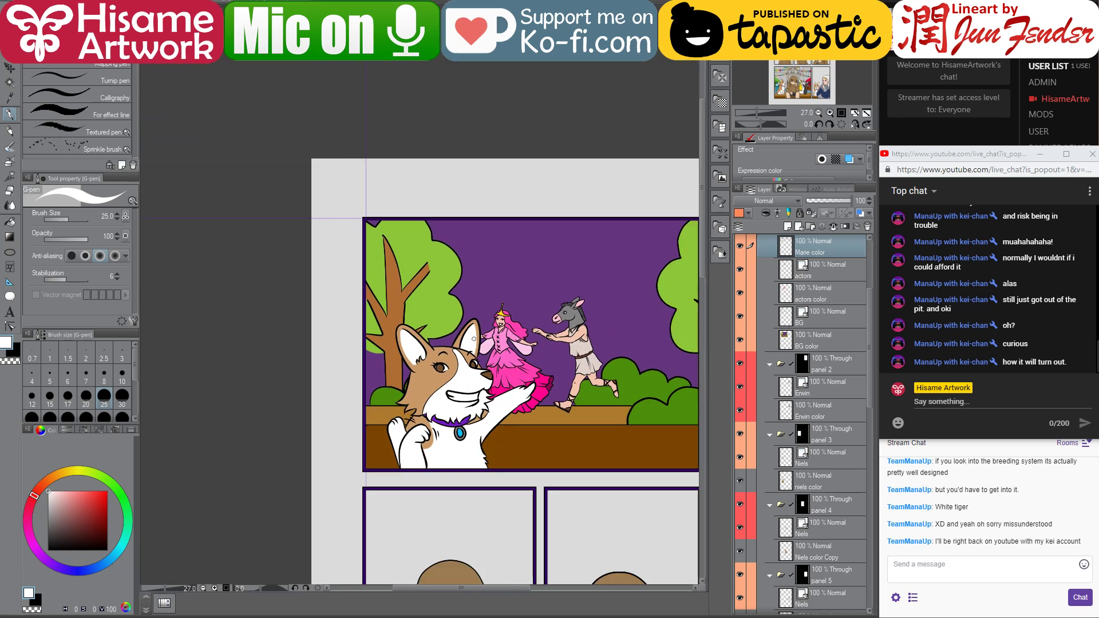
left_click_drag(646, 442, 517, 344)
left_click_drag(420, 296, 483, 299)
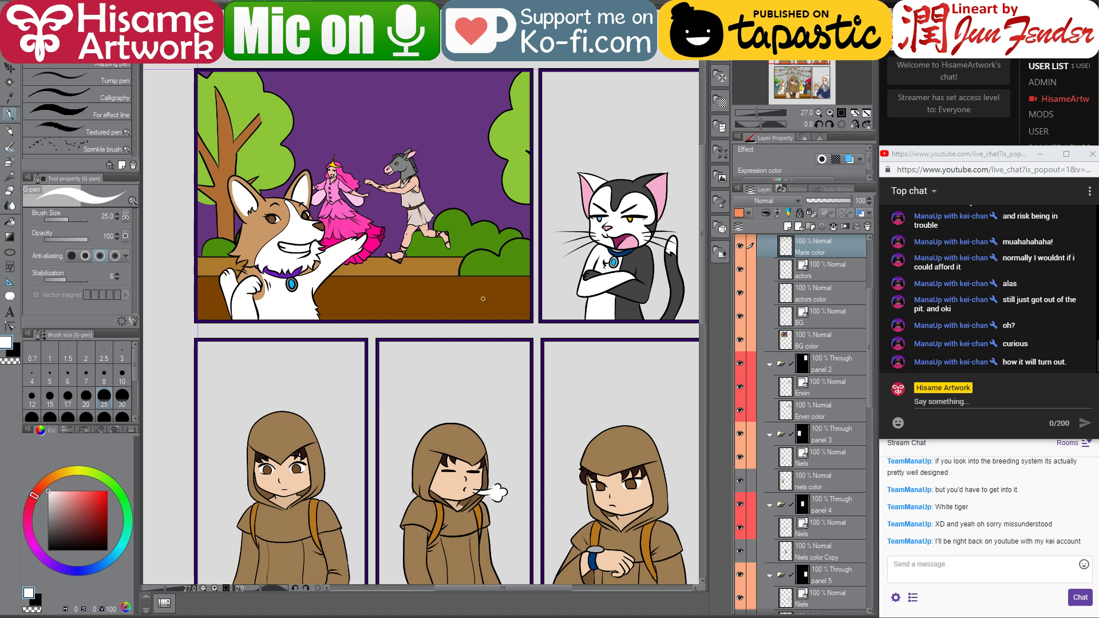
scroll(483, 299, "down", 2)
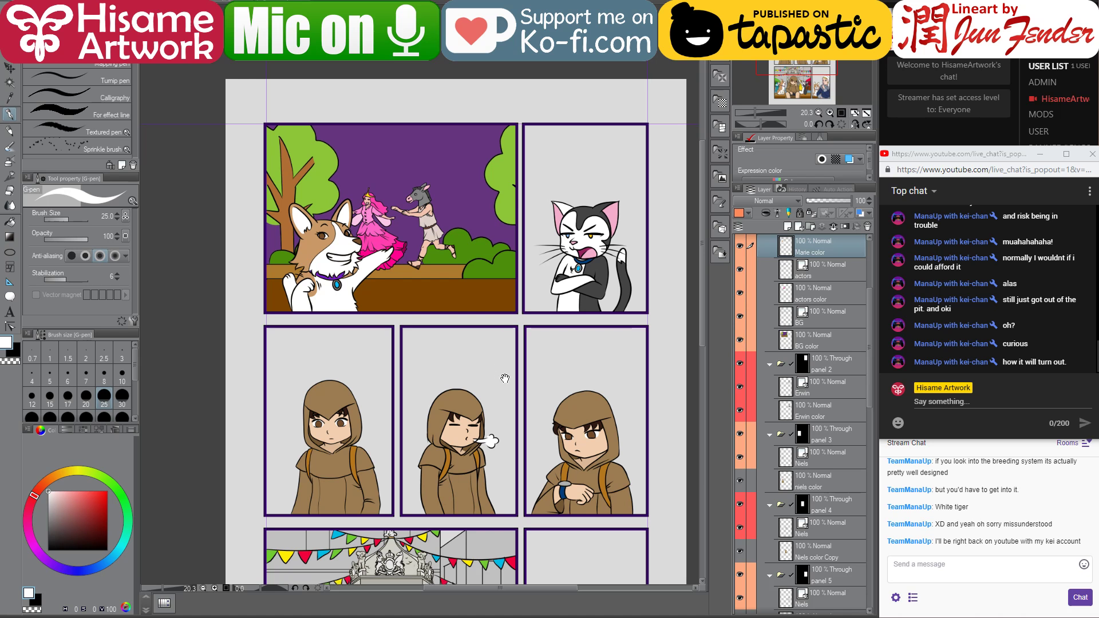
left_click_drag(496, 366, 502, 204)
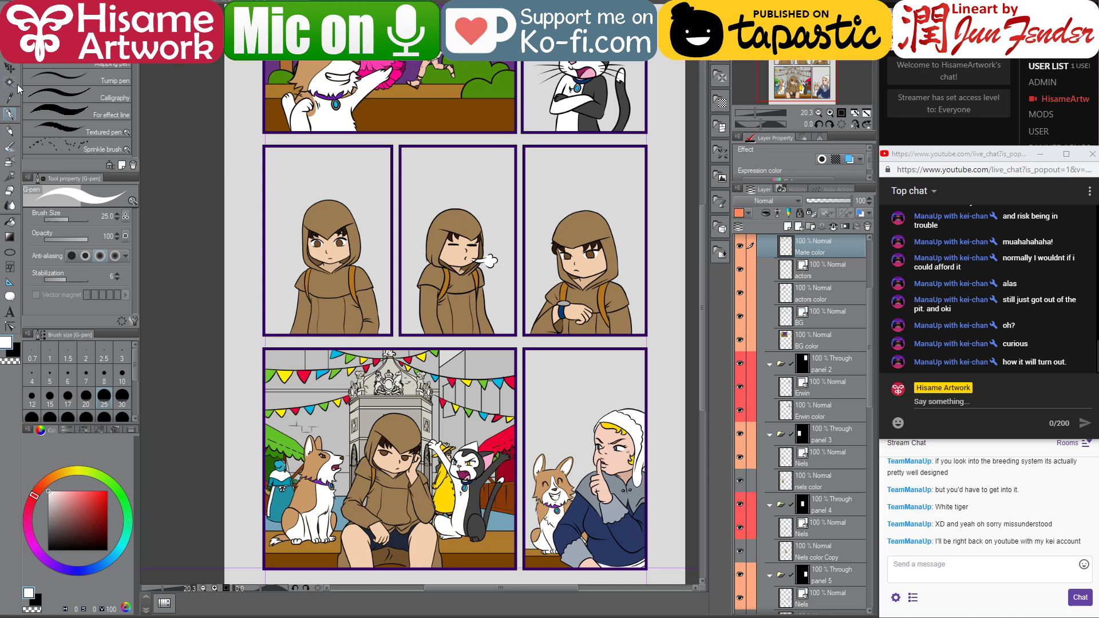
left_click(10, 69)
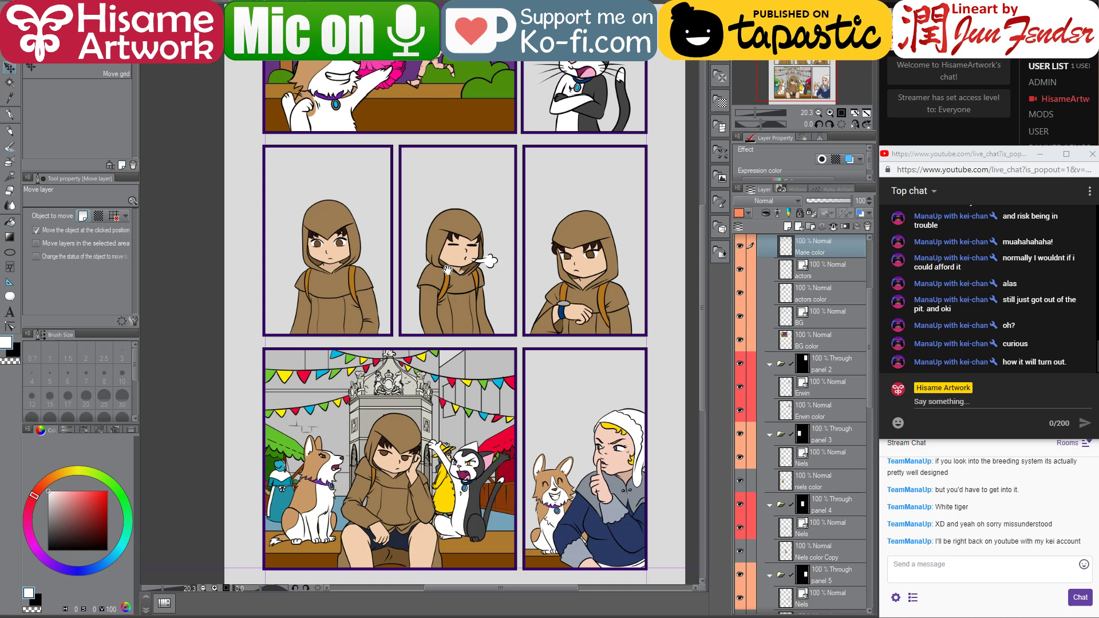
left_click_drag(448, 270, 447, 347)
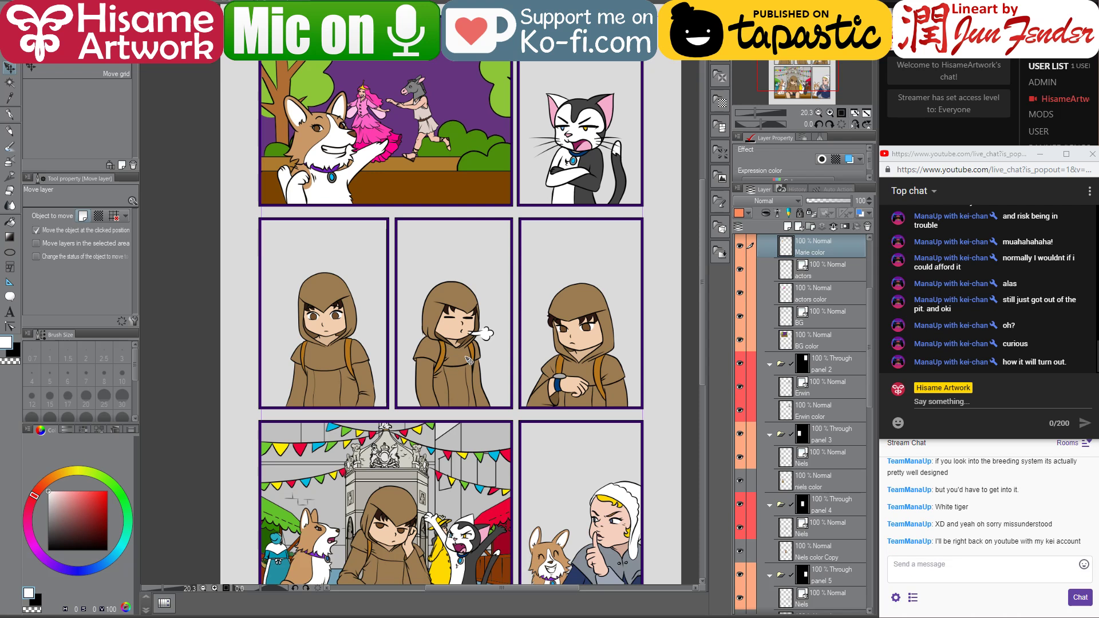
key("ctrl+shift")
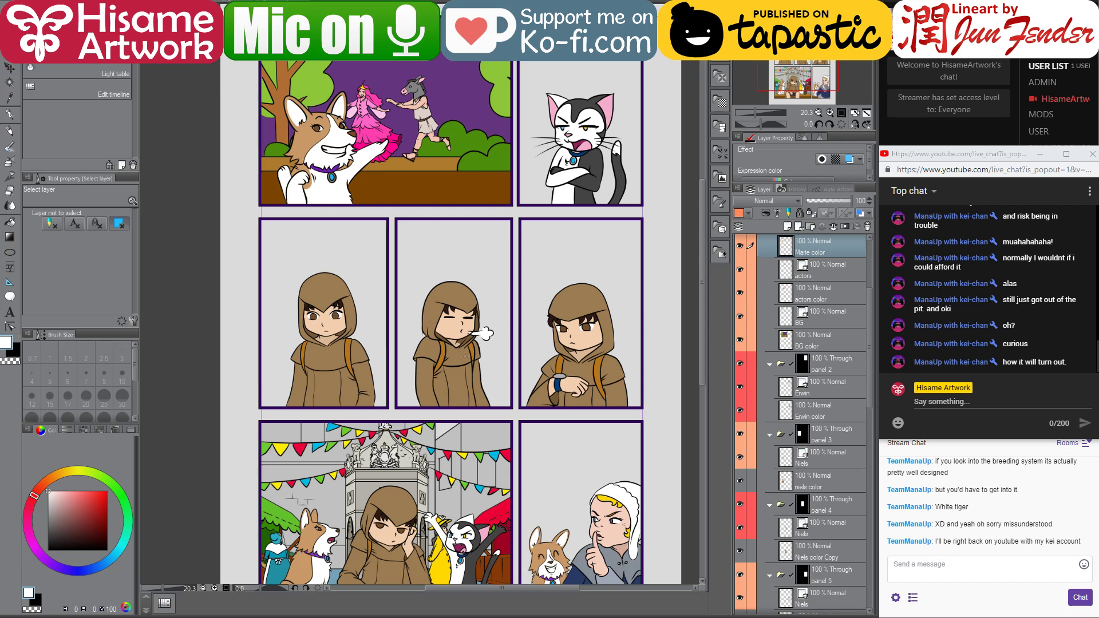
left_click_drag(531, 368, 519, 290)
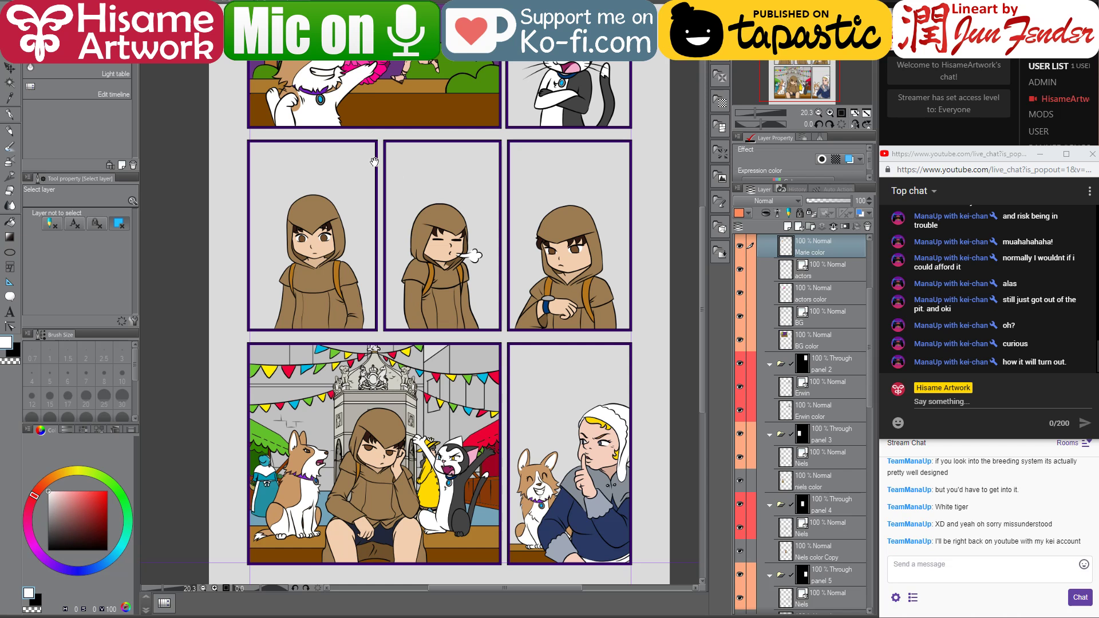
left_click_drag(374, 162, 362, 350)
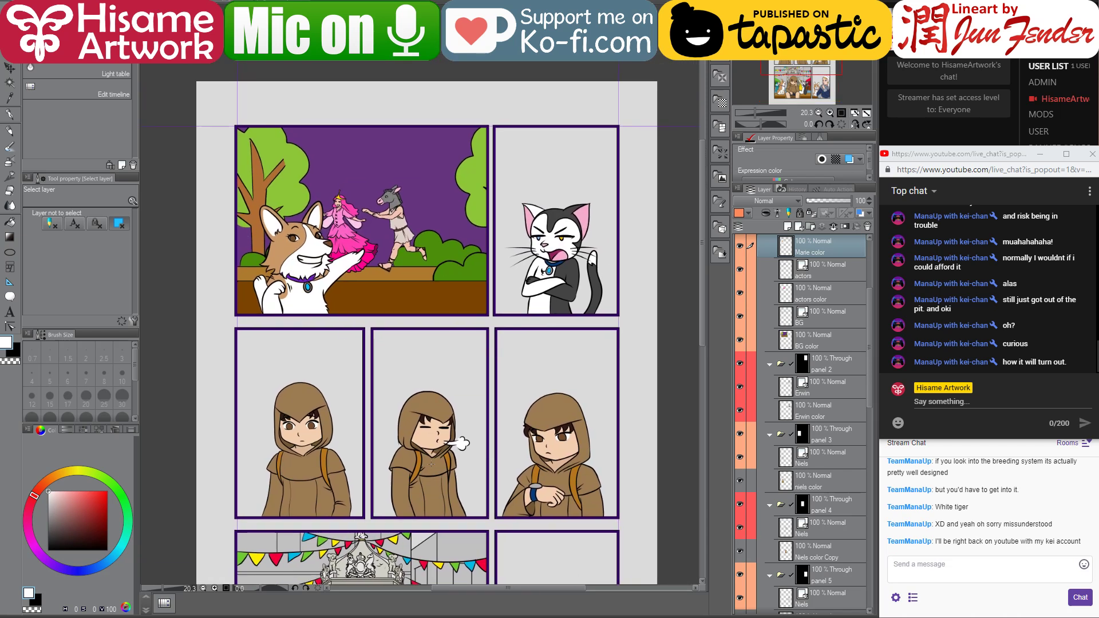
left_click_drag(431, 468, 427, 371)
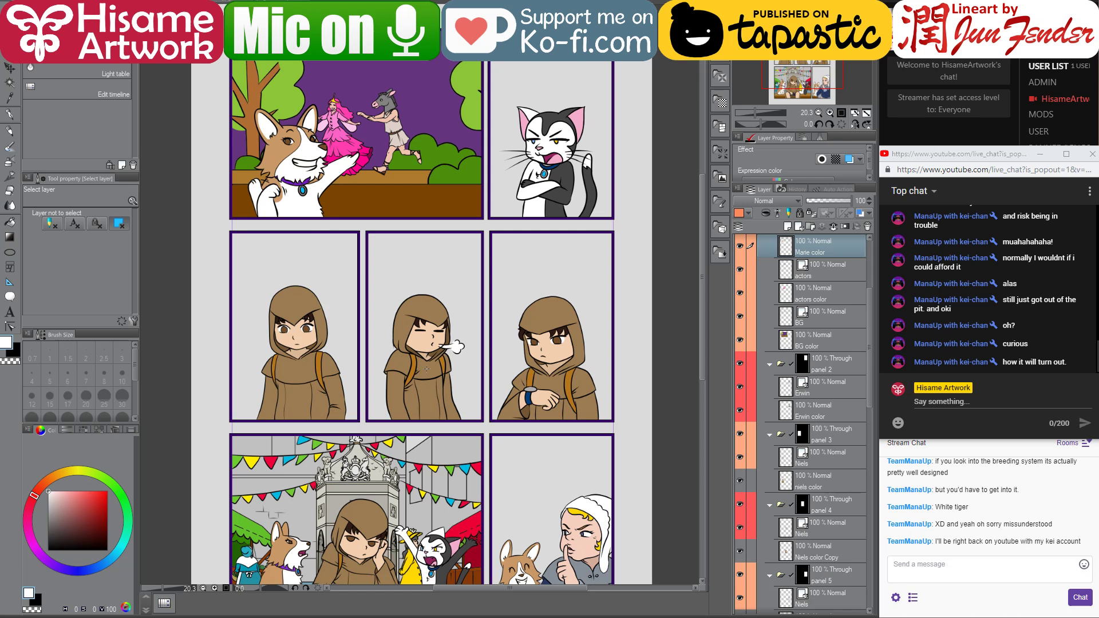
- Make panel 4's "Niels color Copy" layer active, review the whole page again, and inspect panel 4's hooded figure up close
left_click(756, 549)
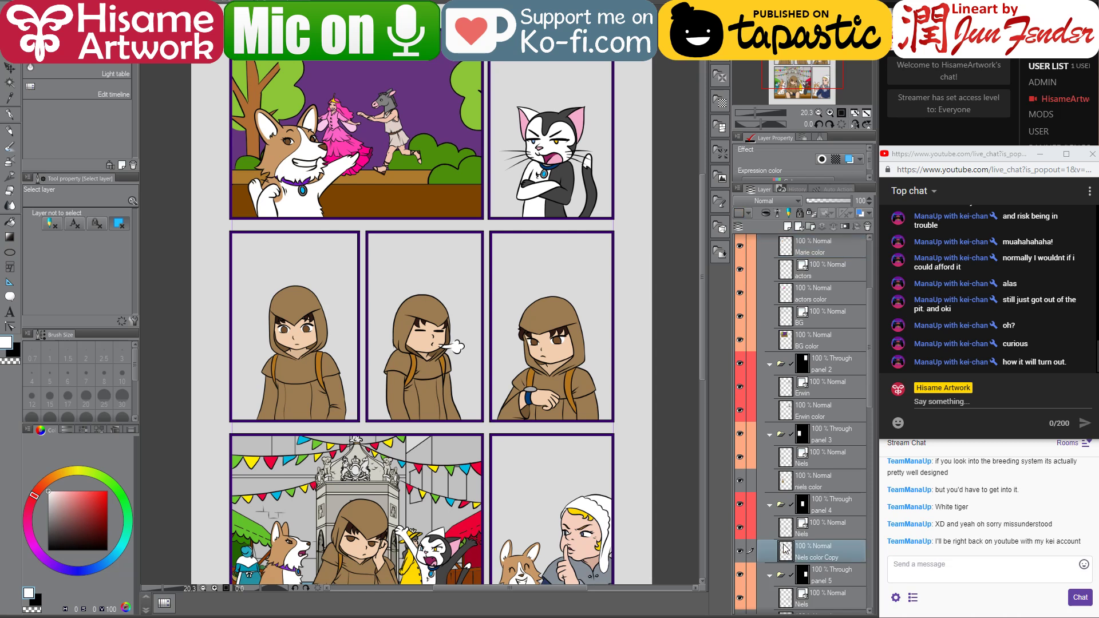
left_click_drag(566, 504, 584, 416)
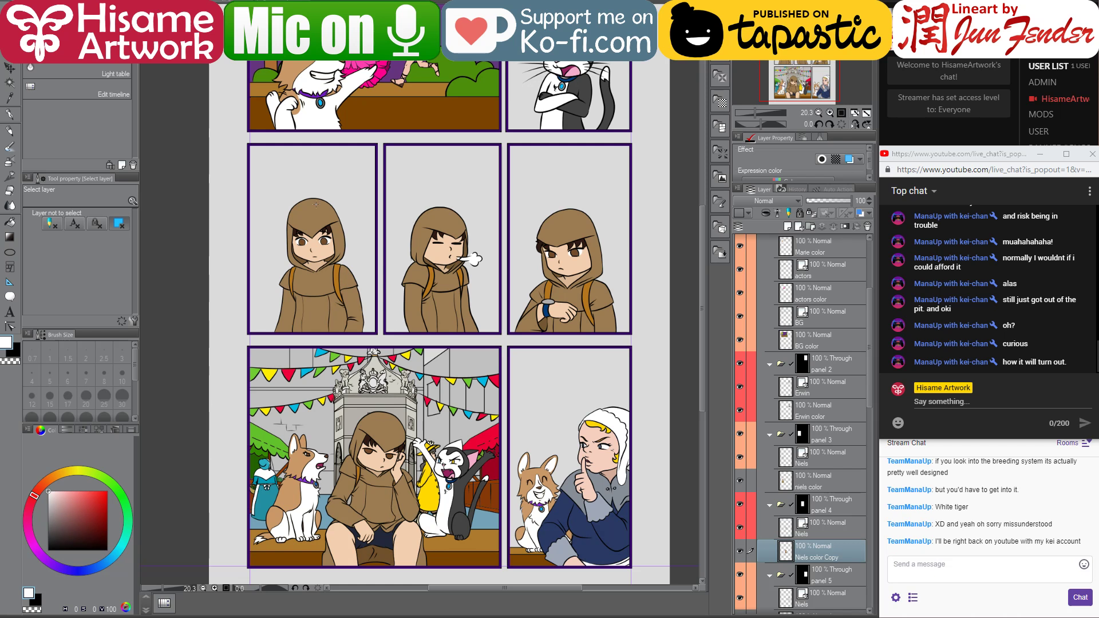
key("p")
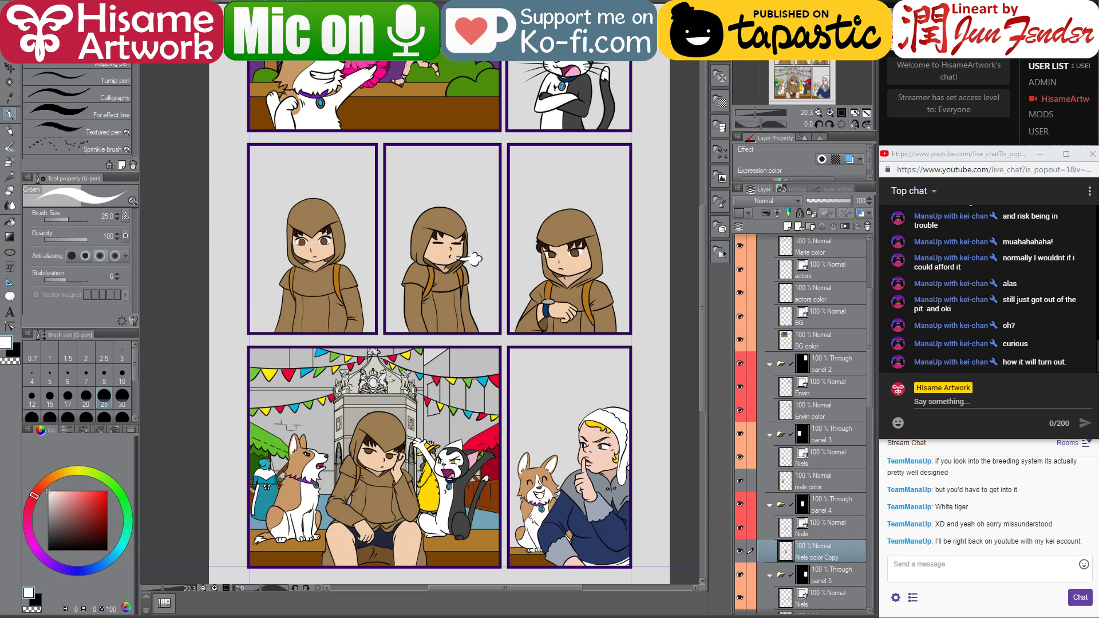
left_click_drag(316, 159, 330, 235)
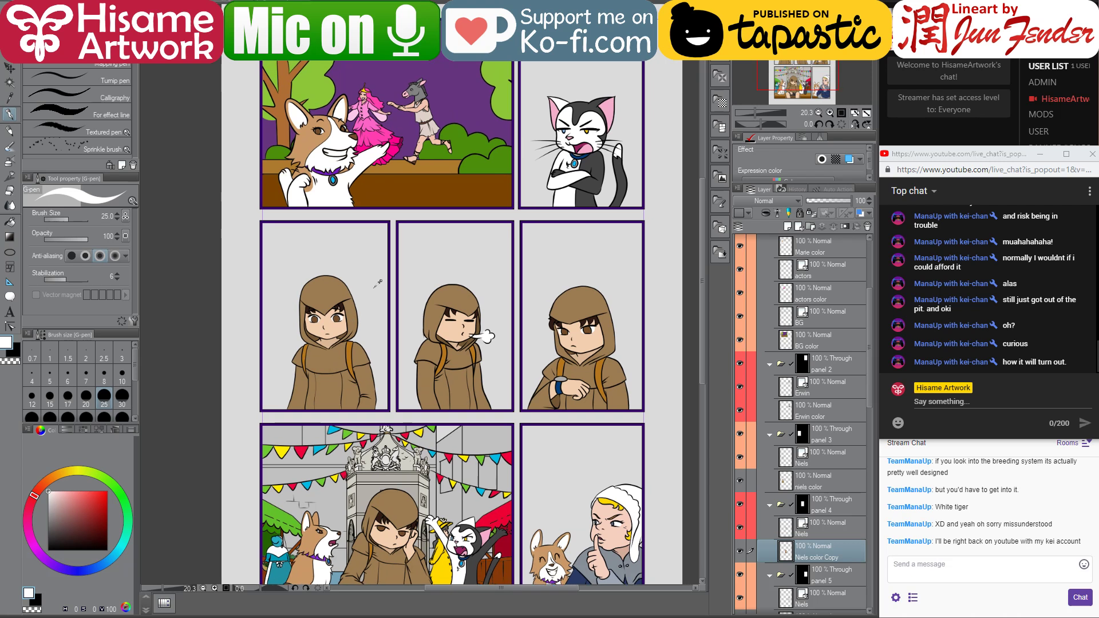
scroll(373, 304, "down", 1)
left_click_drag(433, 310, 438, 282)
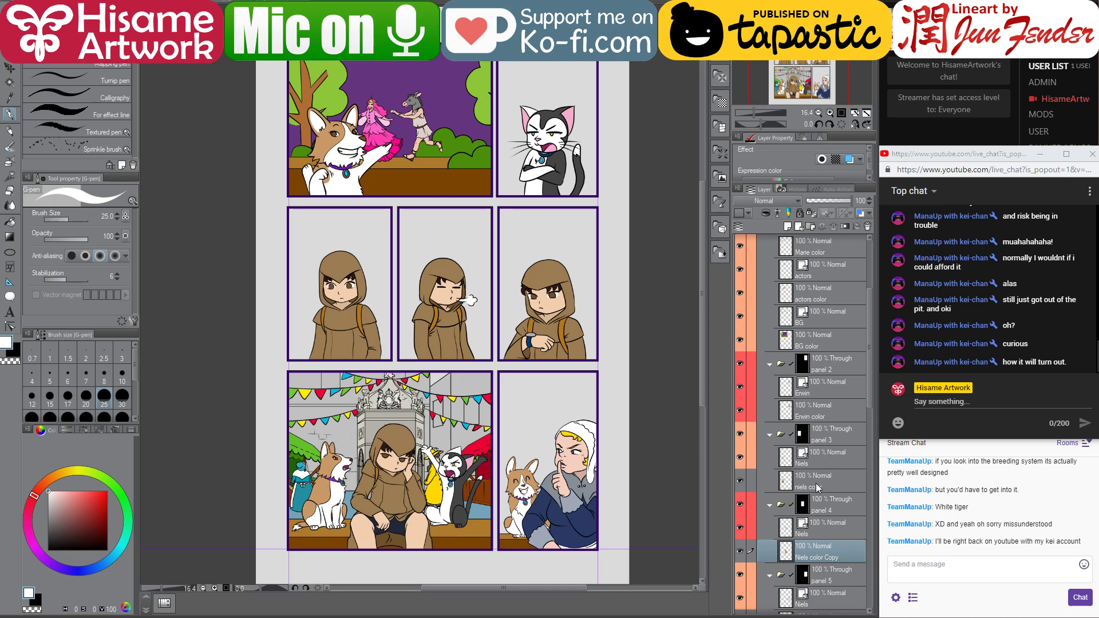
scroll(812, 479, "up", 1)
scroll(813, 478, "up", 4)
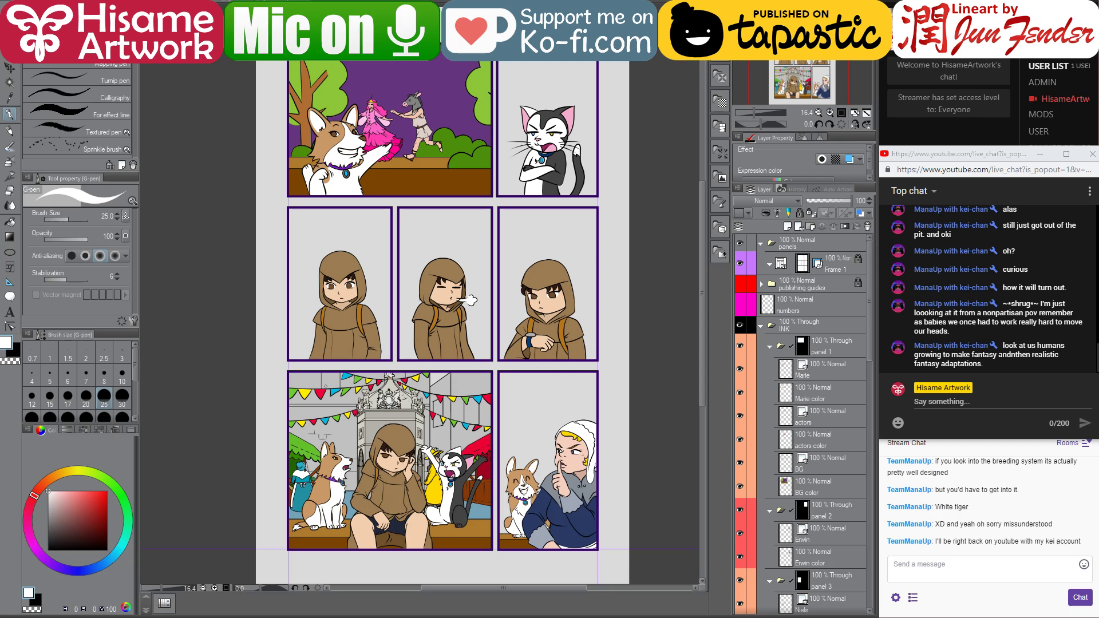
left_click_drag(451, 424, 450, 448)
key("o")
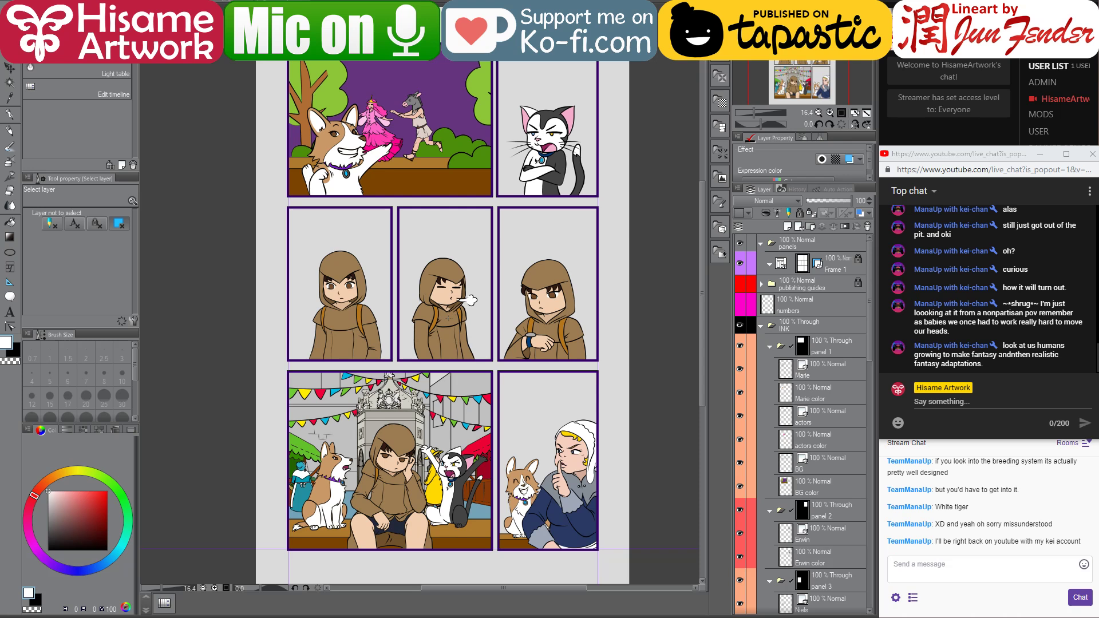
scroll(448, 317, "up", 3)
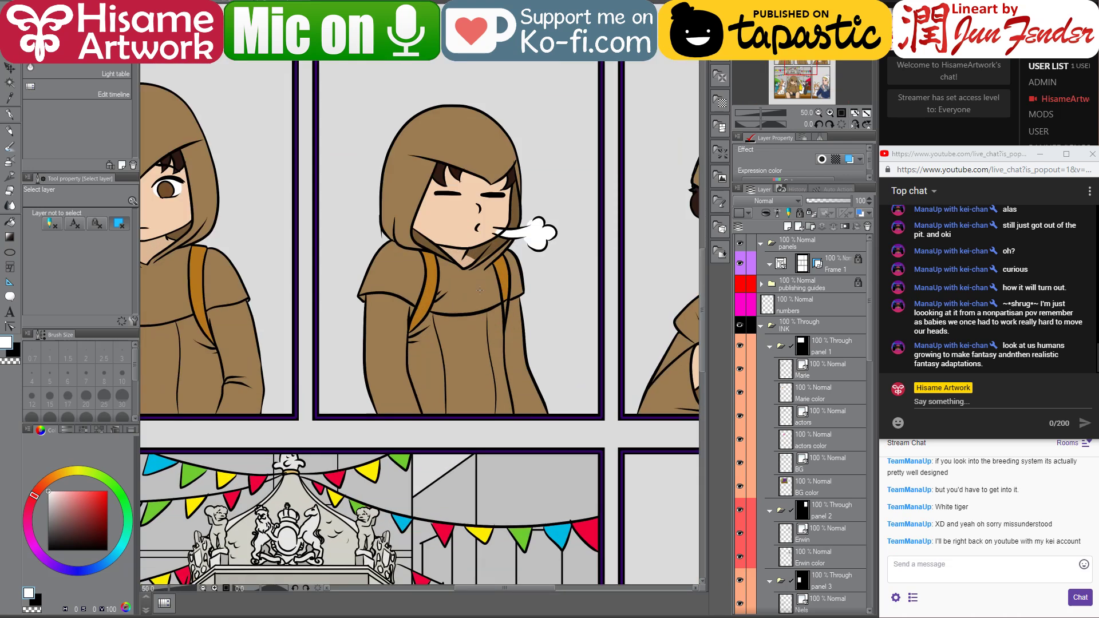
- On panel 4's "Niels" line layer, erase the cape hem line crossing the figure's narrow strap, and set the hard eraser to size 10
scroll(480, 291, "up", 5)
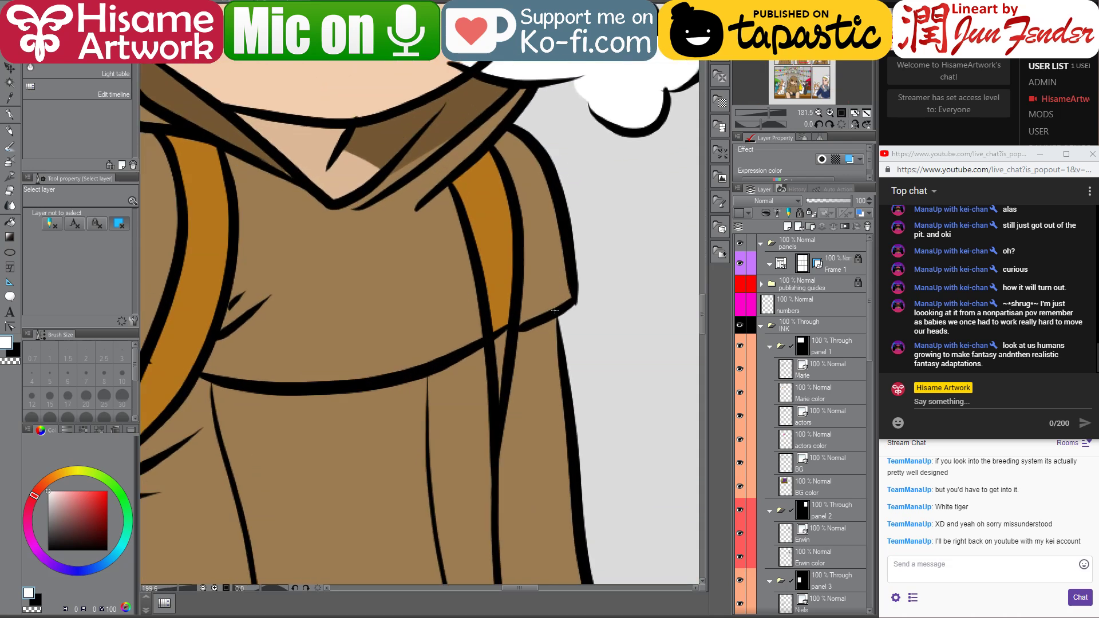
scroll(555, 310, "up", 1)
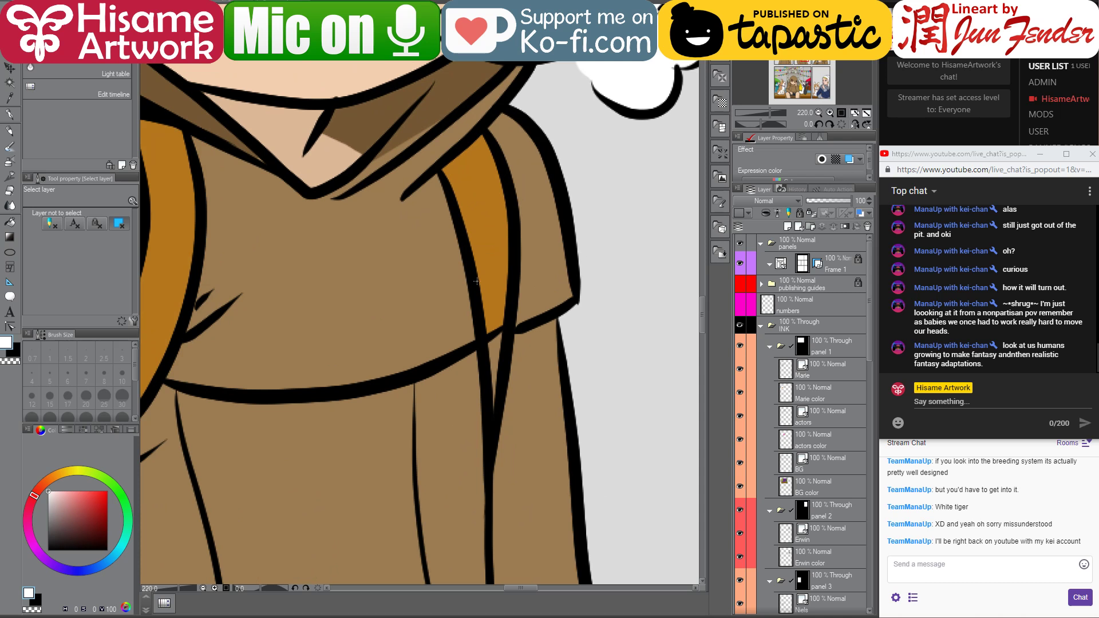
left_click(482, 331)
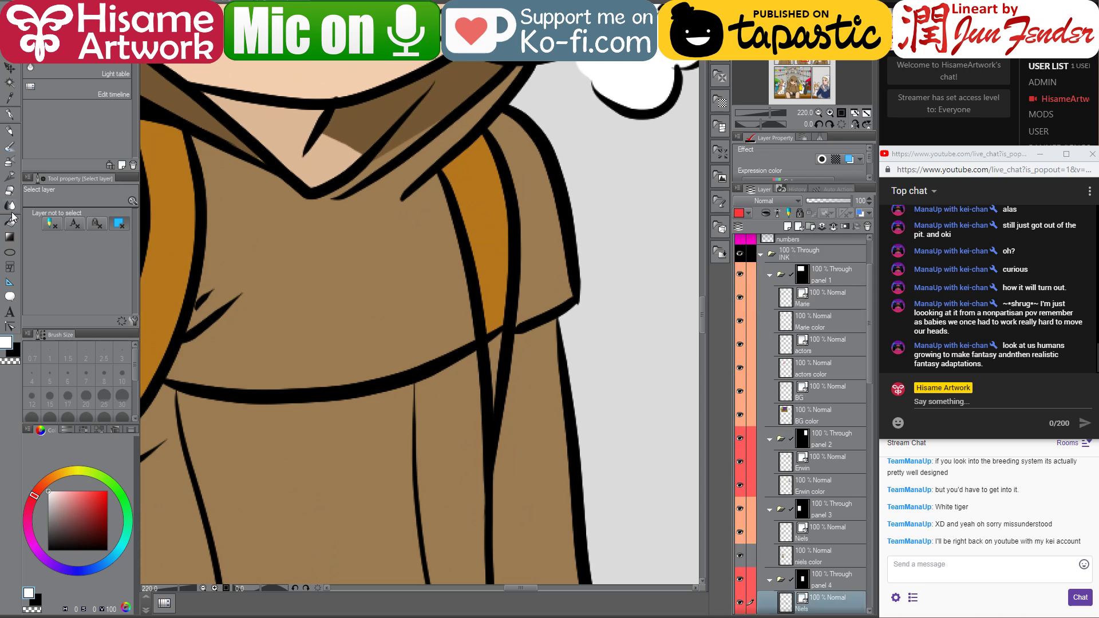
left_click(9, 192)
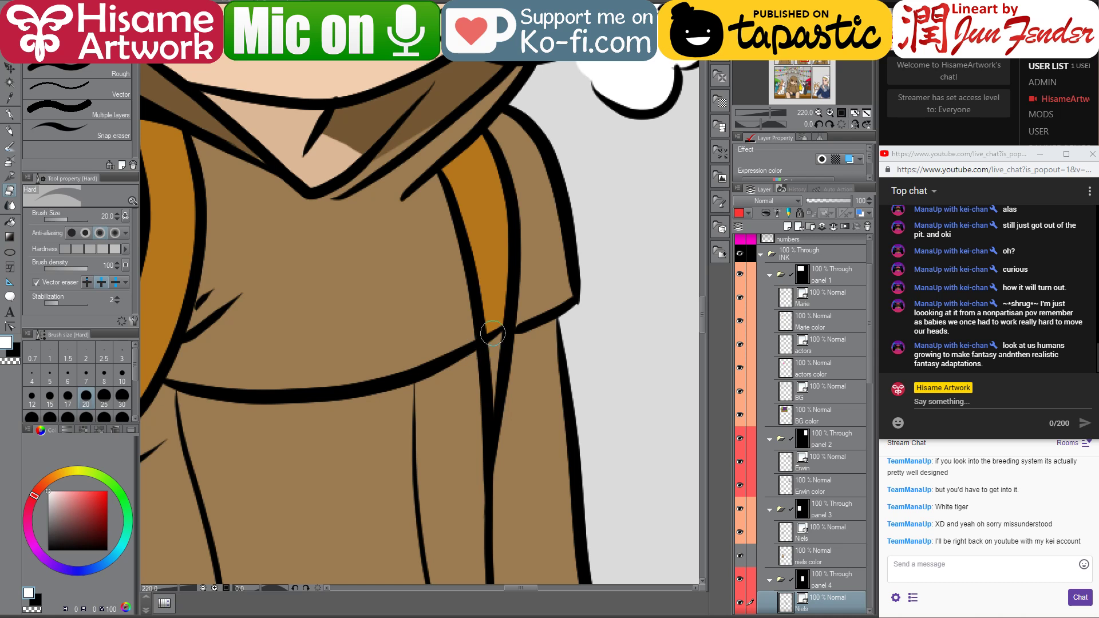
key("bracketleft")
key("bracketleft")
key("bracketleft")
key("bracketleft")
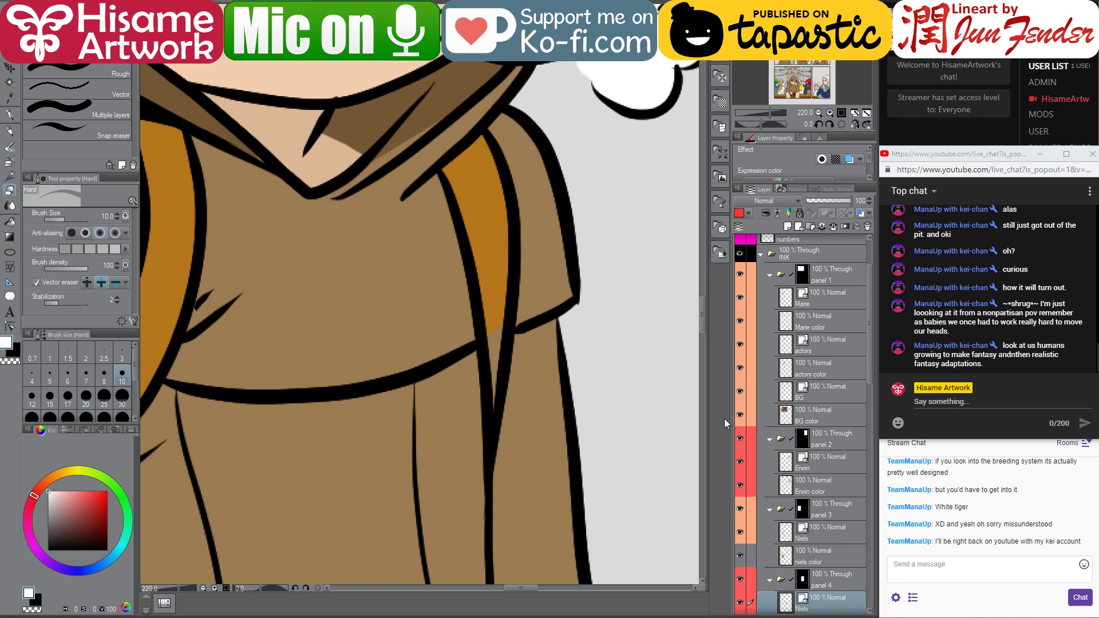
- On the "Niels color Copy" layer, extend the panel 4 strap's sampled orange down through the brown gap to the strap's lower tip
scroll(749, 485, "down", 3)
left_click(824, 522)
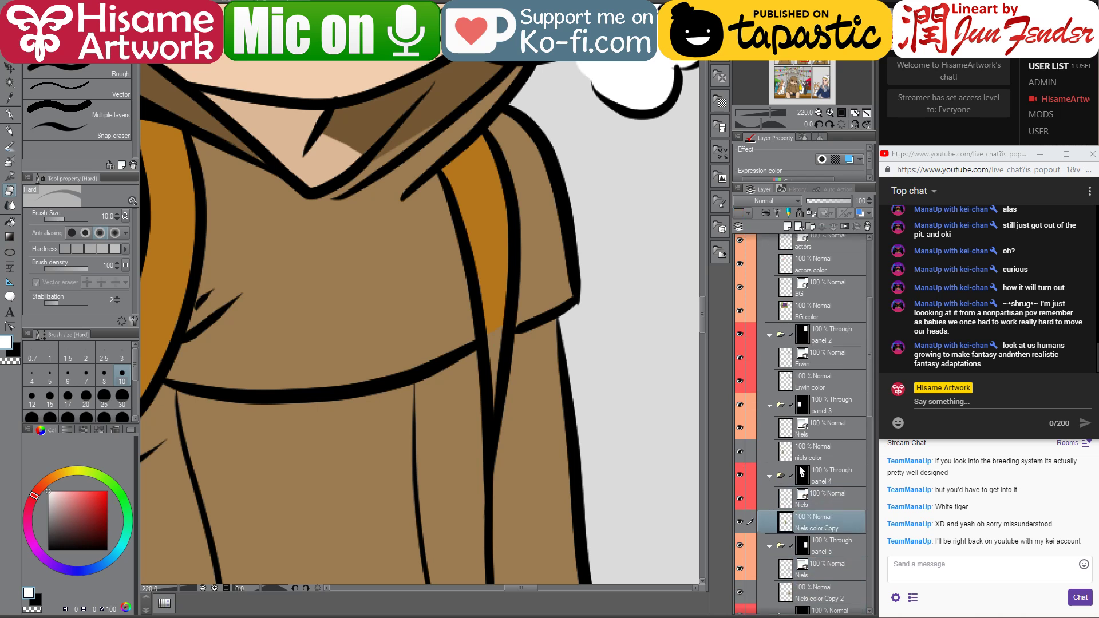
left_click(9, 114)
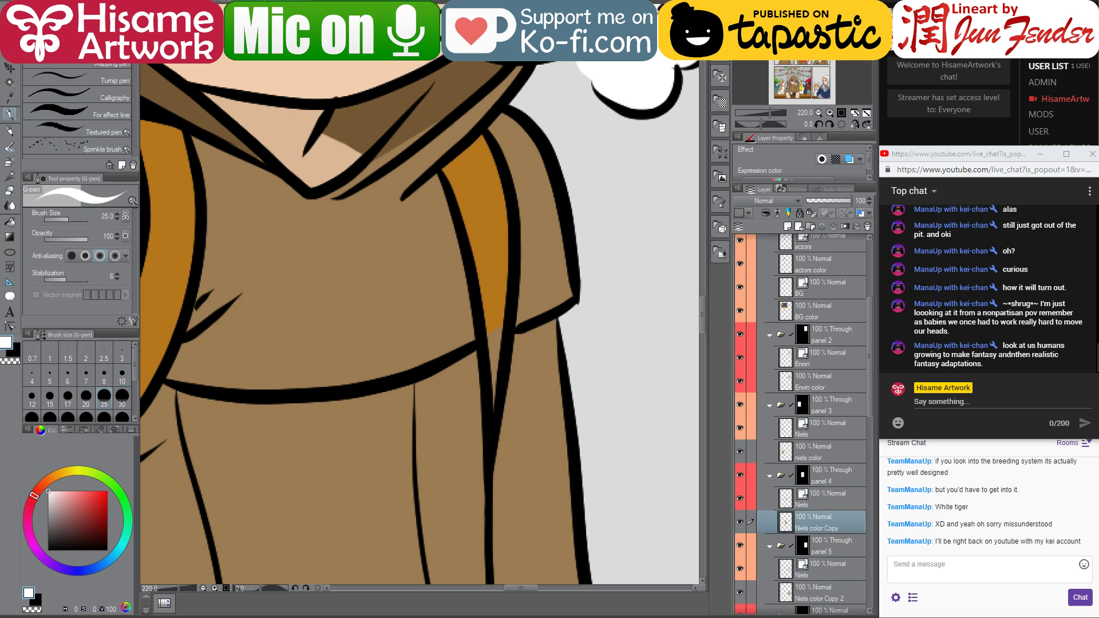
left_click(473, 271, "alt")
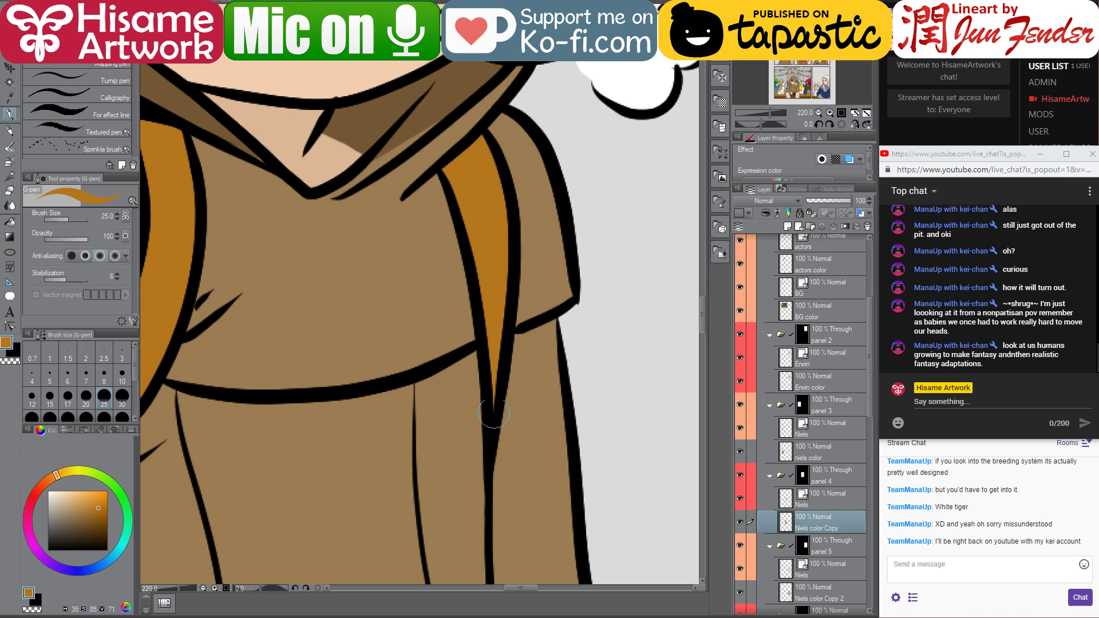
left_click_drag(487, 337, 489, 401)
scroll(457, 428, "down", 10)
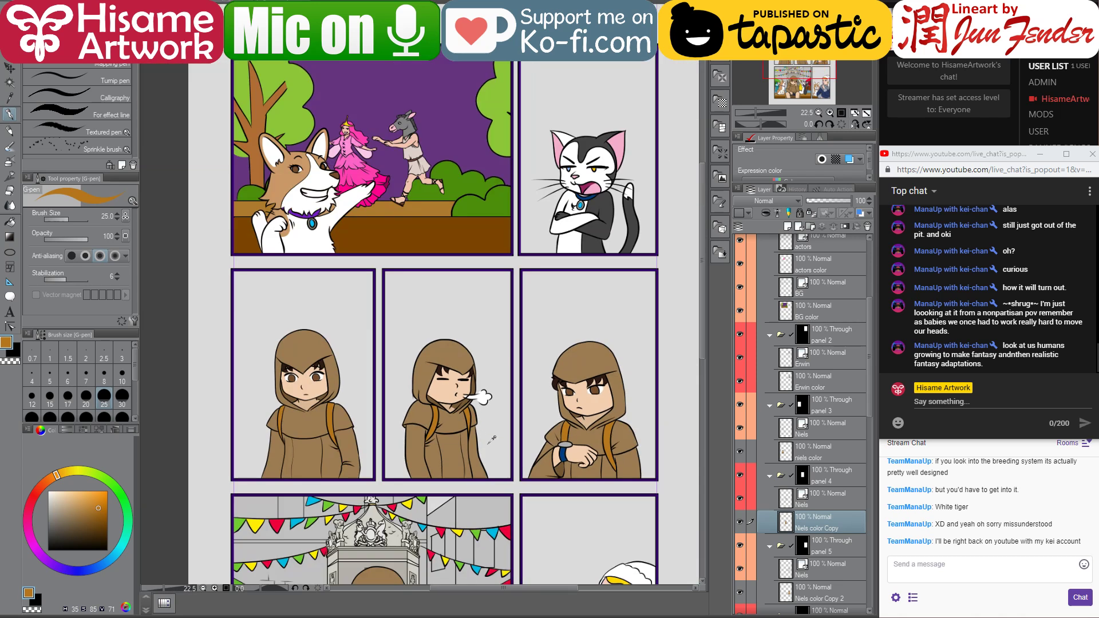
- On panel 4's "Niels" line layer, adjust control points to remove the stray line end where the hood meets the shoulder
scroll(370, 380, "up", 5)
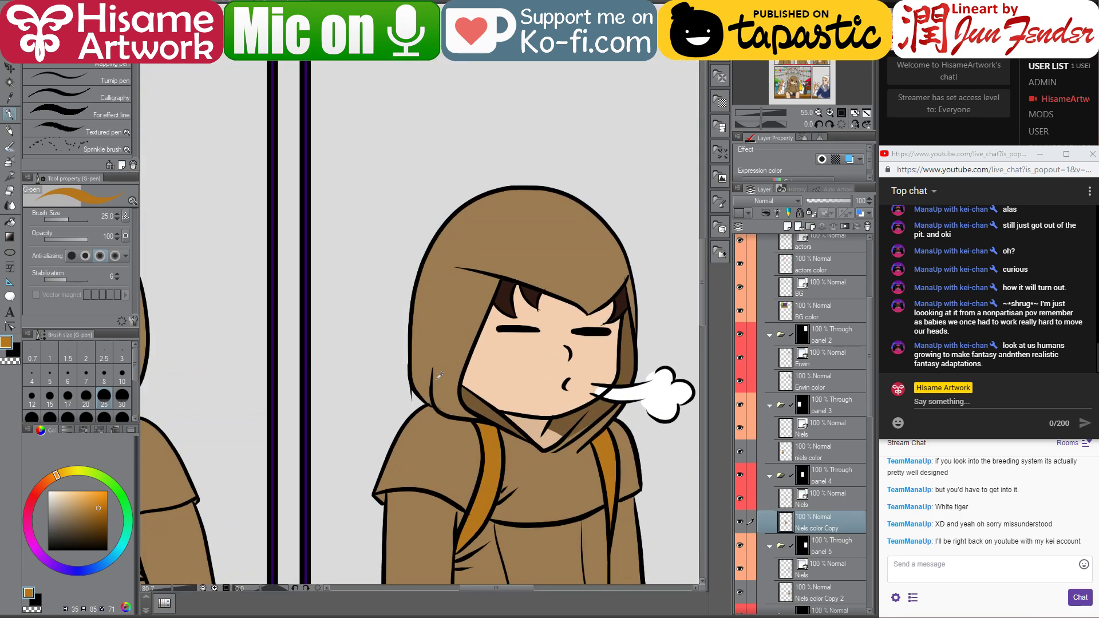
scroll(440, 375, "up", 4)
left_click(440, 375, "ctrl+shift")
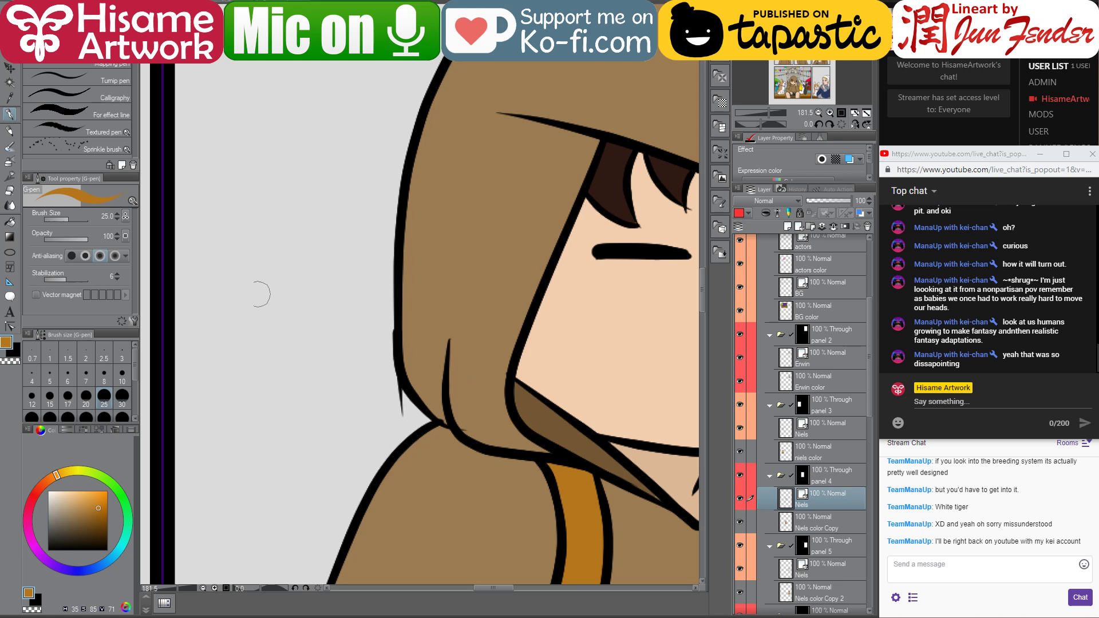
left_click(10, 326)
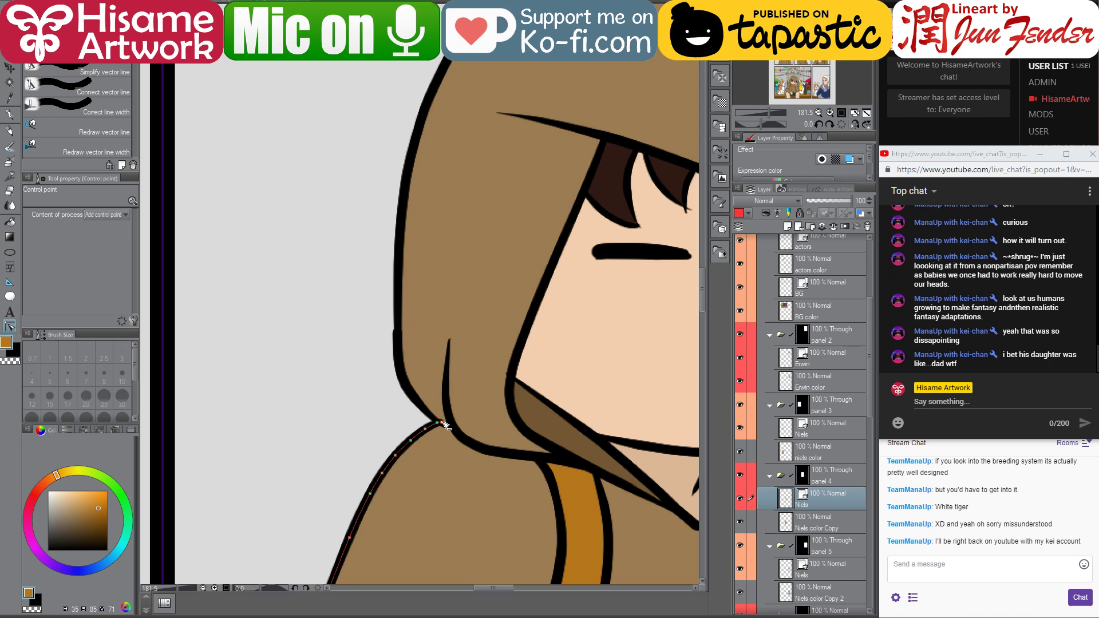
left_click(321, 398)
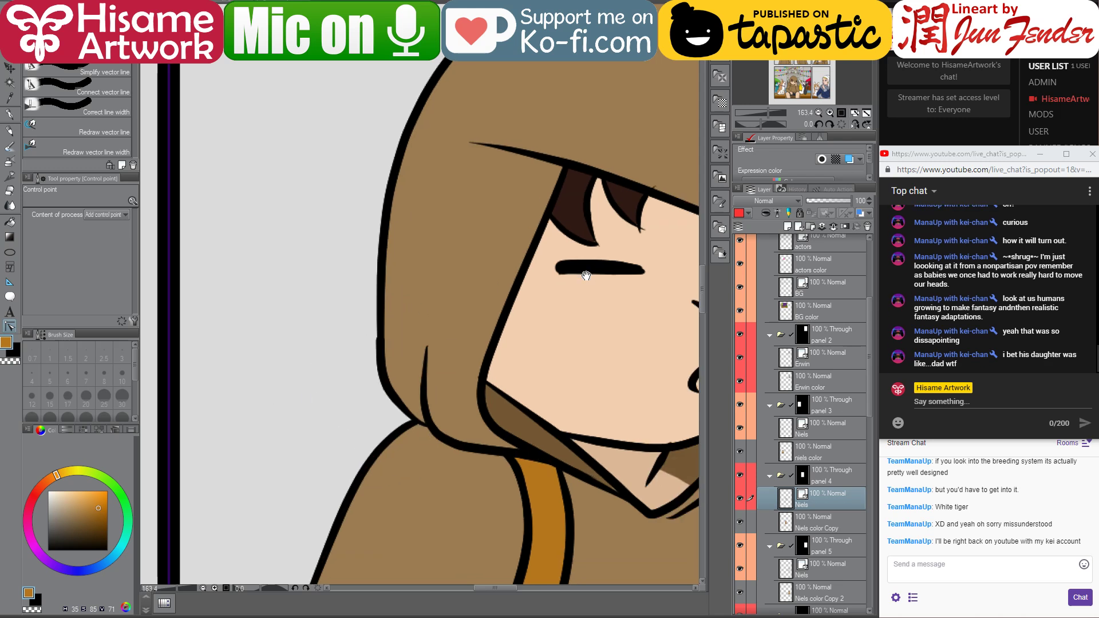
- Tidy the overshooting tips of the panel 4 figure's hair strands with control points, undoing the last adjustment
scroll(279, 386, "down", 1)
scroll(532, 329, "up", 4)
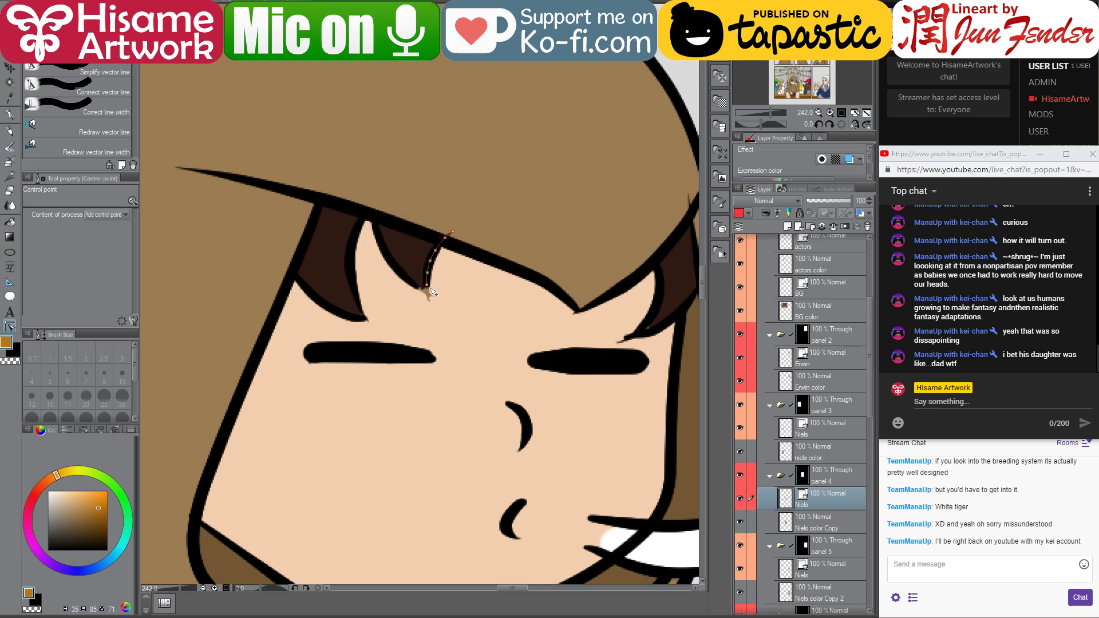
left_click_drag(427, 288, 428, 295)
mouse_move(581, 332)
left_mouse_down()
mouse_move(499, 320)
mouse_move(542, 327)
left_mouse_up()
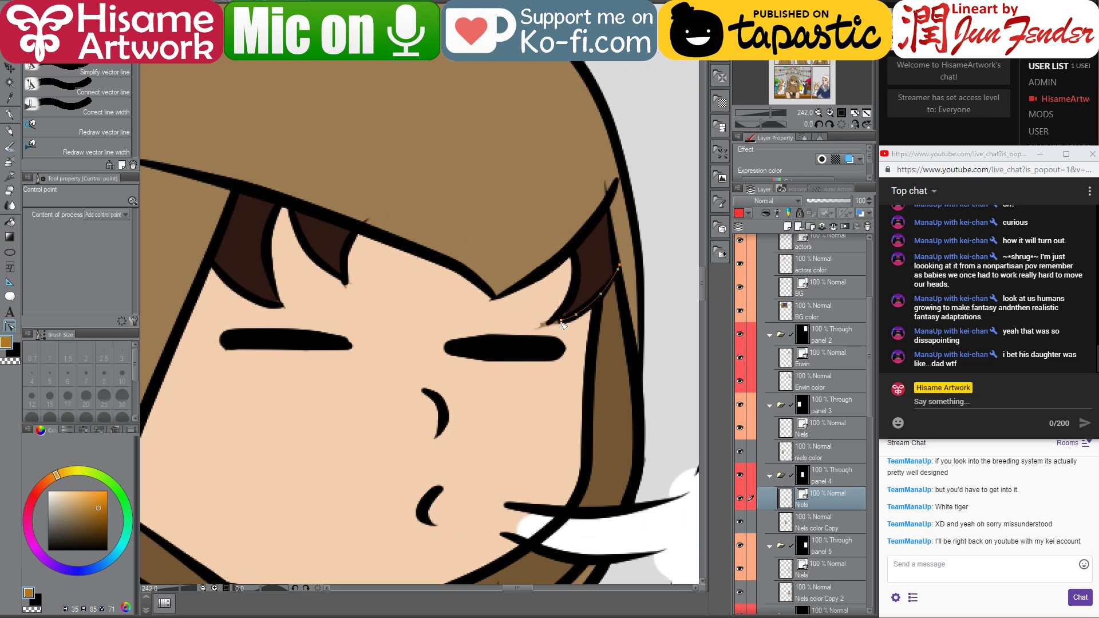
key("ctrl+z")
- On the "Niels color Copy" layer, cover the stray hair color beside the panel 4 strand tip with the sampled skin tone
left_click(824, 520)
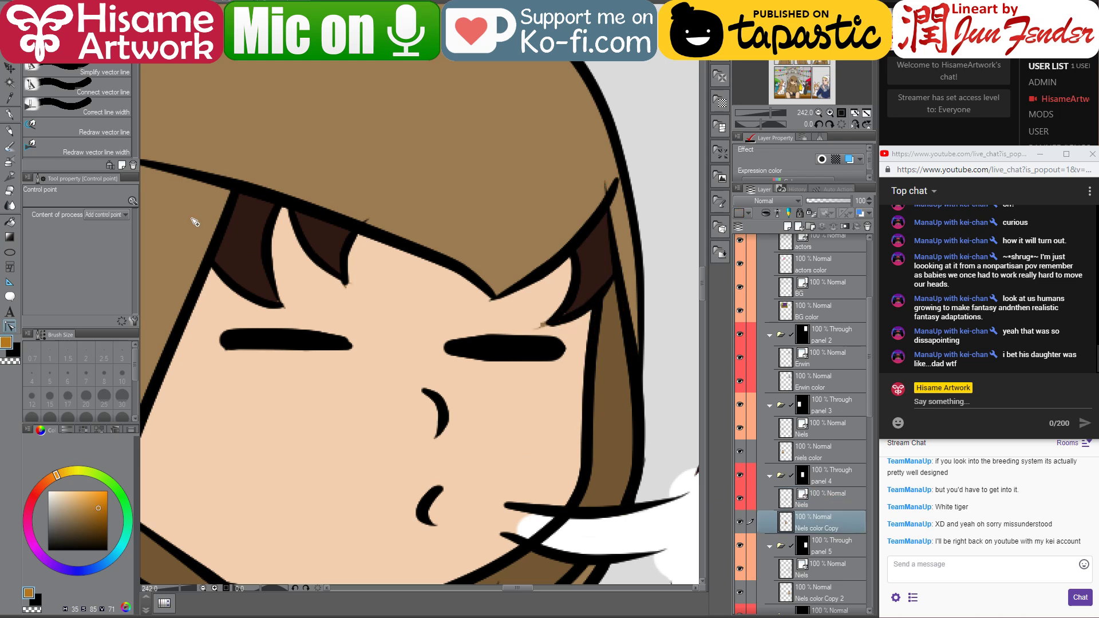
left_click(9, 114)
left_click(532, 320, "alt")
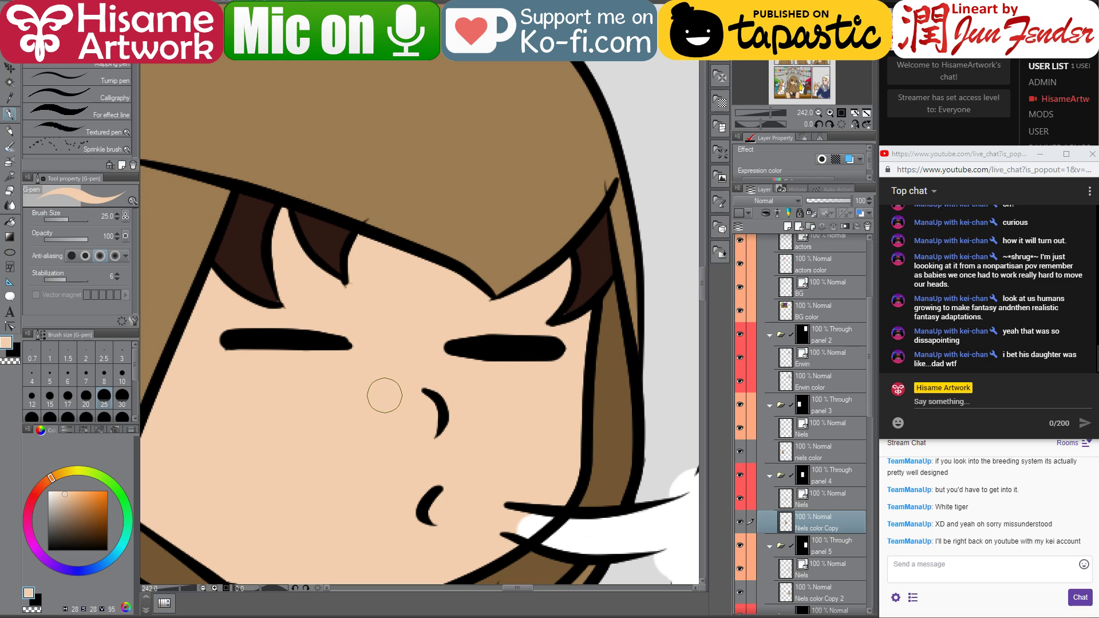
scroll(472, 452, "down", 1)
scroll(474, 445, "down", 4)
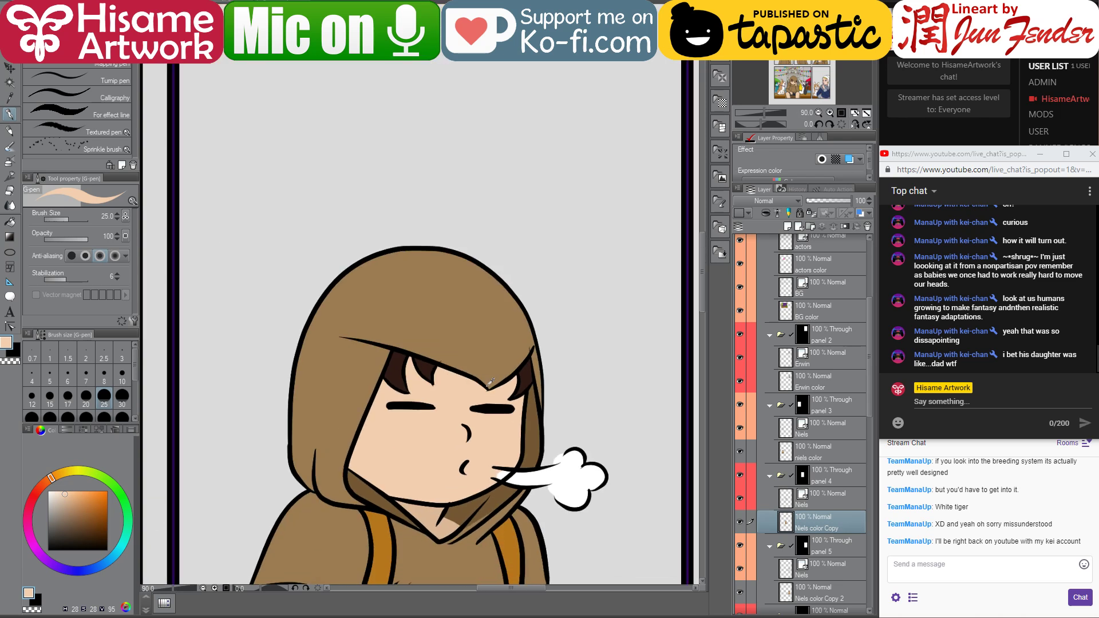
- On panel 4's "Niels" line layer, tuck the protruding end of the hood's inner line under the hood rim with control points
scroll(506, 354, "up", 4)
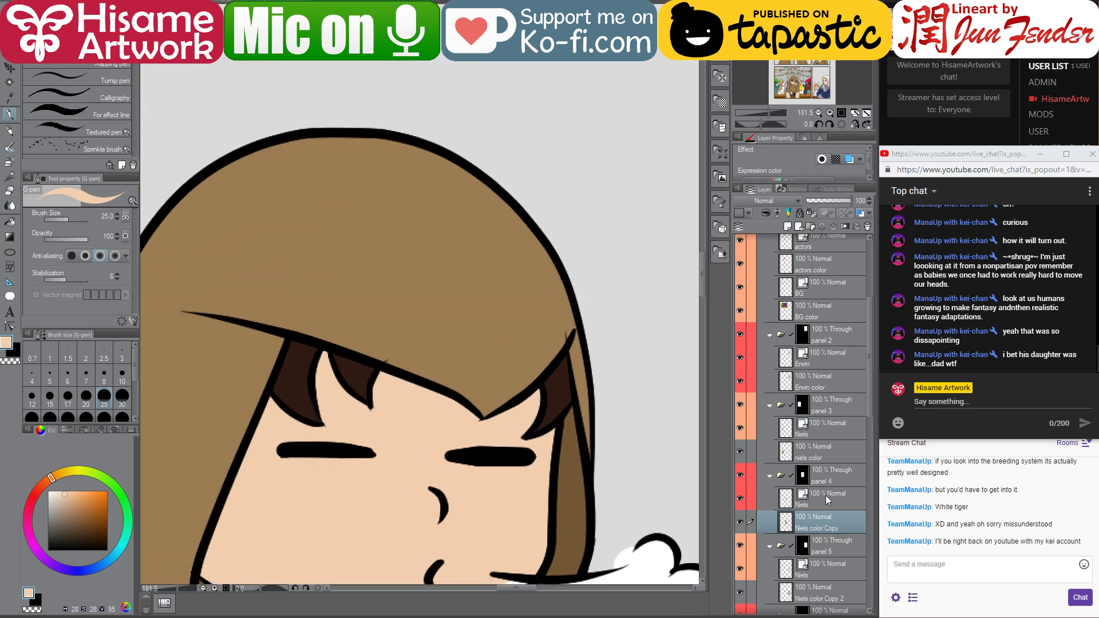
left_click(829, 500)
left_click(10, 325)
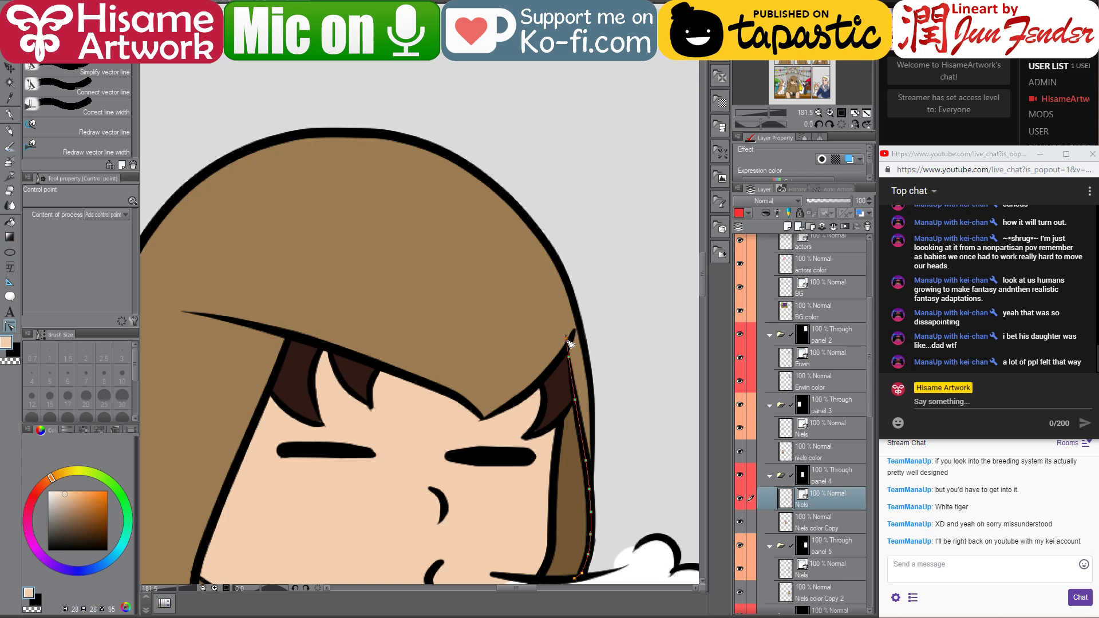
scroll(438, 458, "down", 4)
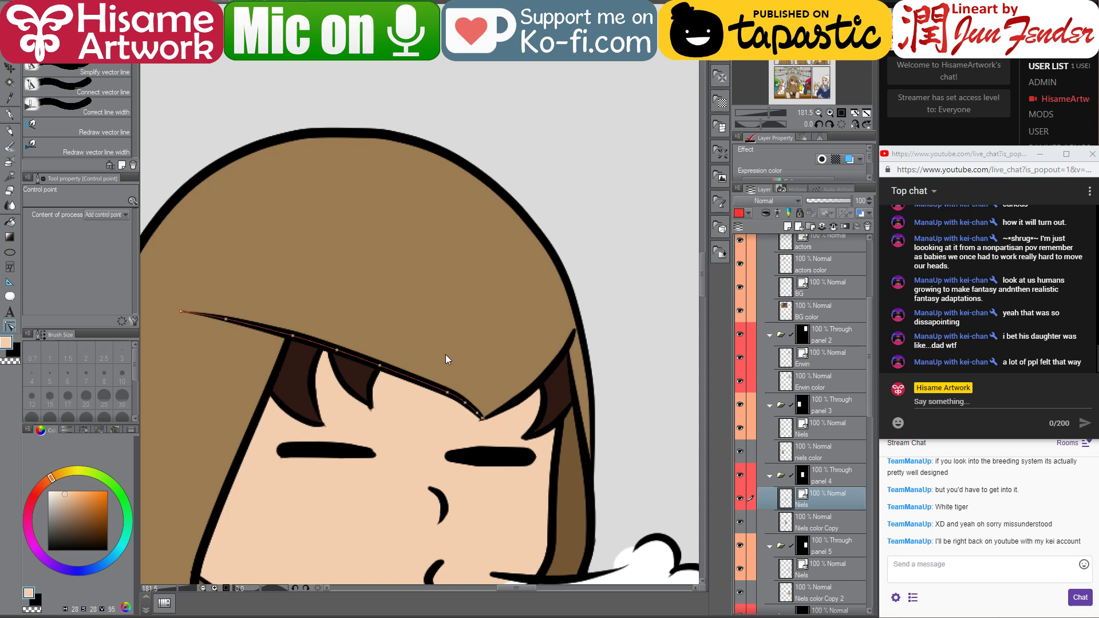
scroll(477, 467, "down", 3)
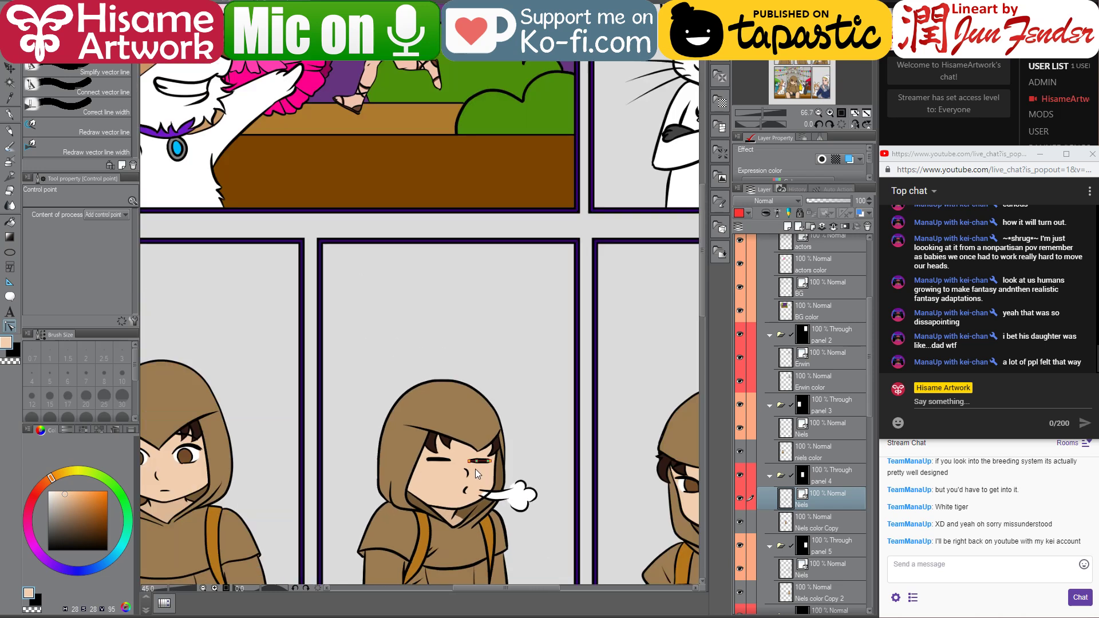
- Make panel 3's "Niels" line layer active and tidy the end points of the figure's iris outline
left_click_drag(477, 499, 480, 423)
scroll(300, 324, "up", 7)
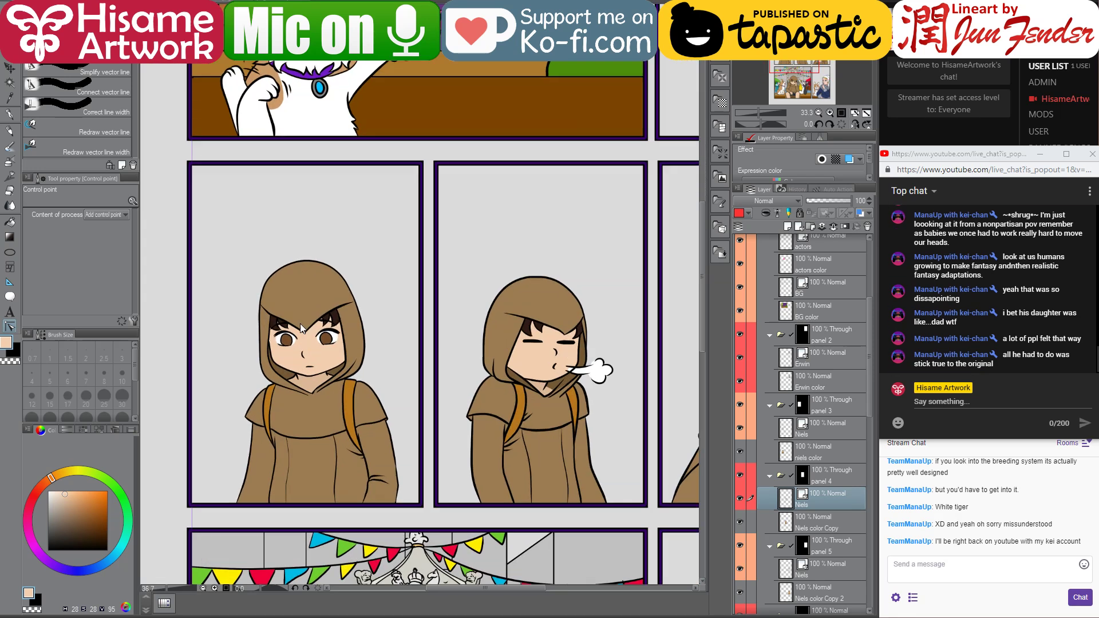
scroll(294, 338, "up", 1)
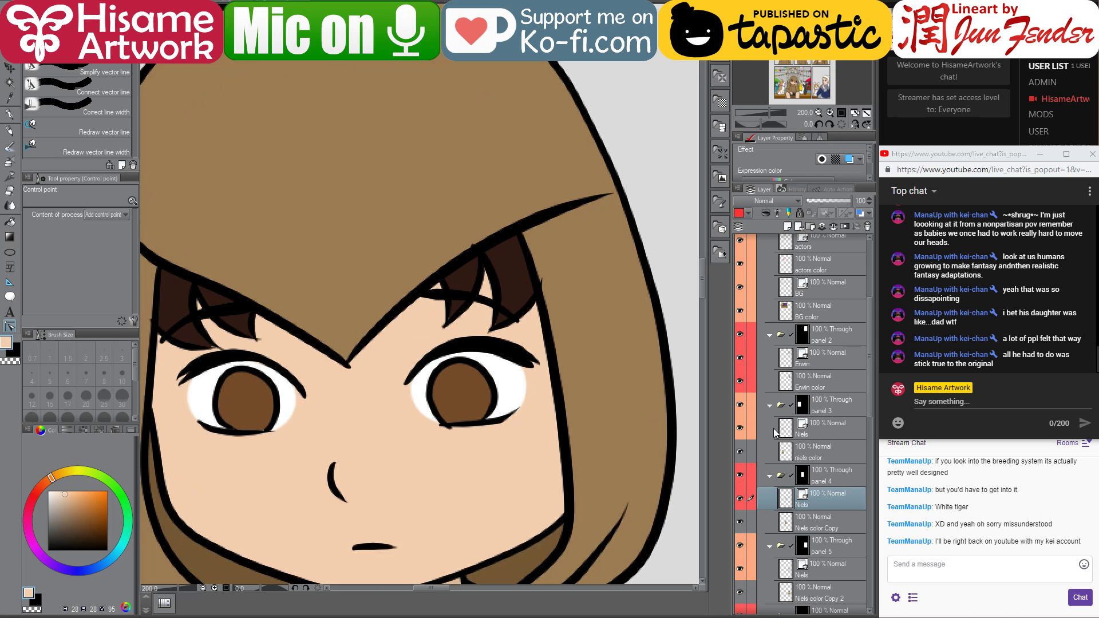
left_click(800, 455)
left_click(783, 431)
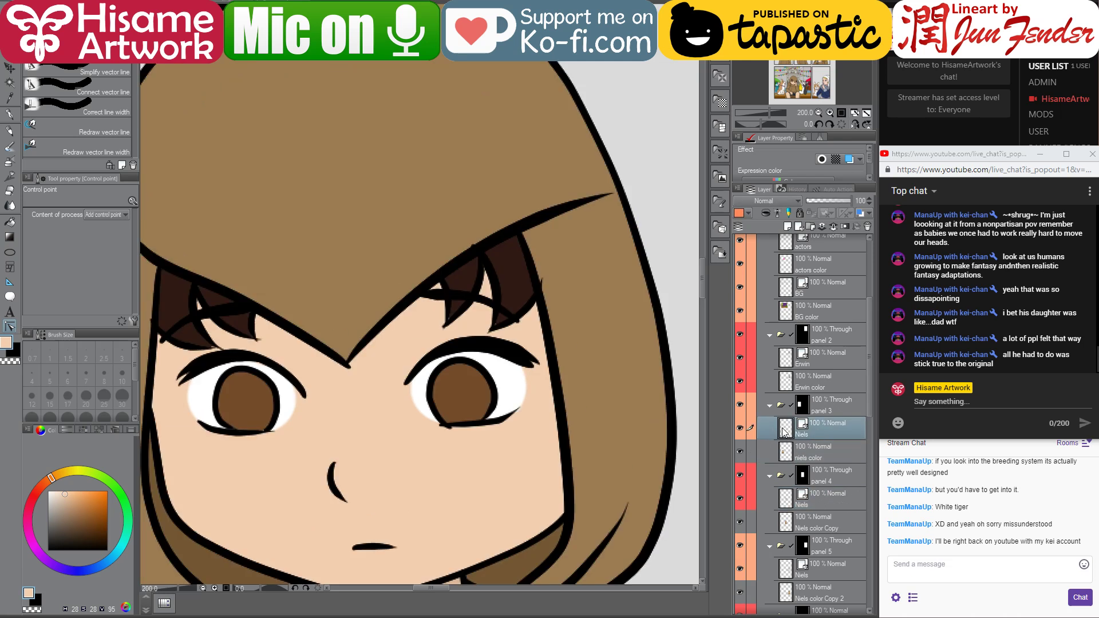
left_click_drag(455, 409, 511, 432)
left_click(524, 441)
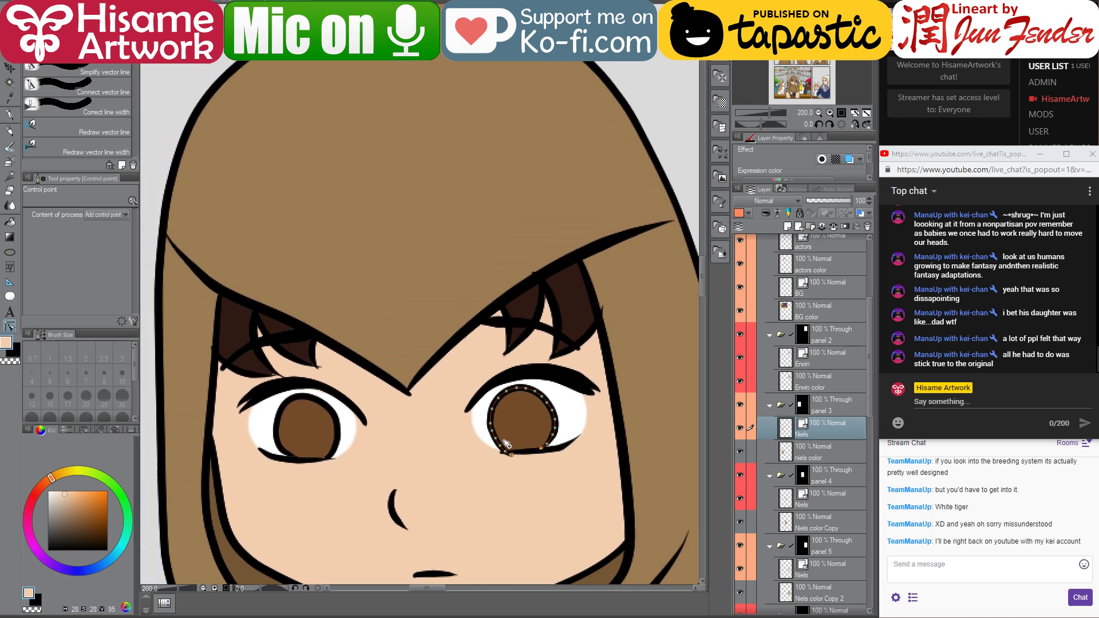
left_click(395, 504)
scroll(411, 465, "up", 1)
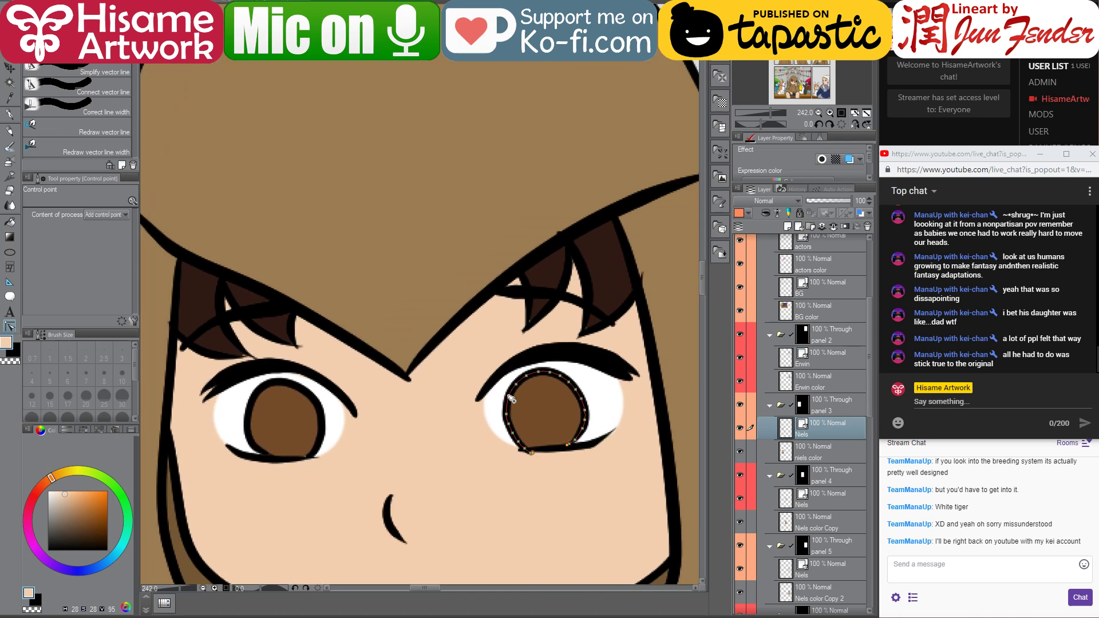
- Clean up the overshooting ends of panel 3's hair strands and the hood's inner edge line with control points
left_click(248, 353)
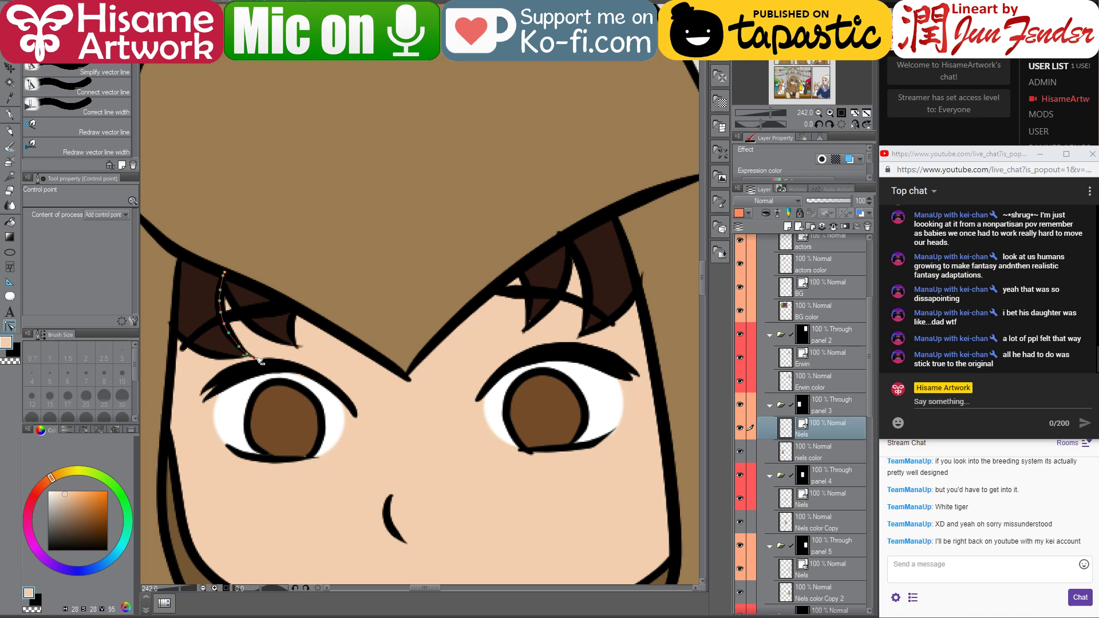
left_click(303, 345)
left_click(524, 333)
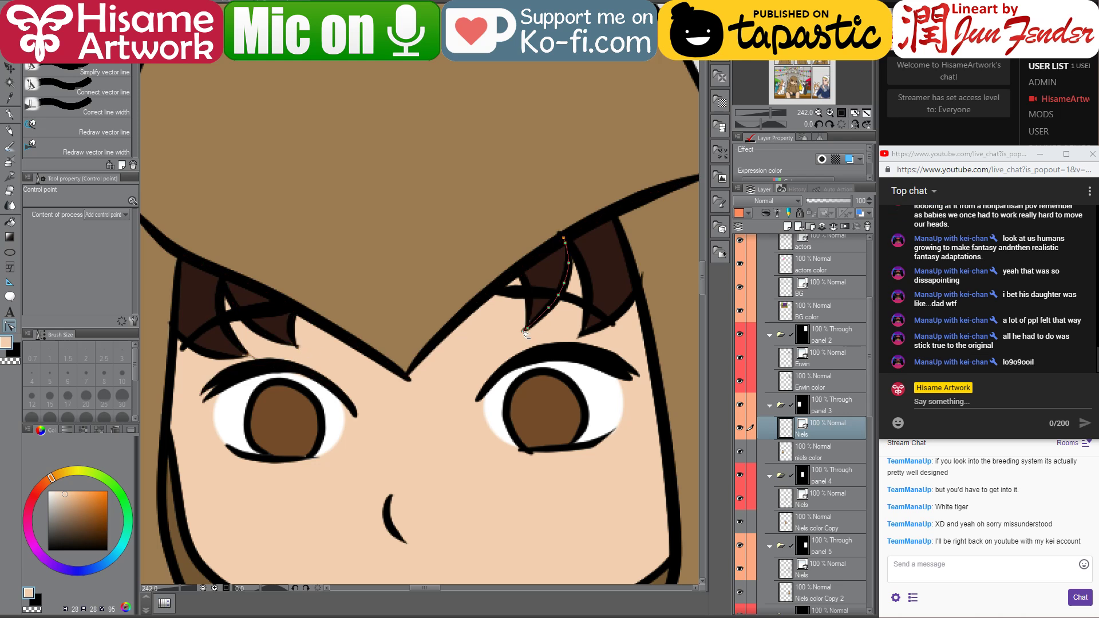
left_click(578, 337)
left_click_drag(558, 234, 643, 275)
left_click_drag(639, 285, 558, 234)
left_click(295, 345)
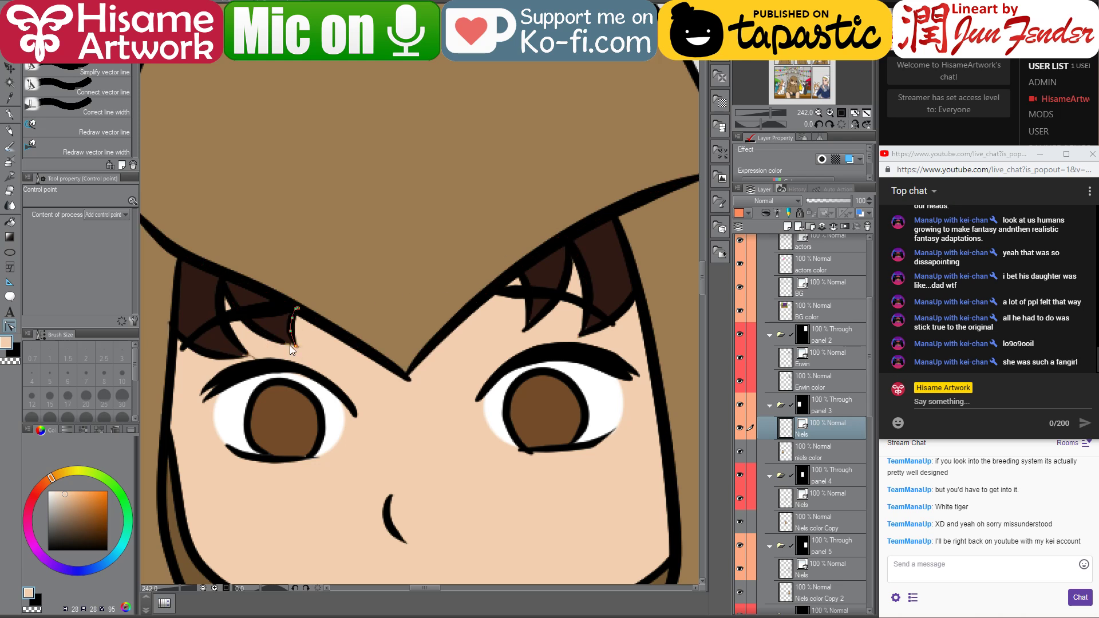
left_click_drag(277, 348, 329, 349)
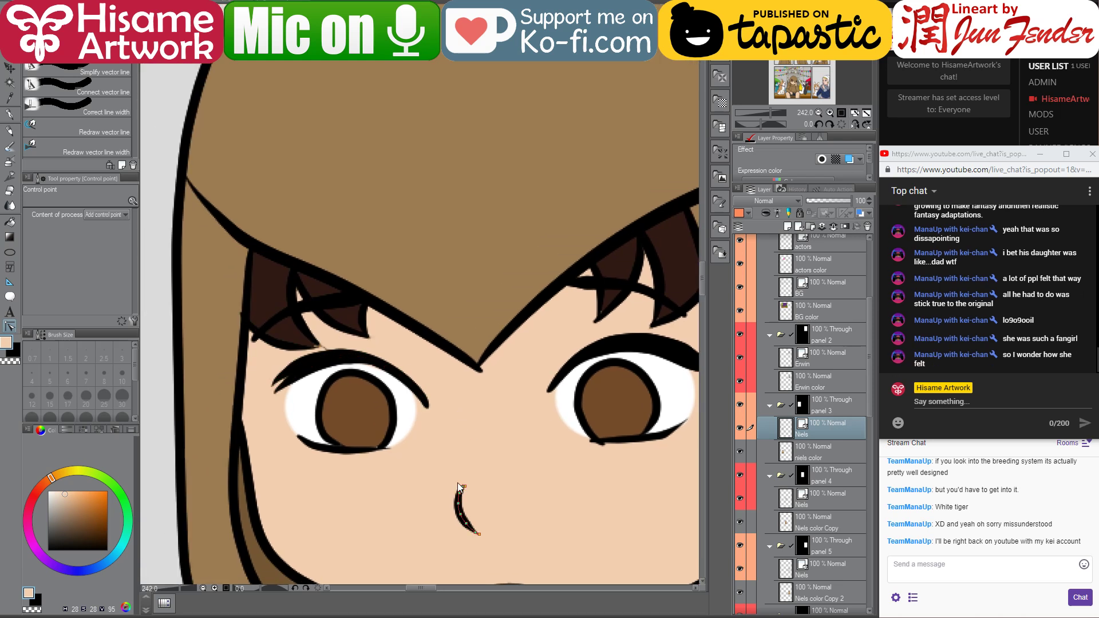
- Adjust the control points of the lower eyelid line beneath the iris on panel 3's figure
left_click(605, 423)
left_click_drag(606, 424, 544, 466)
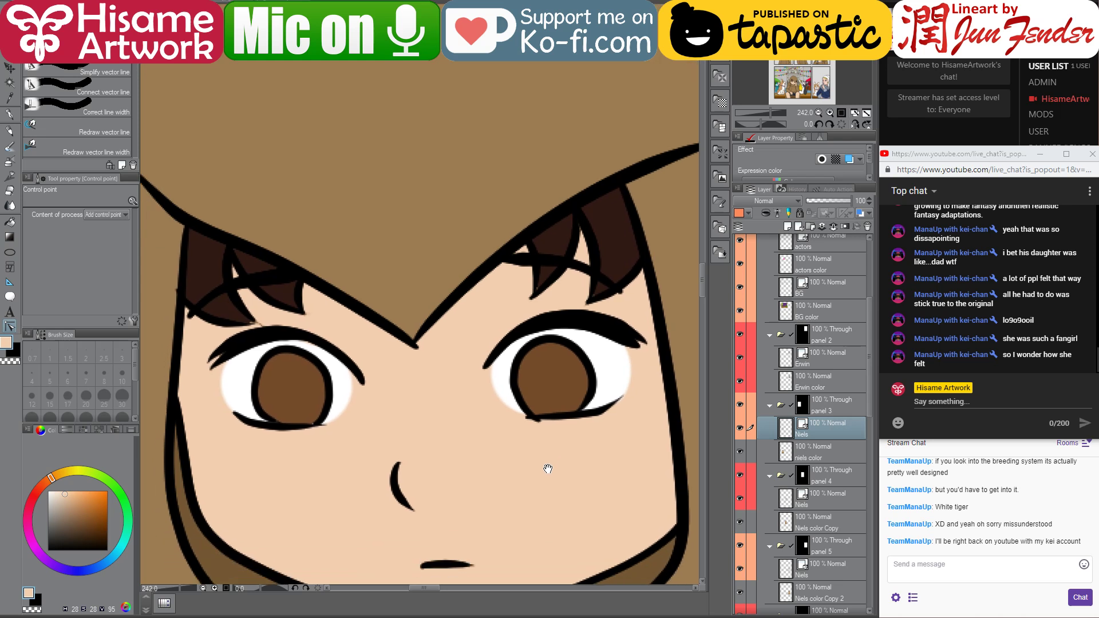
left_click(545, 424)
scroll(497, 443, "down", 2)
scroll(497, 443, "down", 1)
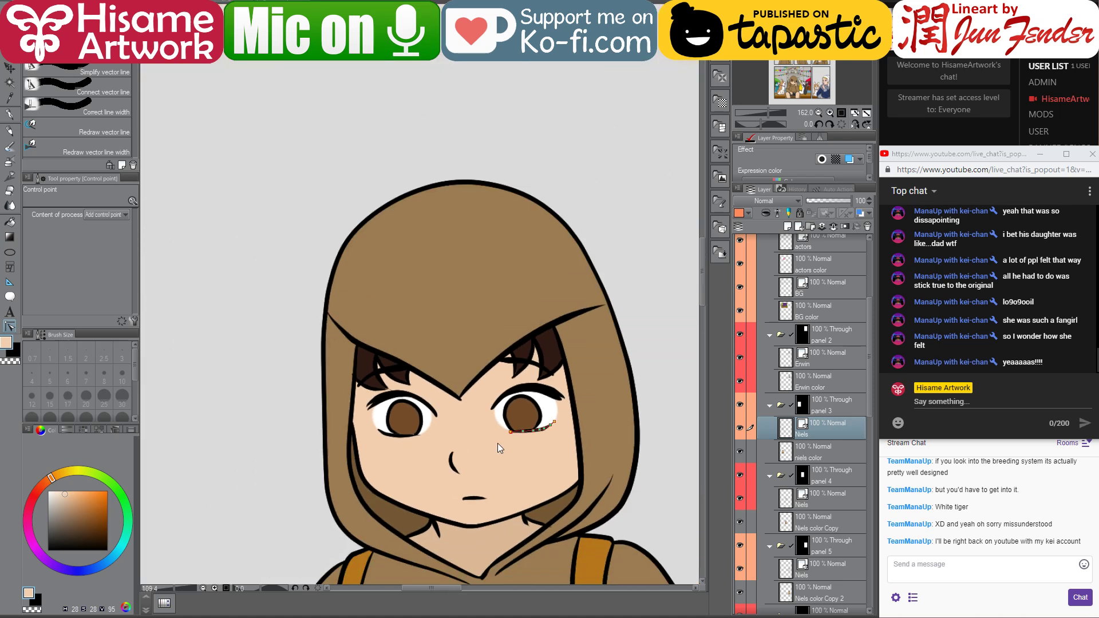
scroll(530, 398, "down", 1)
- Shorten the overshooting upper end of panel 3's arm outline where it meets the shoulder cape's hem, using its control point
left_click_drag(530, 397, 509, 289)
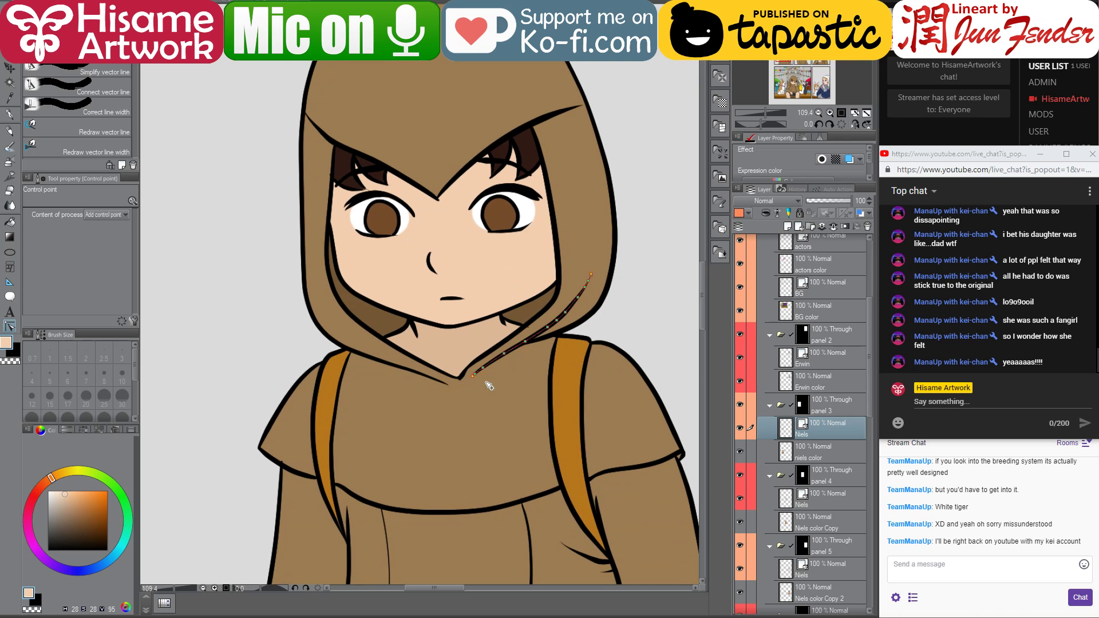
scroll(259, 512, "up", 3)
scroll(321, 475, "up", 1)
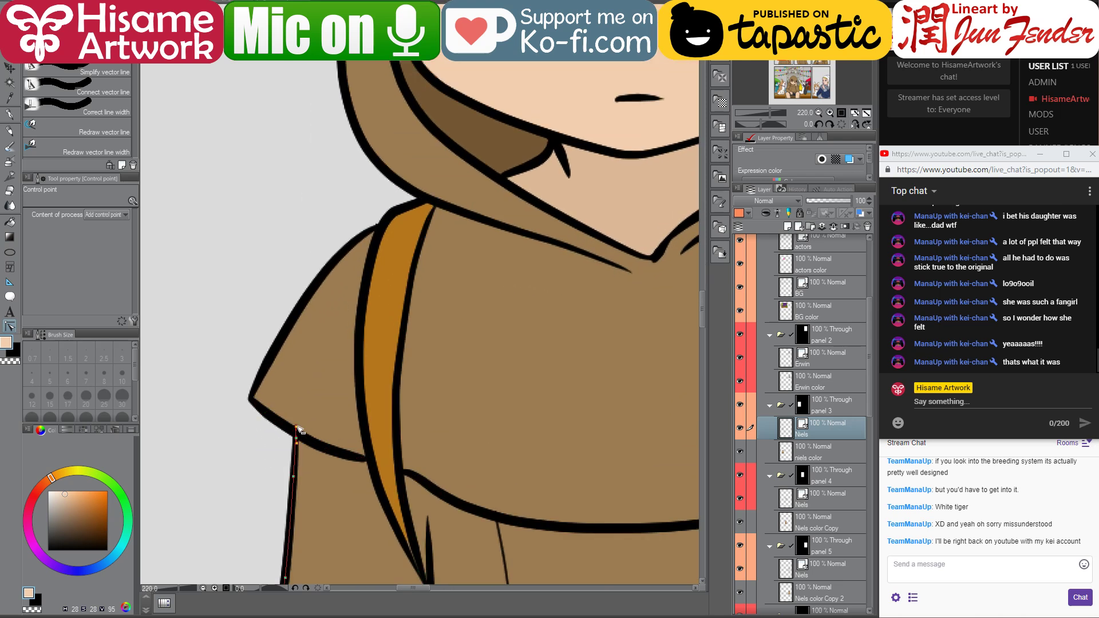
left_click_drag(298, 427, 297, 438)
scroll(276, 447, "down", 5)
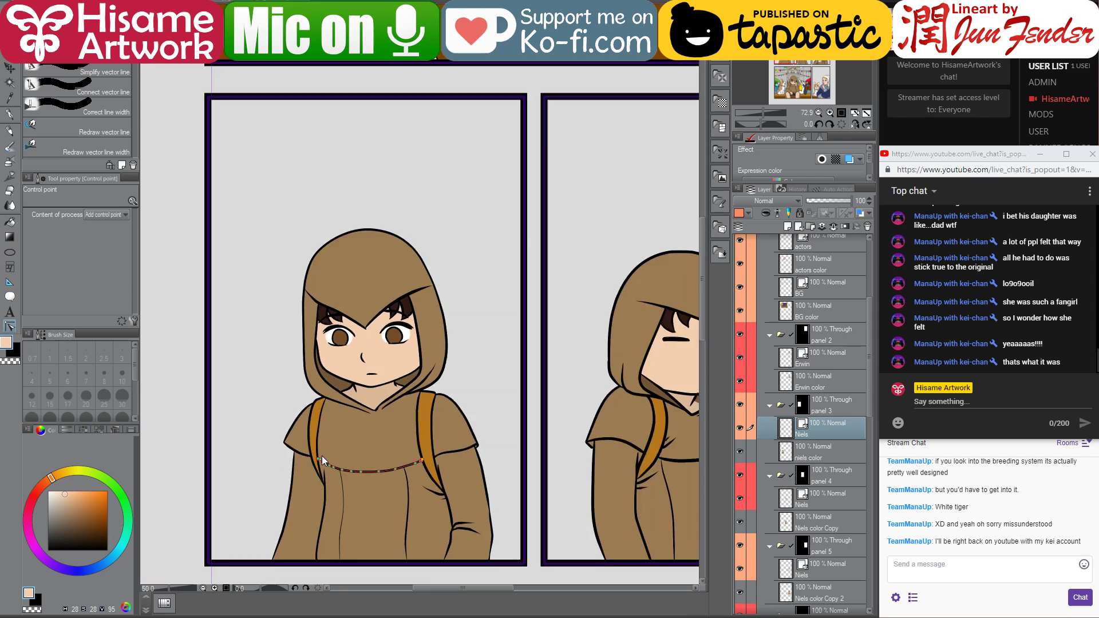
scroll(322, 455, "down", 3)
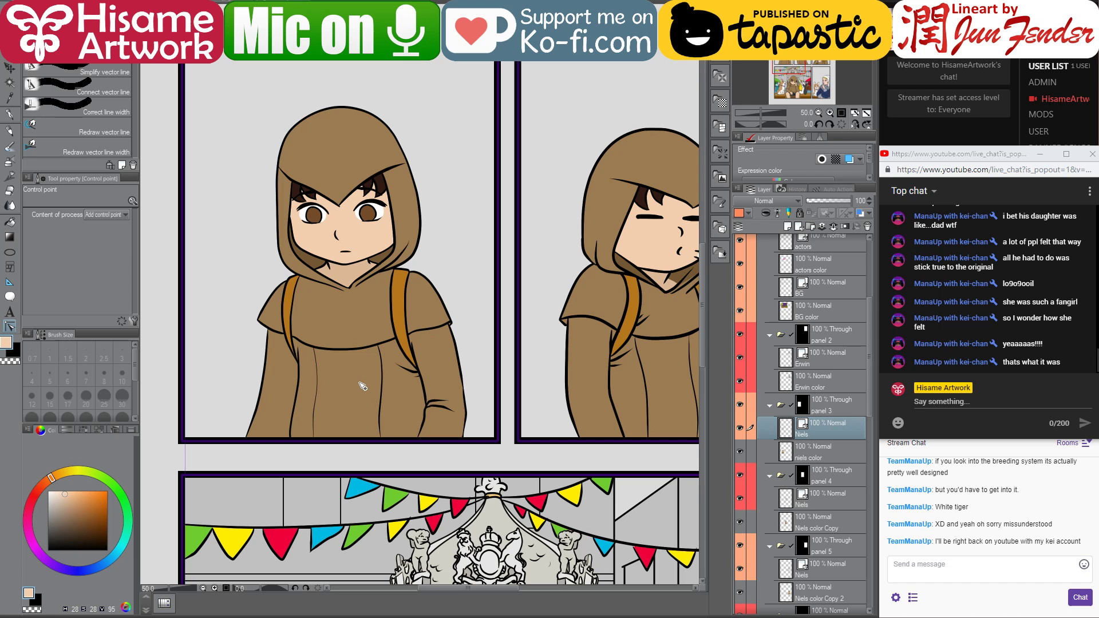
- Make panel 4's "Niels color Copy" layer active and load its painted area as a selection
left_click_drag(634, 335, 528, 394)
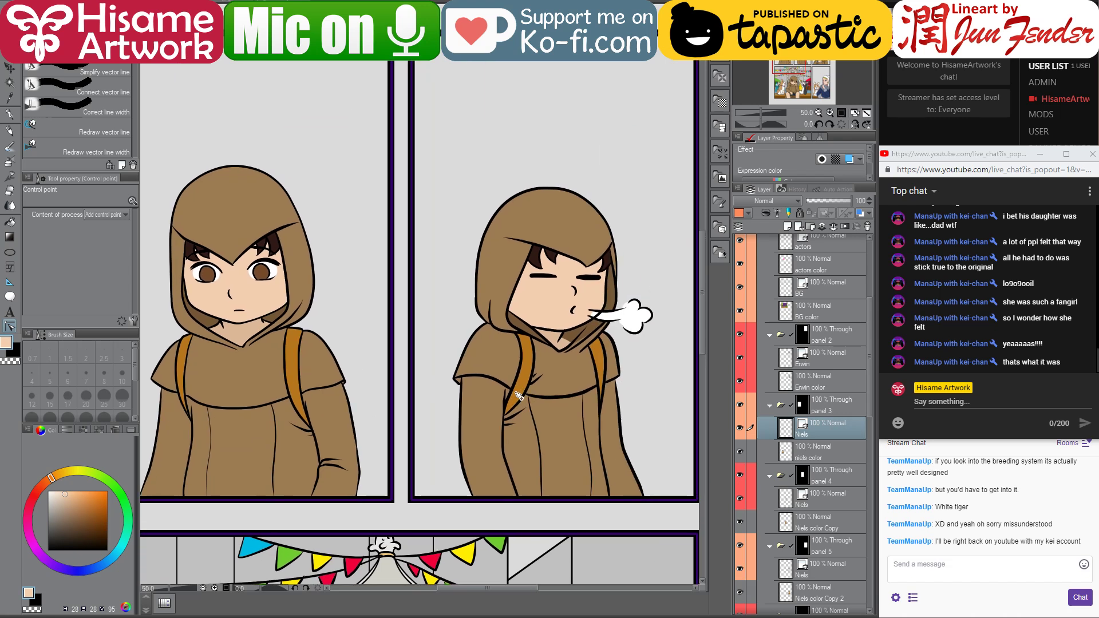
scroll(466, 379, "up", 2)
scroll(482, 405, "up", 5)
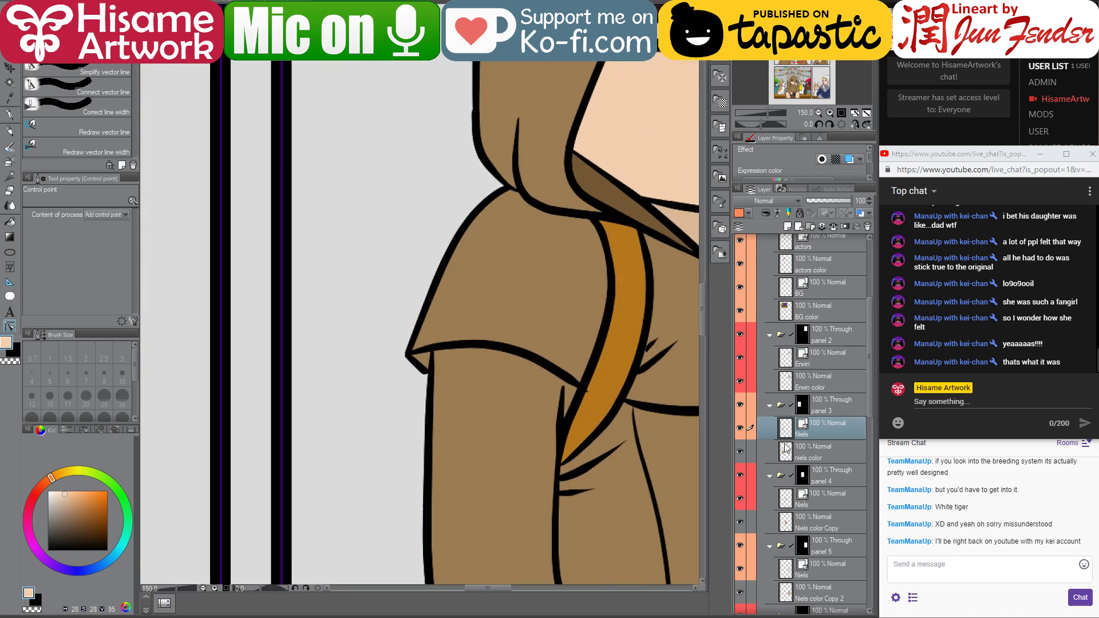
left_click(784, 458)
left_click(784, 457, "ctrl")
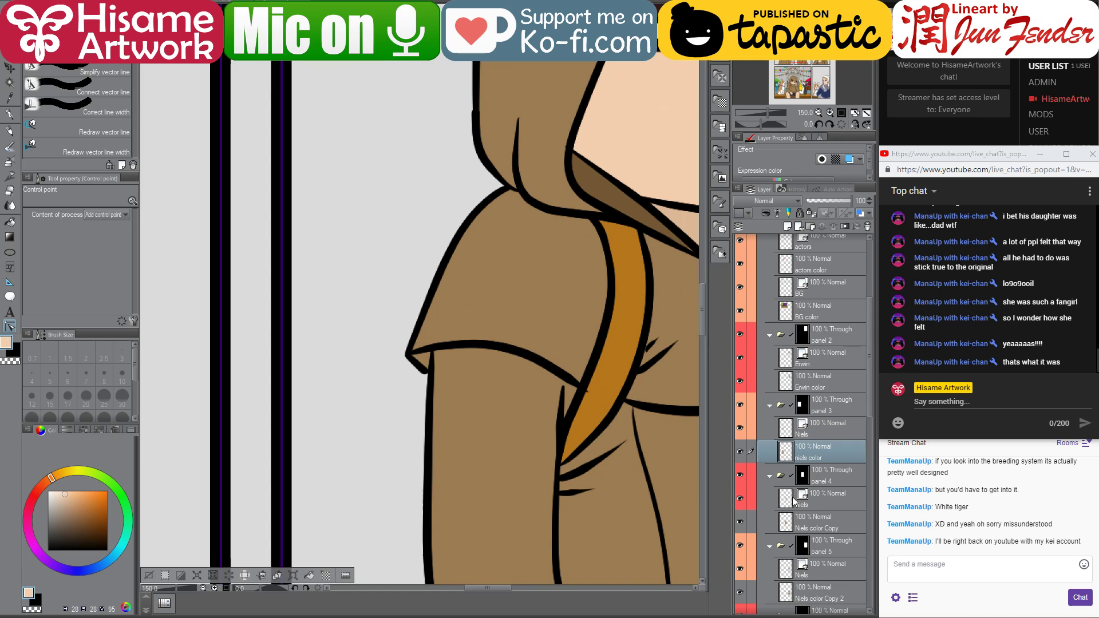
left_click(794, 524, "ctrl")
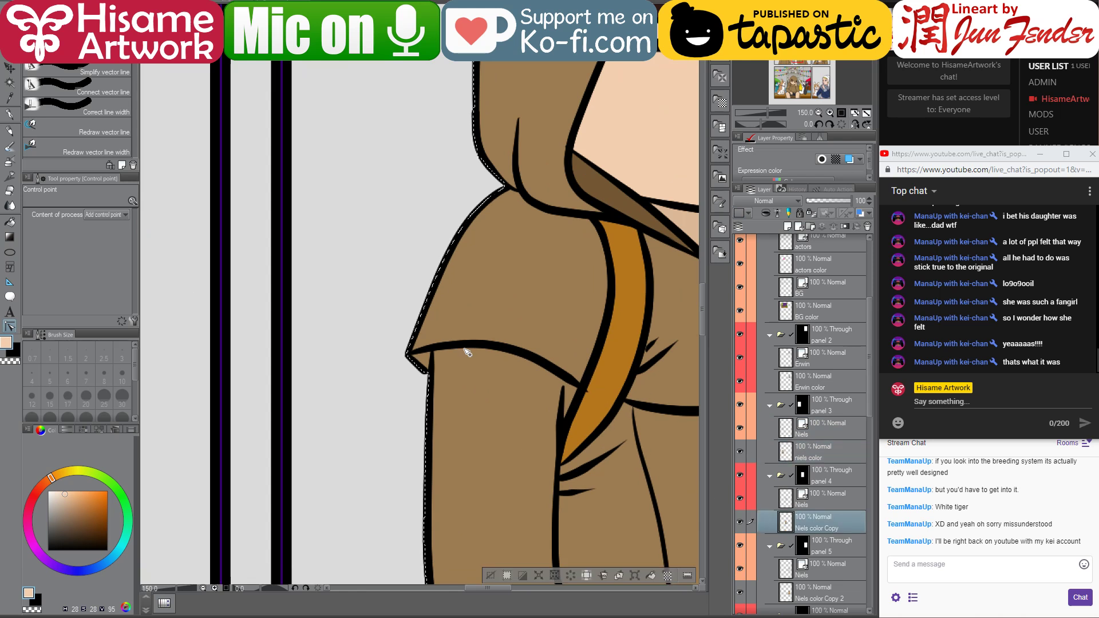
- Paint the small underside at the shoulder cape's corner on panel 4 dark brown with the G-pen, and deselect the figure
key("p")
left_click_drag(545, 266, 434, 335)
left_click(369, 378, "alt")
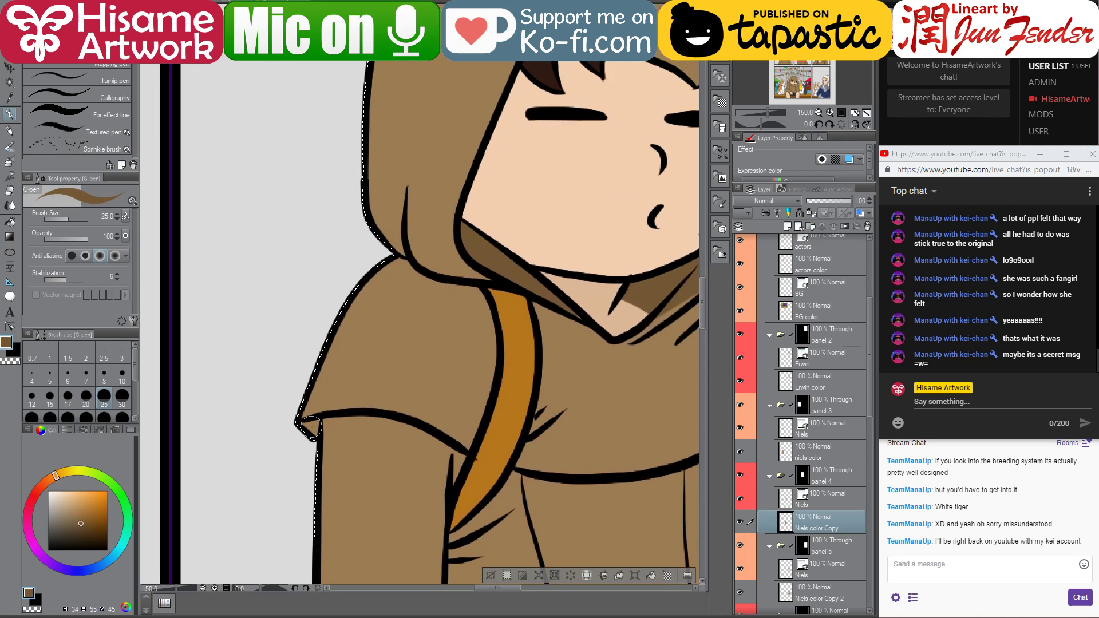
left_click_drag(309, 427, 314, 438)
scroll(322, 466, "down", 6)
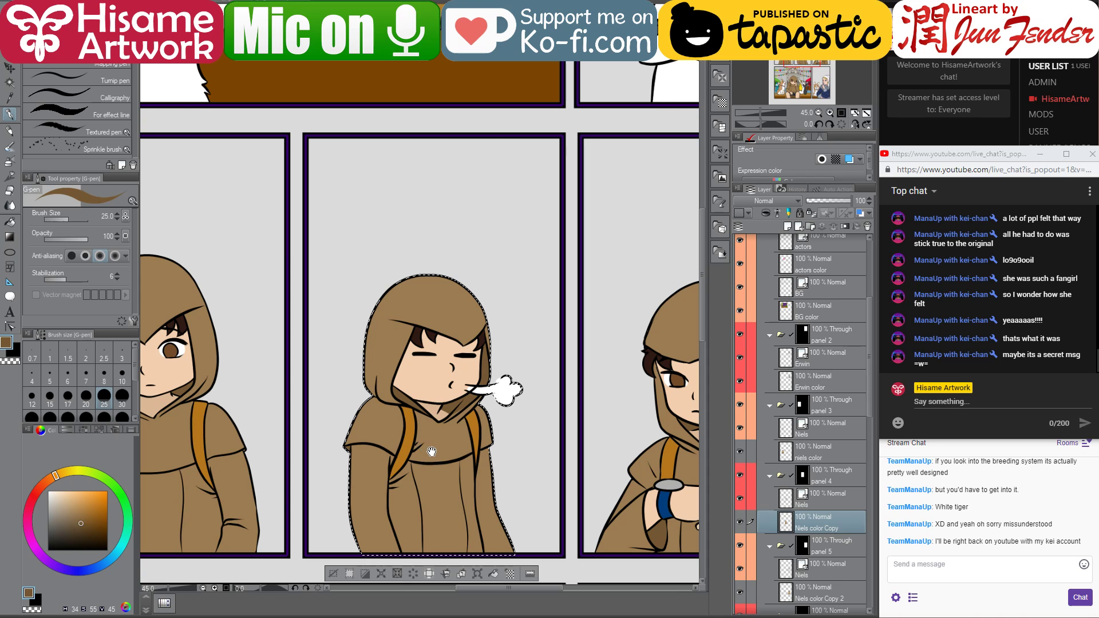
left_click_drag(421, 446, 495, 437)
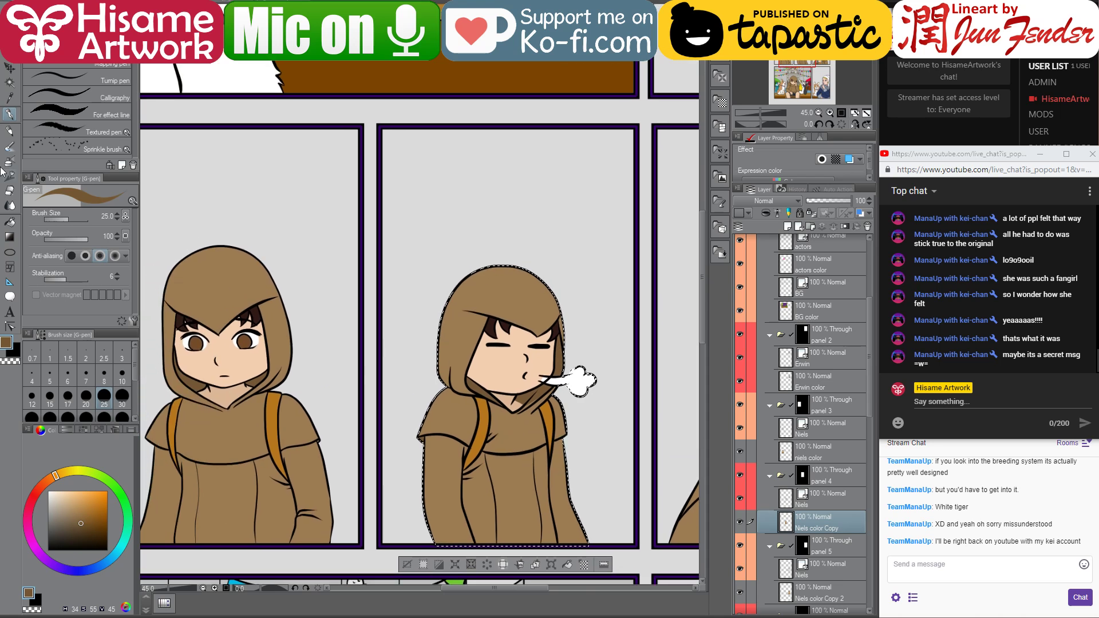
left_click(9, 68)
key("ctrl+d")
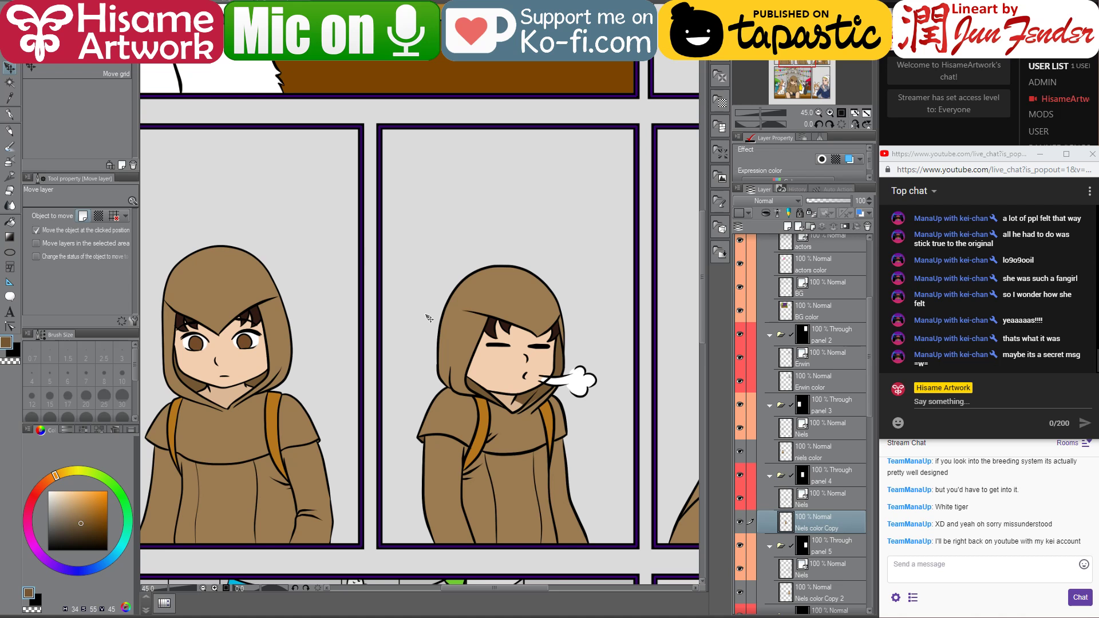
- Examine all the page's panels for remaining line flaws, color gaps and uncolored areas
scroll(427, 320, "down", 2)
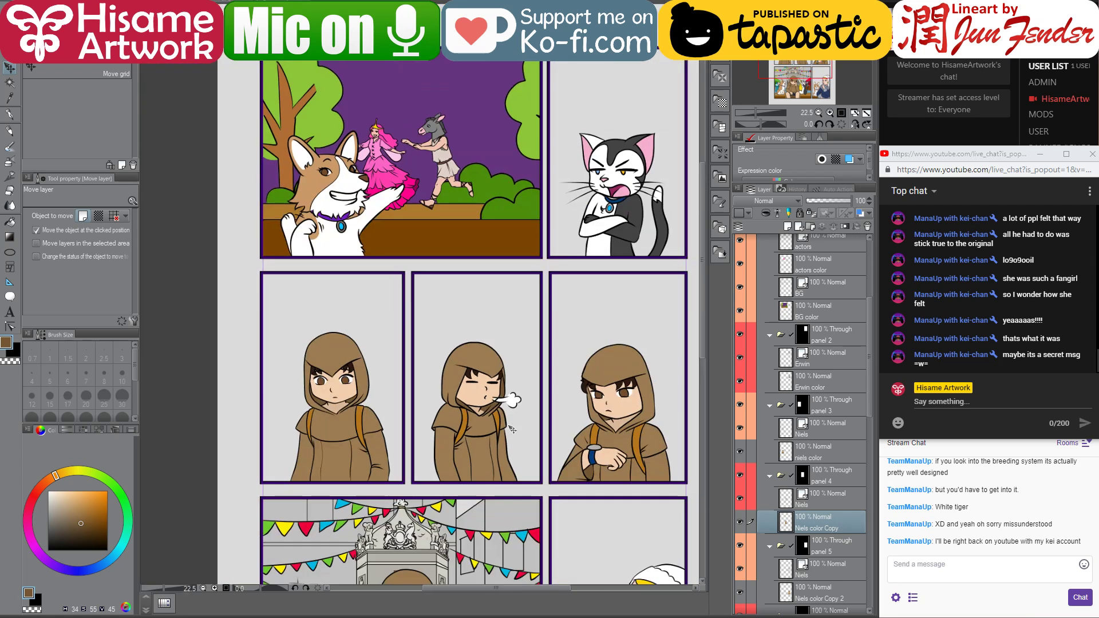
left_click_drag(510, 428, 536, 343)
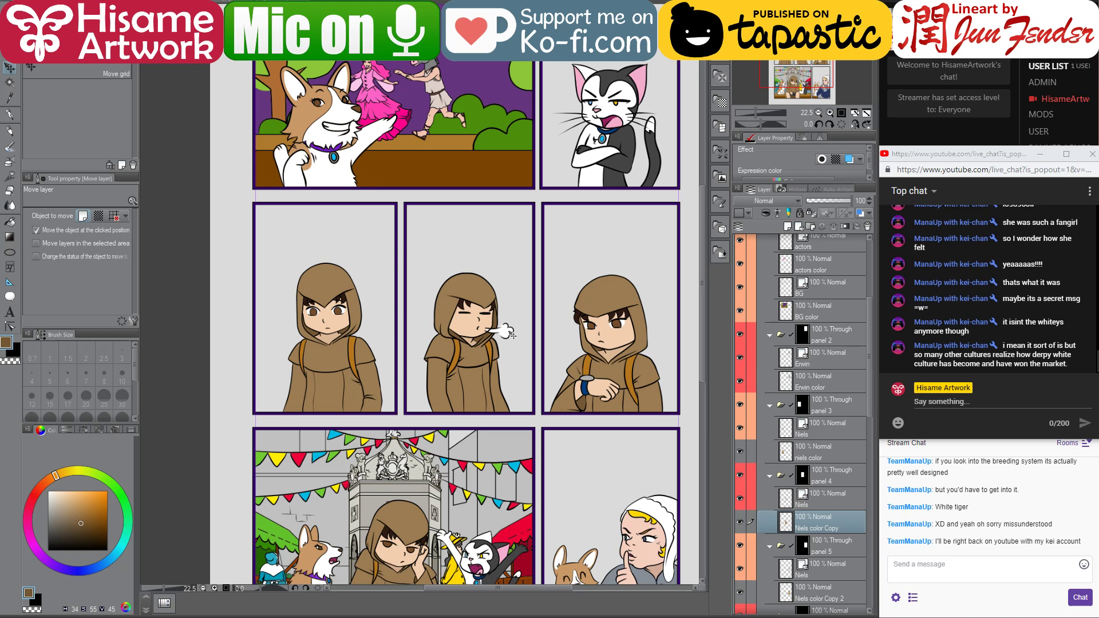
left_click_drag(547, 347, 510, 345)
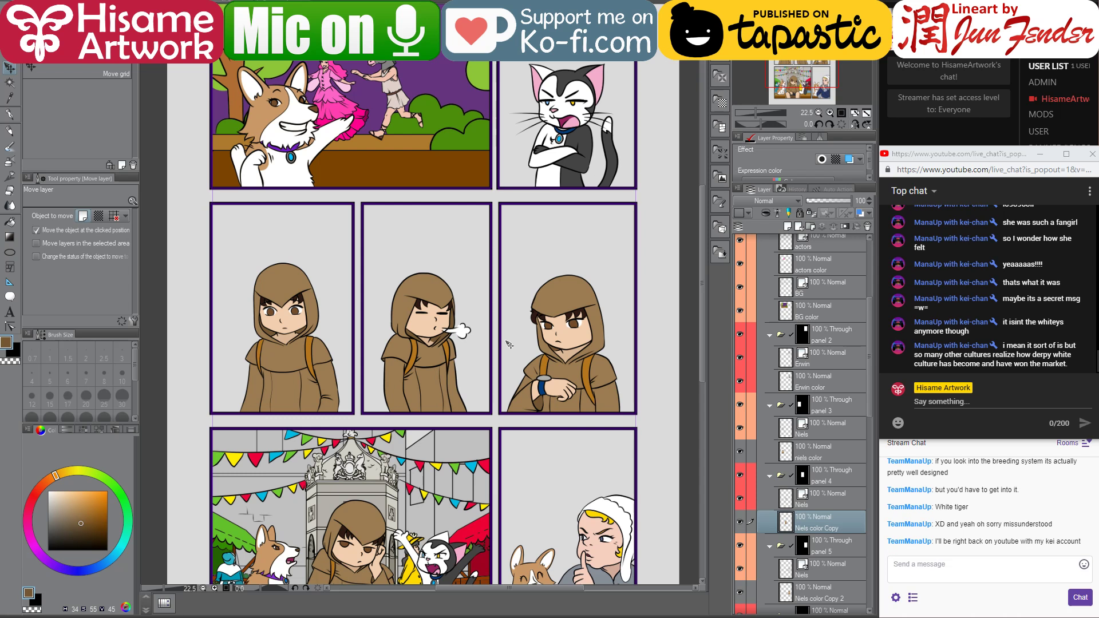
scroll(403, 385, "up", 1)
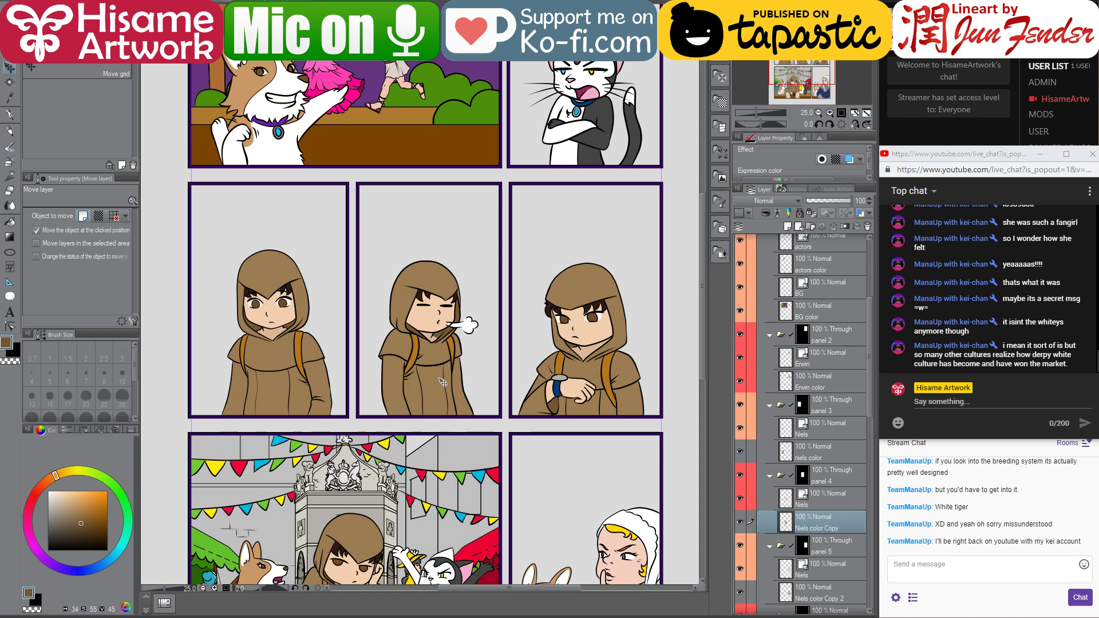
key("ctrl+shift")
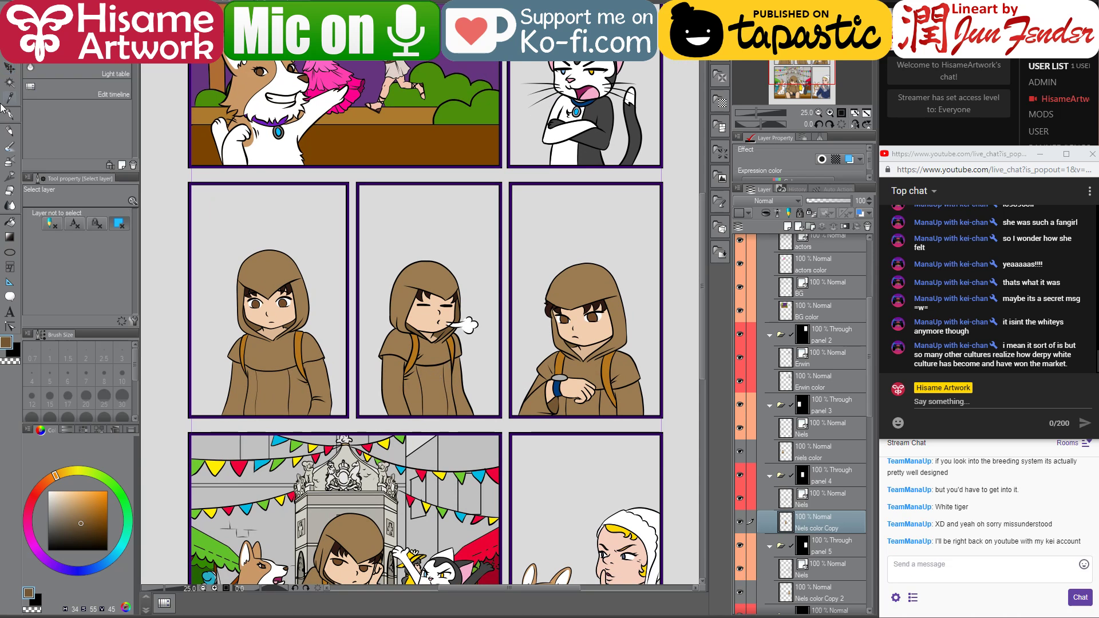
left_click(10, 113)
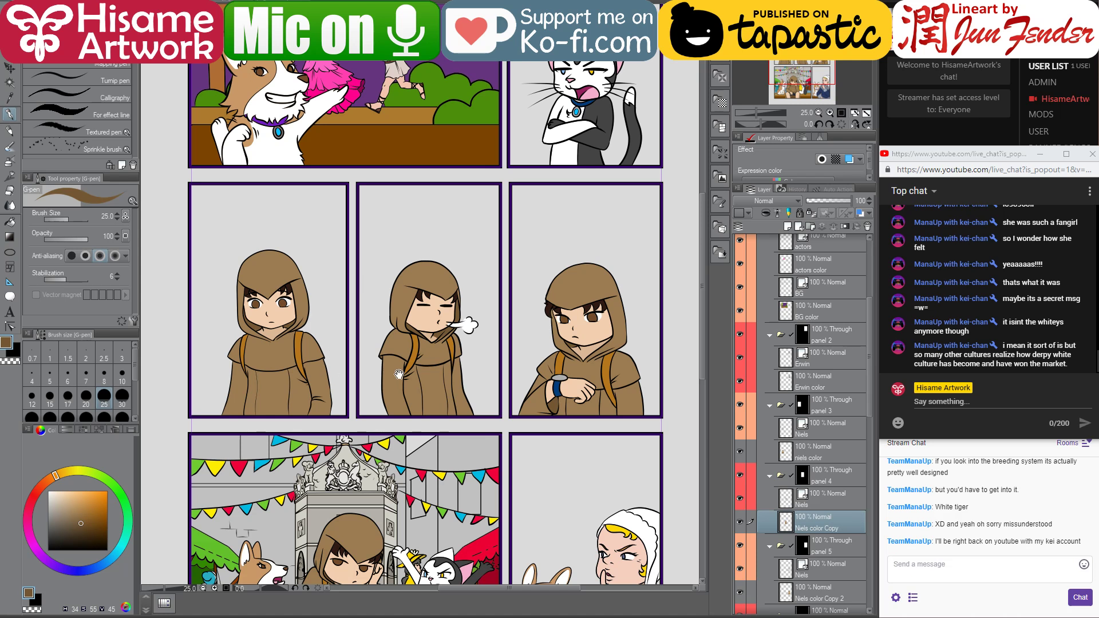
left_click_drag(397, 376, 425, 348)
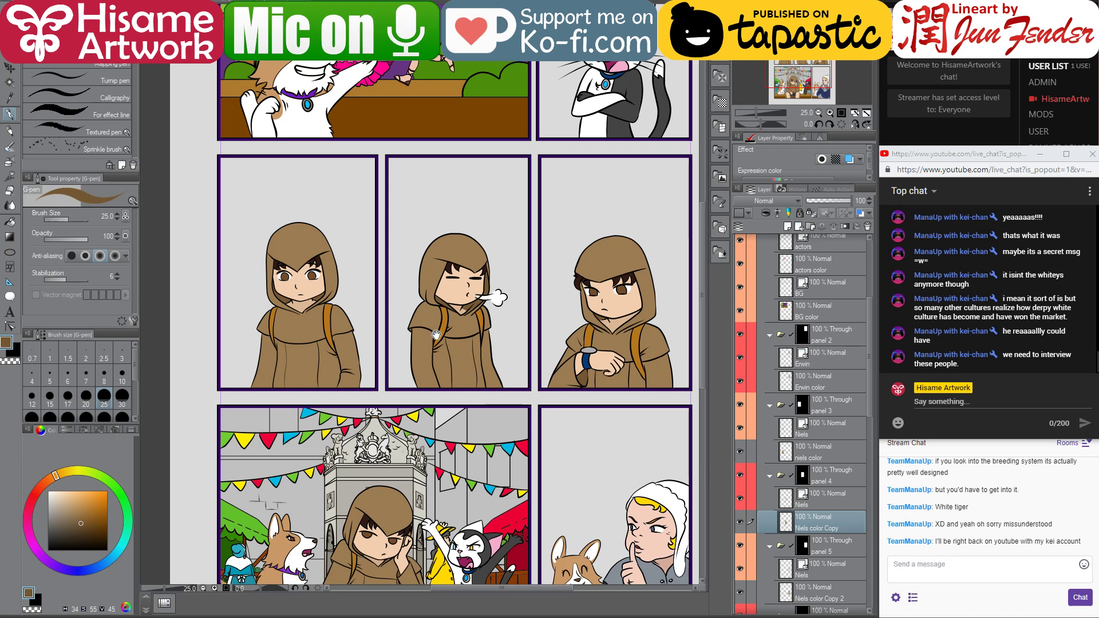
left_click_drag(449, 330, 436, 224)
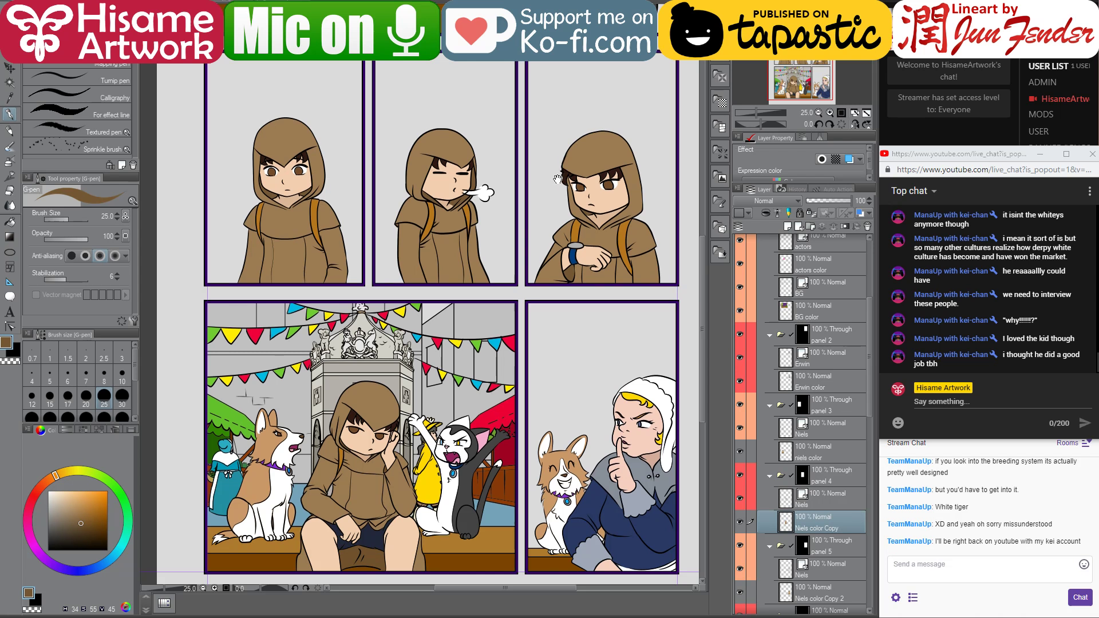
left_click_drag(567, 189, 546, 405)
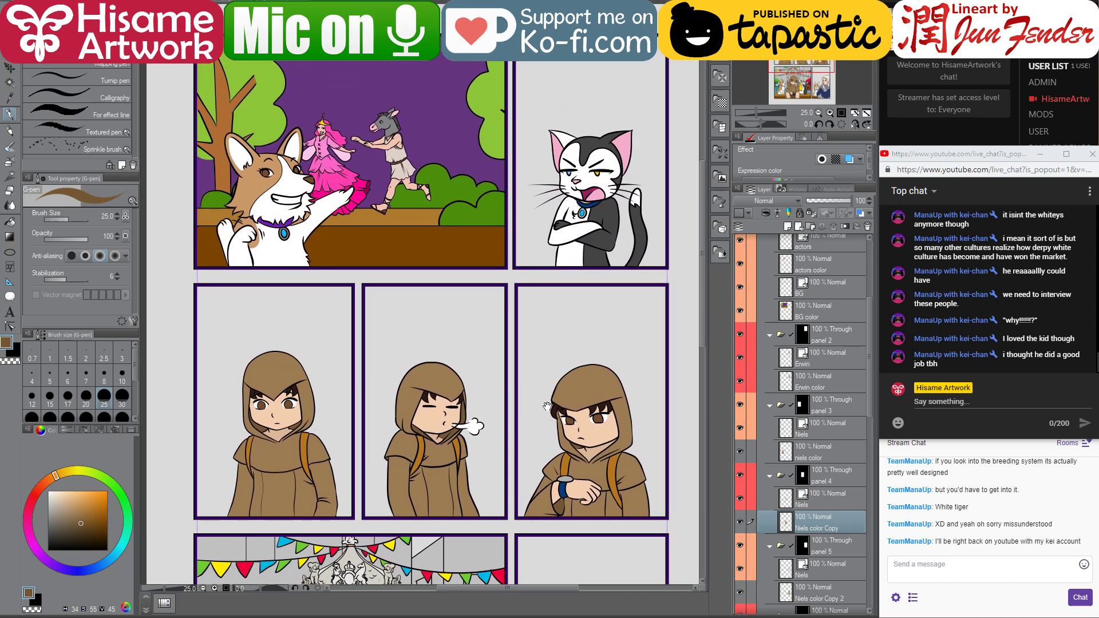
left_click(587, 391, "ctrl+shift")
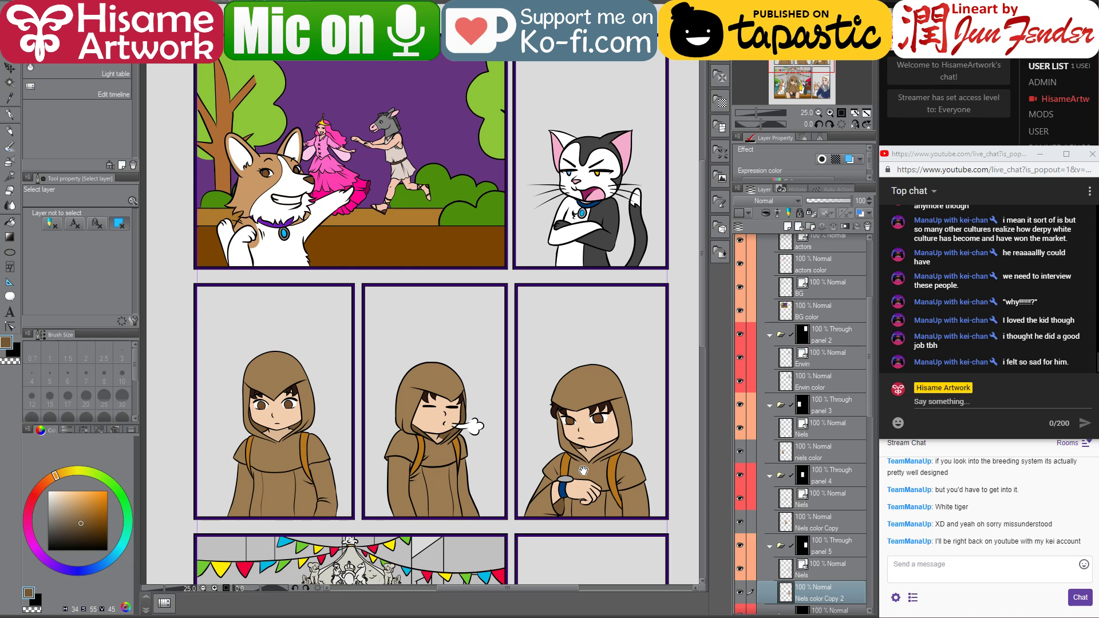
scroll(581, 389, "down", 3)
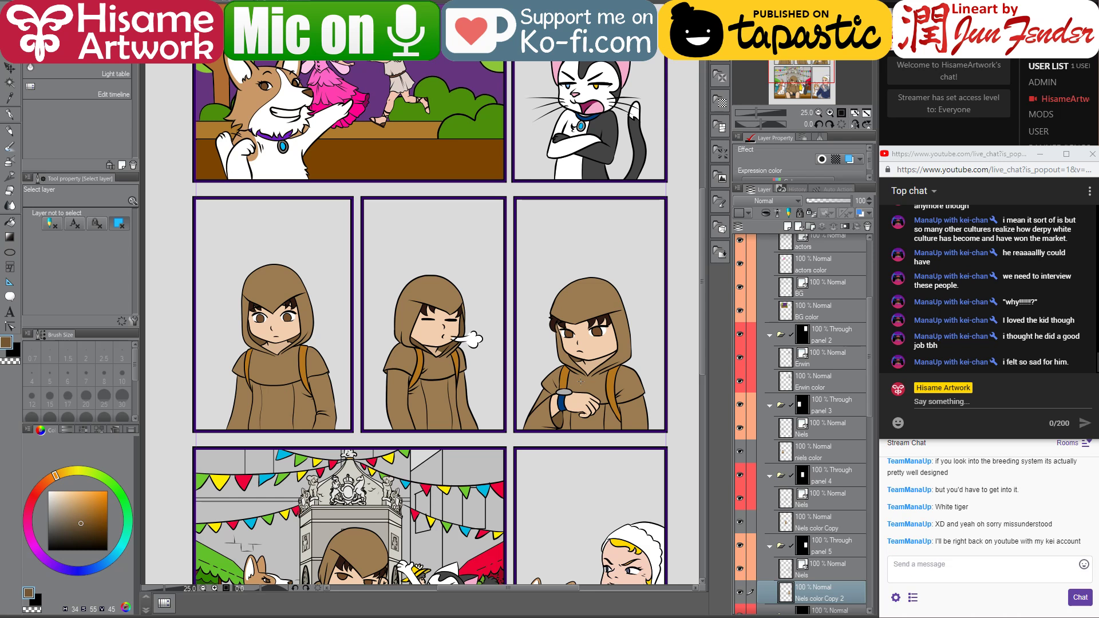
left_click_drag(437, 420, 470, 273)
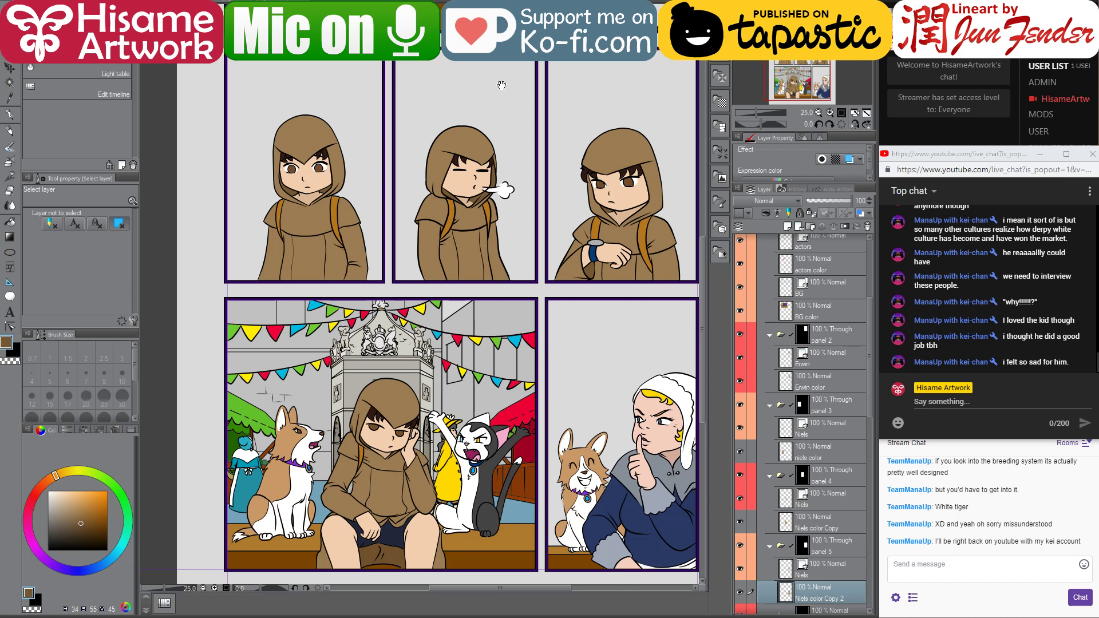
left_click_drag(501, 86, 481, 396)
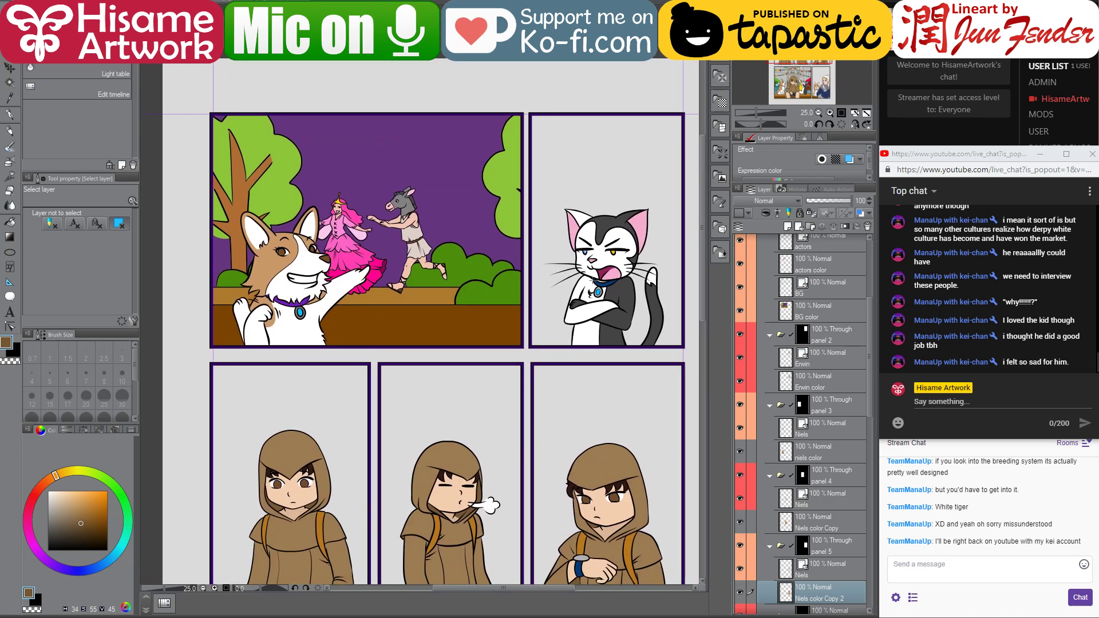
scroll(578, 272, "up", 1)
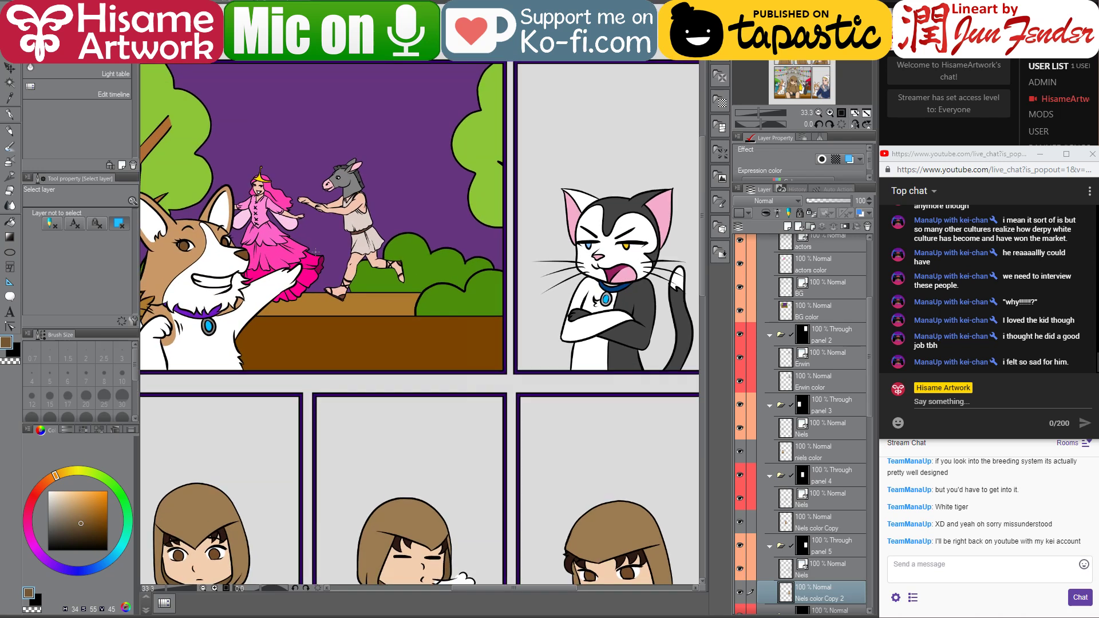
scroll(366, 280, "up", 1)
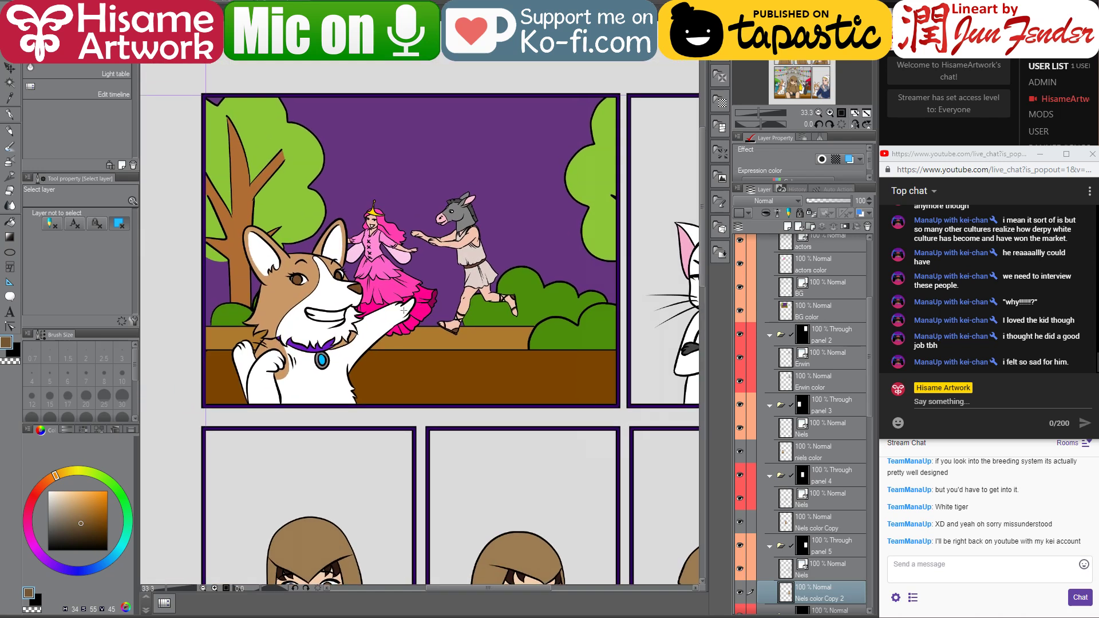
left_click_drag(478, 567, 419, 177)
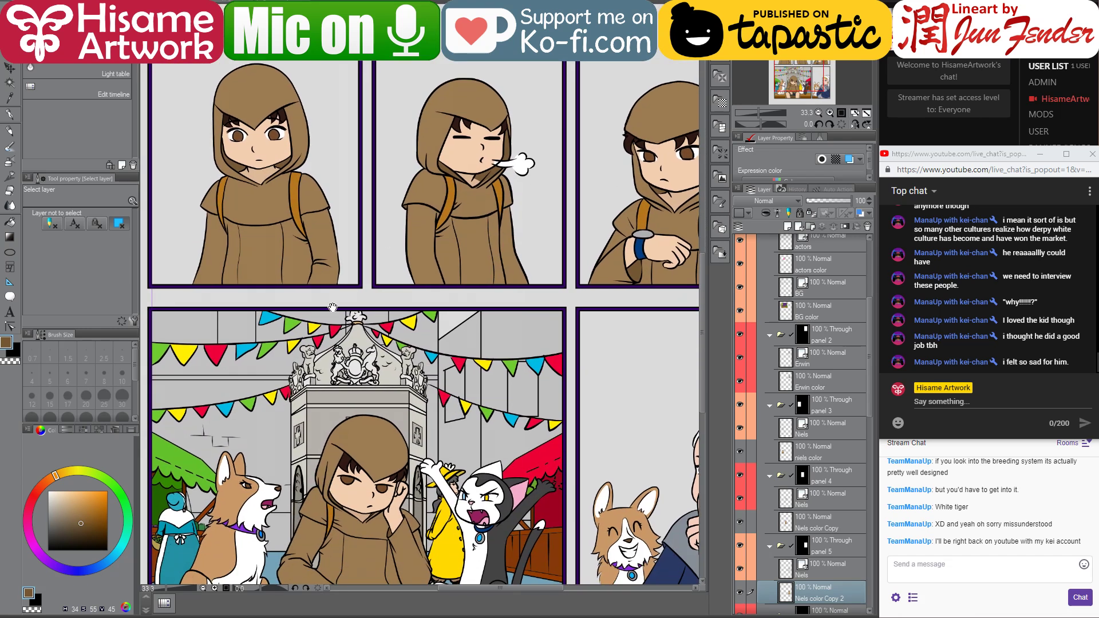
- Hide panel 6's character, bench, people and tower layers from "Niels" down to "Layer 3", leaving "BG" and "BG color" on
left_click(329, 395)
left_click_drag(329, 395, 396, 328)
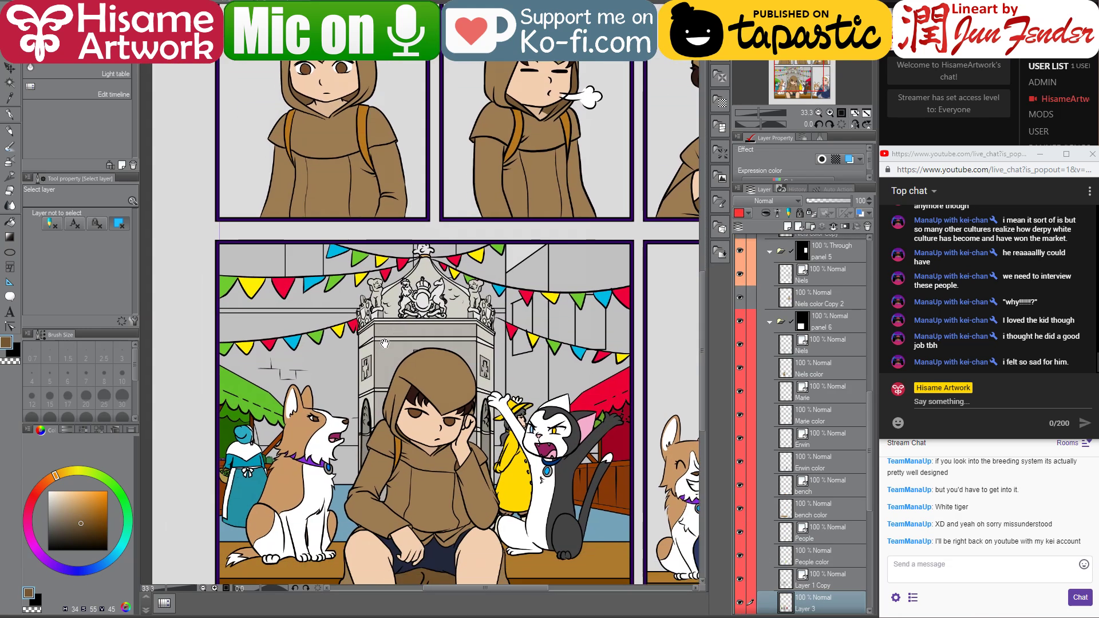
scroll(823, 489, "down", 3)
scroll(822, 486, "up", 1)
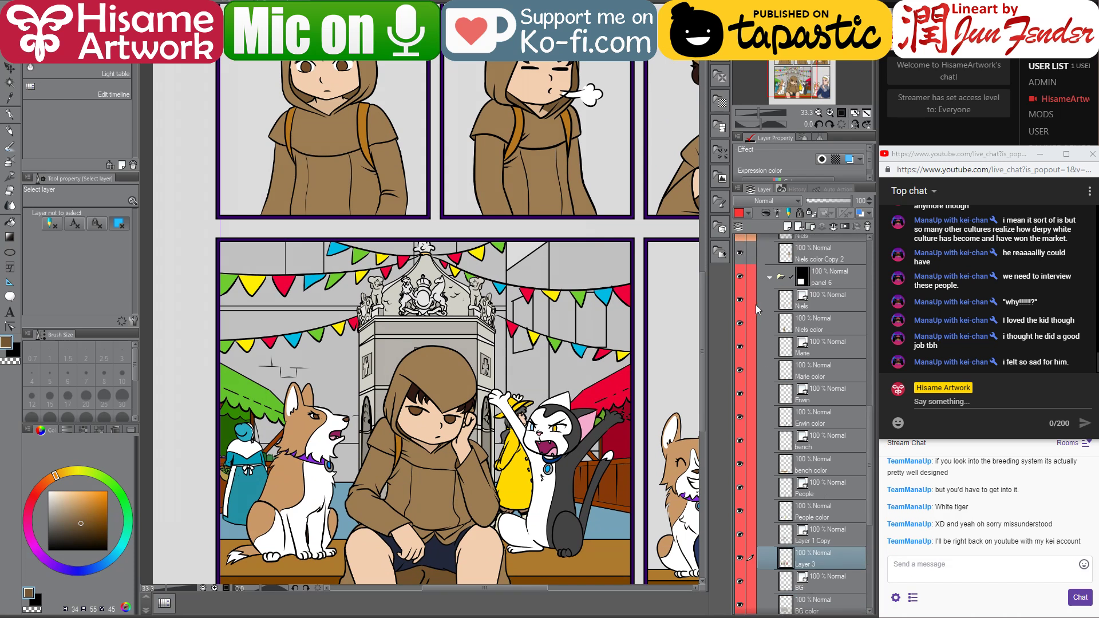
left_click_drag(740, 300, 740, 394)
left_click_drag(741, 493, 742, 561)
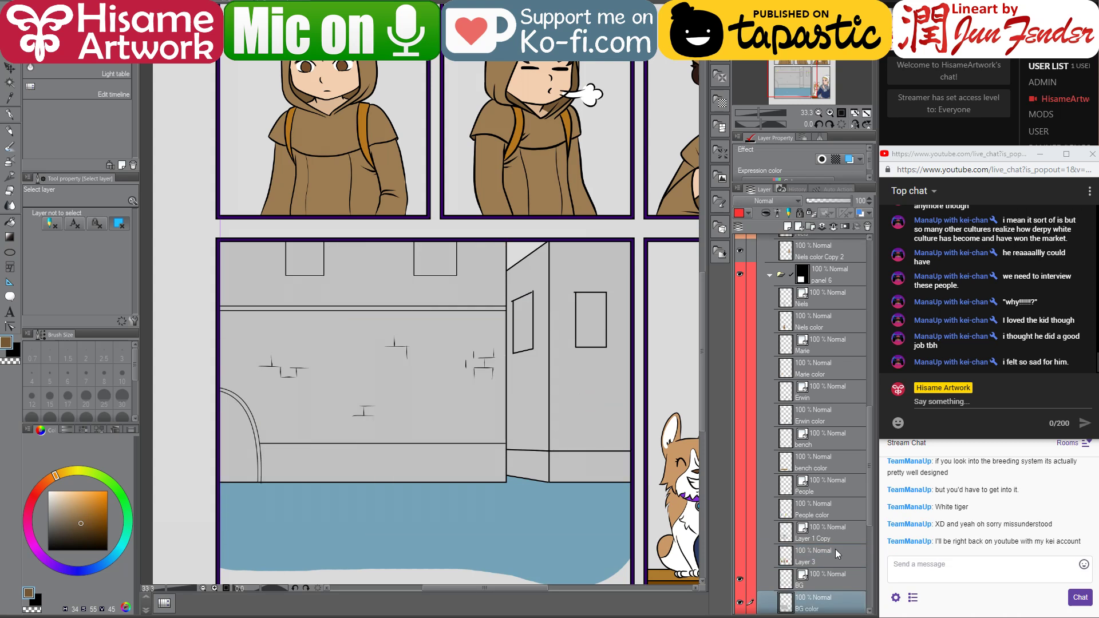
- Make panel 6's "BG color" layer active and load its painted area as a selection
left_click(787, 602)
left_click(787, 602, "ctrl")
scroll(378, 321, "up", 2)
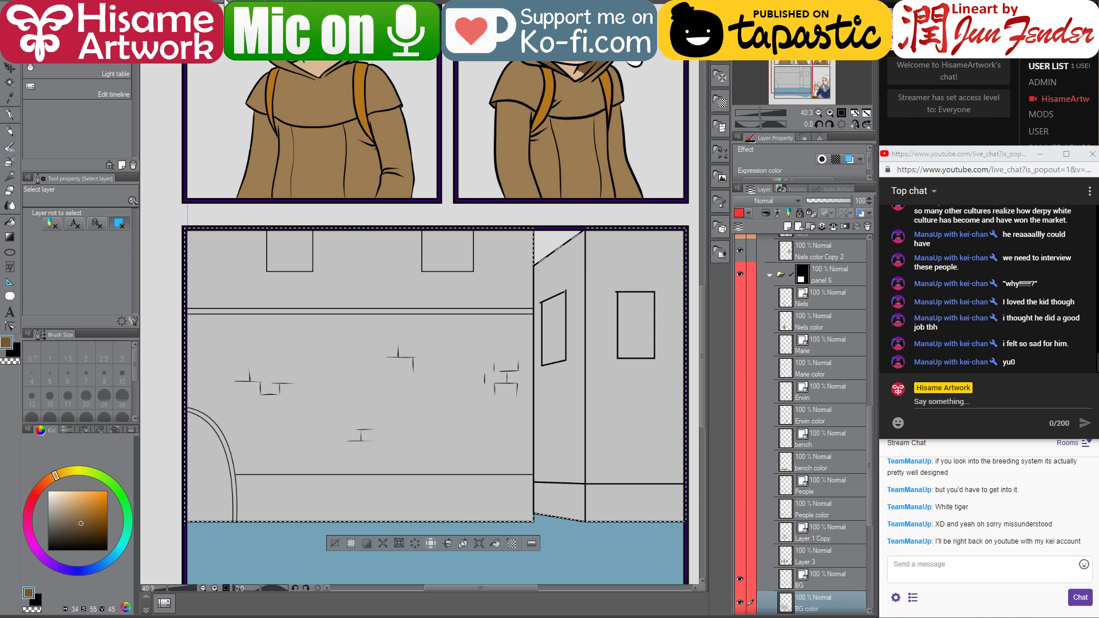
- Sample the off-white house wall color from the page_92 document with the G-pen and return to panel 6's background
key("ctrl+Tab")
scroll(415, 246, "down", 5)
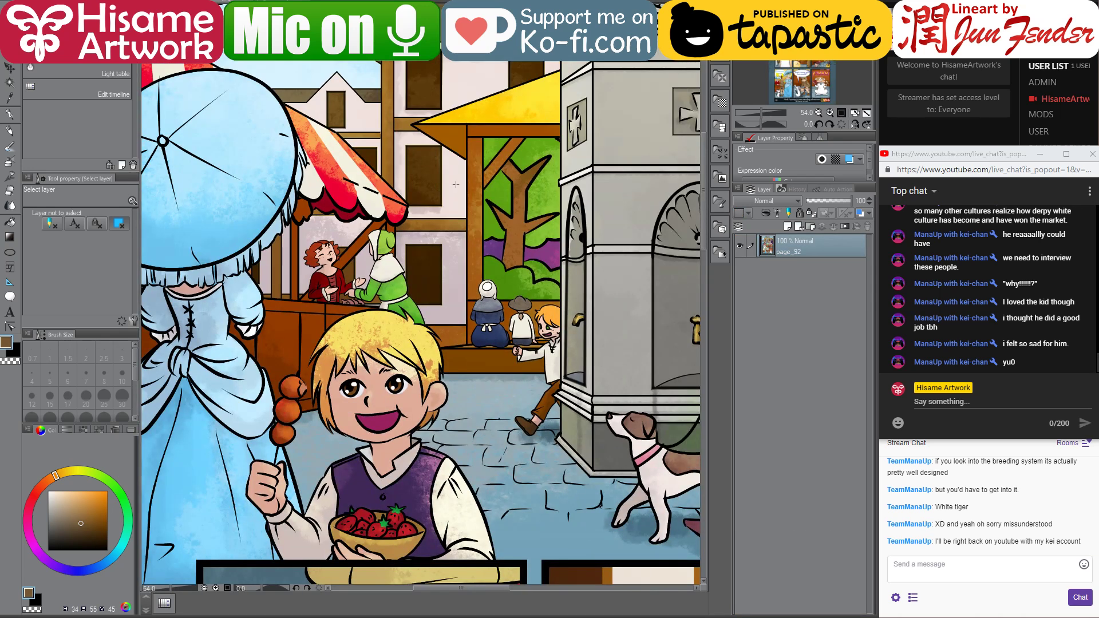
left_click(10, 114)
left_click(458, 178, "alt")
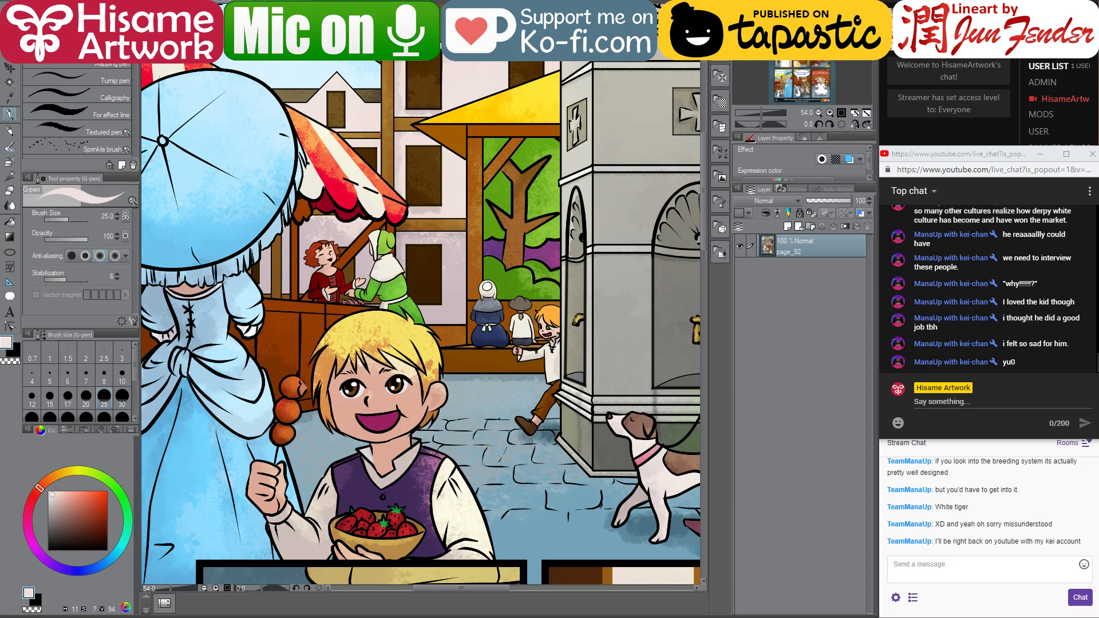
key("ctrl+Tab")
left_click_drag(477, 296, 422, 300)
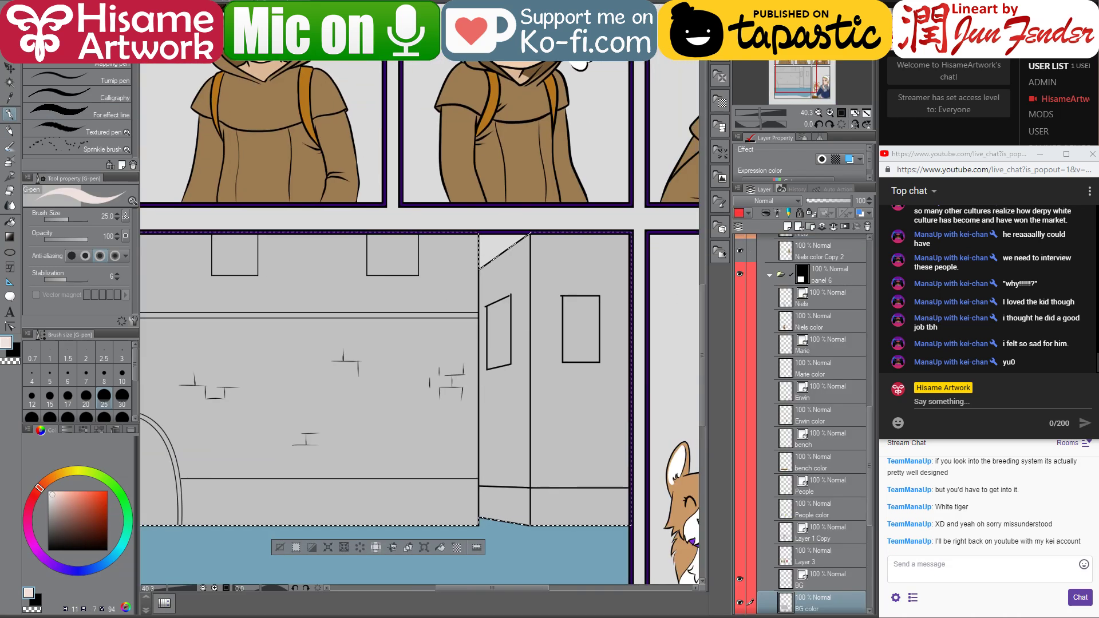
- Fill the front wall of panel 6's corner house with a pale pinkish off-white, adjusting the shade until it is H11 S4 V96
left_click(11, 223)
left_click(600, 422)
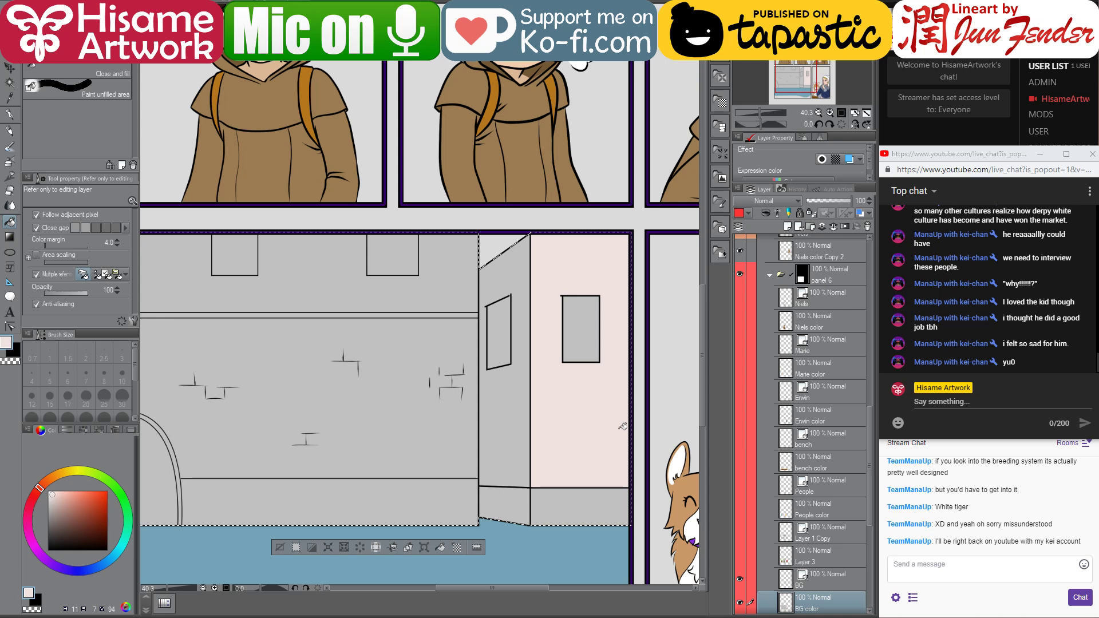
left_click(54, 493)
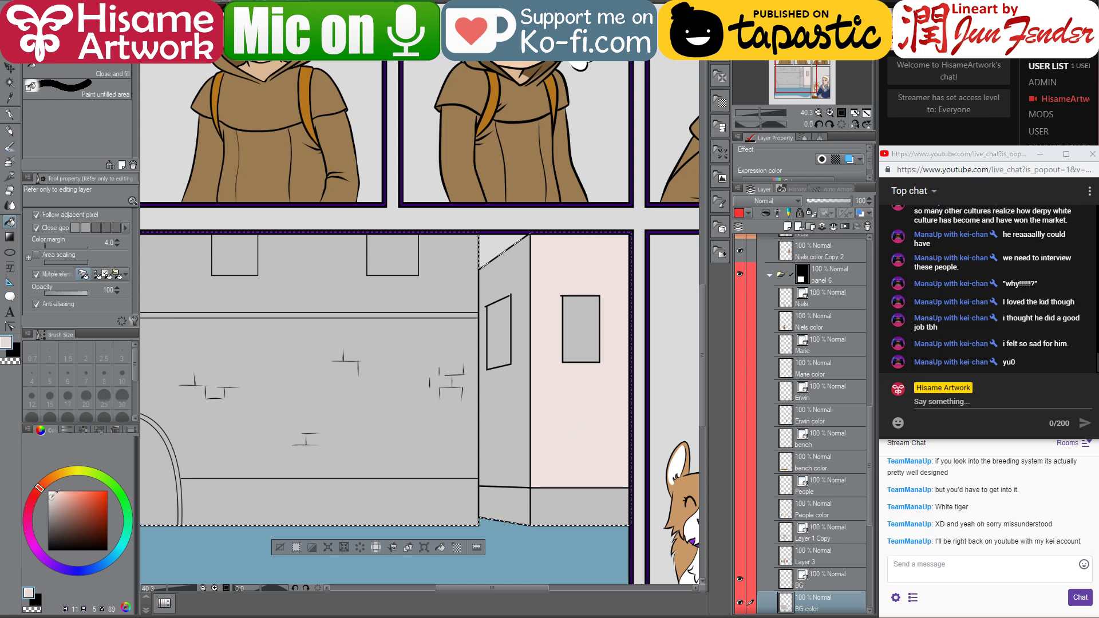
left_click(599, 432)
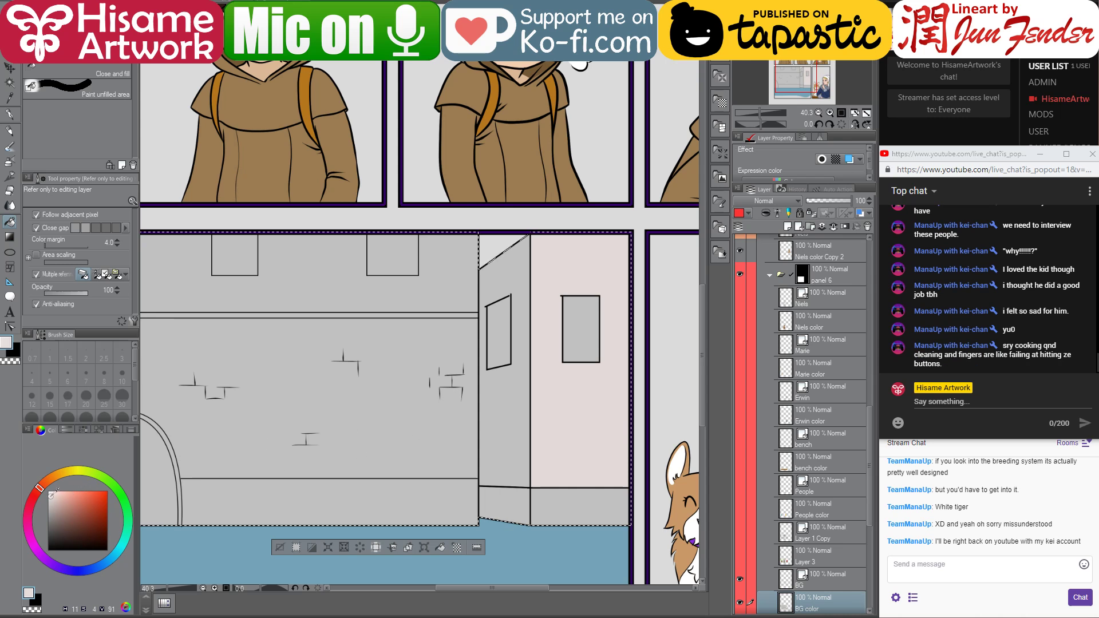
left_click(51, 493)
left_click(561, 388)
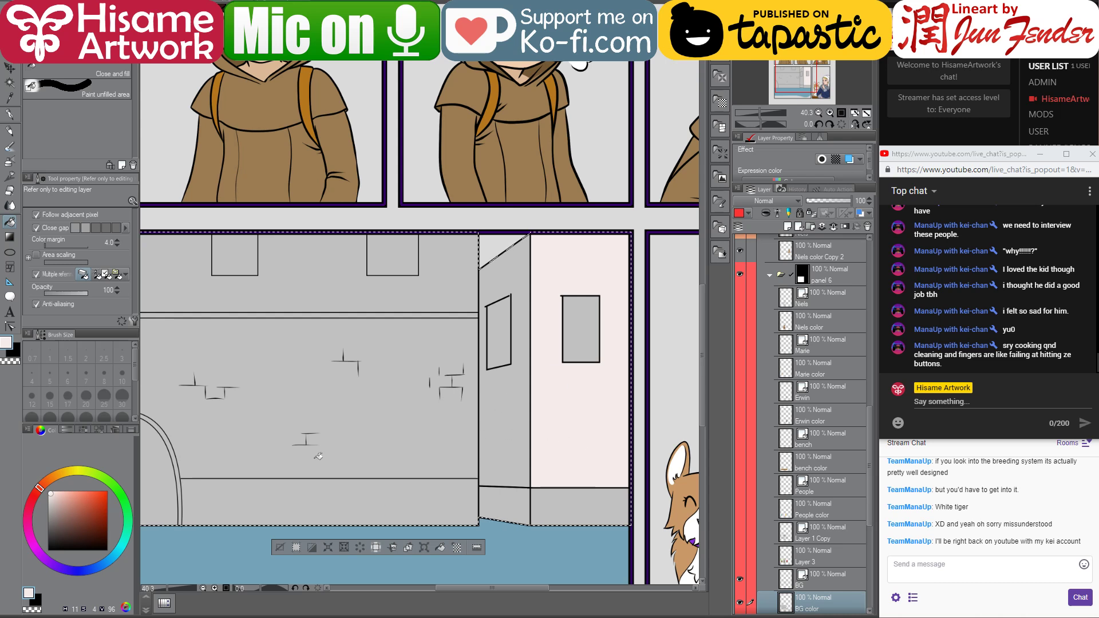
- Fill the corner house's side wall with off-white at 45% fill opacity and its base strip with a grey
left_click(64, 294)
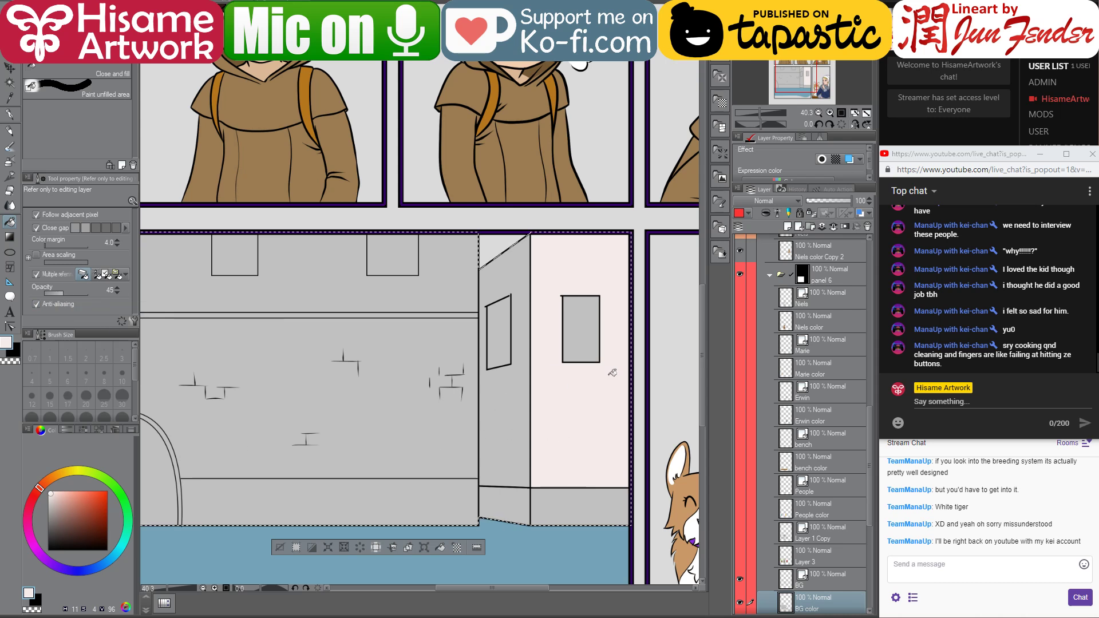
left_click(501, 398)
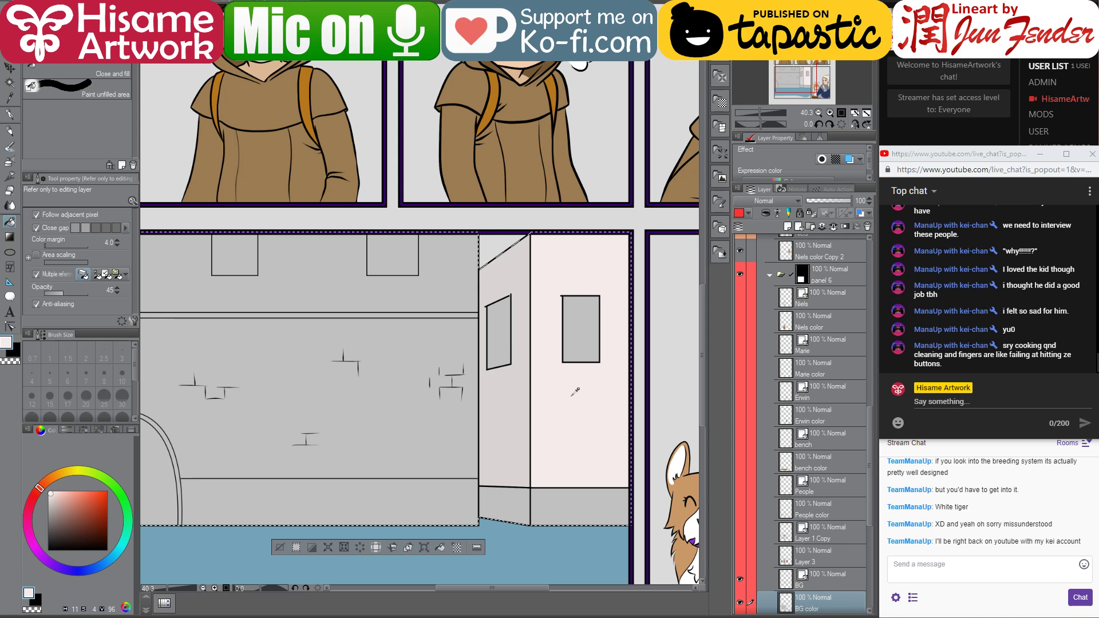
left_click(517, 411, "alt")
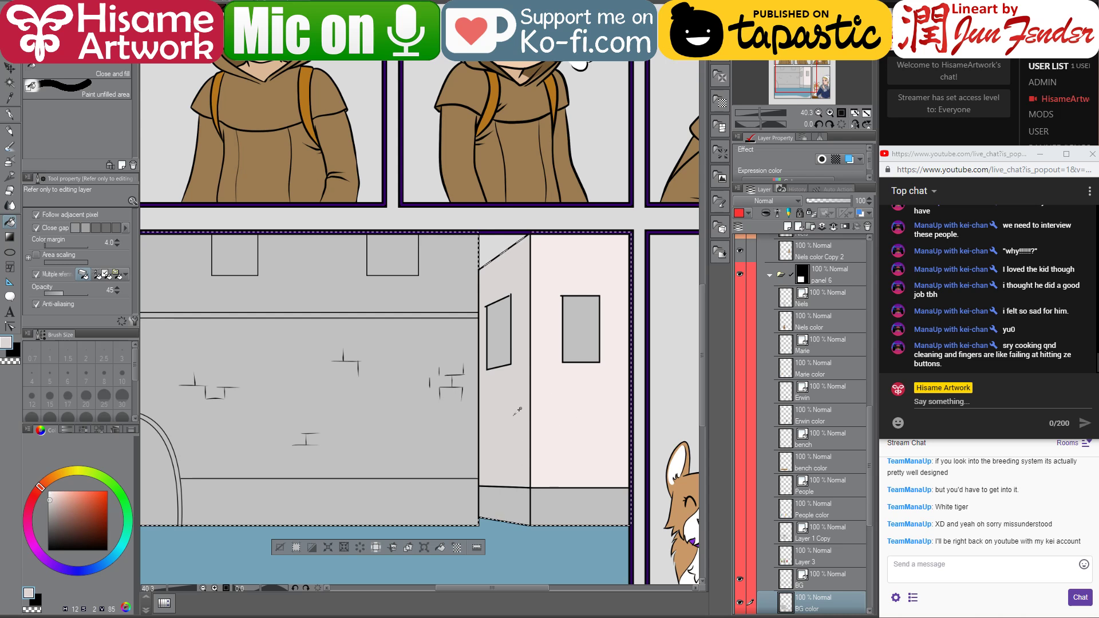
left_click(513, 499, "alt")
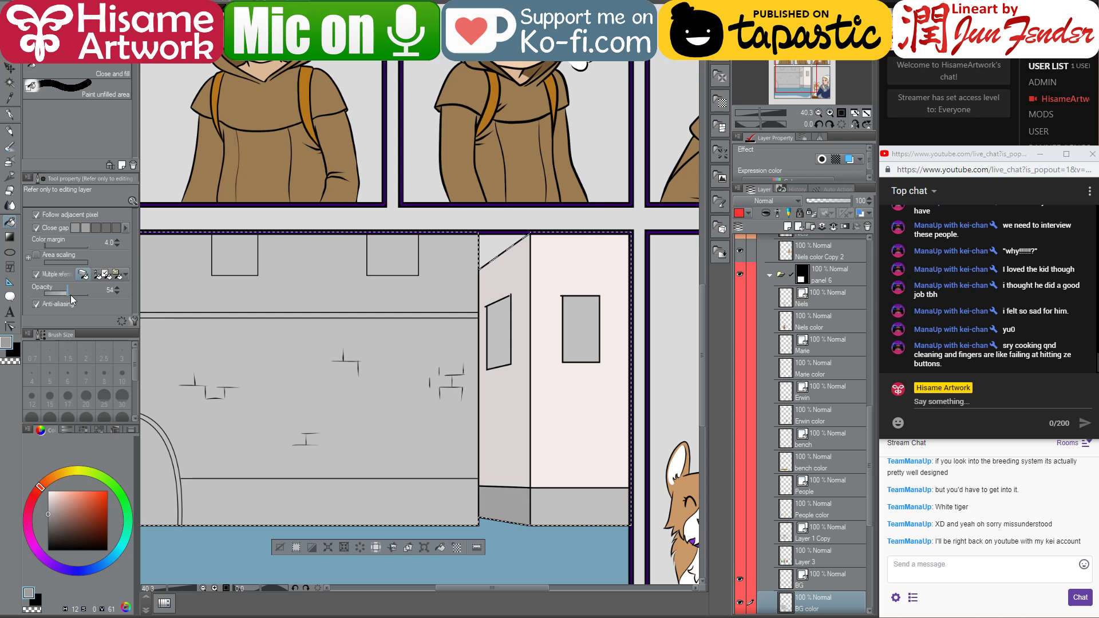
- Fill both windows of the corner house with dark brown (H12 S60 V19) at 100% fill opacity
left_click_drag(68, 293, 107, 300)
left_click(570, 323)
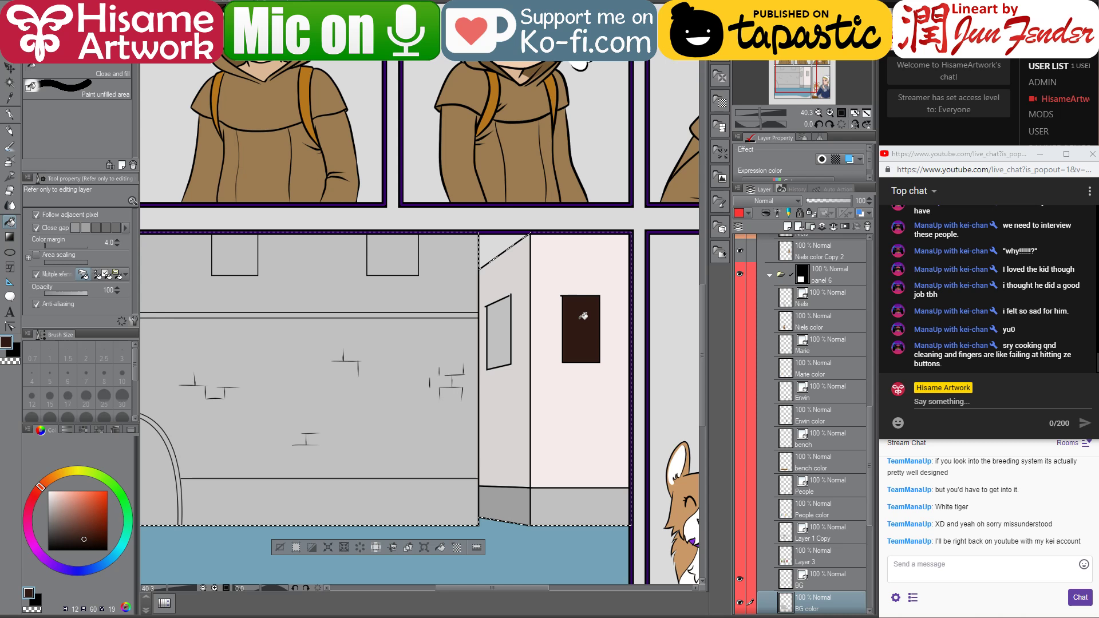
left_click(506, 331)
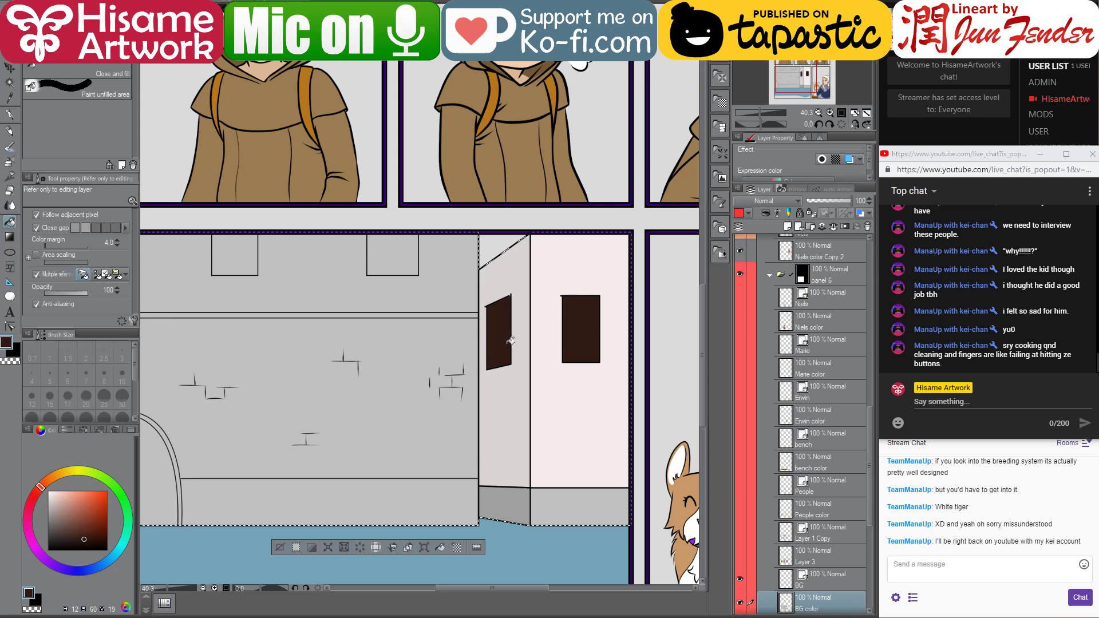
- Sample the deeper yellow from the brick wall in page_92 and fill the corner house's side wall with it
key("alt+Tab")
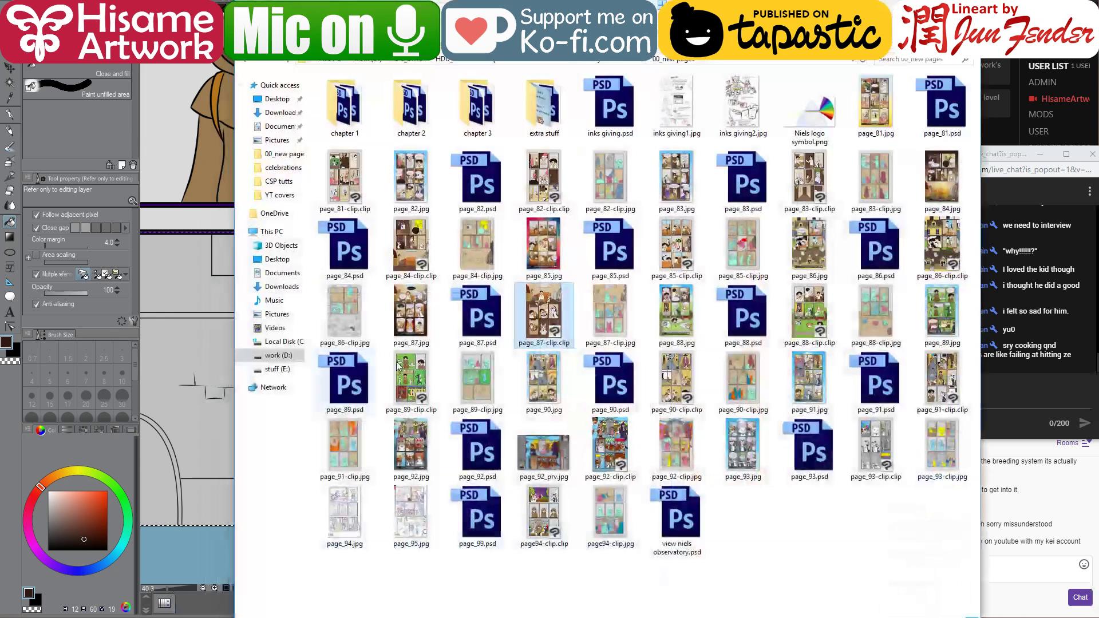
left_click(685, 375)
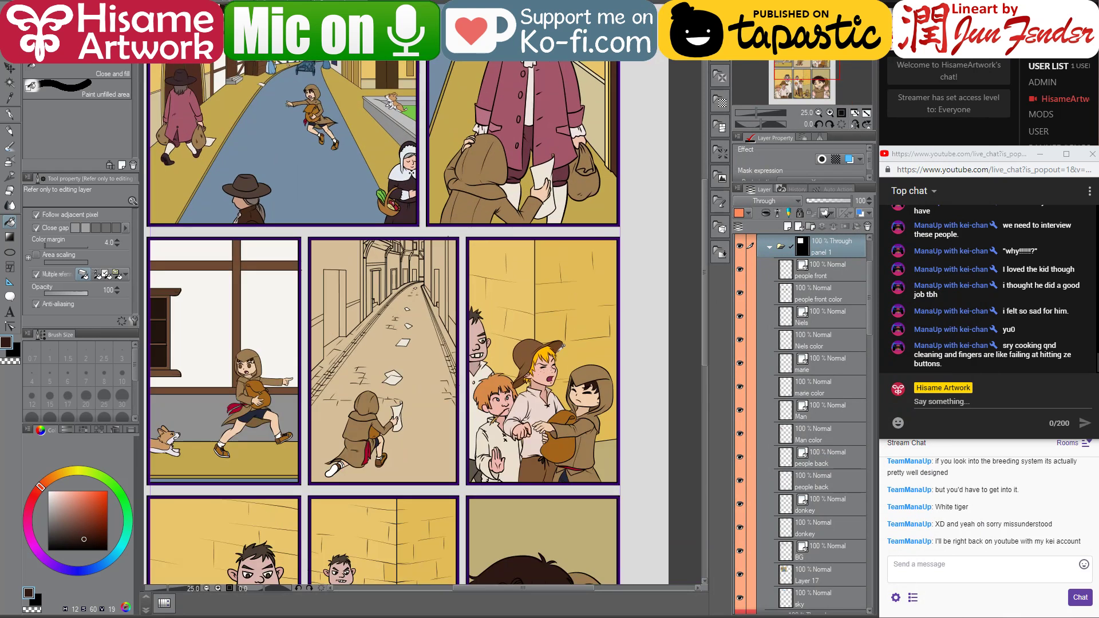
left_click(562, 348, "alt")
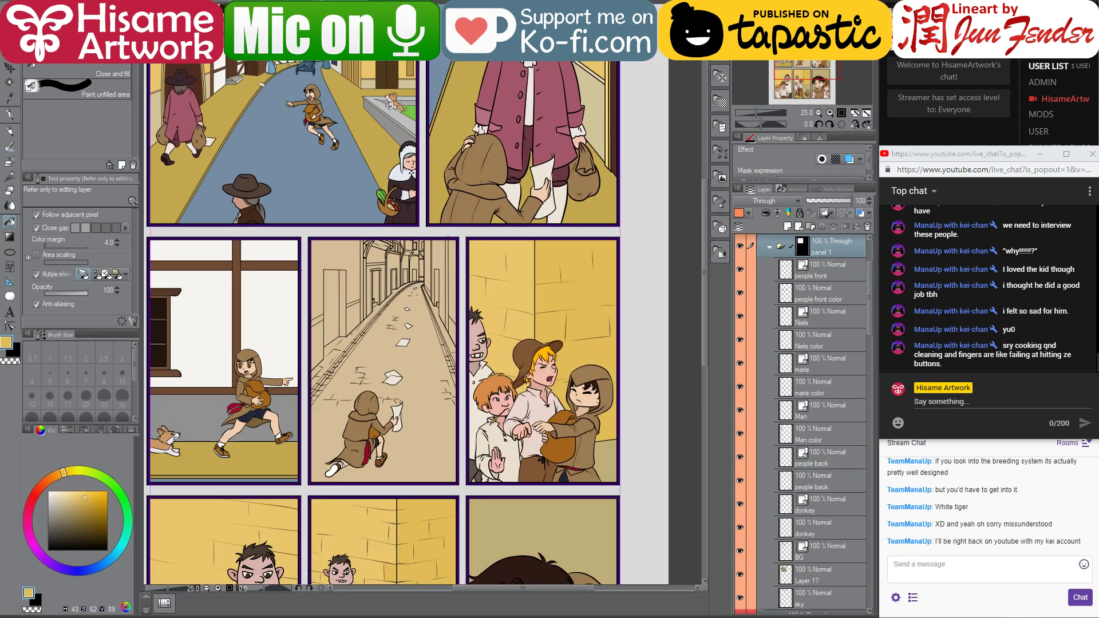
key("ctrl+Tab")
left_click(522, 269)
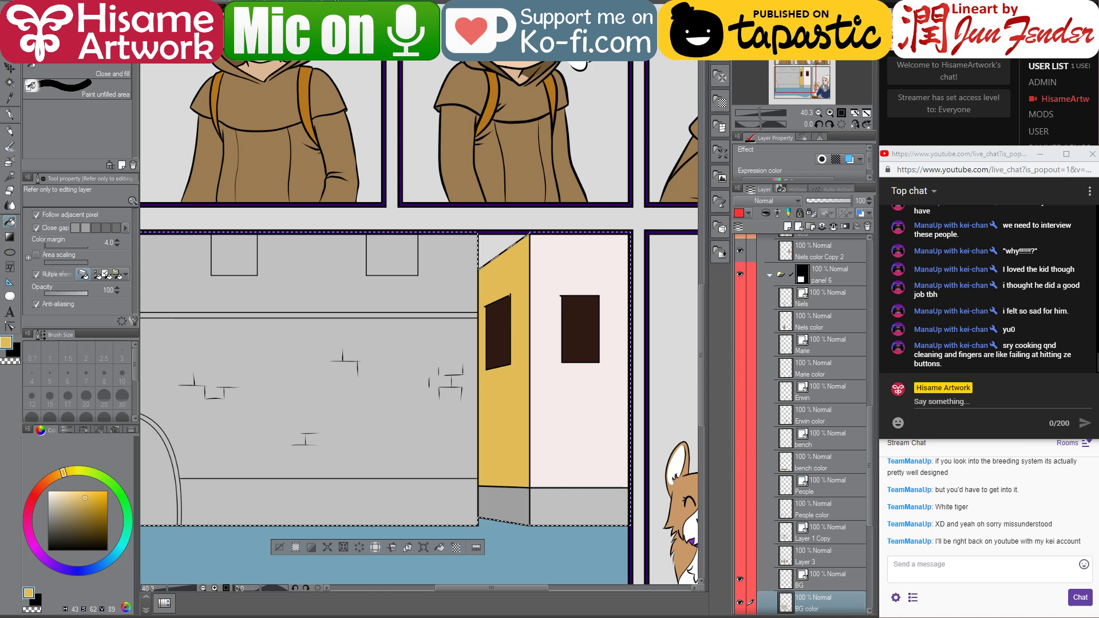
- Sample the lighter yellow from page_92's brick wall and fill the corner house's front wall with it
key("ctrl+Tab")
left_click(513, 289, "alt")
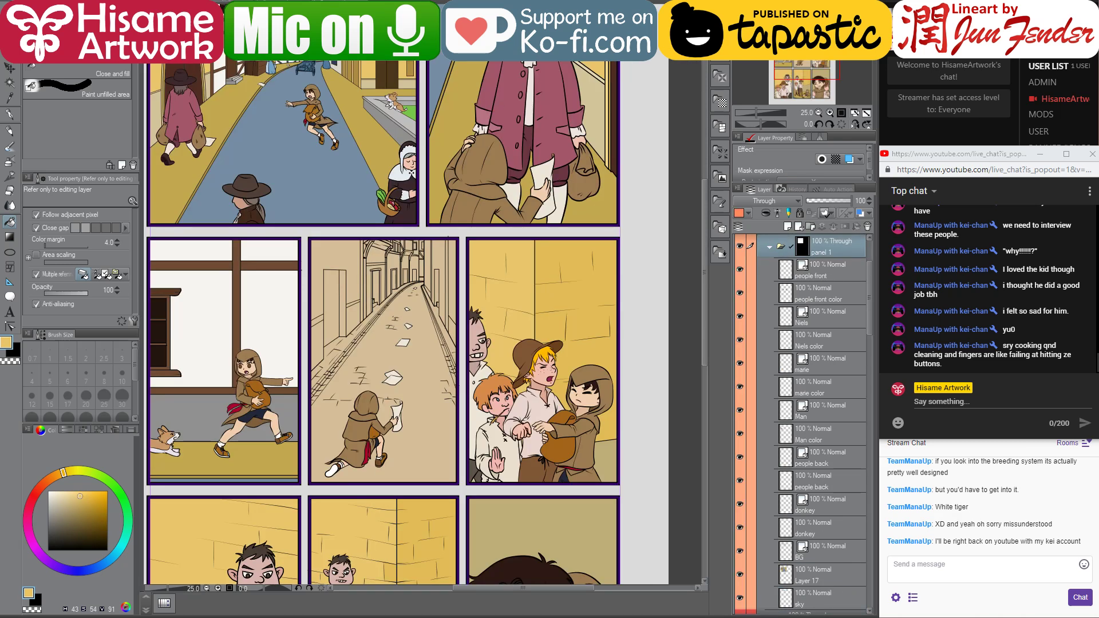
key("ctrl+Tab")
left_click(500, 337)
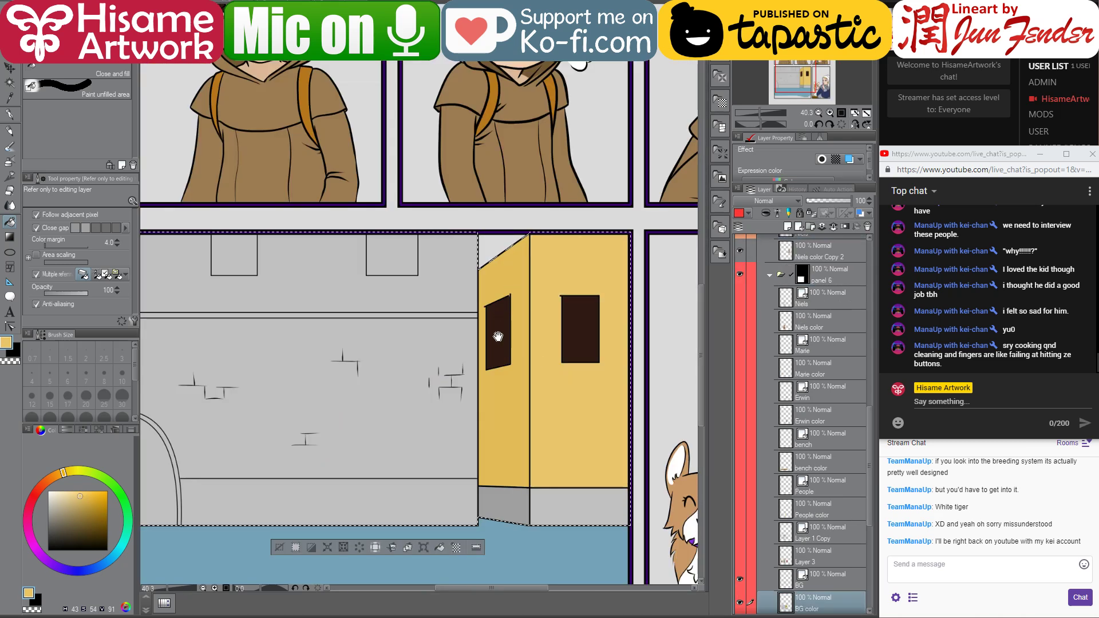
- Tint both faces of the corner house's base strip with the light yellow at 47% fill opacity
left_click_drag(500, 336, 553, 332)
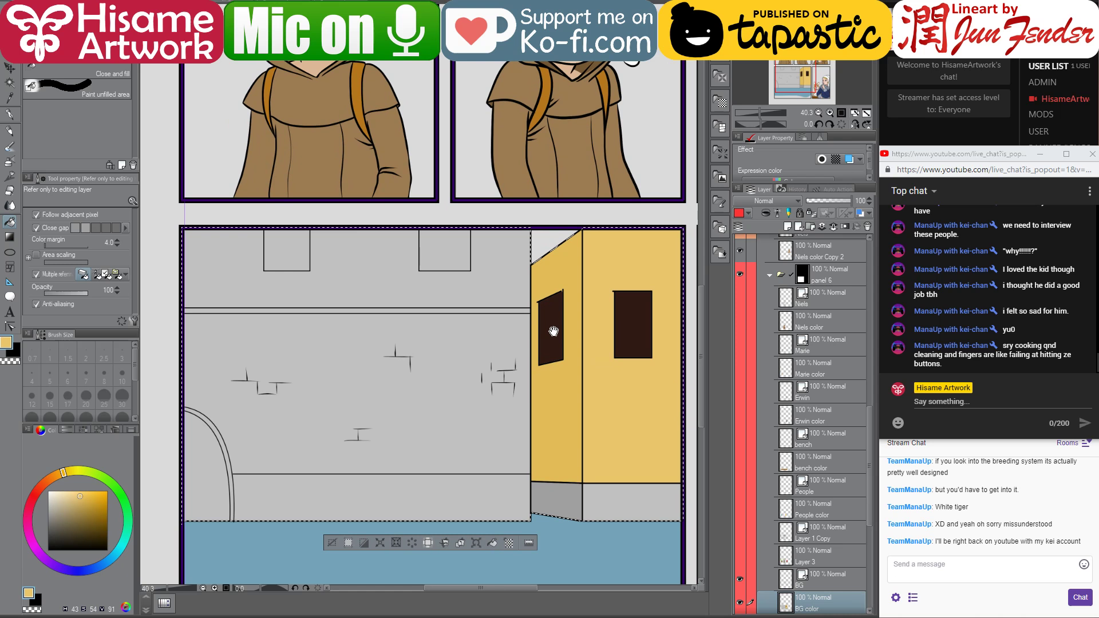
left_click(66, 293)
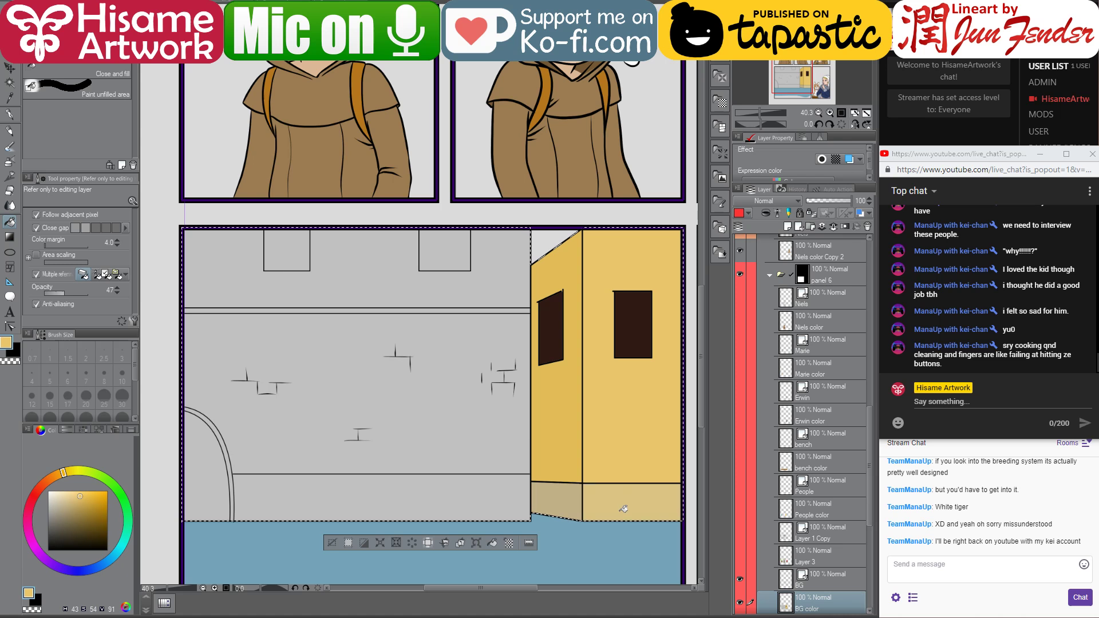
left_click_drag(506, 376, 442, 357)
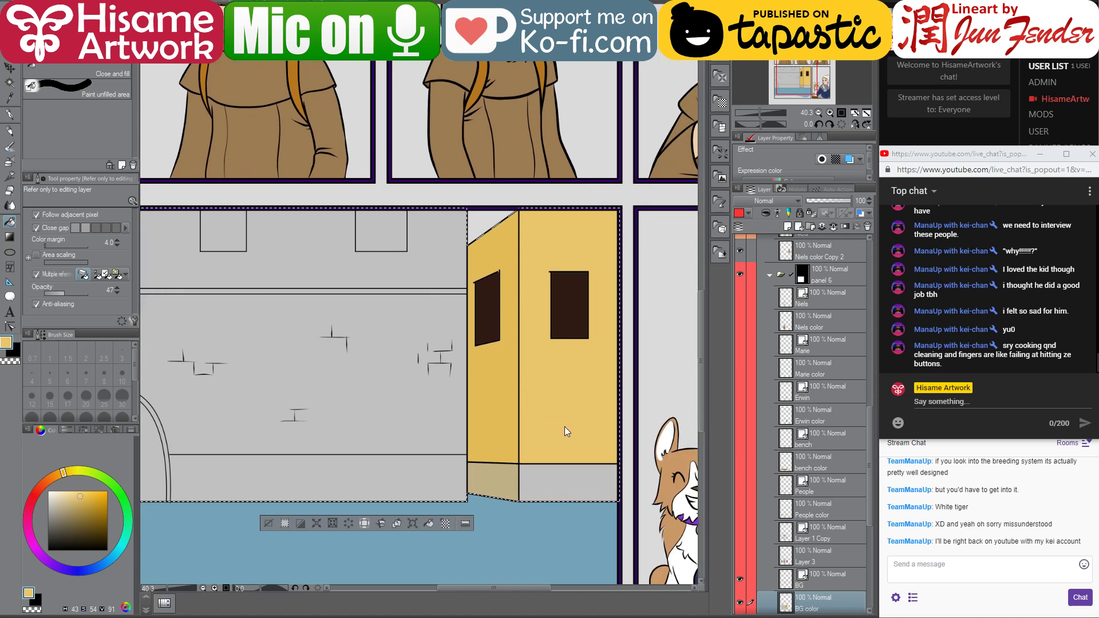
left_click(567, 458)
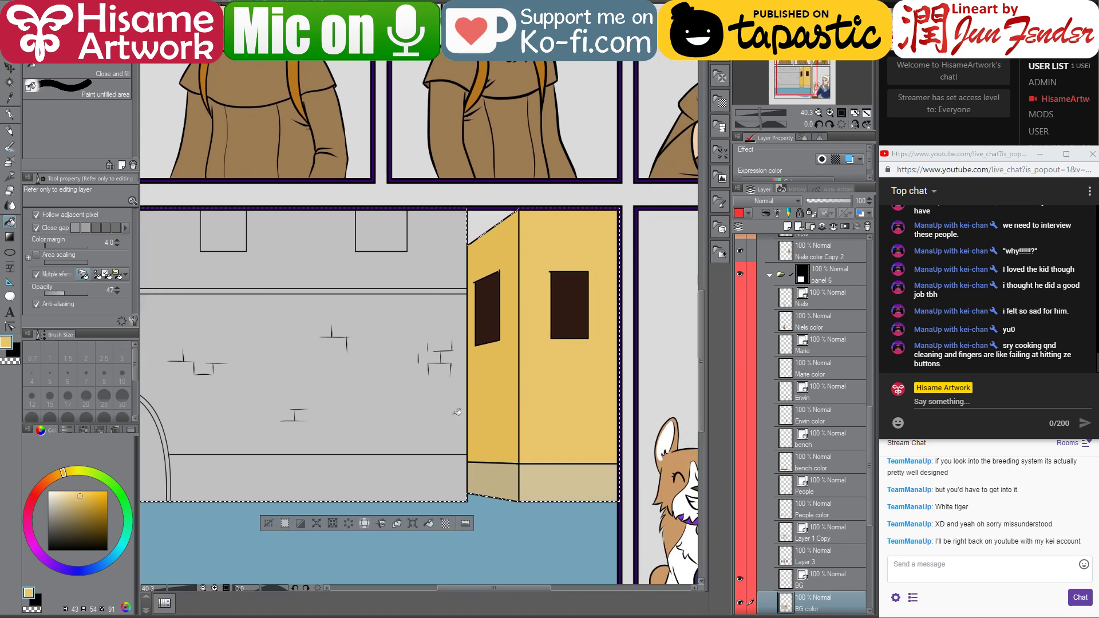
- Fill the large building's base strip with the corner house's tan and its walls with the light yellow at 100% opacity
left_click_drag(398, 243, 481, 245)
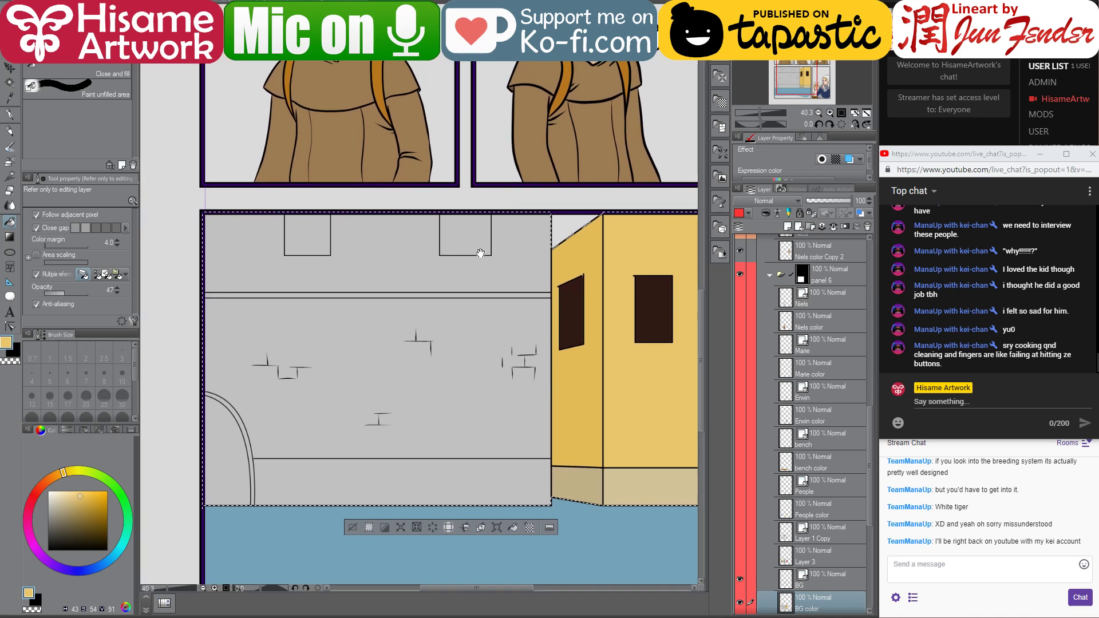
left_click(553, 473, "alt")
left_click_drag(64, 293, 90, 293)
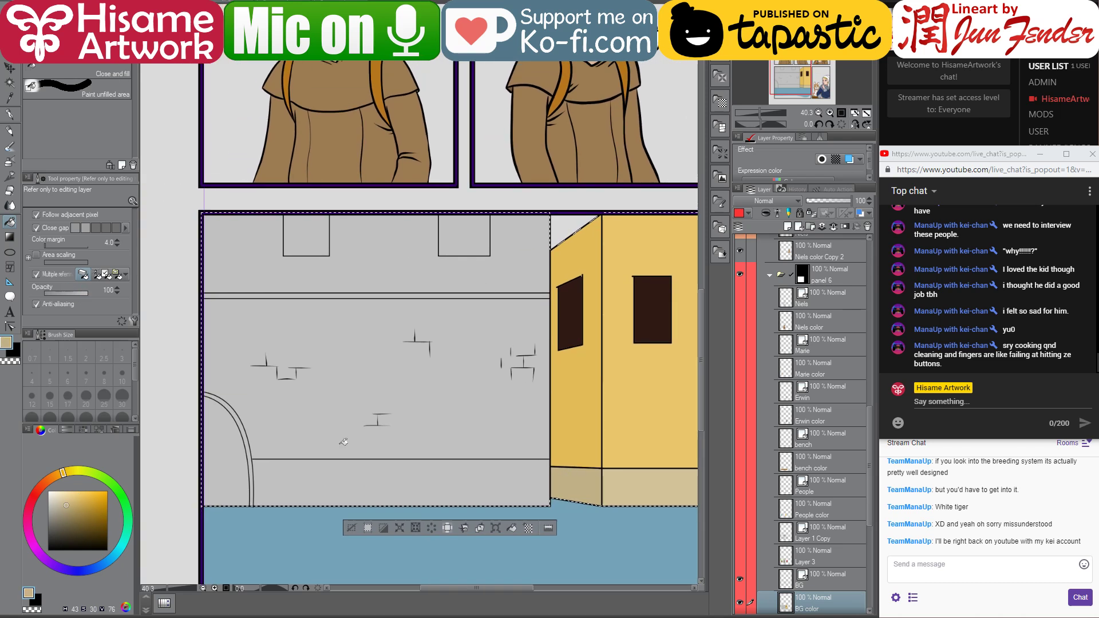
left_click(372, 475)
left_click(593, 395, "alt")
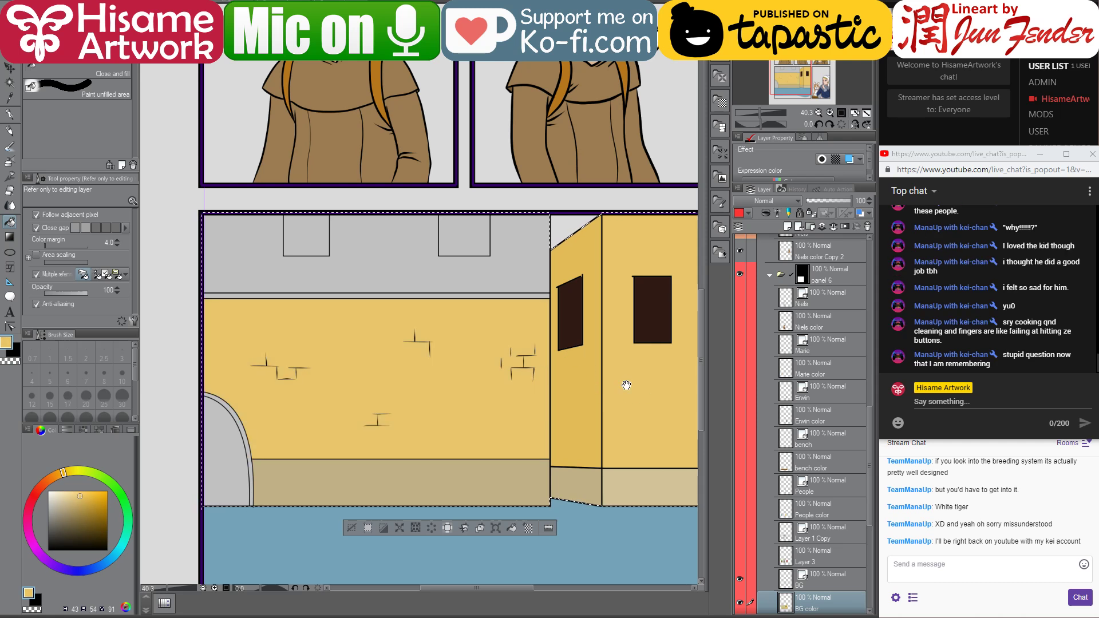
left_click_drag(626, 385, 602, 396)
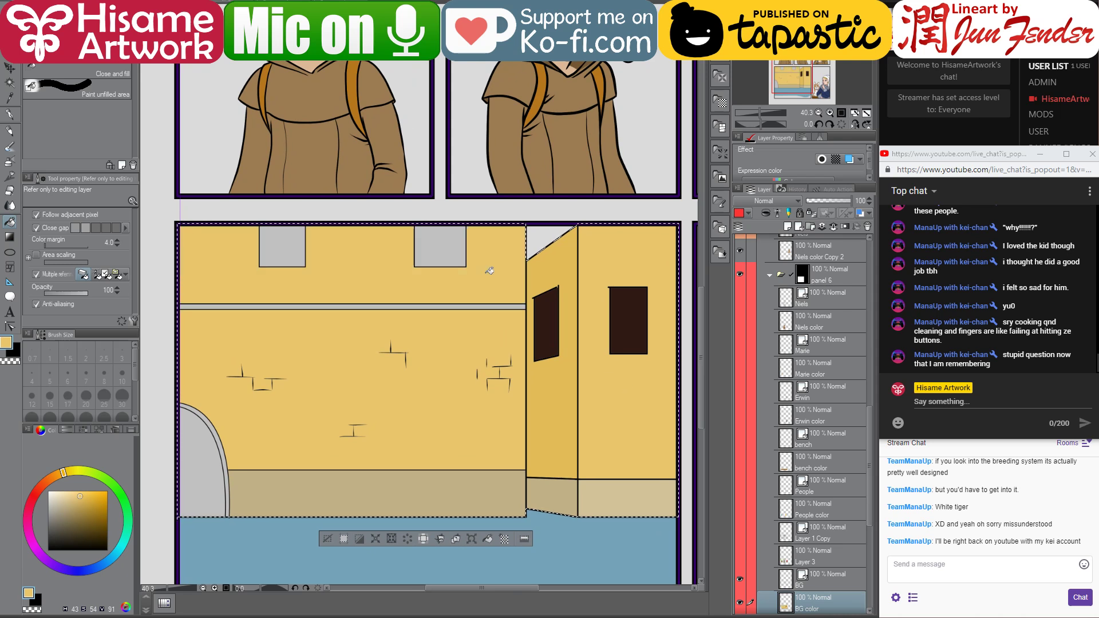
- Fill the thin ledge across the large building's wall with pale yellow (H43 S33 V100)
left_click(506, 471, "alt")
left_click(554, 387, "alt")
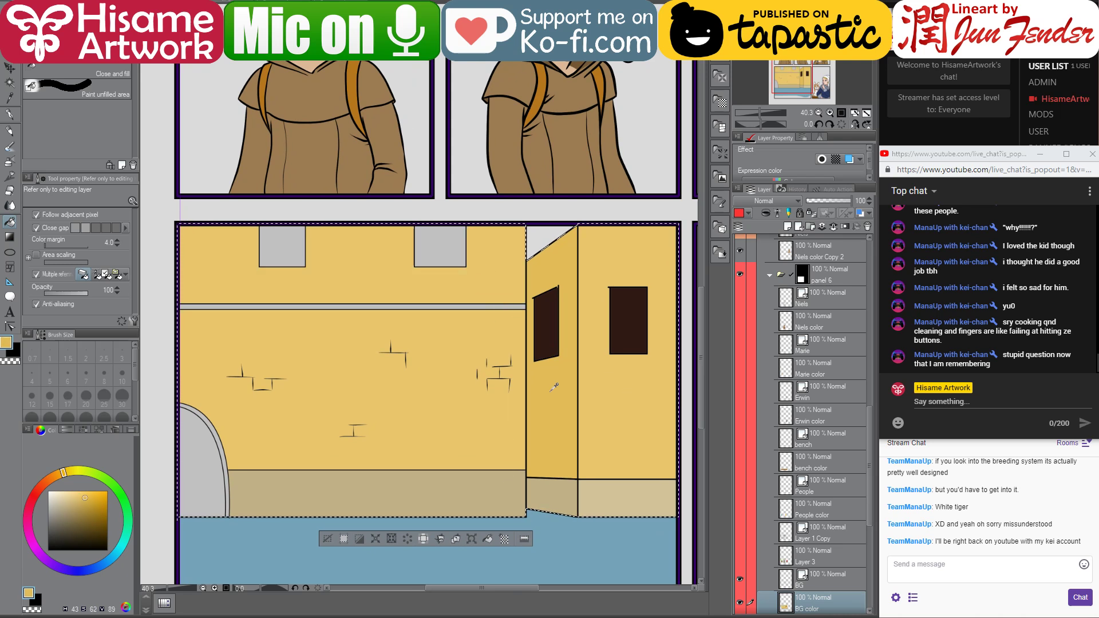
left_click_drag(80, 495, 68, 491)
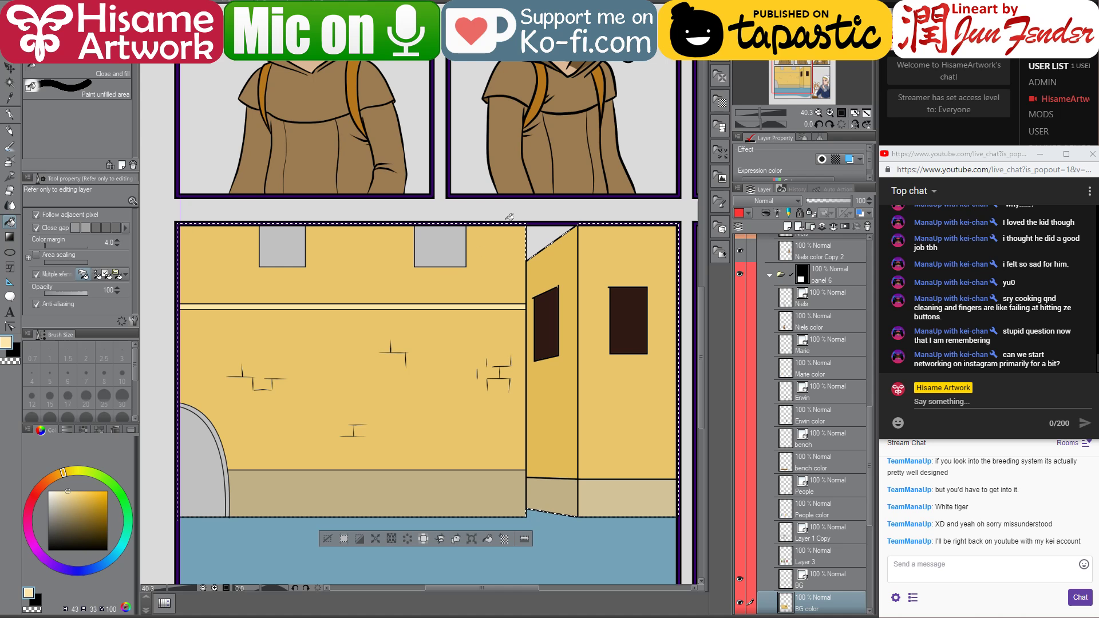
- Darken the corner house's side window to near-black brown and fill the large building's two windows with the front window's dark brown
left_click(625, 315)
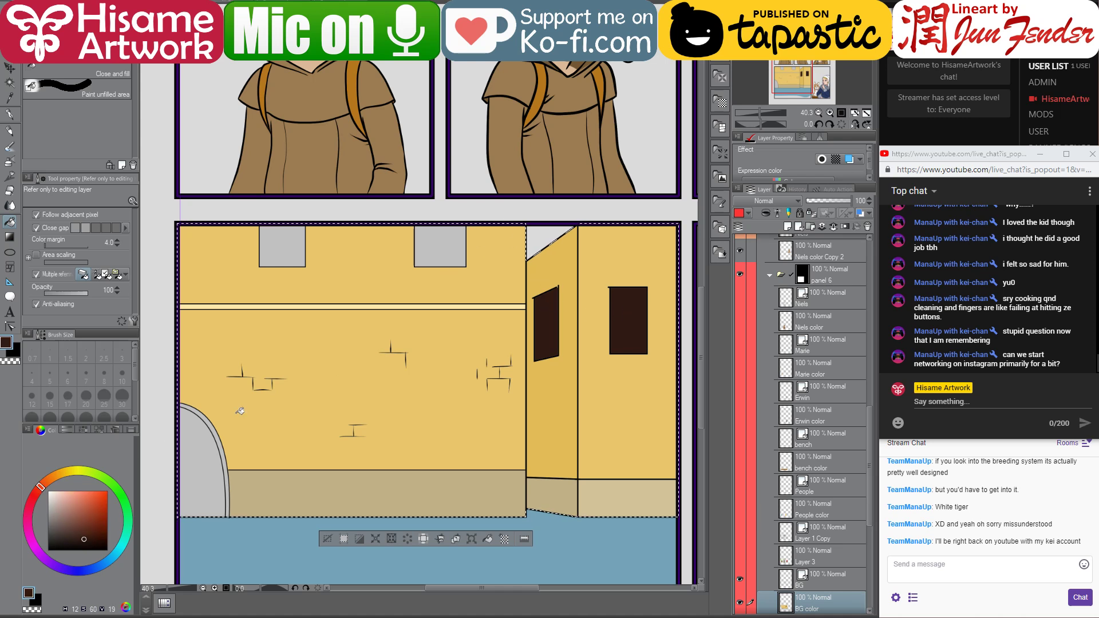
left_click(95, 544)
left_click(557, 329)
left_click(635, 324, "alt")
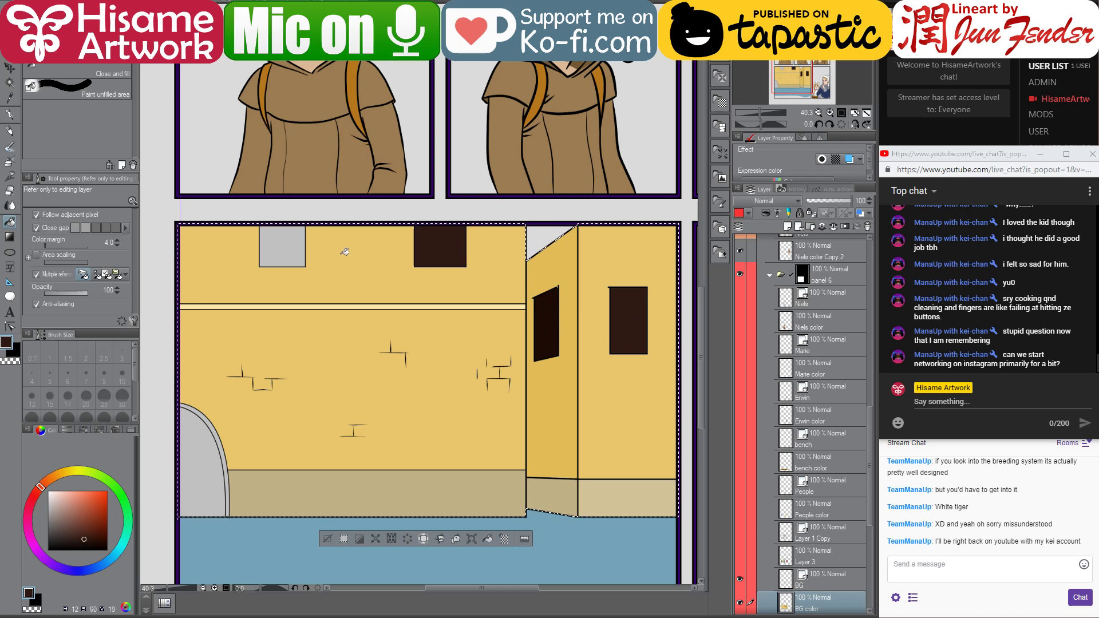
left_click(281, 246)
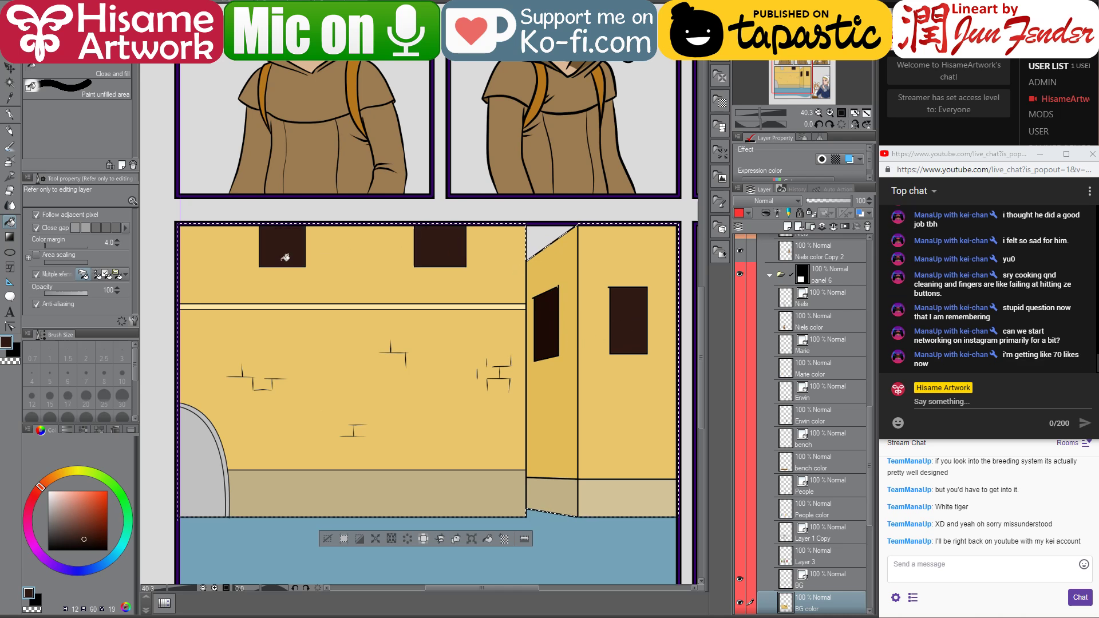
- Fill the large building's arched door and its frame with medium brown (H32 S46 V44)
left_click(54, 476)
left_click(75, 525)
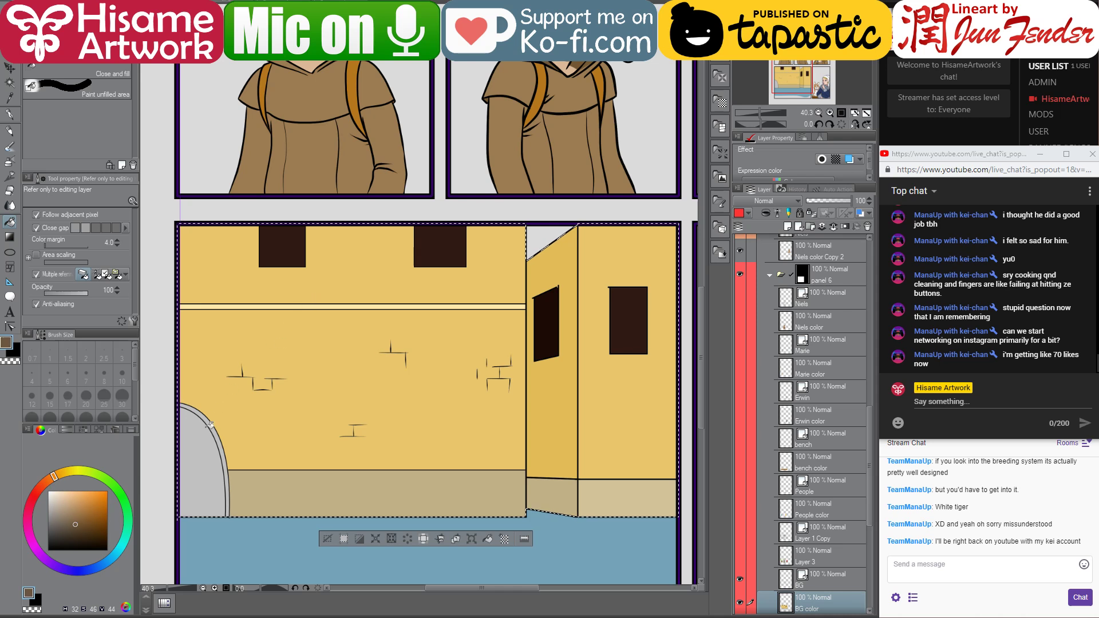
left_click(210, 444)
left_click(81, 529)
left_click(199, 461)
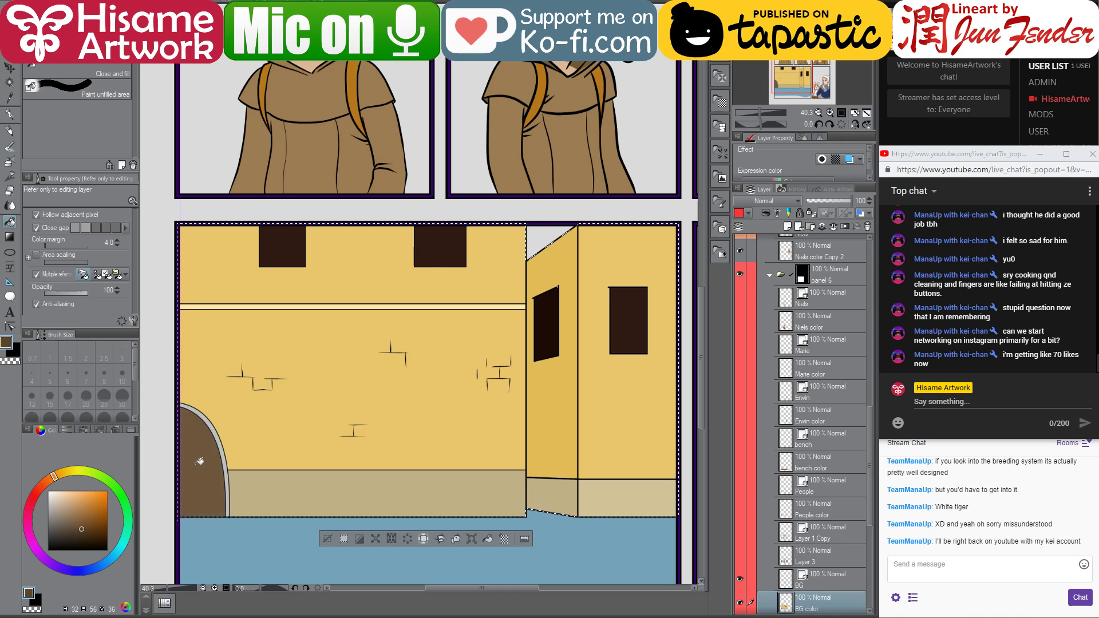
left_click(217, 431, "alt")
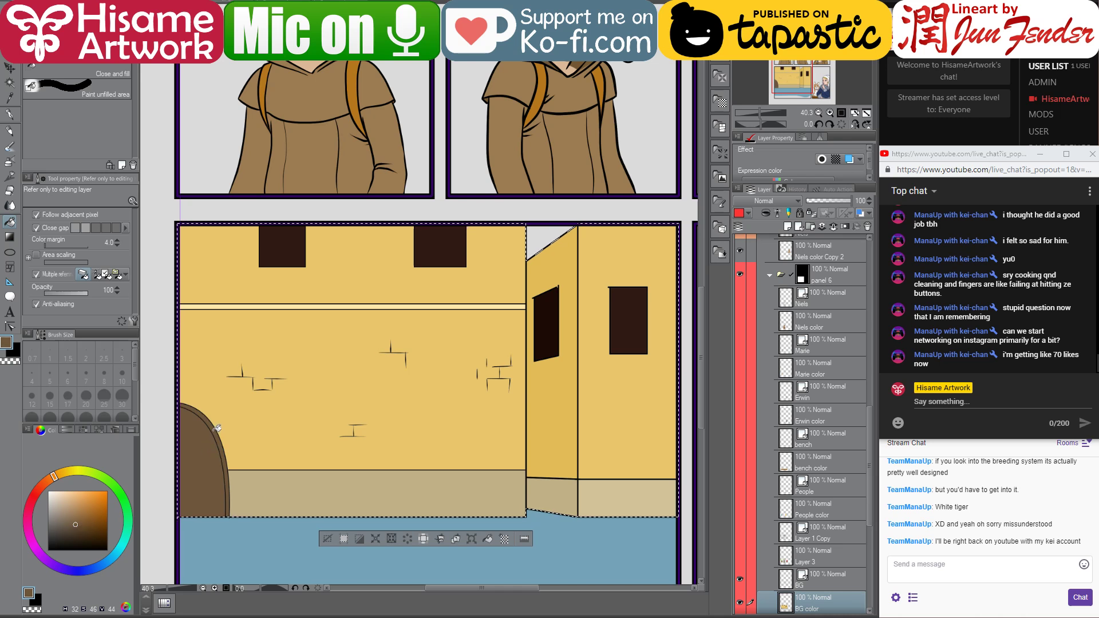
- Refill the arched door inside its frame with a darker brown (H32 S55 V35)
left_click(218, 428)
left_click(81, 529)
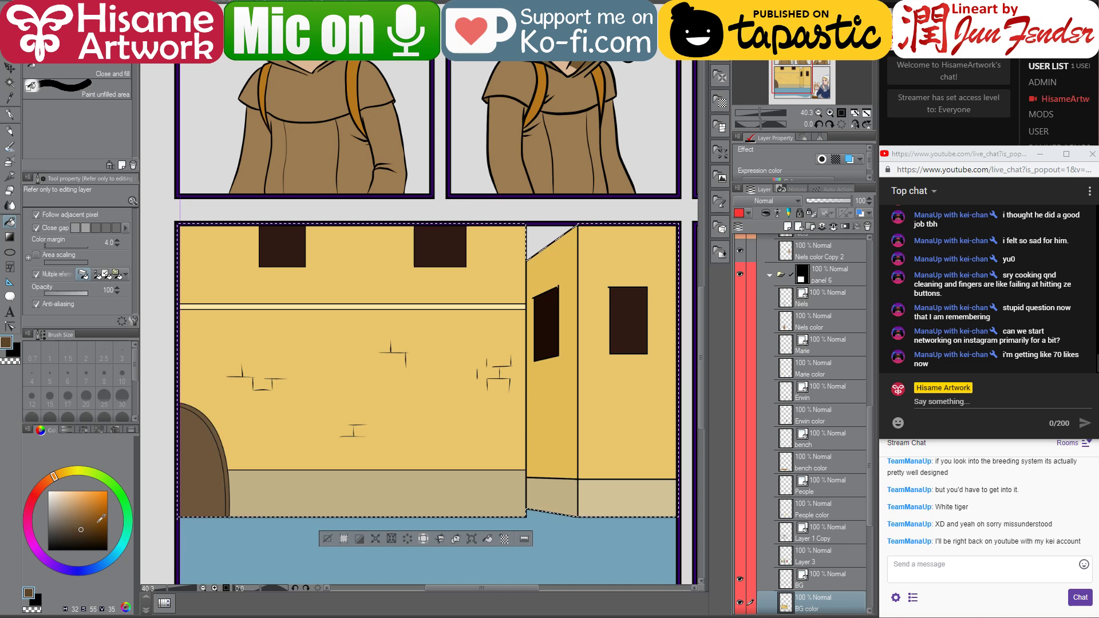
left_click(209, 488)
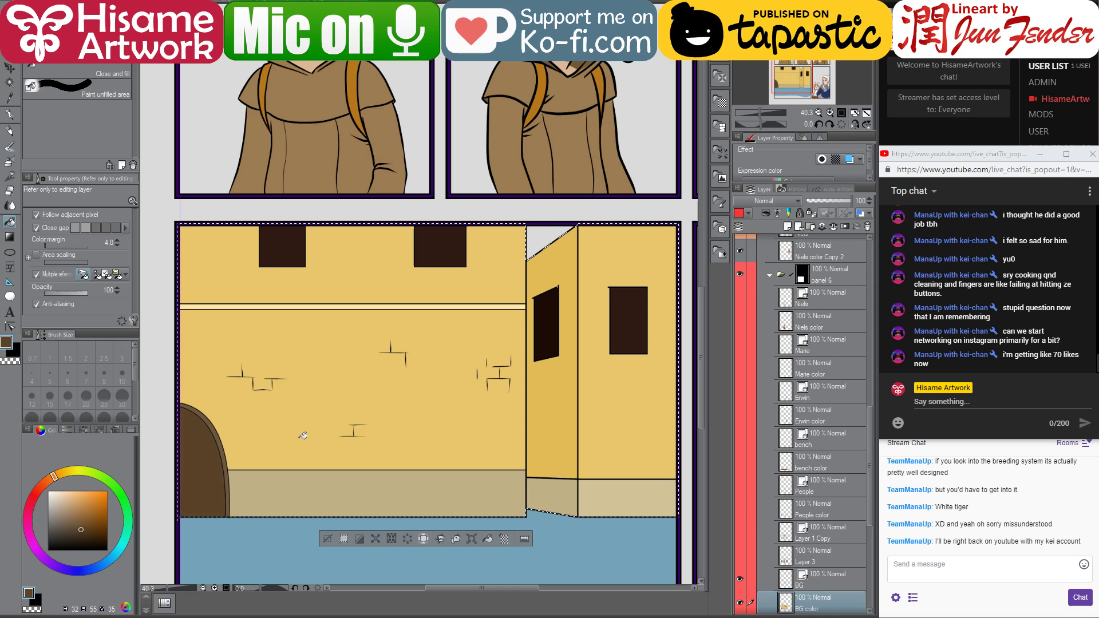
scroll(355, 449, "down", 2)
scroll(248, 484, "up", 3)
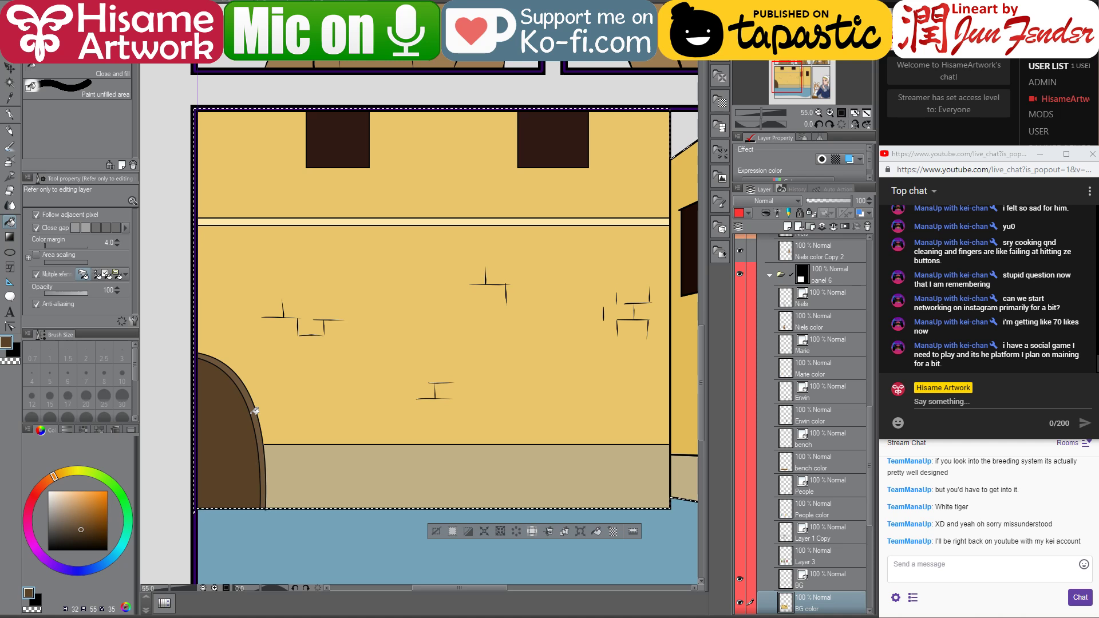
- Clear the selection around panel 6's background buildings
scroll(255, 411, "down", 5)
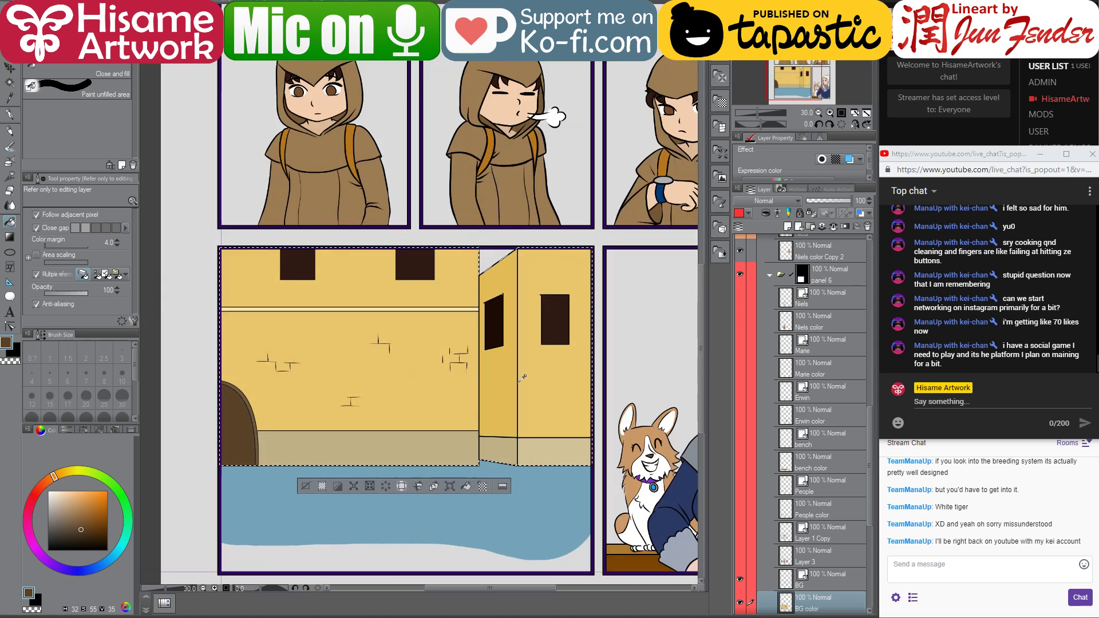
scroll(509, 390, "up", 1)
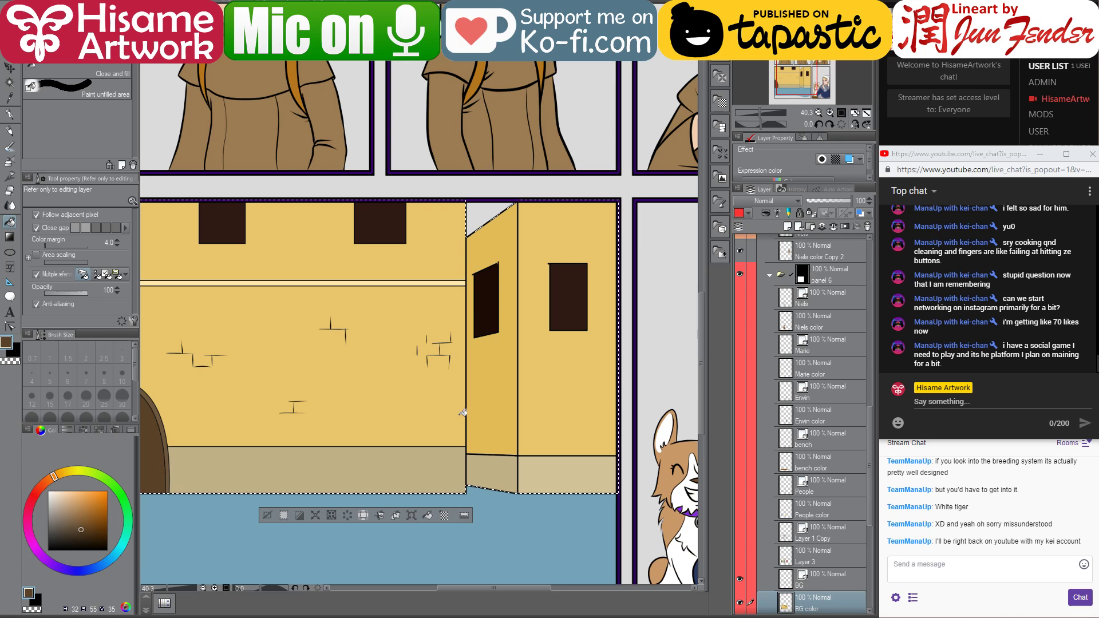
scroll(418, 412, "down", 3)
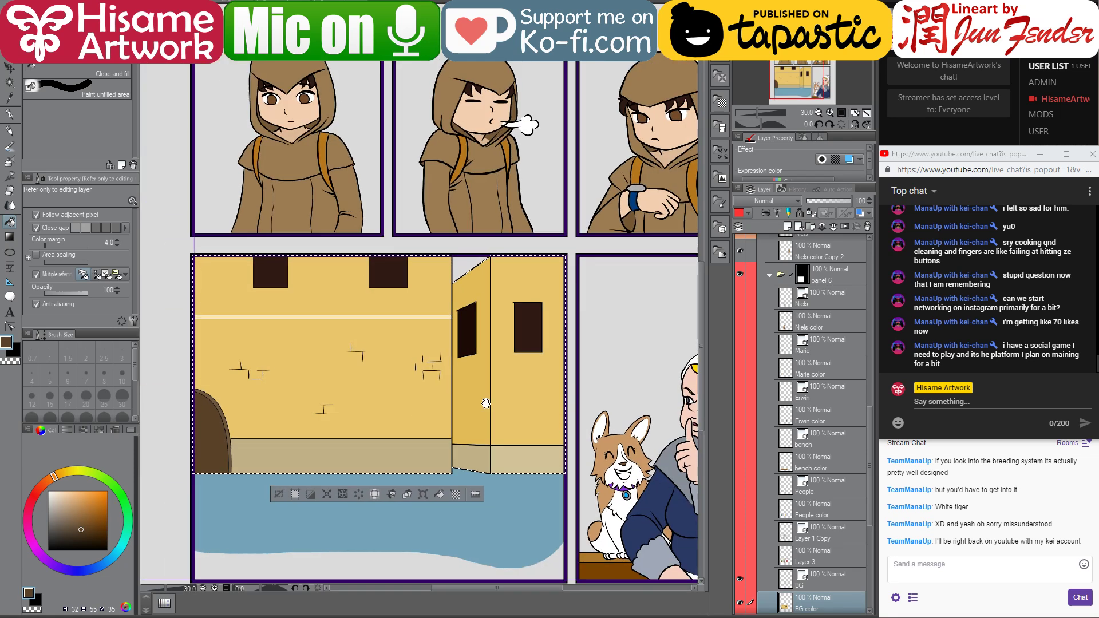
left_click_drag(512, 425, 490, 407)
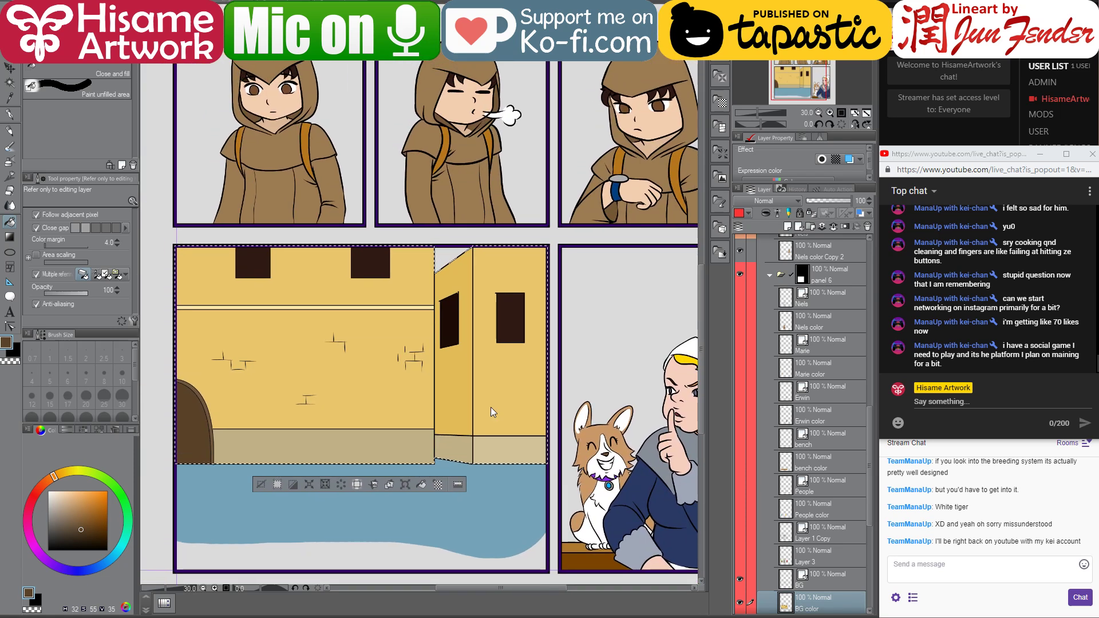
key("ctrl+d")
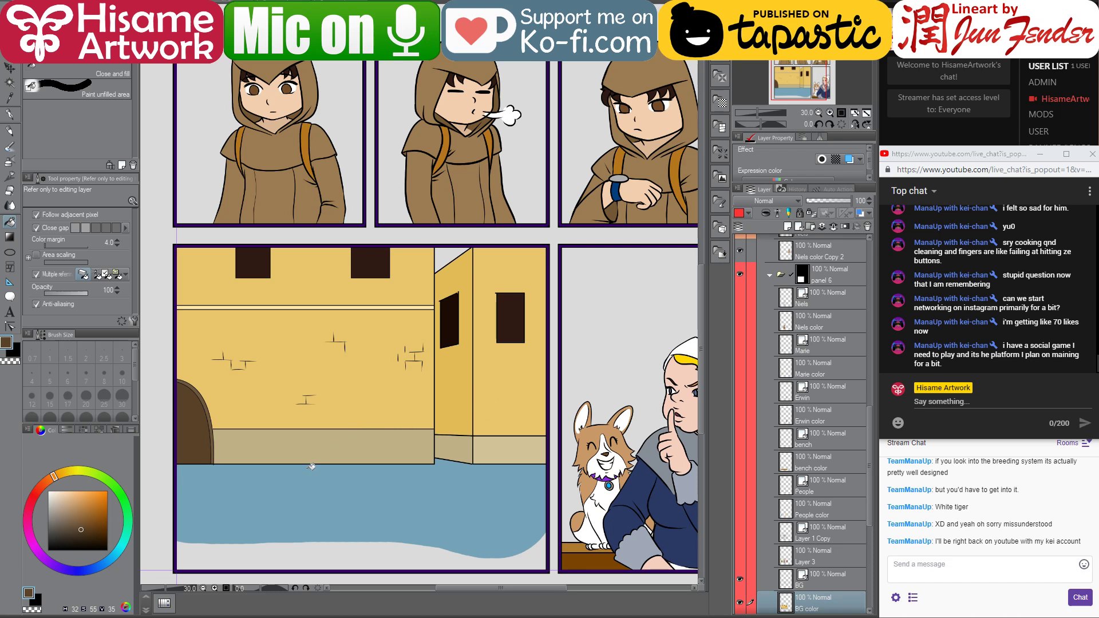
- Show all of panel 6's hidden layers above the background, from Layer 3 up through the people, bench and character layers
scroll(281, 466, "up", 2)
scroll(298, 446, "down", 2)
scroll(314, 435, "up", 1)
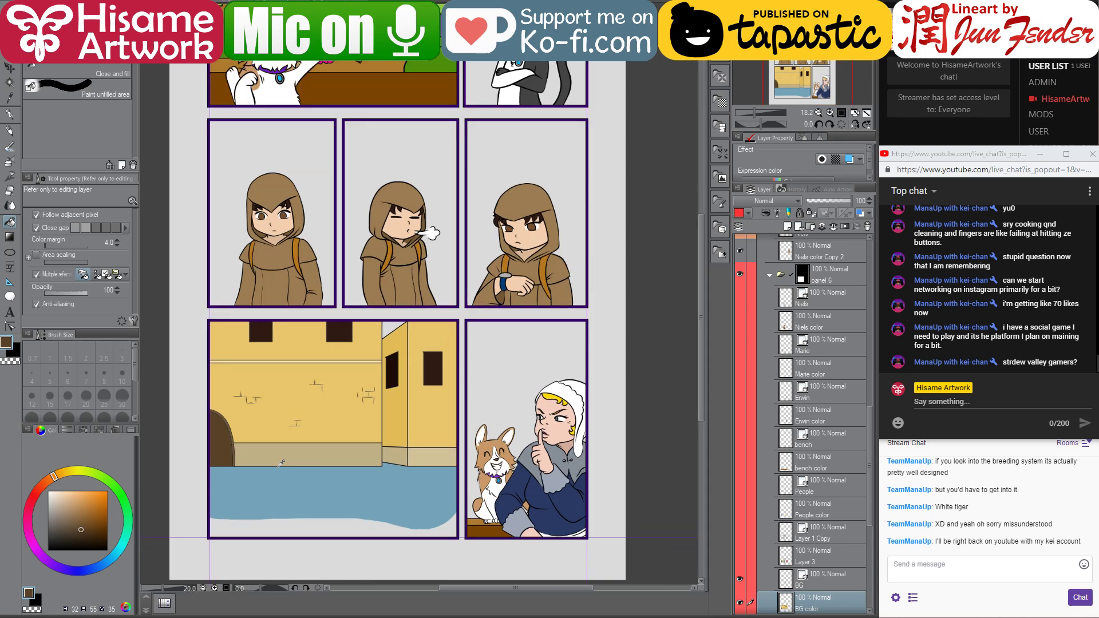
left_click_drag(320, 429, 398, 360)
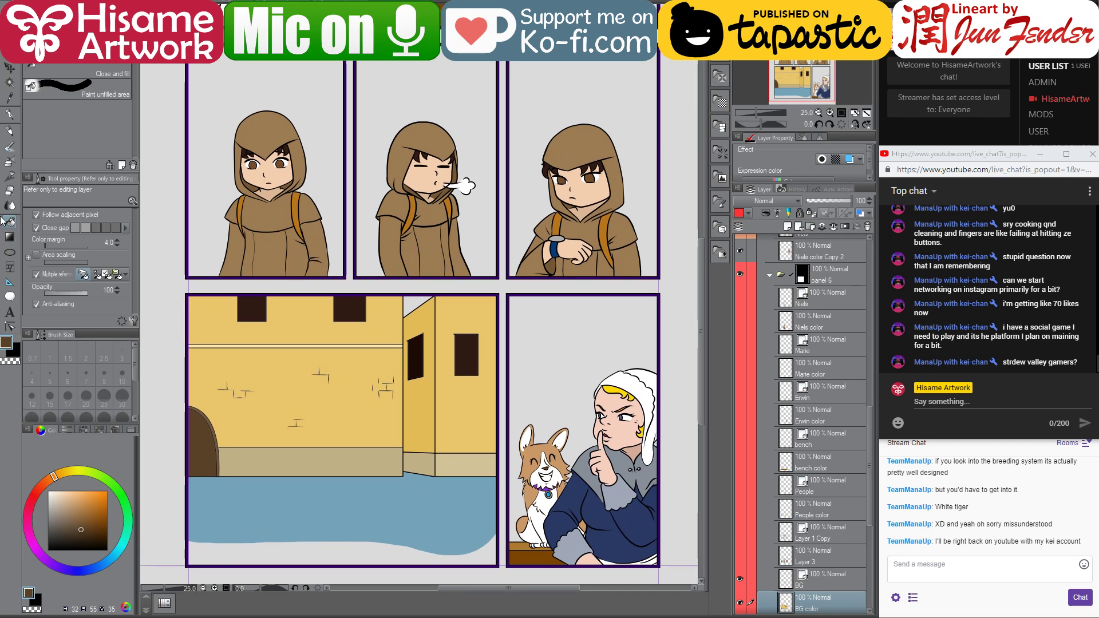
left_click(9, 114)
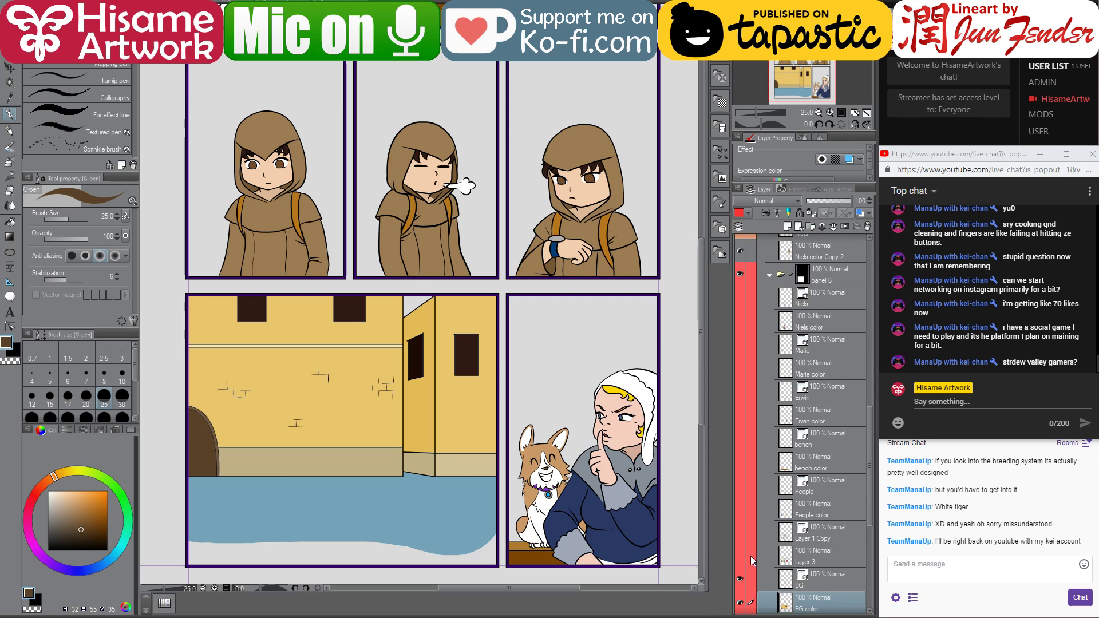
left_click_drag(741, 557, 748, 368)
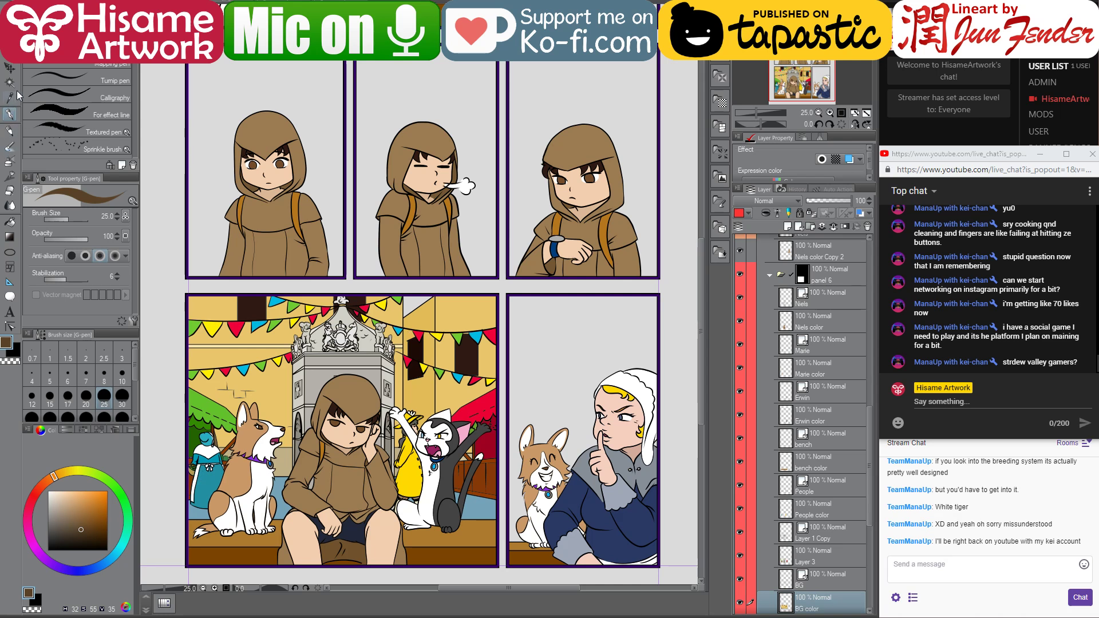
- Fill the empty gap between panel 6's two buildings with the wall's yellow (H43 S62 V89) on the BG color layer
left_click(11, 67)
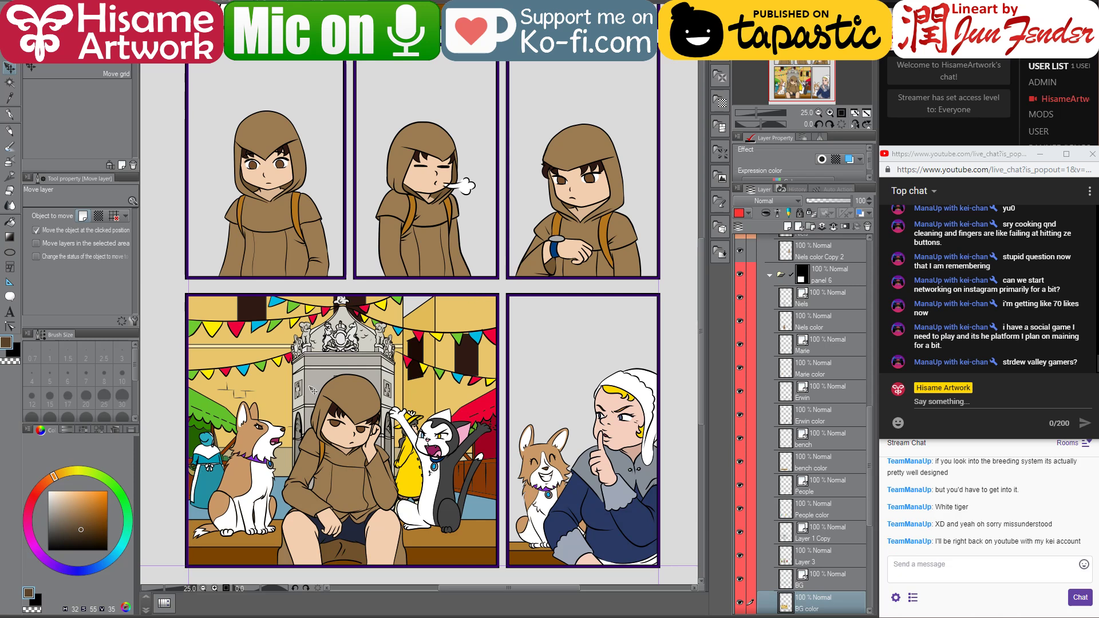
scroll(420, 313, "up", 3)
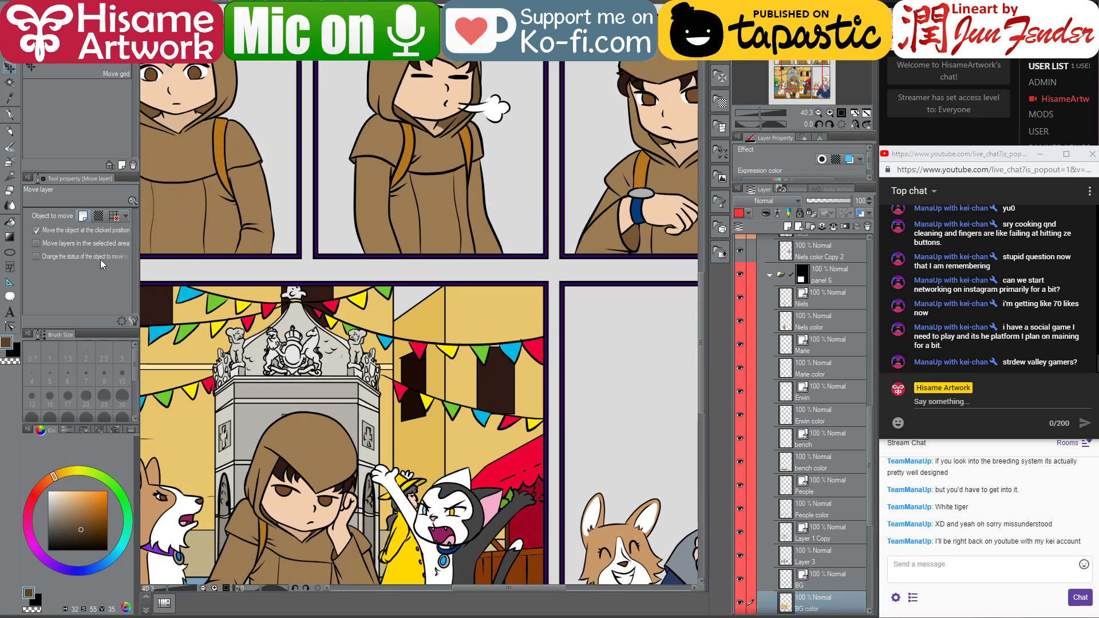
left_click(10, 222)
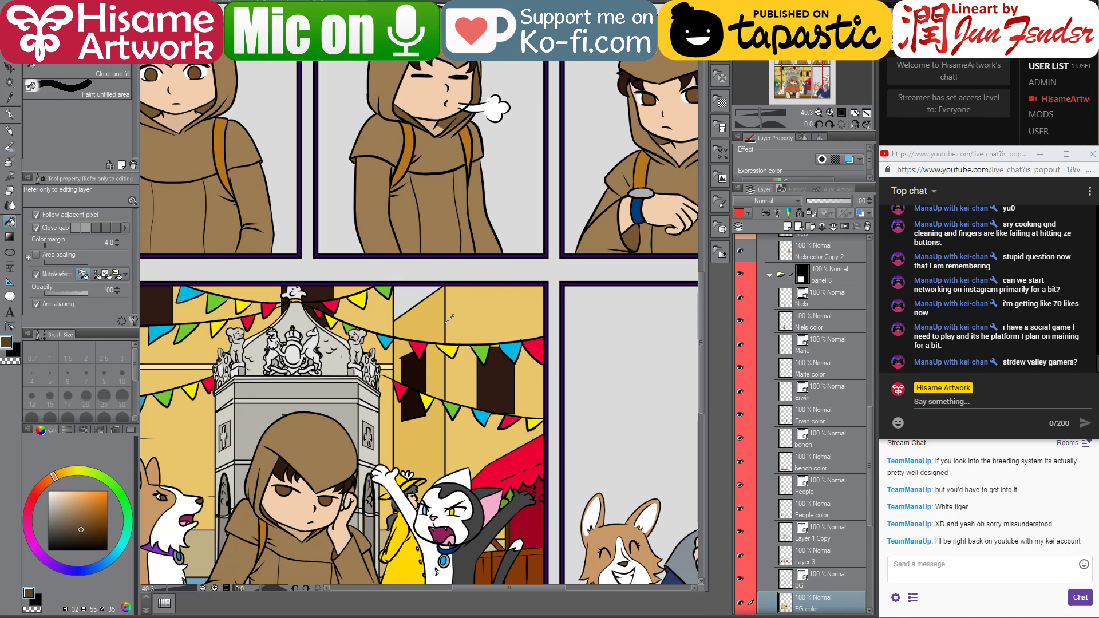
left_click(441, 284, "alt")
left_click(422, 289)
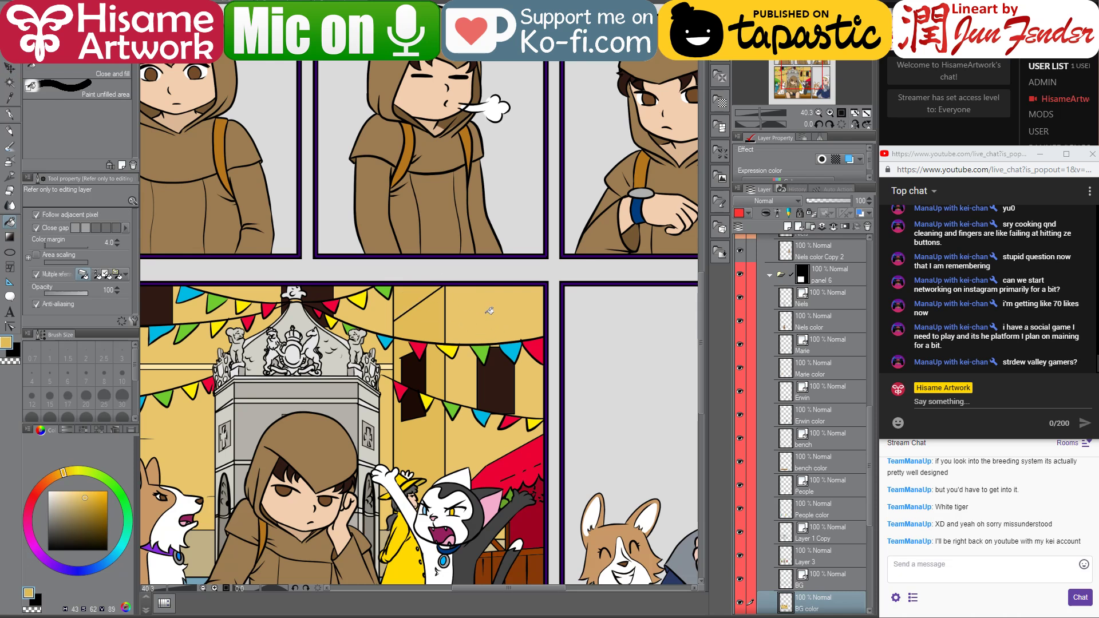
scroll(406, 329, "down", 4)
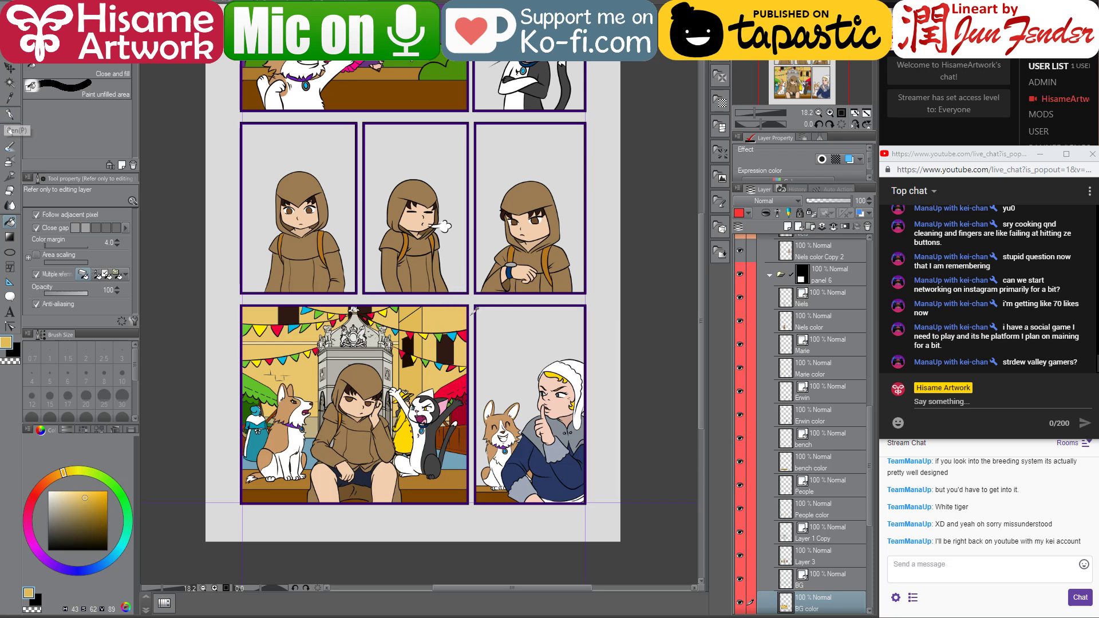
scroll(473, 310, "up", 1)
left_click(9, 114)
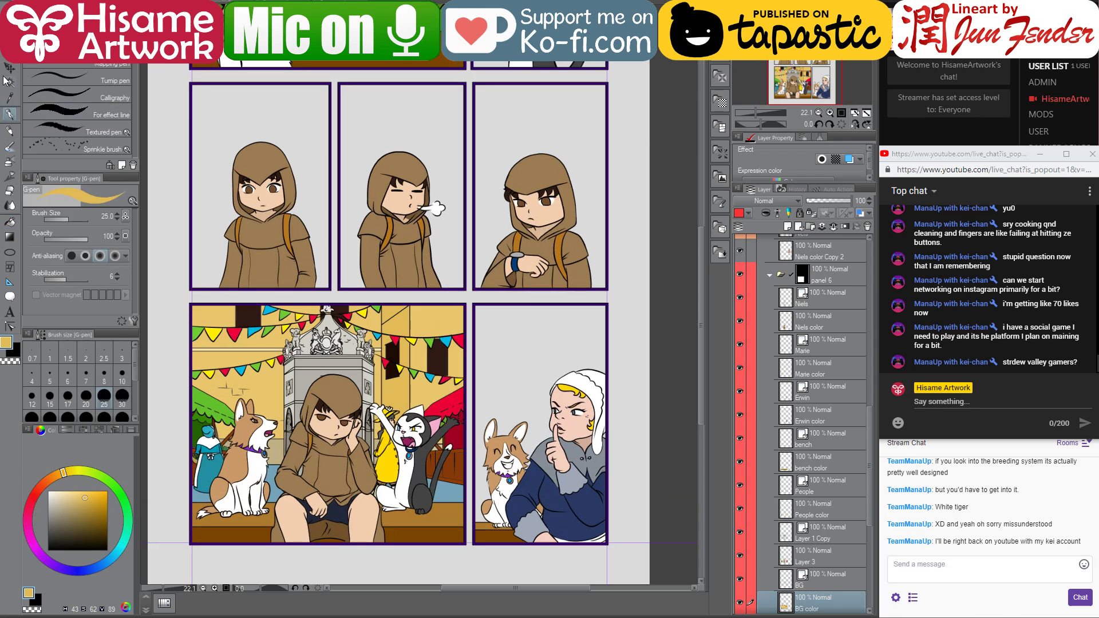
left_click(9, 68)
left_click_drag(260, 240, 306, 254)
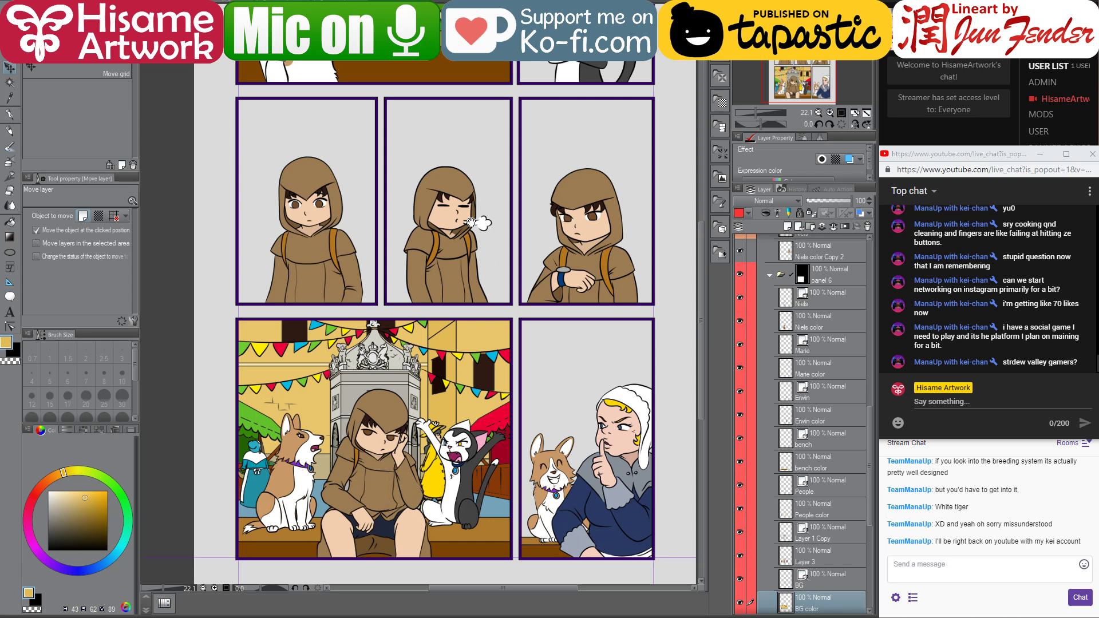
mouse_move(469, 222)
left_mouse_down()
mouse_move(465, 344)
mouse_move(455, 229)
left_mouse_up()
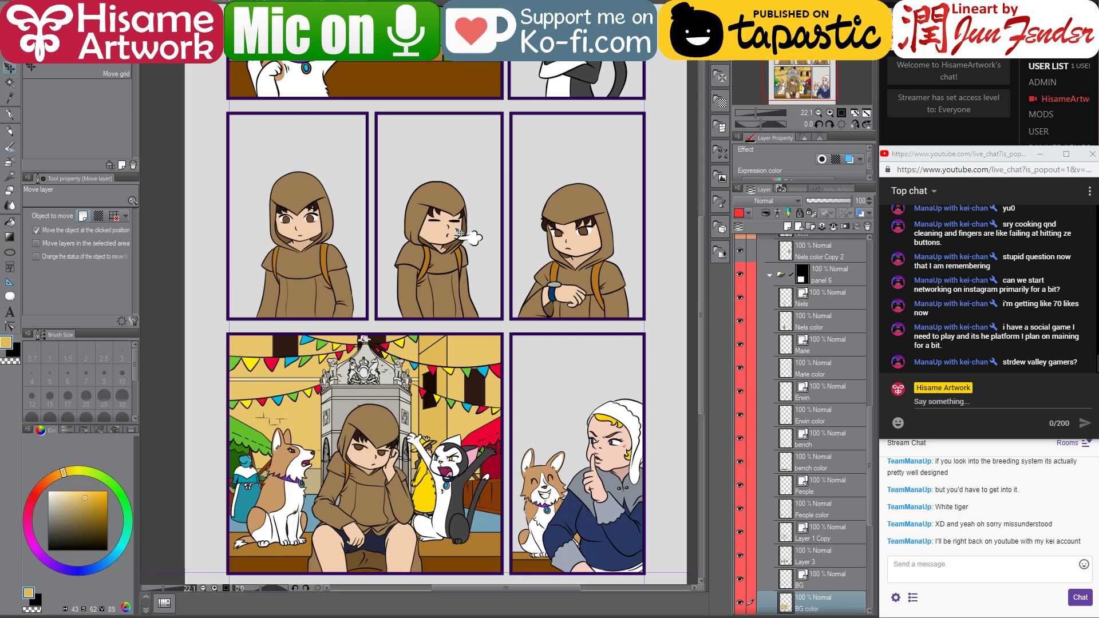
- Send the message "wha do you mean?" in the YouTube live chat
left_click(941, 401)
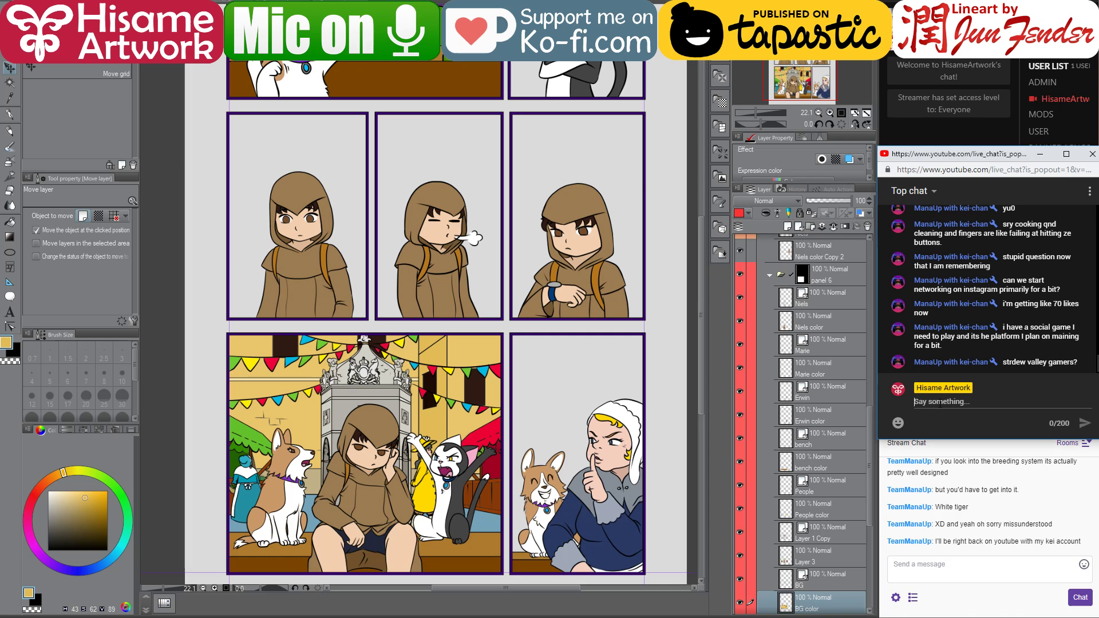
type("wha")
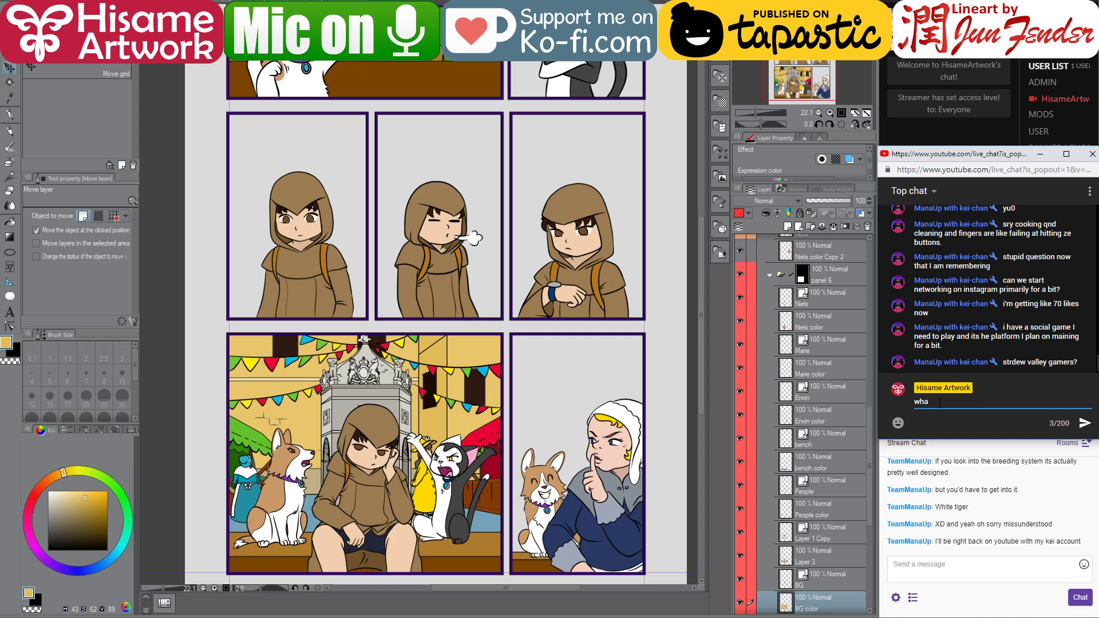
type("t do you m")
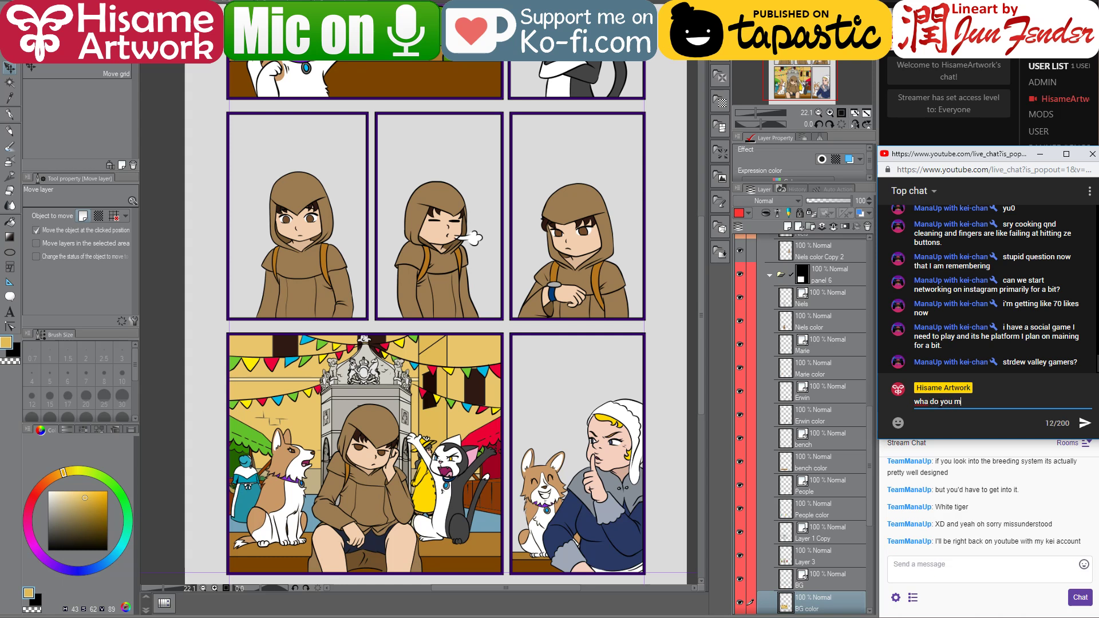
type("ean?")
key("Return")
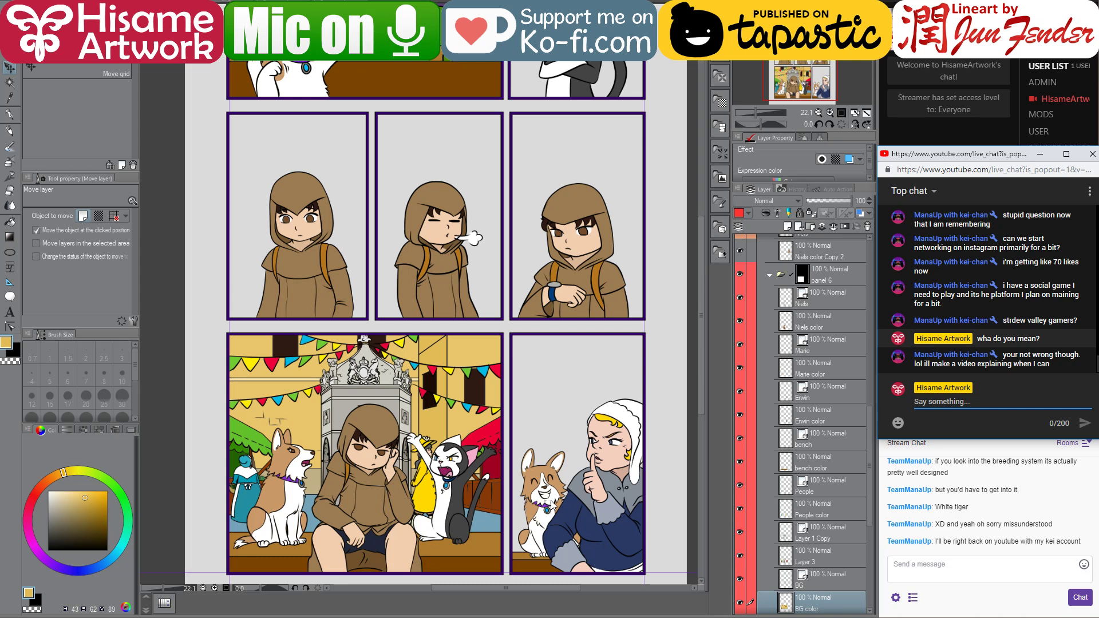
left_click(693, 423)
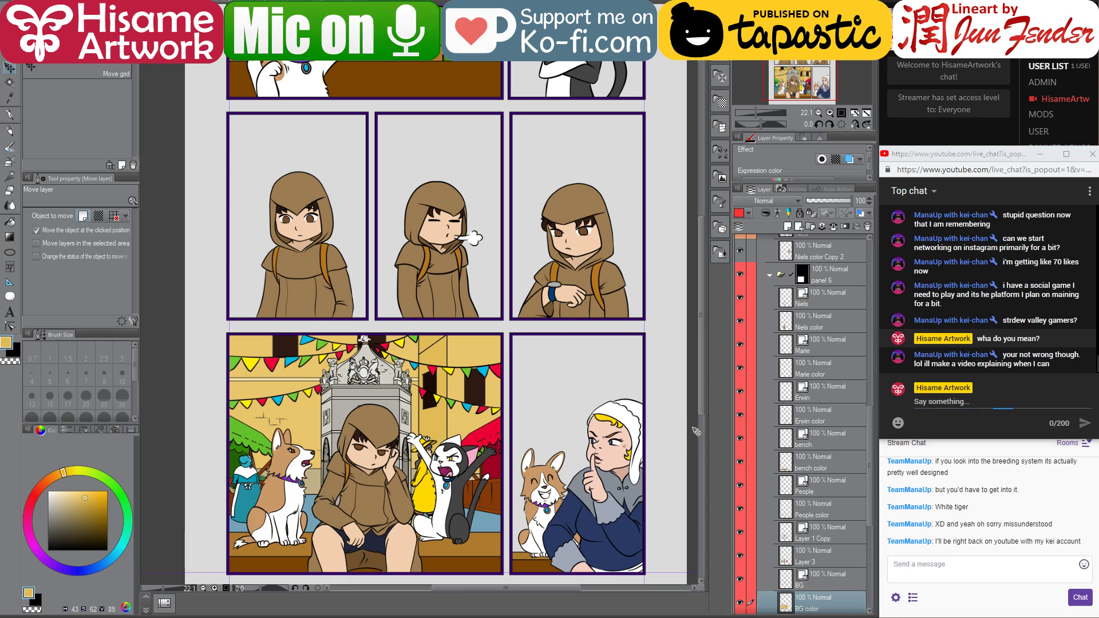
scroll(481, 331, "down", 1)
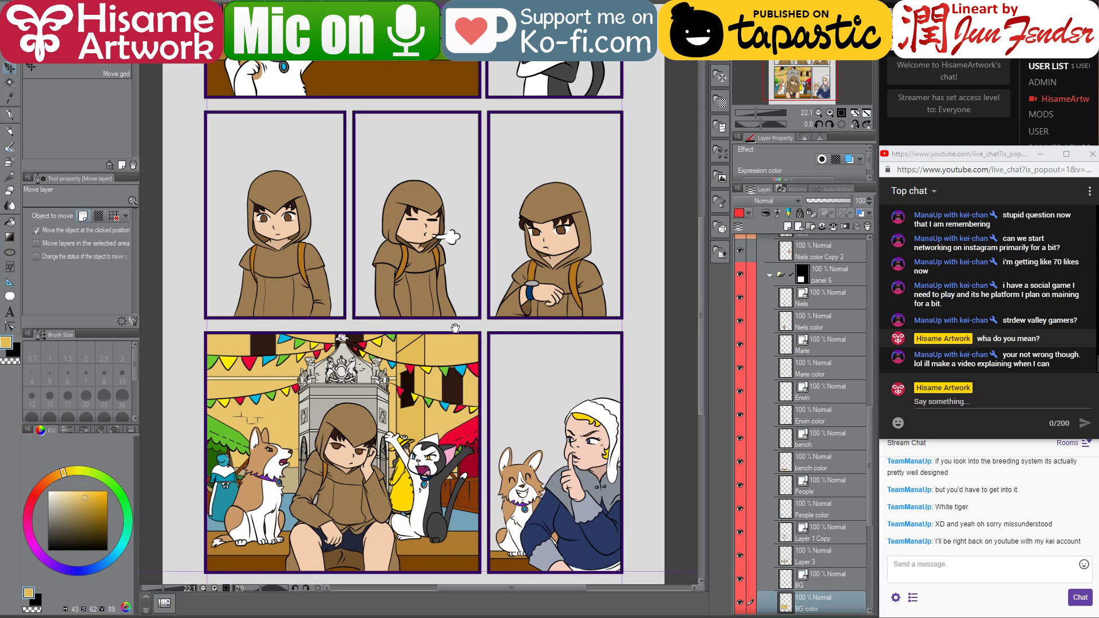
scroll(480, 376, "down", 1)
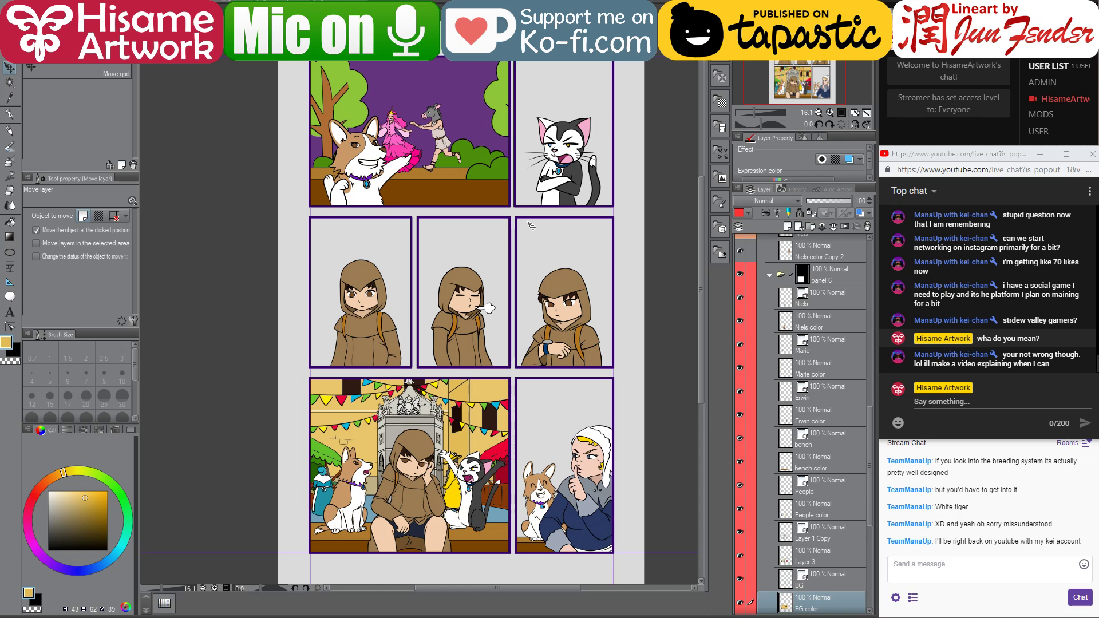
- Send the message "Bardbarian" in the YouTube live chat
left_click(985, 401)
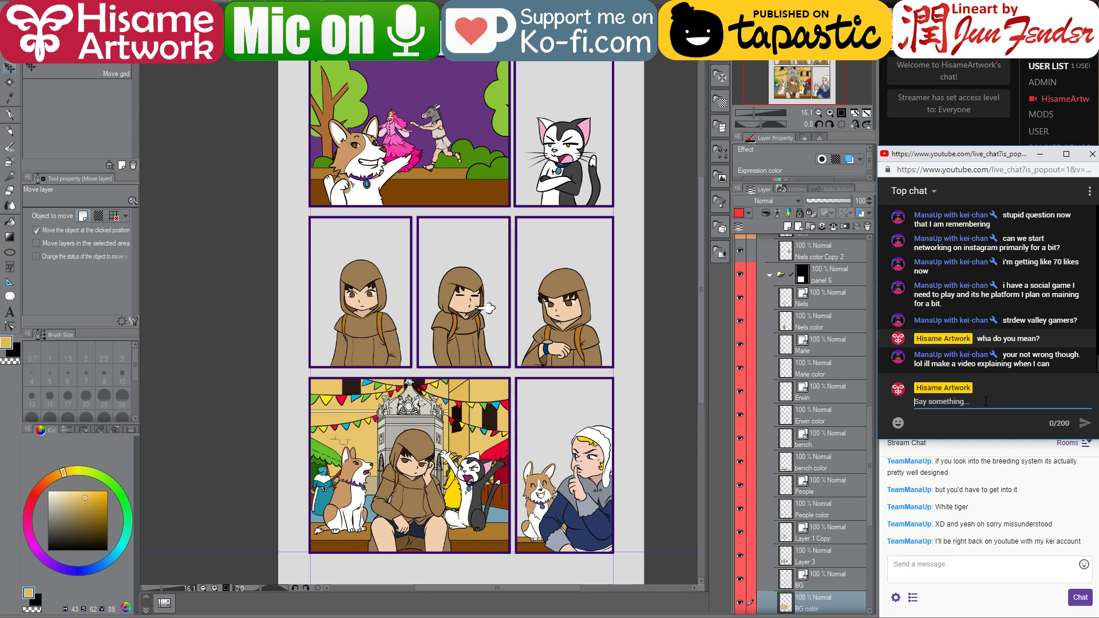
type("Bardbarian")
key("Return")
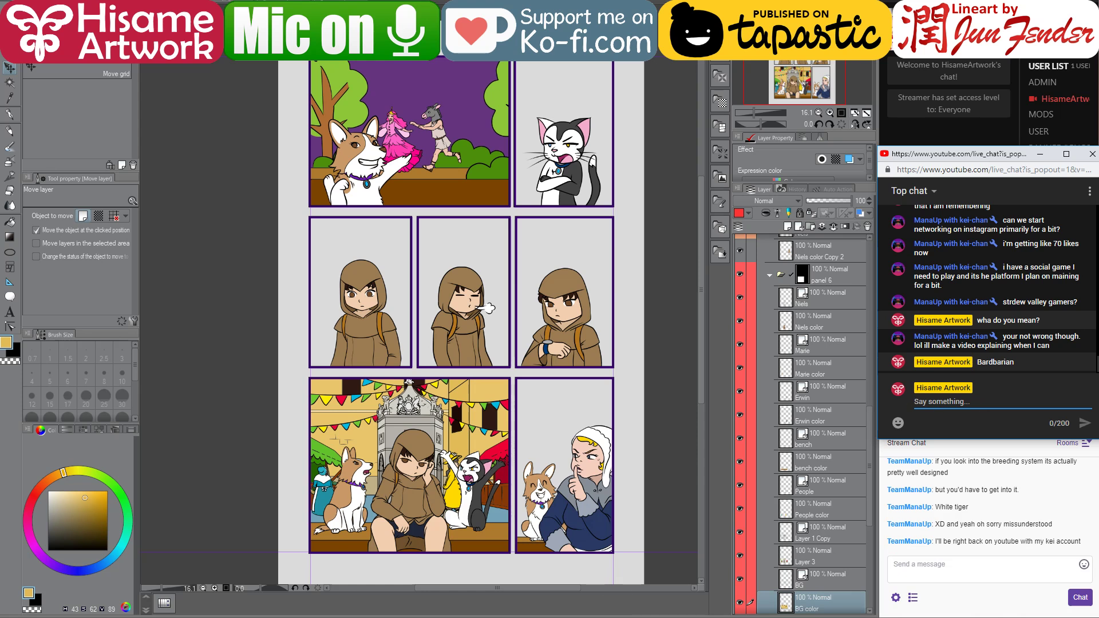
- Switch to the OBS window with the streaming controls
mouse_move(661, 617)
left_click(661, 575)
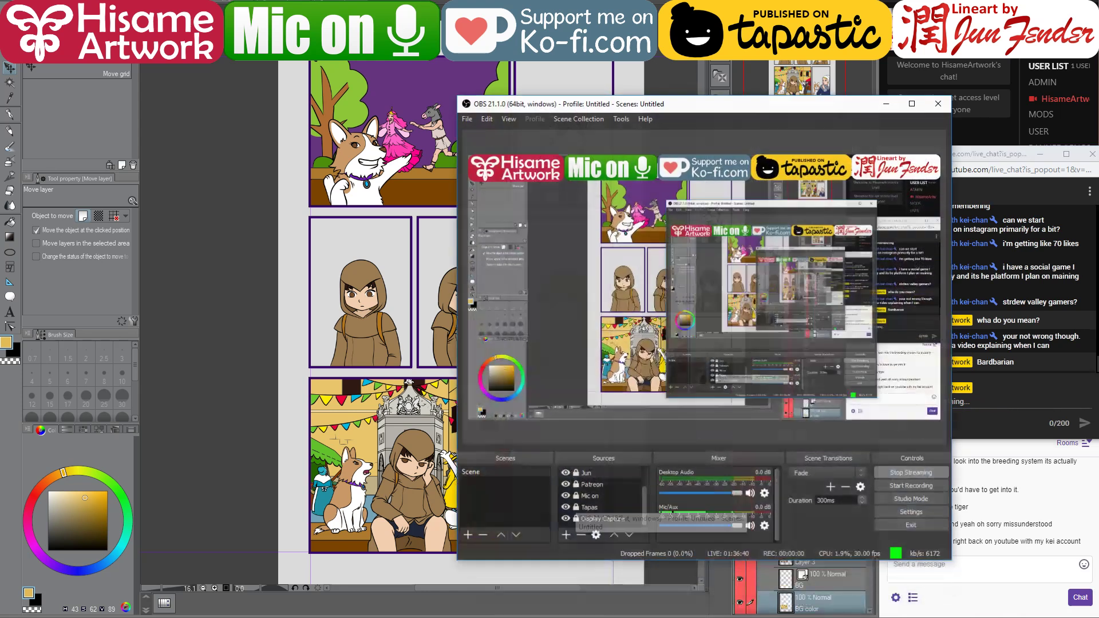